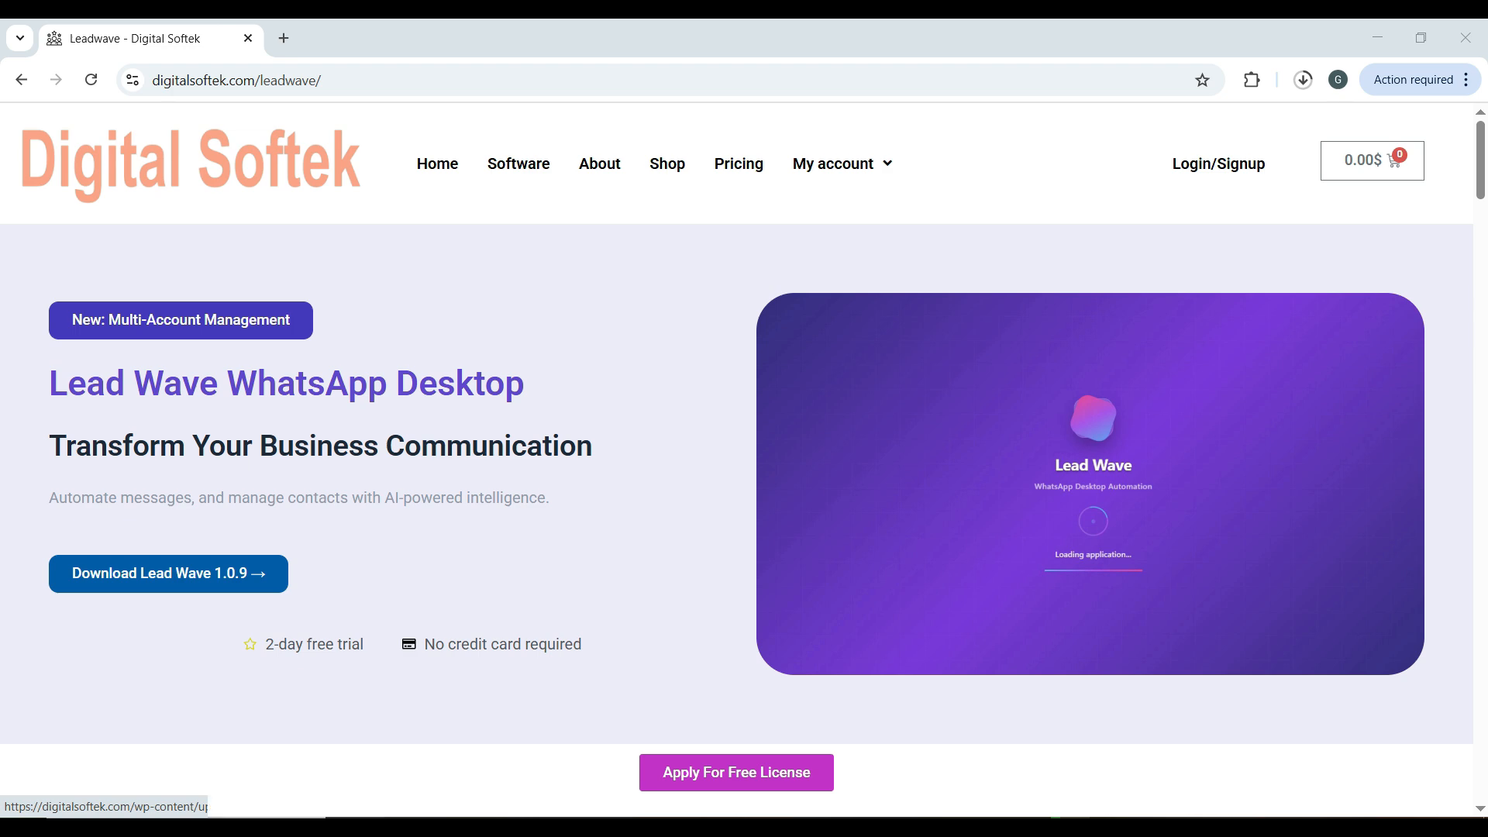
Step: Minimize Chrome, which shows the Lead Wave 1.0.9 download page, to reveal the desktop
{"action": "left_click", "coordinate": [1377, 37]}
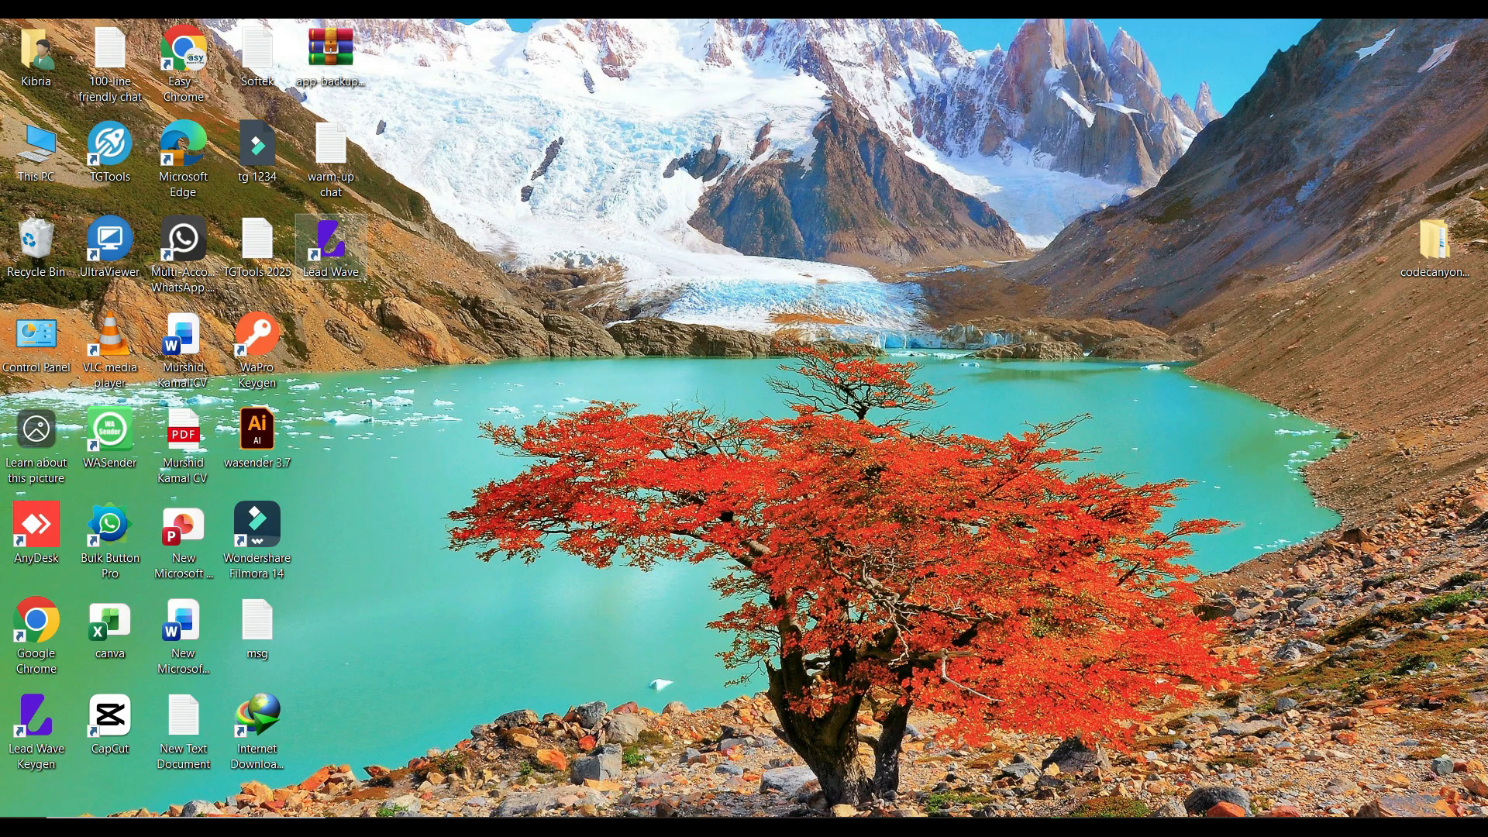
Step: Launch Lead Wave from its desktop shortcut and copy the generated license code
{"action": "left_click", "coordinate": [331, 246]}
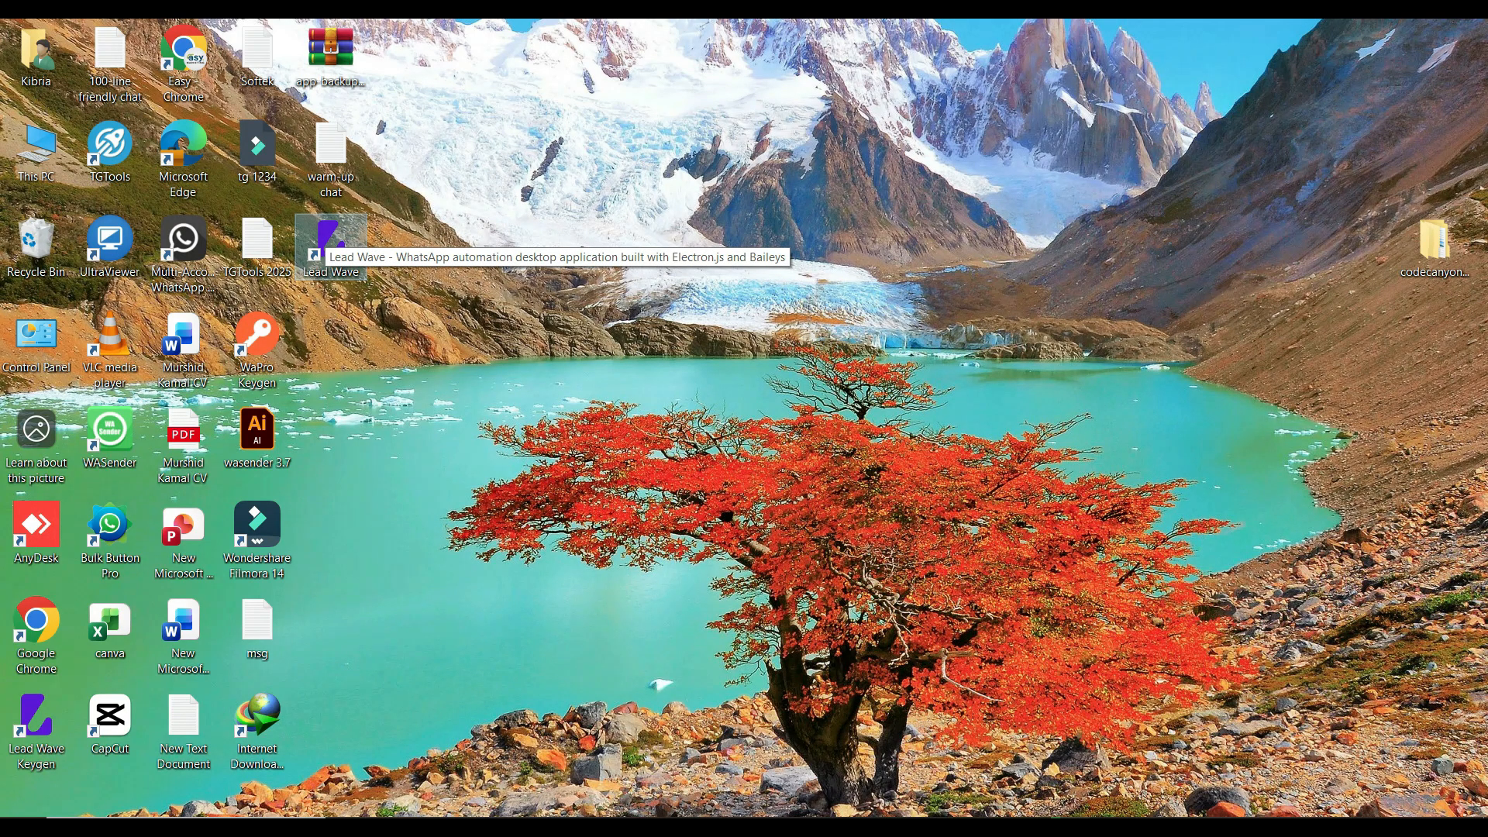
{"action": "double_click", "coordinate": [331, 246]}
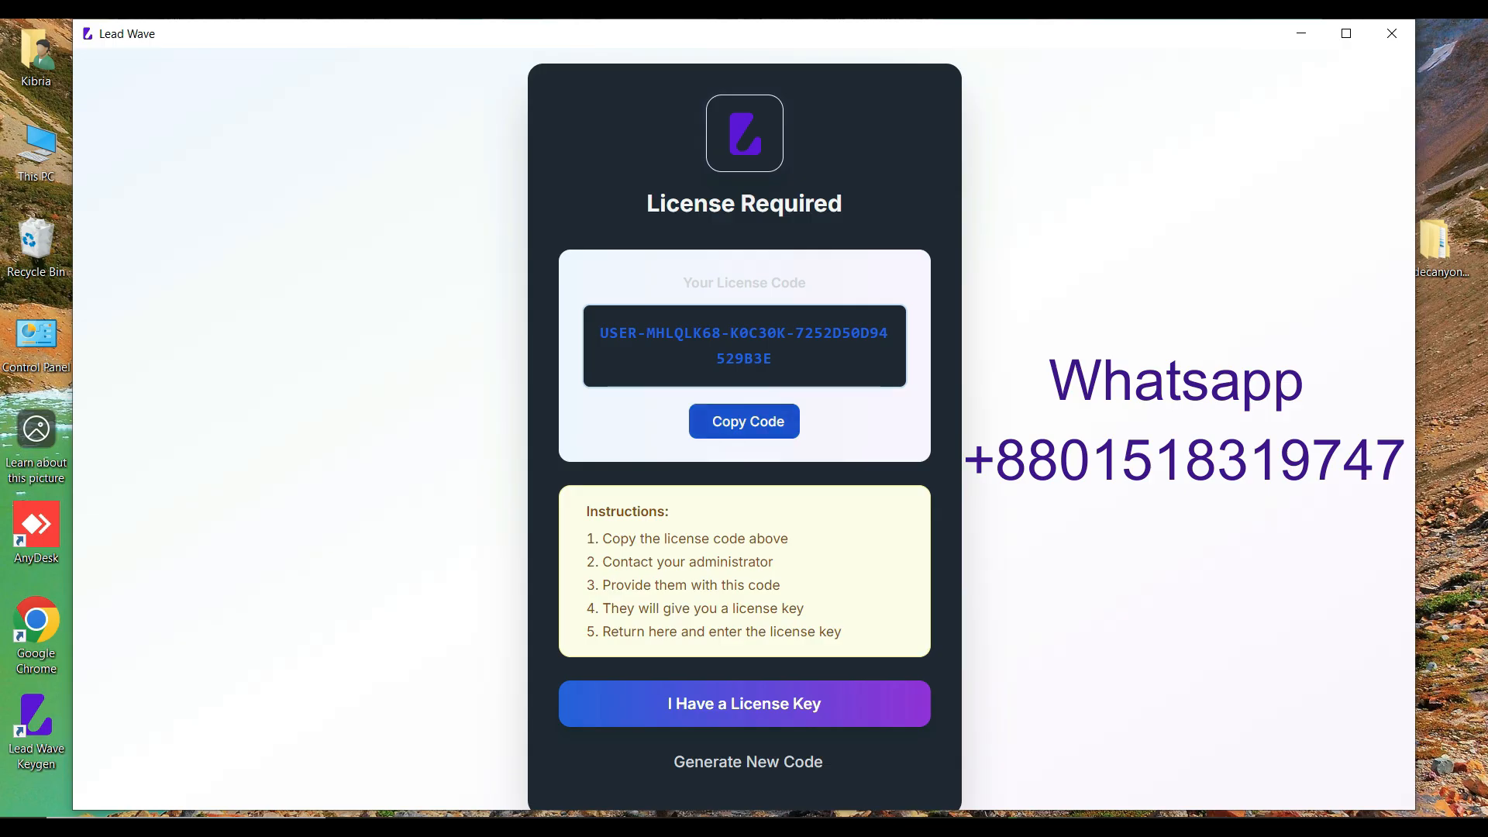
{"action": "left_click", "coordinate": [744, 422]}
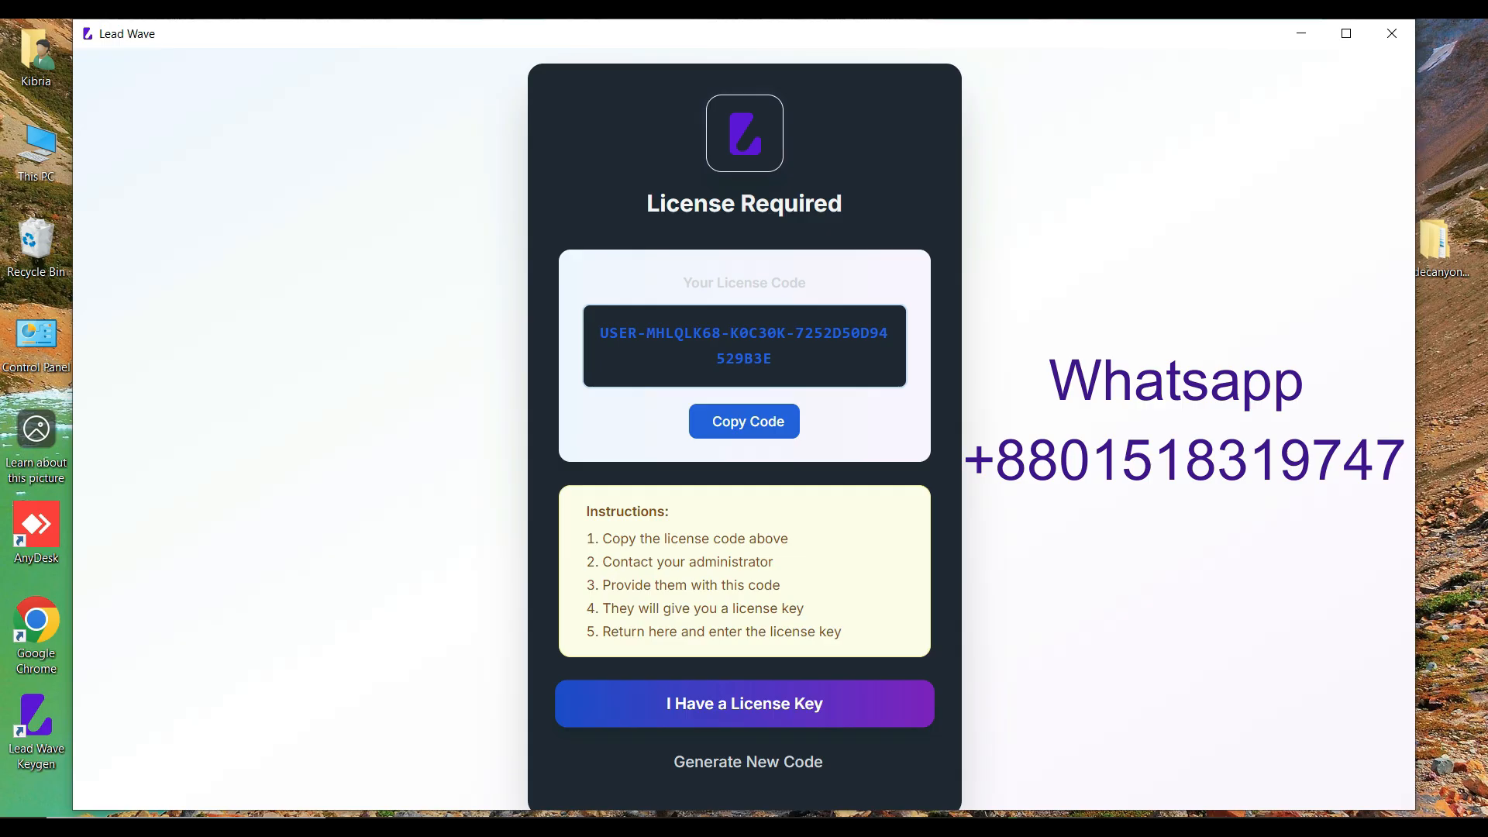
Step: Paste the license key into the License Key form and activate it to reach the Dashboard
{"action": "left_click", "coordinate": [744, 704]}
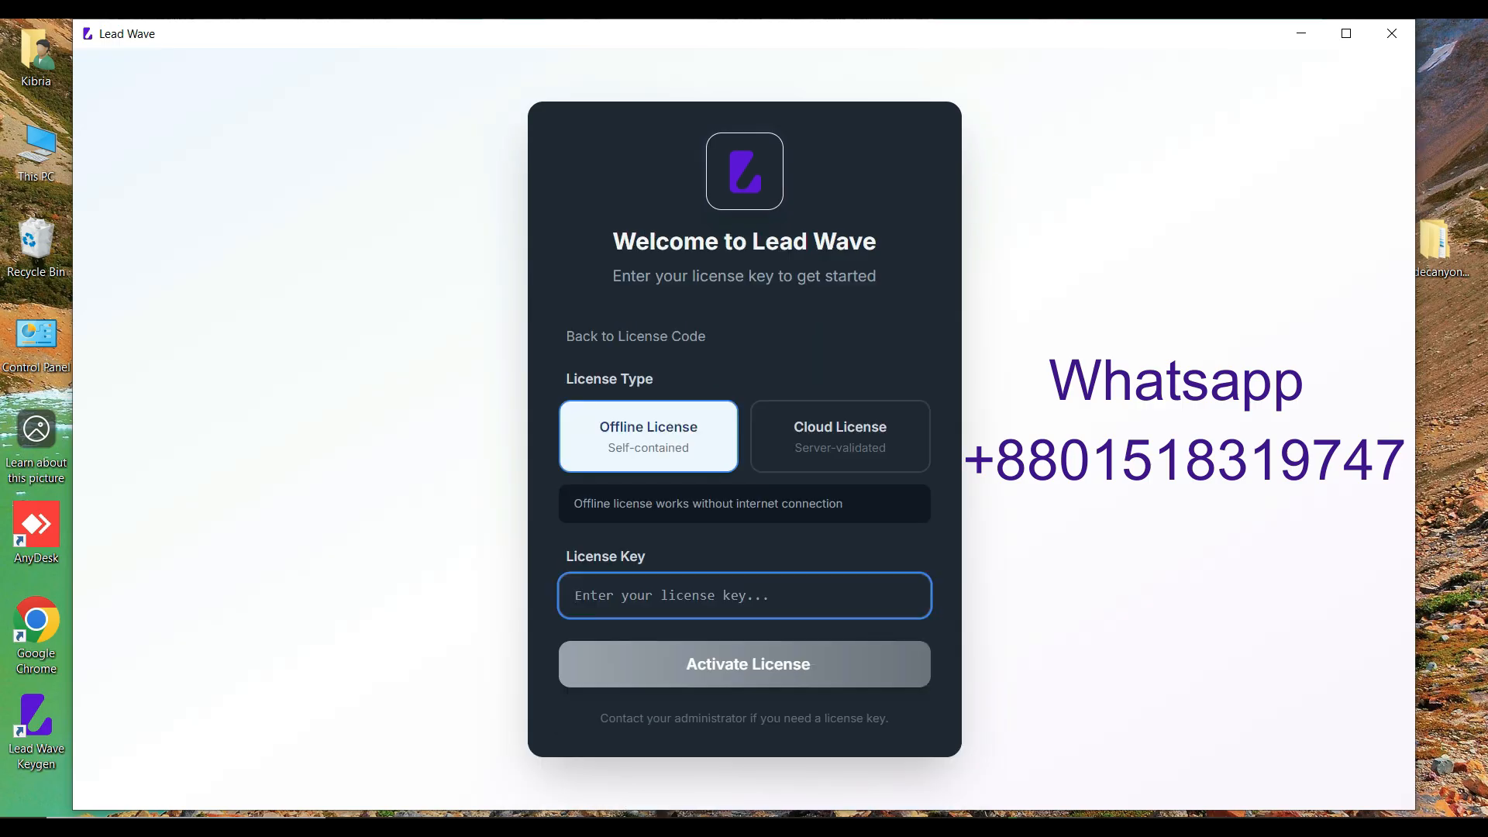
{"action": "key", "text": "ctrl+v"}
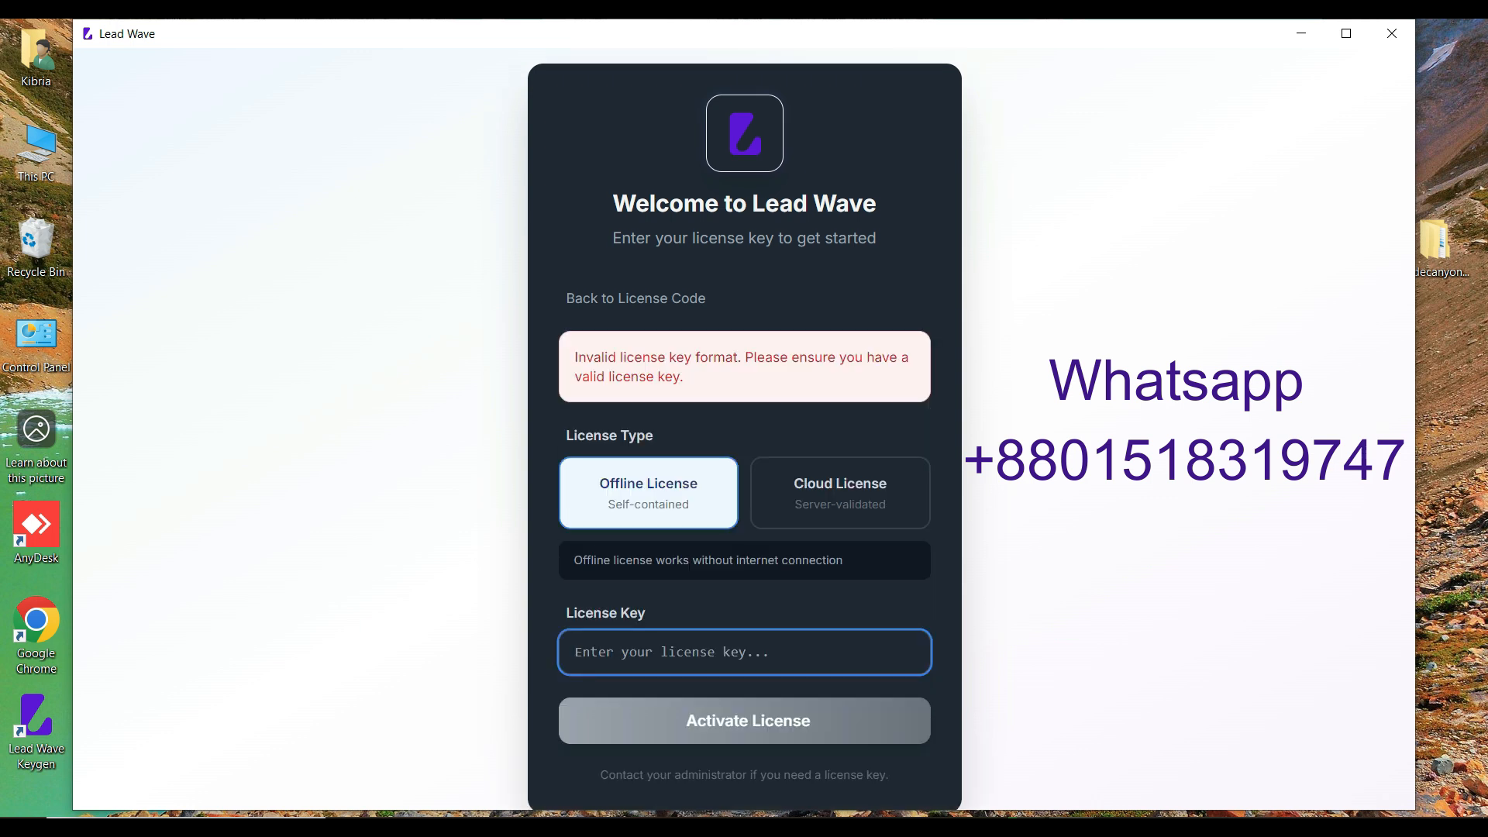
{"action": "key", "text": "ctrl+v"}
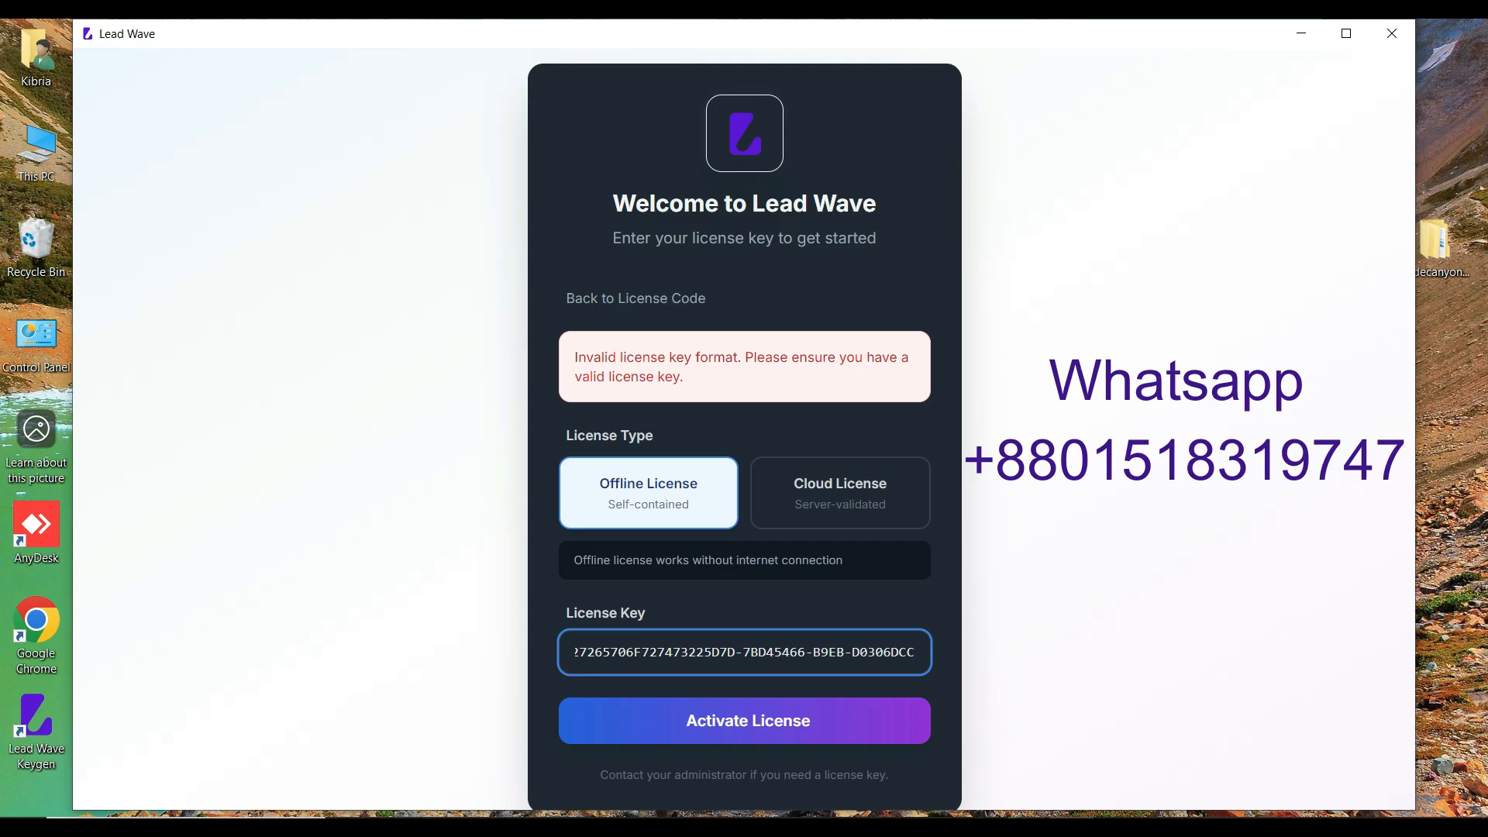
{"action": "key", "text": "Return"}
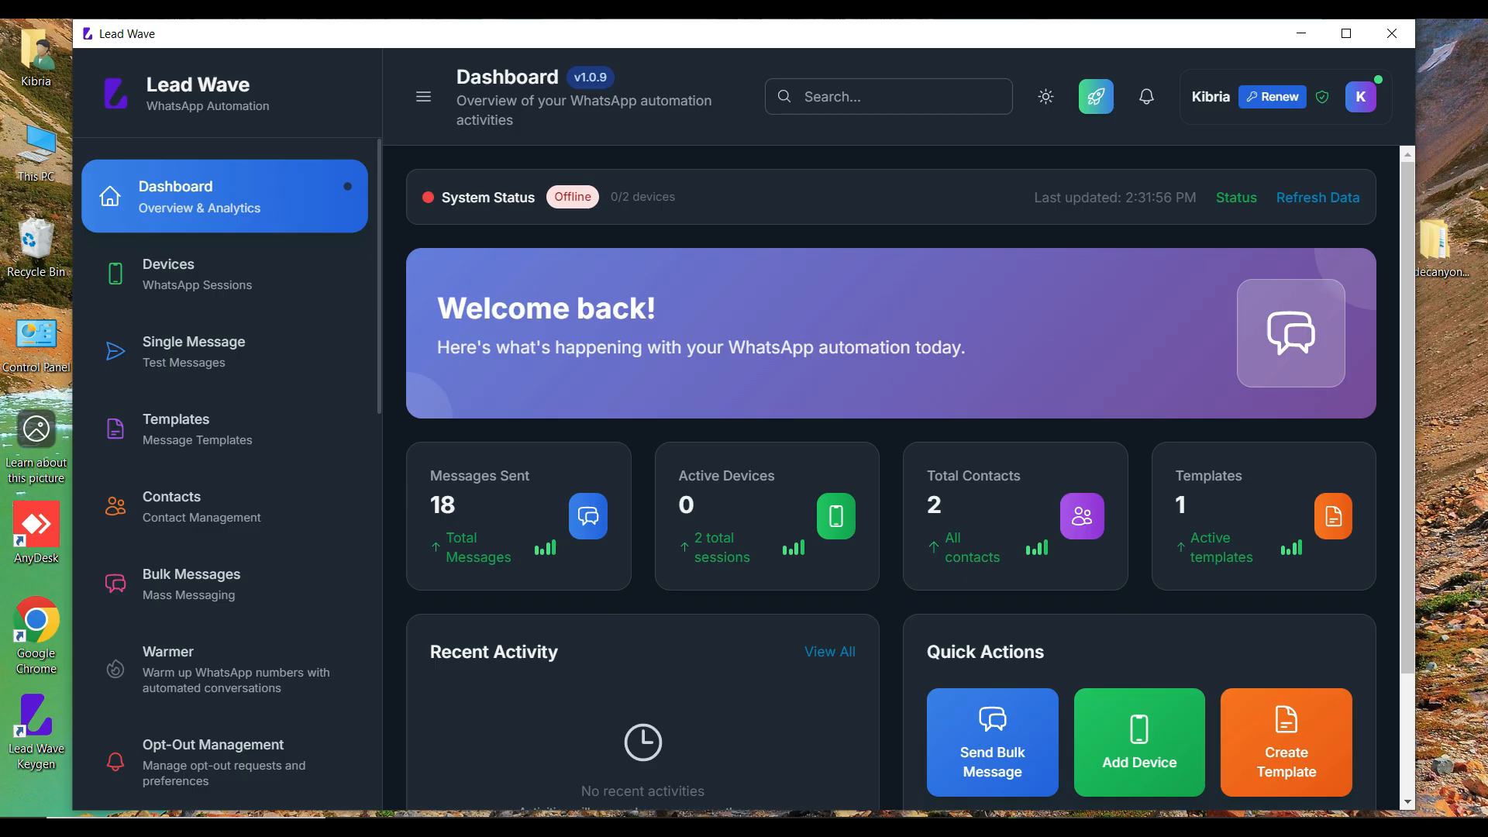
Step: Maximize Lead Wave and browse Single Message, Templates, Contacts, Bulk Messages, Number Warmer, Opt-Out and Auto Reply
{"action": "left_click", "coordinate": [1346, 33]}
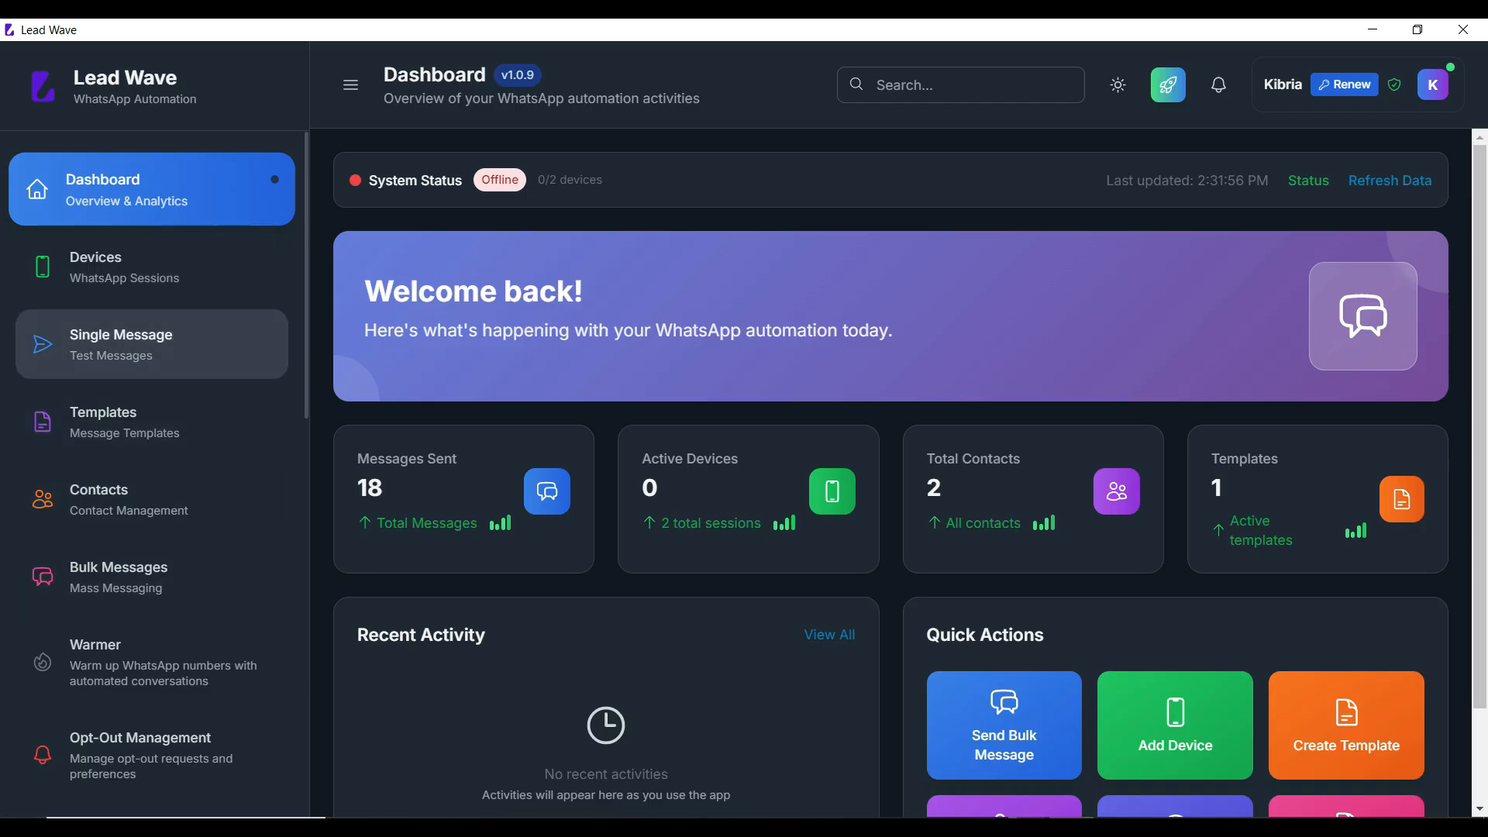
{"action": "left_click", "coordinate": [121, 343]}
{"action": "left_click", "coordinate": [103, 421]}
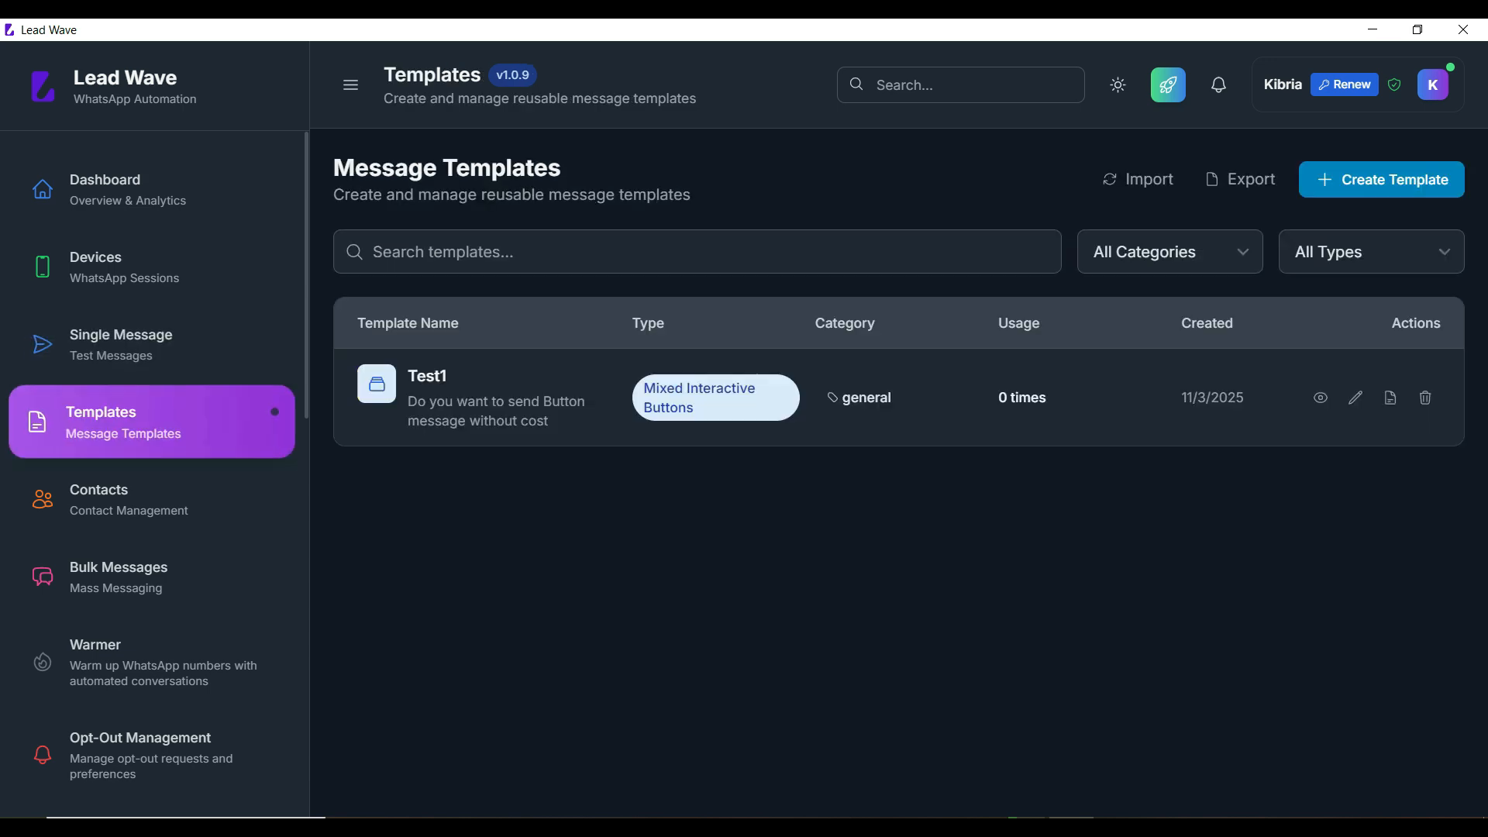
{"action": "left_click", "coordinate": [129, 499]}
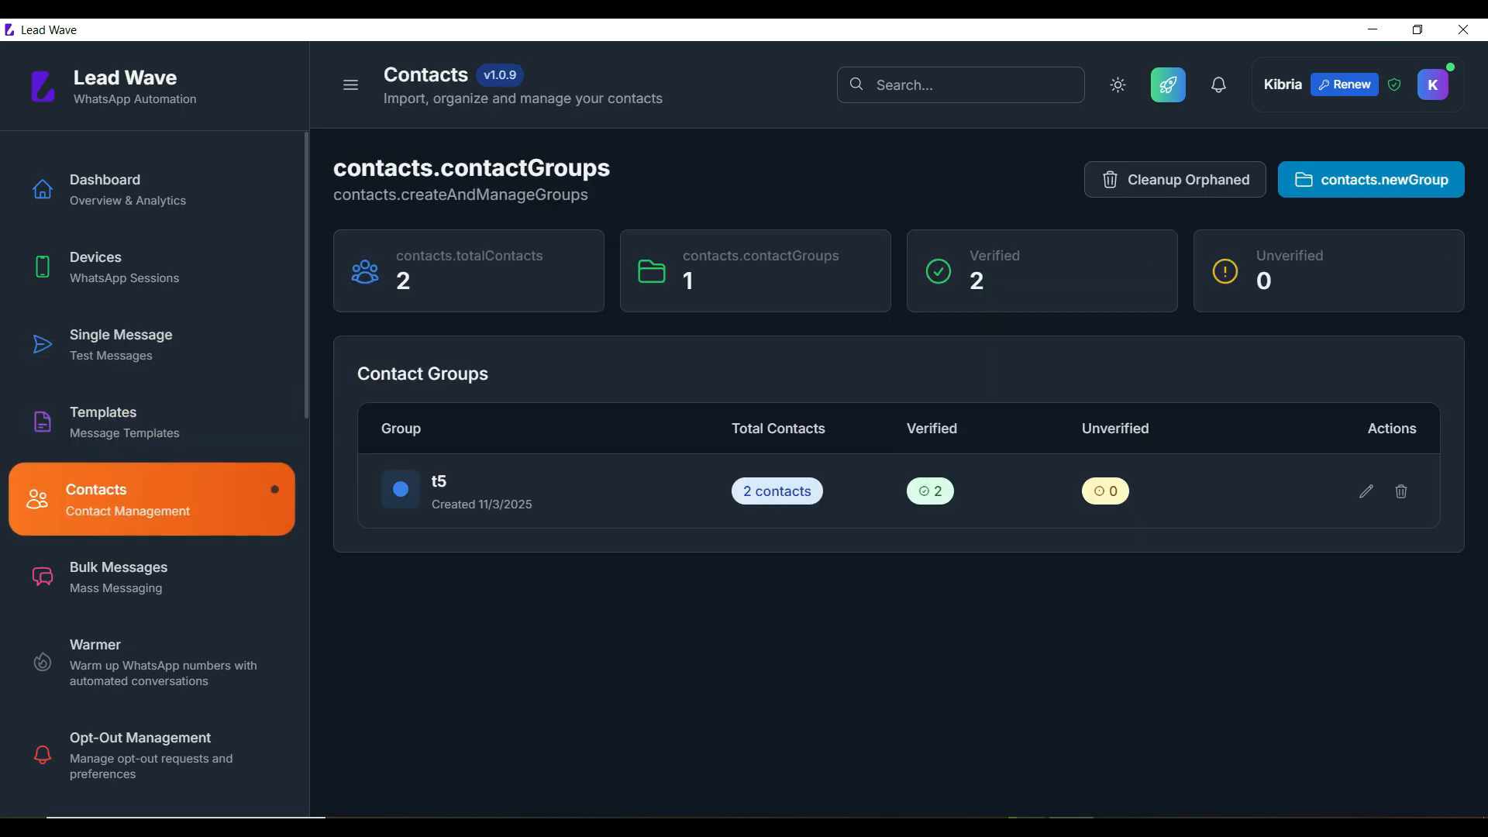
{"action": "left_click", "coordinate": [117, 577]}
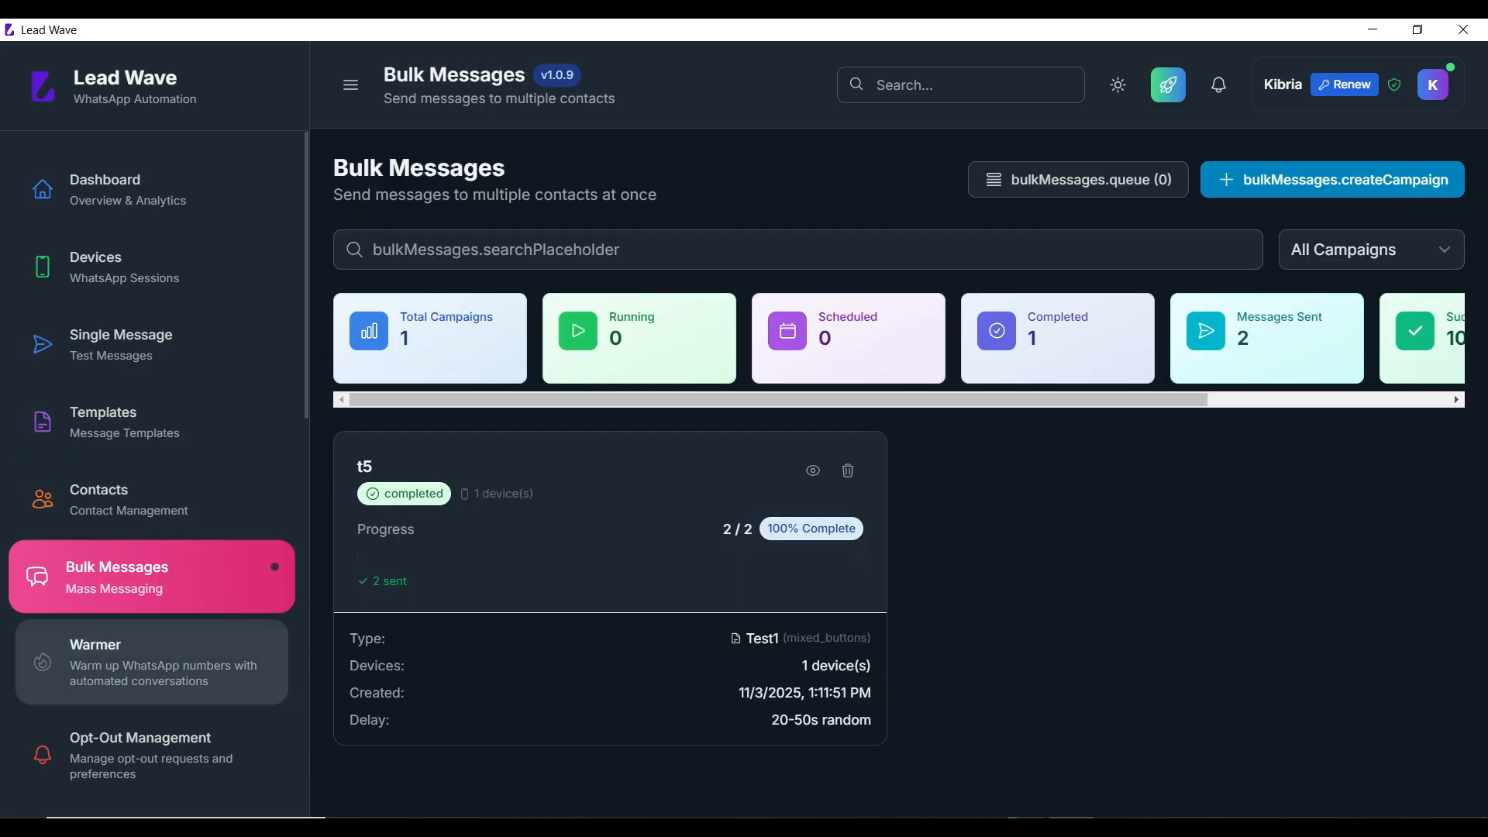
{"action": "left_click", "coordinate": [151, 662]}
{"action": "scroll", "coordinate": [147, 542], "scroll_direction": "down", "scroll_amount": 3}
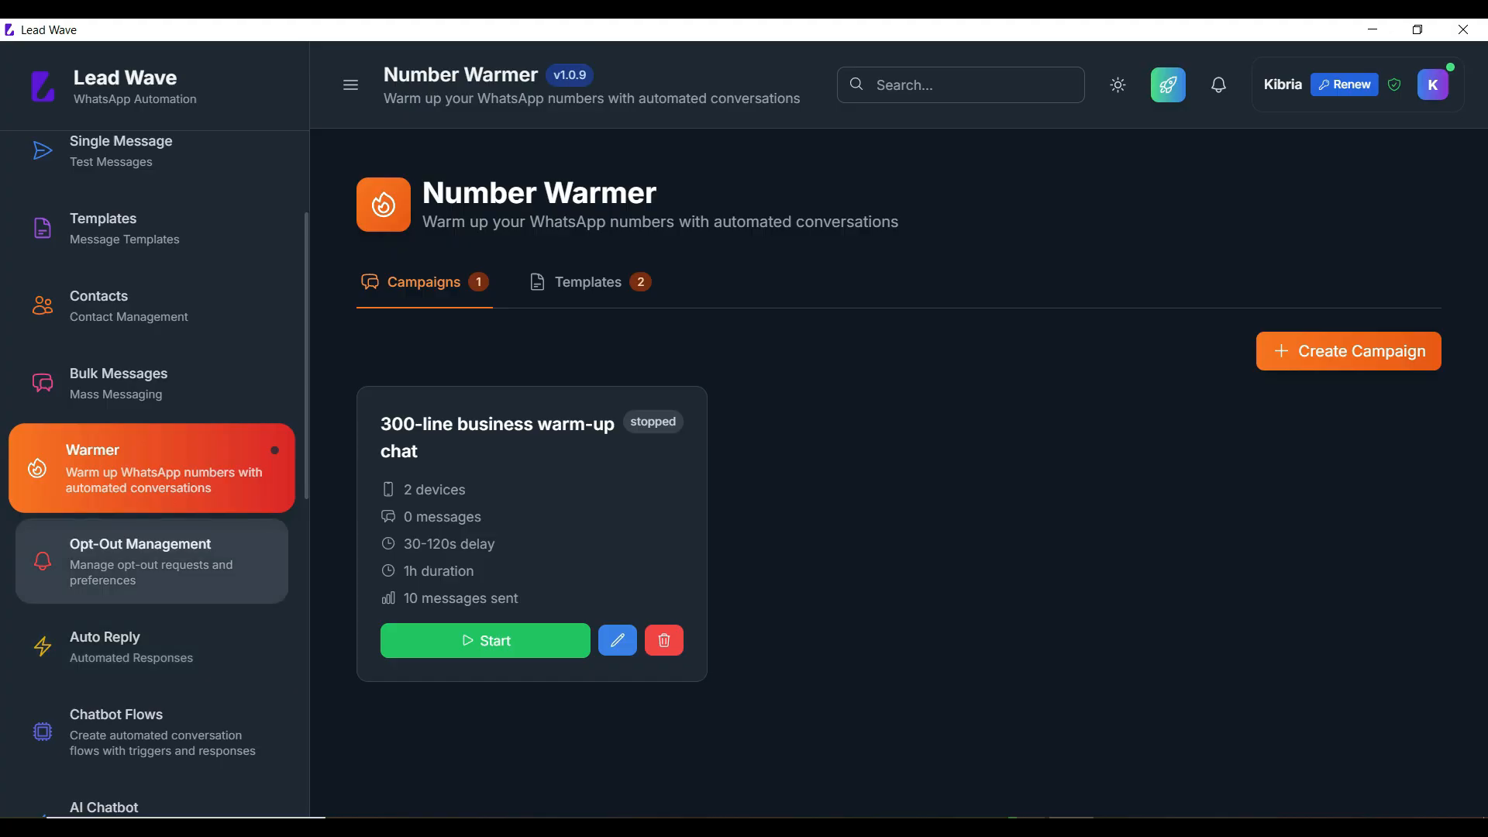
{"action": "left_click", "coordinate": [139, 558]}
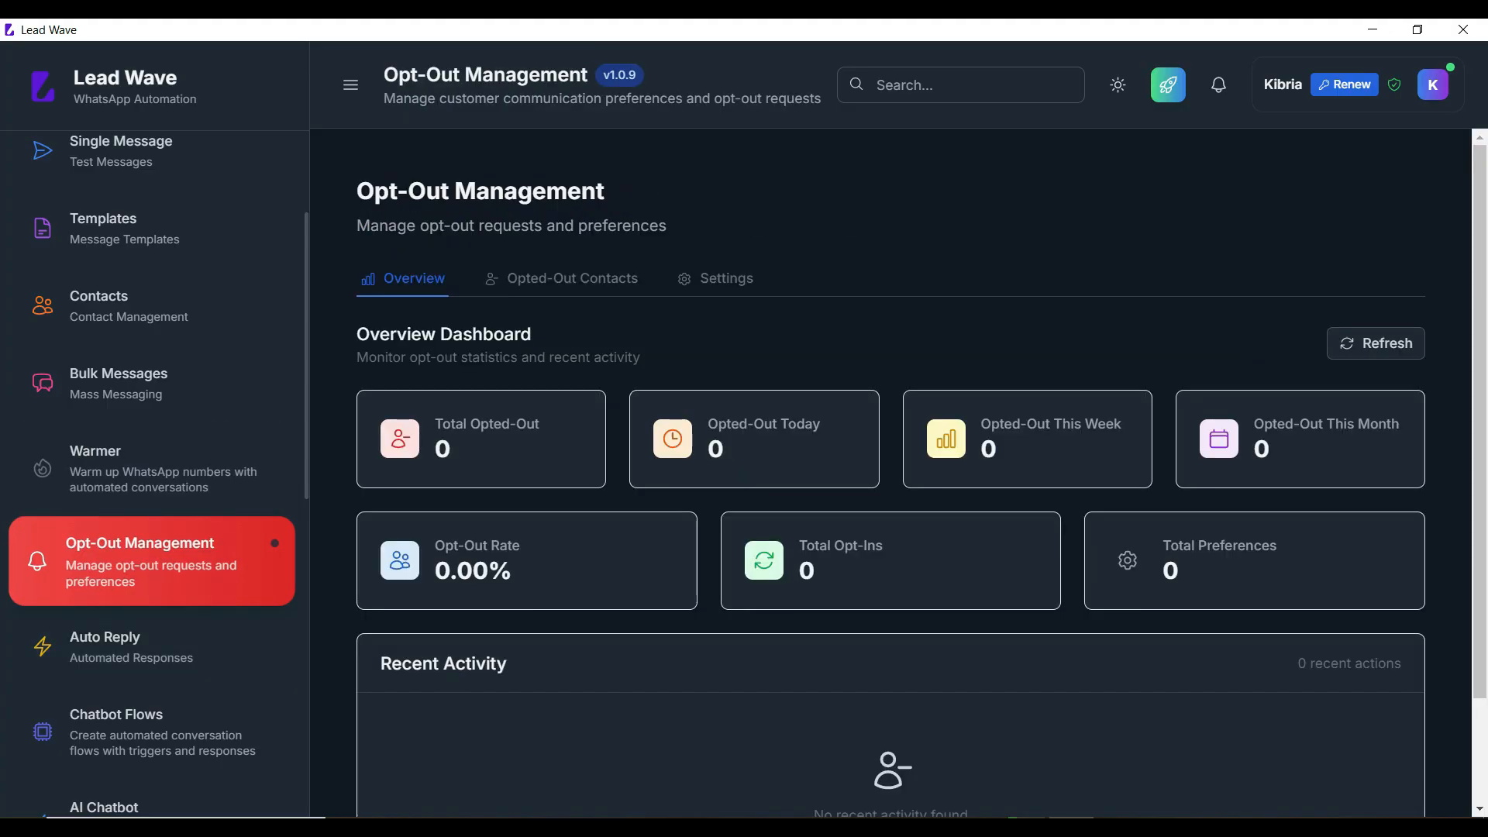
{"action": "left_click", "coordinate": [140, 647]}
Step: View Chatbot Flows, AI Chatbot and Call Responder, opening and closing its Create Rule form
{"action": "scroll", "coordinate": [147, 636], "scroll_direction": "down", "scroll_amount": 3}
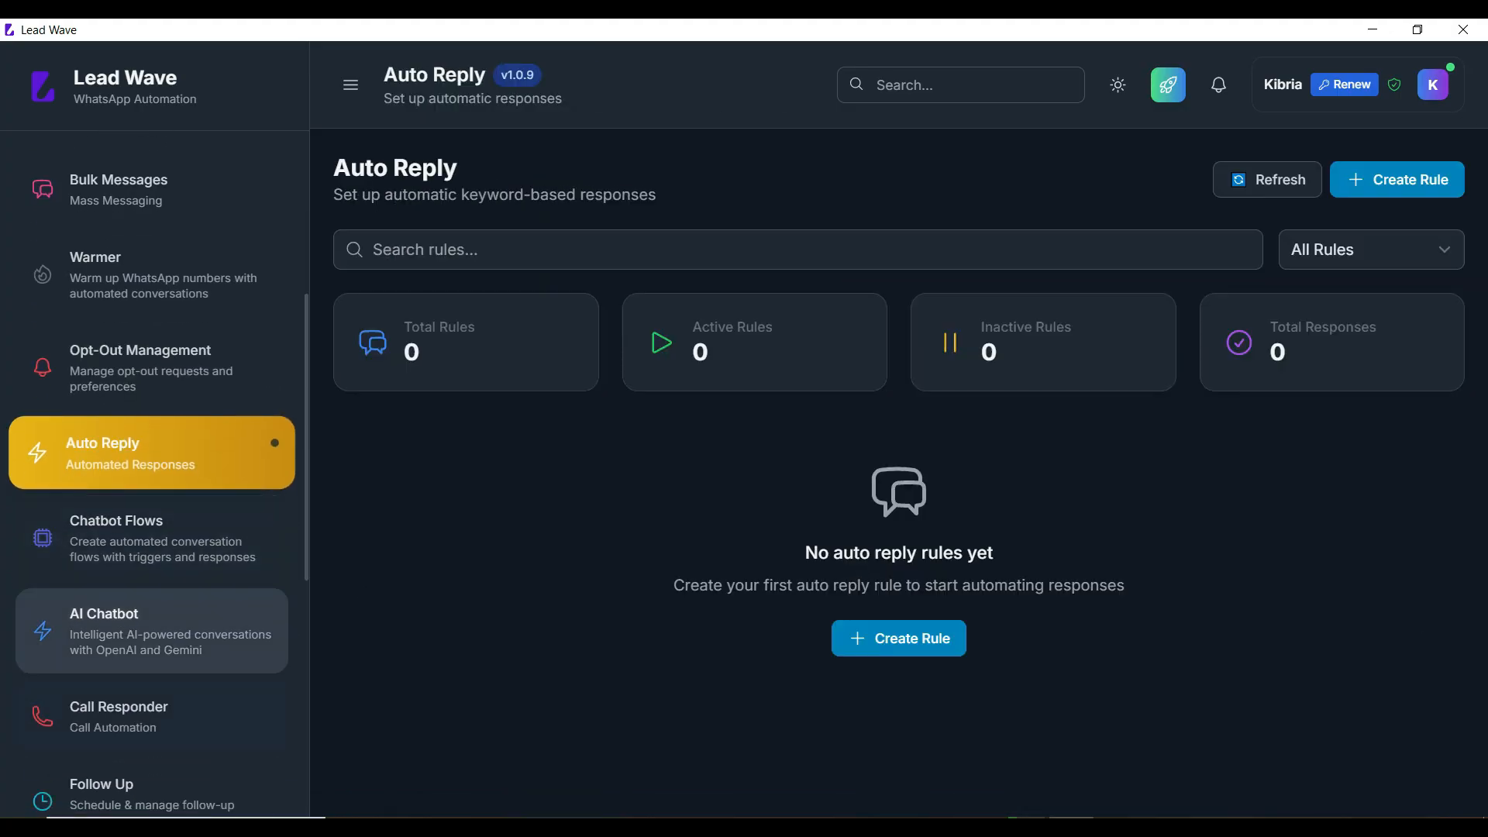
{"action": "left_click", "coordinate": [147, 539]}
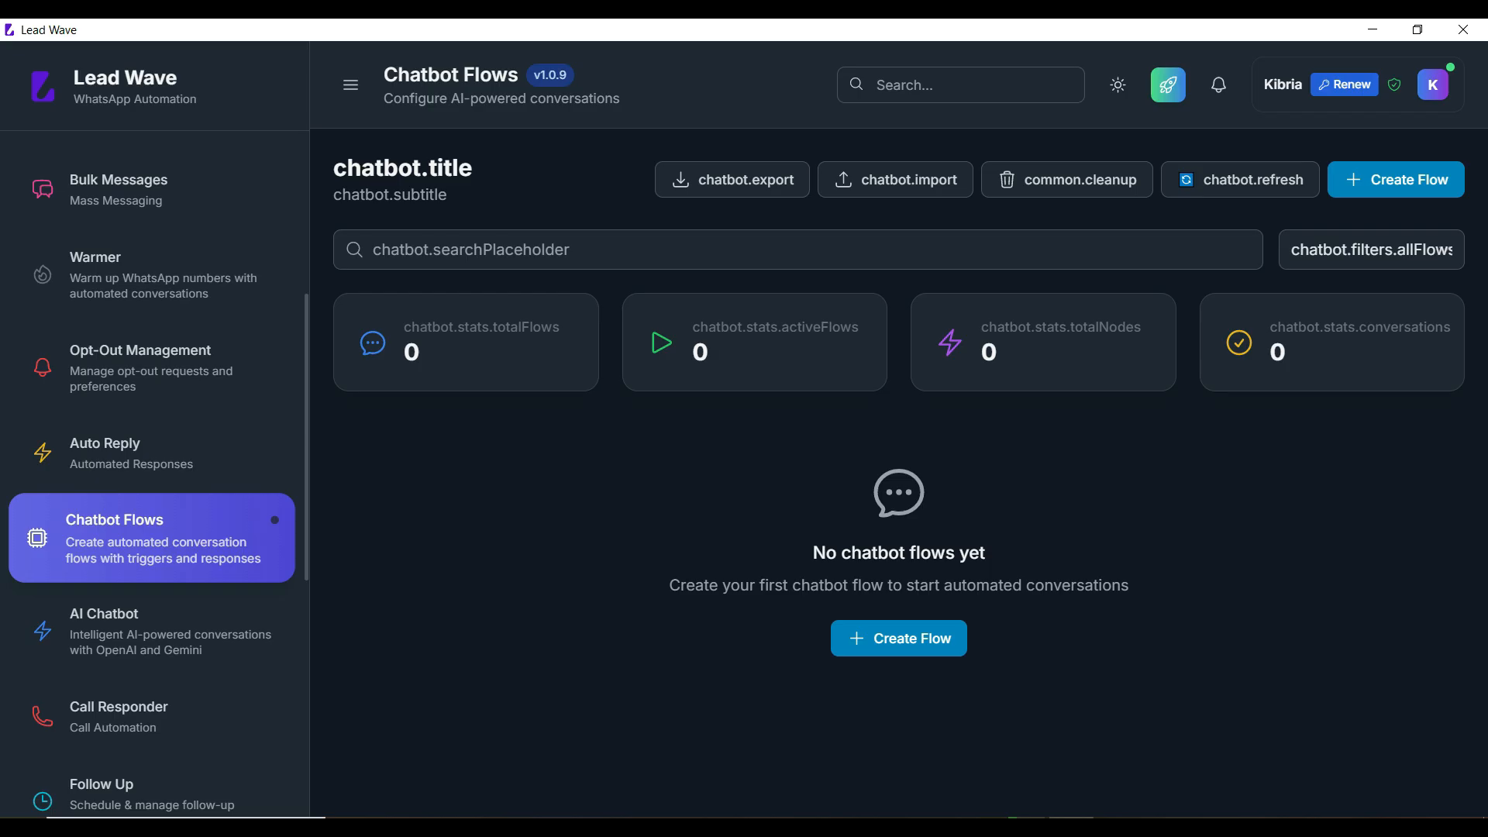
{"action": "left_click", "coordinate": [148, 631]}
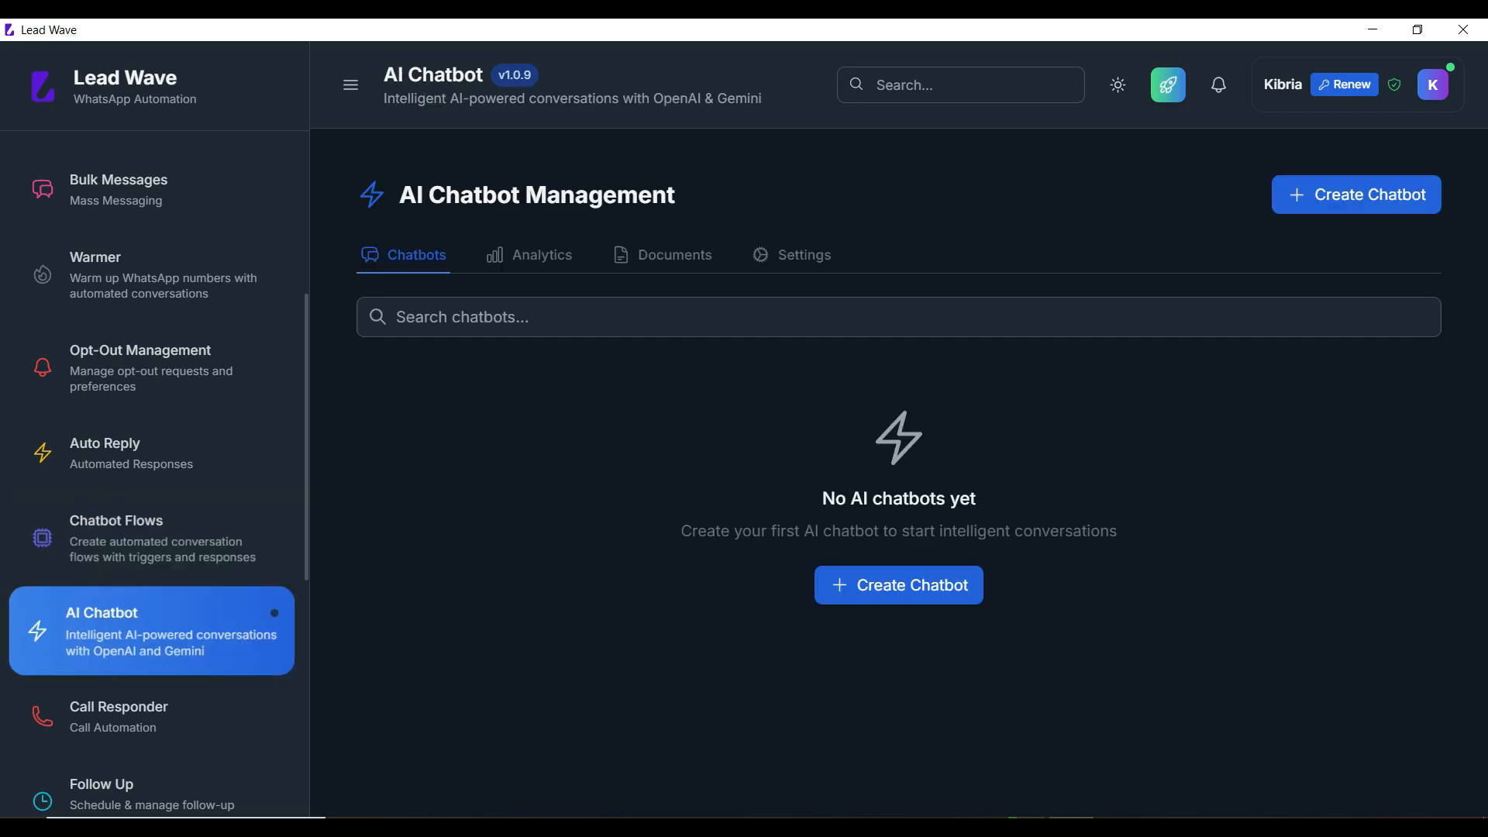
{"action": "scroll", "coordinate": [148, 632], "scroll_direction": "down", "scroll_amount": 2}
{"action": "scroll", "coordinate": [147, 535], "scroll_direction": "down", "scroll_amount": 1}
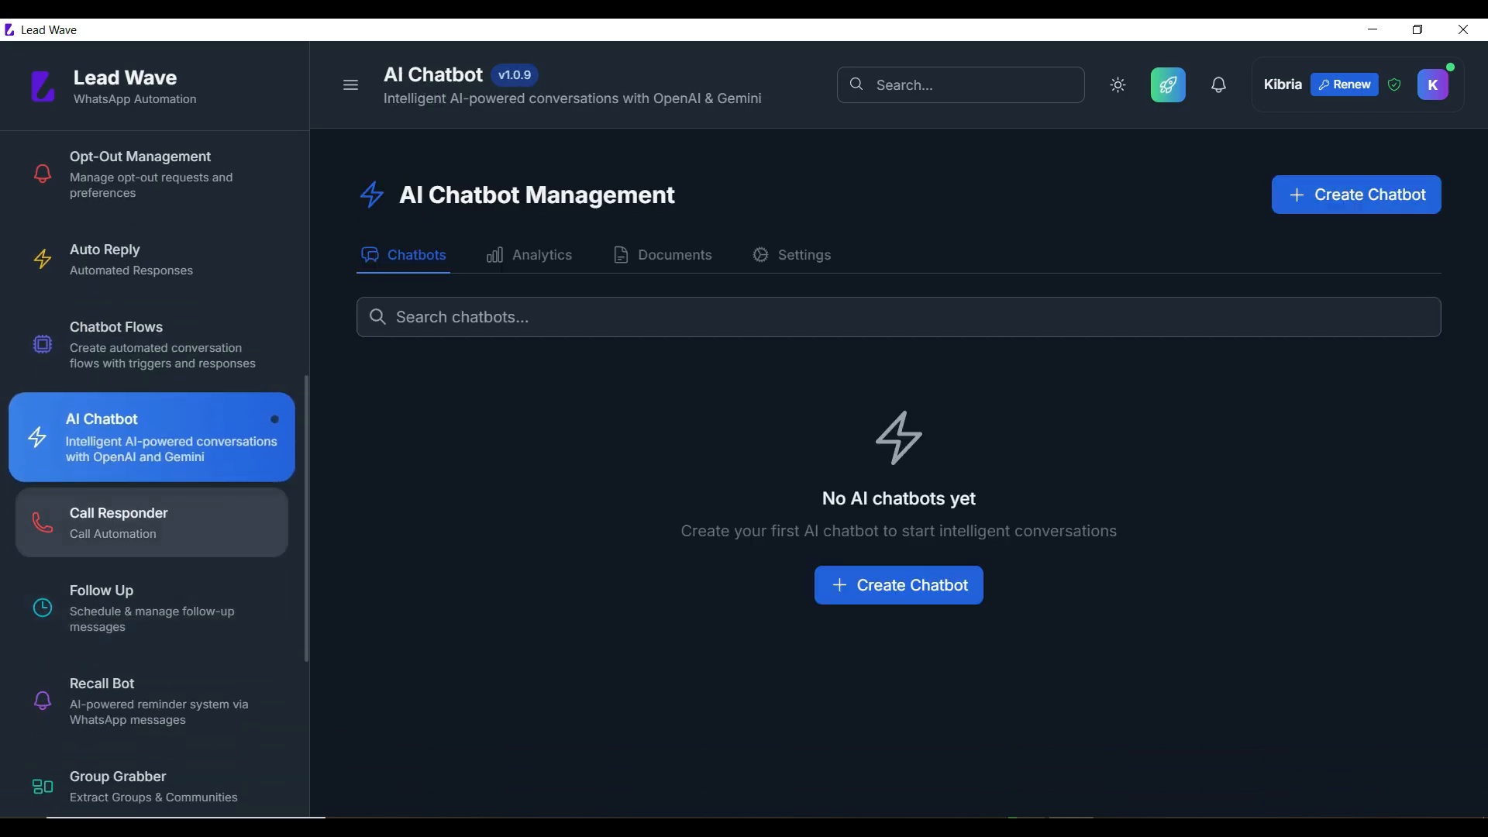
{"action": "left_click", "coordinate": [147, 524]}
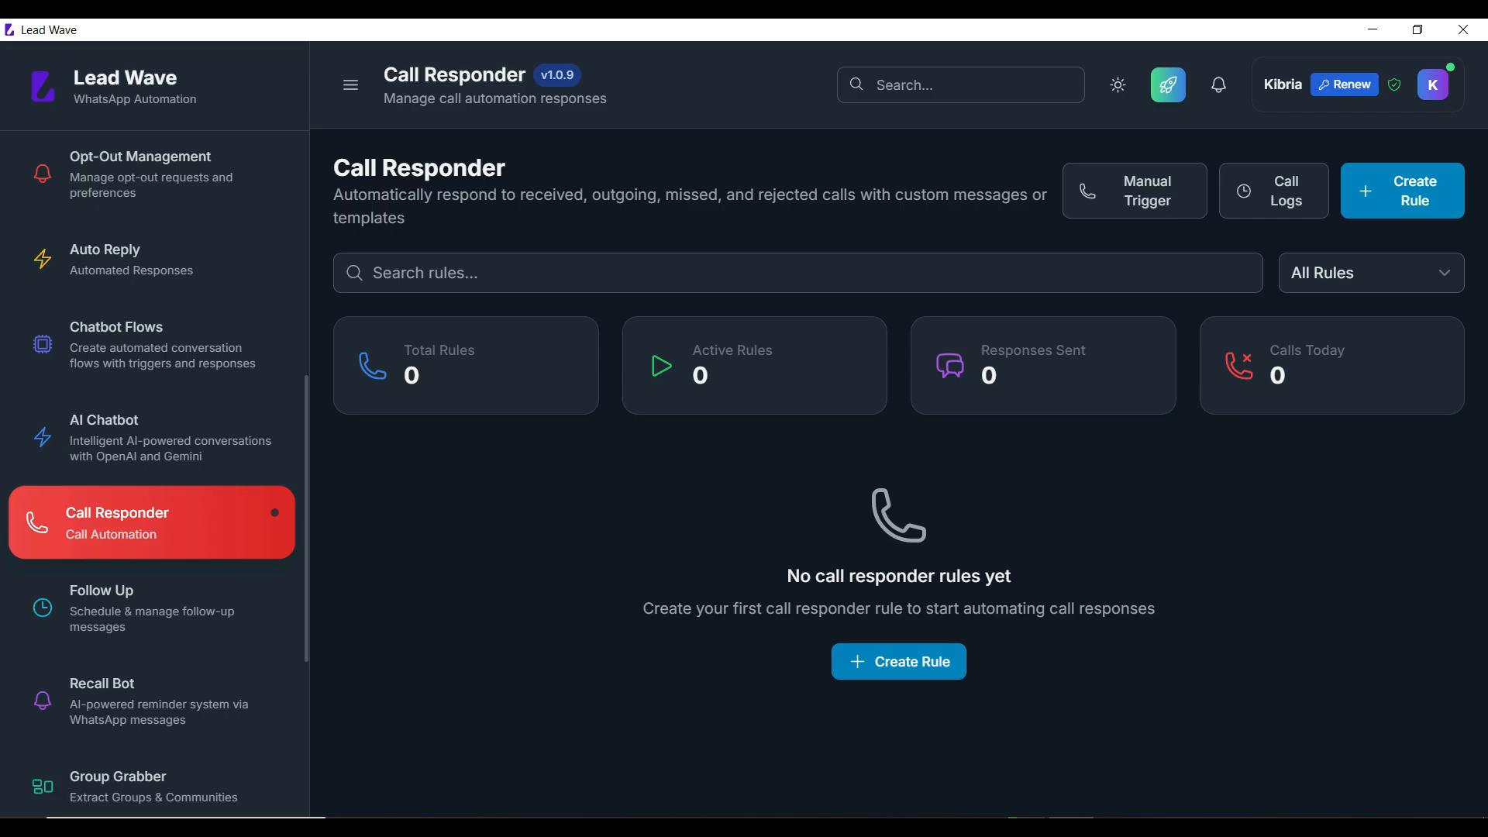
{"action": "left_click", "coordinate": [899, 661]}
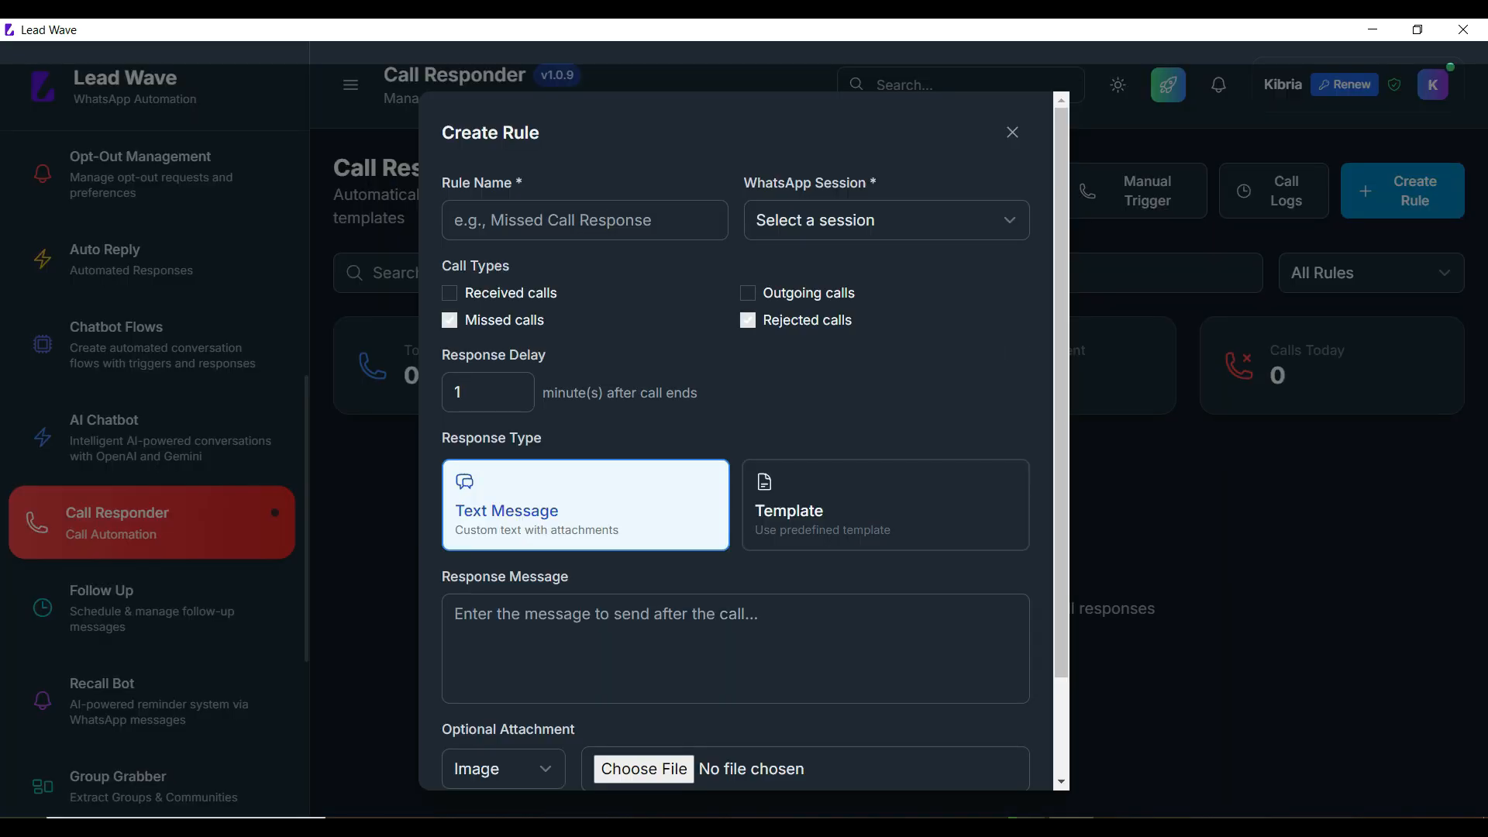
{"action": "left_click", "coordinate": [1013, 132]}
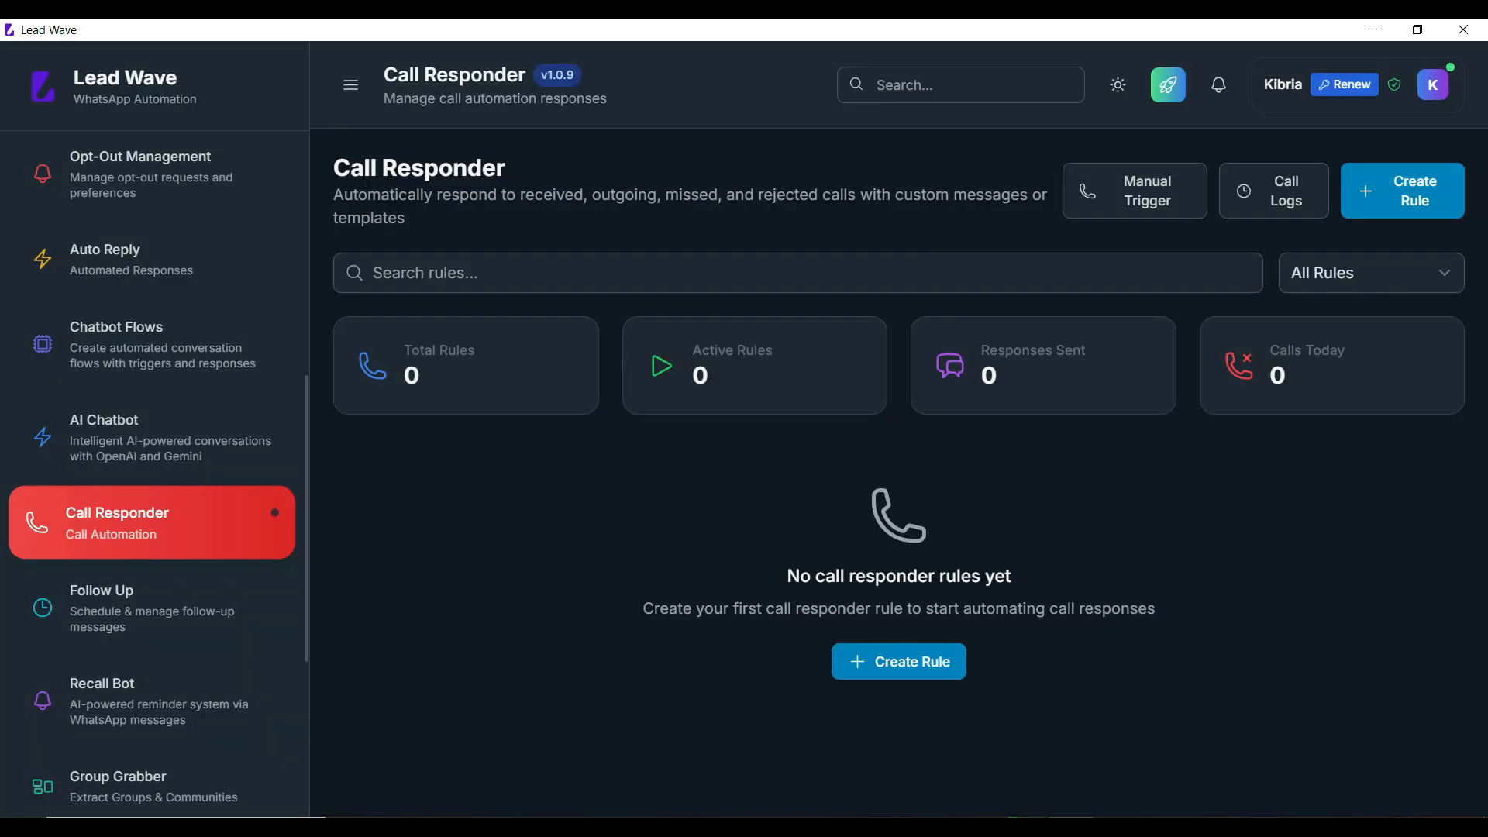
Step: View Follow Up, Recall Bot, Group Grabber, Manage Group, Reports, Localization Manager, then General Settings
{"action": "left_click", "coordinate": [147, 608]}
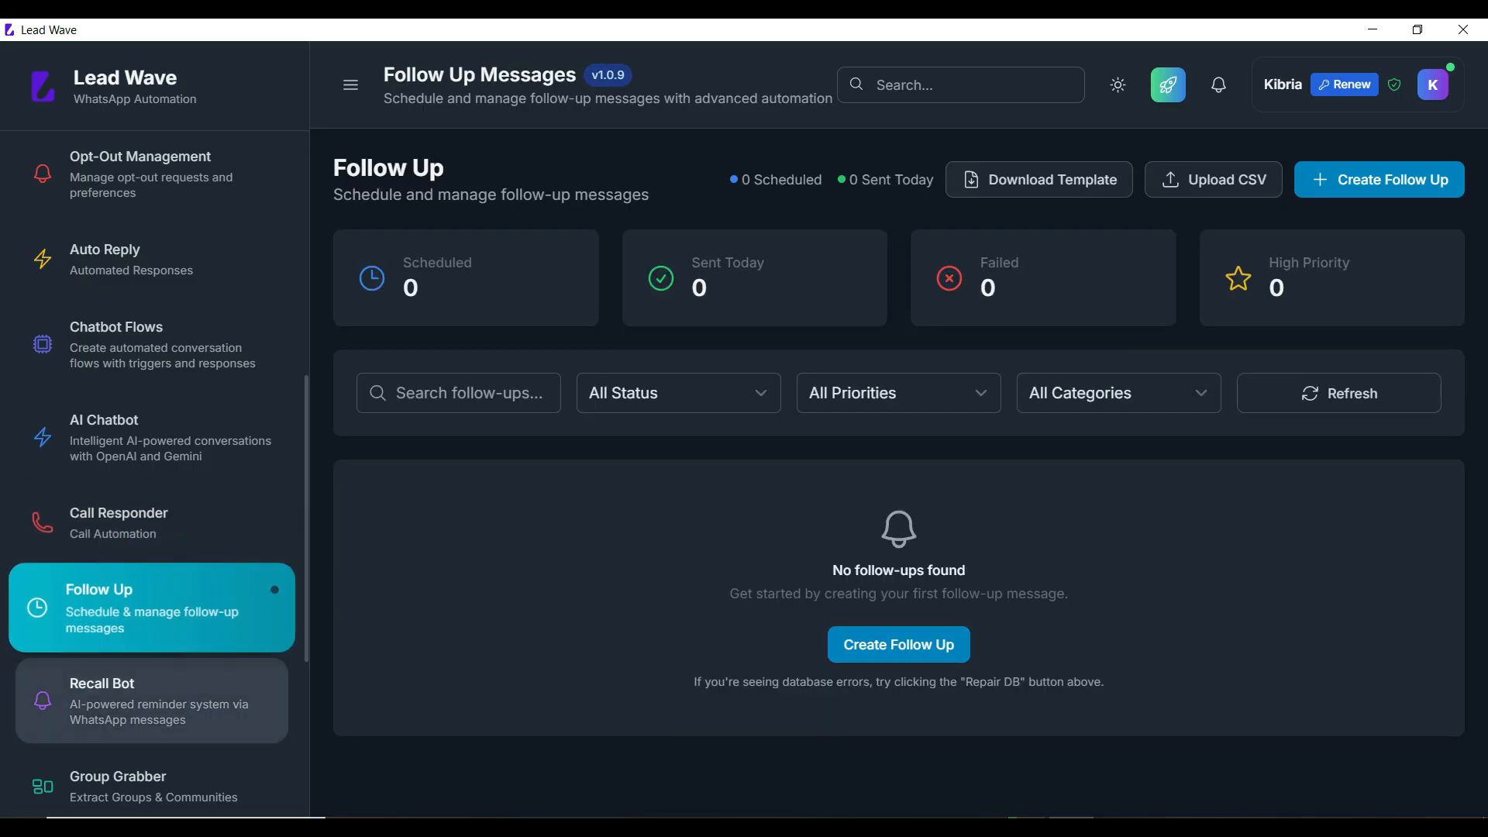
{"action": "left_click", "coordinate": [151, 700]}
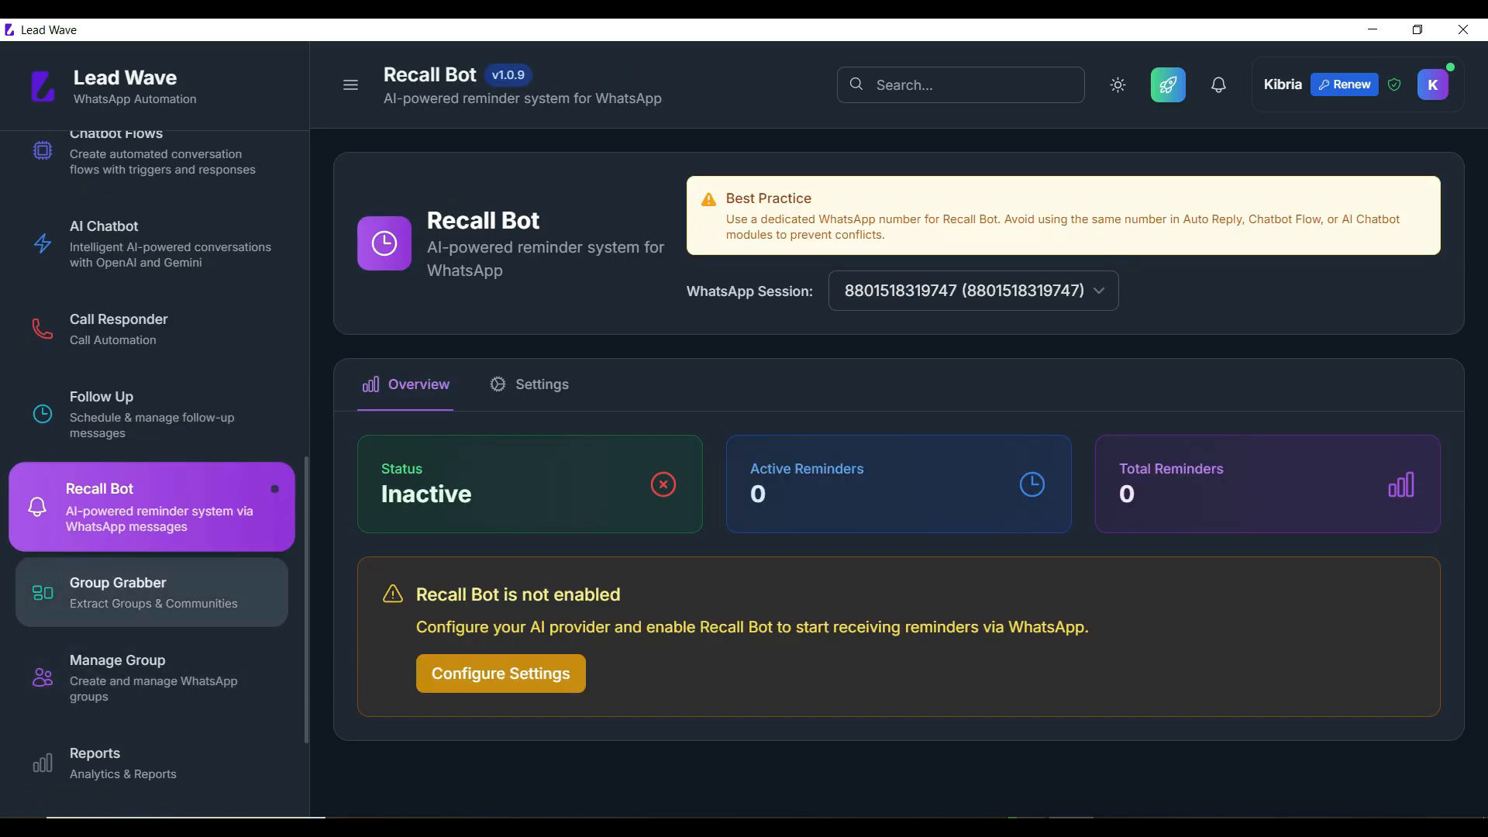
{"action": "left_click", "coordinate": [151, 591]}
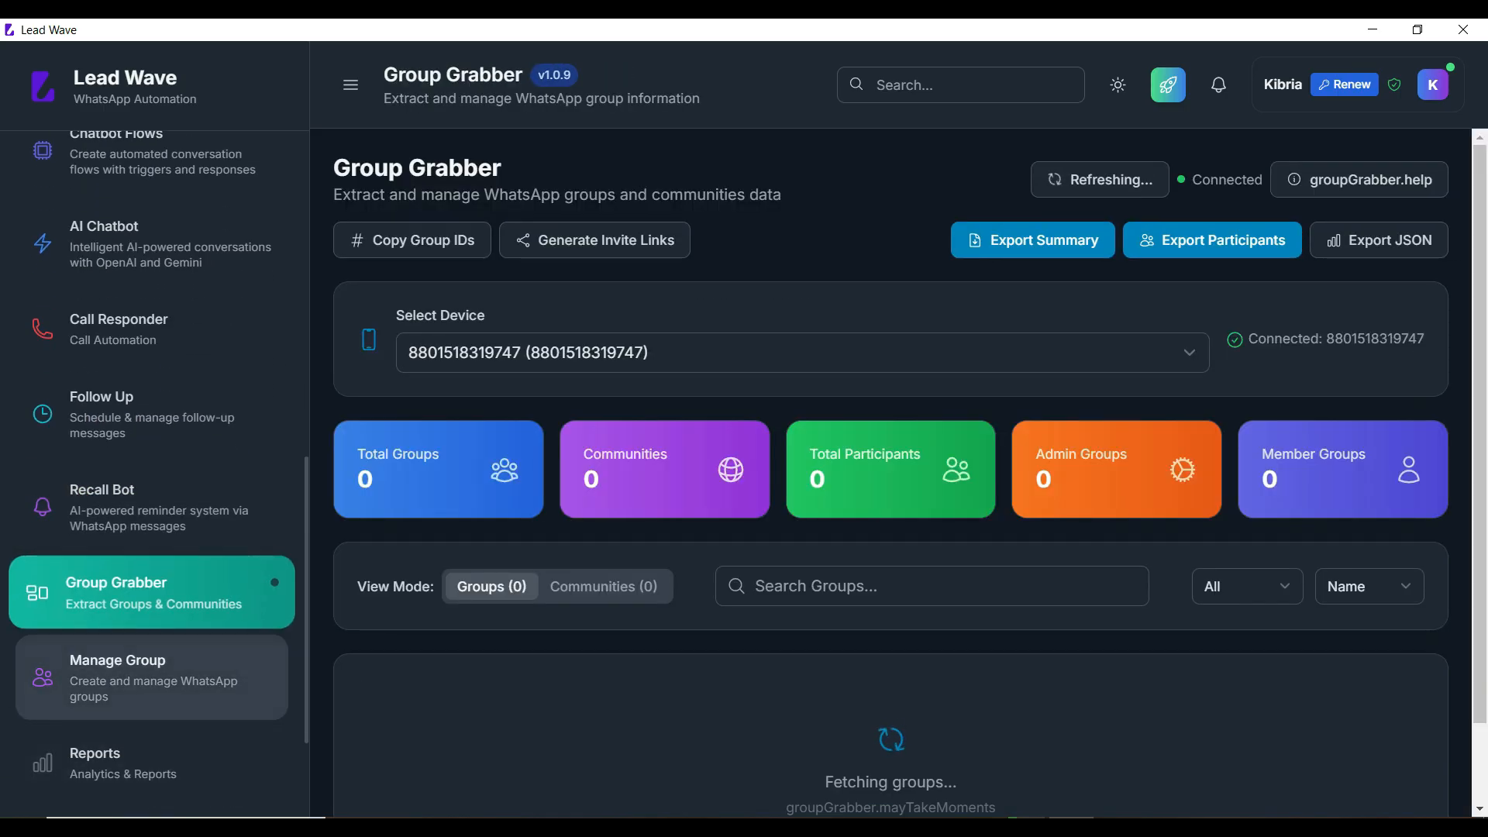
{"action": "left_click", "coordinate": [151, 677]}
{"action": "scroll", "coordinate": [151, 677], "scroll_direction": "down", "scroll_amount": 2}
{"action": "left_click", "coordinate": [152, 589]}
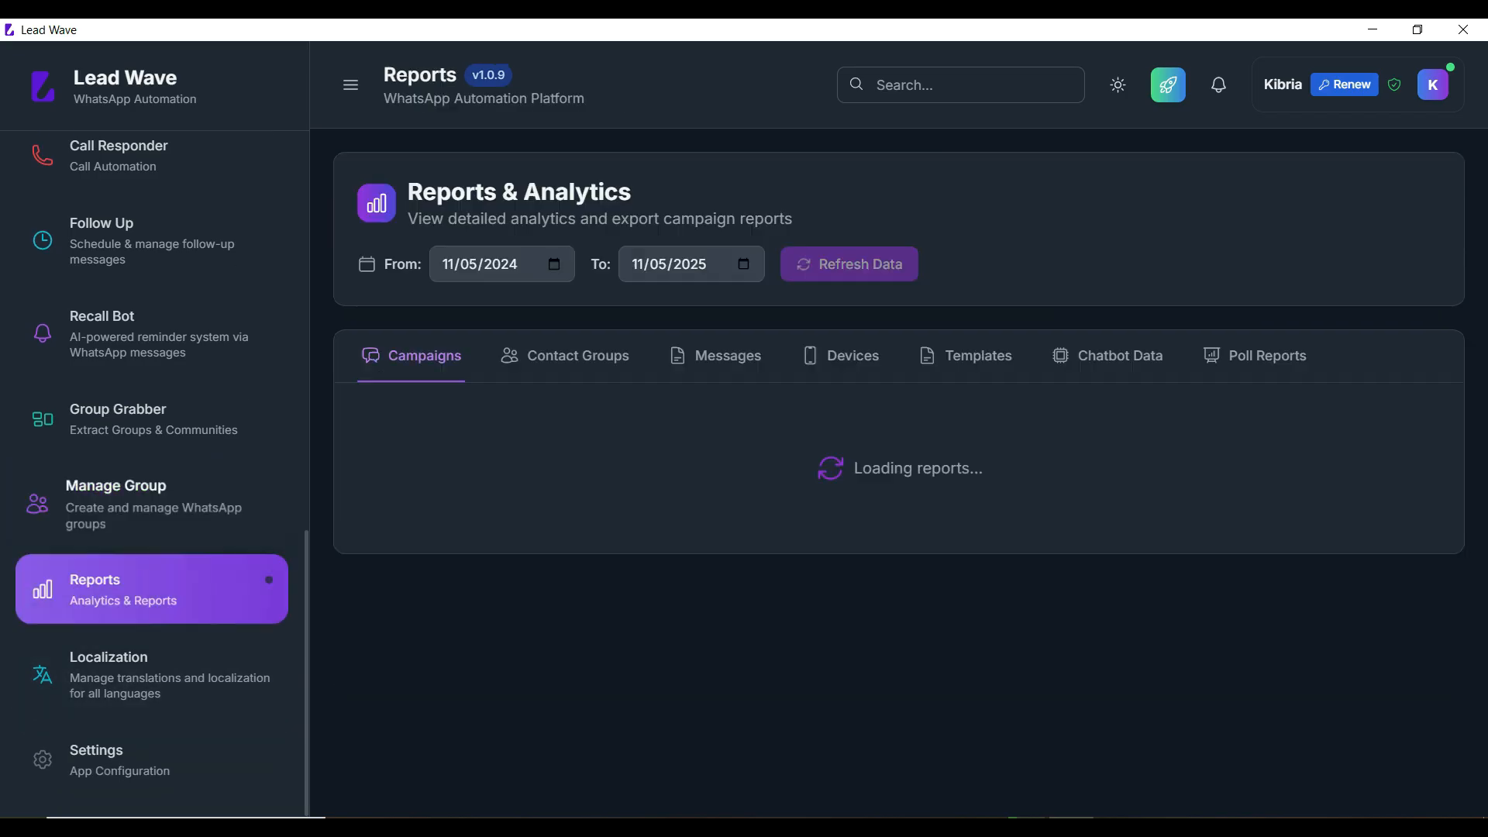
{"action": "left_click", "coordinate": [151, 675]}
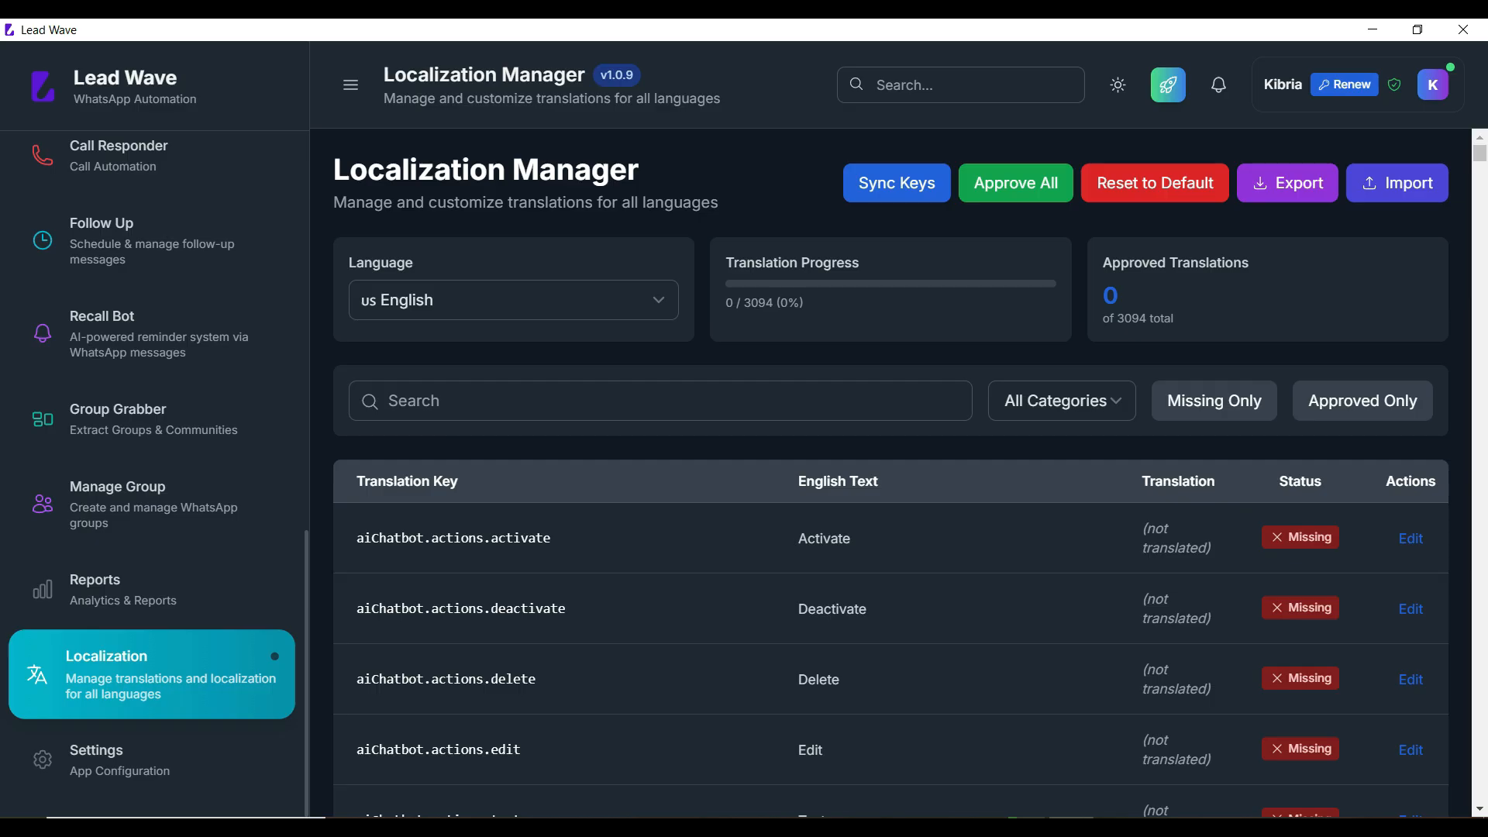
{"action": "left_click", "coordinate": [152, 759]}
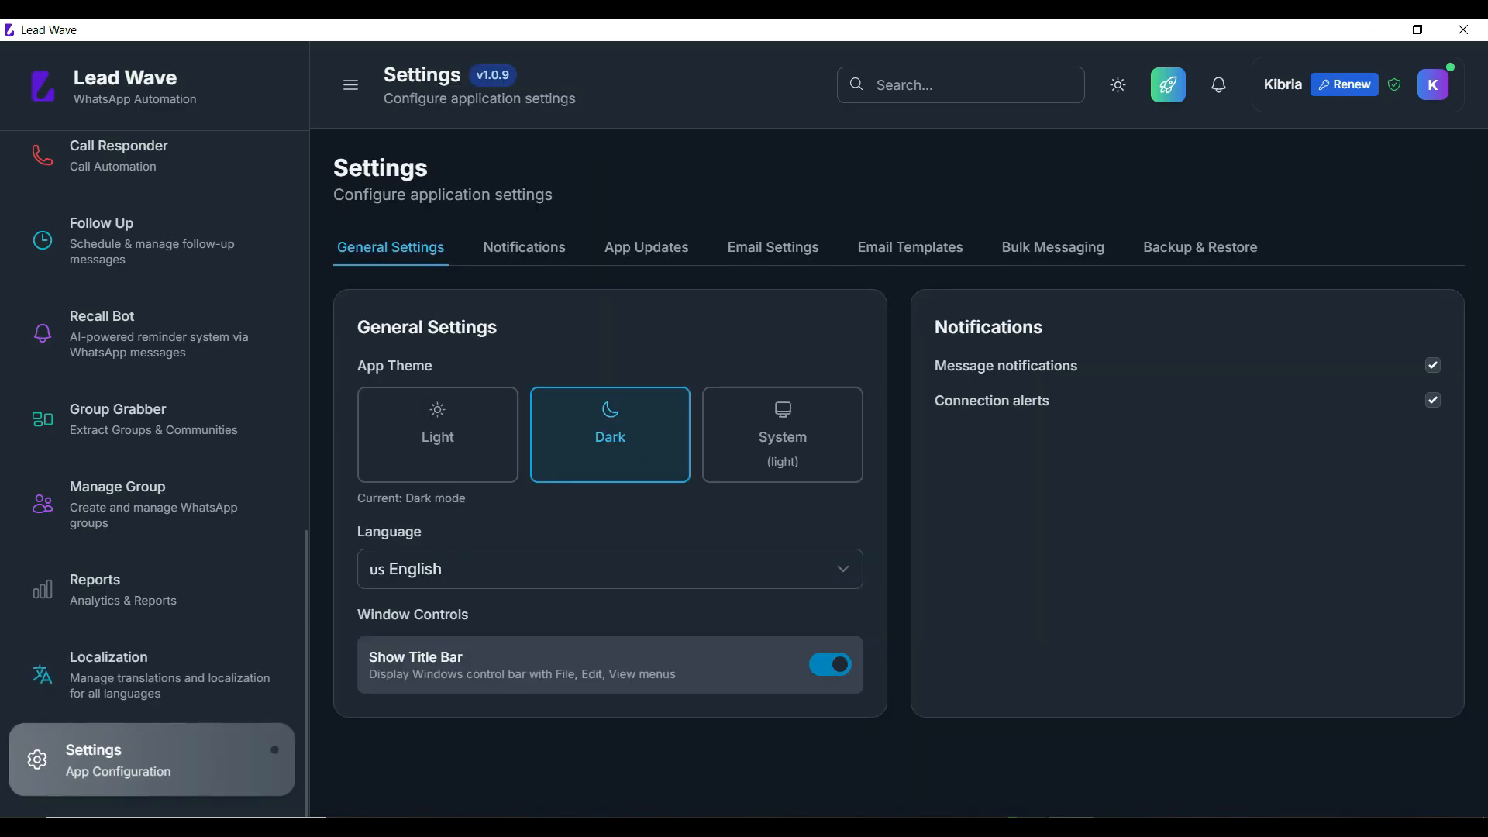
Step: Add a WhatsApp device named Test, link it via its QR code until Connected, then minimize Lead Wave
{"action": "left_click", "coordinate": [830, 665]}
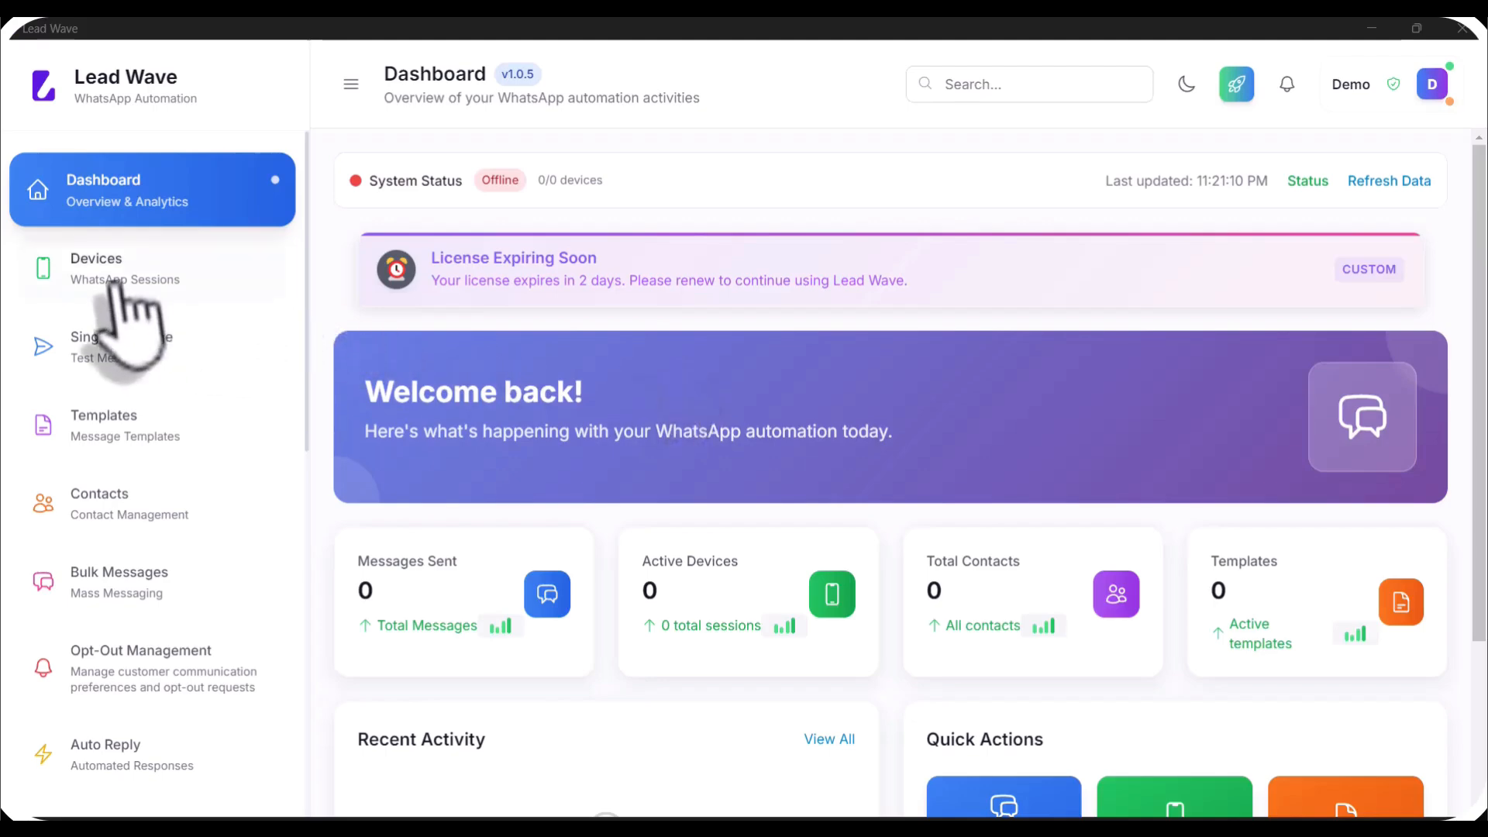
{"action": "left_click", "coordinate": [116, 306]}
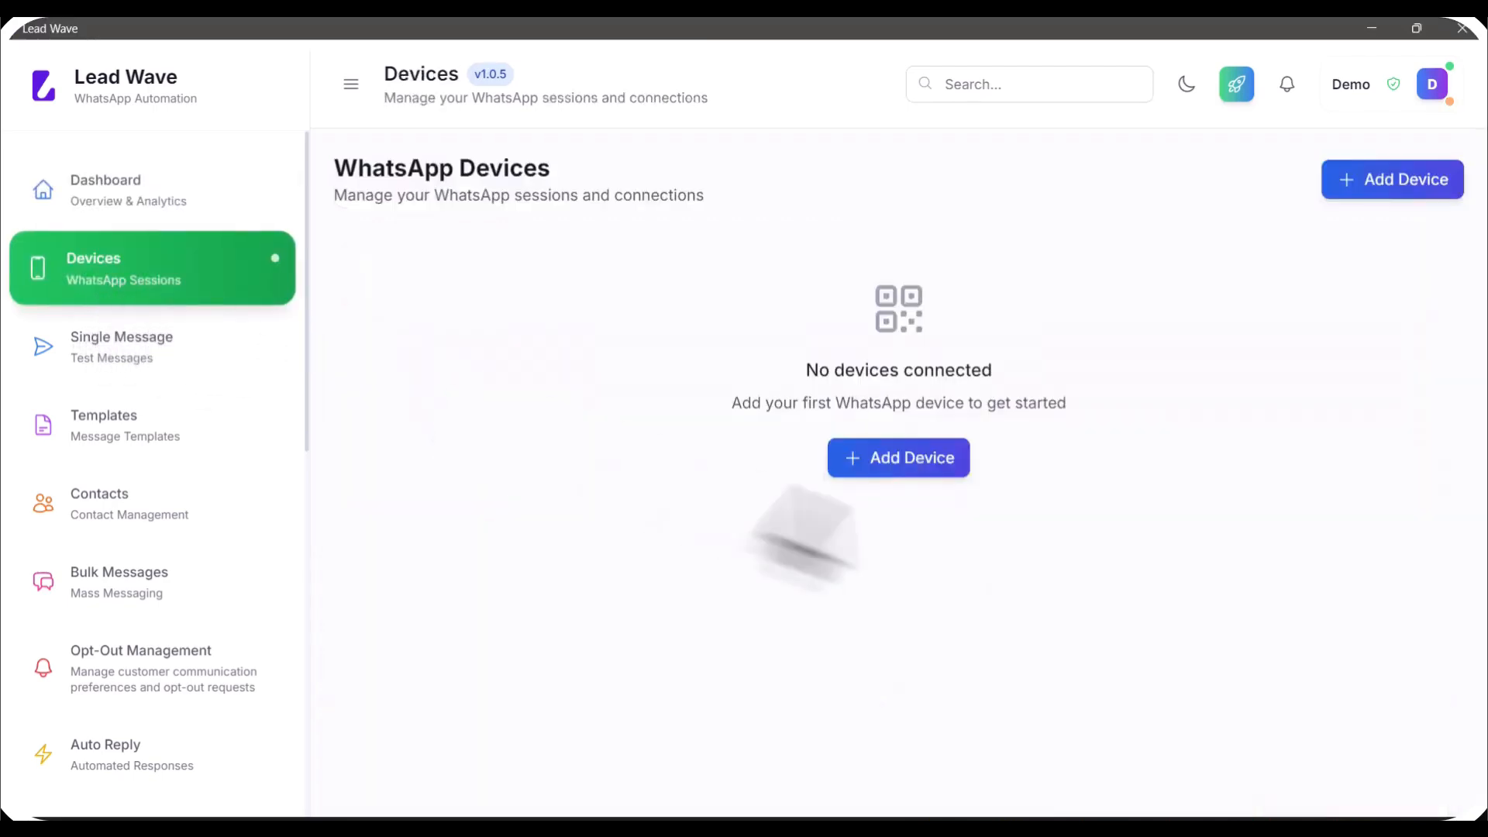
{"action": "left_click", "coordinate": [892, 464]}
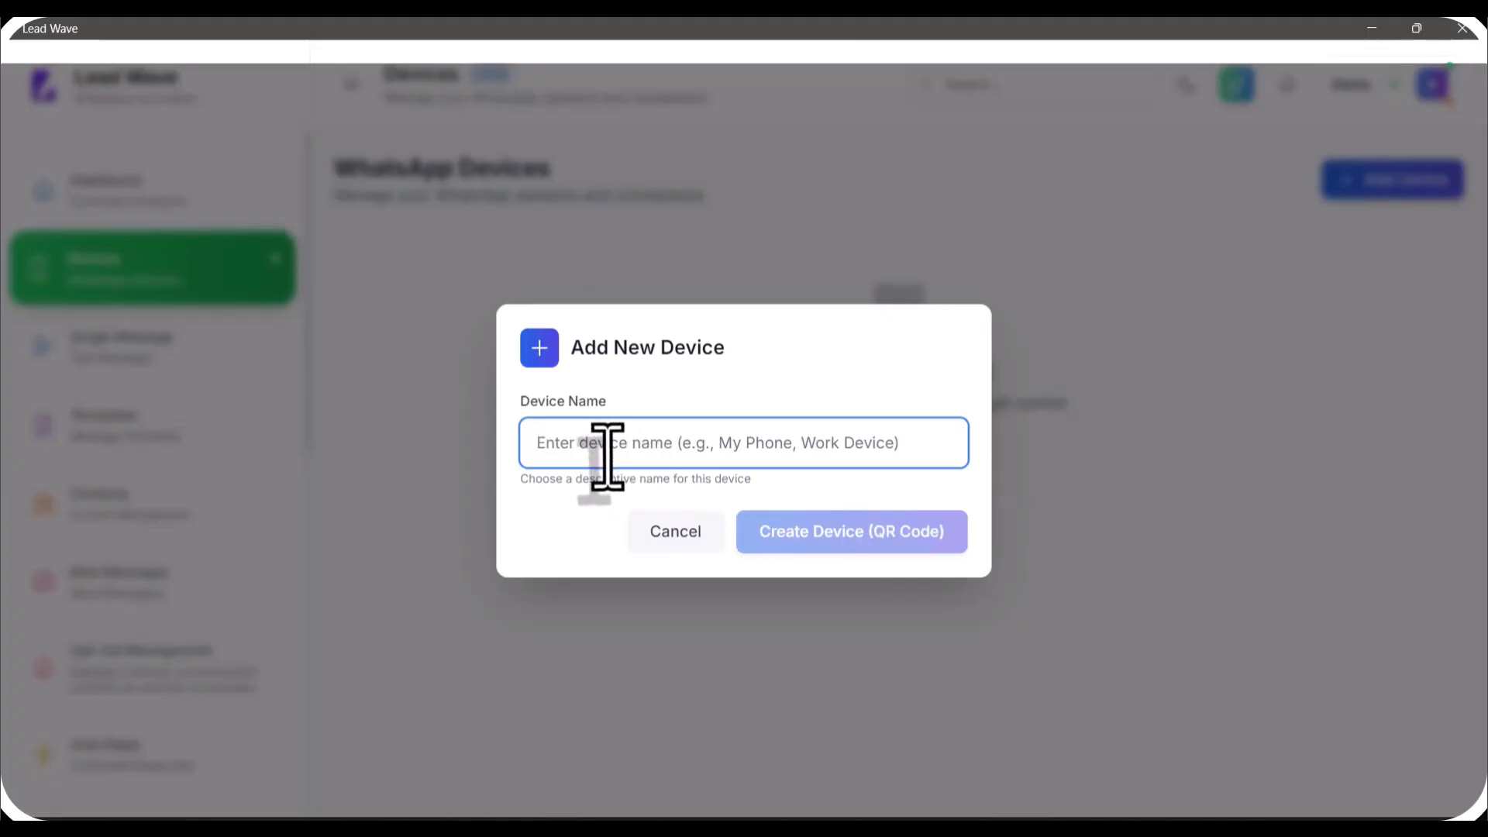
{"action": "type", "text": "Test"}
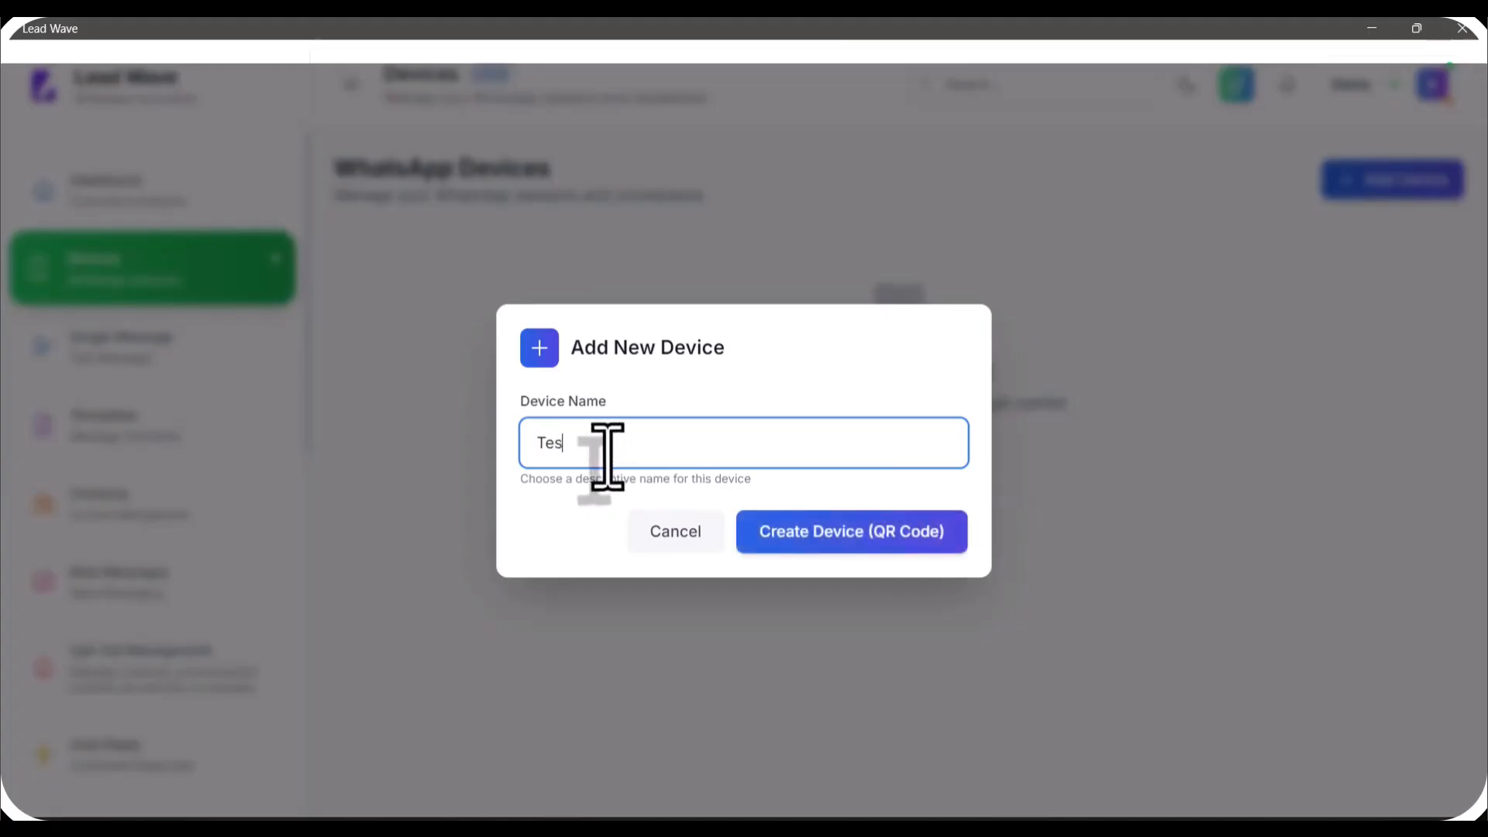
{"action": "left_click", "coordinate": [837, 544]}
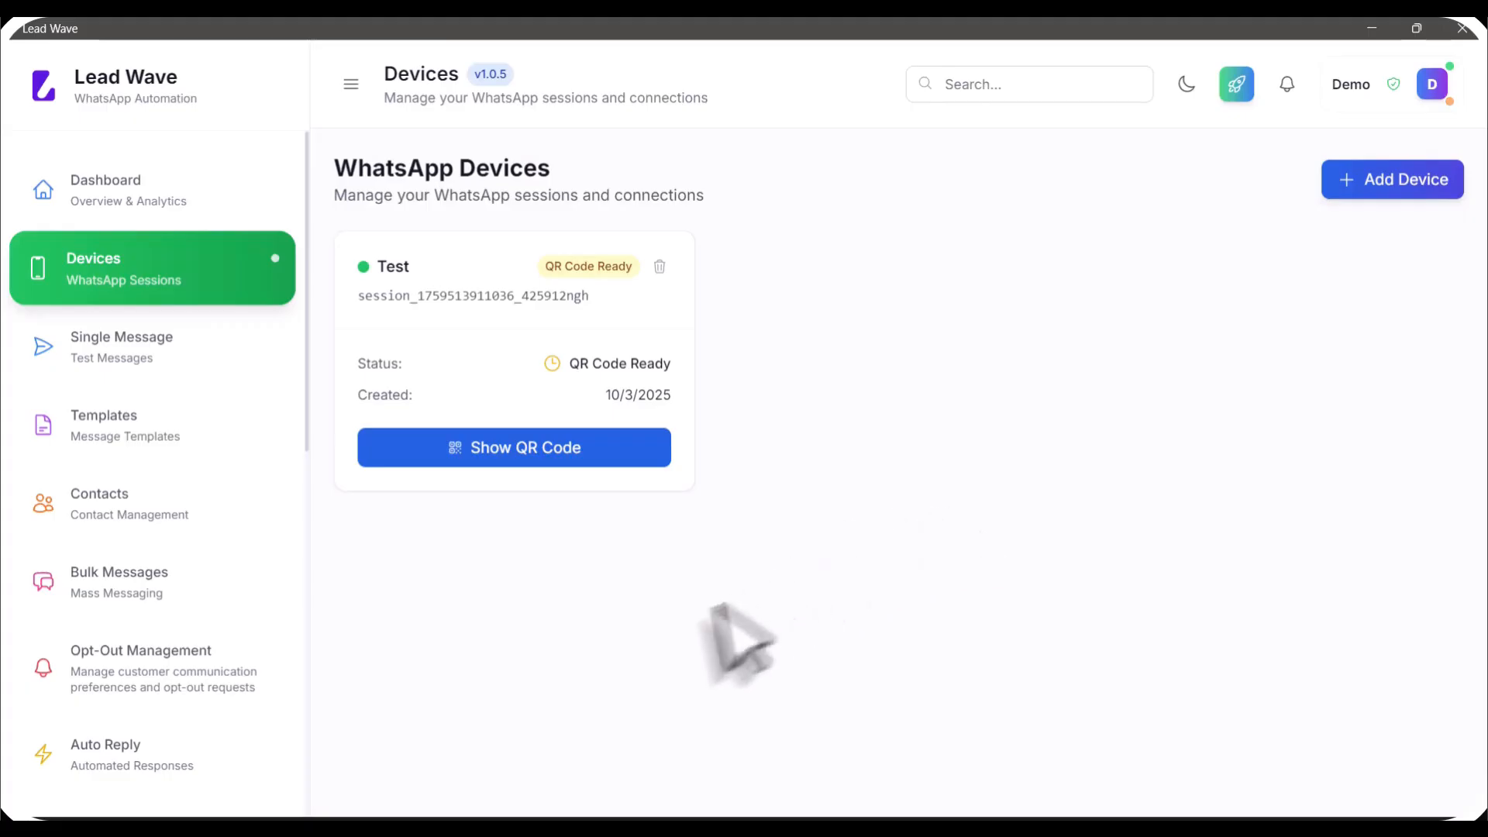
{"action": "left_click", "coordinate": [514, 458]}
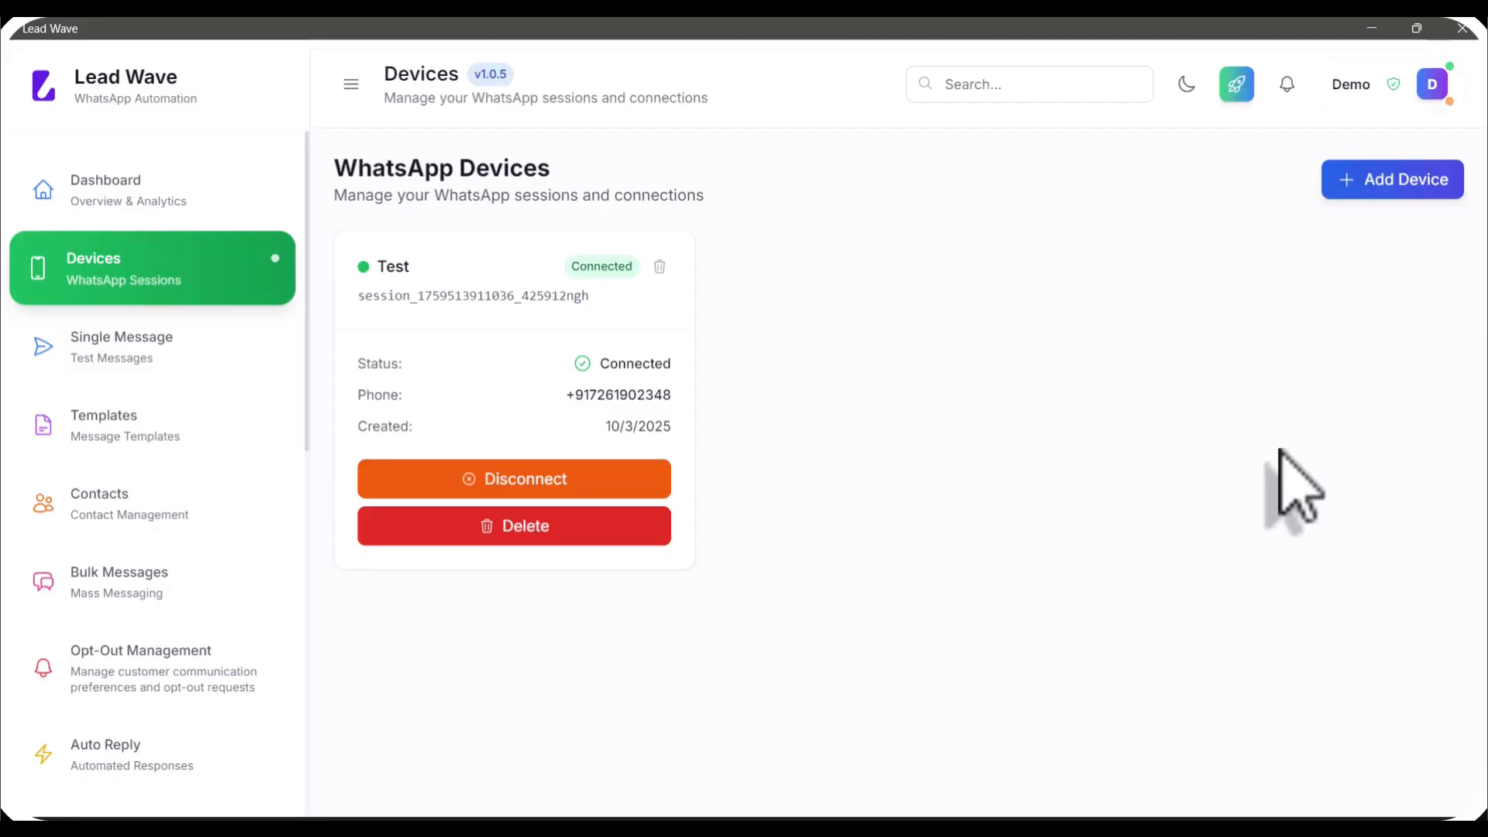
{"action": "left_click", "coordinate": [1486, 833]}
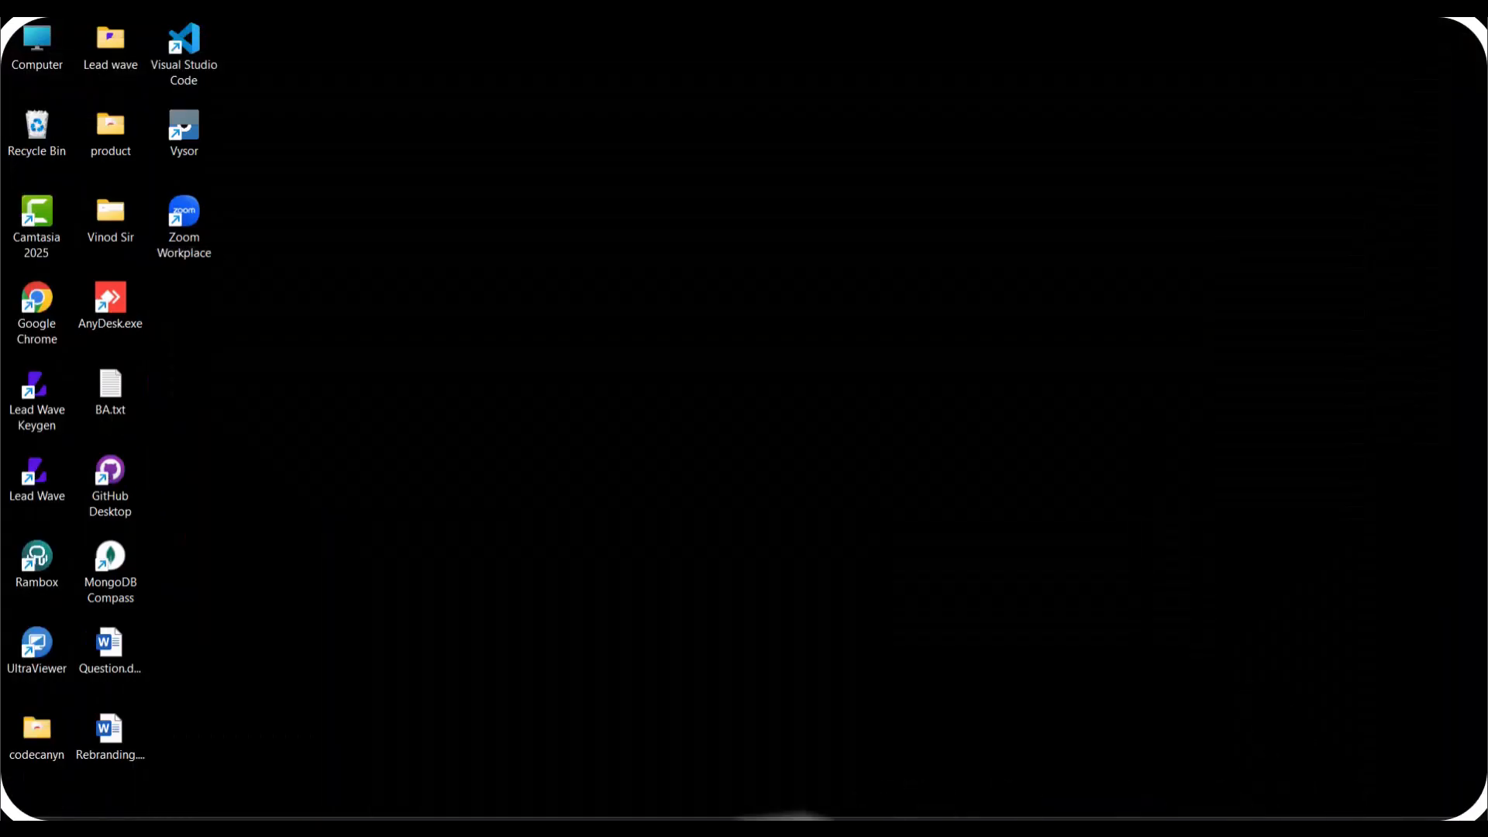
Step: Quit and relaunch Lead Wave, maximize it, and open the Devices list showing Test Connected
{"action": "left_click", "coordinate": [1486, 834]}
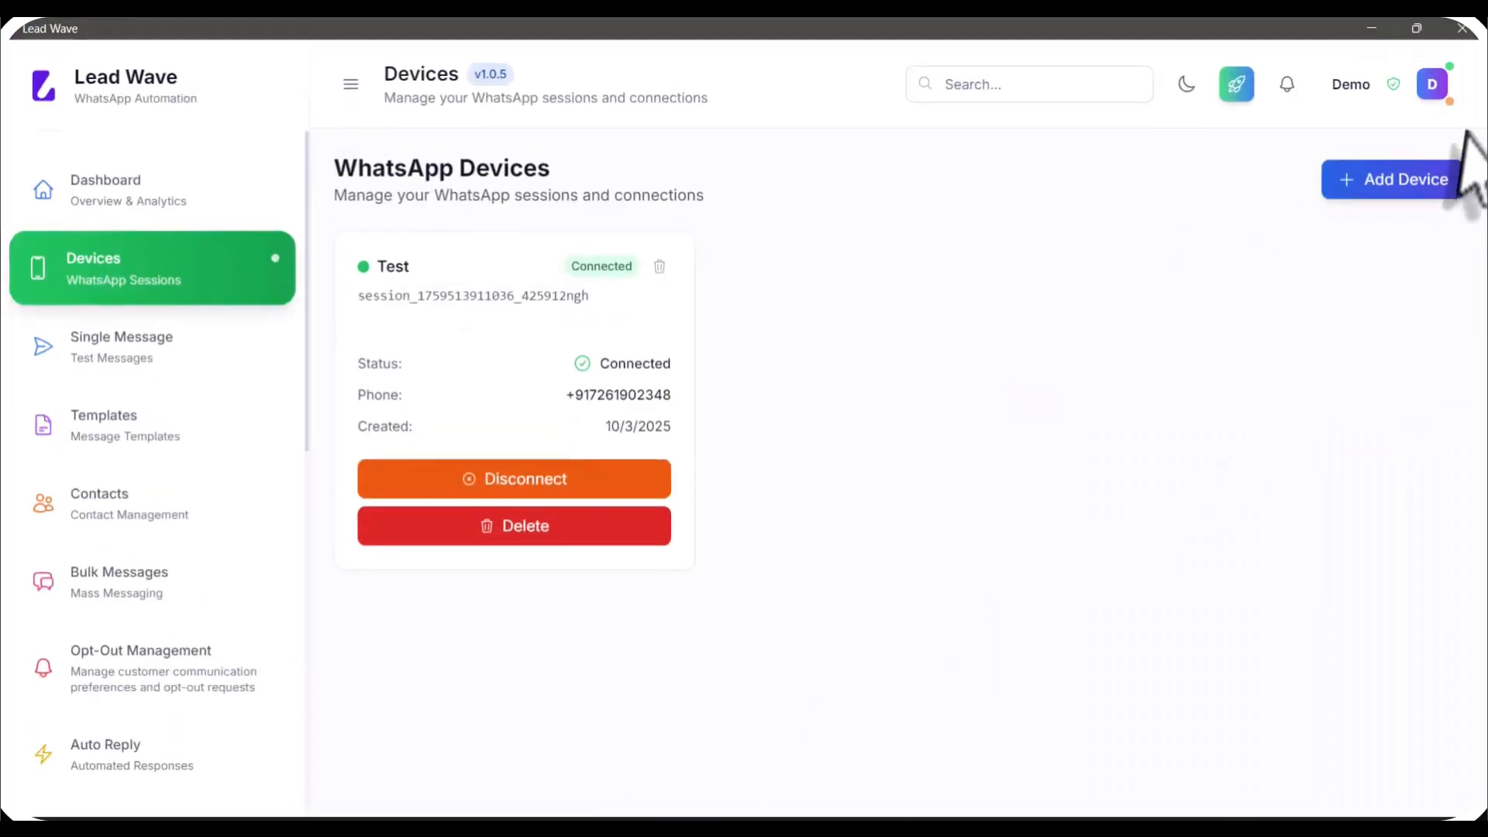
{"action": "left_click", "coordinate": [1462, 29]}
{"action": "left_click", "coordinate": [938, 496]}
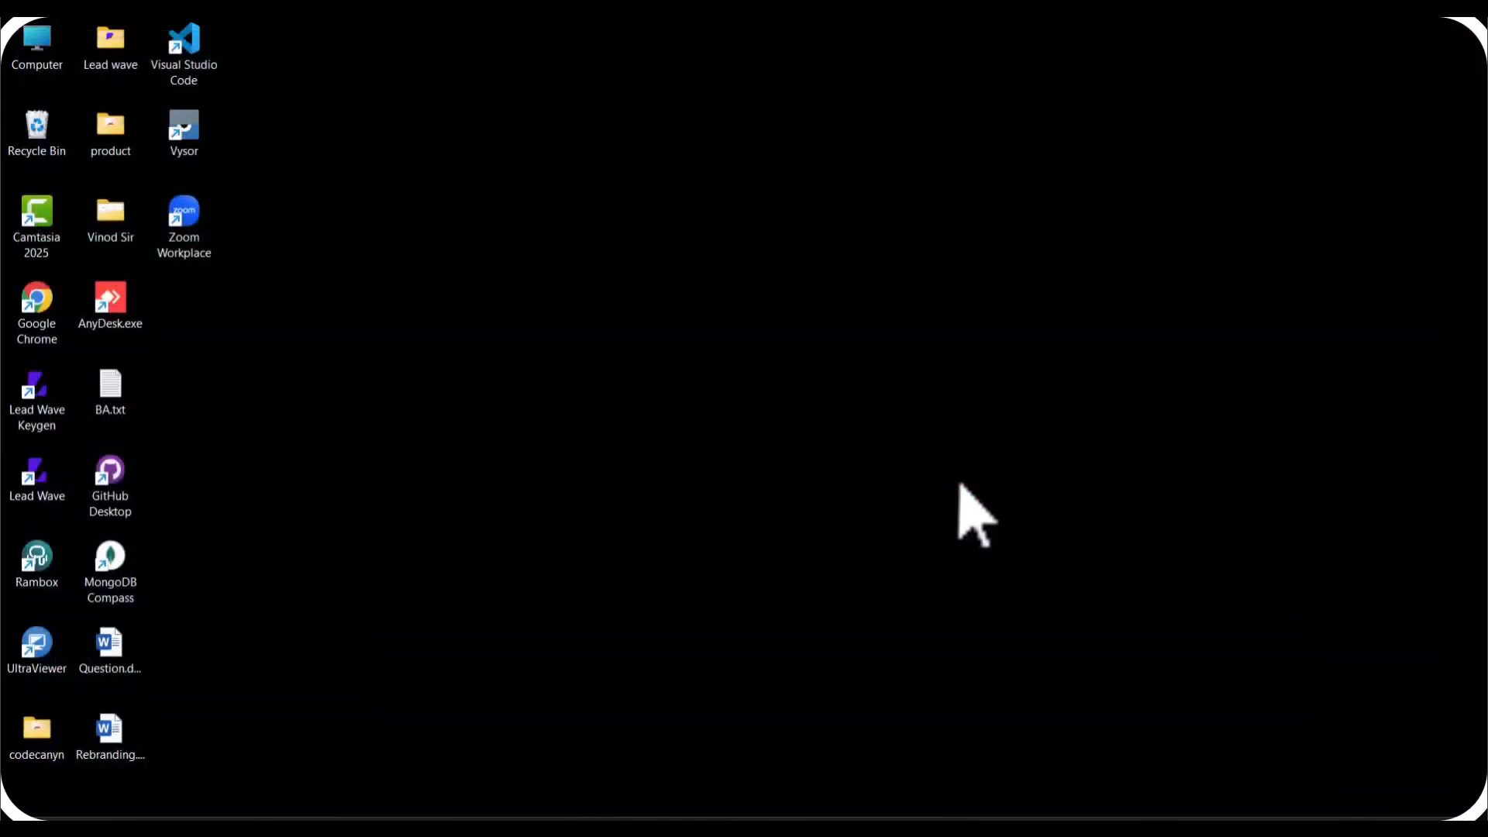
{"action": "double_click", "coordinate": [35, 485]}
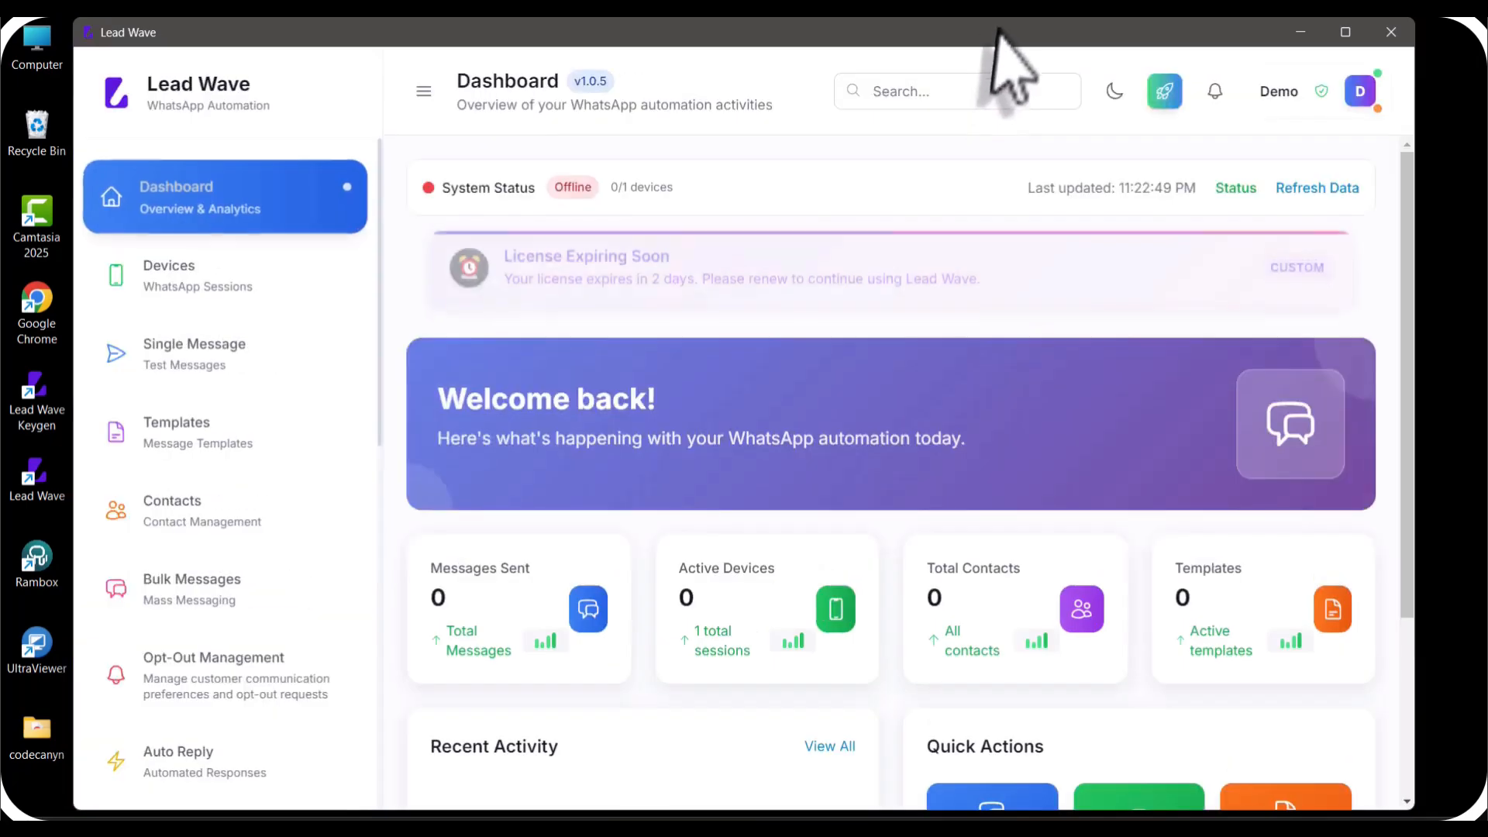
{"action": "double_click", "coordinate": [998, 31]}
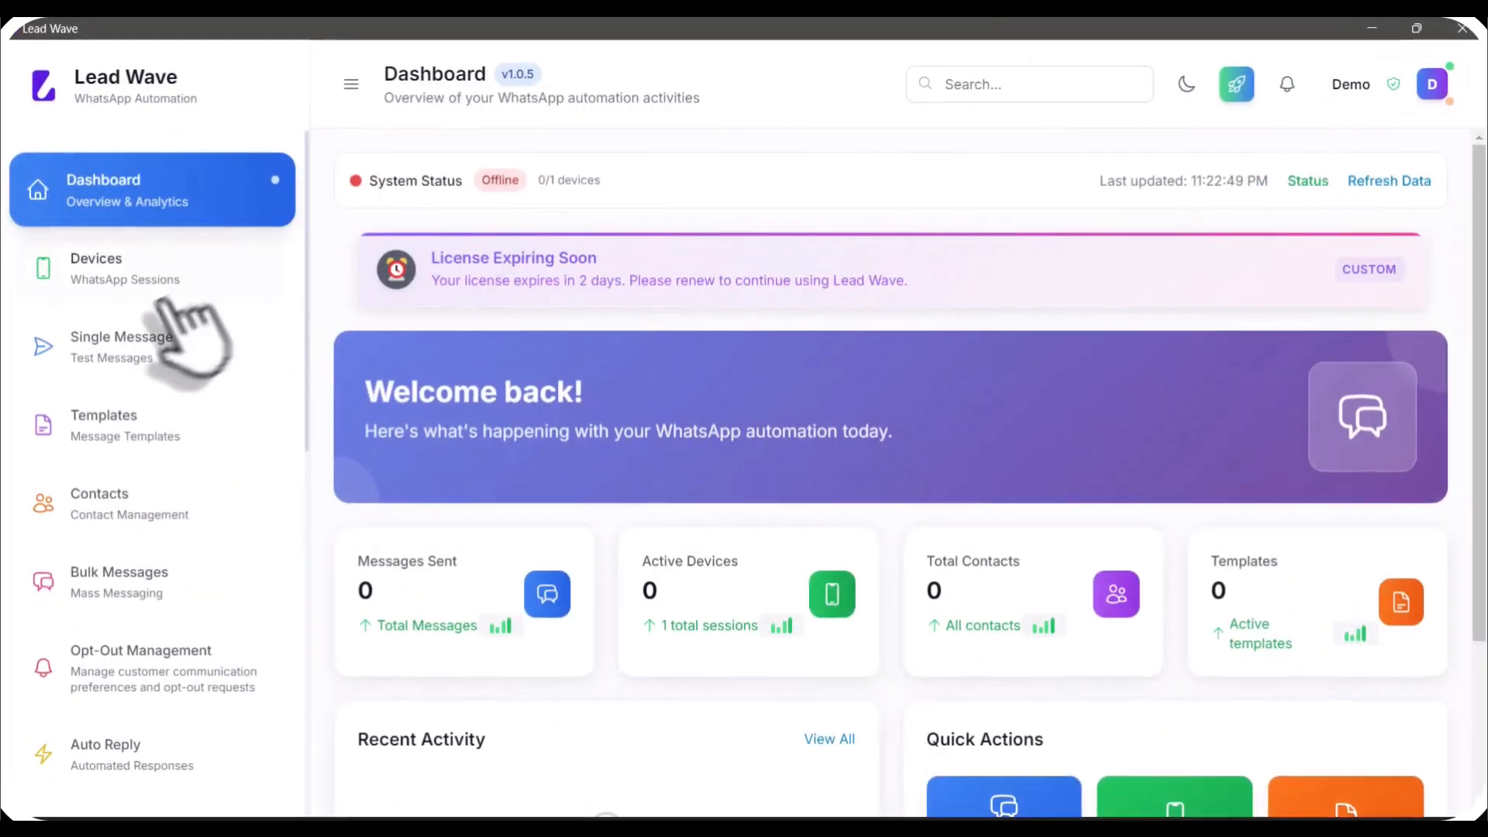
{"action": "left_click", "coordinate": [187, 283]}
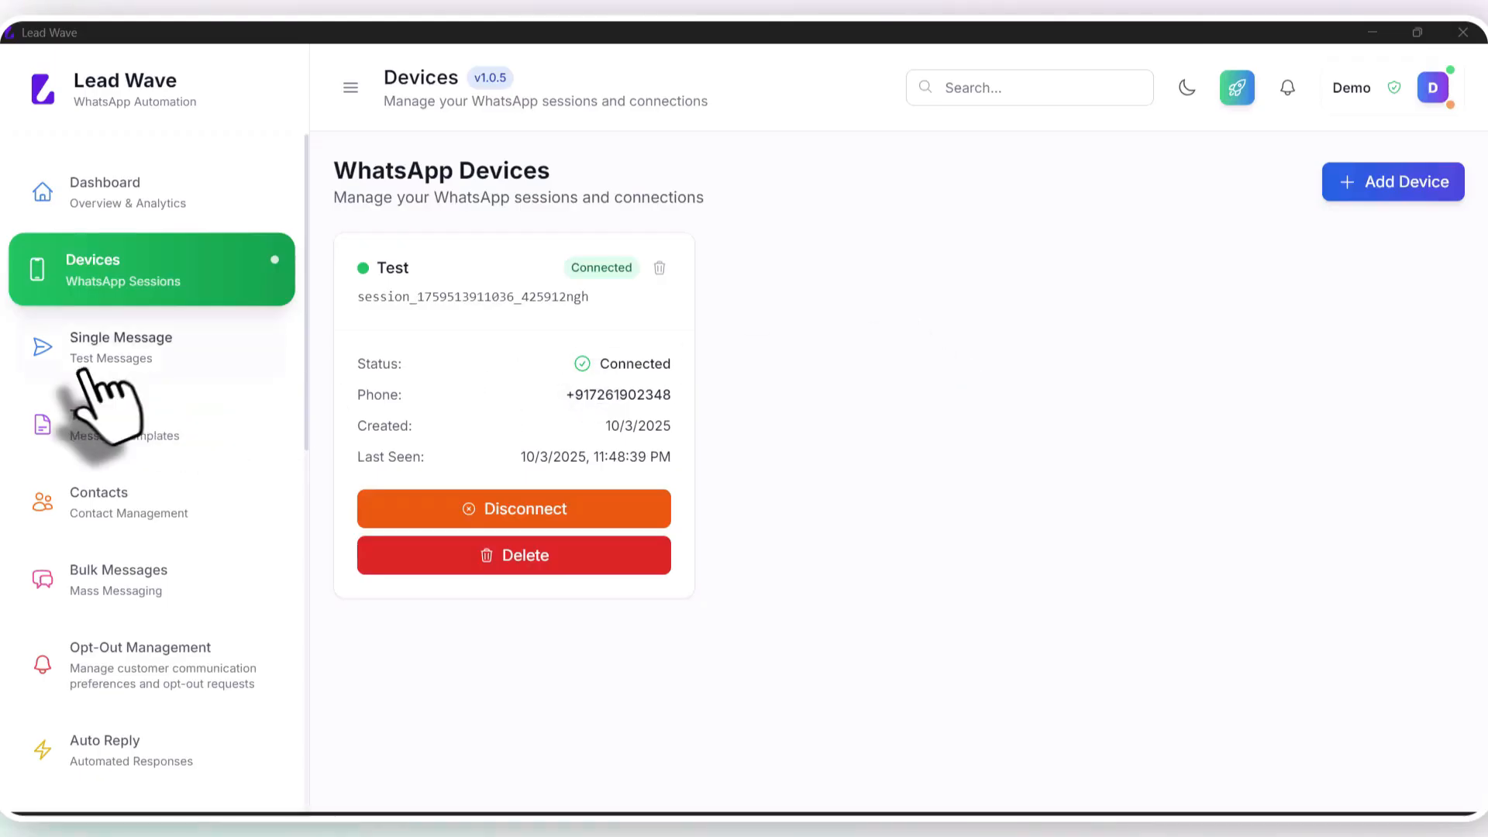
Step: On Single Message, pick the Test device and paste the recipient phone number under Contacts
{"action": "left_click", "coordinate": [151, 361]}
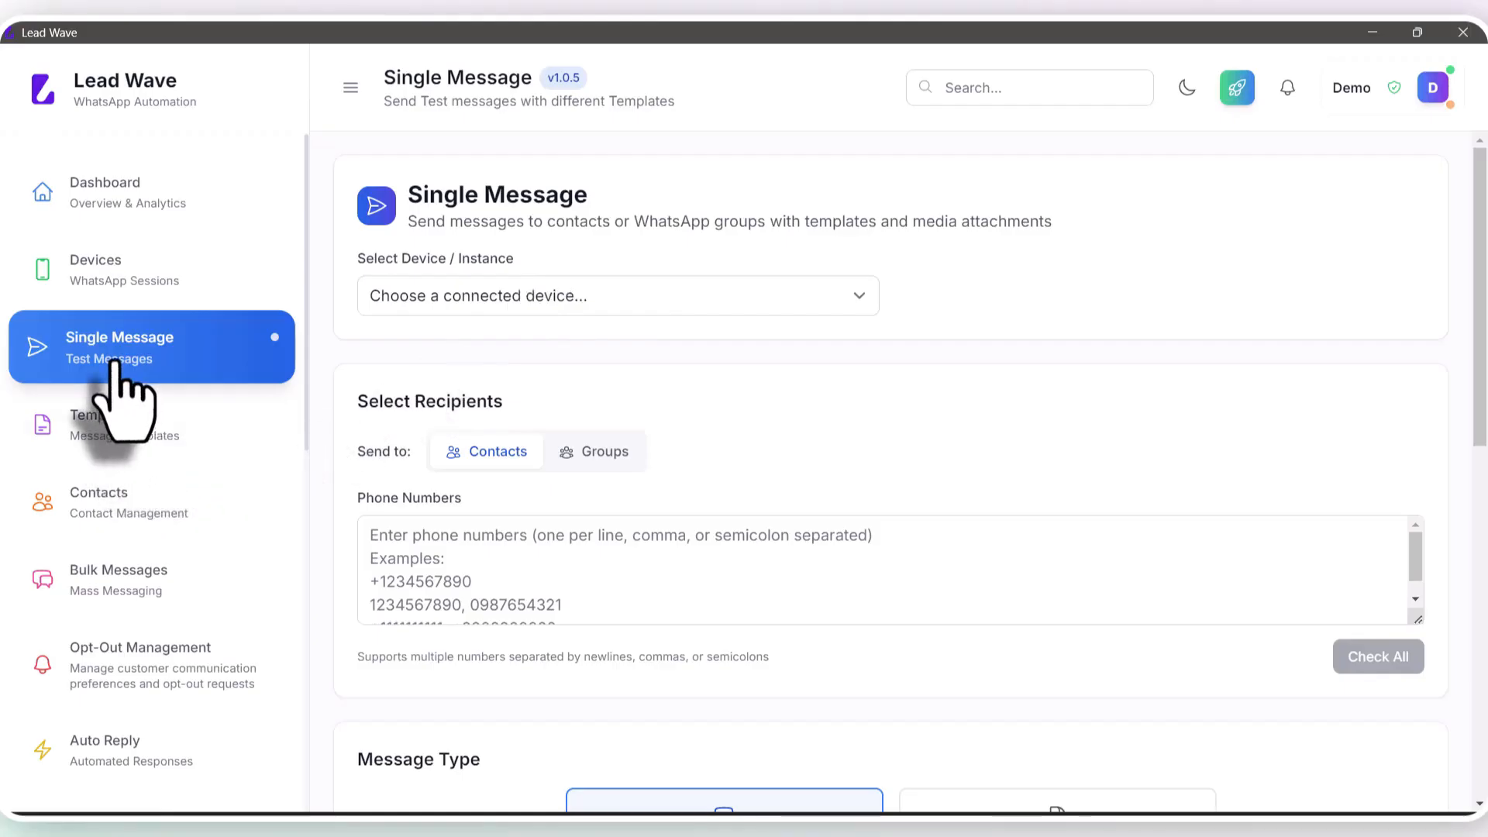
{"action": "left_click", "coordinate": [504, 295]}
{"action": "left_click", "coordinate": [488, 345]}
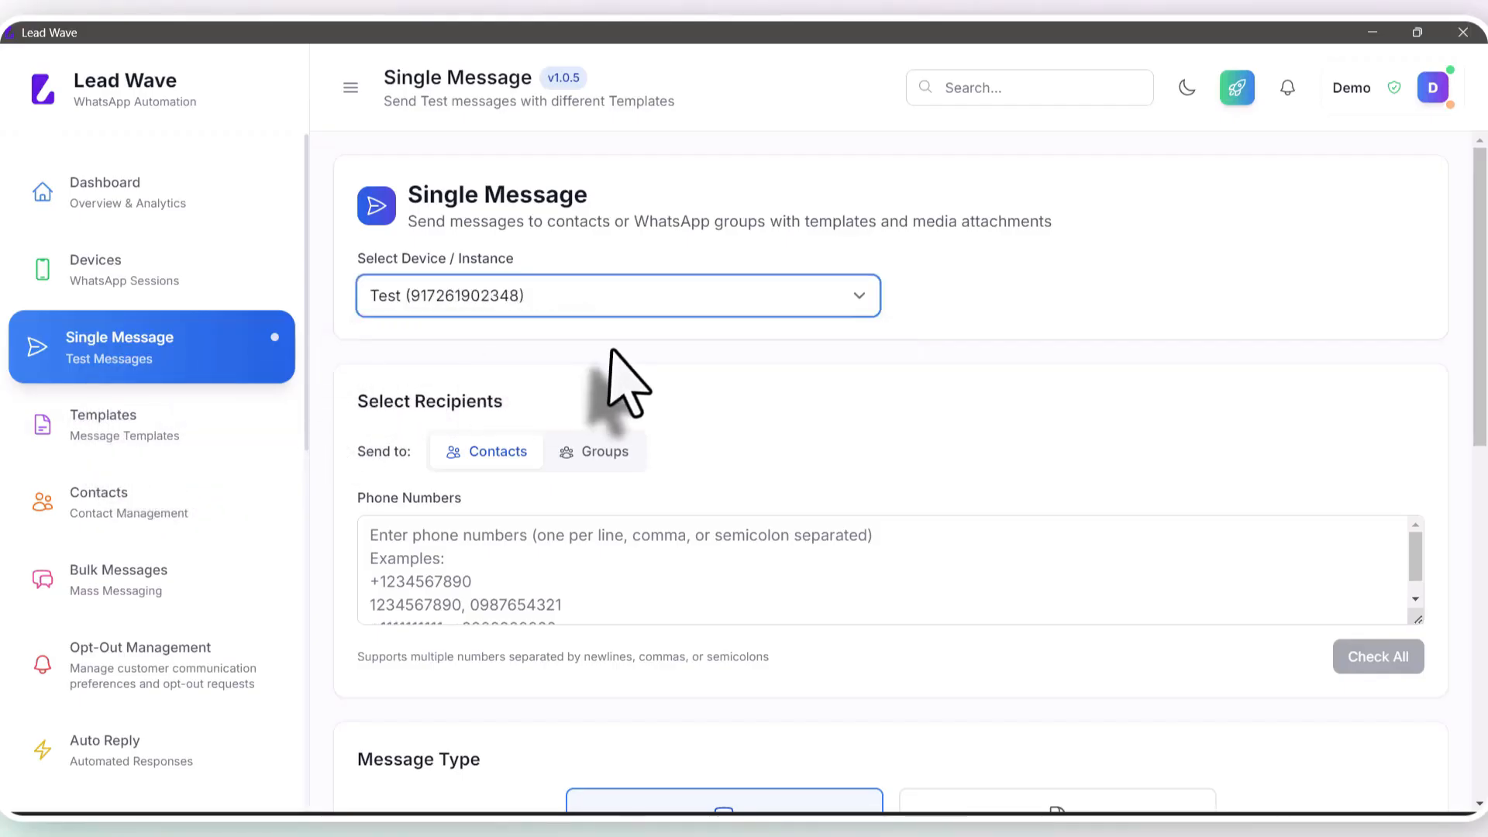
{"action": "left_click", "coordinate": [426, 535]}
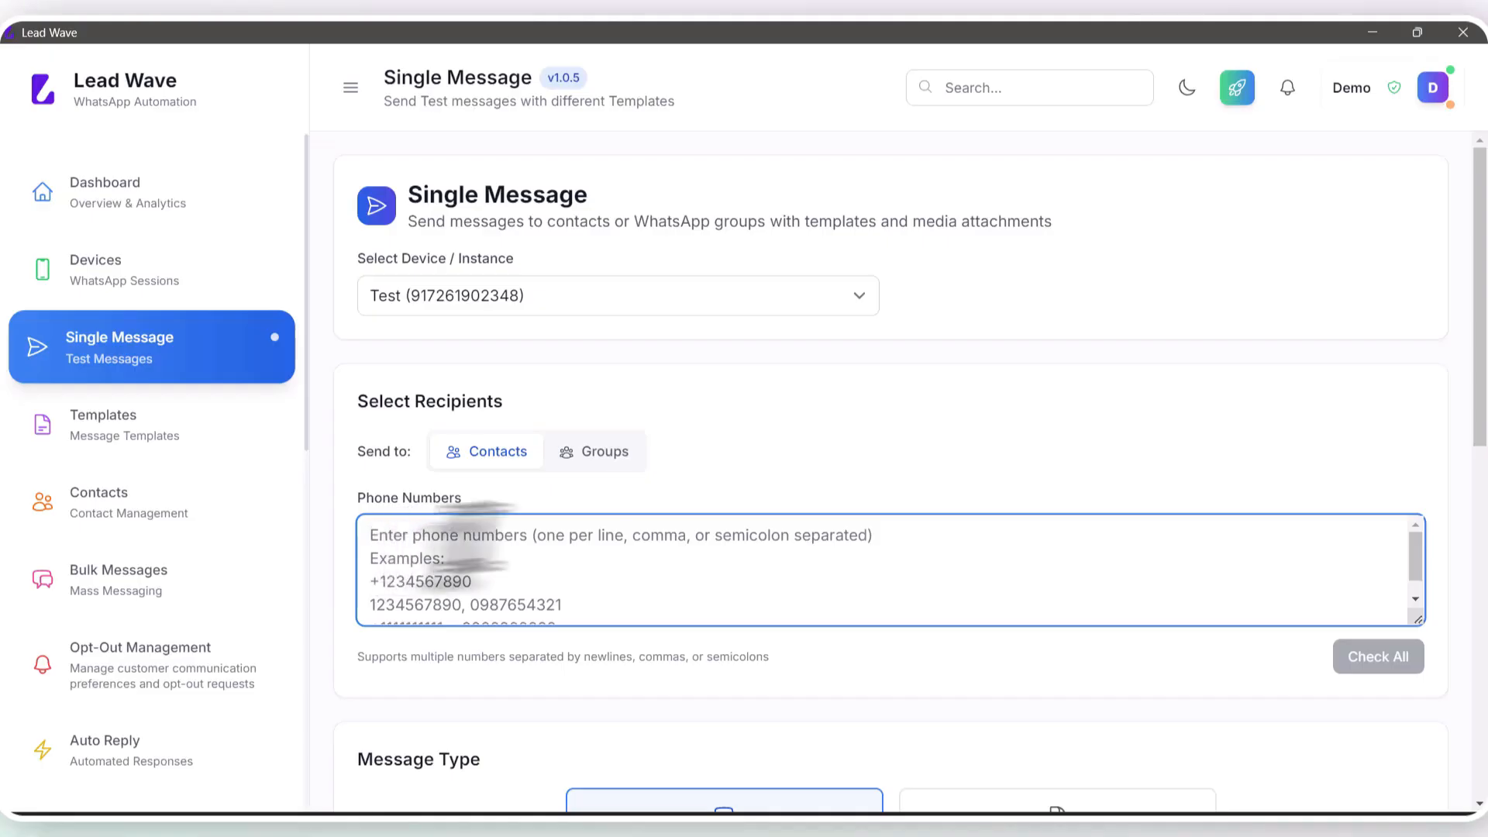
{"action": "left_click", "coordinate": [613, 453]}
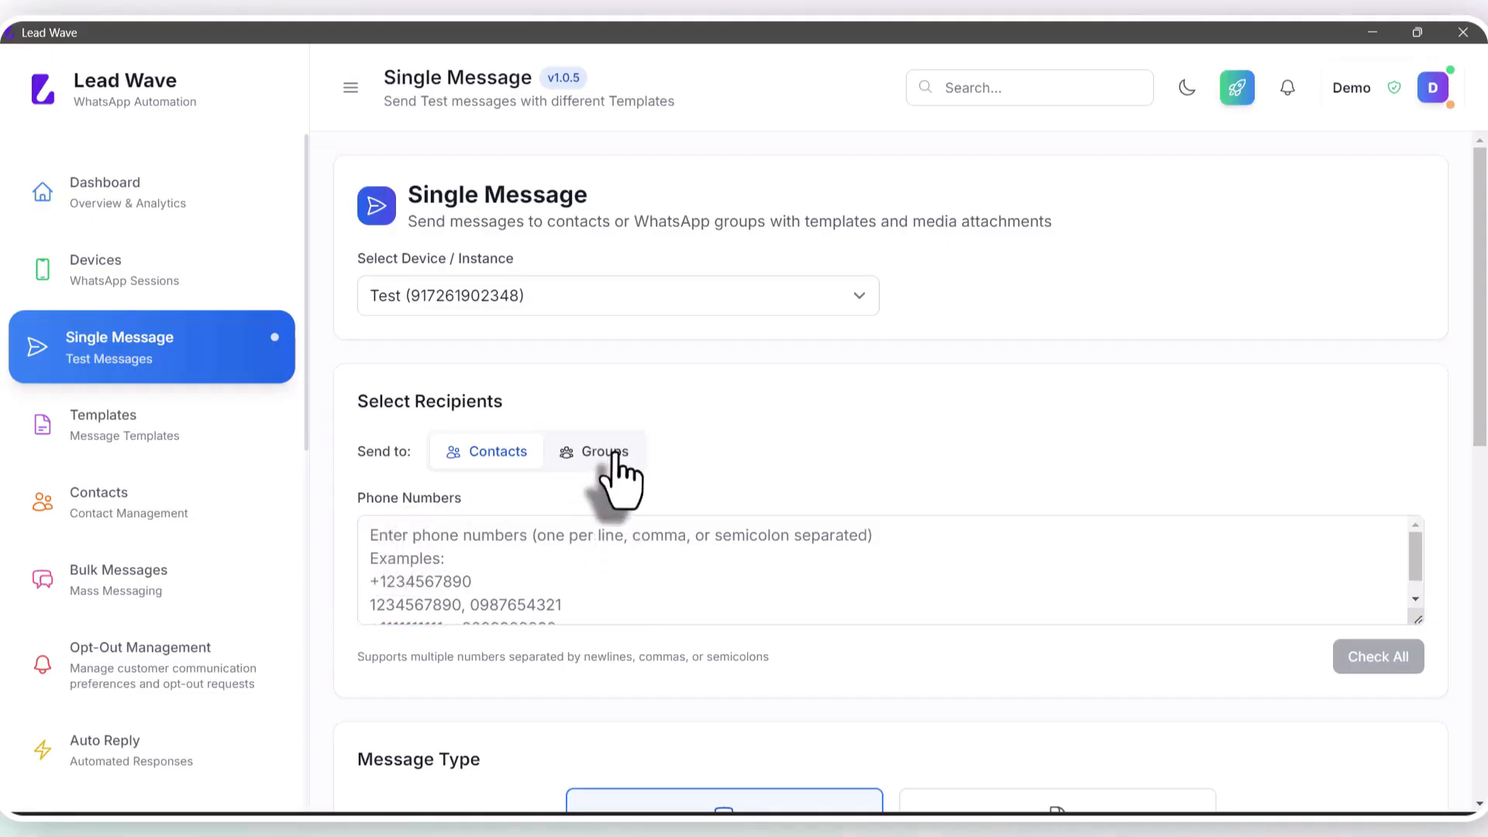
{"action": "left_click", "coordinate": [491, 456]}
{"action": "left_click", "coordinate": [527, 539]}
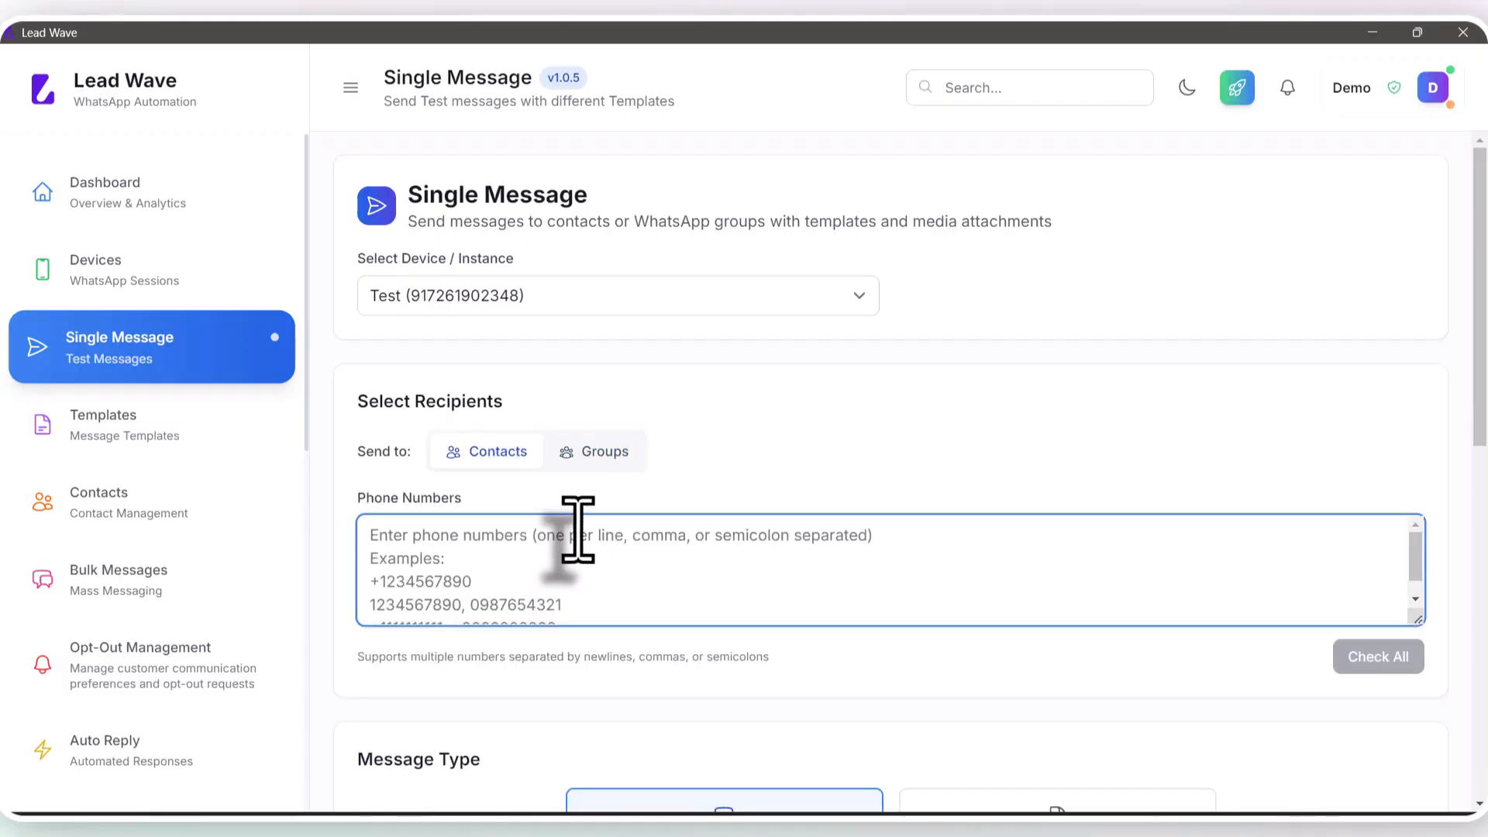
{"action": "key", "text": "ctrl+v"}
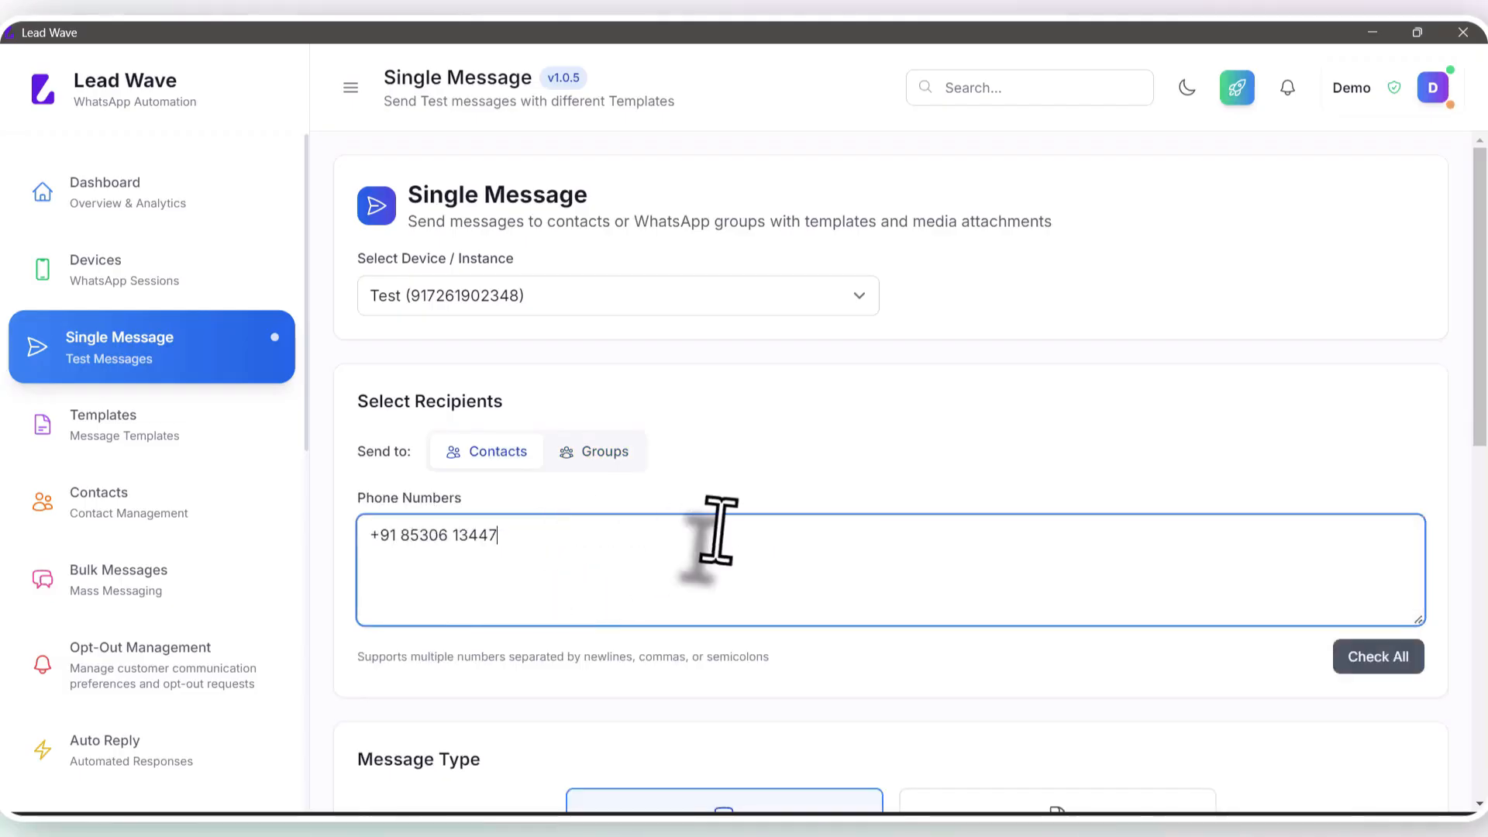
{"action": "scroll", "coordinate": [718, 531], "scroll_direction": "down", "scroll_amount": 9}
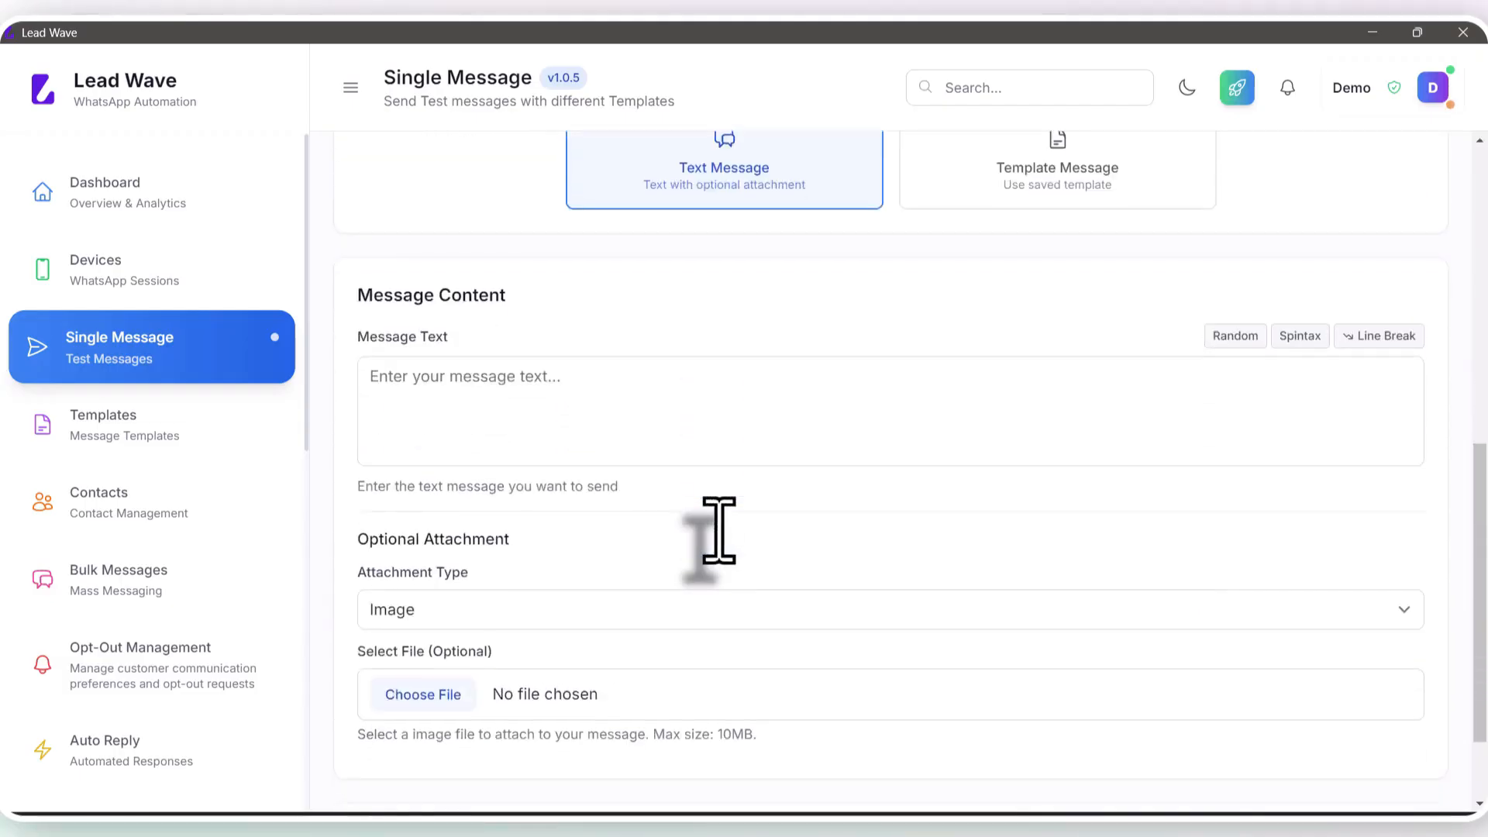
Step: Send the text 'Hi' and confirm on the phone mirror that it arrived
{"action": "left_click", "coordinate": [527, 407]}
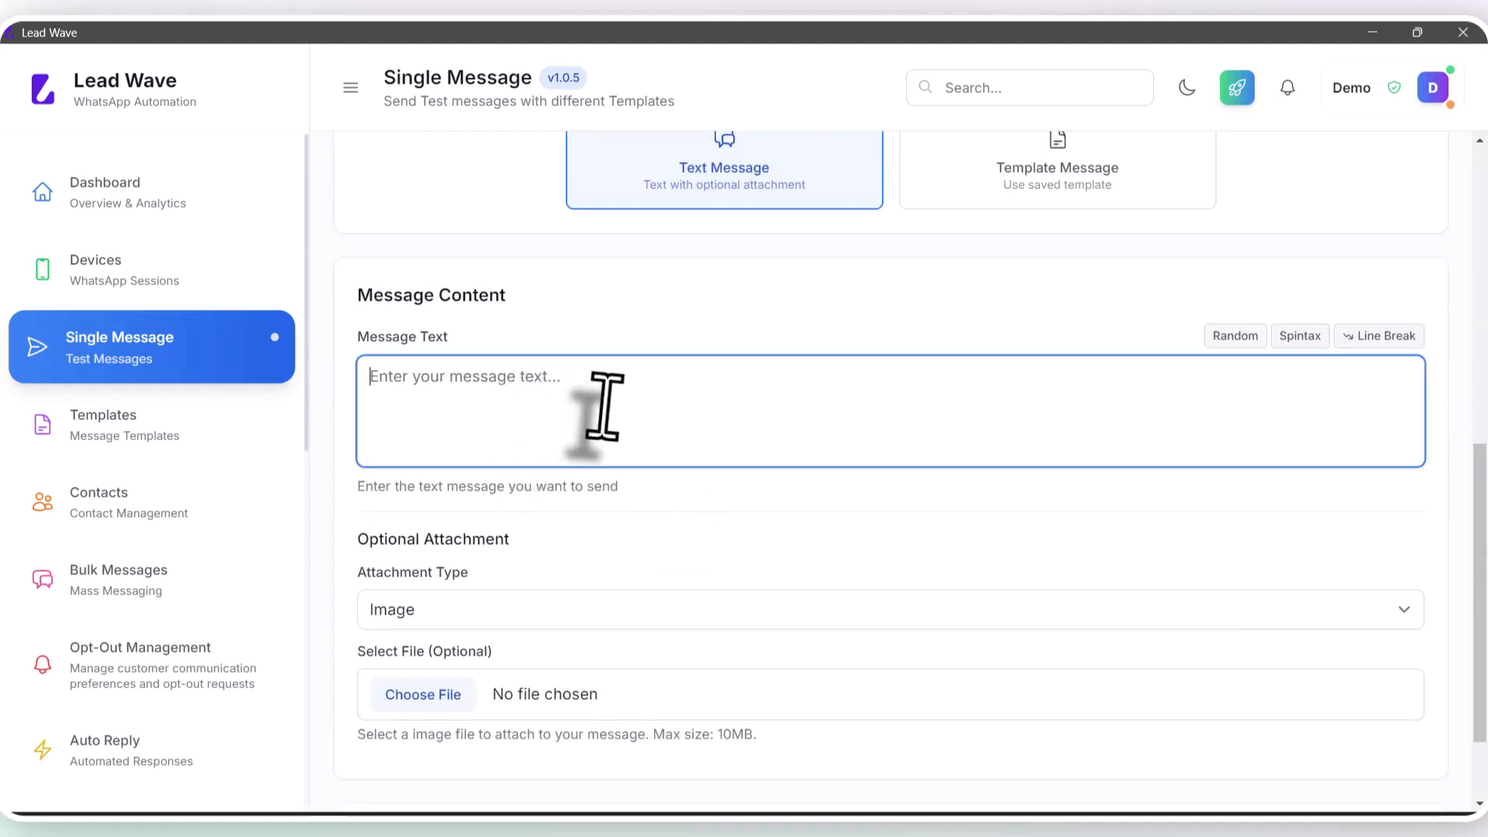
{"action": "type", "text": "Hi"}
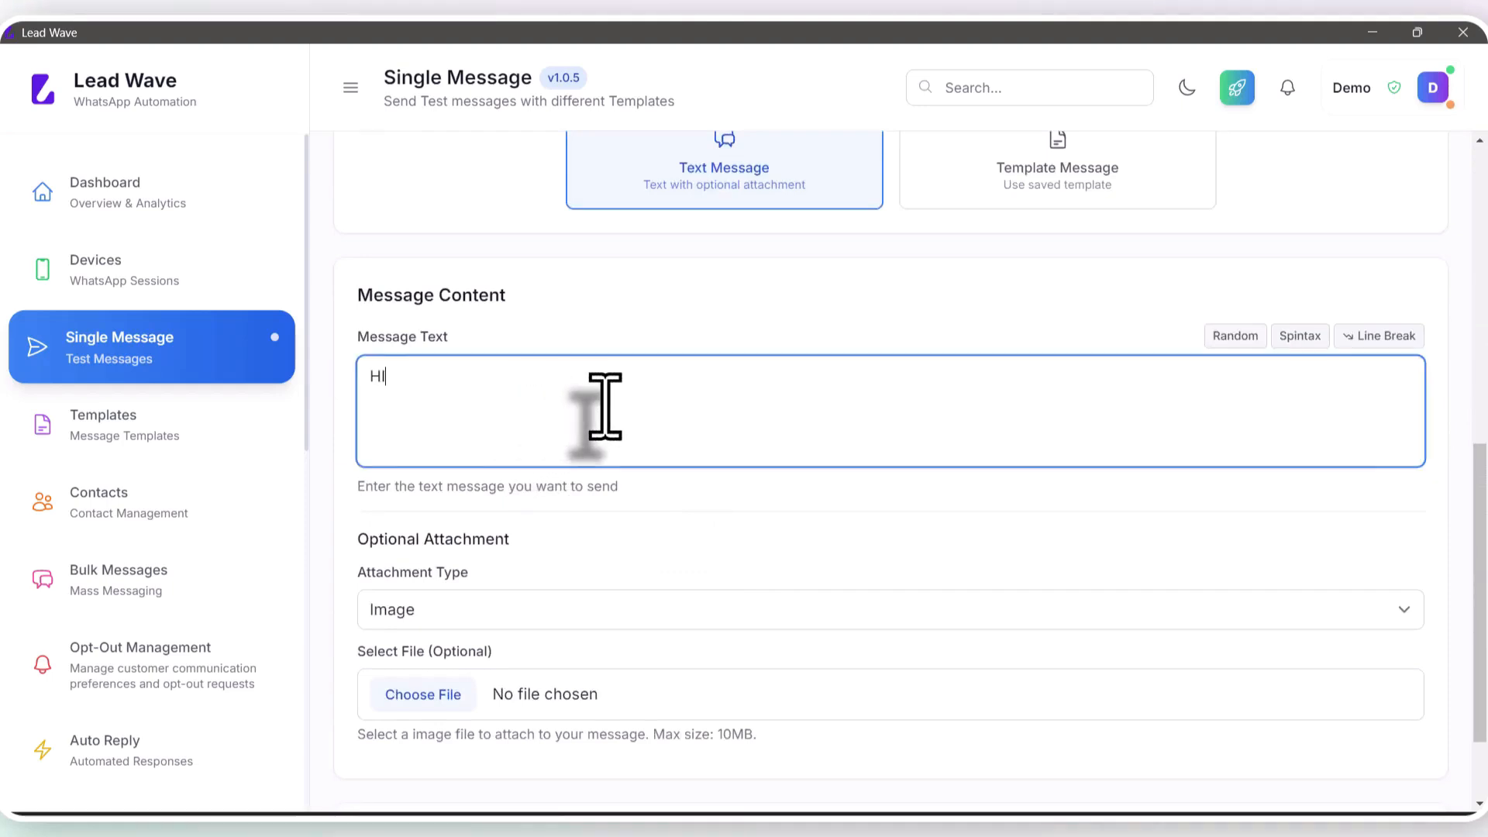
{"action": "scroll", "coordinate": [698, 465], "scroll_direction": "down", "scroll_amount": 2}
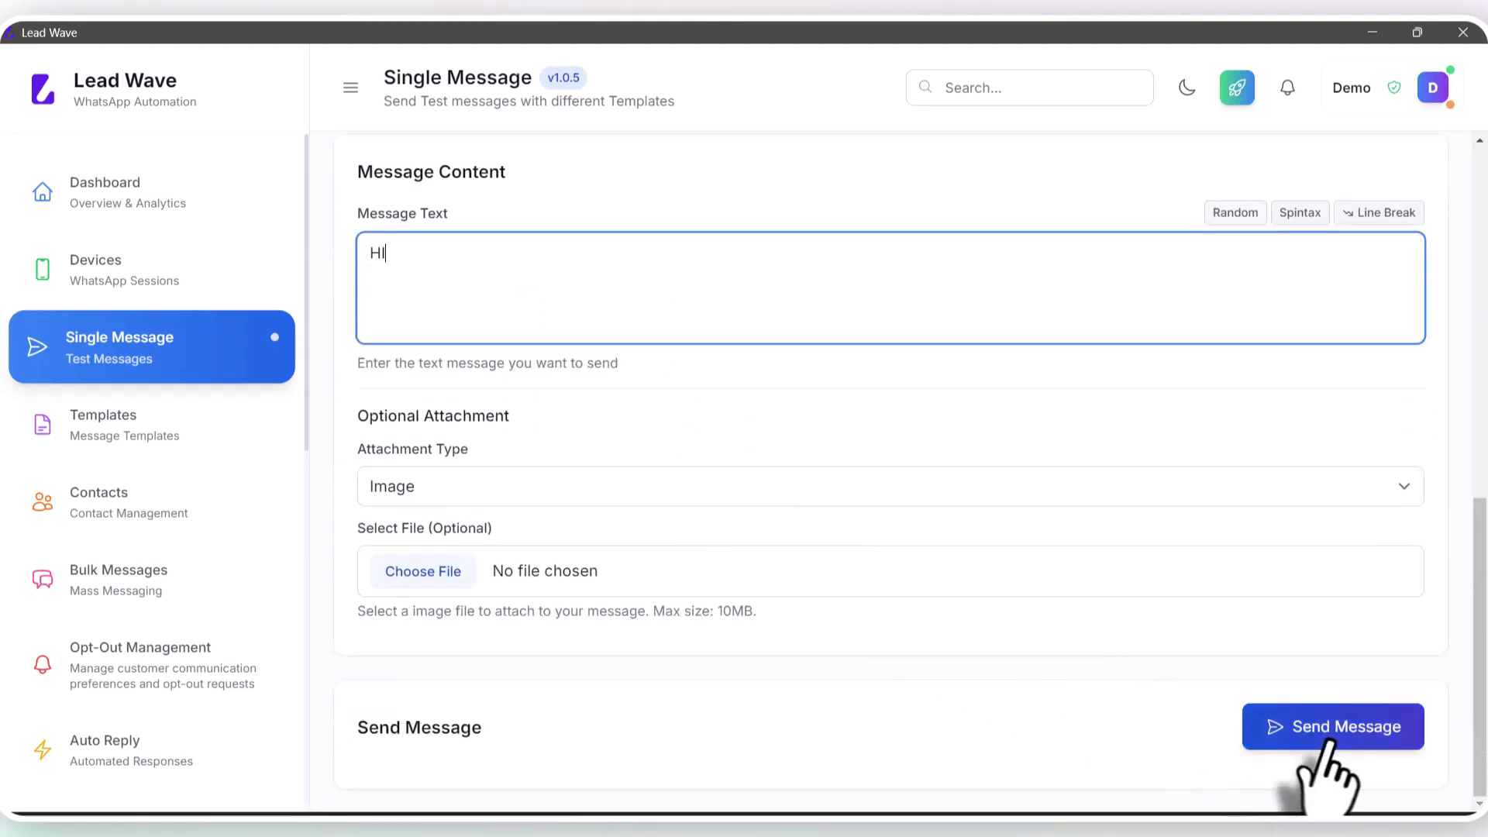
{"action": "left_click", "coordinate": [1329, 732]}
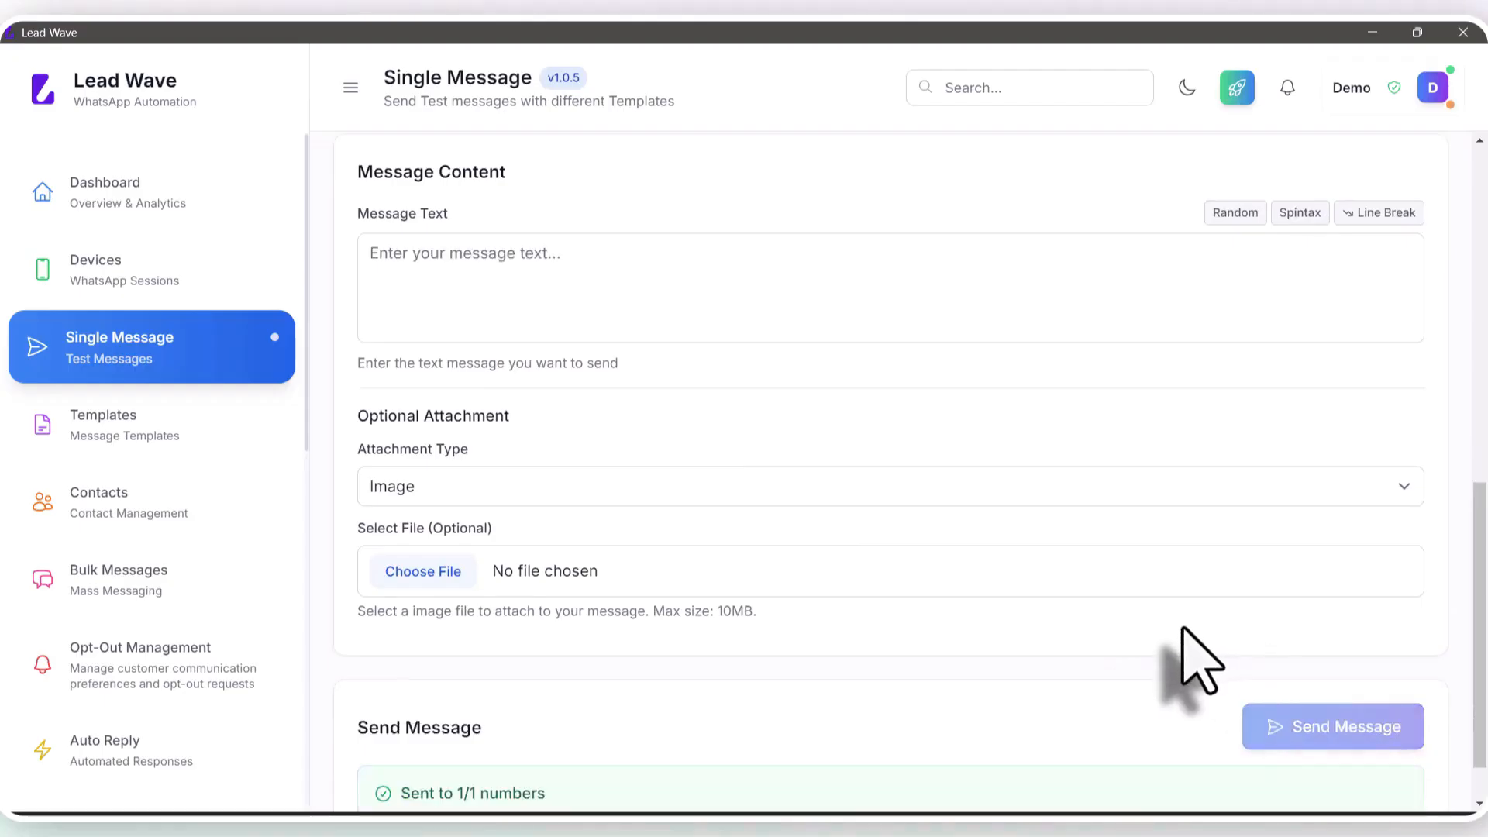
{"action": "scroll", "coordinate": [874, 624], "scroll_direction": "down", "scroll_amount": 1}
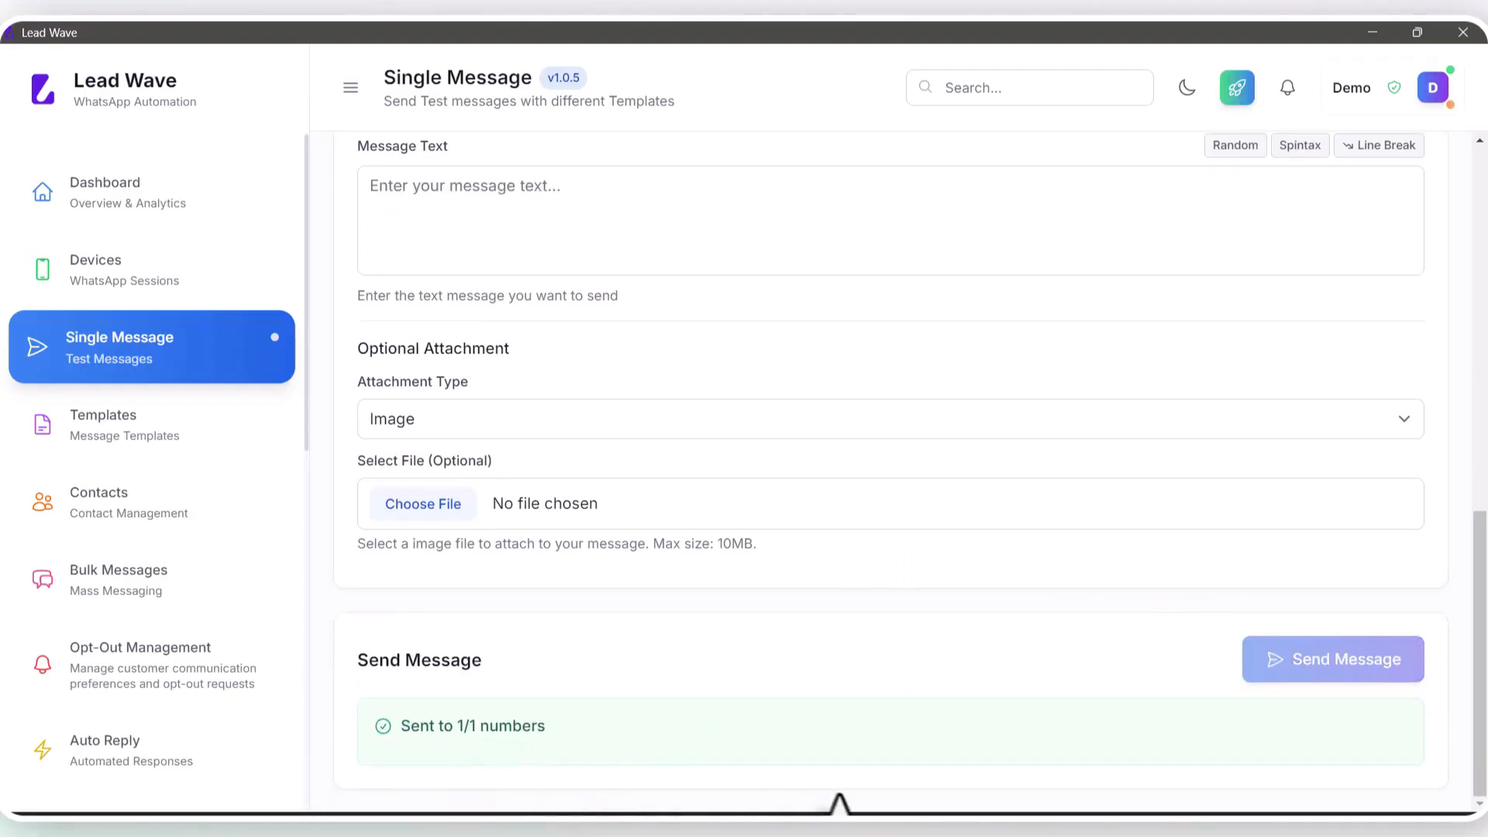
{"action": "left_click", "coordinate": [872, 768]}
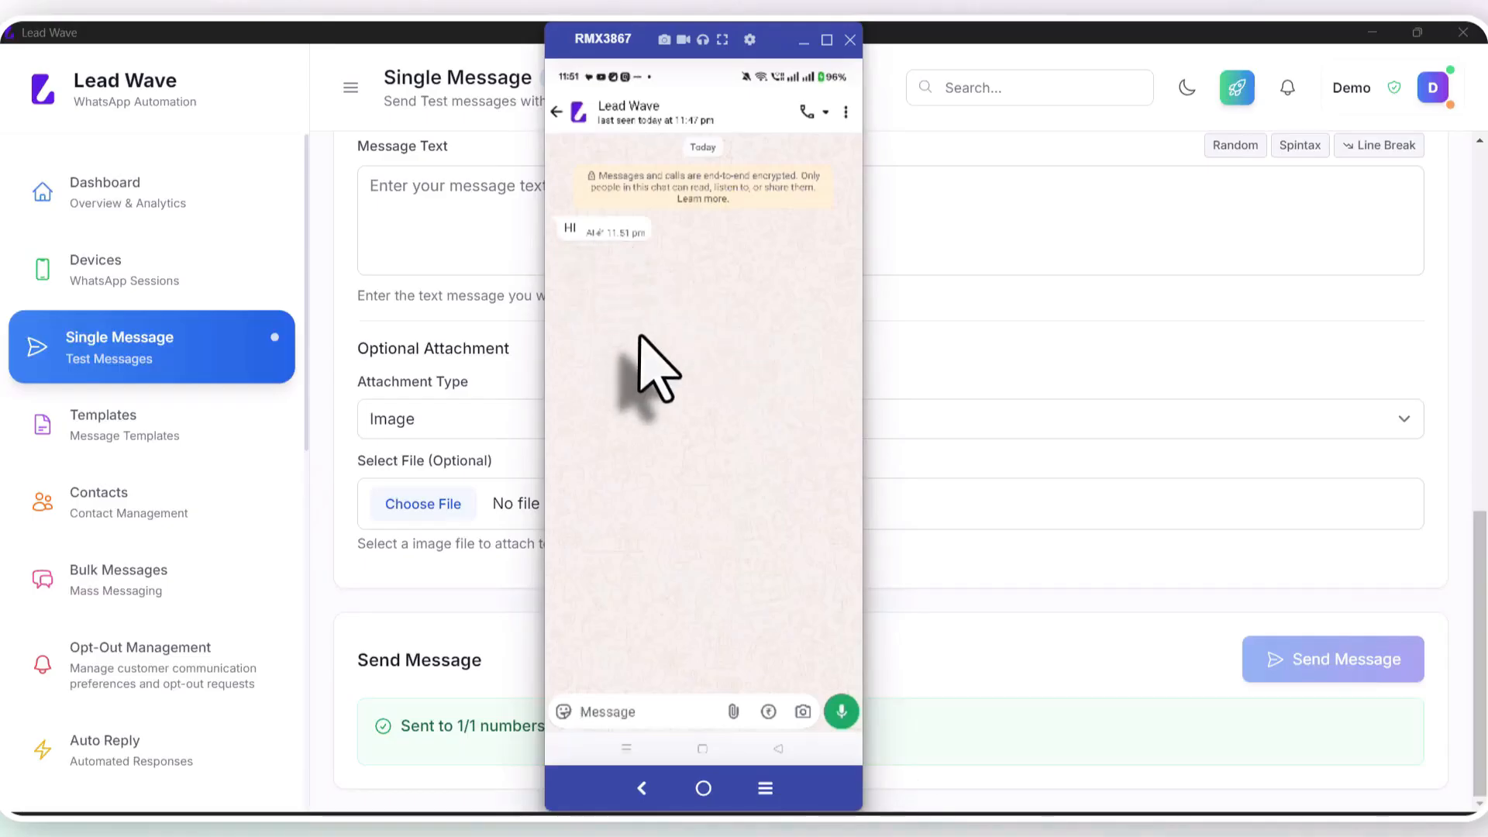
{"action": "left_click", "coordinate": [1001, 377]}
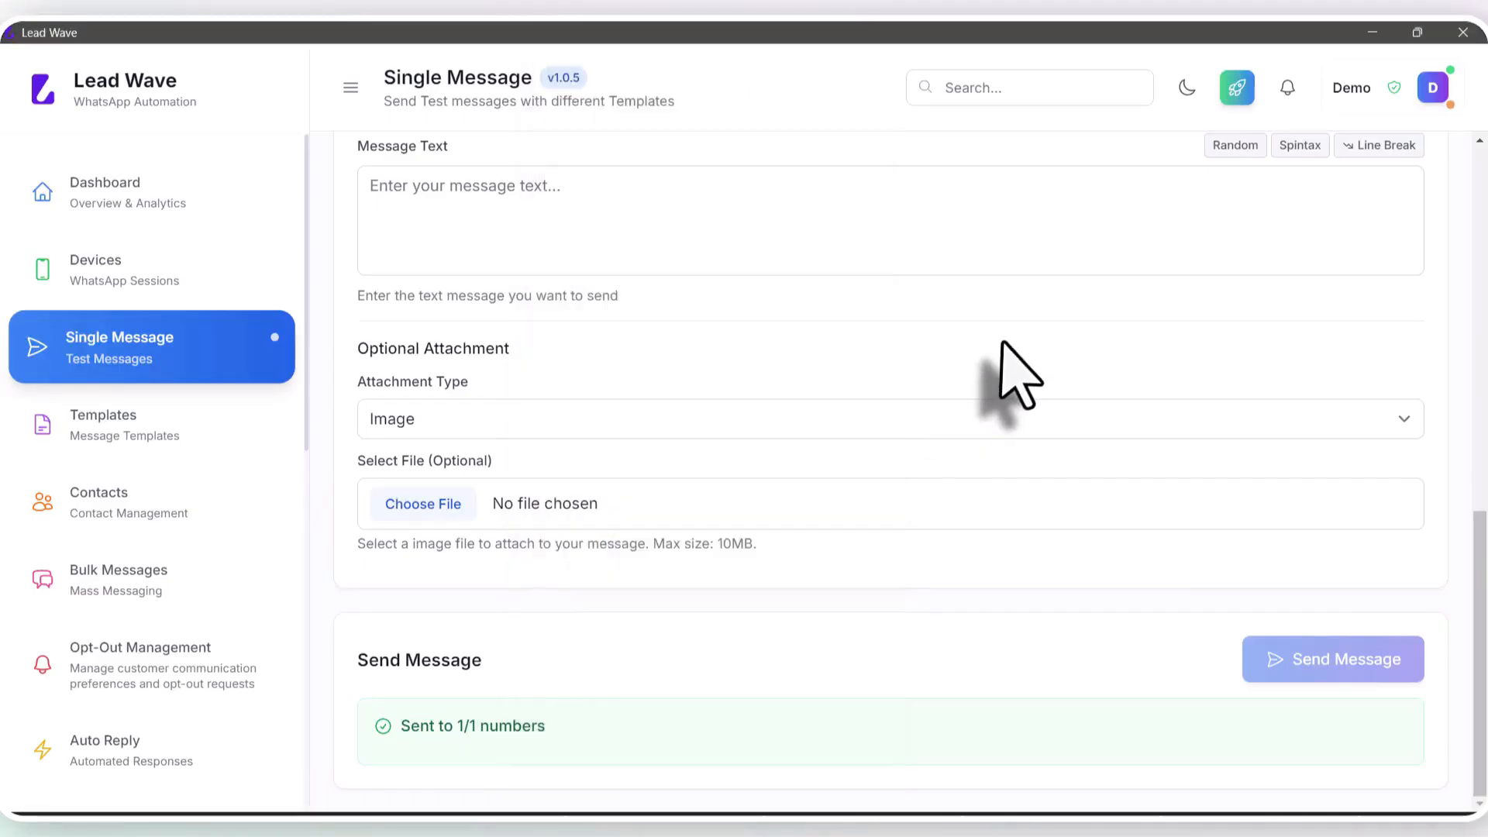
Step: Paste the recipient number and send the saved Buttons (buttons) template from the Test device
{"action": "scroll", "coordinate": [679, 492], "scroll_direction": "up", "scroll_amount": 5}
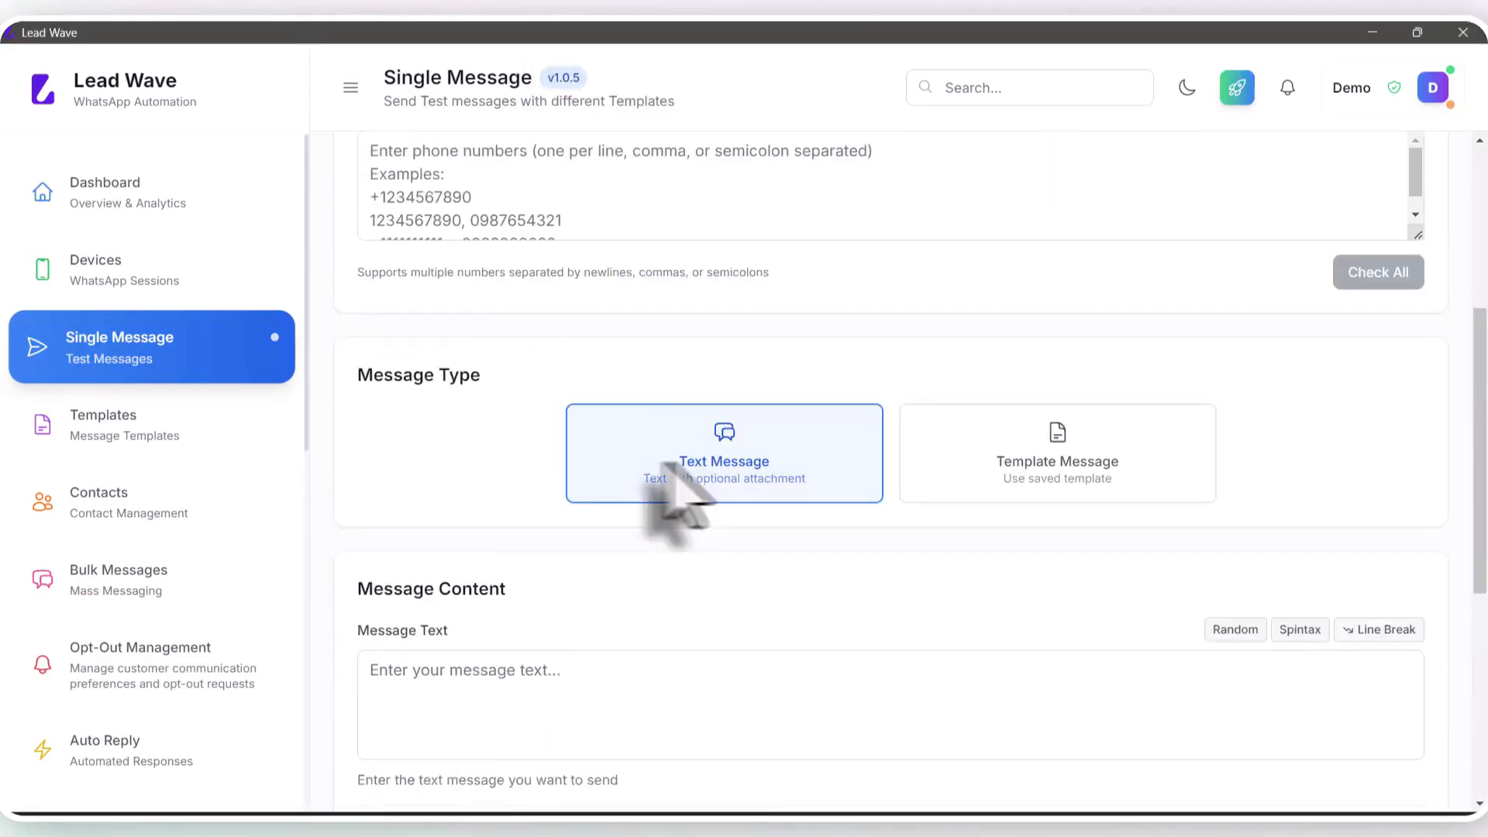
{"action": "scroll", "coordinate": [607, 425], "scroll_direction": "up", "scroll_amount": 3}
{"action": "left_click", "coordinate": [598, 372]}
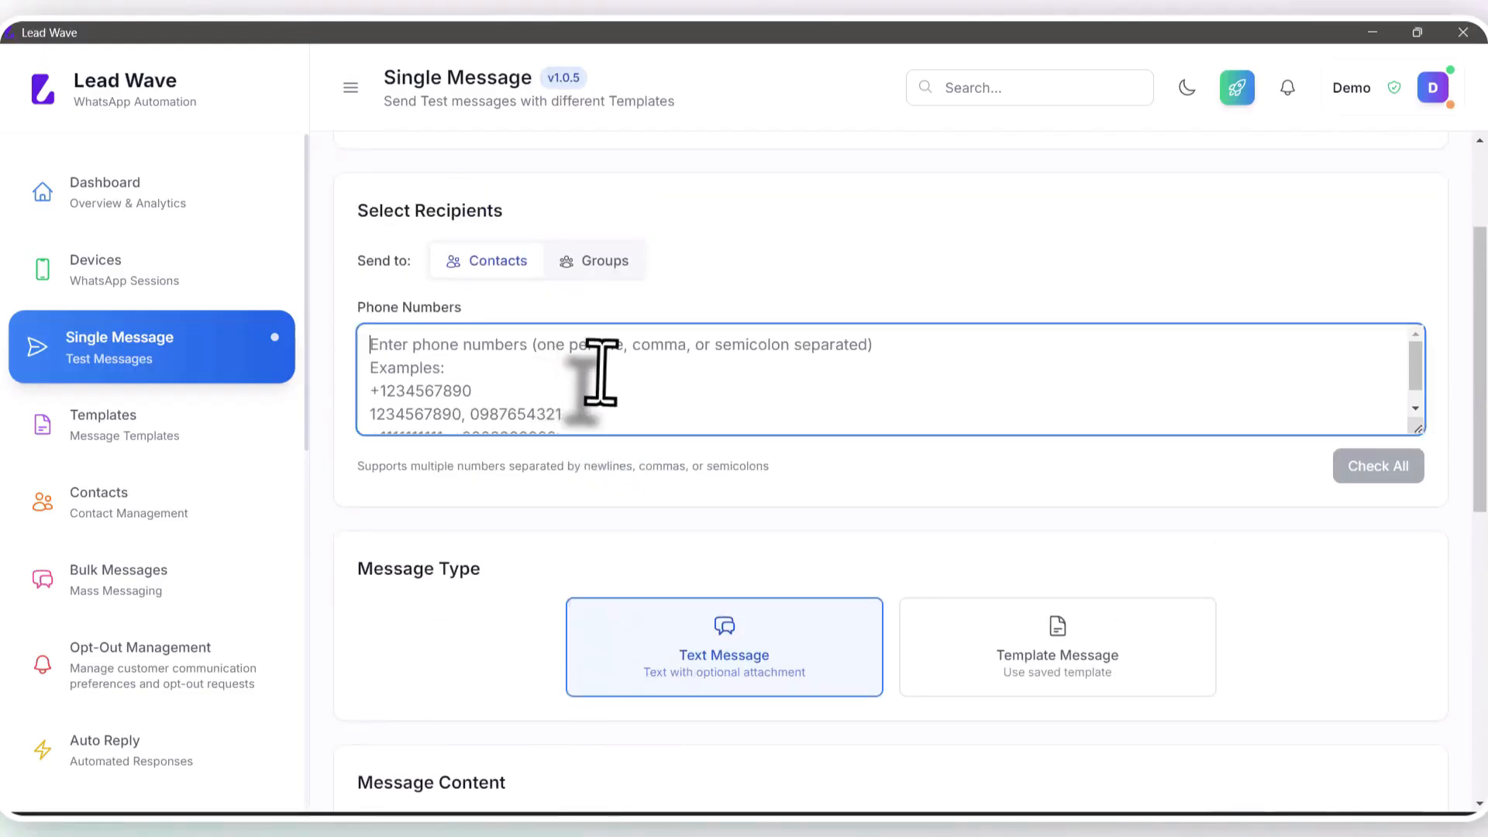
{"action": "key", "text": "ctrl+v"}
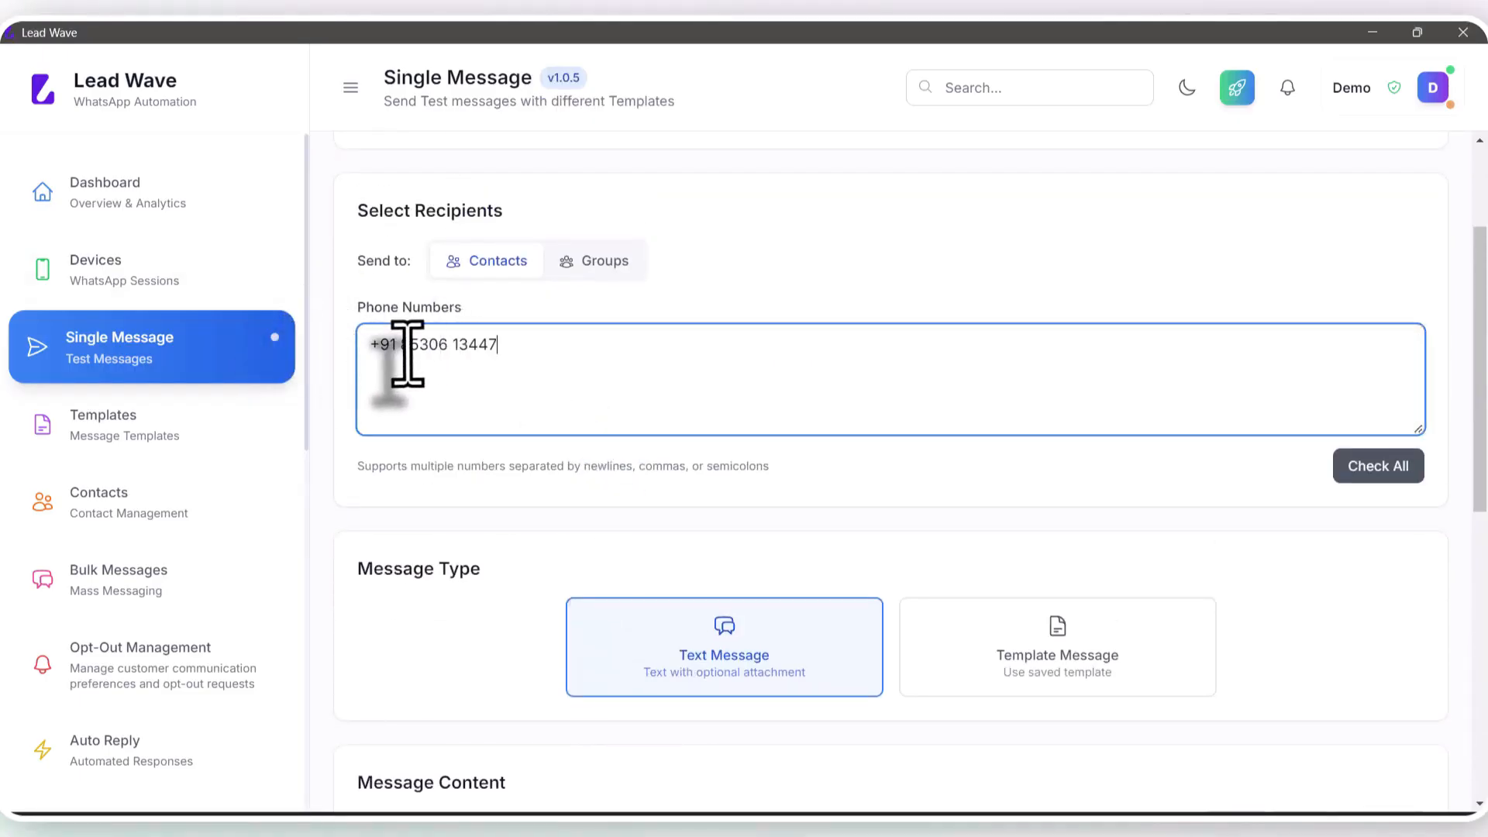
{"action": "scroll", "coordinate": [555, 356], "scroll_direction": "down", "scroll_amount": 5}
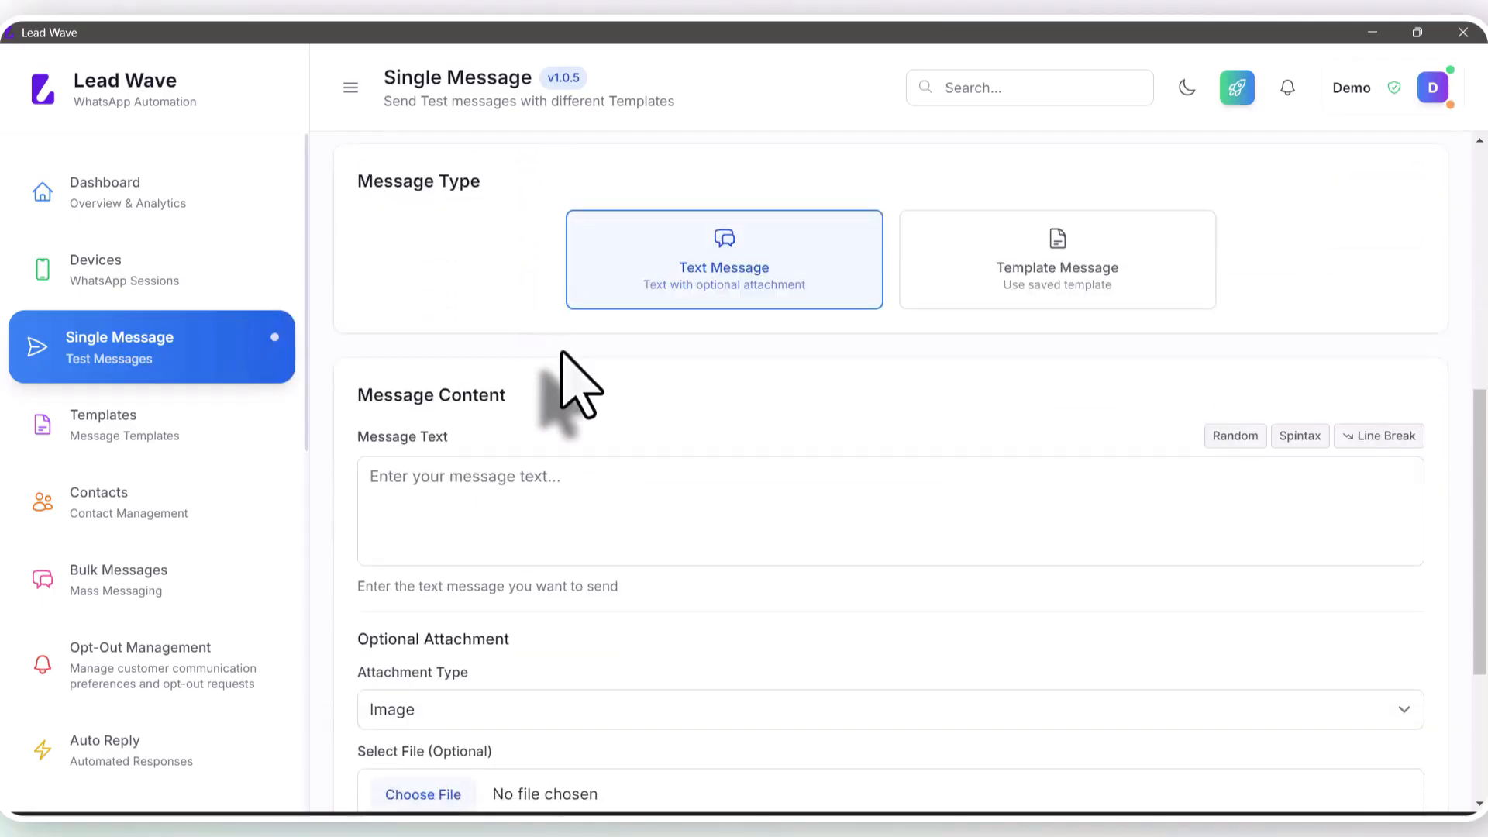
{"action": "scroll", "coordinate": [558, 352], "scroll_direction": "down", "scroll_amount": 3}
{"action": "scroll", "coordinate": [620, 365], "scroll_direction": "up", "scroll_amount": 3}
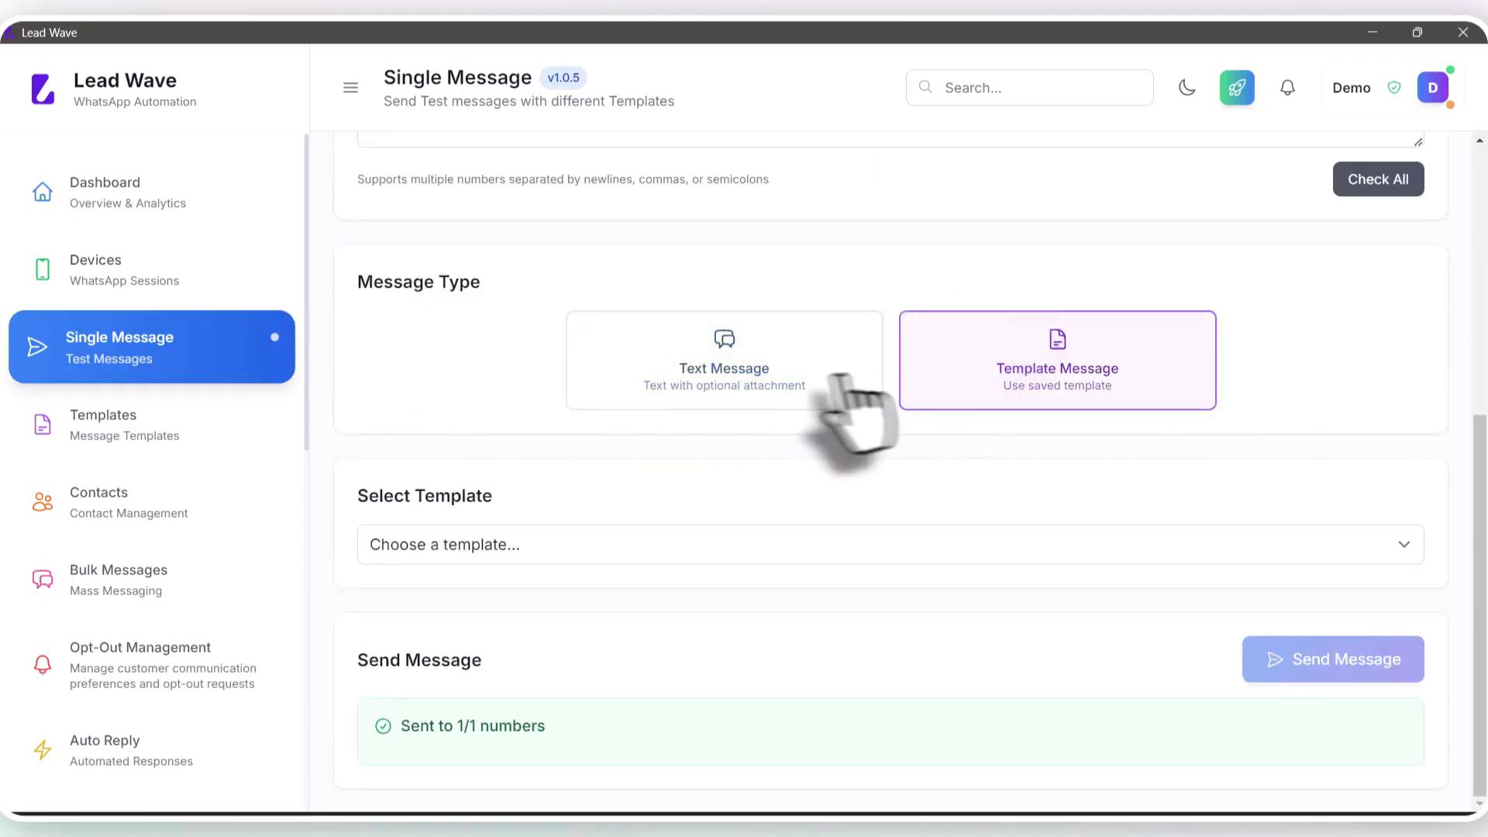
{"action": "left_click", "coordinate": [497, 545]}
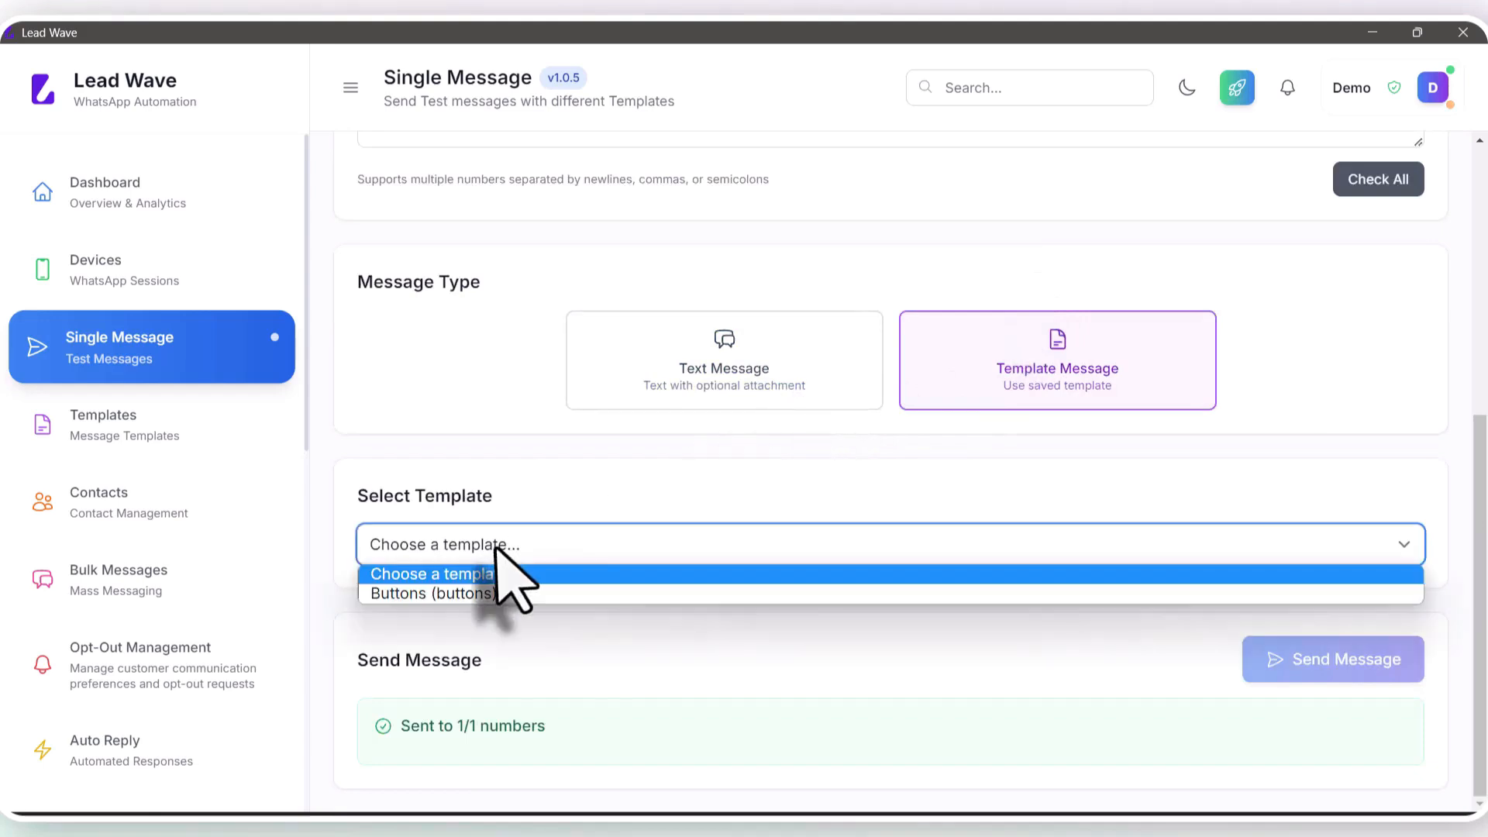
{"action": "left_click", "coordinate": [481, 593]}
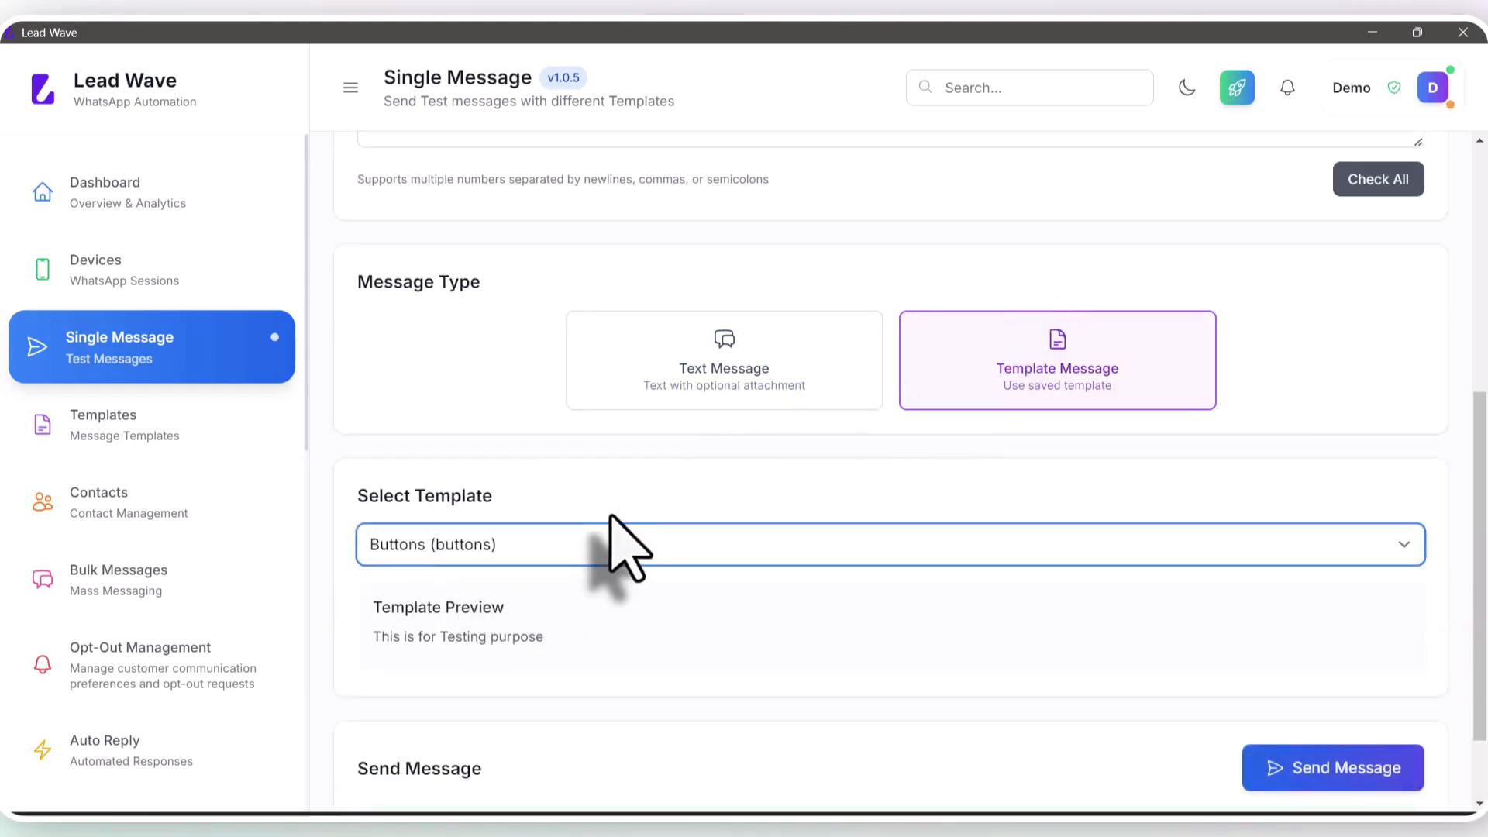
{"action": "scroll", "coordinate": [630, 547], "scroll_direction": "down", "scroll_amount": 2}
{"action": "left_click", "coordinate": [1290, 659]}
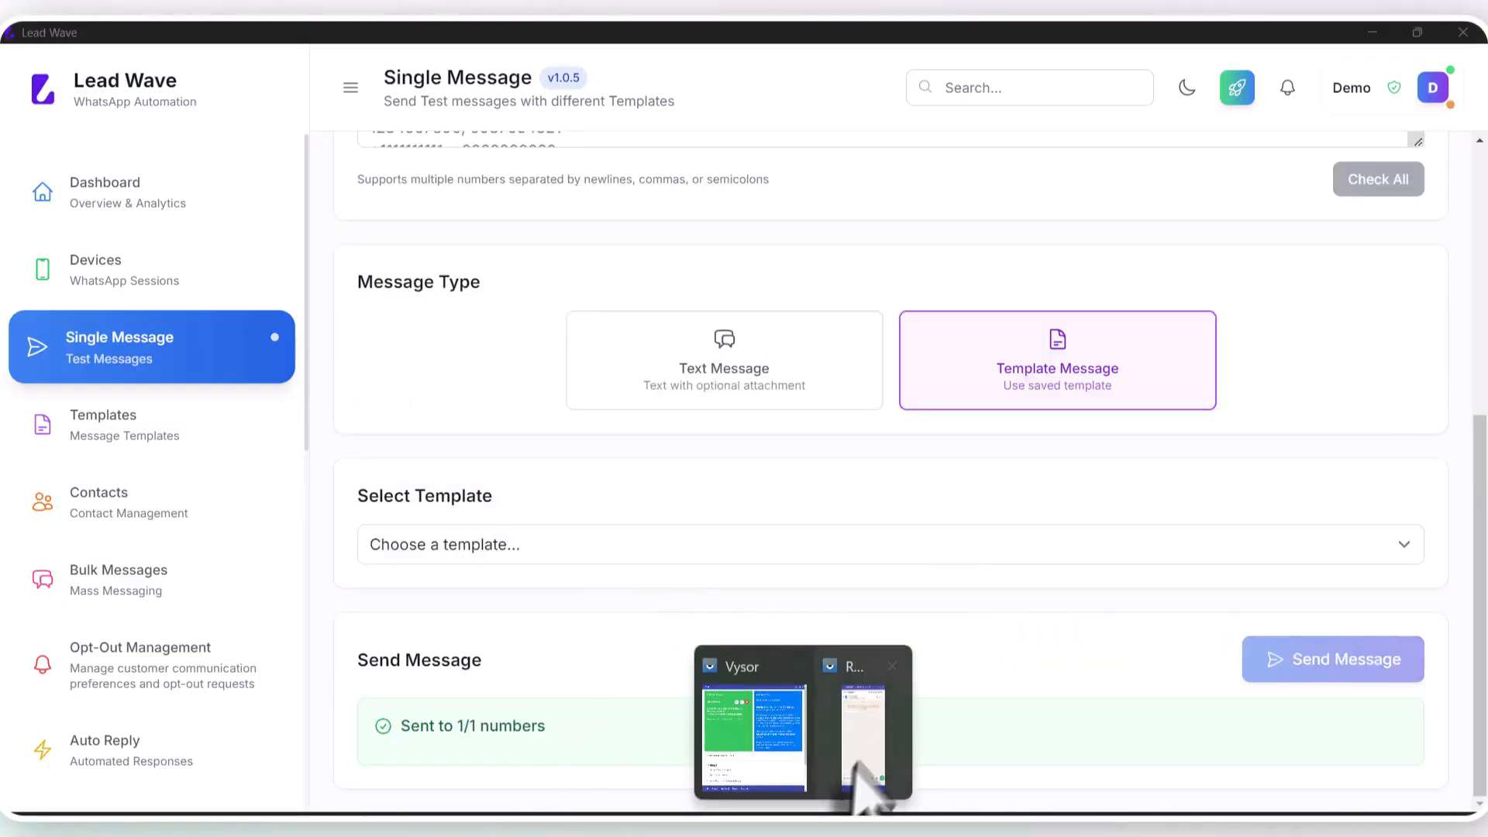
Step: Check the Buttons template with its image and Yes/No buttons on the phone mirror, then bring Lead Wave forward
{"action": "left_click", "coordinate": [852, 767]}
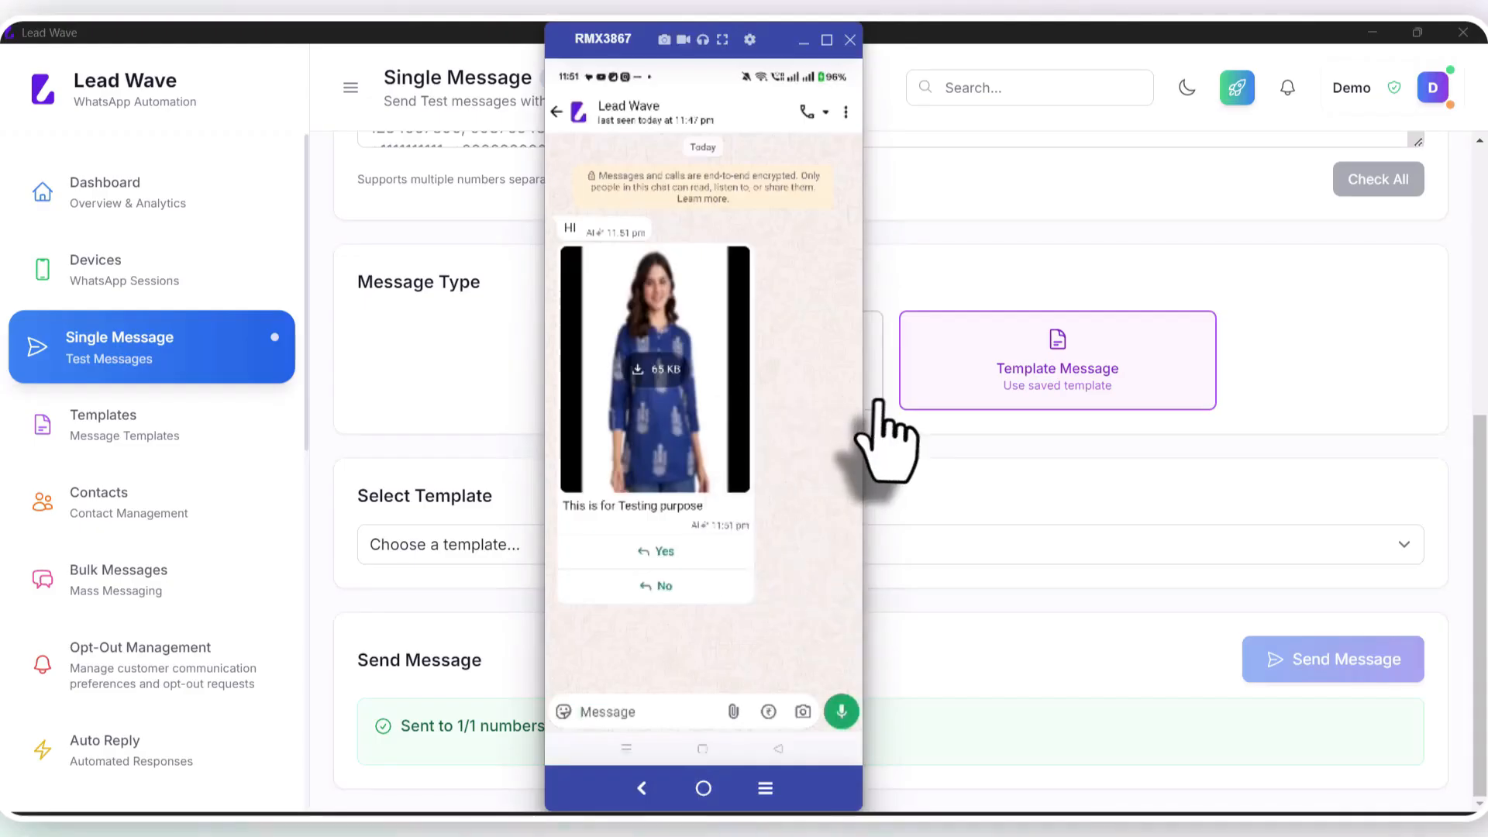
{"action": "left_click_drag", "start_coordinate": [862, 398], "coordinate": [1013, 400]}
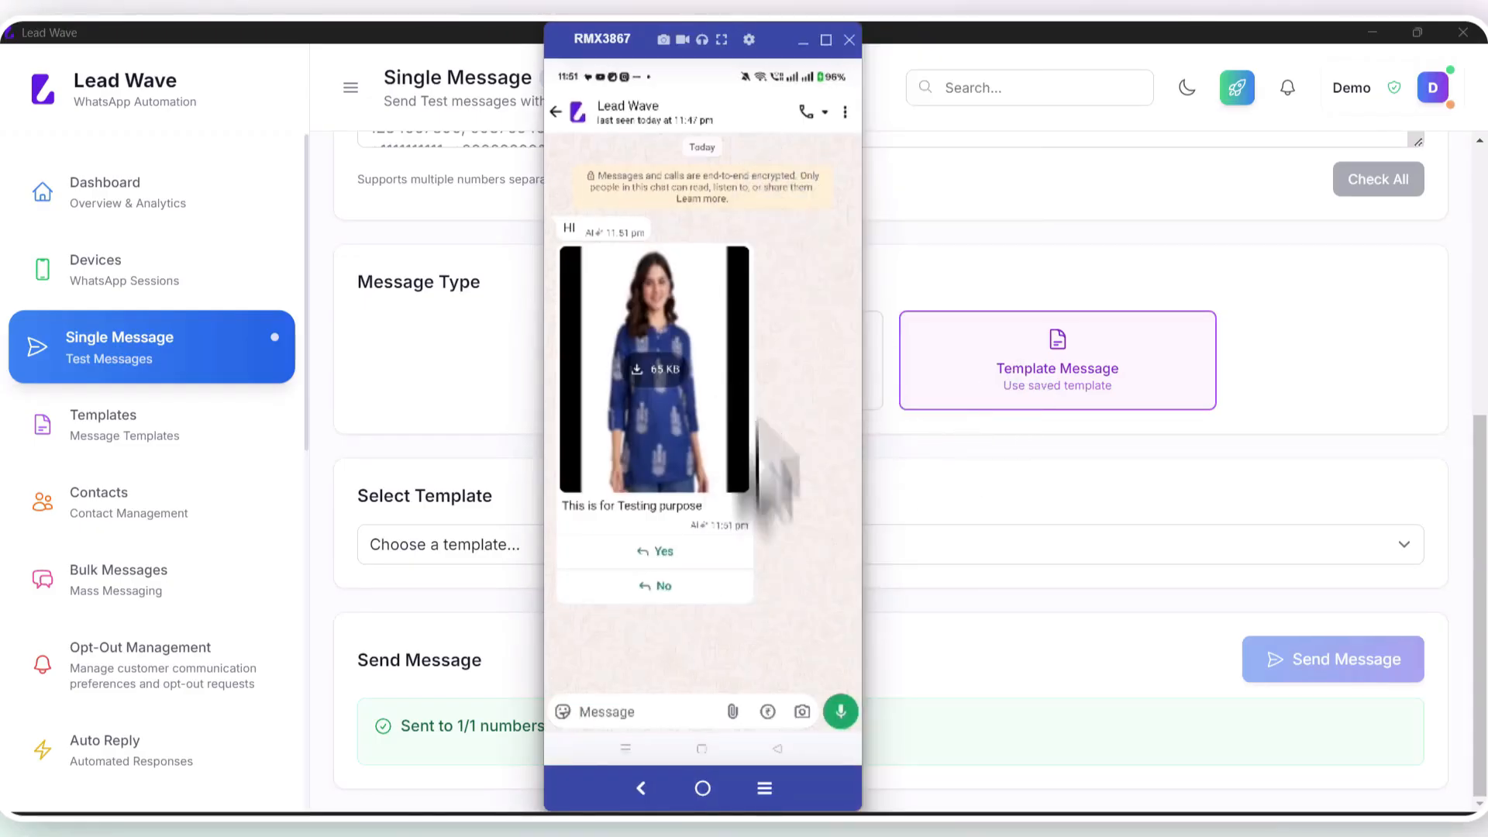
{"action": "left_click_drag", "start_coordinate": [857, 794], "coordinate": [942, 794]}
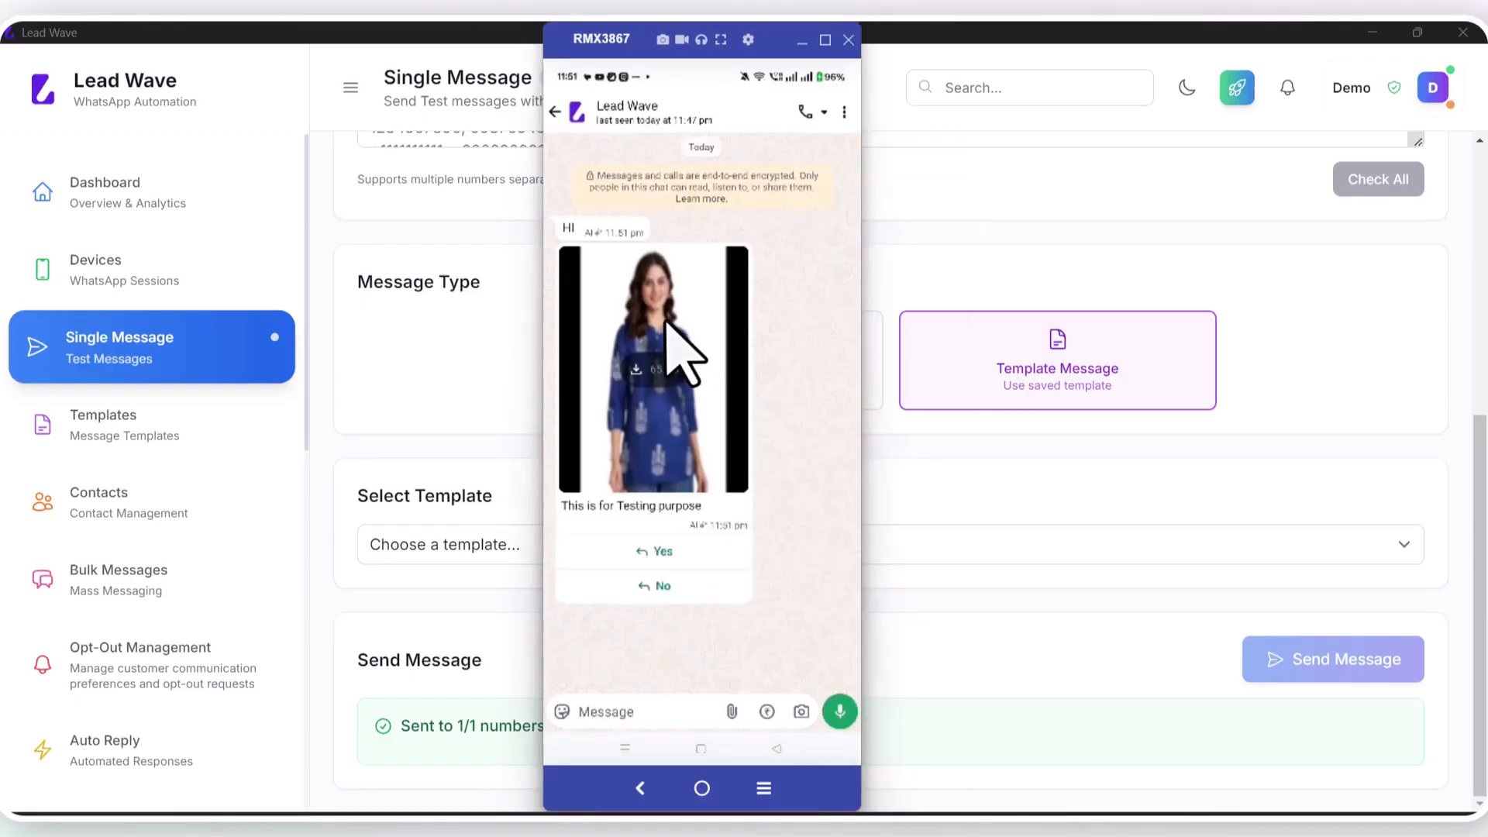
{"action": "left_click", "coordinate": [961, 479]}
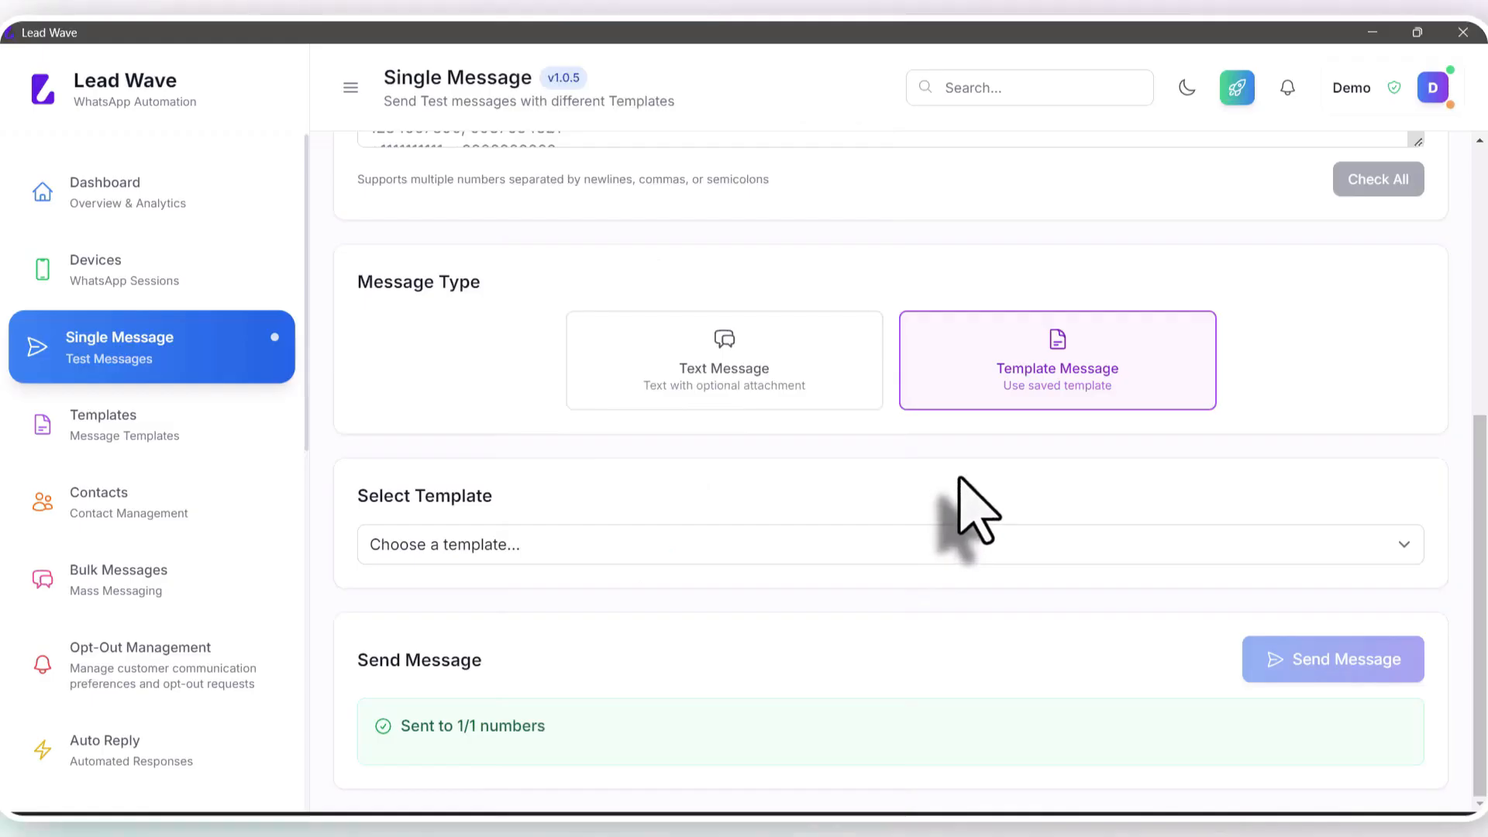
Step: Switch recipients to Groups and select the LW Test group
{"action": "scroll", "coordinate": [725, 446], "scroll_direction": "up", "scroll_amount": 3}
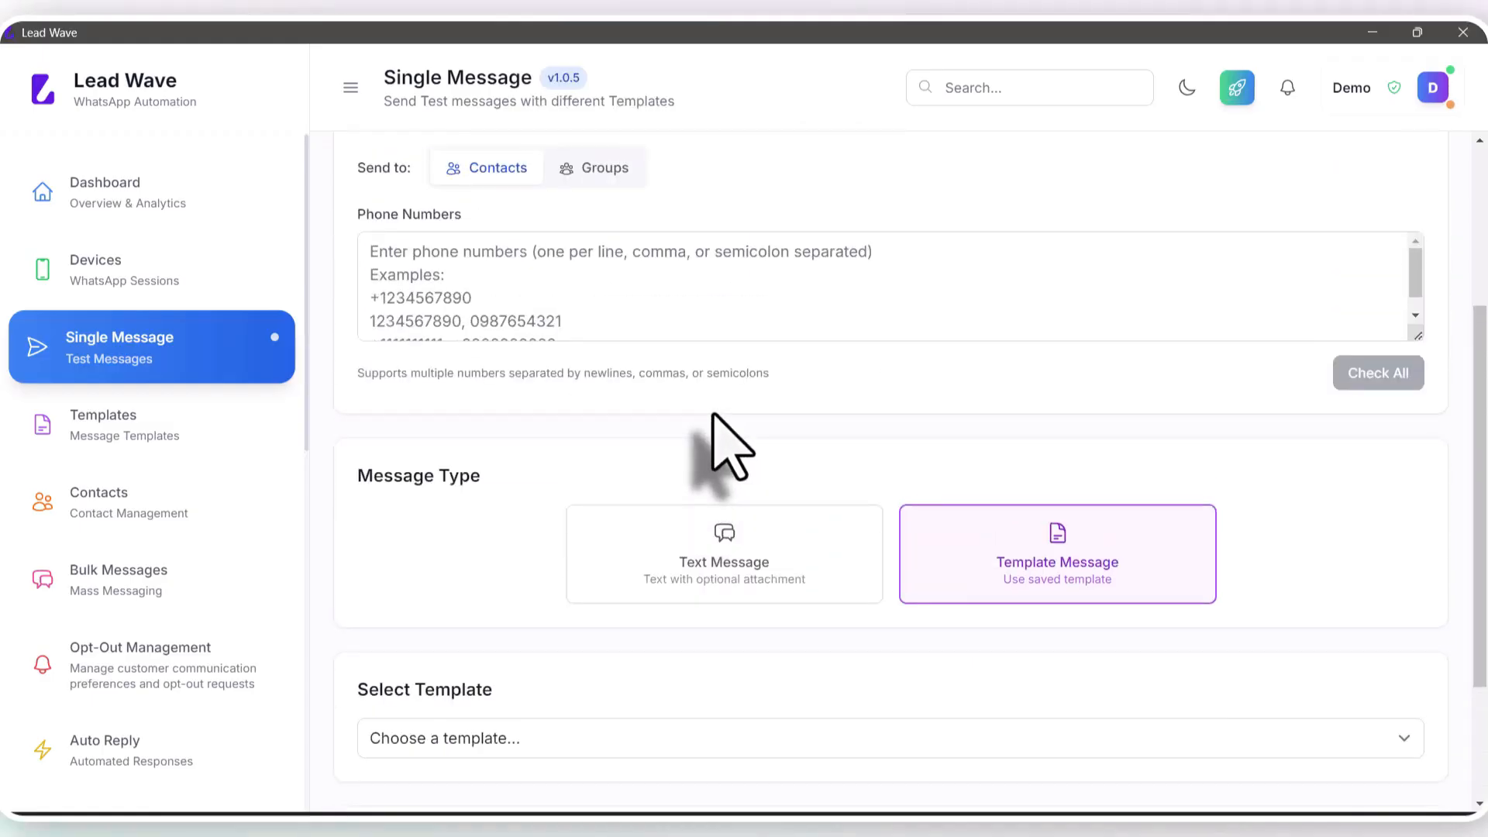
{"action": "left_click", "coordinate": [604, 186]}
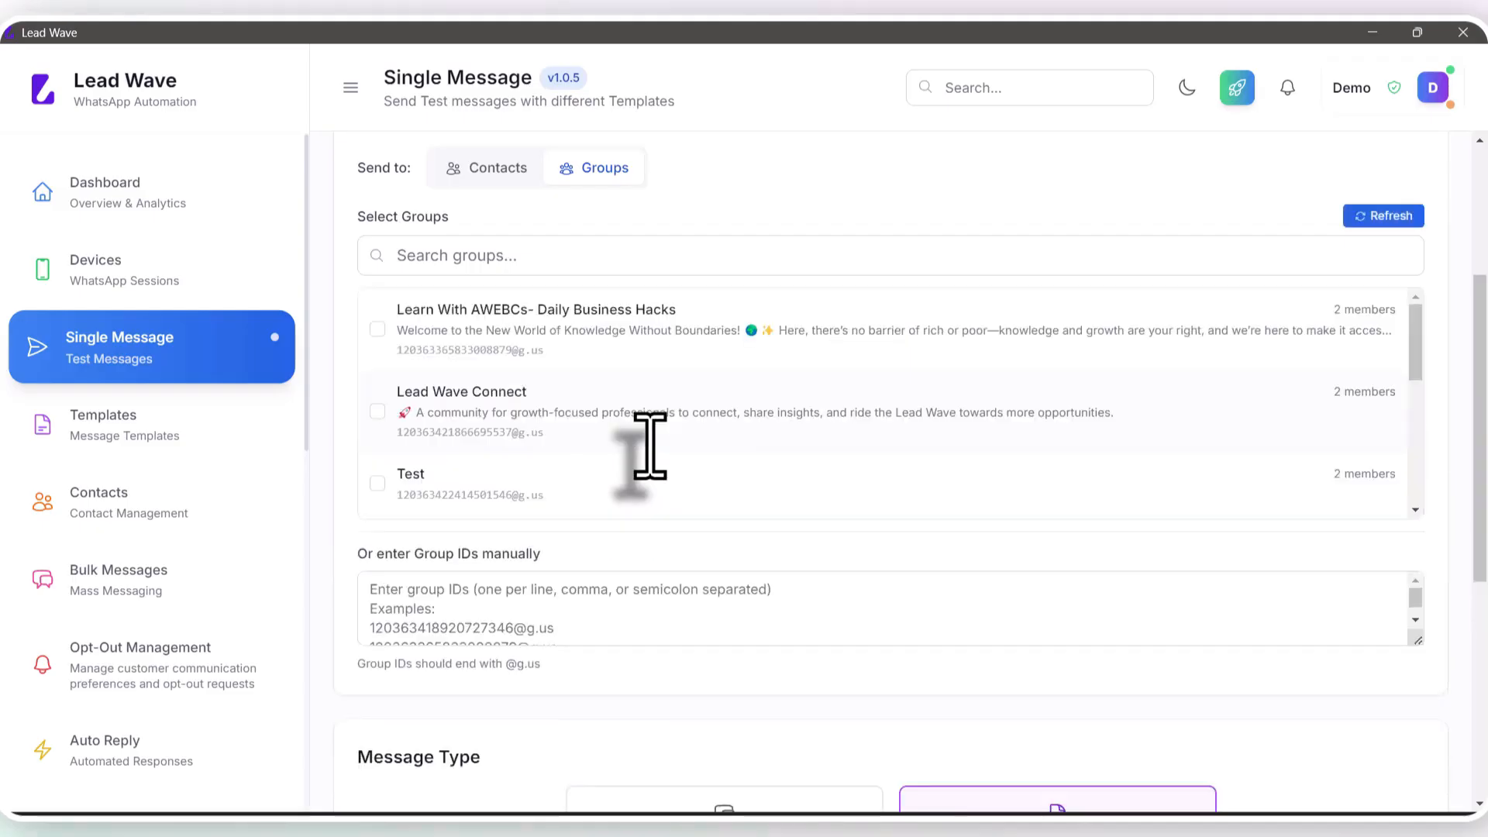
{"action": "scroll", "coordinate": [516, 462], "scroll_direction": "down", "scroll_amount": 1}
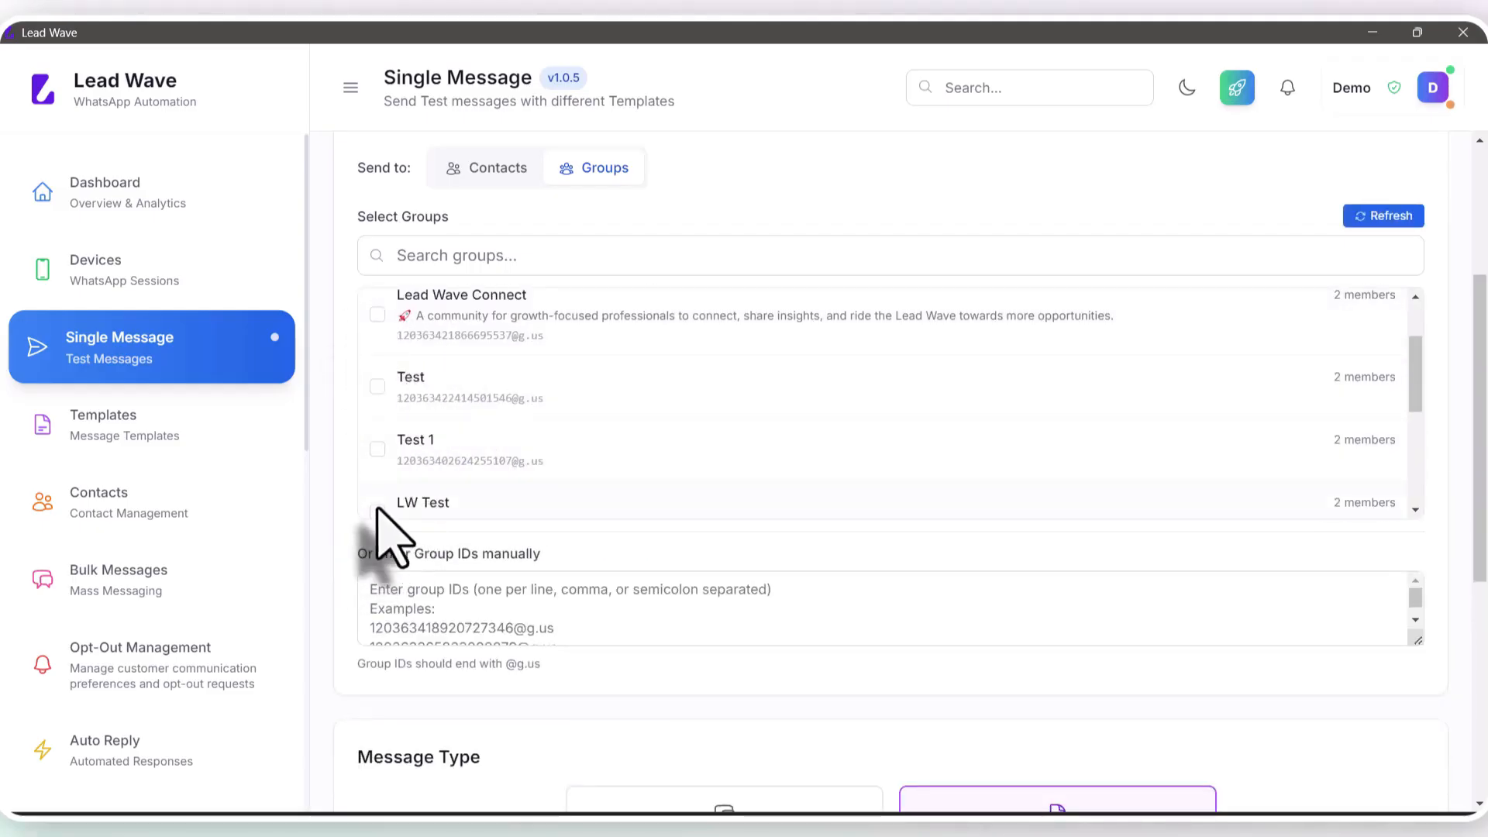
{"action": "scroll", "coordinate": [581, 432], "scroll_direction": "down", "scroll_amount": 2}
{"action": "left_click", "coordinate": [465, 324]}
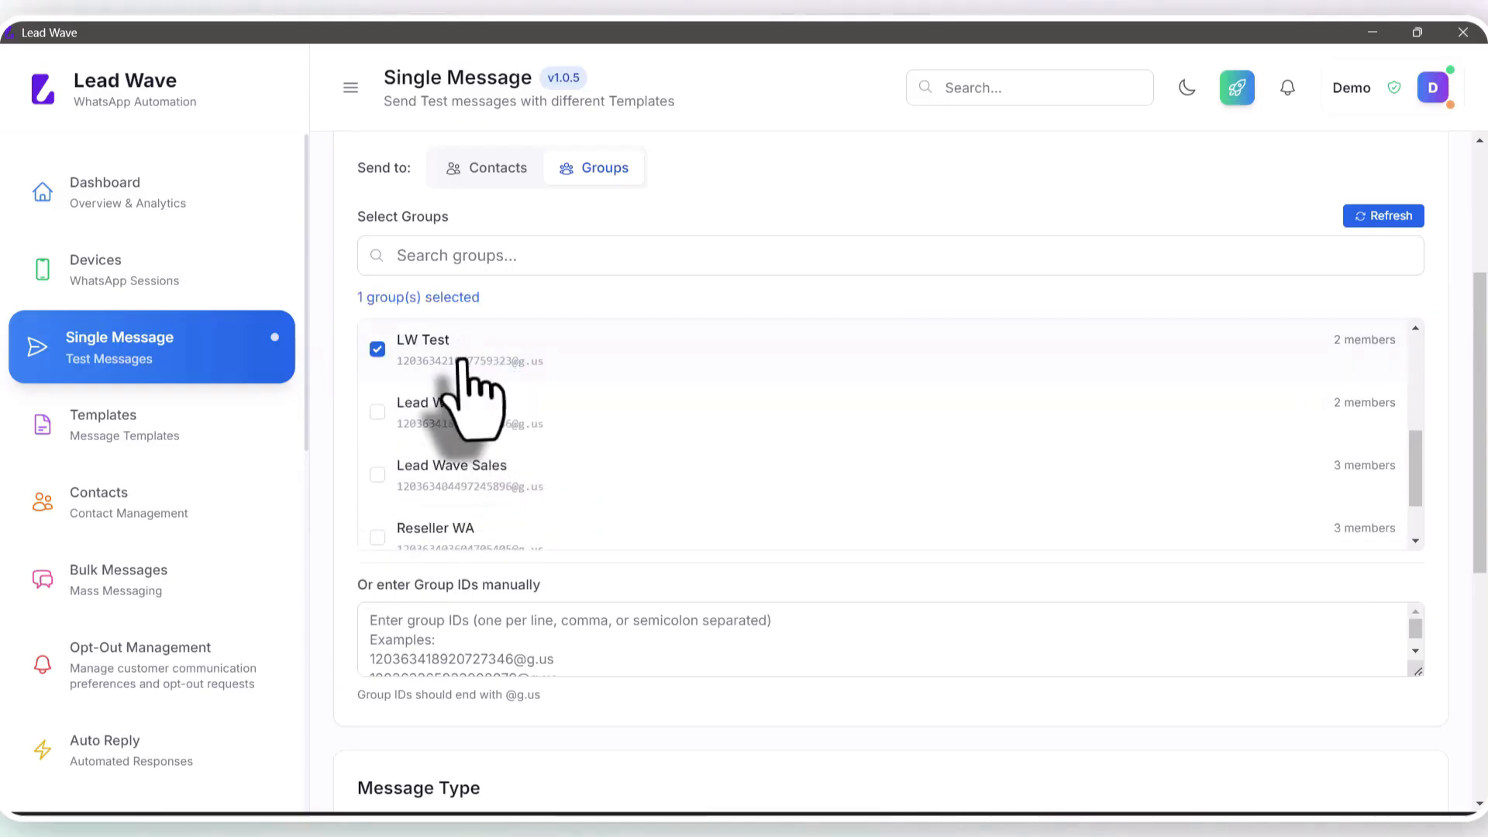
{"action": "scroll", "coordinate": [686, 420], "scroll_direction": "down", "scroll_amount": 1}
{"action": "left_click", "coordinate": [591, 622]}
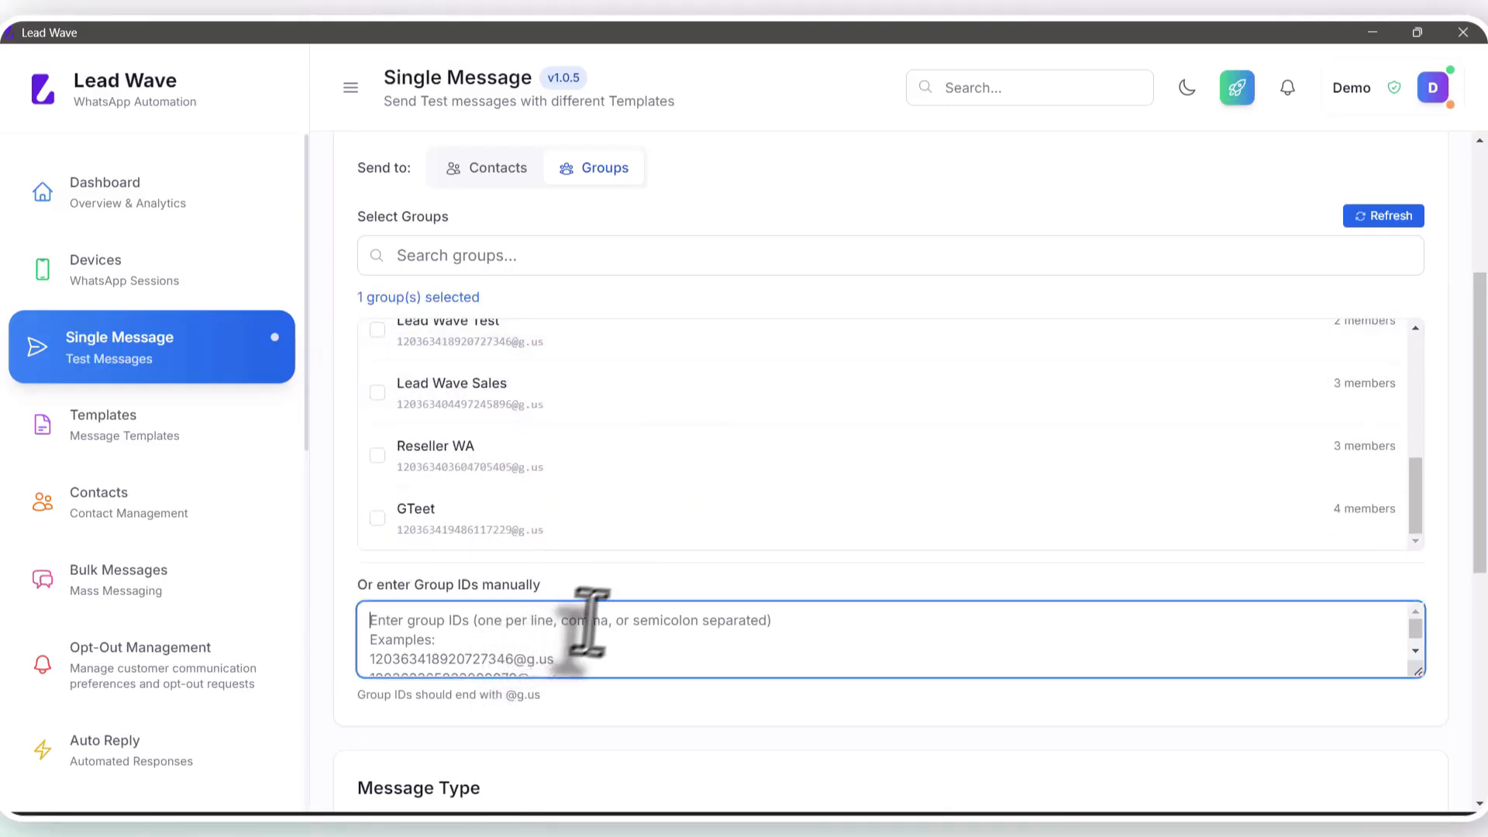
{"action": "scroll", "coordinate": [631, 625], "scroll_direction": "down", "scroll_amount": 6}
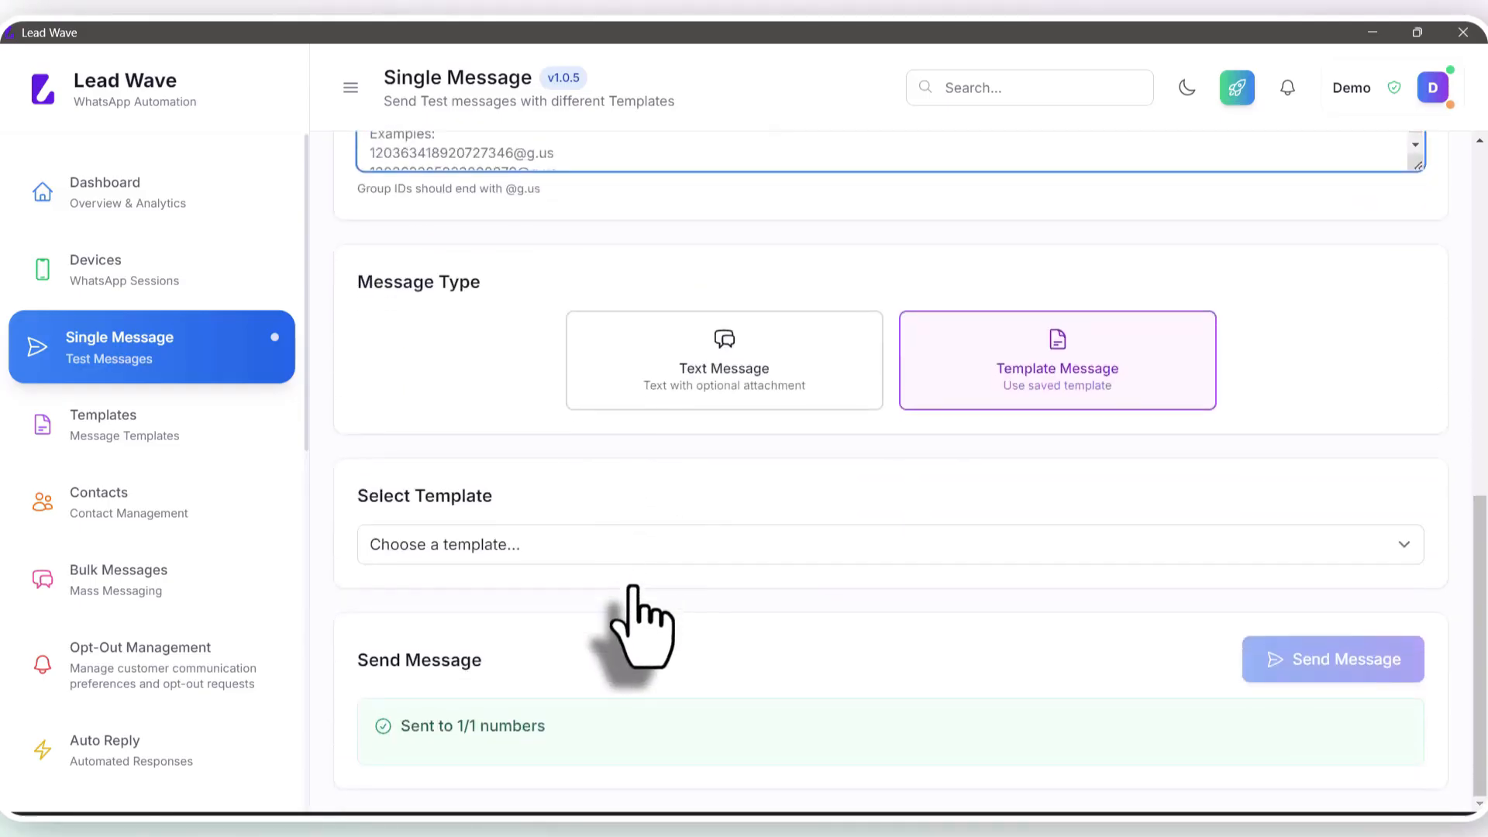
{"action": "scroll", "coordinate": [641, 607], "scroll_direction": "up", "scroll_amount": 3}
Step: Send a plain text message reading 'Test' to the LW Test group
{"action": "left_click", "coordinate": [724, 570]}
{"action": "scroll", "coordinate": [752, 543], "scroll_direction": "down", "scroll_amount": 2}
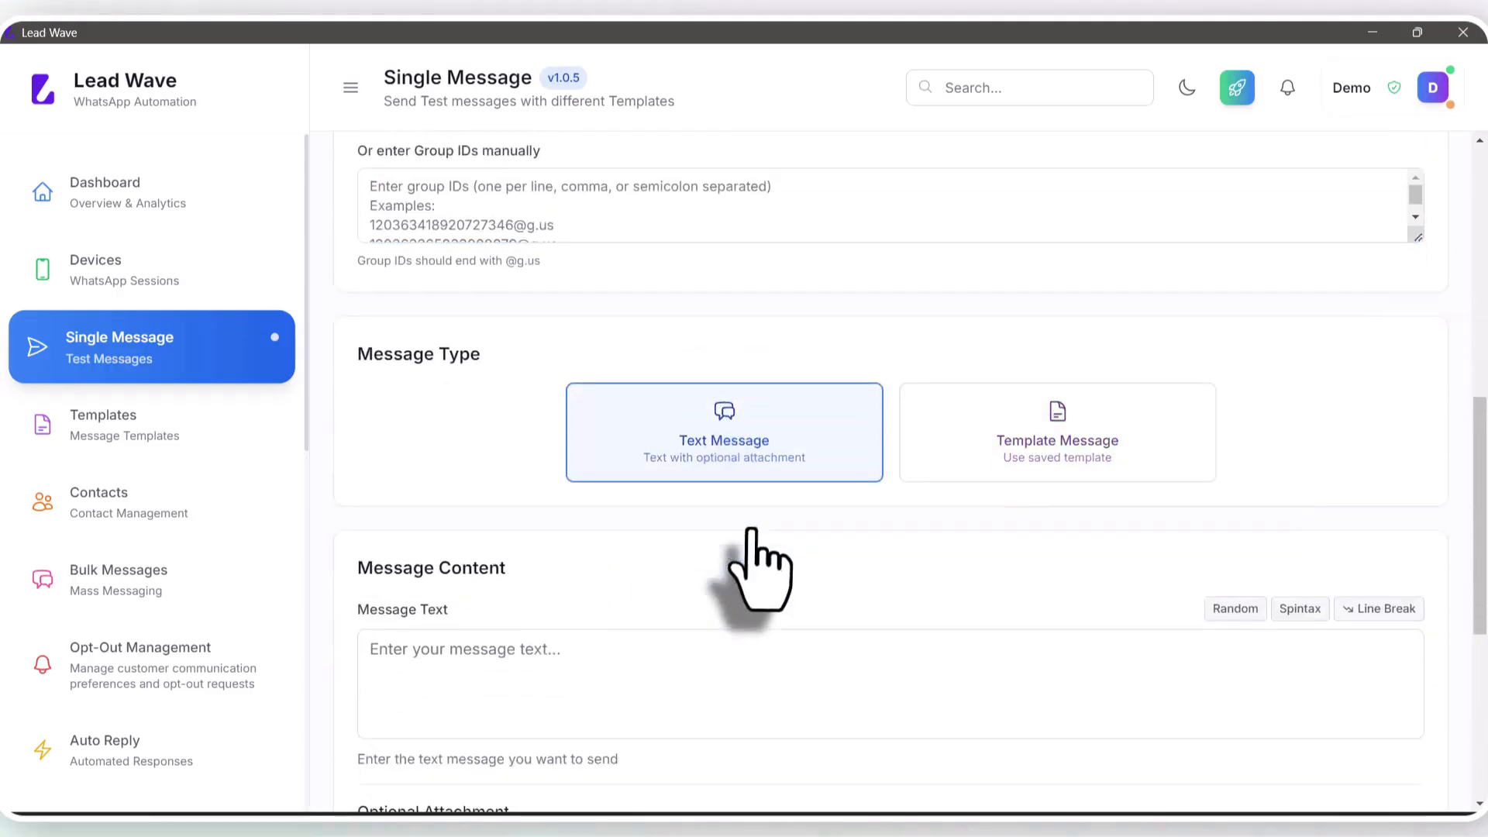
{"action": "scroll", "coordinate": [760, 570], "scroll_direction": "down", "scroll_amount": 3}
{"action": "left_click", "coordinate": [531, 419]}
{"action": "type", "text": "Tes"}
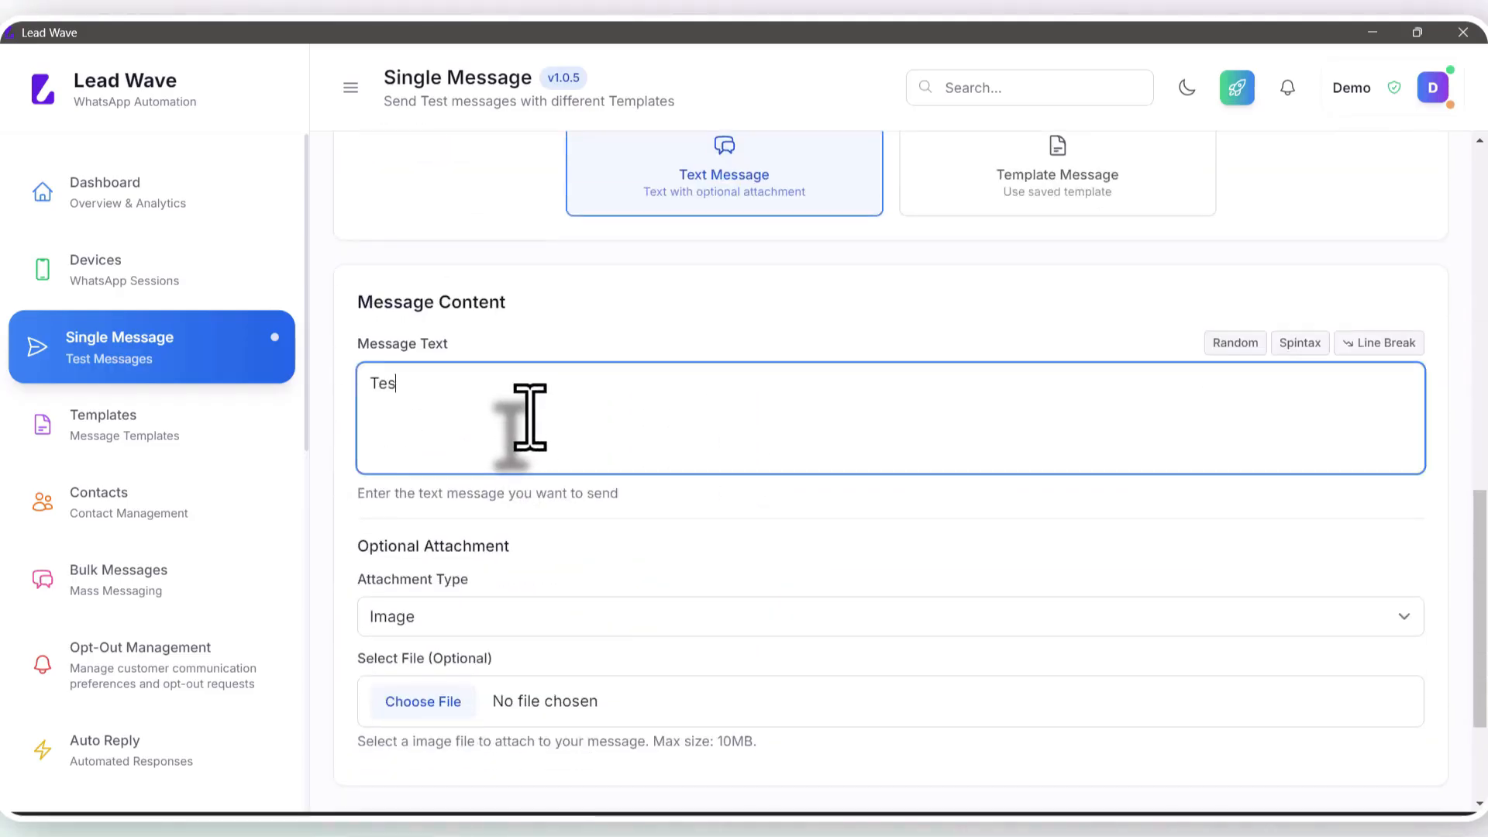
{"action": "type", "text": "t"}
{"action": "scroll", "coordinate": [984, 465], "scroll_direction": "down", "scroll_amount": 3}
{"action": "left_click", "coordinate": [1303, 659]}
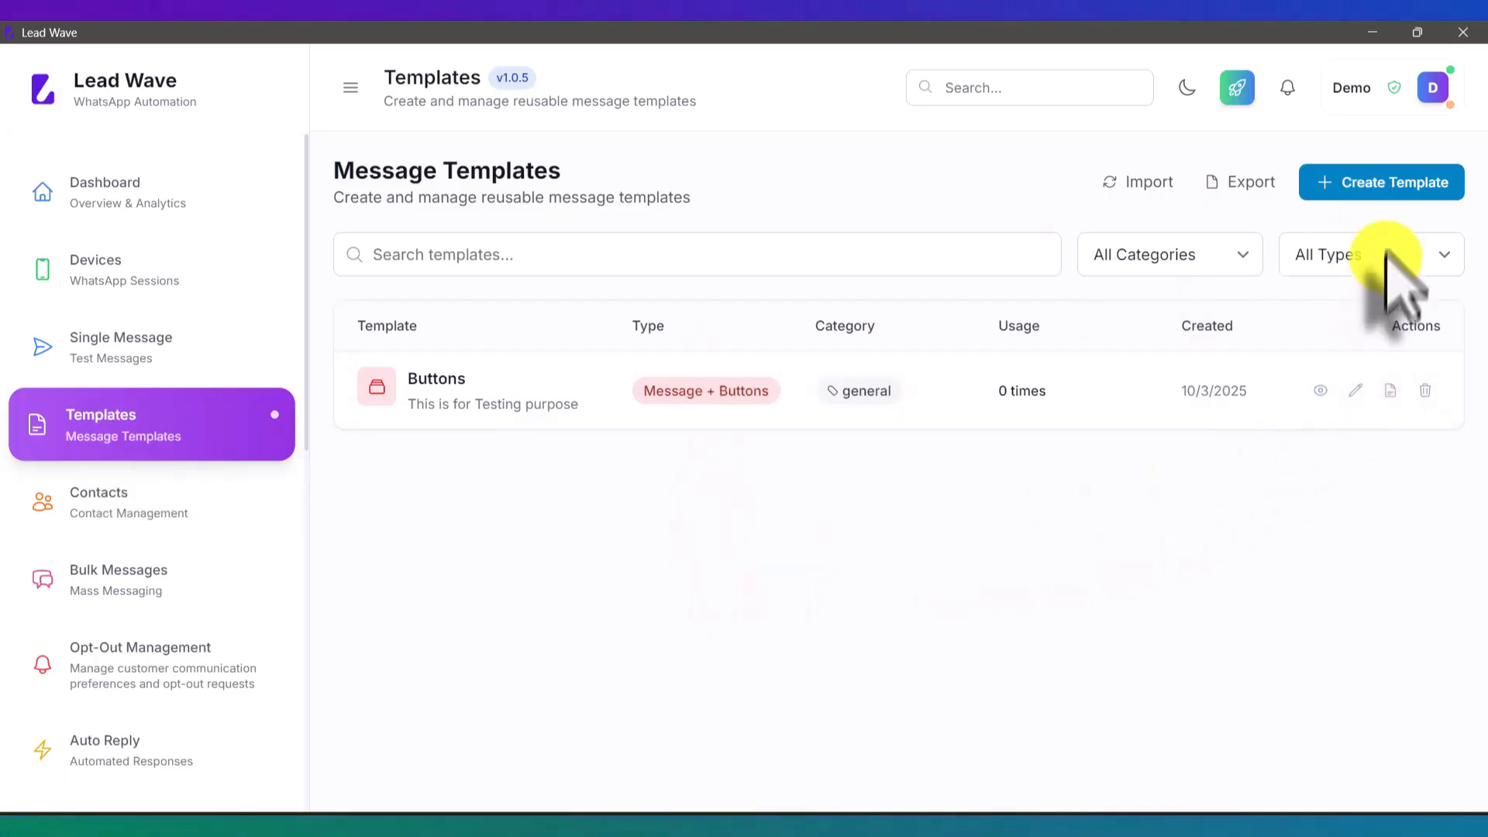
Step: Open the Create New Template dialog, closing it once and reopening it
{"action": "left_click", "coordinate": [1387, 185]}
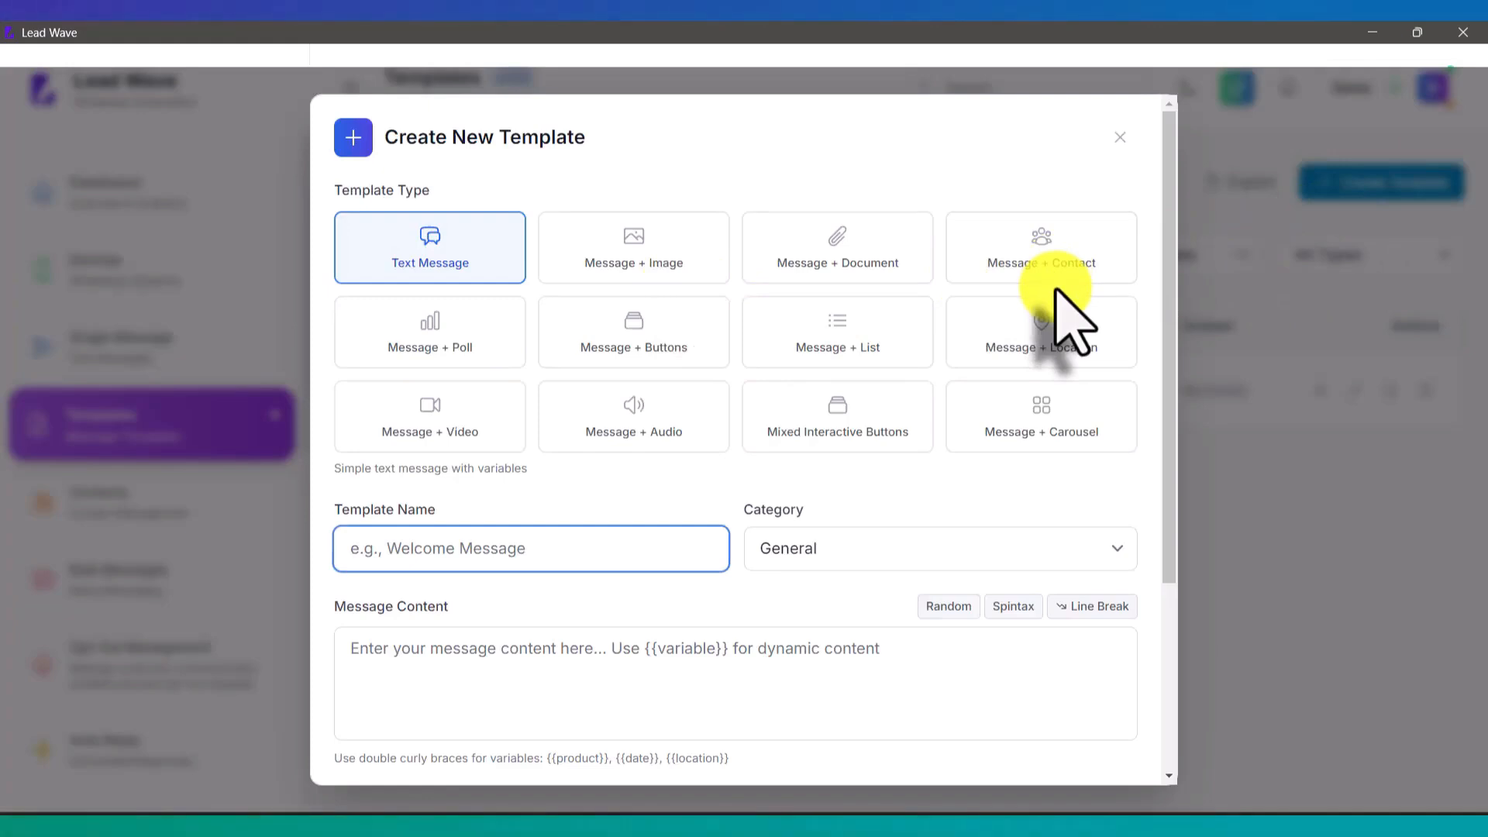
{"action": "left_click", "coordinate": [1118, 138]}
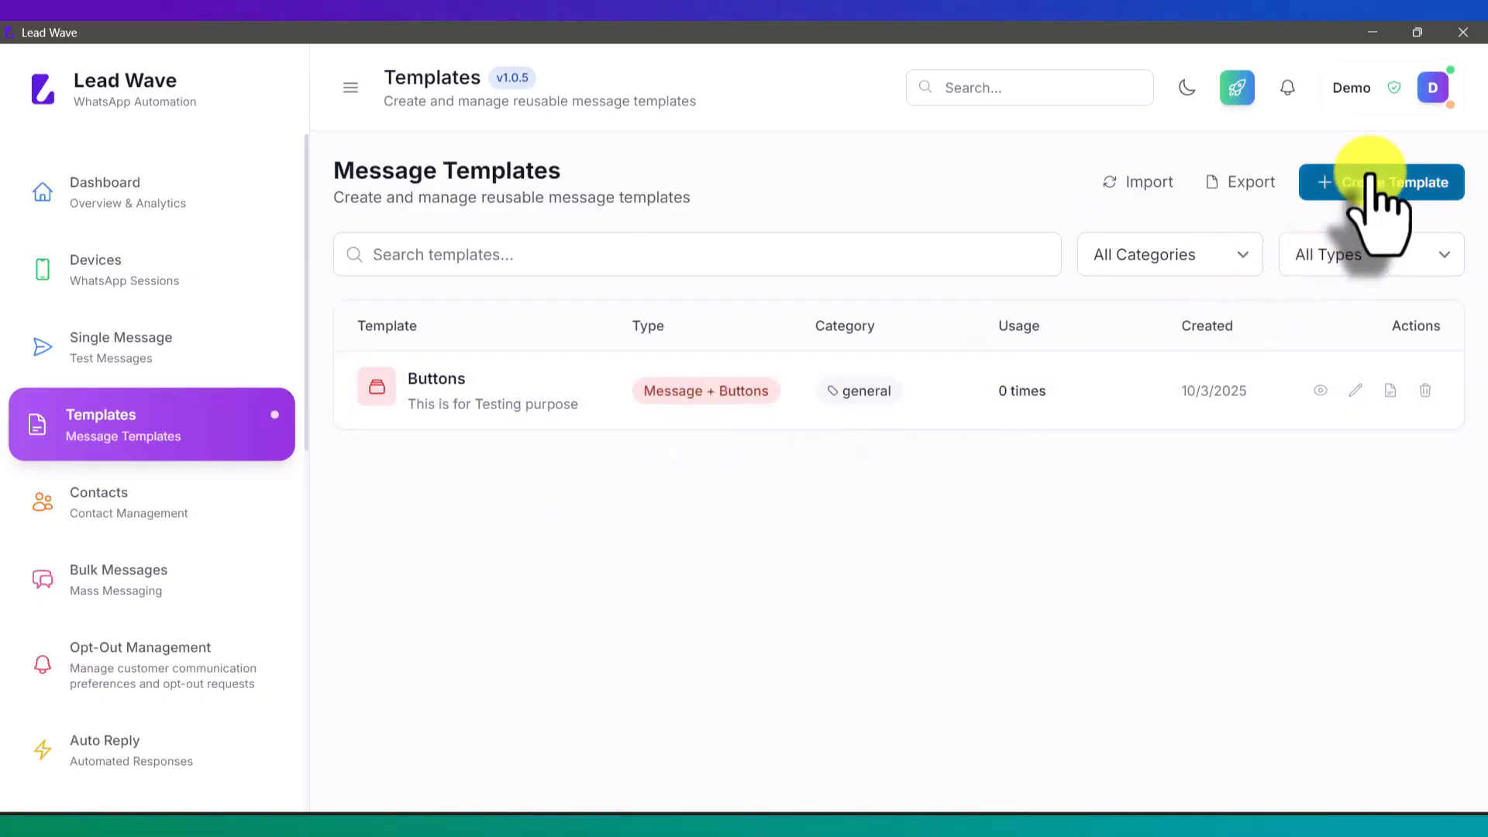
{"action": "left_click", "coordinate": [1333, 183]}
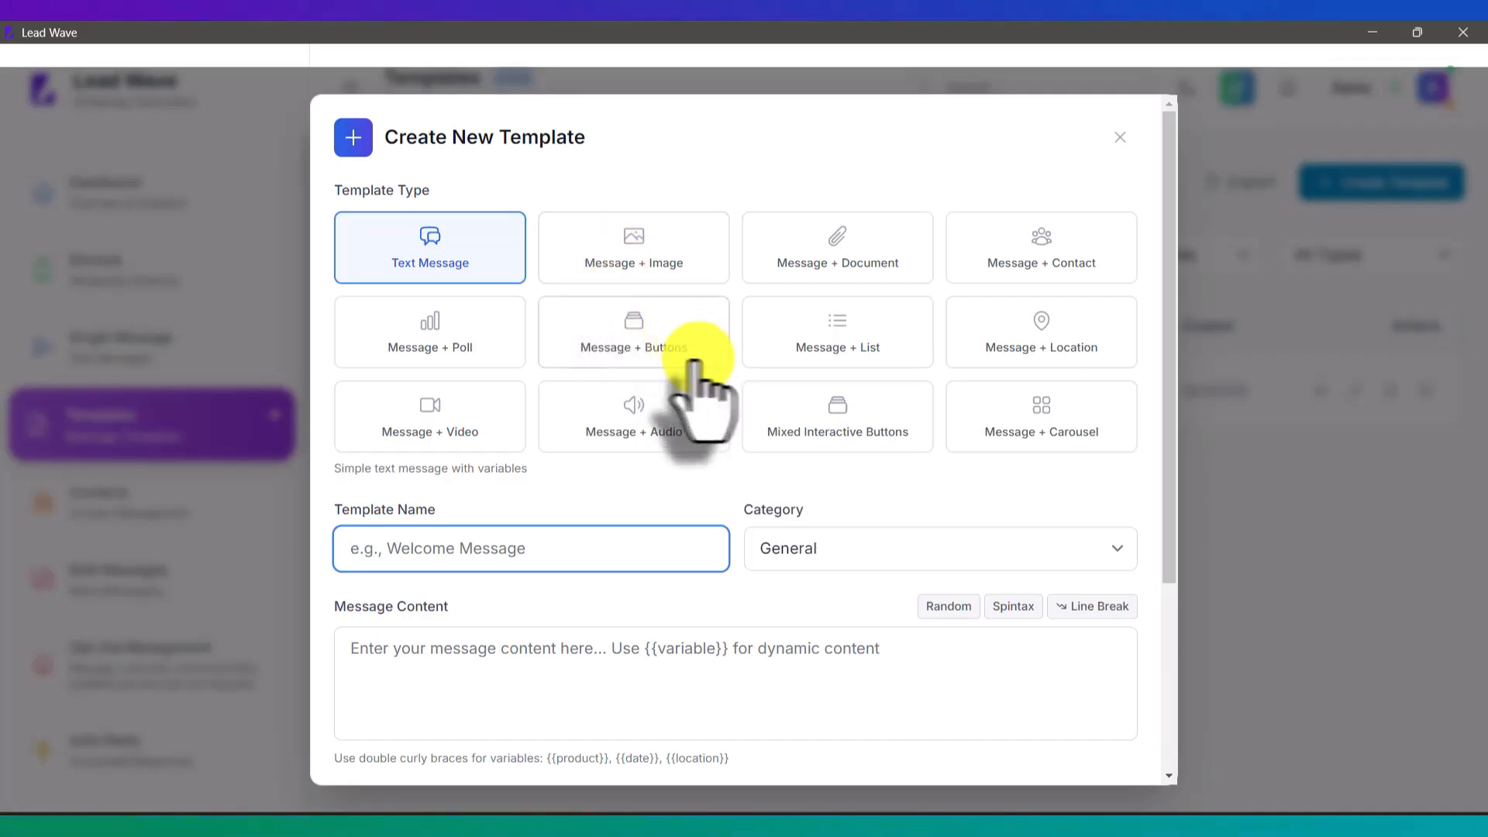
Step: Try the Text Message and Message + Image template types
{"action": "left_click", "coordinate": [411, 263]}
{"action": "scroll", "coordinate": [762, 504], "scroll_direction": "down", "scroll_amount": 3}
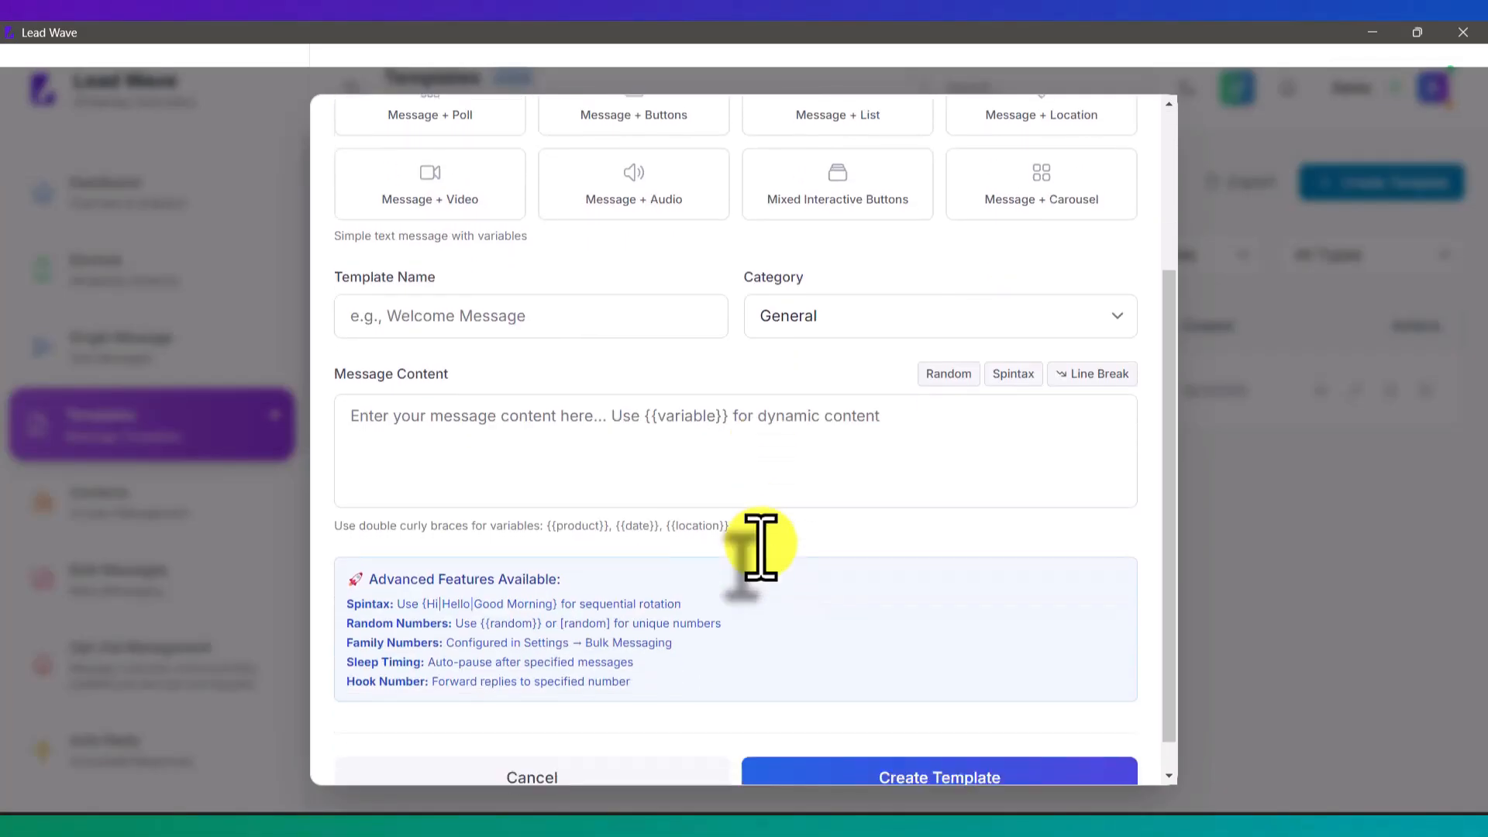
{"action": "left_click", "coordinate": [585, 376]}
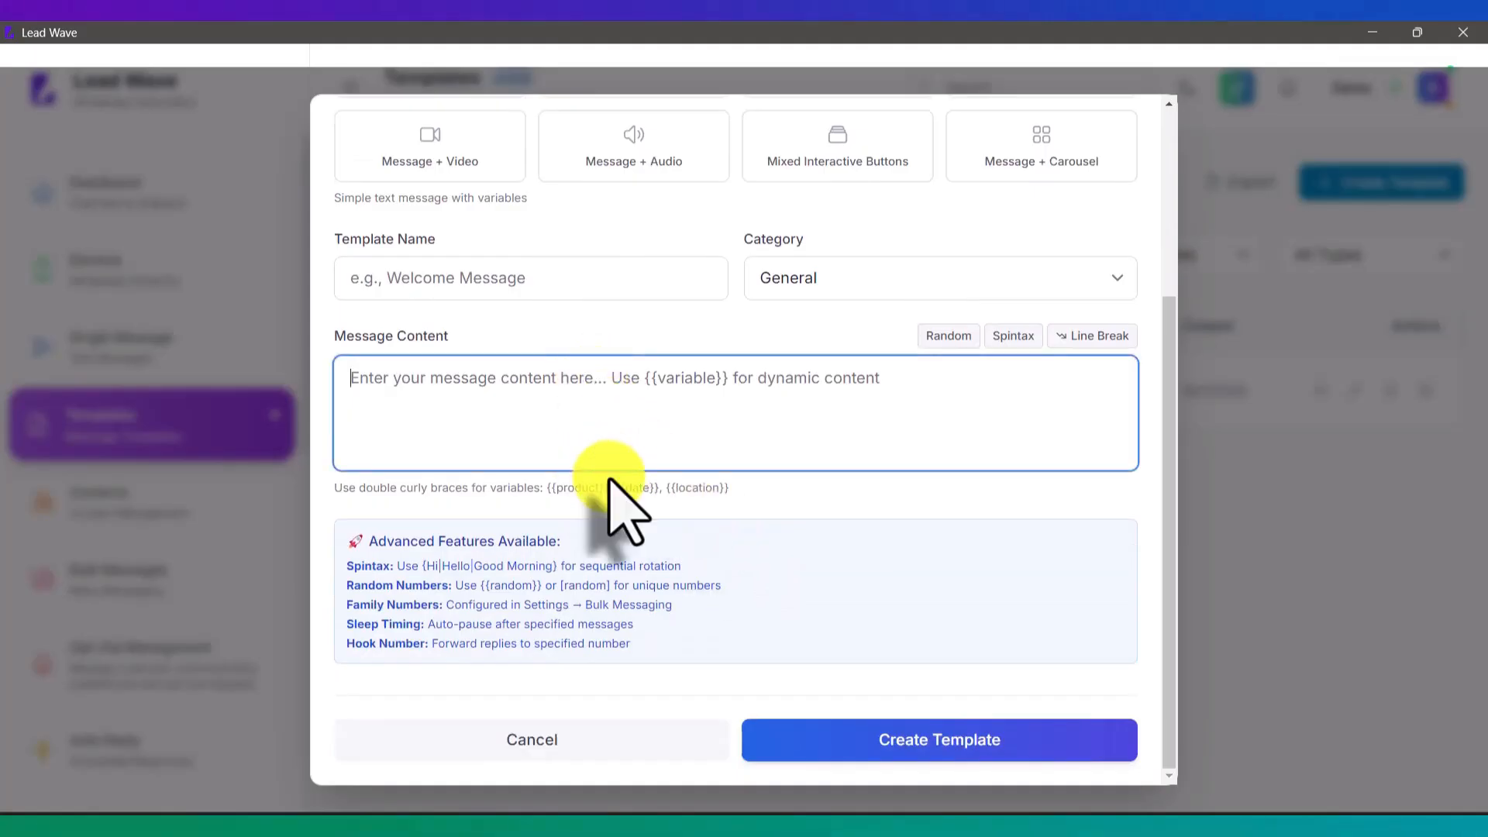
{"action": "scroll", "coordinate": [611, 496], "scroll_direction": "up", "scroll_amount": 4}
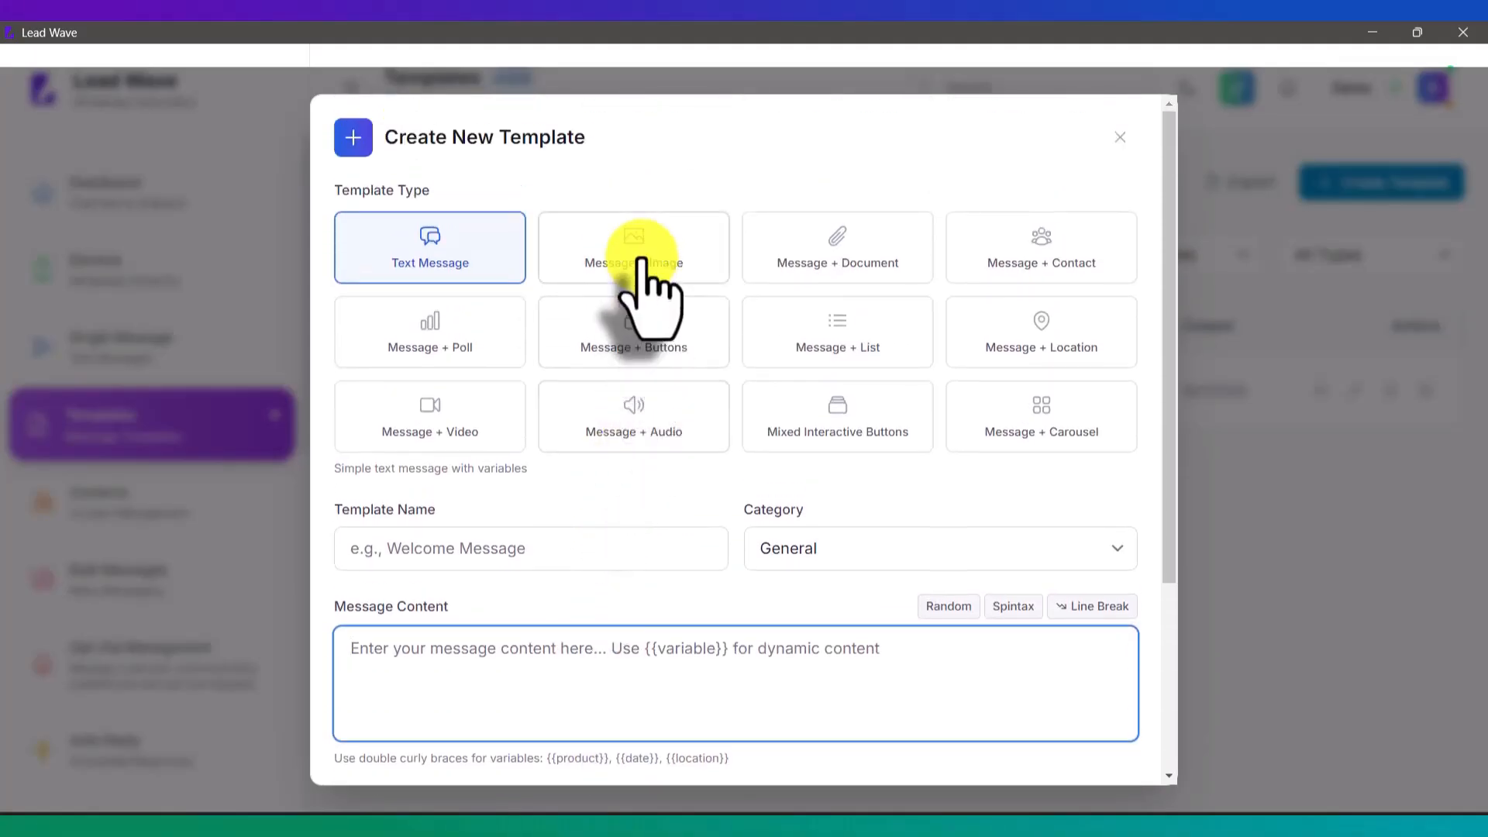
{"action": "left_click", "coordinate": [642, 261]}
{"action": "scroll", "coordinate": [779, 489], "scroll_direction": "down", "scroll_amount": 3}
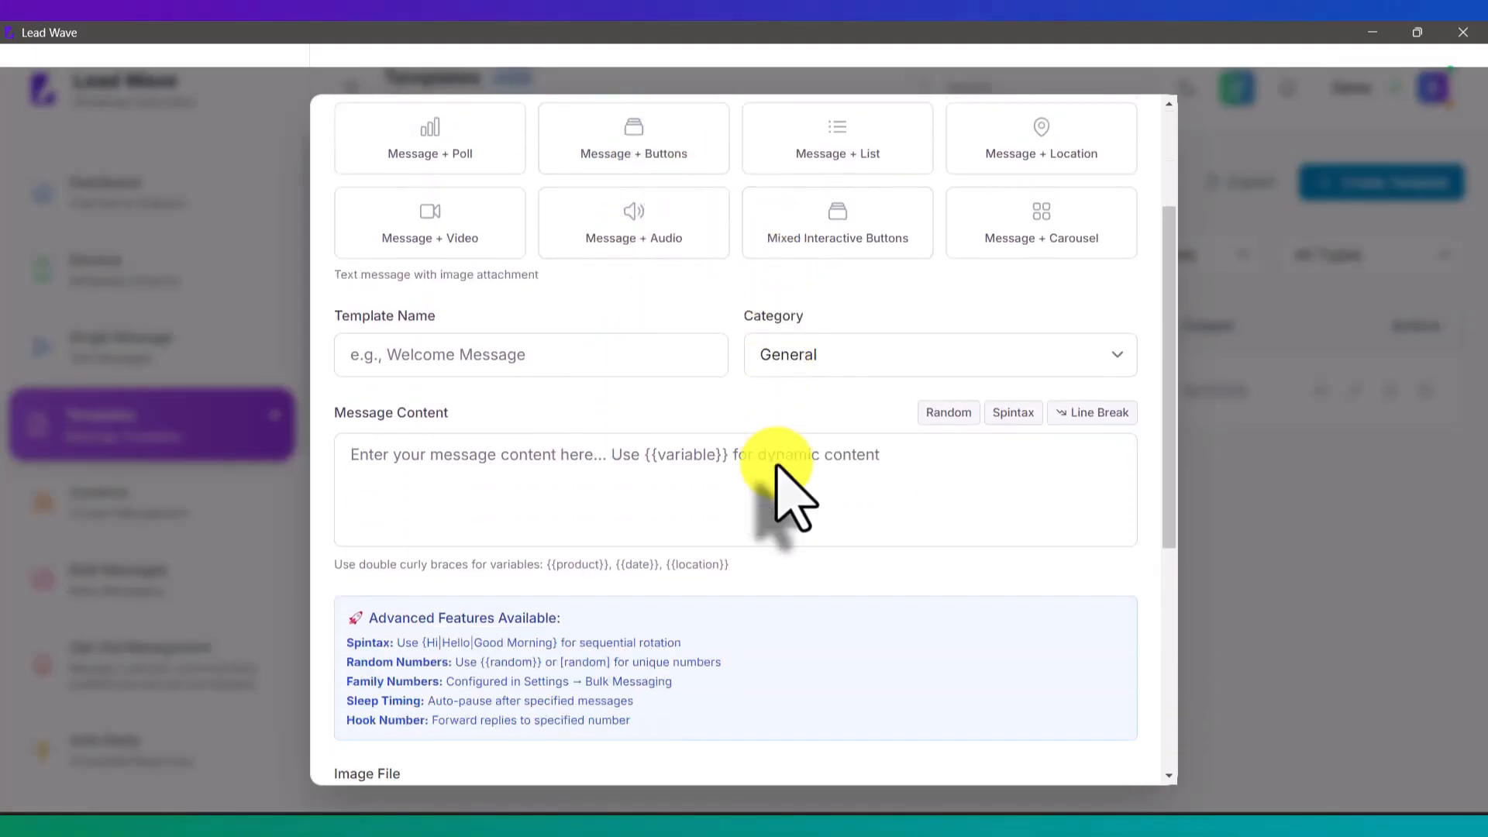
{"action": "scroll", "coordinate": [780, 489], "scroll_direction": "down", "scroll_amount": 3}
{"action": "left_click", "coordinate": [688, 292]}
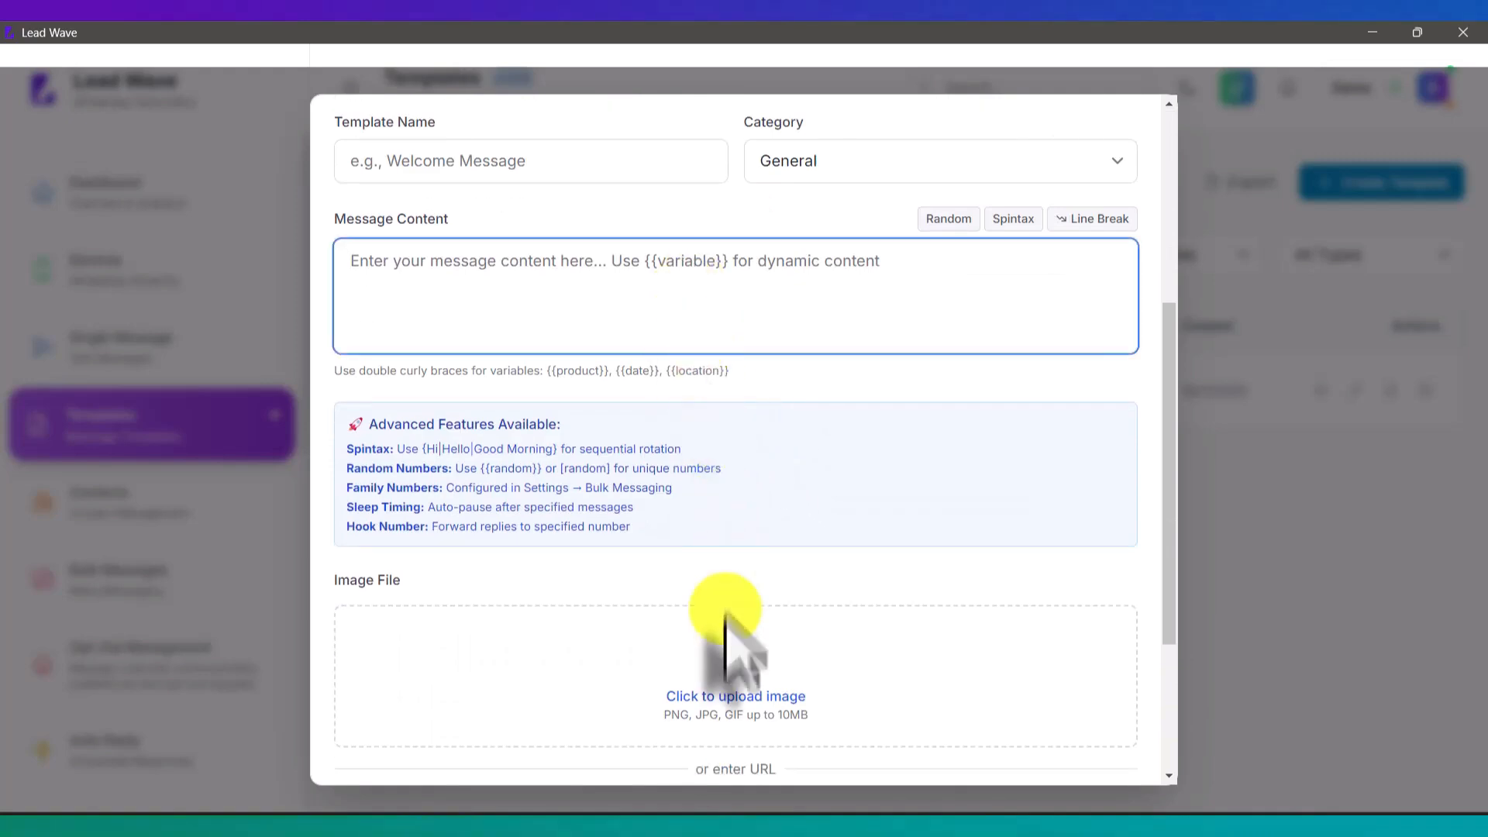
{"action": "scroll", "coordinate": [764, 697], "scroll_direction": "up", "scroll_amount": 6}
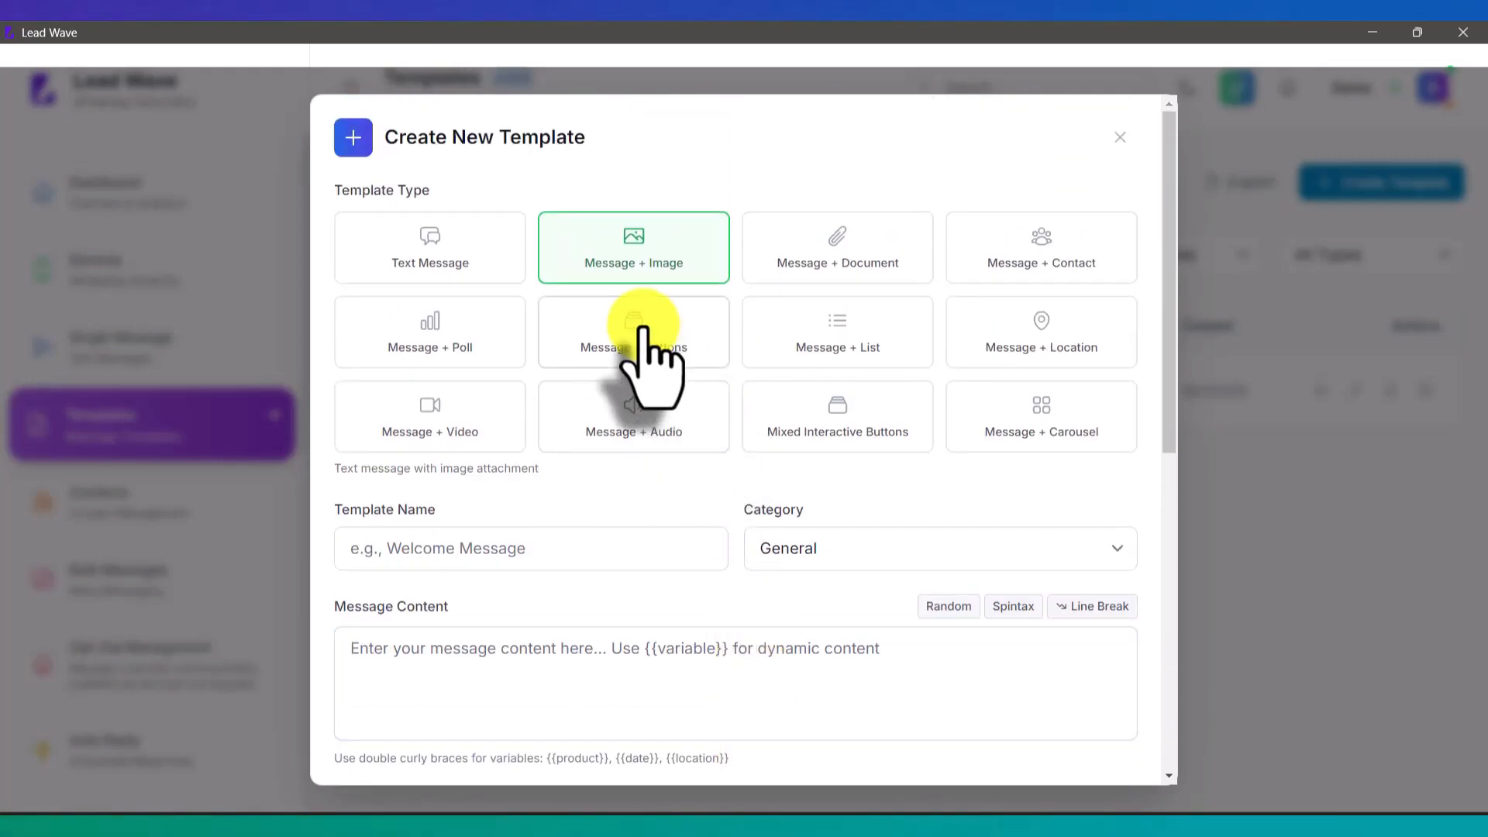
Step: Select Message + Buttons, add three button rows, then delete all three
{"action": "left_click", "coordinate": [644, 326]}
{"action": "scroll", "coordinate": [756, 434], "scroll_direction": "down", "scroll_amount": 1}
{"action": "scroll", "coordinate": [763, 434], "scroll_direction": "down", "scroll_amount": 7}
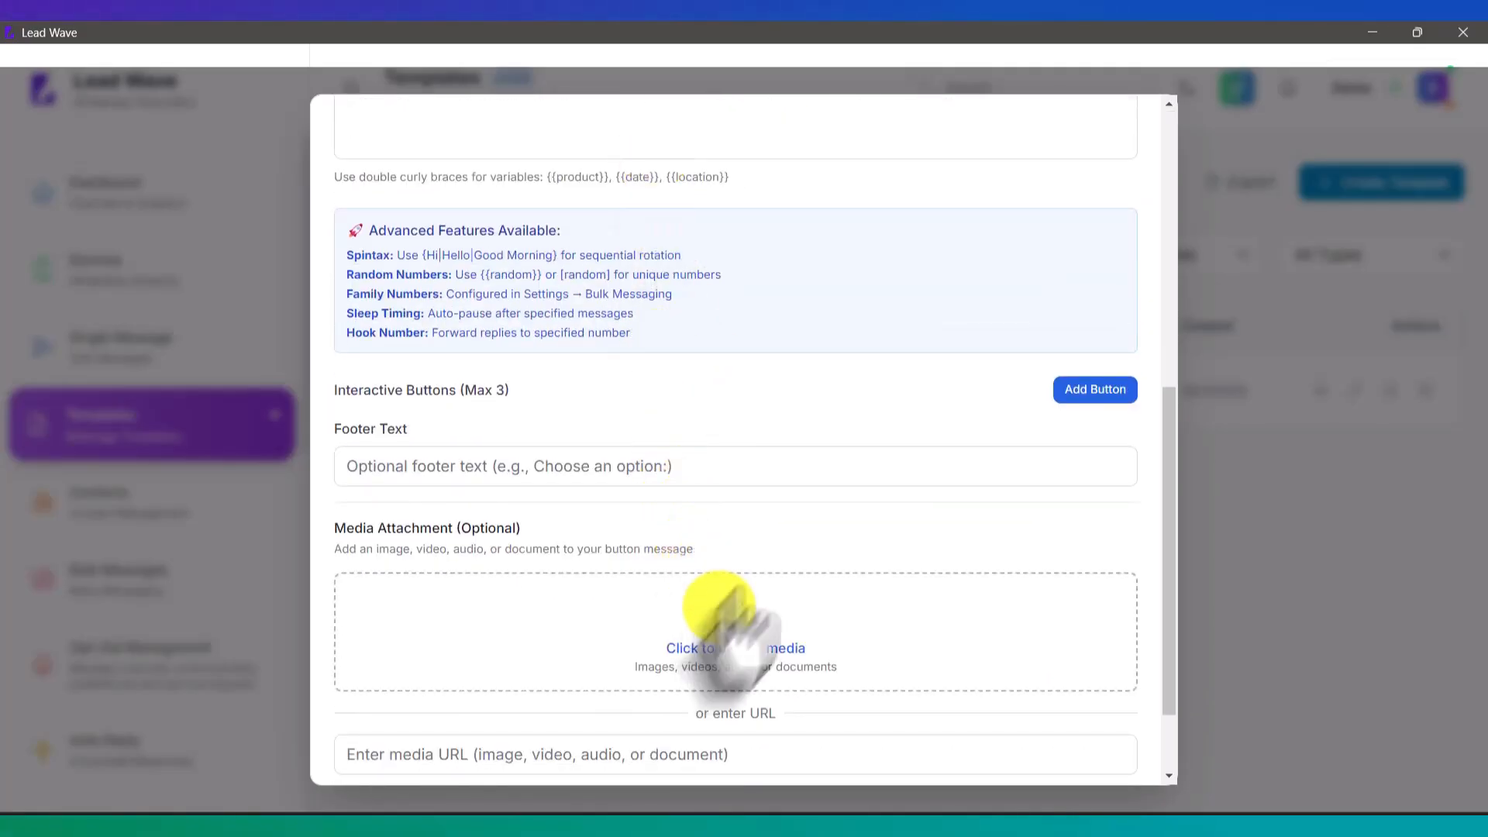
{"action": "left_click", "coordinate": [1086, 386]}
{"action": "left_click", "coordinate": [1072, 390]}
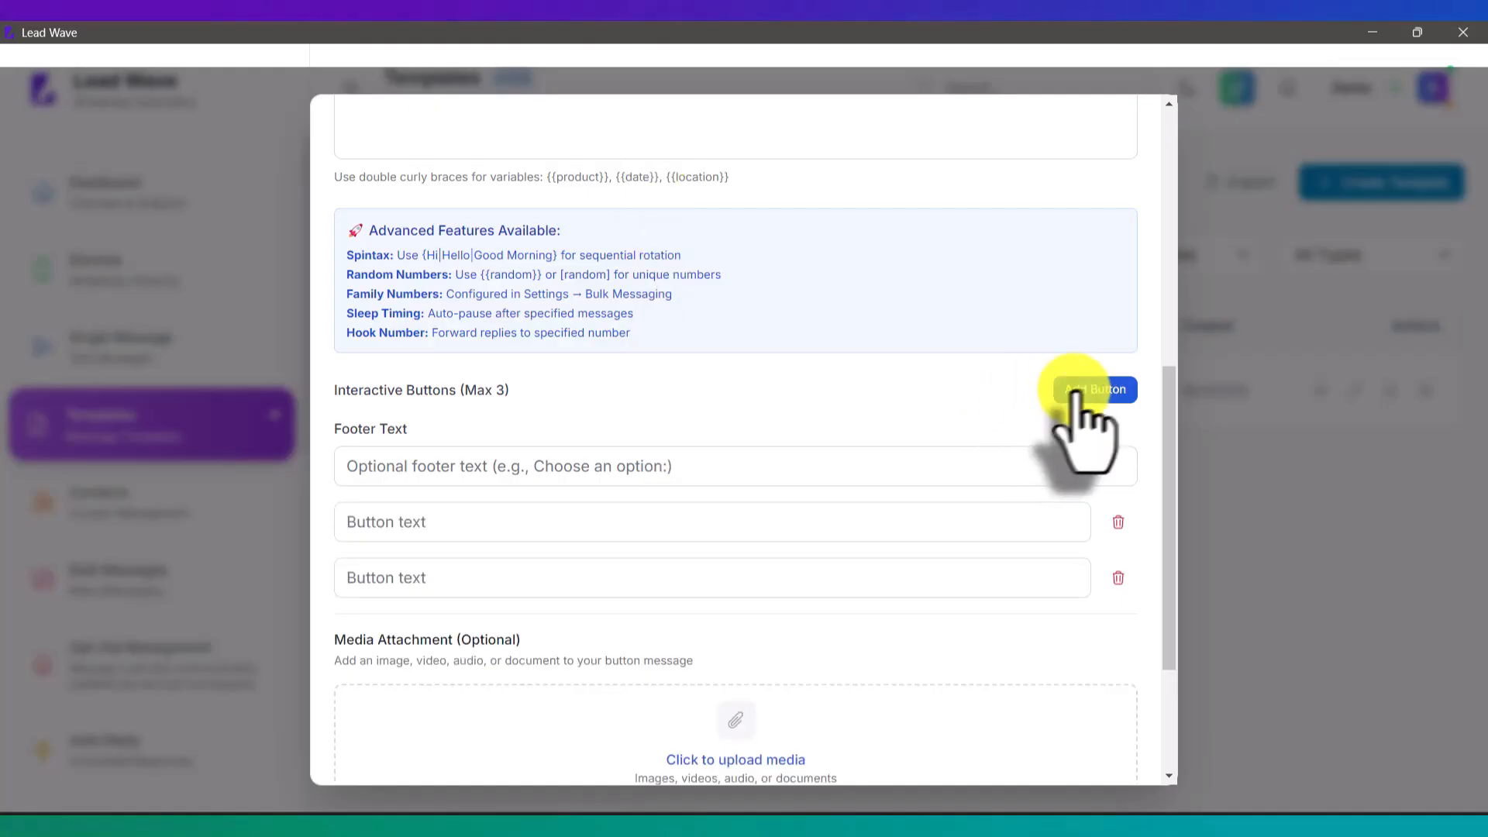
{"action": "left_click", "coordinate": [1080, 391]}
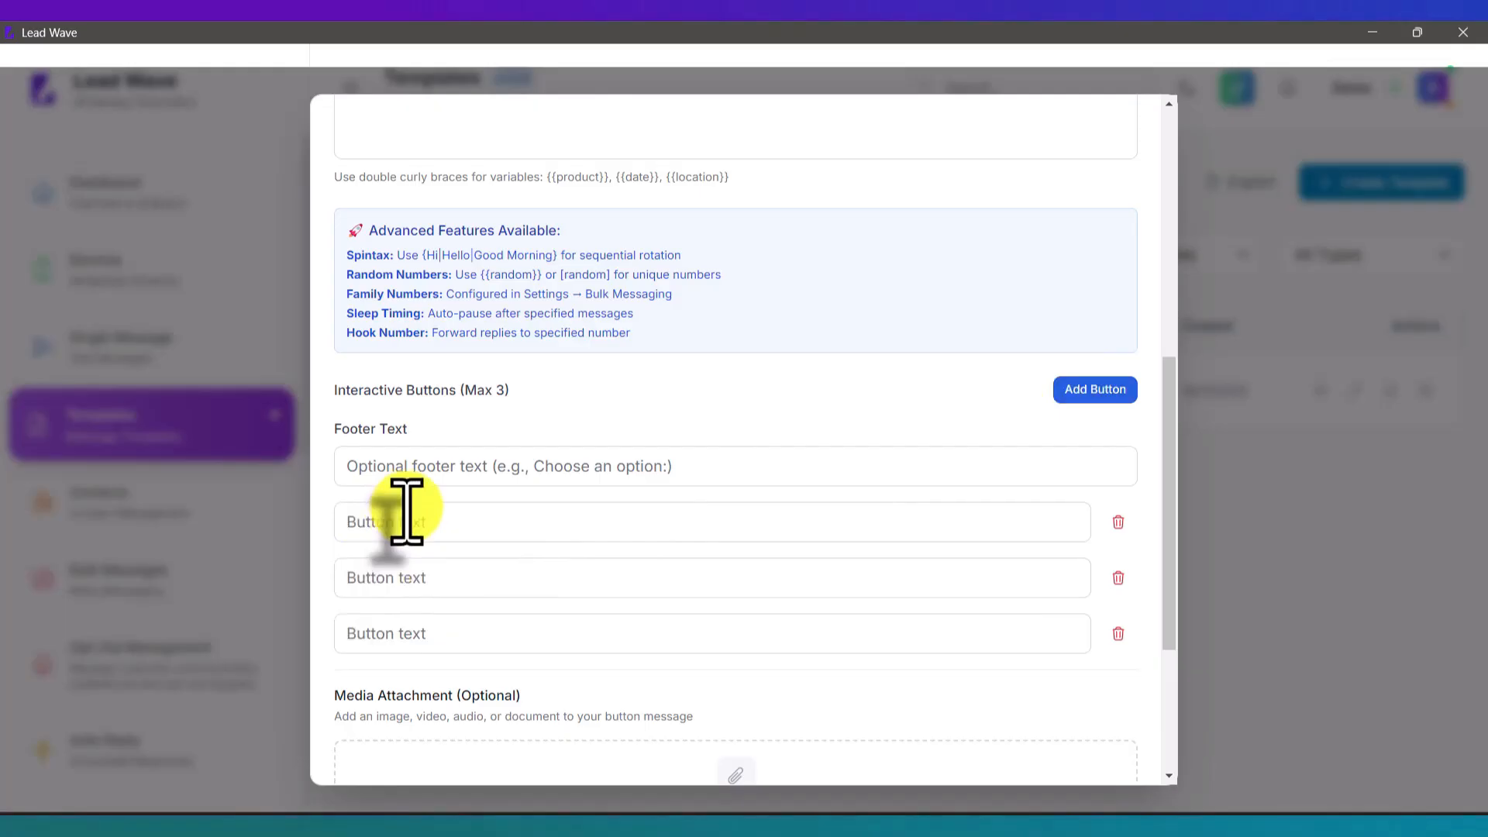
{"action": "left_click", "coordinate": [398, 575]}
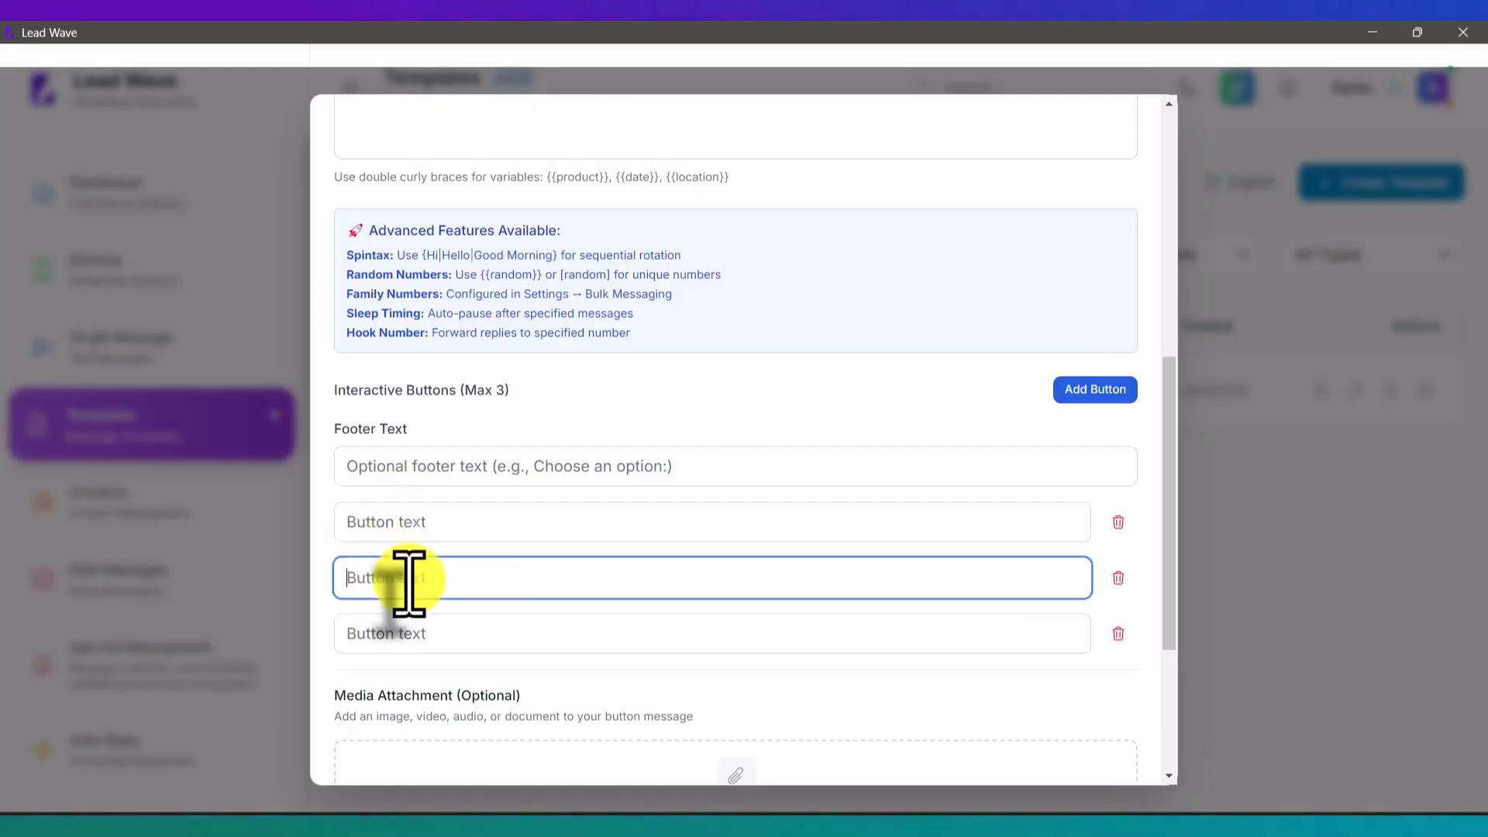
{"action": "left_click", "coordinate": [1119, 521]}
{"action": "left_click", "coordinate": [1119, 521]}
{"action": "left_click", "coordinate": [1119, 521]}
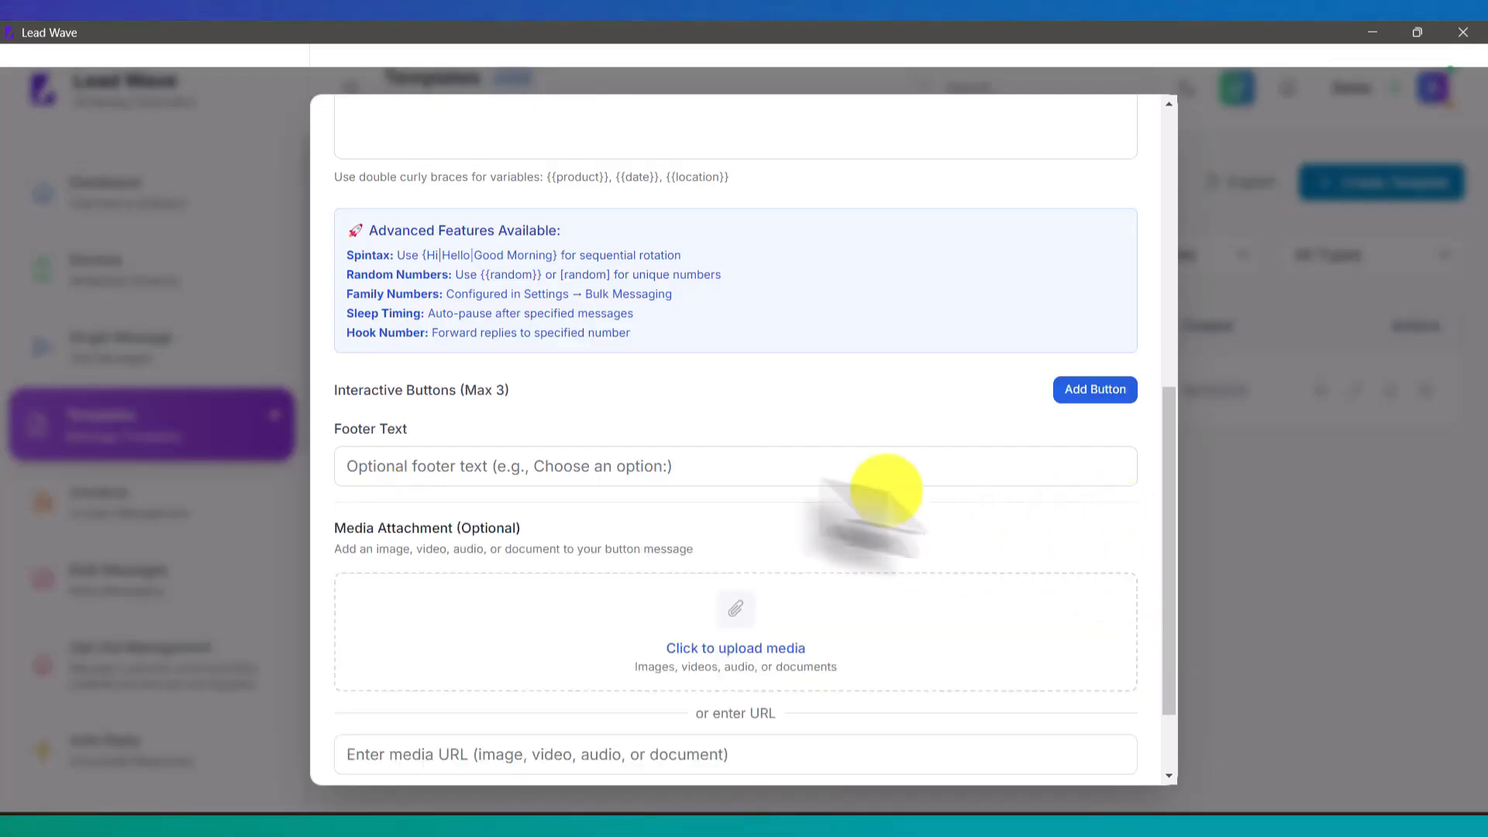
{"action": "scroll", "coordinate": [770, 465], "scroll_direction": "up", "scroll_amount": 8}
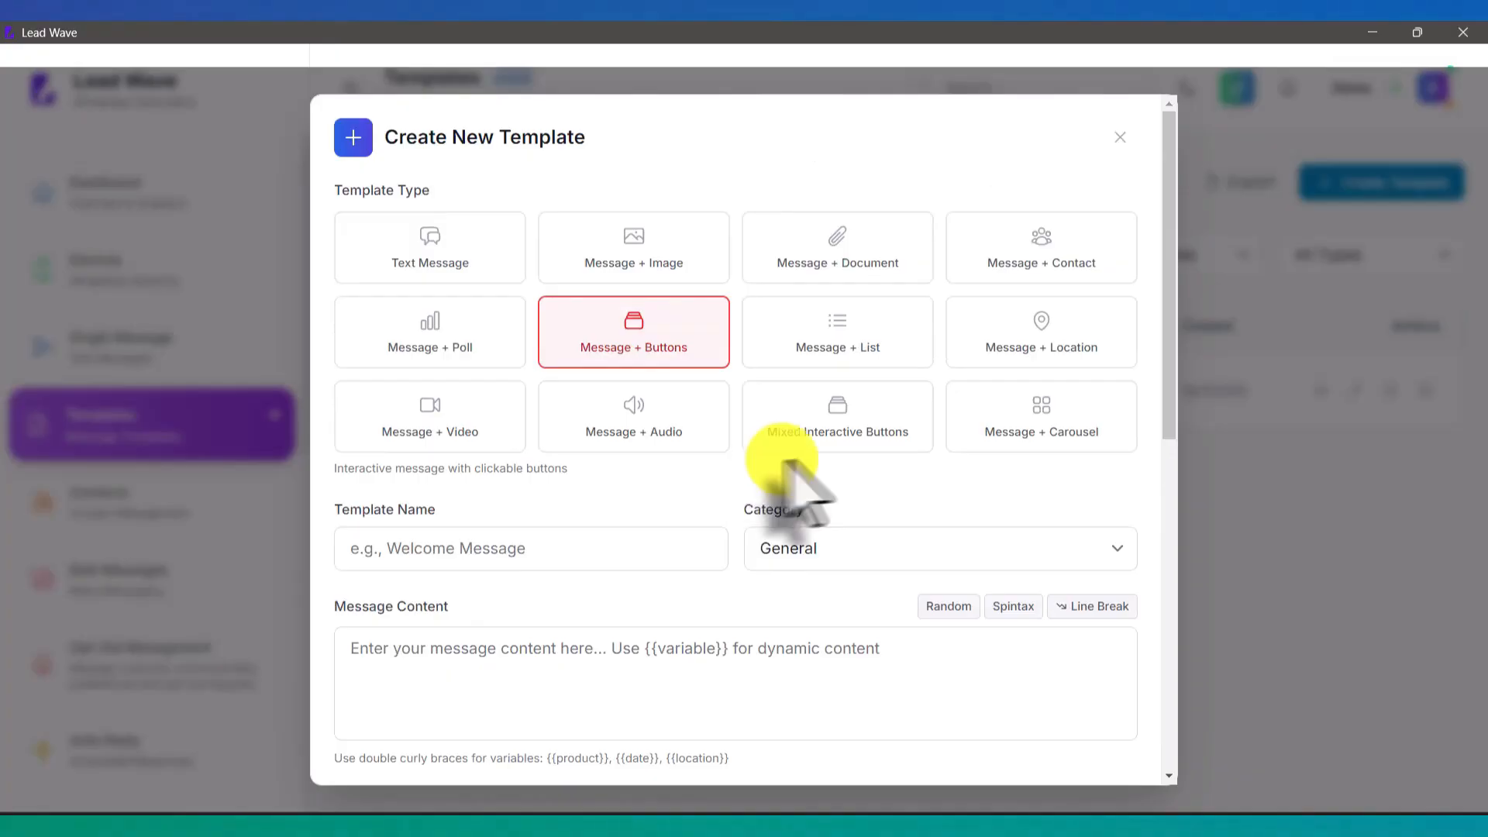
Step: Choose the Mixed Interactive Buttons template type
{"action": "left_click", "coordinate": [853, 341]}
{"action": "scroll", "coordinate": [847, 458], "scroll_direction": "down", "scroll_amount": 3}
{"action": "scroll", "coordinate": [845, 457], "scroll_direction": "down", "scroll_amount": 8}
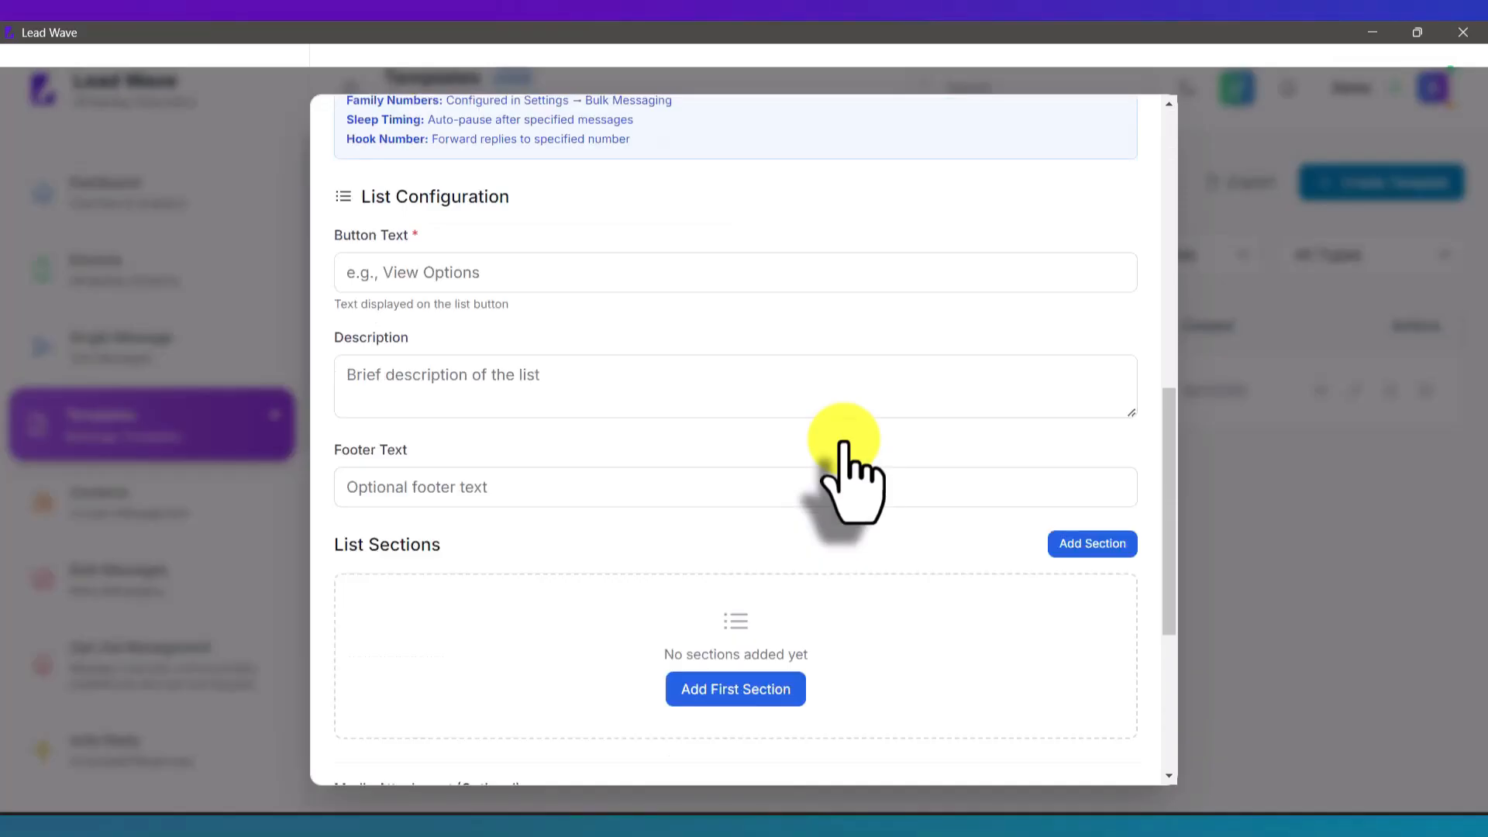
{"action": "scroll", "coordinate": [844, 446], "scroll_direction": "down", "scroll_amount": 3}
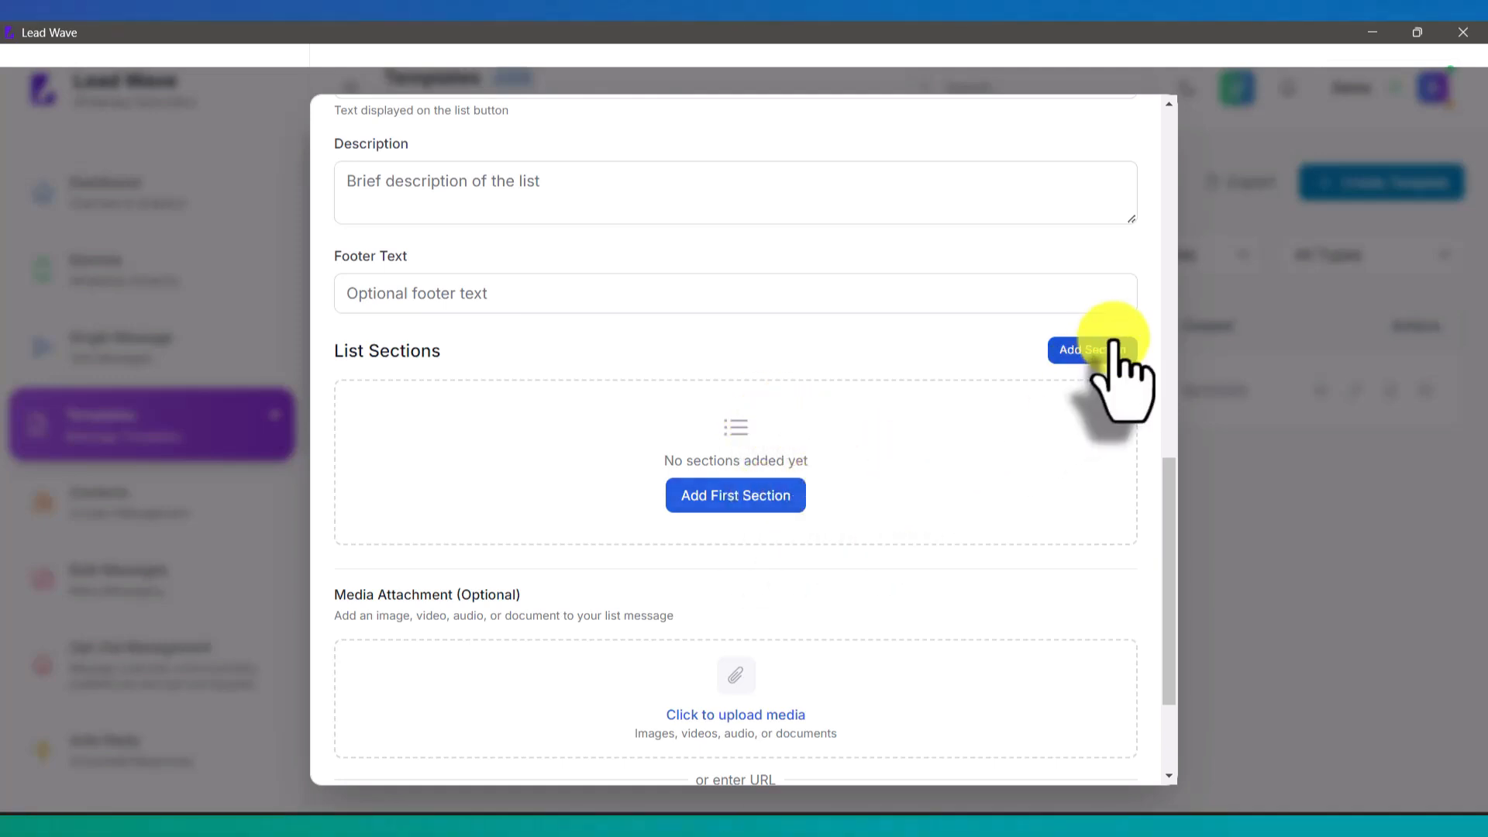
Step: Add a section and two more rows to the template, then return to the top
{"action": "left_click", "coordinate": [1114, 345]}
{"action": "scroll", "coordinate": [735, 449], "scroll_direction": "down", "scroll_amount": 3}
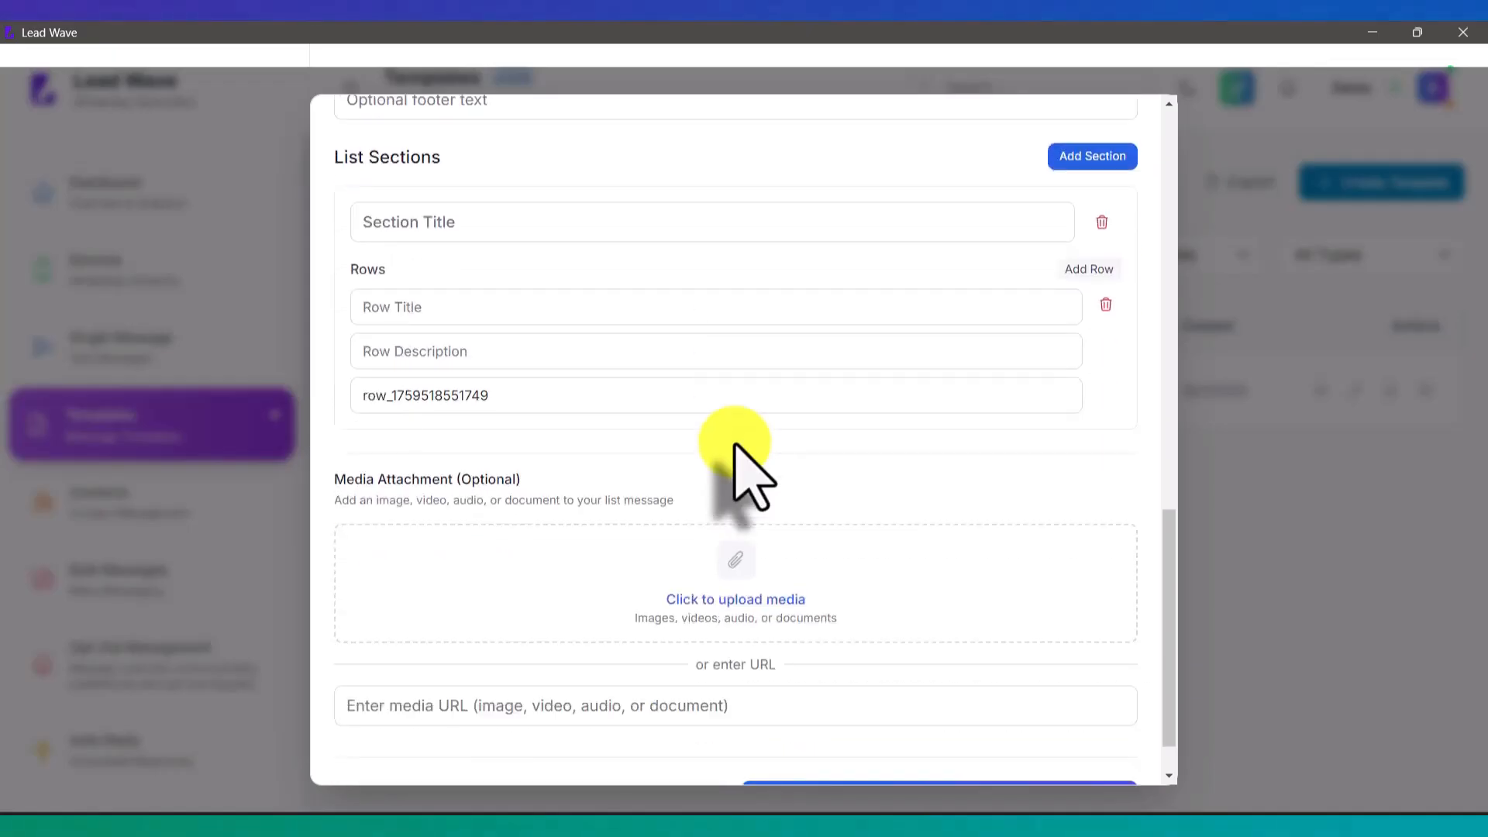
{"action": "scroll", "coordinate": [587, 442], "scroll_direction": "down", "scroll_amount": 1}
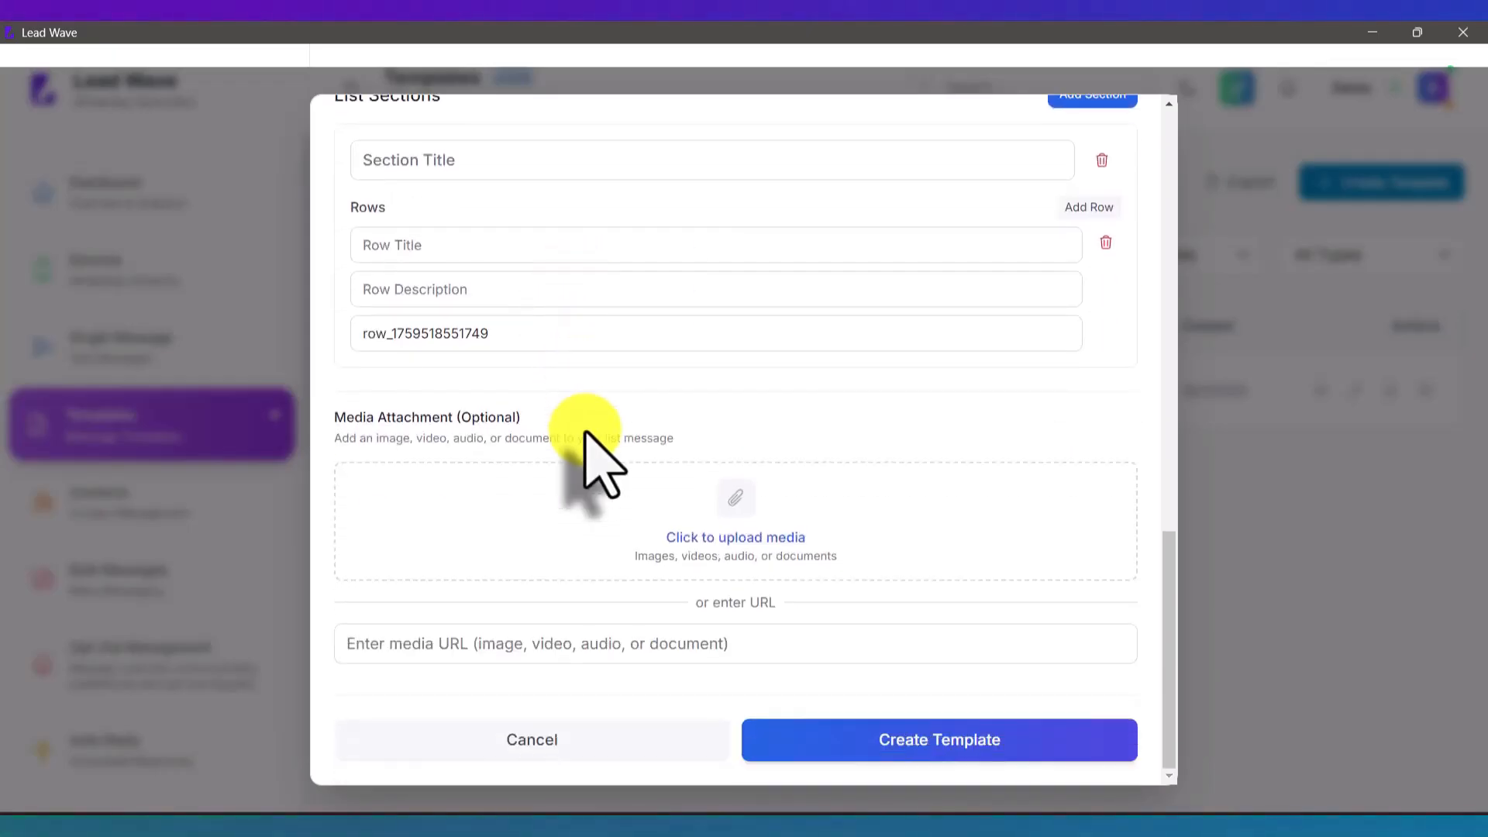
{"action": "scroll", "coordinate": [593, 435], "scroll_direction": "up", "scroll_amount": 3}
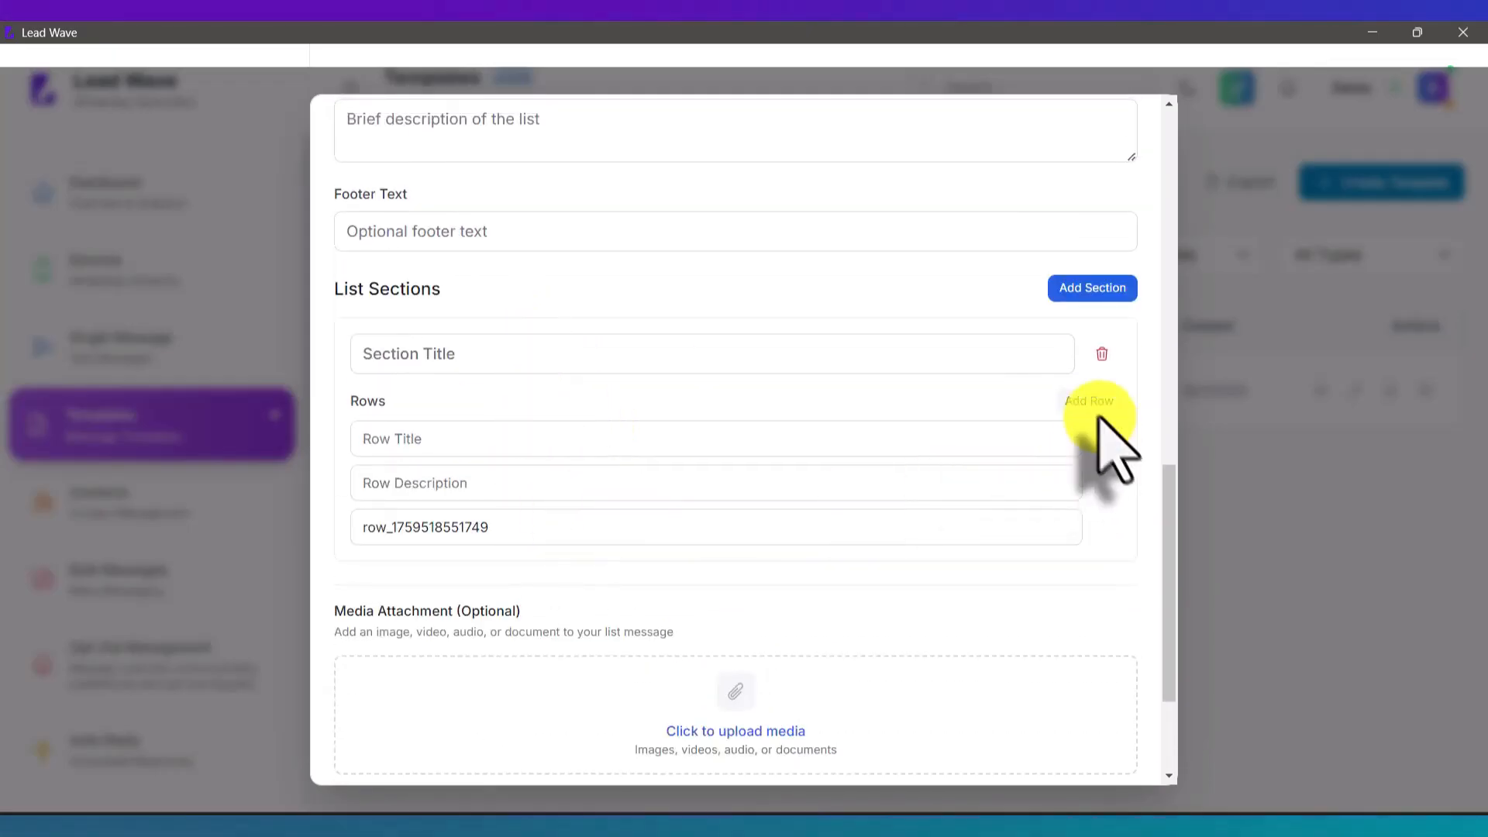
{"action": "left_click", "coordinate": [1091, 400]}
{"action": "left_click", "coordinate": [1091, 401]}
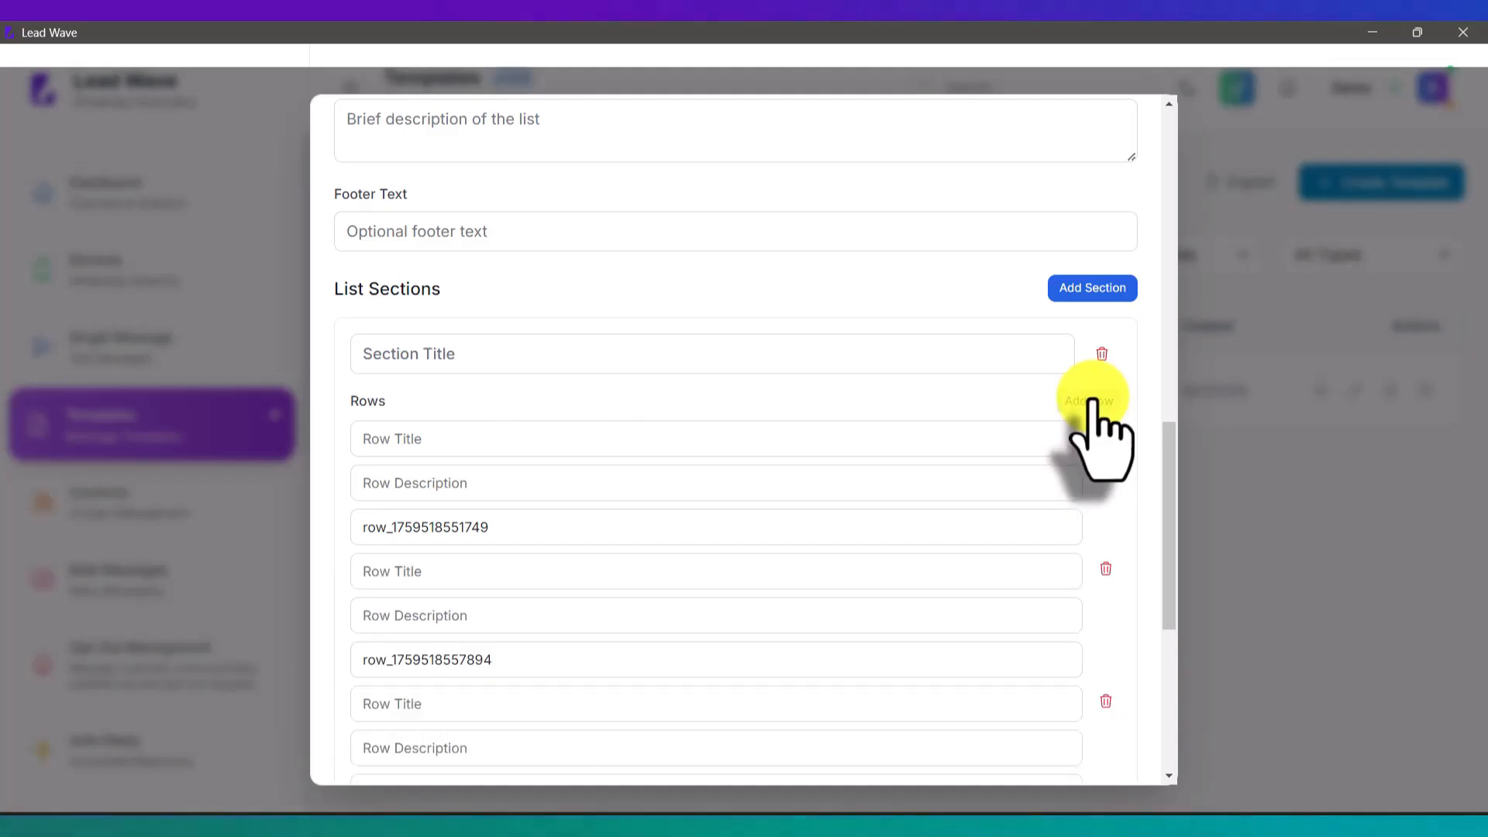
{"action": "scroll", "coordinate": [920, 558], "scroll_direction": "up", "scroll_amount": 10}
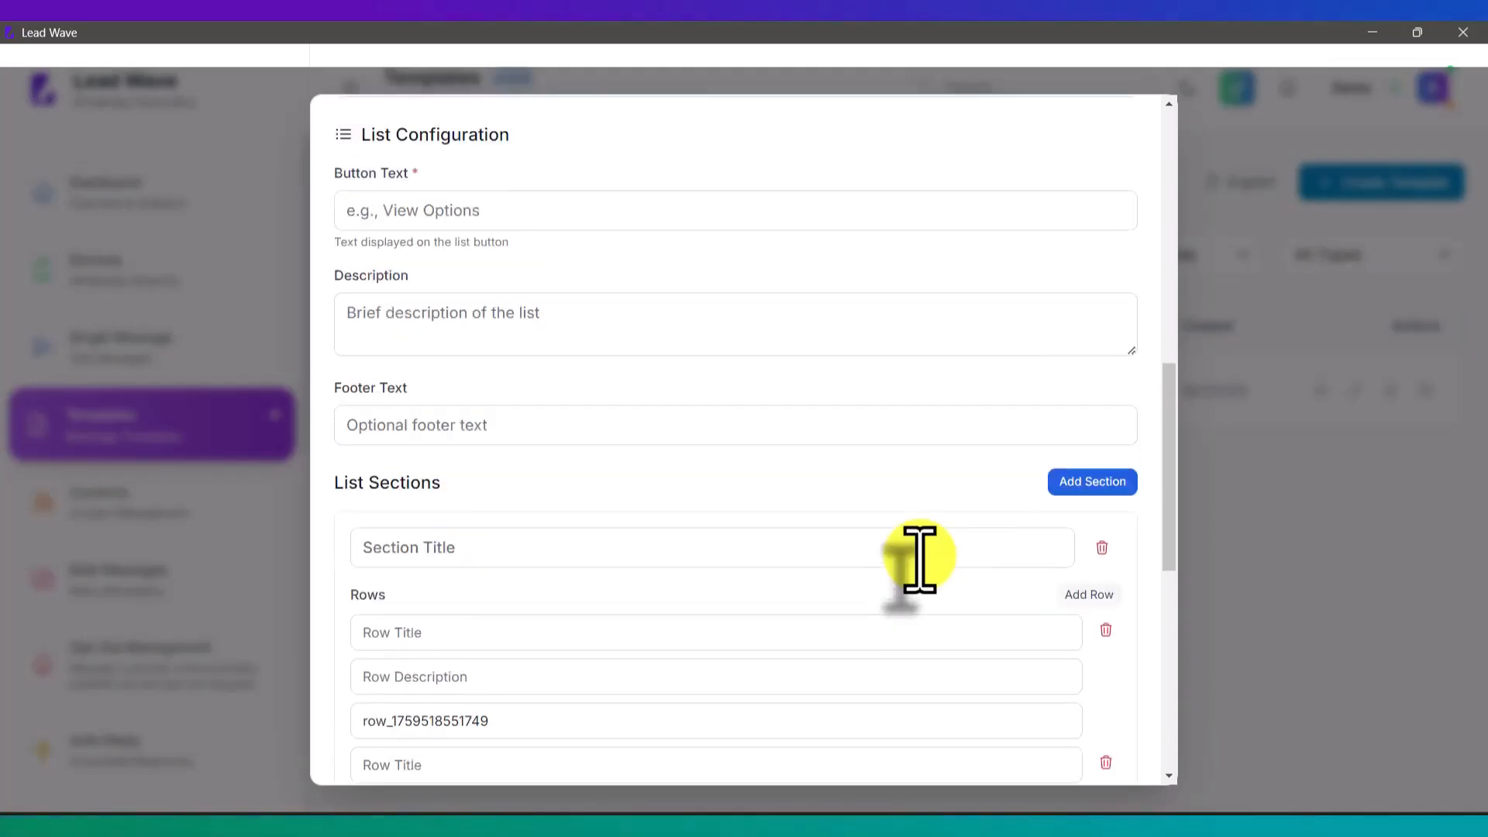
{"action": "scroll", "coordinate": [899, 489], "scroll_direction": "up", "scroll_amount": 4}
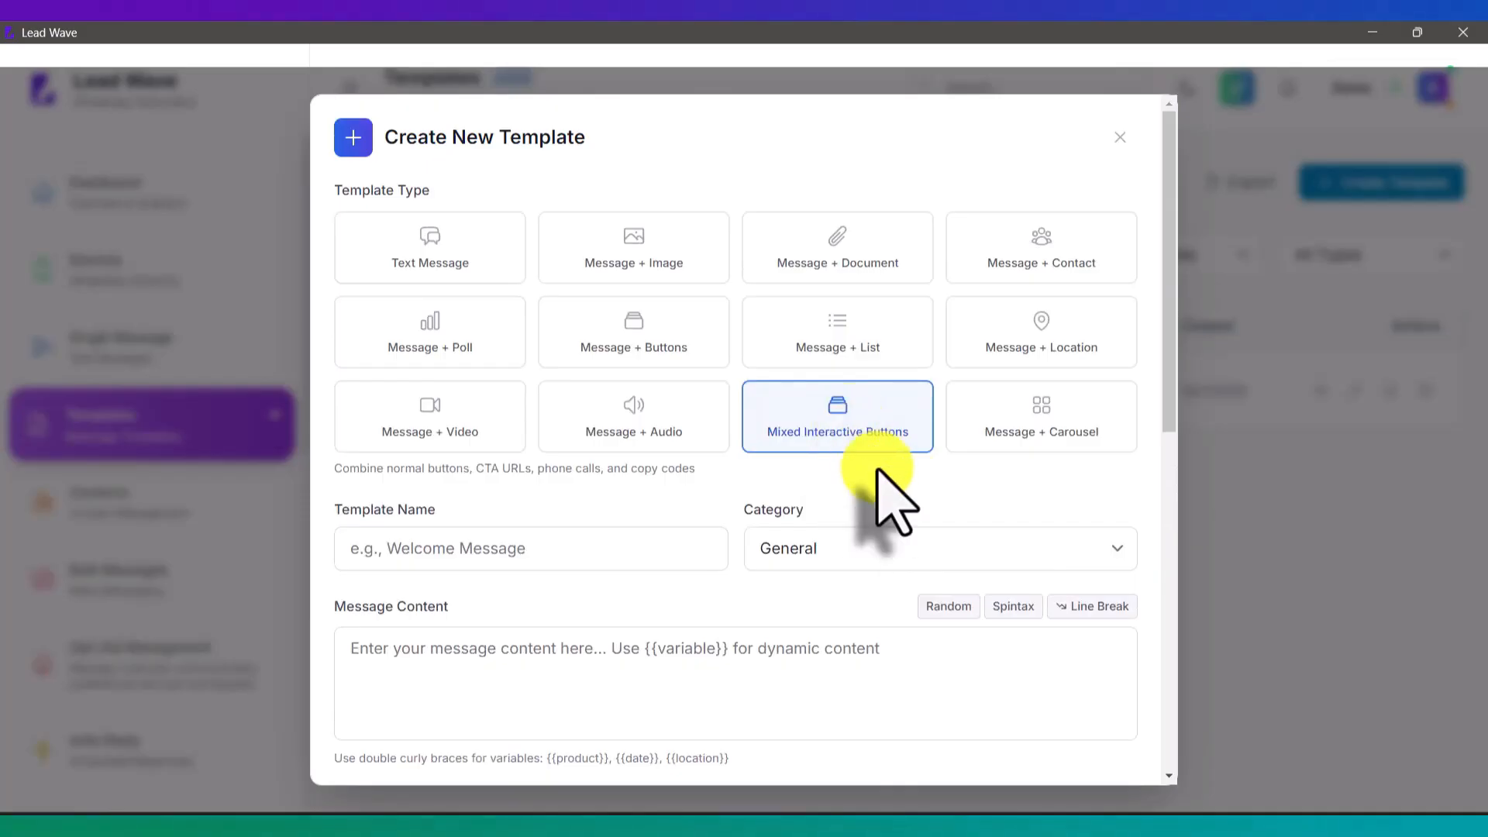
{"action": "scroll", "coordinate": [880, 476], "scroll_direction": "down", "scroll_amount": 8}
{"action": "scroll", "coordinate": [890, 504], "scroll_direction": "down", "scroll_amount": 1}
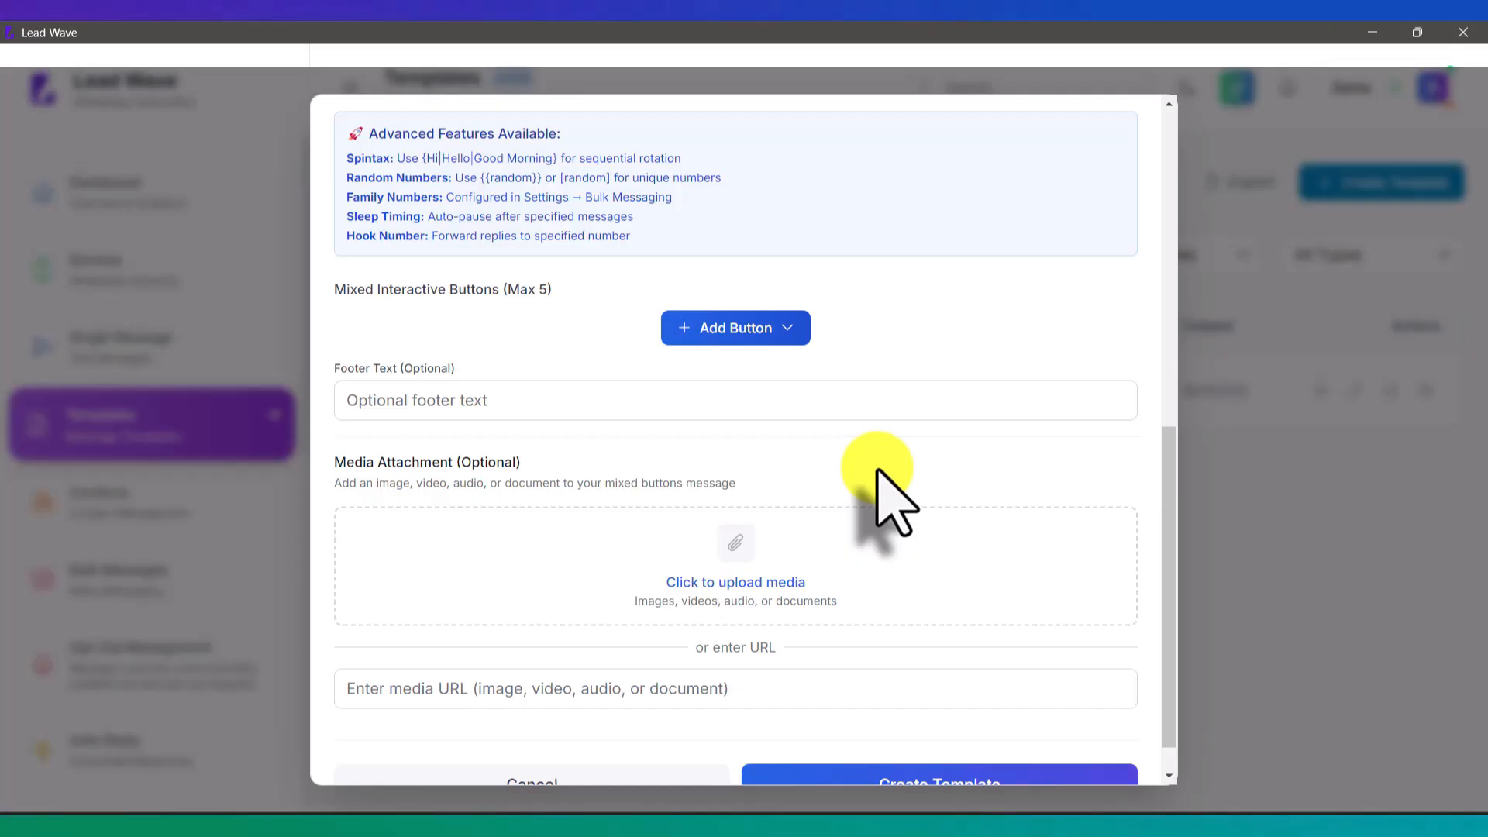
{"action": "left_click", "coordinate": [763, 332]}
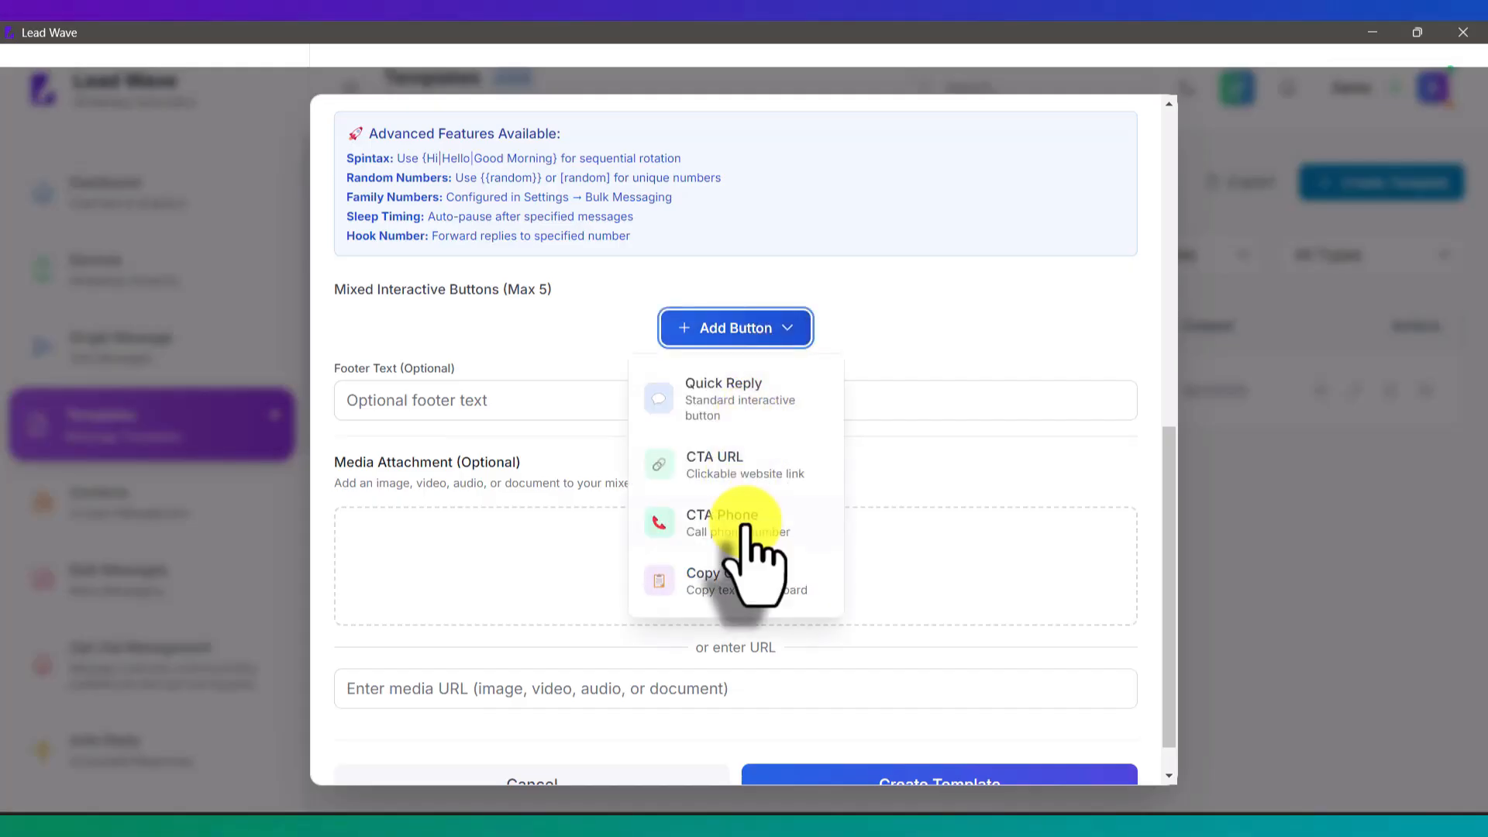
{"action": "left_click", "coordinate": [908, 383]}
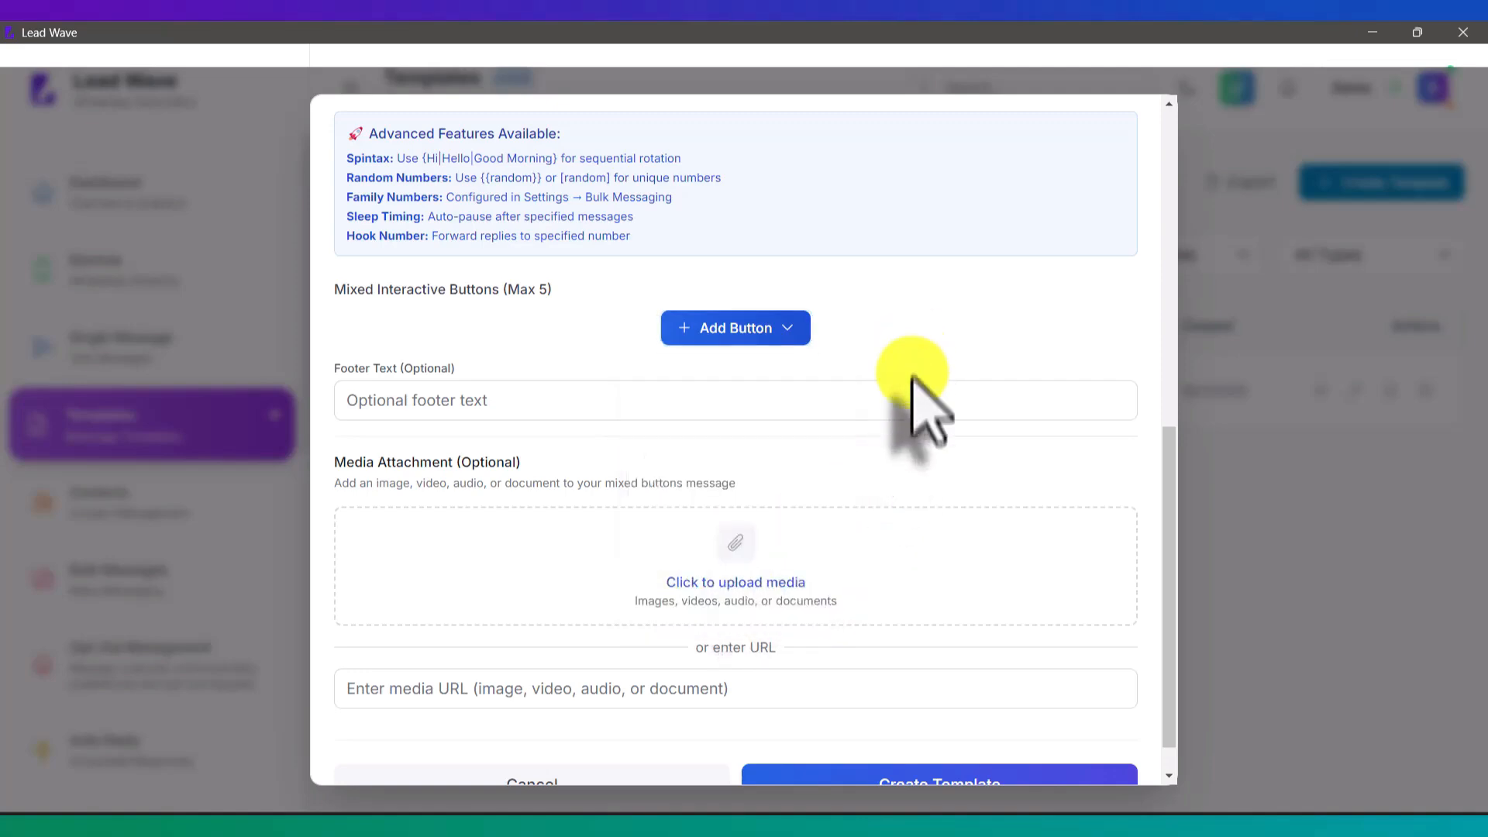
{"action": "scroll", "coordinate": [913, 391], "scroll_direction": "up", "scroll_amount": 6}
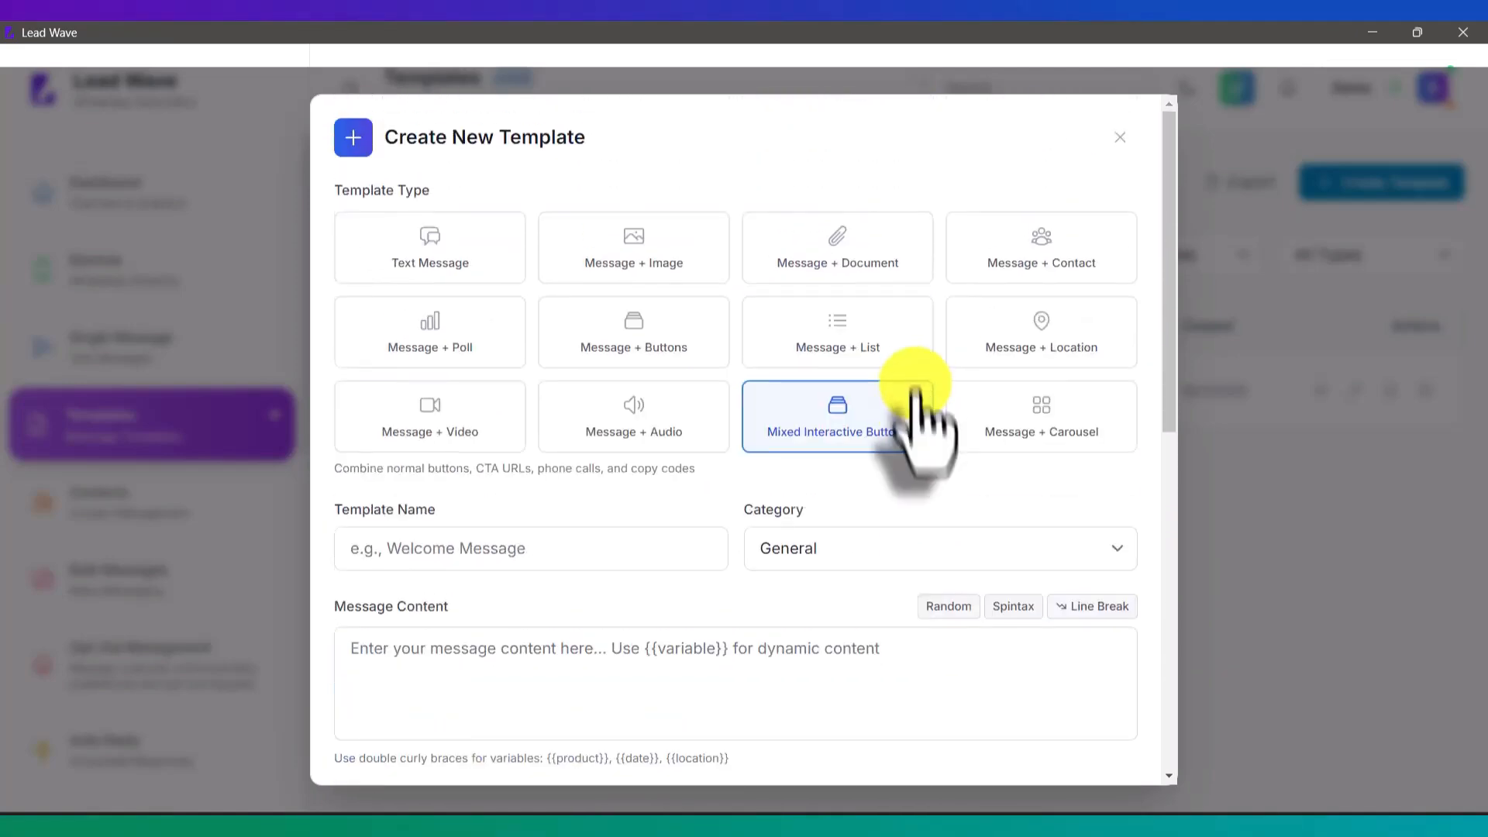
Step: Choose Message + Carousel and add an empty Card 1 to the carousel
{"action": "left_click", "coordinate": [1073, 416]}
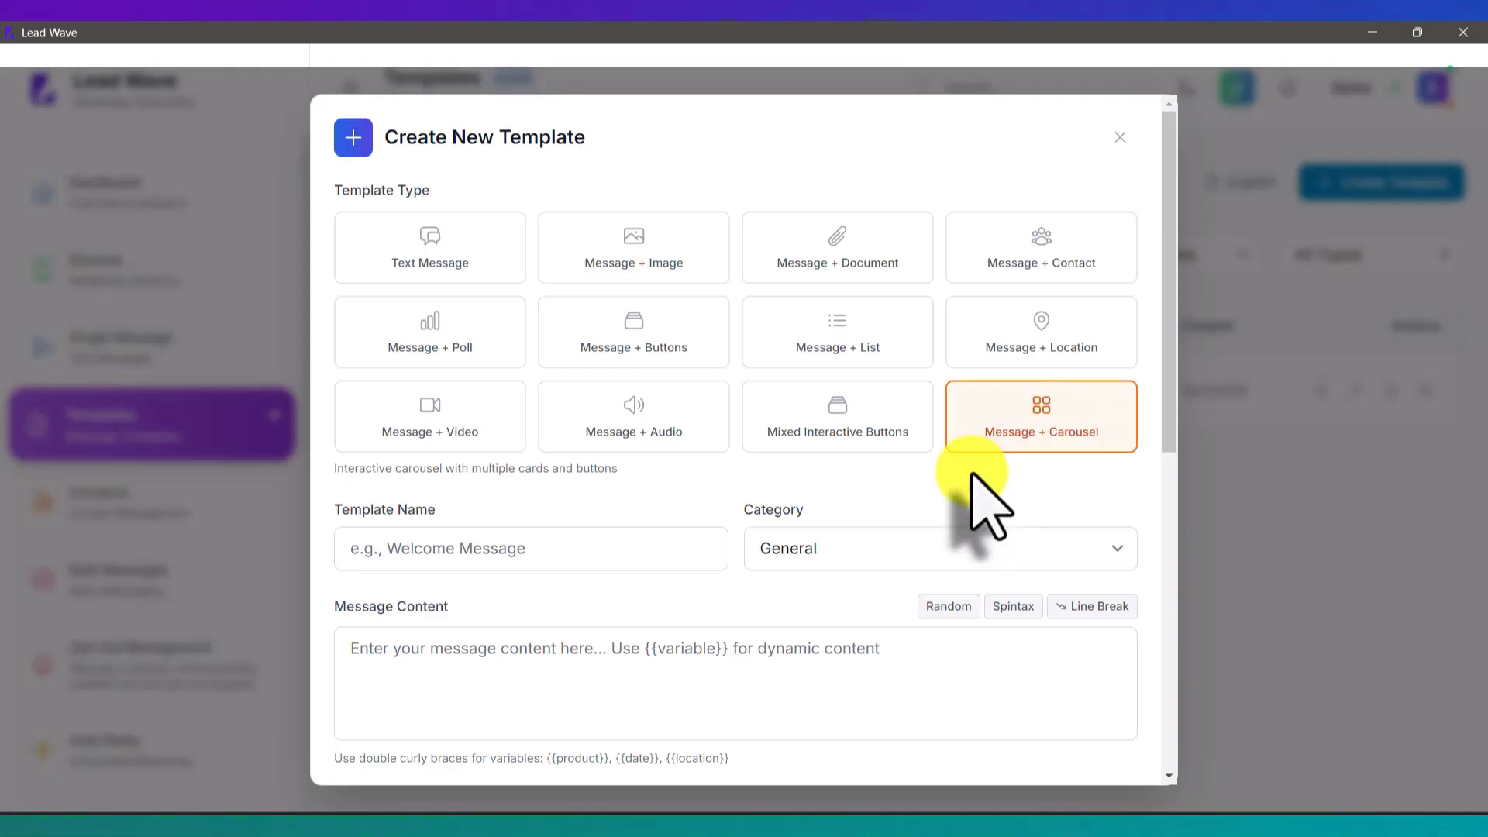
{"action": "scroll", "coordinate": [979, 504], "scroll_direction": "down", "scroll_amount": 2}
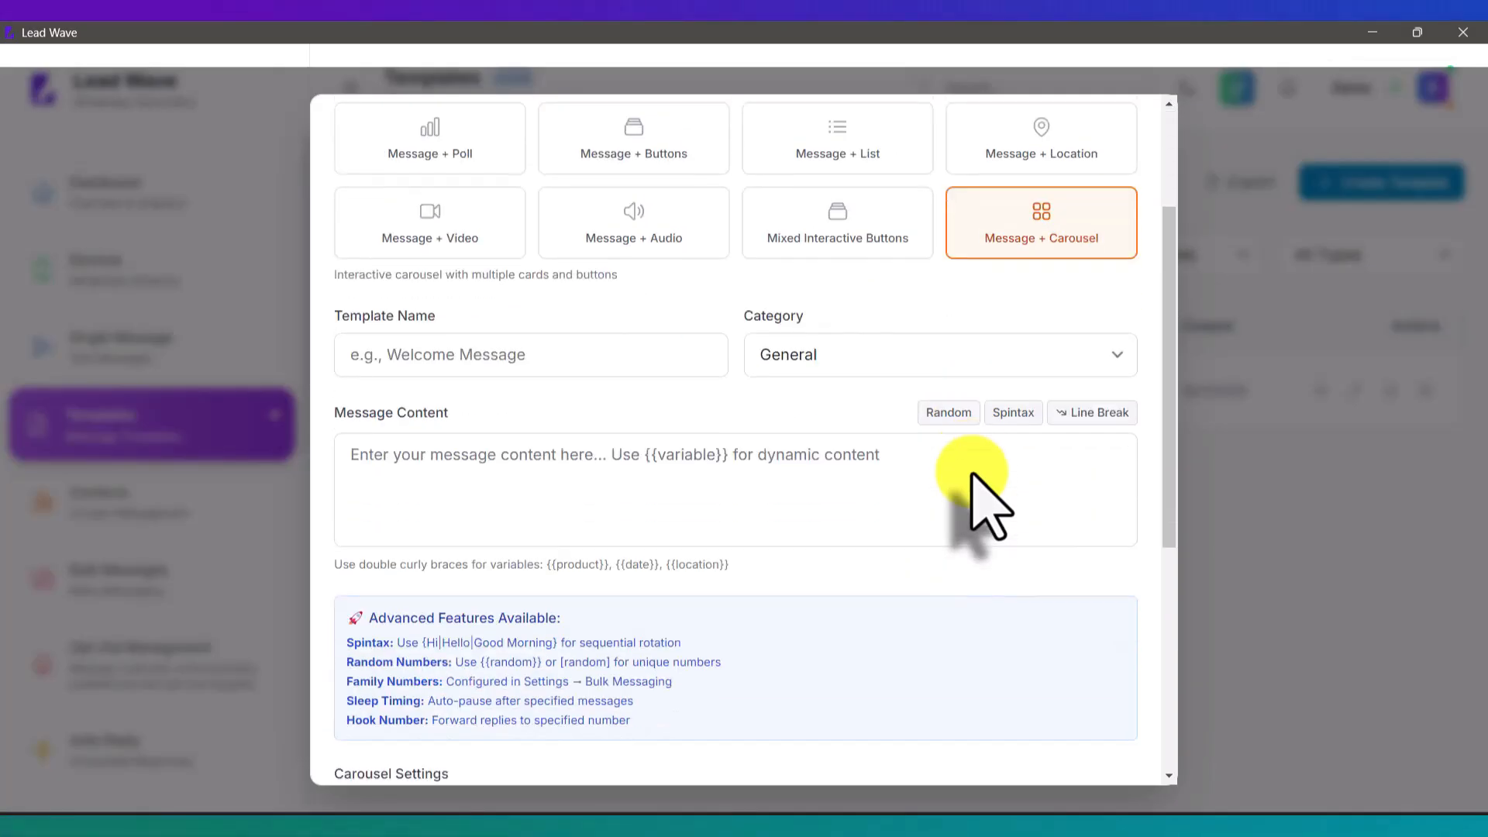
{"action": "scroll", "coordinate": [978, 504], "scroll_direction": "down", "scroll_amount": 5}
{"action": "scroll", "coordinate": [978, 504], "scroll_direction": "down", "scroll_amount": 1}
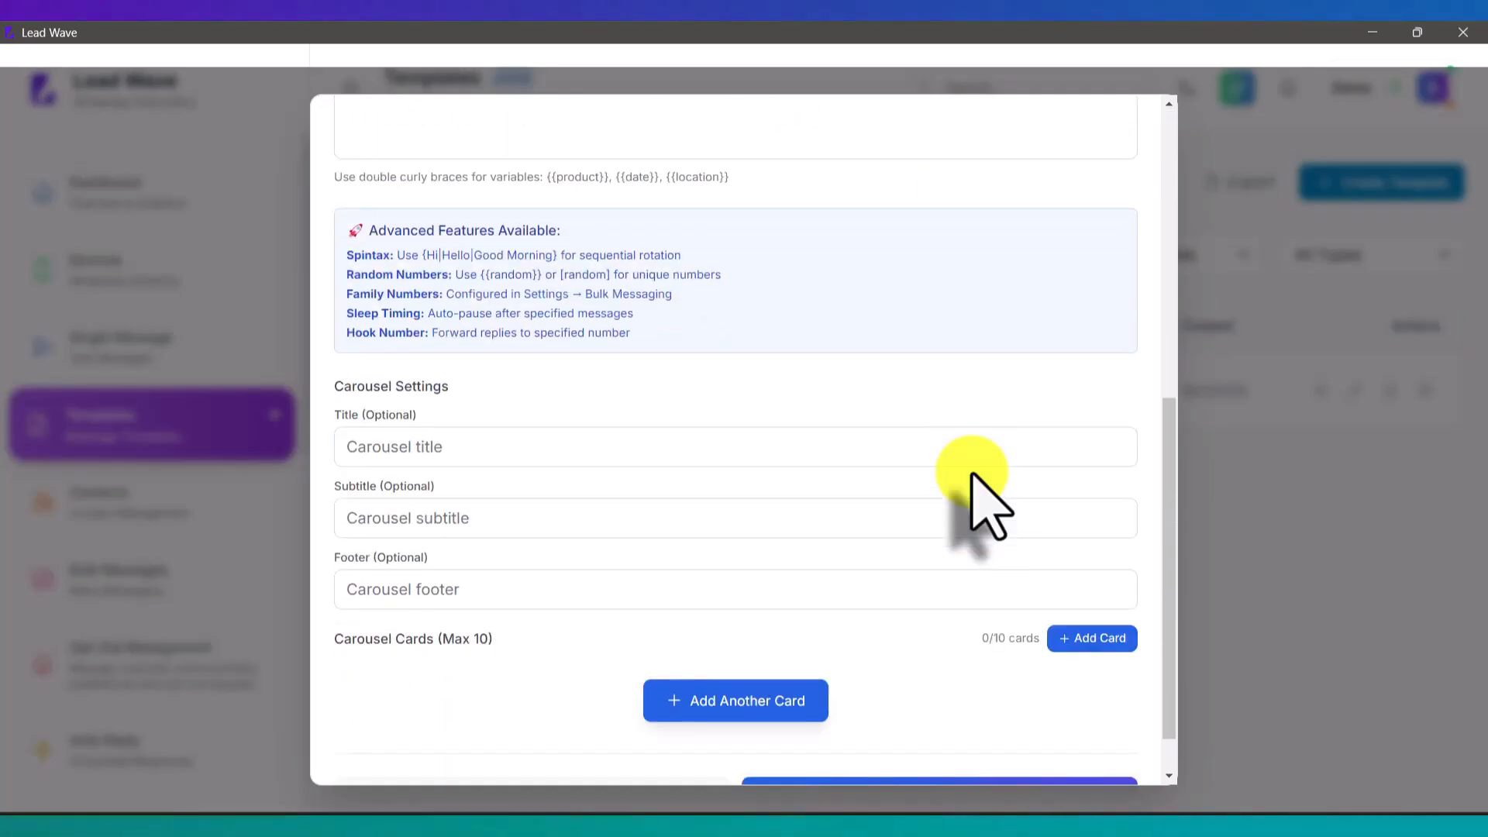
{"action": "scroll", "coordinate": [979, 503], "scroll_direction": "down", "scroll_amount": 2}
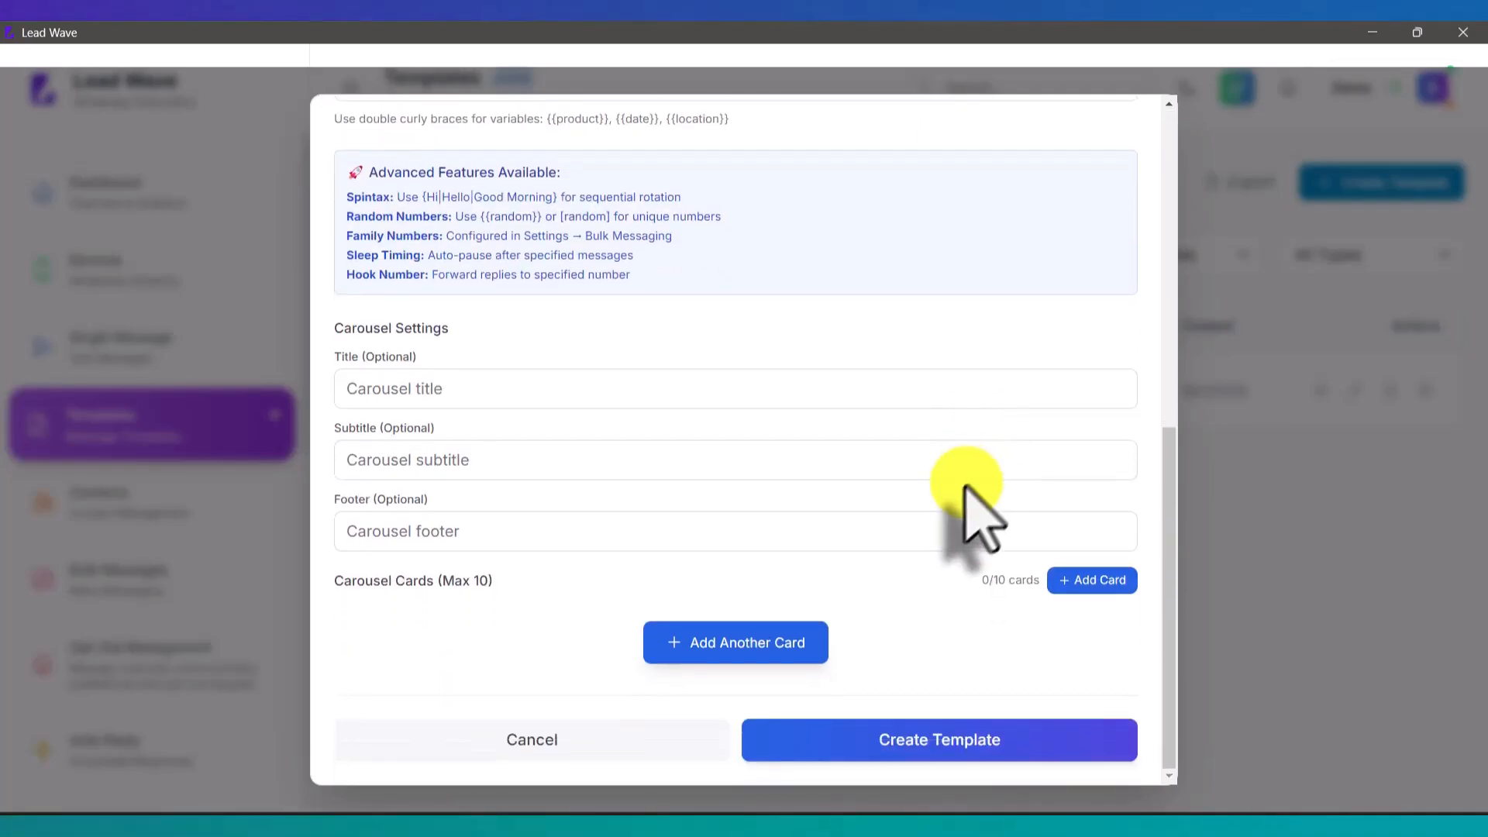
{"action": "left_click", "coordinate": [725, 647]}
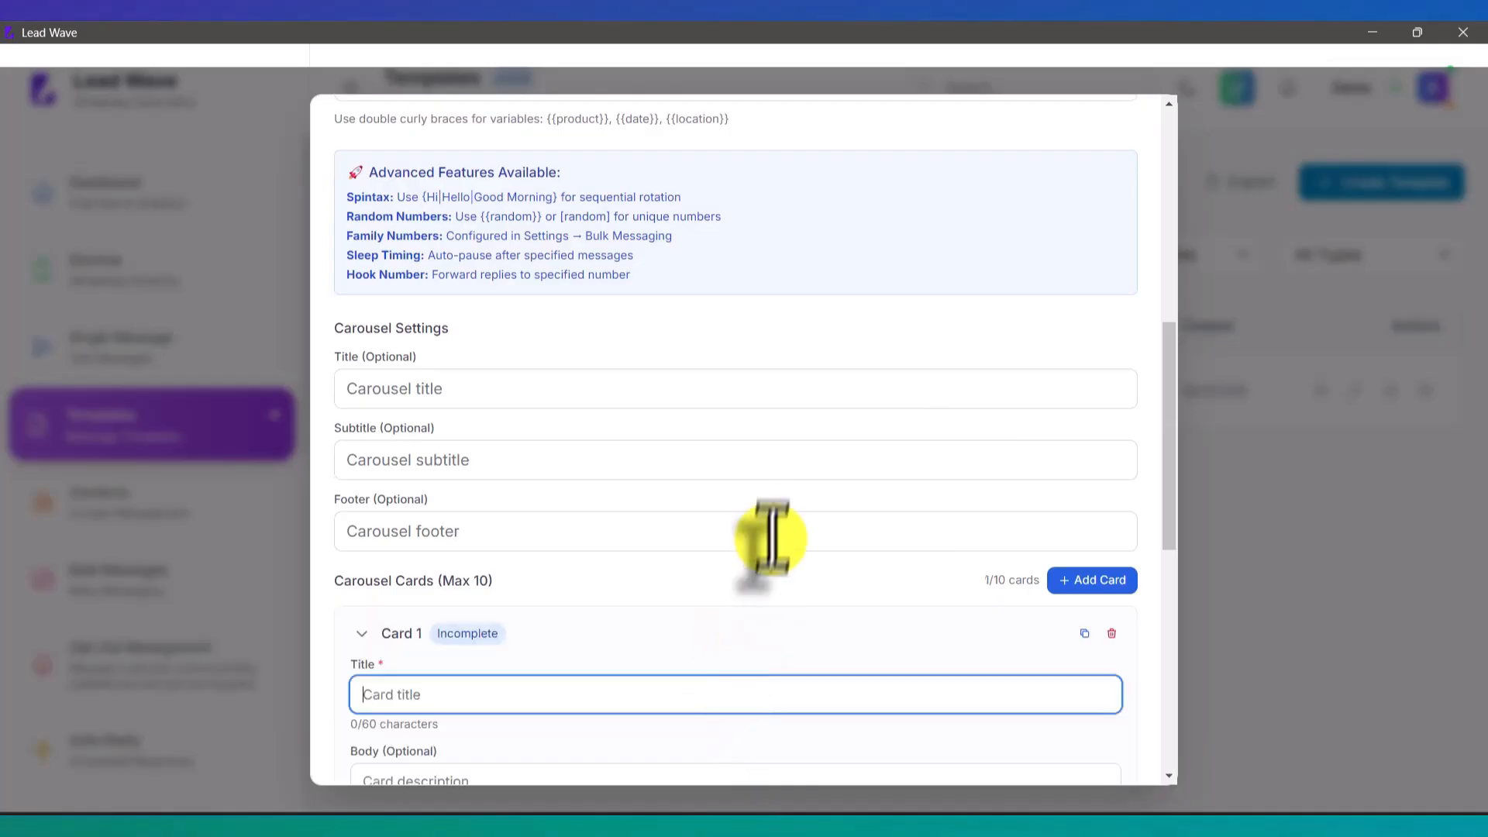
{"action": "scroll", "coordinate": [775, 521], "scroll_direction": "down", "scroll_amount": 6}
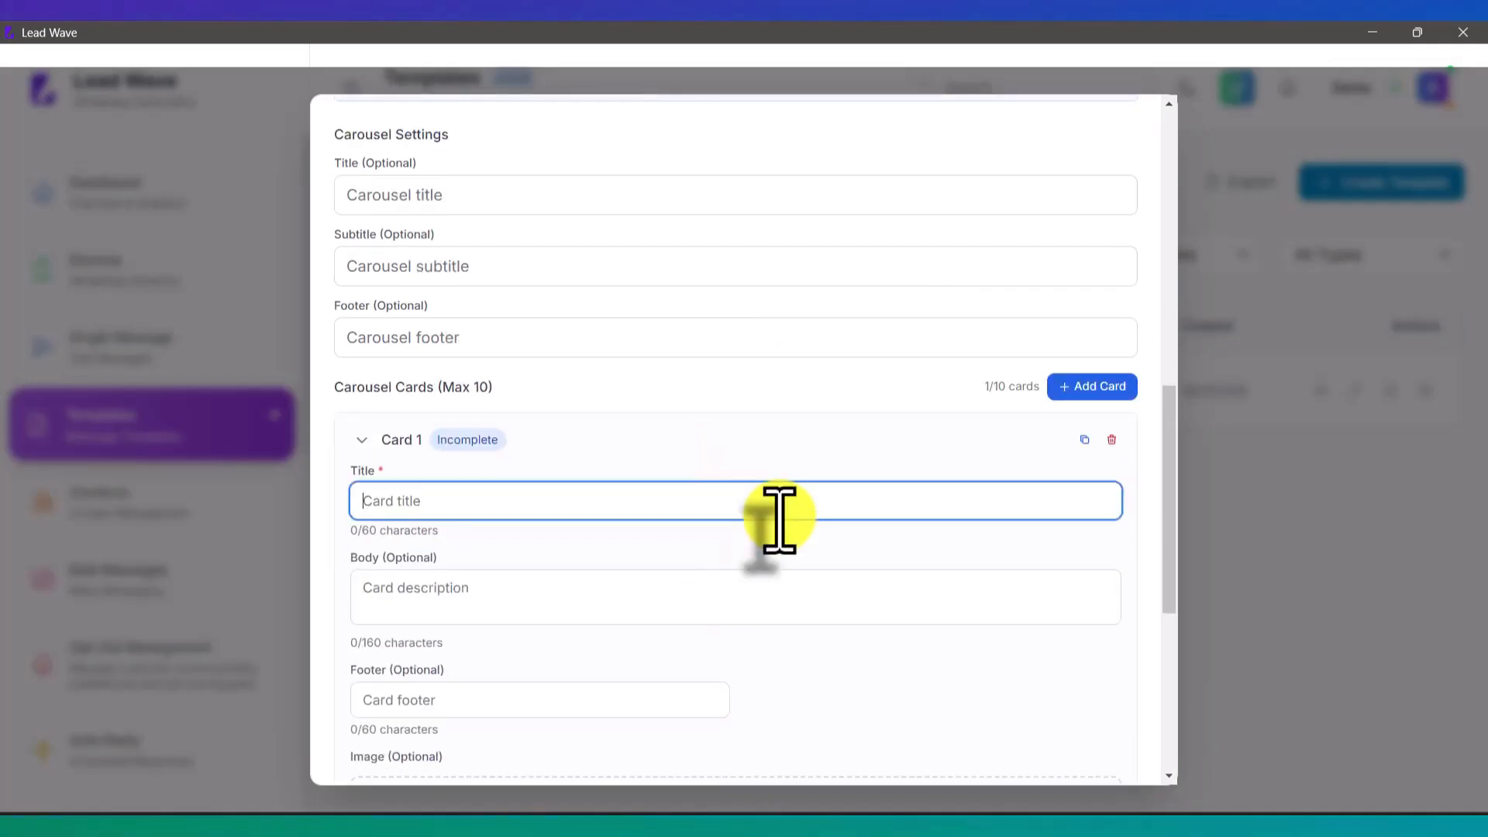
{"action": "scroll", "coordinate": [779, 519], "scroll_direction": "down", "scroll_amount": 2}
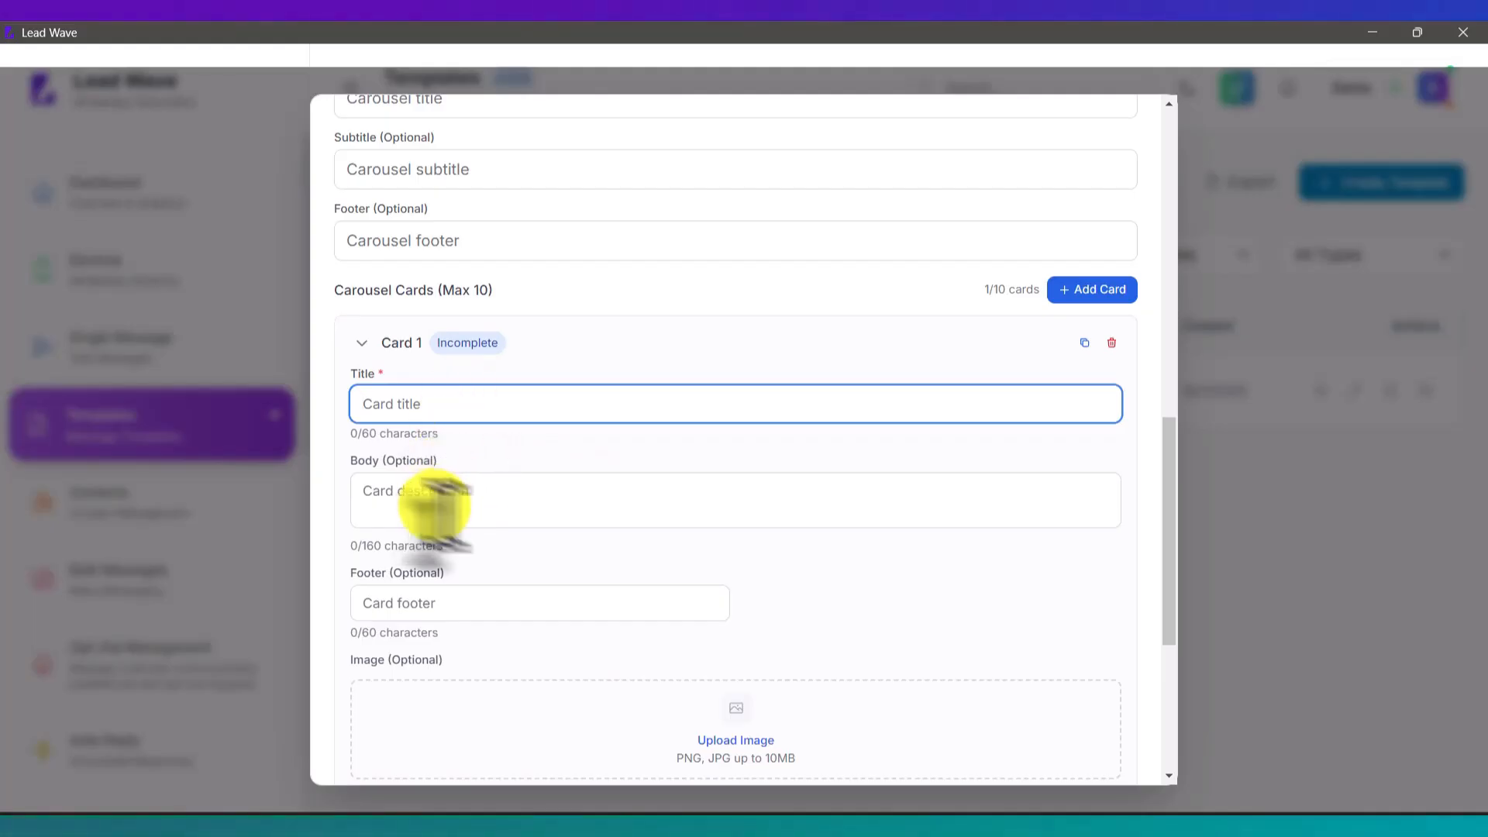
{"action": "scroll", "coordinate": [737, 651], "scroll_direction": "down", "scroll_amount": 3}
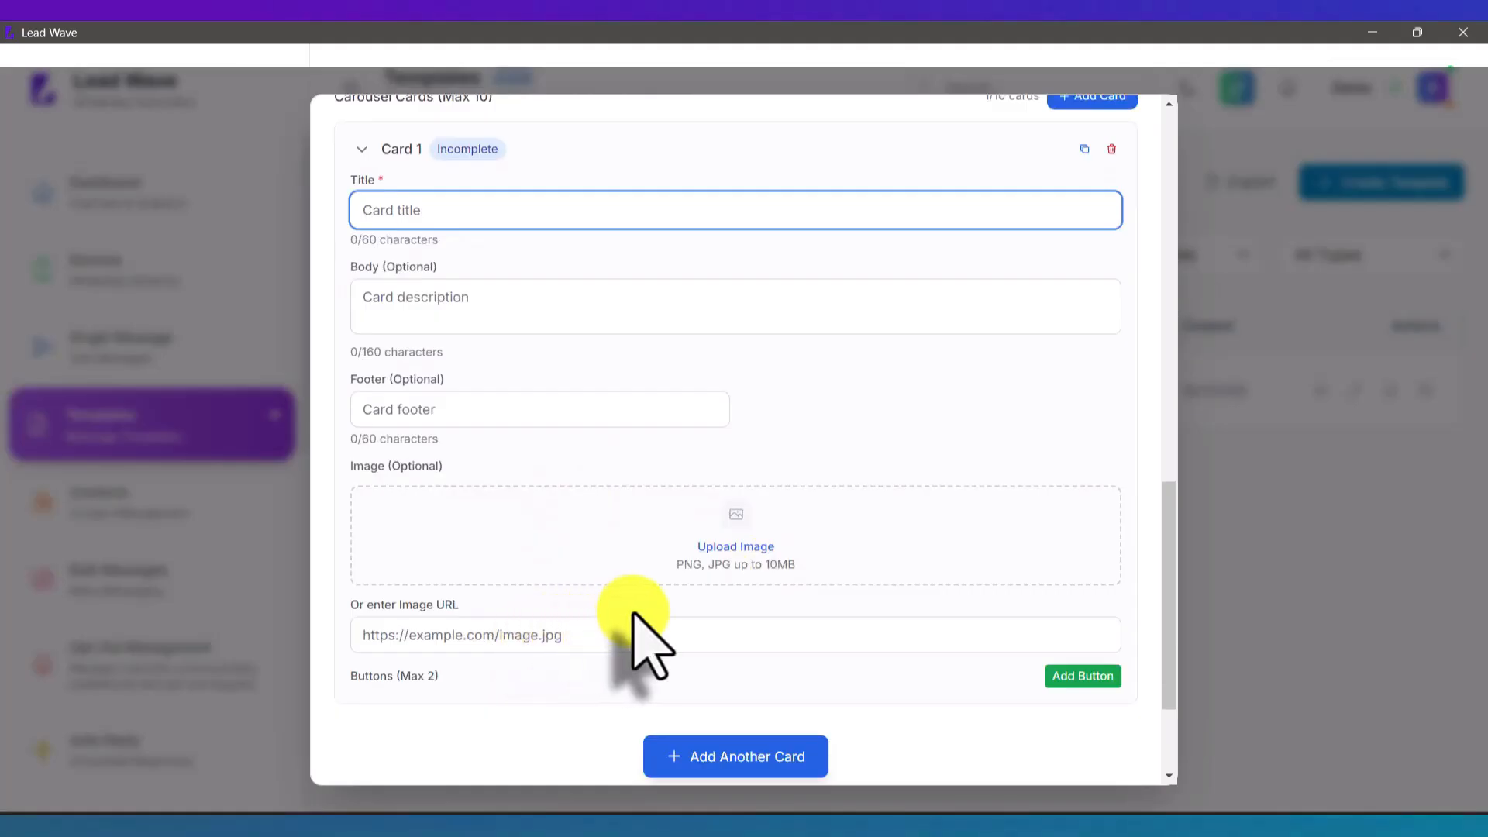
{"action": "scroll", "coordinate": [634, 613], "scroll_direction": "up", "scroll_amount": 6}
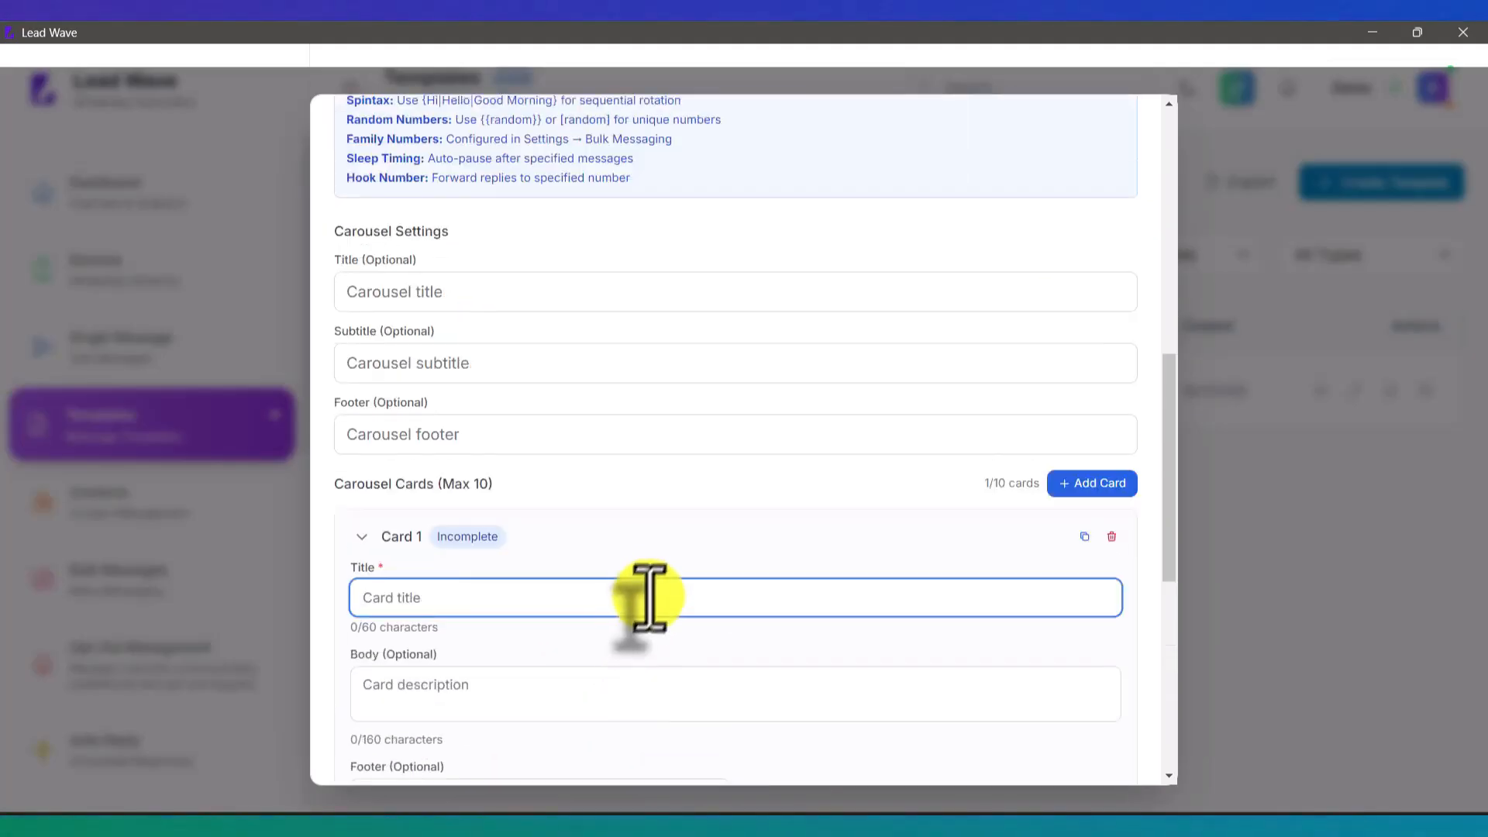
{"action": "scroll", "coordinate": [663, 581], "scroll_direction": "up", "scroll_amount": 10}
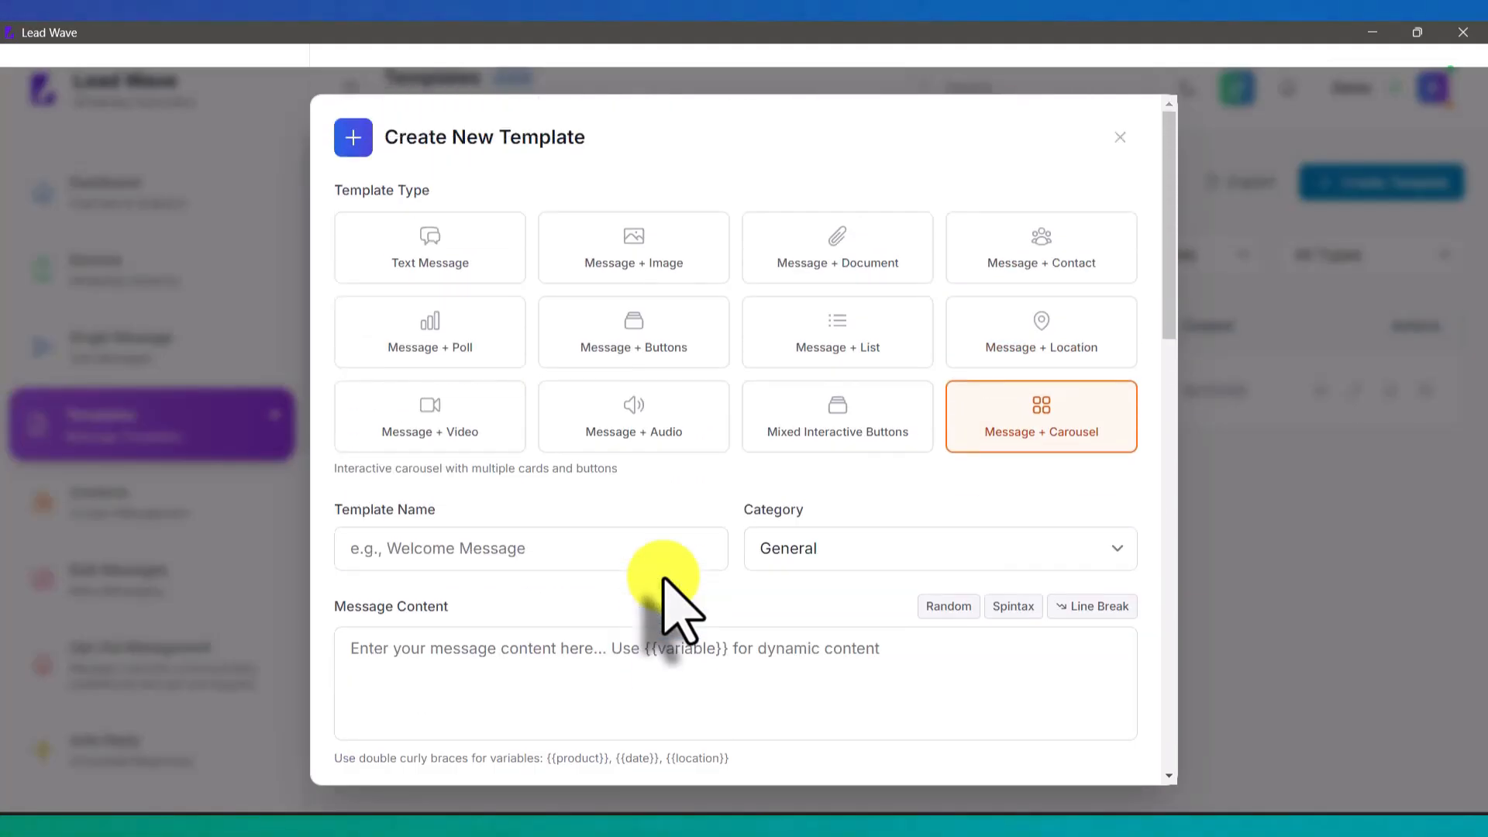
Step: Close the unsaved template draft and create a new contact group named 'Test'
{"action": "left_click", "coordinate": [1120, 137]}
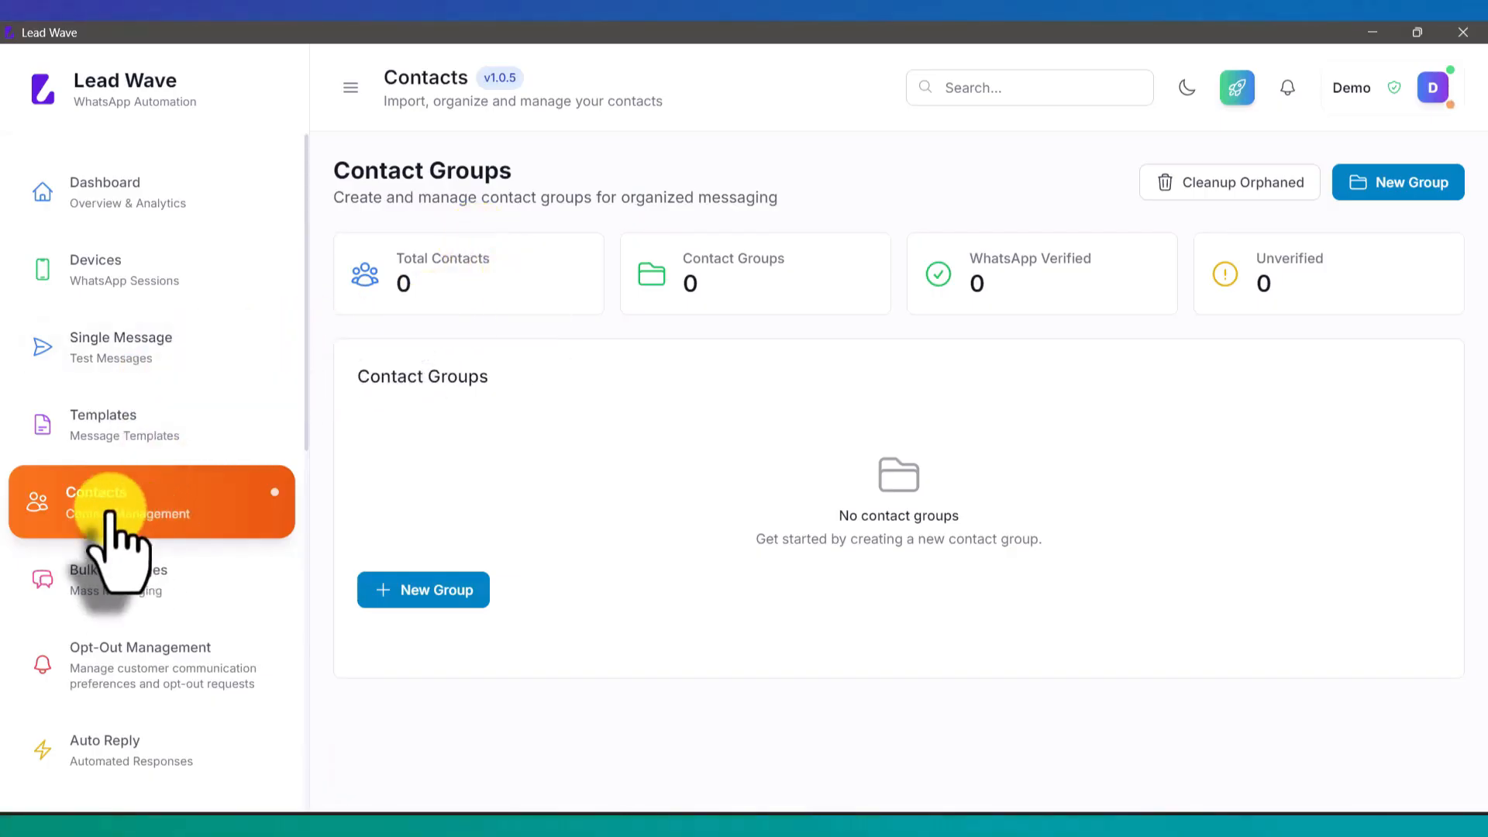
{"action": "left_click", "coordinate": [1376, 186]}
{"action": "left_click", "coordinate": [633, 347]}
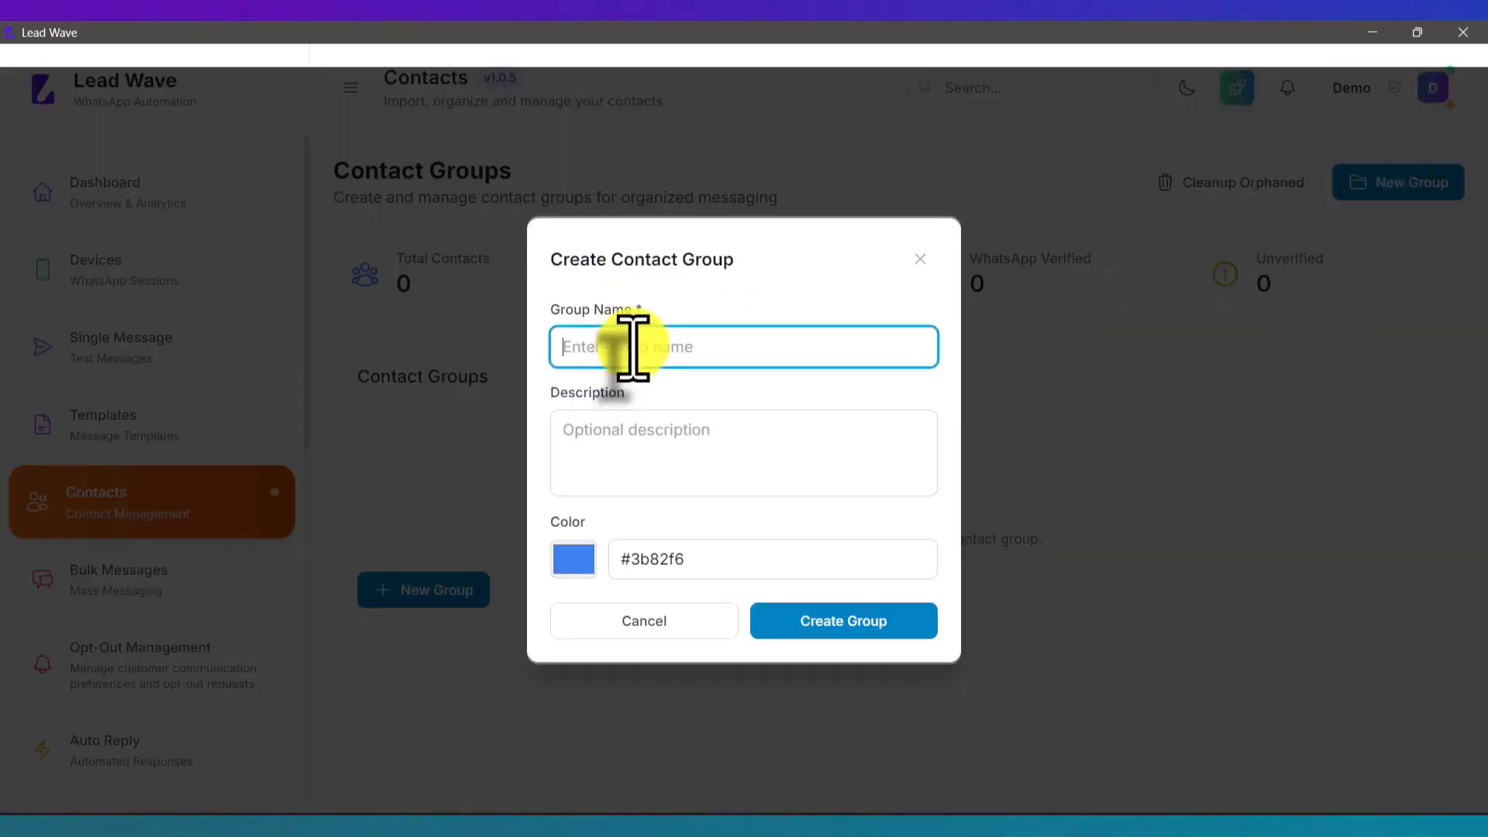
{"action": "type", "text": "Test"}
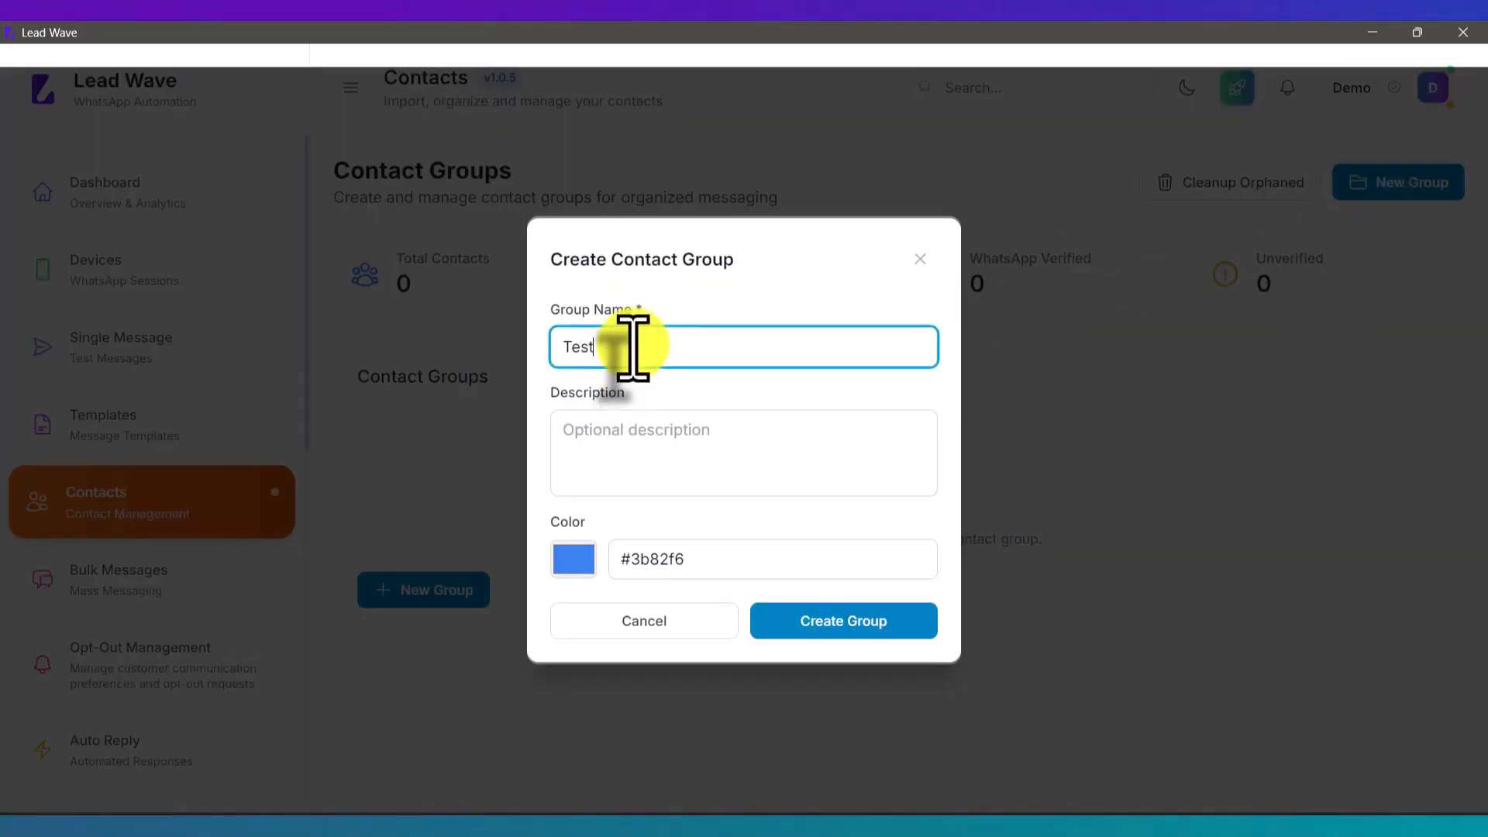
{"action": "left_click", "coordinate": [671, 451]}
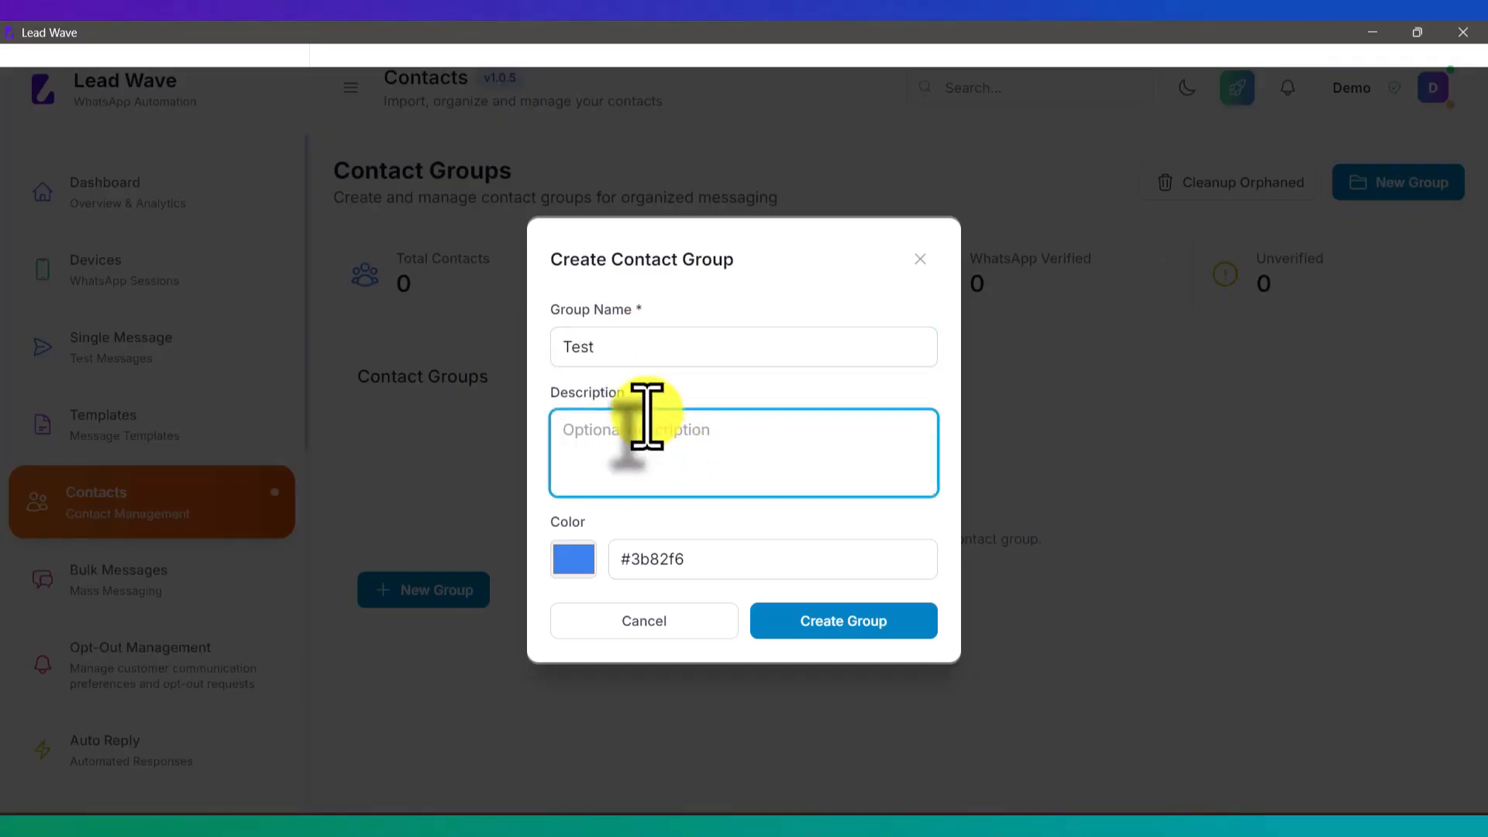
{"action": "left_click", "coordinate": [864, 627]}
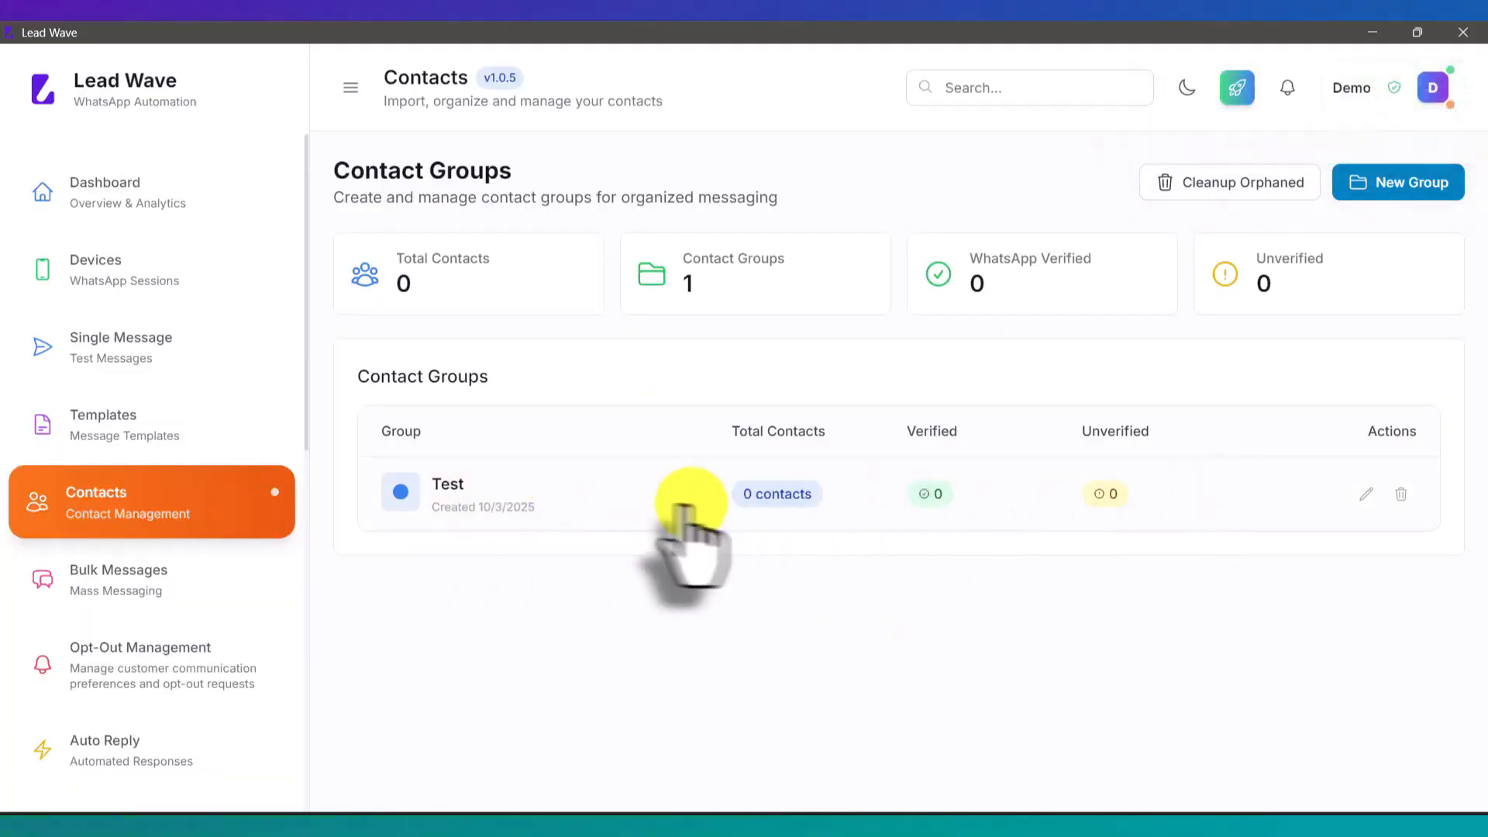
Step: In the Test group, manually add a contact by entering its name and phone number
{"action": "left_click", "coordinate": [613, 494]}
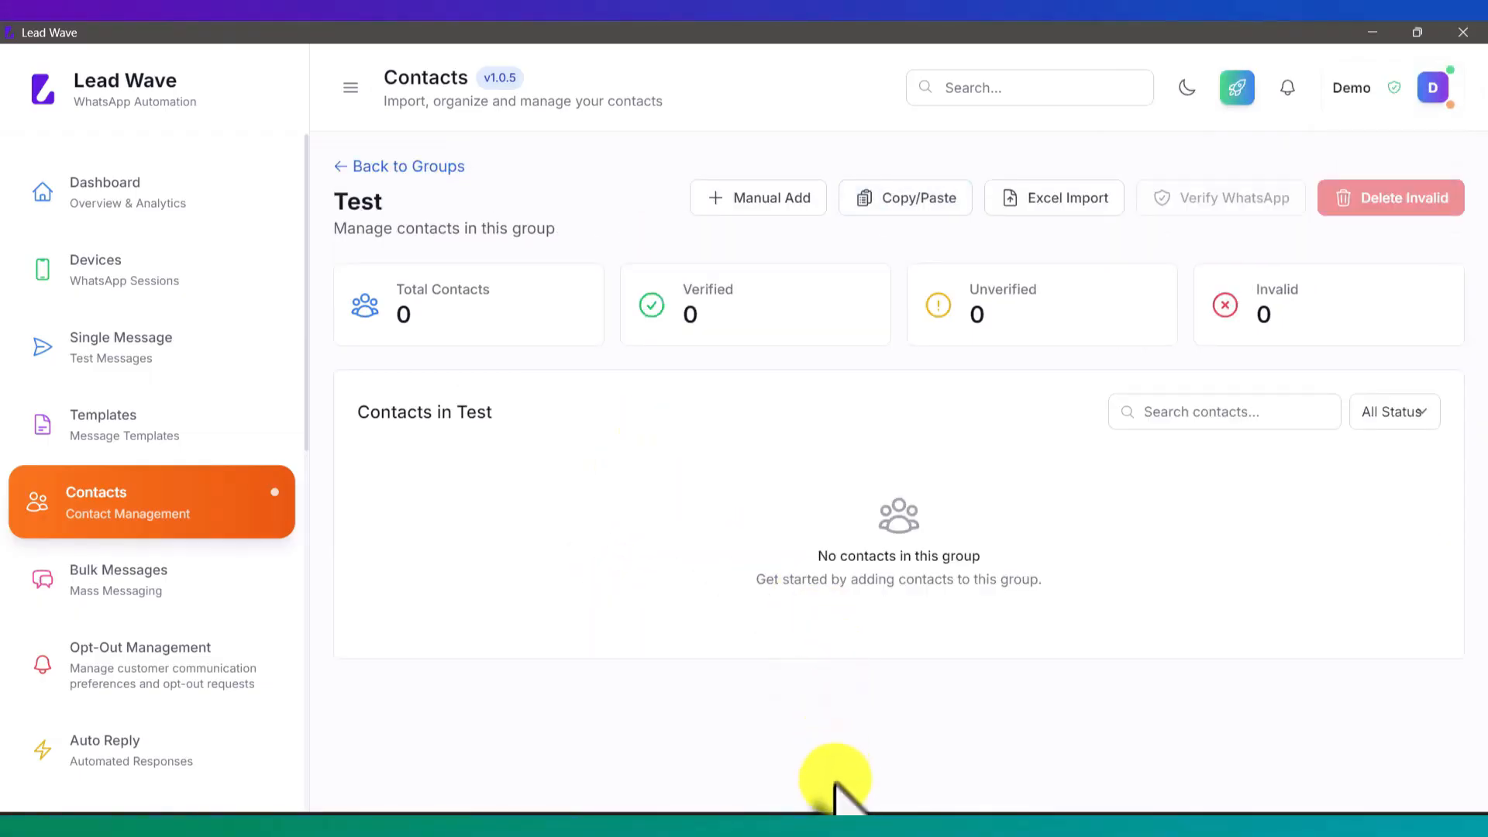
{"action": "left_click", "coordinate": [775, 203]}
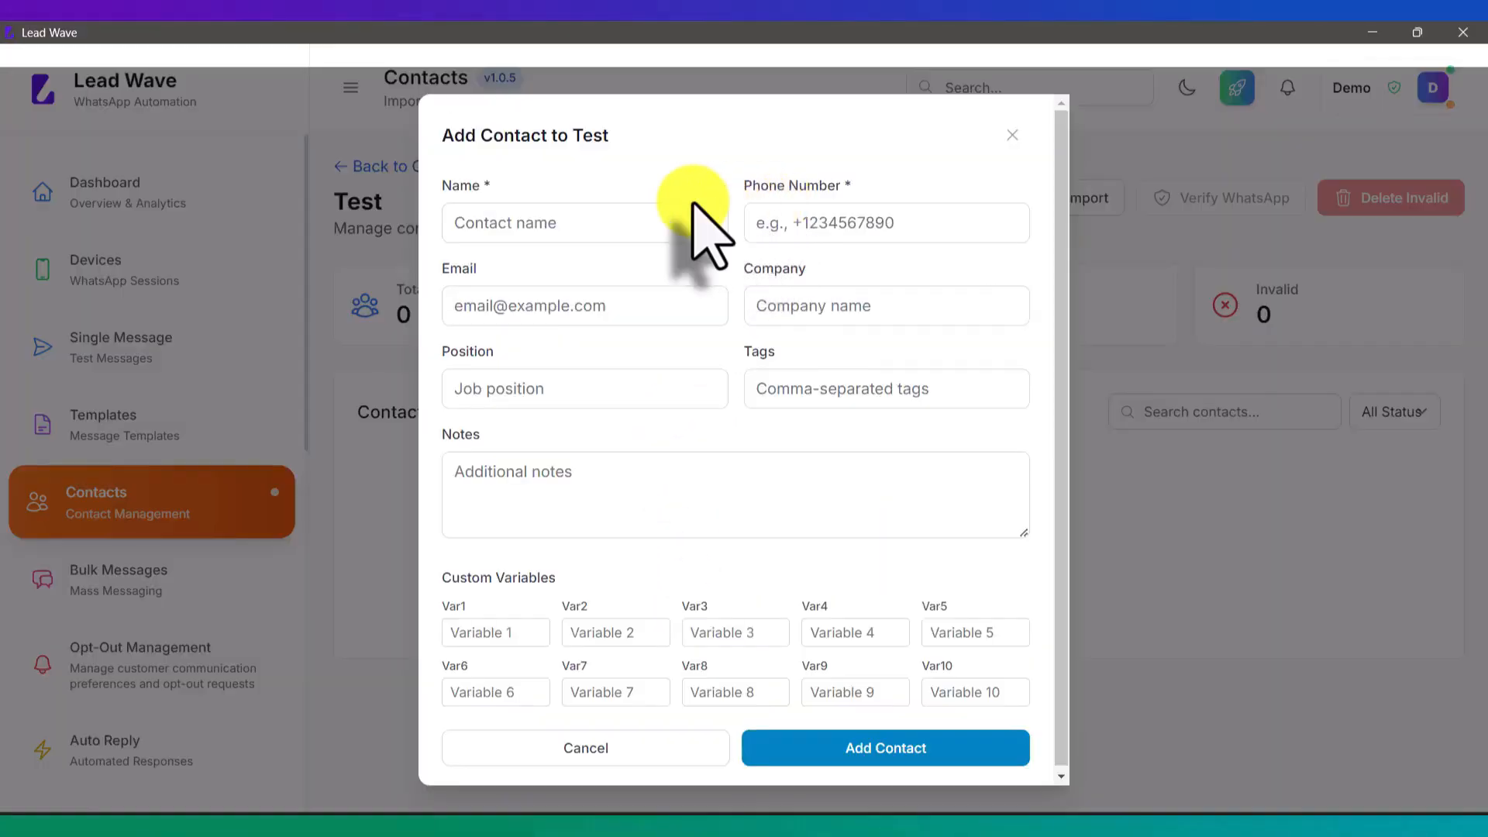
{"action": "left_click", "coordinate": [617, 233]}
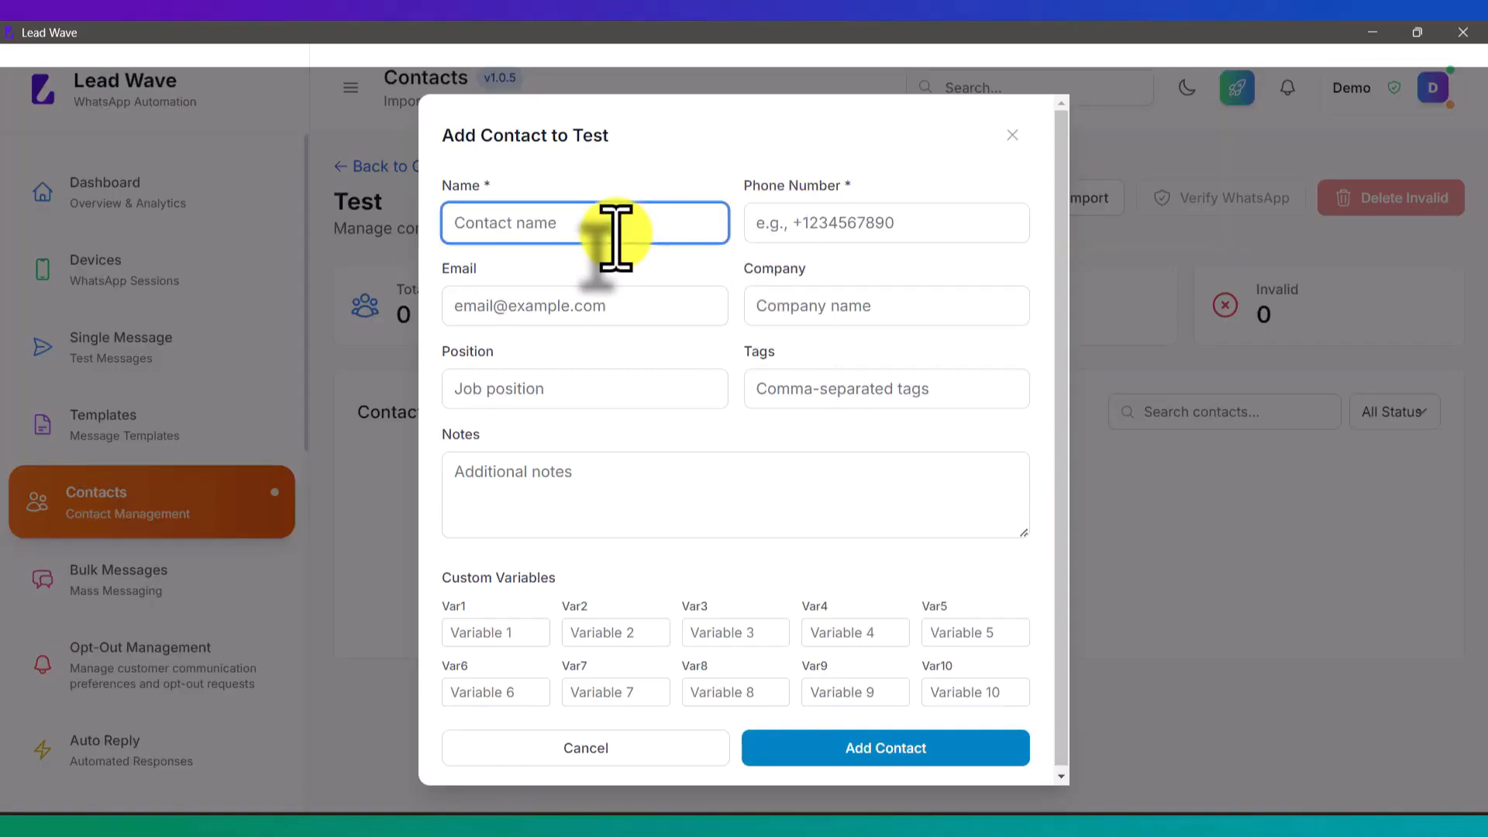
{"action": "type", "text": "Rahul"}
{"action": "key", "text": "Tab"}
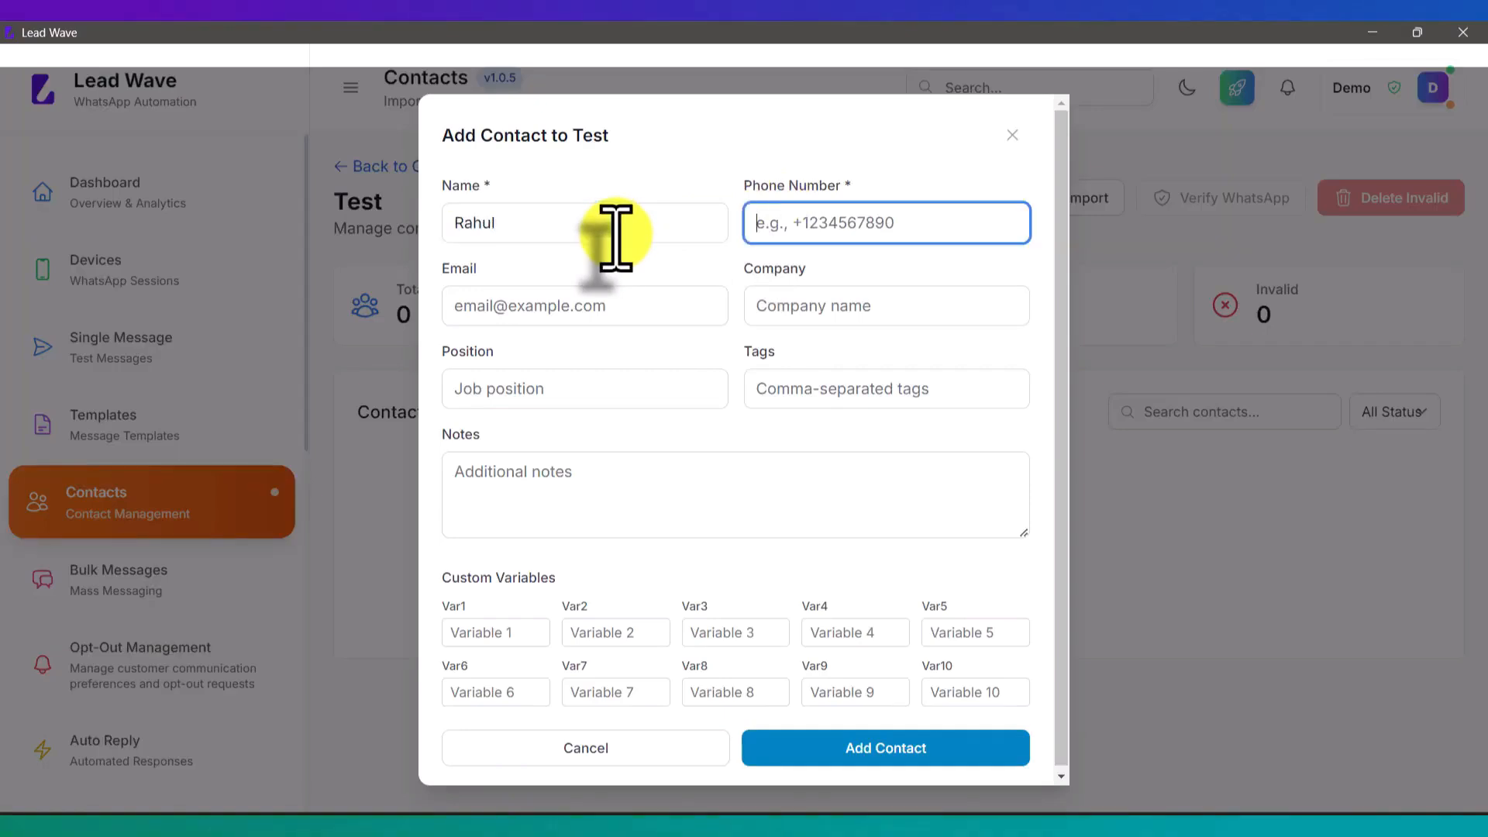
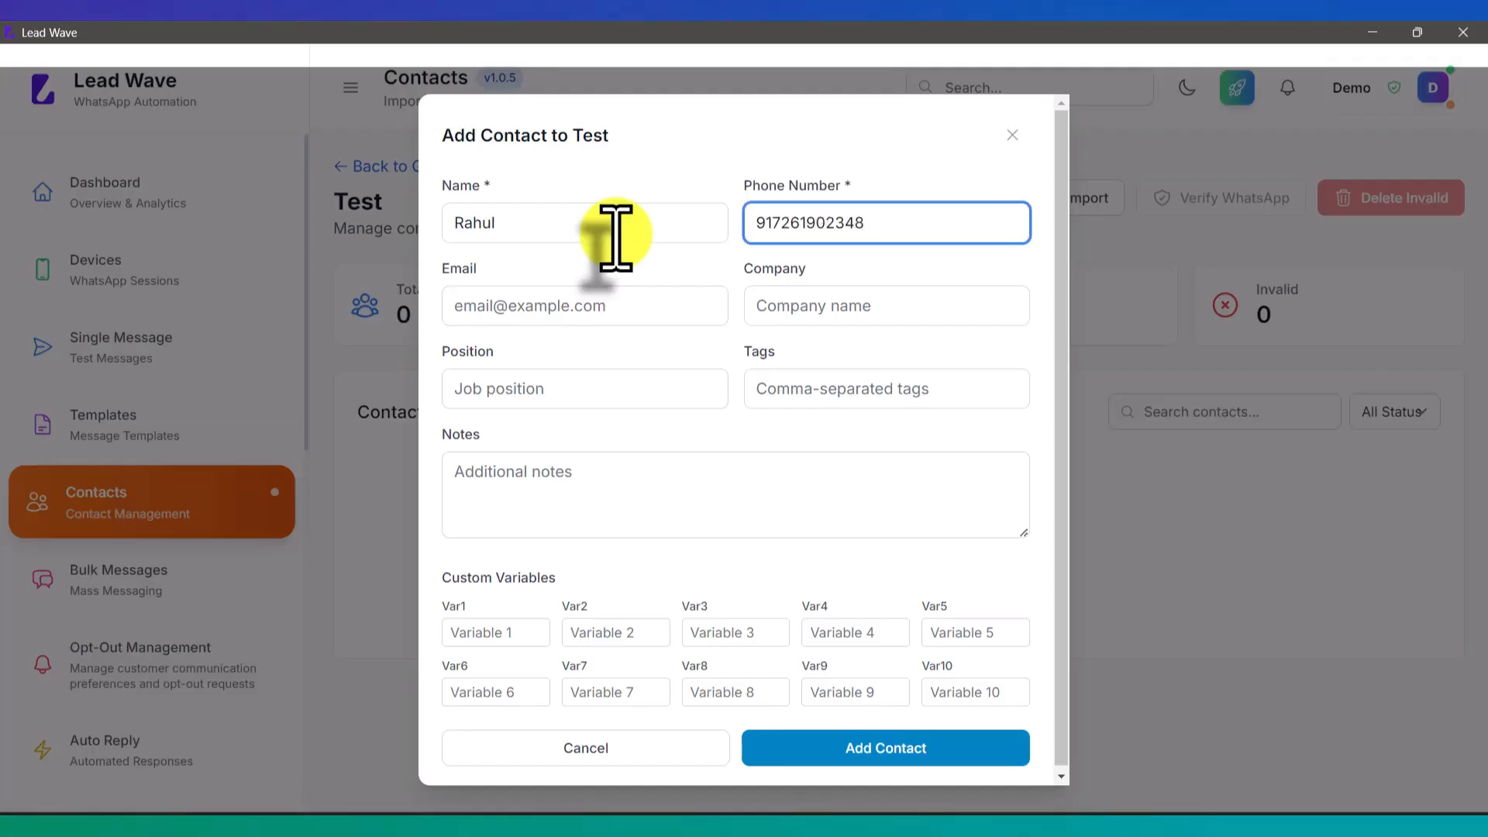
{"action": "left_click", "coordinate": [535, 310]}
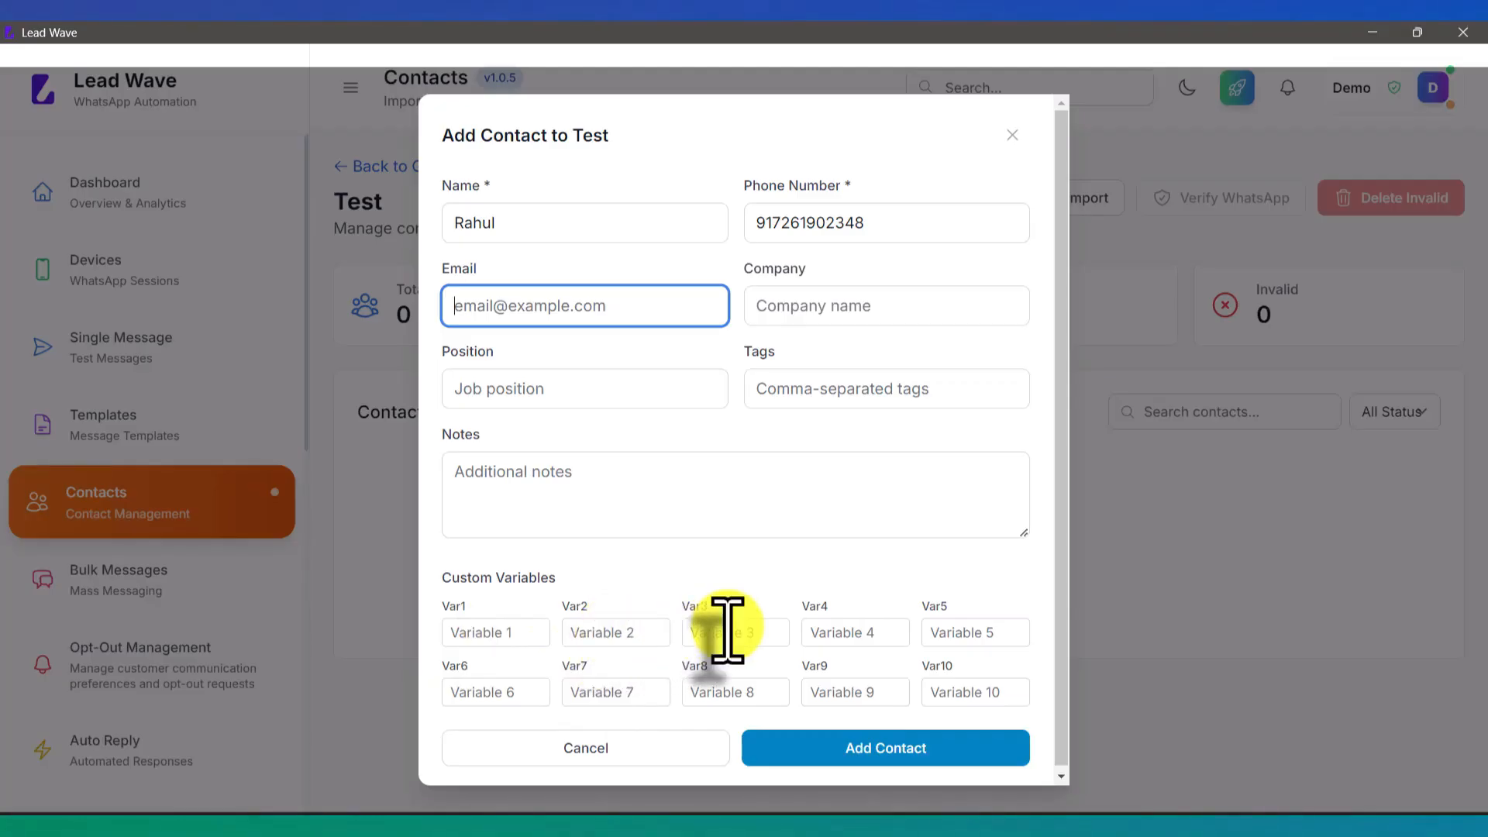
{"action": "left_click", "coordinate": [885, 758]}
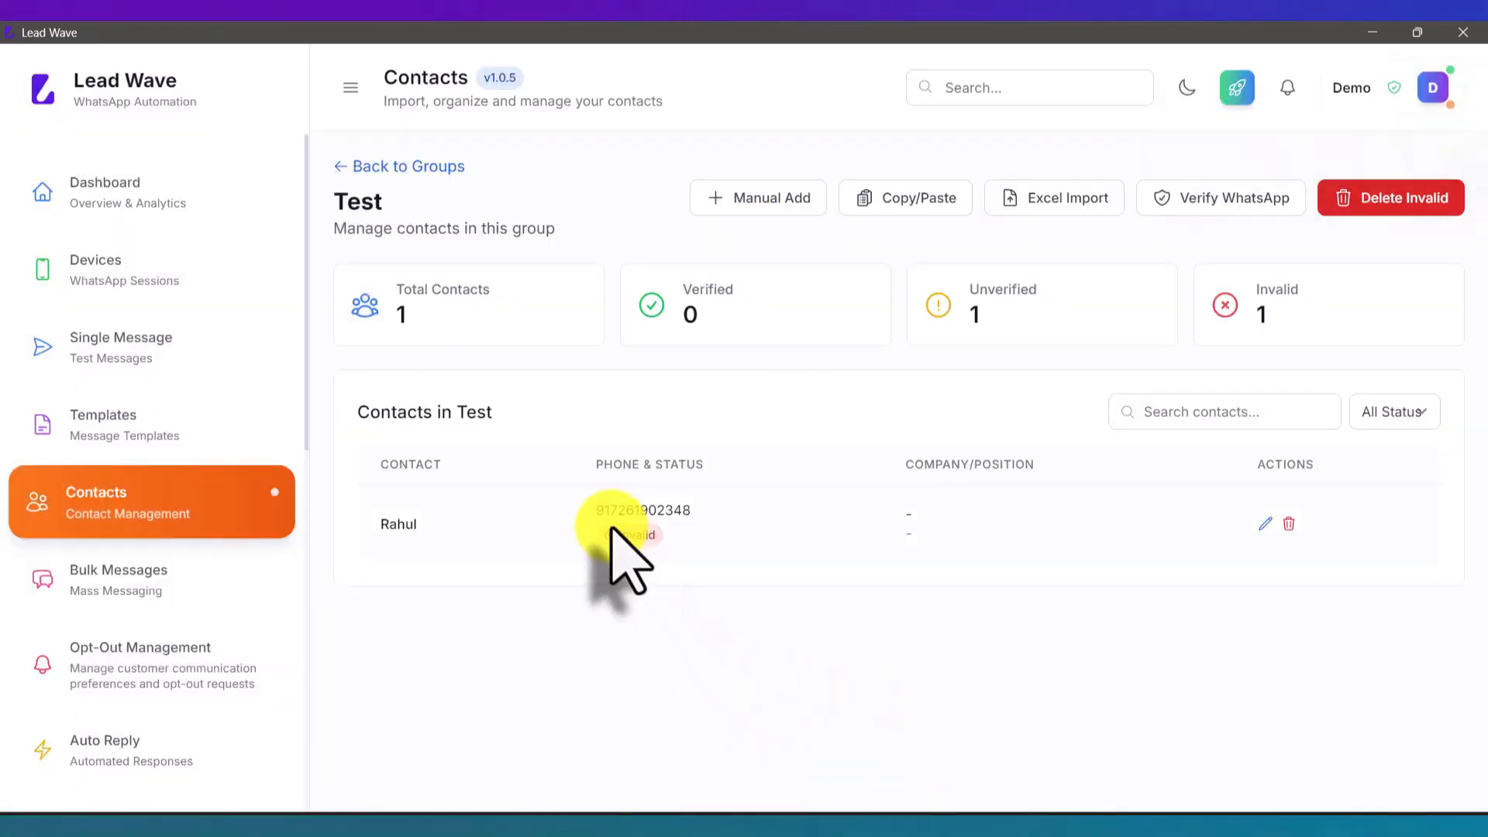
Step: Bulk-add the copied list of phone numbers to the Test group
{"action": "left_click", "coordinate": [911, 203]}
{"action": "left_click", "coordinate": [630, 432]}
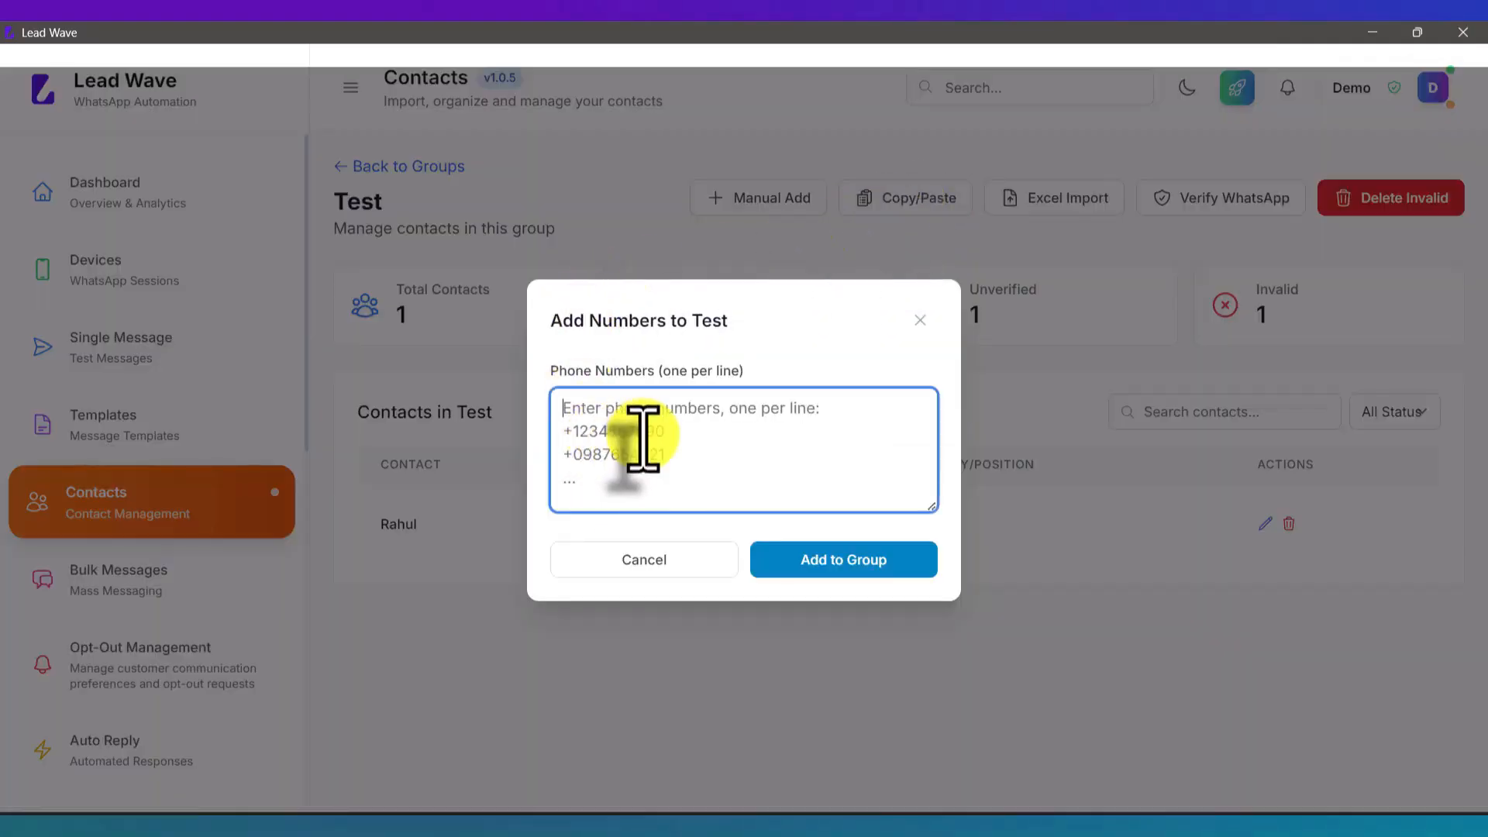
{"action": "key", "text": "ctrl+v"}
{"action": "left_click", "coordinate": [857, 559]}
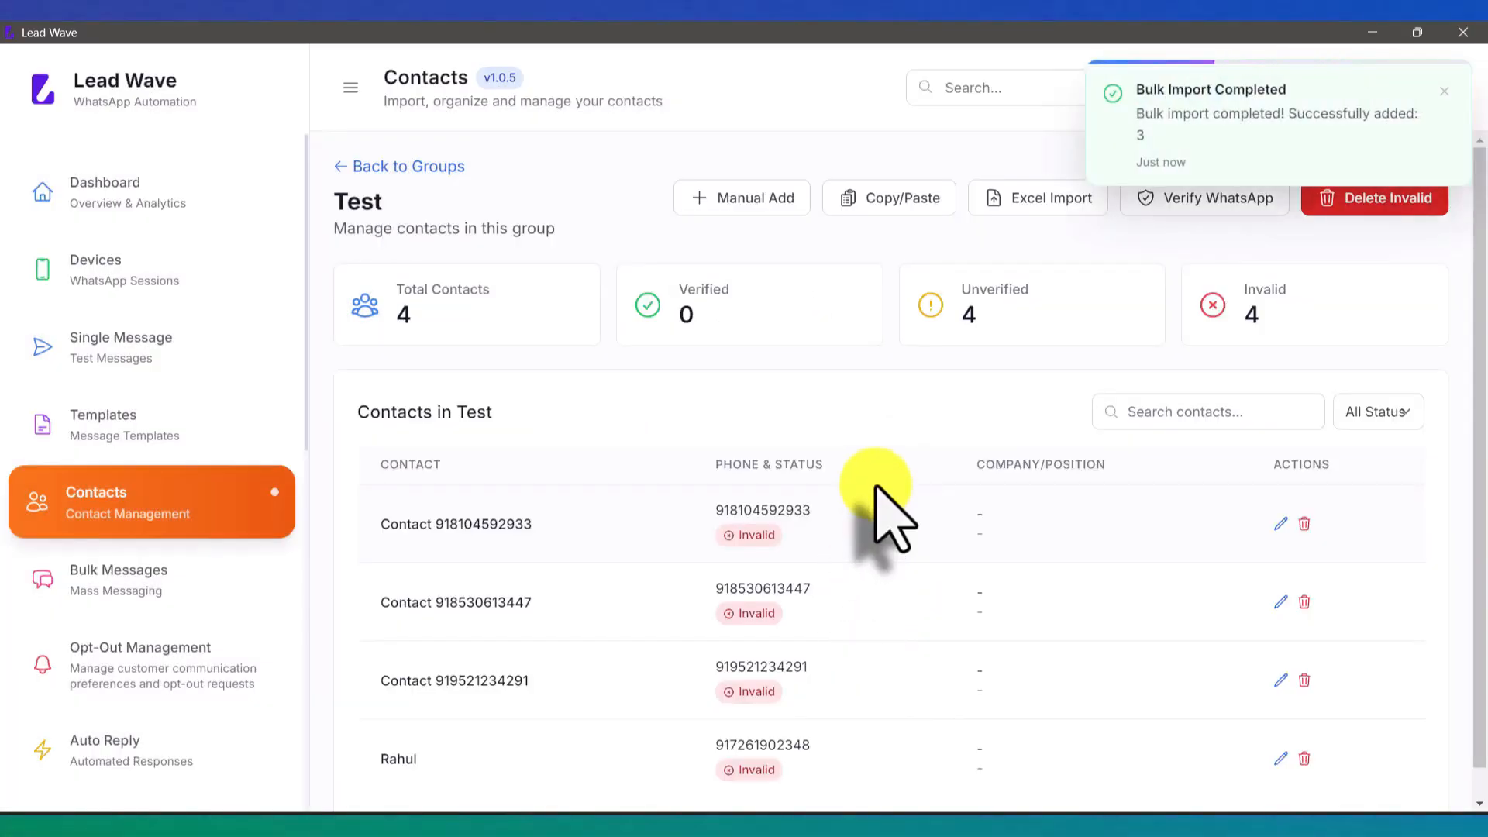
Step: Download the sample import template as contacts_sample_template.csv
{"action": "left_click", "coordinate": [1054, 208]}
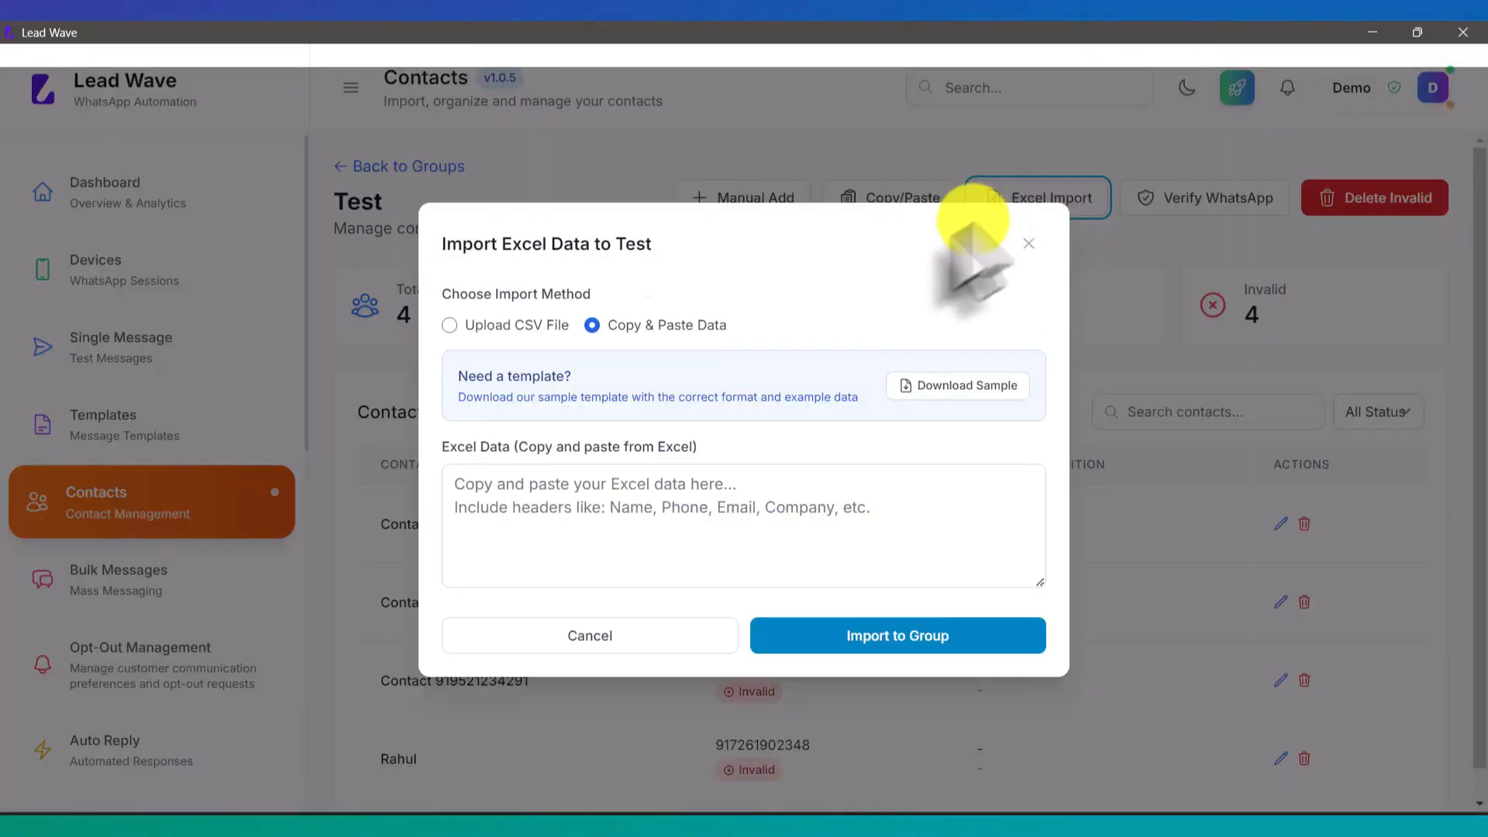
{"action": "left_click", "coordinate": [947, 388]}
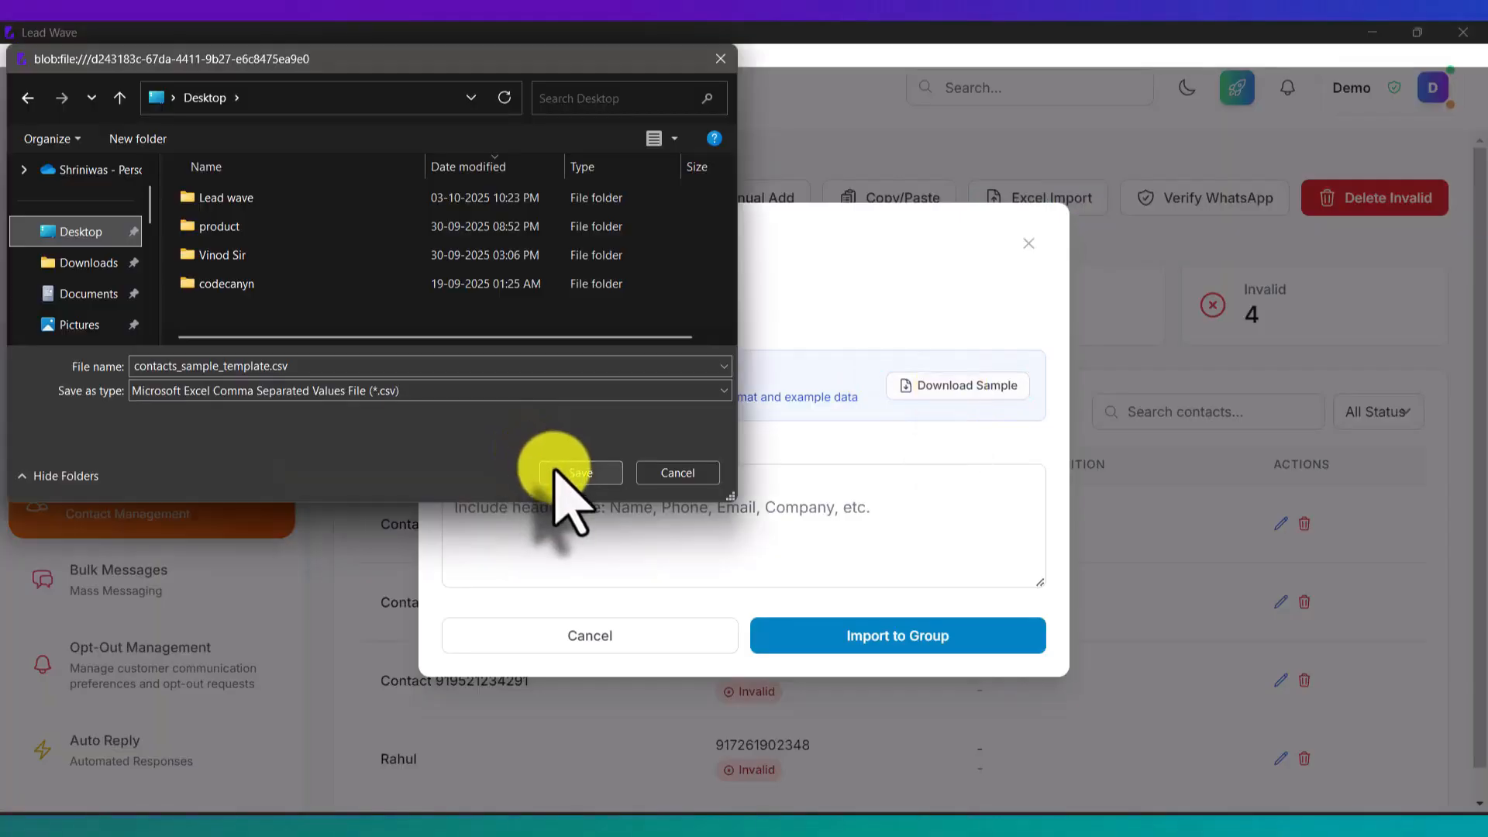
{"action": "left_click", "coordinate": [558, 473]}
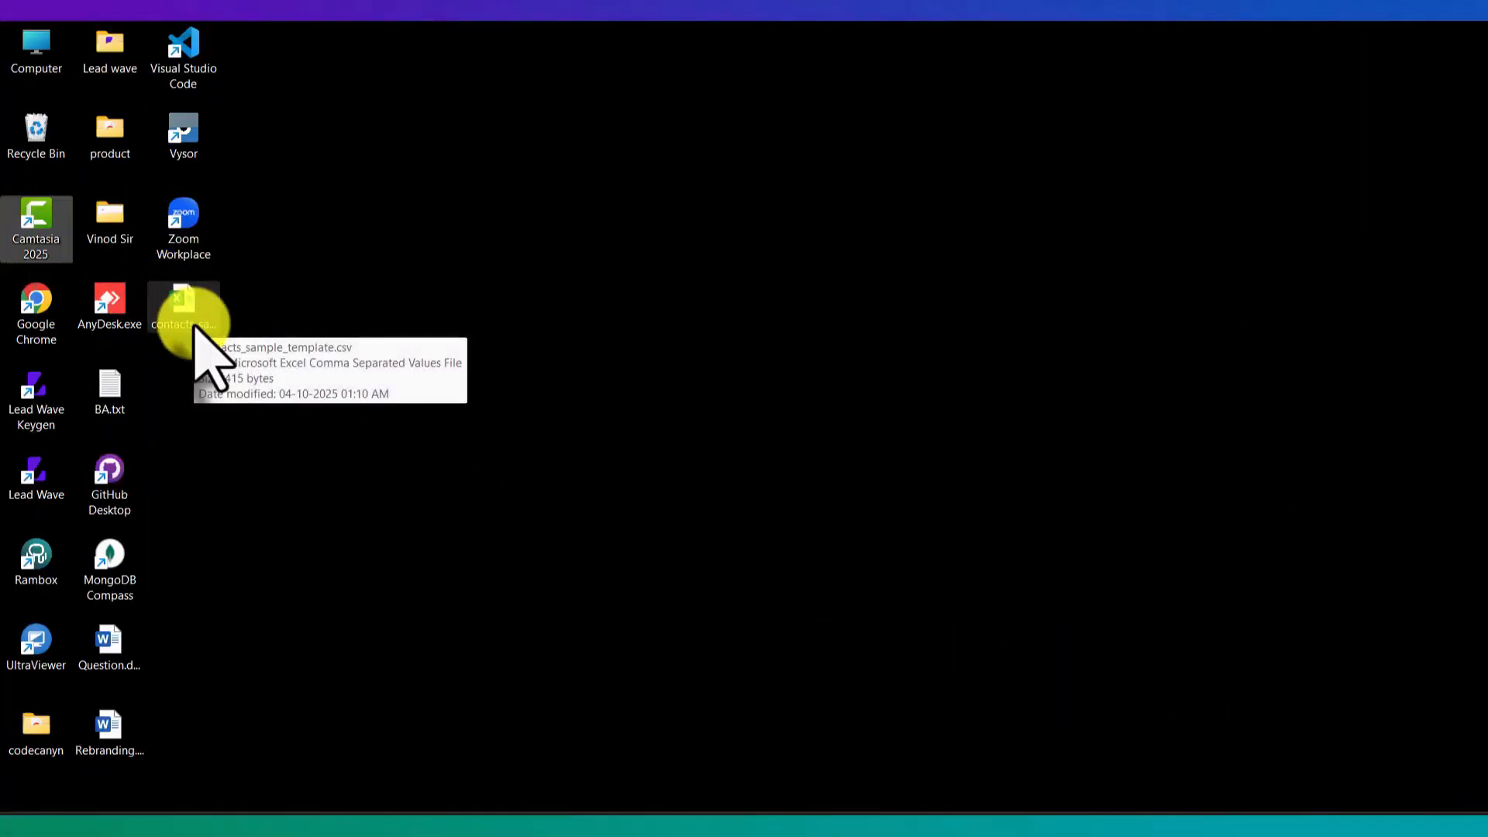
{"action": "double_click", "coordinate": [195, 327]}
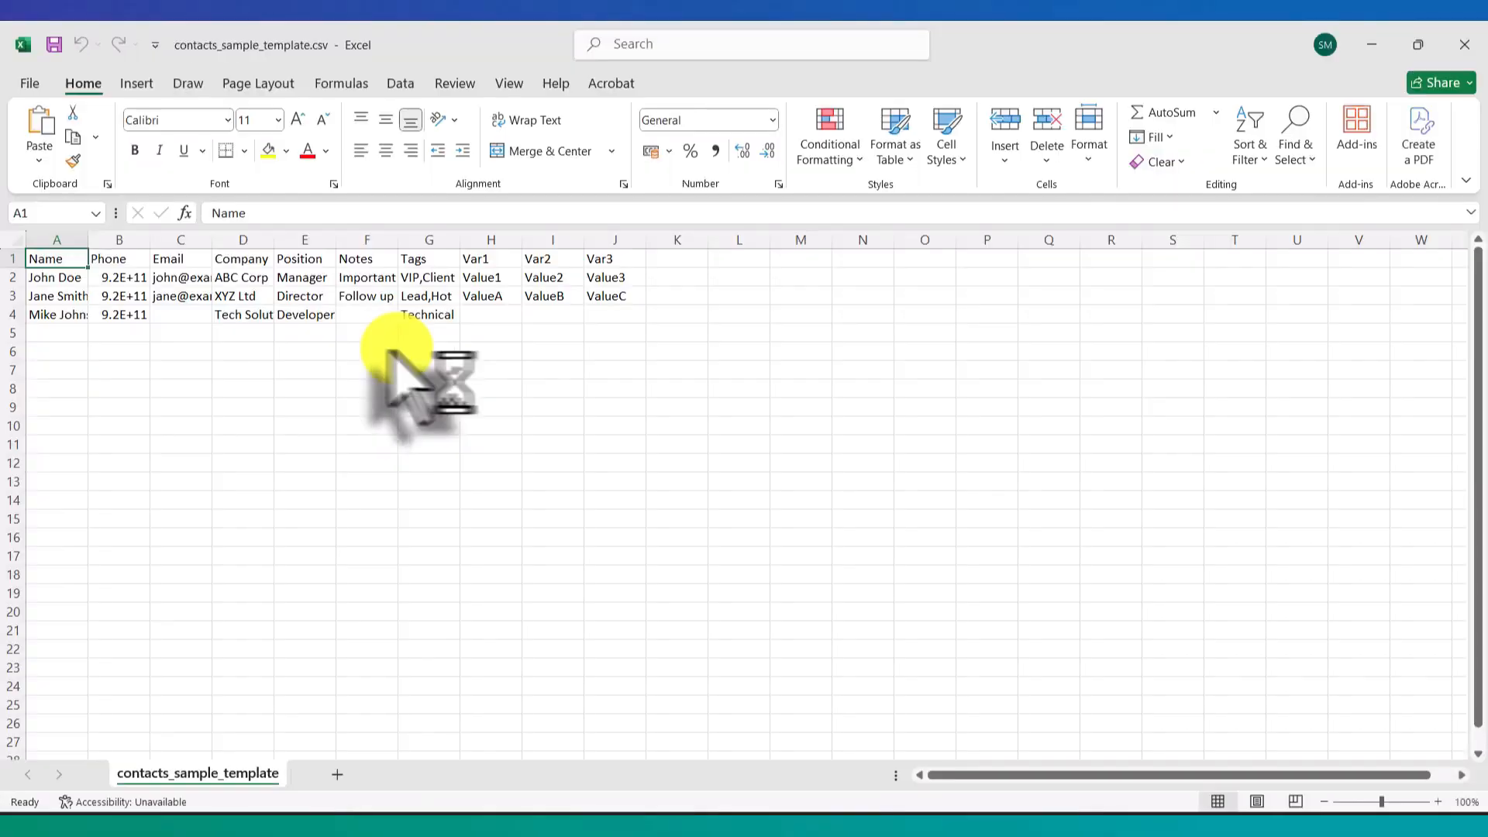
{"action": "left_click_drag", "start_coordinate": [61, 287], "coordinate": [372, 347]}
{"action": "left_click", "coordinate": [632, 362]}
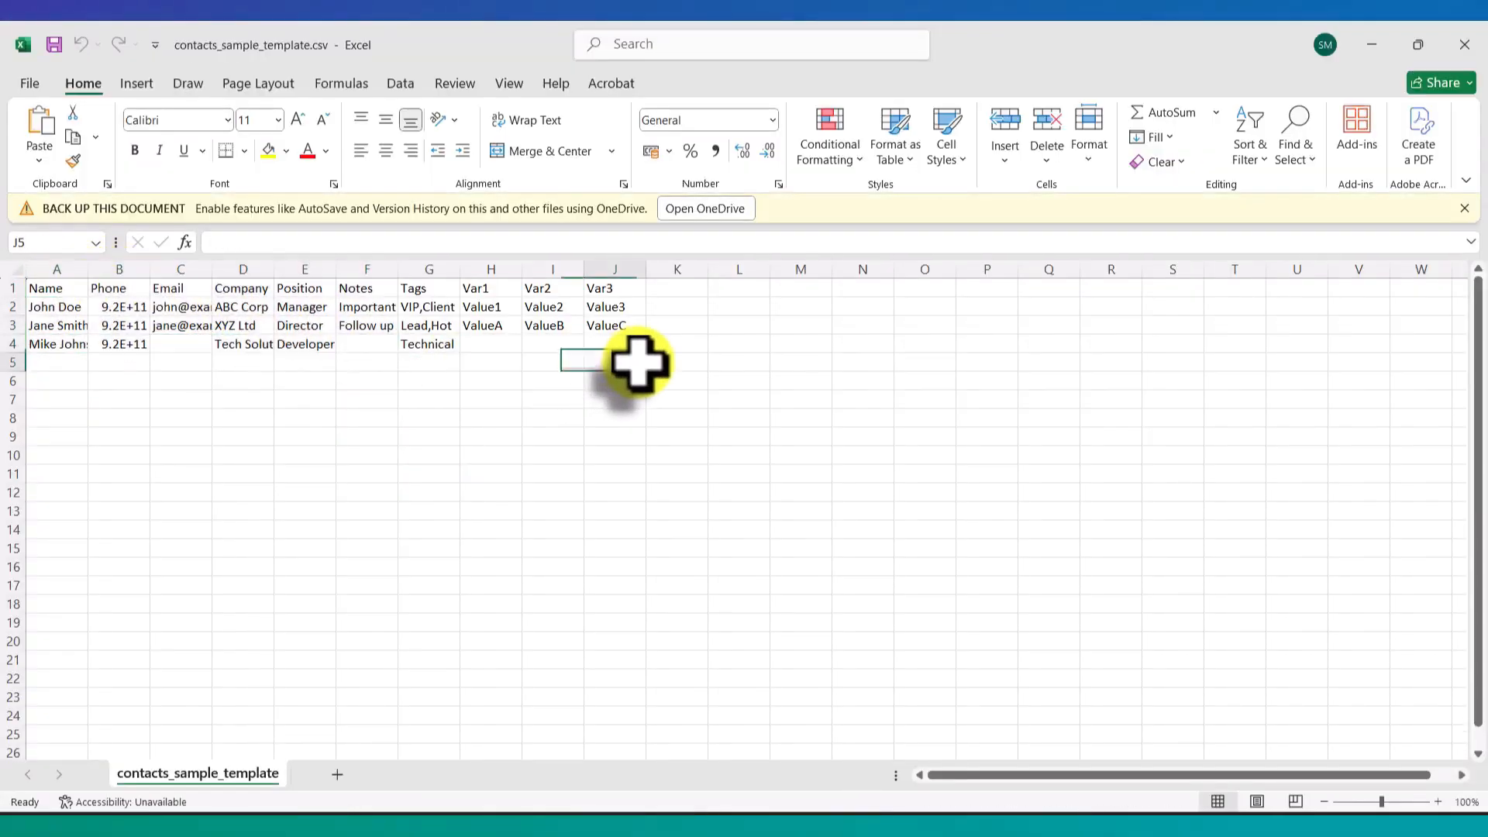
{"action": "left_click", "coordinate": [1467, 45]}
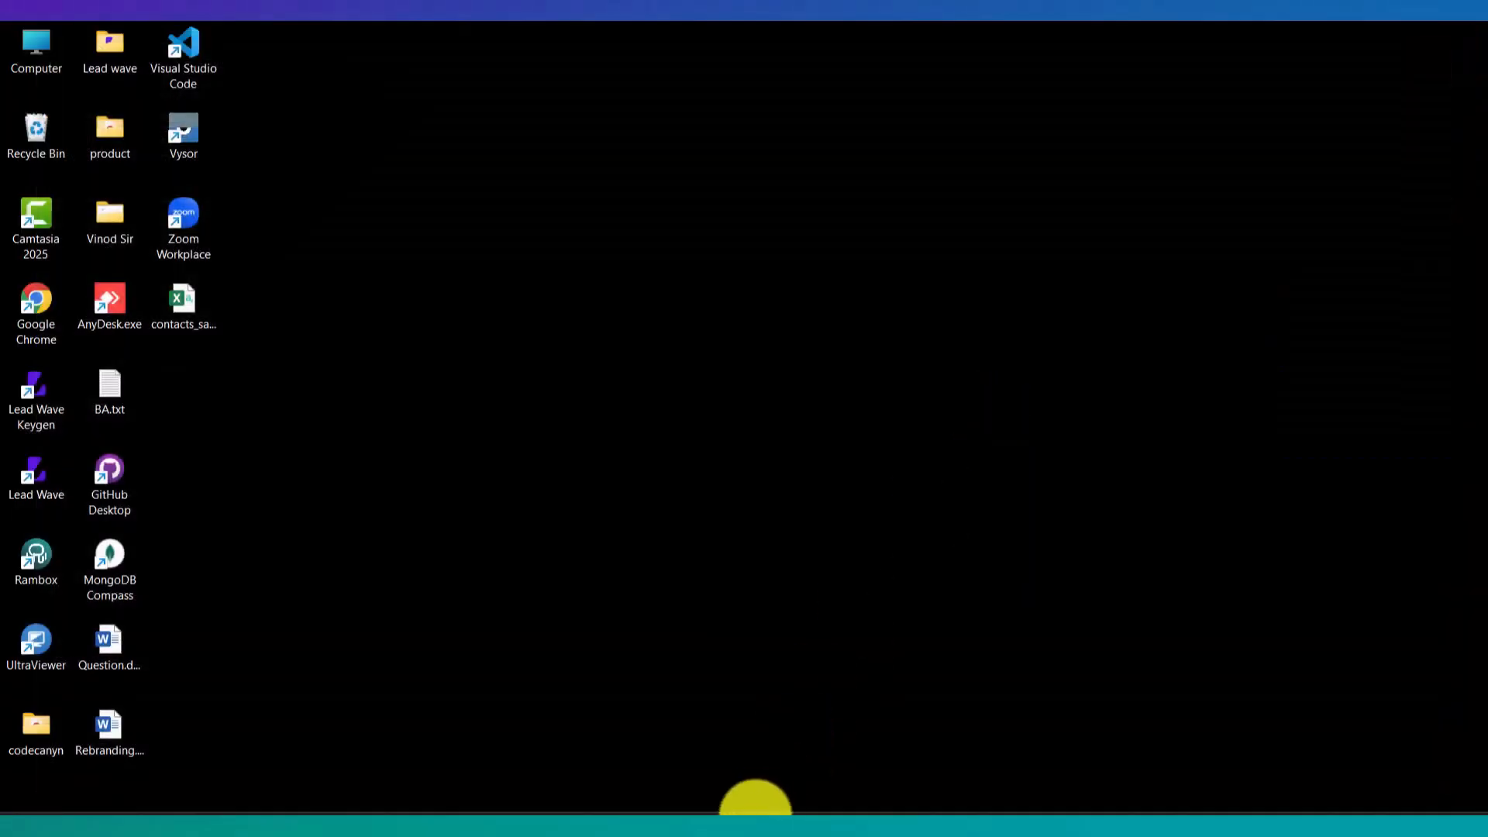
Step: Return to Lead Wave, pick the CSV upload option, then cancel the Excel import
{"action": "left_click", "coordinate": [624, 811]}
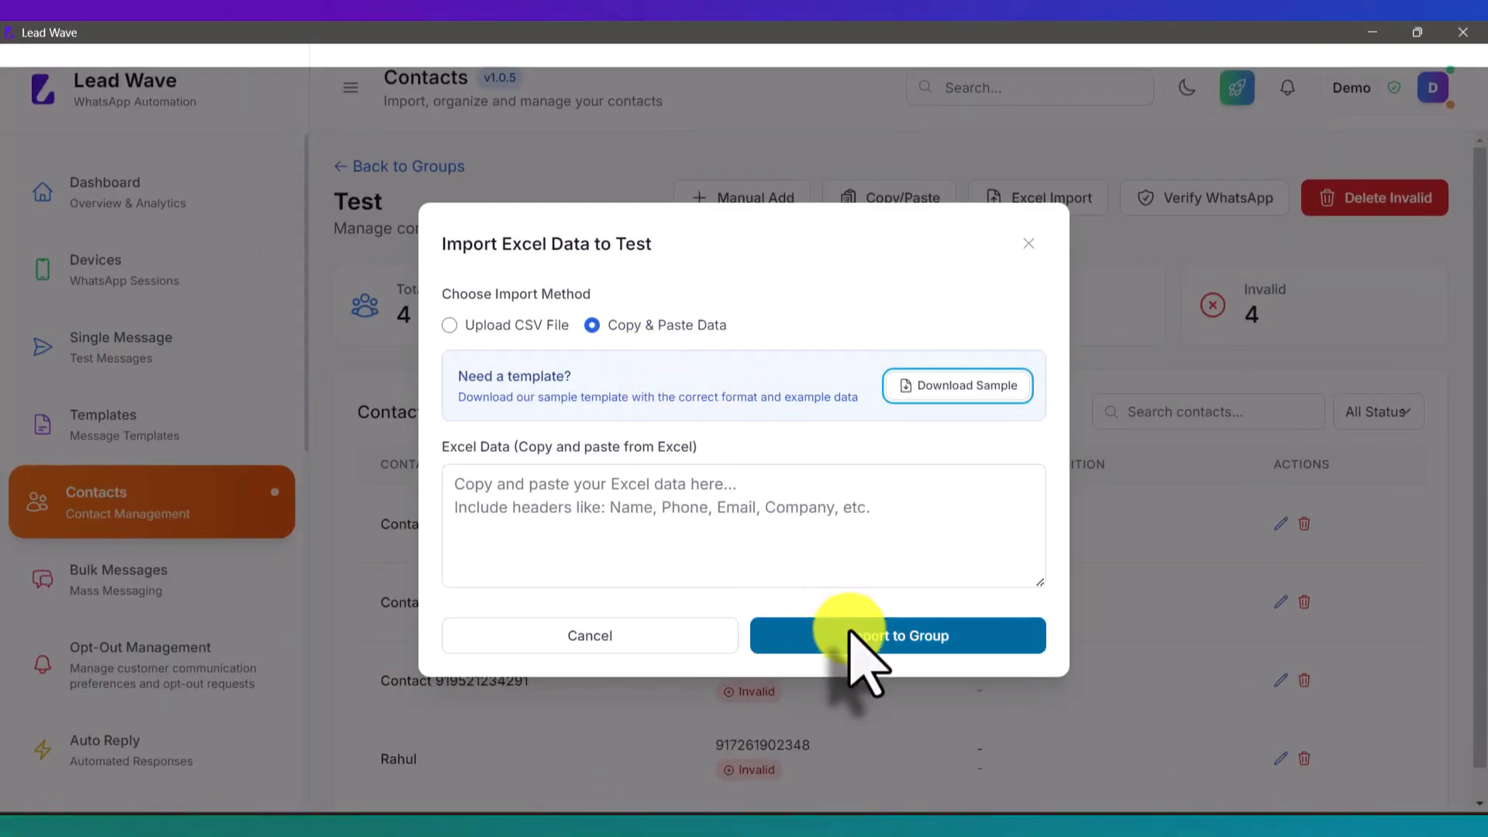
{"action": "left_click", "coordinate": [502, 326]}
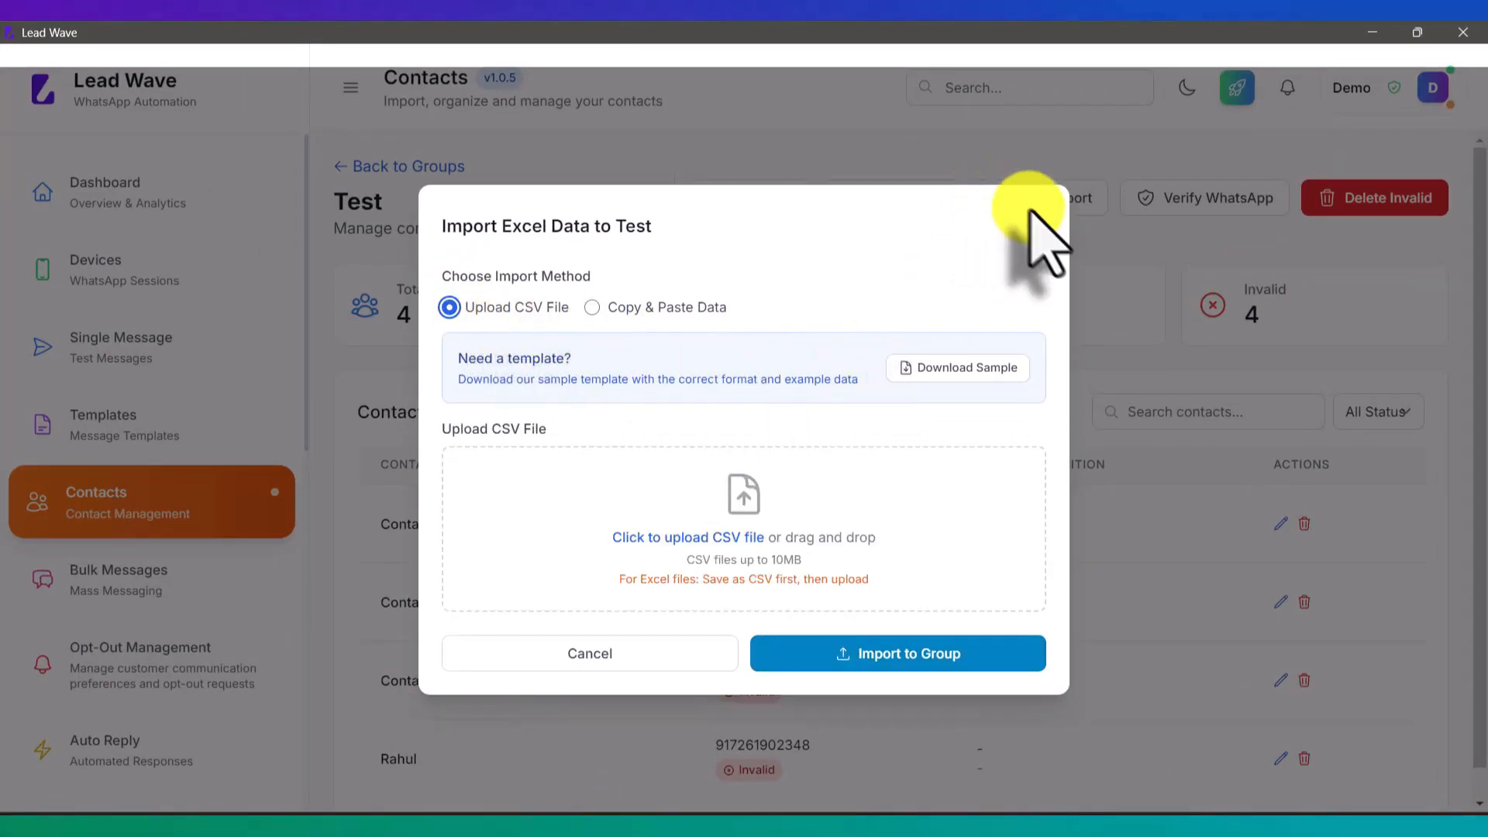
{"action": "left_click", "coordinate": [1029, 243]}
{"action": "scroll", "coordinate": [742, 495], "scroll_direction": "down", "scroll_amount": 1}
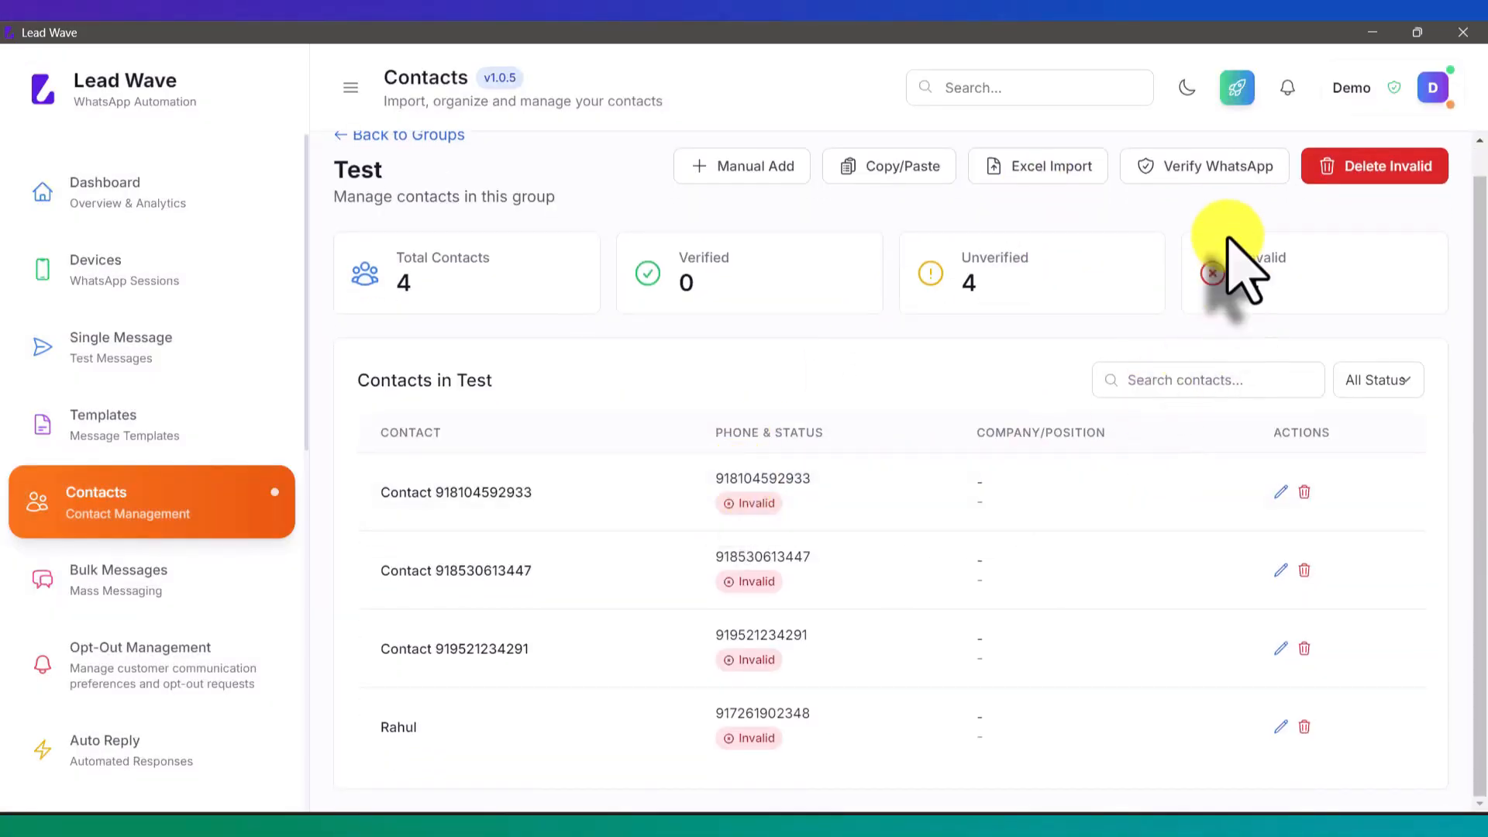
Step: Verify the Test group's four contacts on WhatsApp, then go to the Devices page
{"action": "left_click", "coordinate": [1200, 172]}
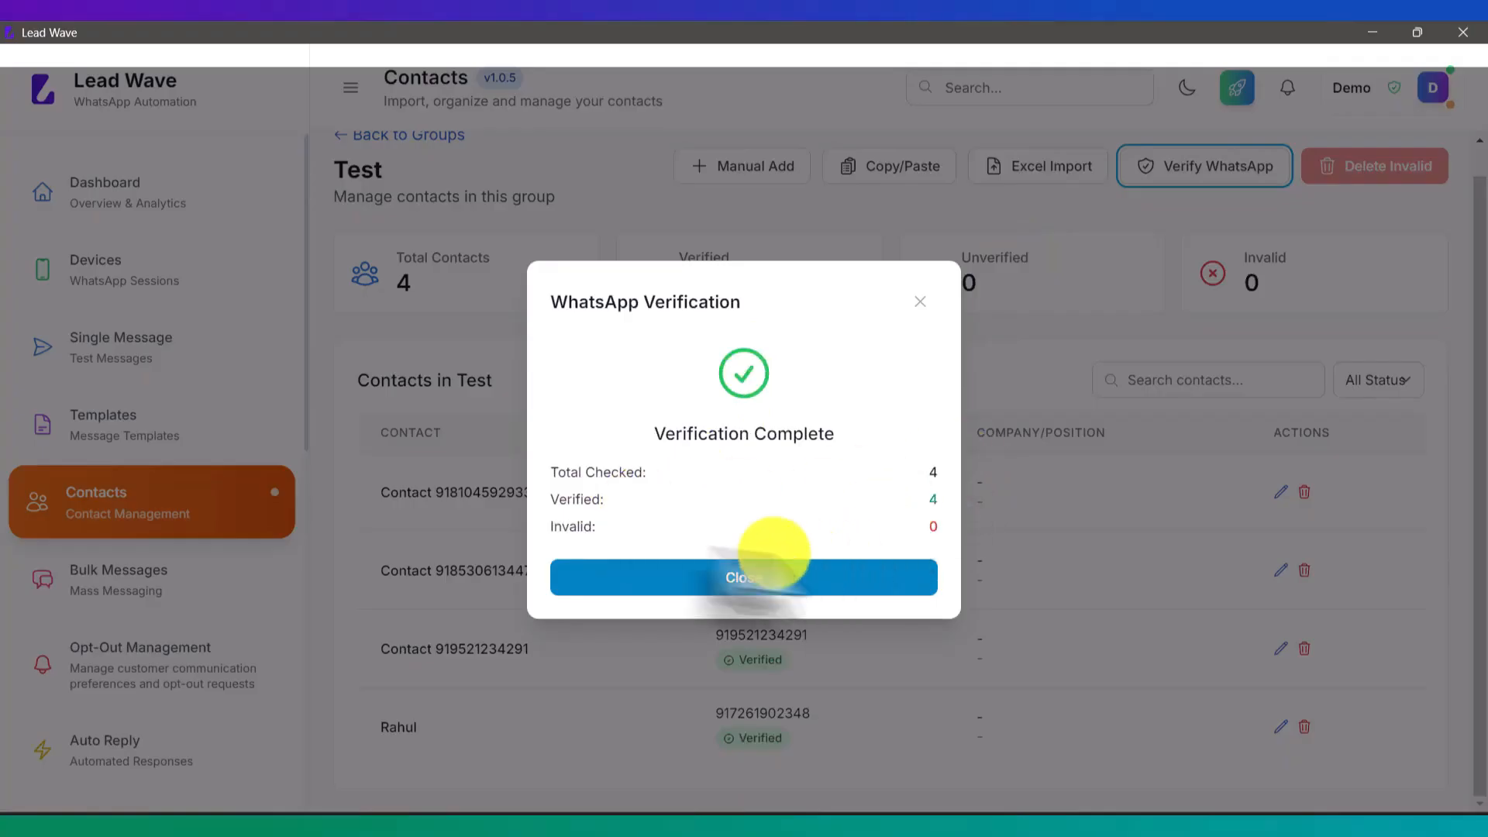
{"action": "left_click", "coordinate": [763, 579]}
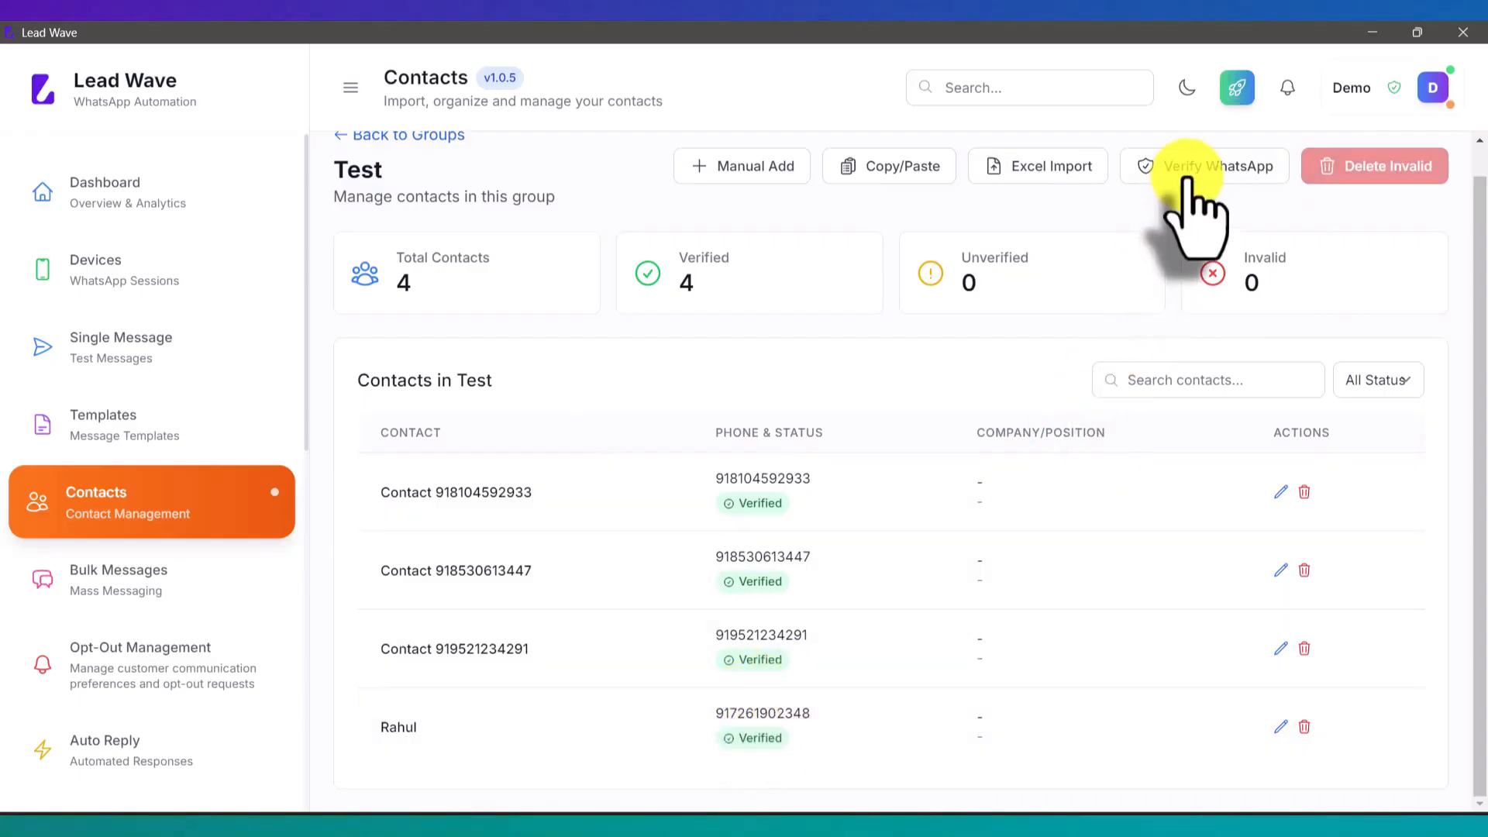
{"action": "left_click", "coordinate": [190, 270]}
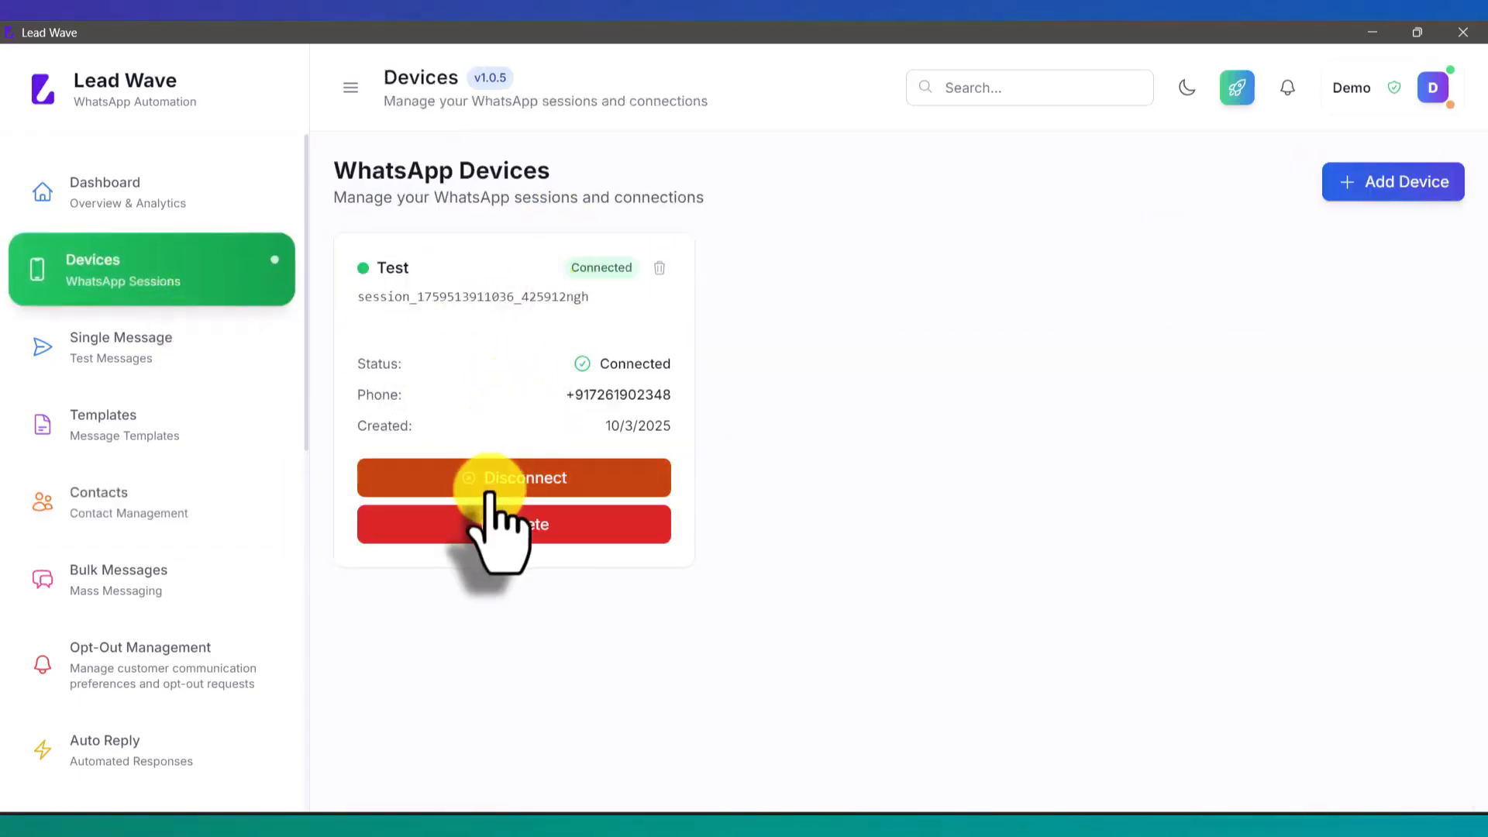
Step: Return to the Contact Groups page from the sidebar
{"action": "left_click", "coordinate": [153, 496]}
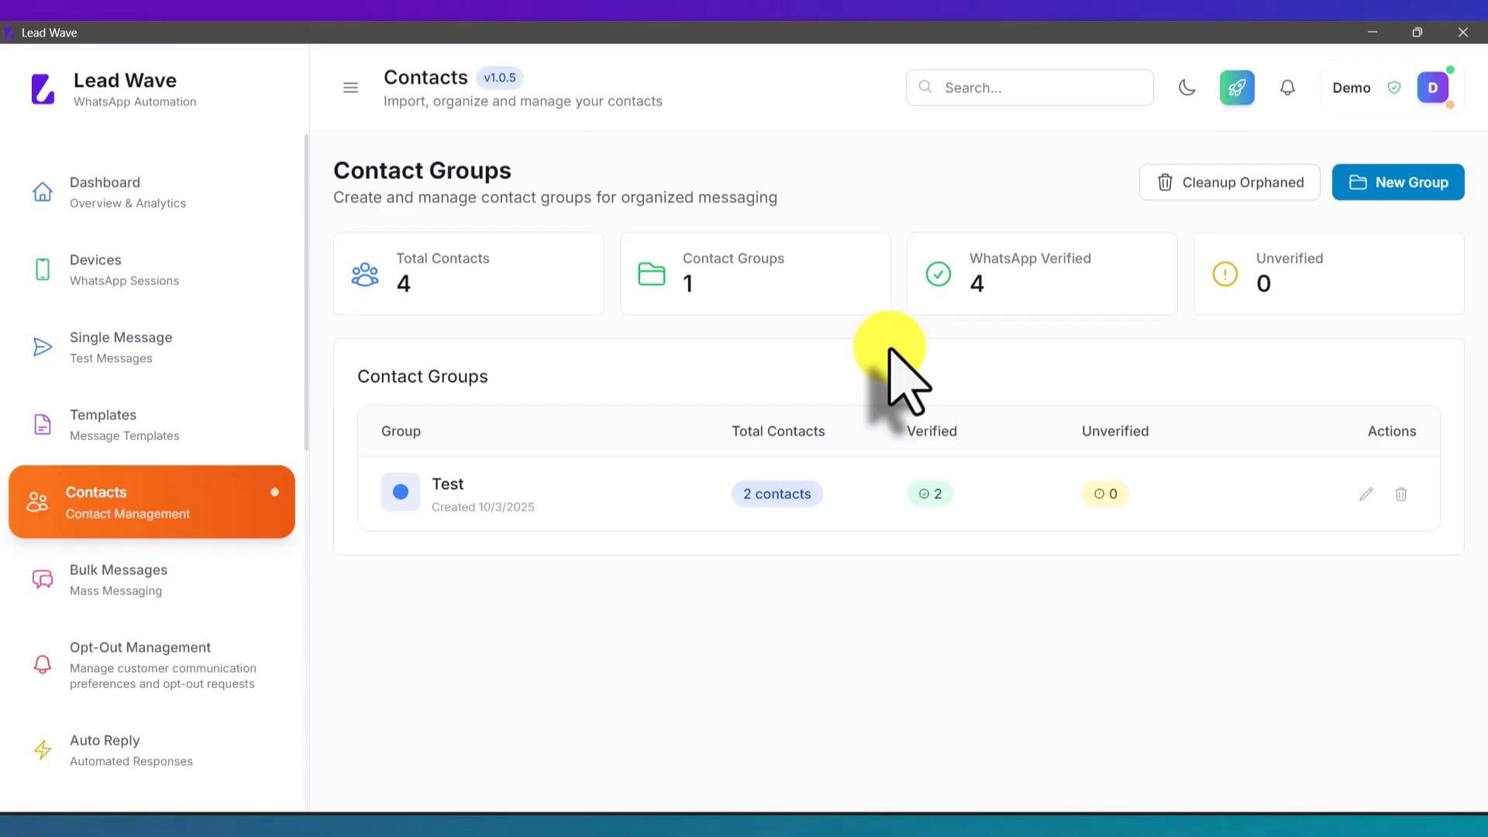
Step: Browse the Test group, Devices and Contacts pages, then start a new campaign from Bulk Messages
{"action": "left_click", "coordinate": [608, 496]}
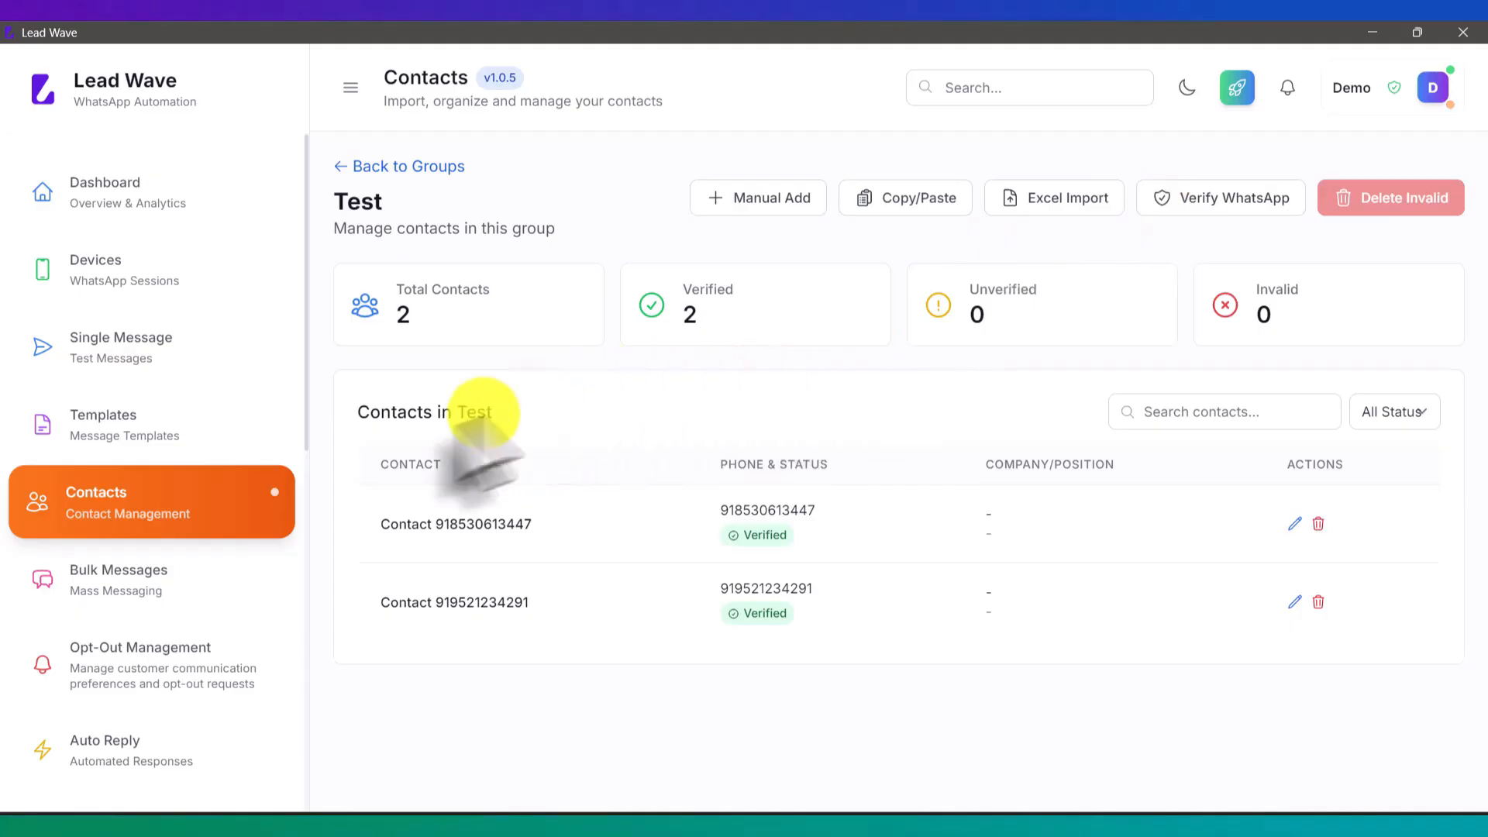
{"action": "left_click", "coordinate": [122, 587]}
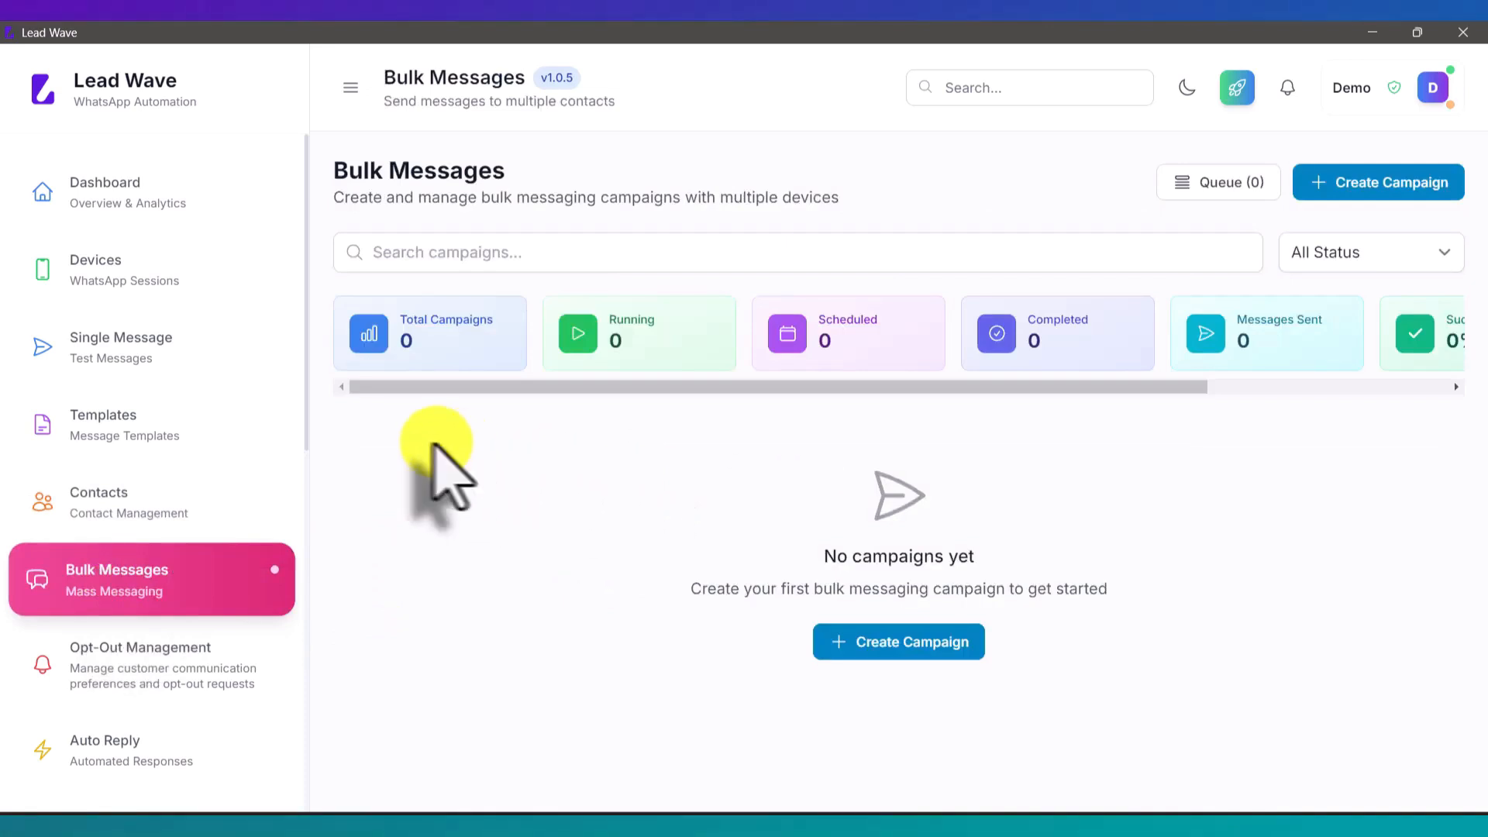
{"action": "left_click", "coordinate": [172, 268]}
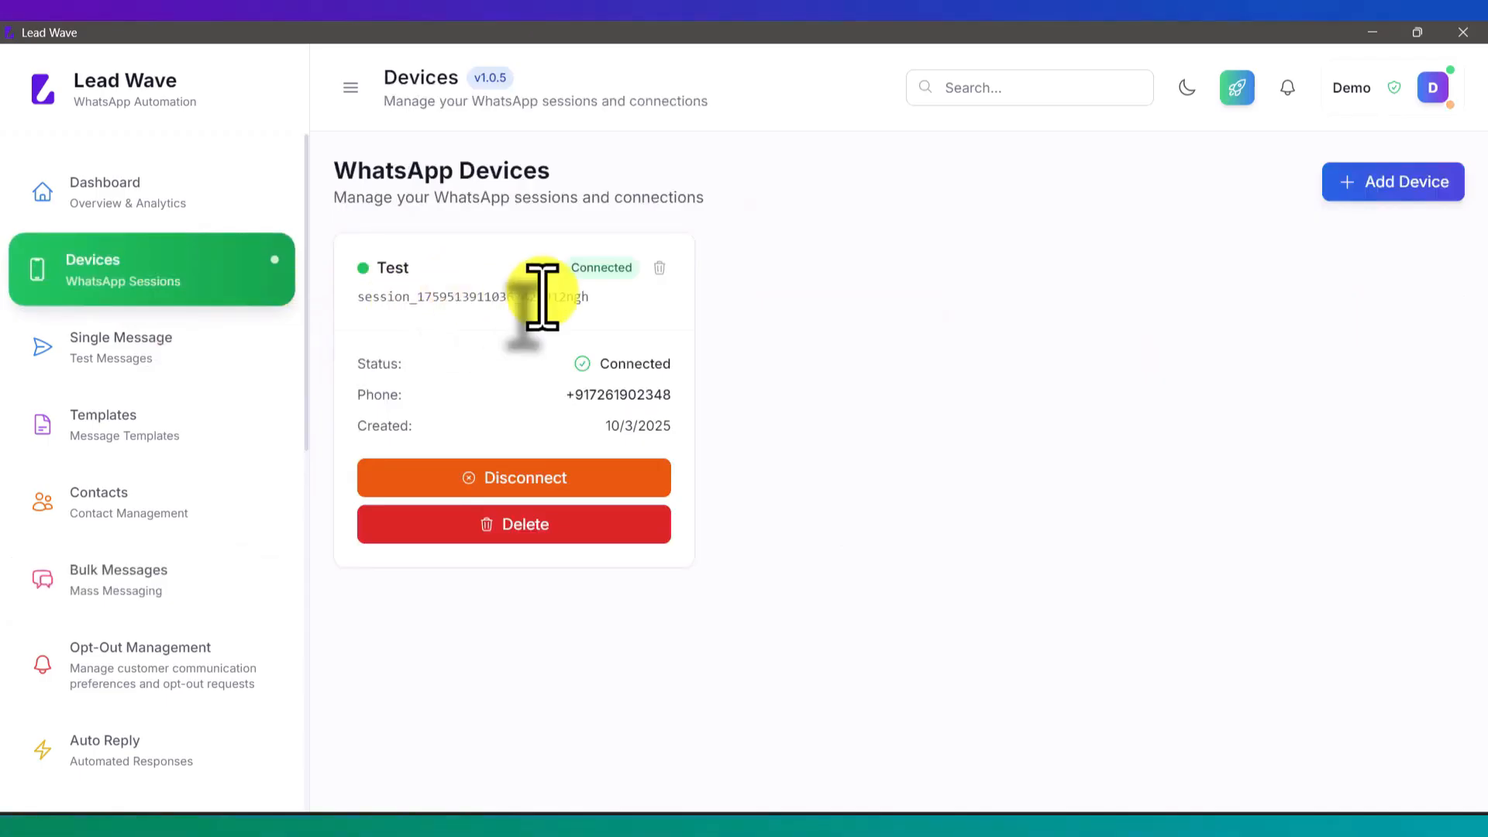
{"action": "left_click", "coordinate": [172, 515]}
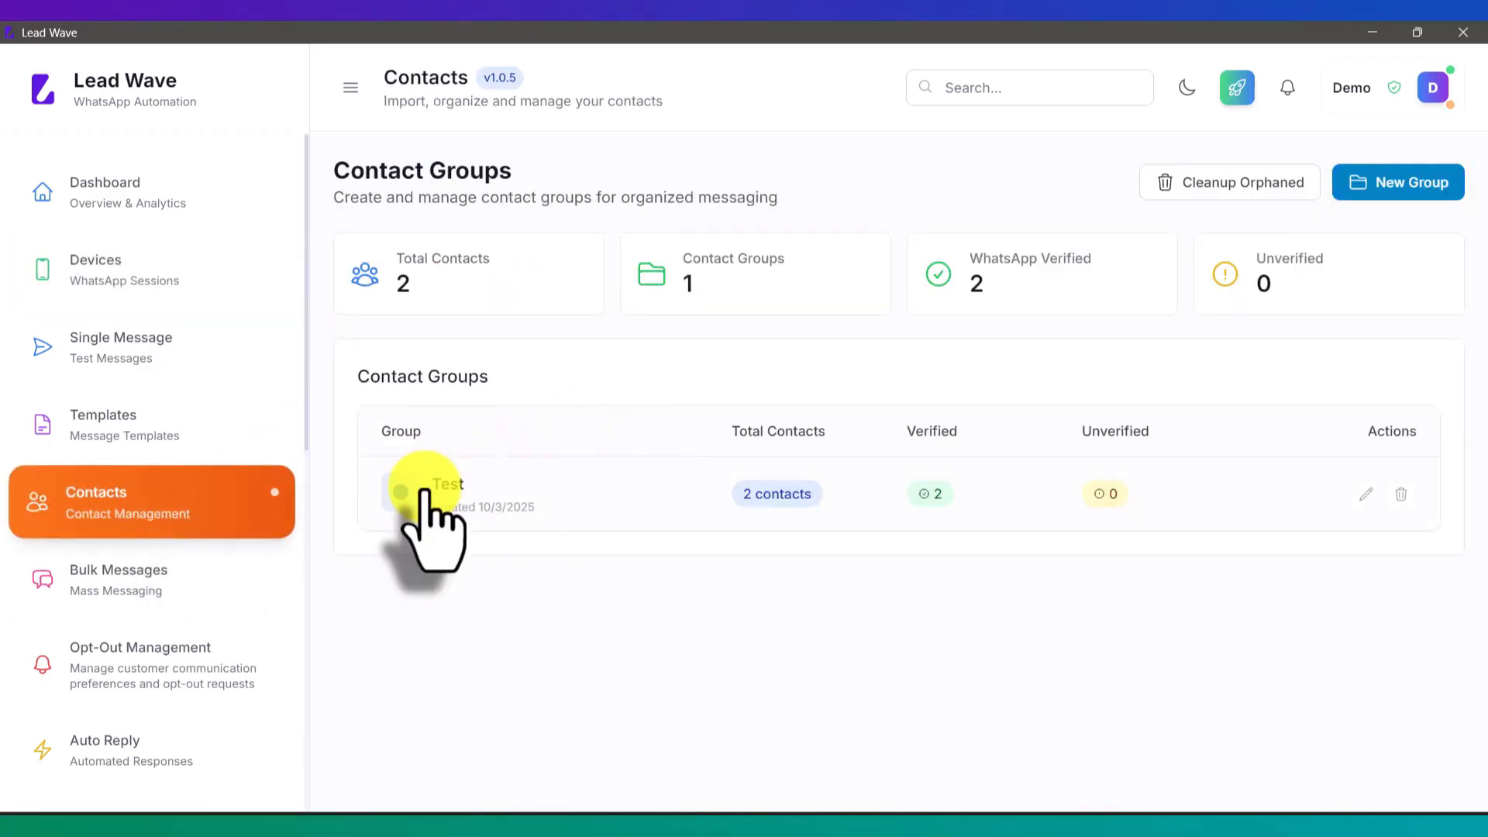
{"action": "left_click", "coordinate": [124, 585]}
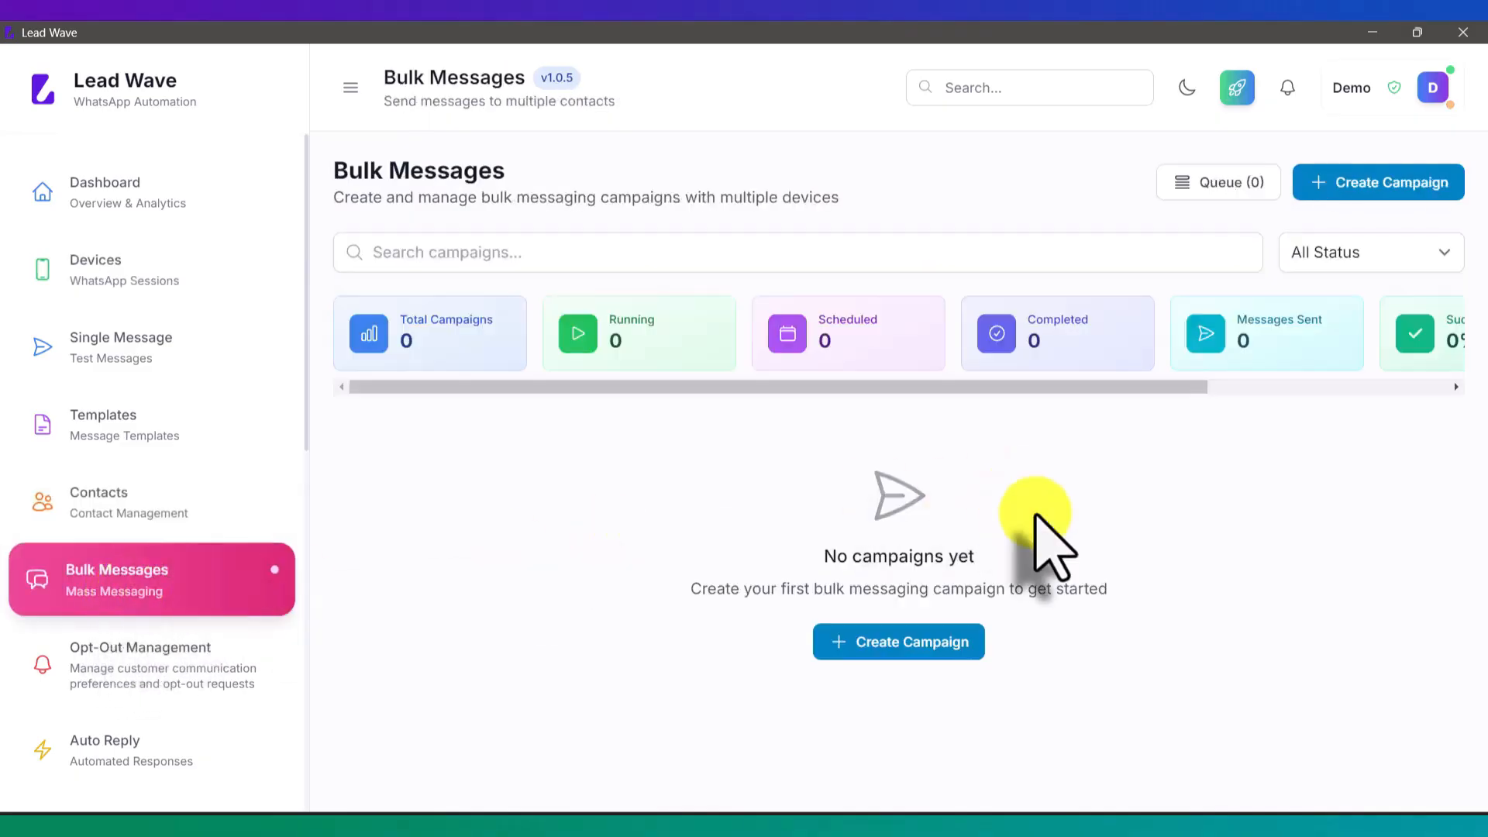
{"action": "left_click", "coordinate": [1370, 186]}
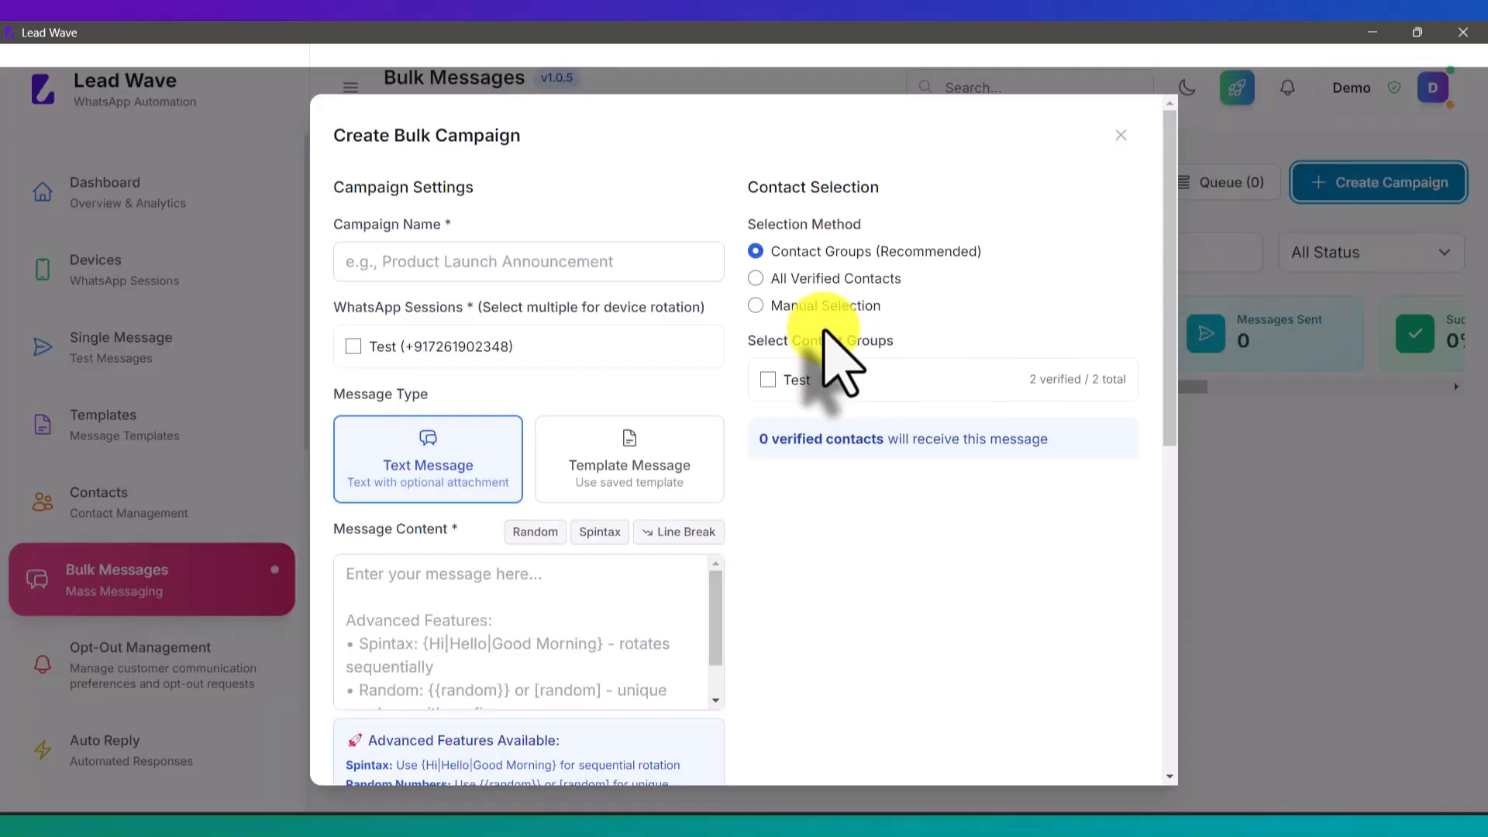
Step: Name the campaign 'Test' and send it through the Test WhatsApp session
{"action": "left_click", "coordinate": [572, 267]}
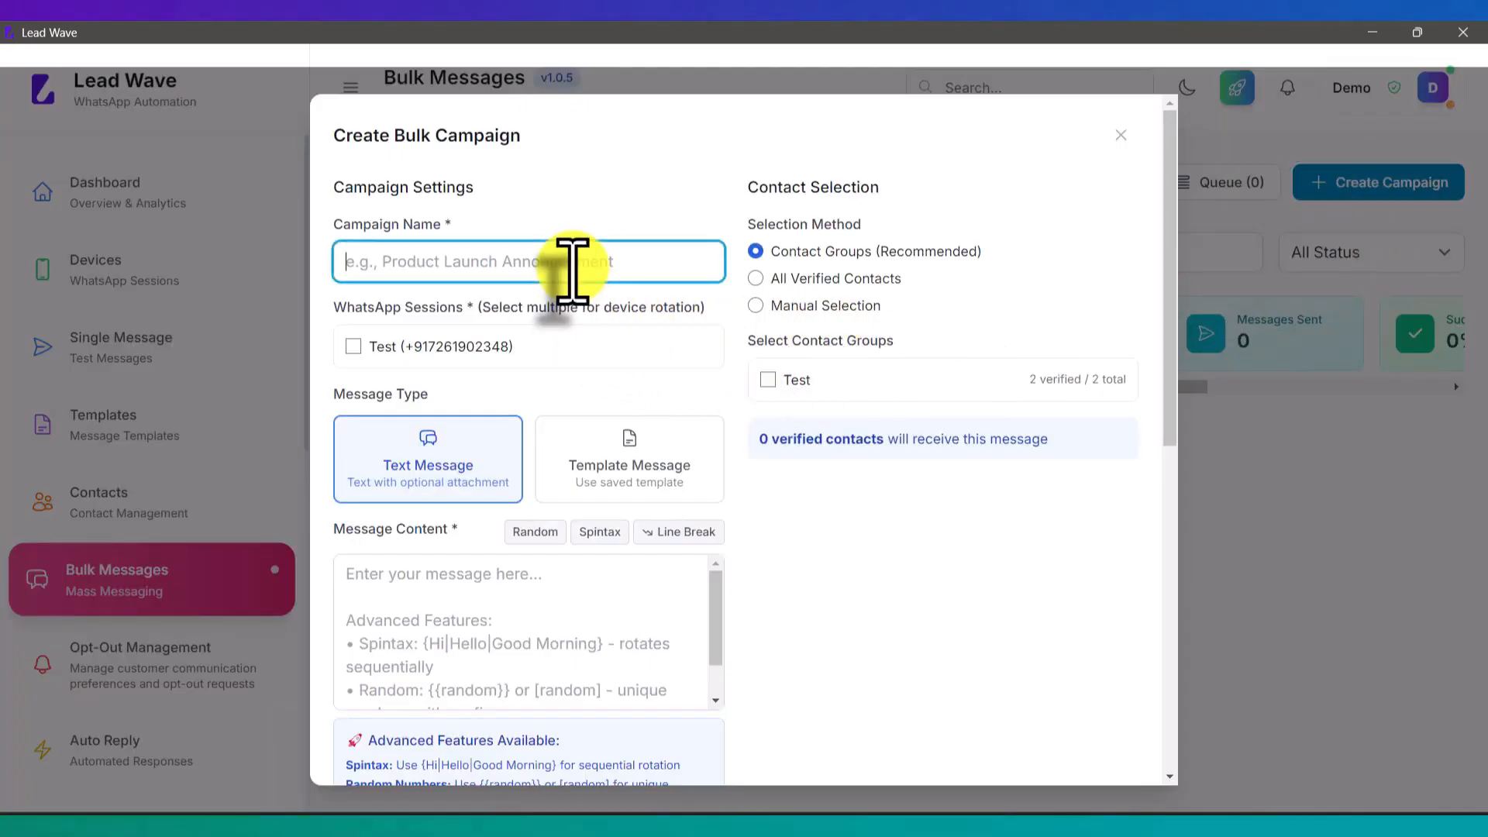
{"action": "type", "text": "Test"}
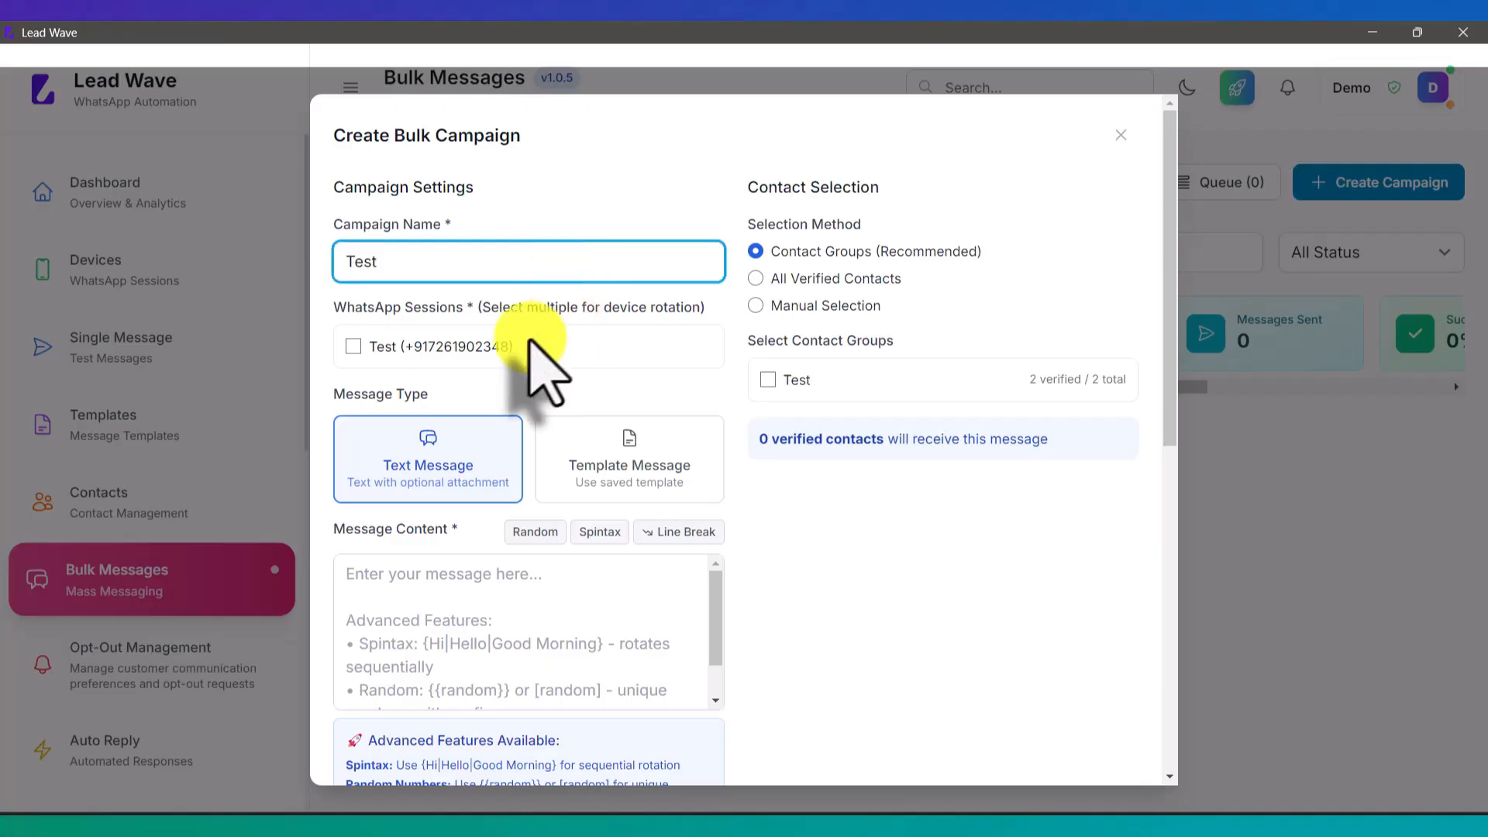
{"action": "left_click", "coordinate": [399, 343]}
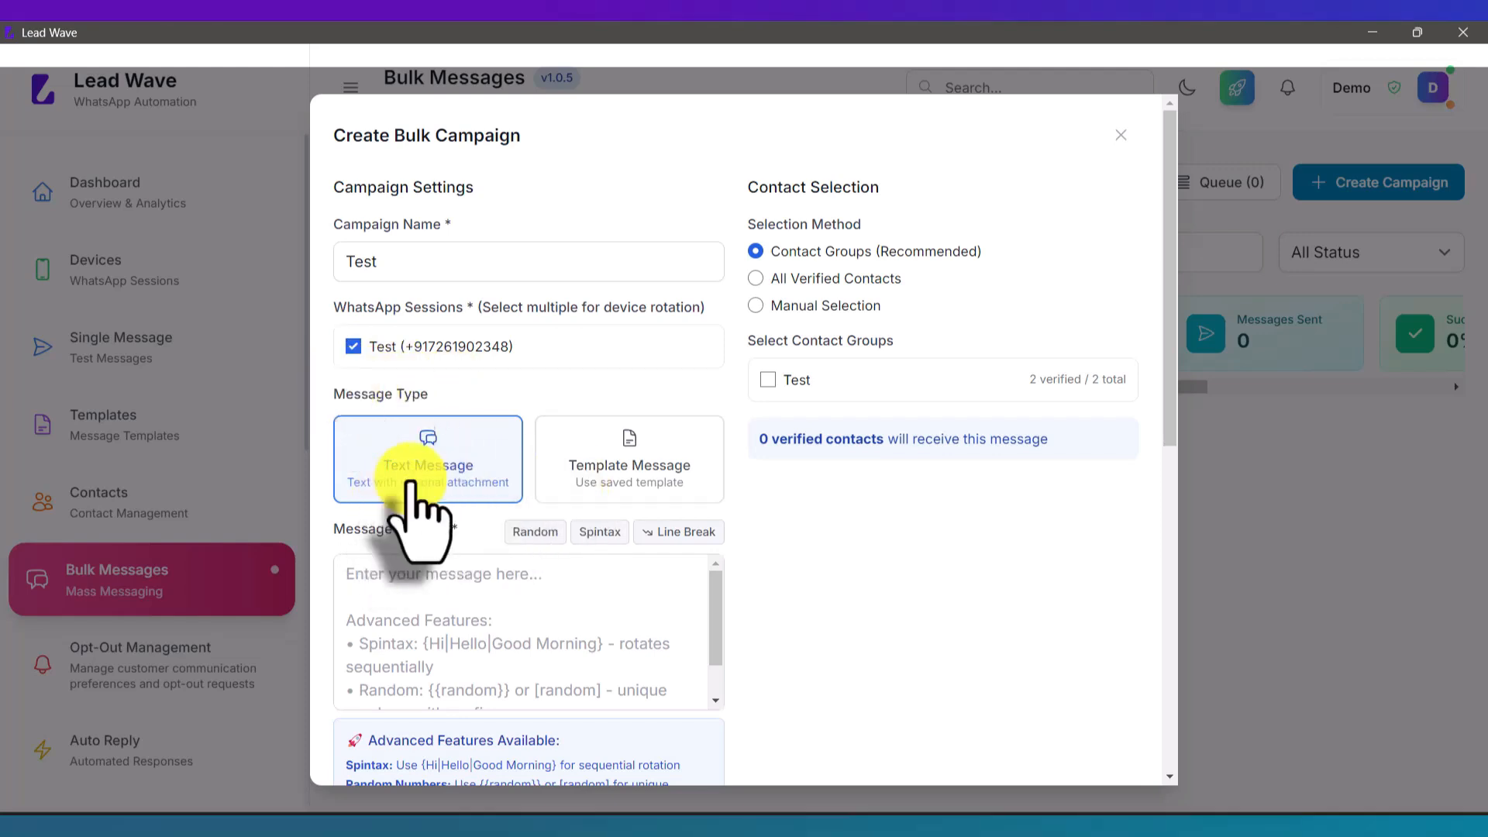
Step: Load the Buttons template's wording, switch back to Text Message, and select the text
{"action": "left_click", "coordinate": [390, 597]}
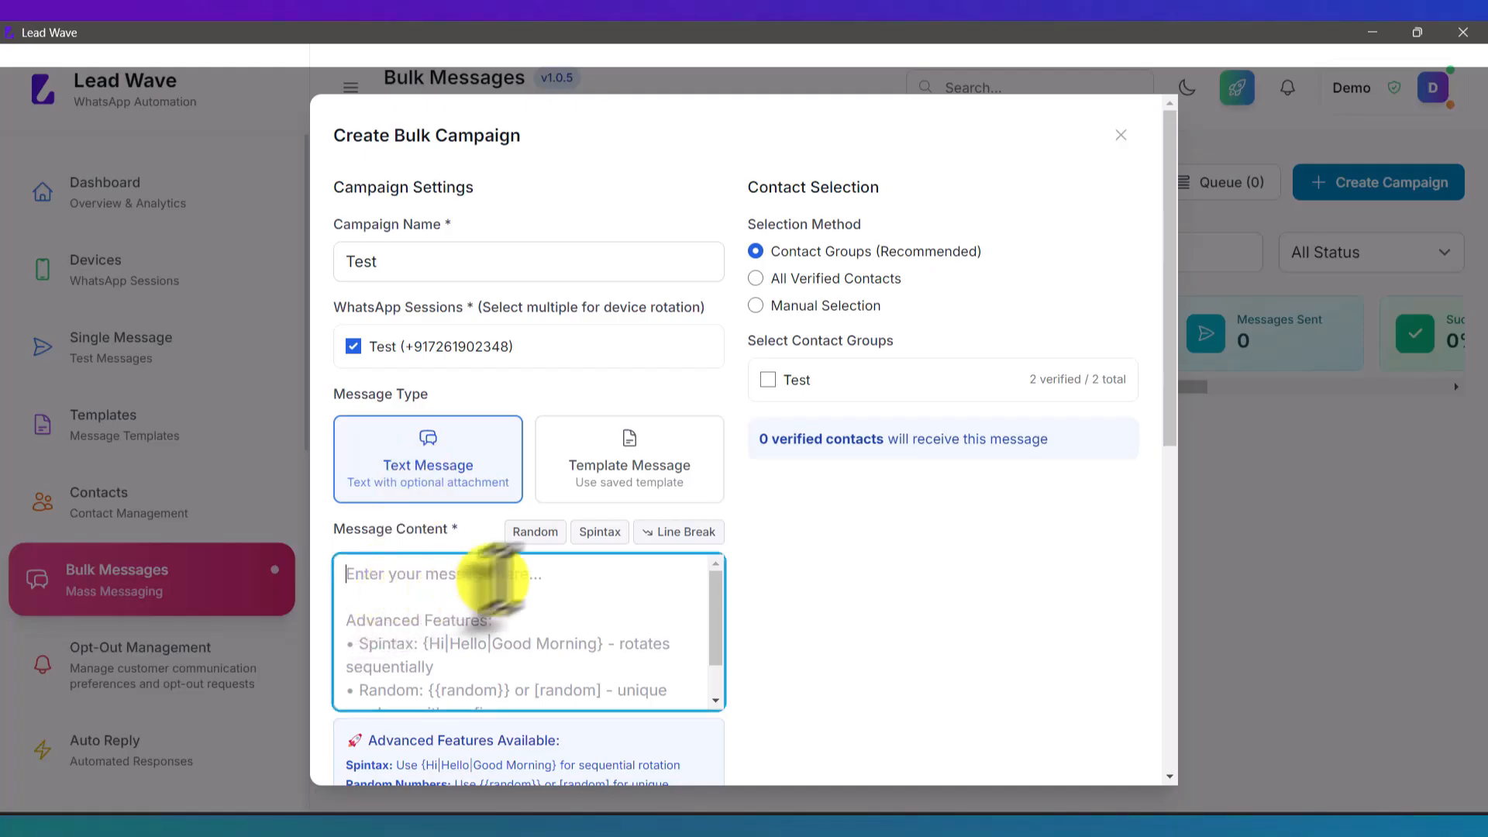
{"action": "left_click", "coordinate": [628, 484]}
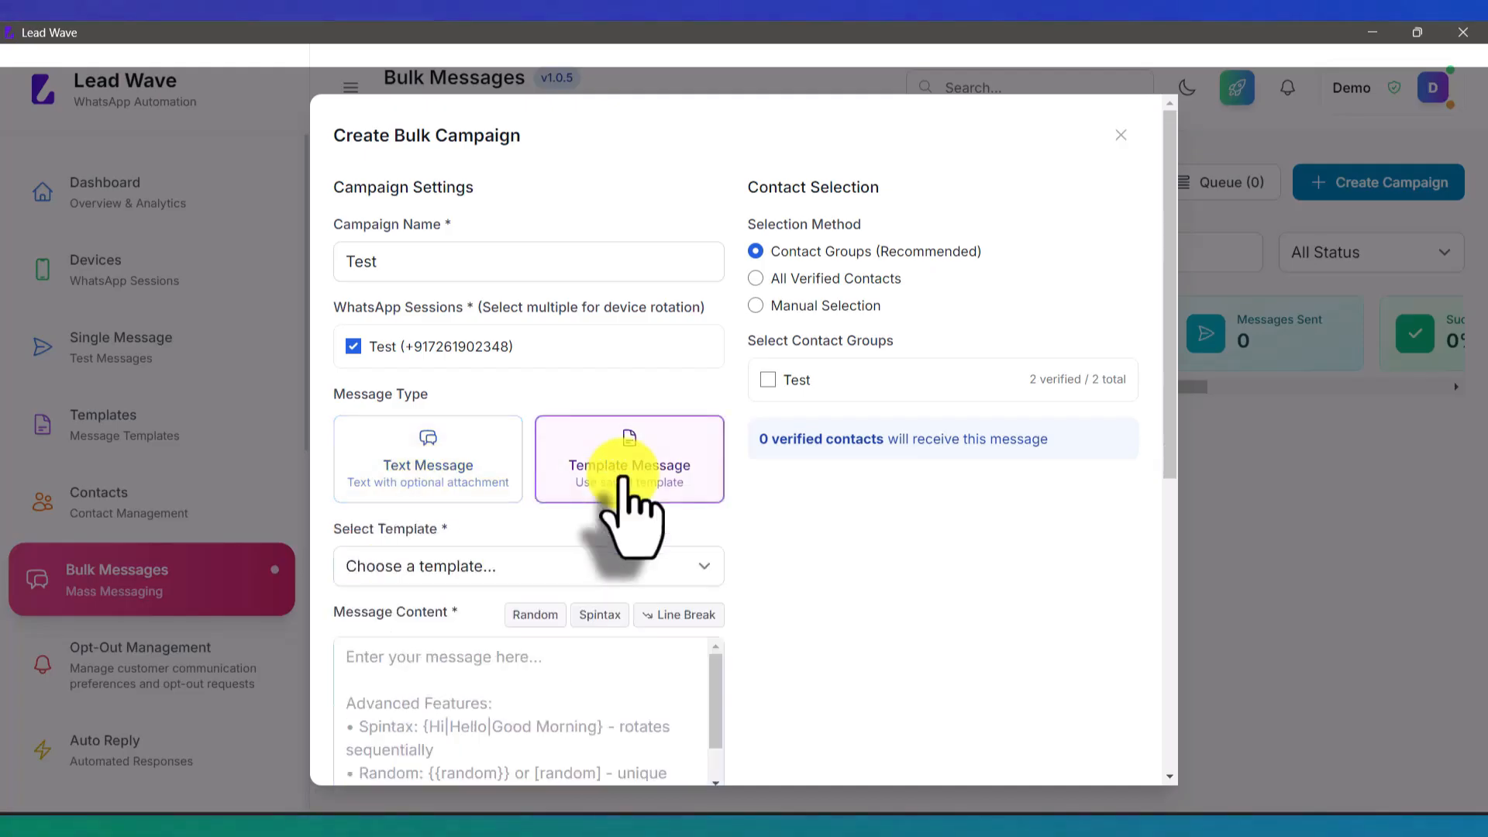
{"action": "left_click", "coordinate": [446, 569]}
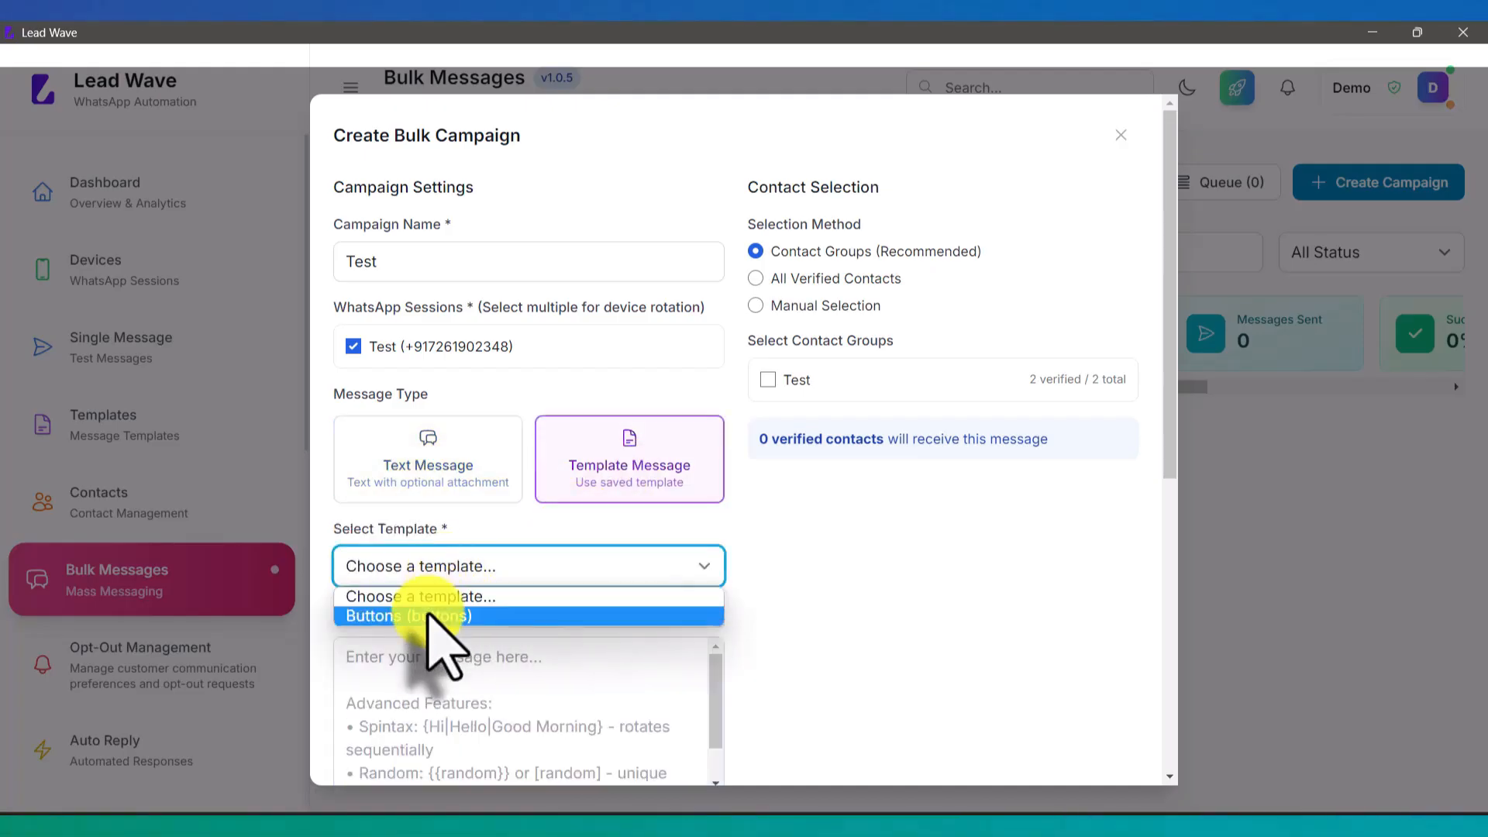
{"action": "left_click", "coordinate": [435, 616]}
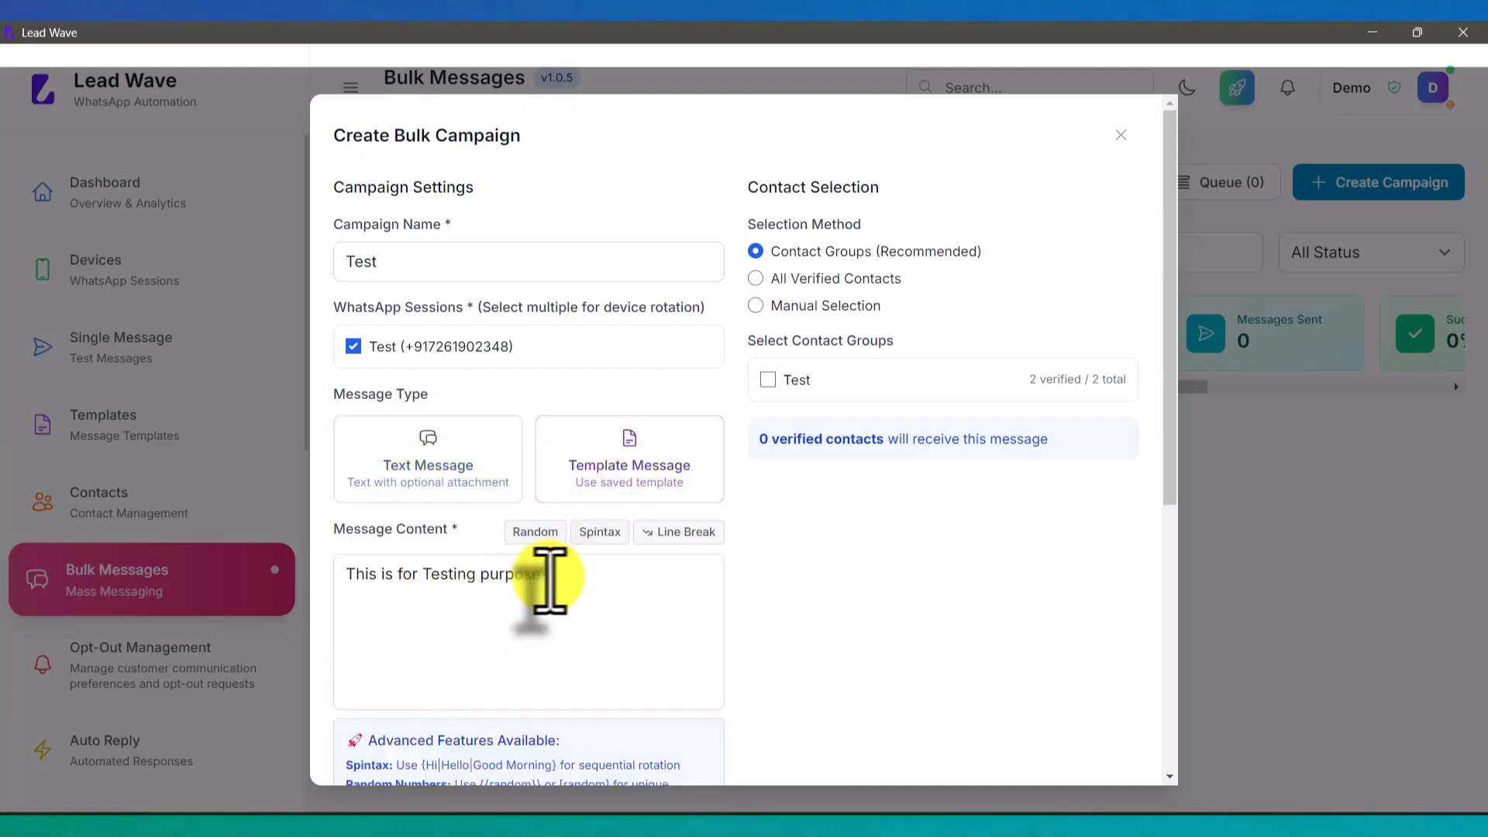
{"action": "left_click", "coordinate": [423, 465]}
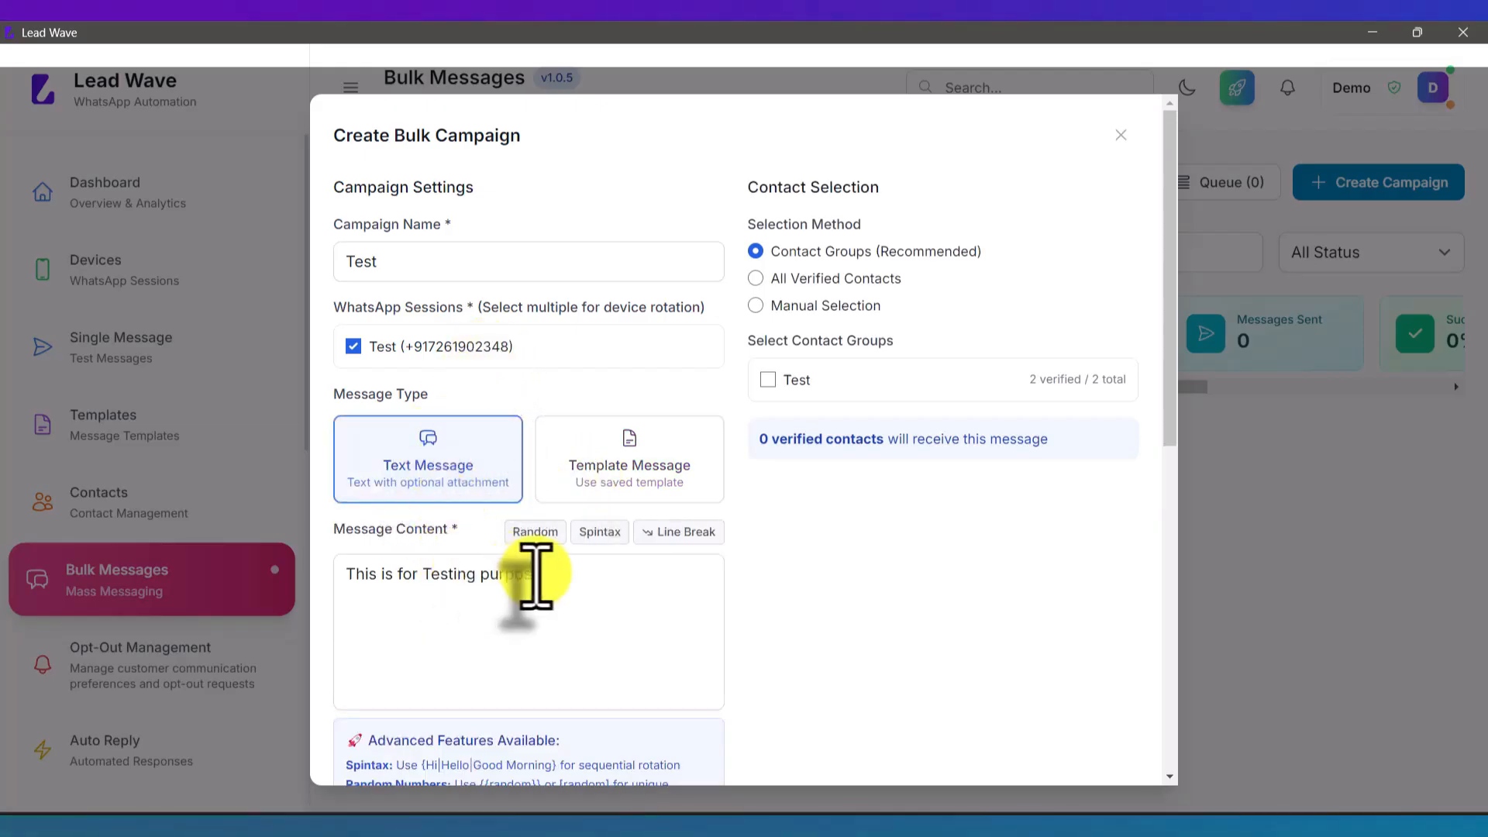
{"action": "left_click_drag", "start_coordinate": [542, 573], "coordinate": [333, 559]}
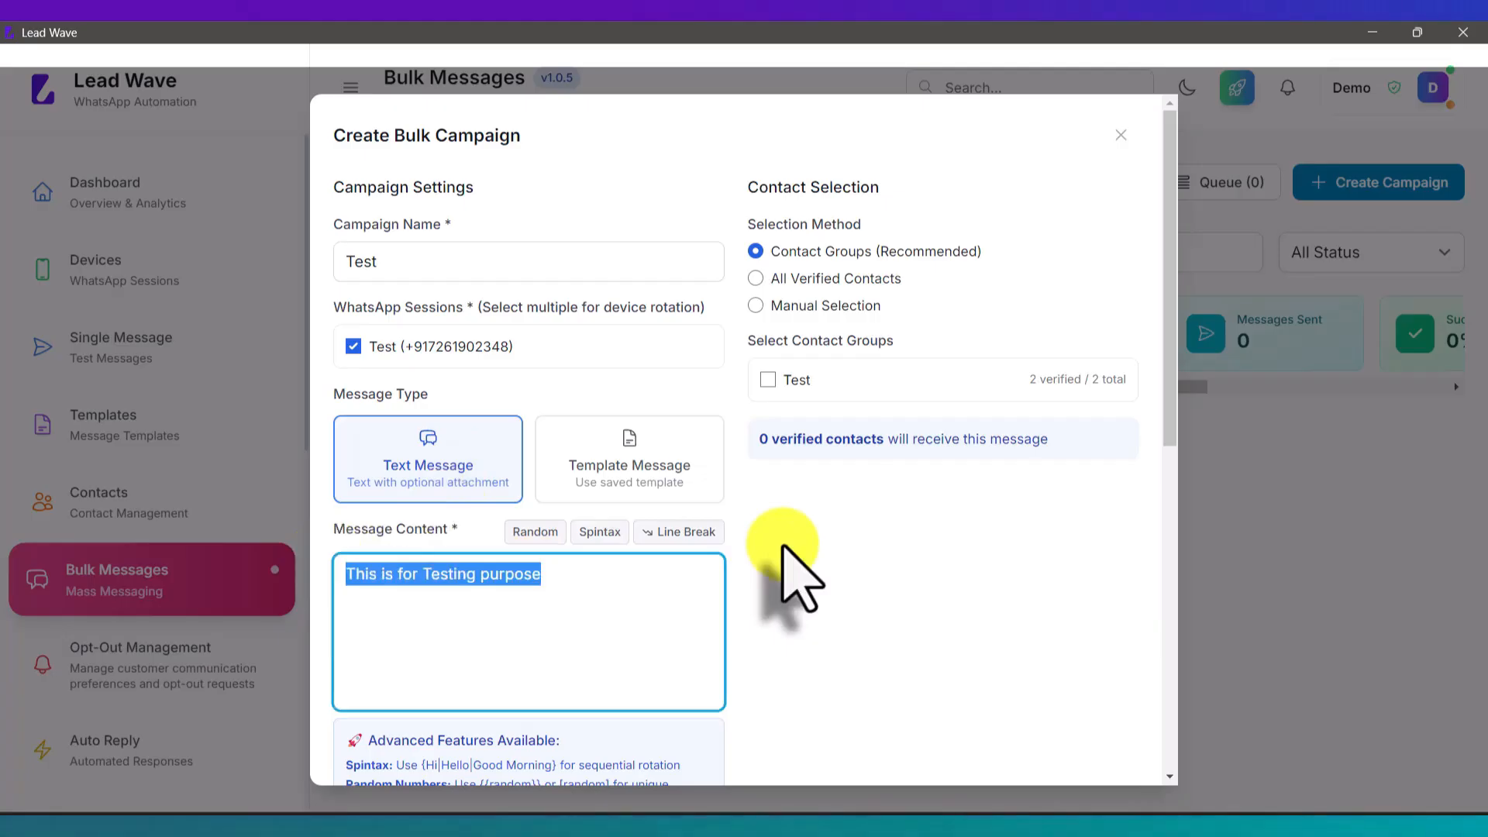
Step: Write 'HI this is Test message from lead wave' with a {{random}} number on a new line
{"action": "type", "text": "HI th"}
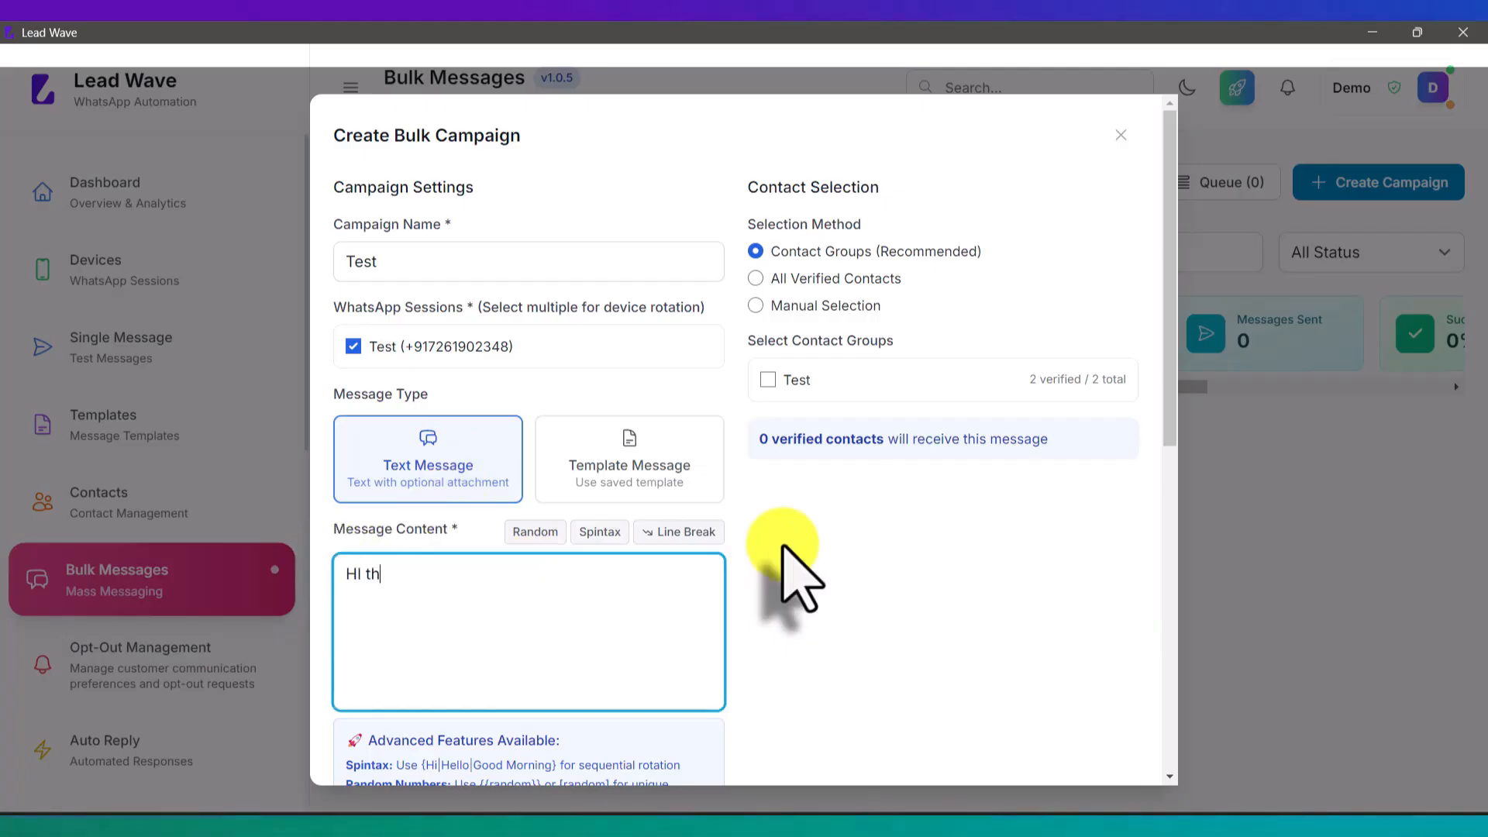
{"action": "type", "text": "is is Test message from lead"}
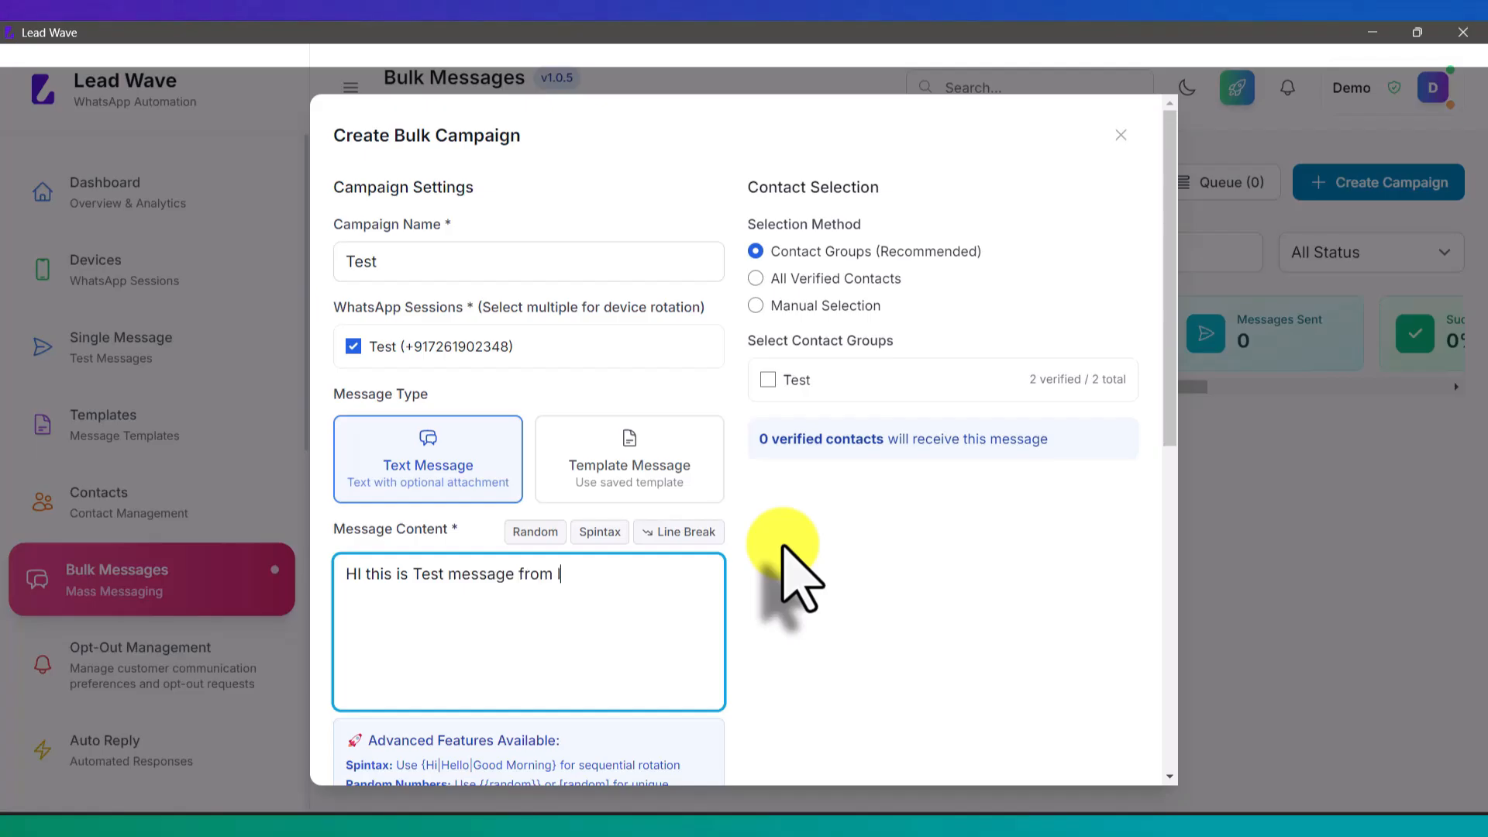
{"action": "type", "text": " wave"}
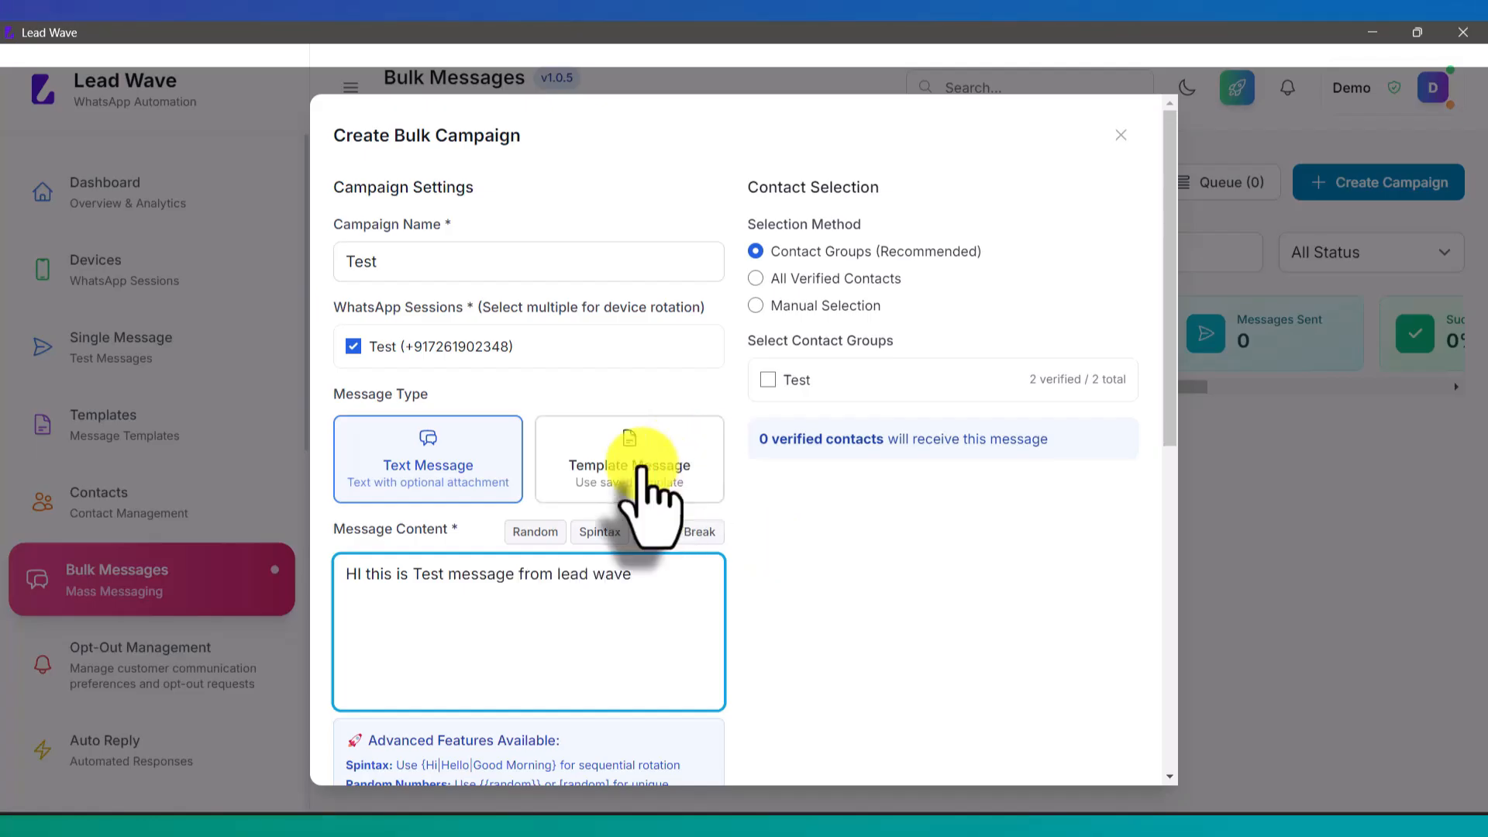
{"action": "scroll", "coordinate": [651, 497], "scroll_direction": "down", "scroll_amount": 1}
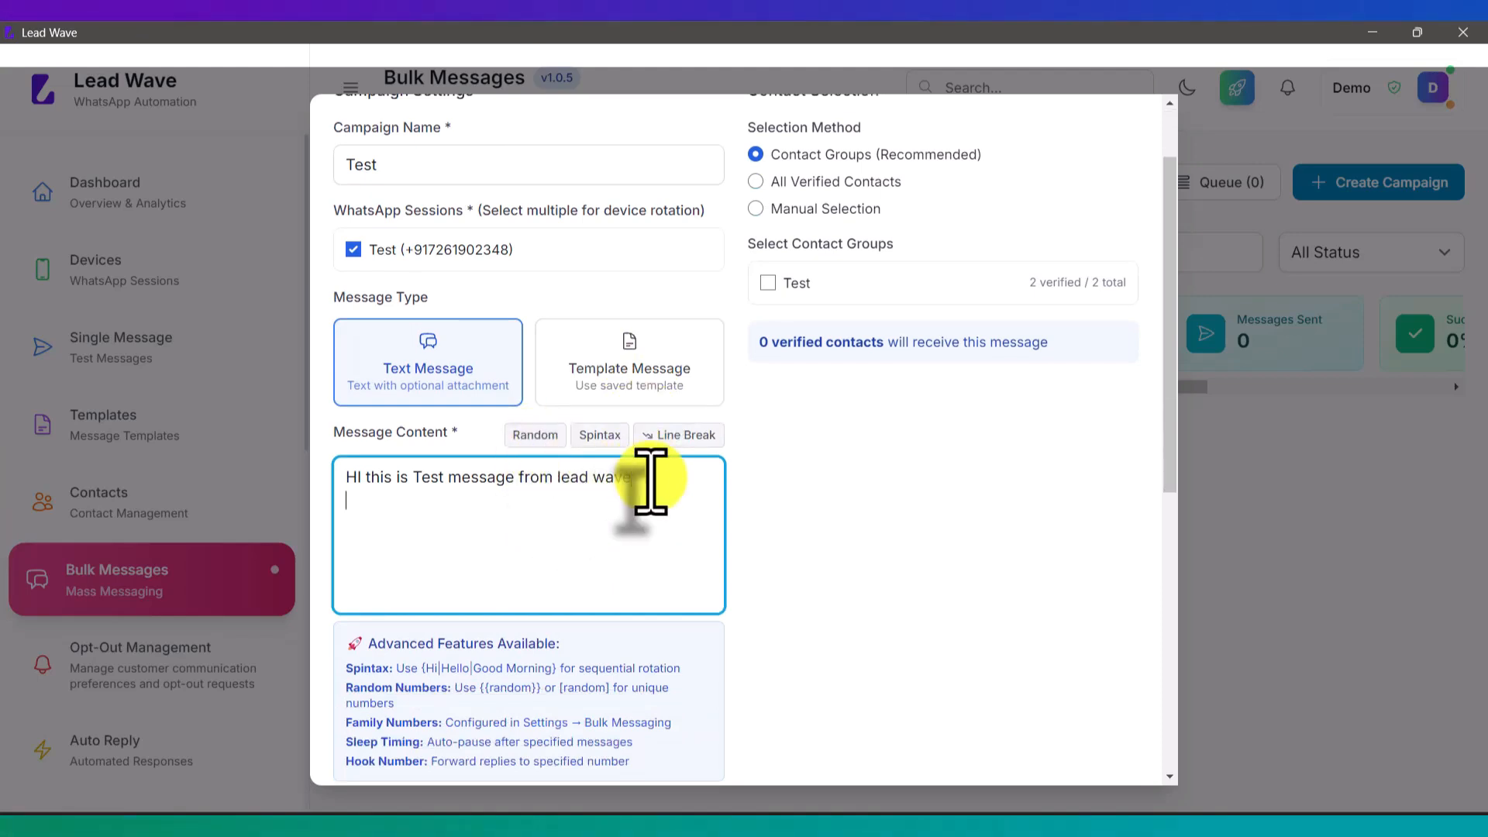
{"action": "key", "text": "Return"}
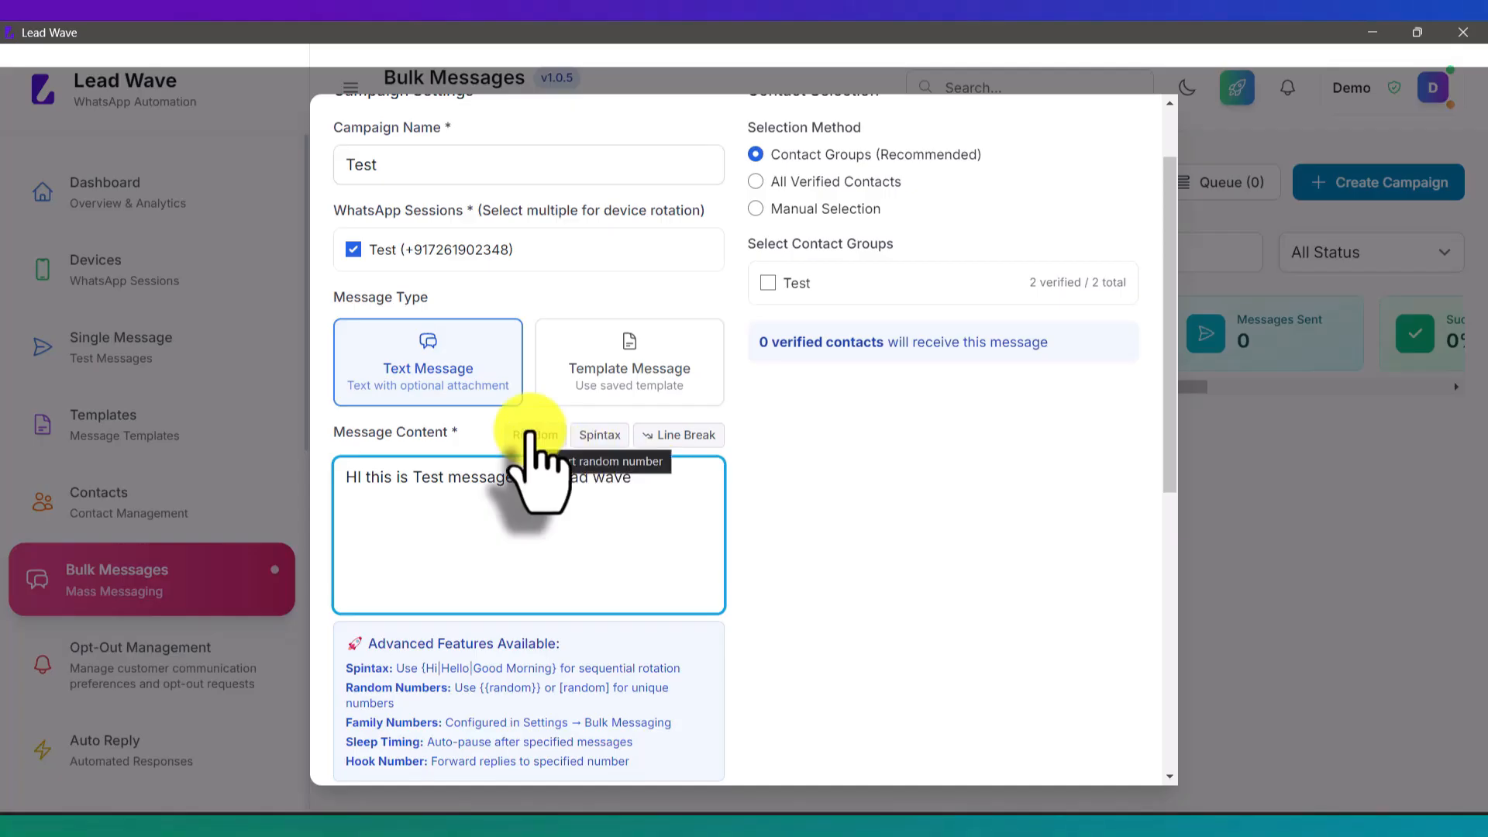
{"action": "left_click", "coordinate": [529, 434]}
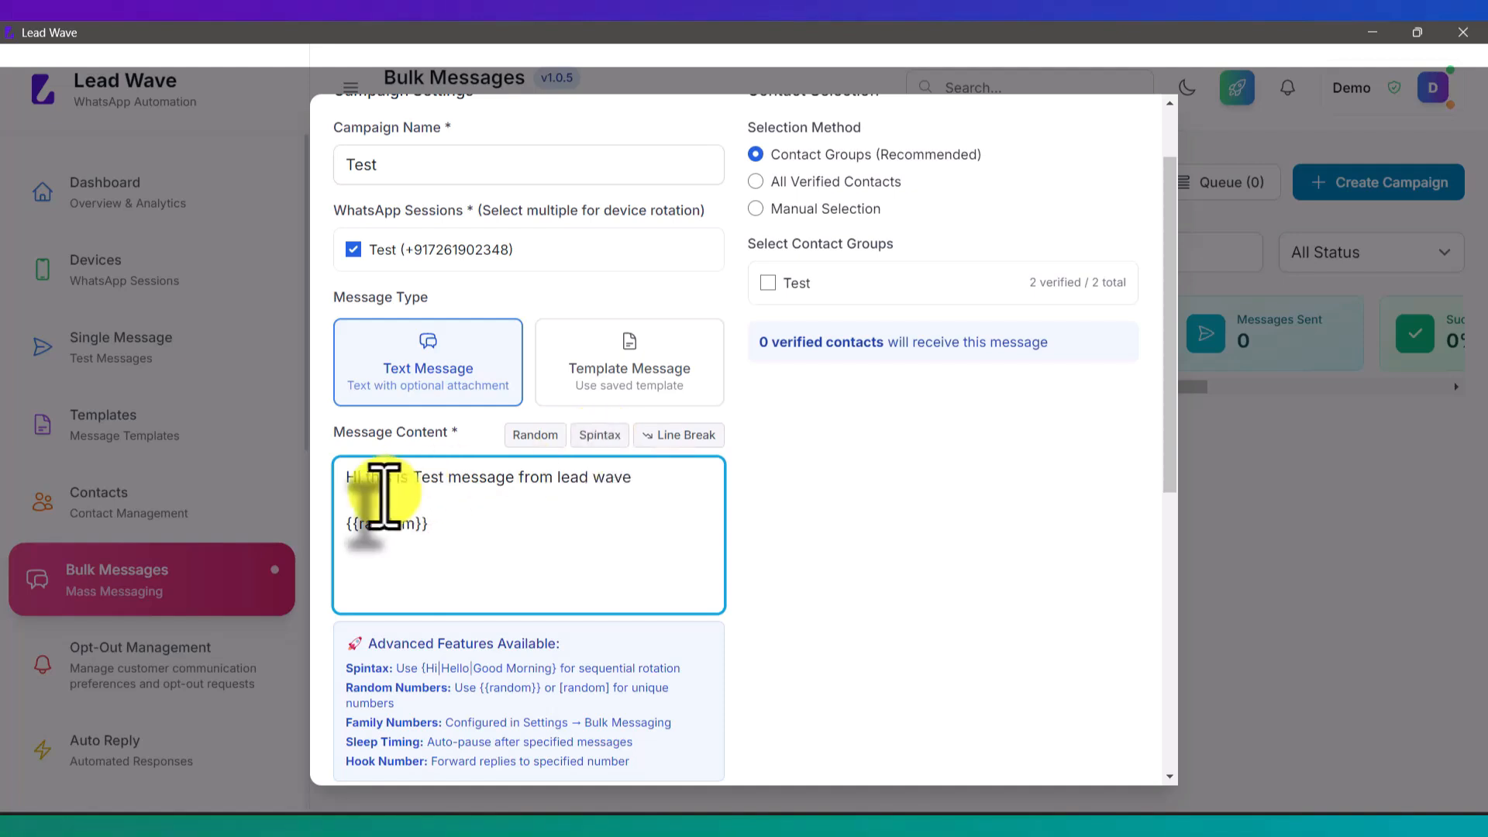
Step: Insert the {Hello|Hi|Good Morning} spintax right after 'HI'
{"action": "left_click", "coordinate": [346, 477]}
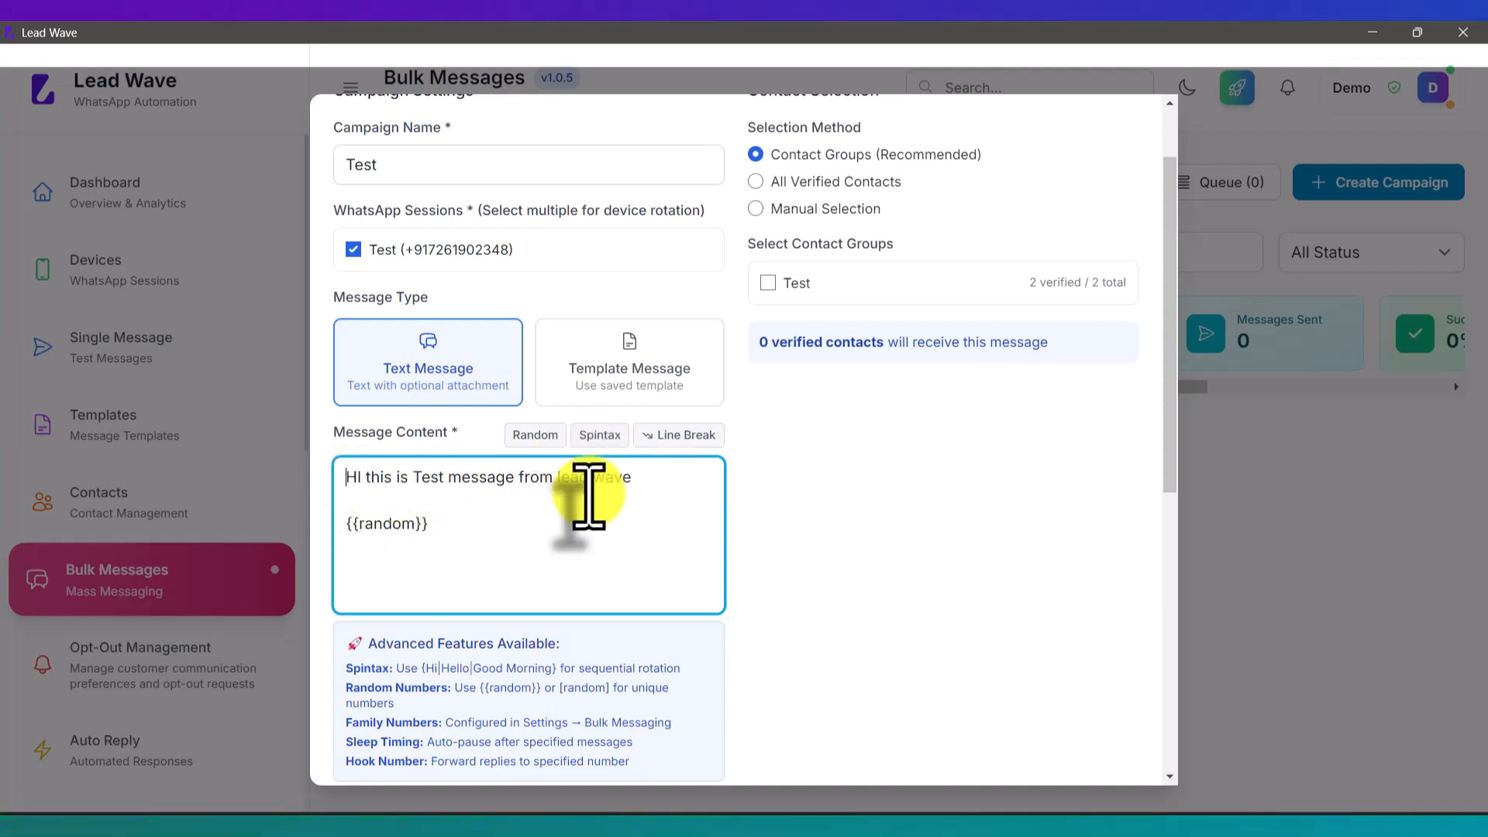
{"action": "left_click", "coordinate": [362, 477]}
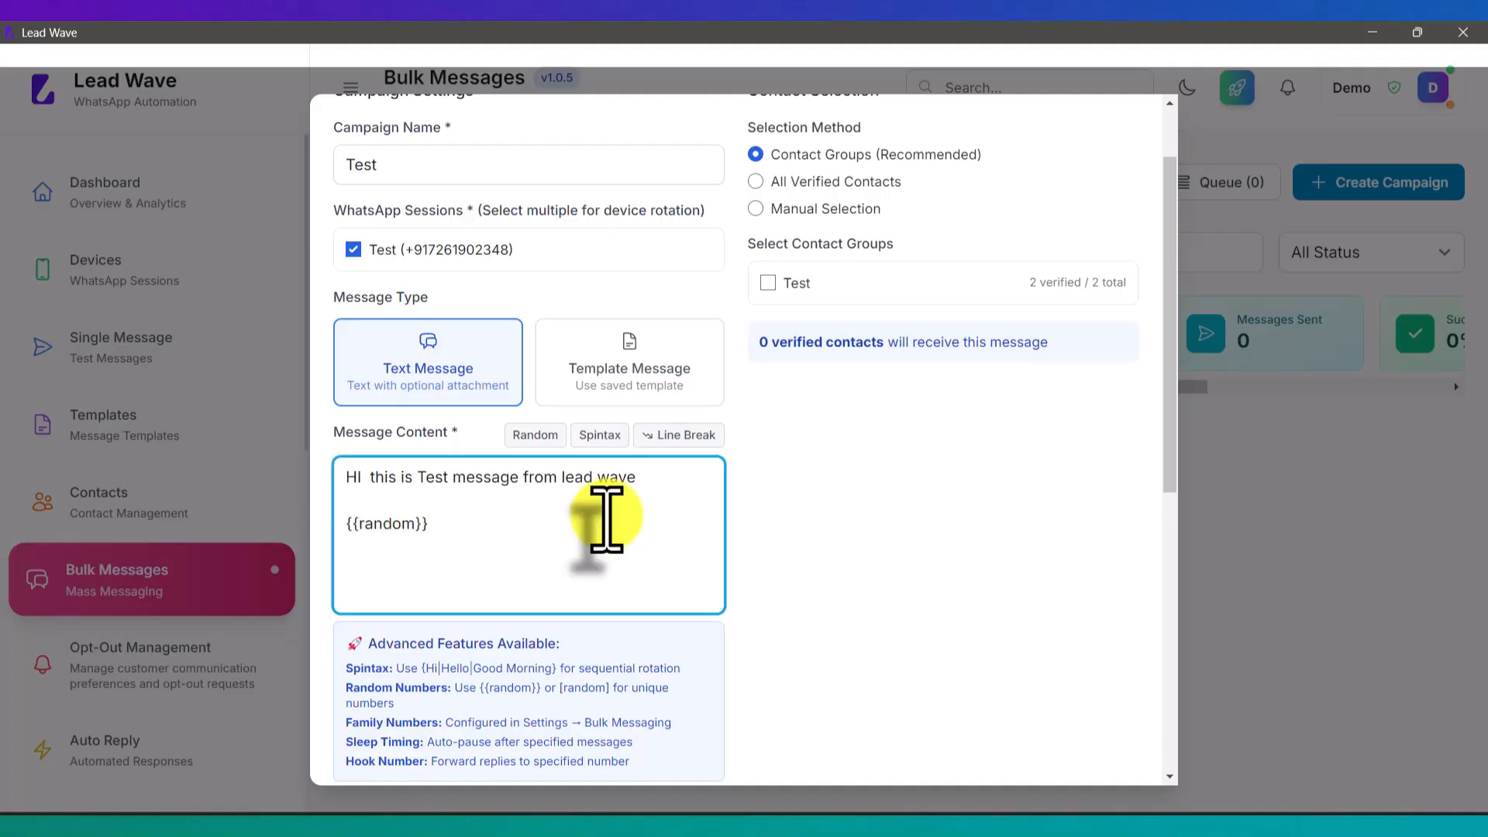
{"action": "left_click", "coordinate": [600, 435]}
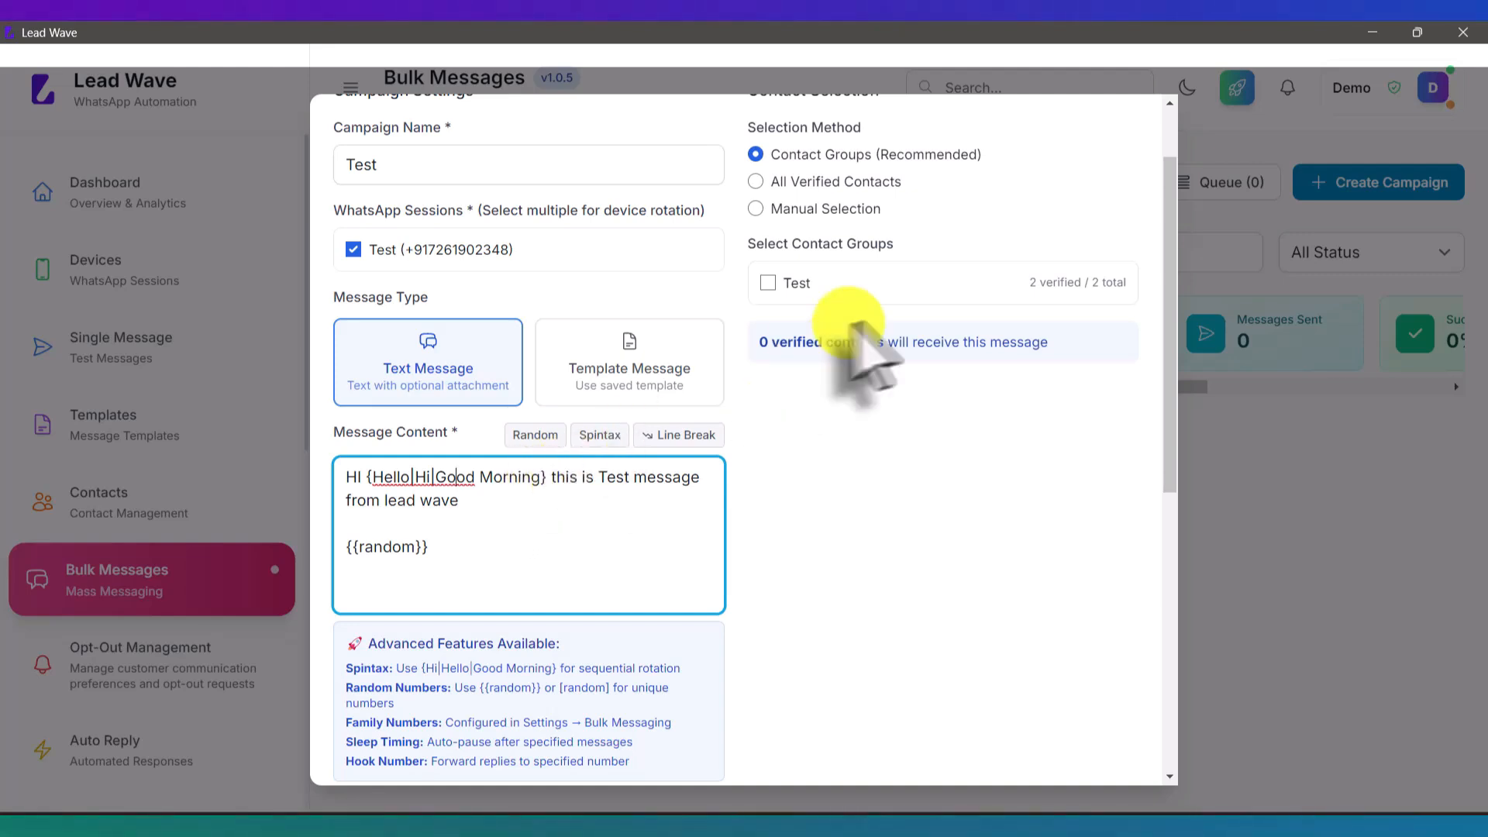
Step: After trying All Verified and Manual Selection, target the Test contact group (2 verified contacts)
{"action": "left_click", "coordinate": [801, 282]}
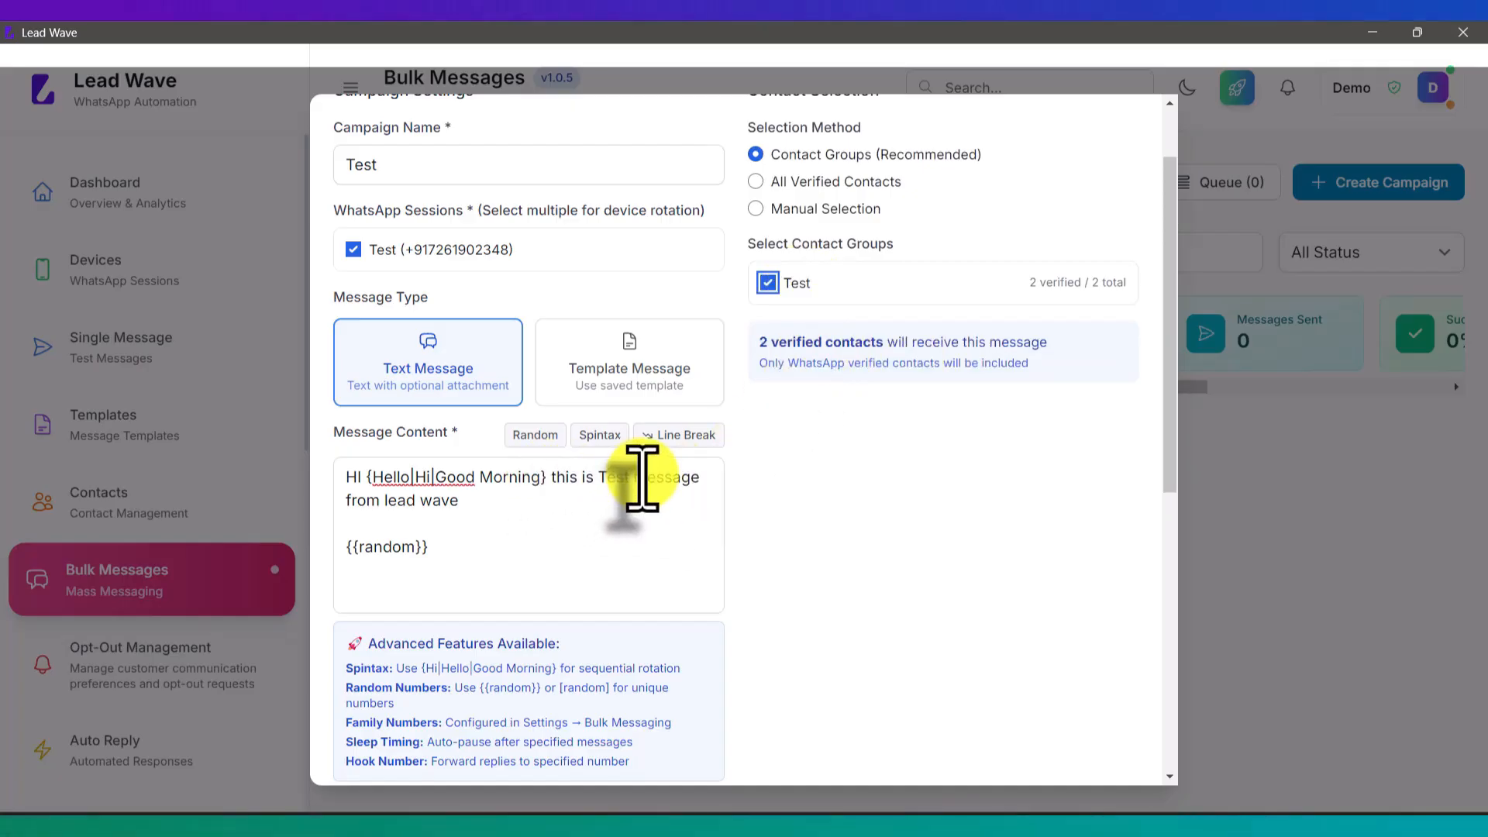
{"action": "scroll", "coordinate": [804, 498], "scroll_direction": "up", "scroll_amount": 2}
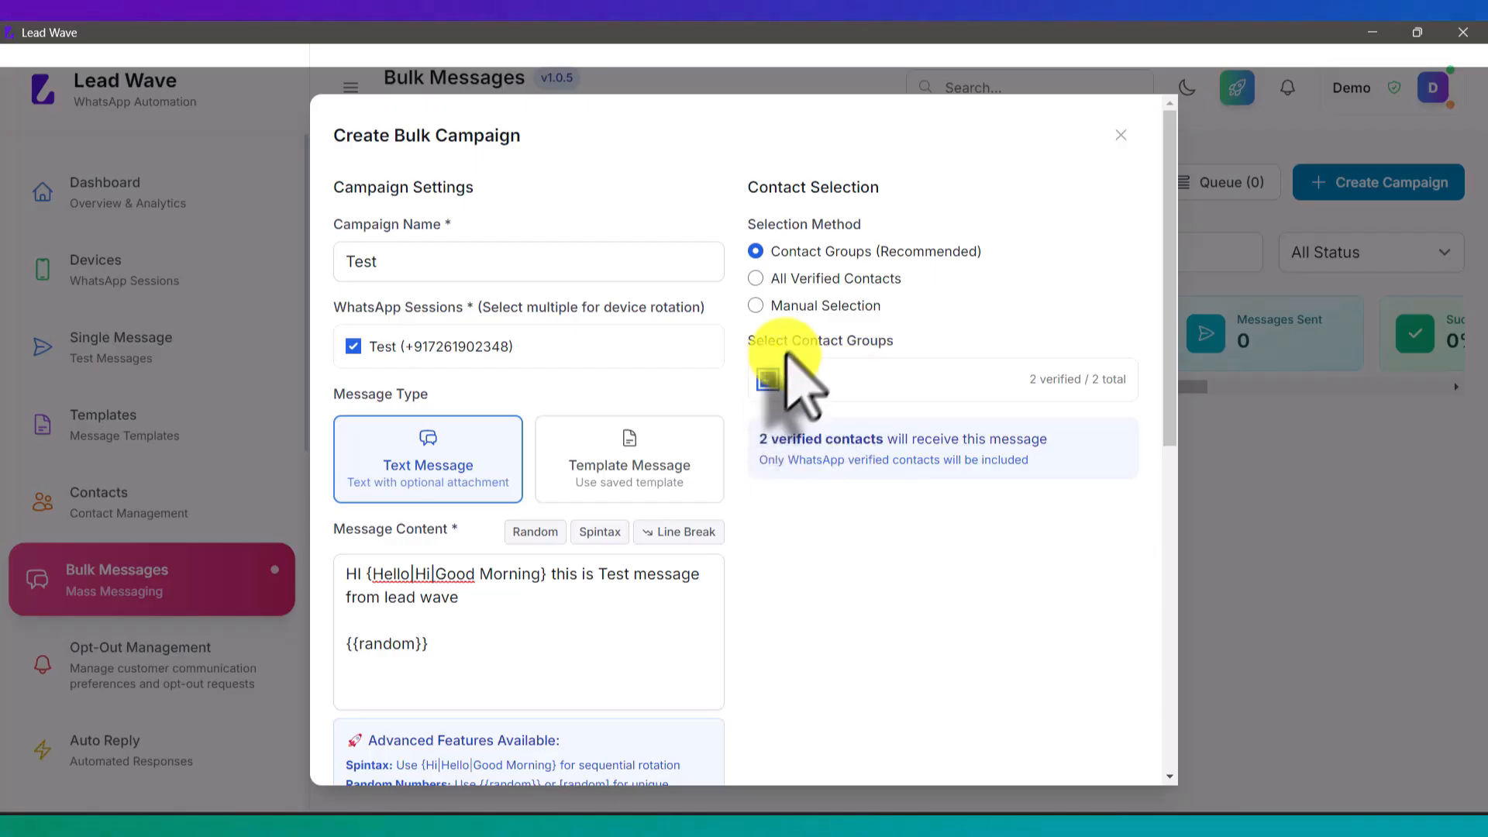
{"action": "left_click", "coordinate": [820, 280]}
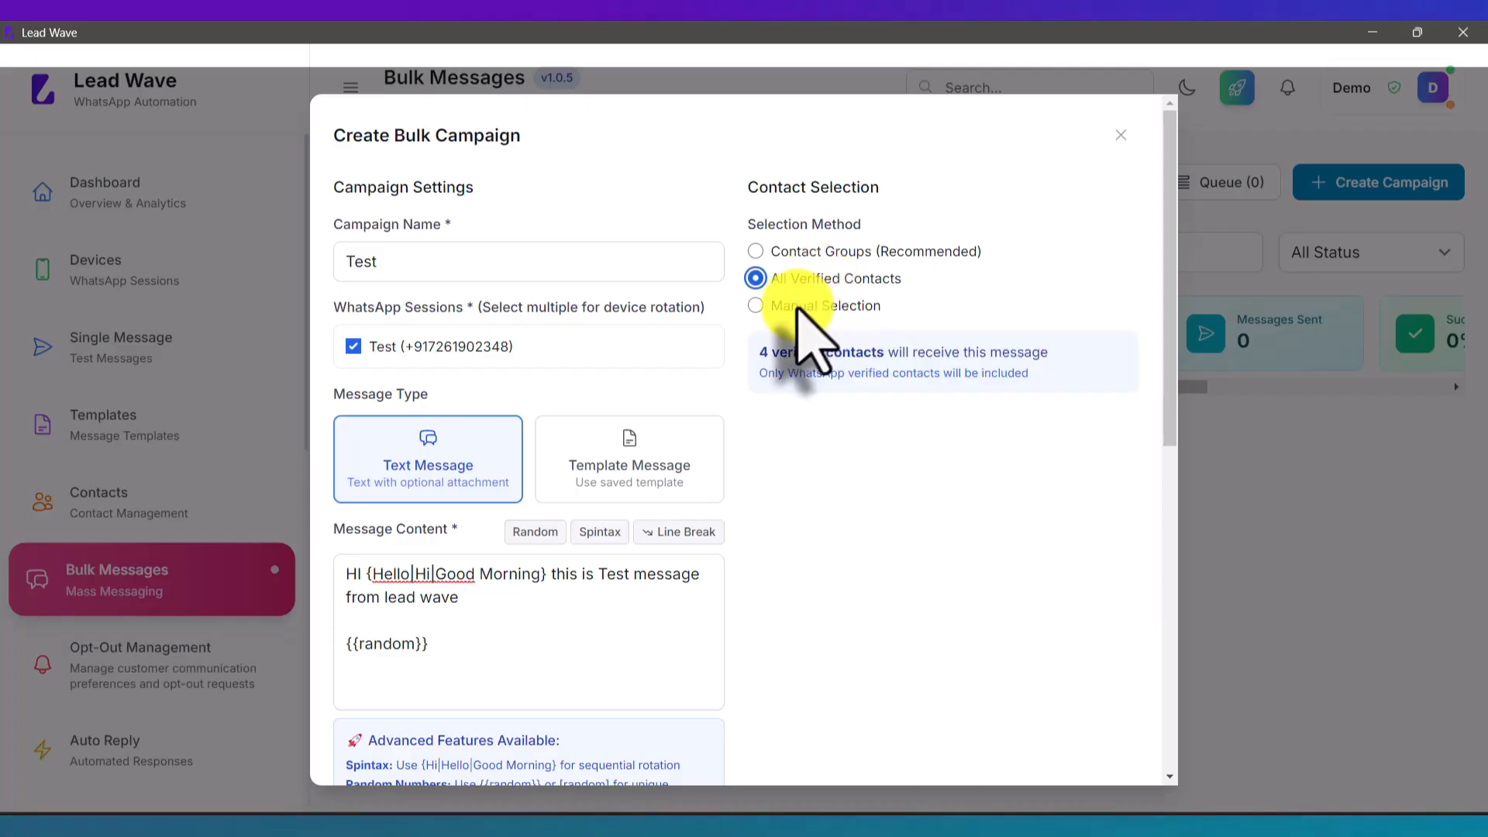
{"action": "left_click", "coordinate": [798, 311]}
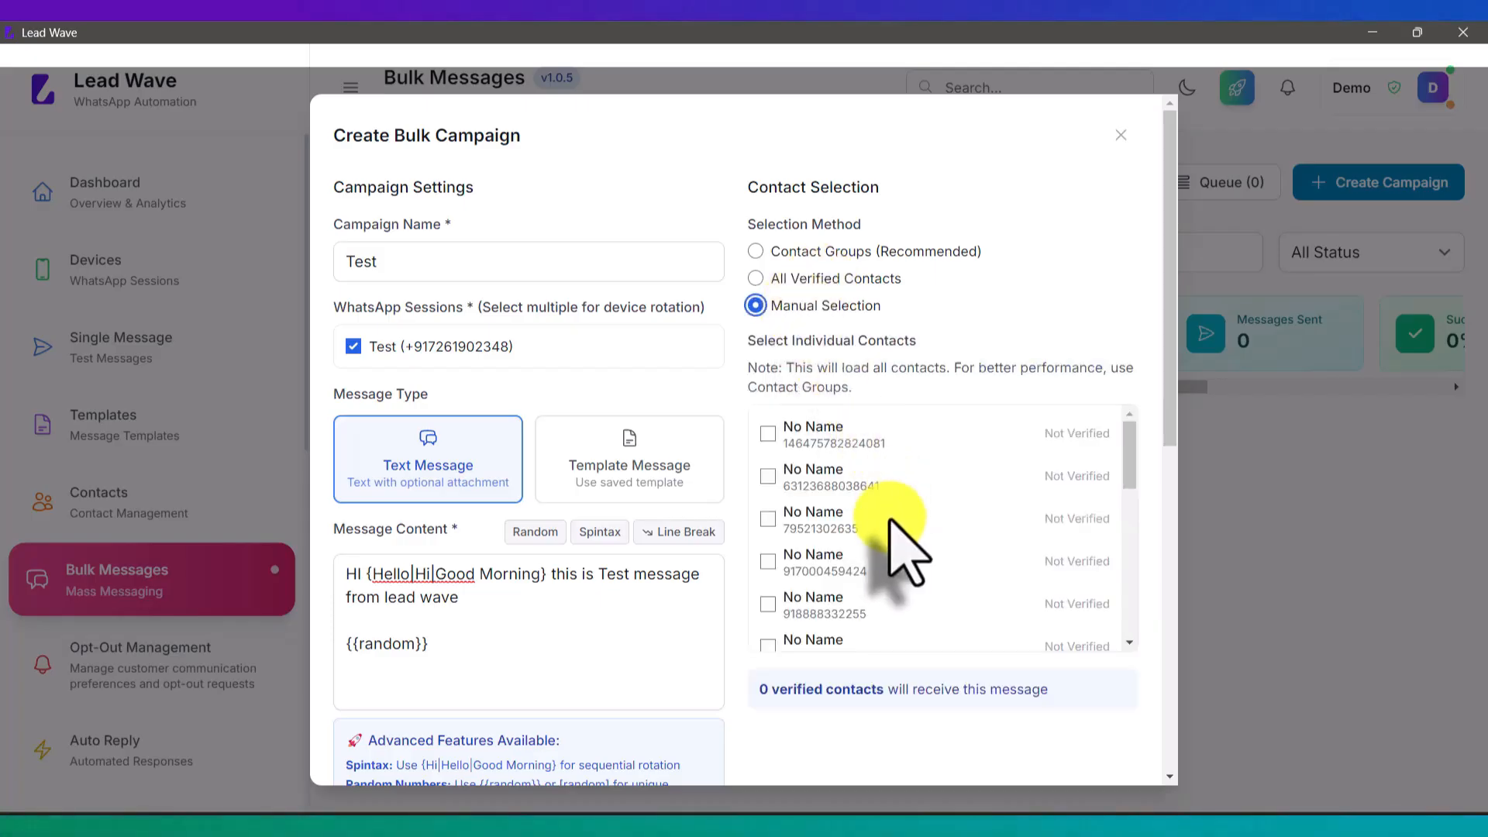
{"action": "scroll", "coordinate": [883, 530], "scroll_direction": "down", "scroll_amount": 3}
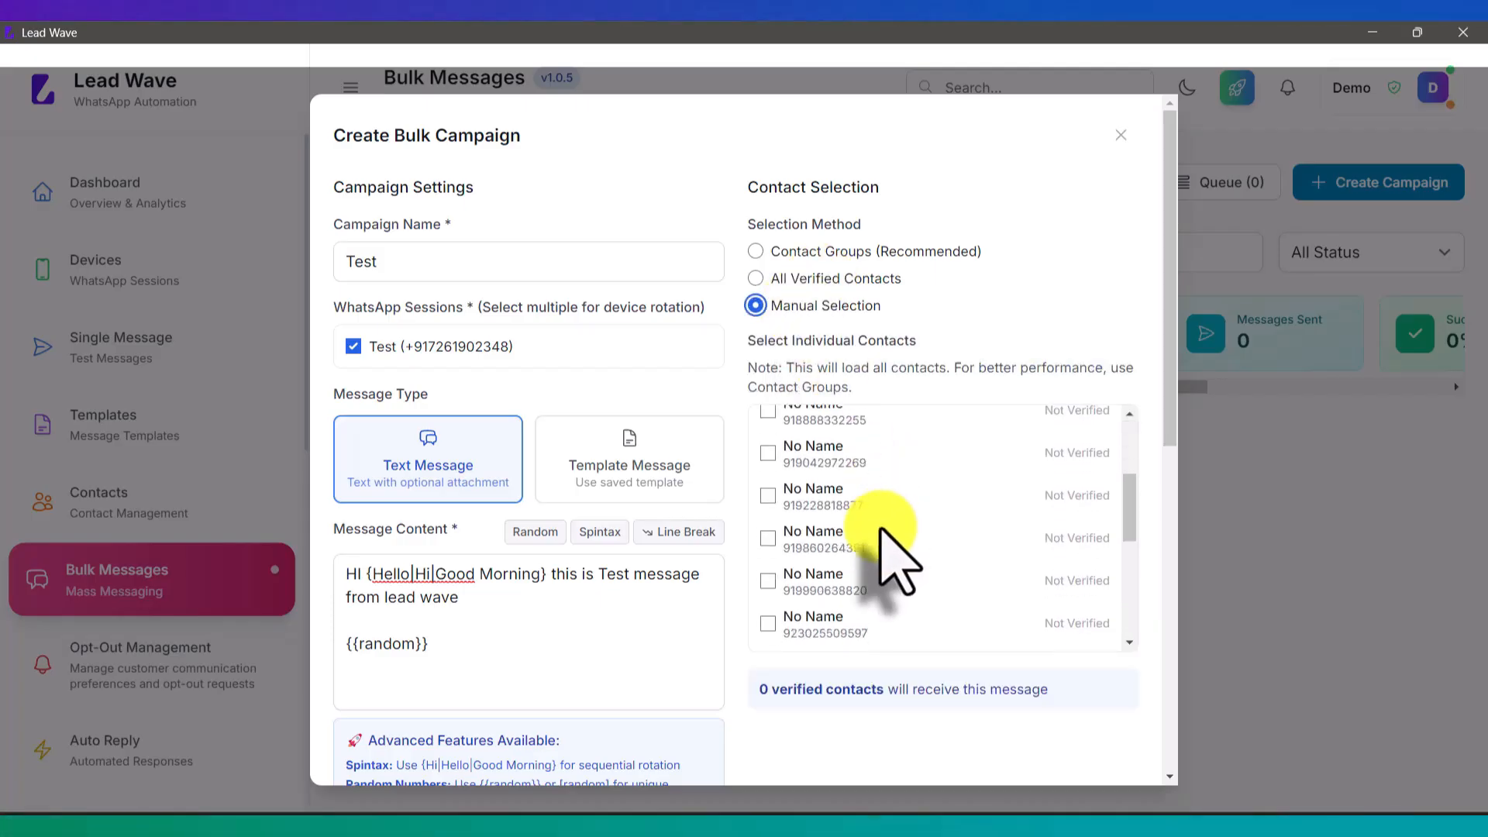
{"action": "scroll", "coordinate": [884, 535], "scroll_direction": "up", "scroll_amount": 3}
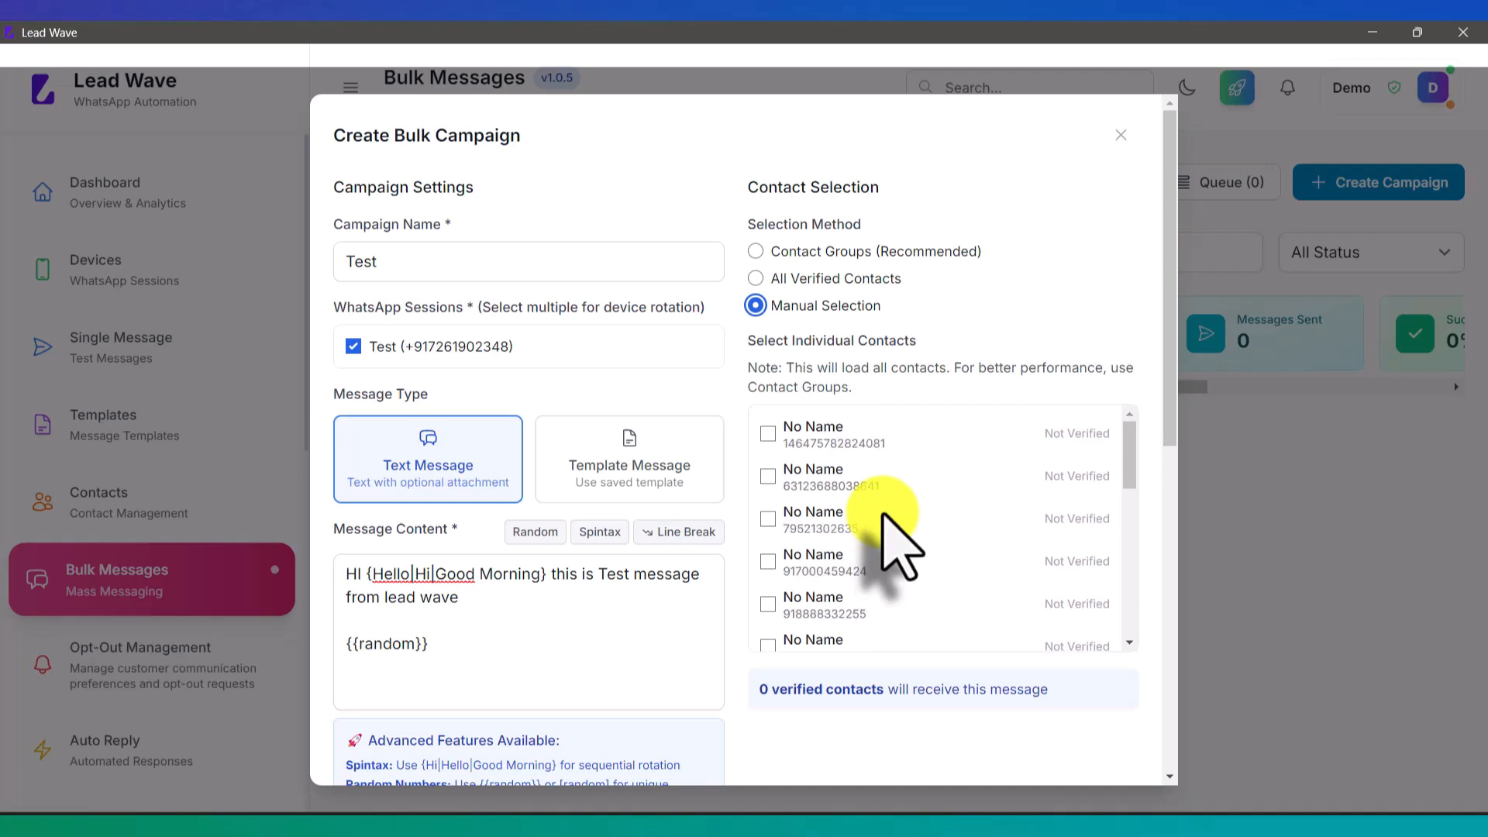
{"action": "left_click", "coordinate": [778, 279]}
{"action": "left_click", "coordinate": [797, 252]}
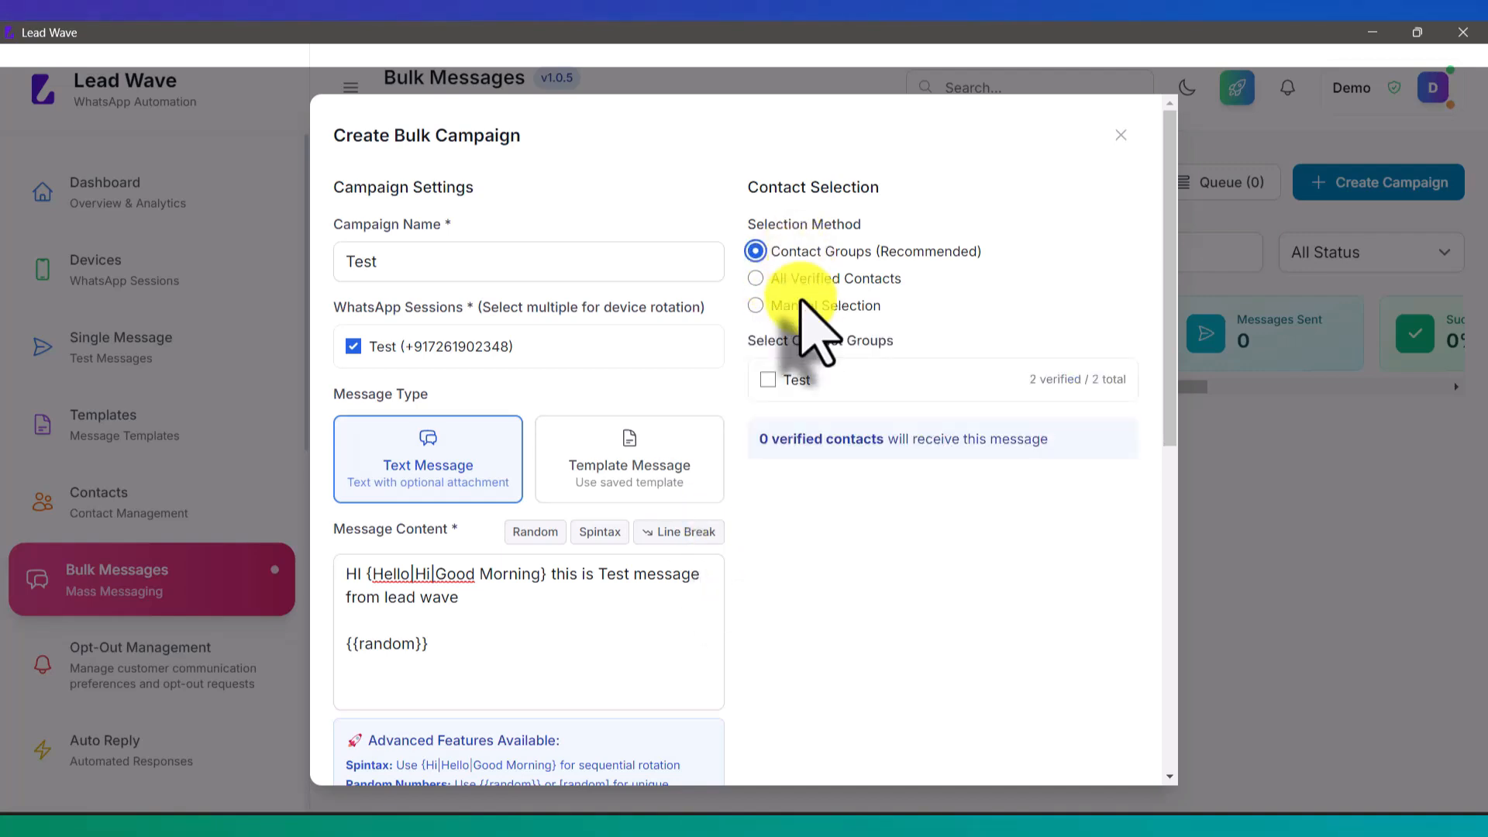
{"action": "left_click", "coordinate": [767, 380]}
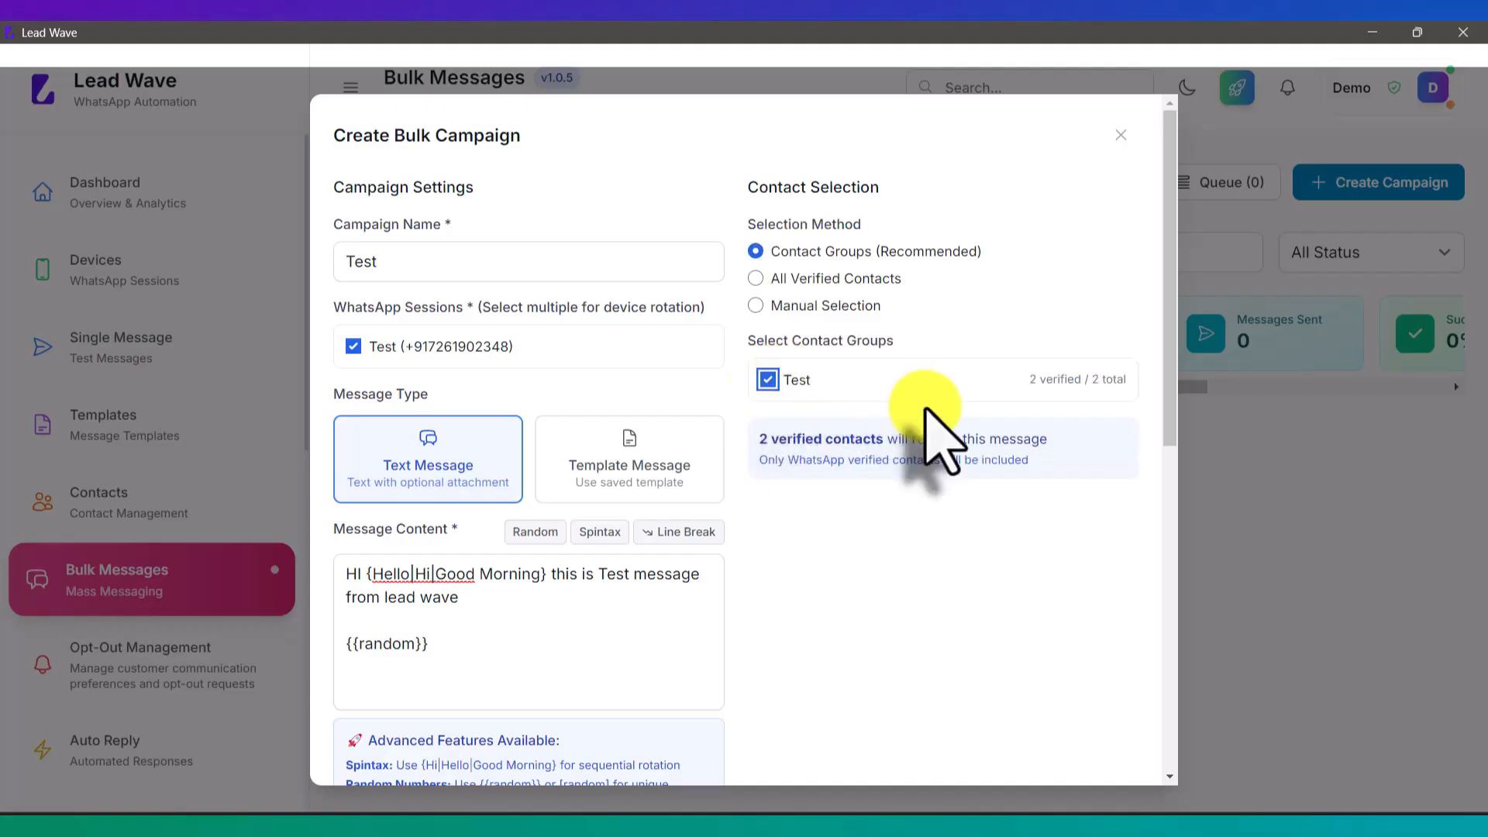
Step: Try Schedule for Later, revert to Send Immediately, and create and send the Test campaign
{"action": "scroll", "coordinate": [934, 438], "scroll_direction": "down", "scroll_amount": 8}
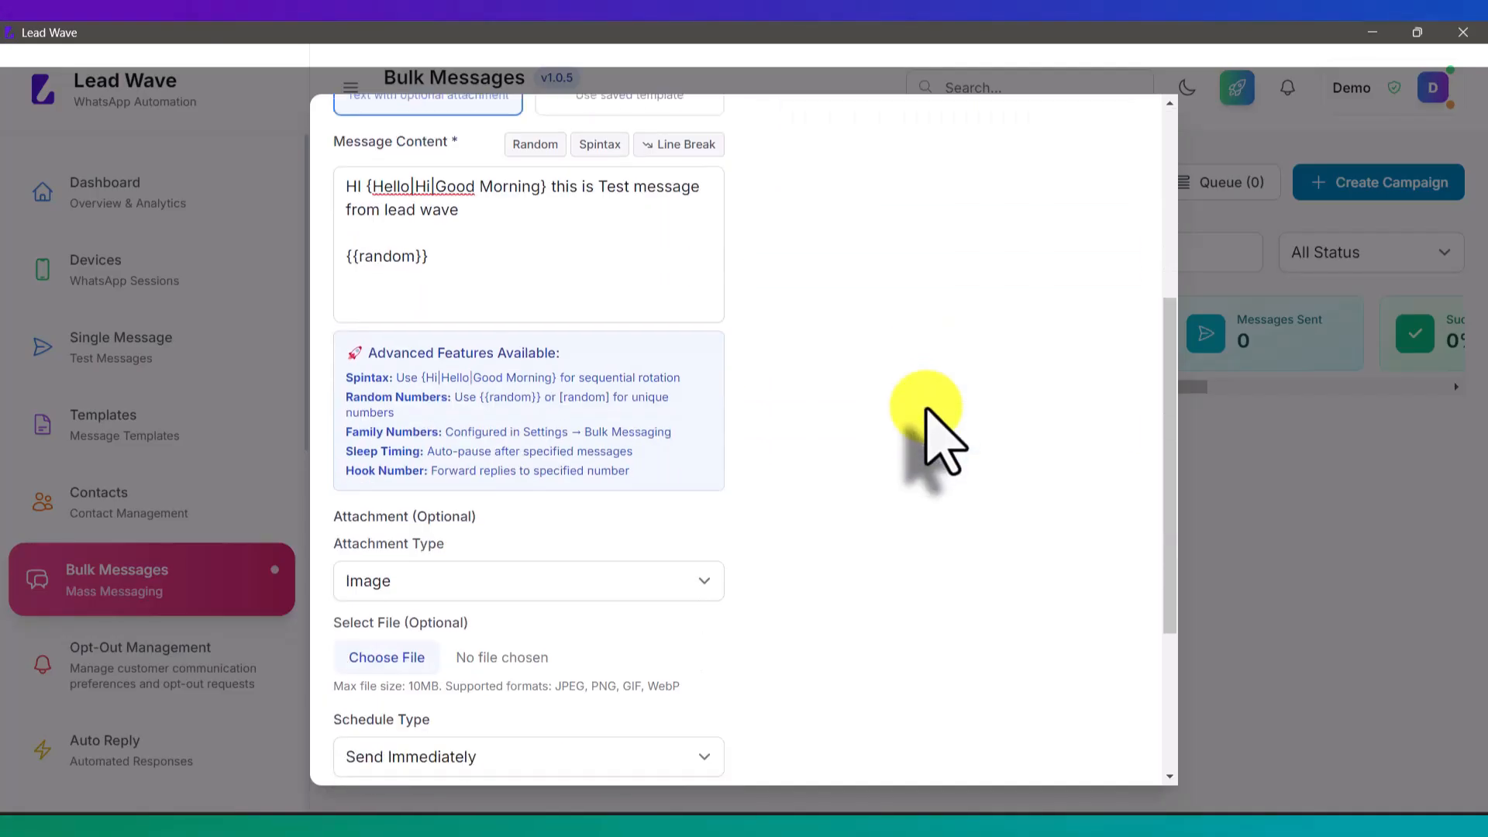
{"action": "scroll", "coordinate": [931, 415], "scroll_direction": "down", "scroll_amount": 2}
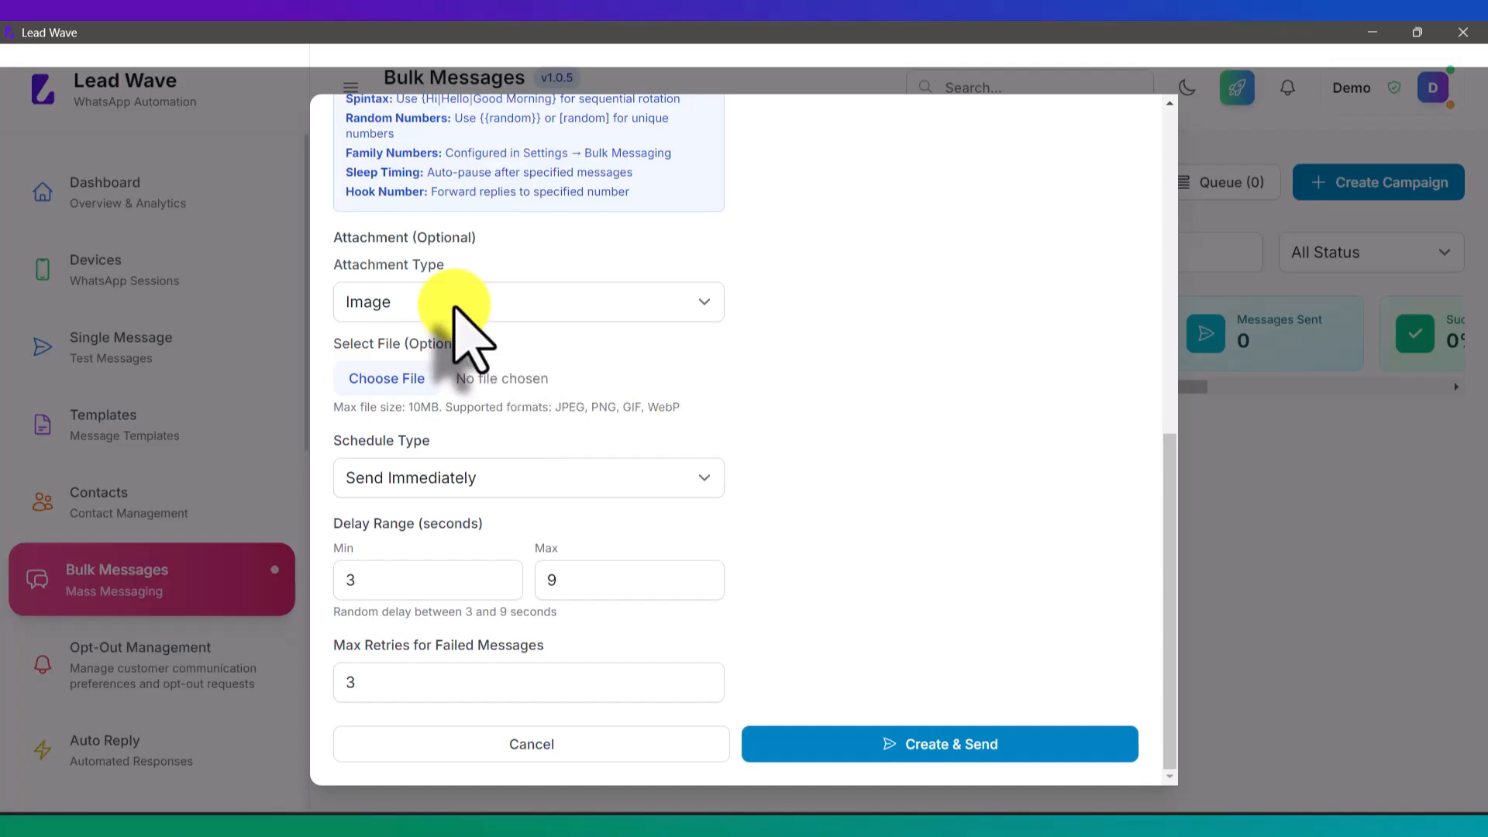
{"action": "left_click", "coordinate": [485, 486]}
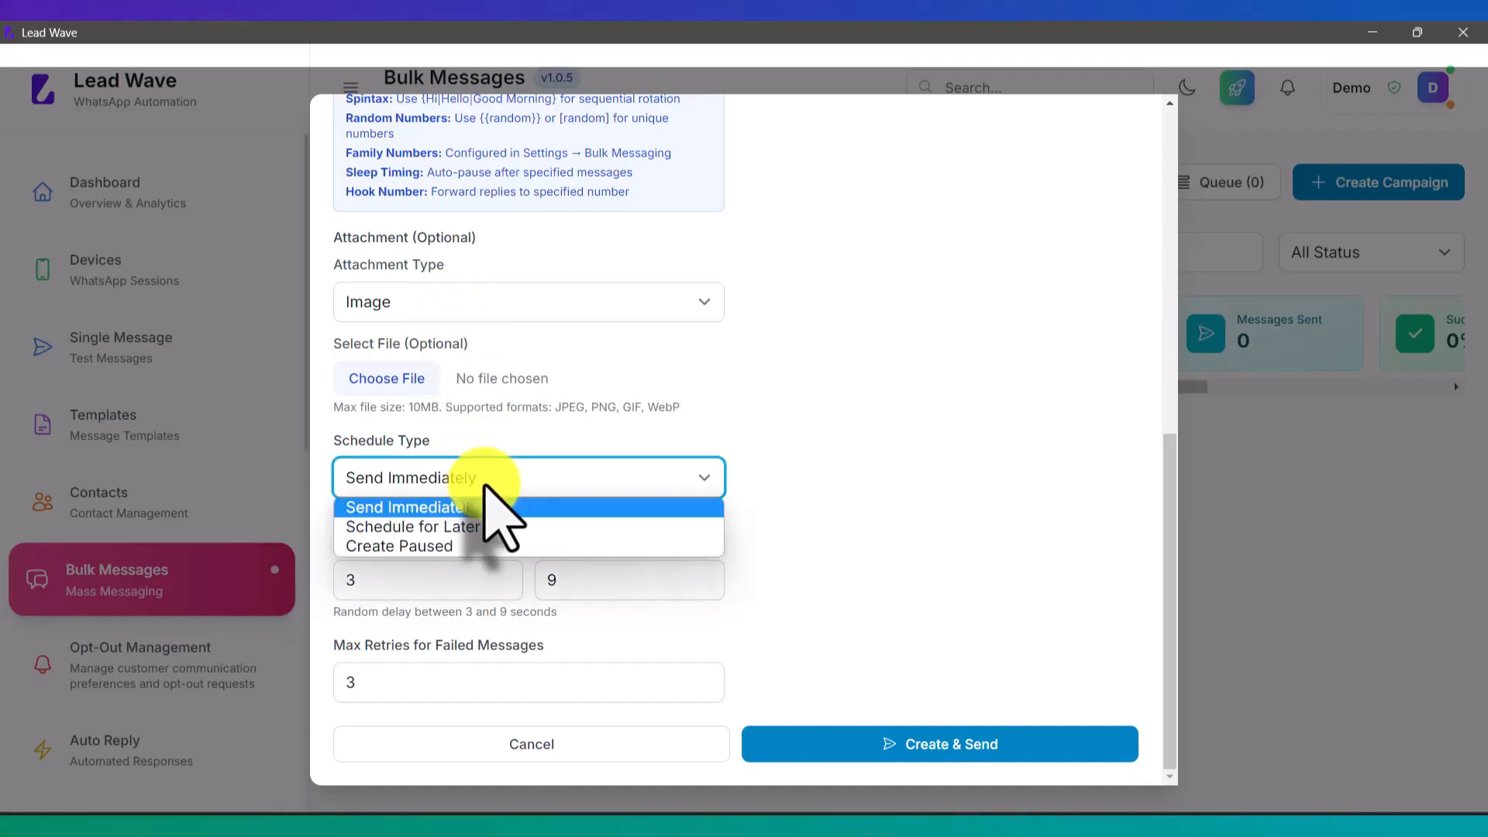
{"action": "left_click", "coordinate": [457, 528]}
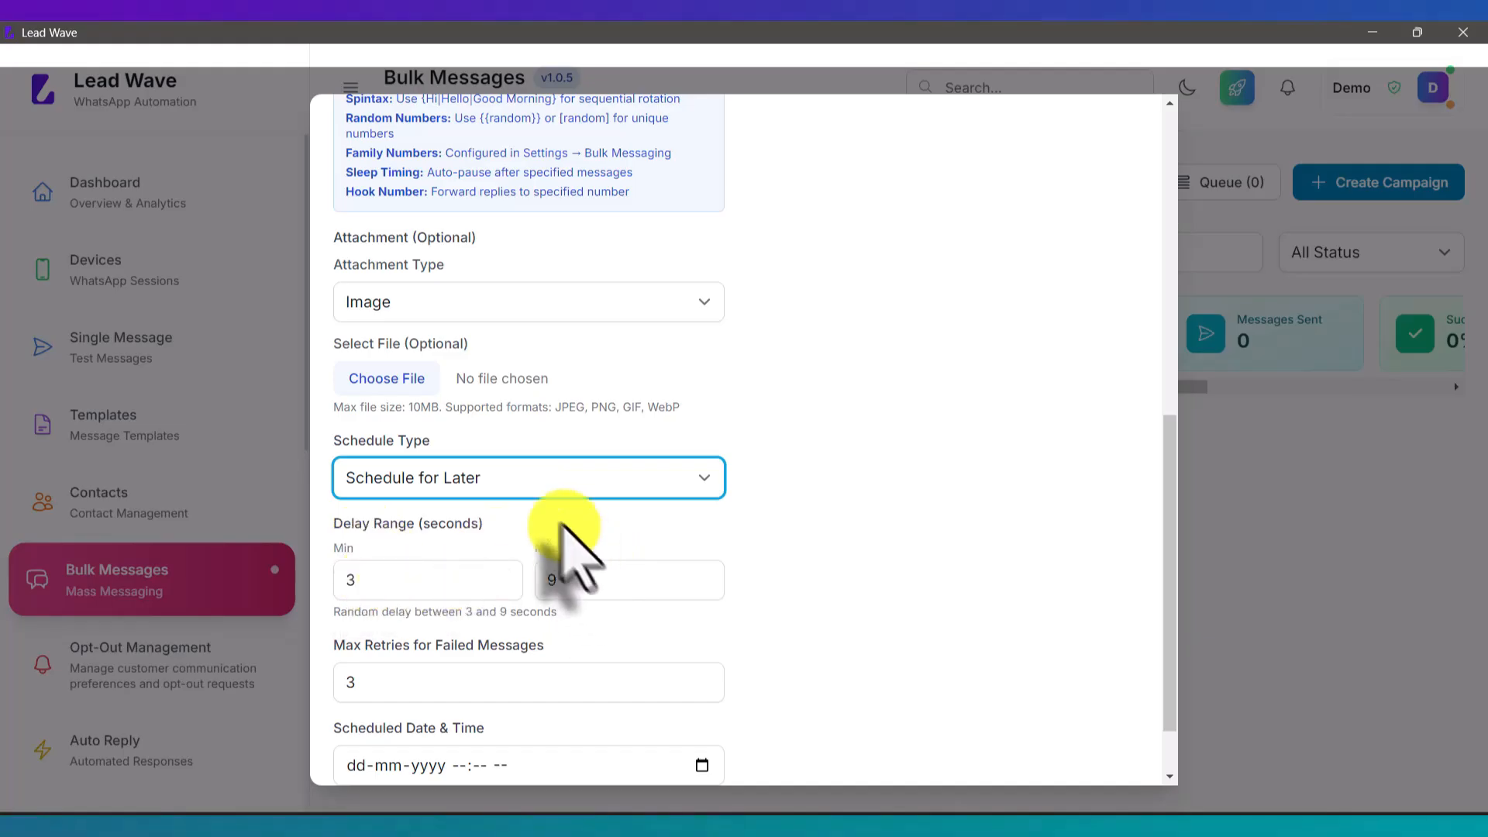
{"action": "scroll", "coordinate": [628, 487], "scroll_direction": "down", "scroll_amount": 1}
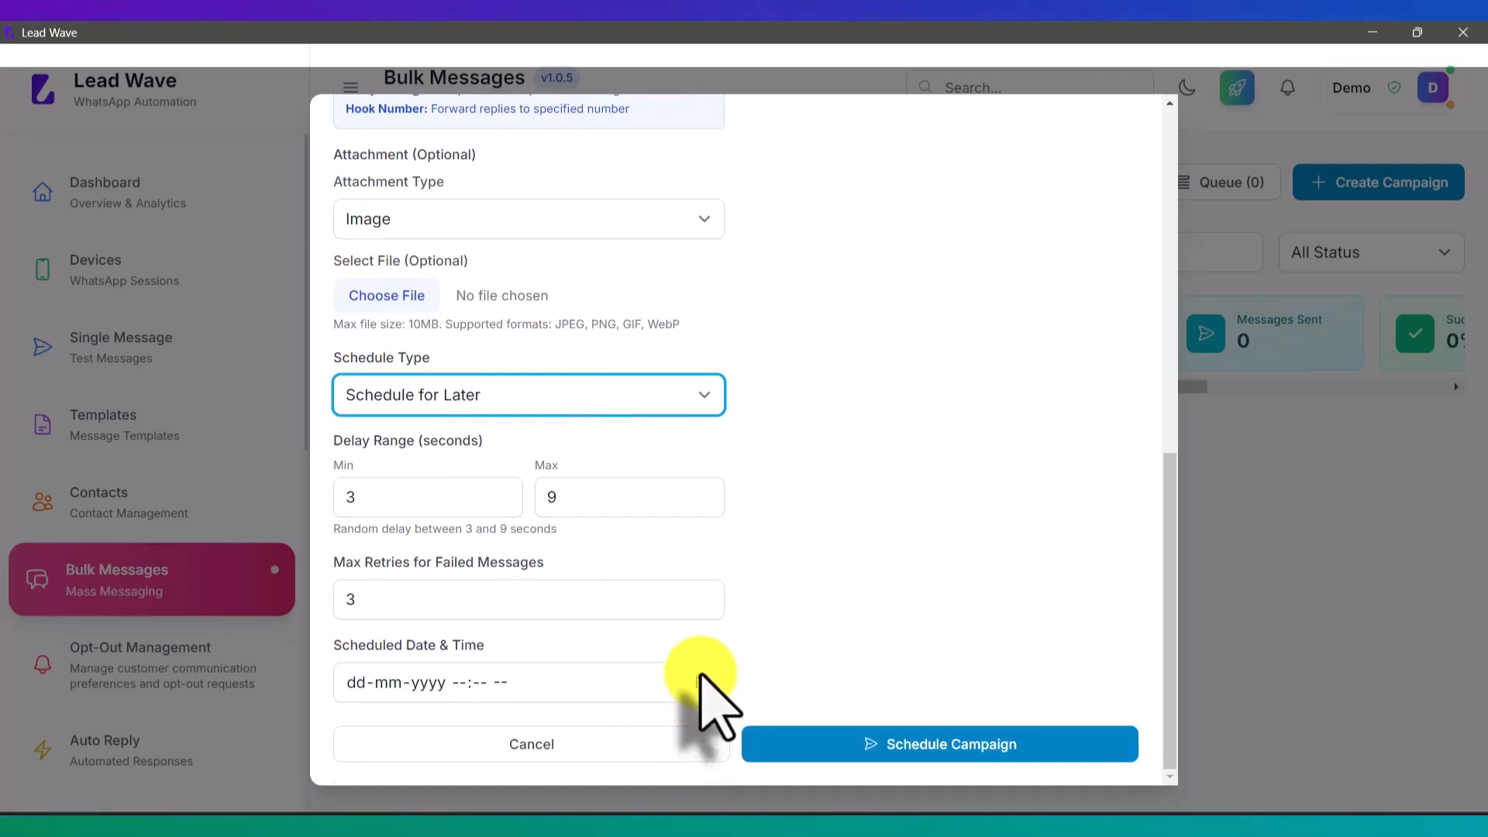
{"action": "left_click", "coordinate": [490, 379]}
{"action": "left_click", "coordinate": [431, 421]}
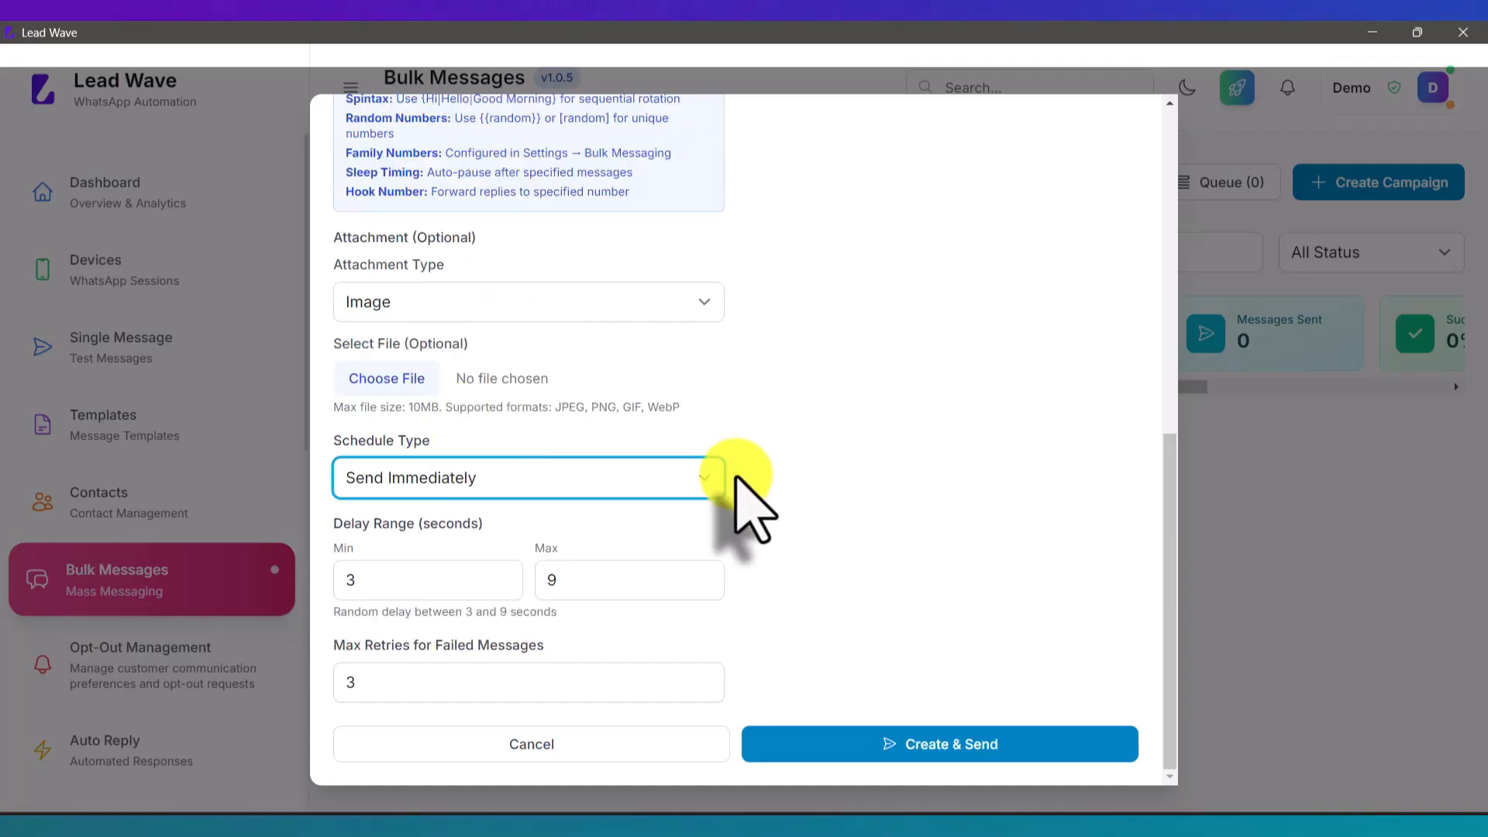
{"action": "left_click", "coordinate": [955, 744]}
{"action": "scroll", "coordinate": [921, 524], "scroll_direction": "down", "scroll_amount": 1}
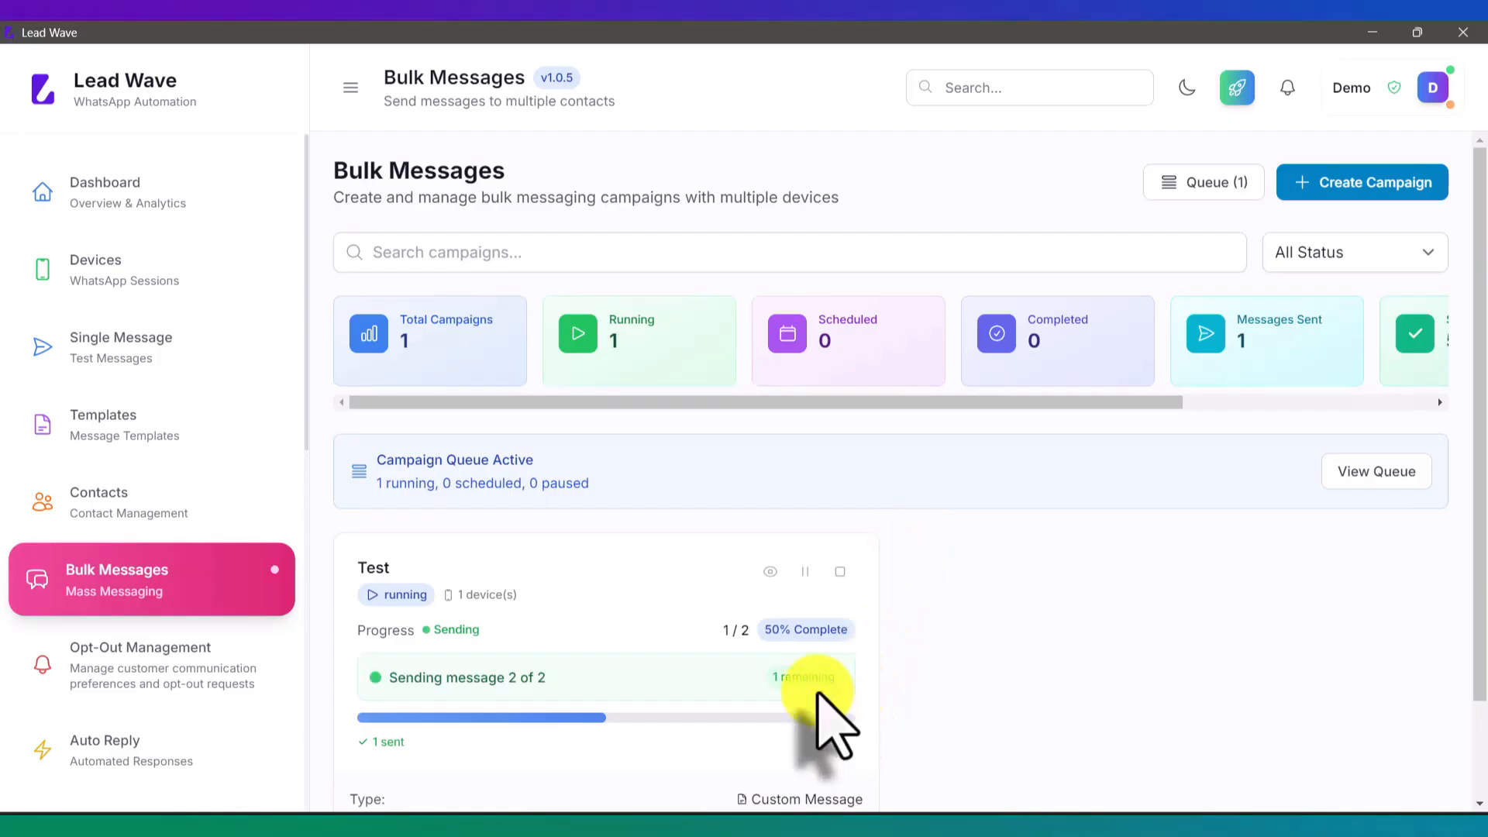
Step: Check the delivered Test message on the phone mirror, then start a fresh bulk campaign
{"action": "mouse_move", "coordinate": [722, 836]}
{"action": "left_click", "coordinate": [743, 782]}
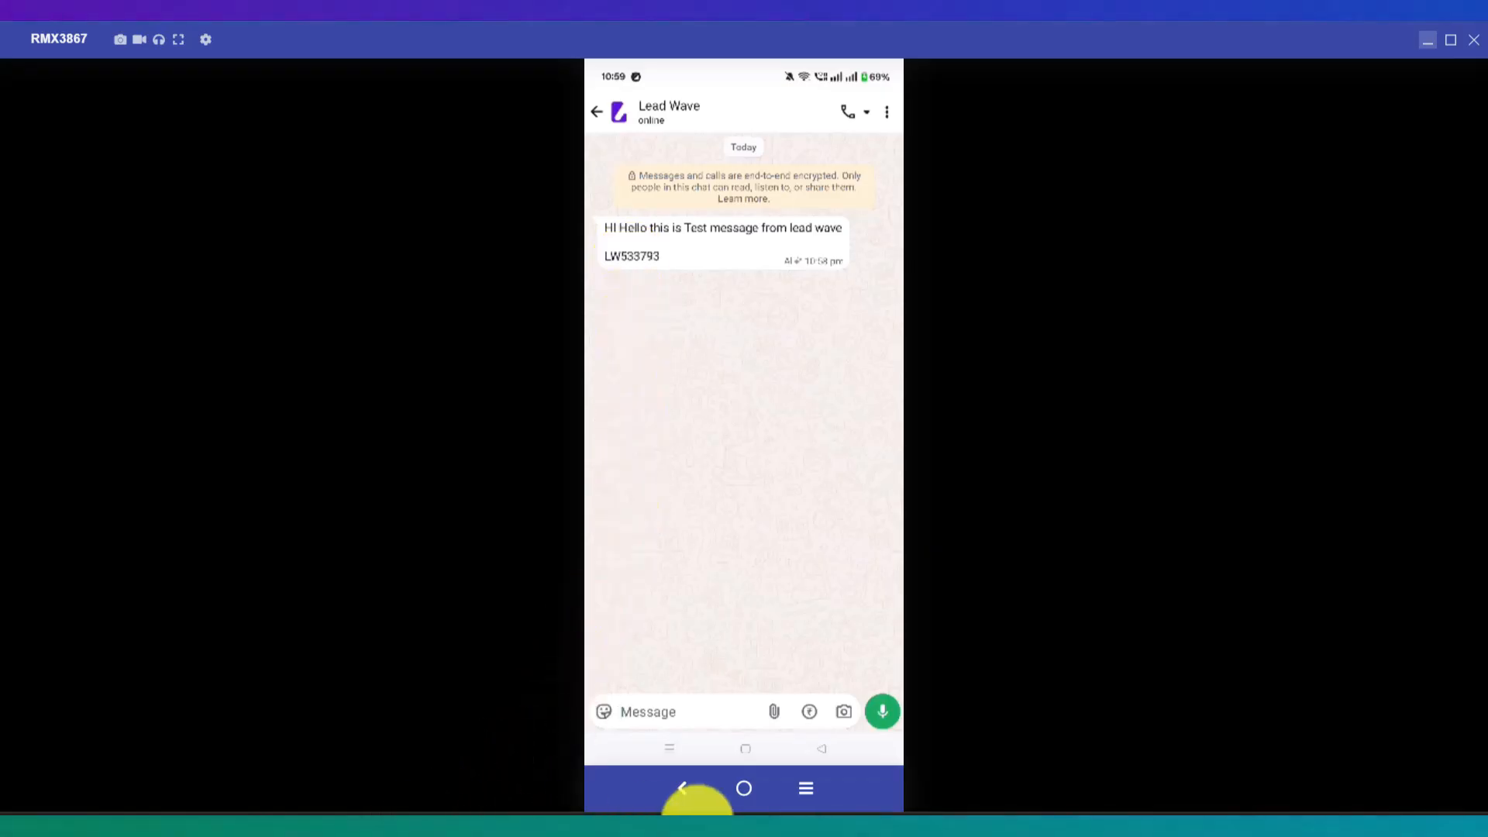
{"action": "left_click", "coordinate": [694, 834]}
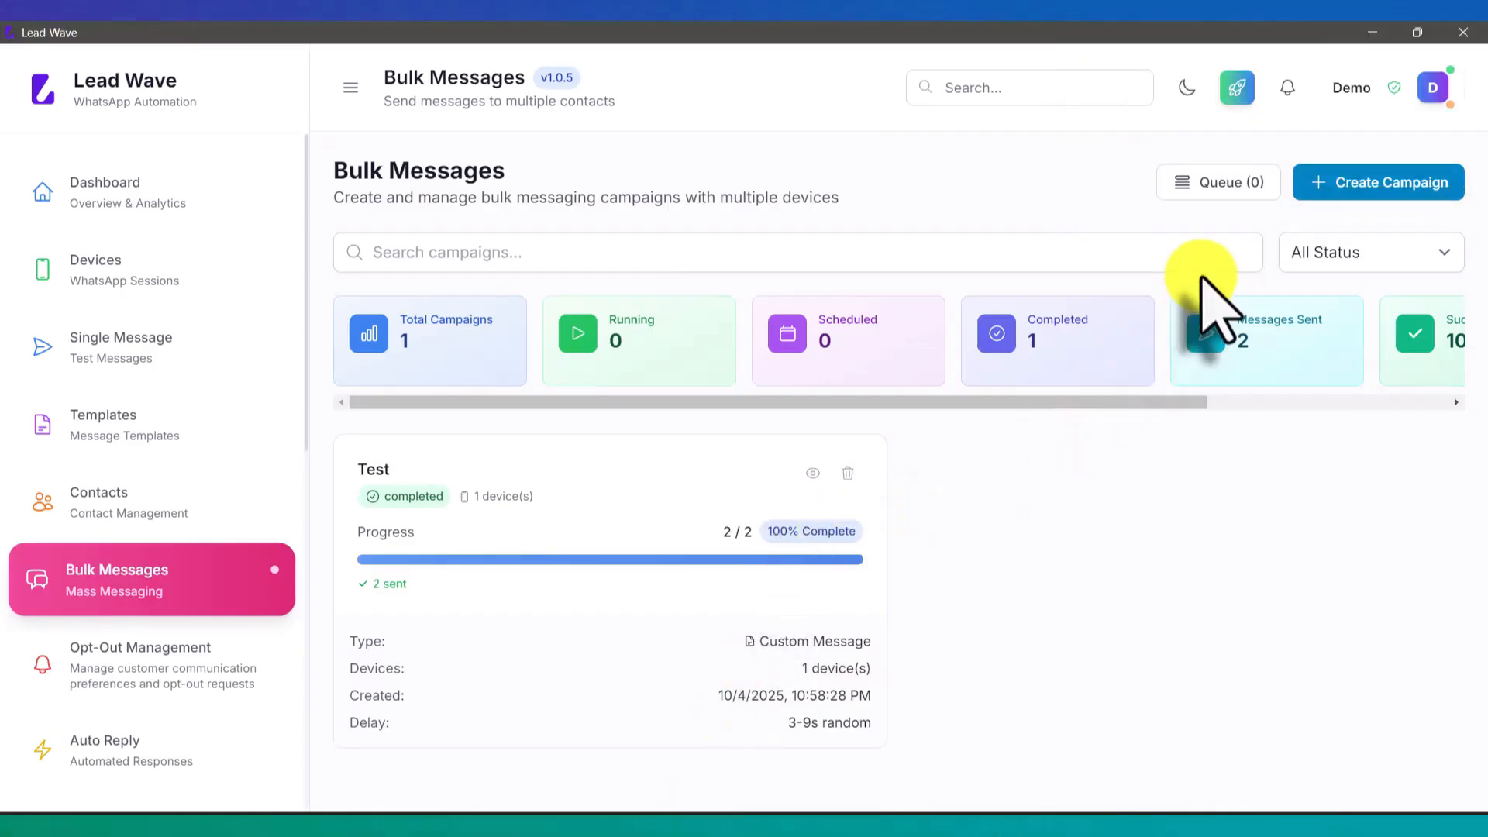
{"action": "left_click", "coordinate": [1338, 186]}
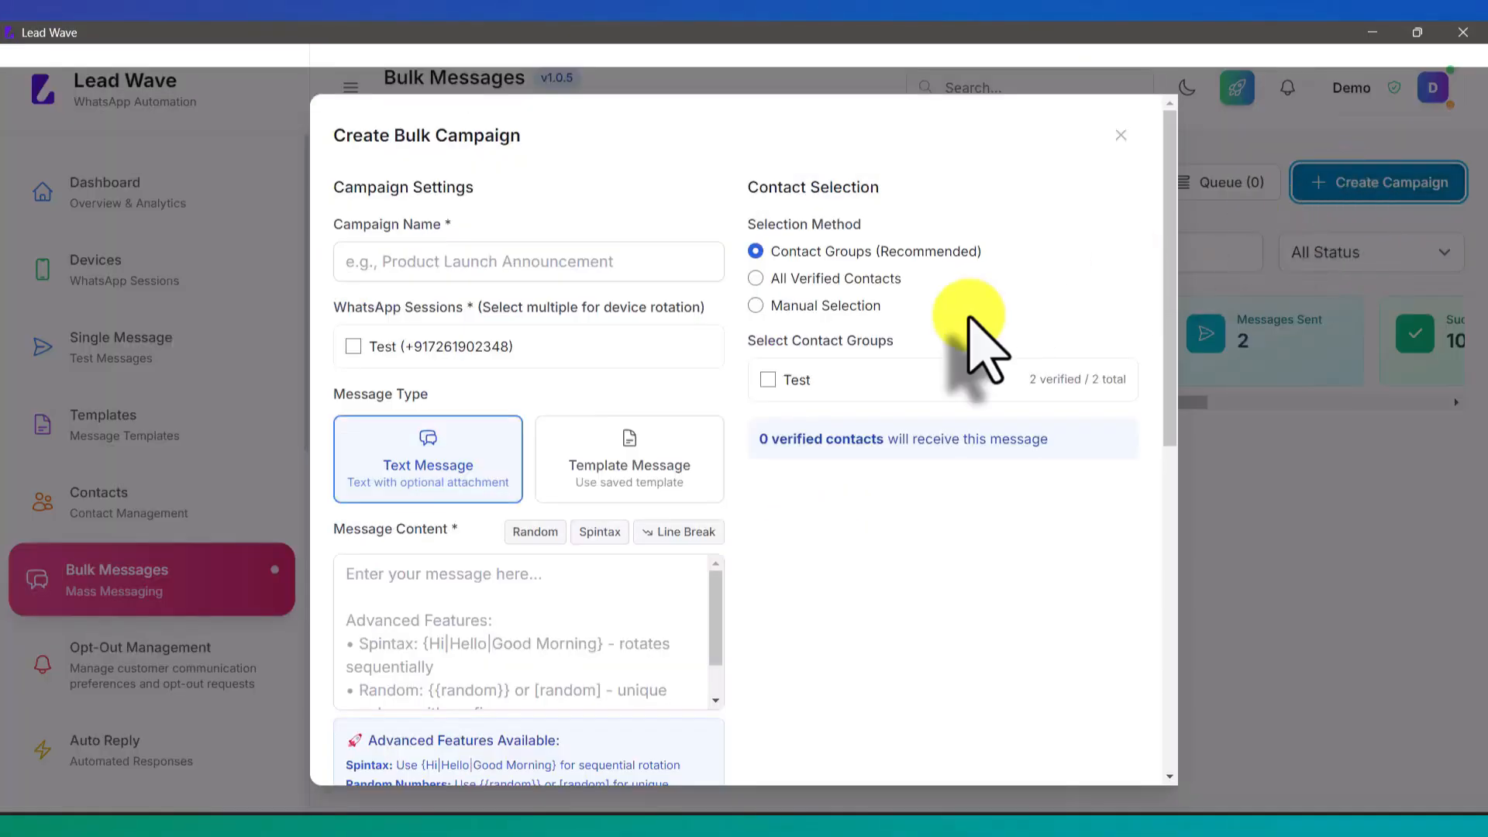
Step: Create and send 'Test 2' as a Buttons template message via the Test session to the Test group
{"action": "left_click", "coordinate": [632, 463]}
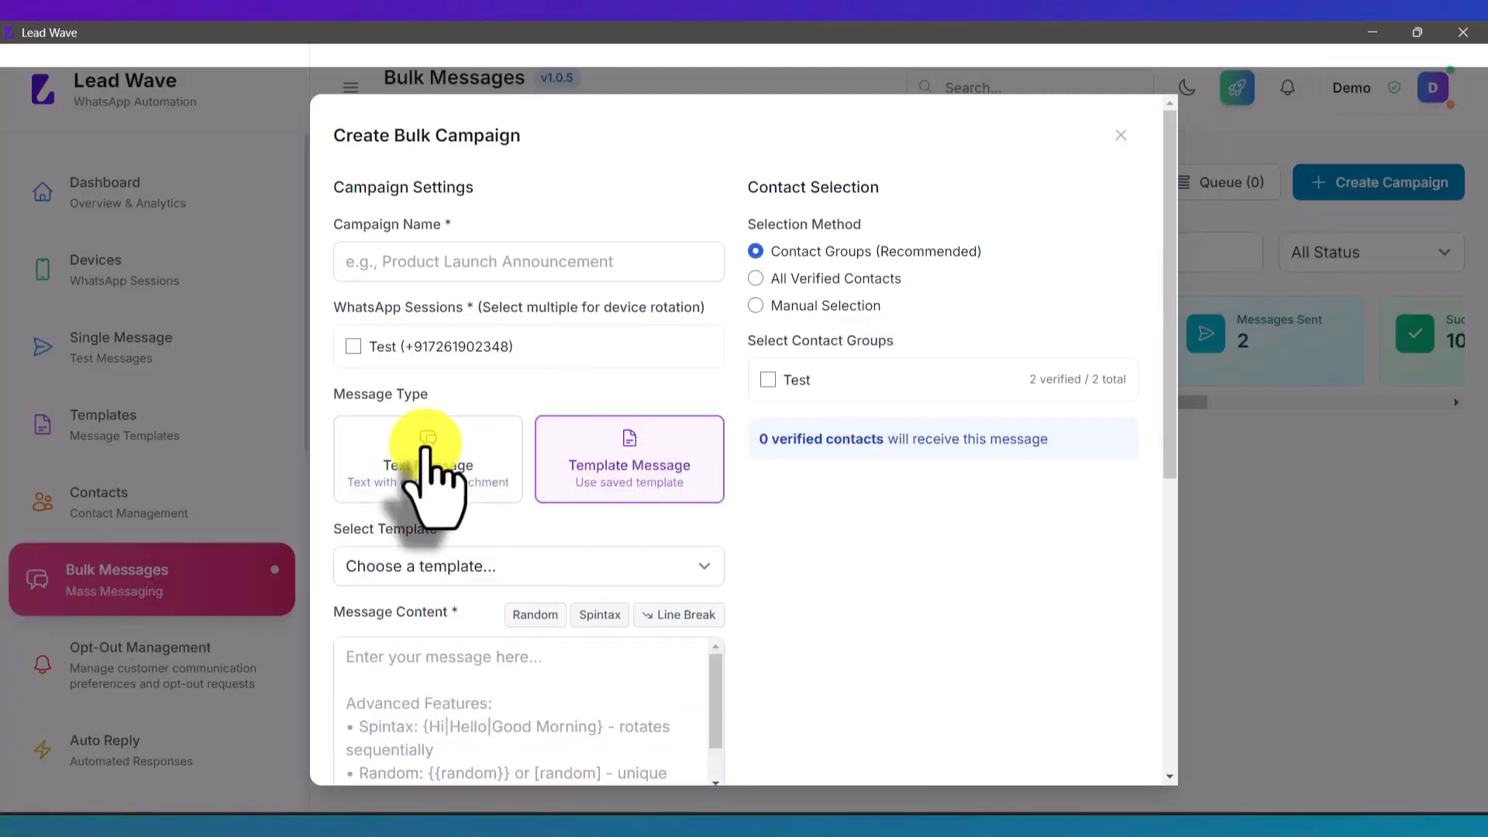
{"action": "left_click", "coordinate": [397, 347]}
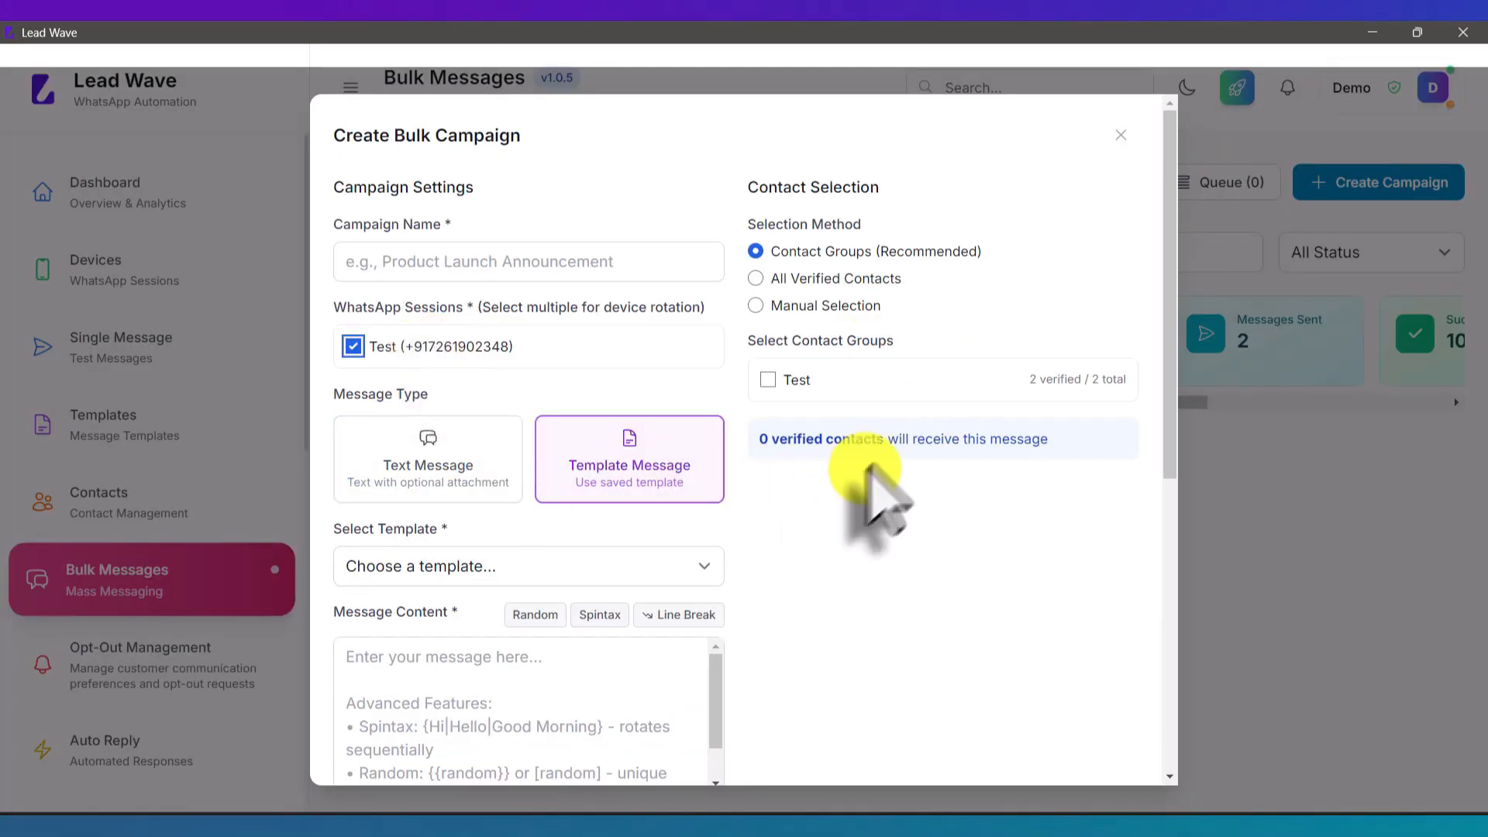
{"action": "left_click", "coordinate": [769, 380]}
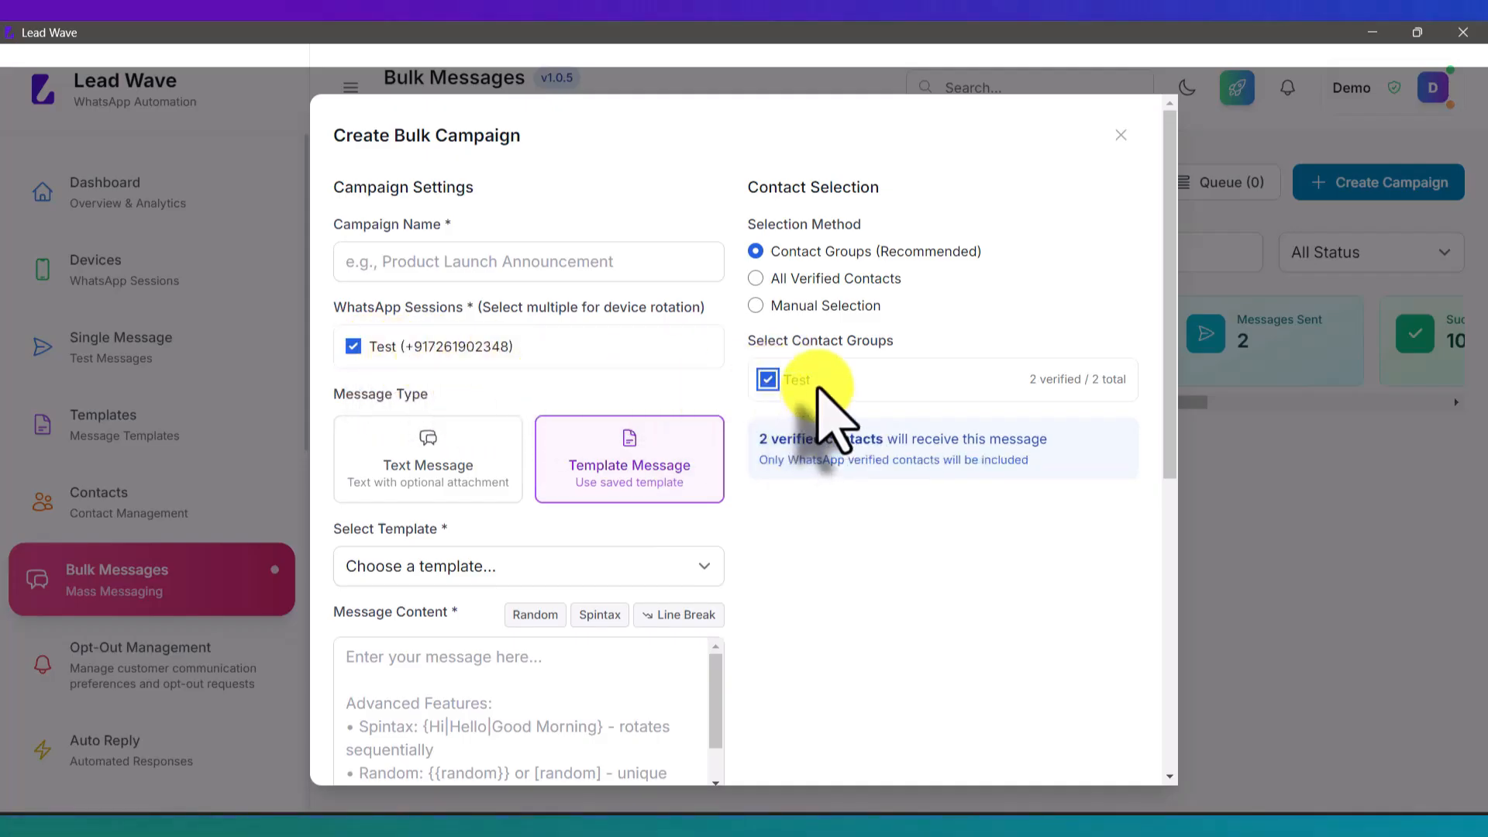
{"action": "scroll", "coordinate": [818, 395], "scroll_direction": "down", "scroll_amount": 5}
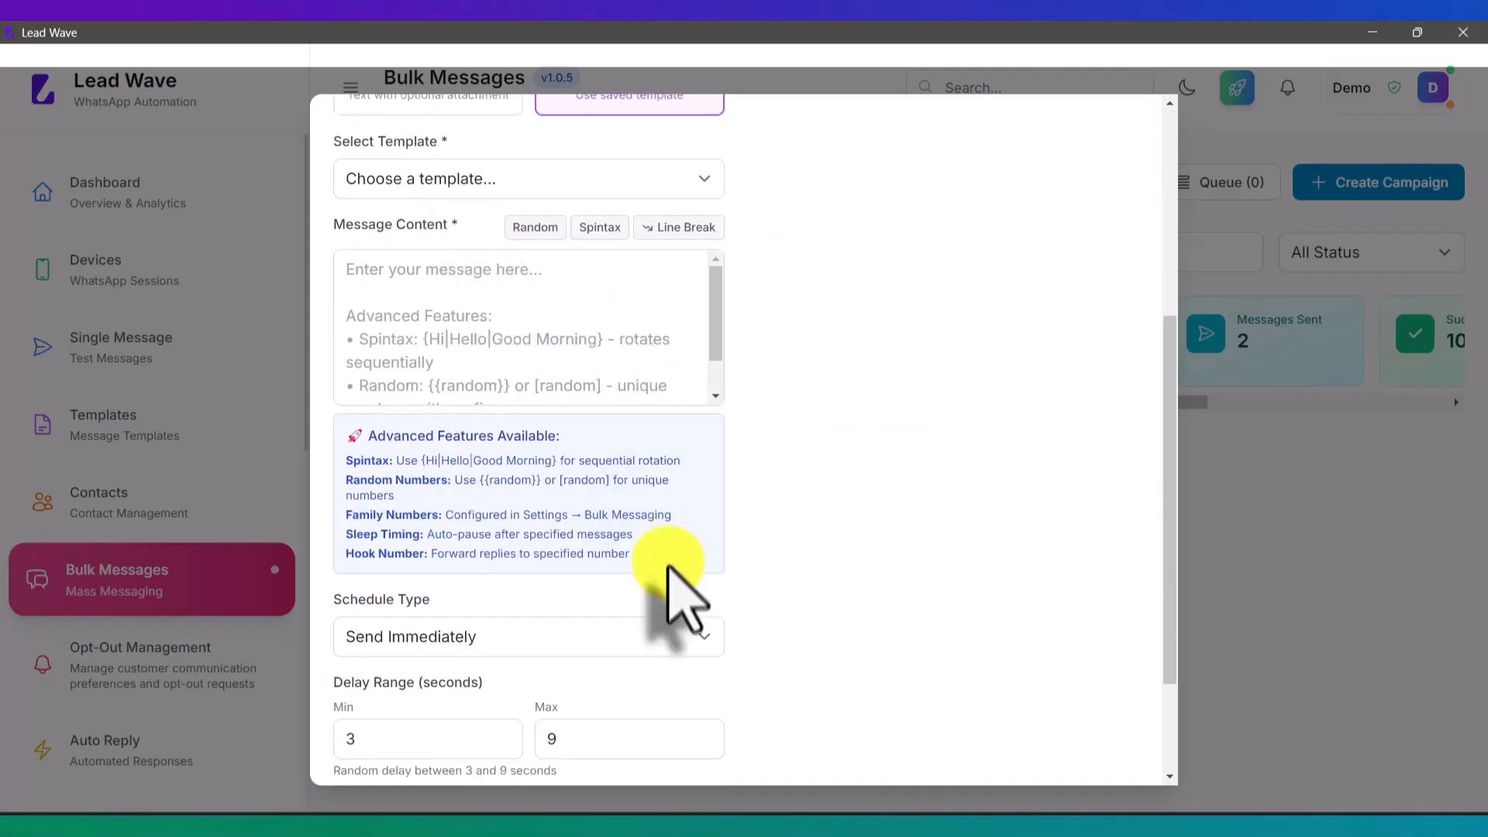
{"action": "scroll", "coordinate": [669, 565], "scroll_direction": "down", "scroll_amount": 2}
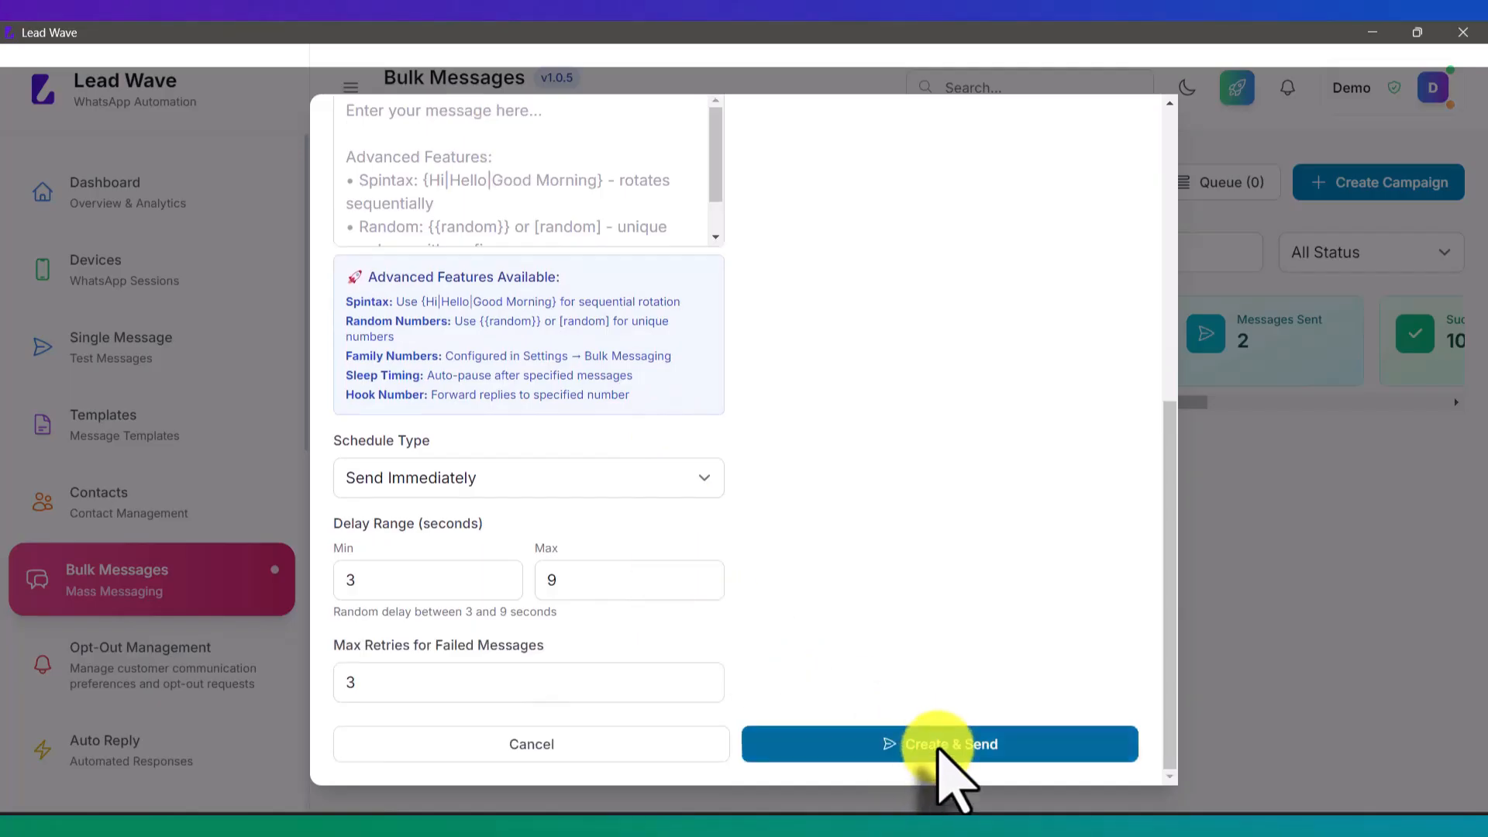
{"action": "scroll", "coordinate": [851, 491], "scroll_direction": "up", "scroll_amount": 7}
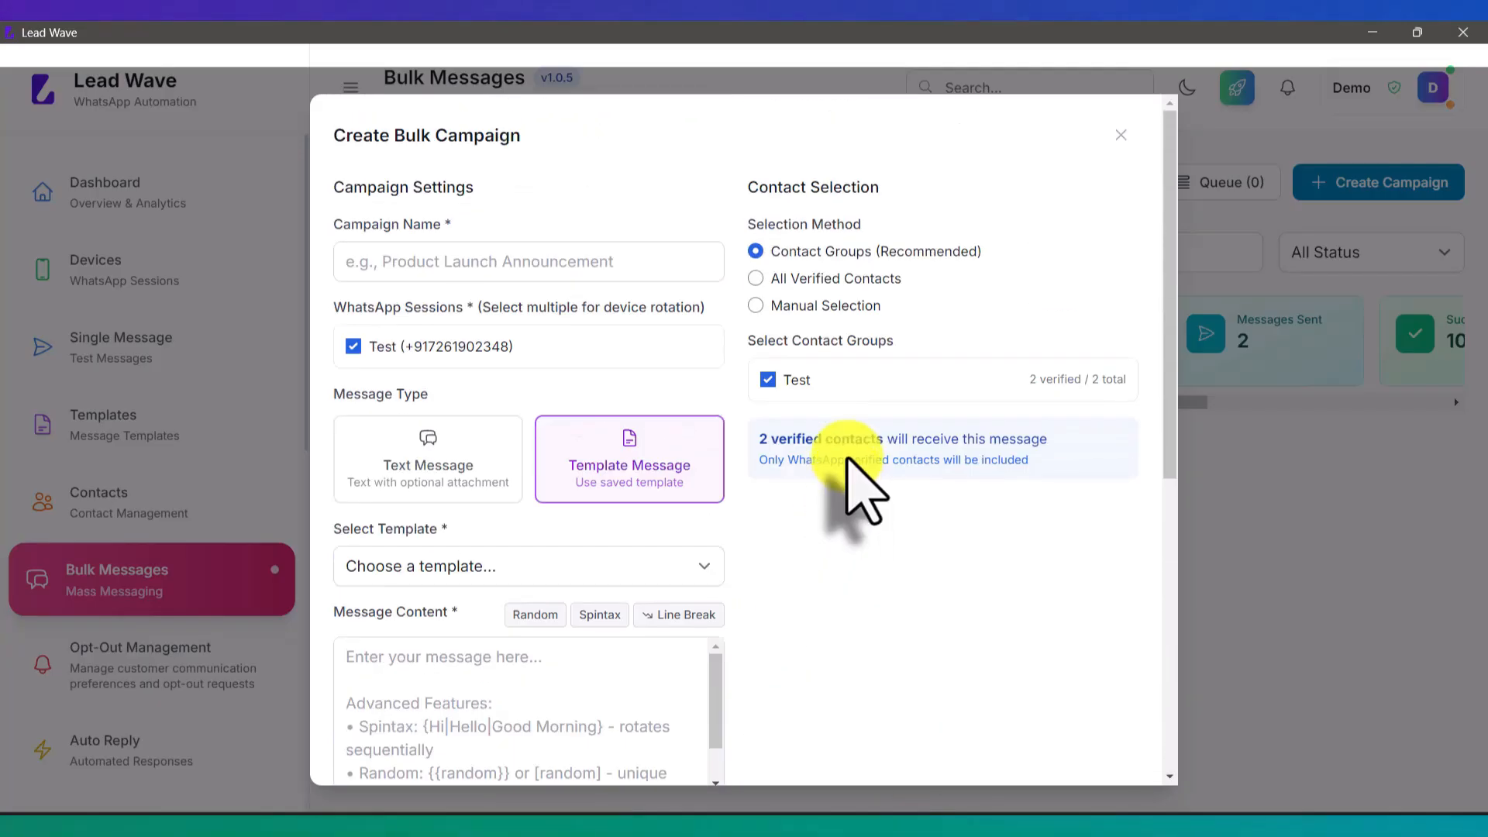
{"action": "left_click", "coordinate": [499, 259]}
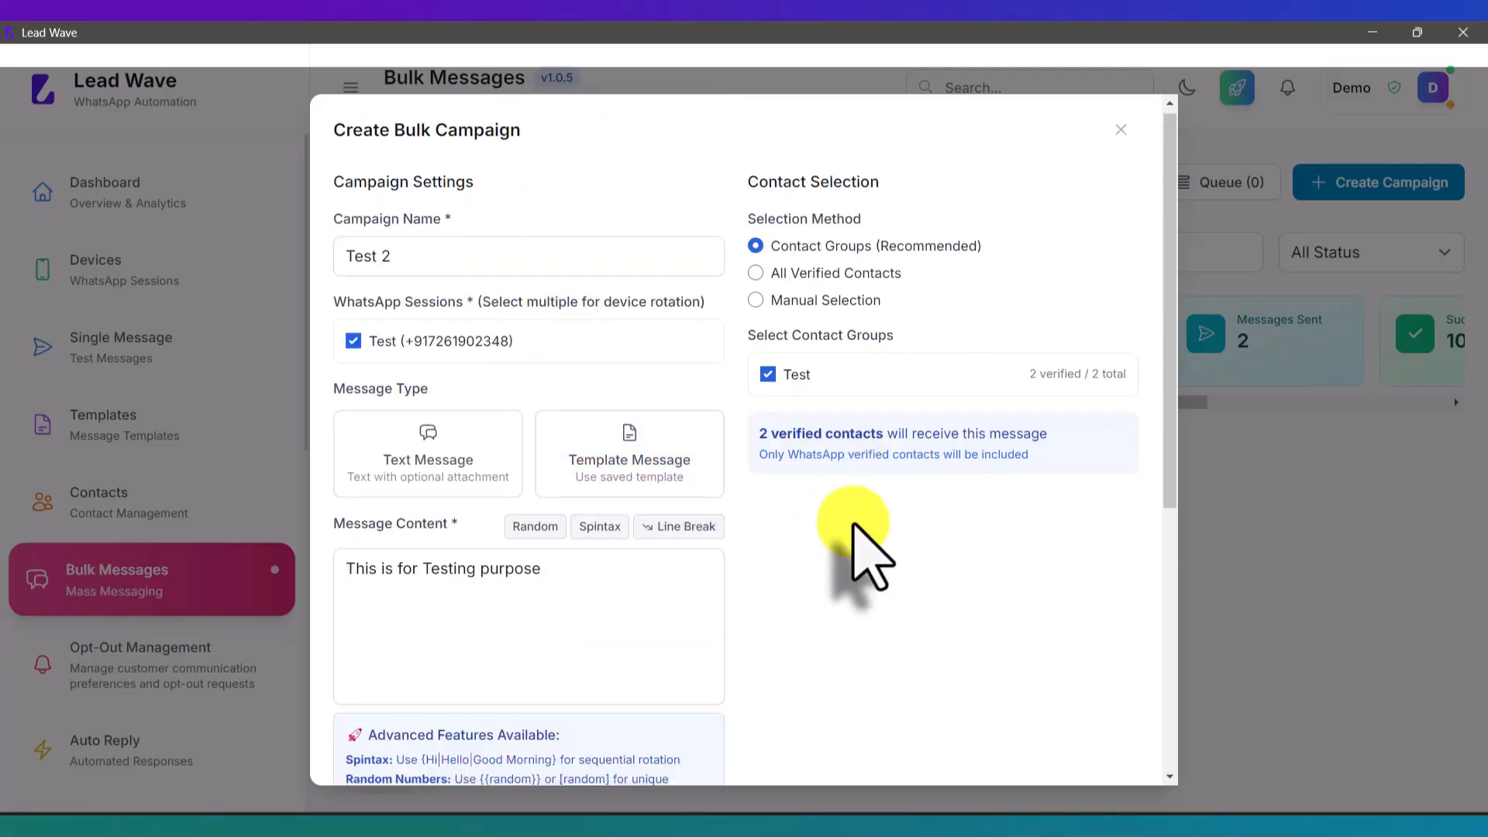
{"action": "scroll", "coordinate": [857, 548], "scroll_direction": "down", "scroll_amount": 6}
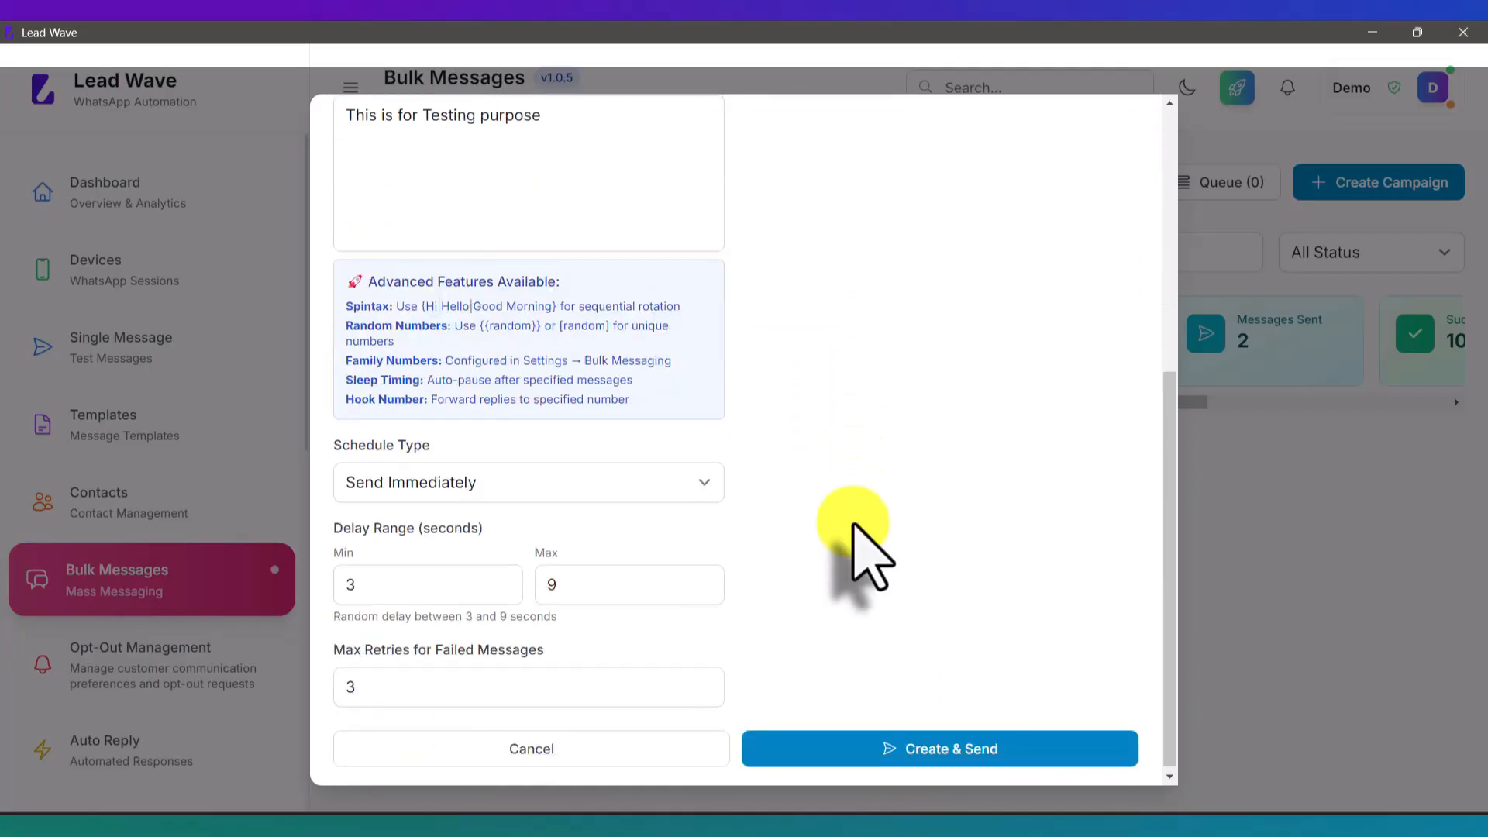
{"action": "left_click", "coordinate": [938, 750]}
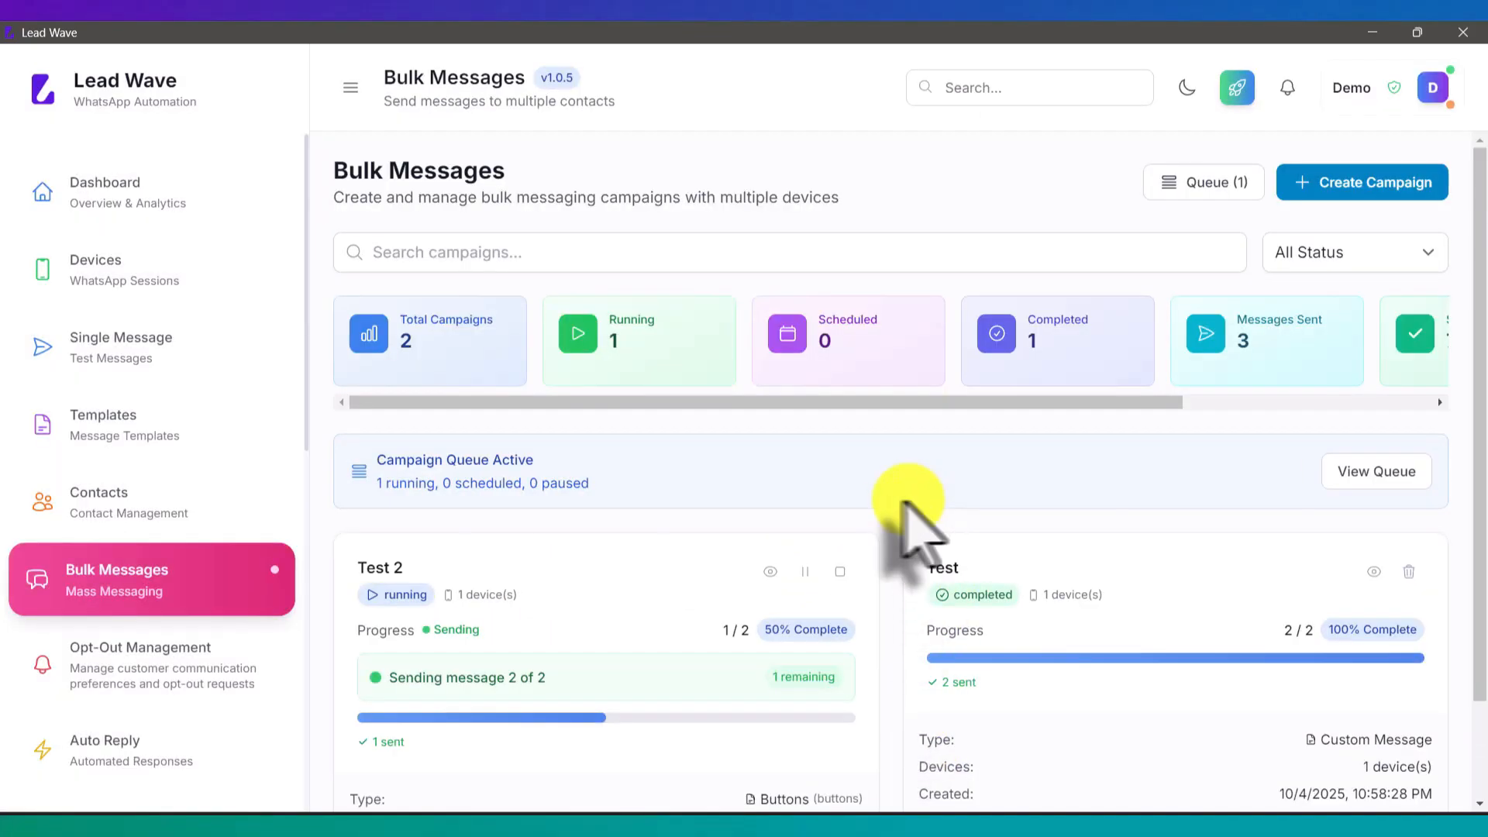
Step: Check the newly received Test 2 message on the phone mirror
{"action": "scroll", "coordinate": [884, 500], "scroll_direction": "down", "scroll_amount": 2}
{"action": "scroll", "coordinate": [884, 500], "scroll_direction": "up", "scroll_amount": 2}
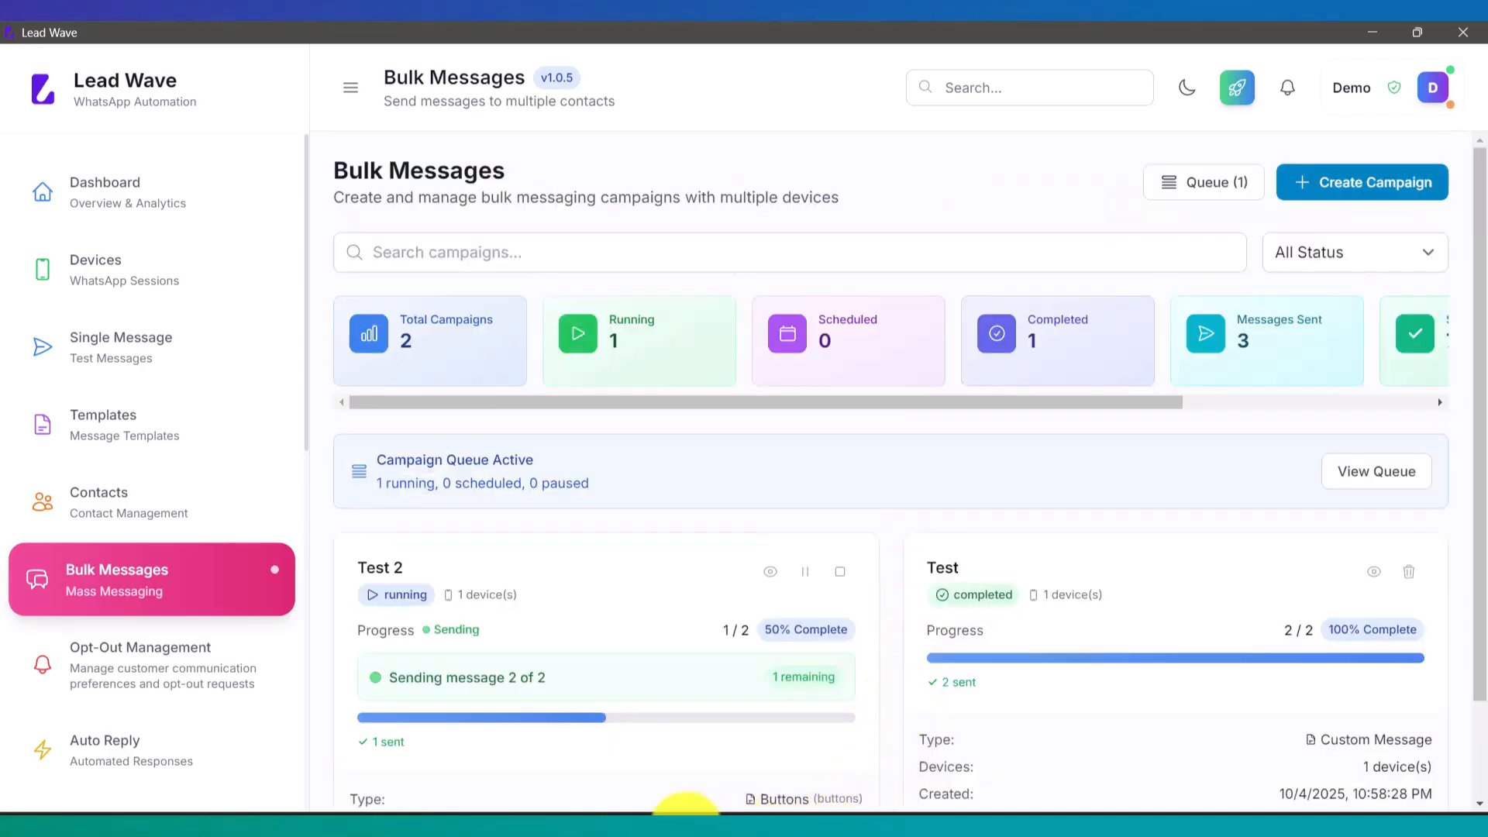
{"action": "mouse_move", "coordinate": [783, 811]}
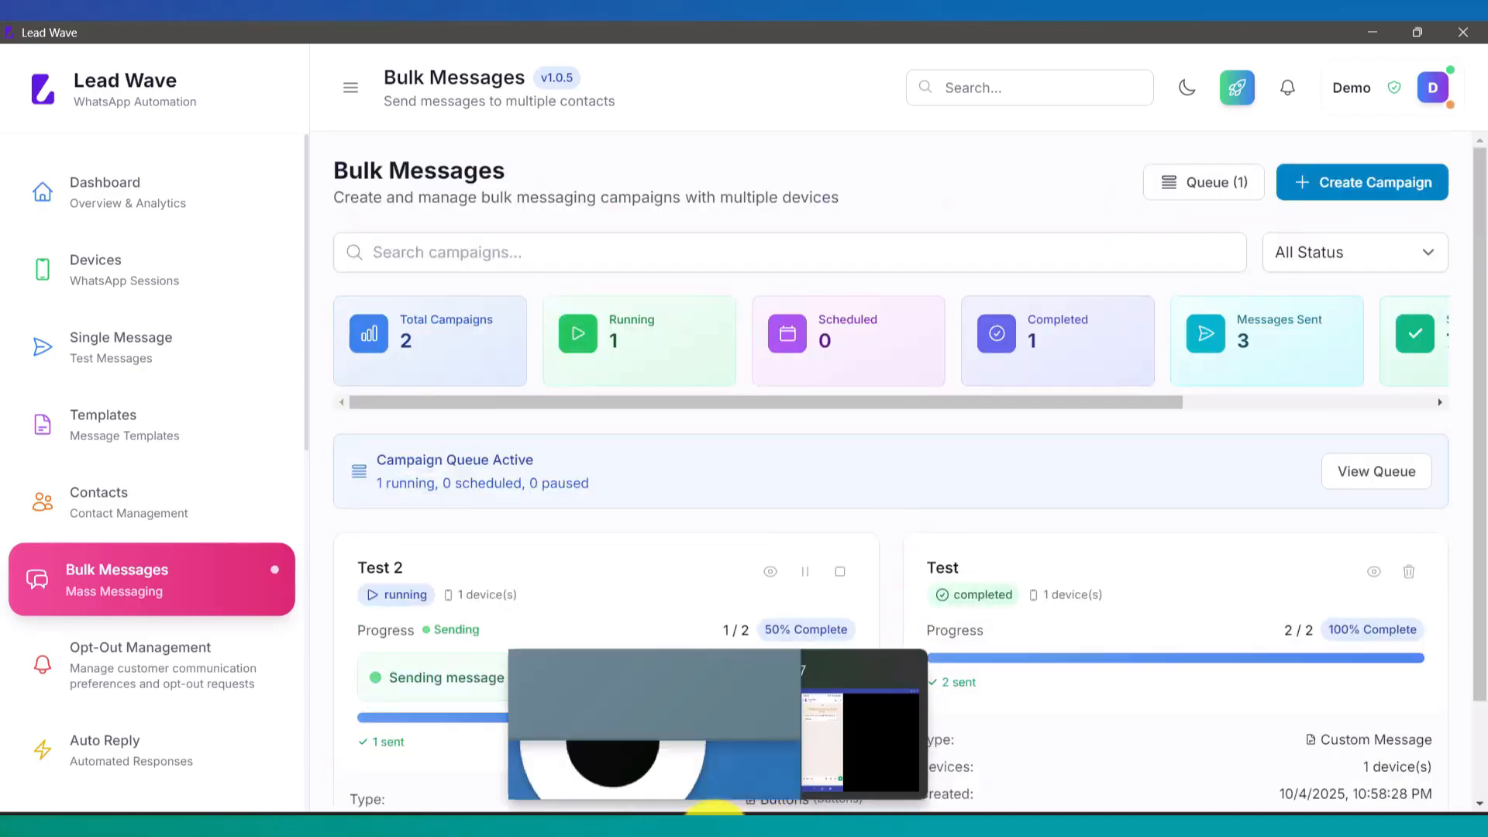
{"action": "left_click", "coordinate": [725, 807]}
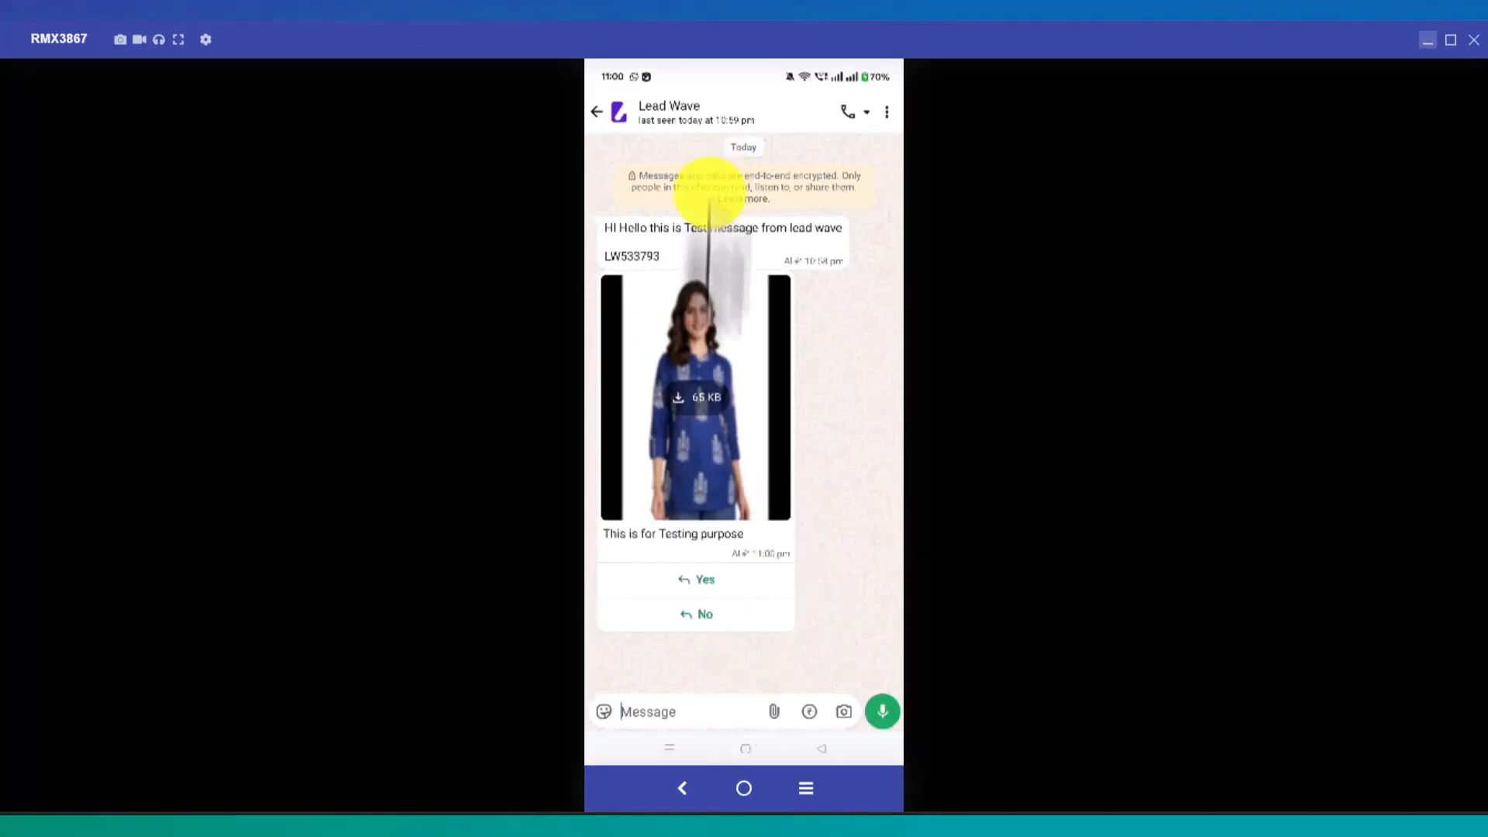
{"action": "left_click", "coordinate": [642, 812]}
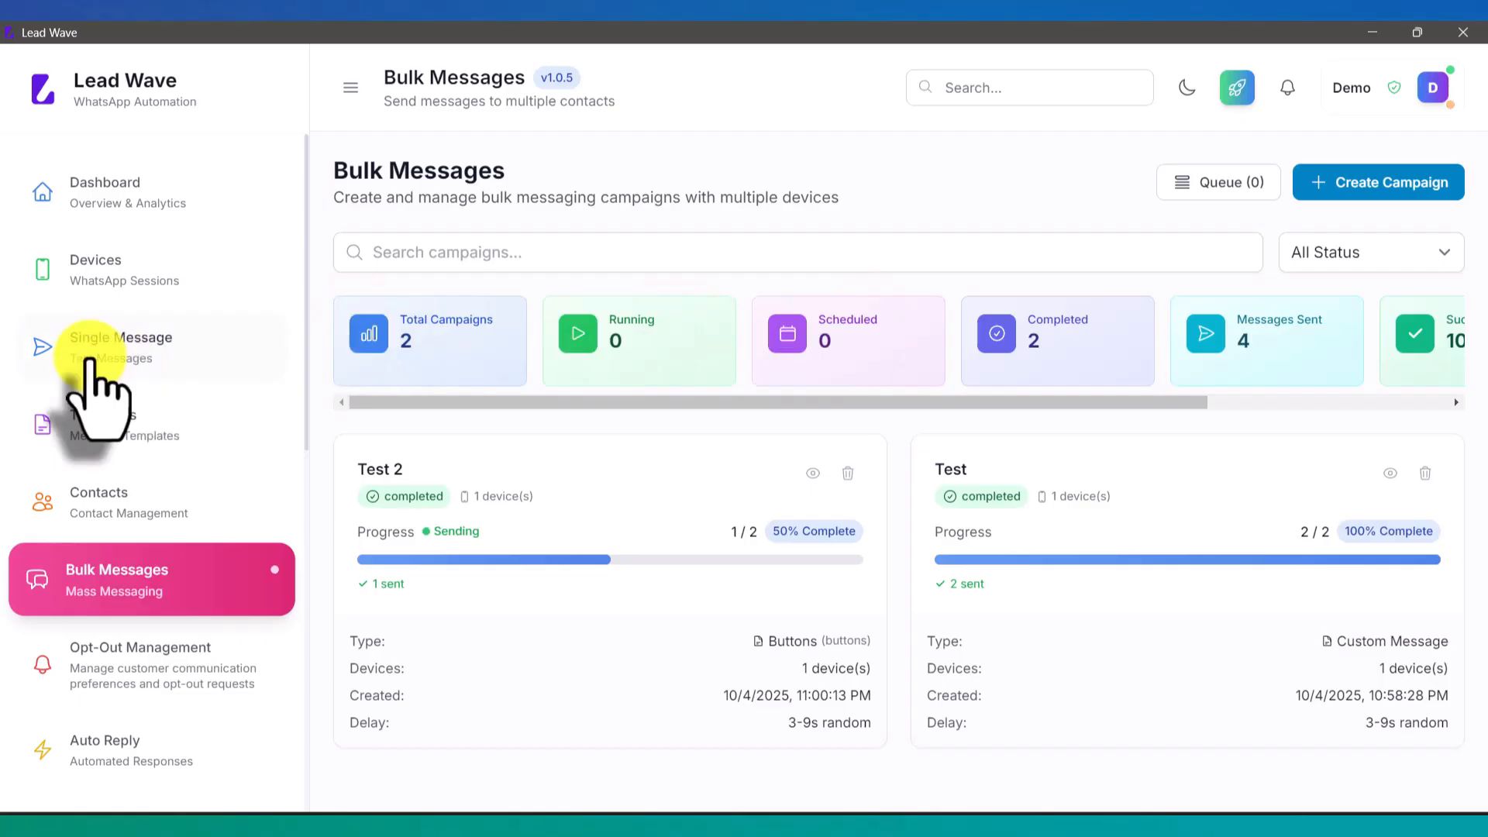
Step: Scroll the sidebar down and open Settings
{"action": "scroll", "coordinate": [93, 388], "scroll_direction": "down", "scroll_amount": 4}
{"action": "scroll", "coordinate": [93, 388], "scroll_direction": "down", "scroll_amount": 6}
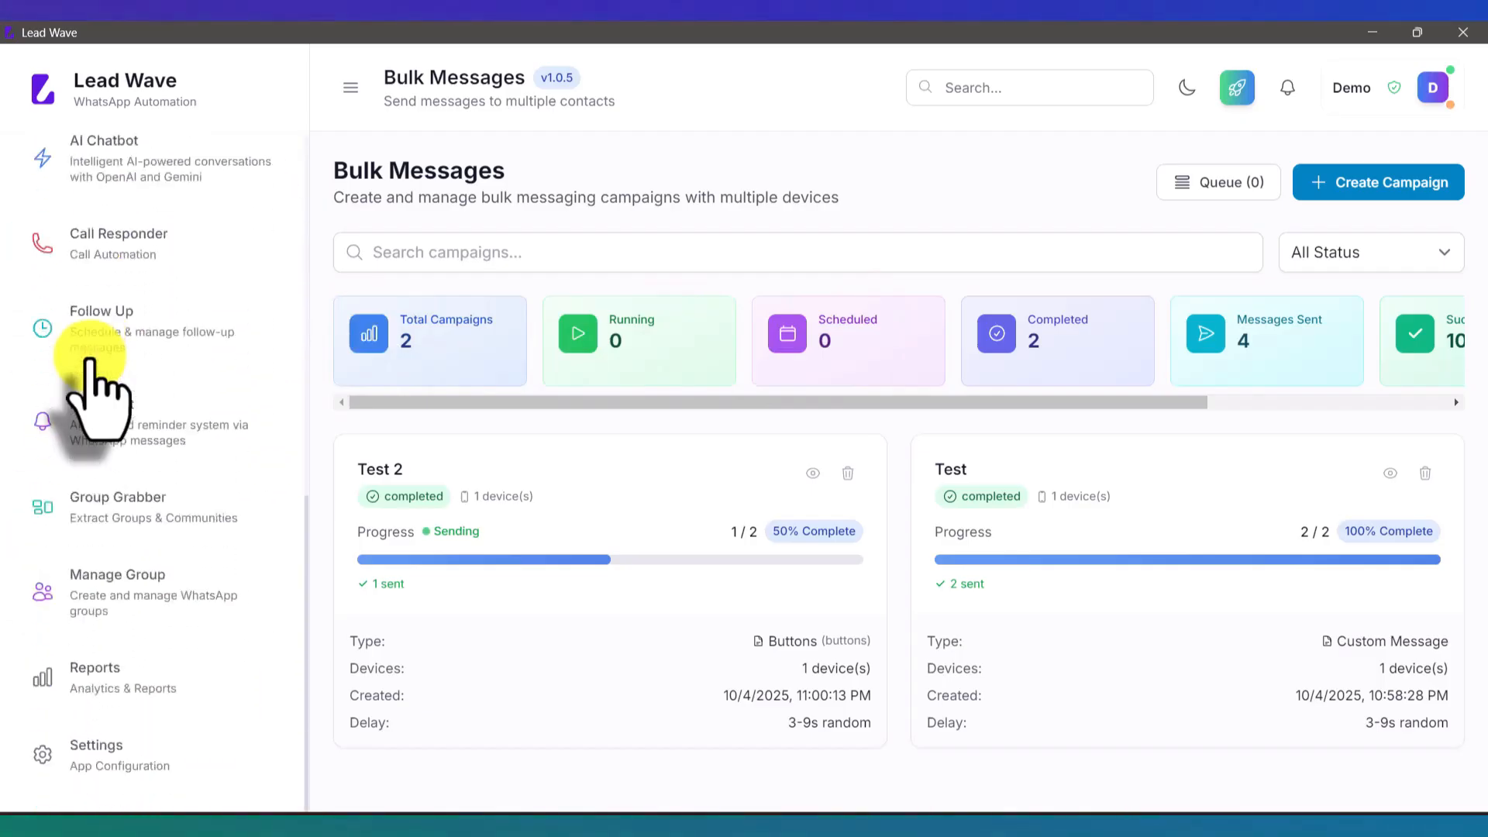
{"action": "left_click", "coordinate": [138, 768]}
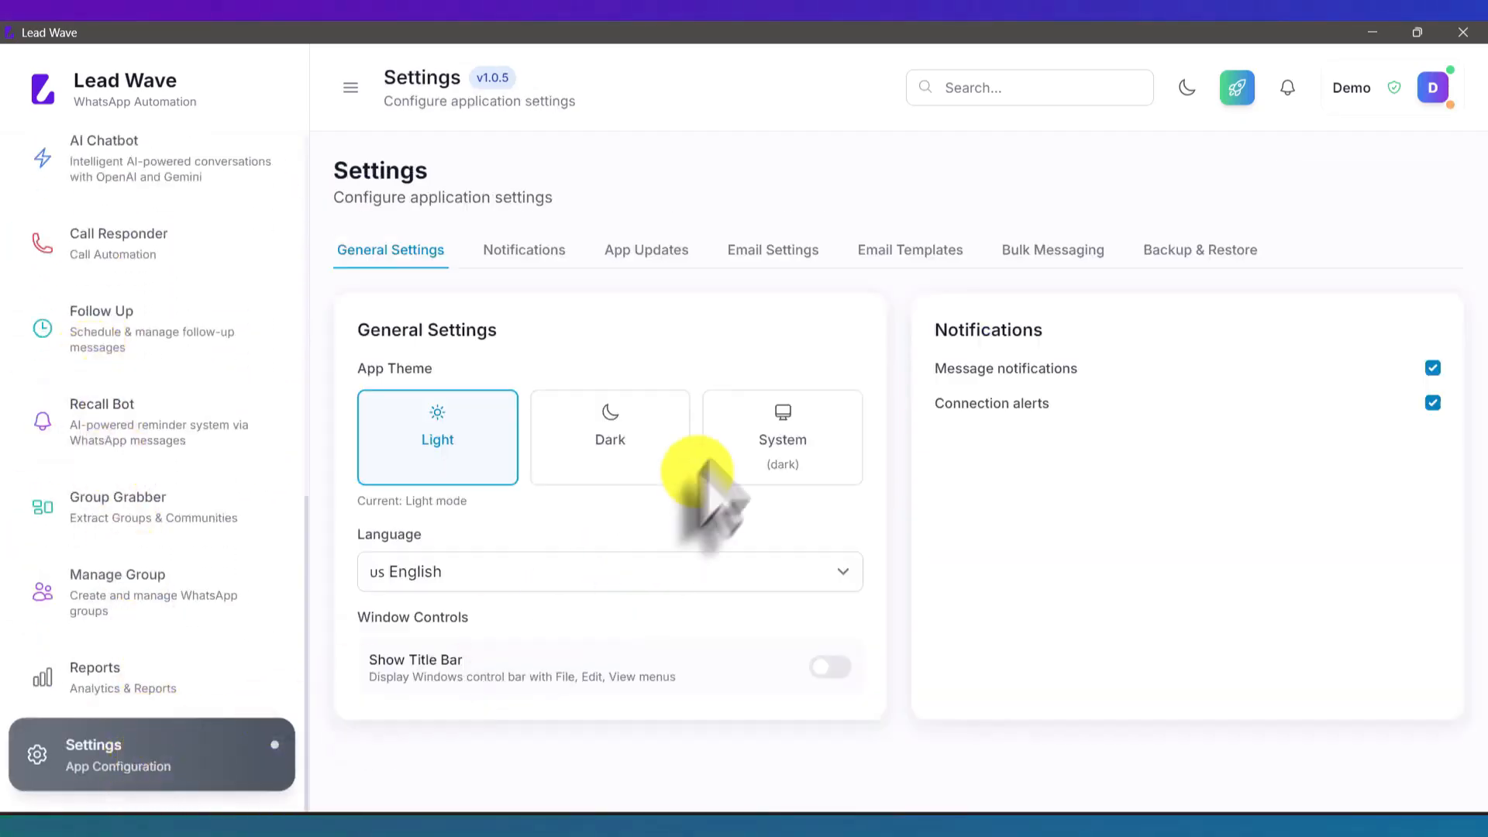
Step: In Bulk Messaging settings, replace the LW random number prefix with Ref and check the phone mirror
{"action": "left_click", "coordinate": [1043, 256]}
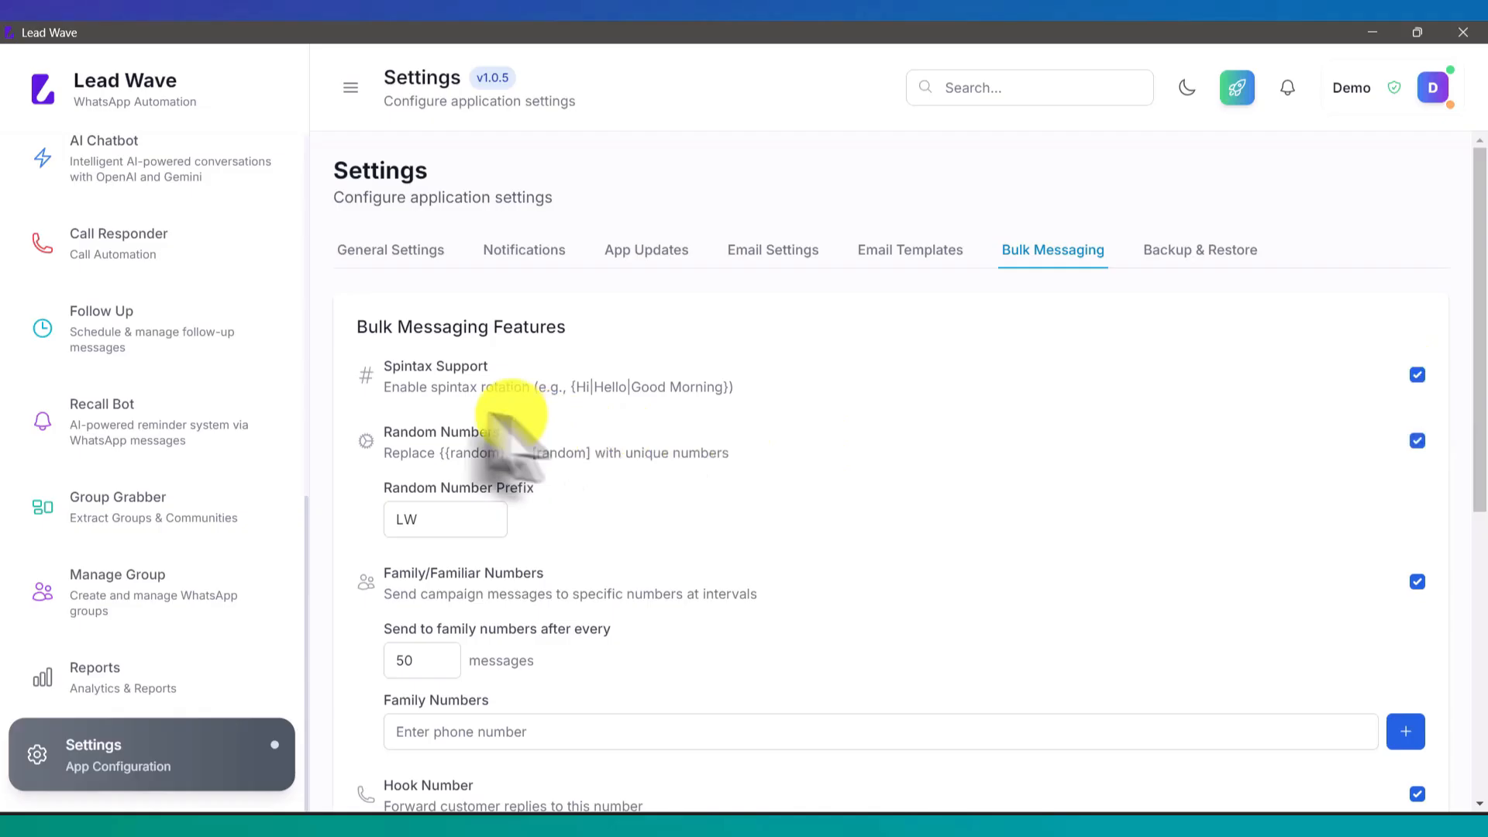
{"action": "double_click", "coordinate": [453, 527]}
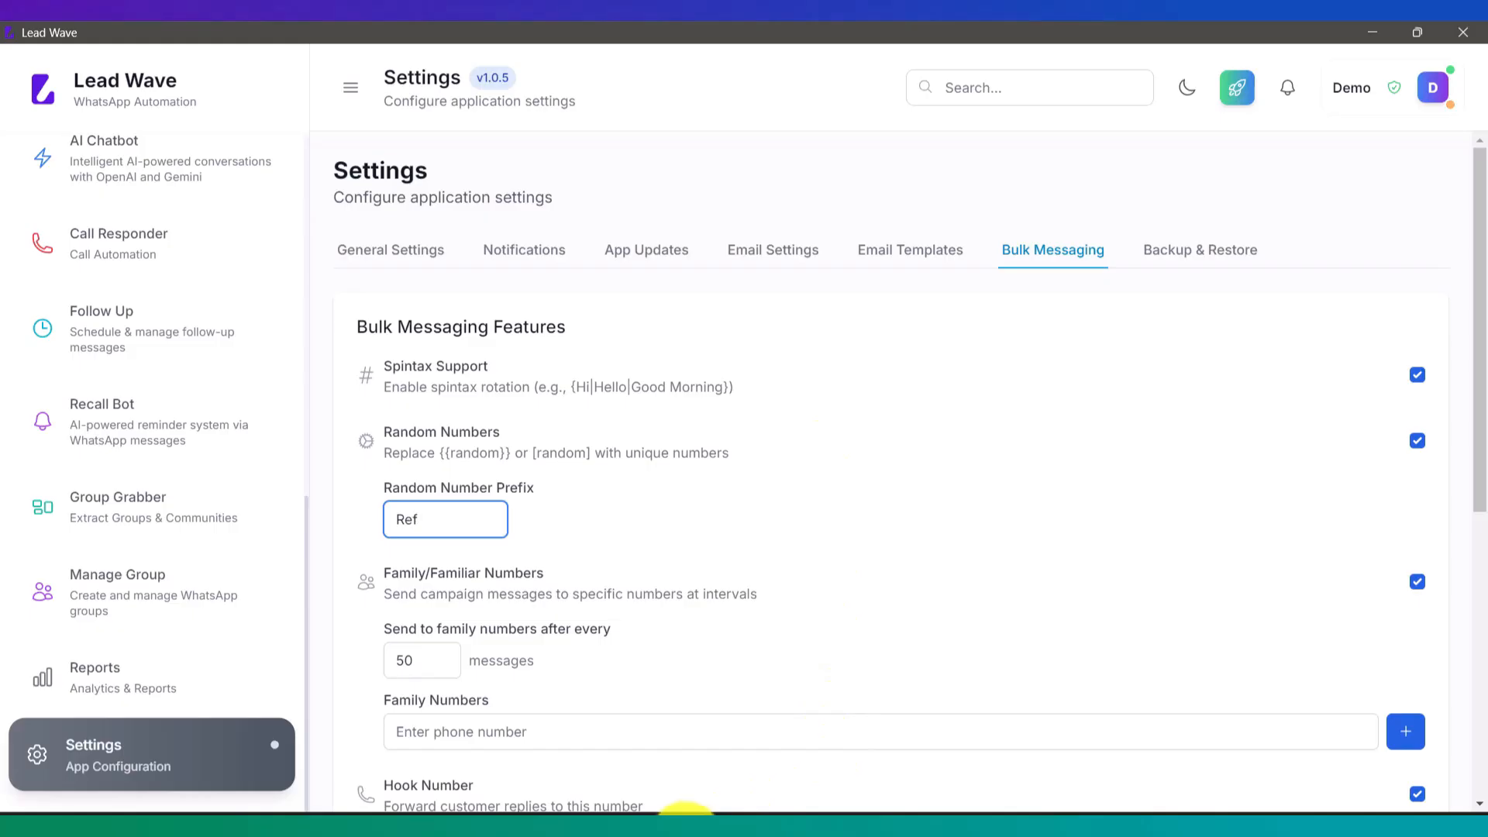
{"action": "mouse_move", "coordinate": [729, 823]}
{"action": "left_click", "coordinate": [878, 756]}
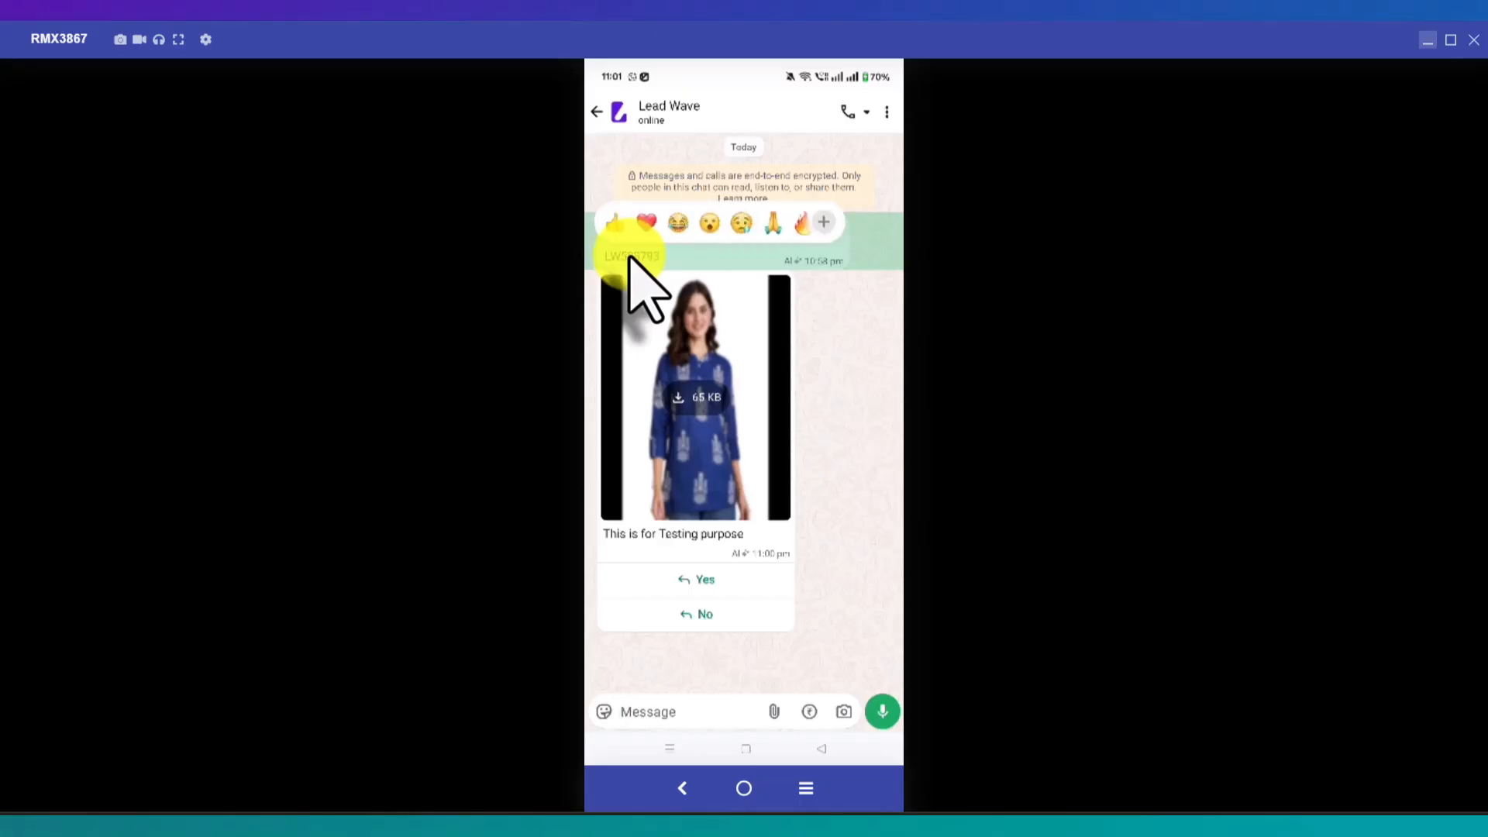
{"action": "left_click", "coordinate": [1428, 39]}
{"action": "scroll", "coordinate": [927, 424], "scroll_direction": "down", "scroll_amount": 1}
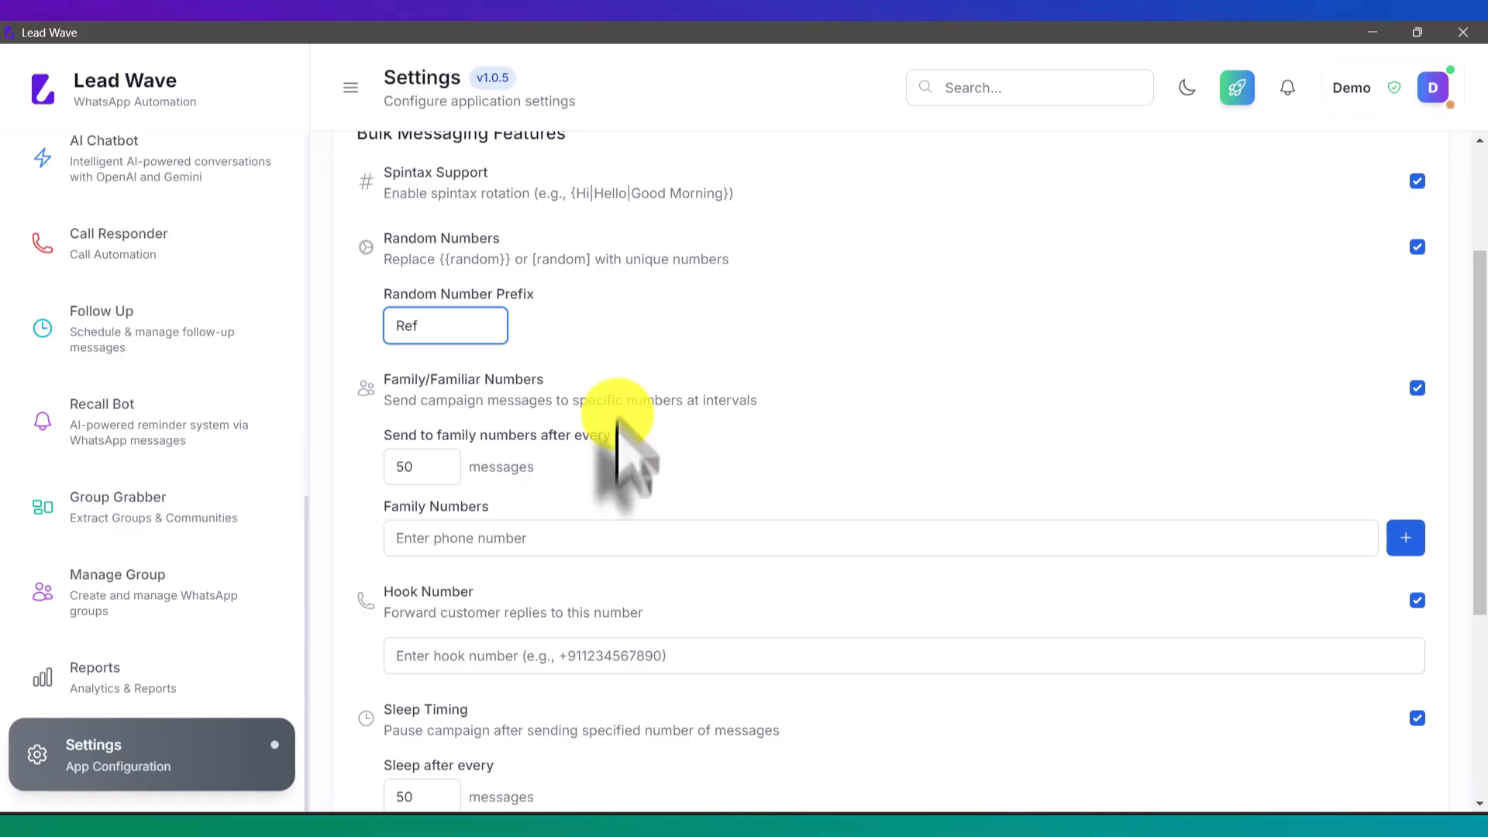
Step: Set 'Send to family numbers after every' to 37 messages and focus the Hook Number field
{"action": "left_click", "coordinate": [510, 537]}
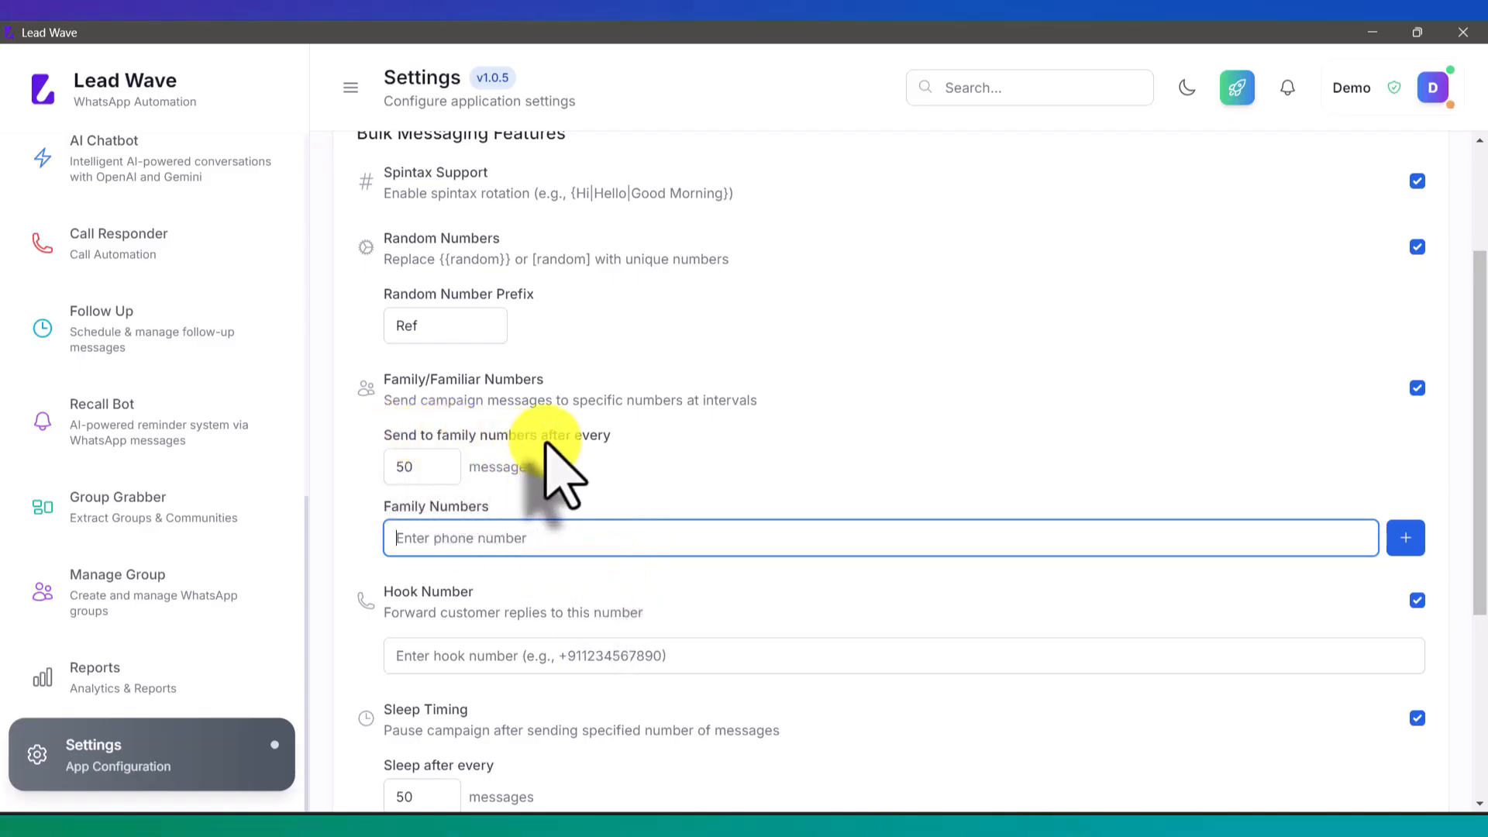
{"action": "left_click", "coordinate": [441, 470]}
{"action": "left_click", "coordinate": [441, 471]}
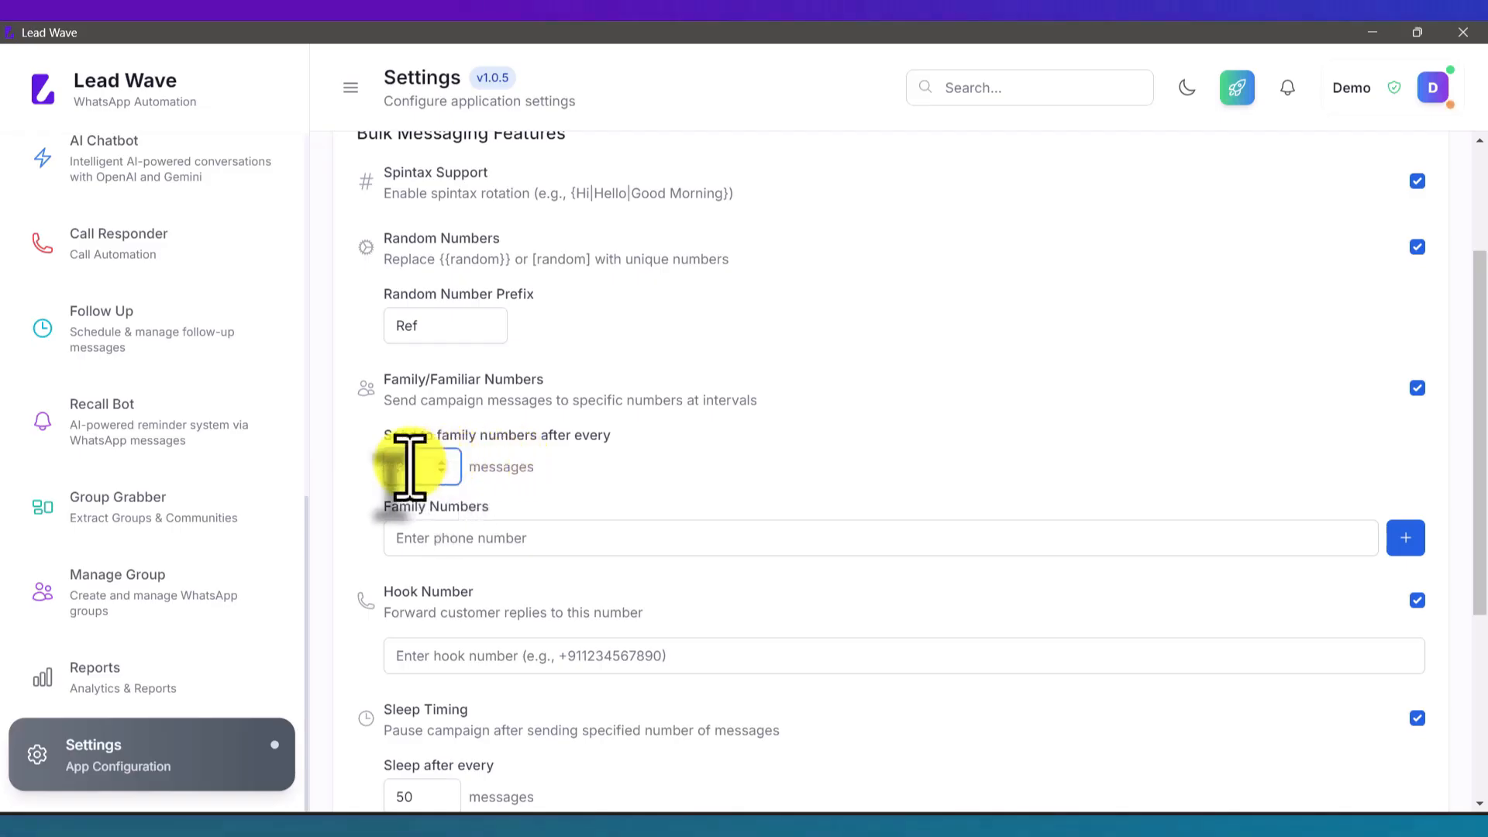
{"action": "left_click_drag", "start_coordinate": [417, 468], "coordinate": [391, 469]}
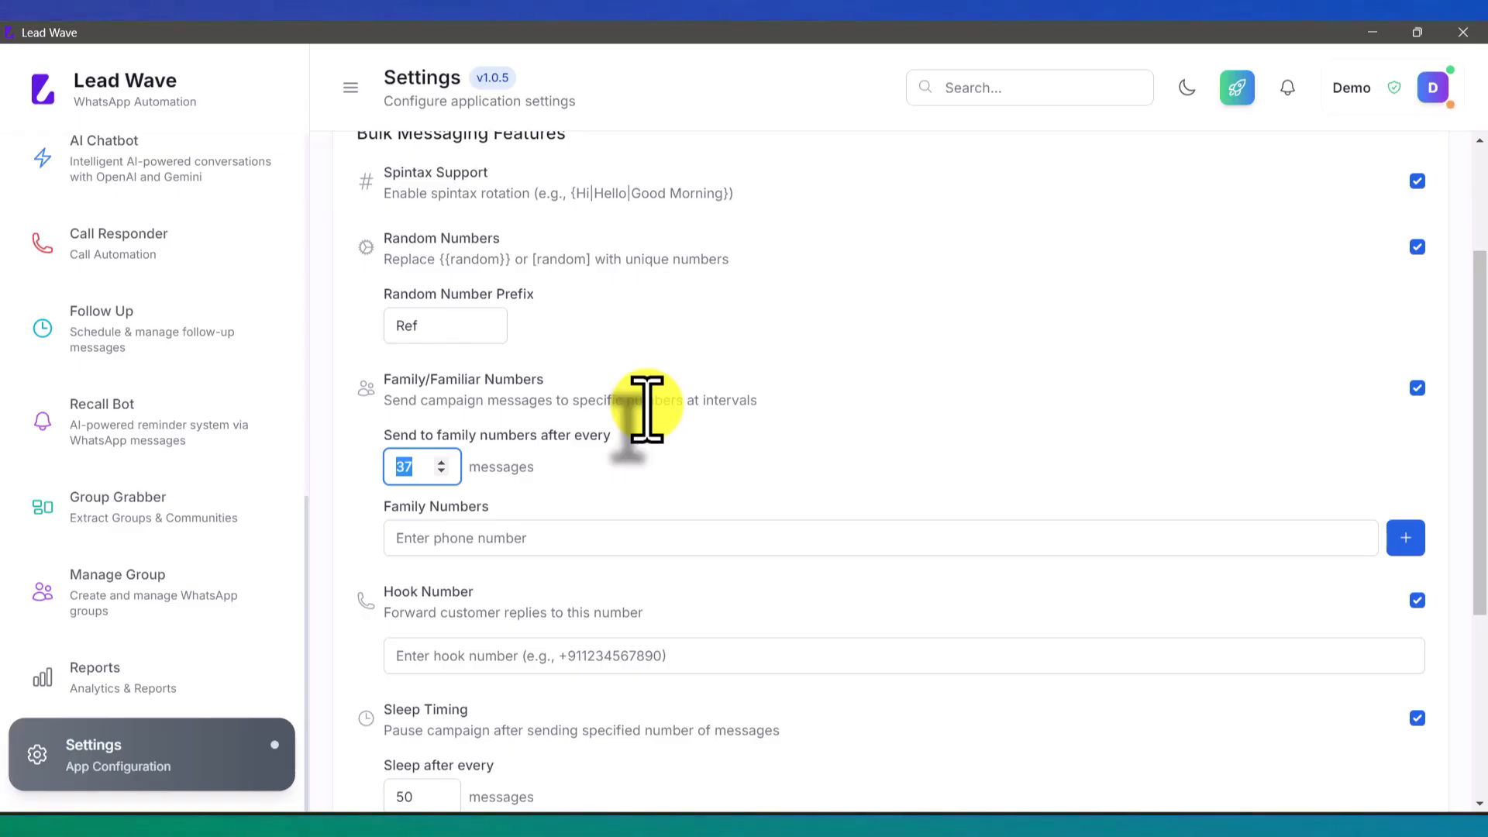
{"action": "scroll", "coordinate": [647, 408], "scroll_direction": "down", "scroll_amount": 3}
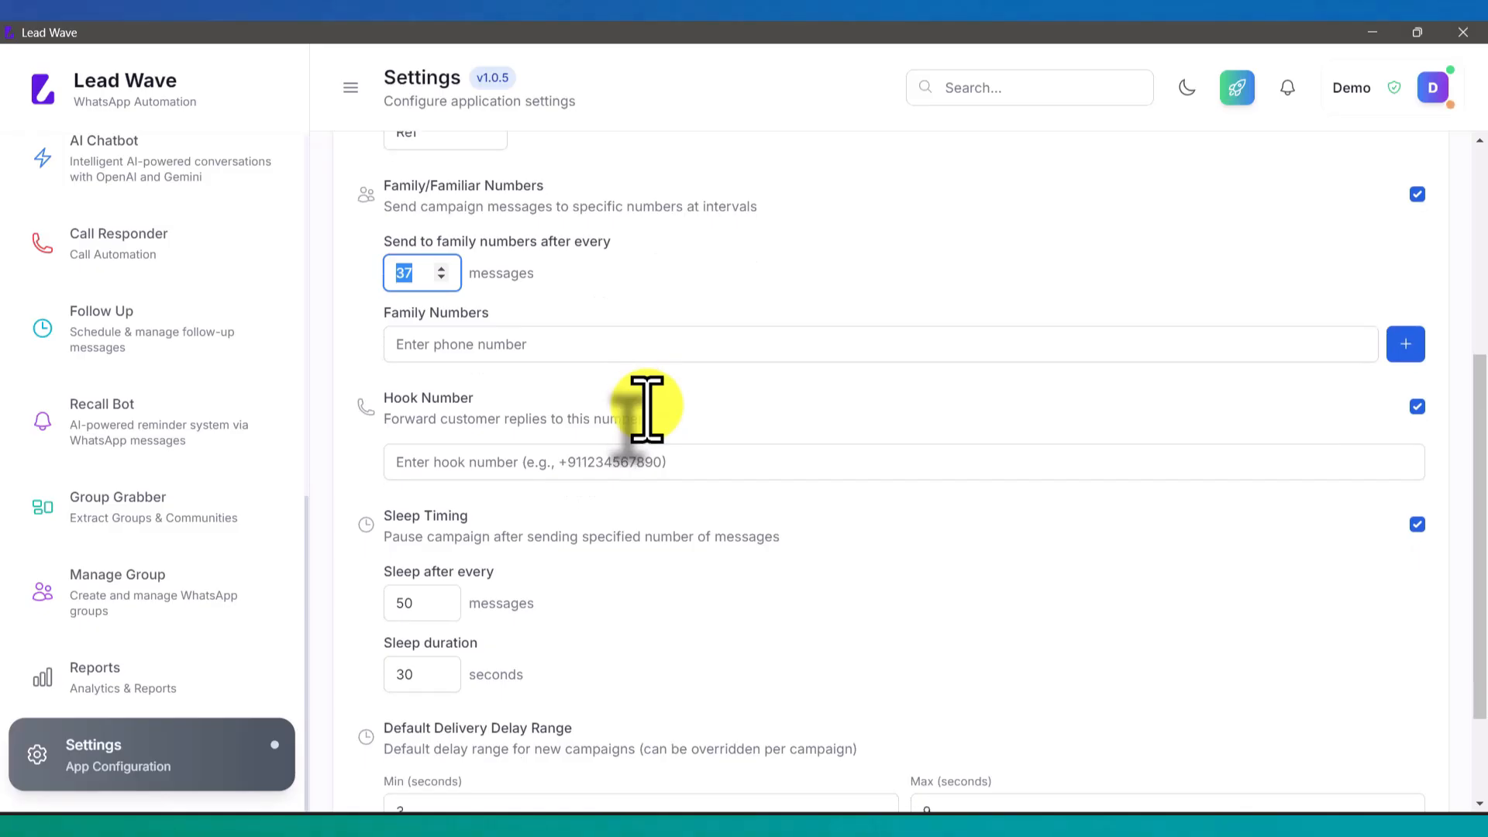
{"action": "left_click", "coordinate": [499, 465]}
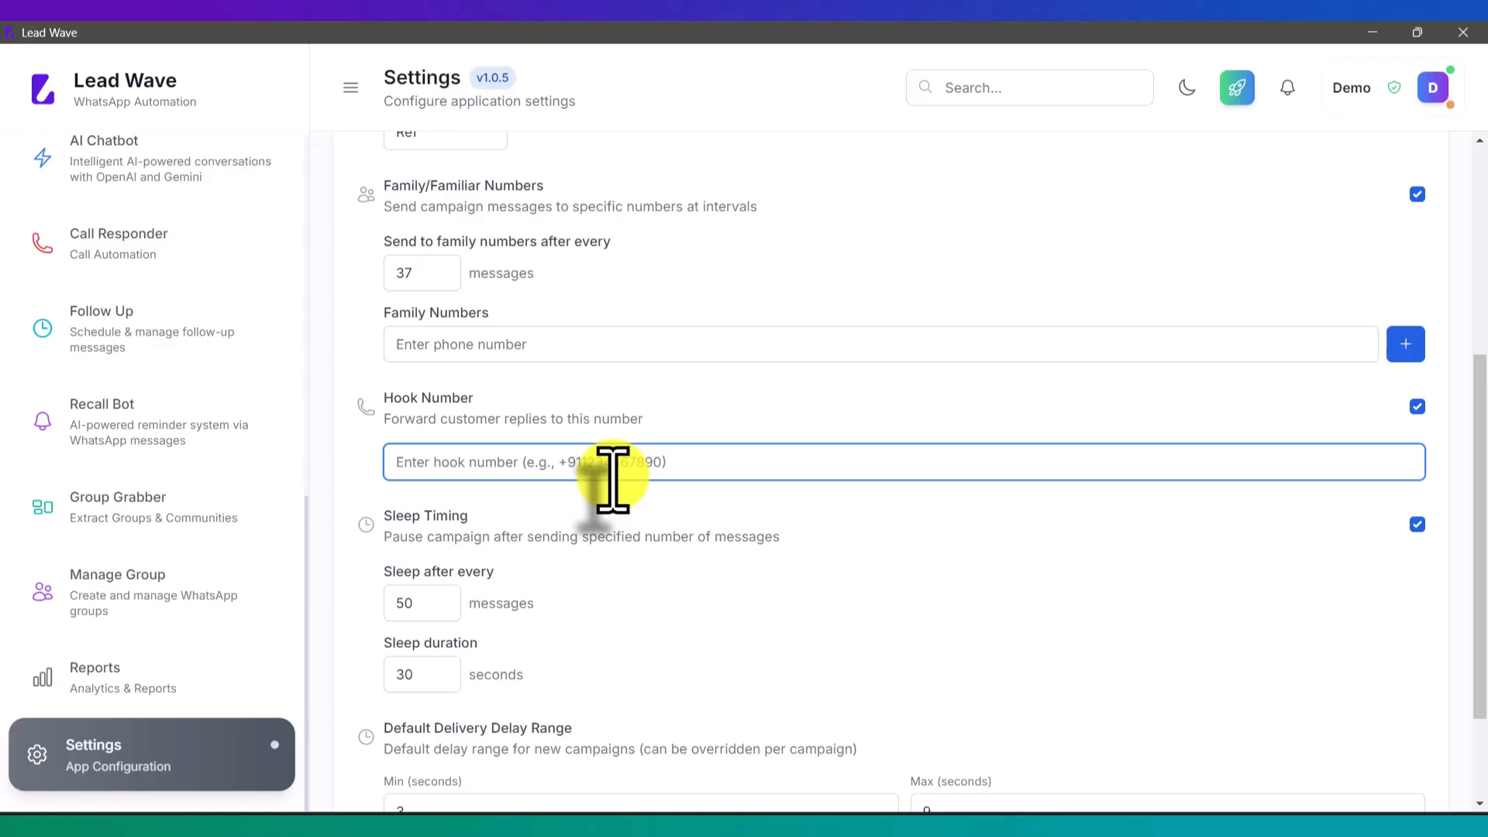
{"action": "scroll", "coordinate": [613, 476], "scroll_direction": "down", "scroll_amount": 2}
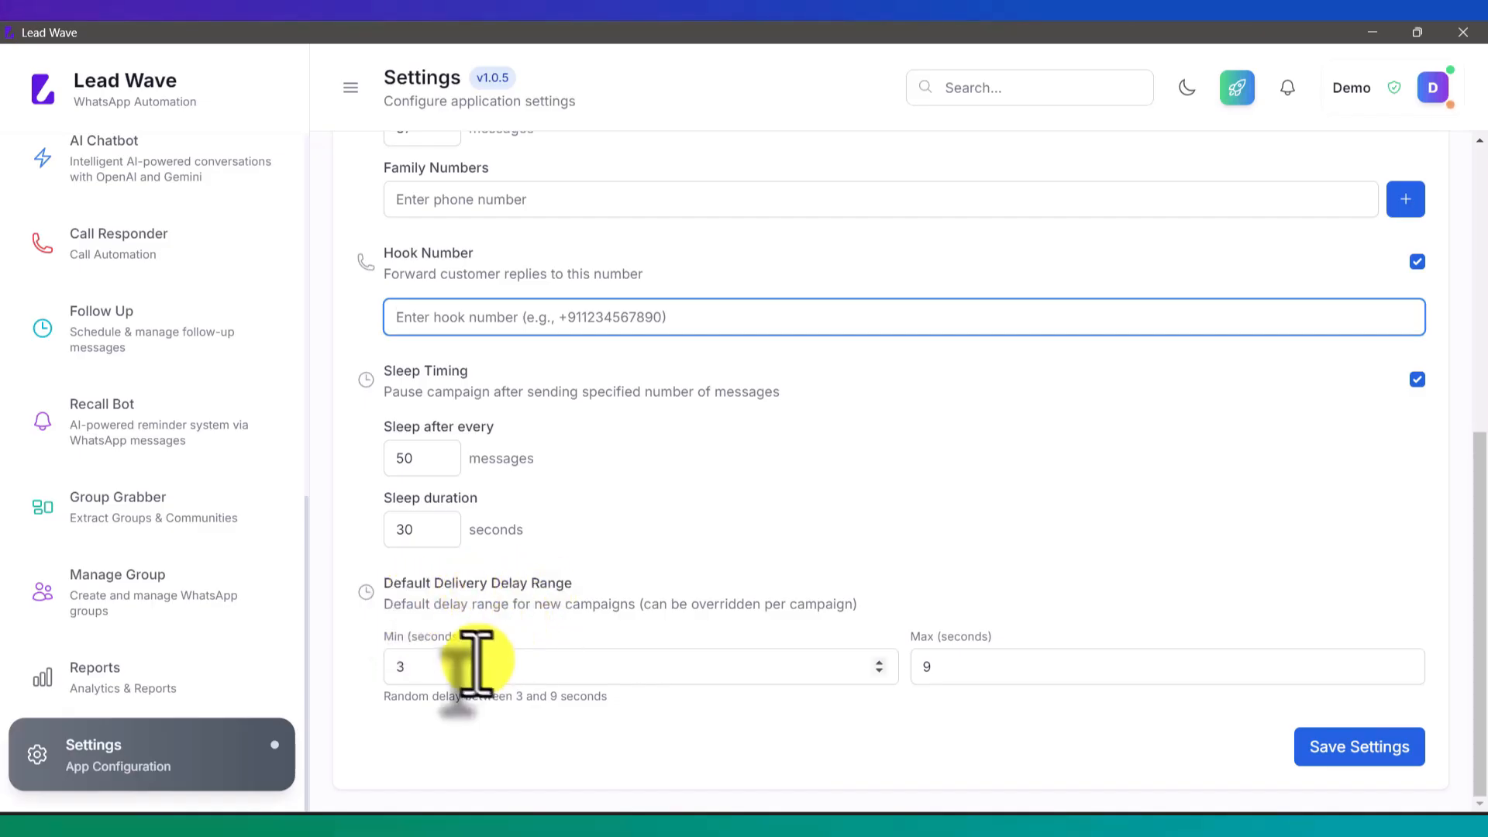
Step: Scroll the current settings page and focus the minimum delay value
{"action": "scroll", "coordinate": [183, 477], "scroll_direction": "up", "scroll_amount": 3}
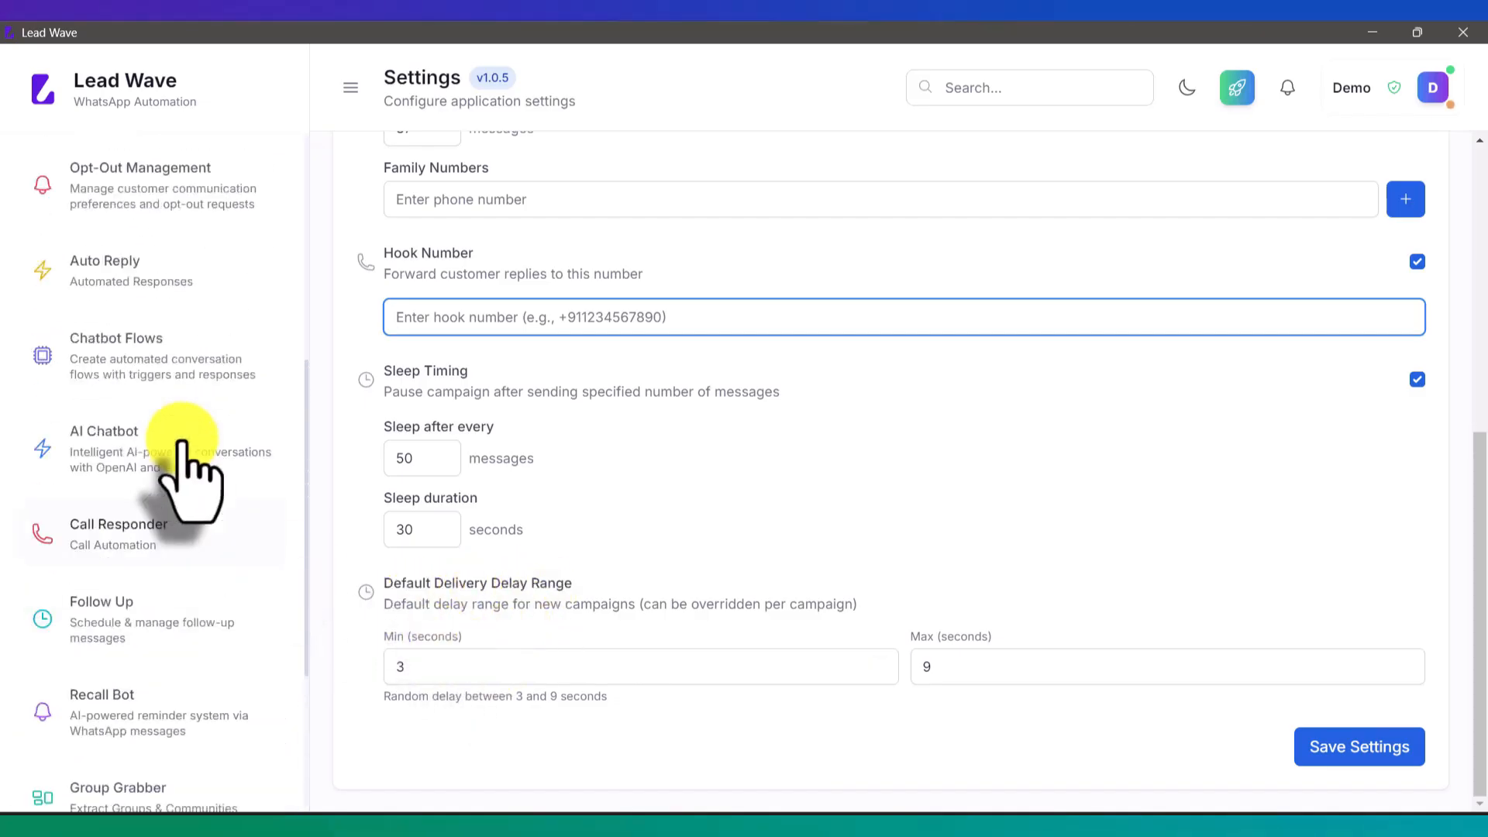
{"action": "left_click", "coordinate": [404, 661]}
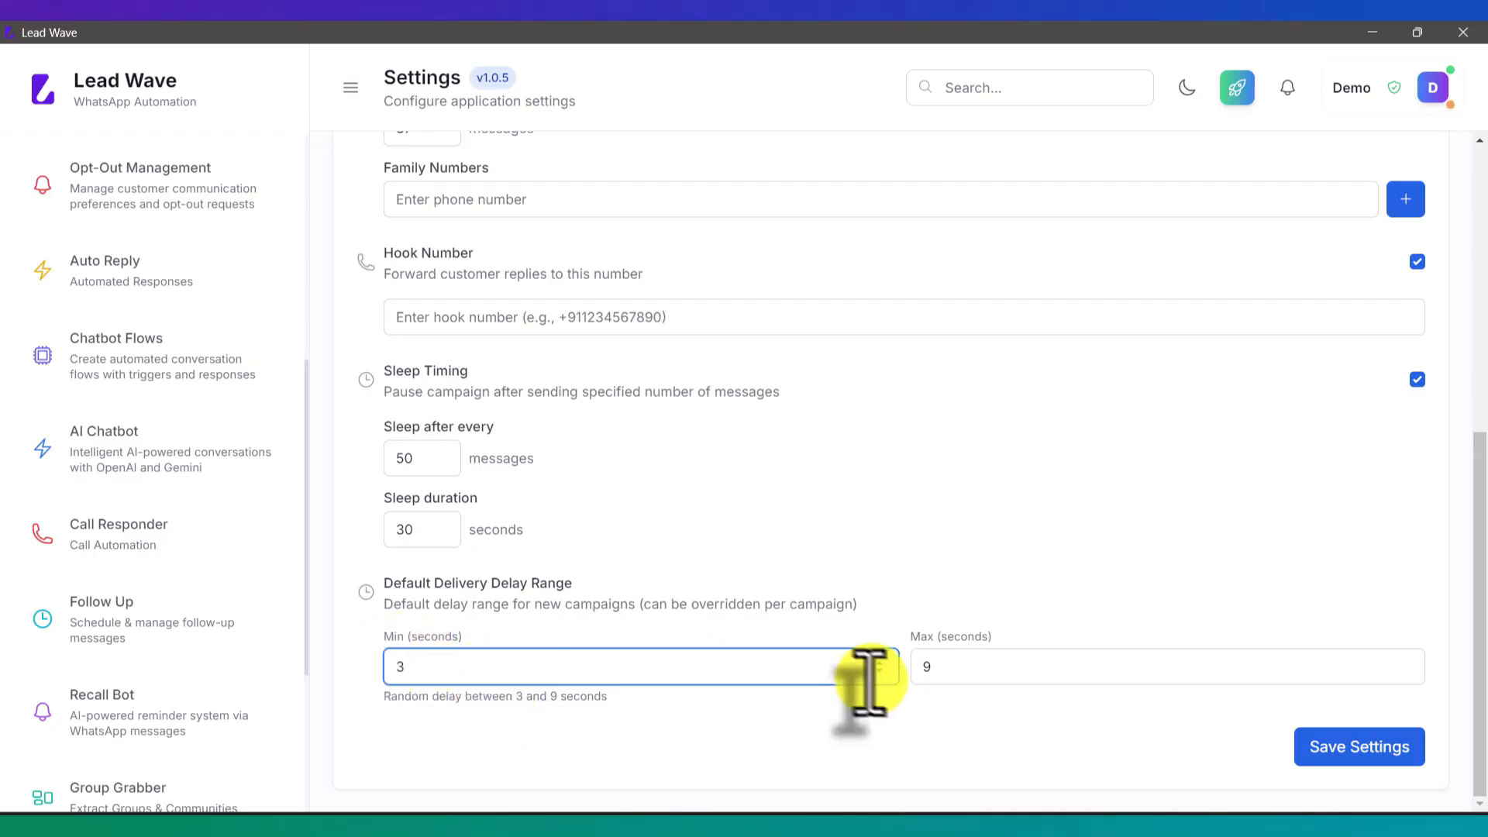
{"action": "scroll", "coordinate": [190, 543], "scroll_direction": "up", "scroll_amount": 5}
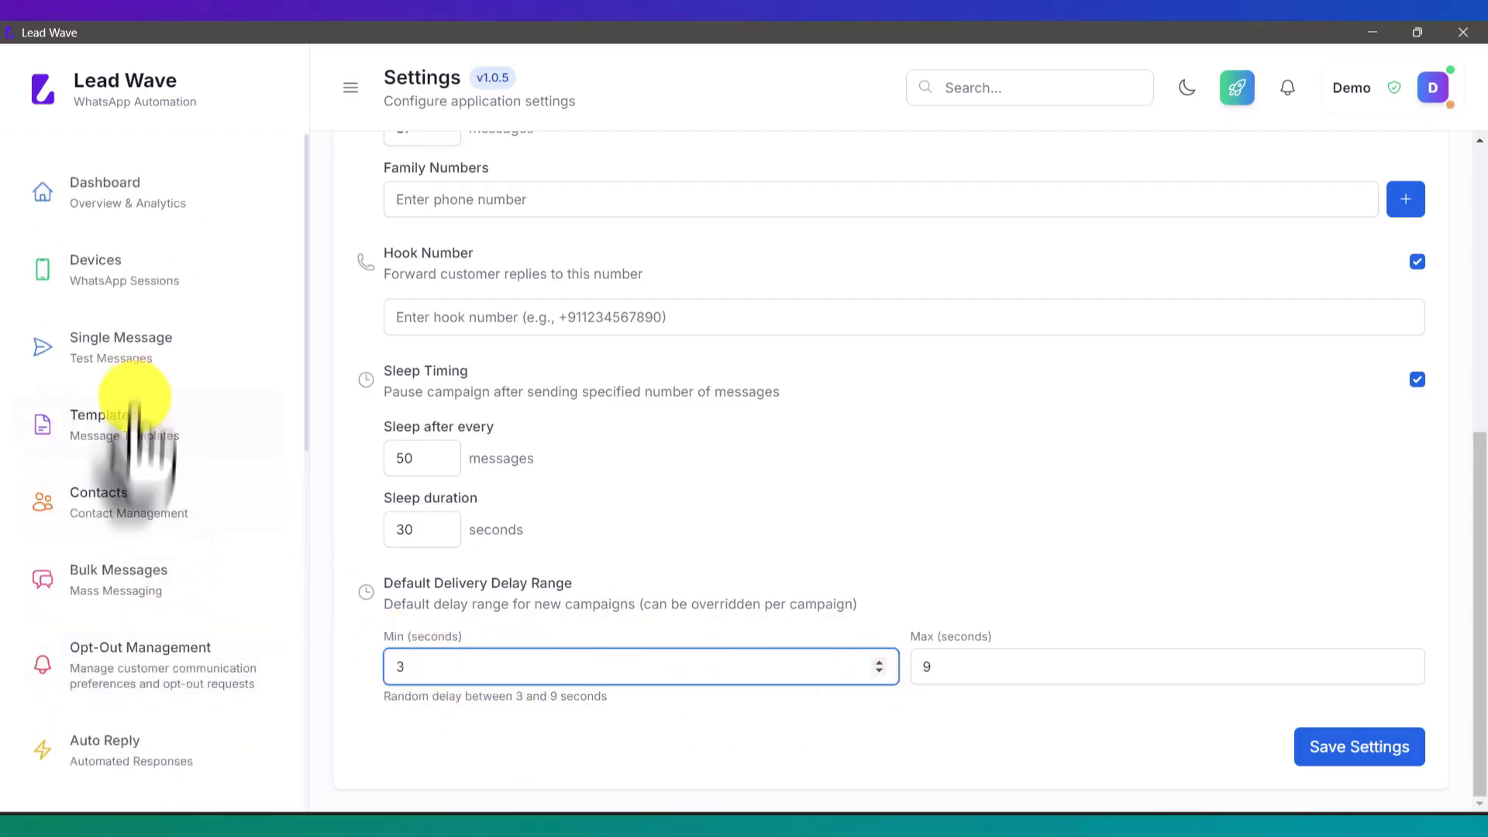
Step: Look through the Bulk Messages new campaign form, then cancel it without creating anything
{"action": "left_click", "coordinate": [143, 603]}
{"action": "left_click", "coordinate": [1327, 183]}
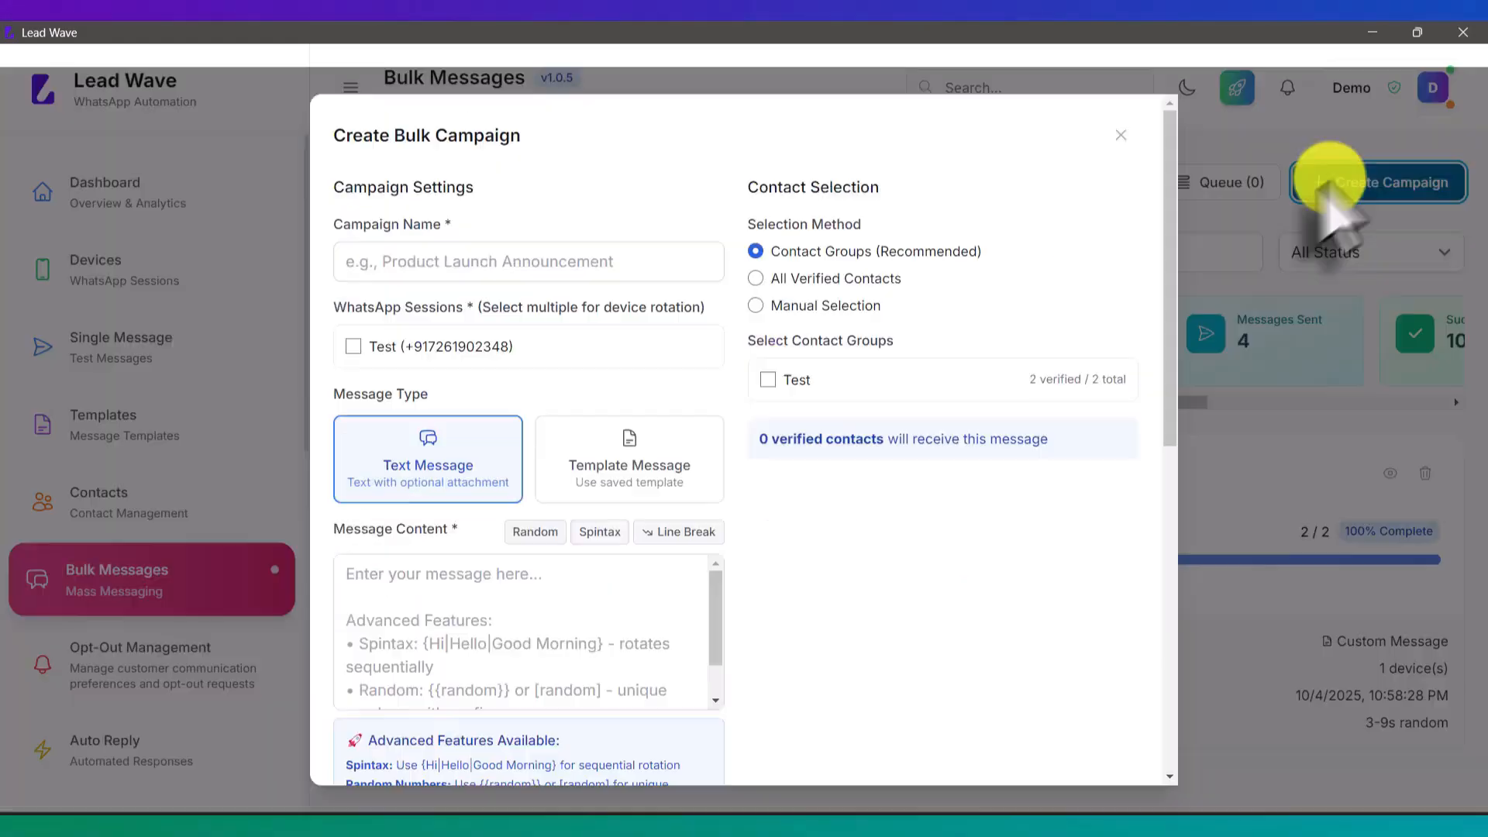
{"action": "scroll", "coordinate": [820, 366], "scroll_direction": "down", "scroll_amount": 9}
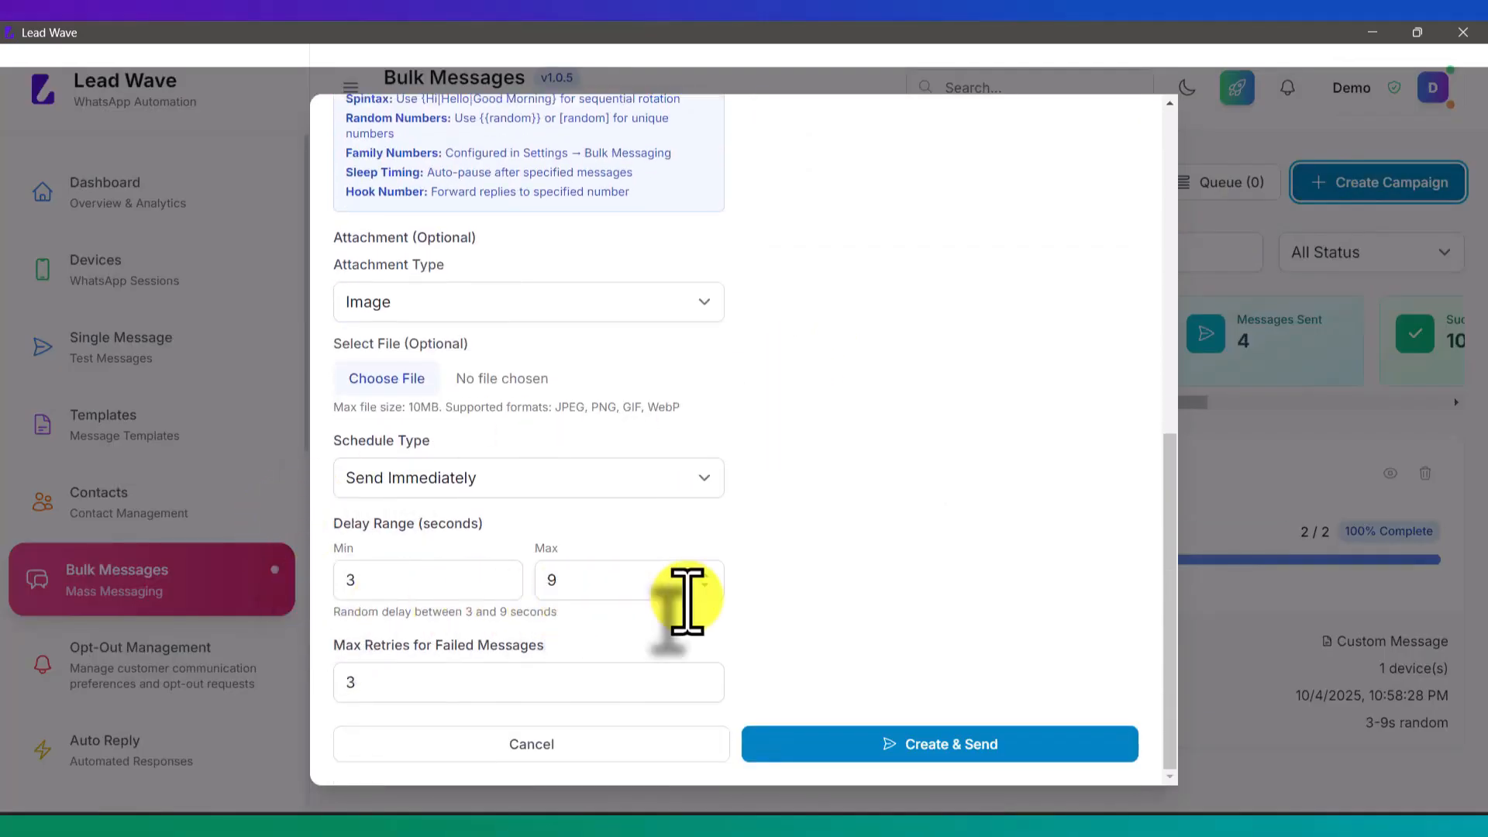
{"action": "scroll", "coordinate": [686, 599], "scroll_direction": "up", "scroll_amount": 9}
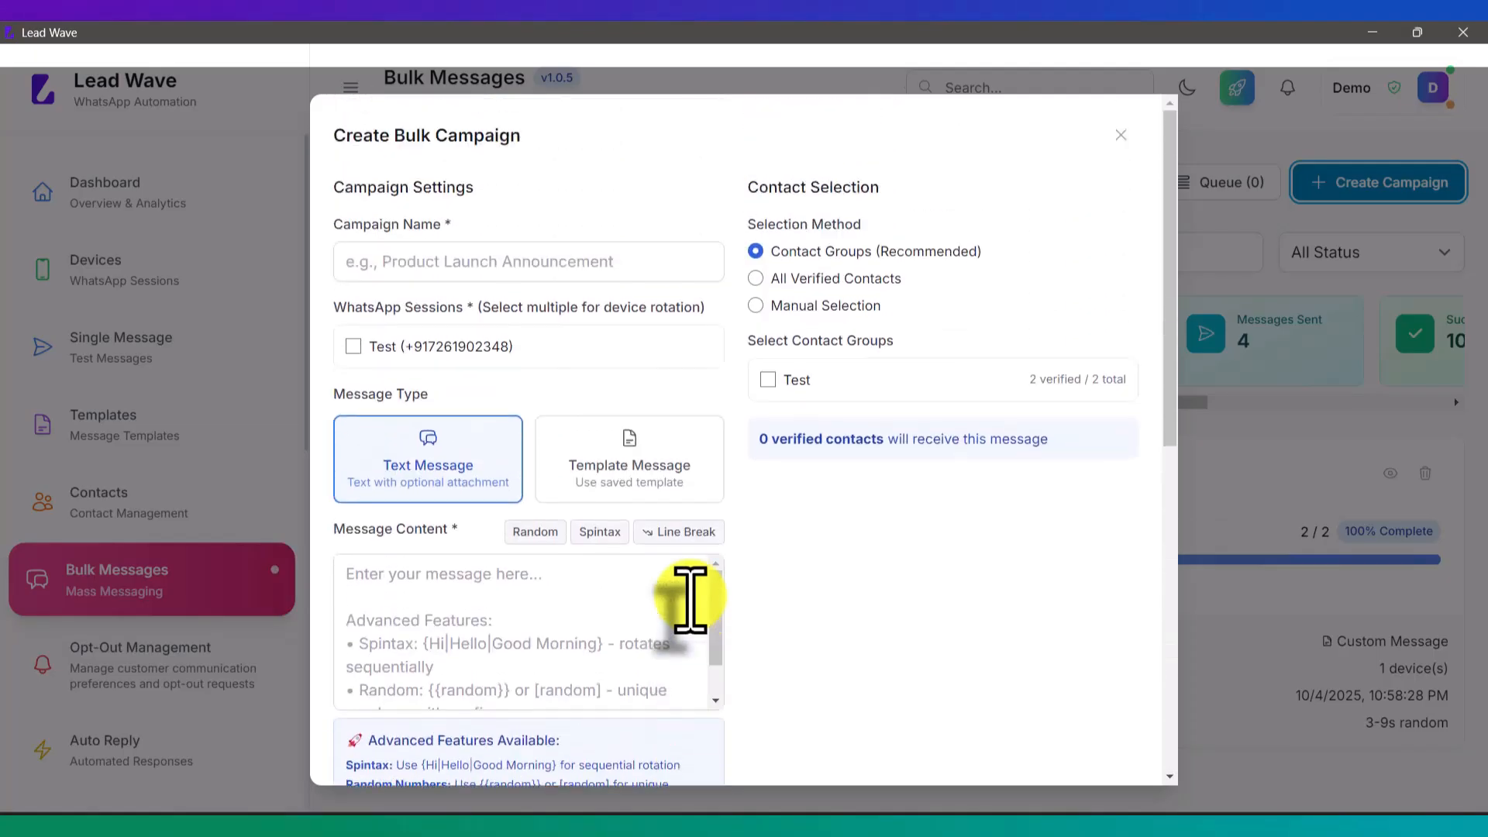
{"action": "scroll", "coordinate": [687, 599], "scroll_direction": "down", "scroll_amount": 9}
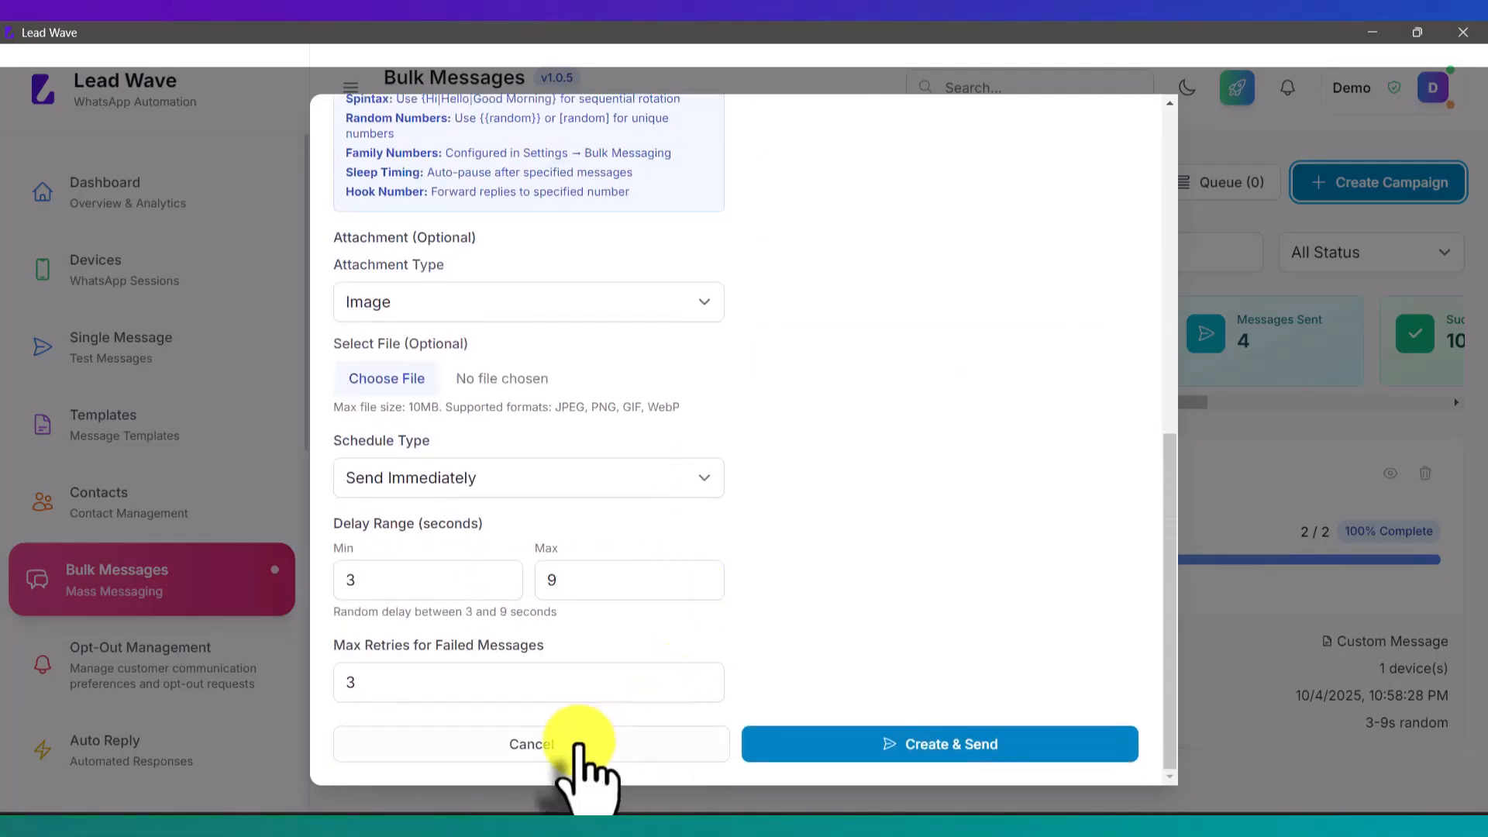
{"action": "left_click", "coordinate": [578, 746]}
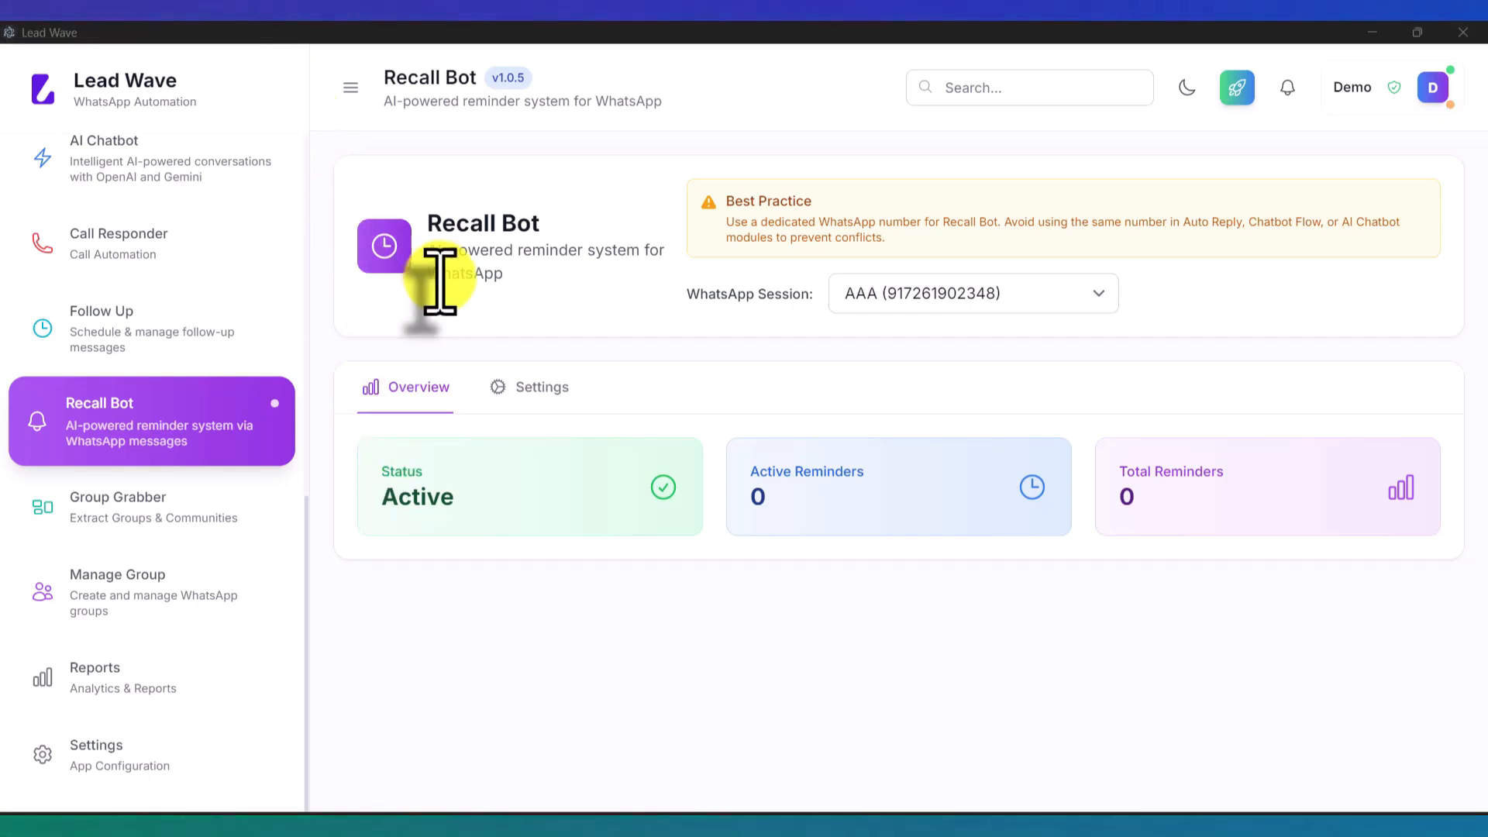
Step: Browse Group Grabber's list for the AAA device: 9 groups, 2 communities, 363 participants
{"action": "left_click", "coordinate": [128, 510]}
{"action": "left_click", "coordinate": [138, 580]}
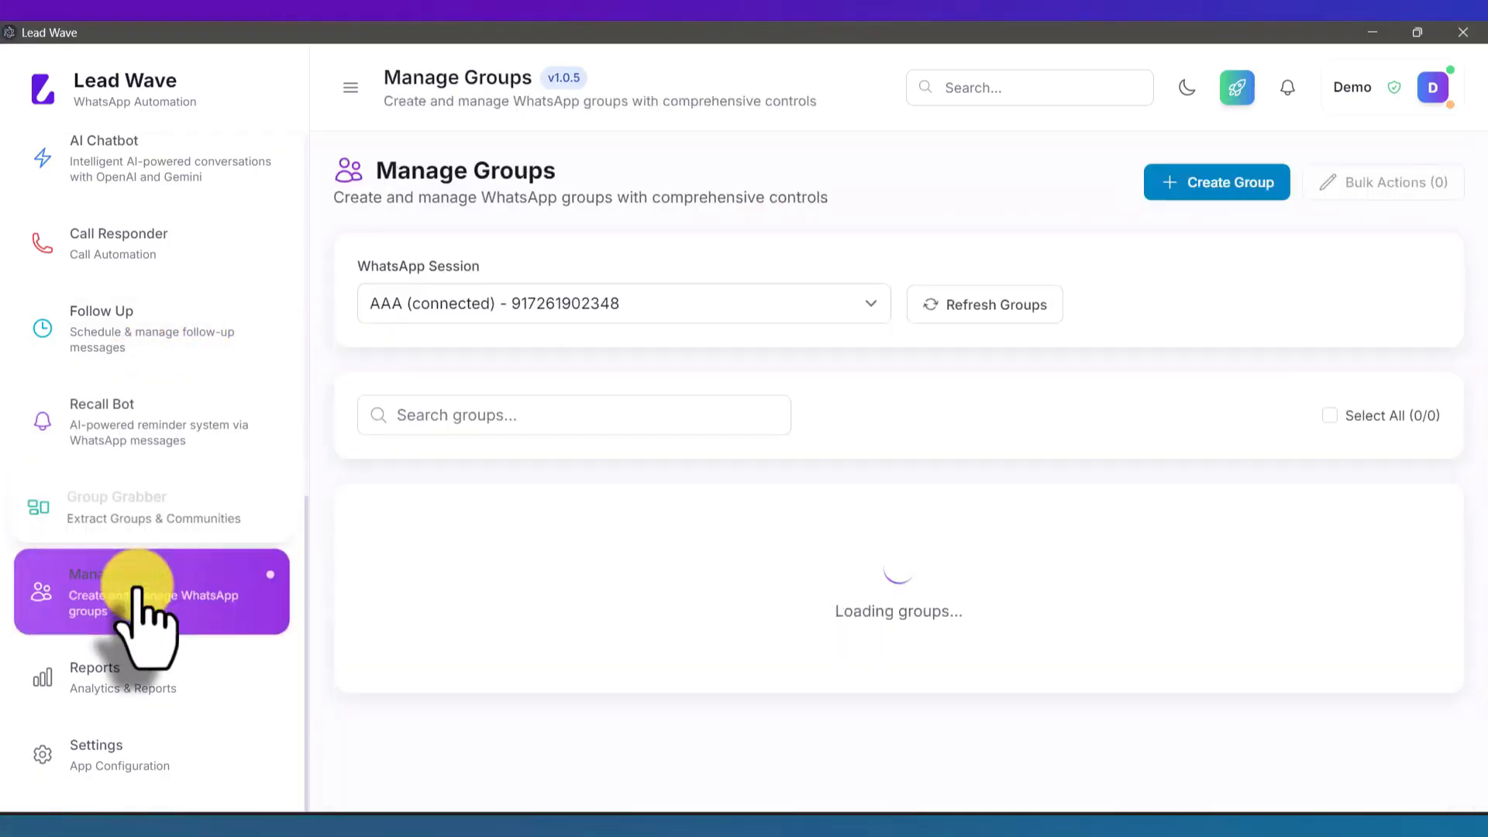
{"action": "left_click", "coordinate": [141, 506]}
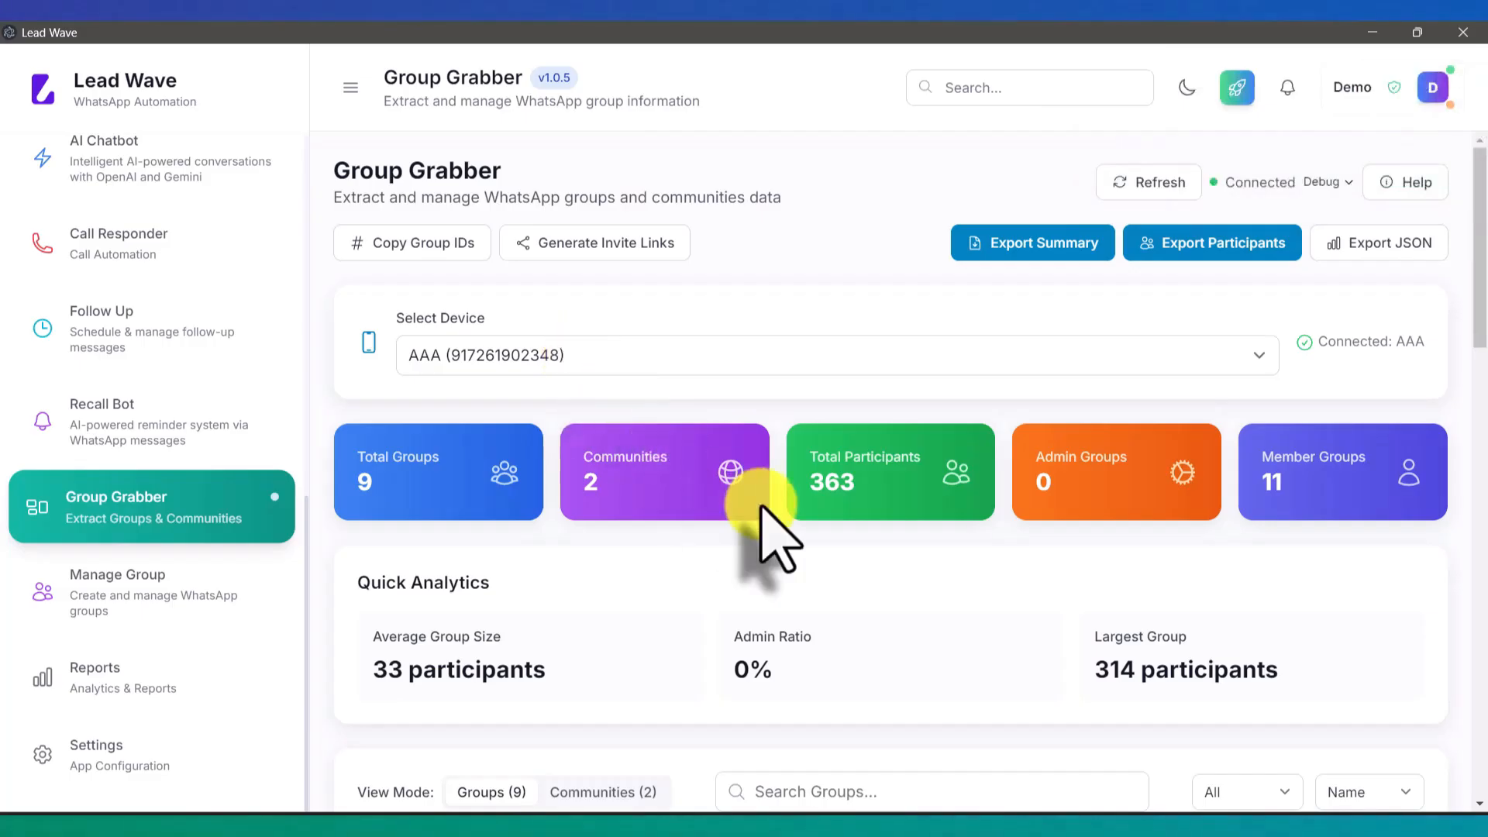
{"action": "scroll", "coordinate": [762, 507], "scroll_direction": "down", "scroll_amount": 1}
{"action": "scroll", "coordinate": [762, 508], "scroll_direction": "down", "scroll_amount": 7}
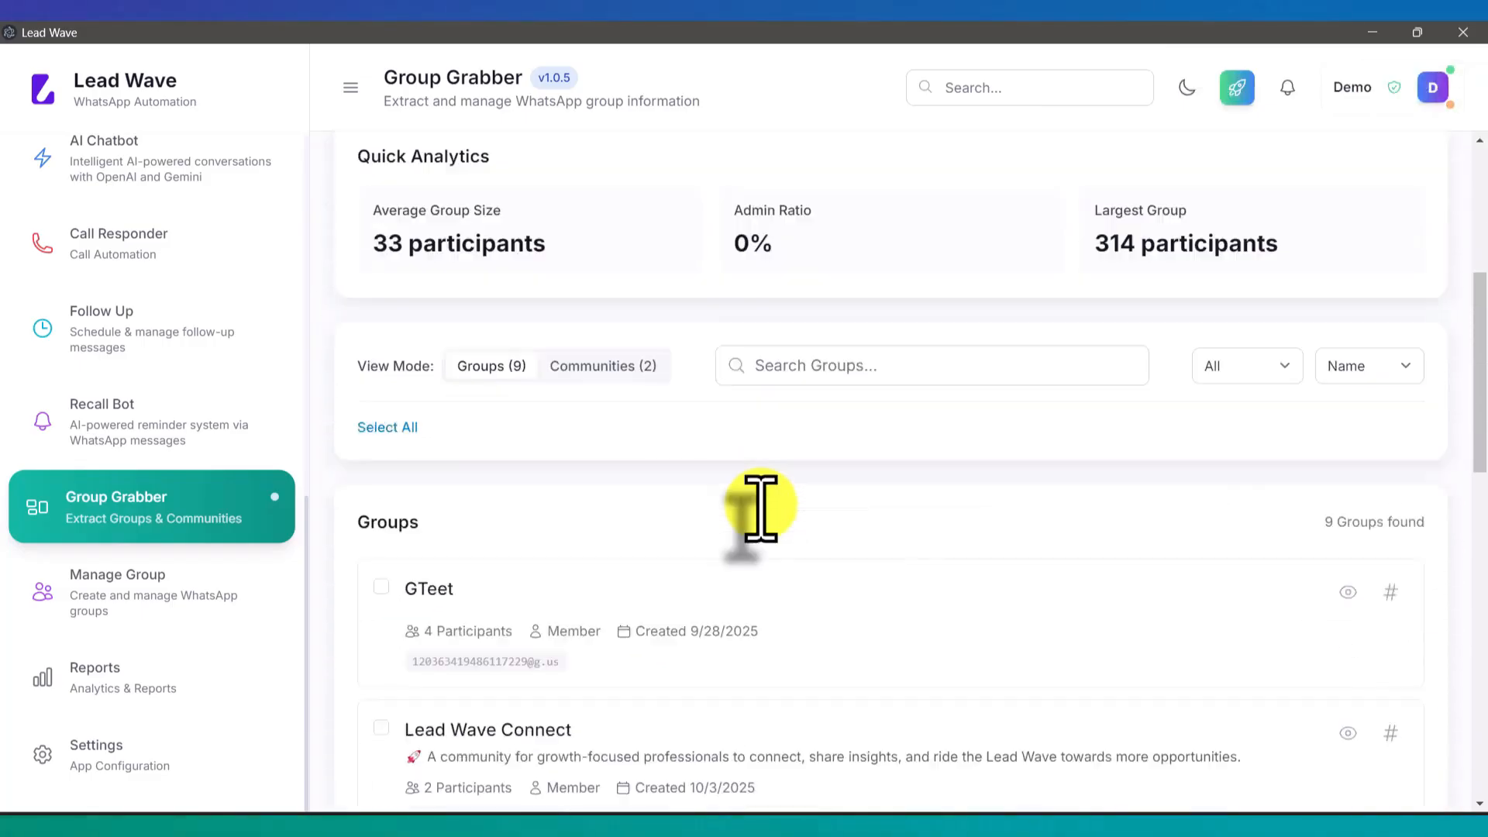
{"action": "scroll", "coordinate": [762, 507], "scroll_direction": "down", "scroll_amount": 8}
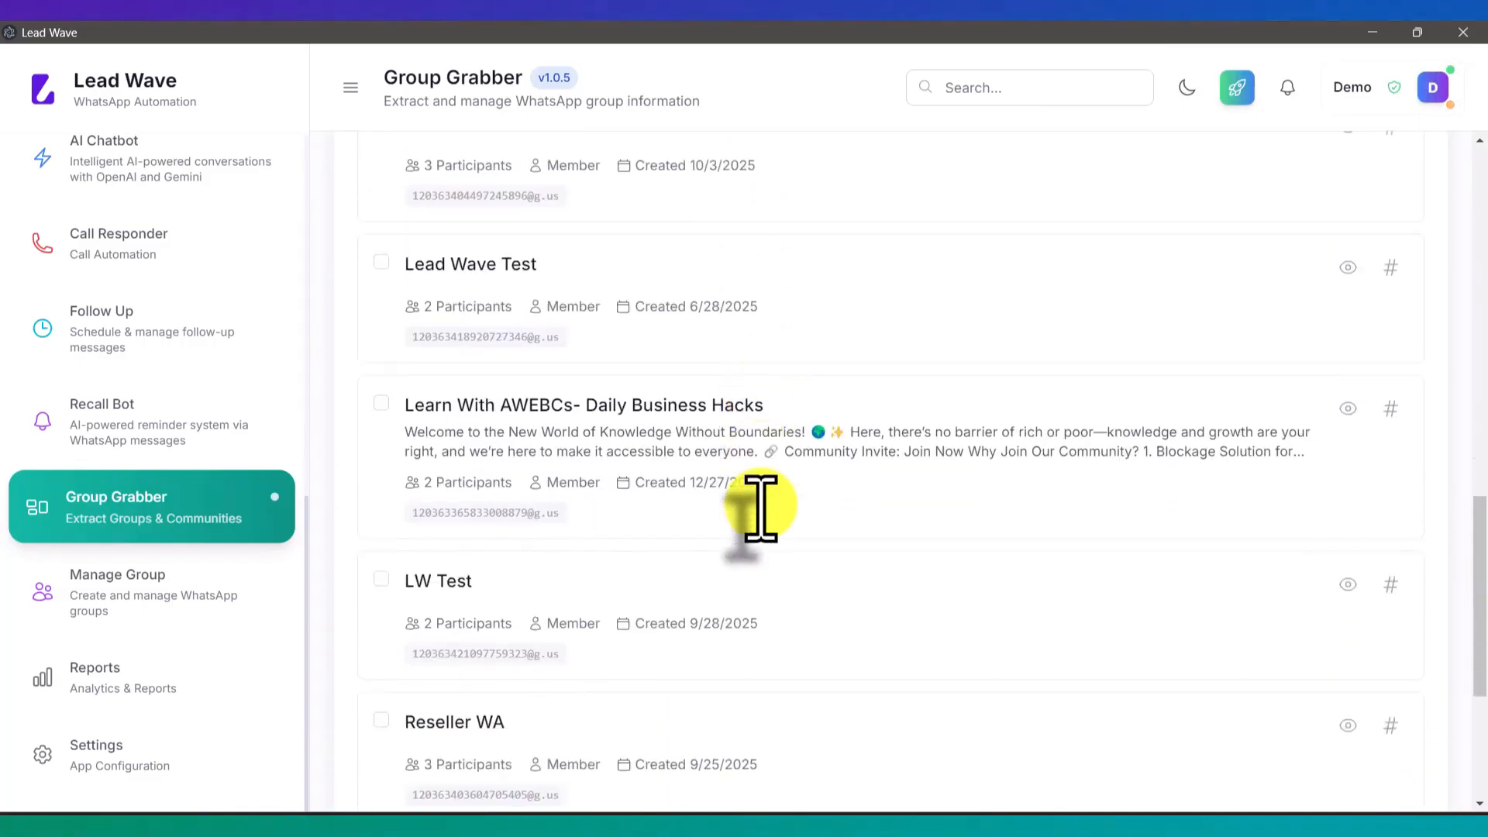
{"action": "scroll", "coordinate": [761, 508], "scroll_direction": "up", "scroll_amount": 8}
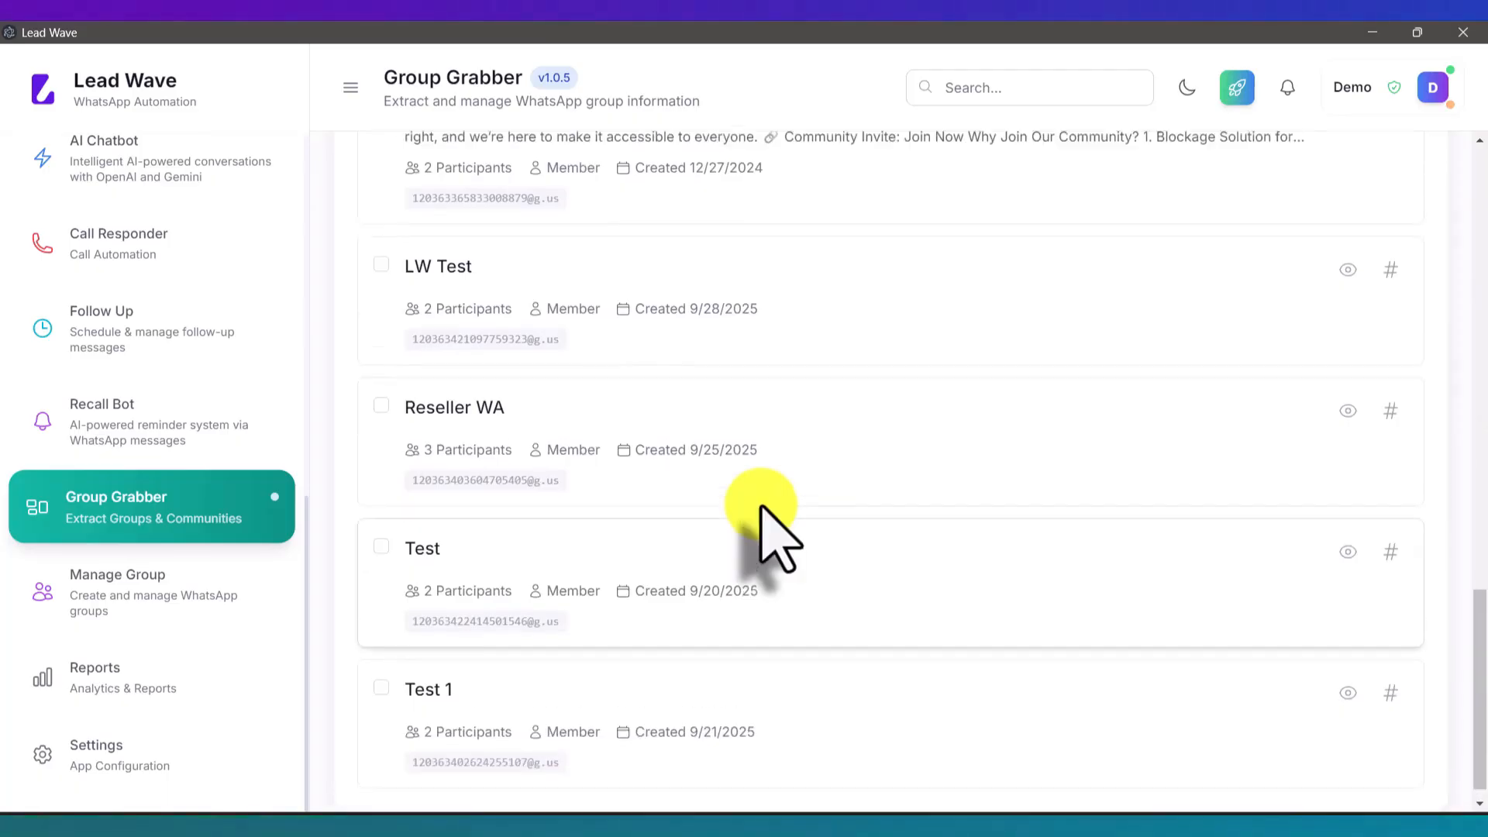
{"action": "scroll", "coordinate": [762, 508], "scroll_direction": "up", "scroll_amount": 4}
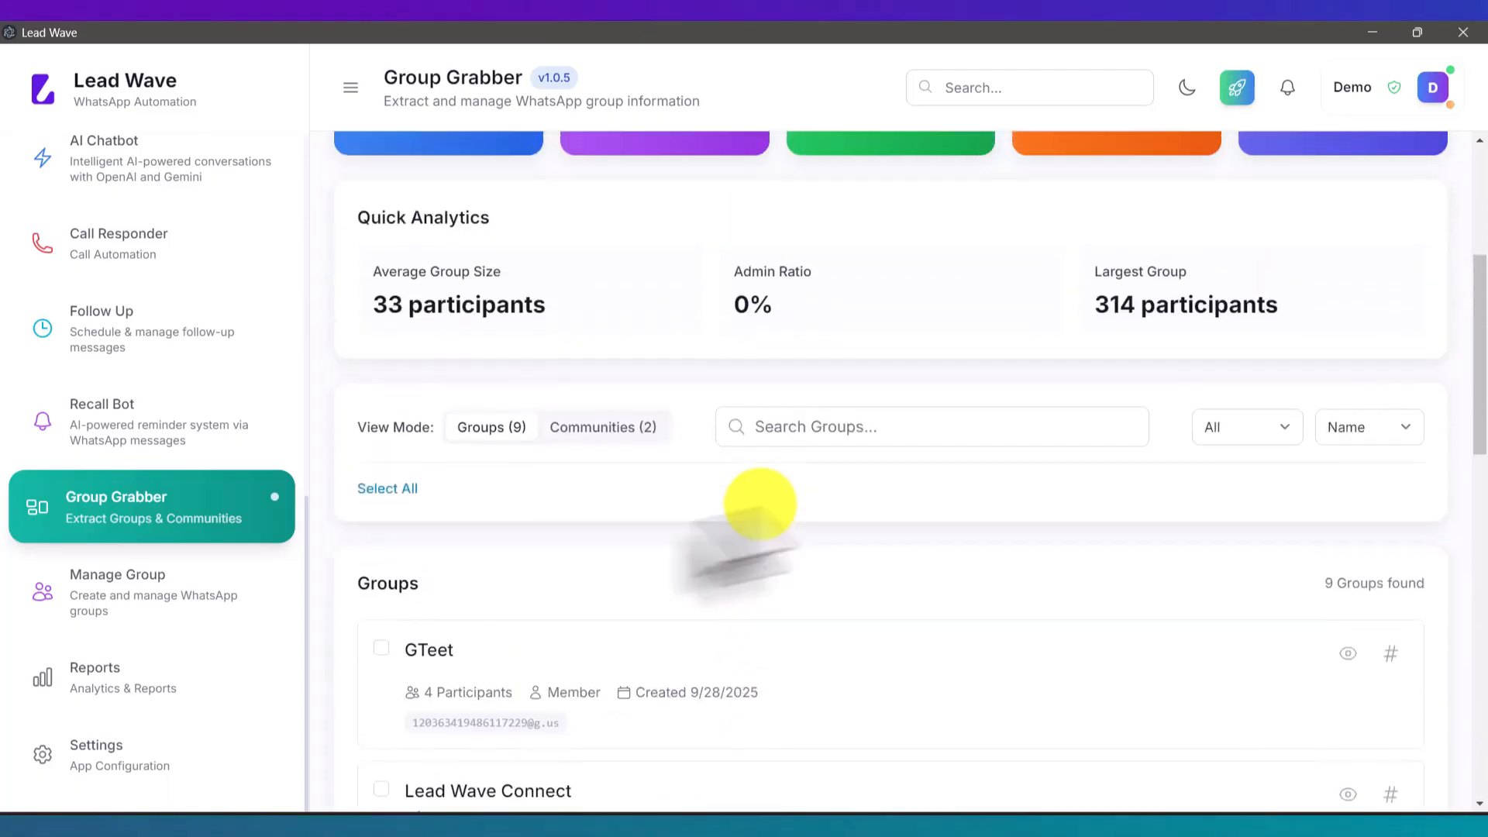
Step: Export the GTeet group's participants to the Desktop as whatsapp-groups-participants-2025-10-05.csv
{"action": "left_click", "coordinate": [380, 648]}
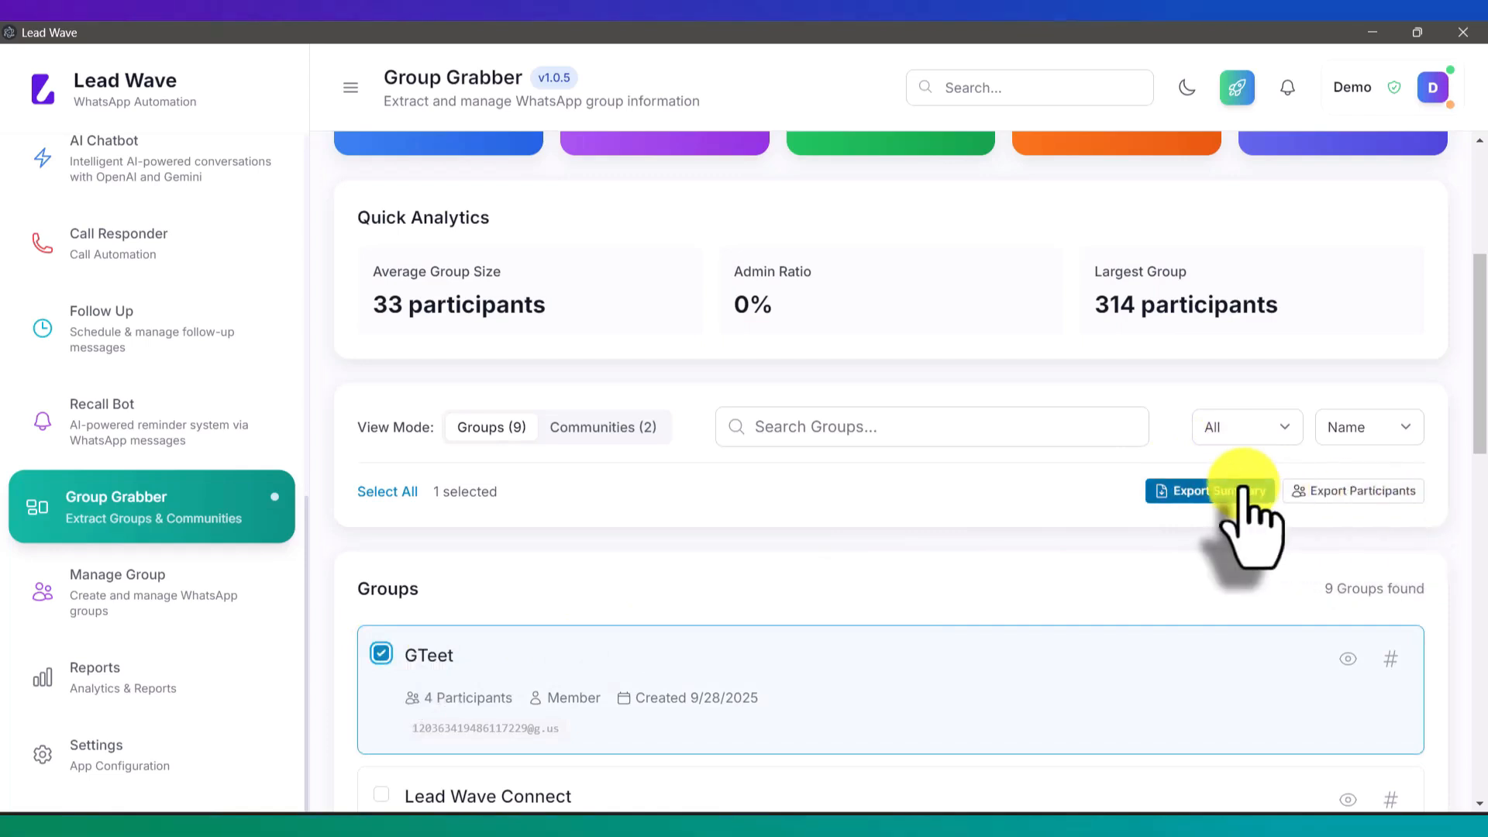
{"action": "left_click", "coordinate": [1344, 496]}
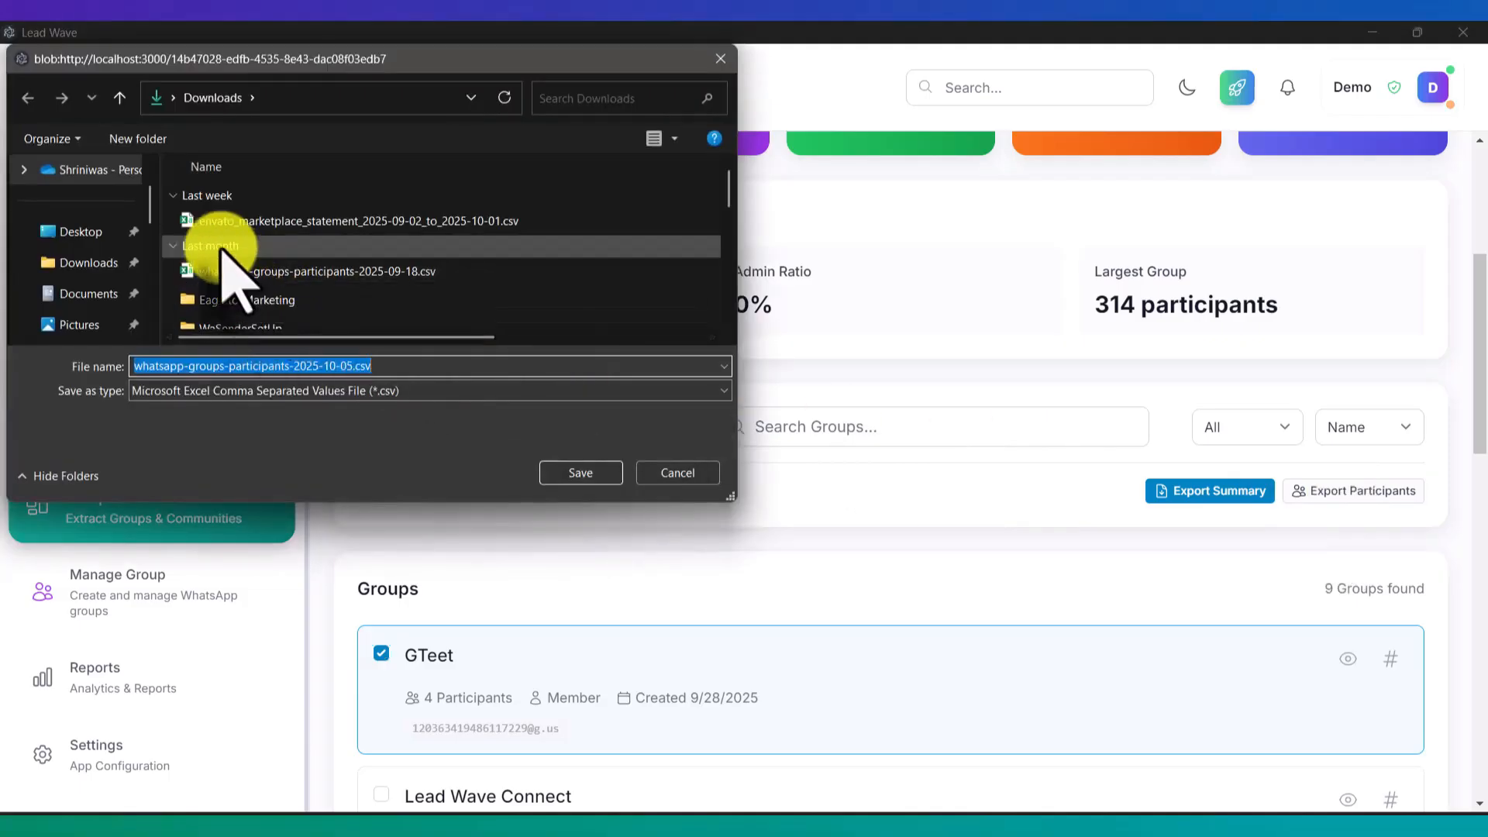
{"action": "left_click", "coordinate": [89, 231]}
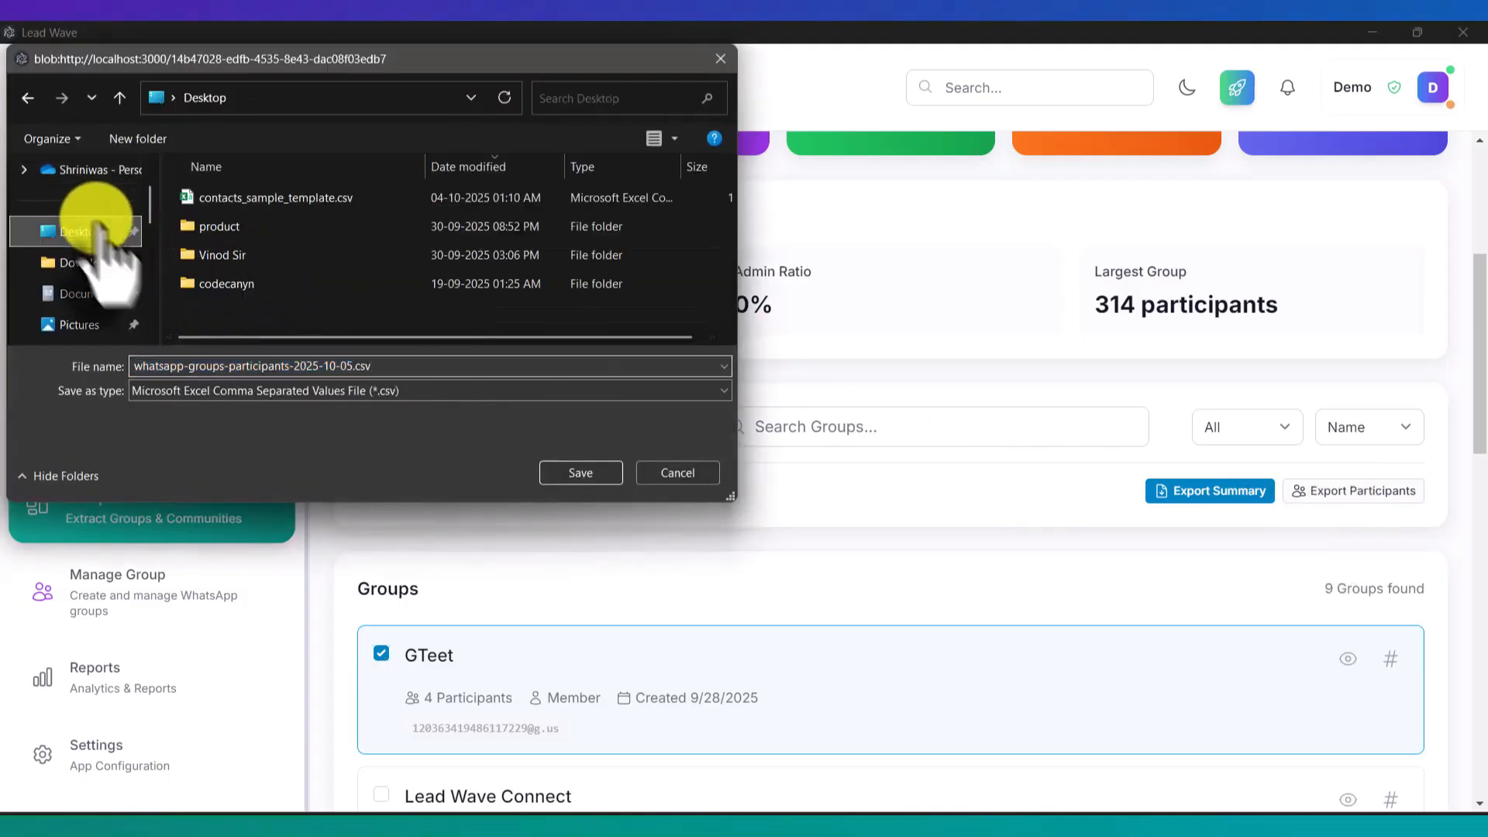
{"action": "left_click", "coordinate": [583, 475]}
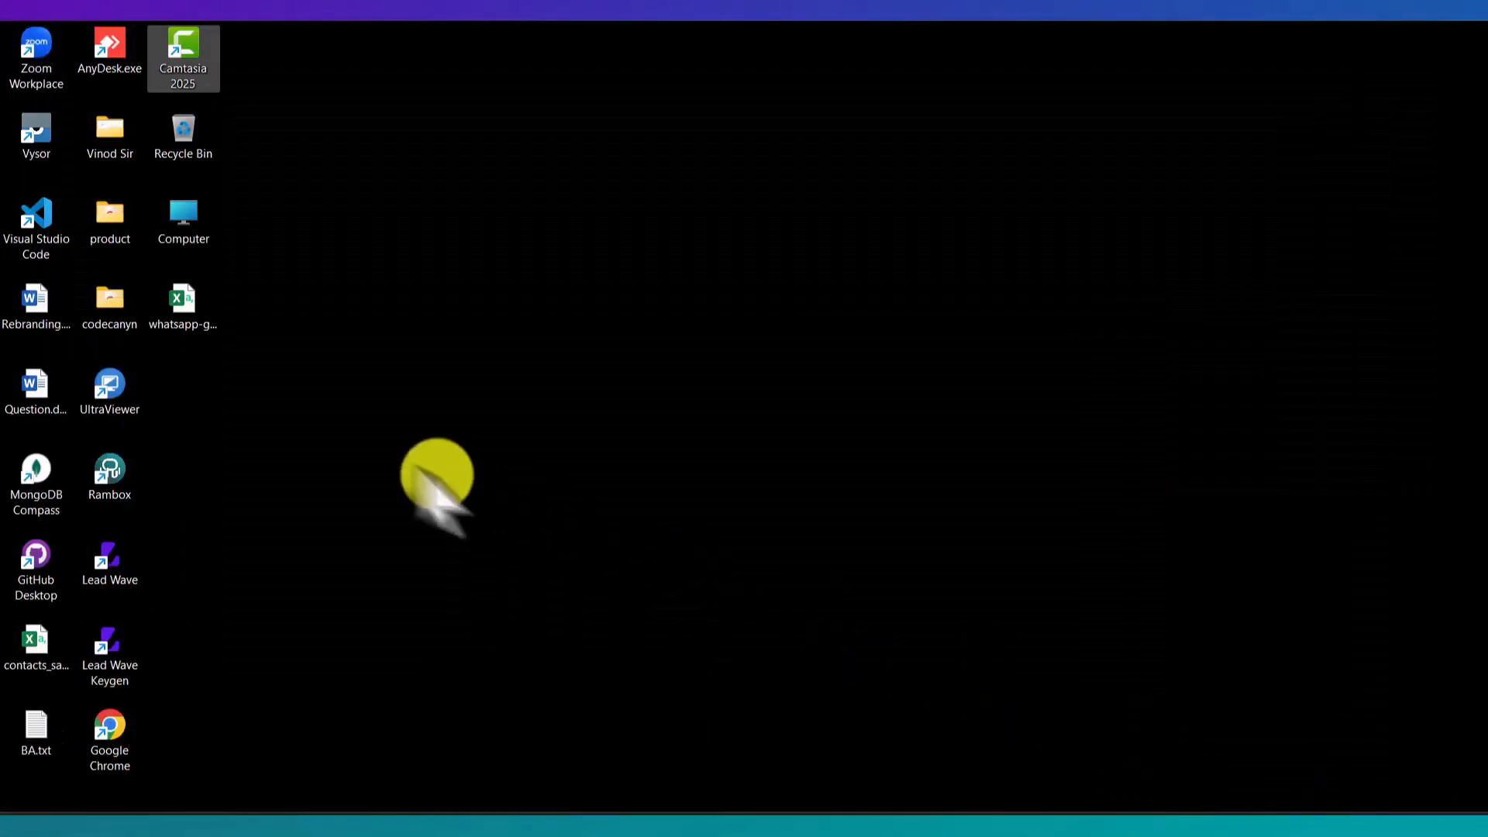
Step: Check the four GTeet rows in the exported CSV in Excel, then close it and return to Lead Wave
{"action": "double_click", "coordinate": [173, 307]}
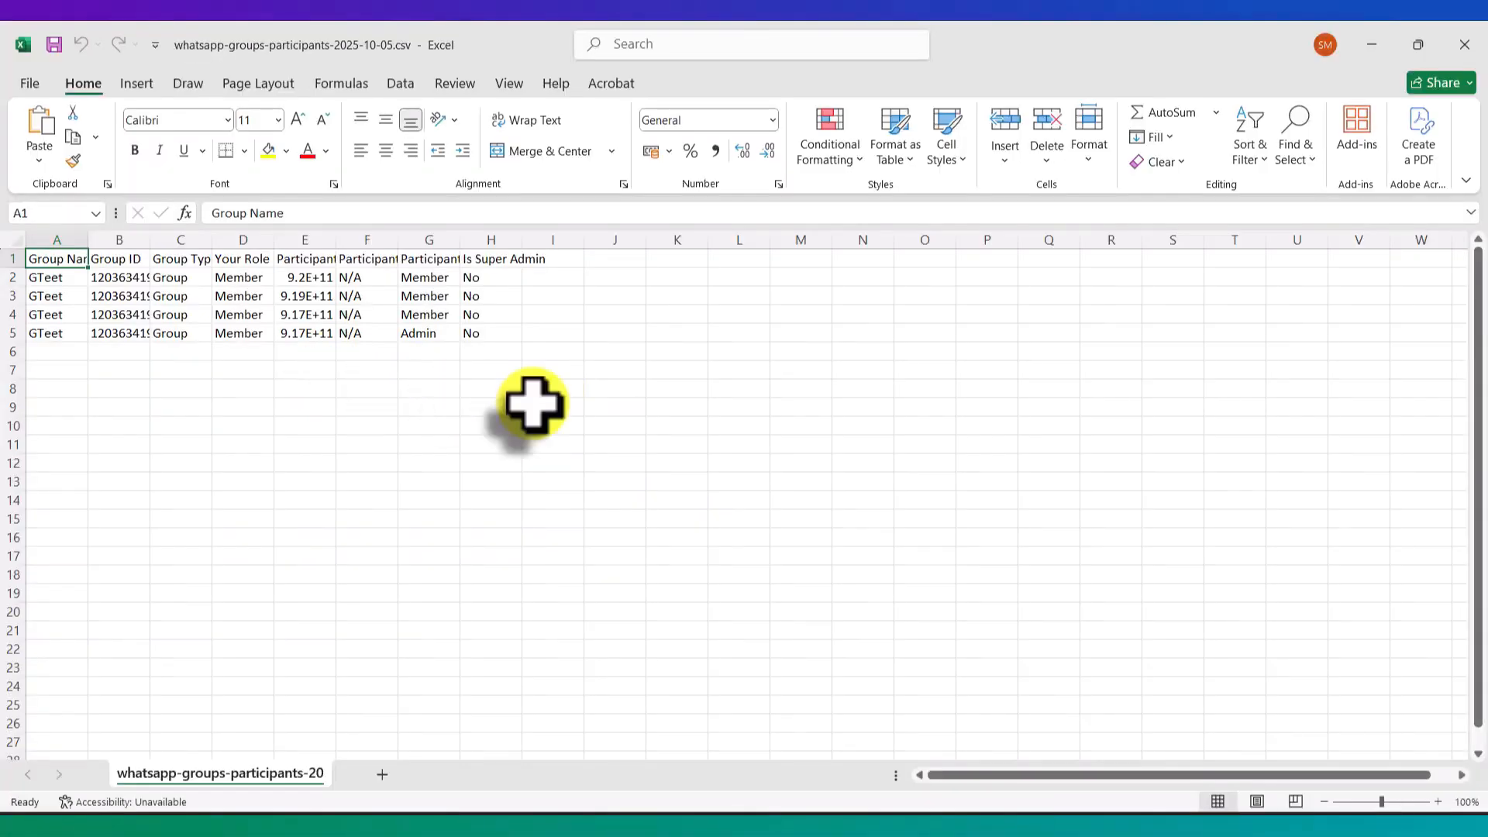
{"action": "left_click", "coordinate": [1465, 44]}
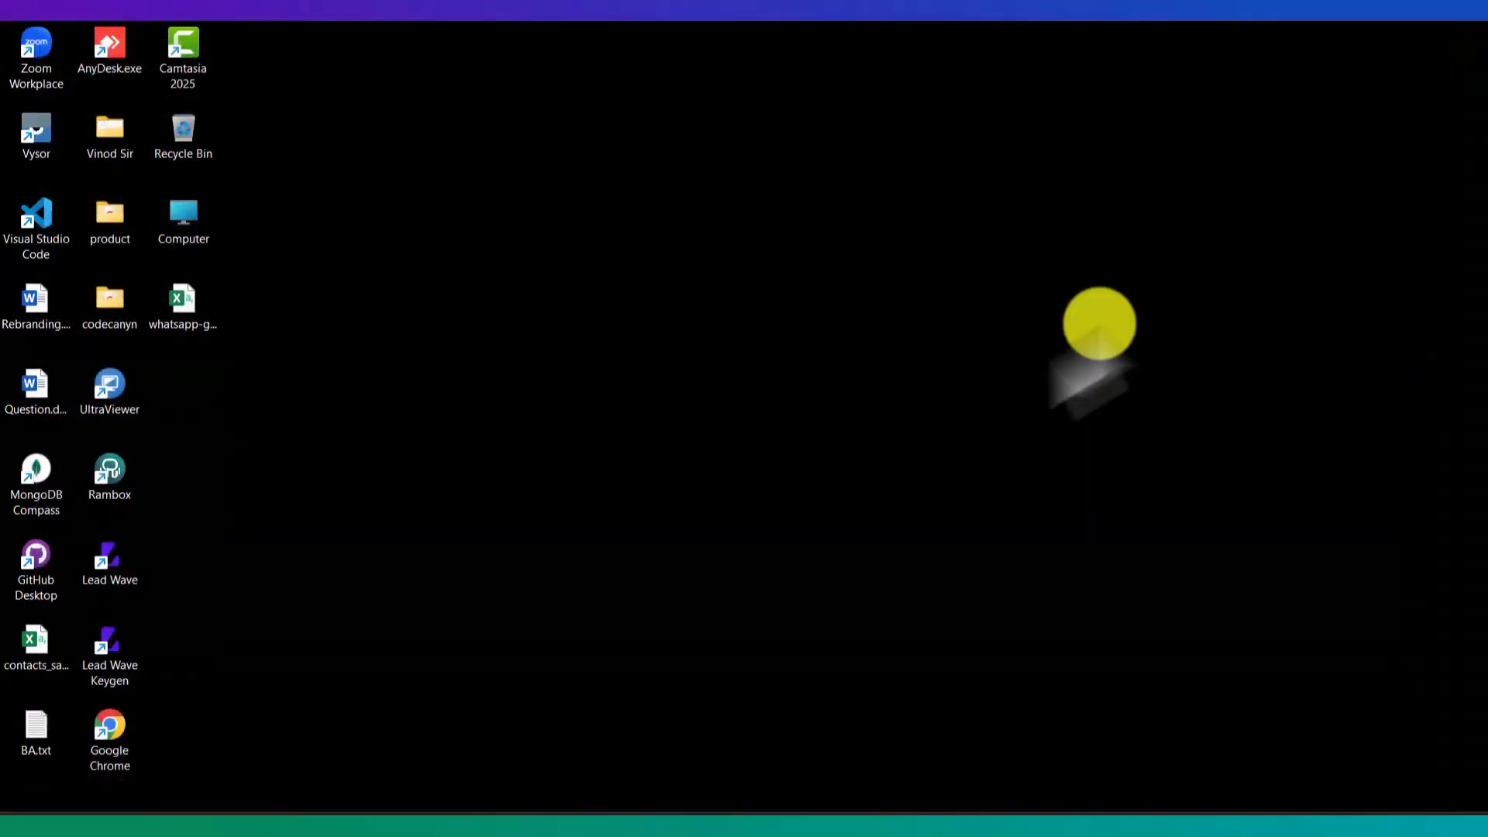
{"action": "left_click", "coordinate": [726, 810]}
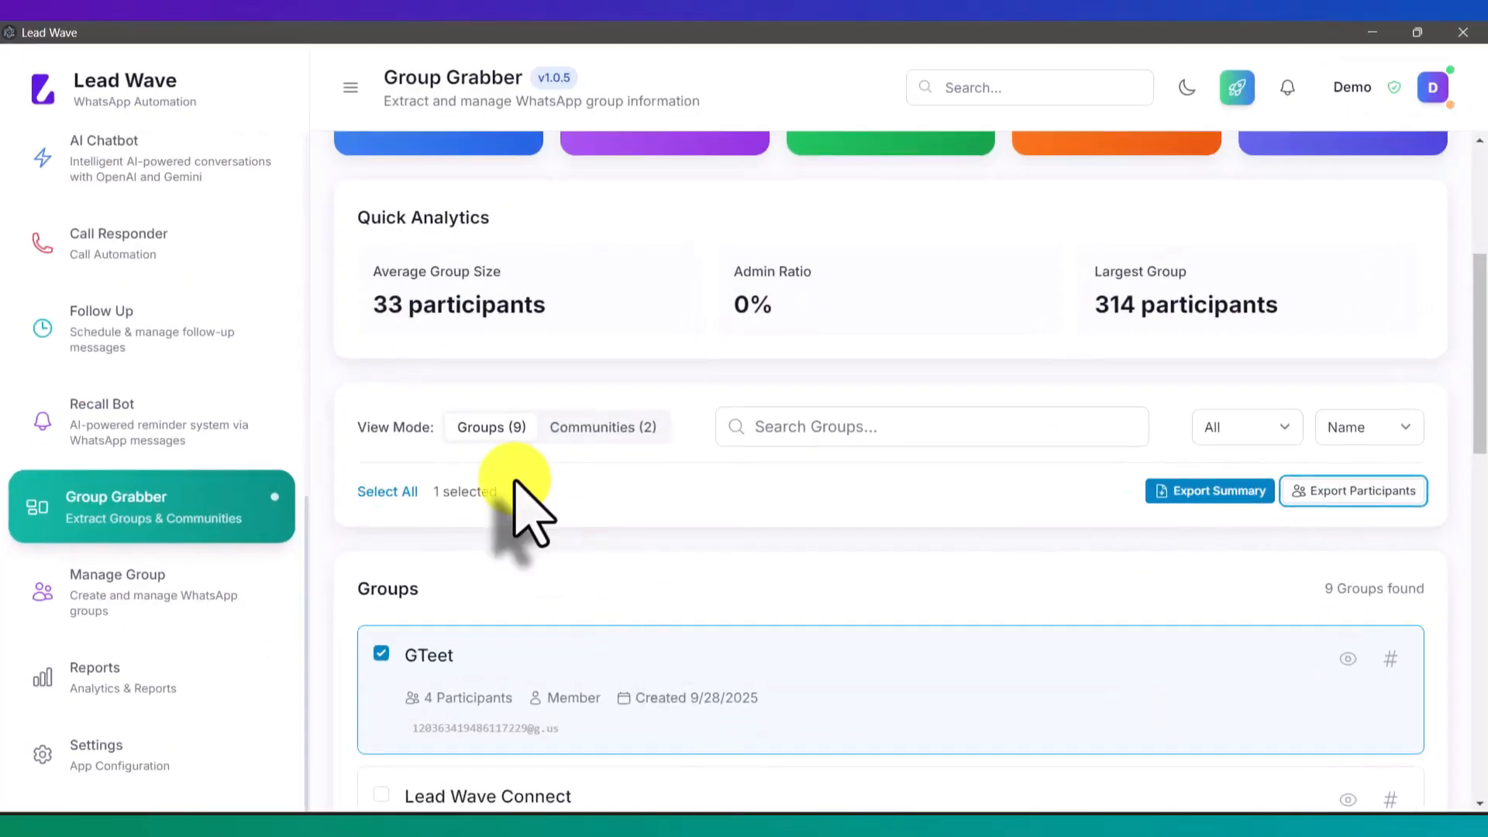
Step: Open Manage Groups and mark the LW Test group
{"action": "left_click", "coordinate": [174, 599]}
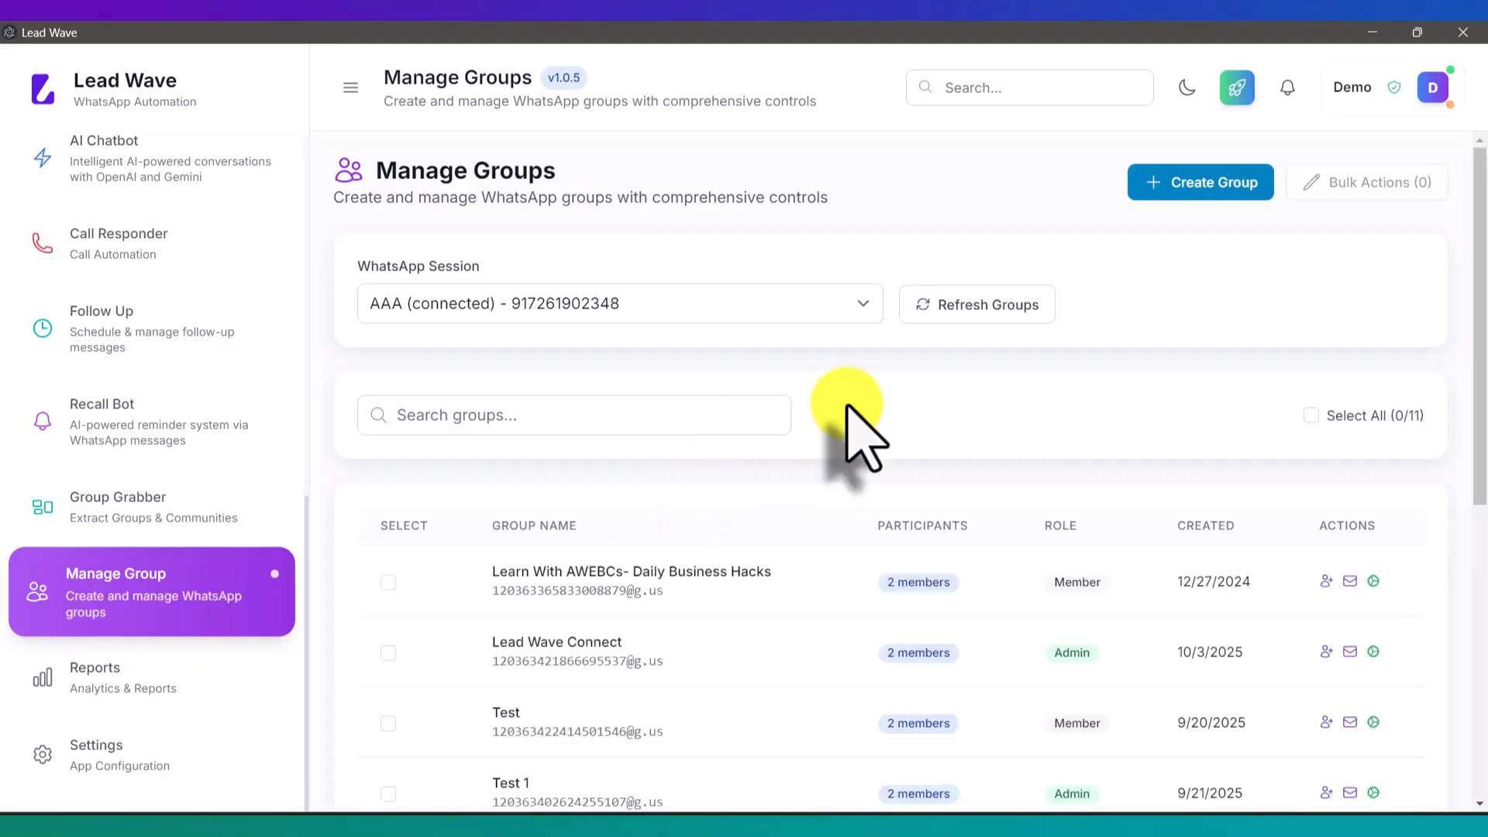
{"action": "scroll", "coordinate": [848, 406], "scroll_direction": "down", "scroll_amount": 4}
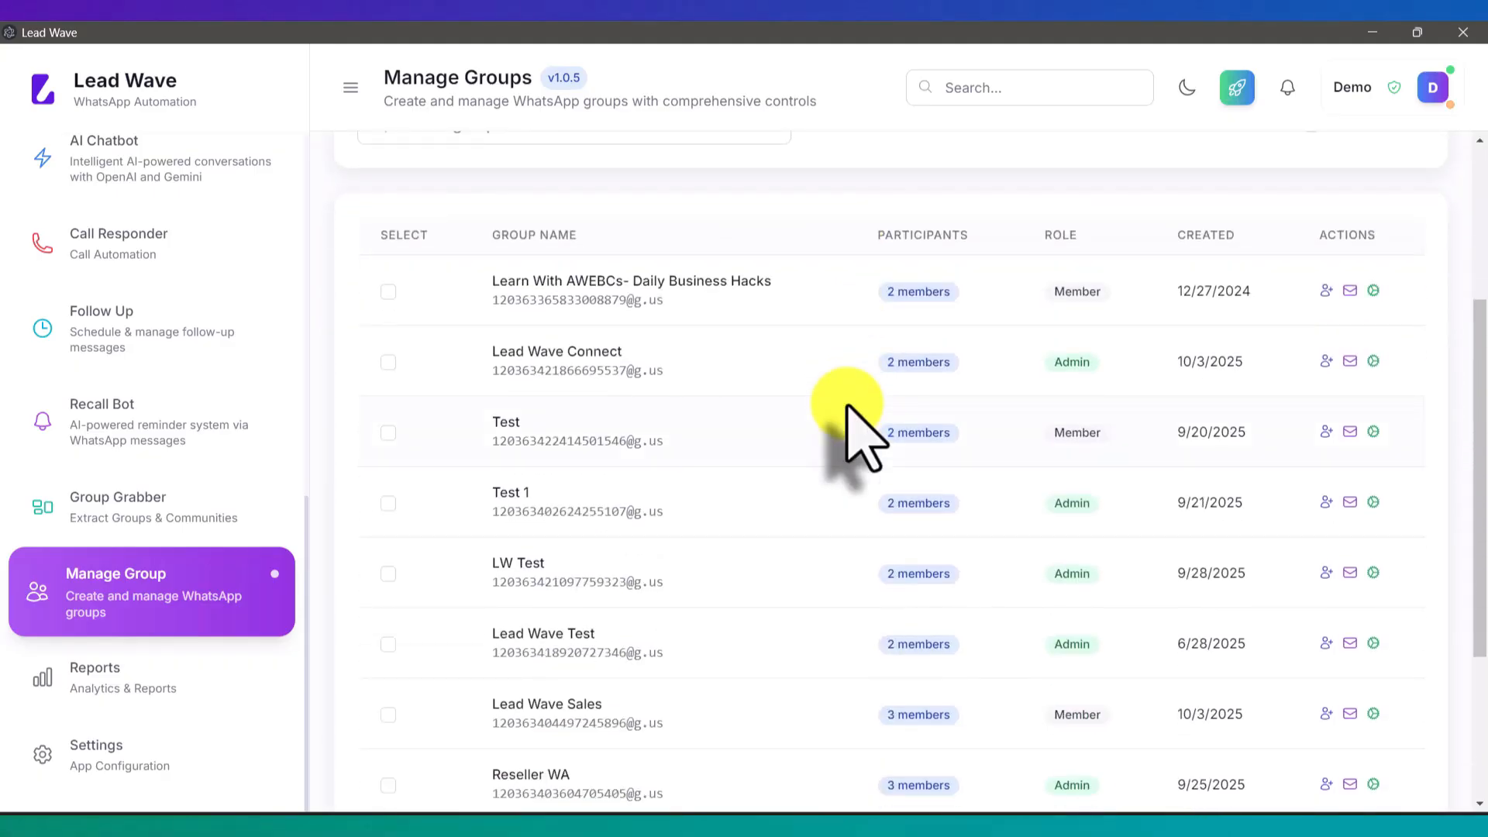
{"action": "scroll", "coordinate": [848, 407], "scroll_direction": "down", "scroll_amount": 1}
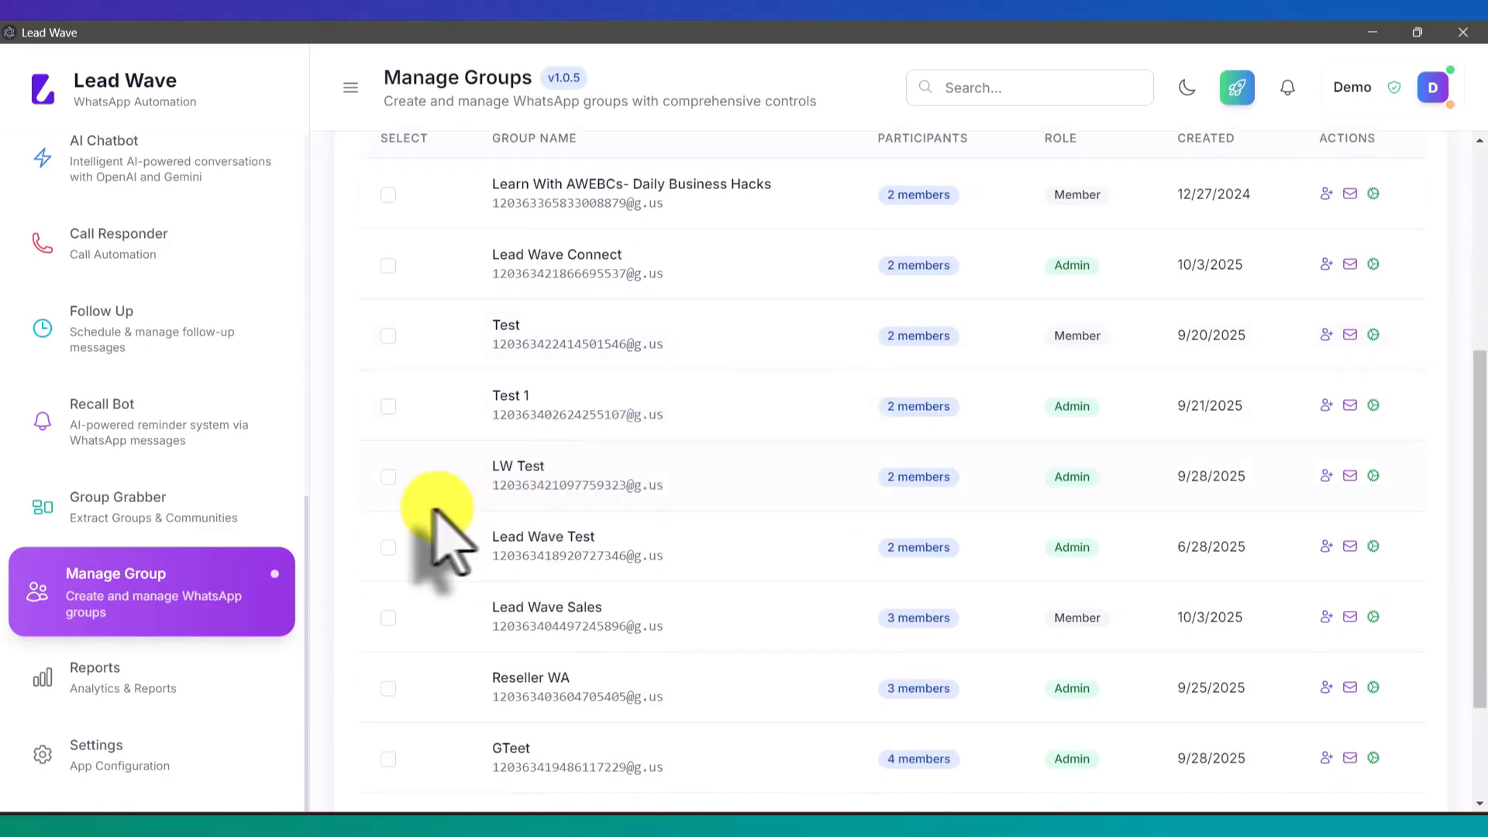
{"action": "left_click", "coordinate": [389, 477]}
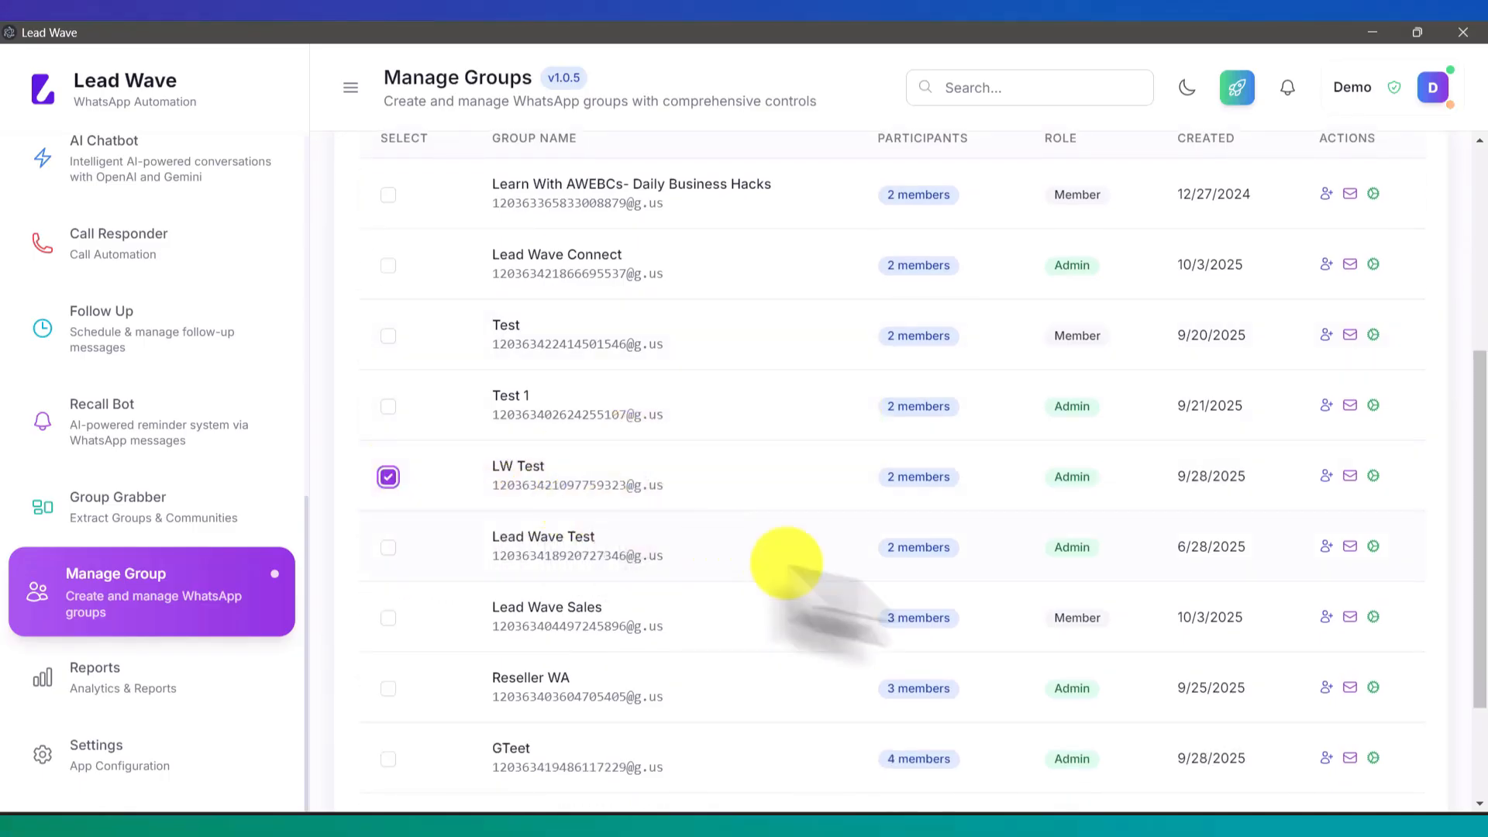
Step: Review the participant actions for LW Test, keep Add, and cancel without changes
{"action": "left_click", "coordinate": [1326, 476]}
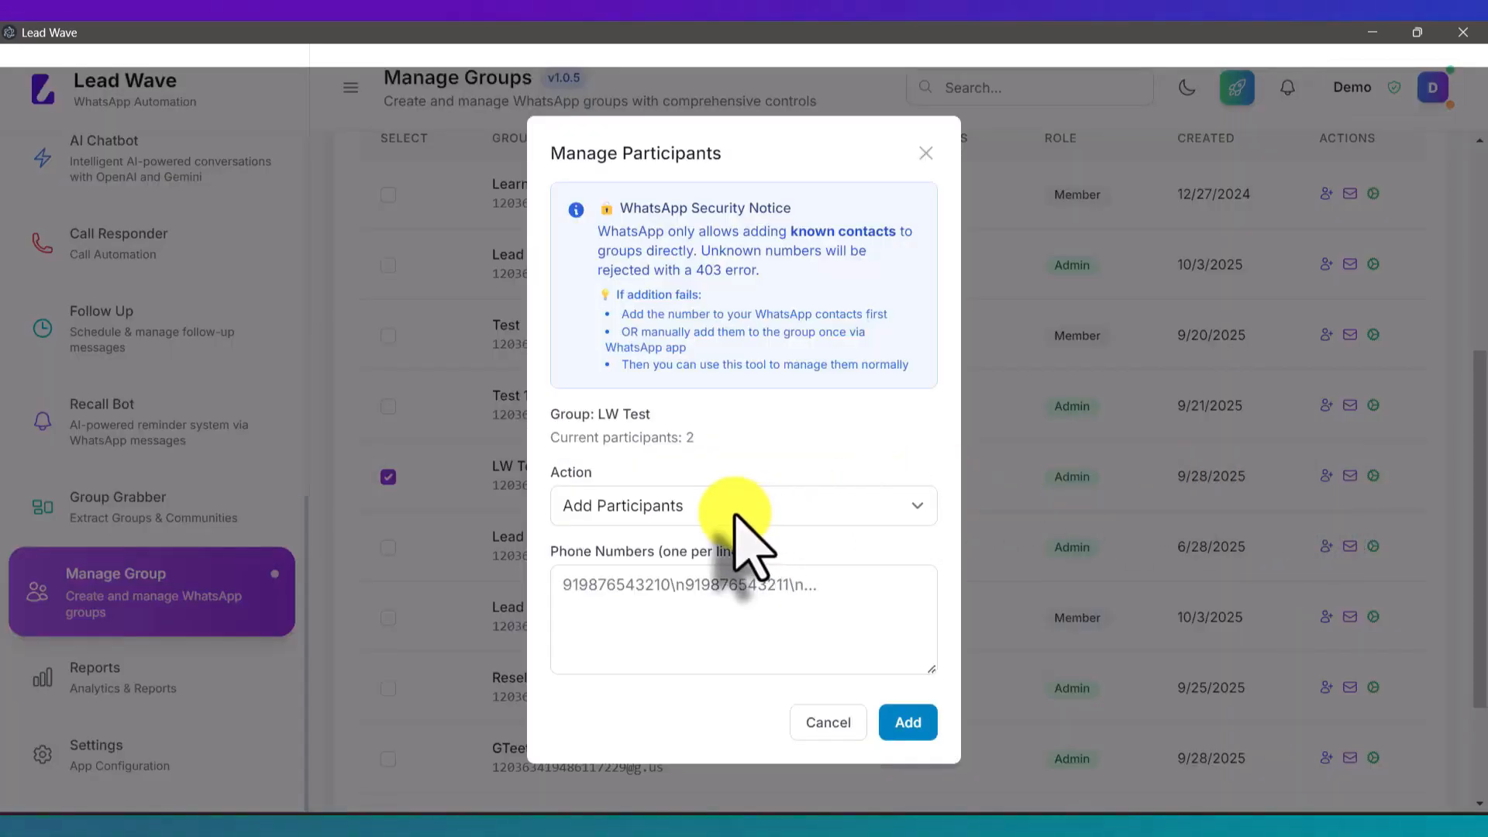
{"action": "left_click", "coordinate": [734, 517]}
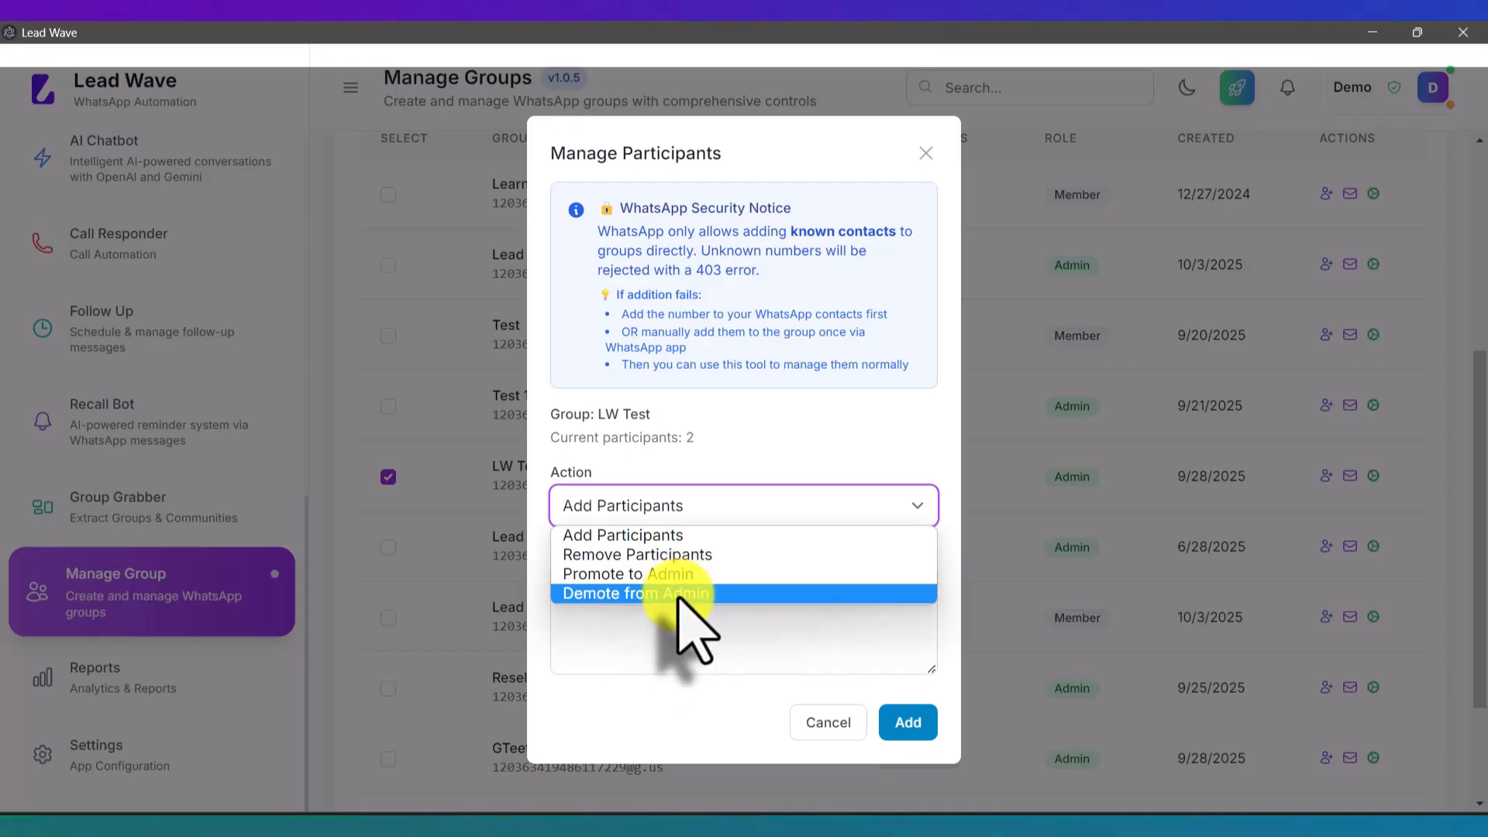
{"action": "left_click", "coordinate": [788, 629]}
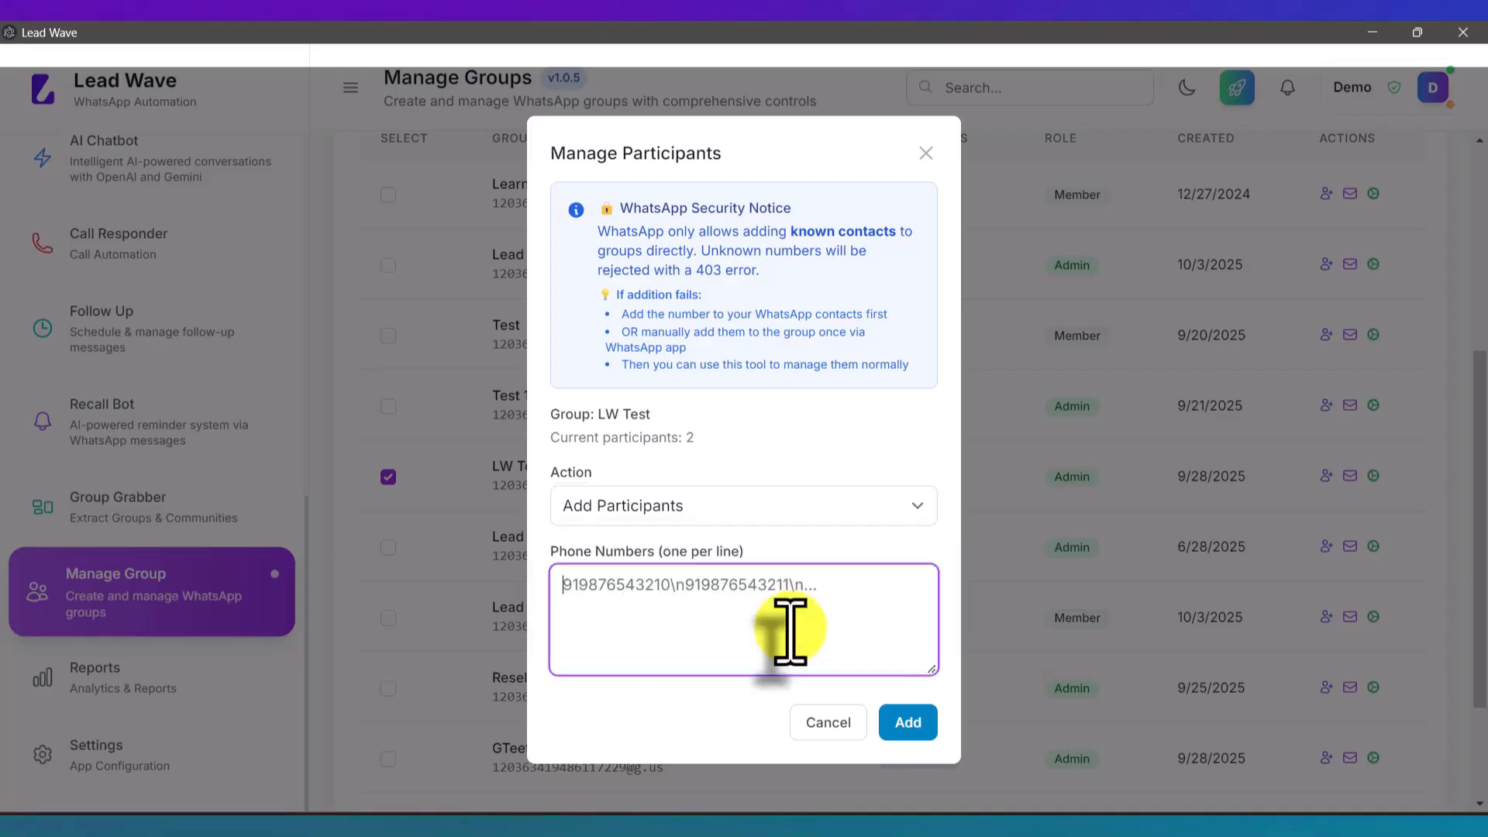
{"action": "left_click", "coordinate": [823, 724]}
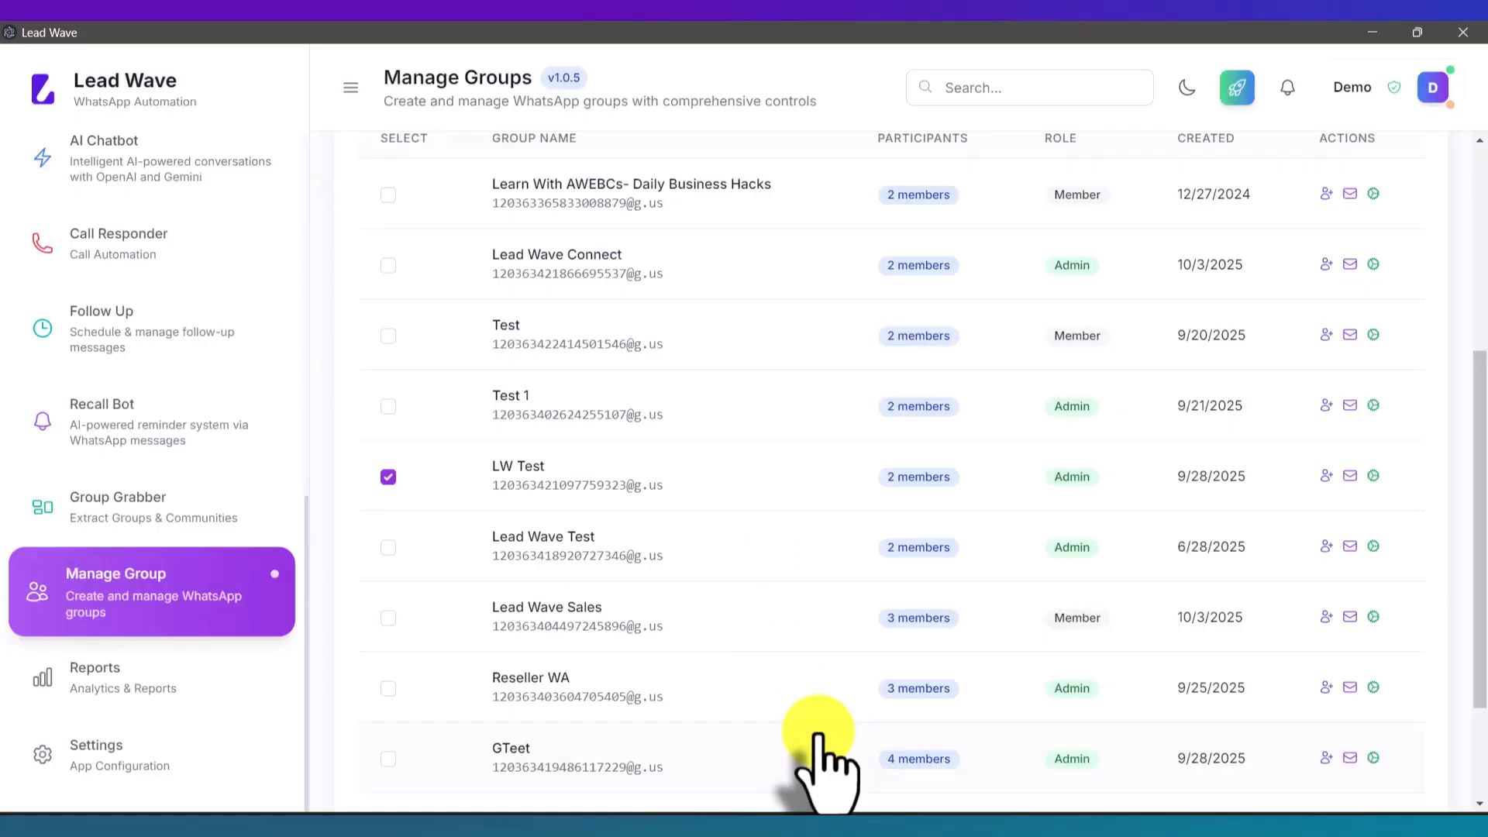
{"action": "left_click", "coordinate": [1350, 476]}
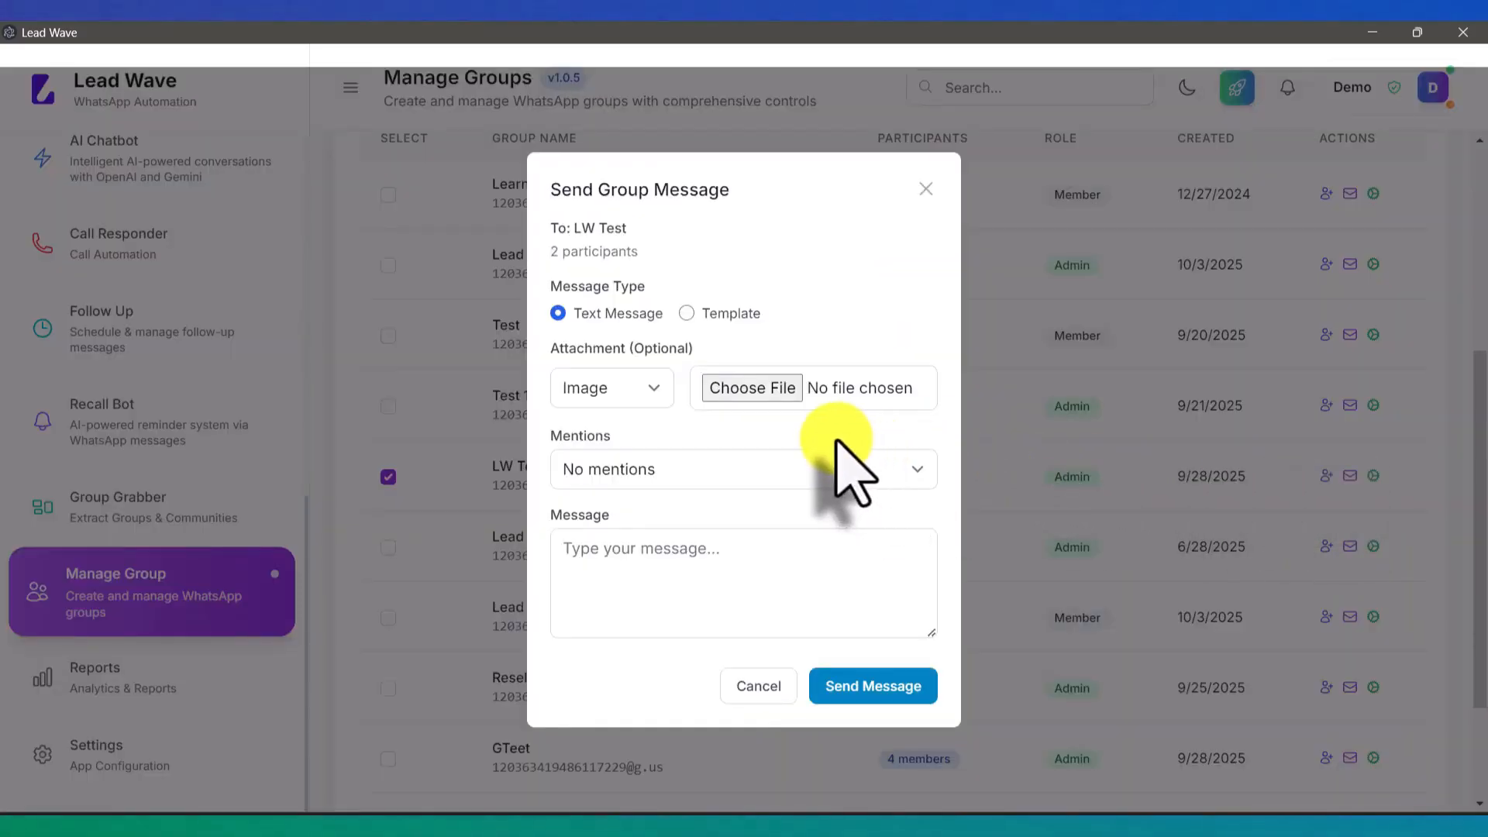
{"action": "left_click", "coordinate": [684, 474]}
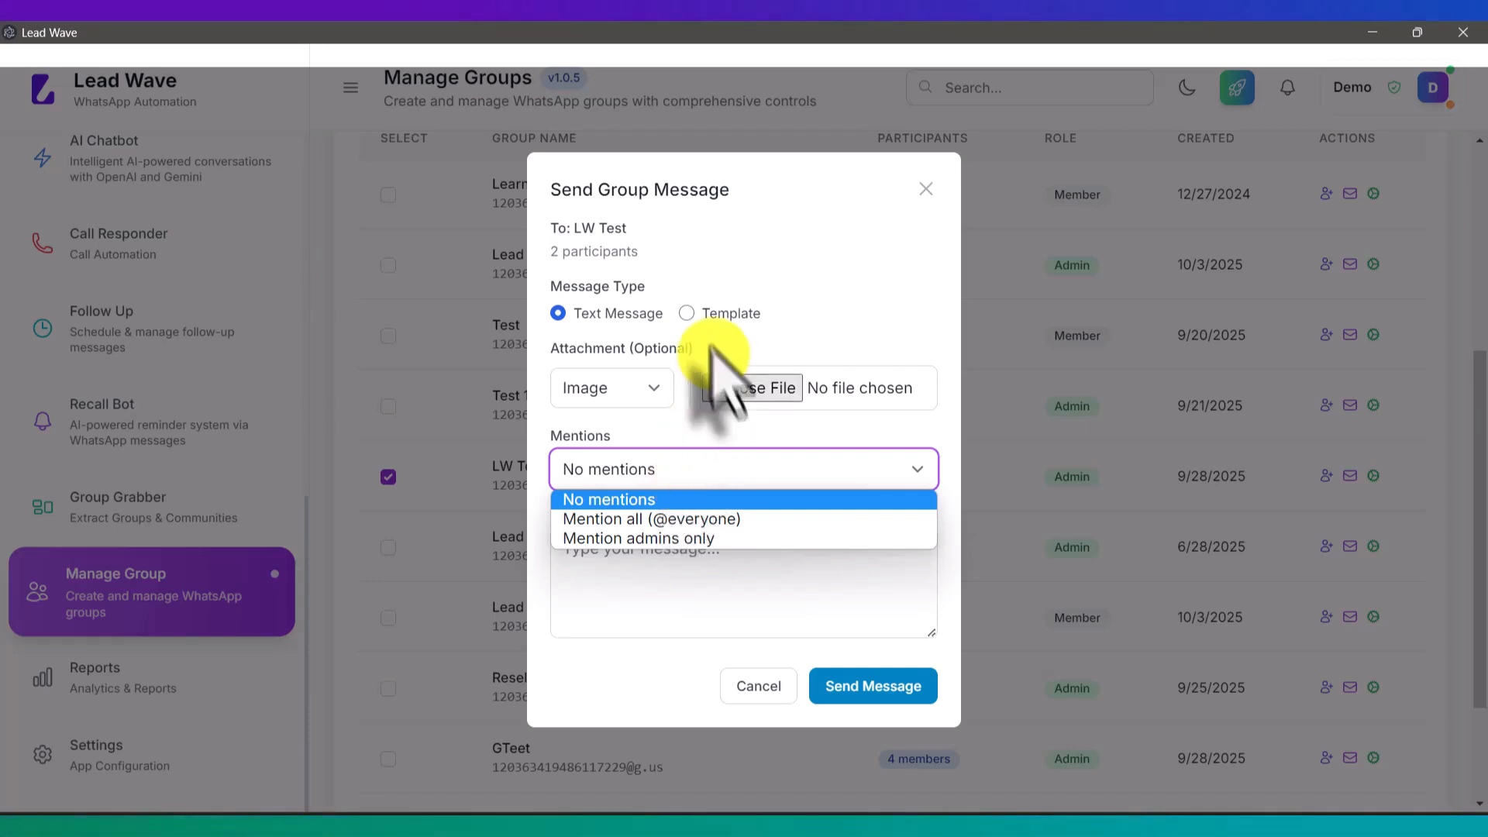
{"action": "left_click", "coordinate": [654, 499]}
{"action": "left_click", "coordinate": [635, 598]}
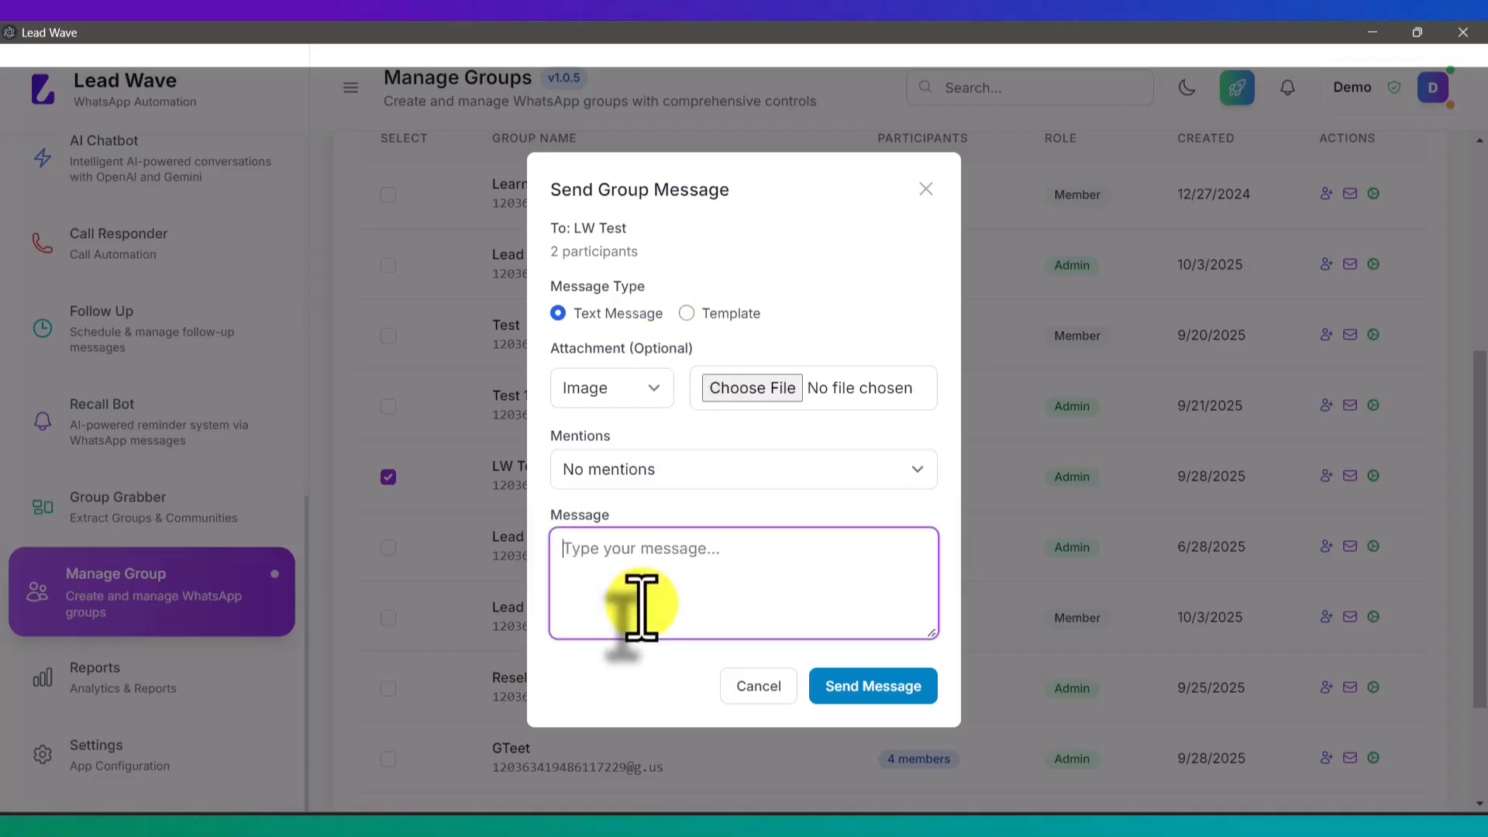
{"action": "left_click", "coordinate": [725, 316]}
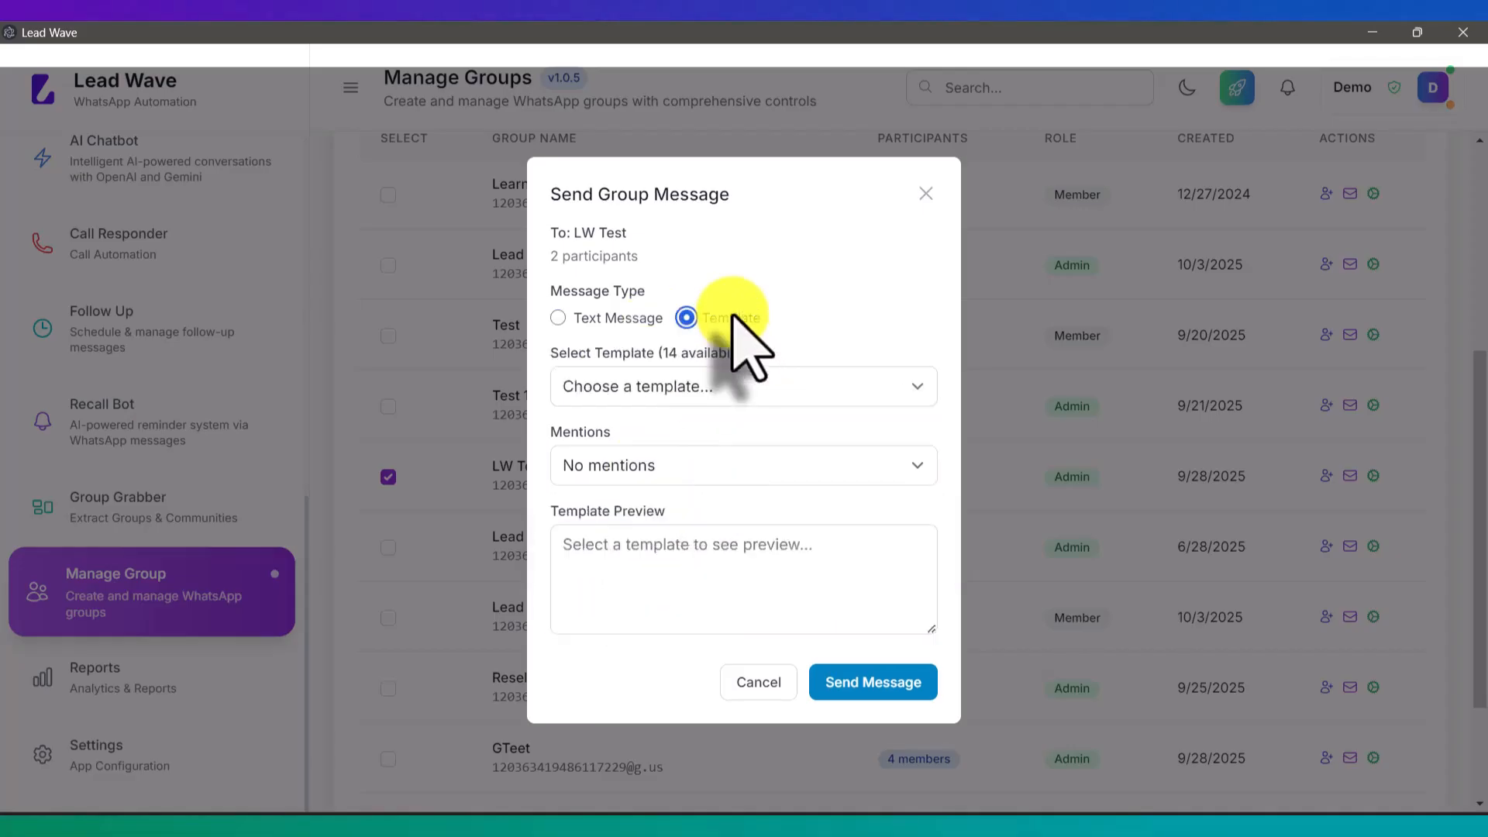
{"action": "left_click", "coordinate": [715, 388]}
{"action": "left_click", "coordinate": [715, 388]}
{"action": "left_click", "coordinate": [717, 385]}
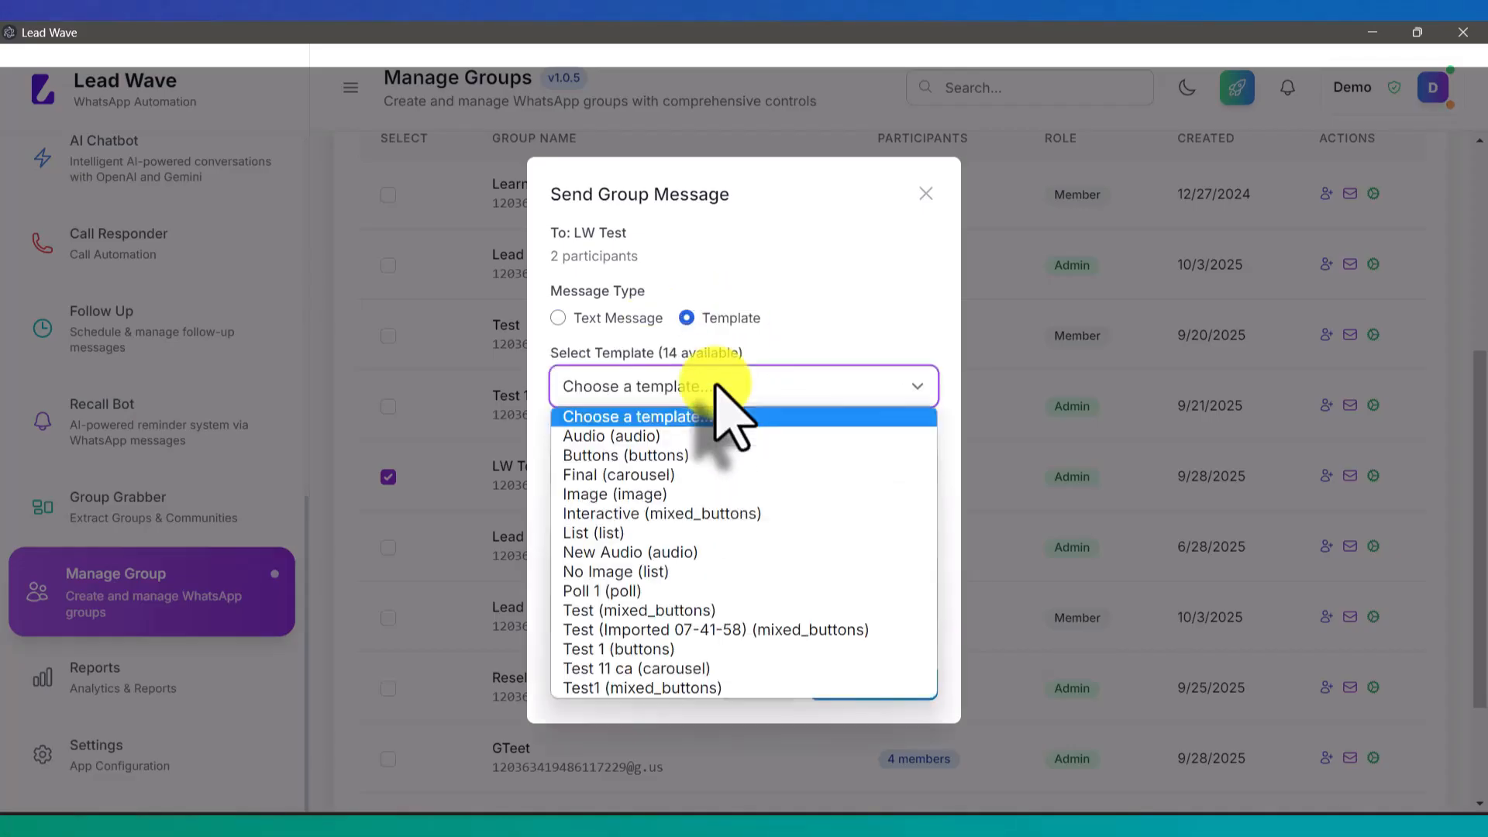
{"action": "left_click", "coordinate": [714, 384]}
{"action": "left_click", "coordinate": [772, 684]}
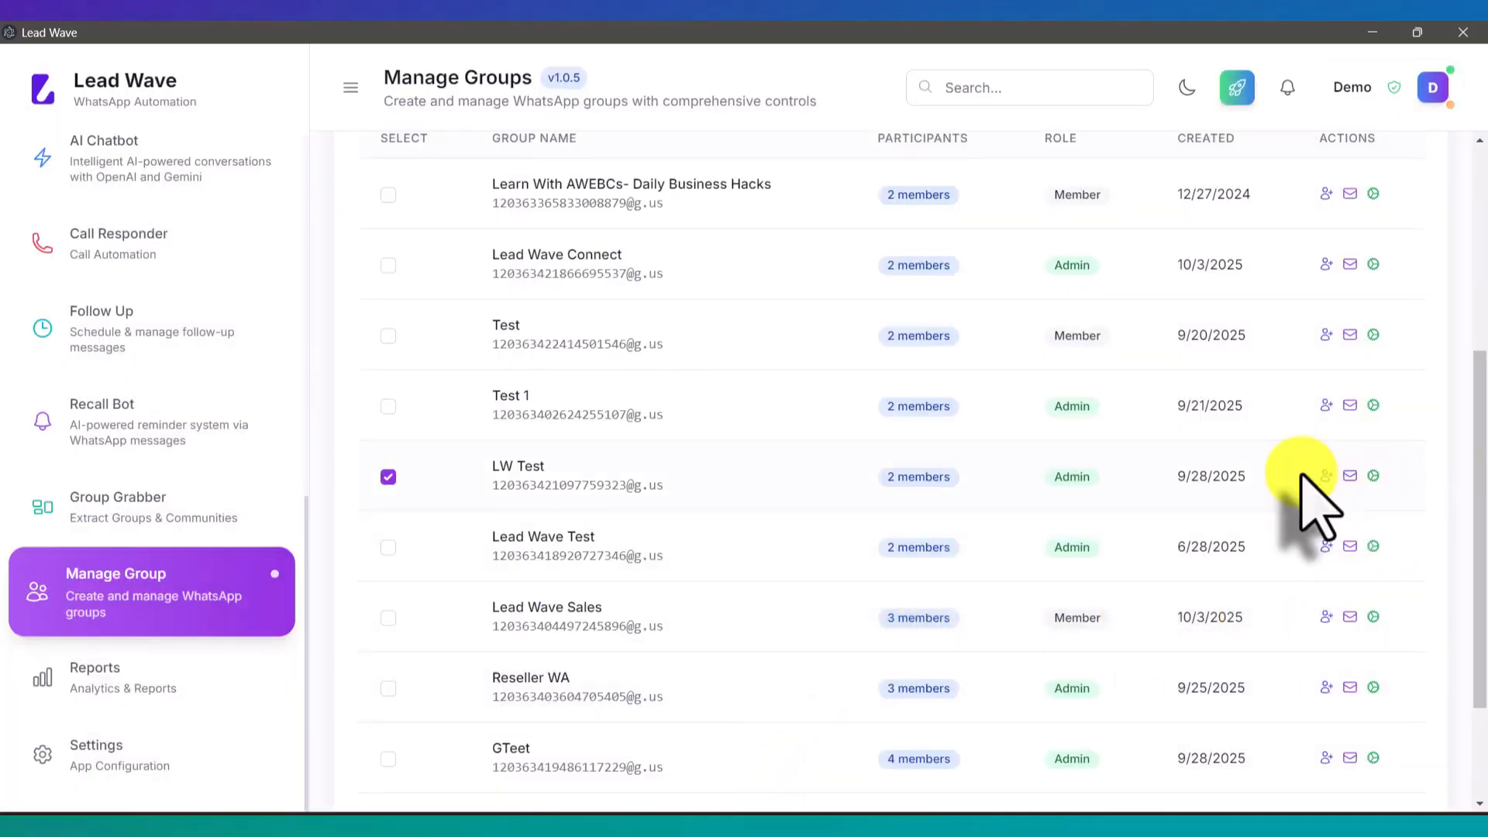
{"action": "scroll", "coordinate": [1310, 500], "scroll_direction": "up", "scroll_amount": 3}
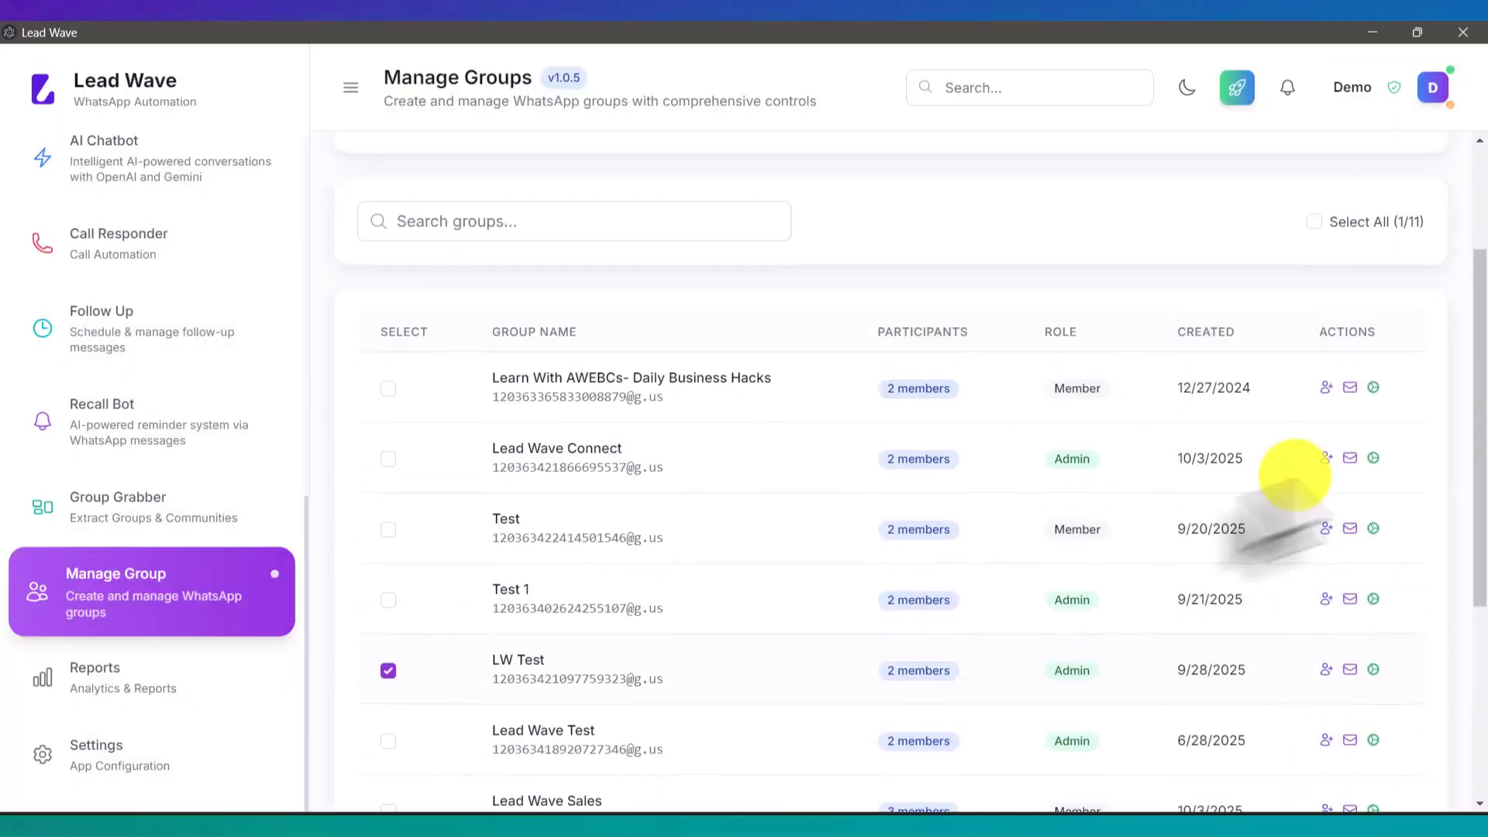
{"action": "left_click", "coordinate": [388, 672]}
{"action": "scroll", "coordinate": [900, 632], "scroll_direction": "up", "scroll_amount": 3}
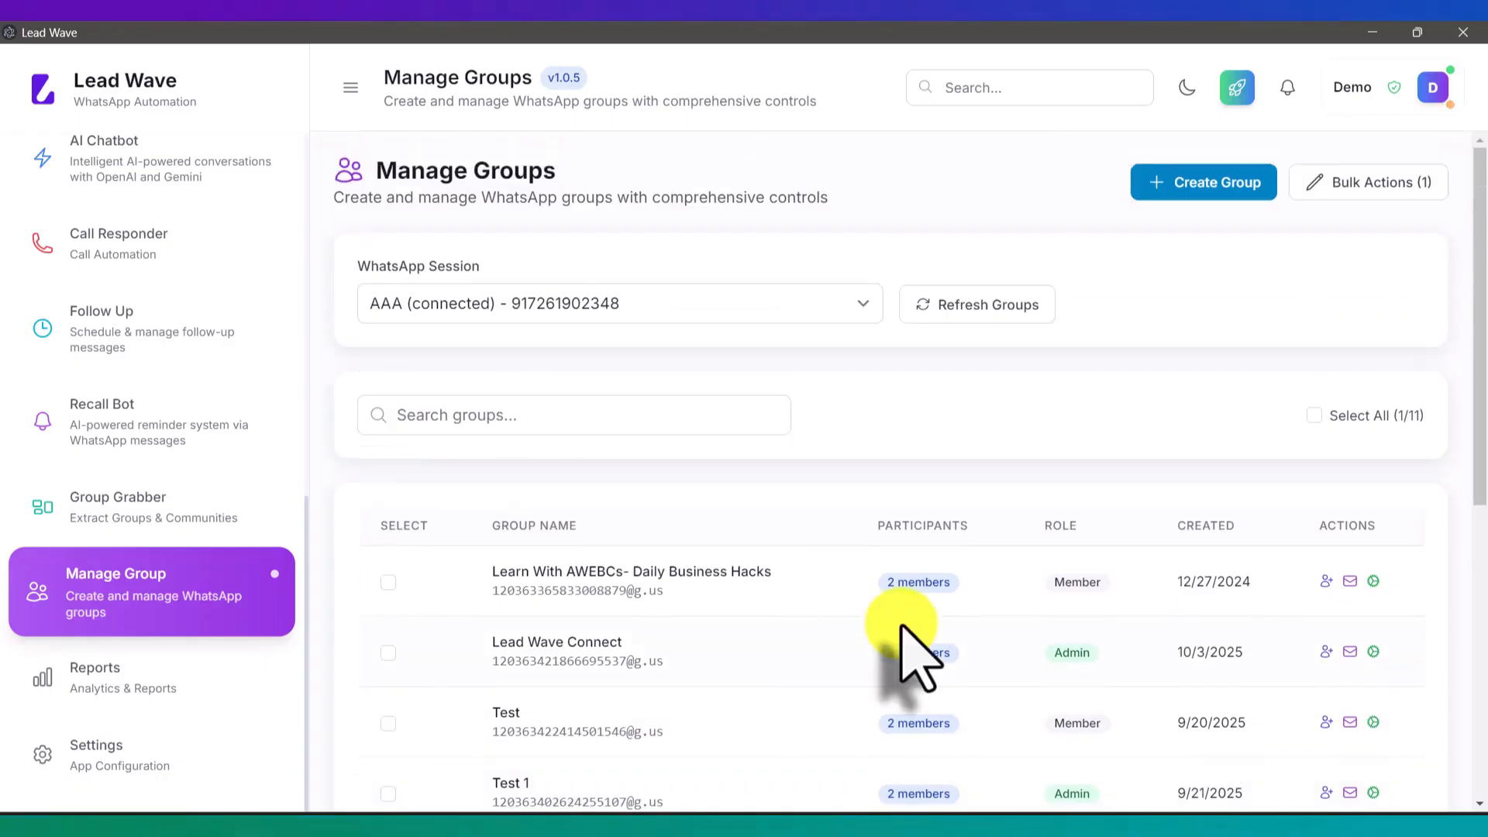
{"action": "left_click", "coordinate": [1371, 186]}
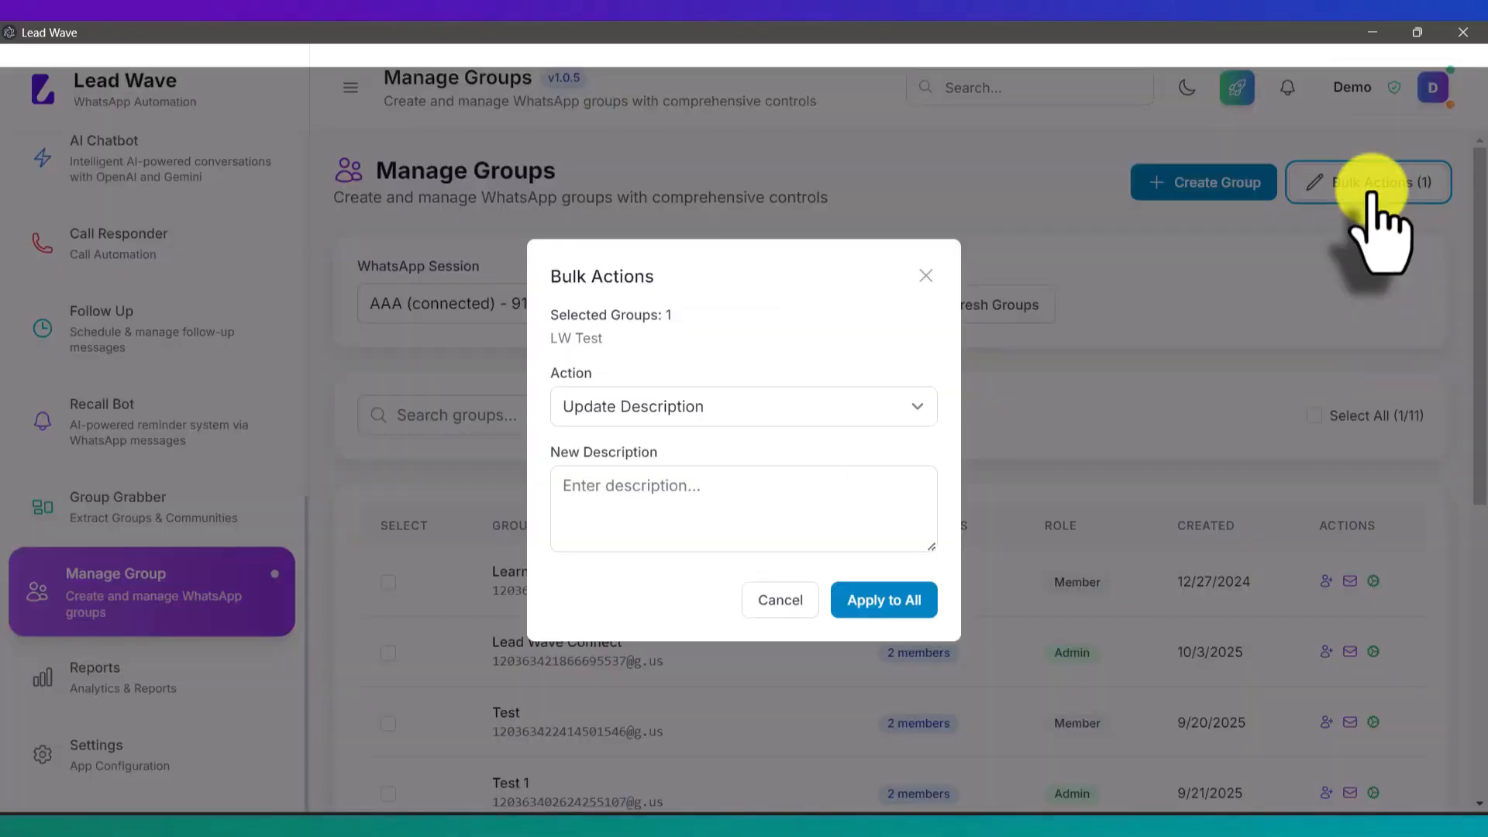
{"action": "left_click", "coordinate": [691, 410]}
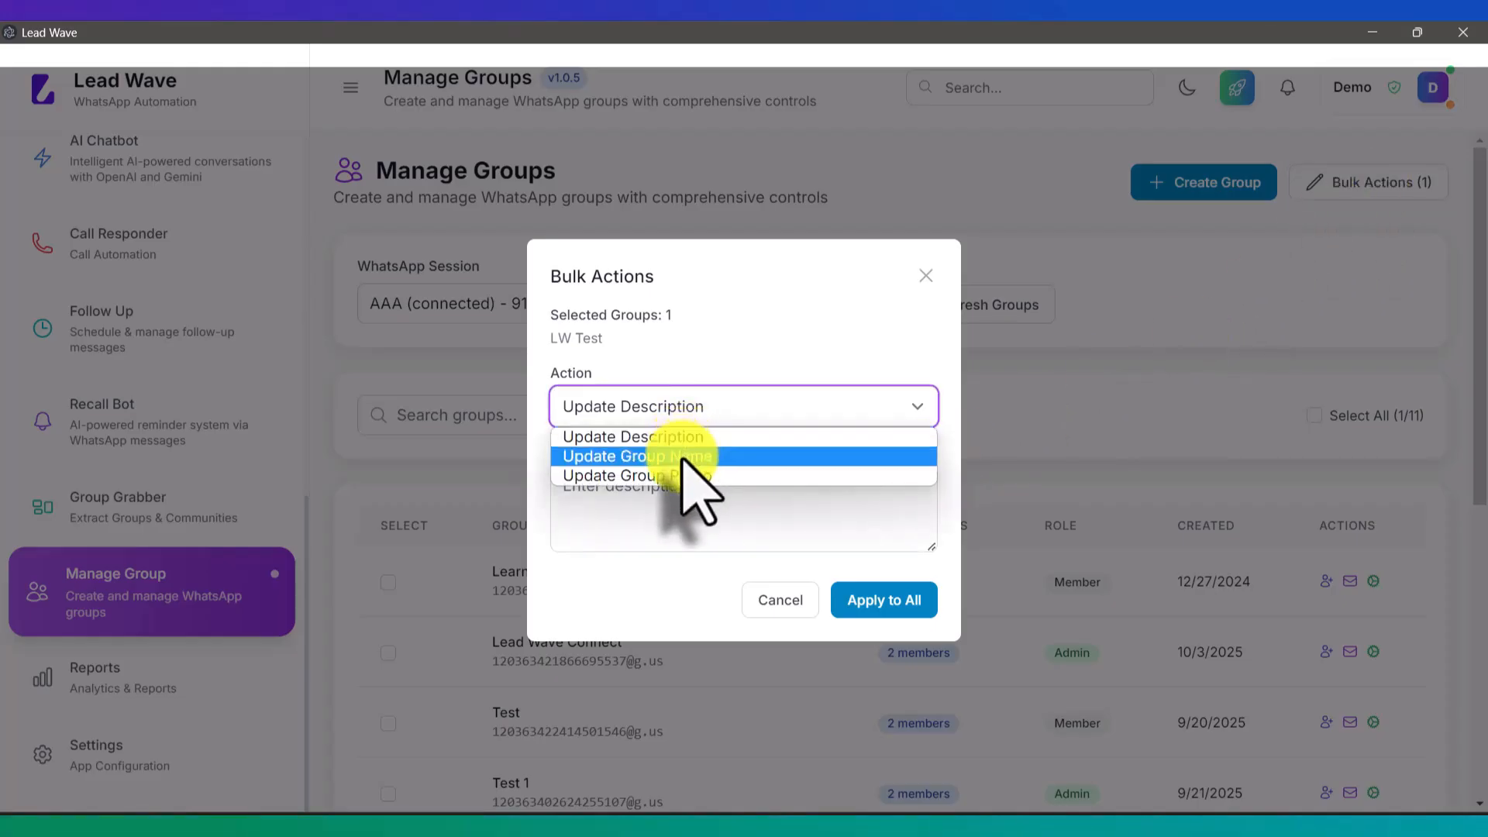
{"action": "left_click", "coordinate": [682, 457]}
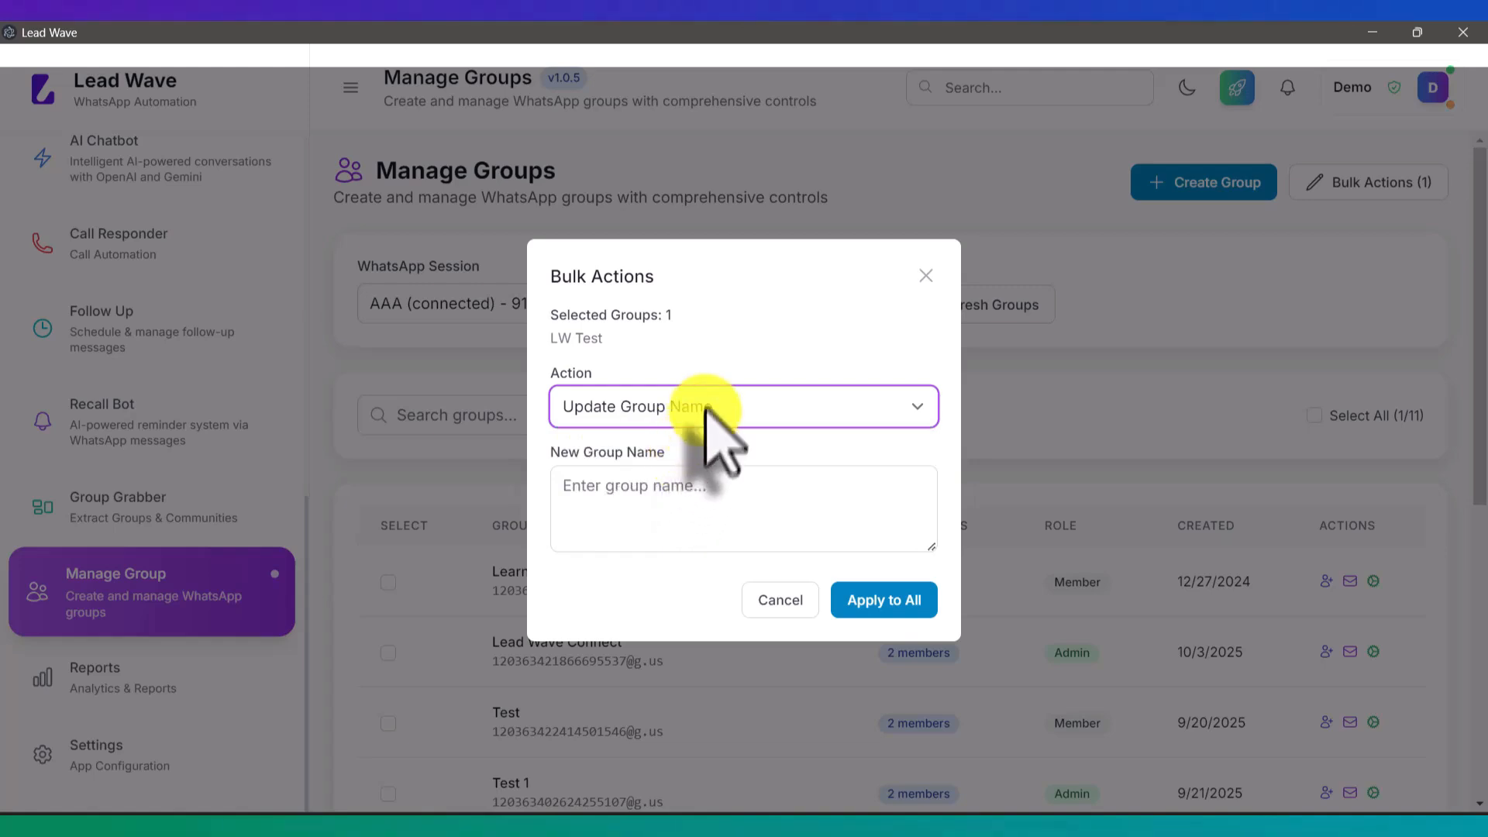
{"action": "left_click", "coordinate": [706, 408]}
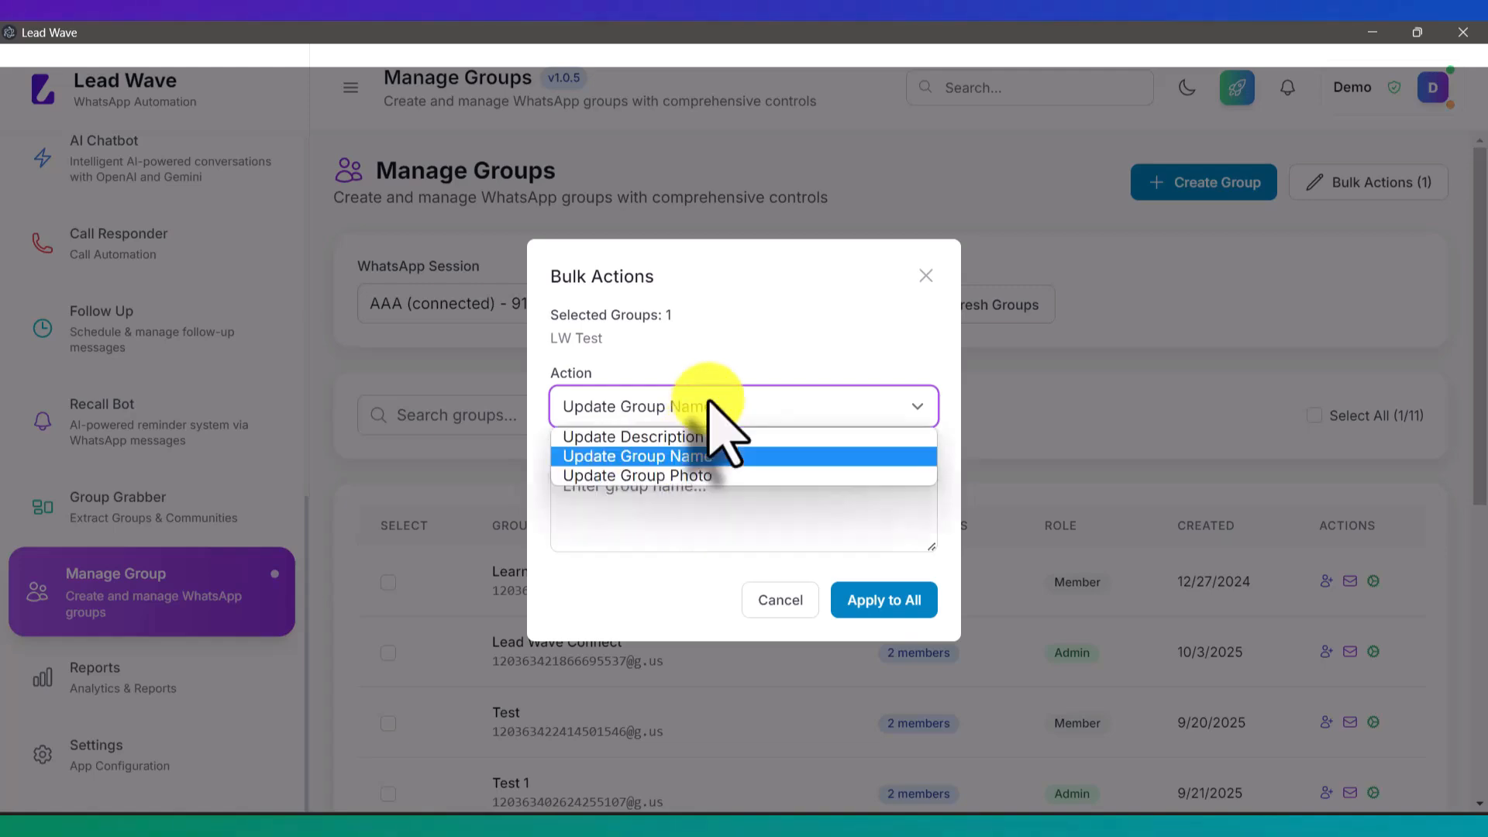
{"action": "left_click", "coordinate": [698, 476]}
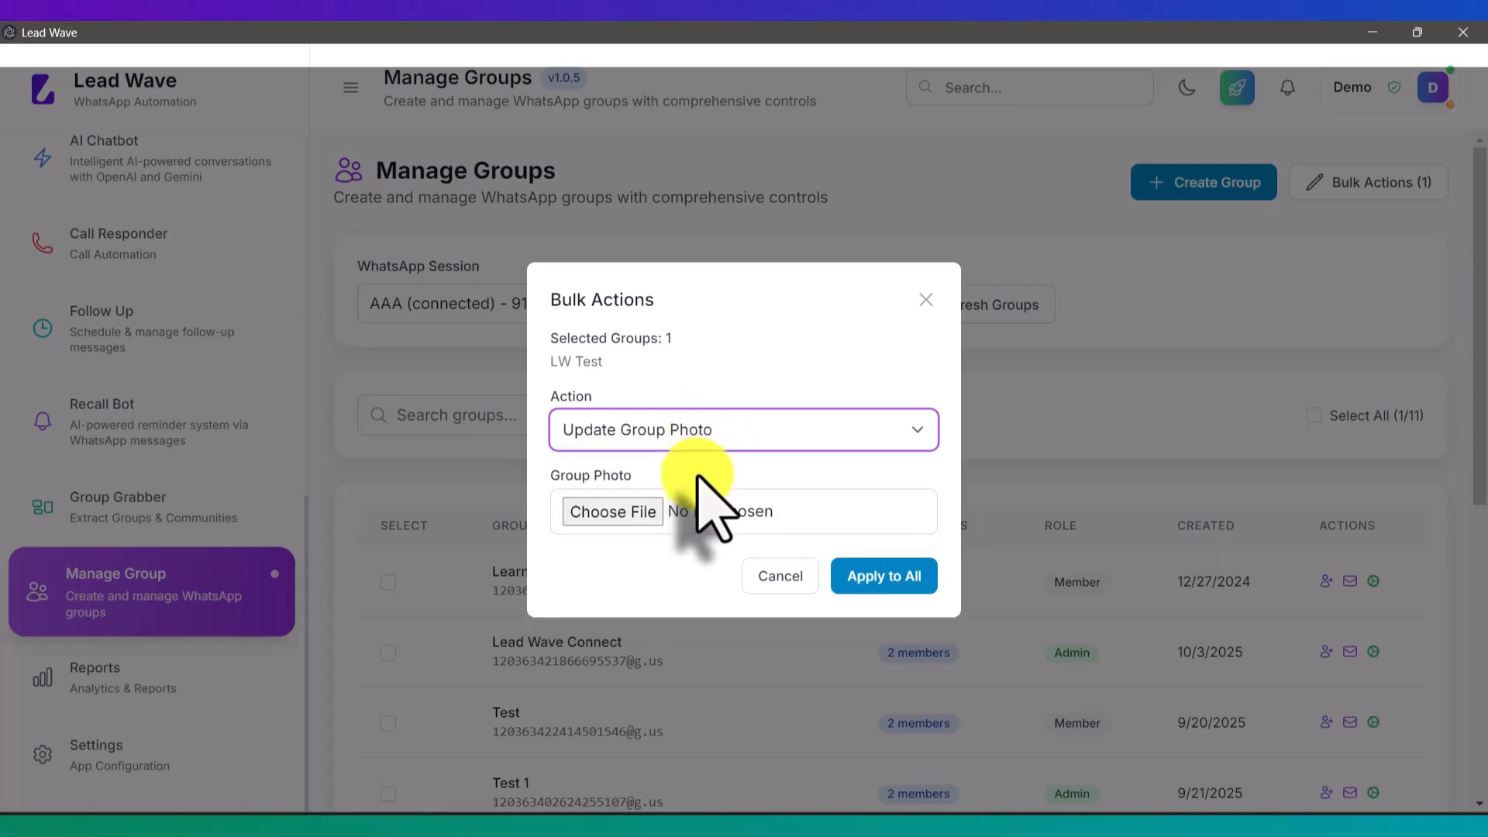
{"action": "left_click", "coordinate": [781, 576]}
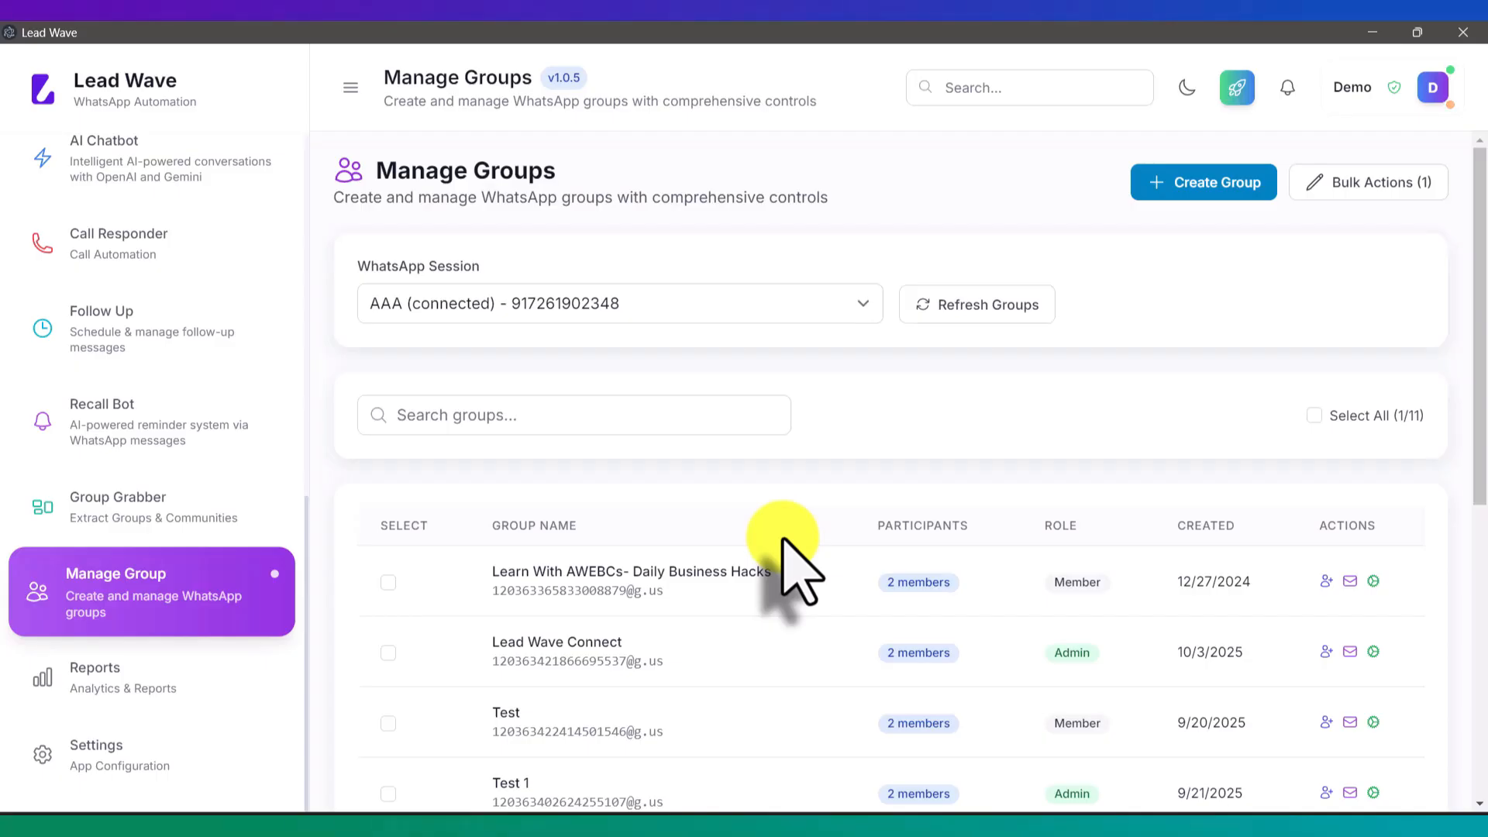
{"action": "scroll", "coordinate": [783, 540], "scroll_direction": "down", "scroll_amount": 5}
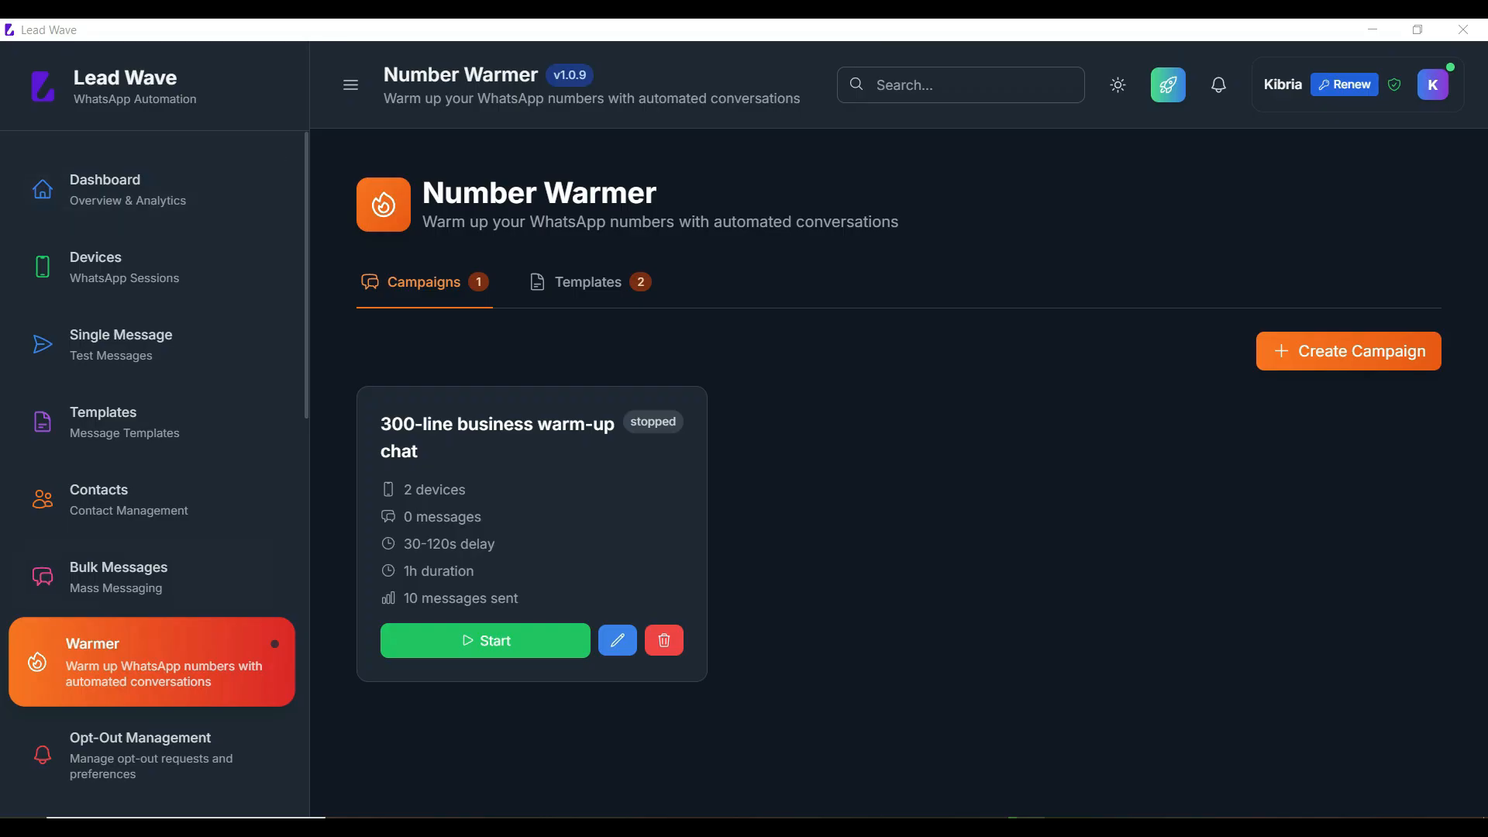
Step: Show the Number Warmer templates: 100-line friendly chat and 300-line business warm-up chat
{"action": "left_click", "coordinate": [118, 577]}
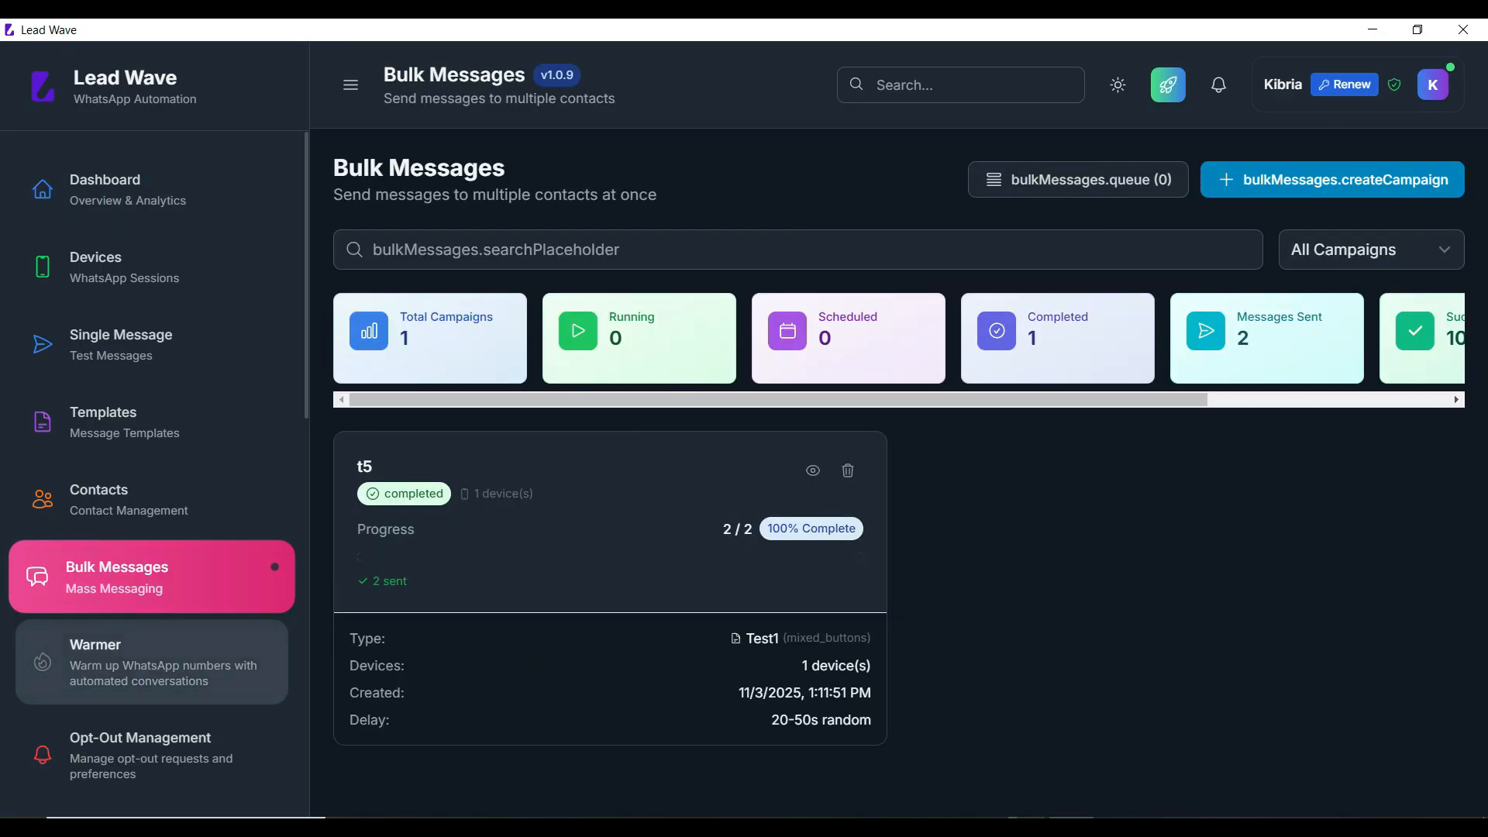
{"action": "left_click", "coordinate": [118, 662]}
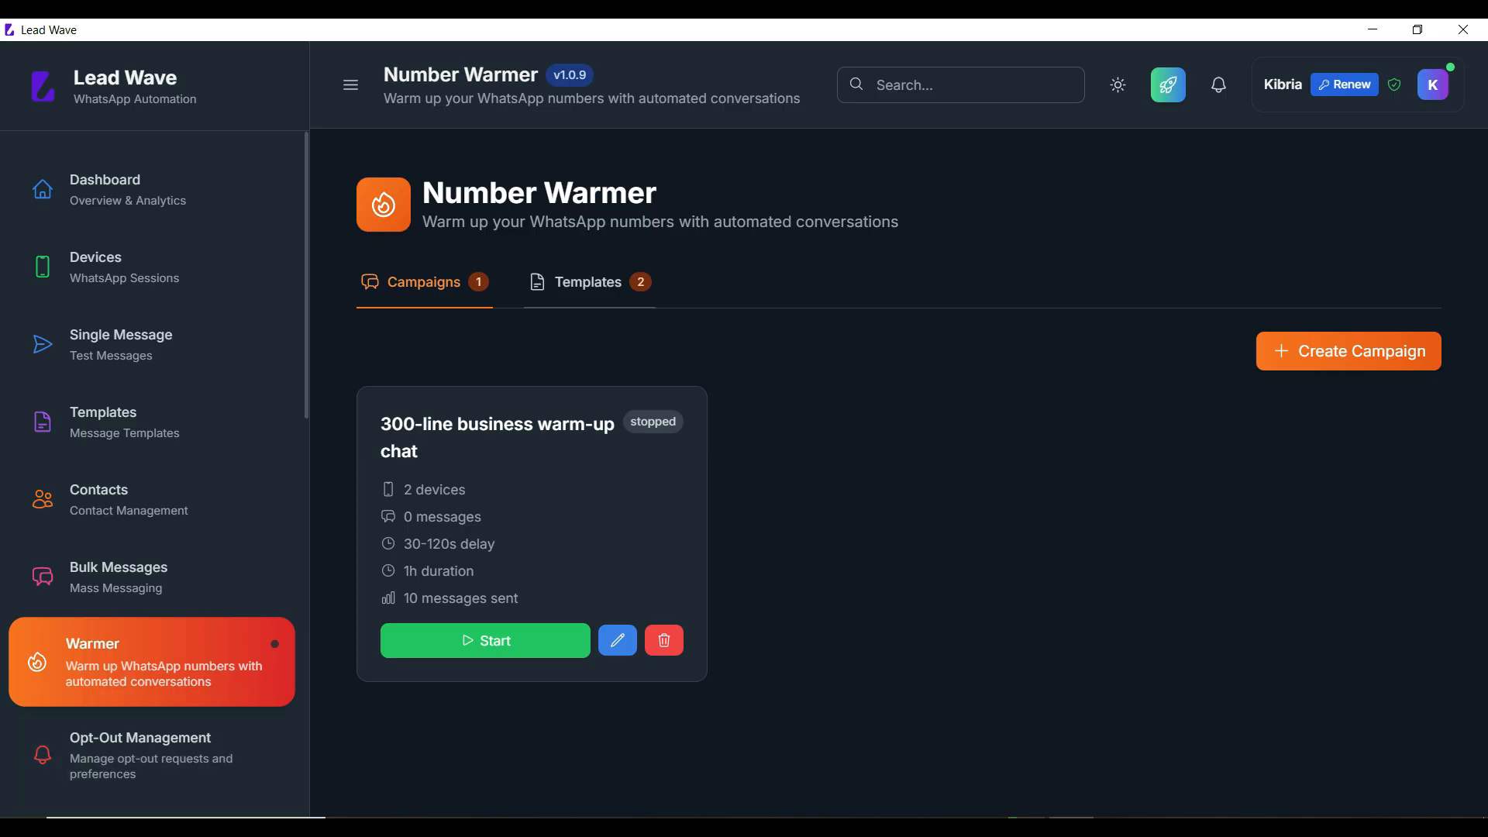
{"action": "left_click", "coordinate": [588, 282]}
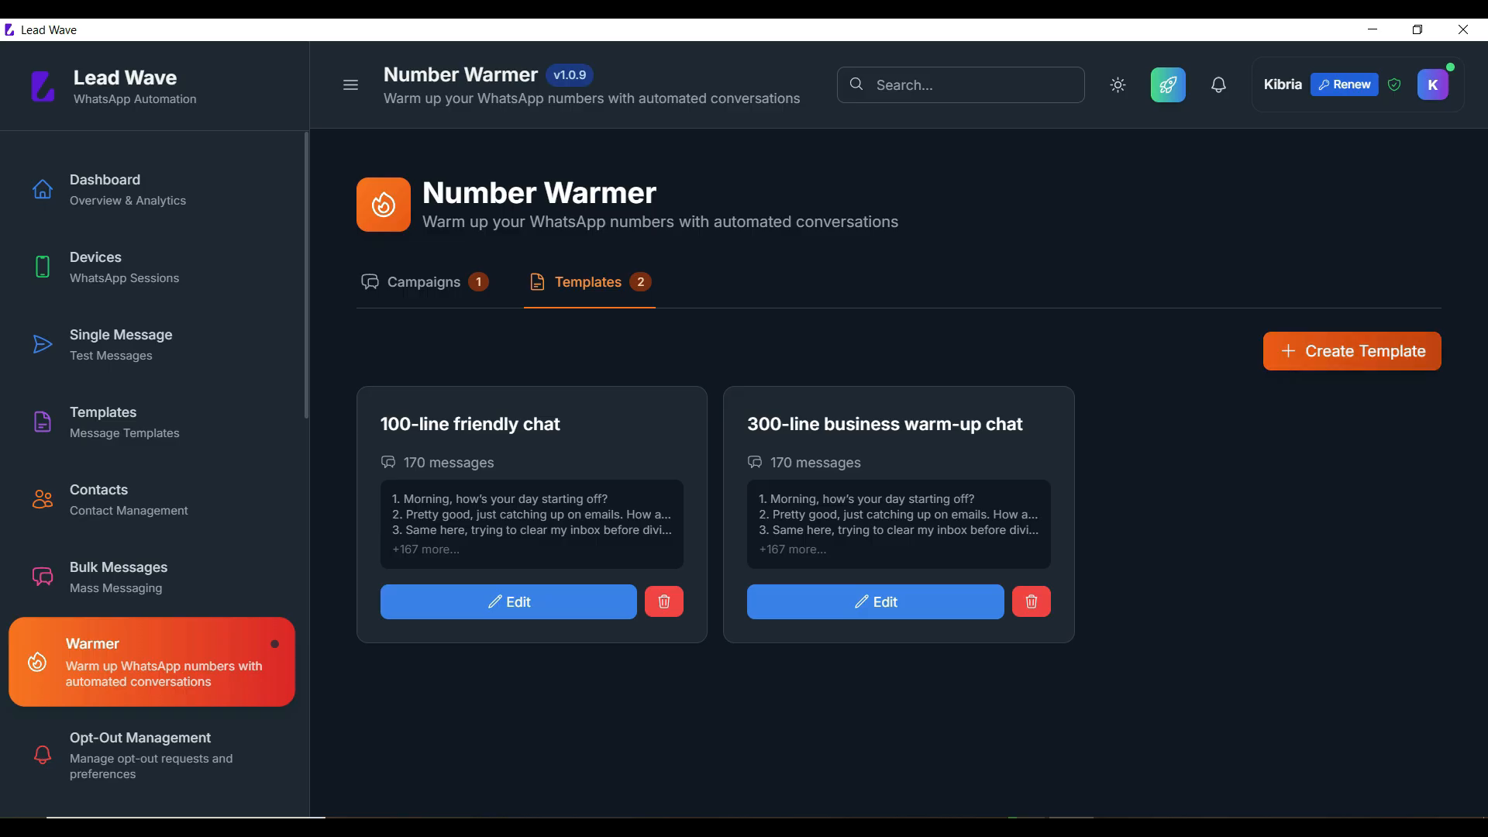
{"action": "left_click", "coordinate": [1352, 351]}
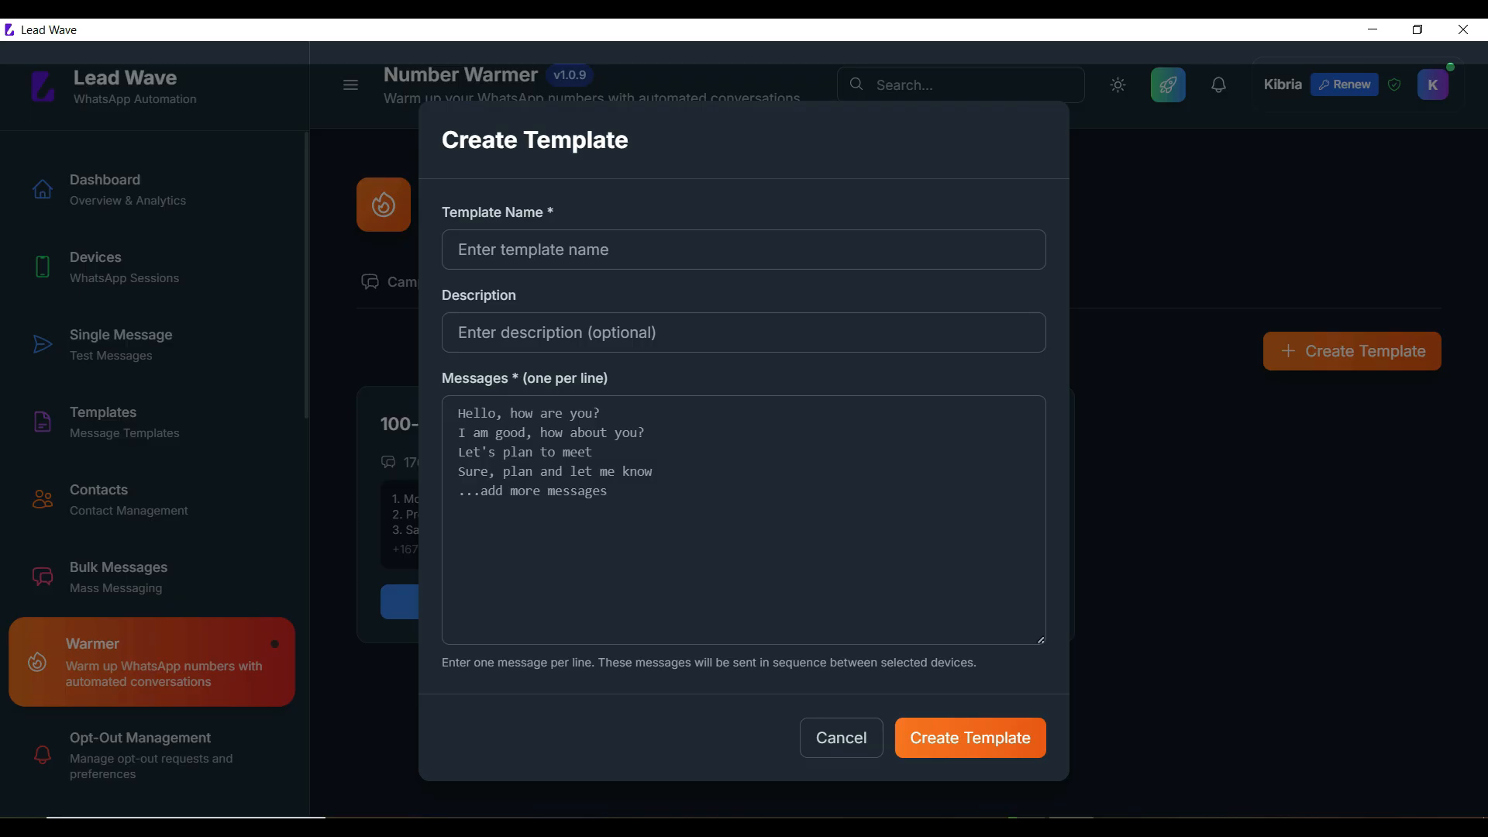
{"action": "left_click", "coordinate": [841, 737]}
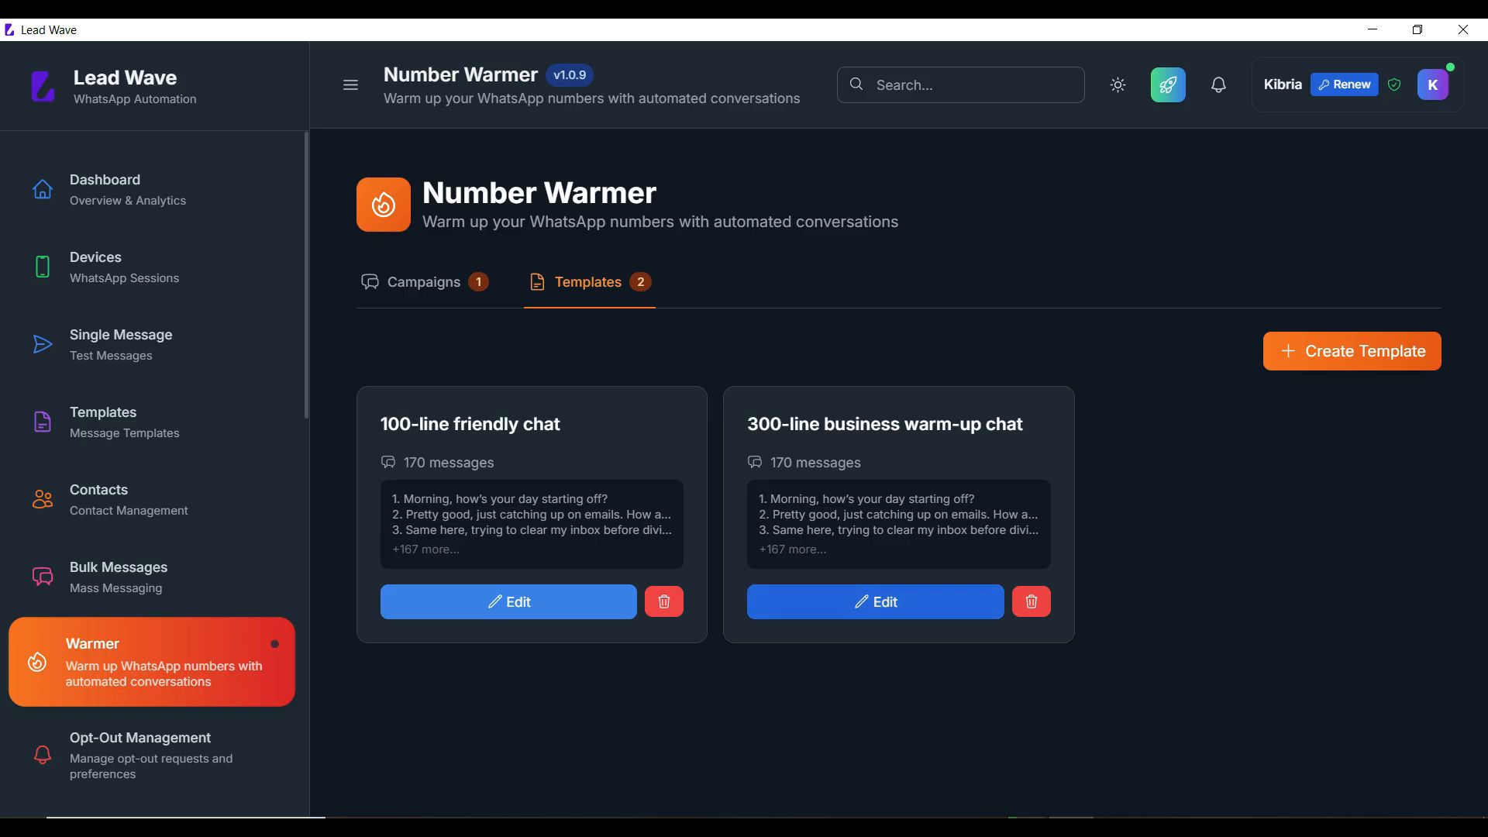
{"action": "left_click", "coordinate": [875, 602]}
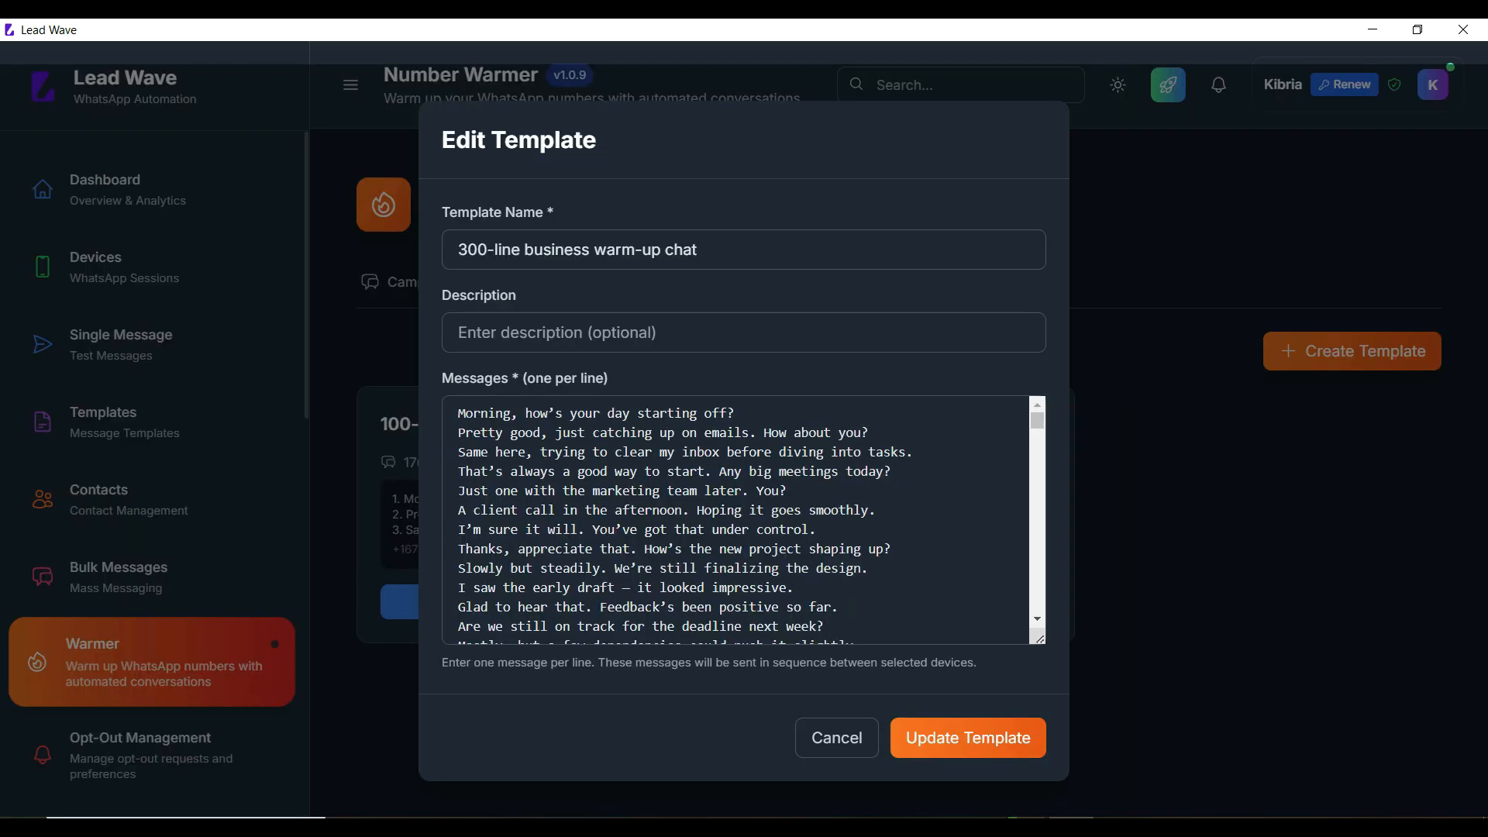
Step: Review the 300-line business warm-up chat template's name and message lines, then update it
{"action": "left_click_drag", "start_coordinate": [698, 248], "coordinate": [458, 249]}
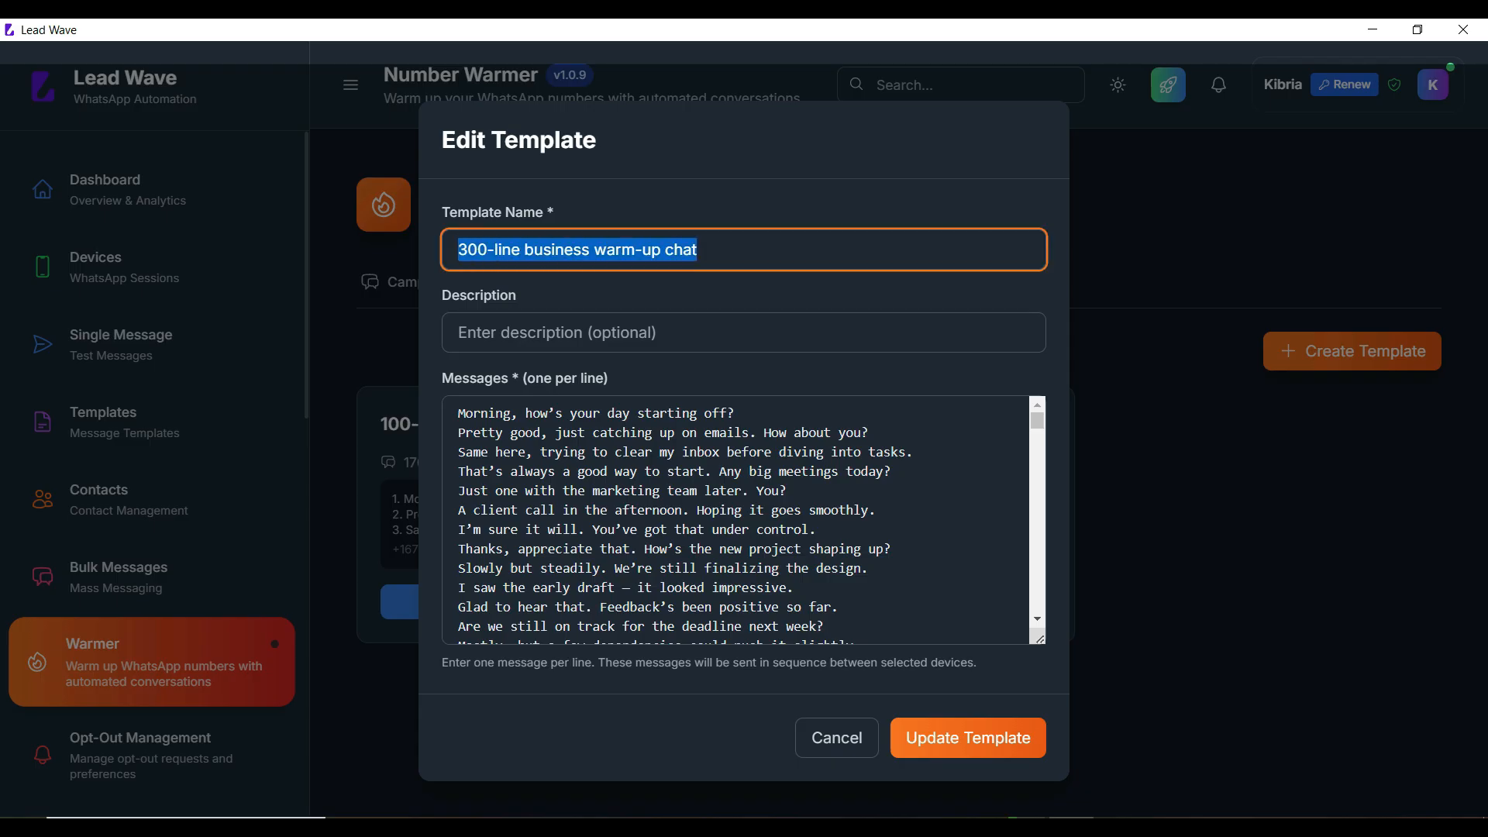
{"action": "left_click", "coordinate": [512, 490]}
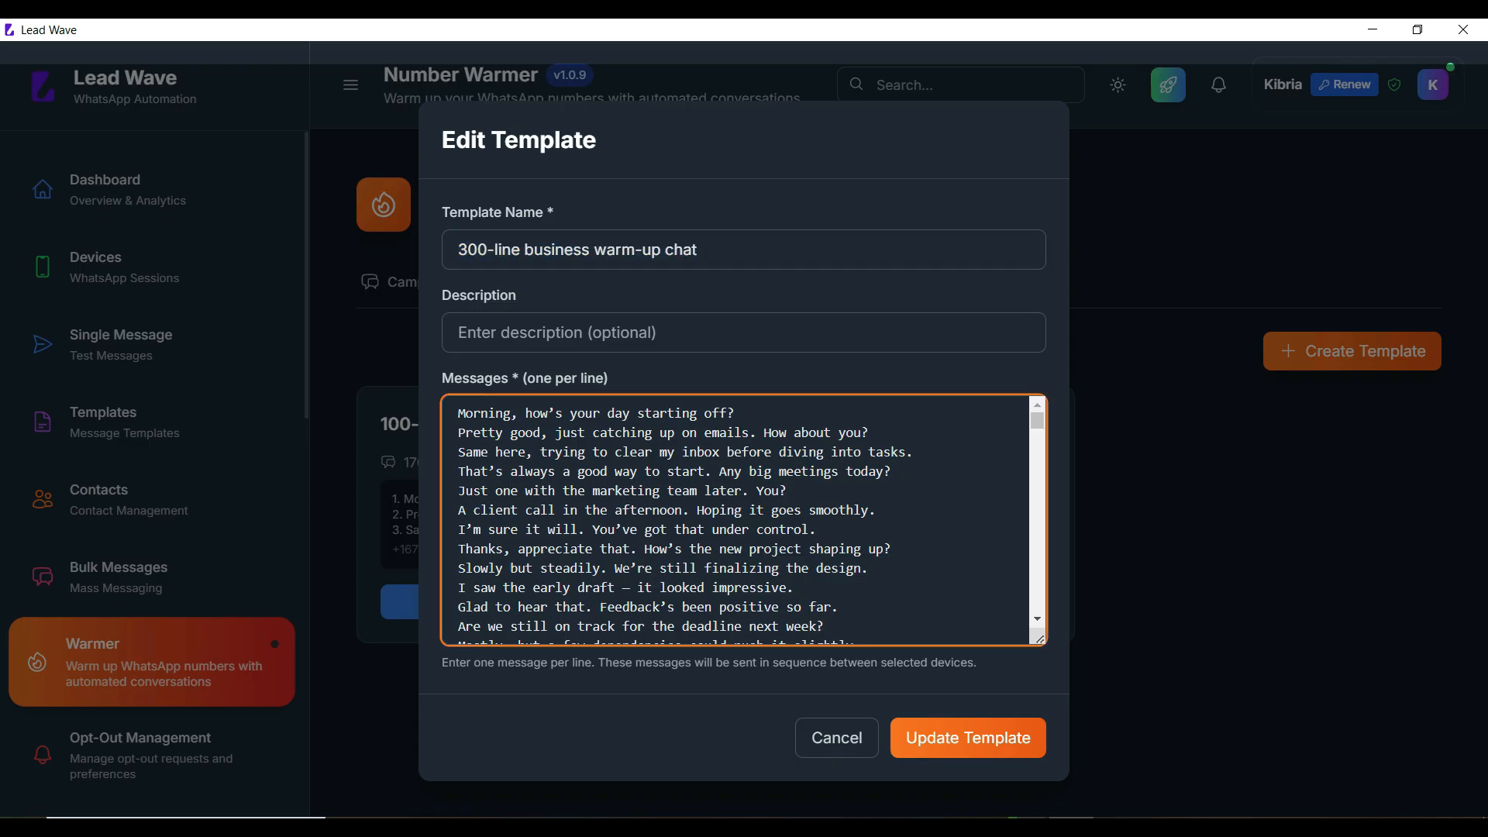
{"action": "left_click_drag", "start_coordinate": [458, 414], "coordinate": [587, 627]}
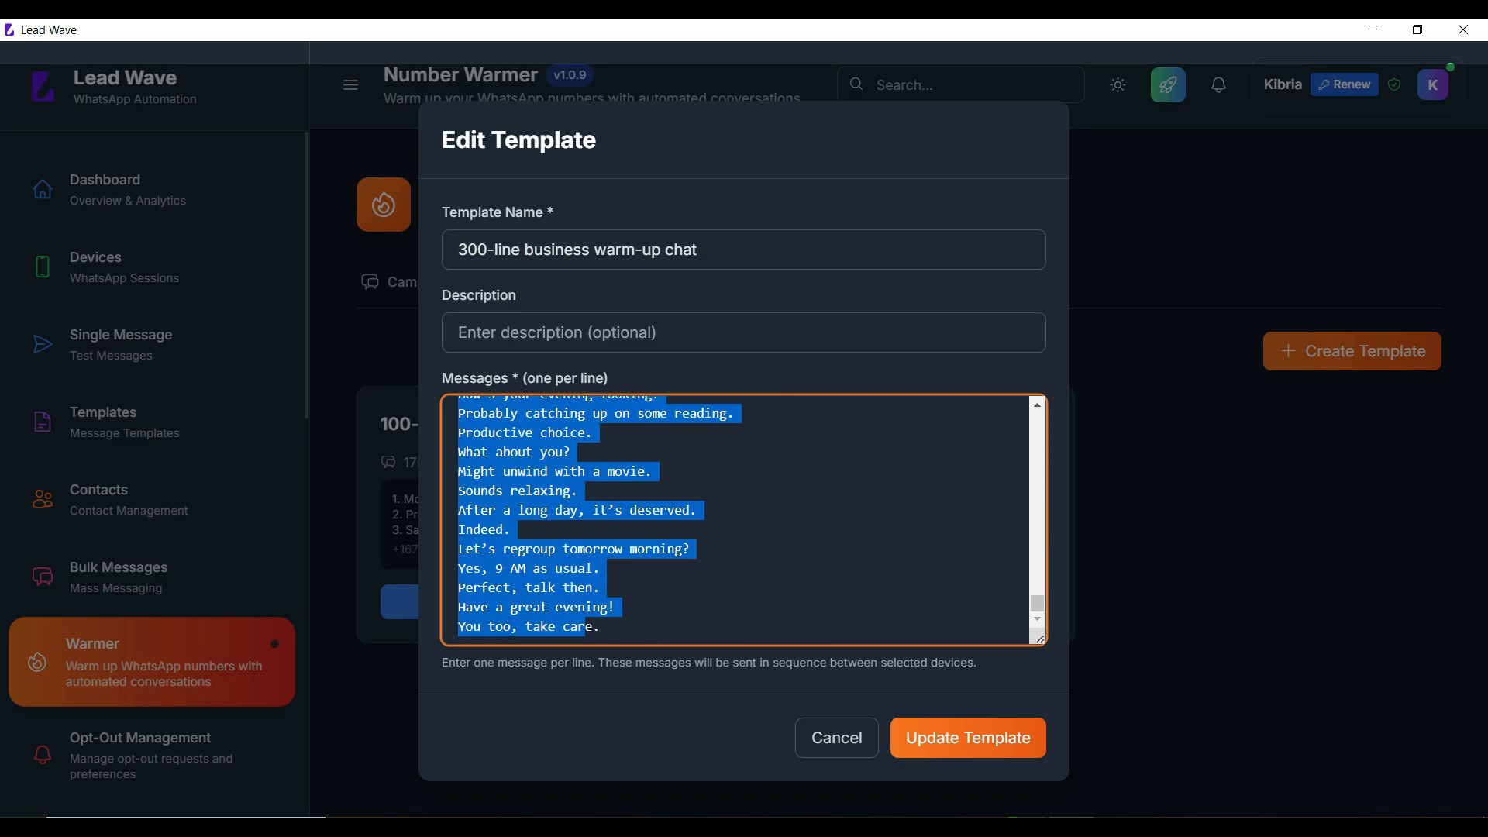
{"action": "scroll", "coordinate": [740, 519], "scroll_direction": "up", "scroll_amount": 20}
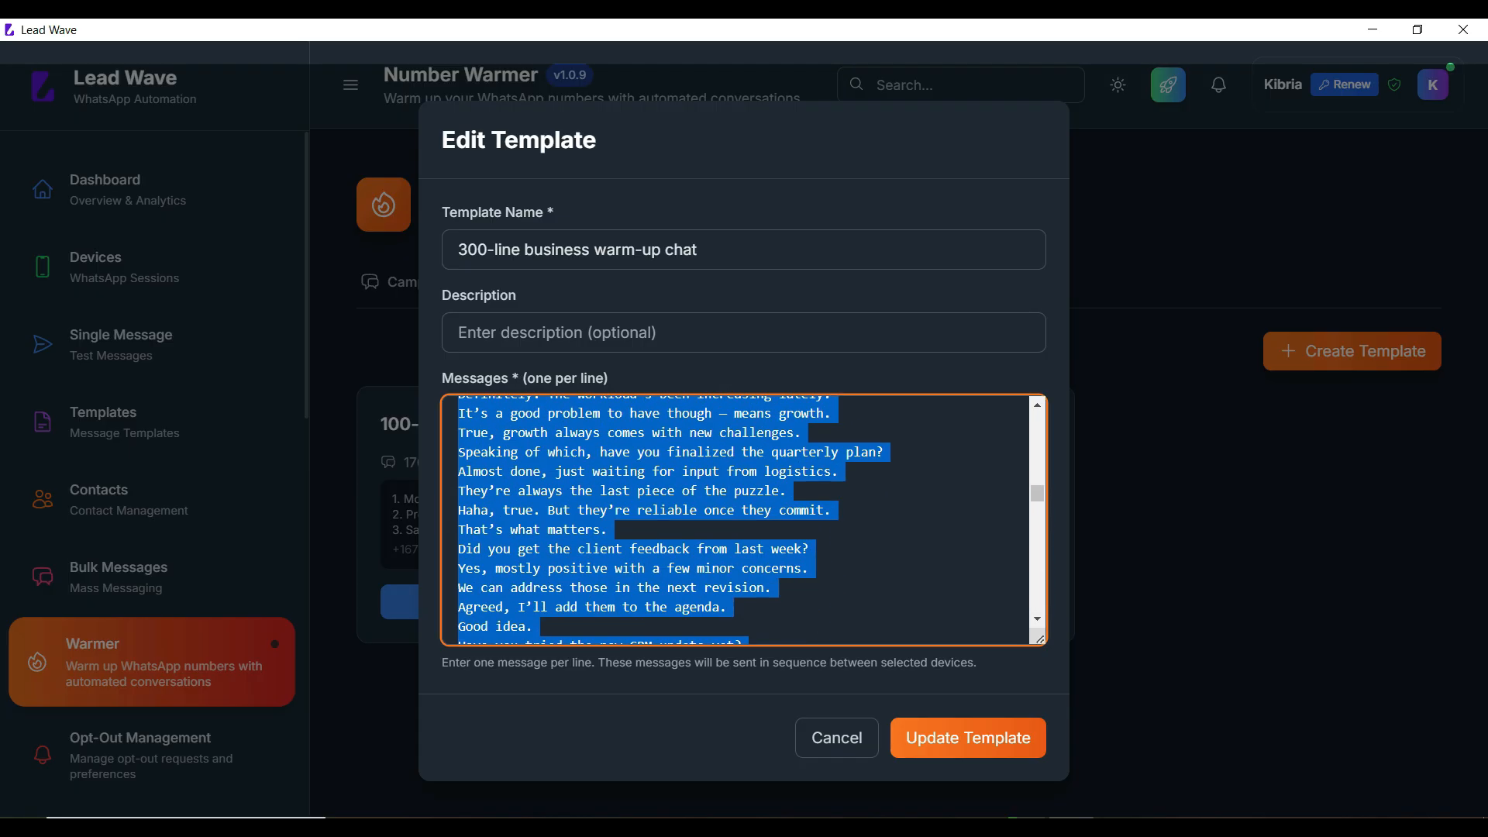
{"action": "scroll", "coordinate": [740, 519], "scroll_direction": "up", "scroll_amount": 5}
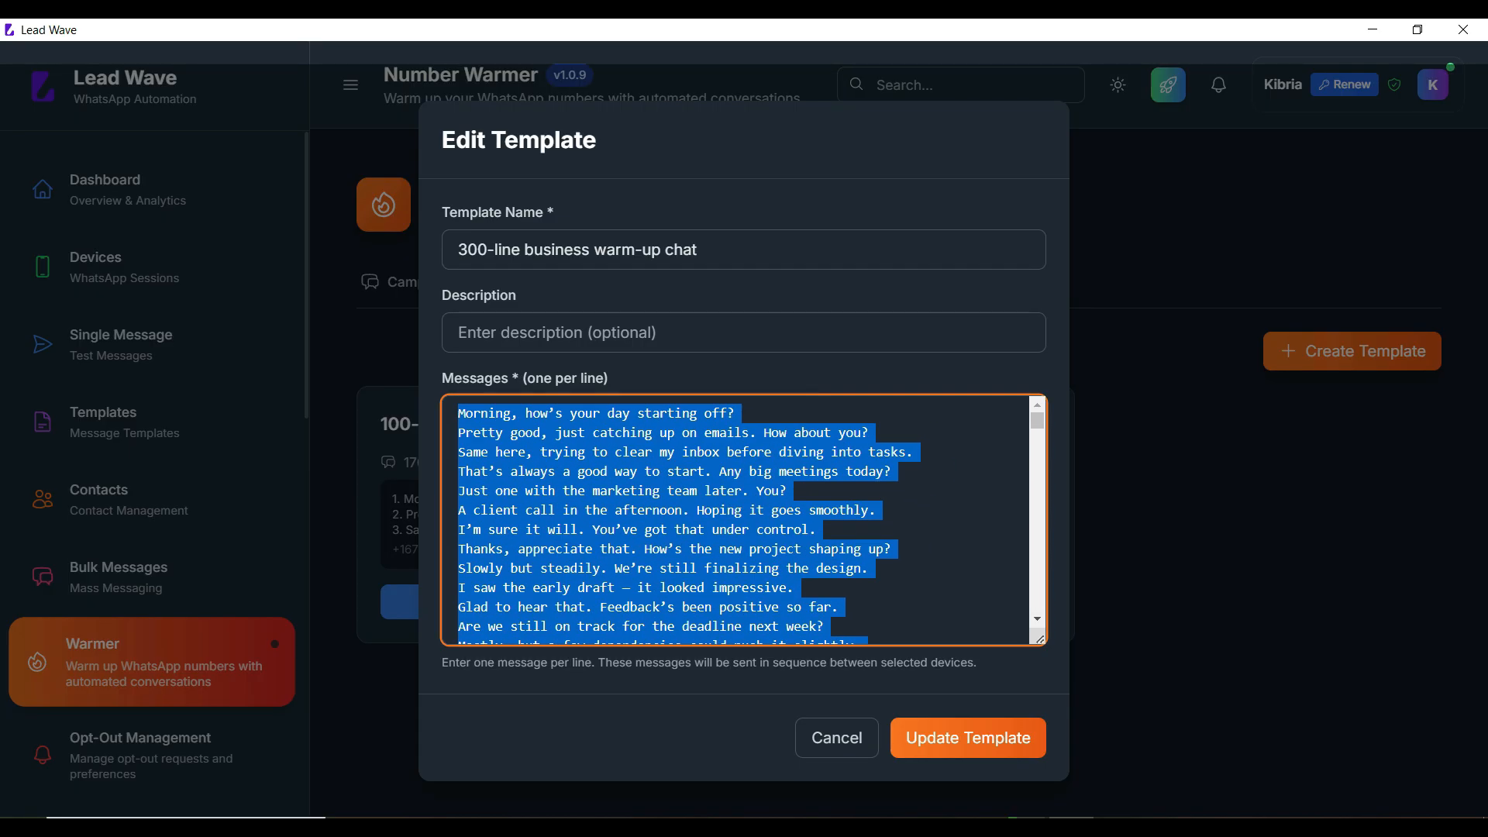
{"action": "left_click", "coordinate": [570, 510]}
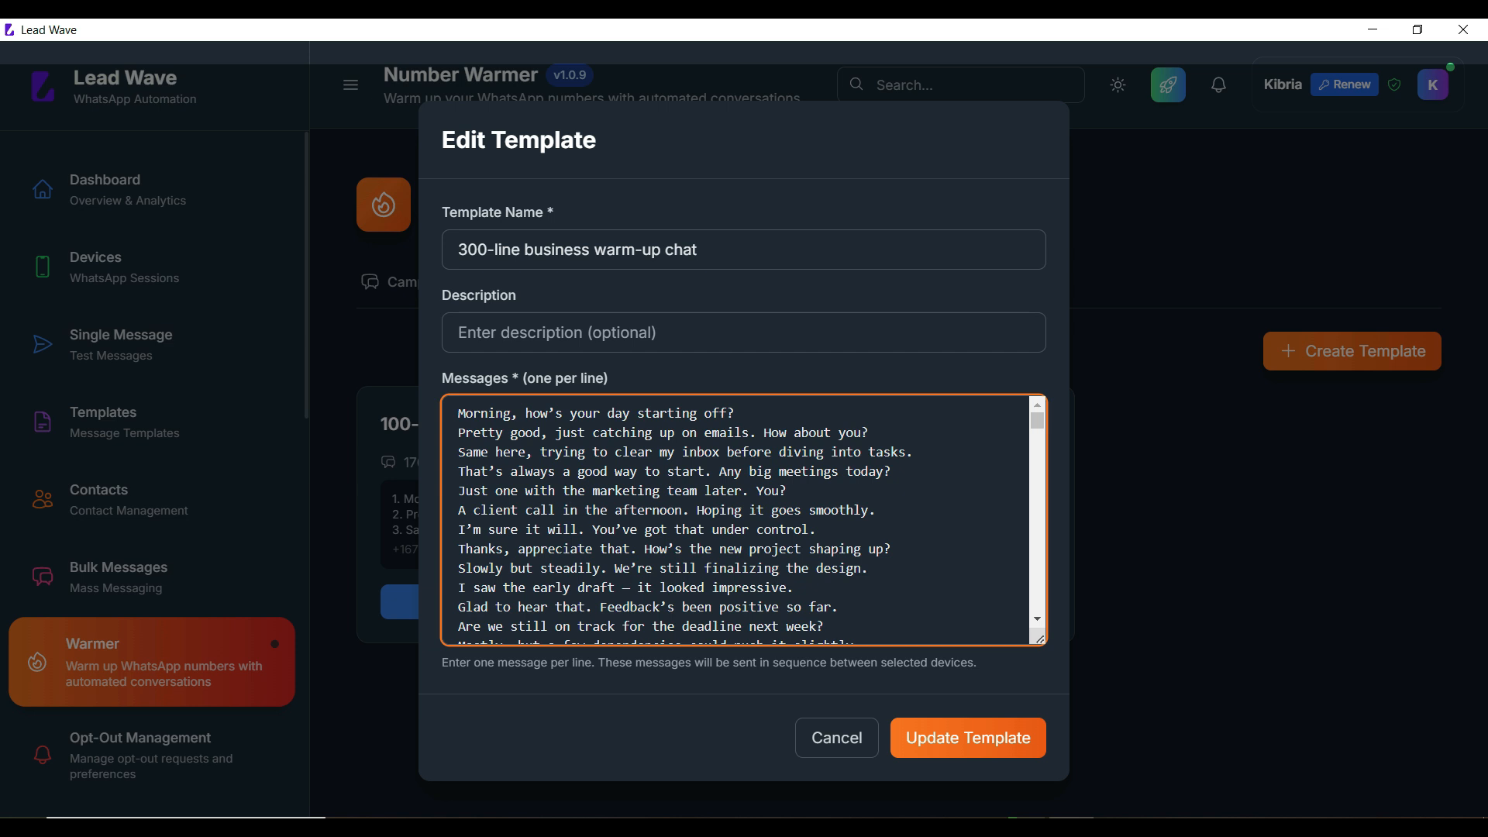
{"action": "scroll", "coordinate": [737, 520], "scroll_direction": "down", "scroll_amount": 20}
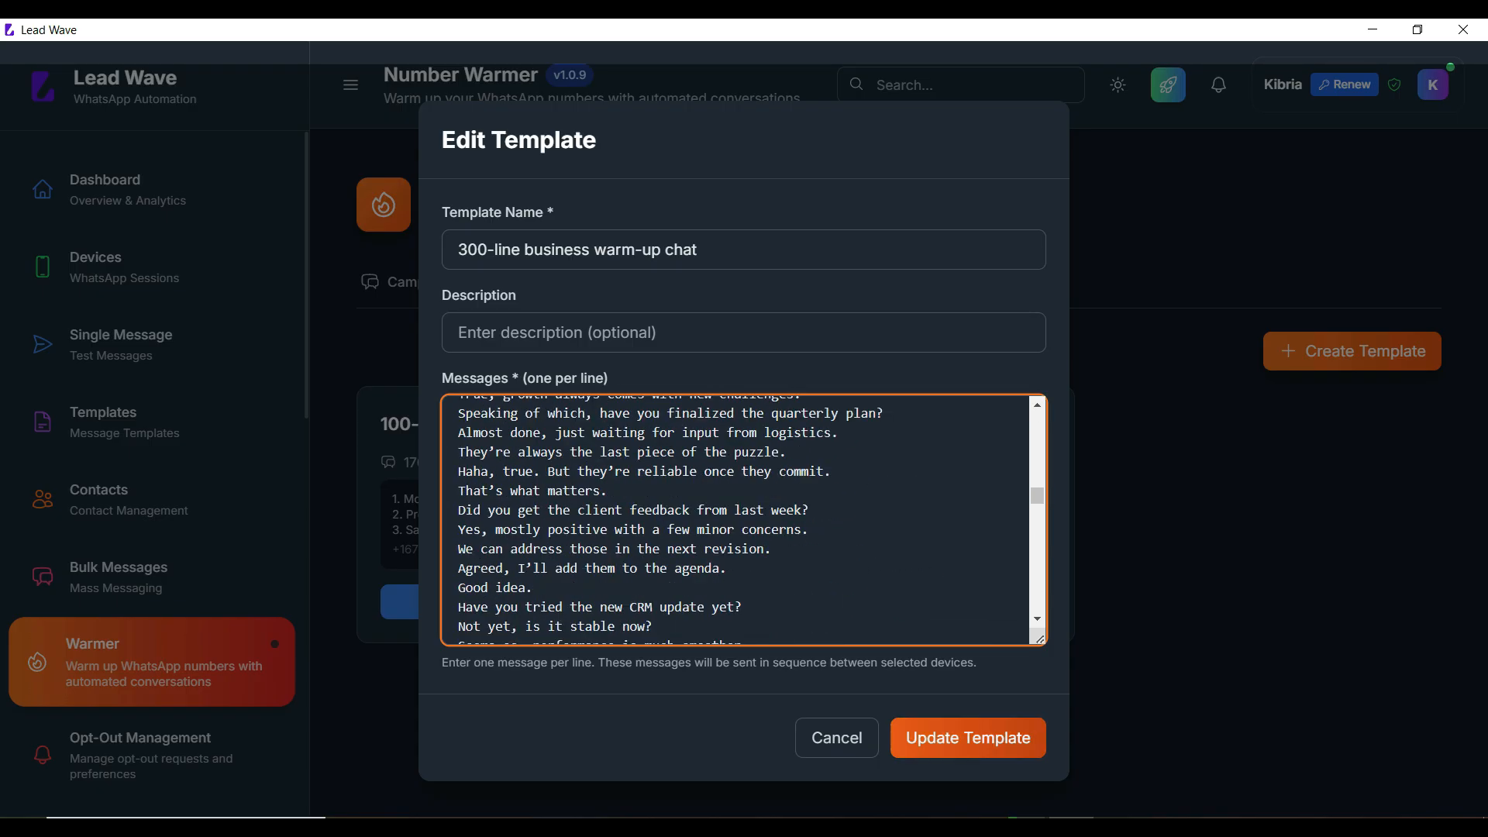
{"action": "left_click", "coordinate": [968, 738]}
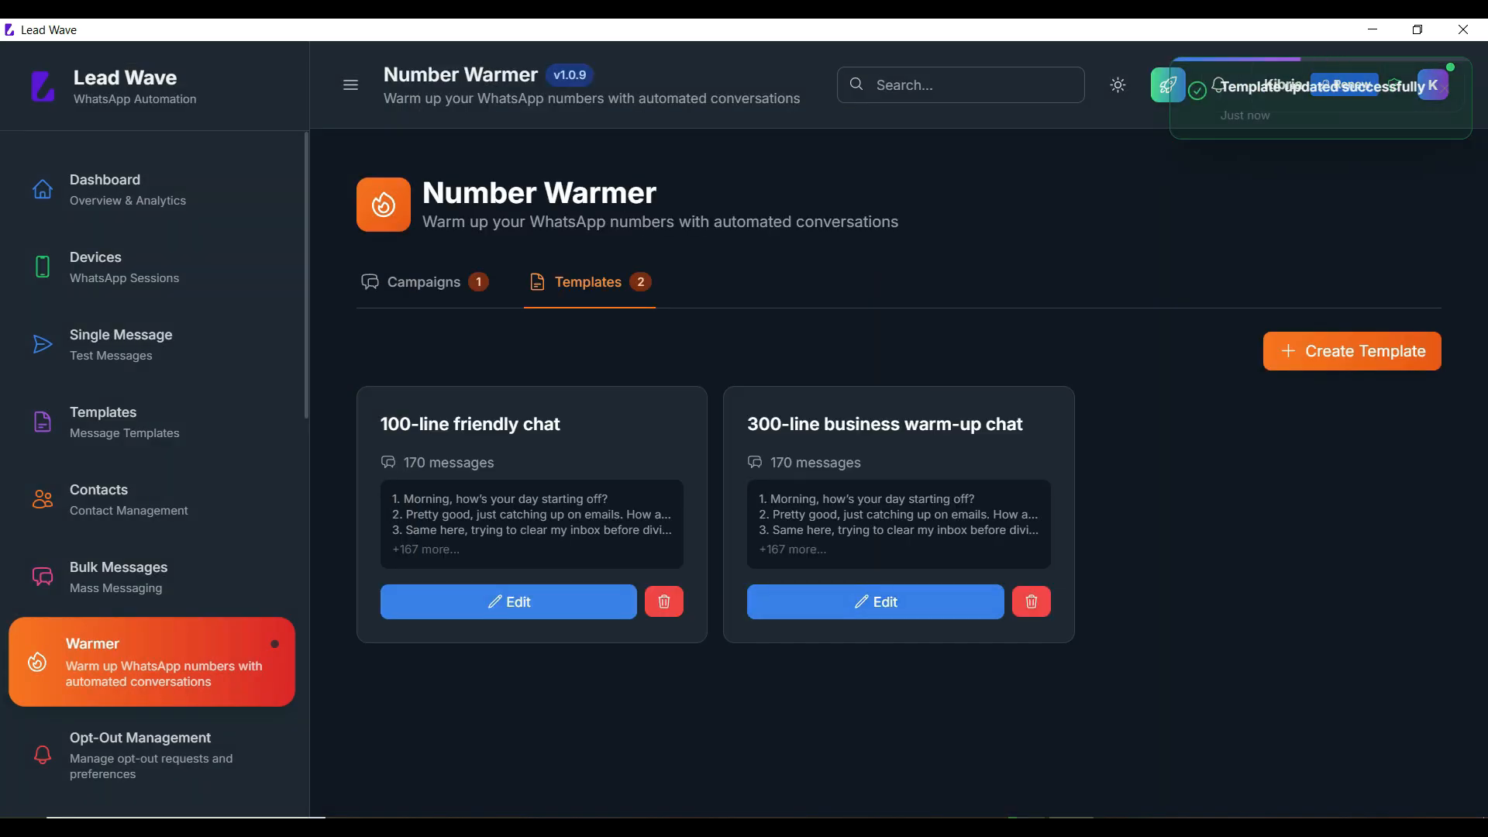
Step: Open and discard a new template form, then show the warm-up Campaigns tab
{"action": "left_click", "coordinate": [1352, 351]}
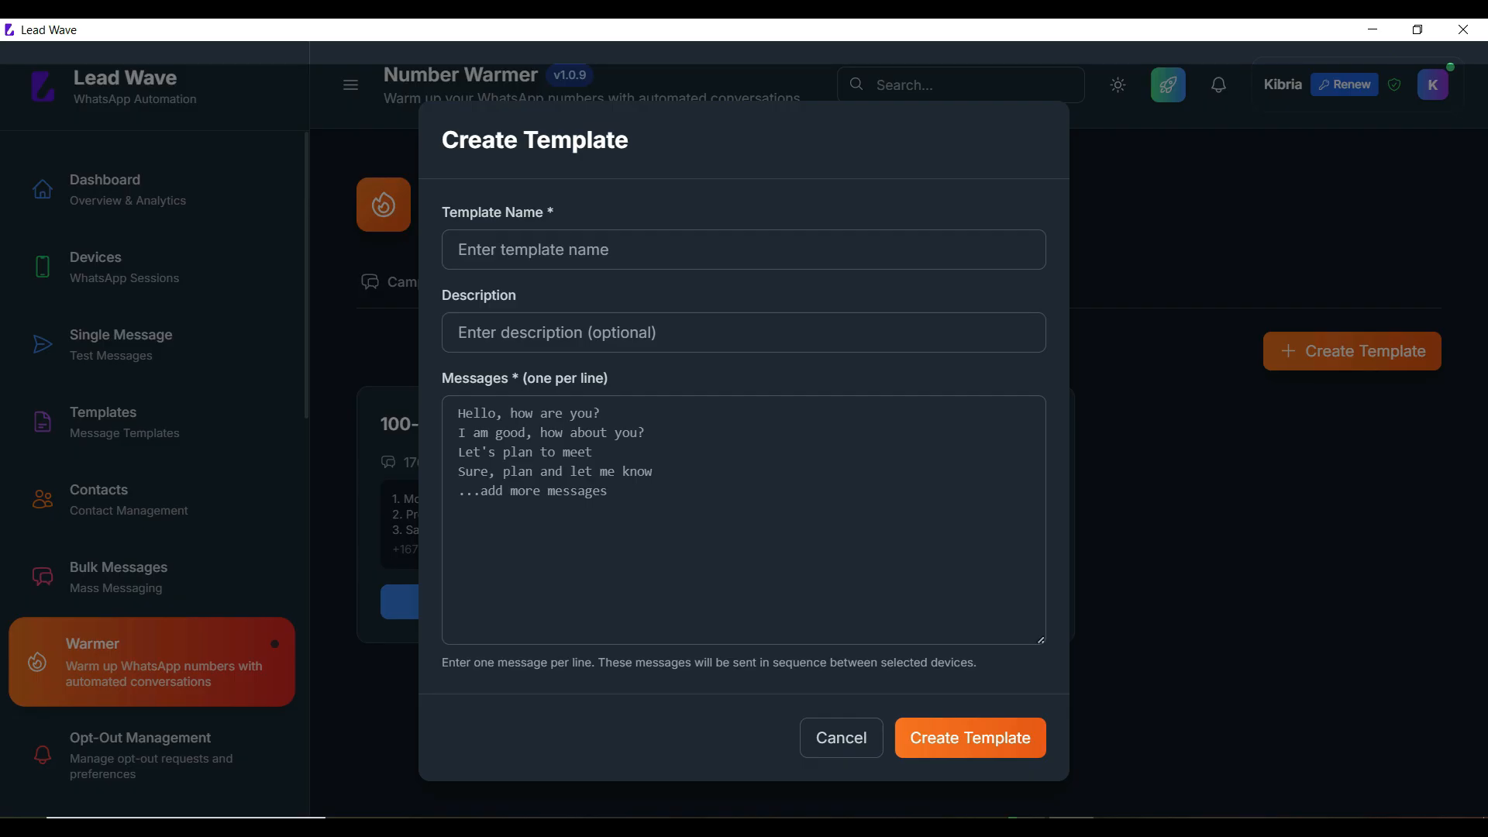
{"action": "left_click", "coordinate": [841, 738]}
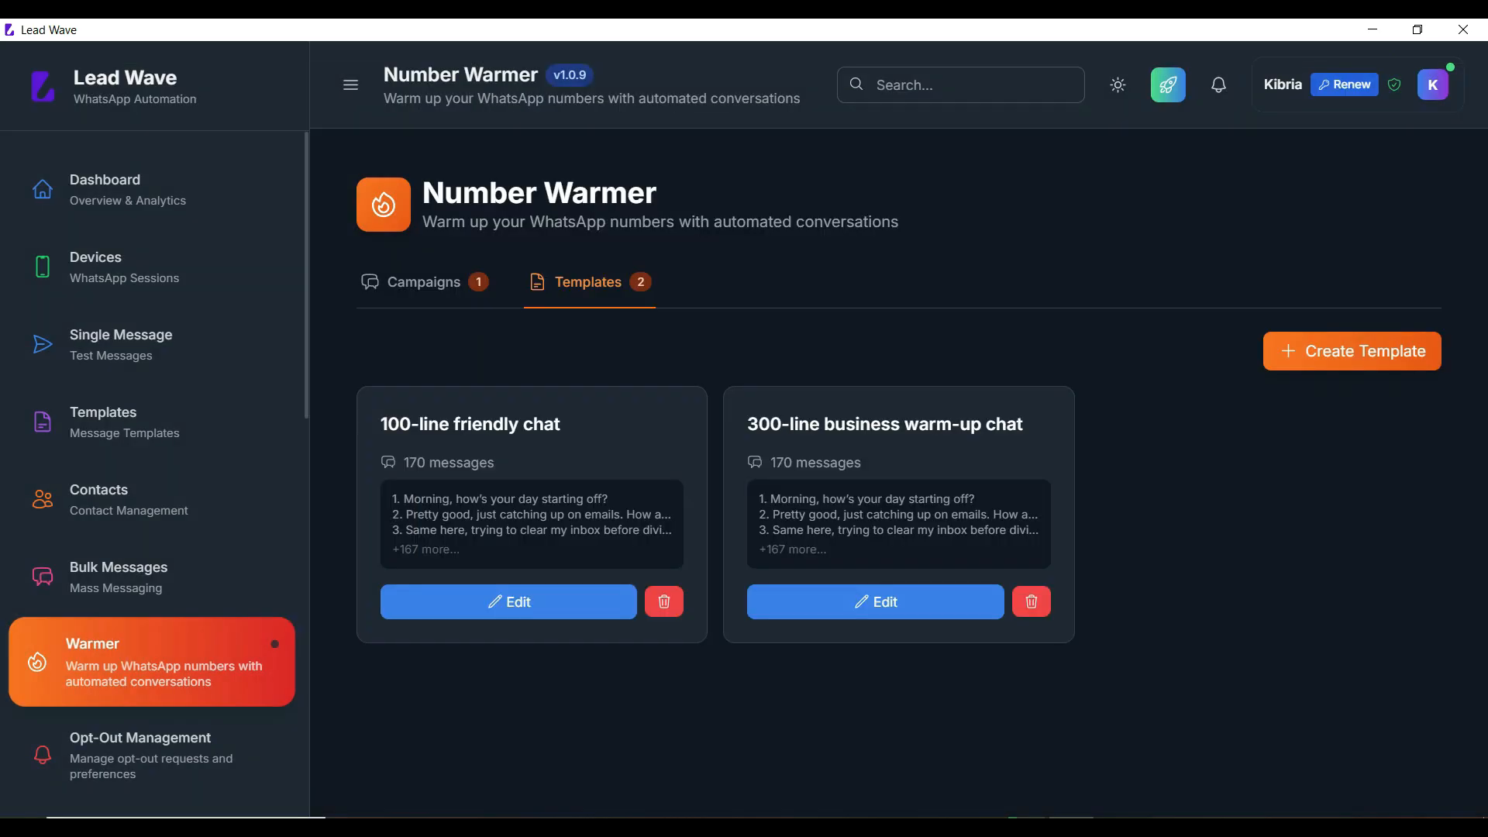
{"action": "left_click", "coordinate": [424, 282]}
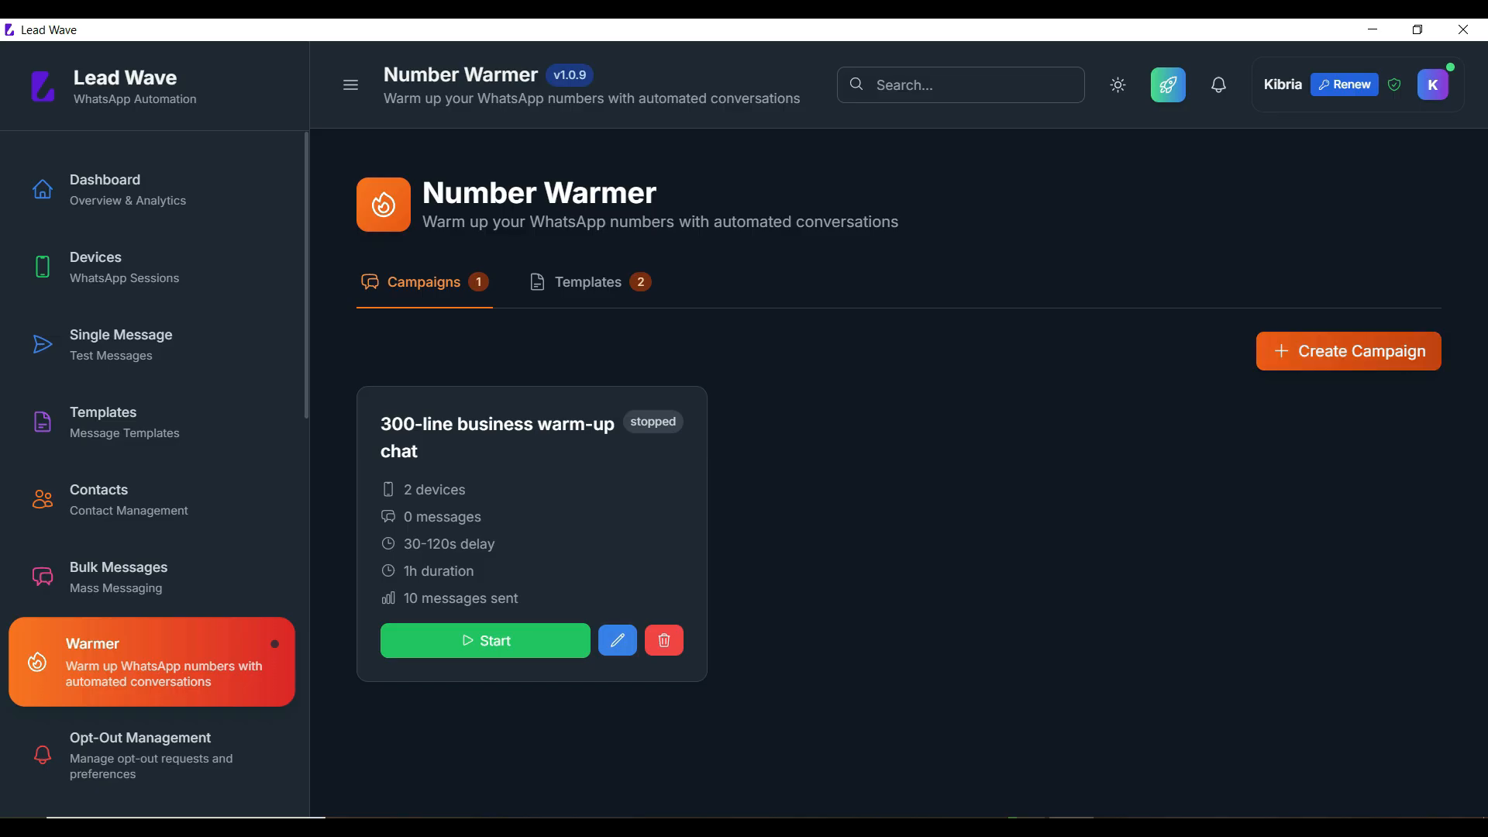
Step: Start a new warm-up campaign named T1 using both devices
{"action": "left_click", "coordinate": [1349, 351]}
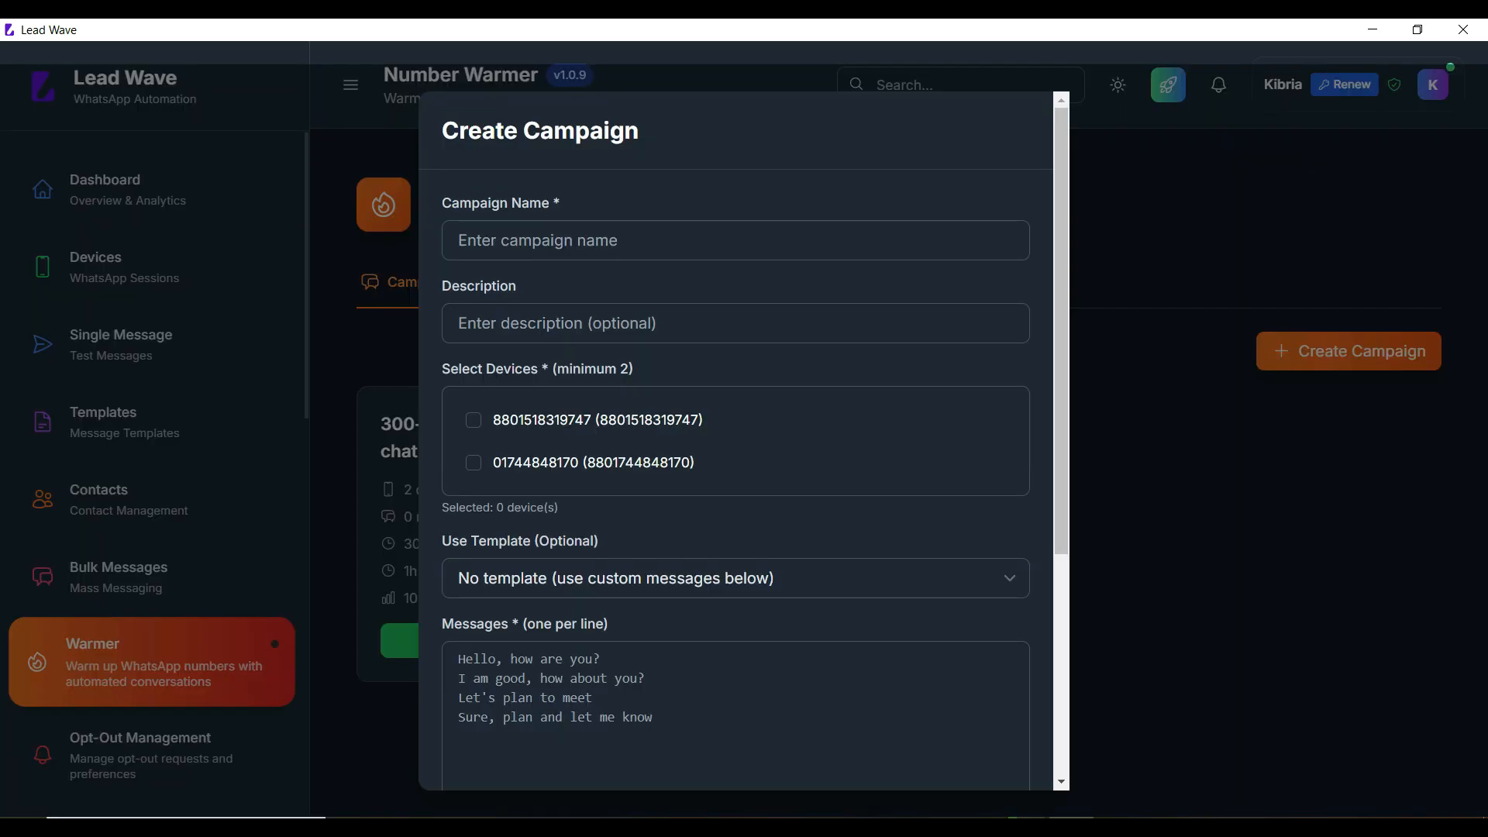
{"action": "left_click", "coordinate": [736, 240]}
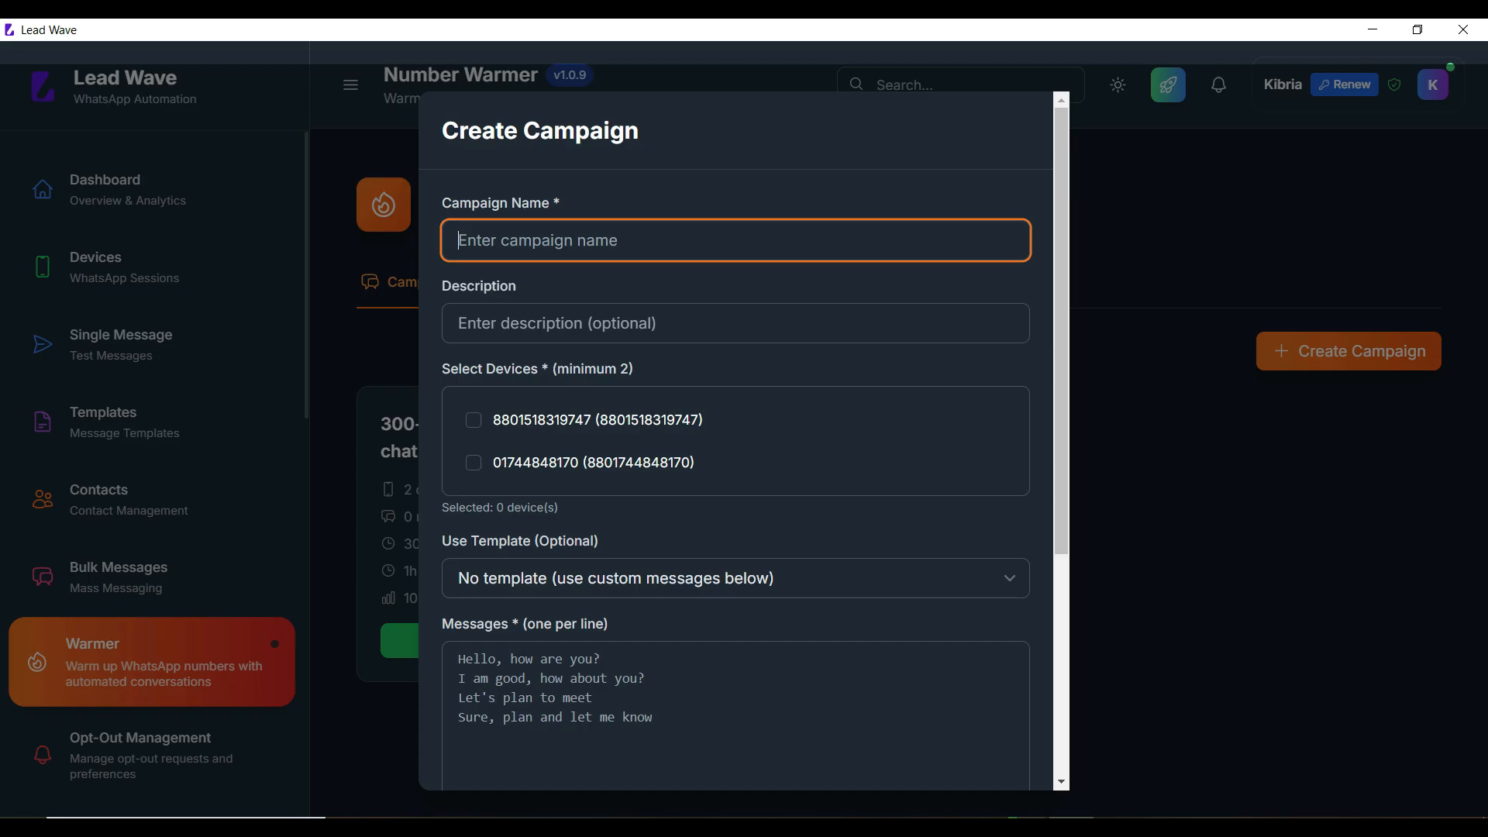
{"action": "type", "text": "T1"}
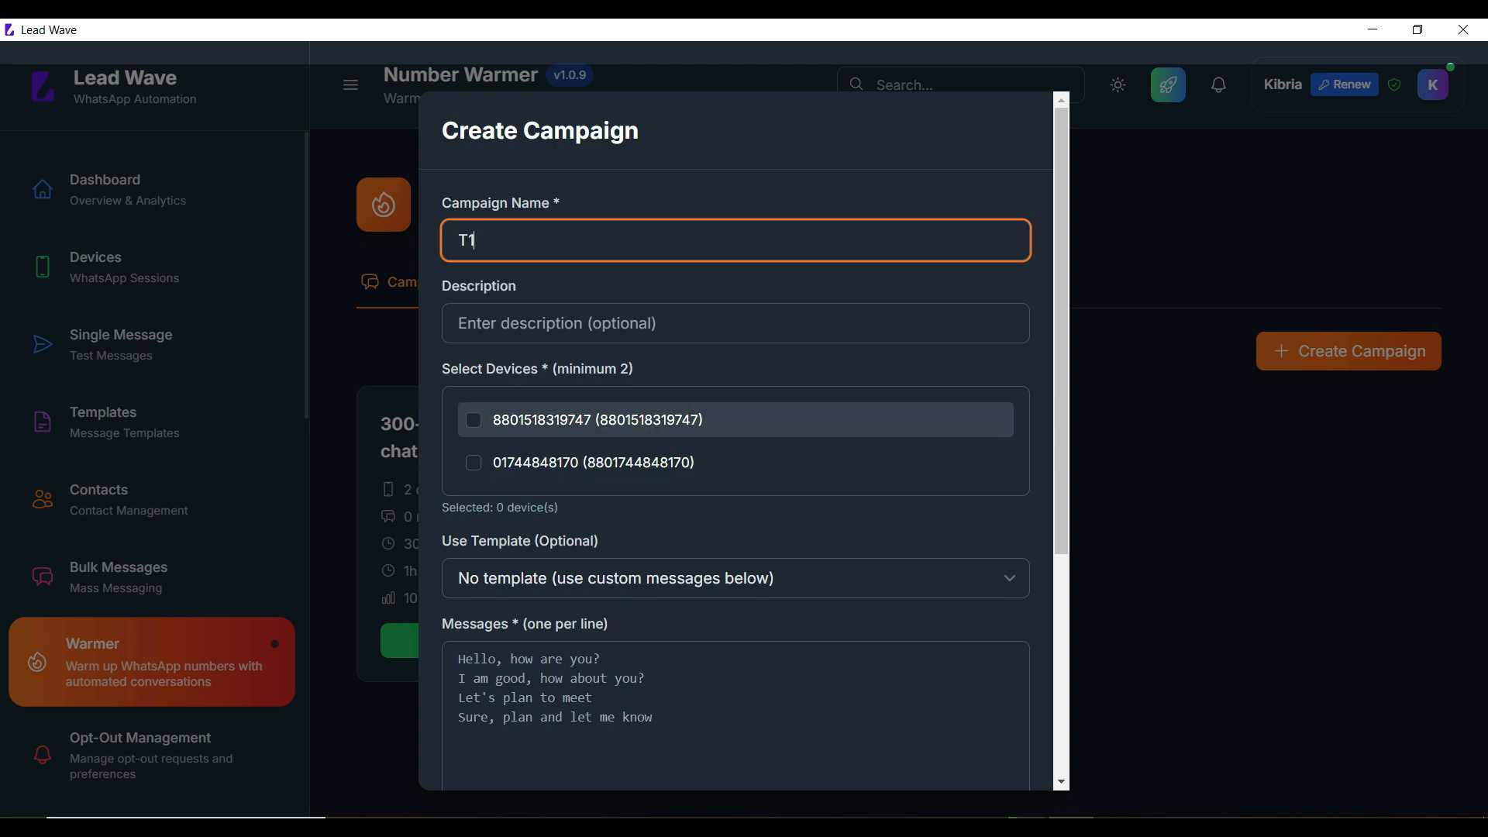
{"action": "left_click", "coordinate": [473, 420]}
{"action": "left_click", "coordinate": [472, 463]}
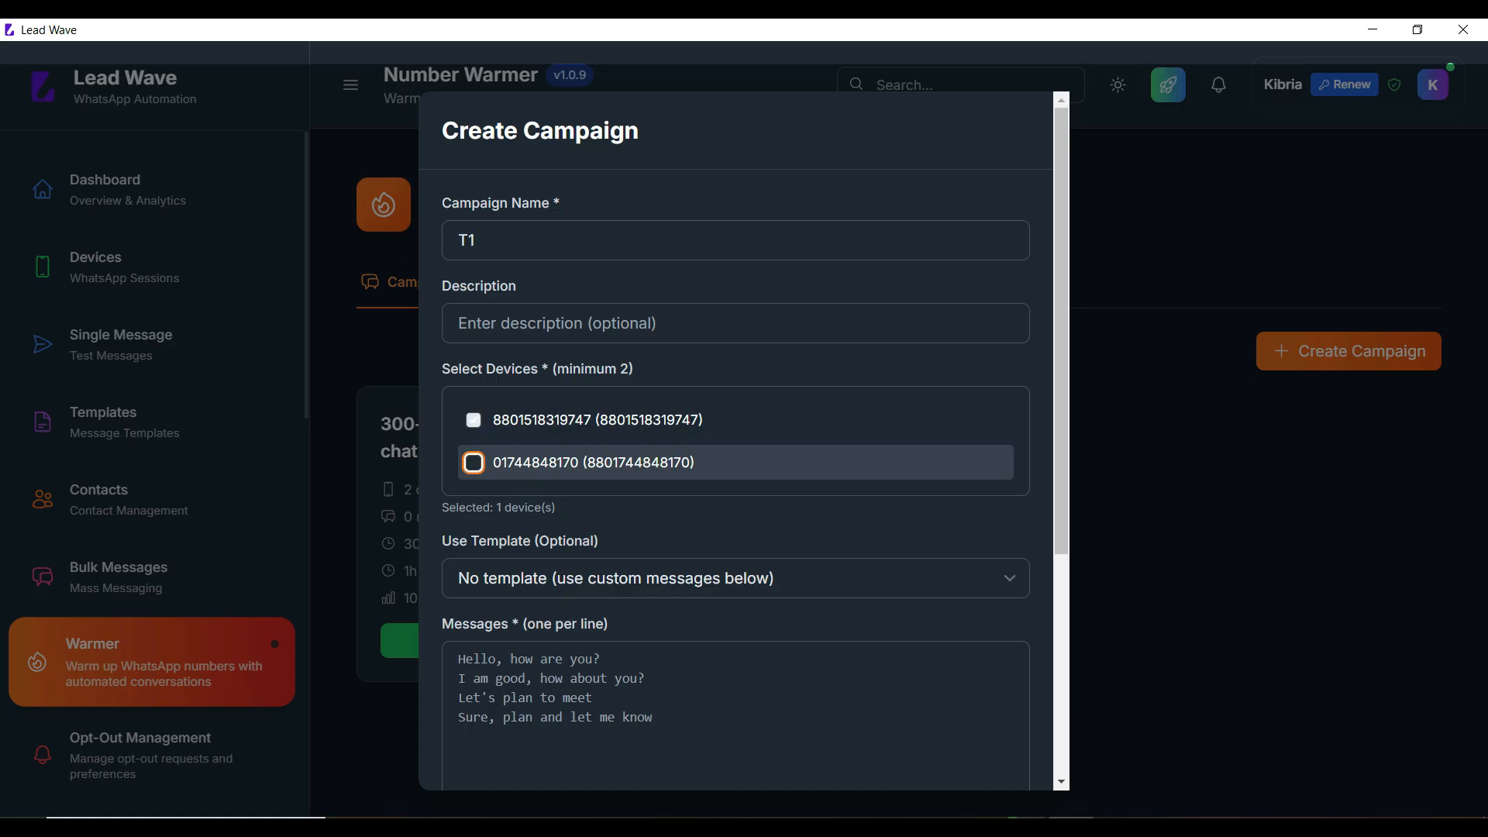
{"action": "scroll", "coordinate": [737, 442], "scroll_direction": "down", "scroll_amount": 3}
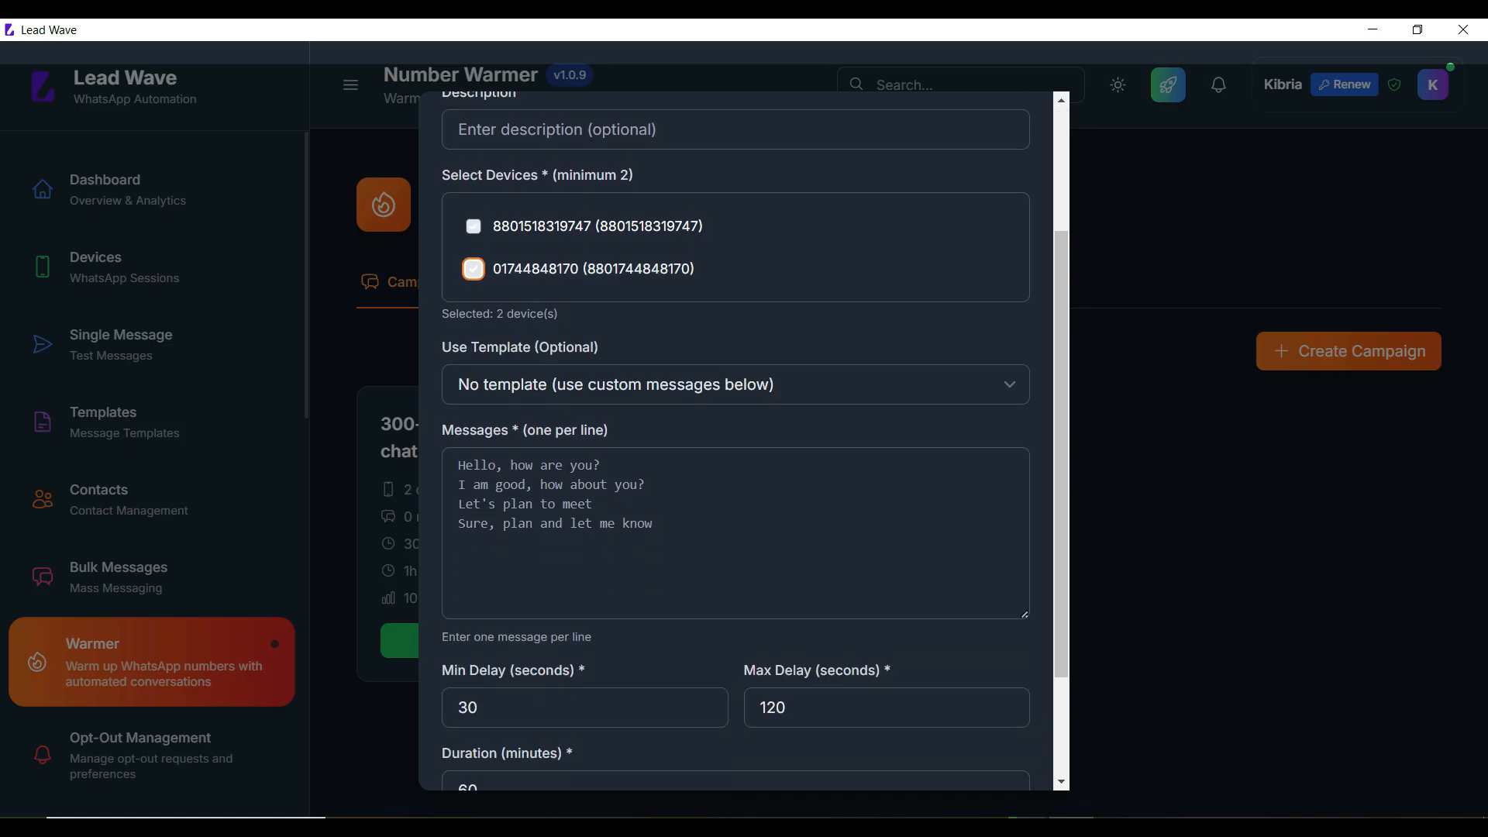
Step: Set the campaign's template to 100-line friendly chat
{"action": "left_click", "coordinate": [736, 385]}
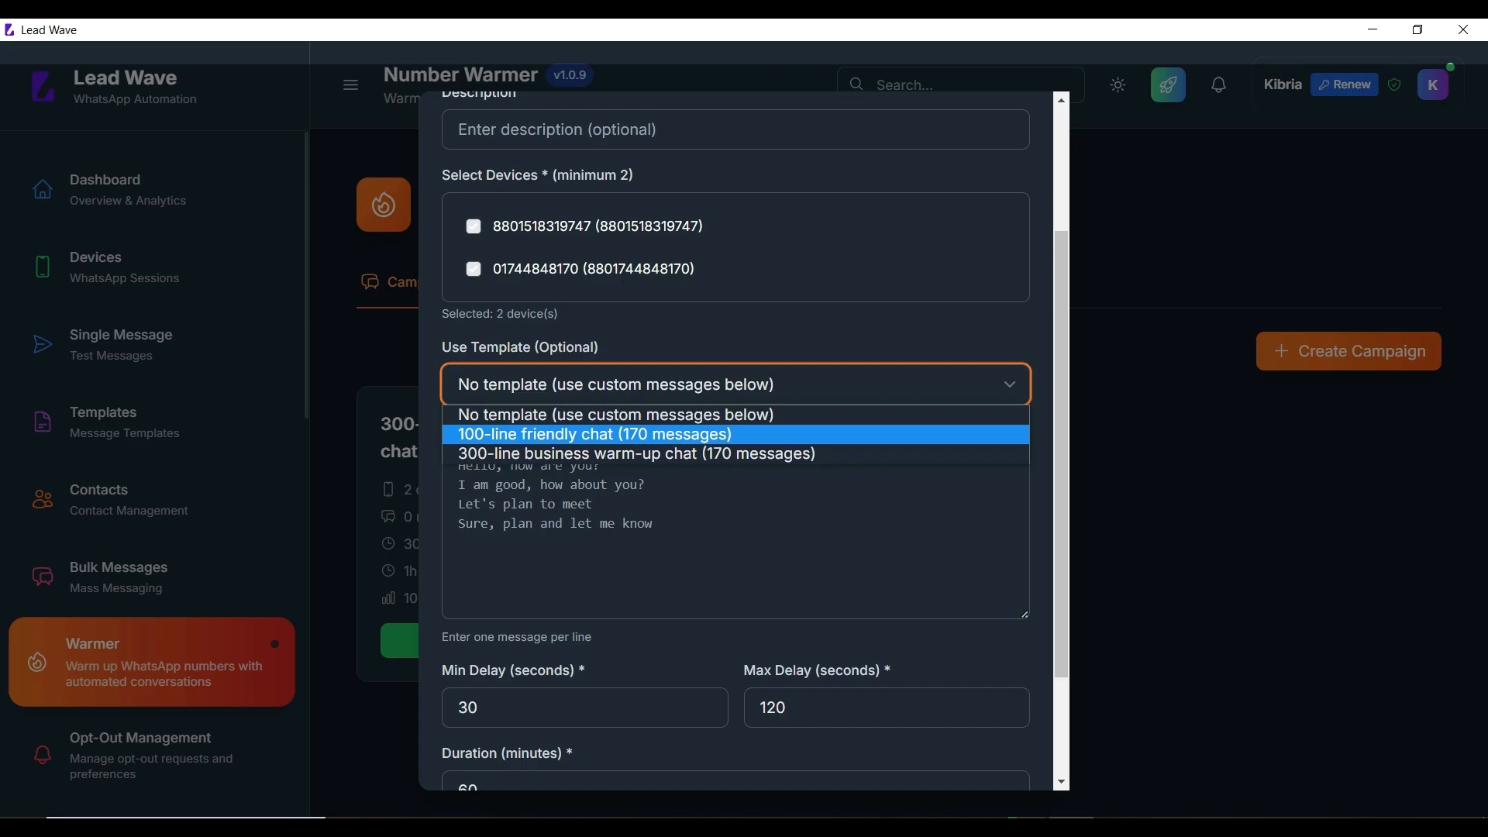
{"action": "key", "text": "Return"}
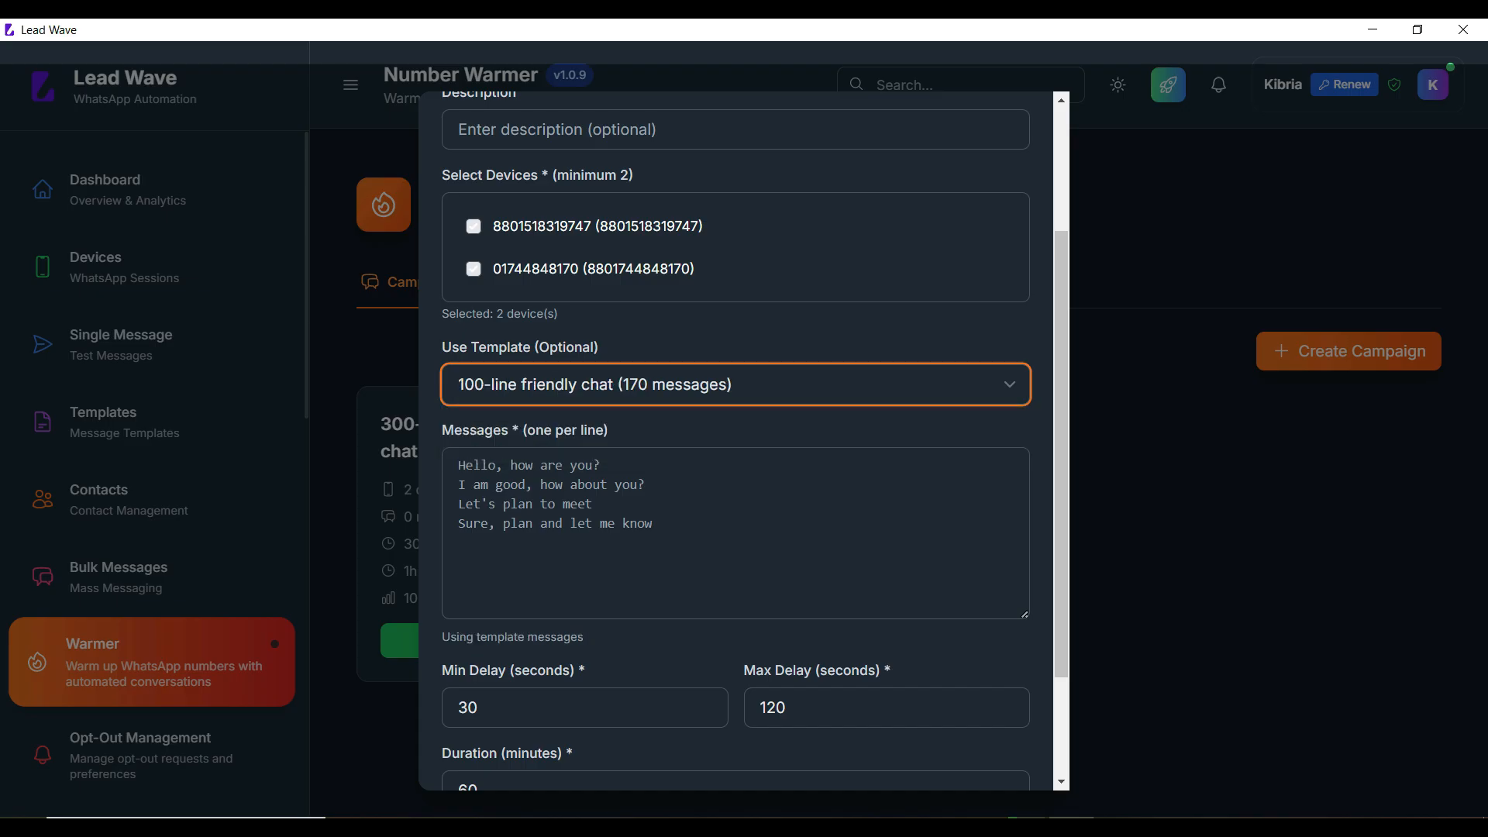
{"action": "left_click", "coordinate": [736, 384]}
{"action": "key", "text": "Up"}
{"action": "key", "text": "Return"}
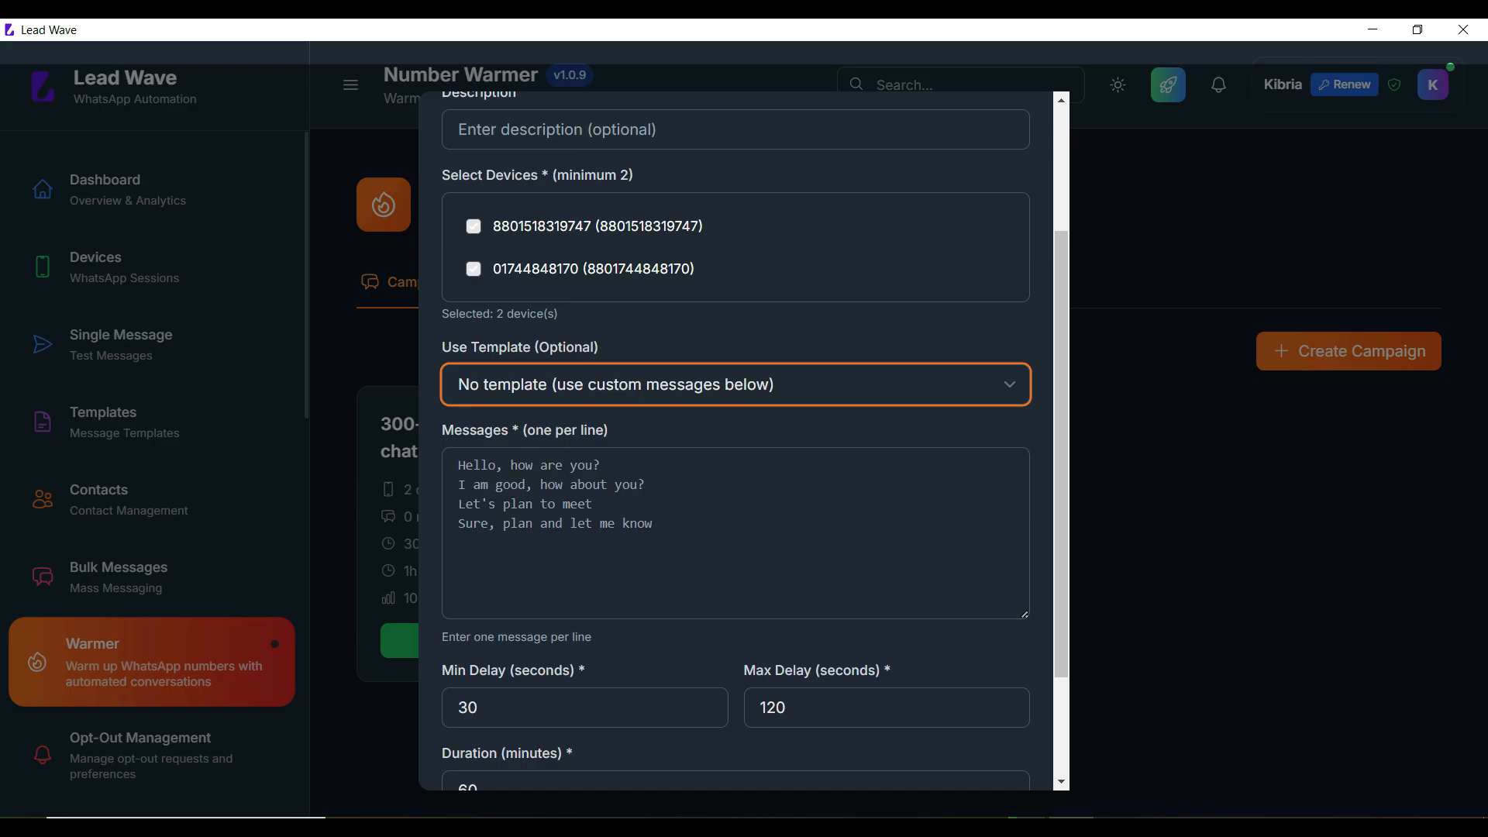
{"action": "key", "text": "Tab"}
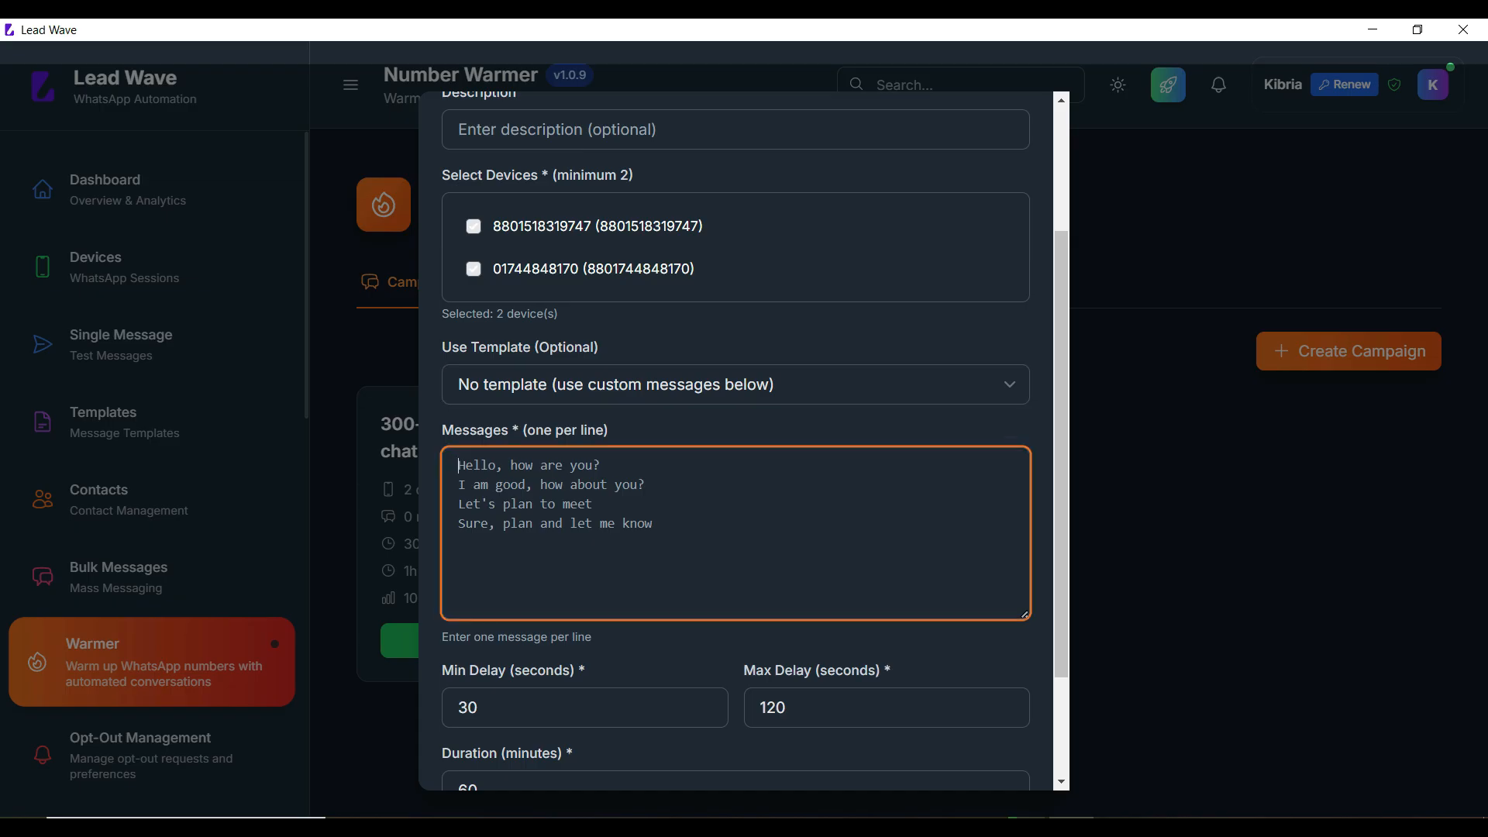
{"action": "left_click", "coordinate": [736, 385]}
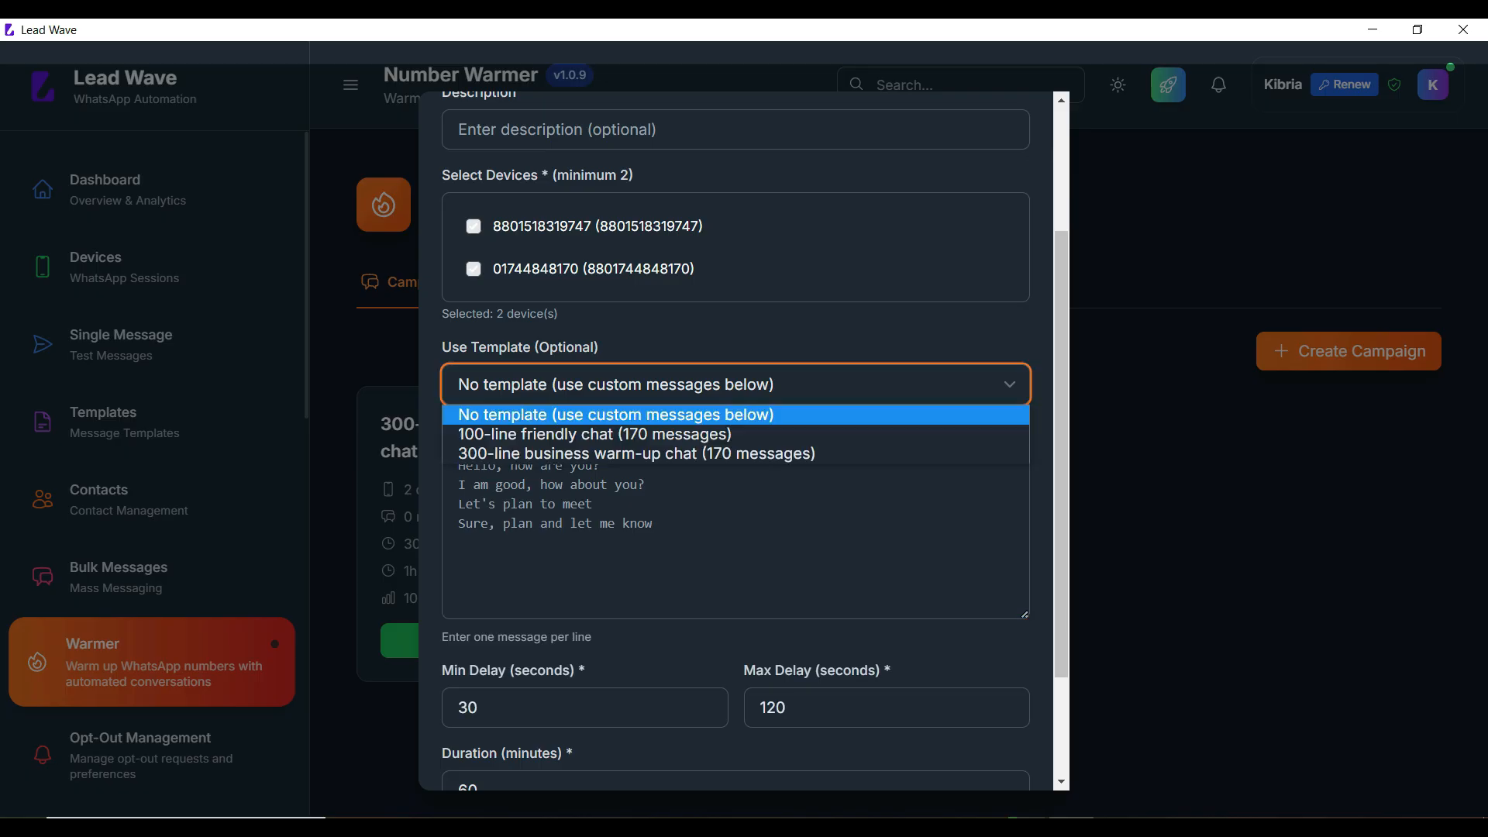
{"action": "key", "text": "Return"}
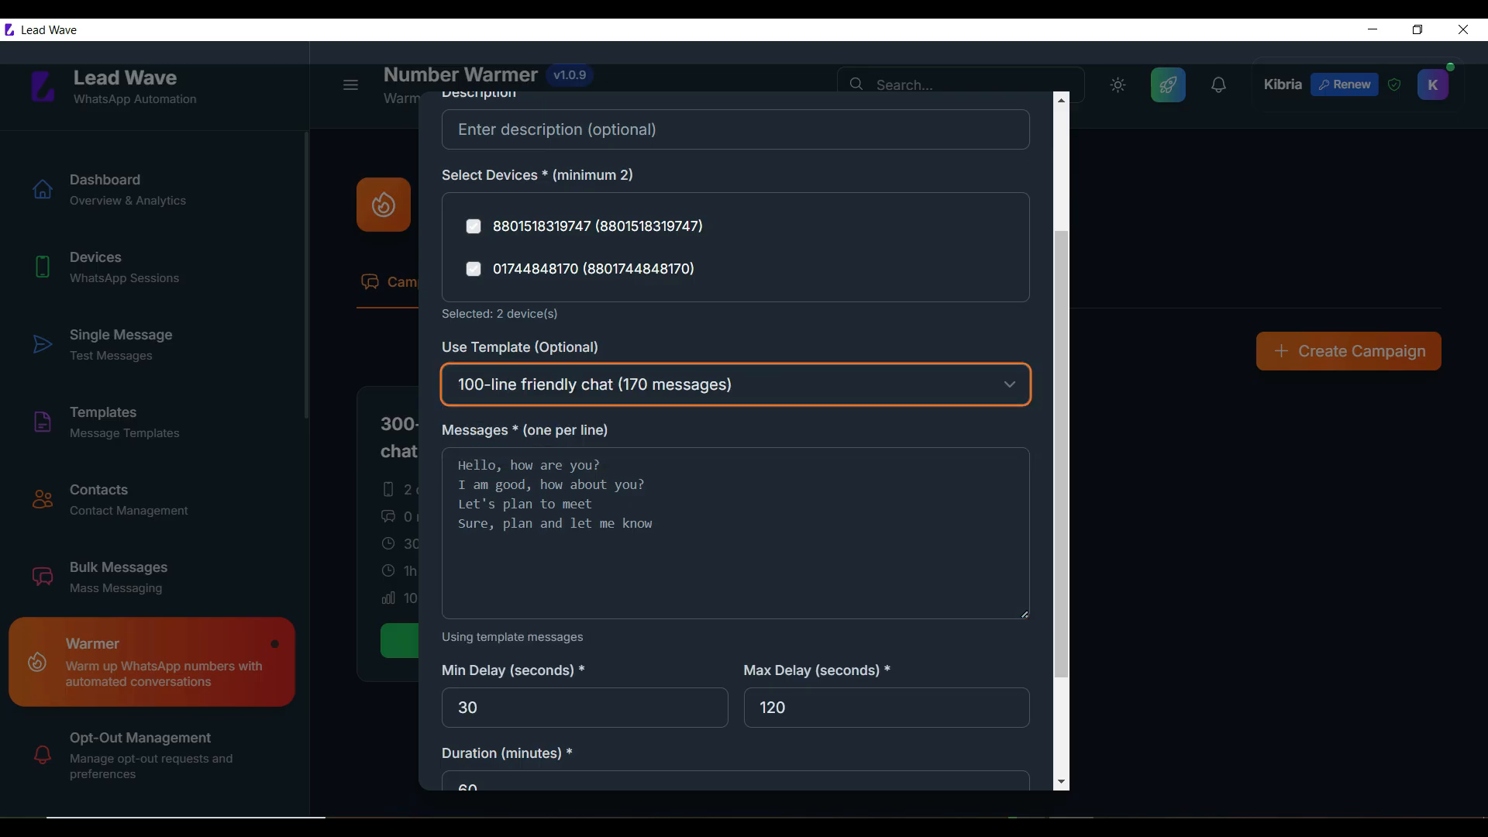
{"action": "scroll", "coordinate": [698, 557], "scroll_direction": "down", "scroll_amount": 2}
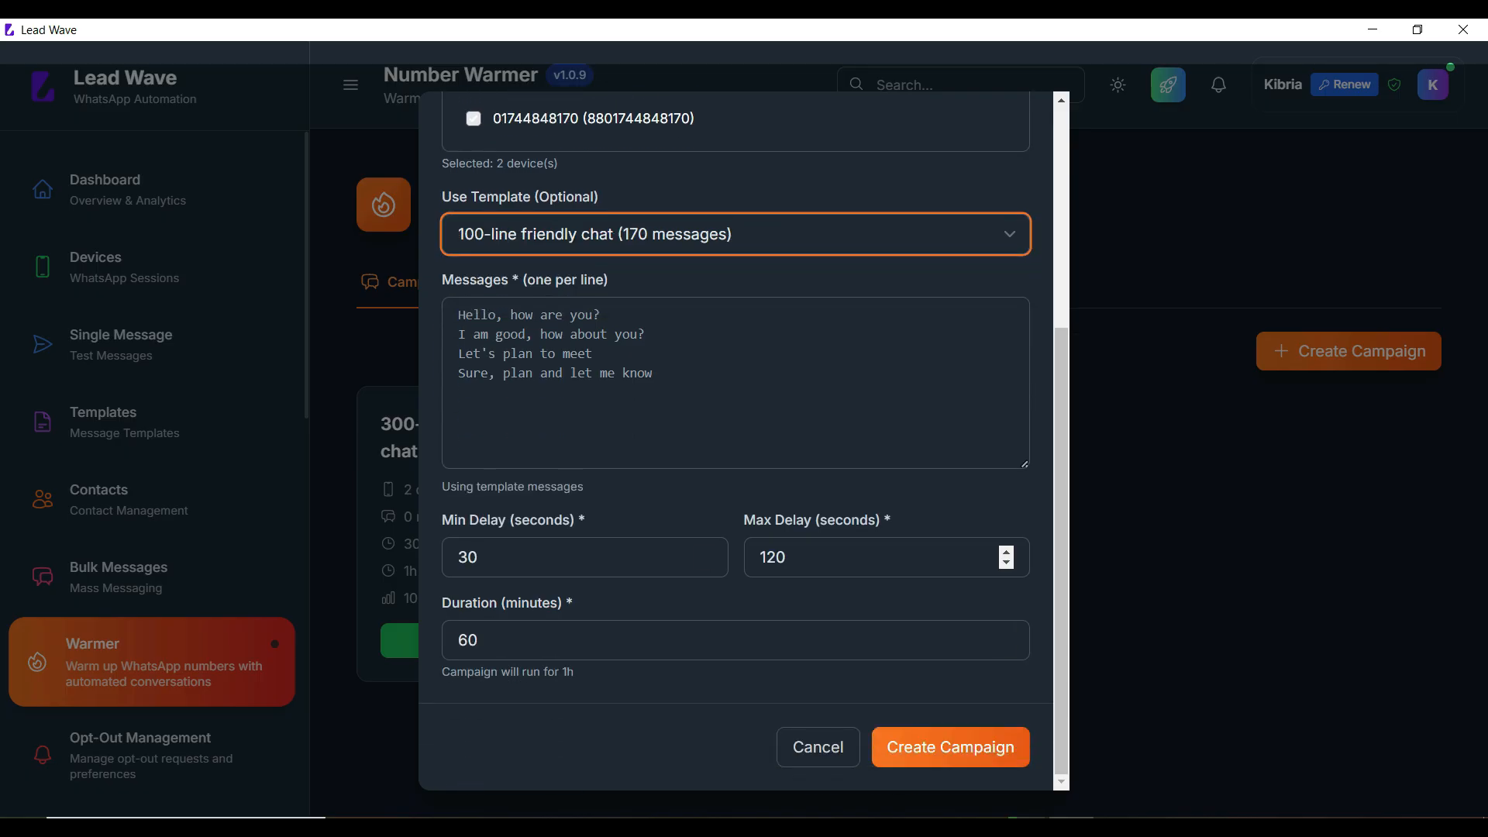
Step: Create campaign T1 with Max Delay 60 and Duration 10, then try starting it
{"action": "left_click_drag", "start_coordinate": [776, 557], "coordinate": [717, 558]}
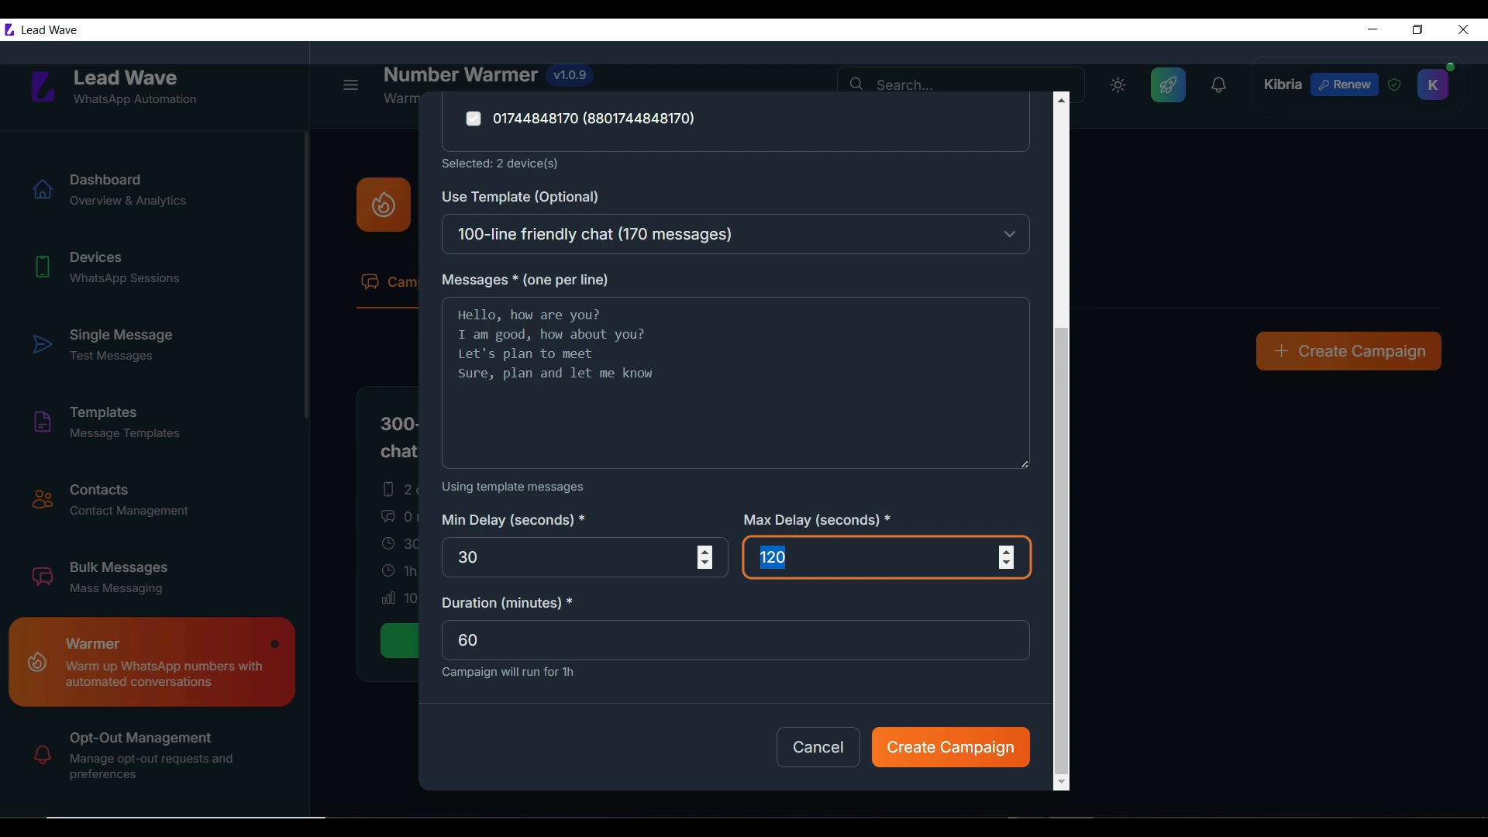
{"action": "type", "text": "60"}
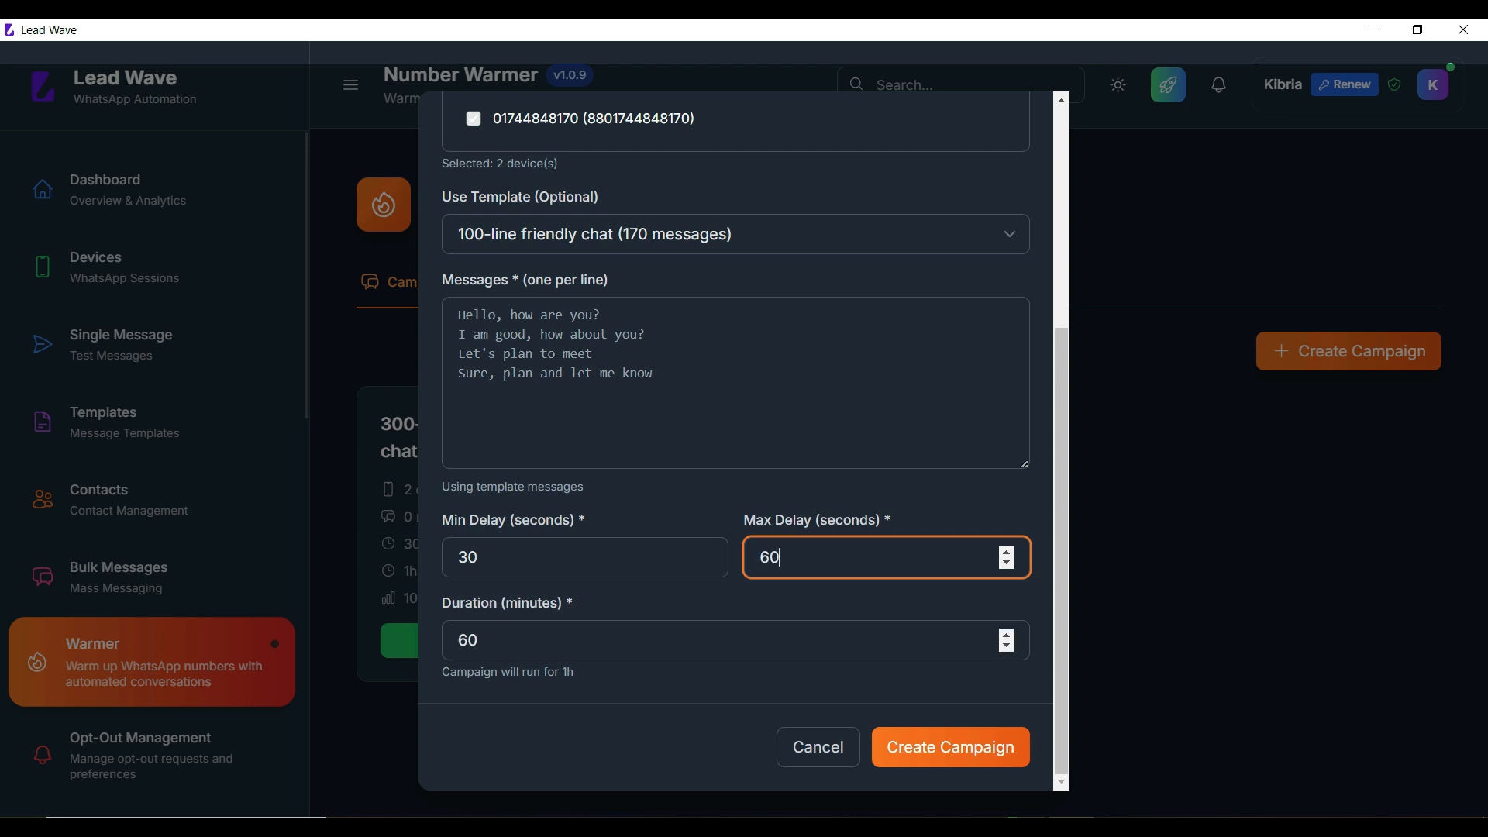
{"action": "key", "text": "Tab"}
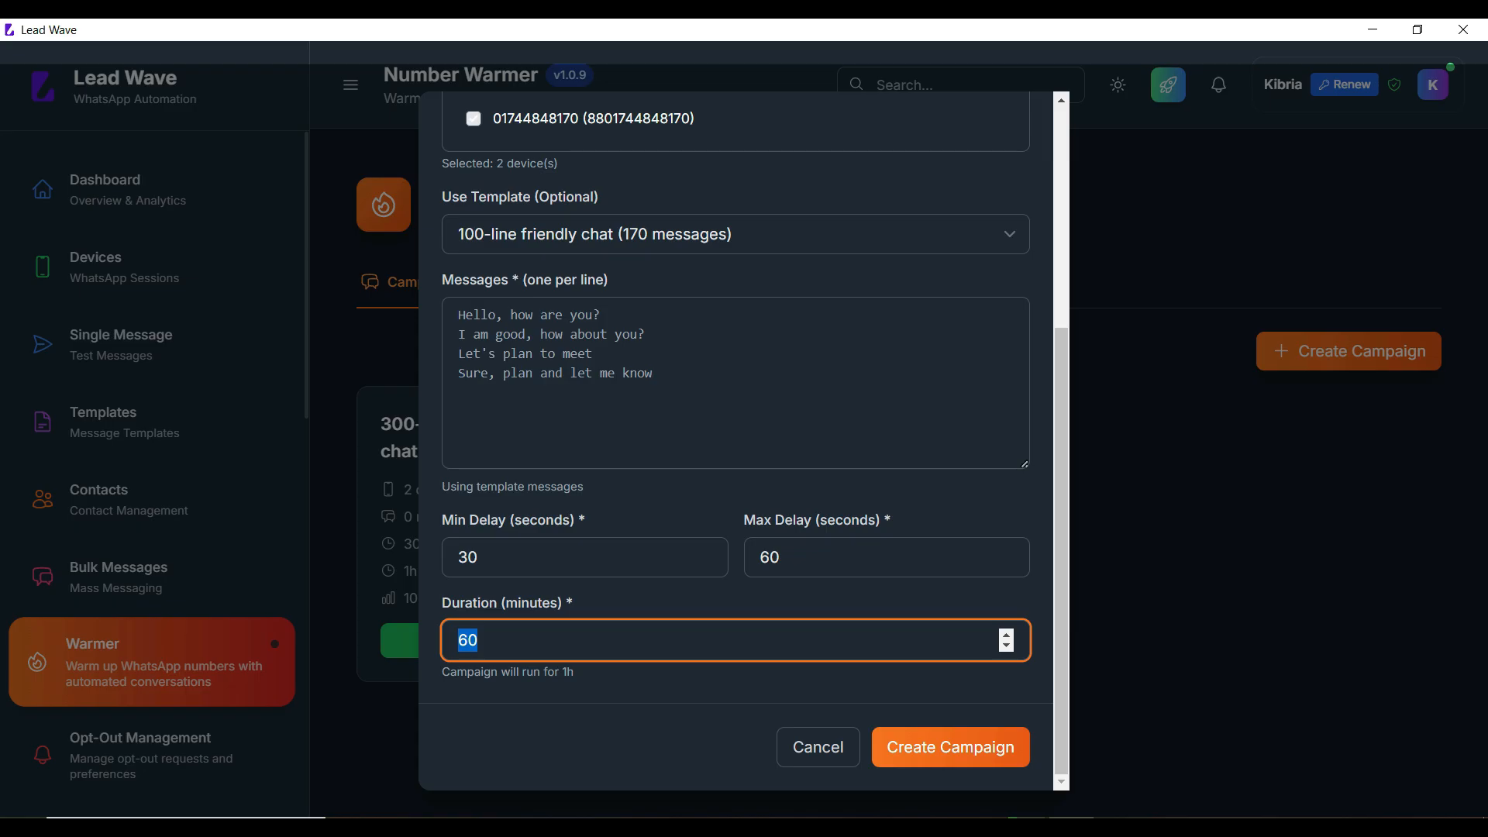
{"action": "type", "text": "10"}
{"action": "left_click", "coordinate": [951, 747]}
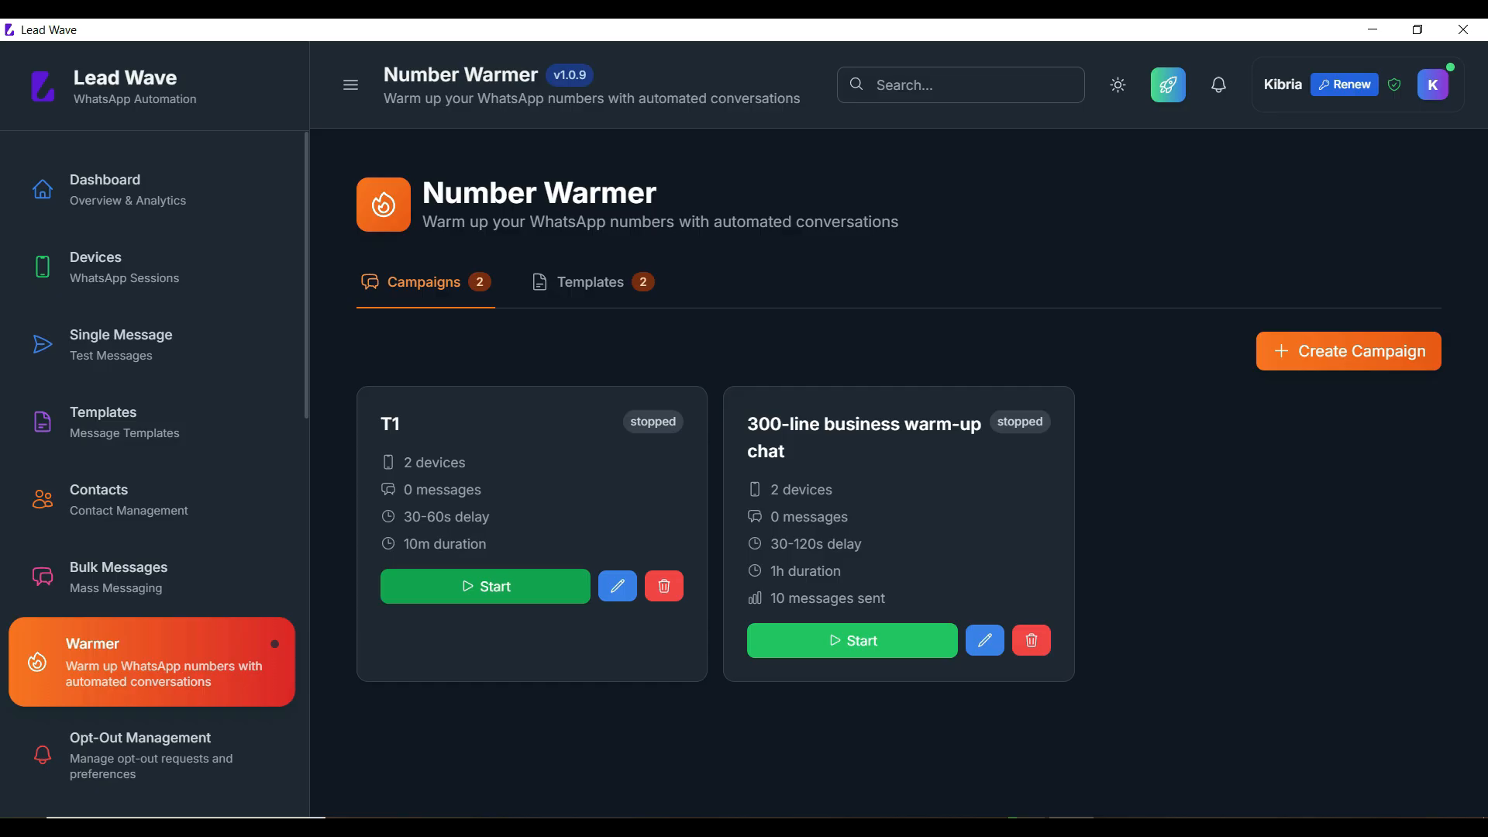
{"action": "left_click", "coordinate": [485, 587]}
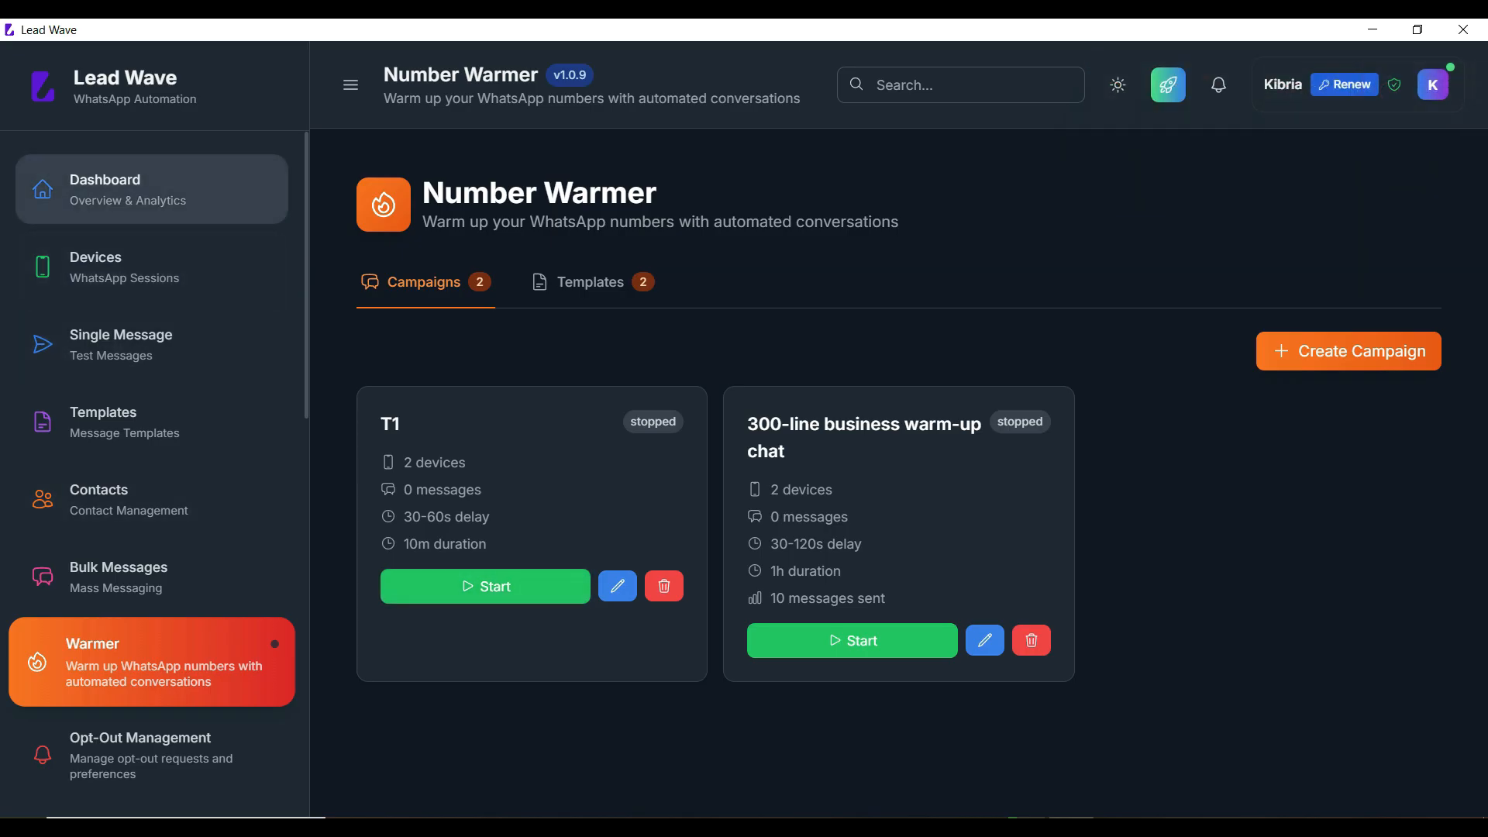
Step: Go to the Dashboard and back to Number Warmer, then start campaign T1
{"action": "left_click", "coordinate": [147, 189]}
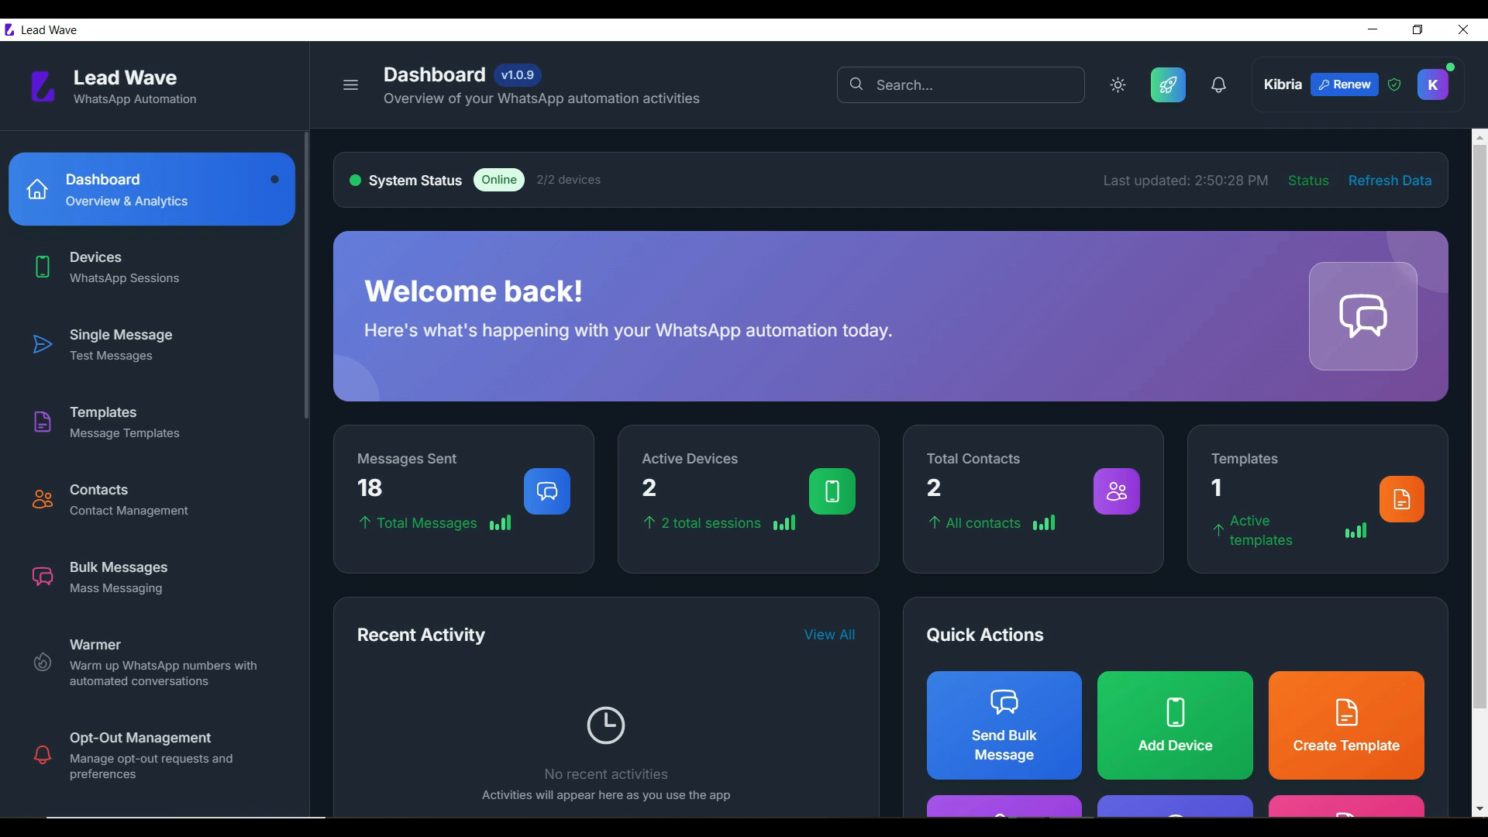
{"action": "left_click", "coordinate": [147, 661]}
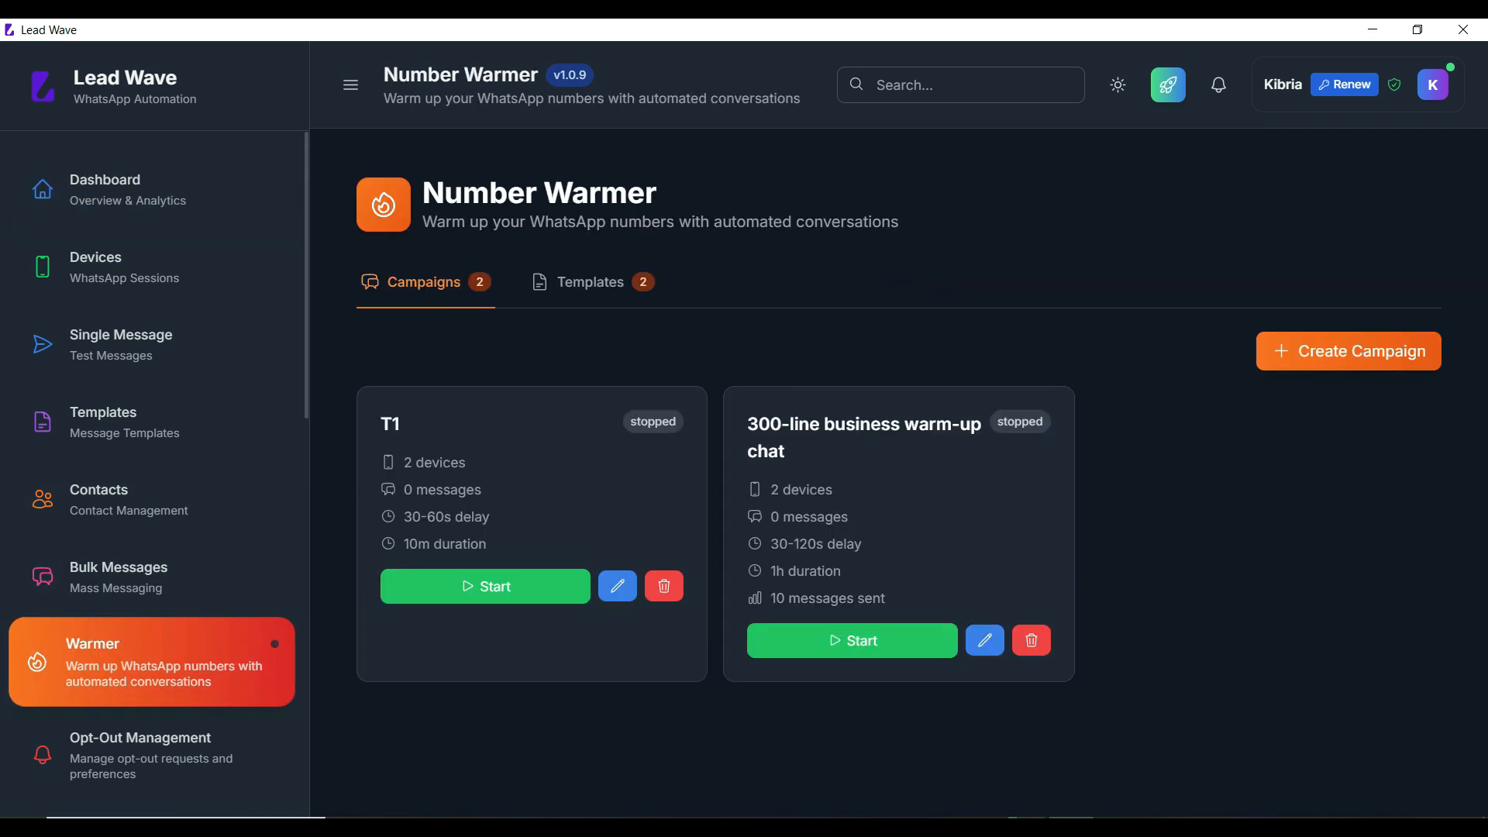
{"action": "left_click", "coordinate": [485, 586]}
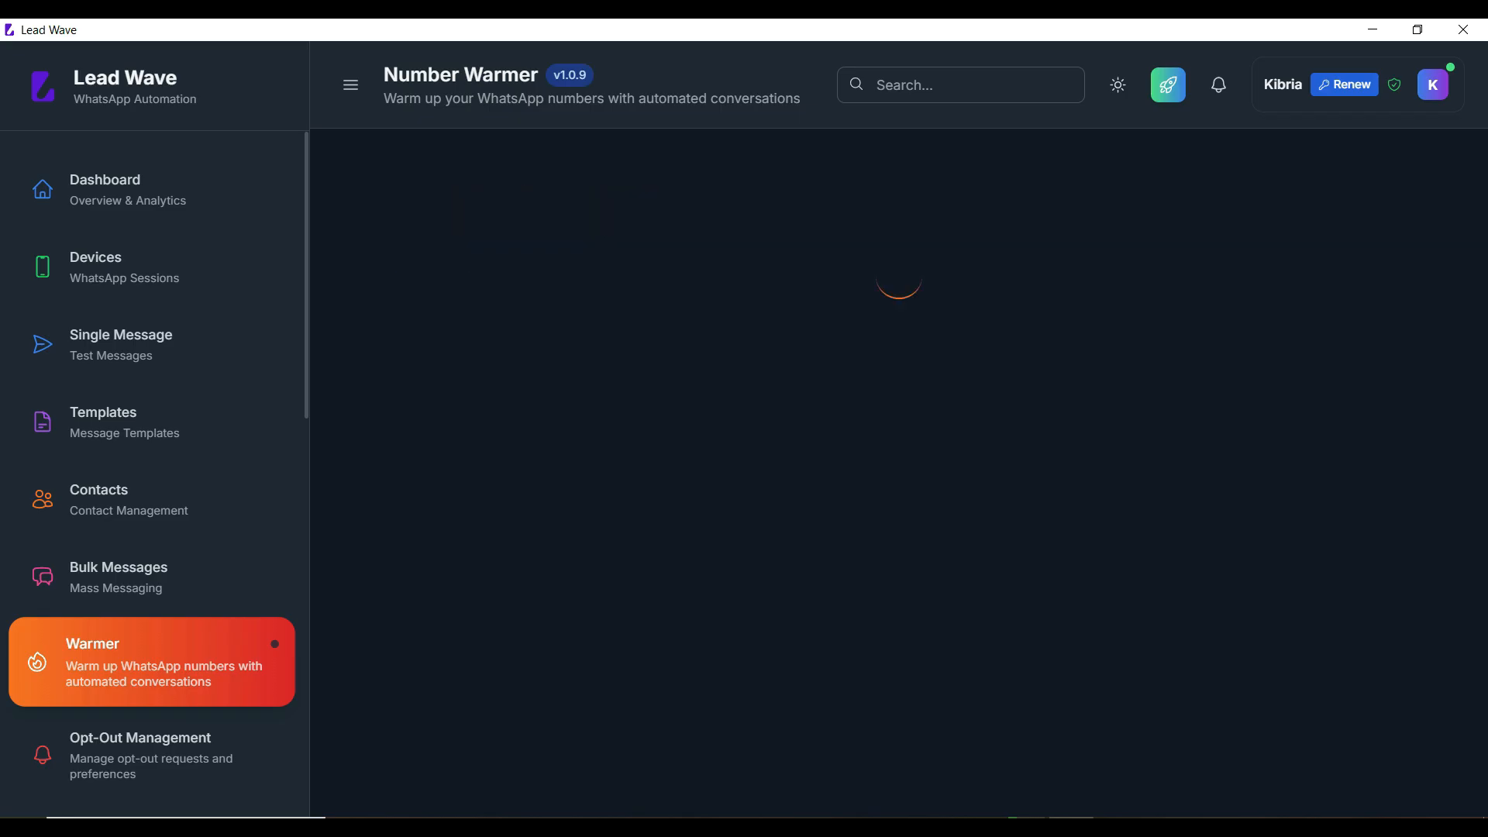
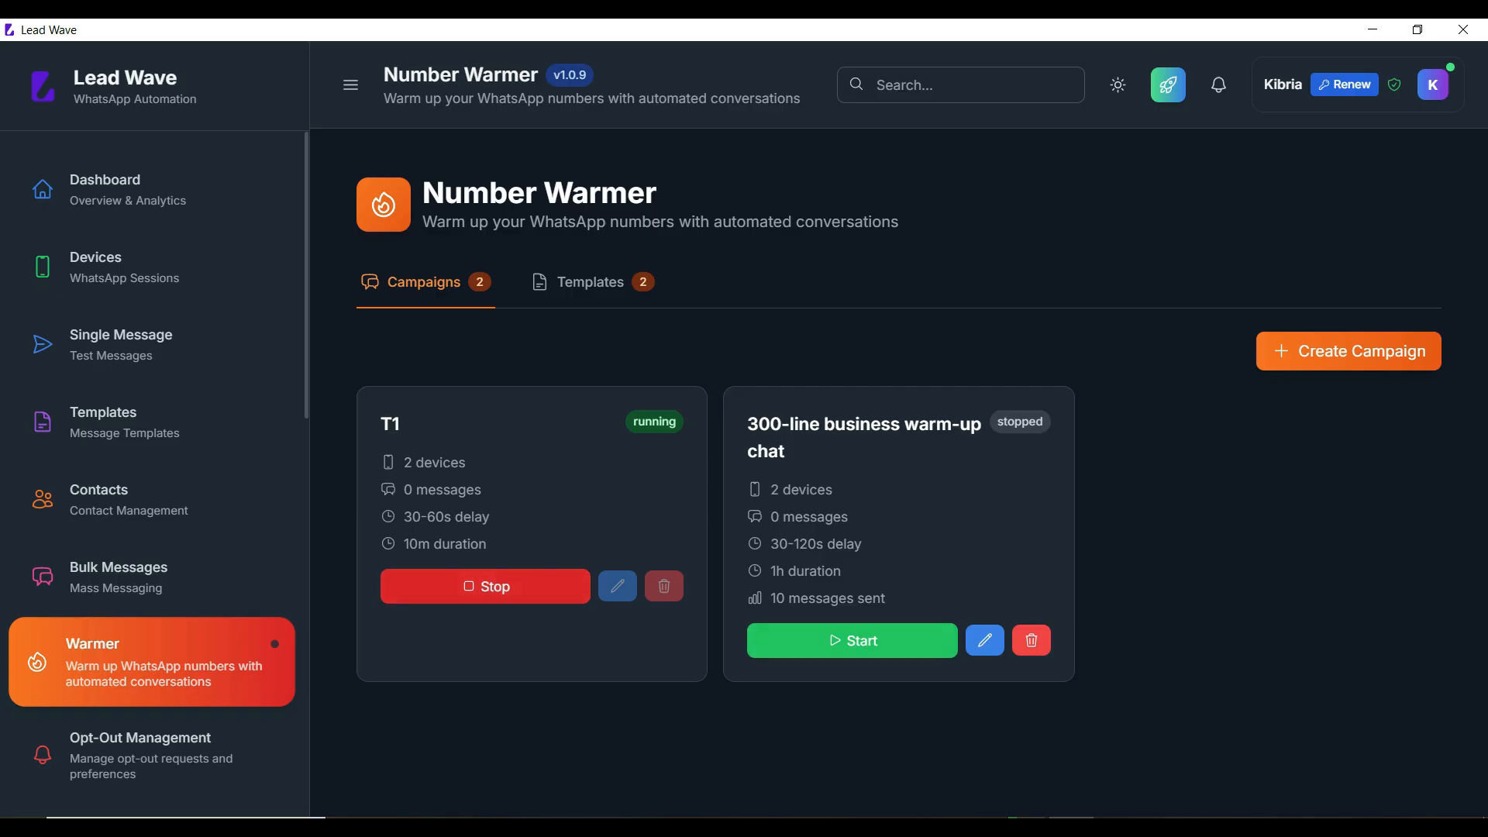
Step: Stop campaign T1 from its card on the Number Warmer Campaigns tab
{"action": "left_click", "coordinate": [485, 587]}
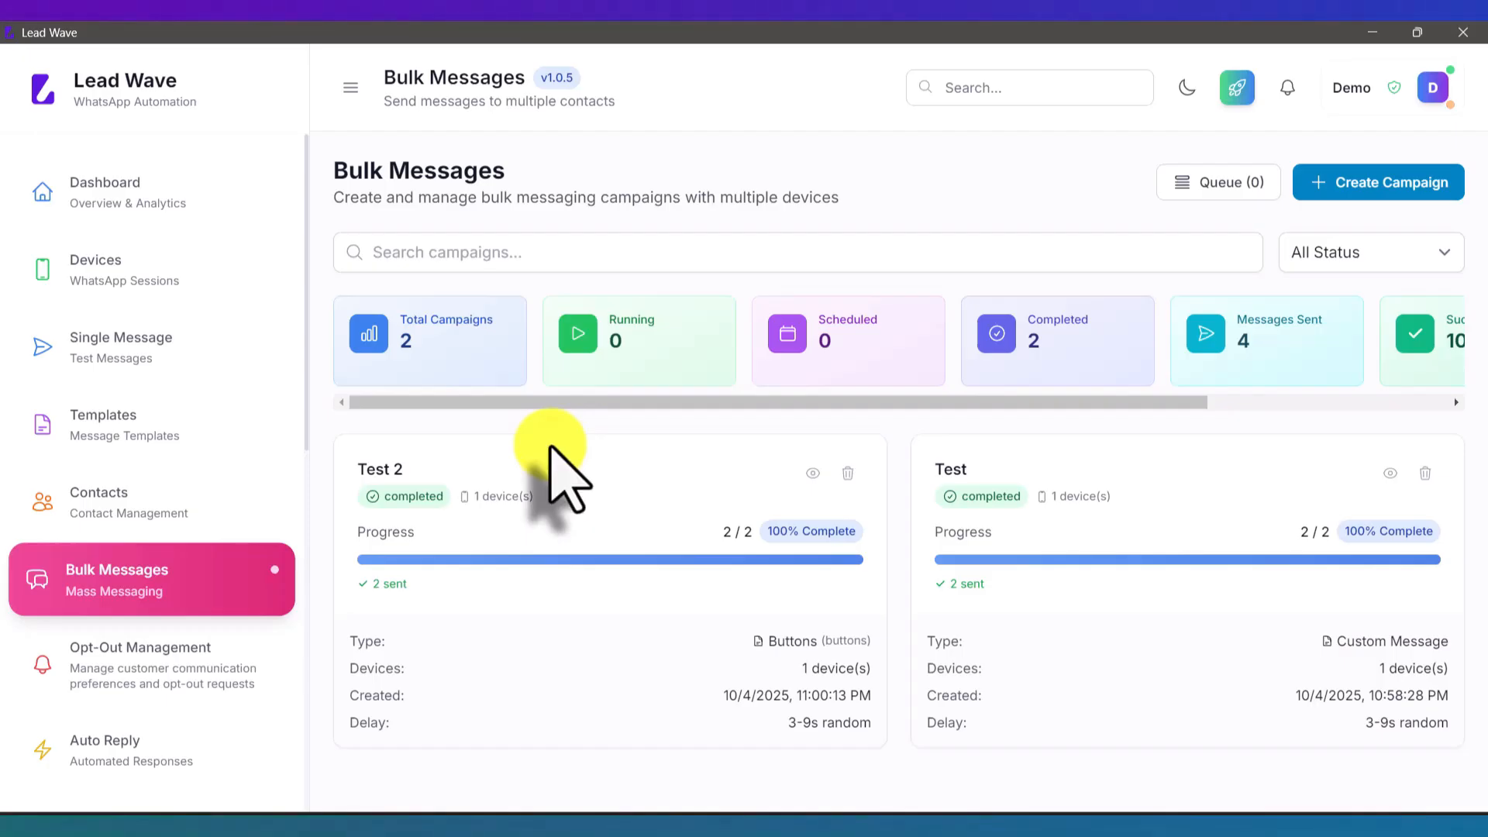
Step: Look through the Auto Reply and Chatbot Flows pages, ending on the empty Auto Reply page
{"action": "scroll", "coordinate": [194, 488], "scroll_direction": "down", "scroll_amount": 3}
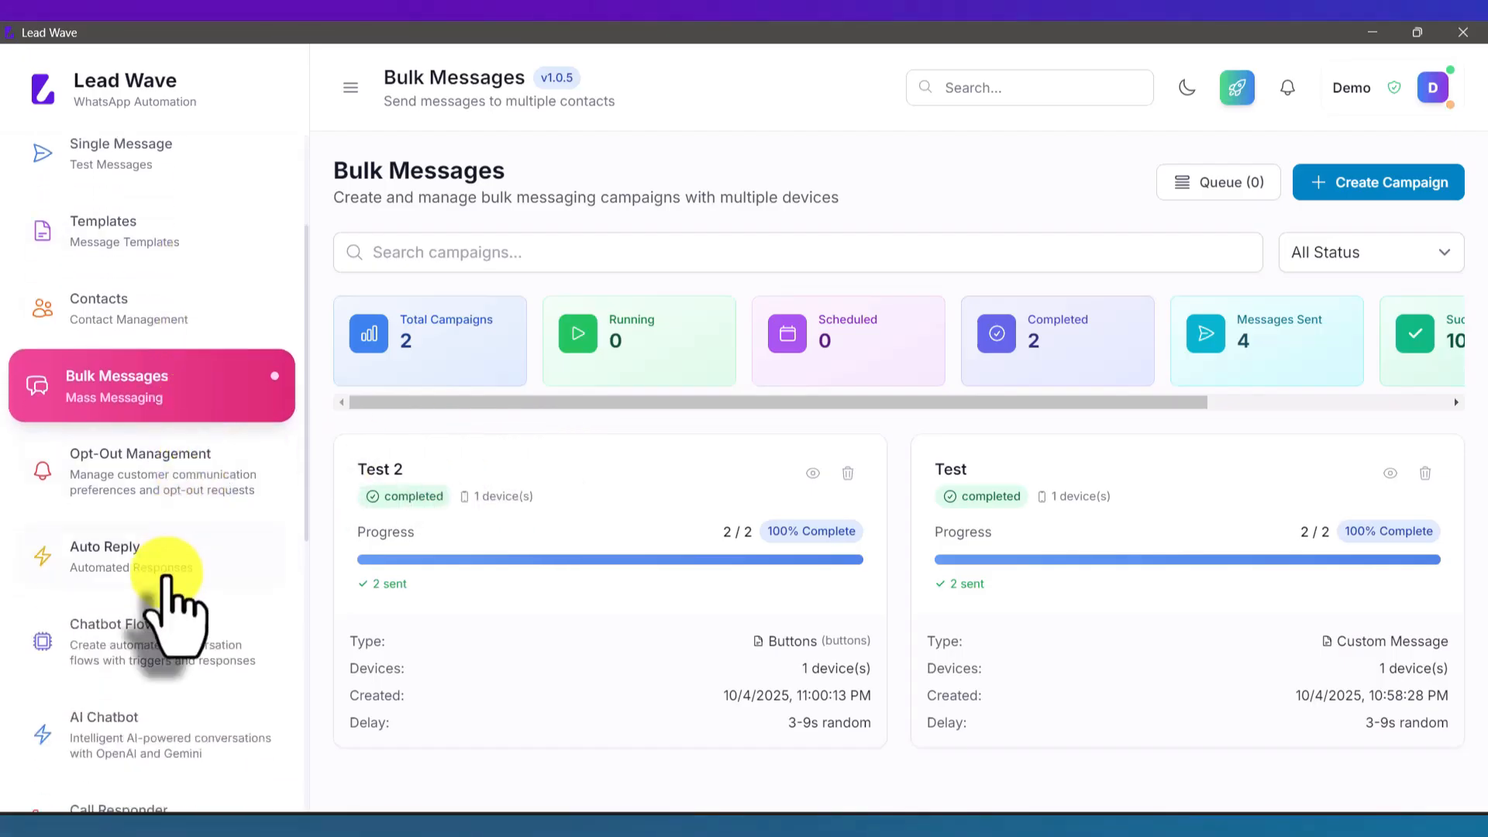
{"action": "left_click", "coordinate": [165, 574]}
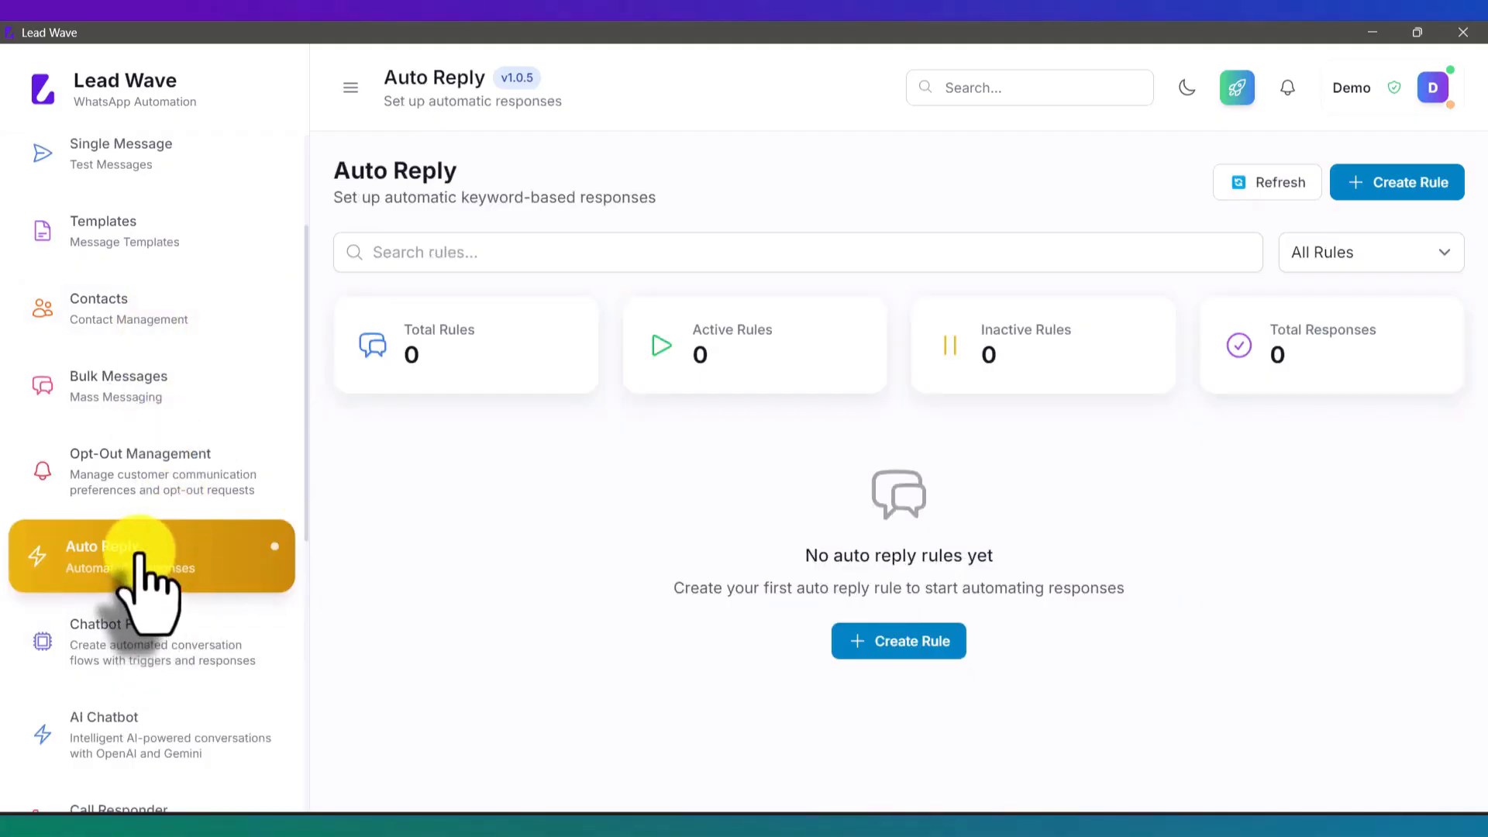
{"action": "scroll", "coordinate": [140, 557], "scroll_direction": "down", "scroll_amount": 2}
{"action": "scroll", "coordinate": [139, 574], "scroll_direction": "down", "scroll_amount": 1}
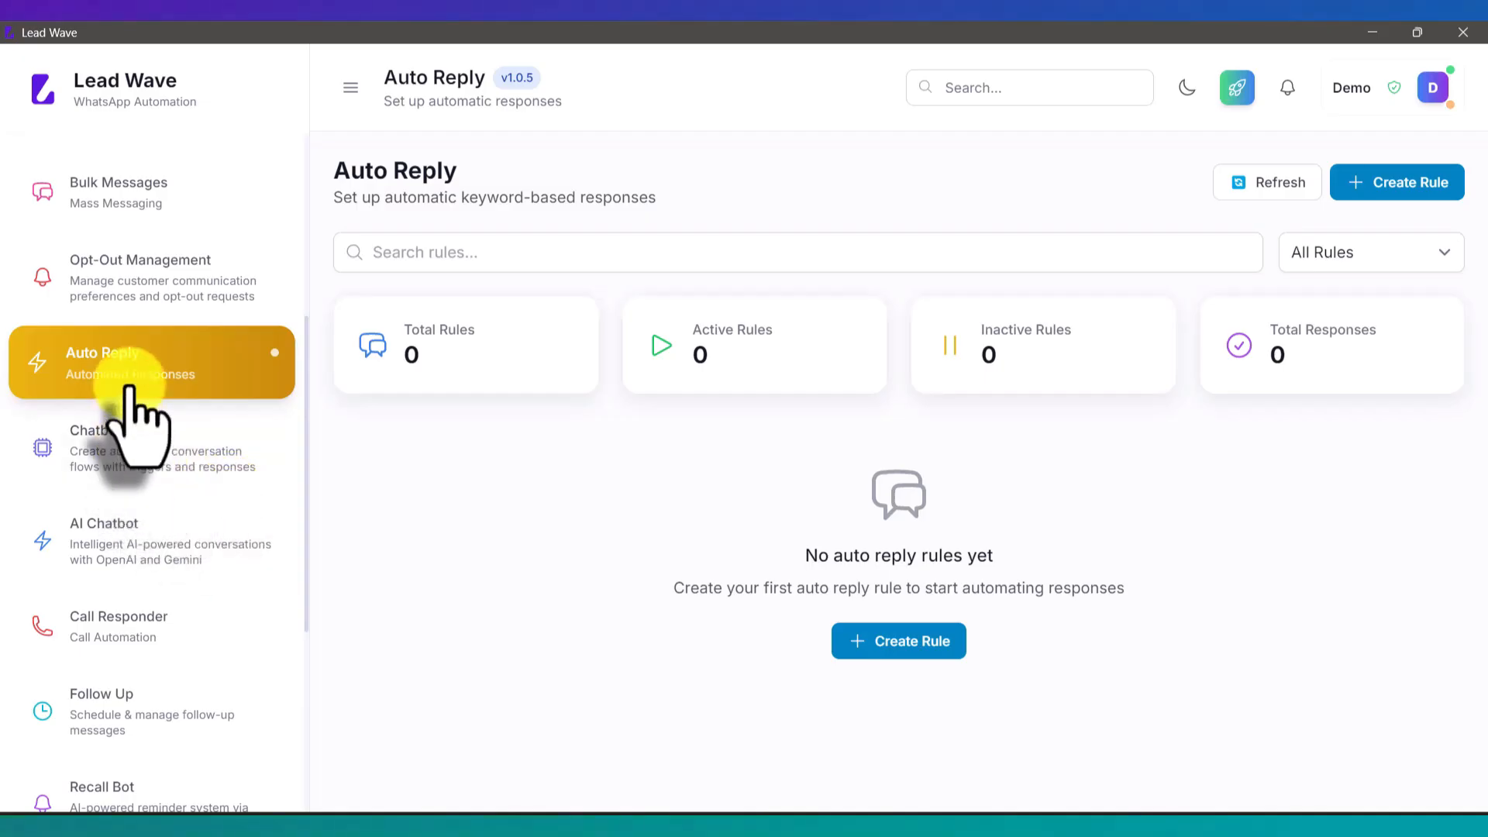
{"action": "left_click", "coordinate": [133, 451]}
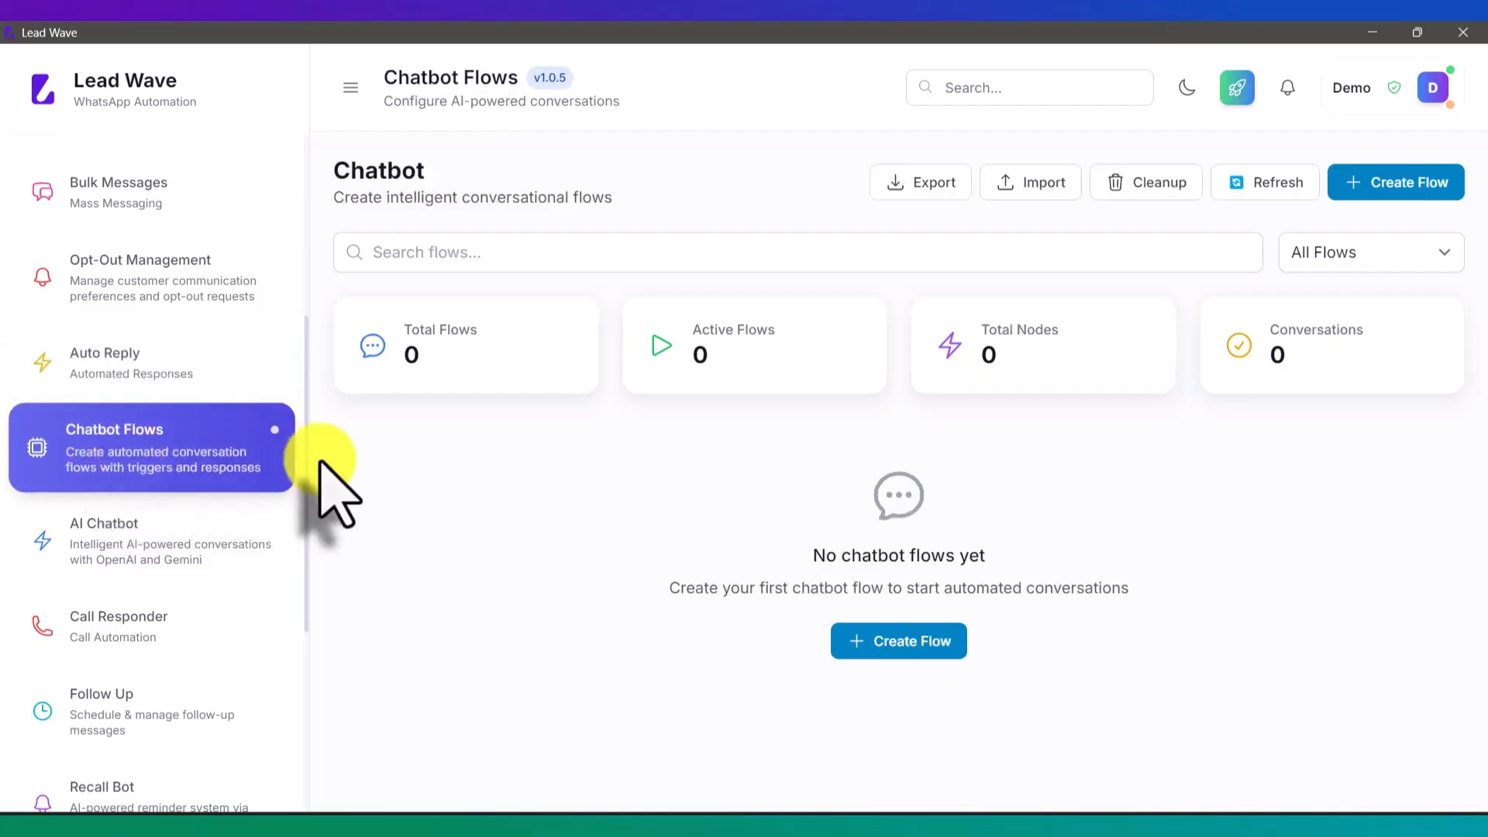
{"action": "left_click", "coordinate": [160, 377]}
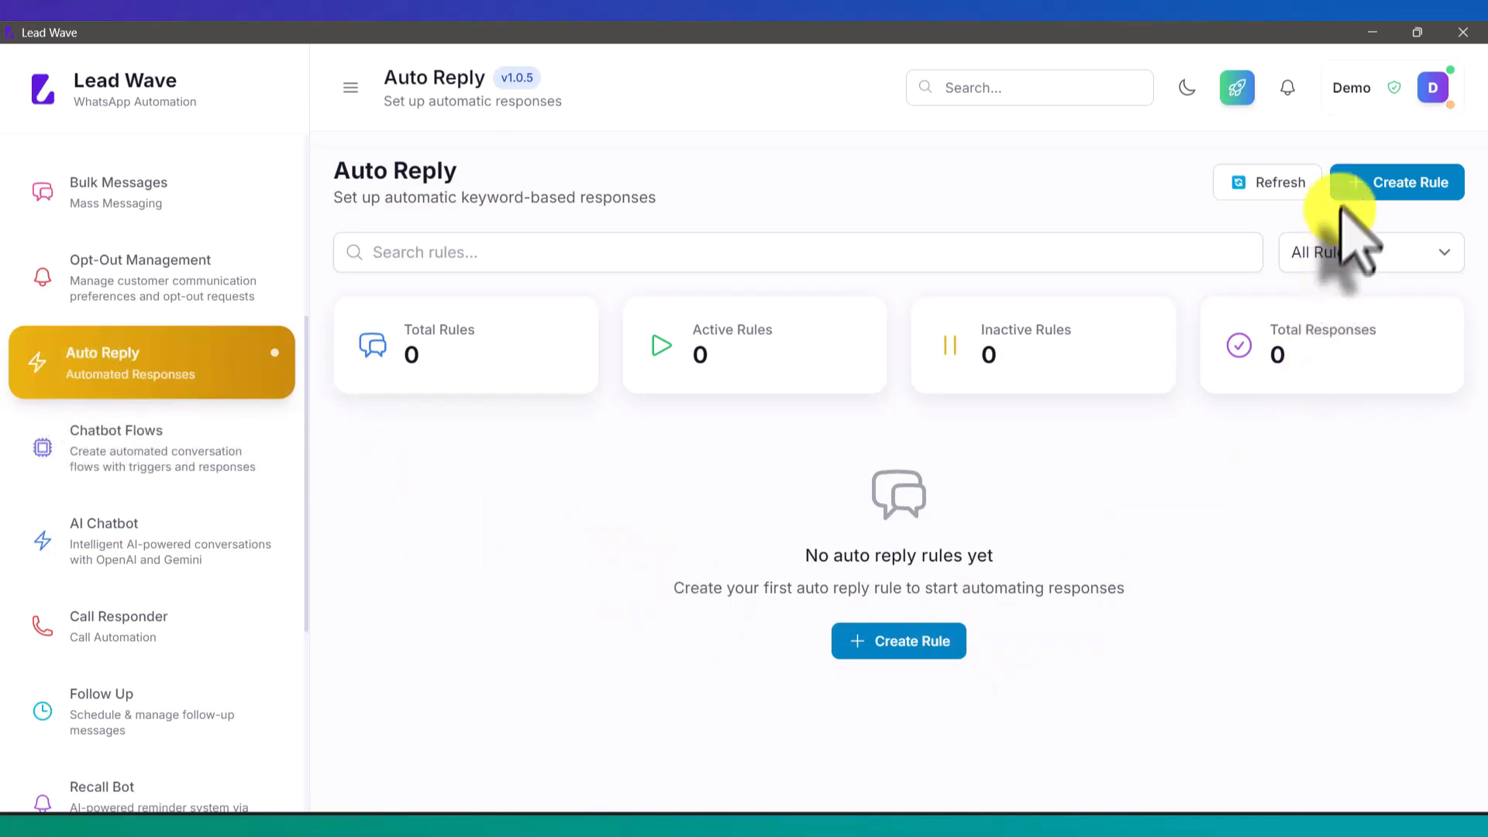
Step: Start a new auto-reply rule named Test for the Test WhatsApp session
{"action": "left_click", "coordinate": [1361, 188]}
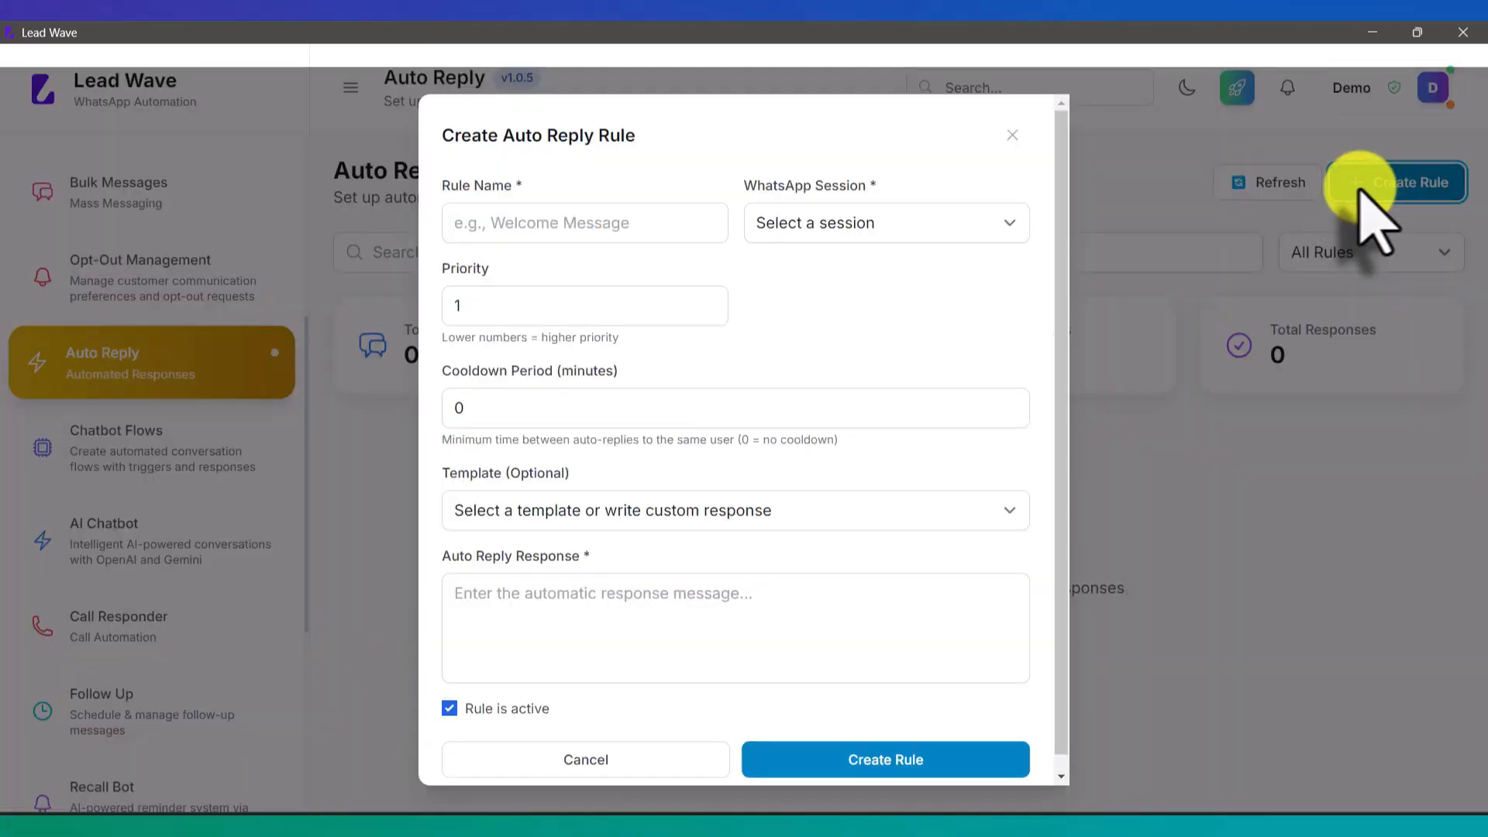
{"action": "left_click", "coordinate": [660, 226]}
{"action": "type", "text": "Test"}
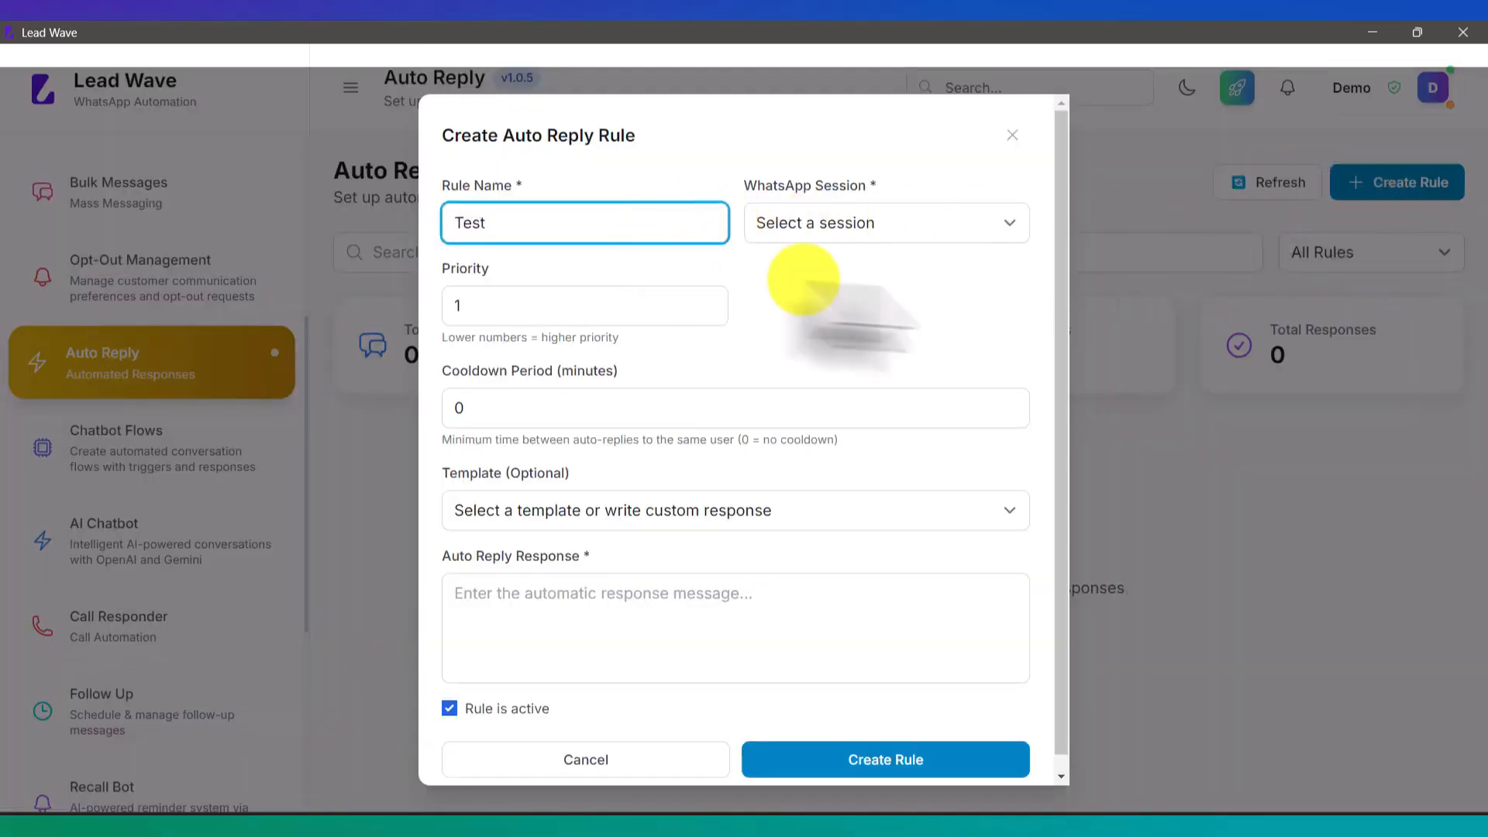
{"action": "left_click", "coordinate": [897, 225]}
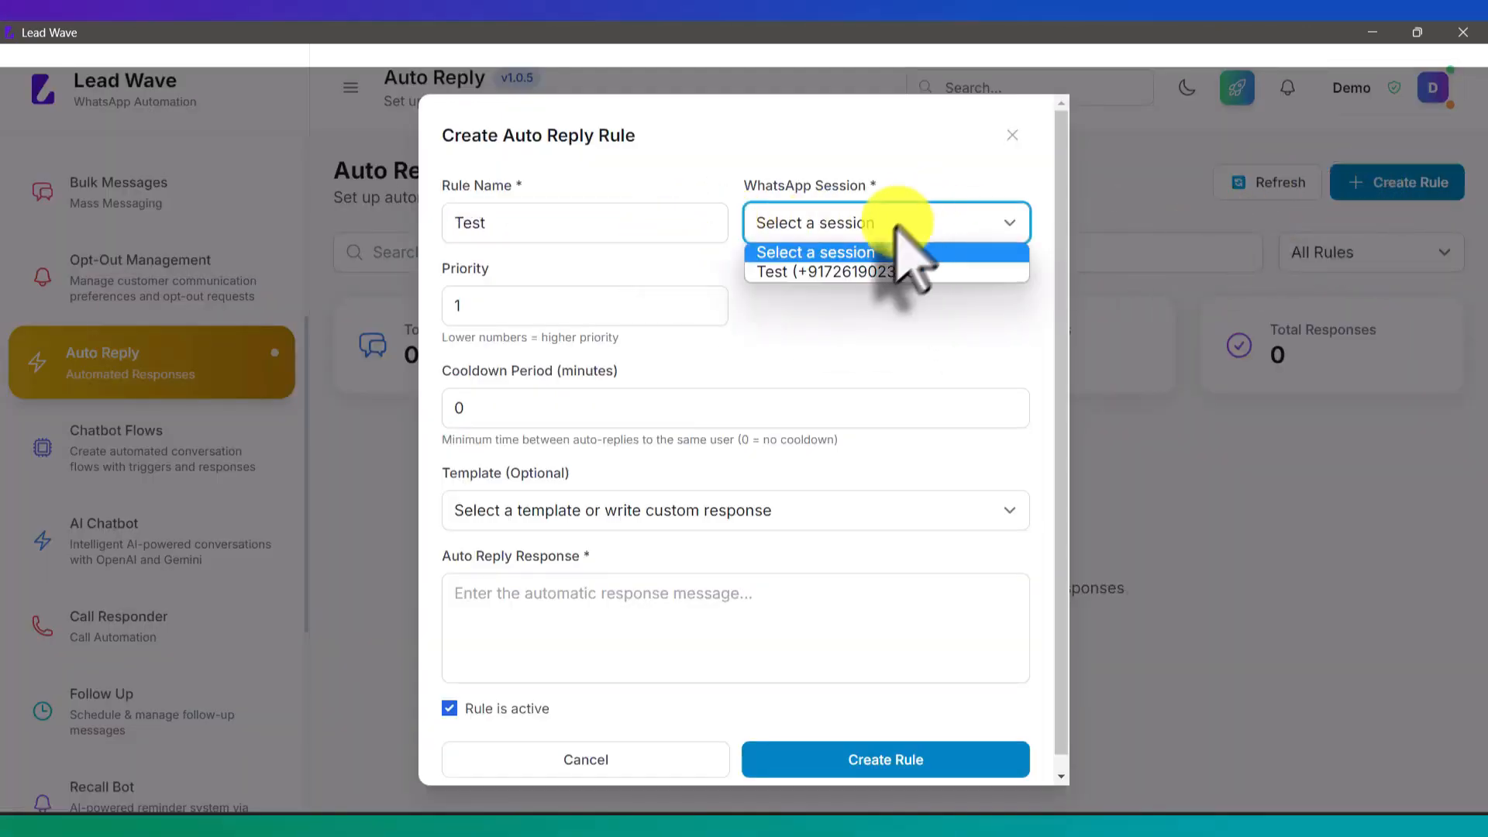
{"action": "left_click", "coordinate": [854, 272]}
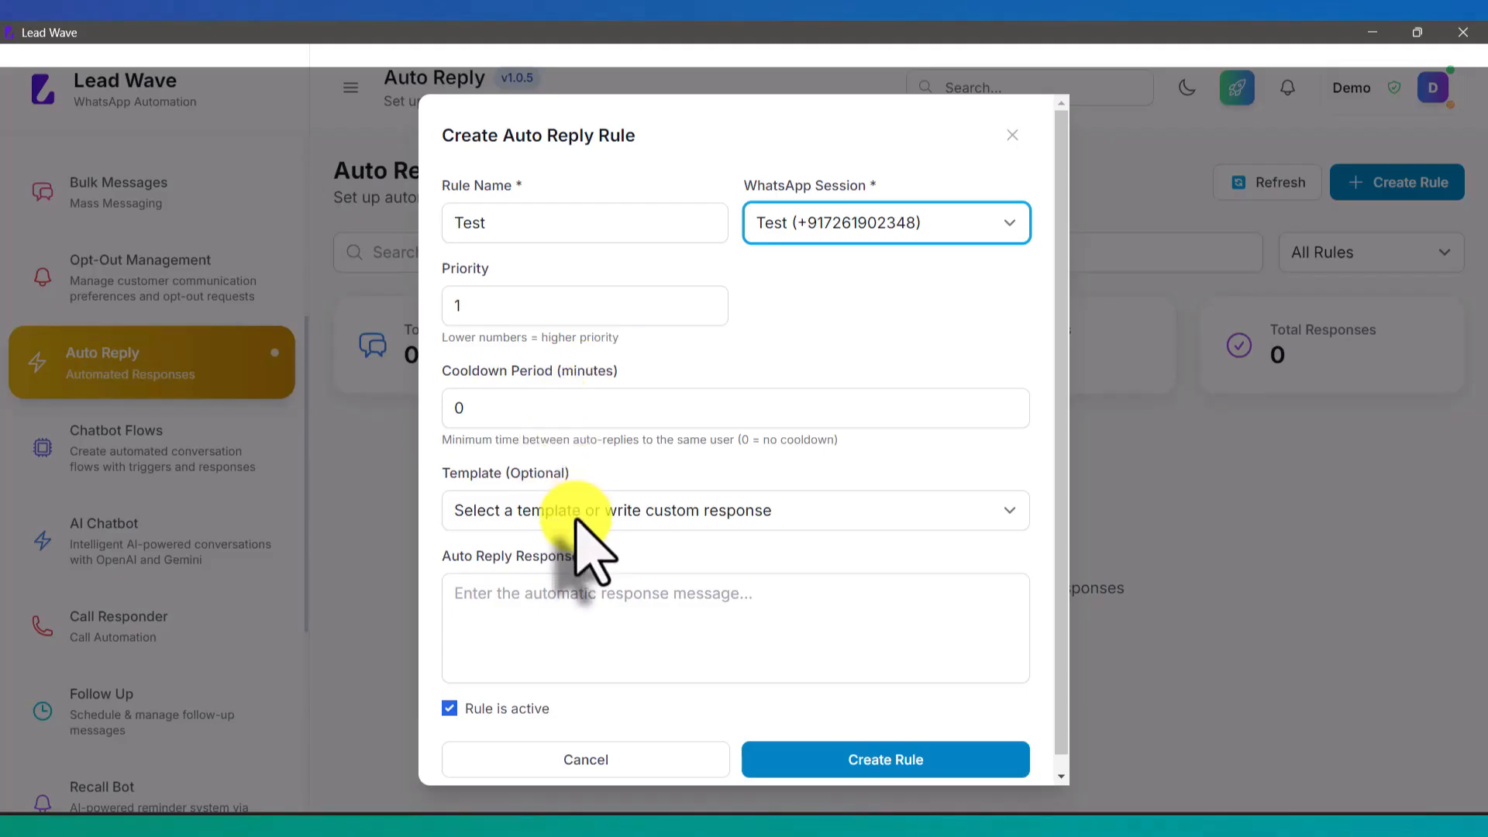
Step: Give it the custom reply 'Welcome to Lead Wave, How may i help you ?' with no template, and save
{"action": "left_click", "coordinate": [573, 599]}
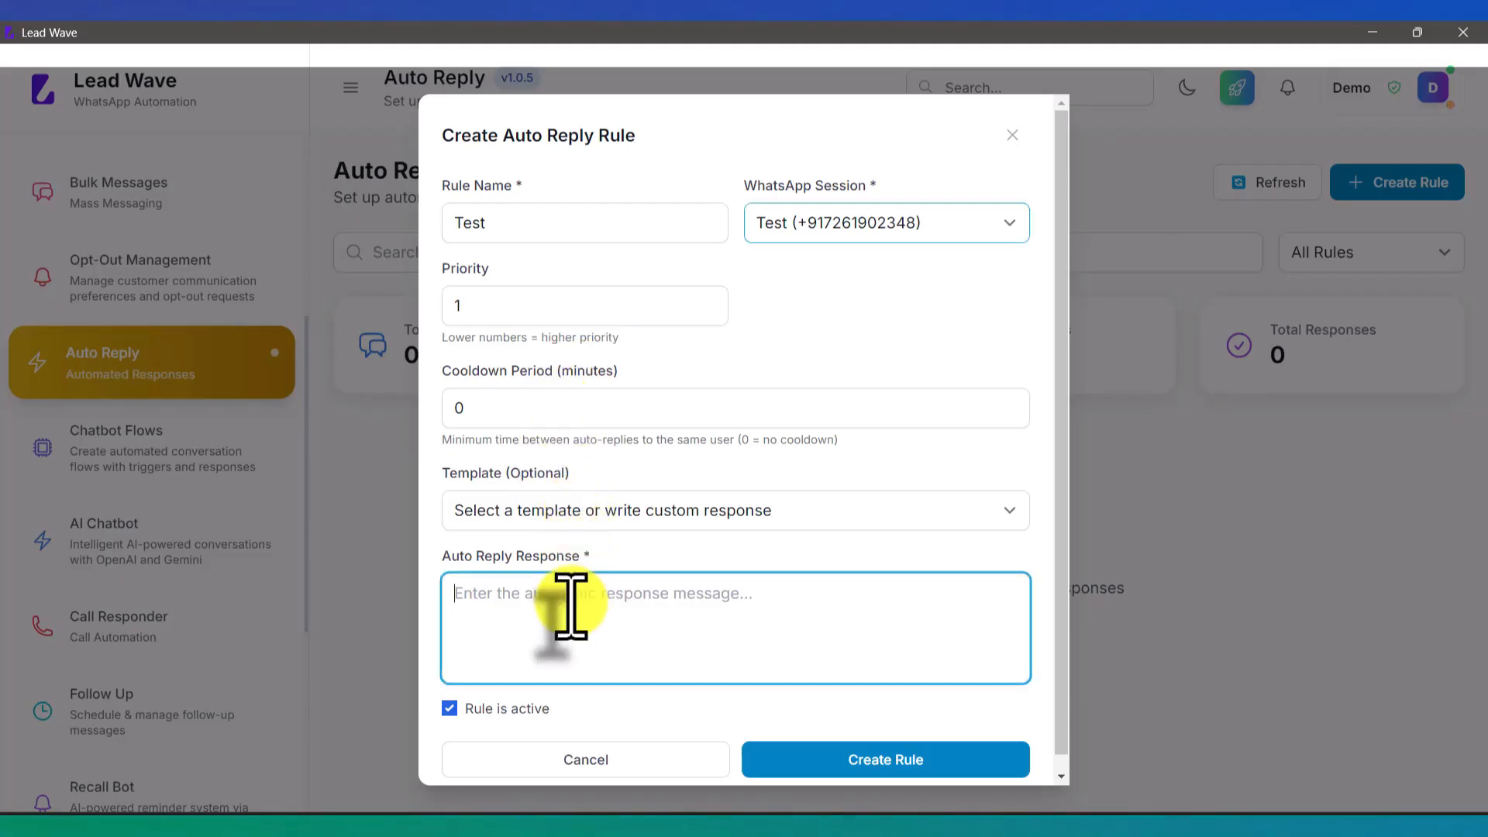
{"action": "scroll", "coordinate": [698, 582], "scroll_direction": "down", "scroll_amount": 1}
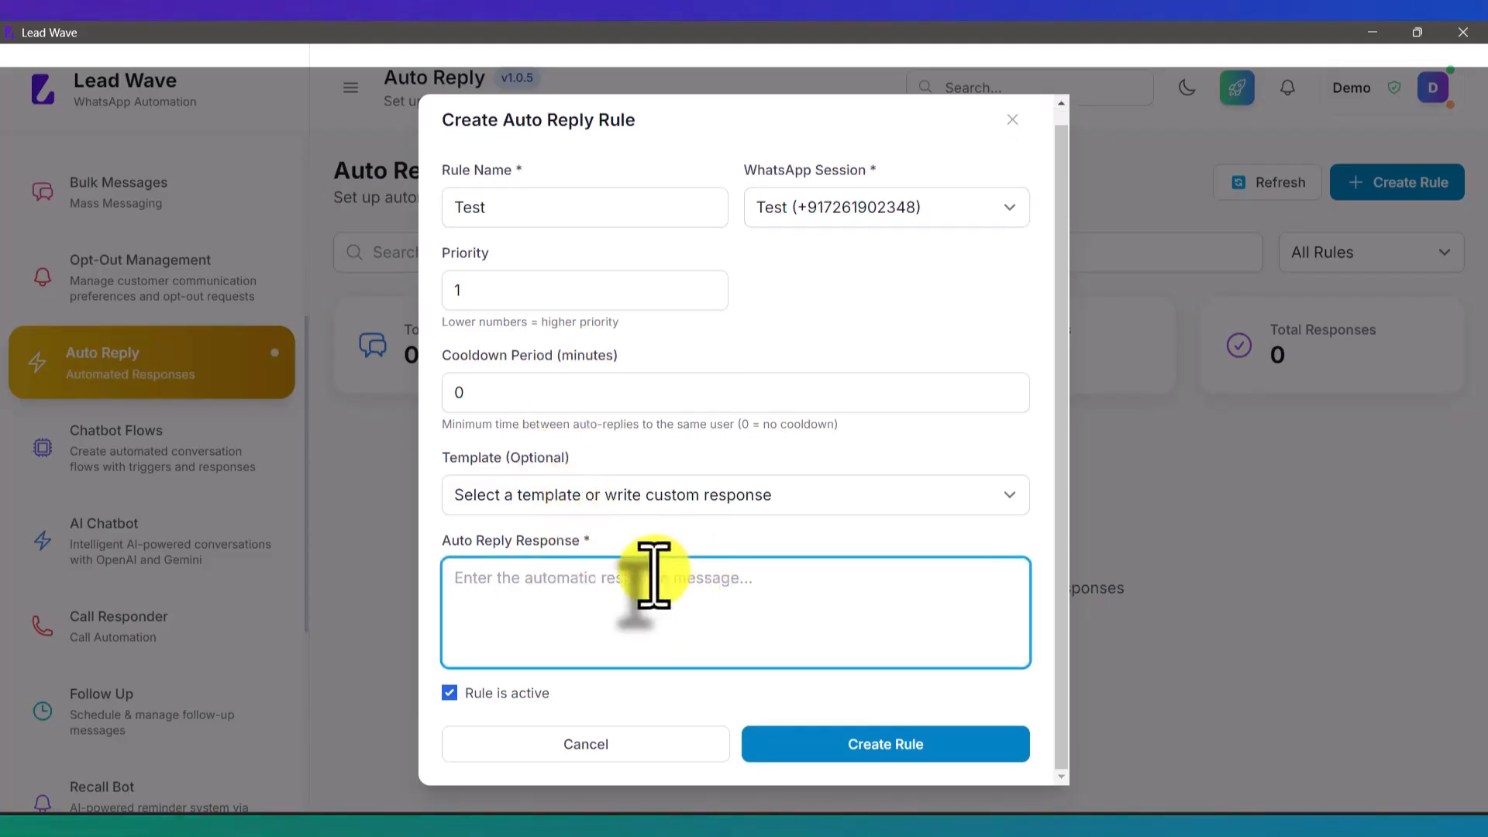
{"action": "left_click", "coordinate": [663, 497]}
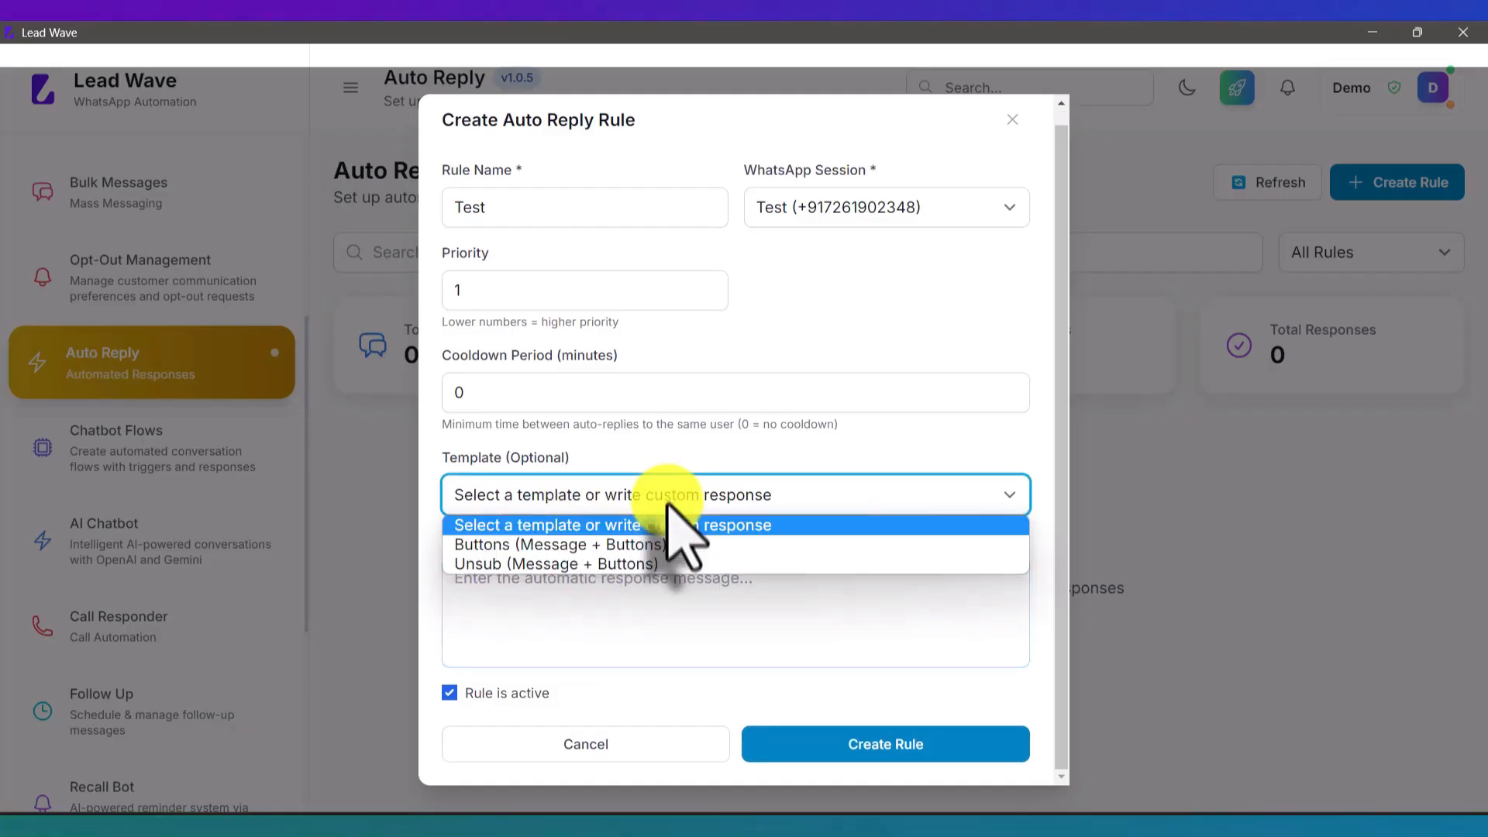
{"action": "left_click", "coordinate": [682, 525]}
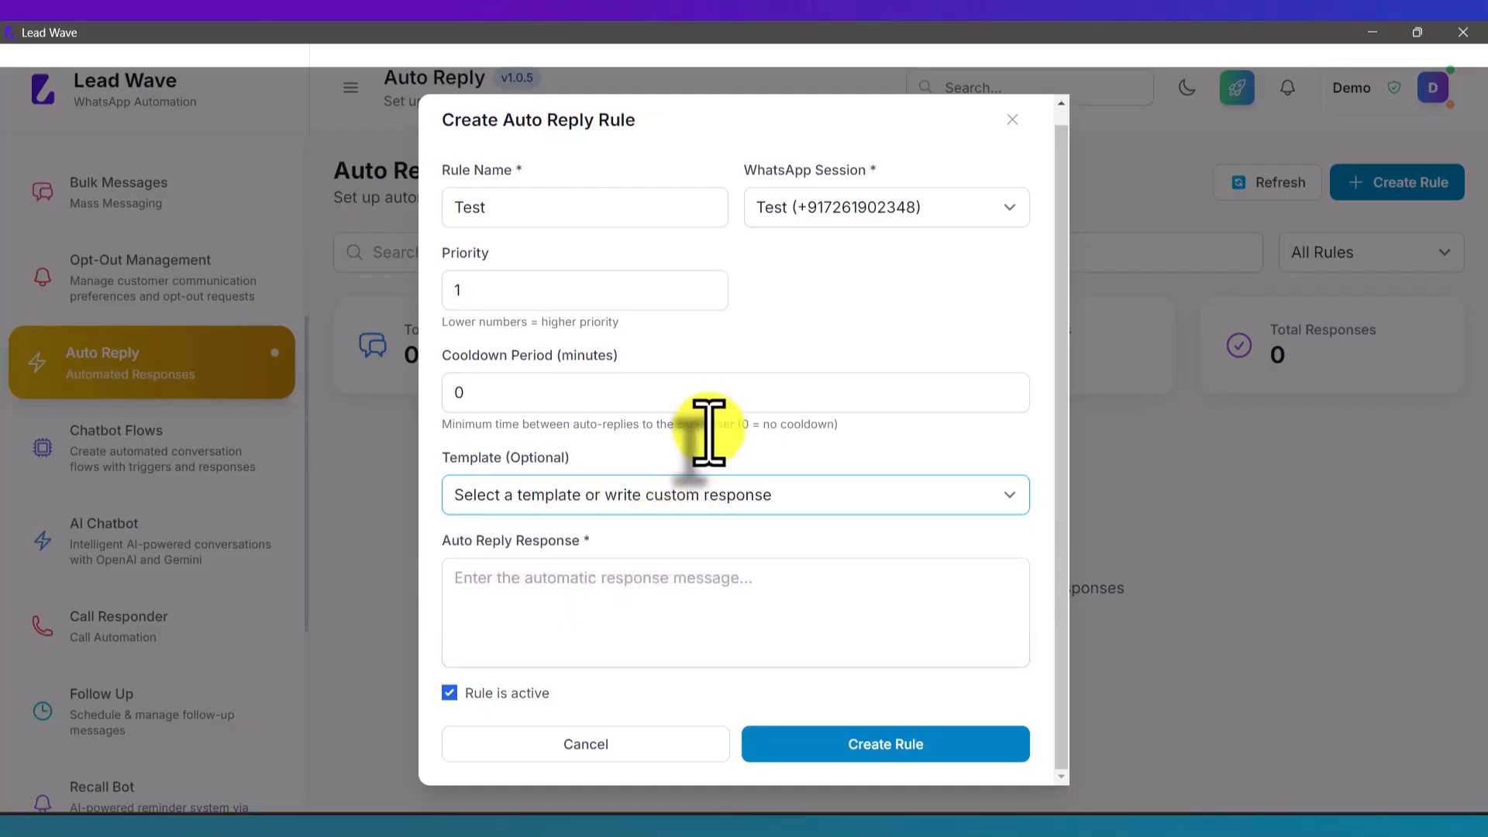
{"action": "left_click", "coordinate": [664, 597]}
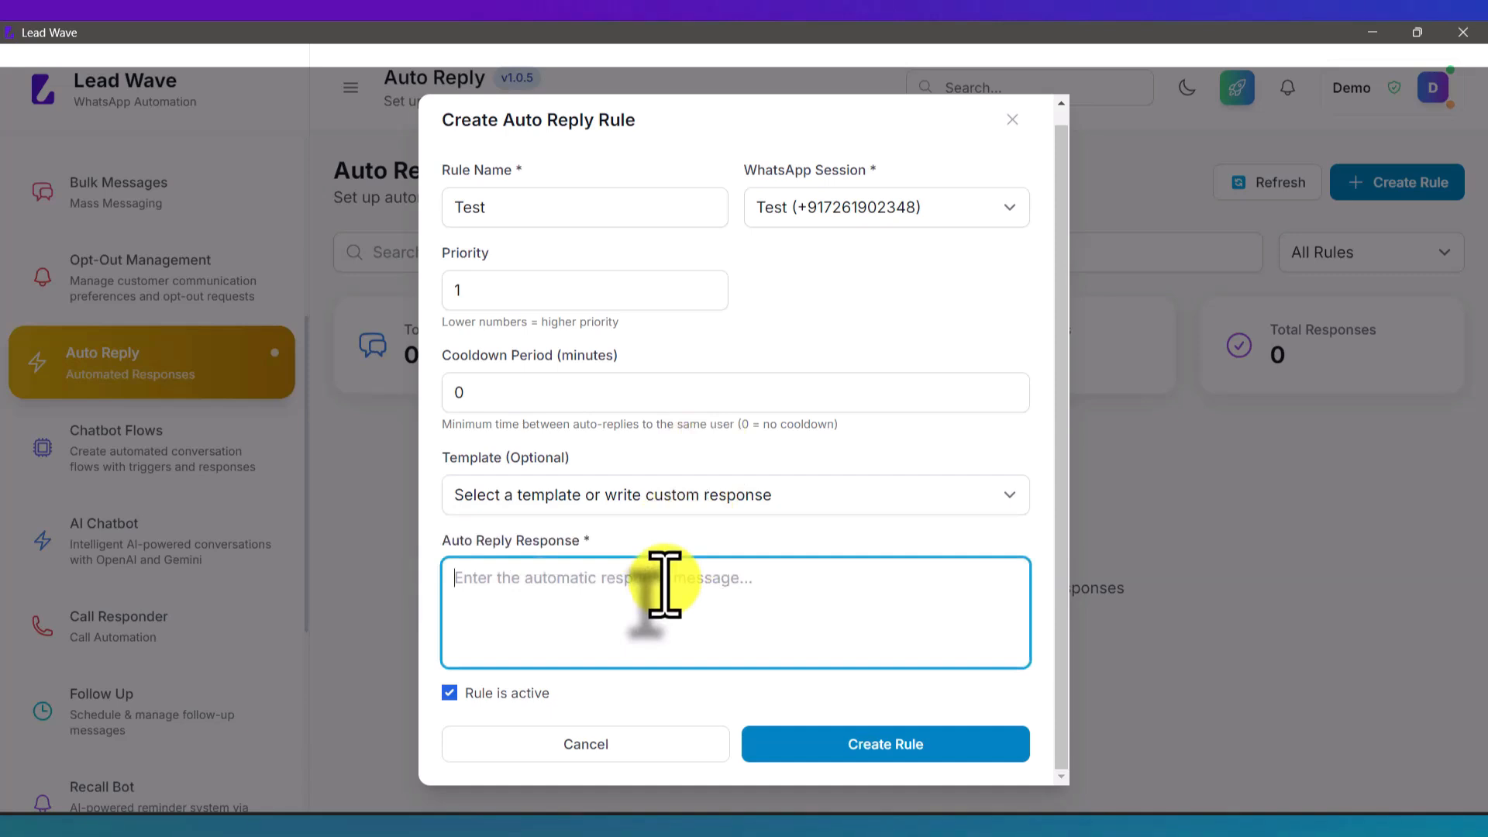
{"action": "type", "text": "Welcom"}
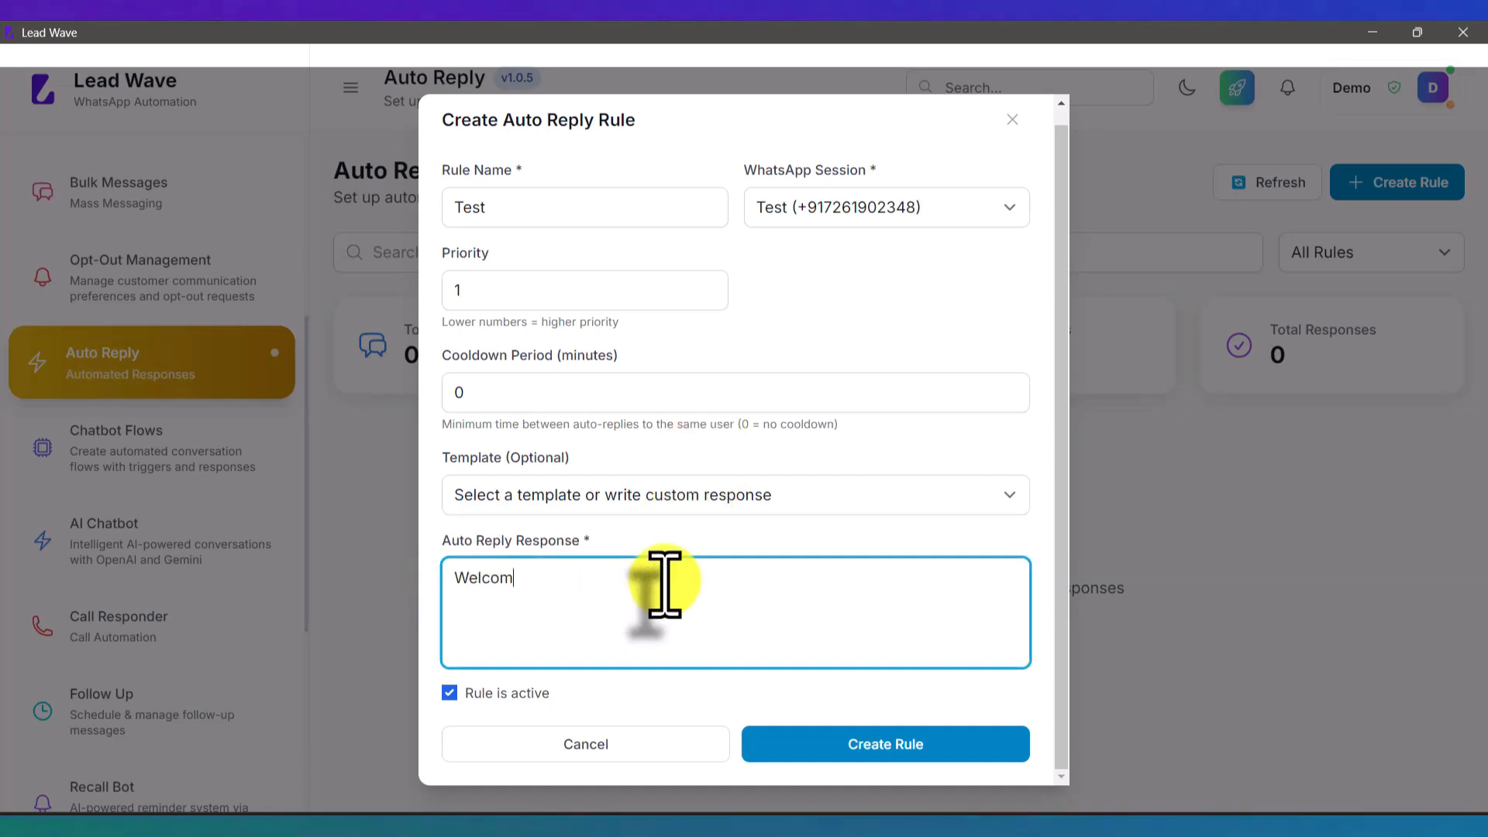
{"action": "type", "text": "e to Lead Wa"}
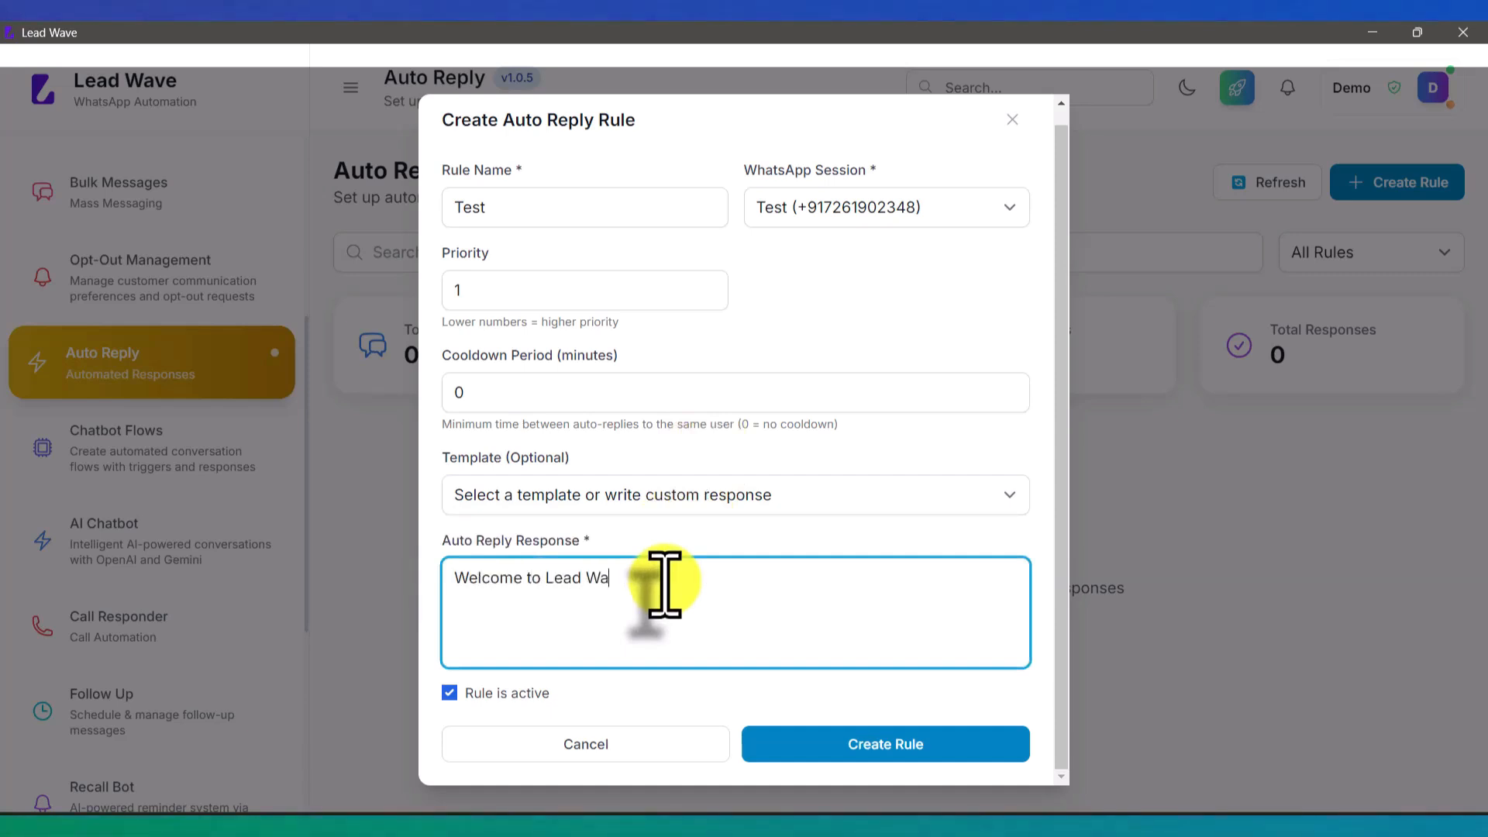
{"action": "type", "text": "ve, How"}
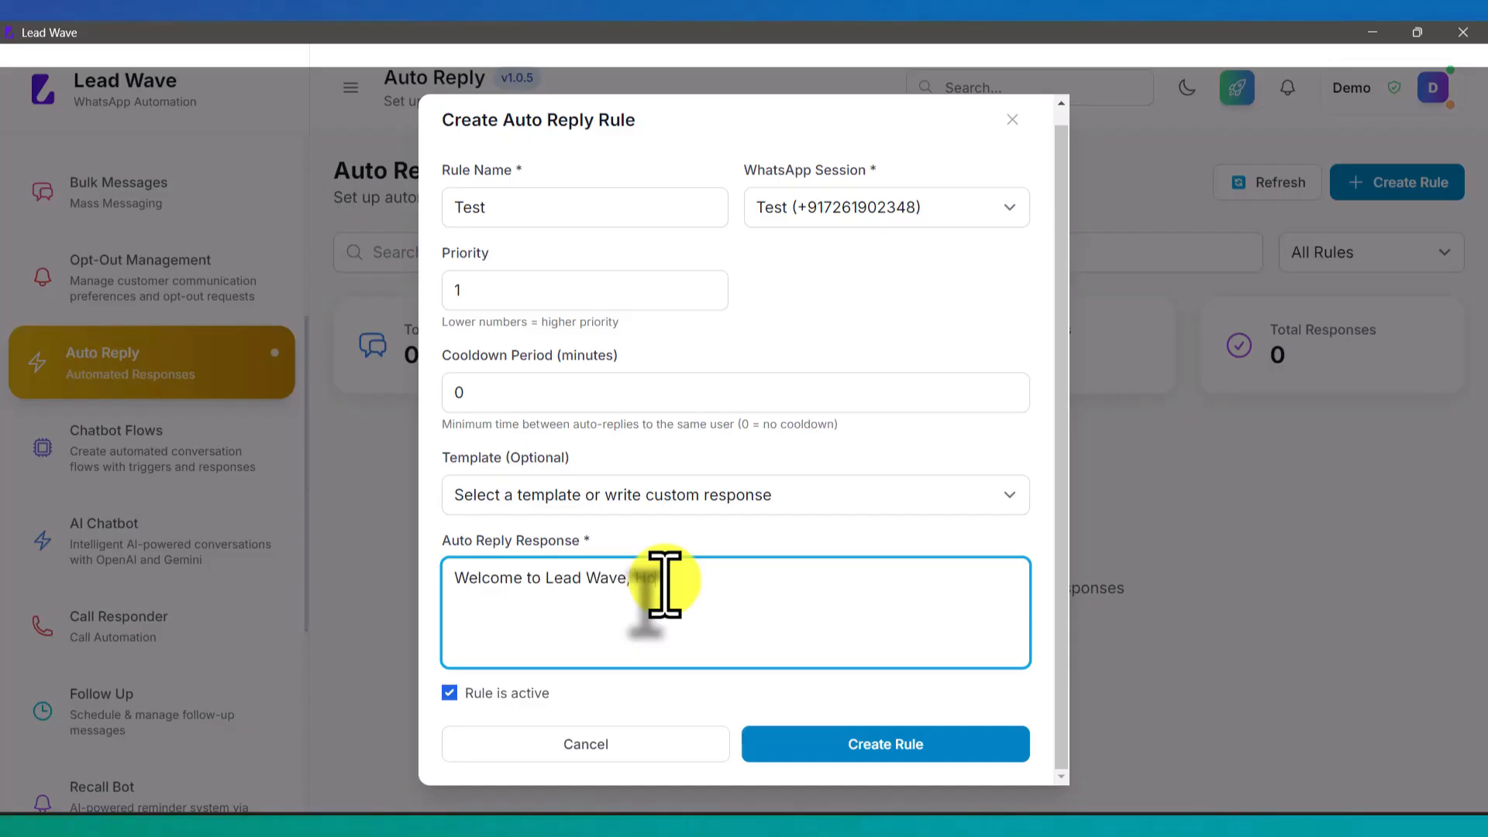
{"action": "type", "text": " may i help "}
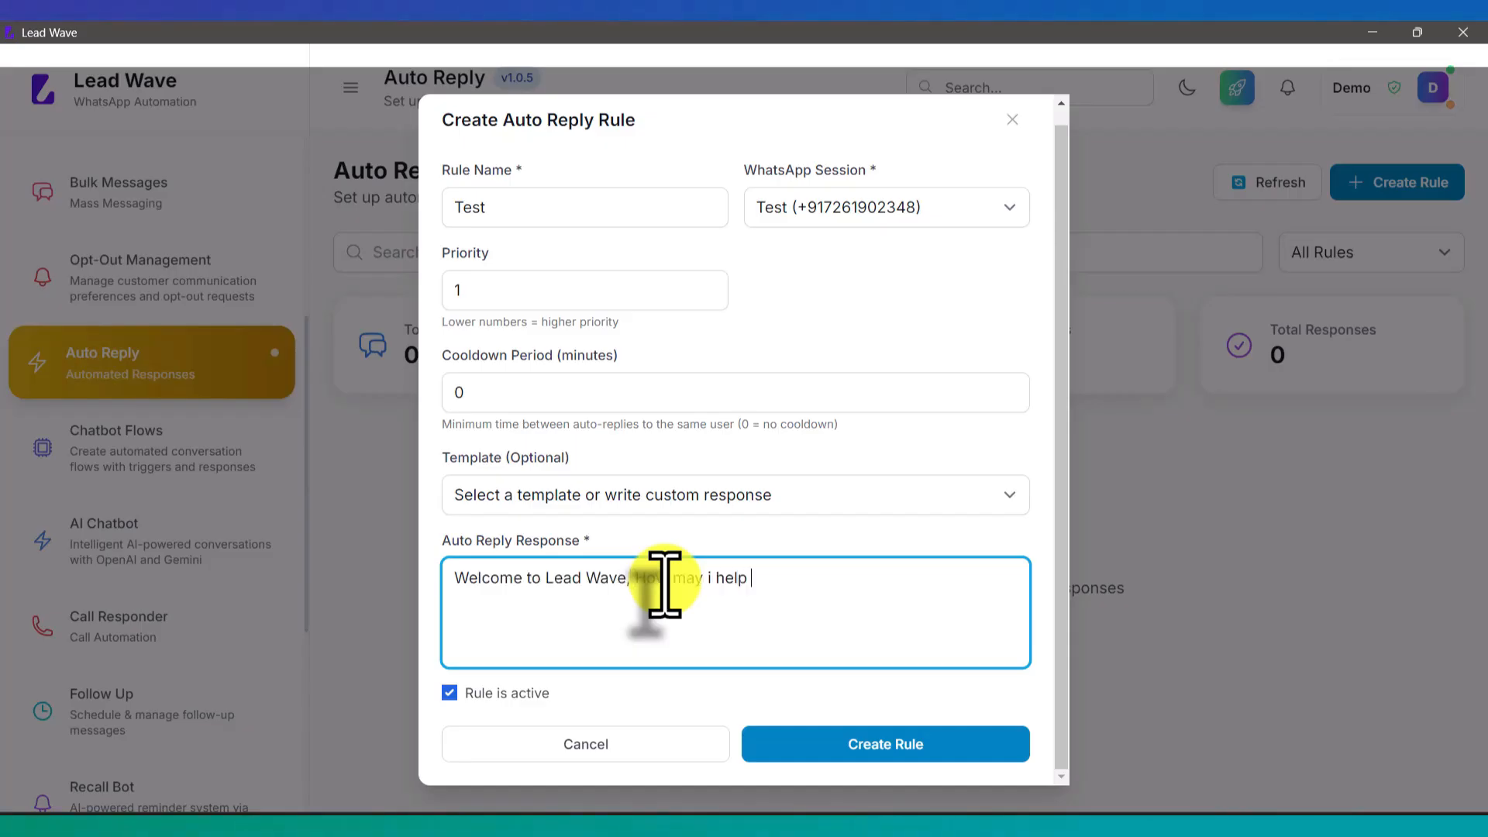
{"action": "type", "text": "you ?"}
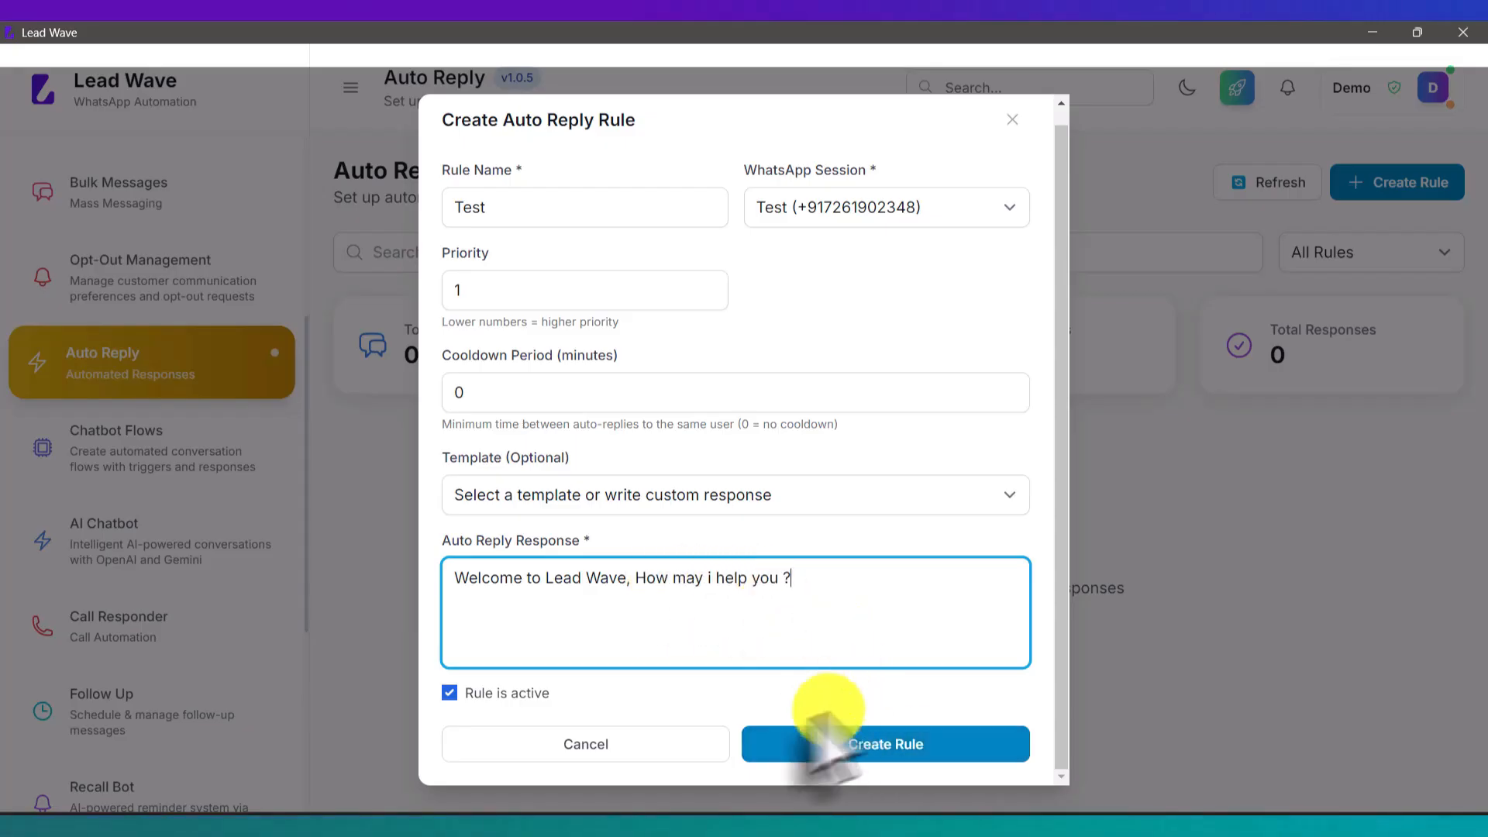
{"action": "left_click", "coordinate": [901, 746]}
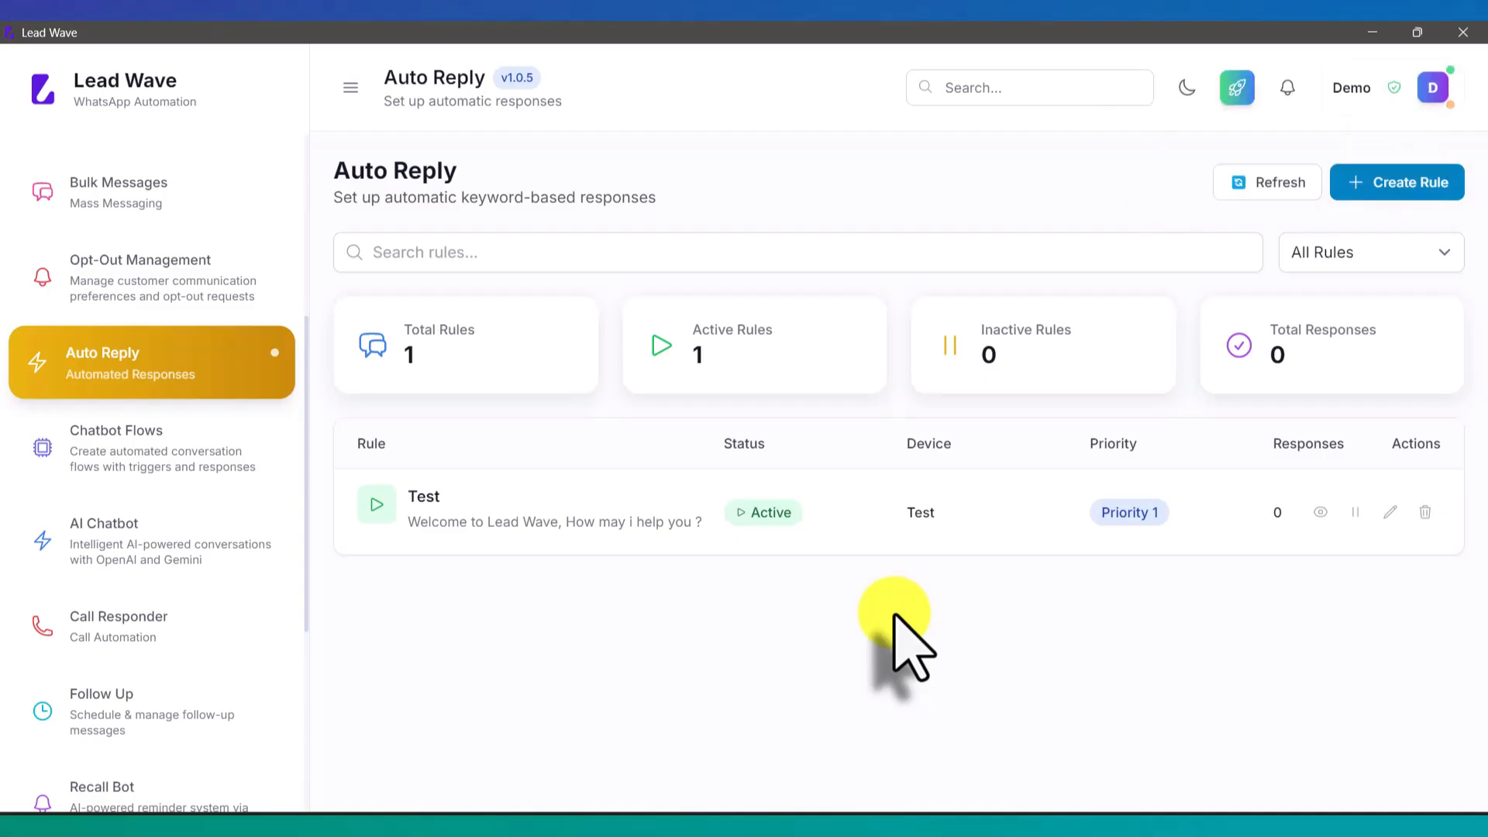
{"action": "left_click_drag", "start_coordinate": [503, 522], "coordinate": [659, 522]}
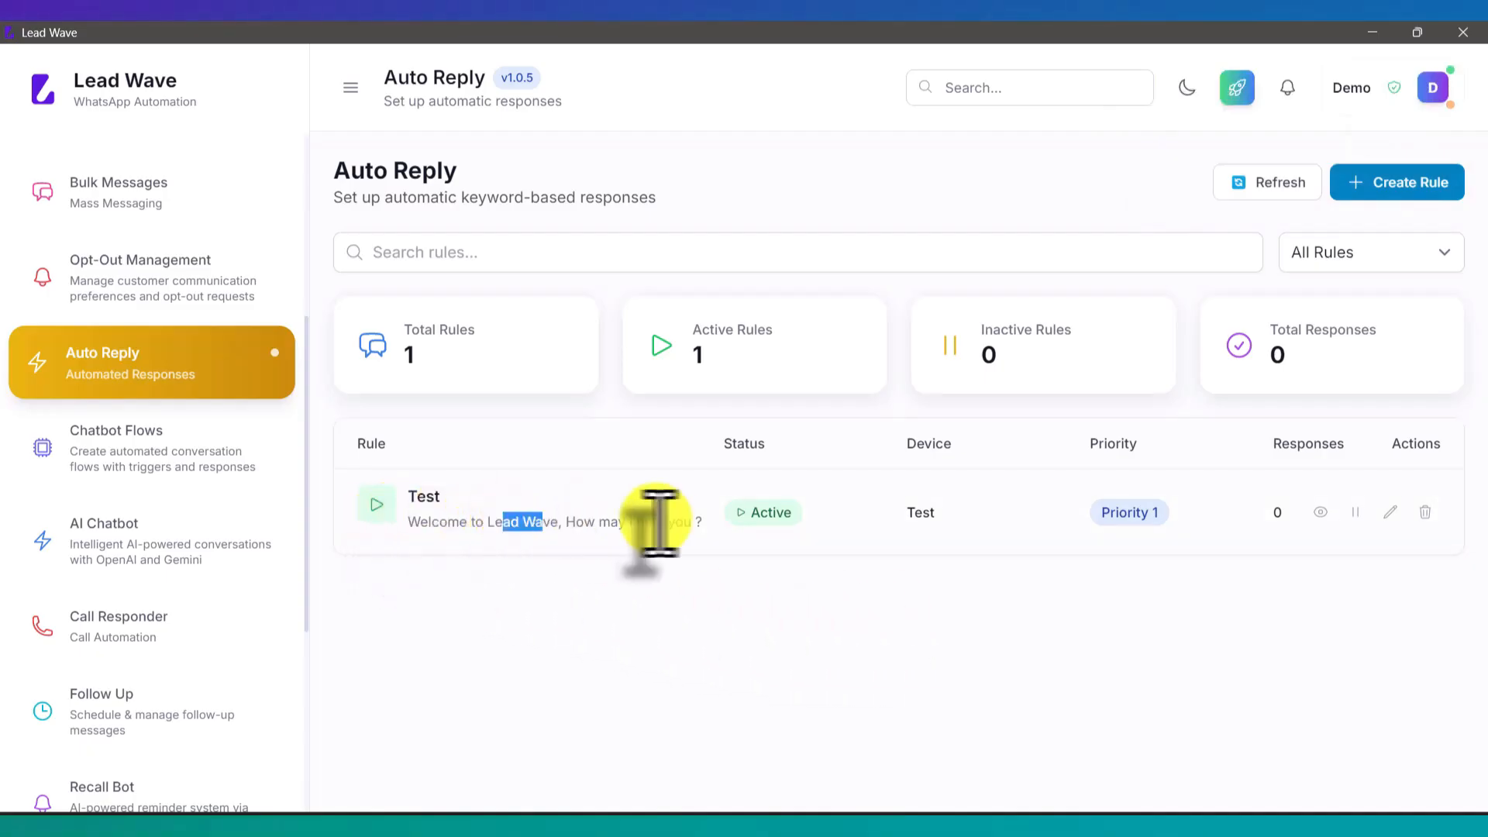
{"action": "left_click", "coordinate": [664, 522]}
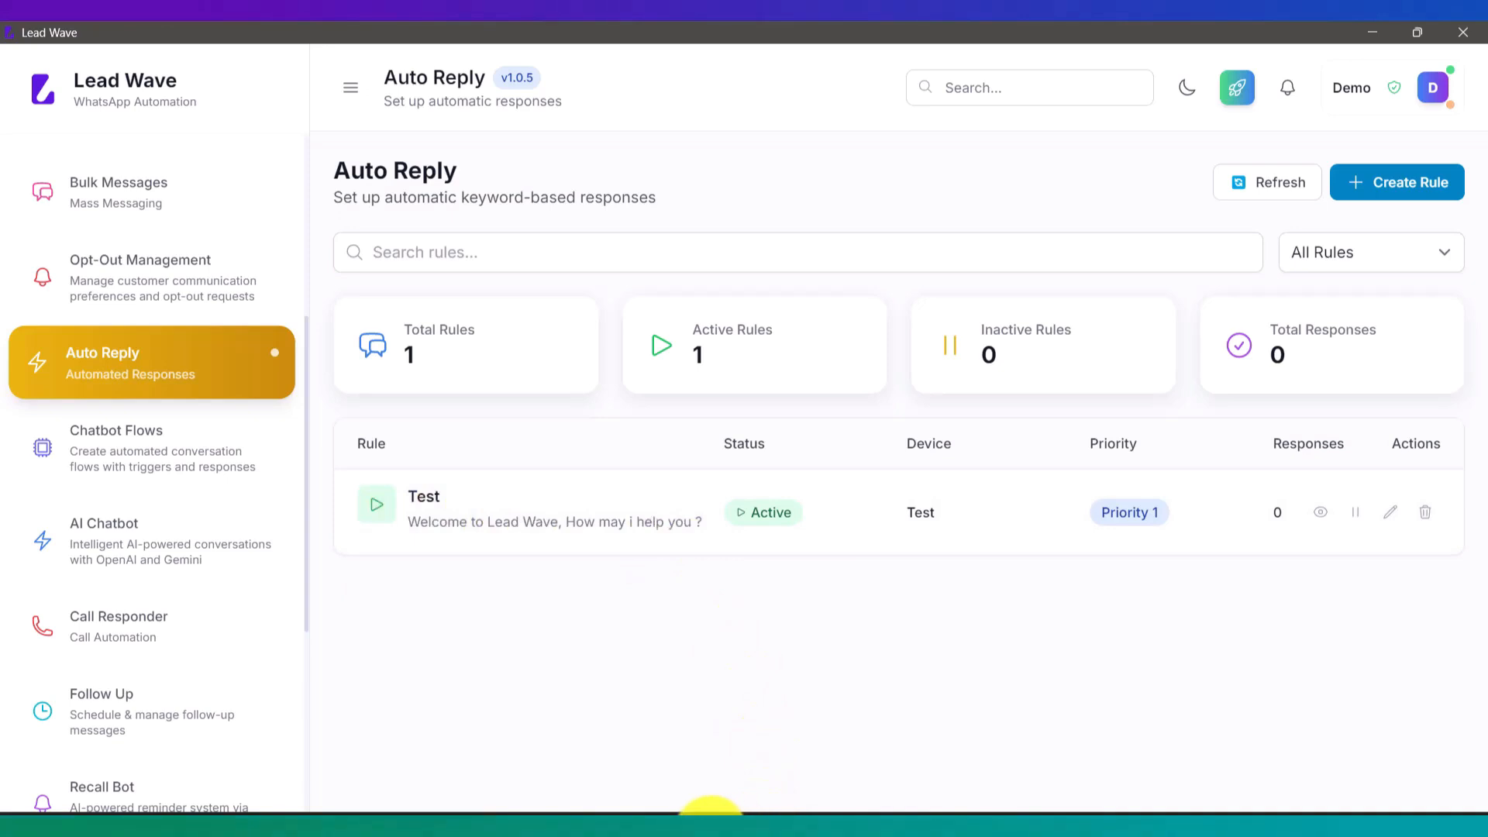
Step: Send 'Hi' twice from the WhatsApp chat, getting the welcome auto-reply each time
{"action": "left_click", "coordinate": [717, 795]}
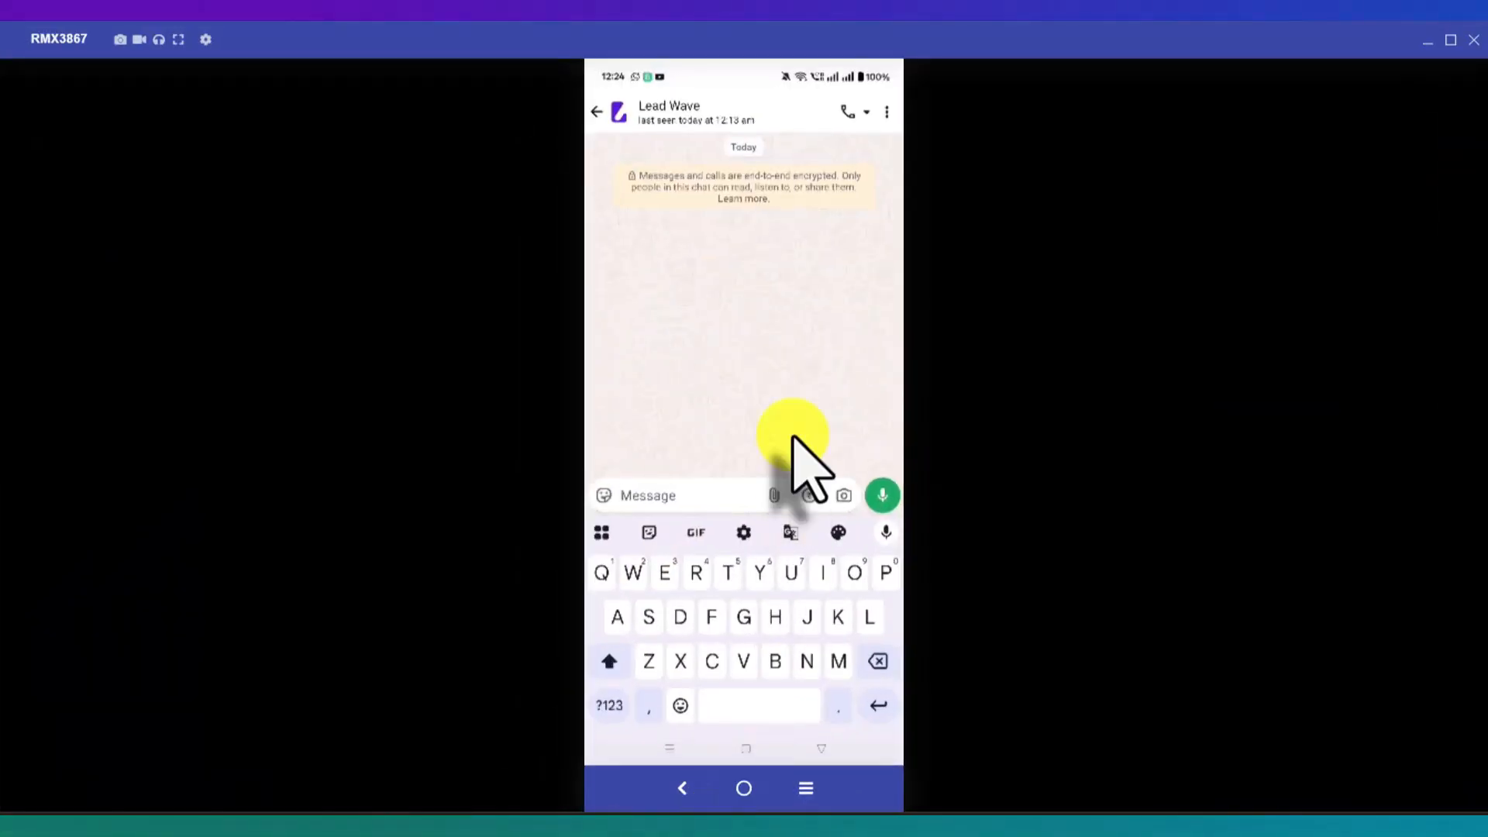
{"action": "type", "text": "Hi"}
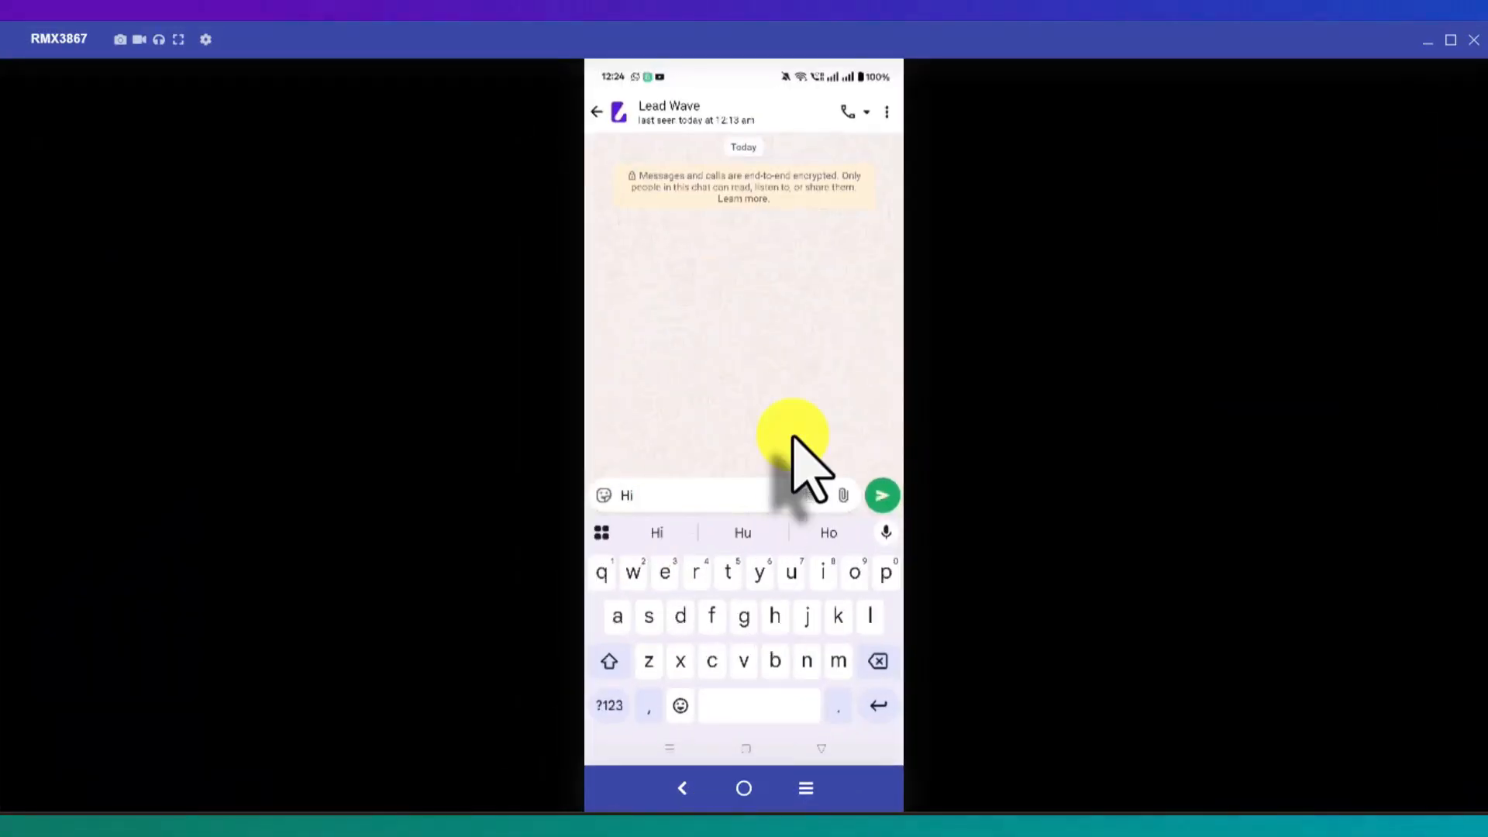
{"action": "key", "text": "Return"}
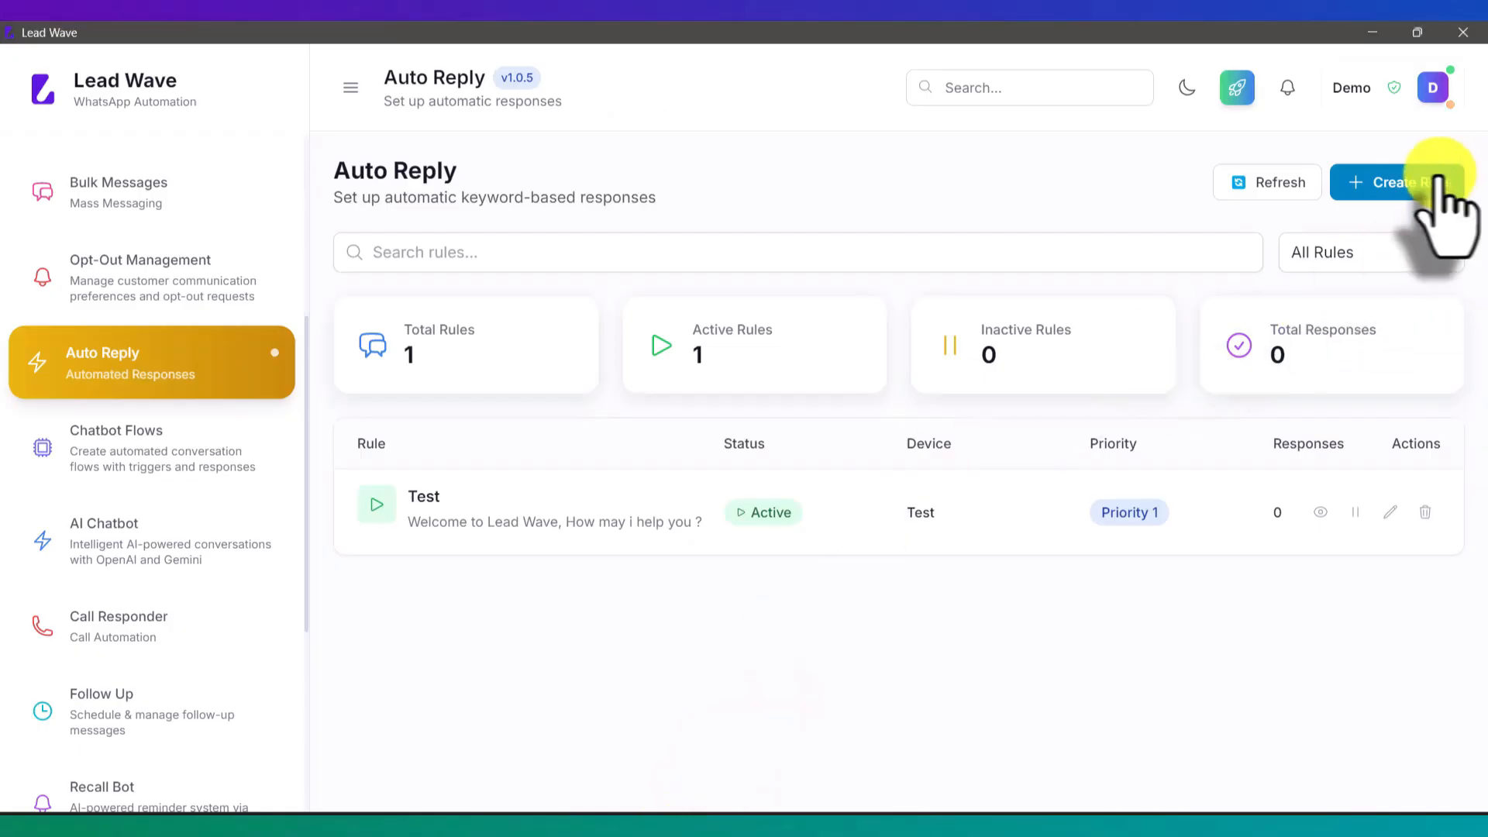
{"action": "left_click", "coordinate": [1438, 180]}
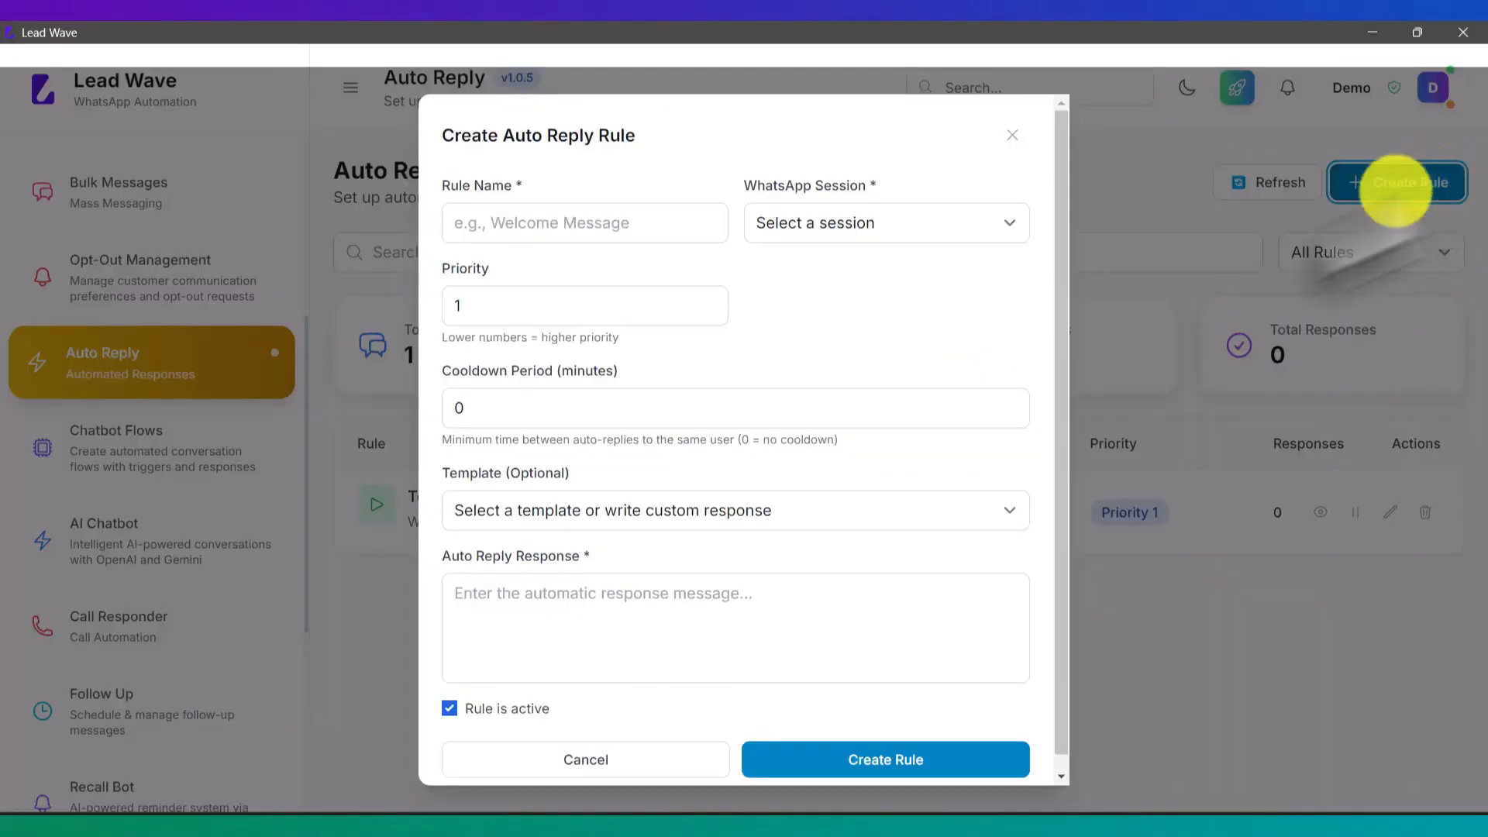
{"action": "left_click", "coordinate": [651, 761]}
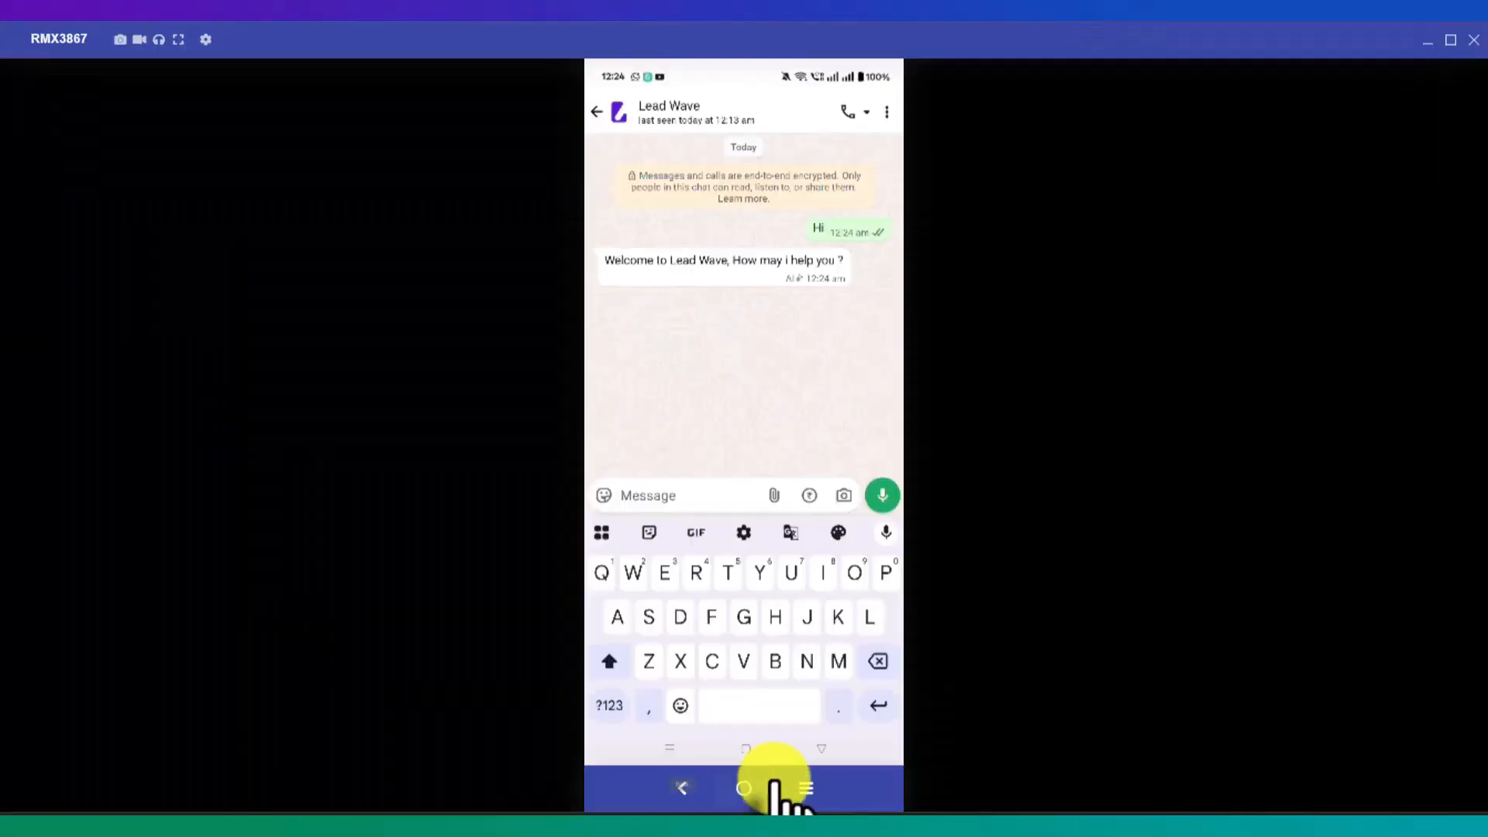
{"action": "type", "text": "Hi"}
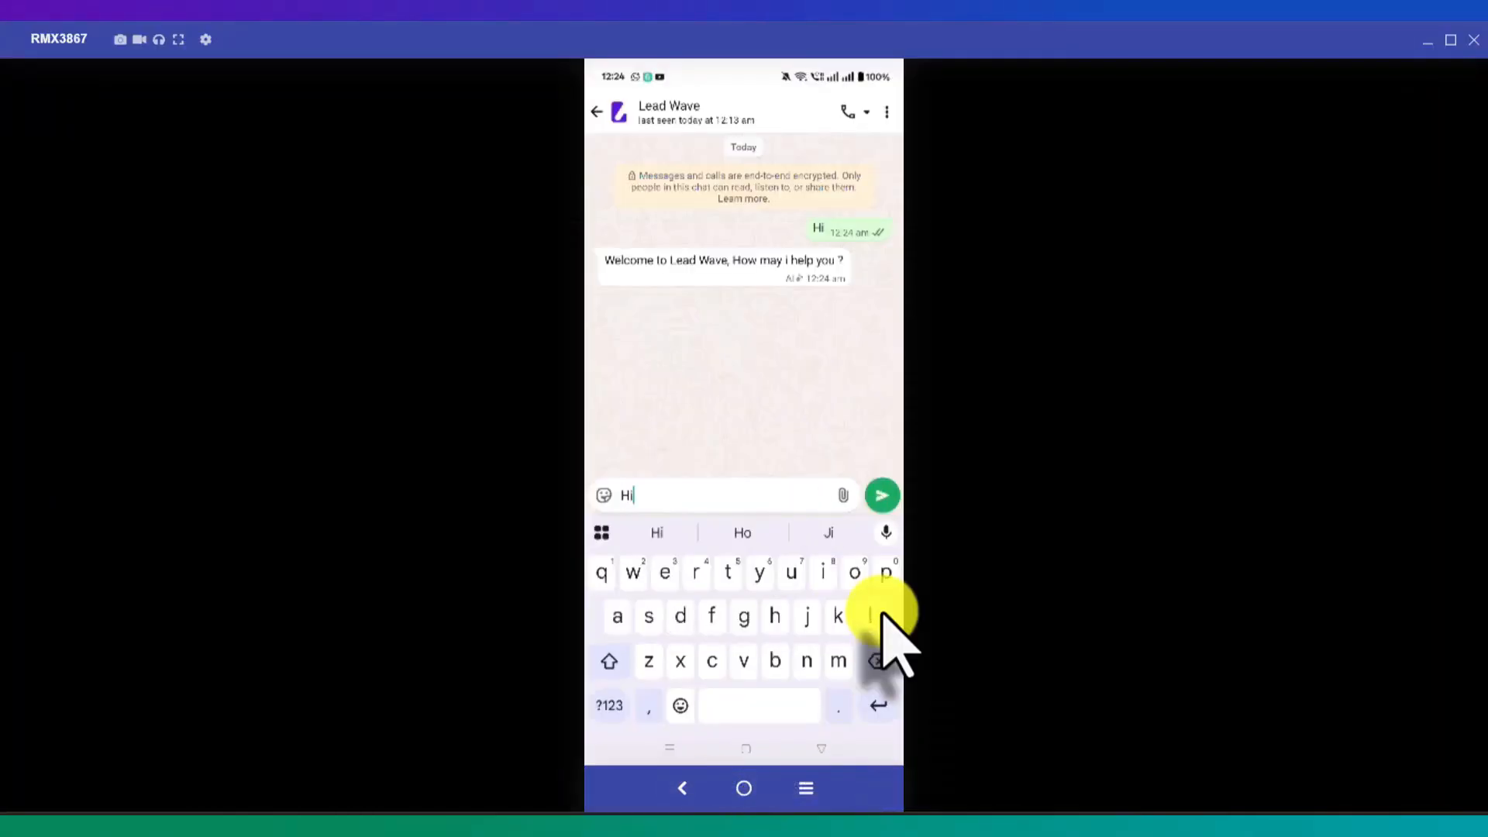
{"action": "key", "text": "Return"}
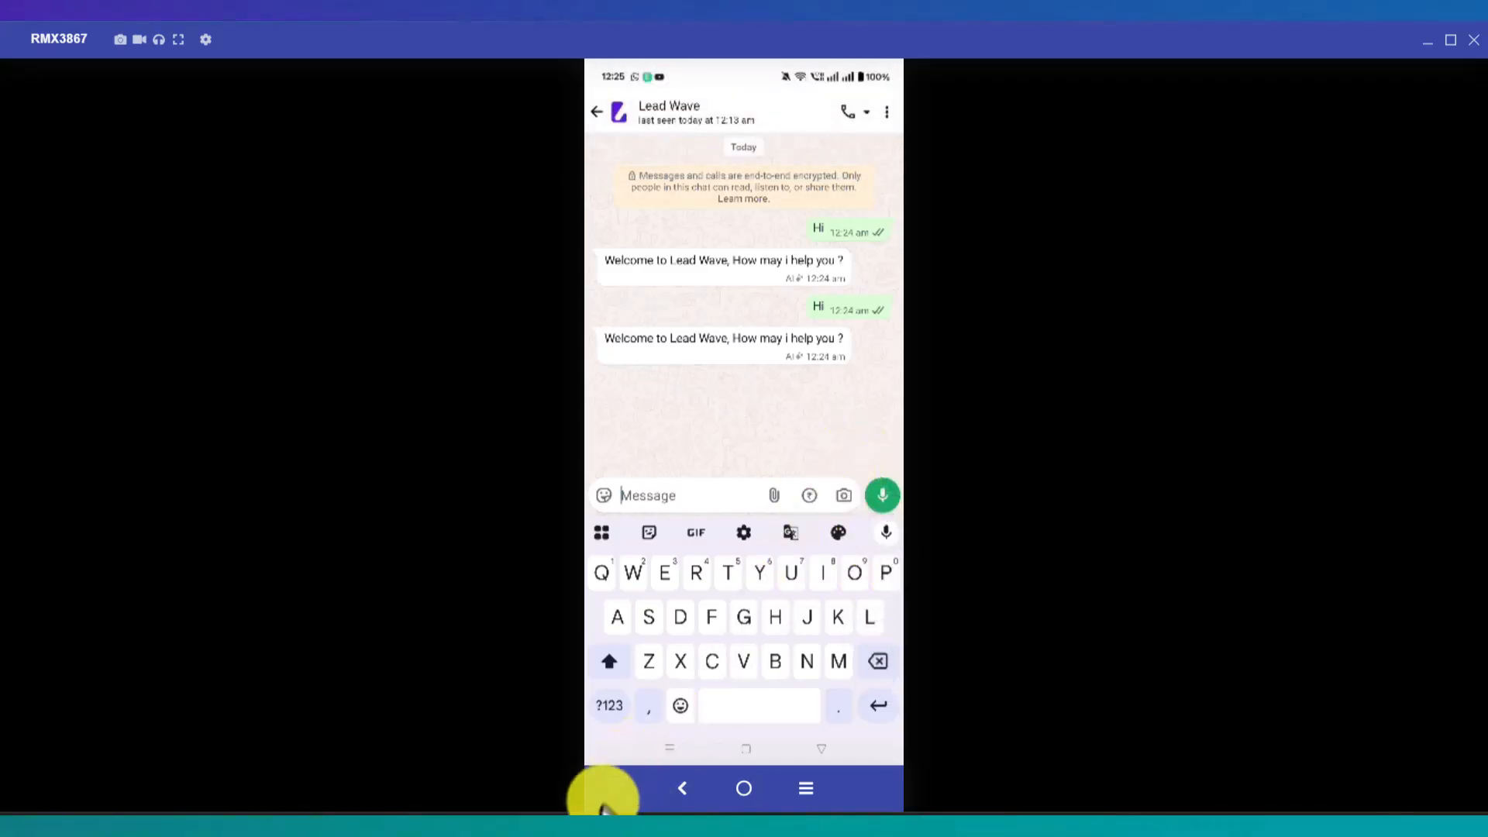
{"action": "left_click", "coordinate": [673, 835]}
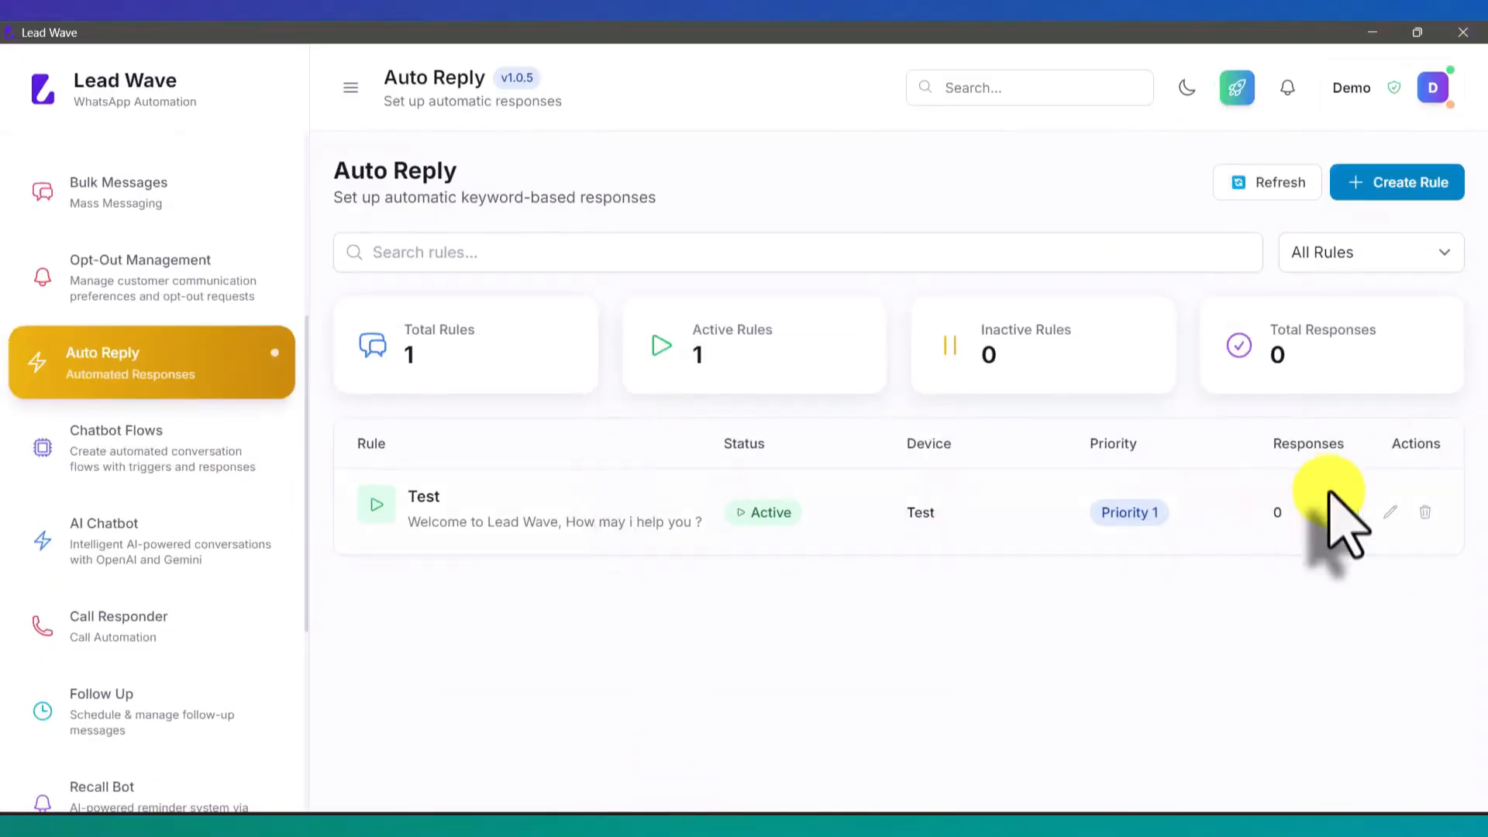
Step: Change the Test rule's cooldown period to 60 and update it, leaving the rule active
{"action": "left_click", "coordinate": [1390, 512]}
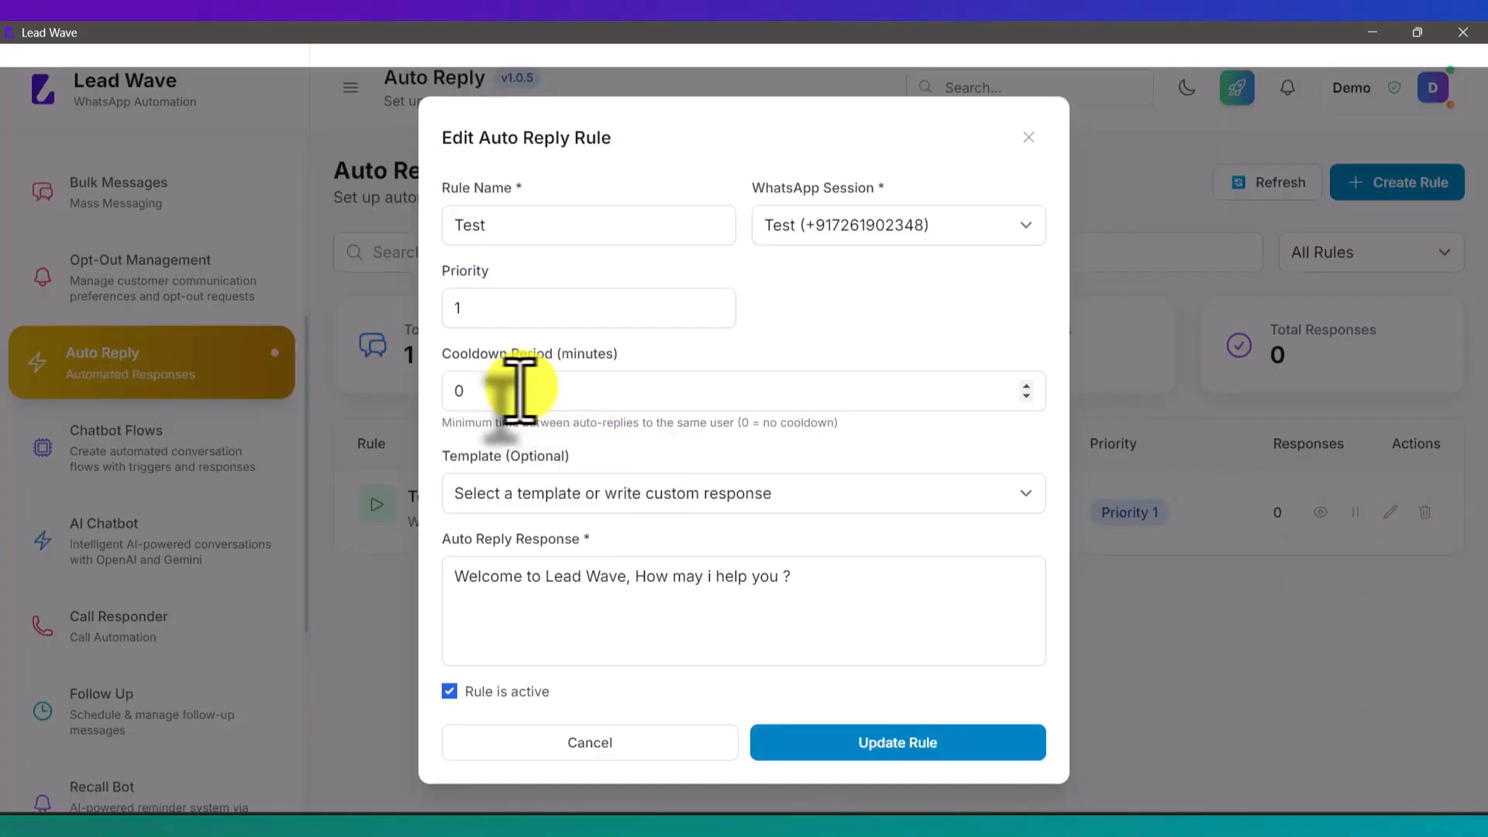
{"action": "left_click_drag", "start_coordinate": [516, 390], "coordinate": [411, 393]}
{"action": "type", "text": "6"}
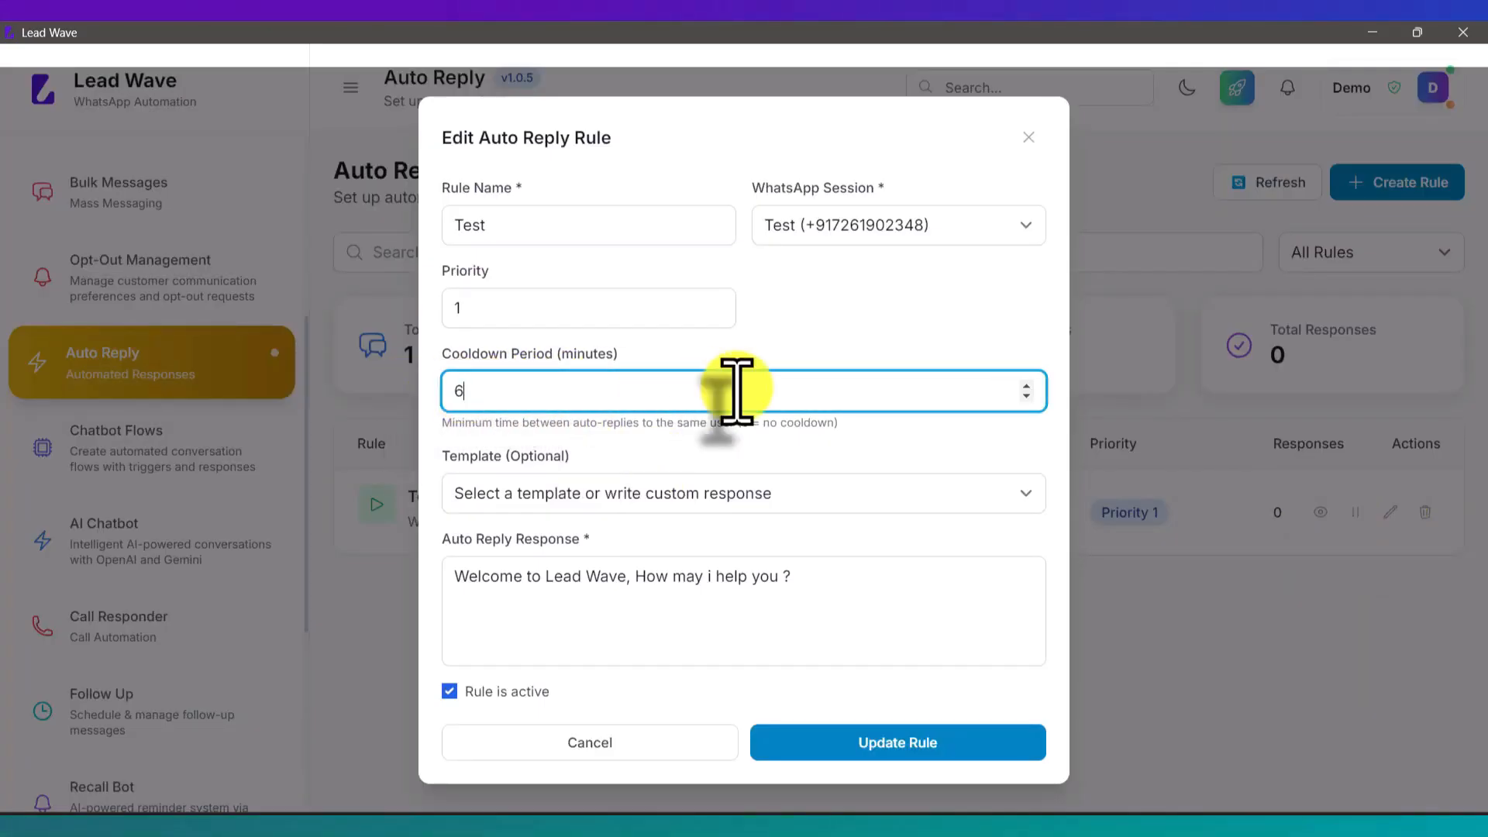
{"action": "type", "text": "0"}
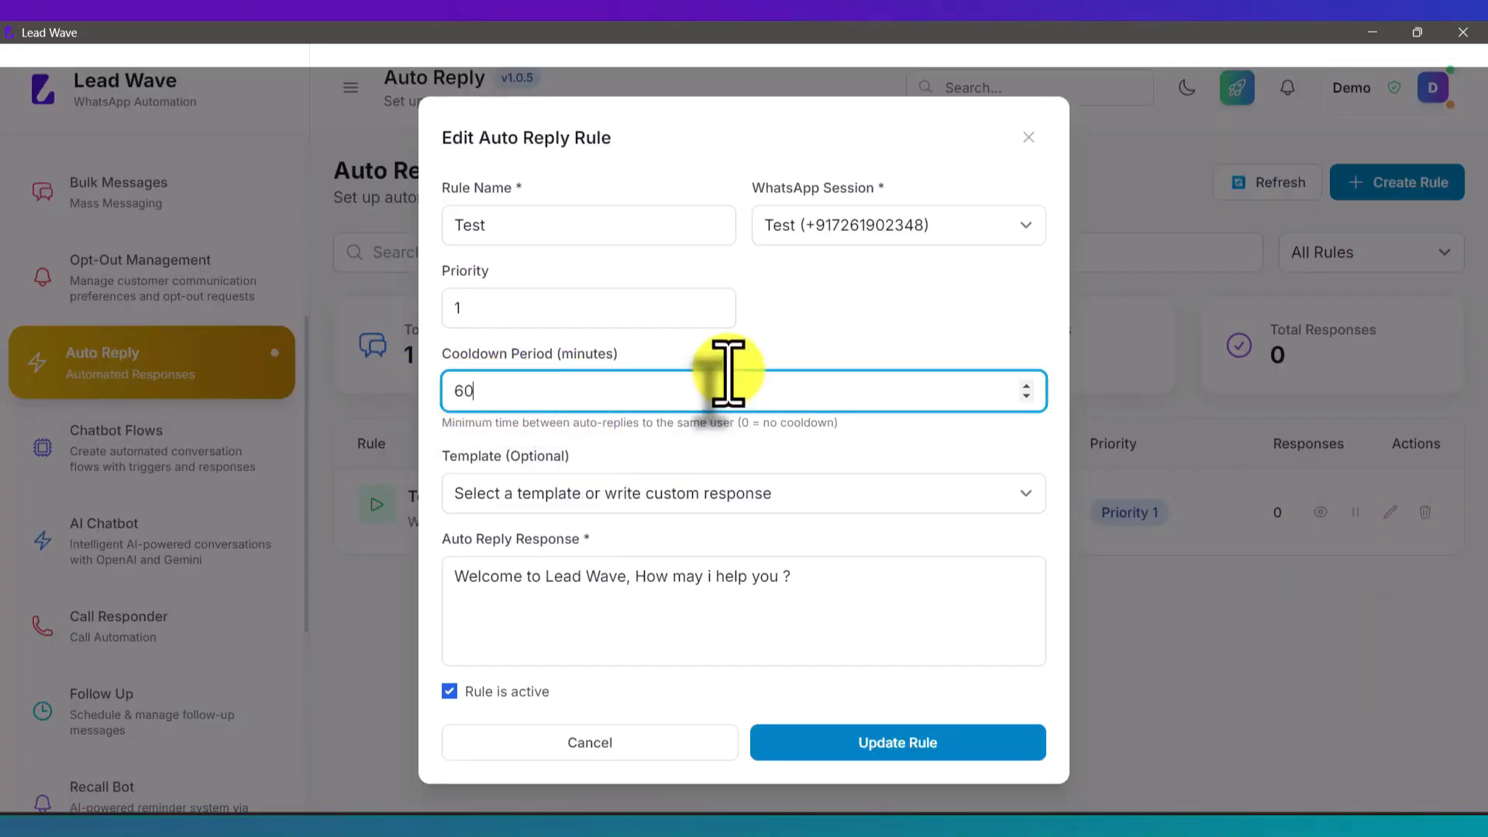
{"action": "left_click", "coordinate": [731, 359]}
{"action": "left_click", "coordinate": [876, 744]}
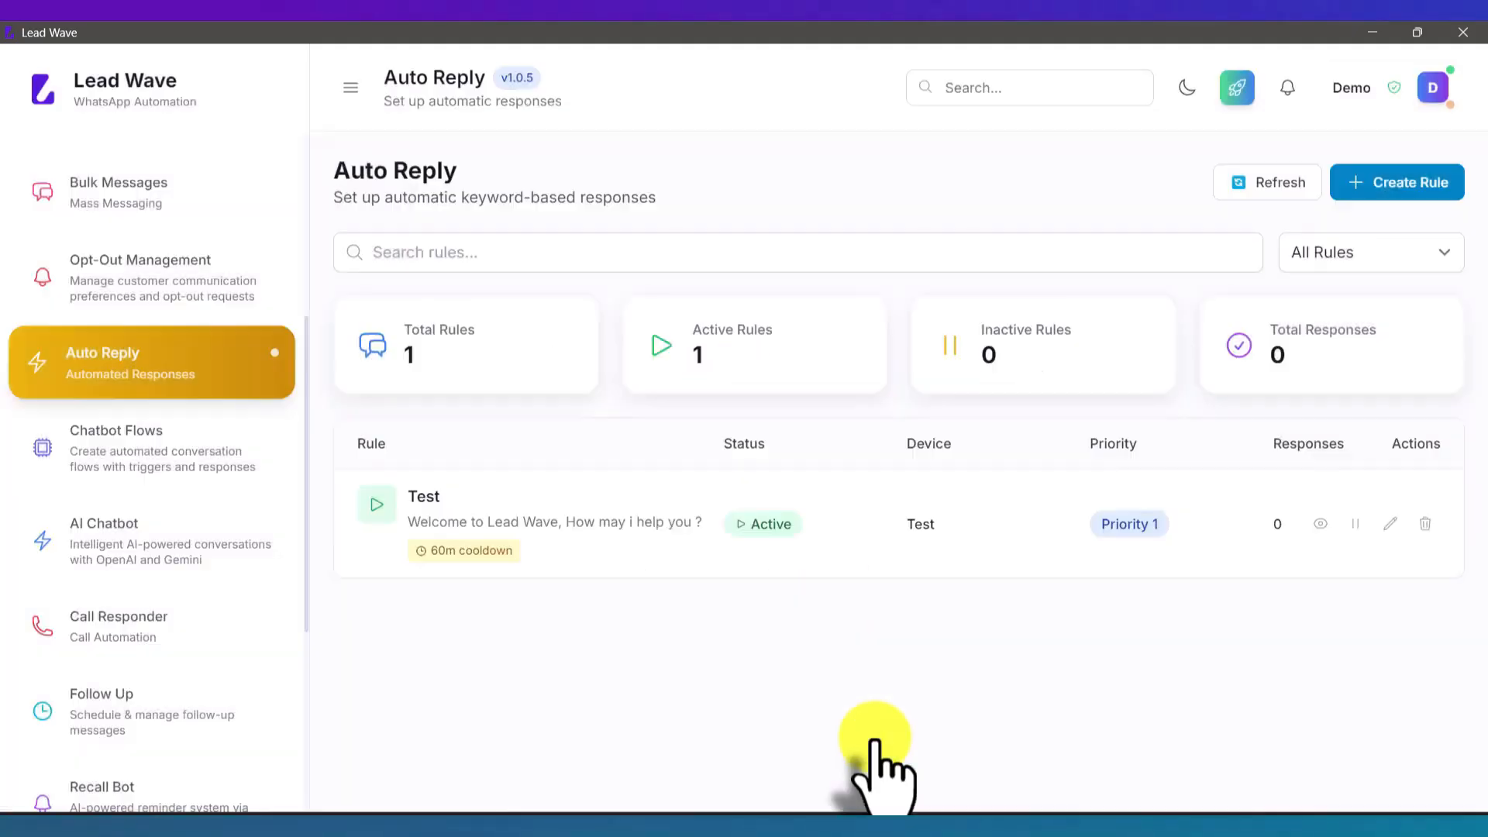
{"action": "left_click", "coordinate": [1355, 524]}
{"action": "left_click", "coordinate": [1355, 524]}
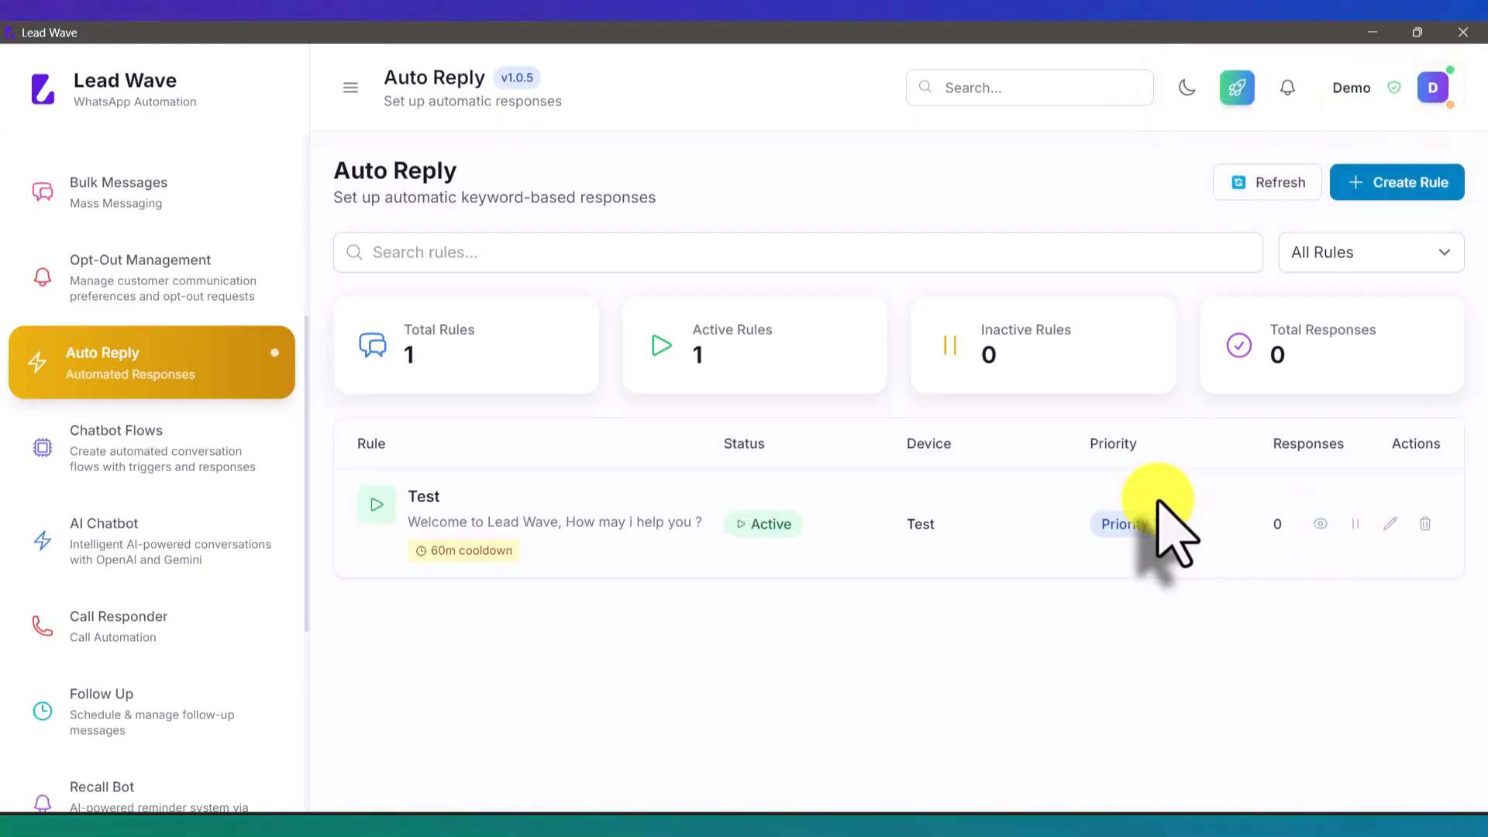
Step: Send 'Hi' twice more in WhatsApp to test the 60-minute cooldown
{"action": "left_click", "coordinate": [709, 771]}
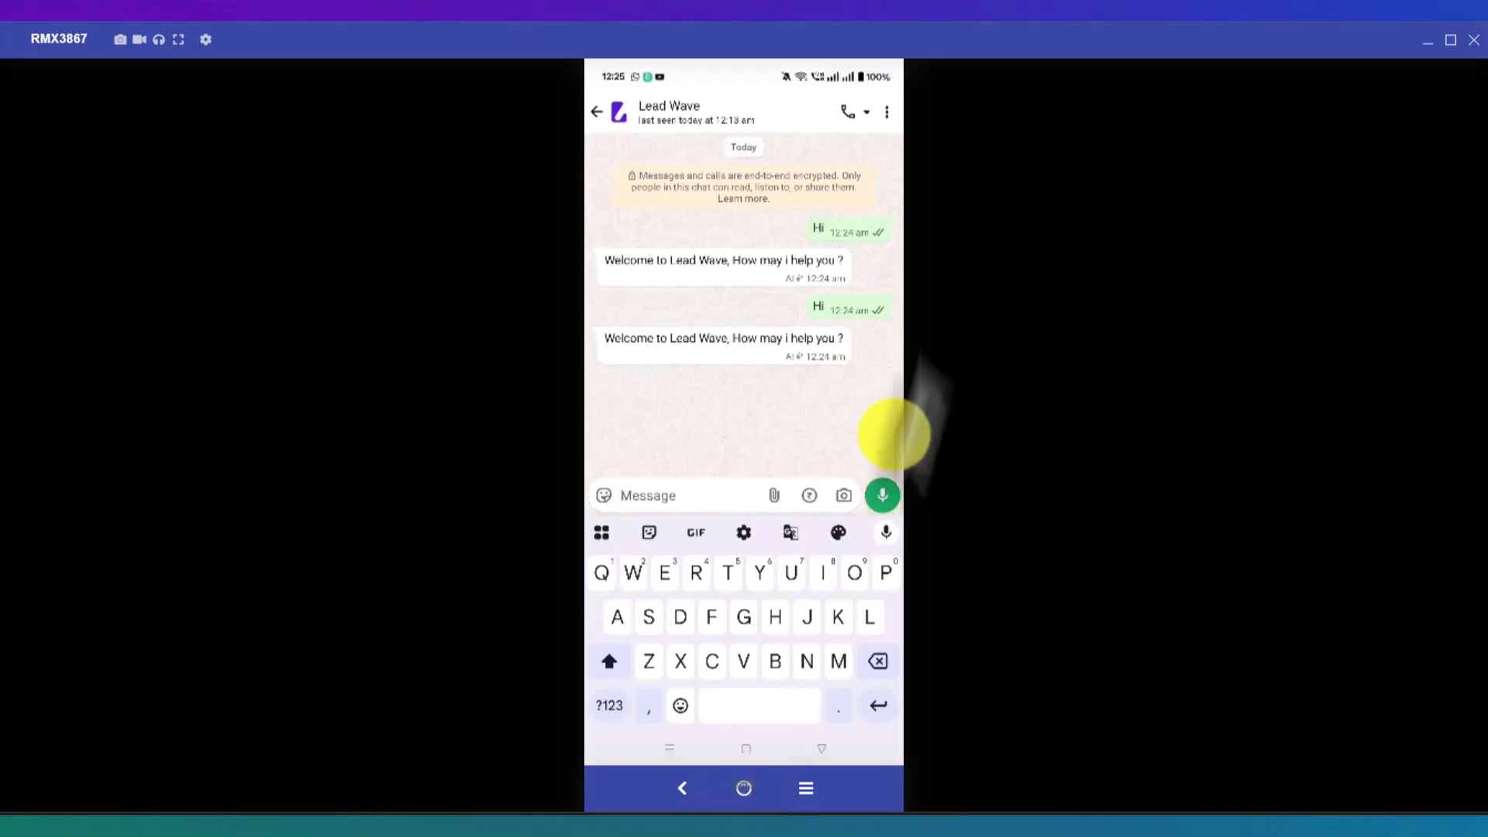
{"action": "type", "text": "Hi"}
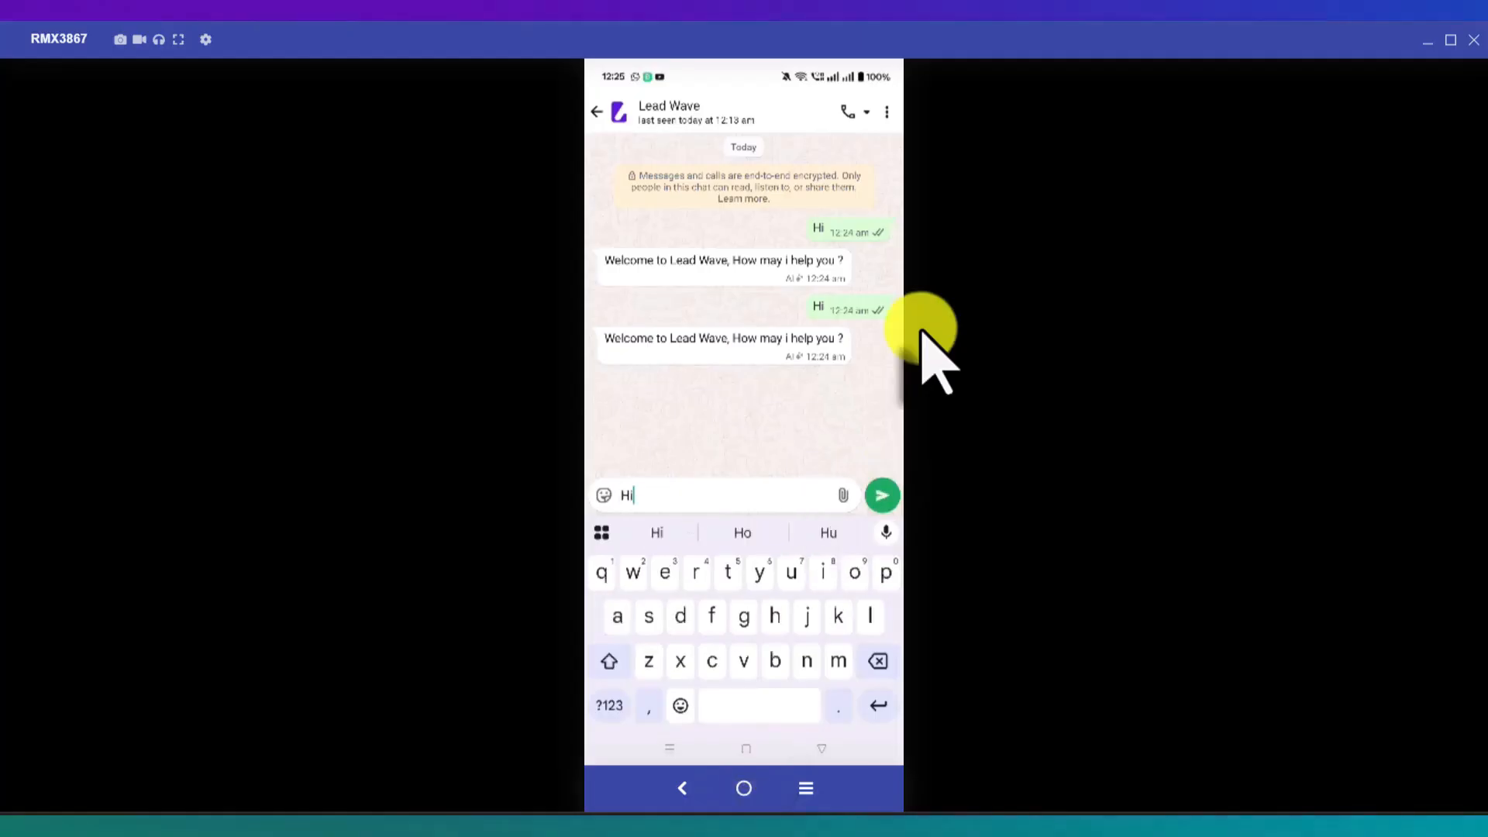
{"action": "key", "text": "Return"}
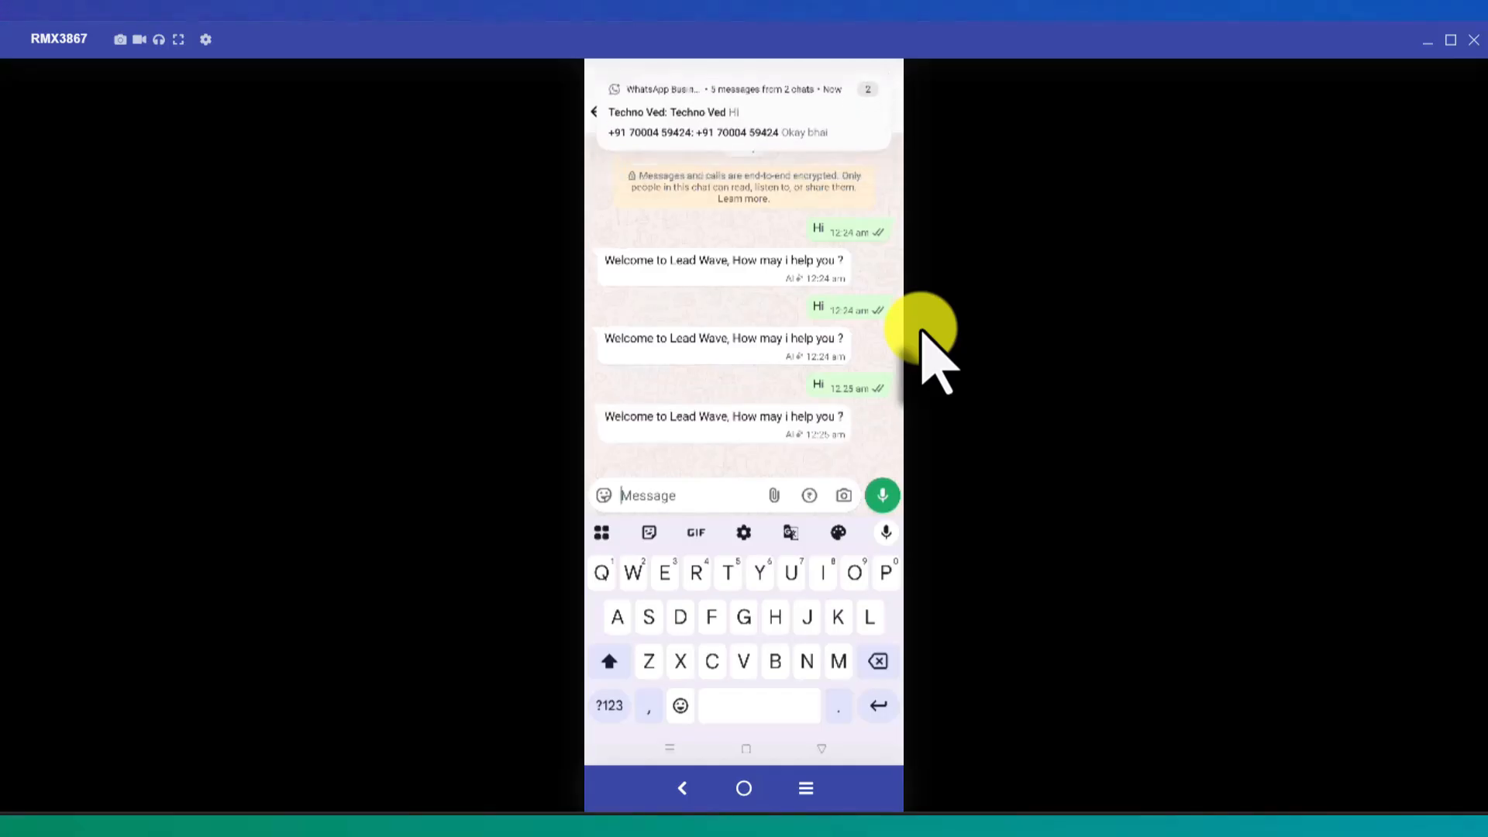
{"action": "type", "text": "Ho"}
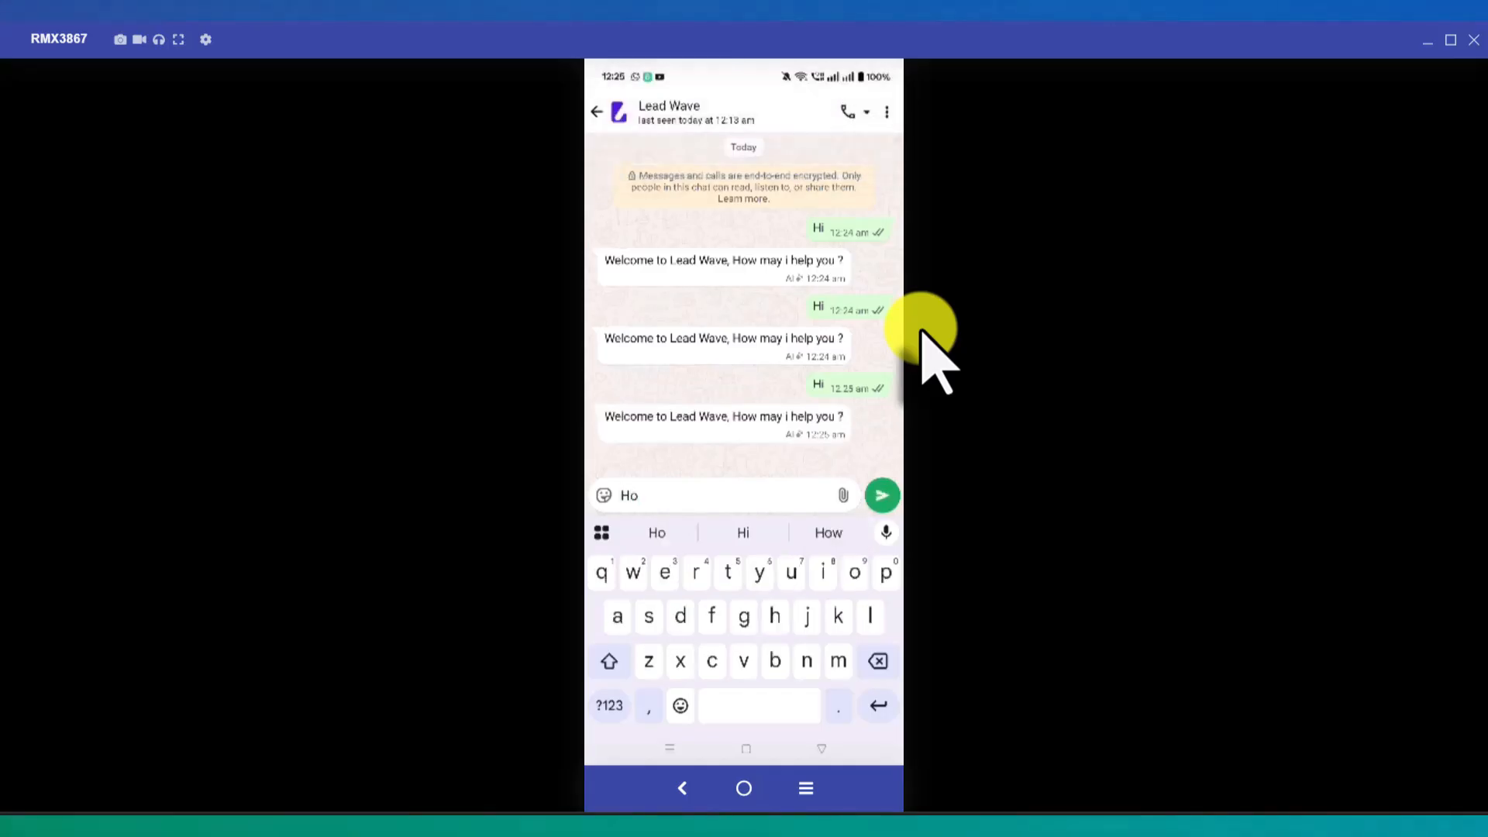
{"action": "key", "text": "BackSpace"}
{"action": "type", "text": "i"}
{"action": "key", "text": "Return"}
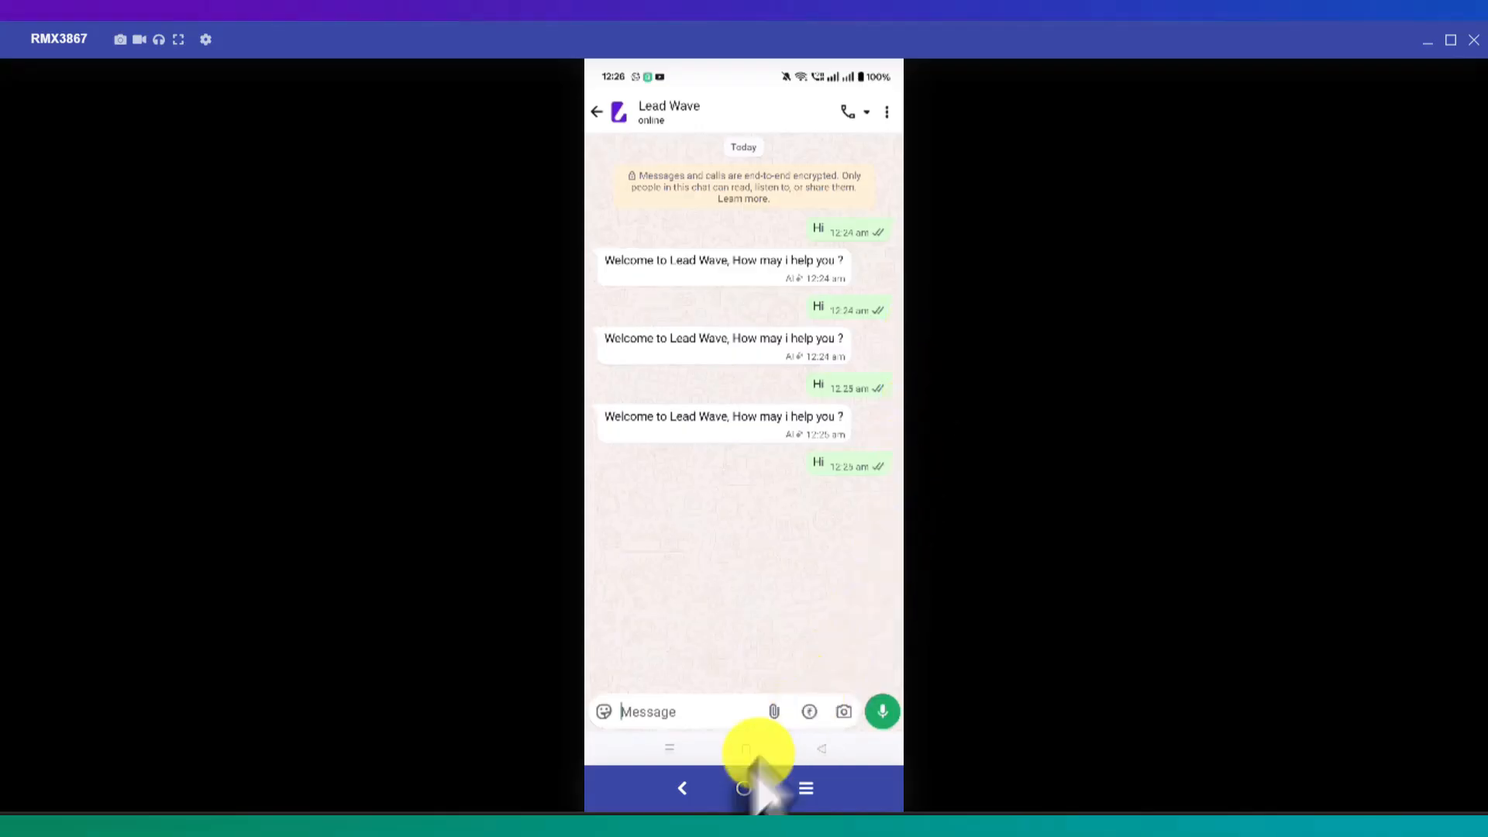
{"action": "left_click", "coordinate": [664, 829]}
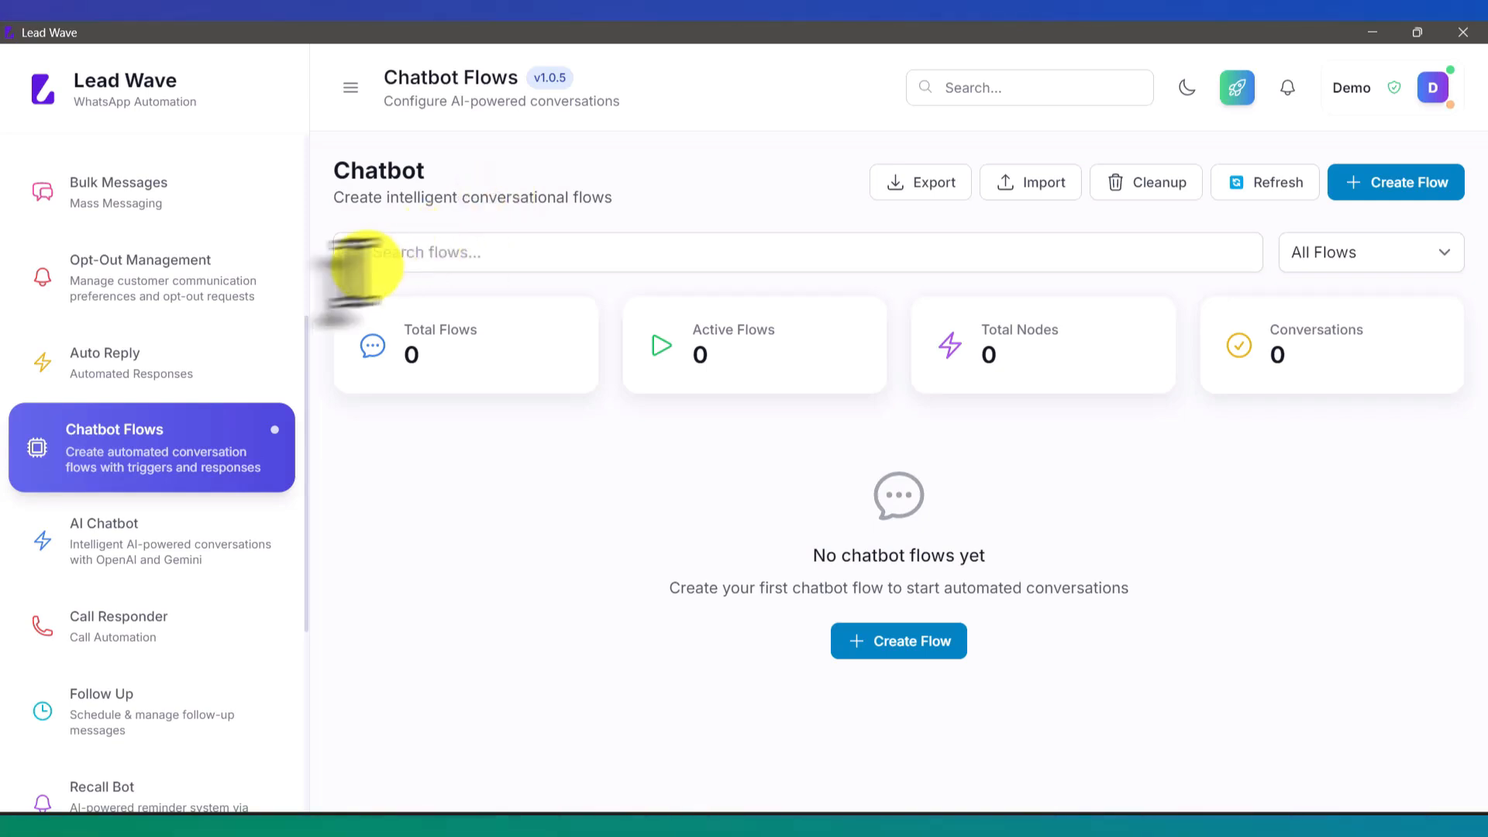
Step: Open AI Chatbot and its Settings tab to see the empty AI Providers list
{"action": "left_click", "coordinate": [151, 543]}
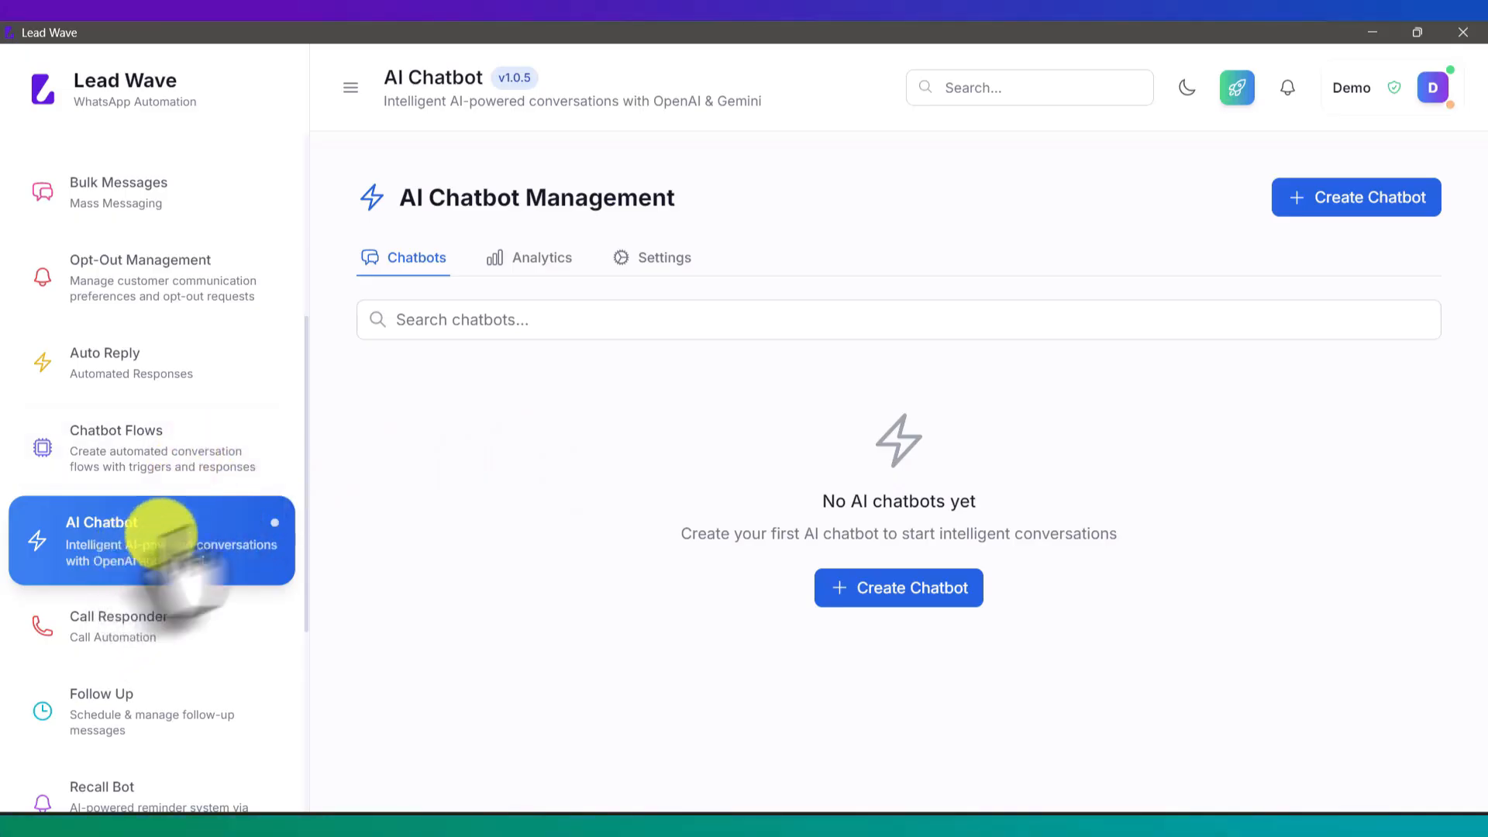
{"action": "left_click", "coordinate": [680, 272]}
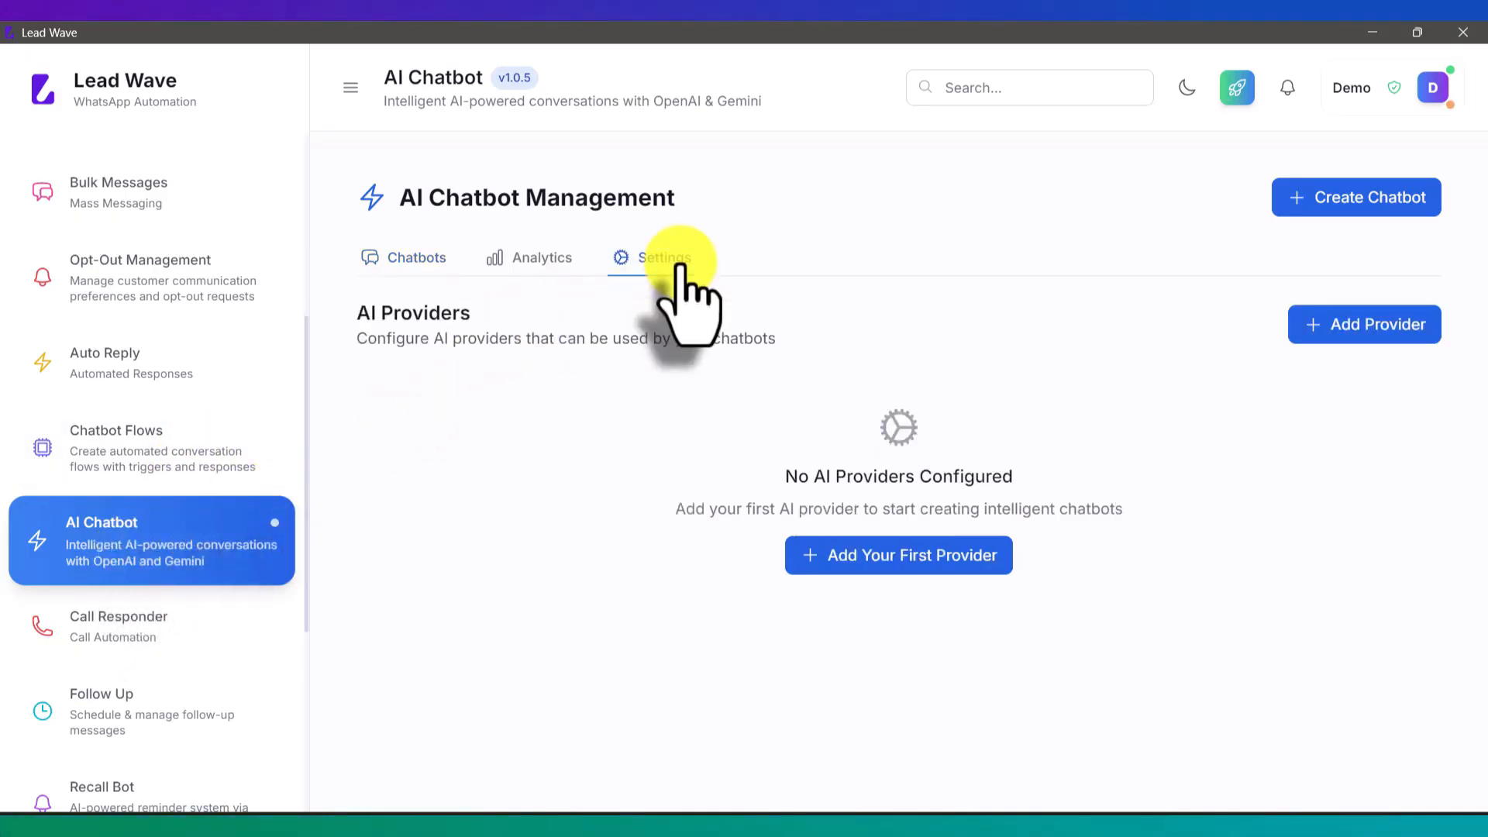
Step: Create OpenAI provider 'Test' with the pasted API key and the GPT-4 Turbo model
{"action": "left_click", "coordinate": [895, 562]}
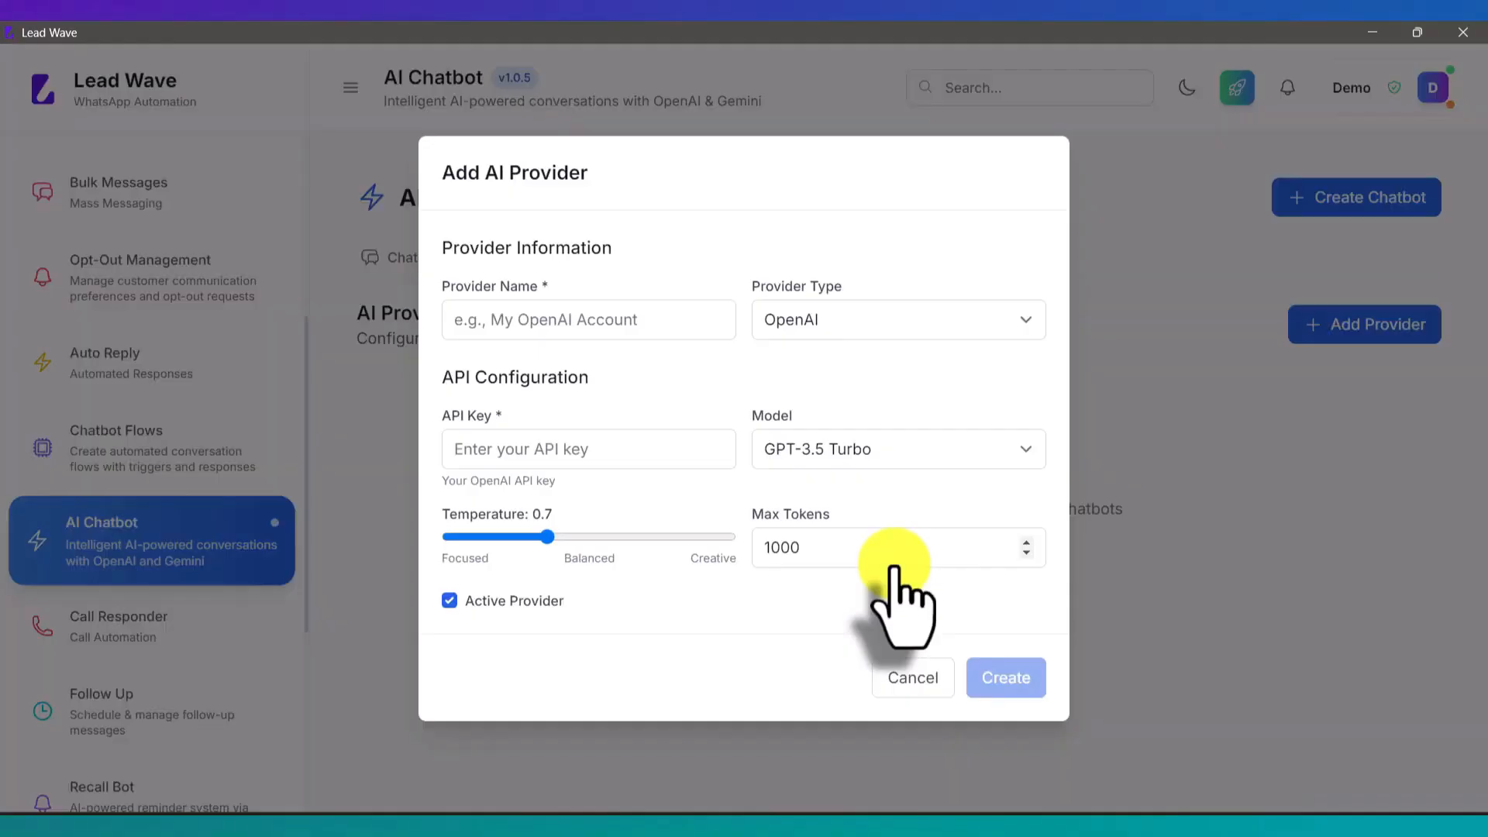
{"action": "left_click", "coordinate": [560, 321]}
{"action": "type", "text": "Test"}
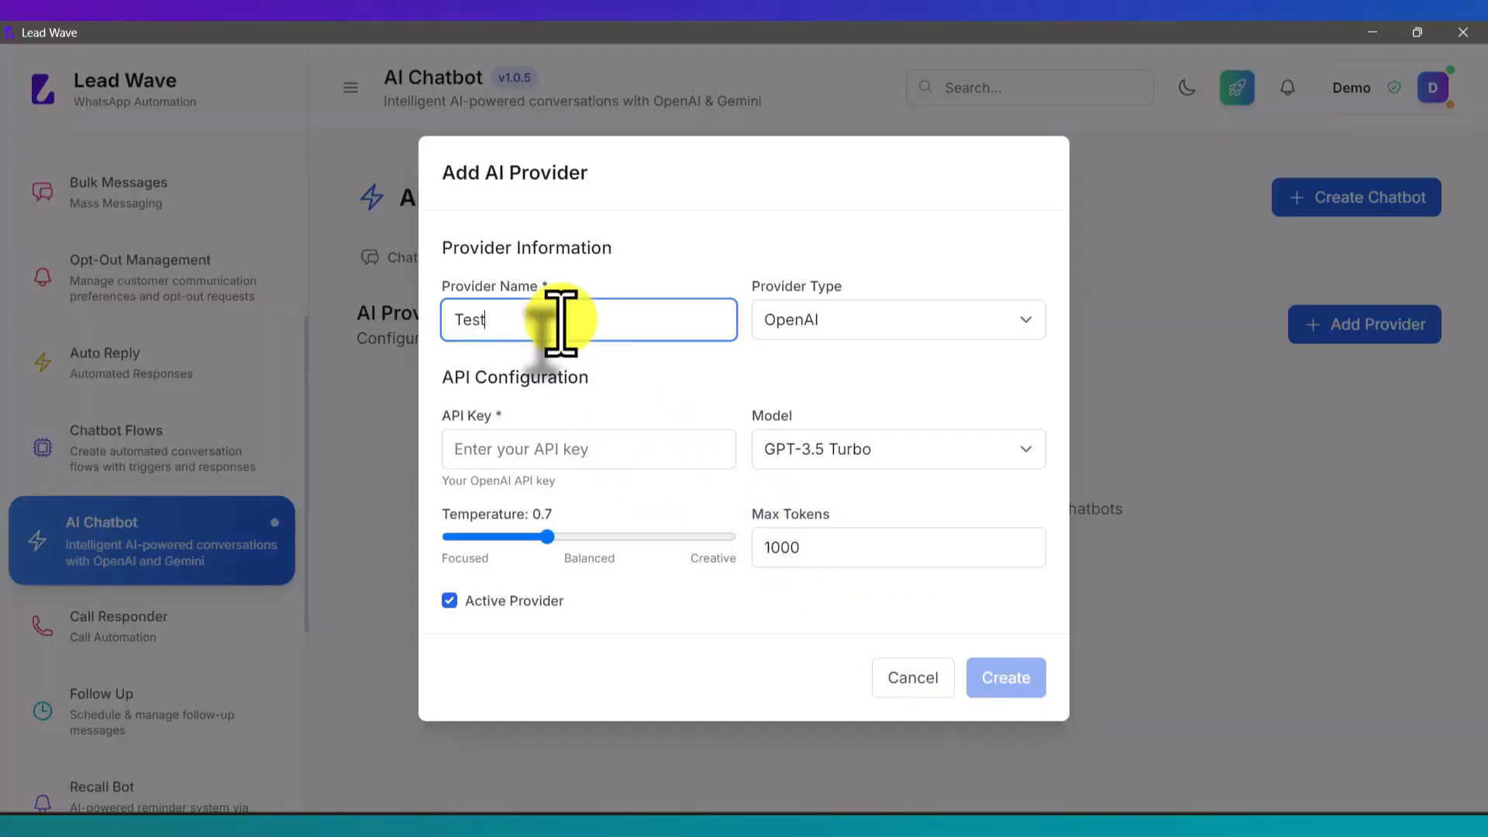
{"action": "left_click", "coordinate": [814, 322]}
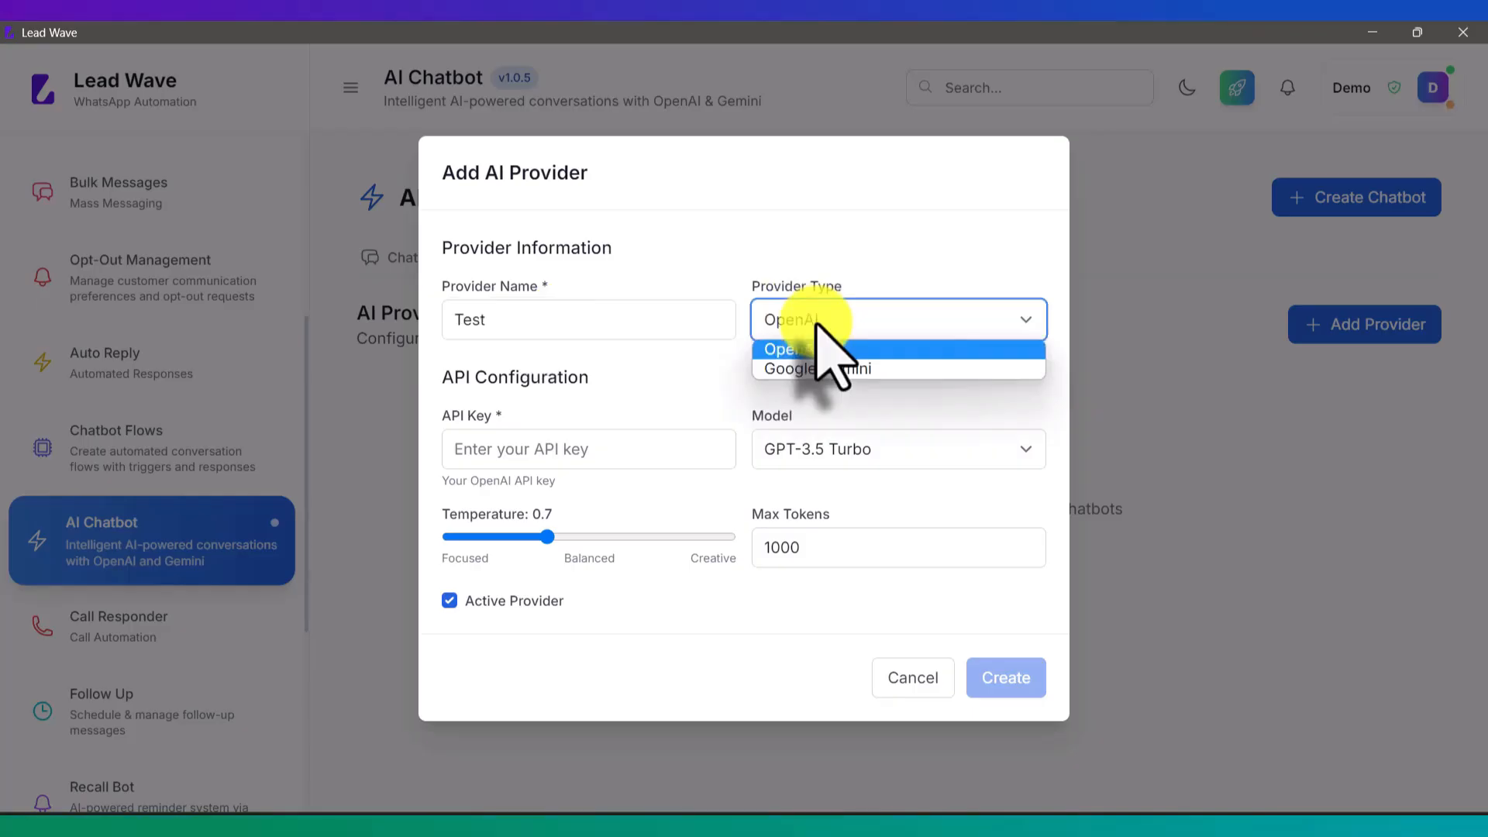
{"action": "left_click", "coordinate": [815, 329]}
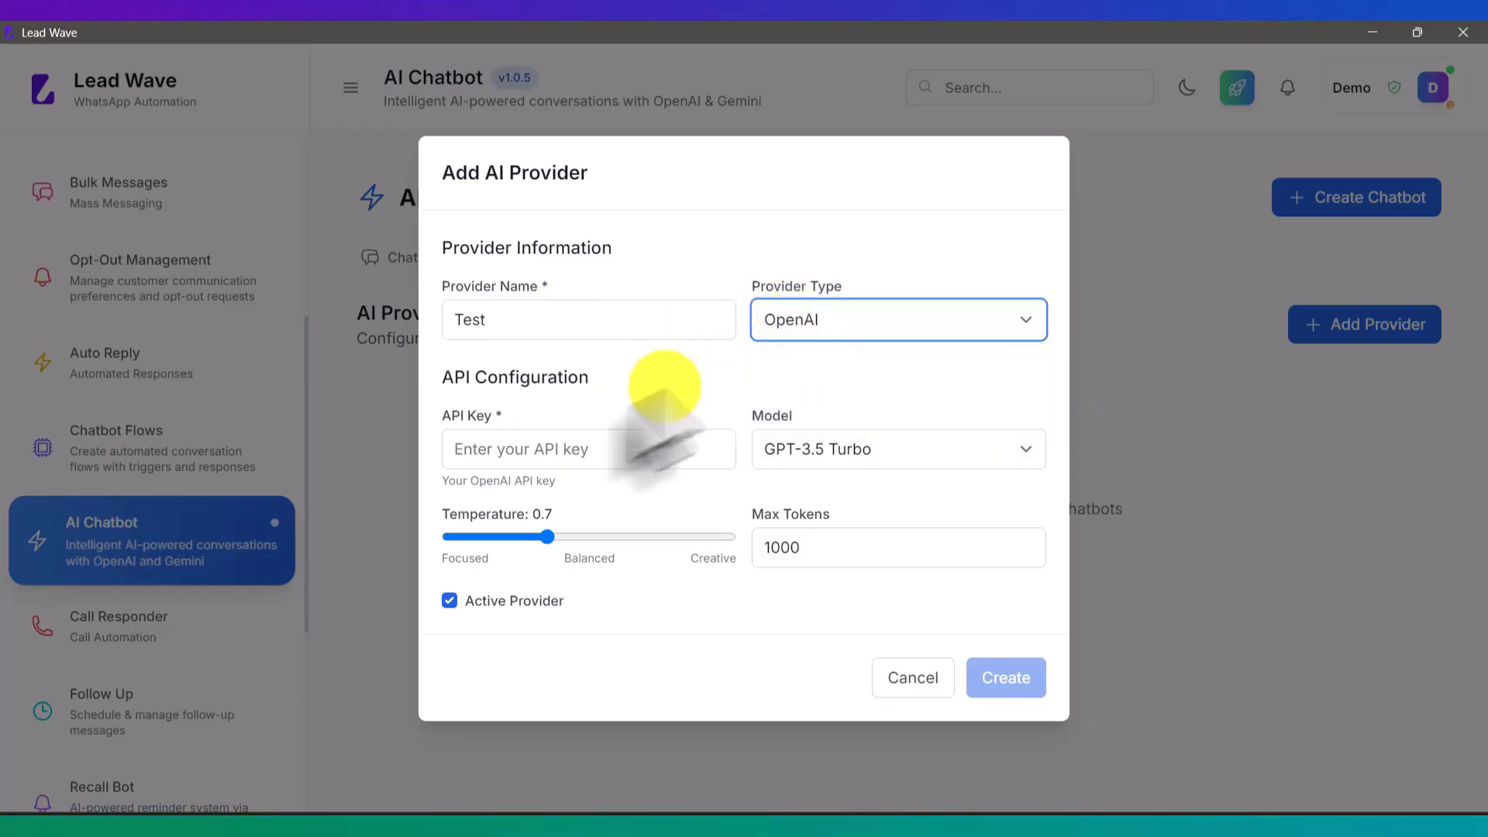
{"action": "left_click", "coordinate": [521, 448]}
{"action": "key", "text": "ctrl+v"}
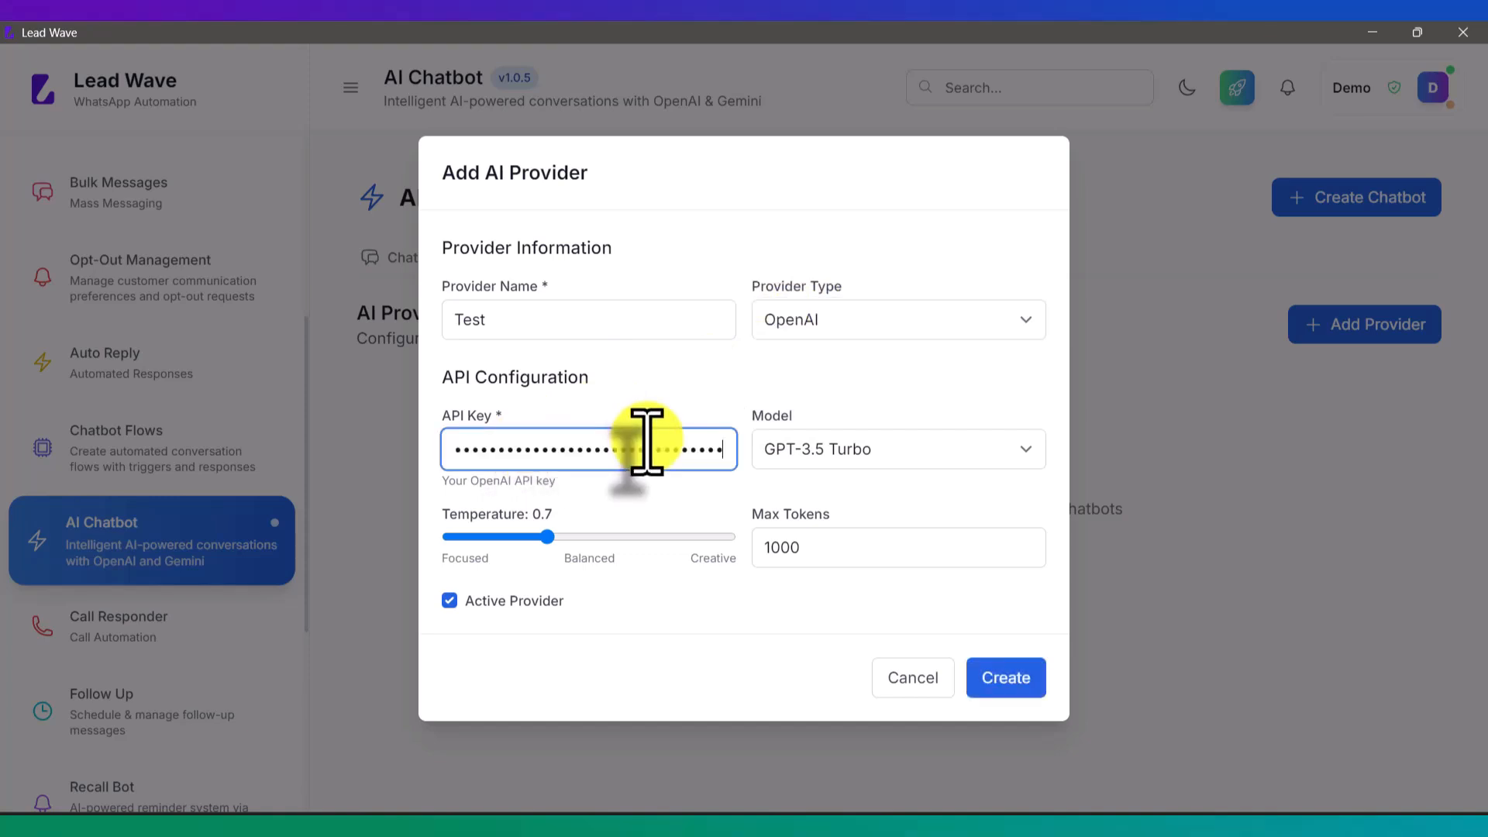
{"action": "left_click", "coordinate": [834, 448]}
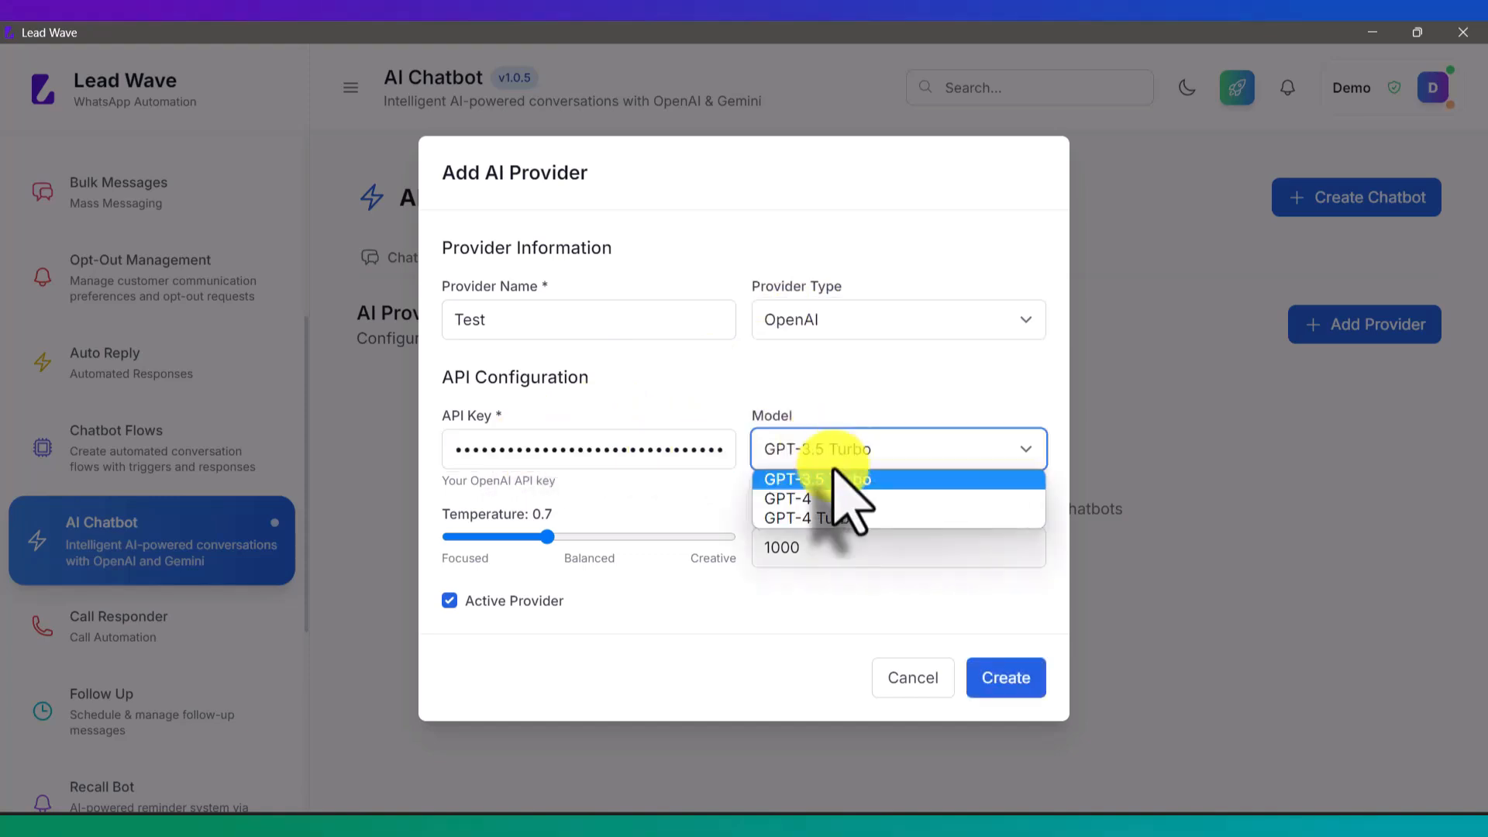
{"action": "left_click", "coordinate": [828, 517]}
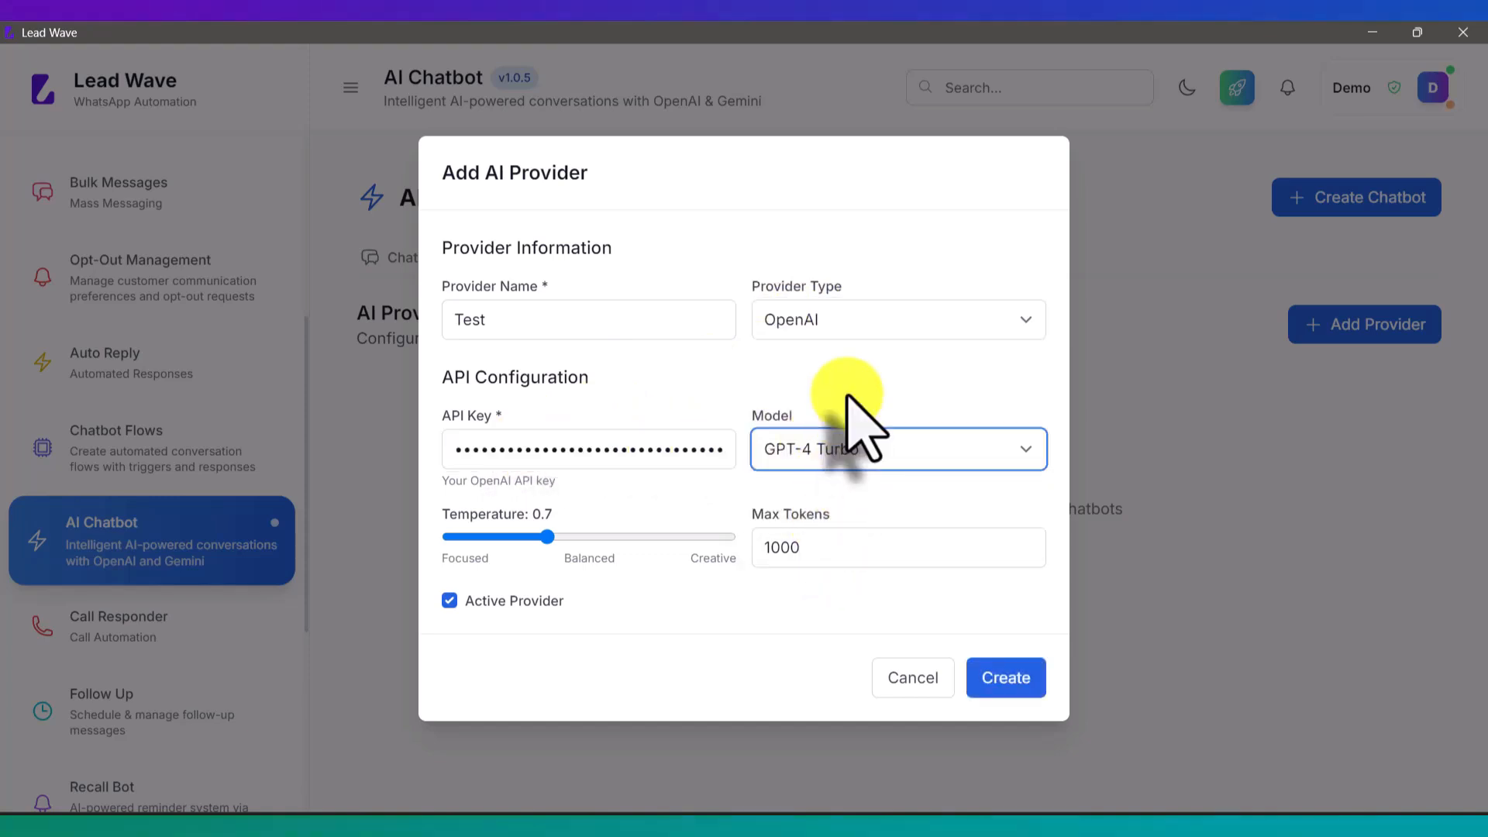
{"action": "left_click", "coordinate": [835, 448]}
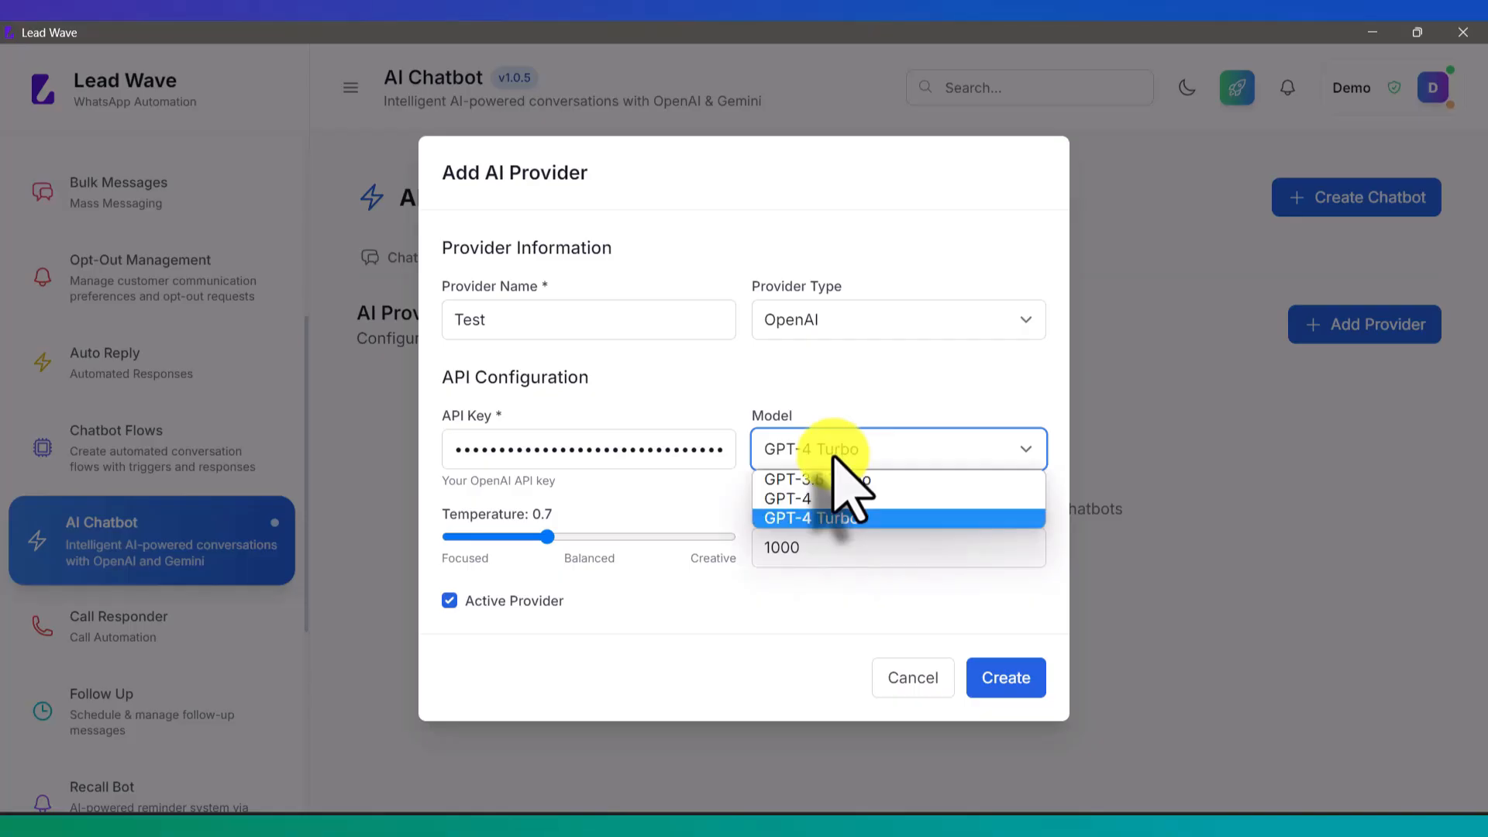
{"action": "left_click", "coordinate": [836, 456]}
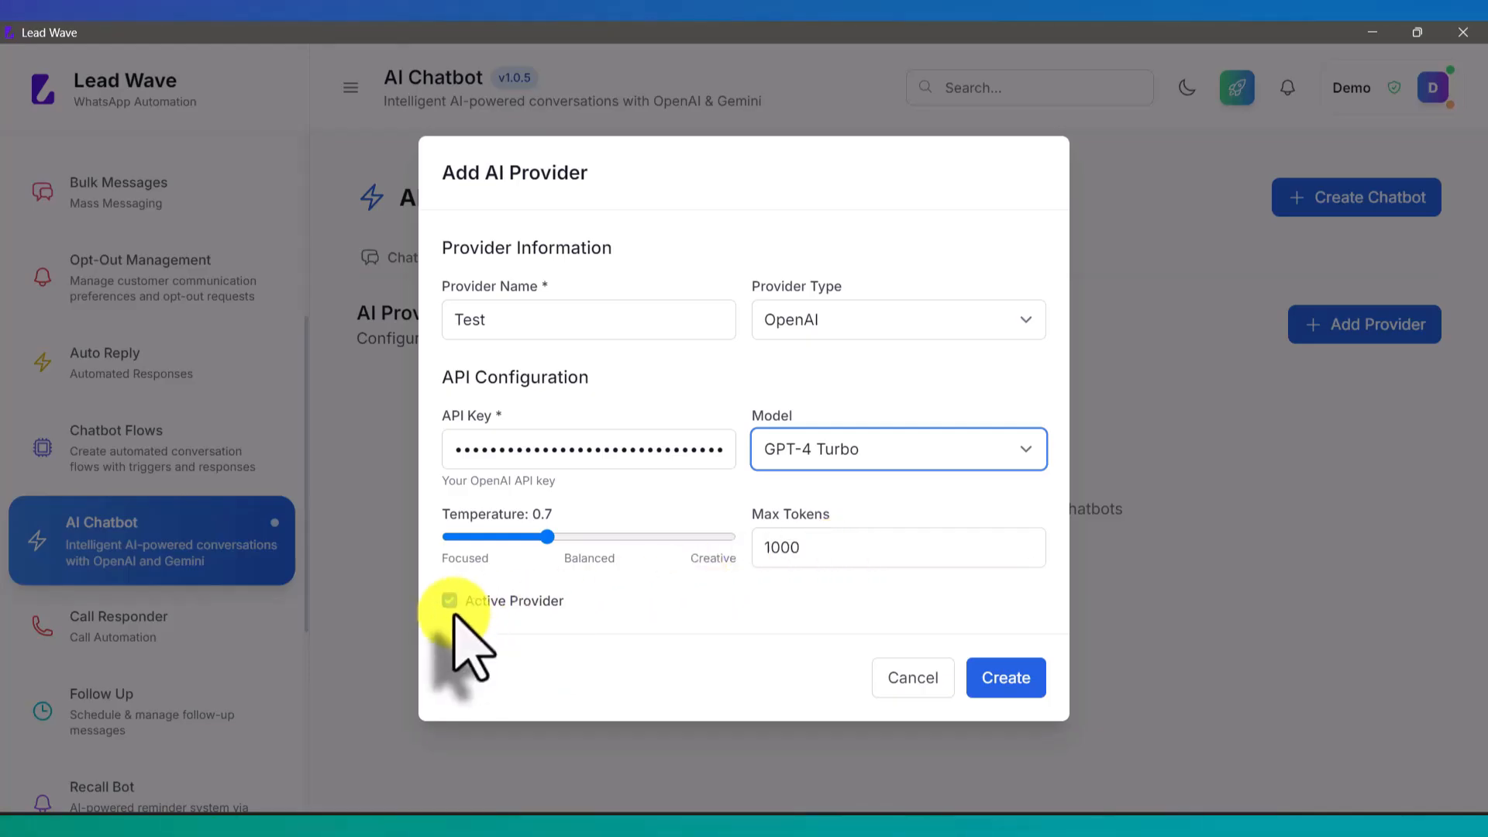
{"action": "left_click", "coordinate": [1002, 679]}
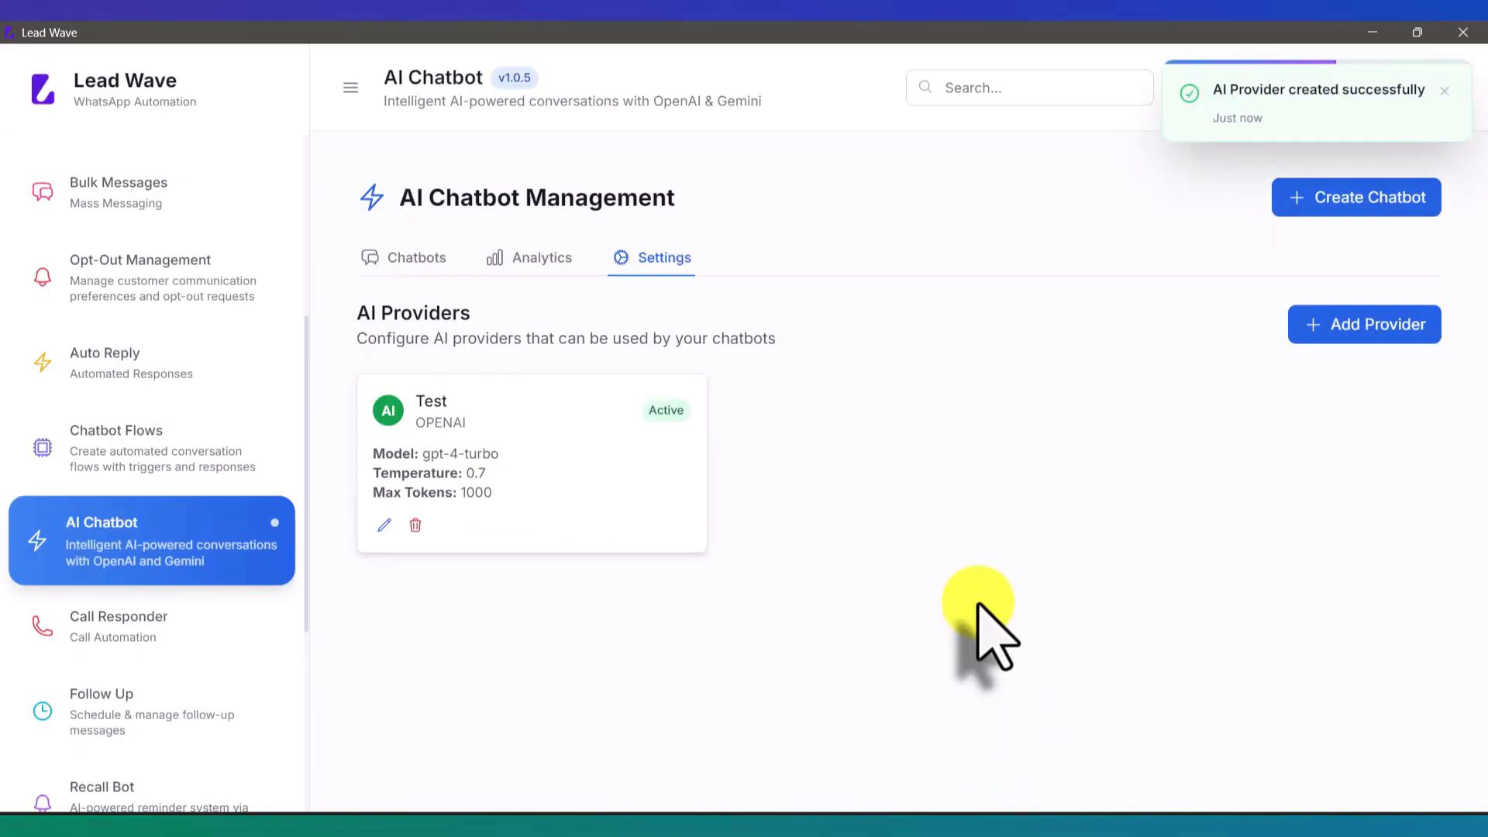
Step: Check the empty Chatbots tab, cancel a new chatbot form, and visit Chatbot Flows and Auto Reply
{"action": "left_click", "coordinate": [403, 275]}
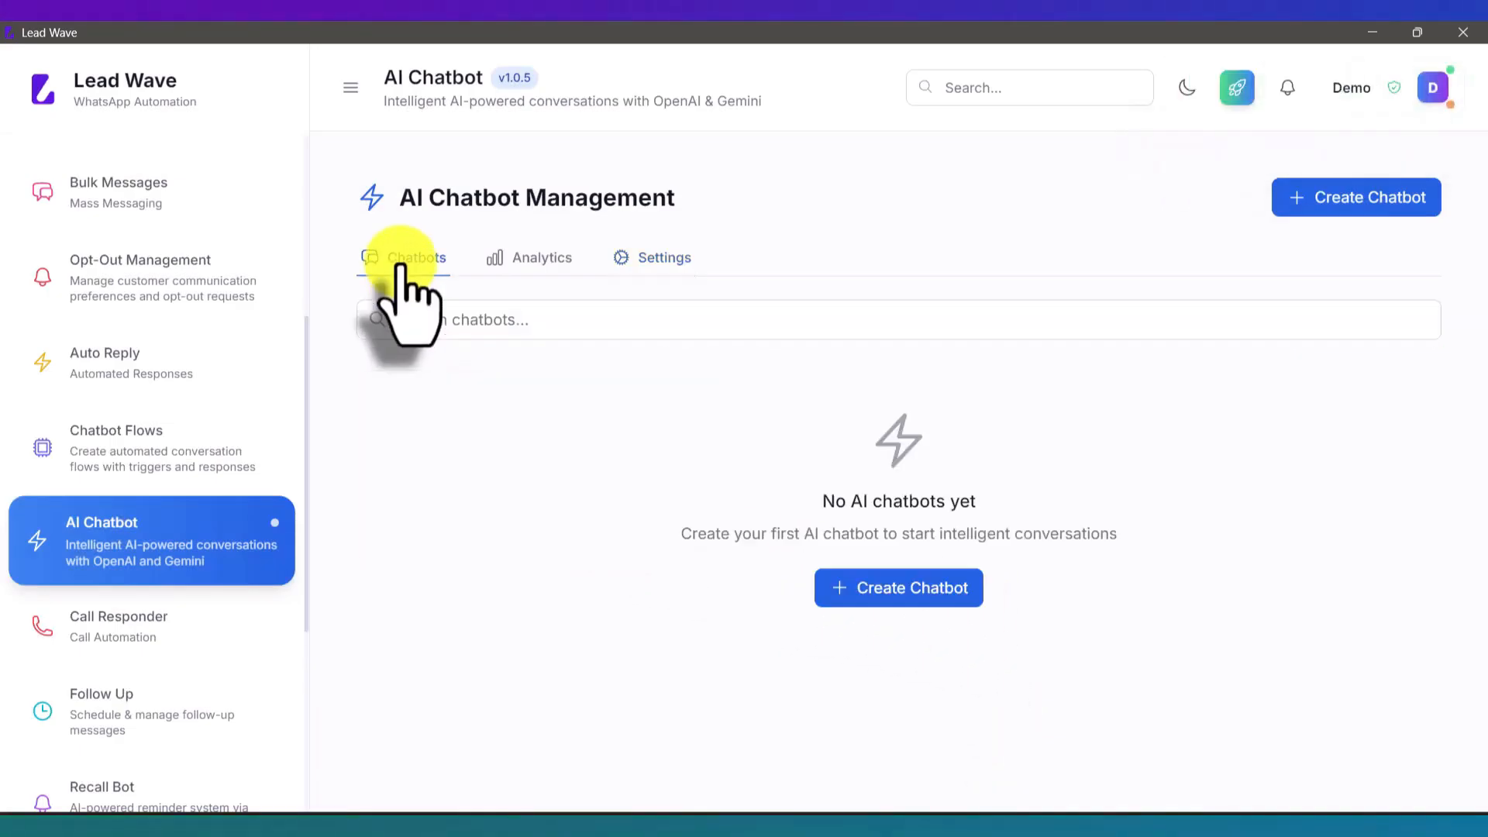
{"action": "left_click", "coordinate": [896, 593]}
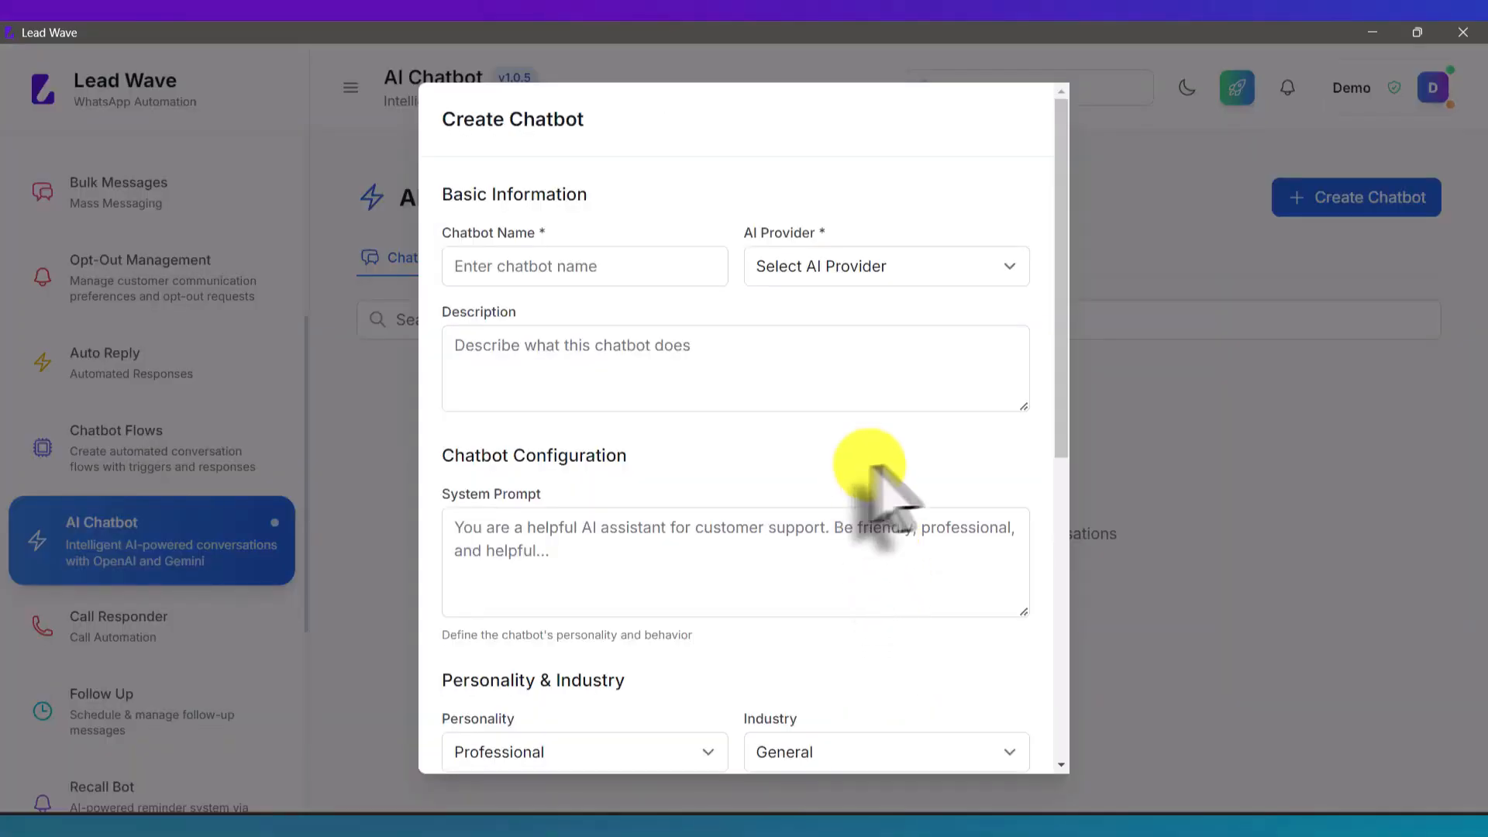
{"action": "scroll", "coordinate": [961, 480], "scroll_direction": "down", "scroll_amount": 8}
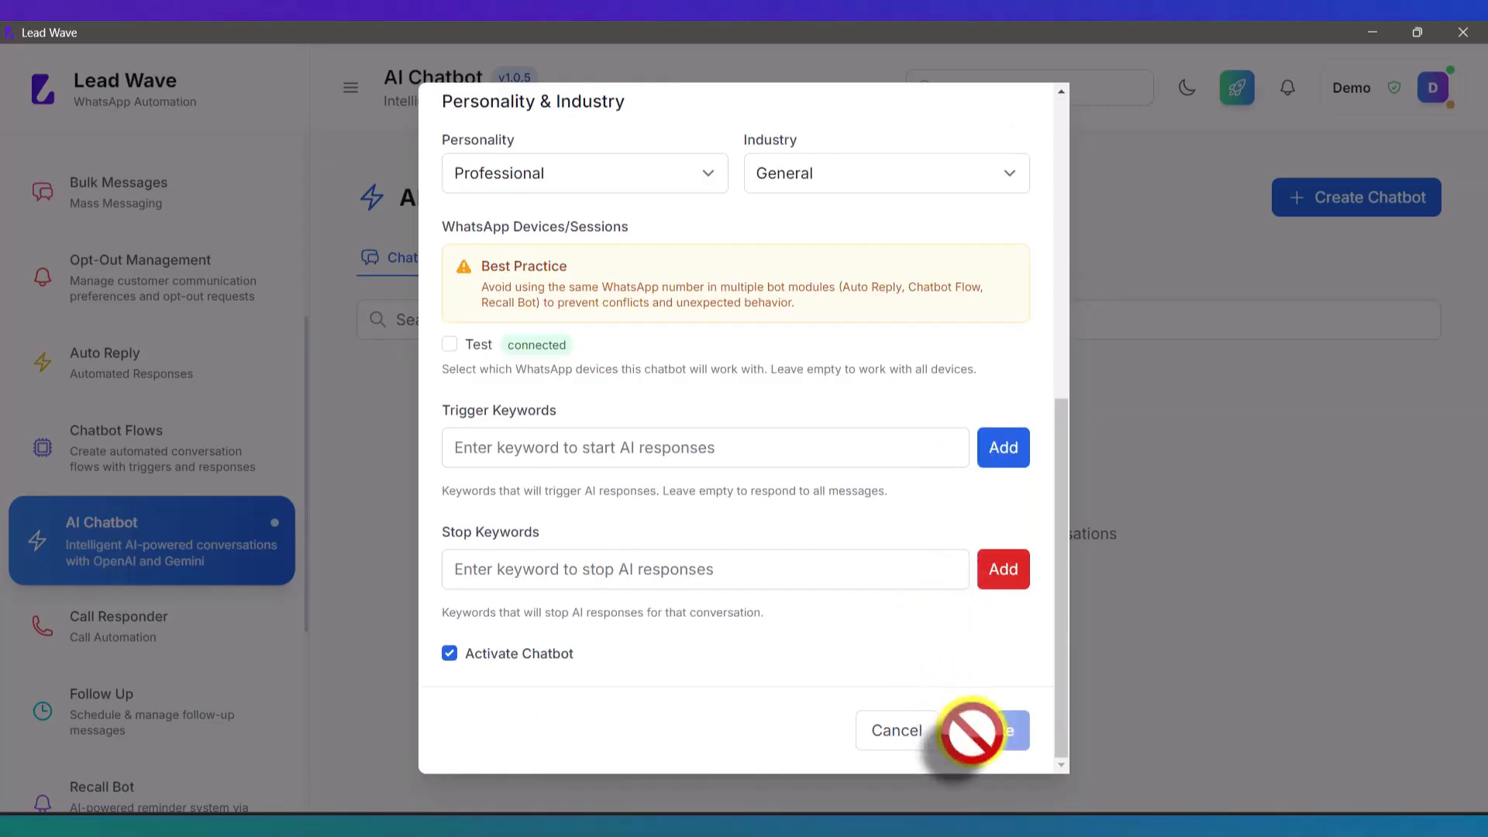
{"action": "left_click", "coordinate": [899, 732]}
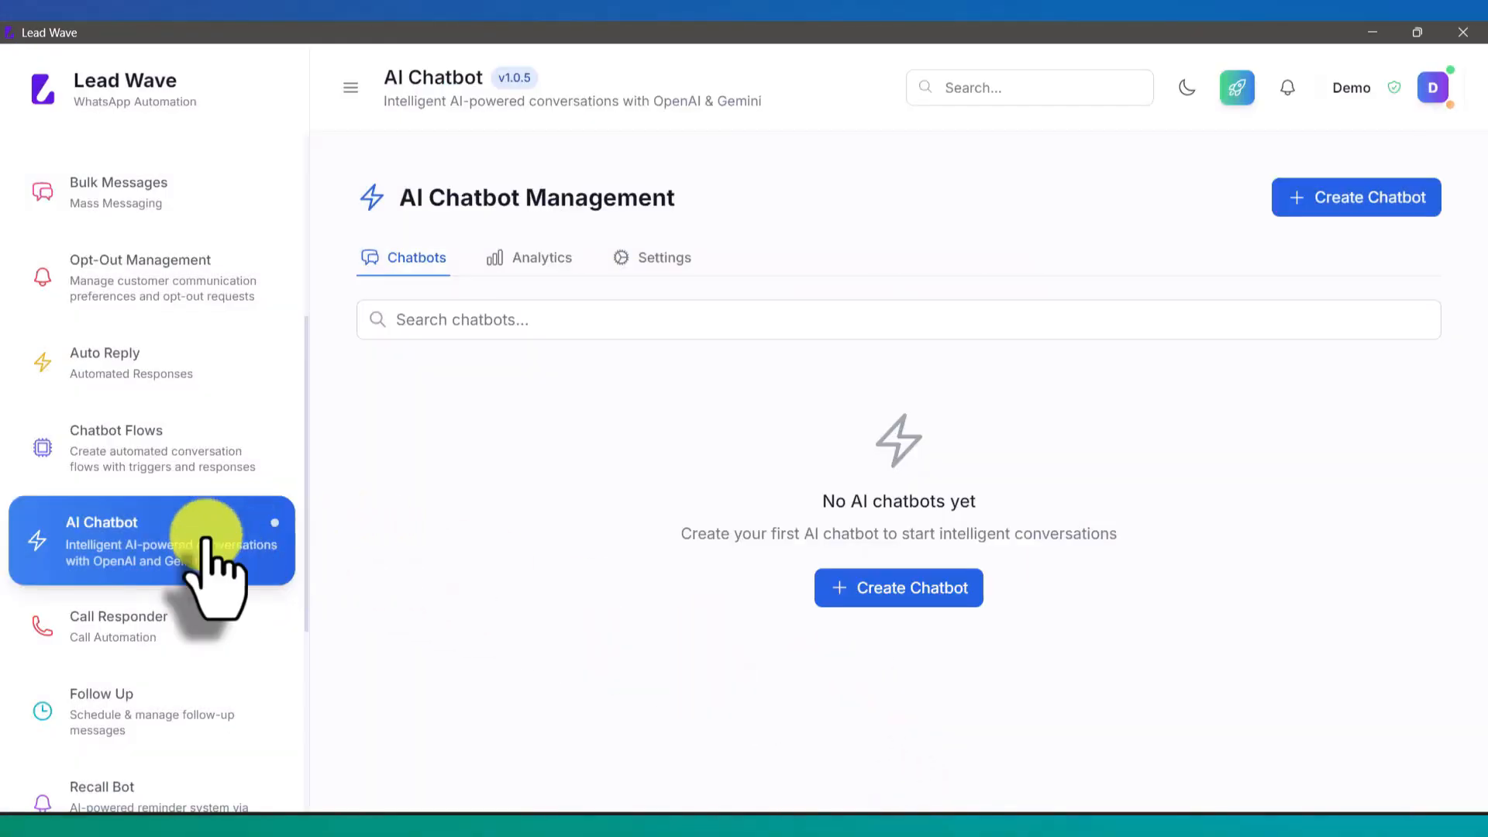
{"action": "left_click", "coordinate": [190, 457]}
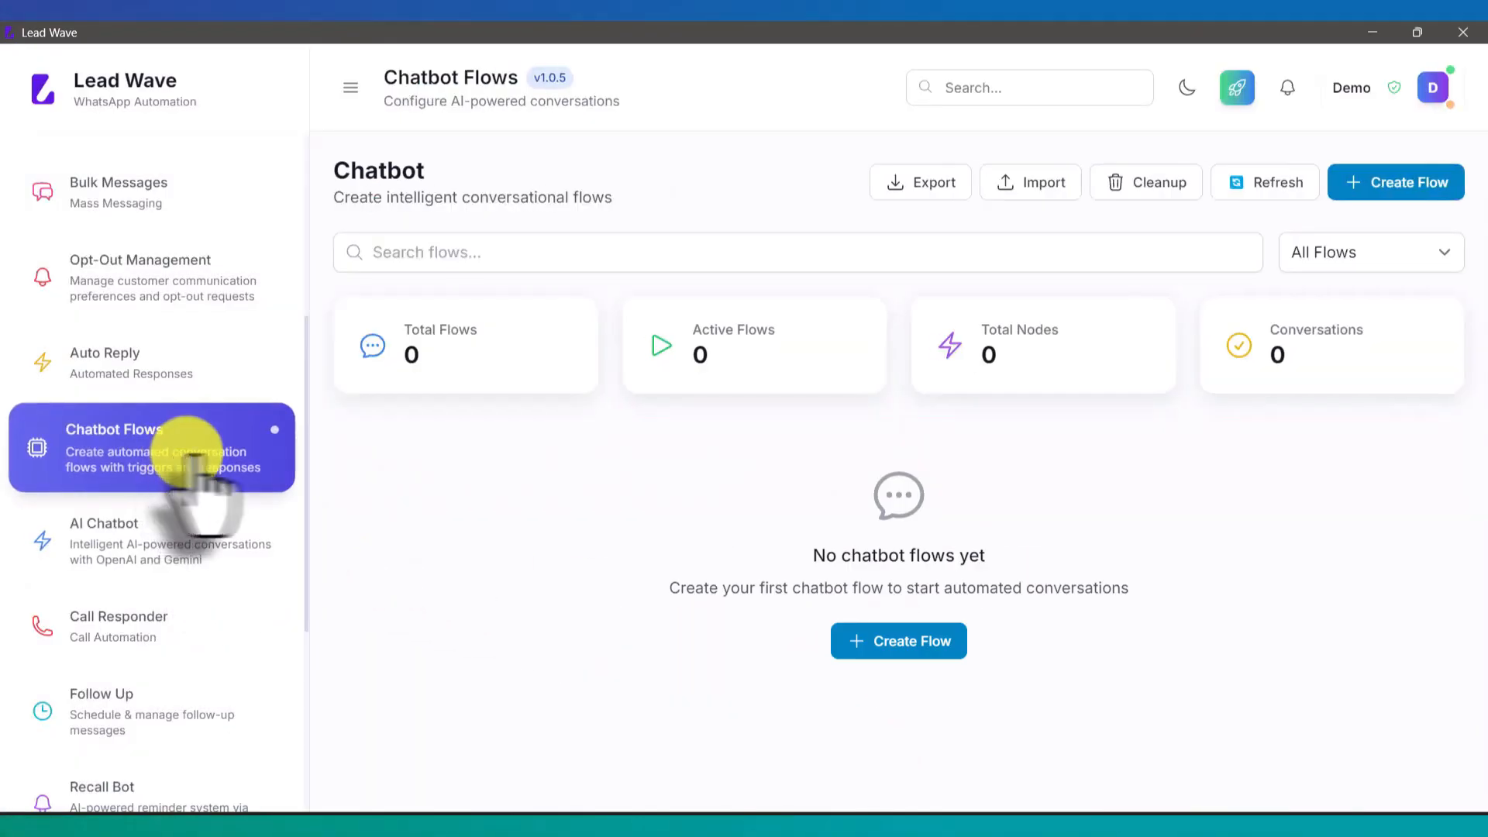
{"action": "left_click", "coordinate": [194, 370]}
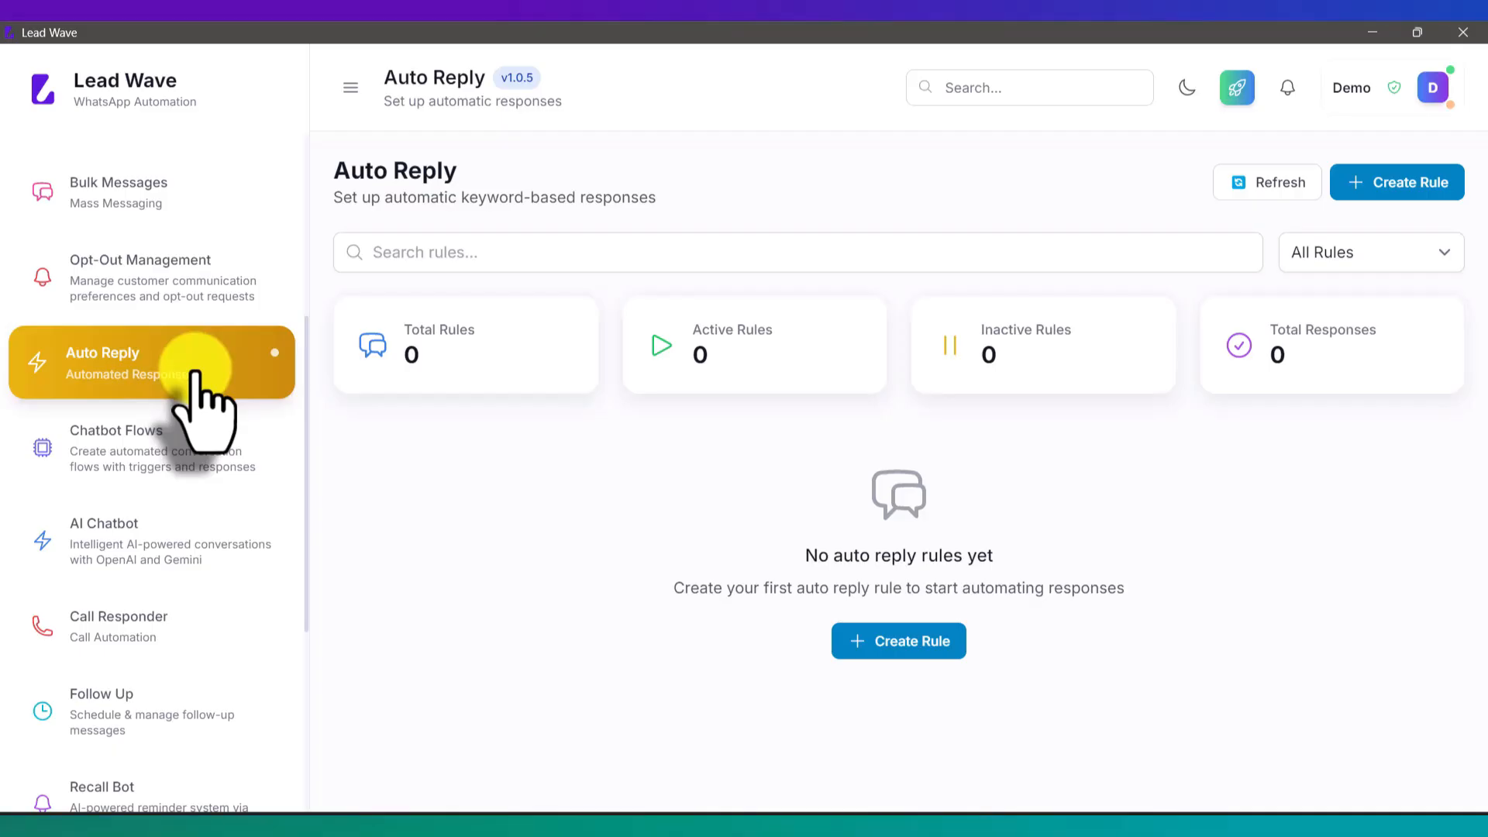
{"action": "left_click", "coordinate": [85, 560]}
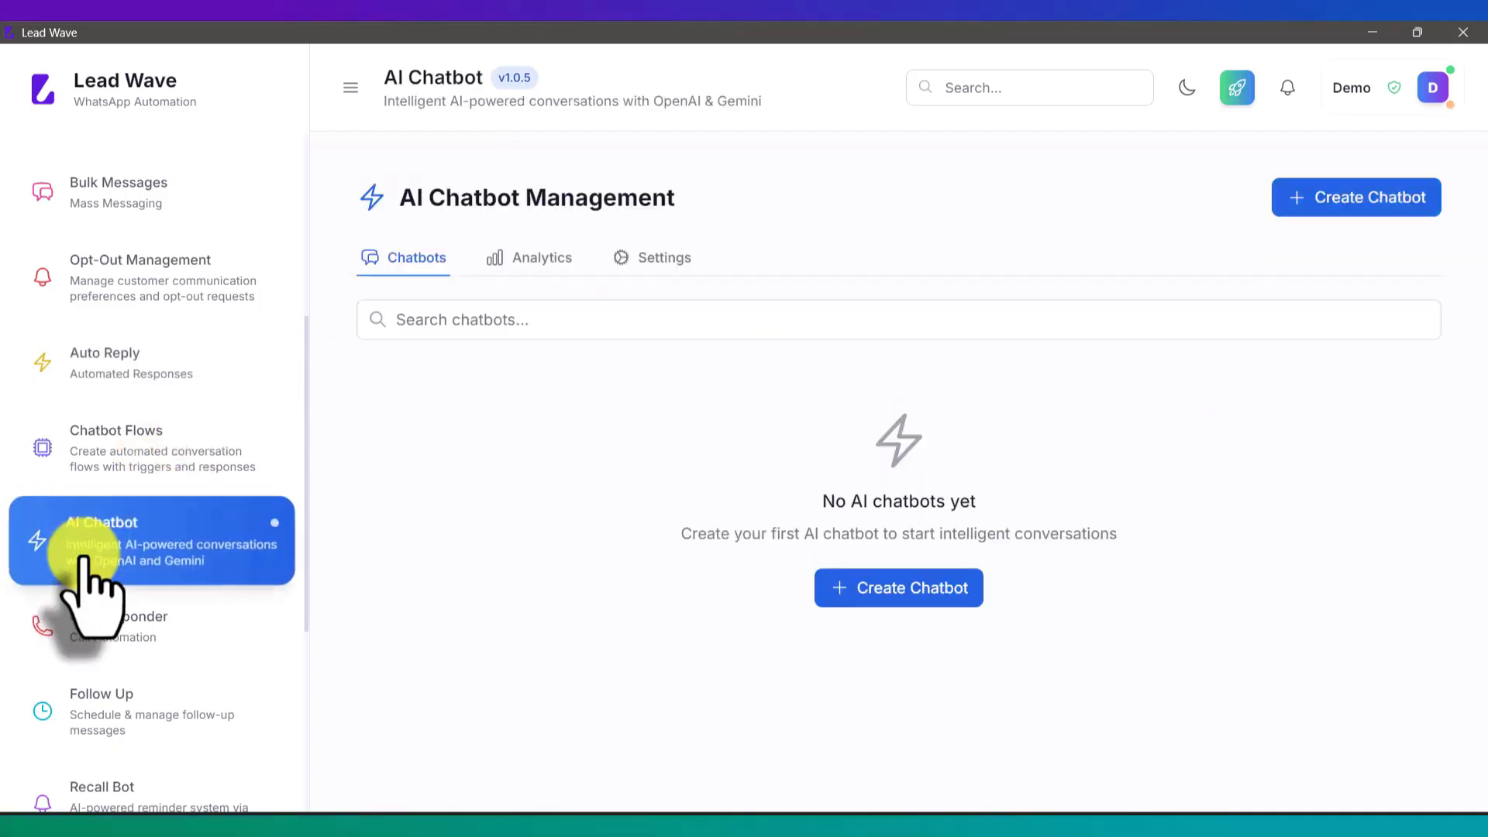
Step: Begin a new chatbot named Test using the Test (OPENAI) provider
{"action": "left_click", "coordinate": [876, 580]}
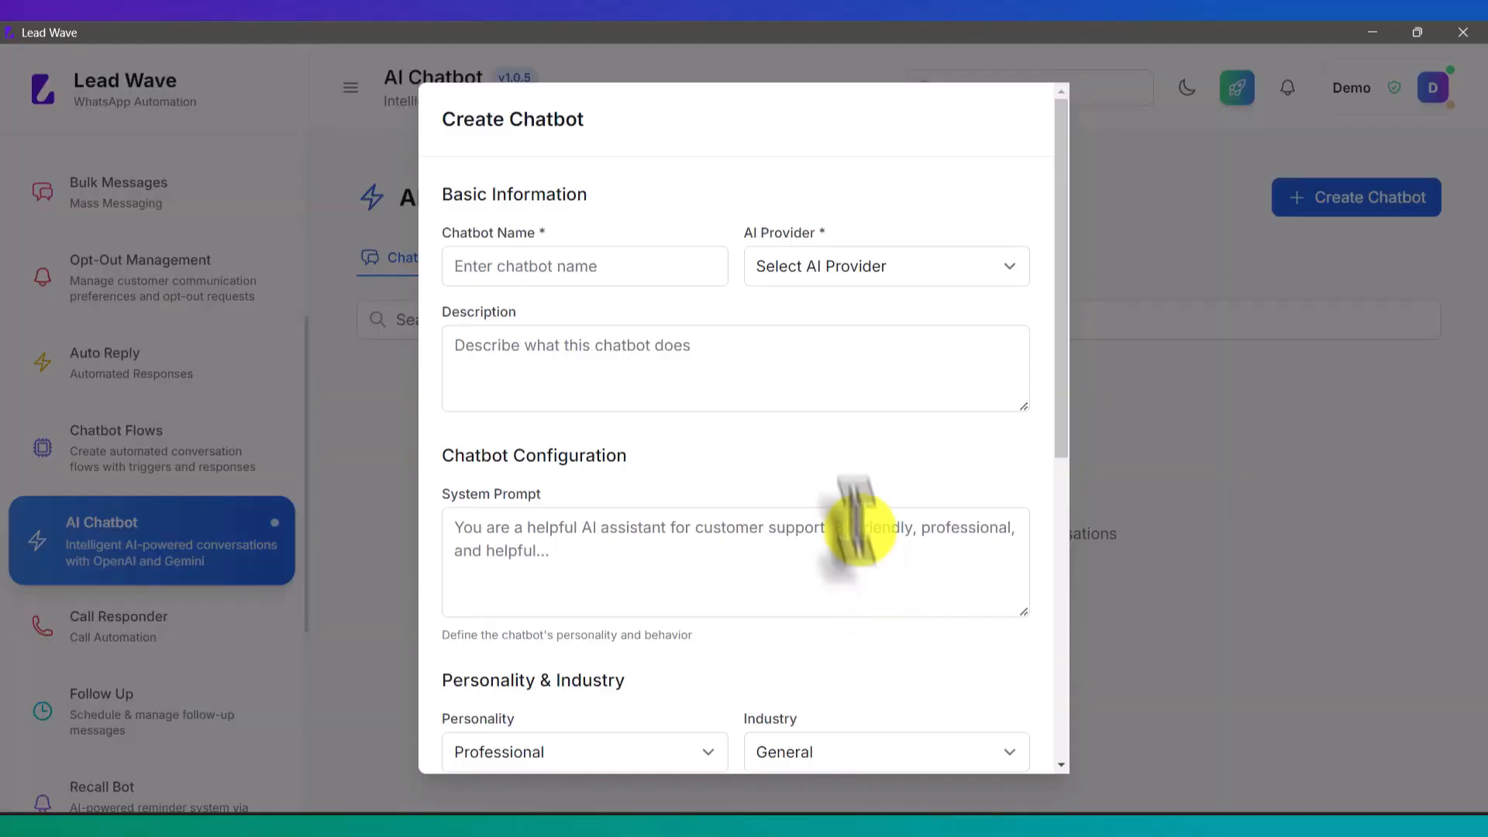
{"action": "left_click", "coordinate": [629, 270]}
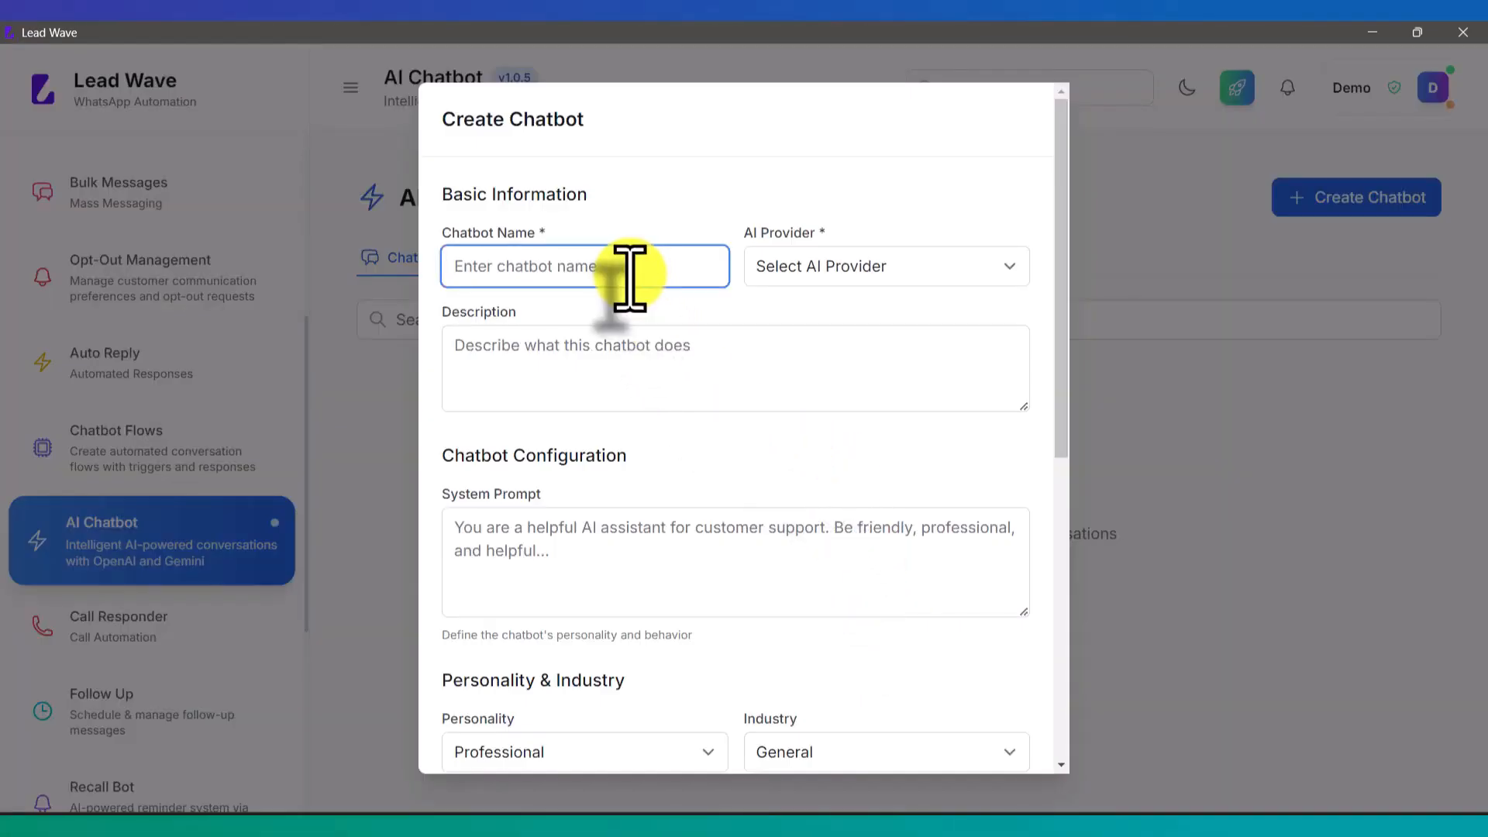
{"action": "type", "text": "Test"}
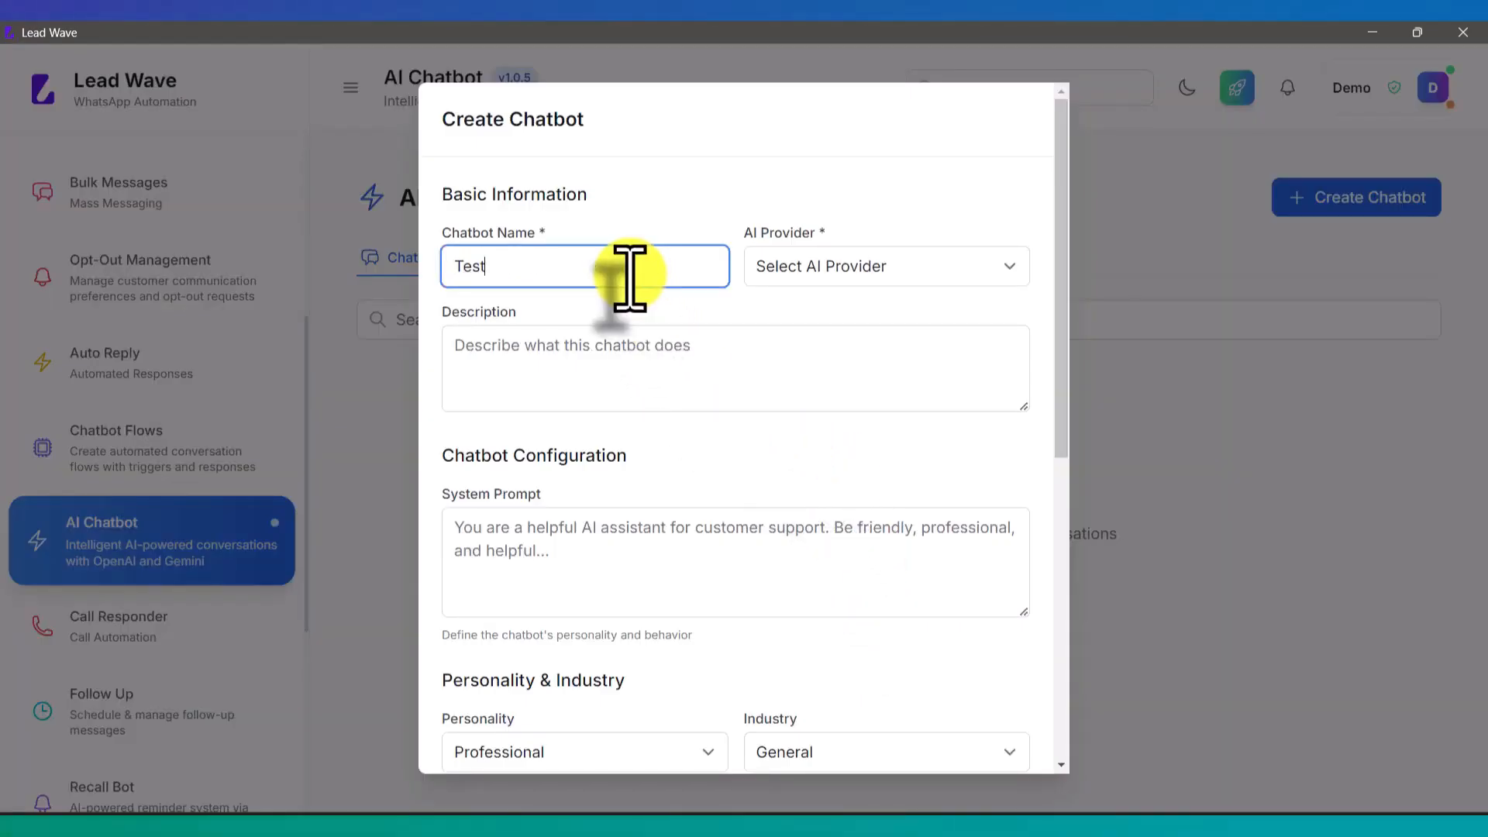
{"action": "left_click", "coordinate": [868, 278]}
{"action": "left_click", "coordinate": [846, 315]}
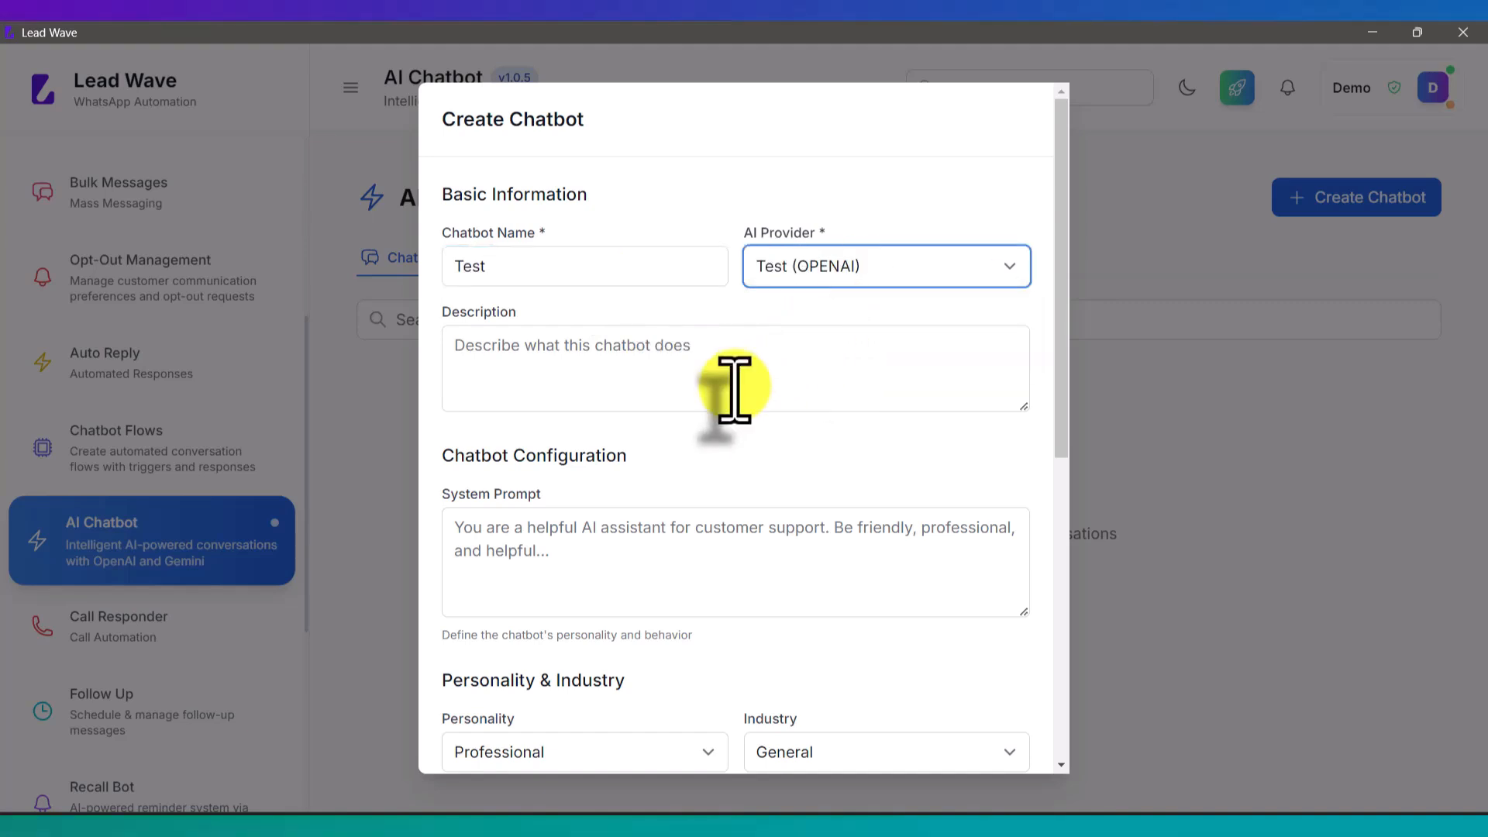
Step: Go into the description and system prompt fields, then switch to ChatGPT in Chrome
{"action": "scroll", "coordinate": [698, 349], "scroll_direction": "down", "scroll_amount": 1}
{"action": "left_click", "coordinate": [673, 304]}
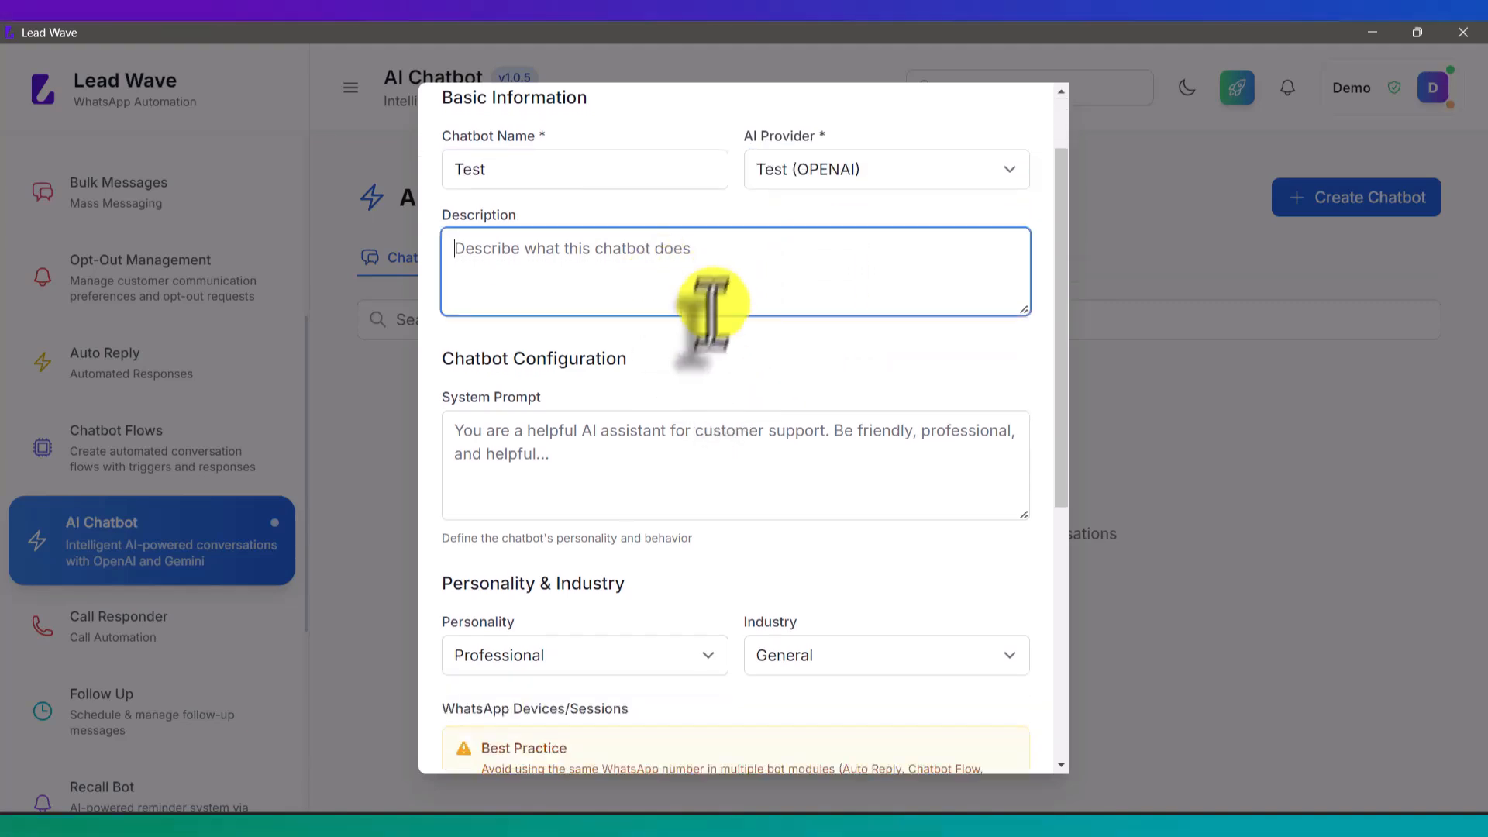
{"action": "left_click", "coordinate": [578, 459]}
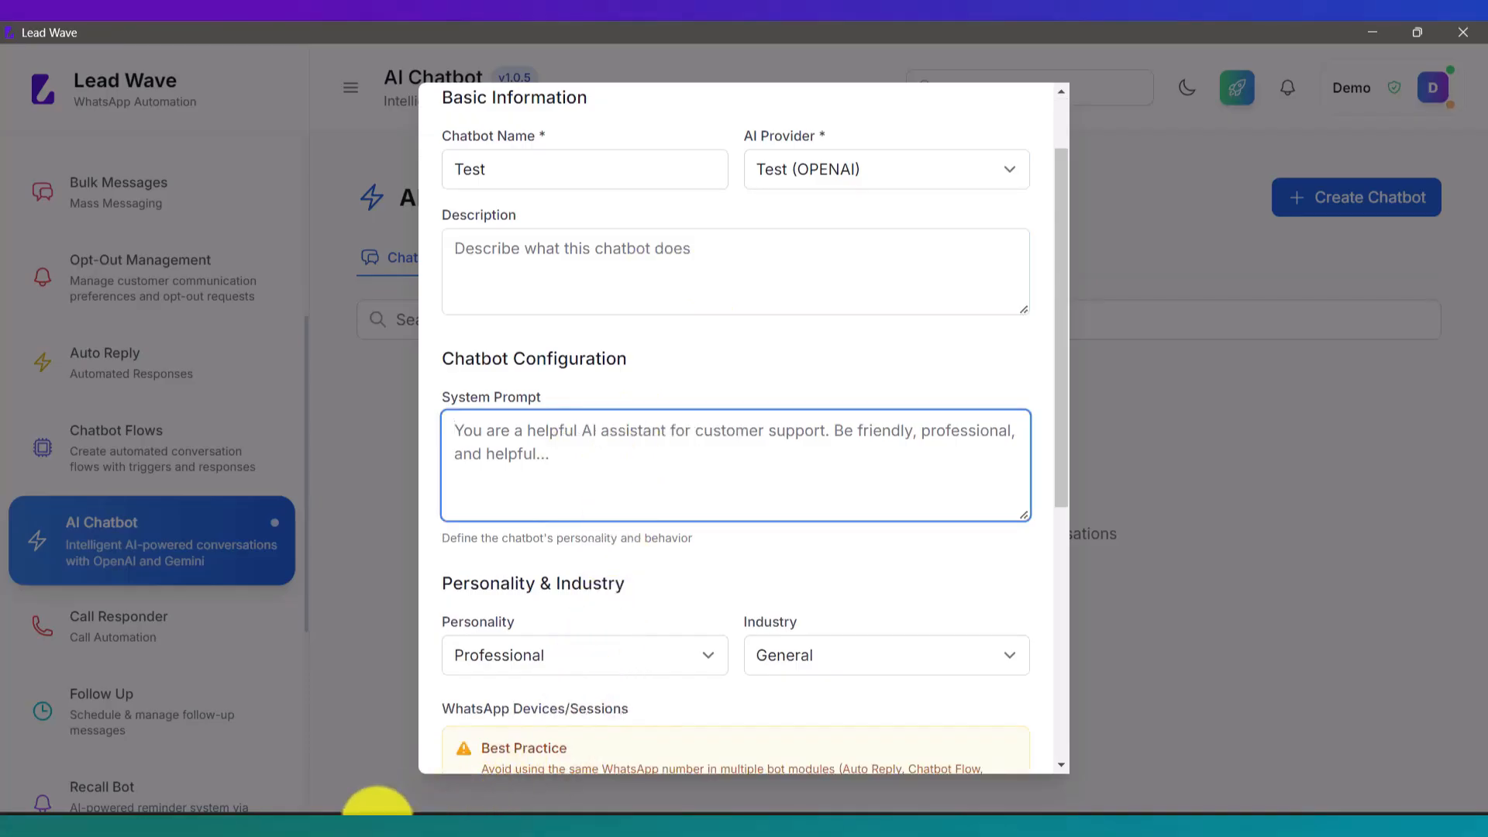
{"action": "mouse_move", "coordinate": [378, 810]}
{"action": "left_click", "coordinate": [499, 778]}
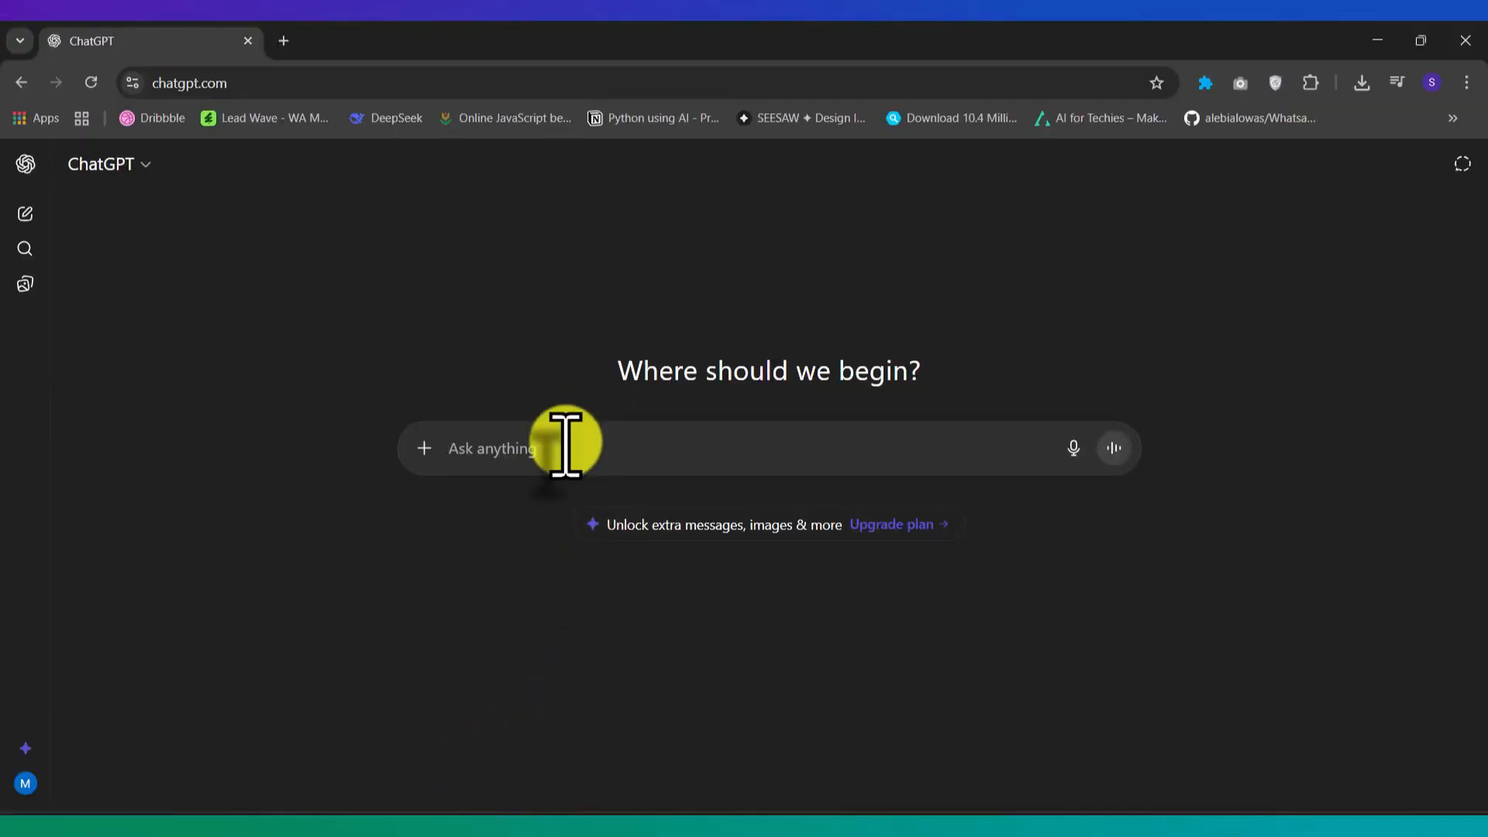
Step: Ask ChatGPT for random company information (name, location, products and services, owner's name) to test an AI bot
{"action": "type", "text": "give me a"}
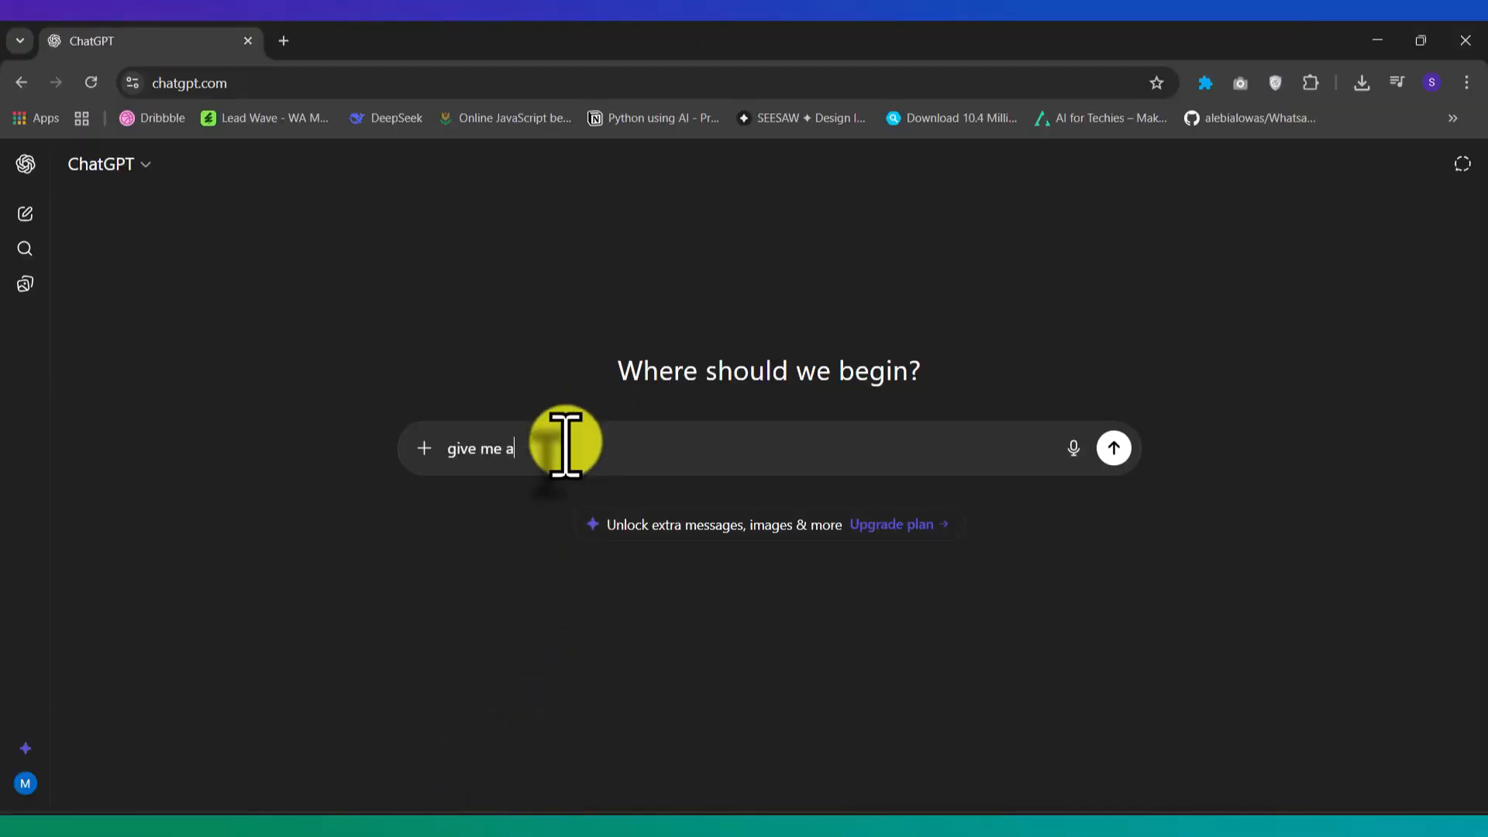
{"action": "type", "text": " random company informatio"}
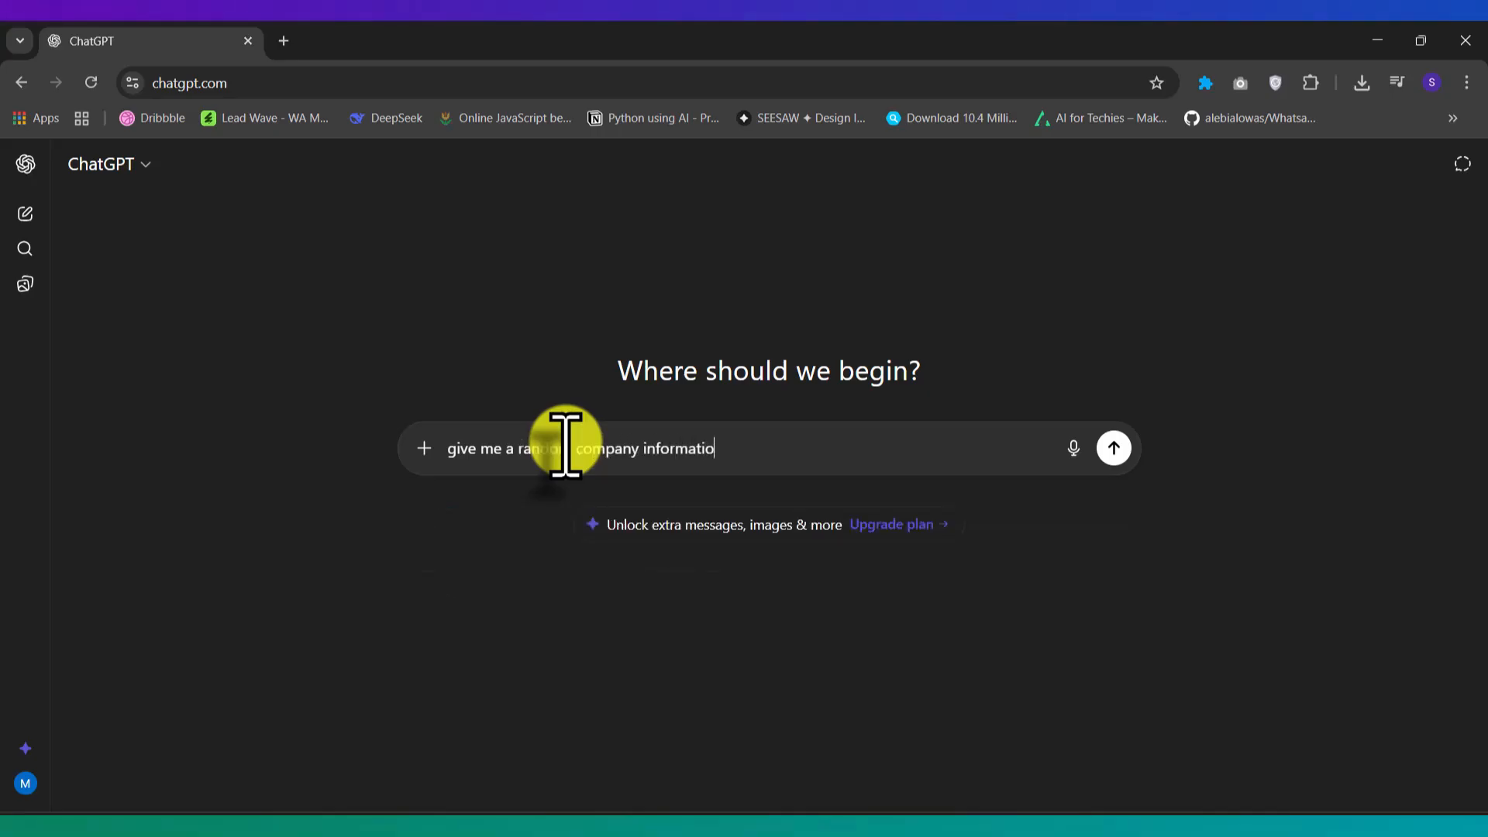
{"action": "type", "text": "n to test AI bot  name,"}
{"action": "key", "text": "shift+Return"}
{"action": "key", "text": "shift+Return"}
{"action": "type", "text": "nam"}
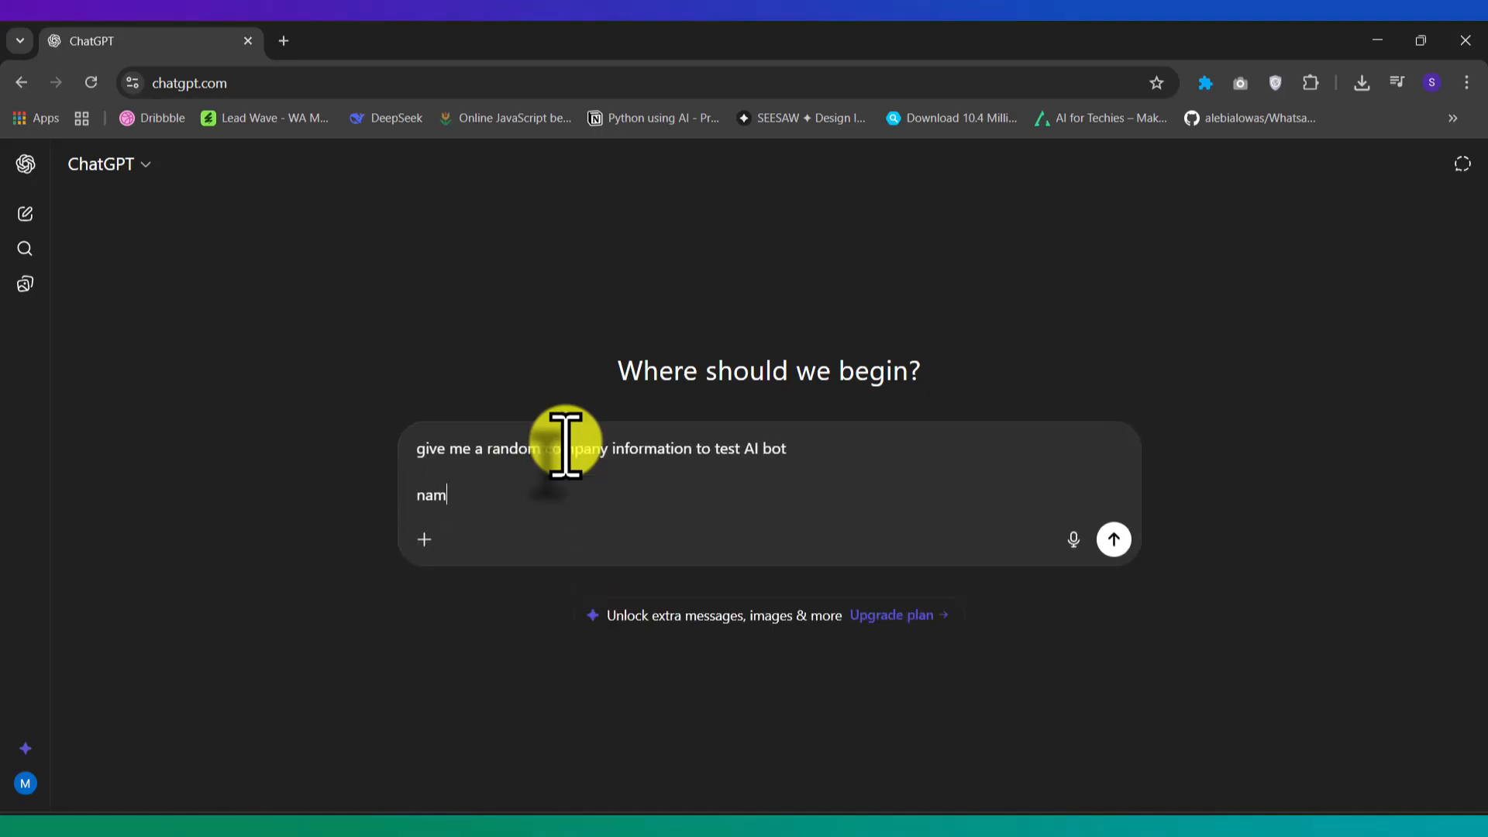
{"action": "type", "text": "e, loca"}
{"action": "key", "text": "BackSpace"}
{"action": "type", "text": "locato"}
{"action": "key", "text": "BackSpace"}
{"action": "type", "text": "ion, produc"}
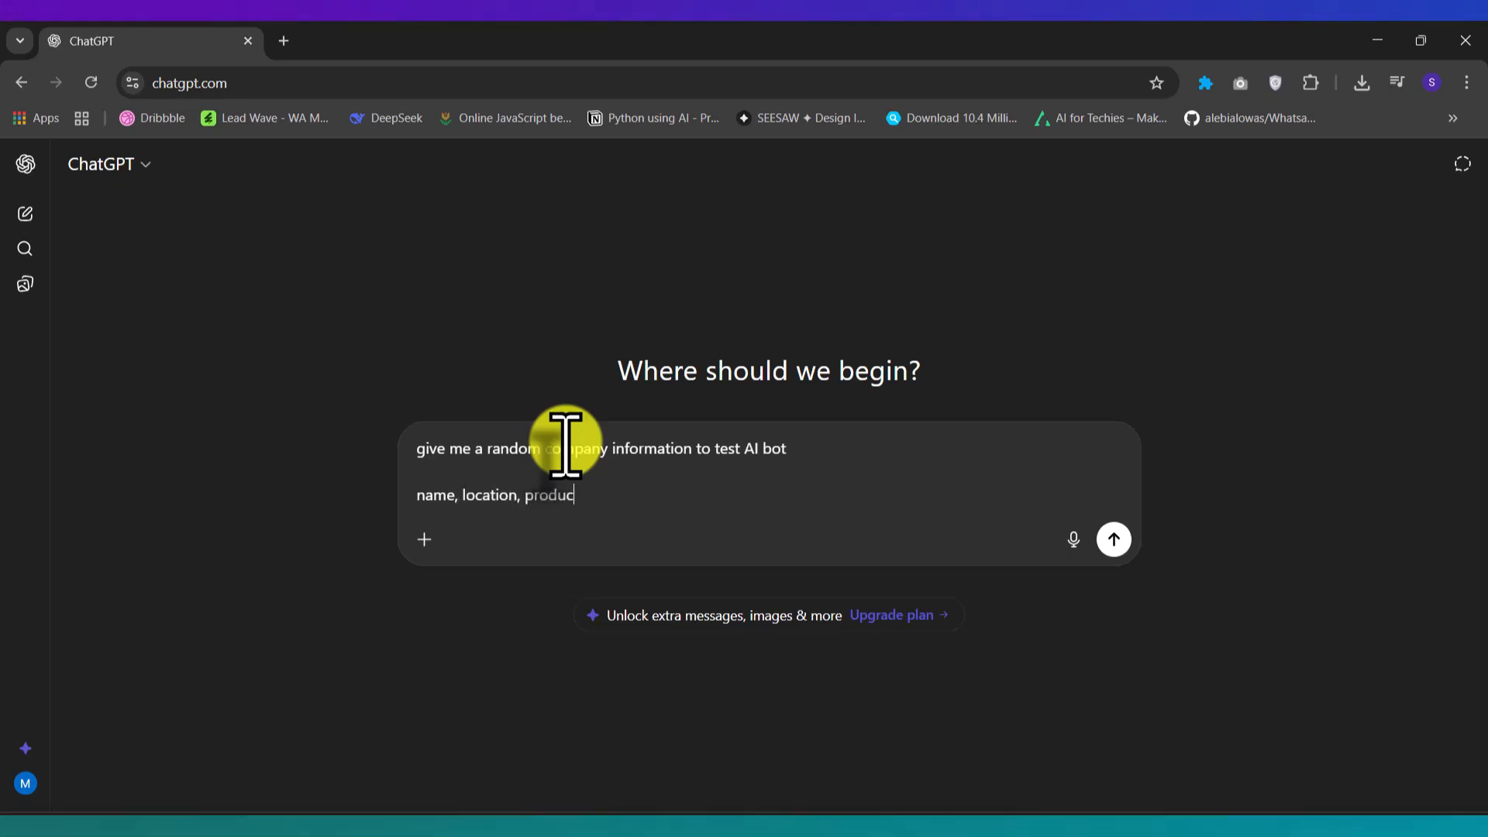
{"action": "type", "text": "t and services, owner"}
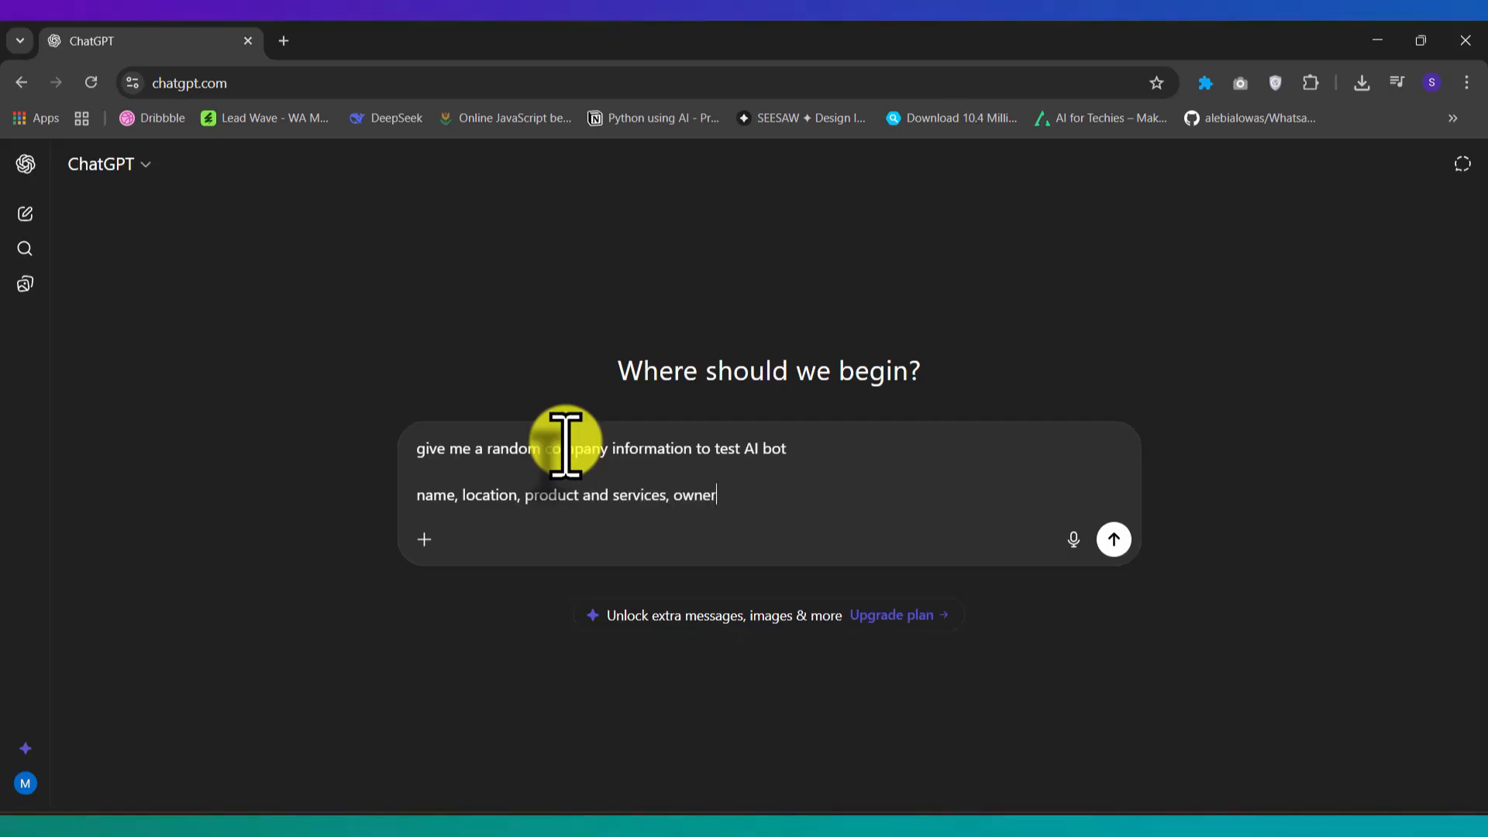
{"action": "type", "text": "s name all"}
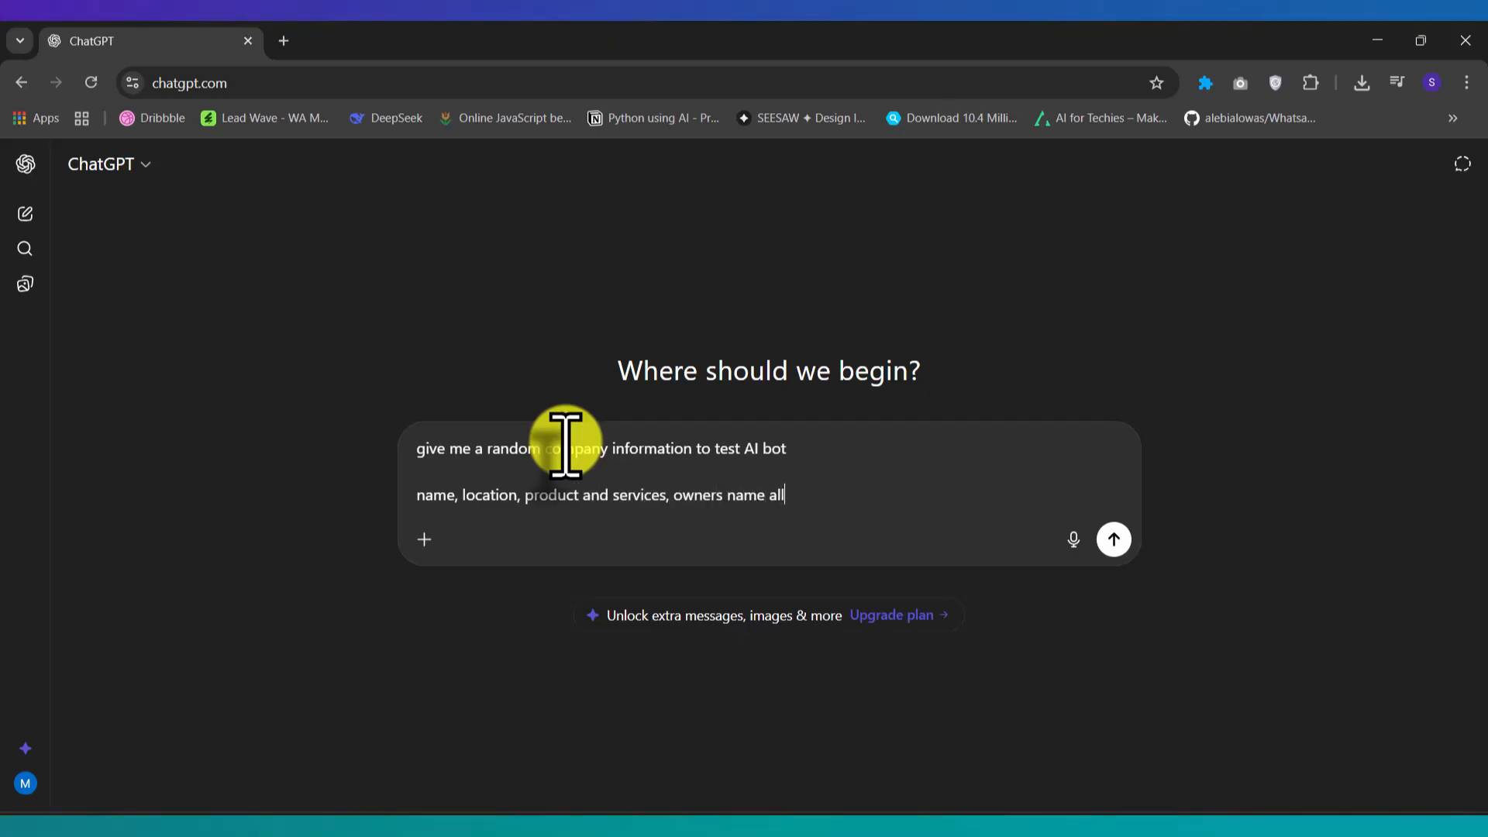
{"action": "type", "text": " necessary infom"}
{"action": "key", "text": "BackSpace"}
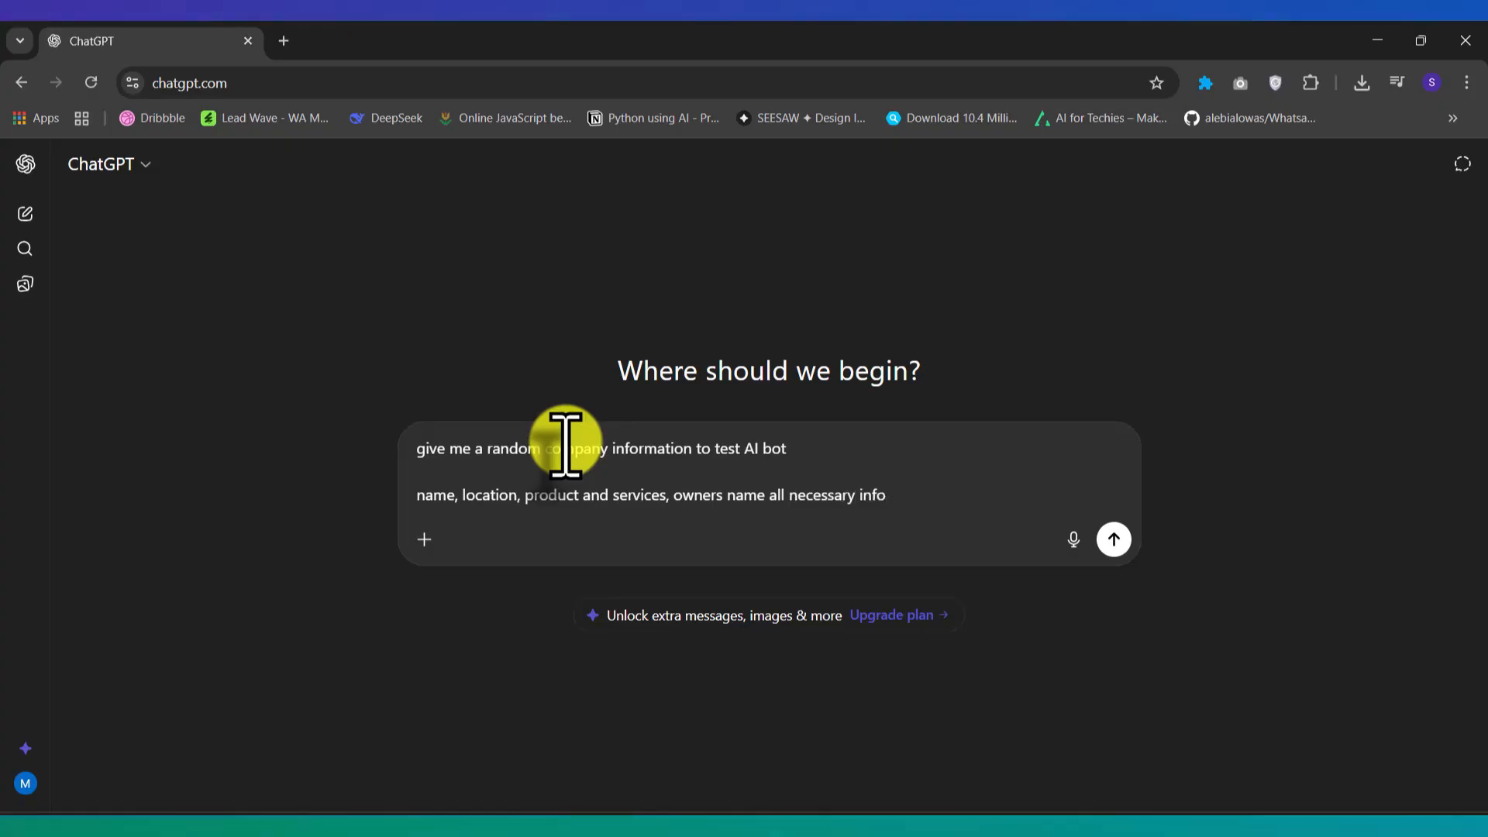
{"action": "type", "text": "rmation"}
{"action": "key", "text": "Return"}
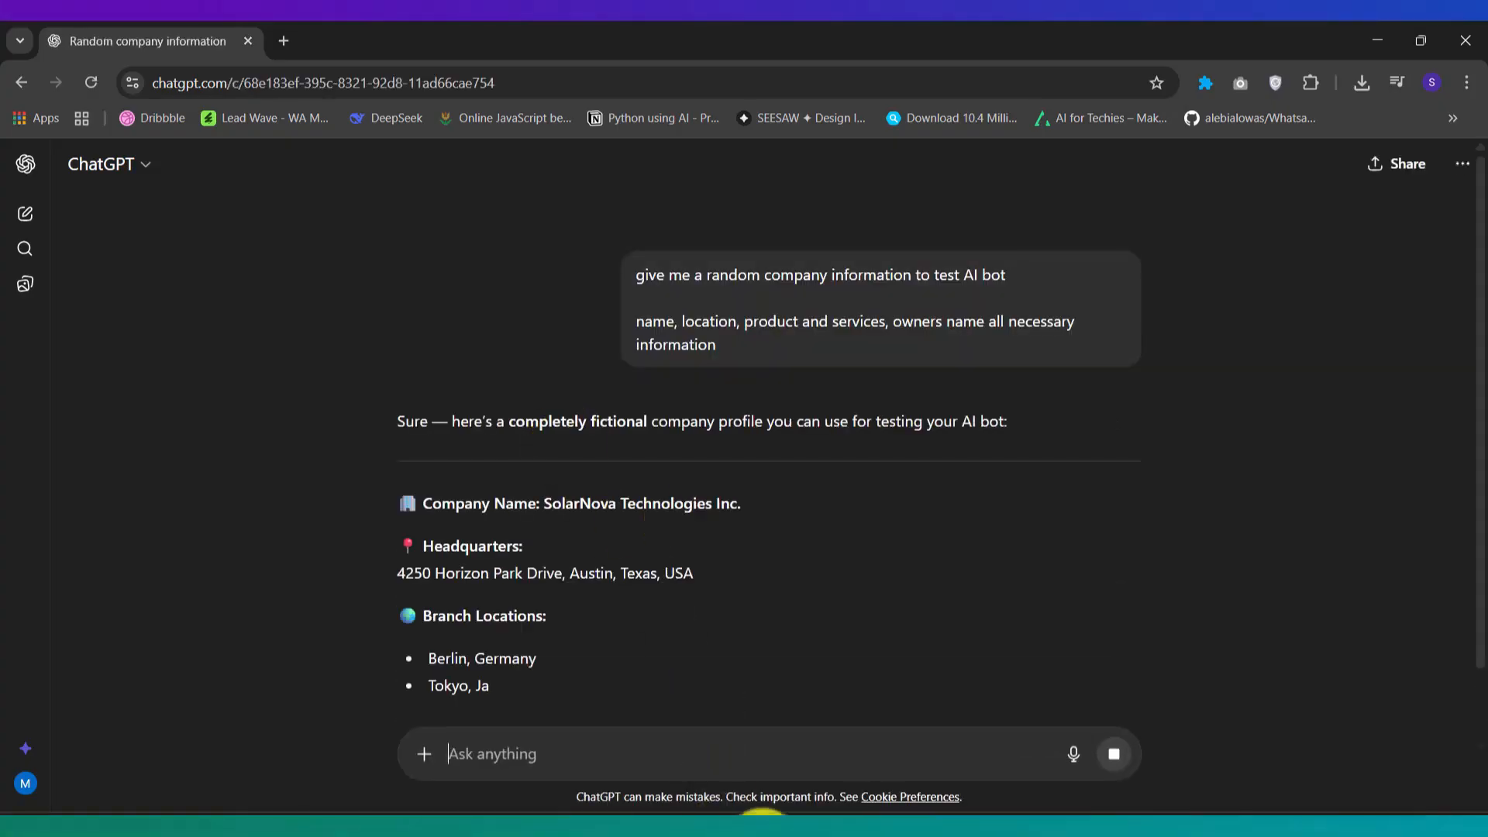
Step: Copy ChatGPT's fictional SolarNova Technologies company profile and return to Lead Wave
{"action": "left_click", "coordinate": [703, 719]}
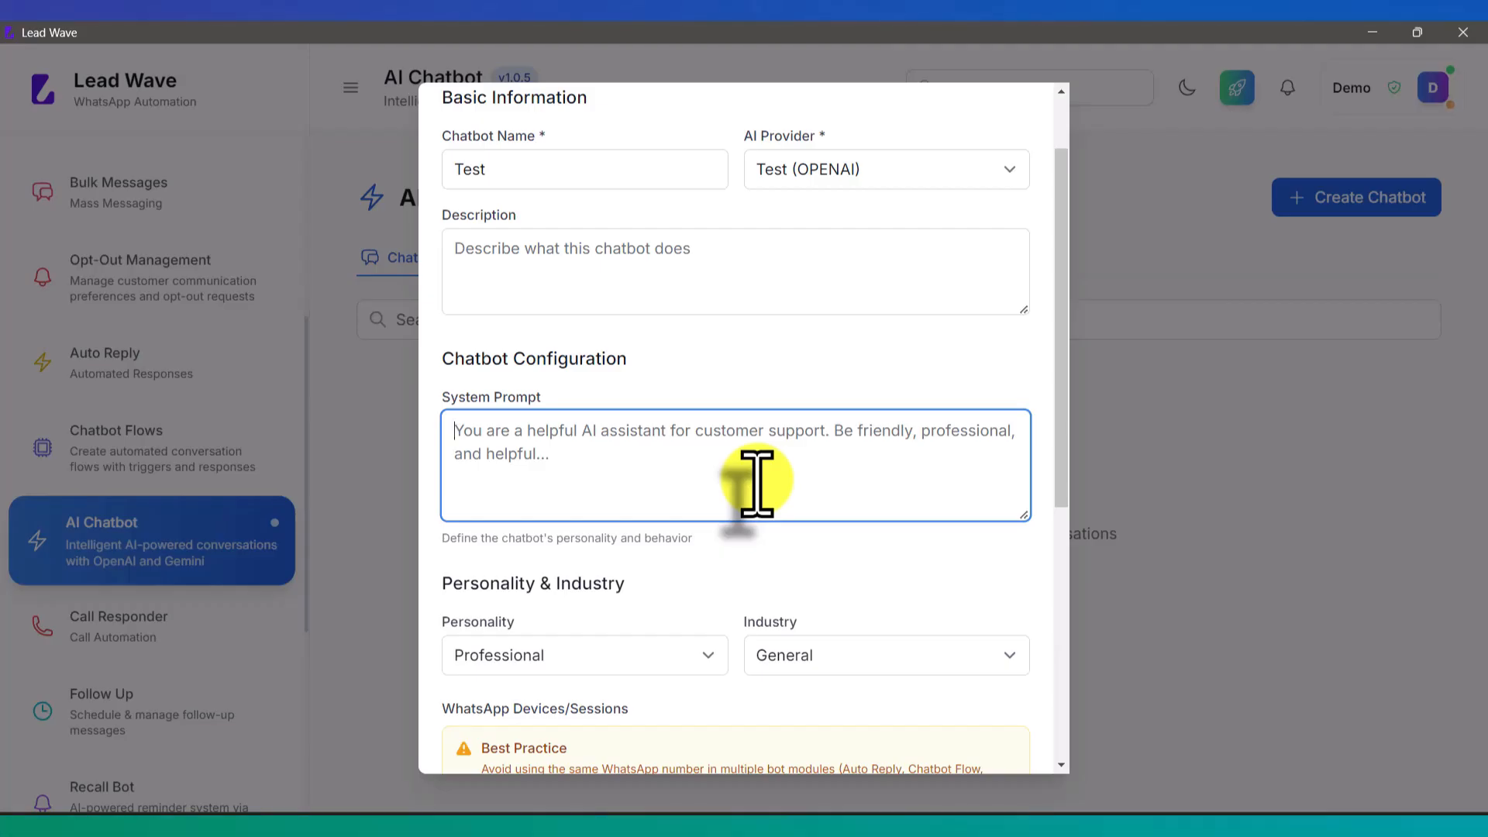
{"action": "key", "text": "alt+Tab"}
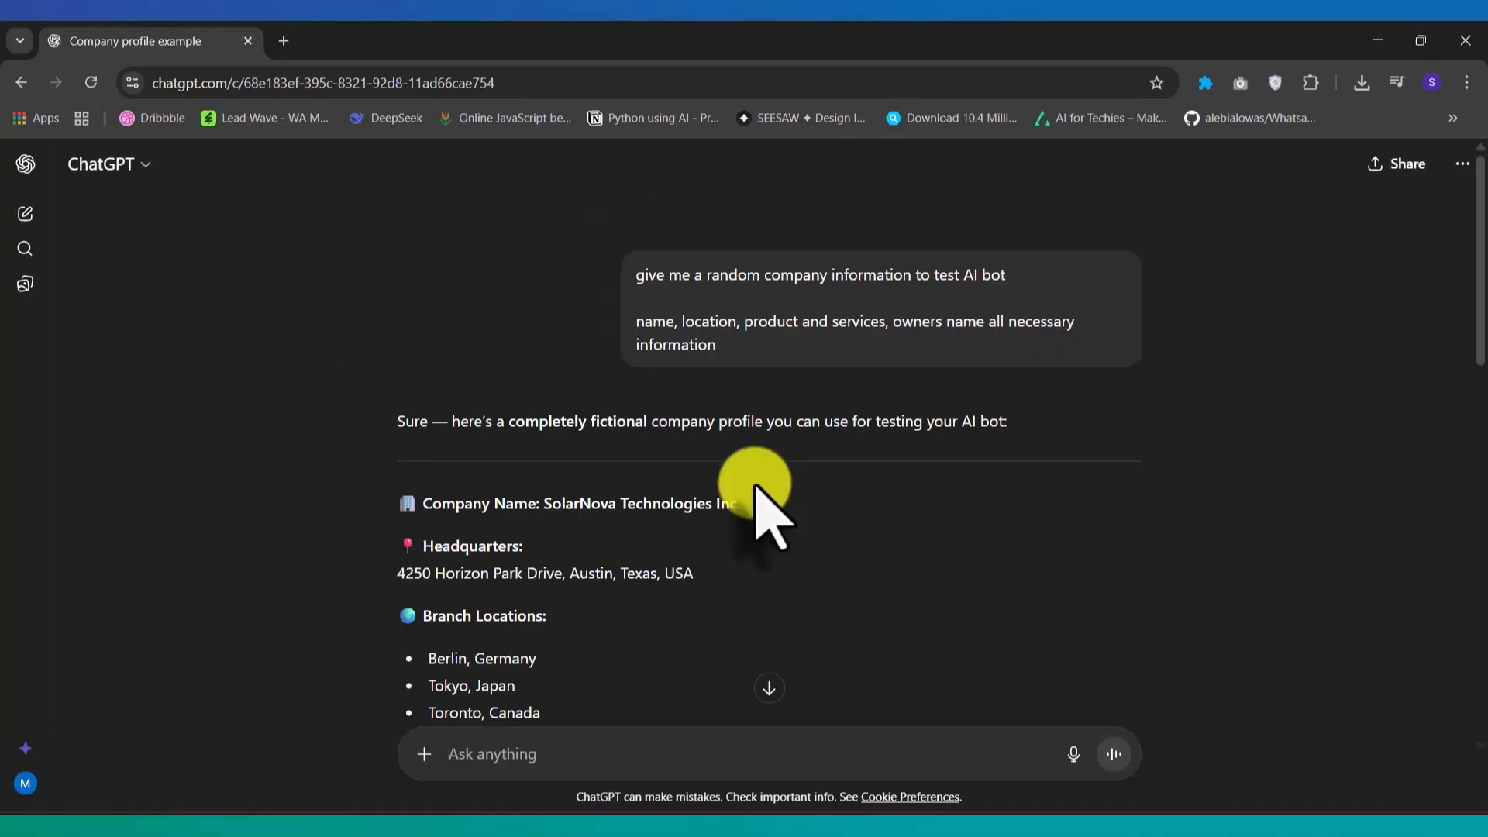
{"action": "scroll", "coordinate": [781, 427], "scroll_direction": "down", "scroll_amount": 3}
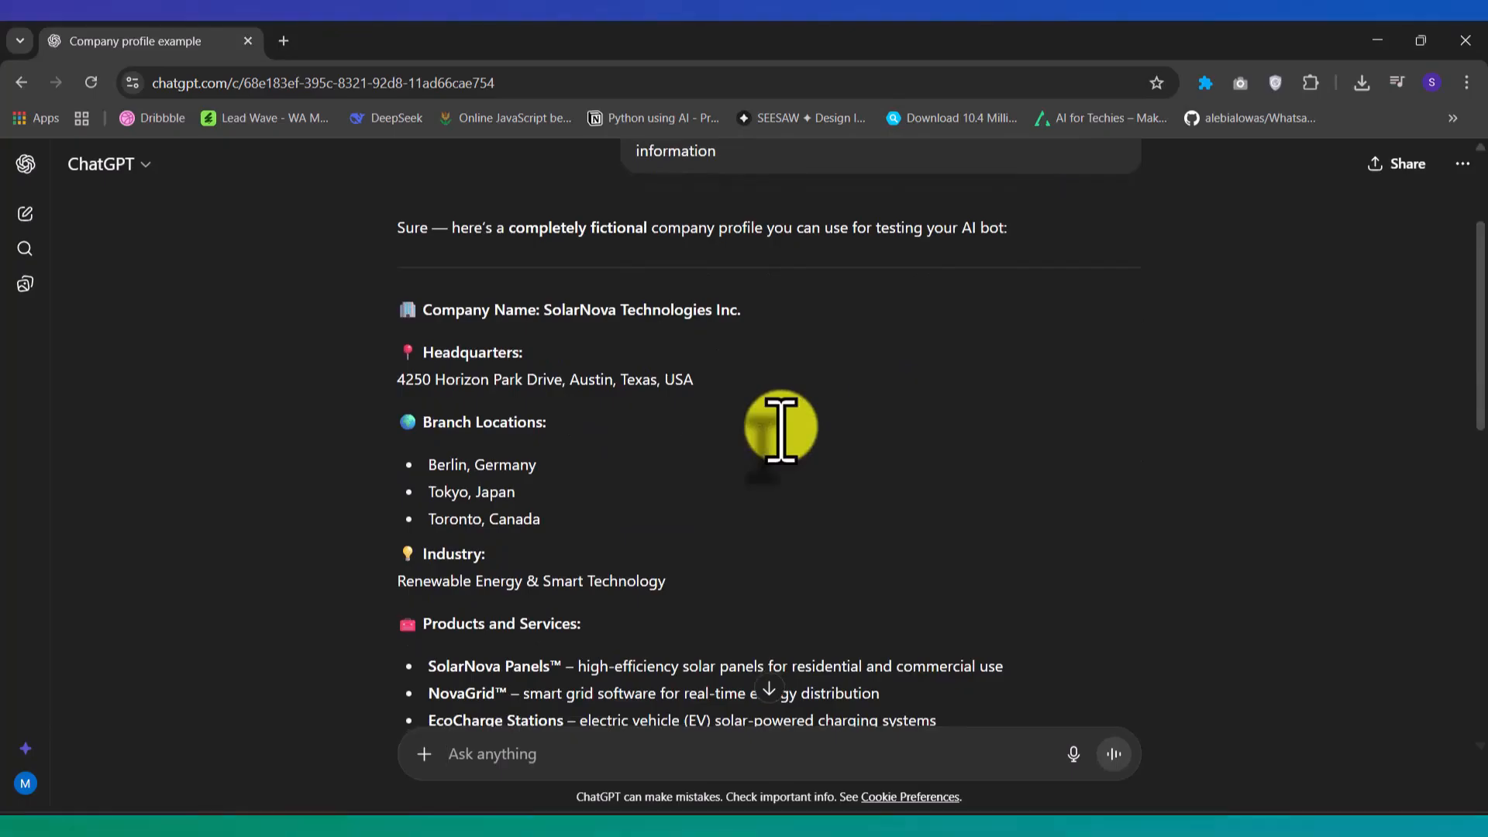
{"action": "scroll", "coordinate": [784, 432], "scroll_direction": "down", "scroll_amount": 1}
{"action": "scroll", "coordinate": [791, 442], "scroll_direction": "up", "scroll_amount": 3}
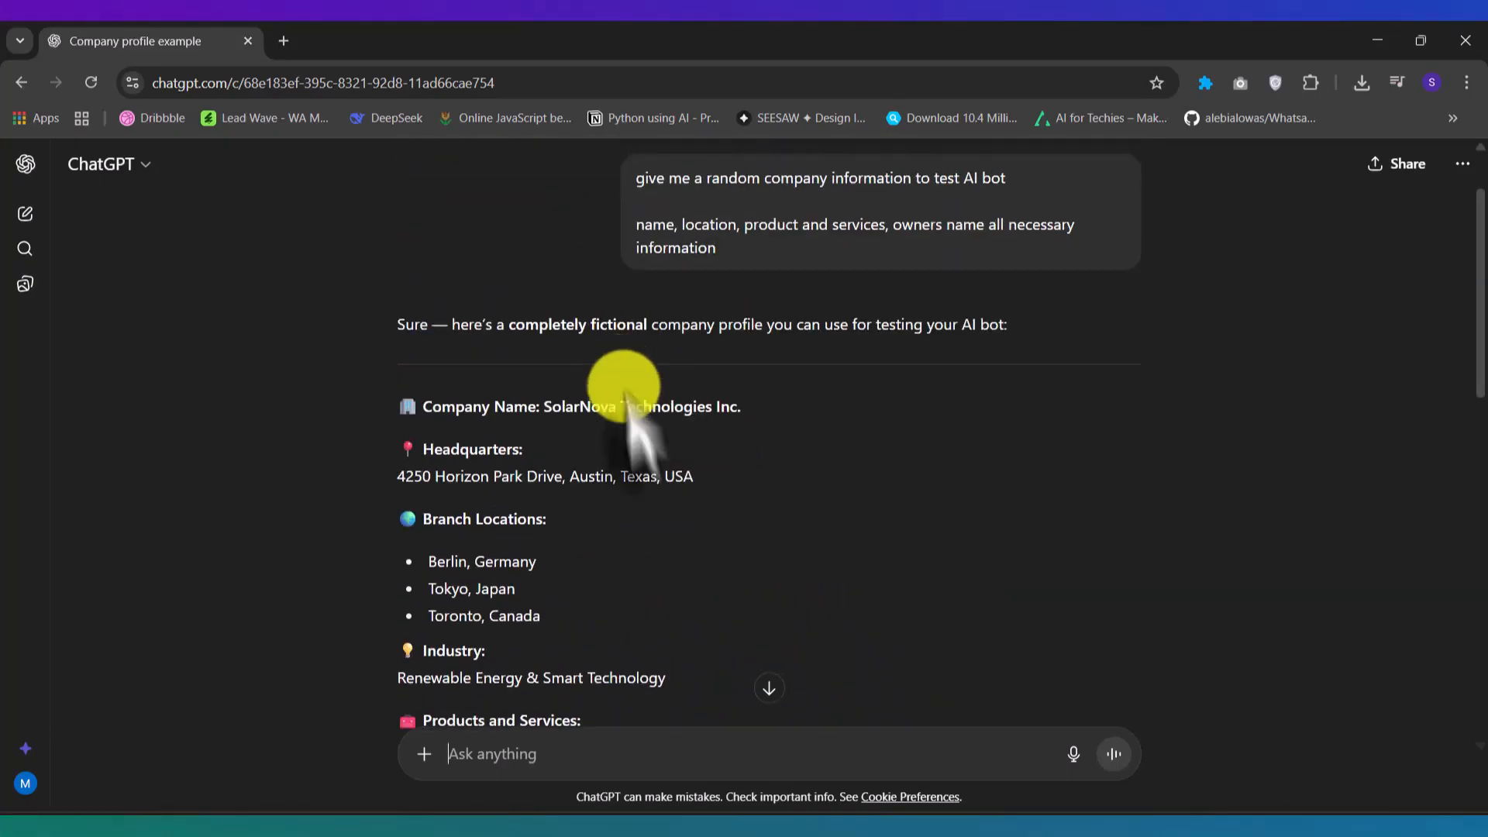
{"action": "scroll", "coordinate": [653, 434], "scroll_direction": "down", "scroll_amount": 3}
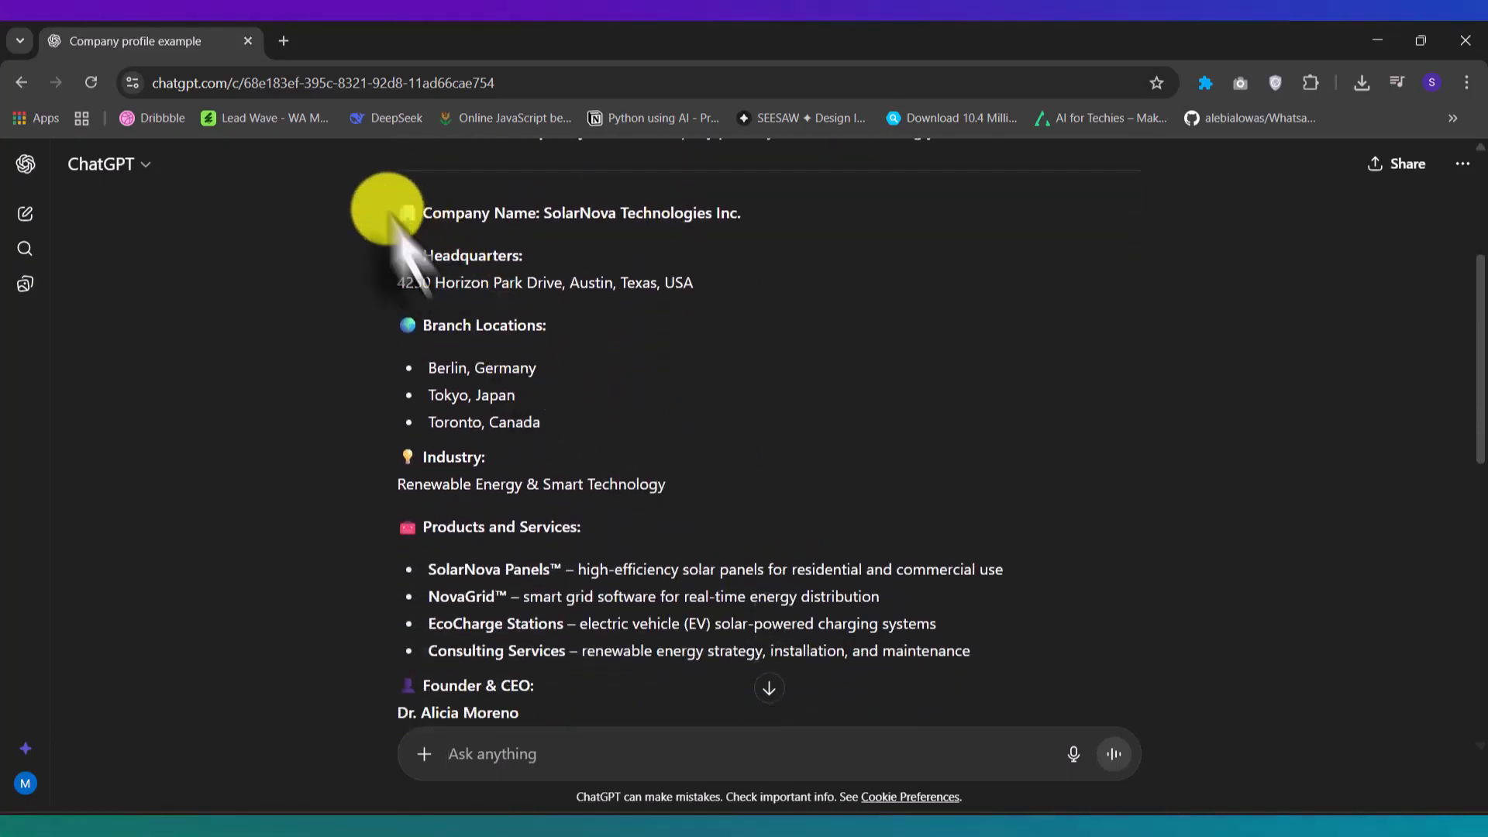
{"action": "left_click_drag", "start_coordinate": [388, 209], "coordinate": [796, 471]}
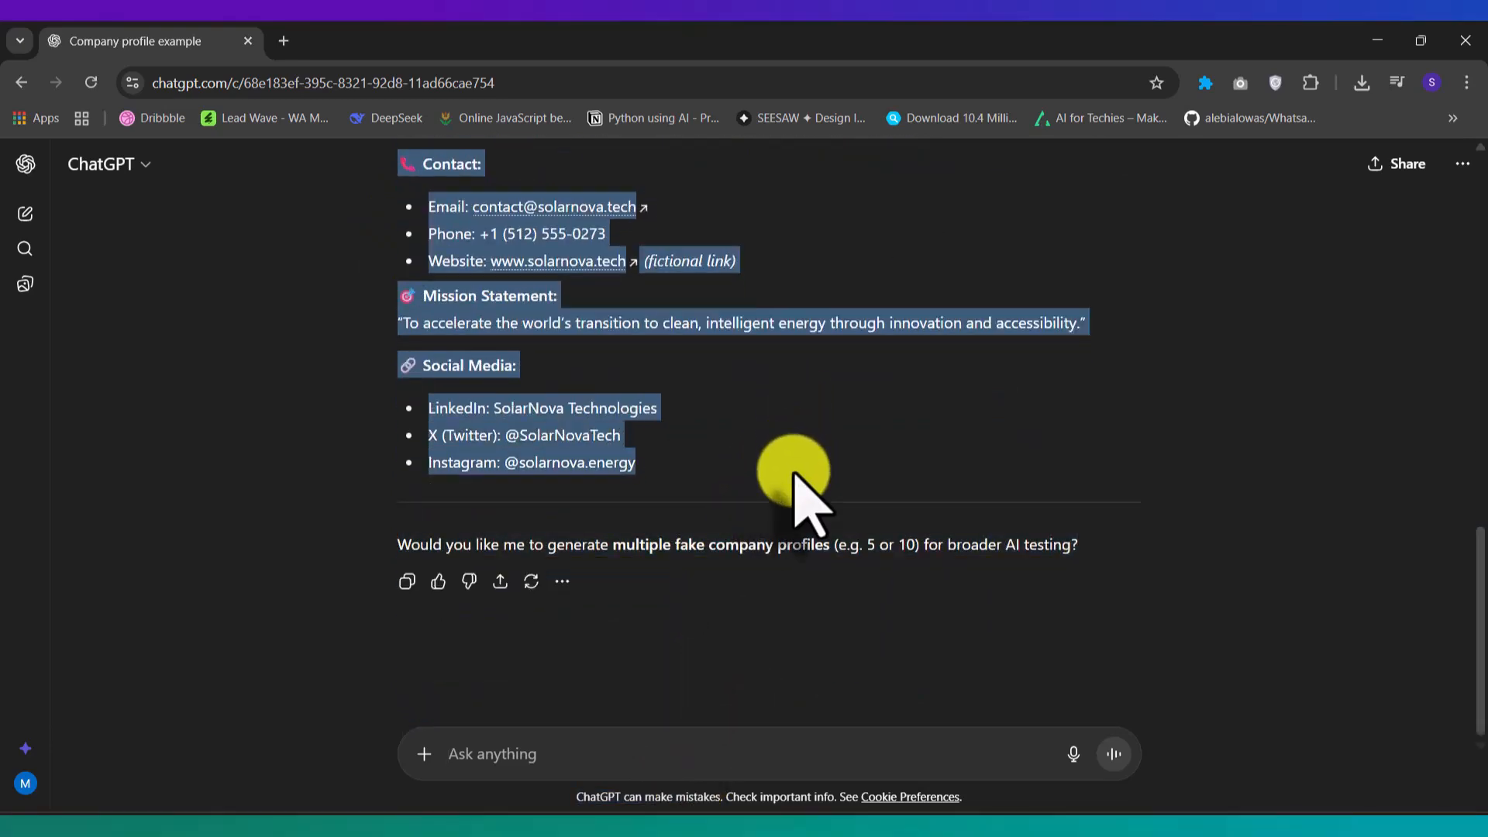
{"action": "key", "text": "ctrl+c"}
{"action": "key", "text": "alt+Tab"}
Step: Paste the company profile into the System Prompt and set the personality to Friendly
{"action": "left_click", "coordinate": [609, 446]}
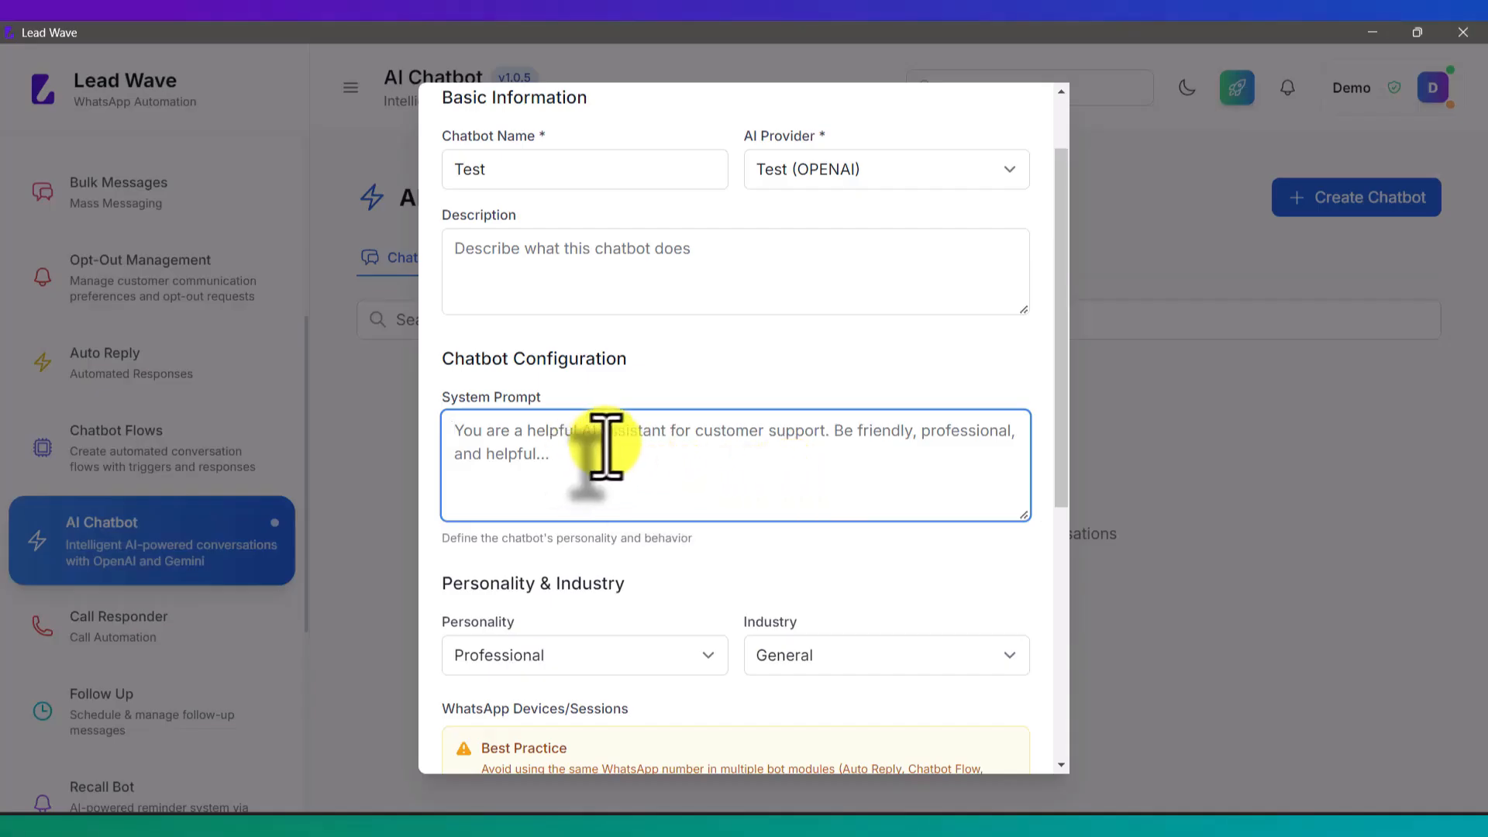
{"action": "key", "text": "ctrl+v"}
{"action": "scroll", "coordinate": [884, 489], "scroll_direction": "down", "scroll_amount": 7}
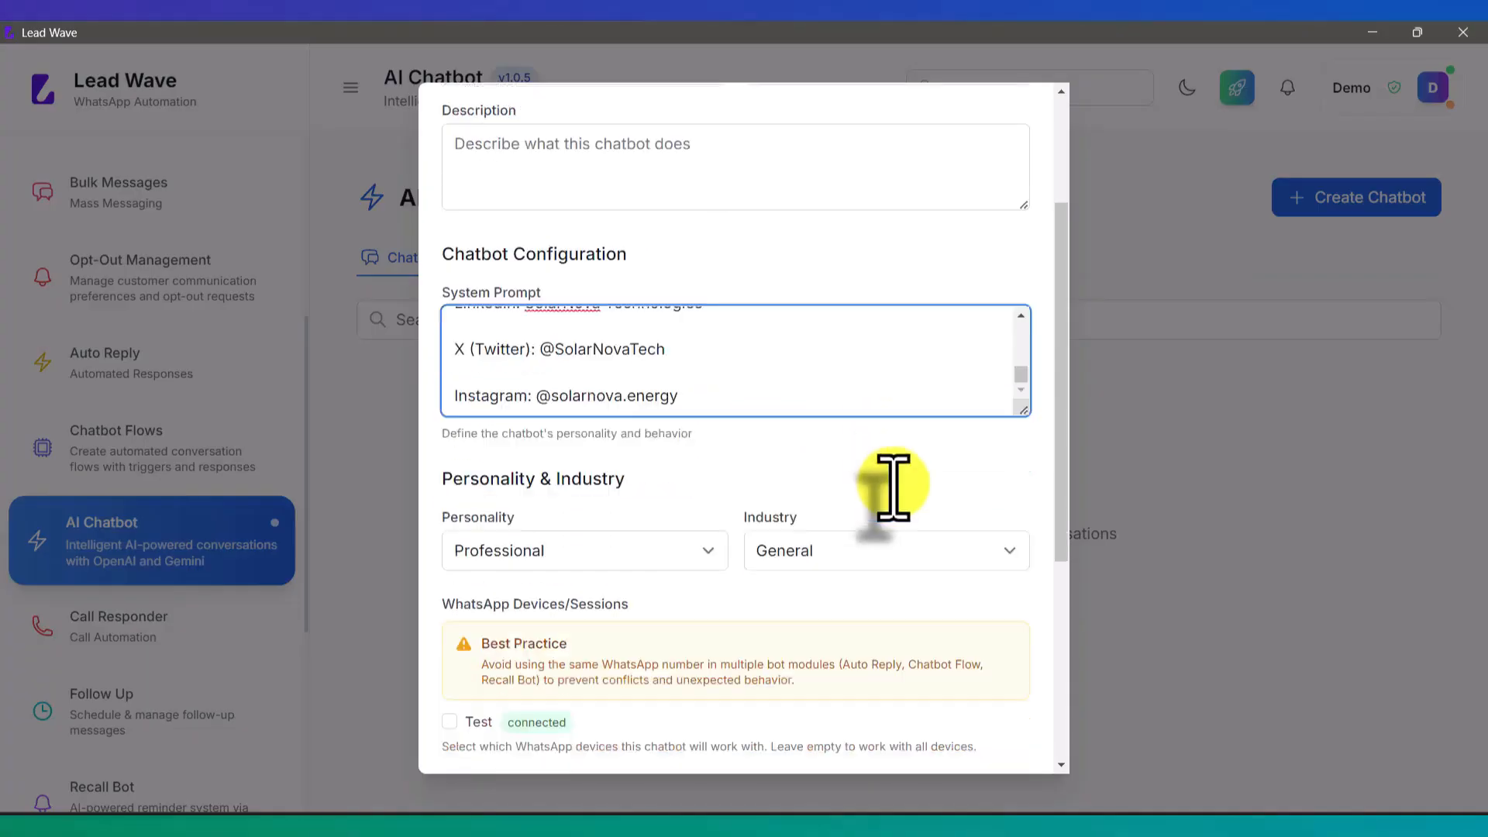
{"action": "scroll", "coordinate": [893, 487], "scroll_direction": "up", "scroll_amount": 3}
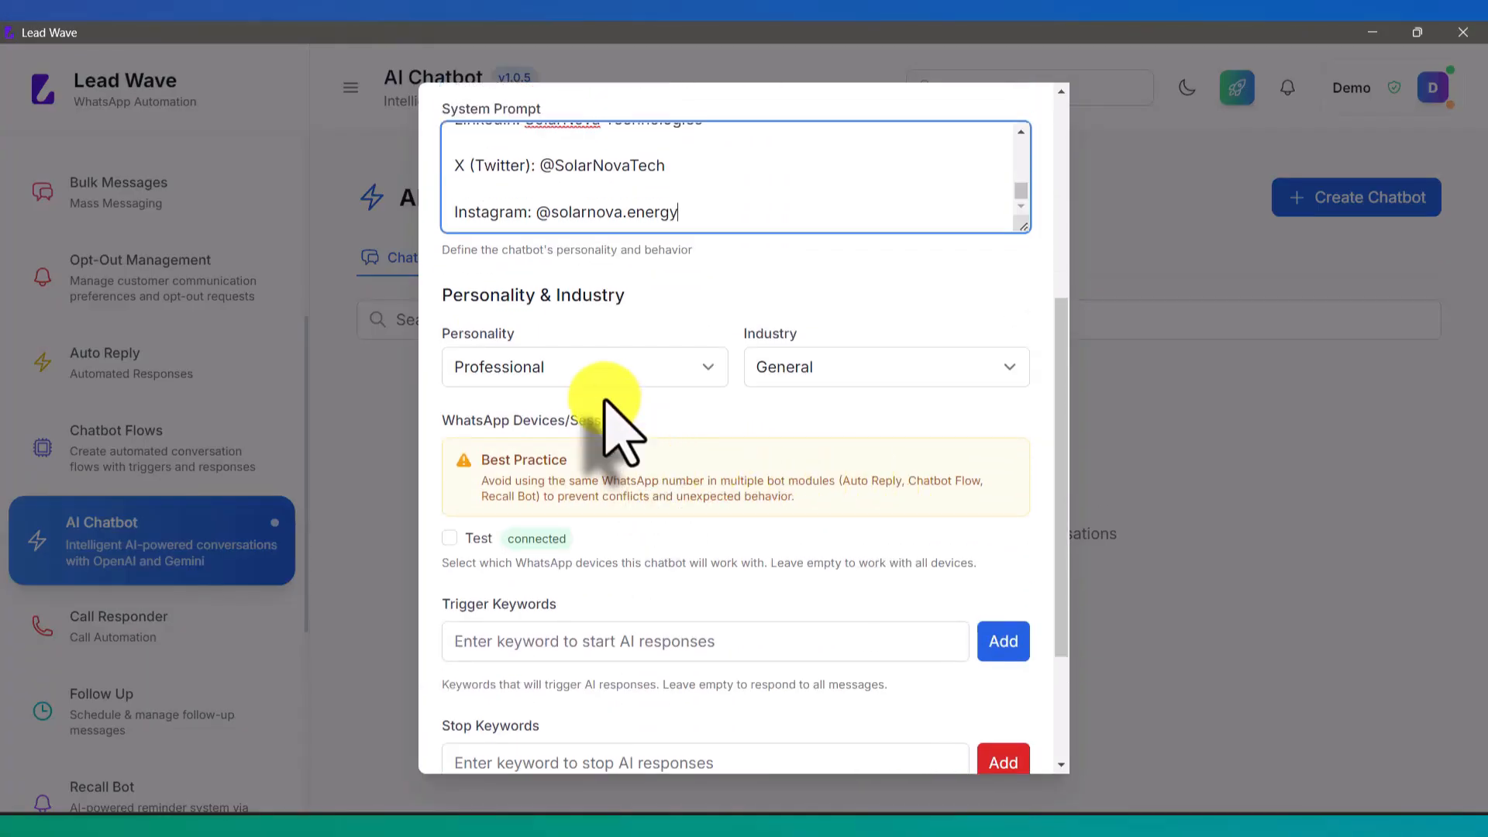
{"action": "left_click", "coordinate": [594, 372]}
{"action": "left_click", "coordinate": [527, 417]}
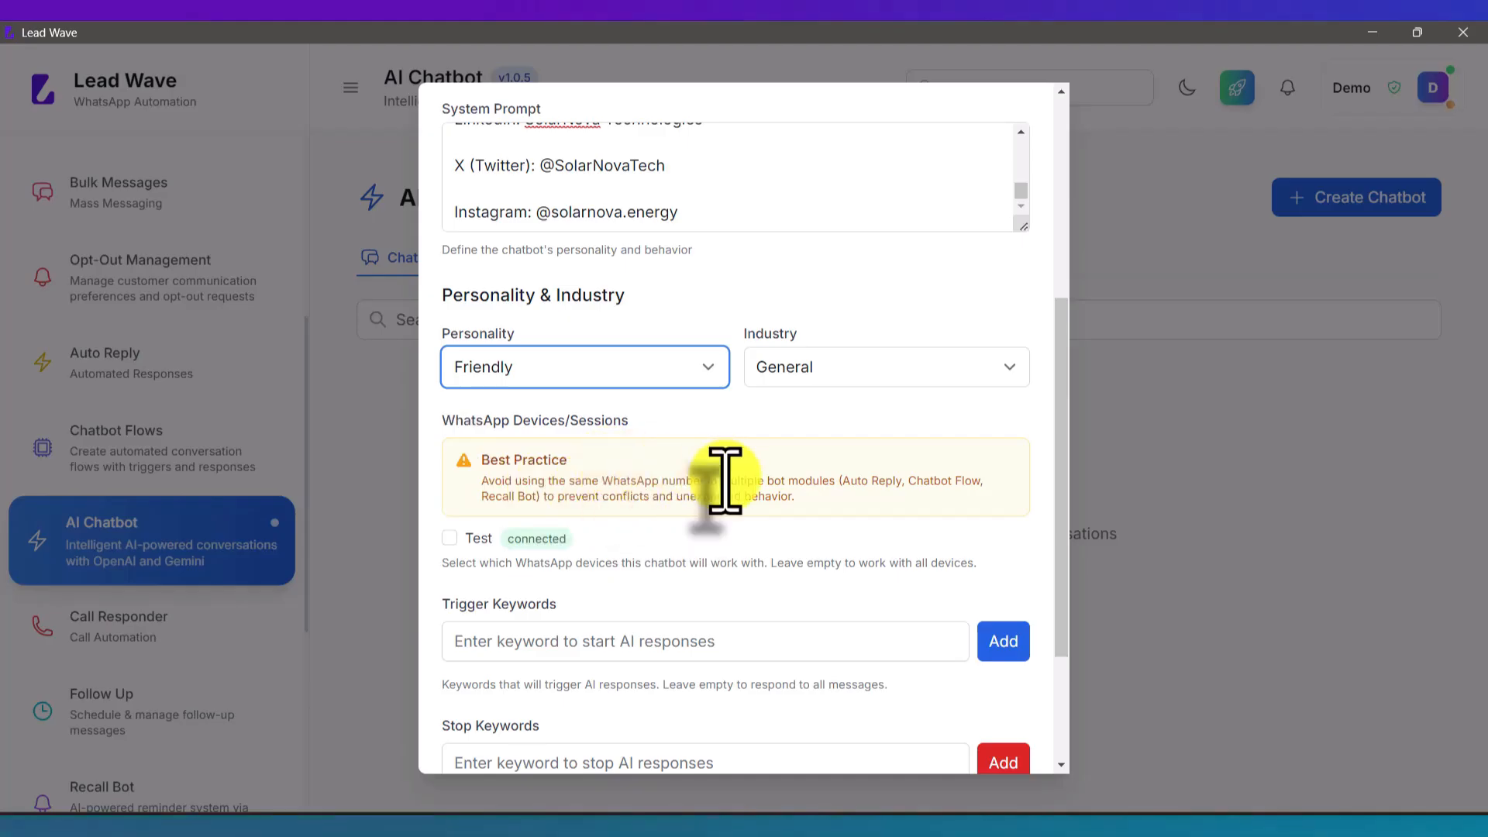
Step: Link the Test WhatsApp device, add trigger keyword start and stop keyword end, and create the chatbot
{"action": "scroll", "coordinate": [725, 481], "scroll_direction": "down", "scroll_amount": 3}
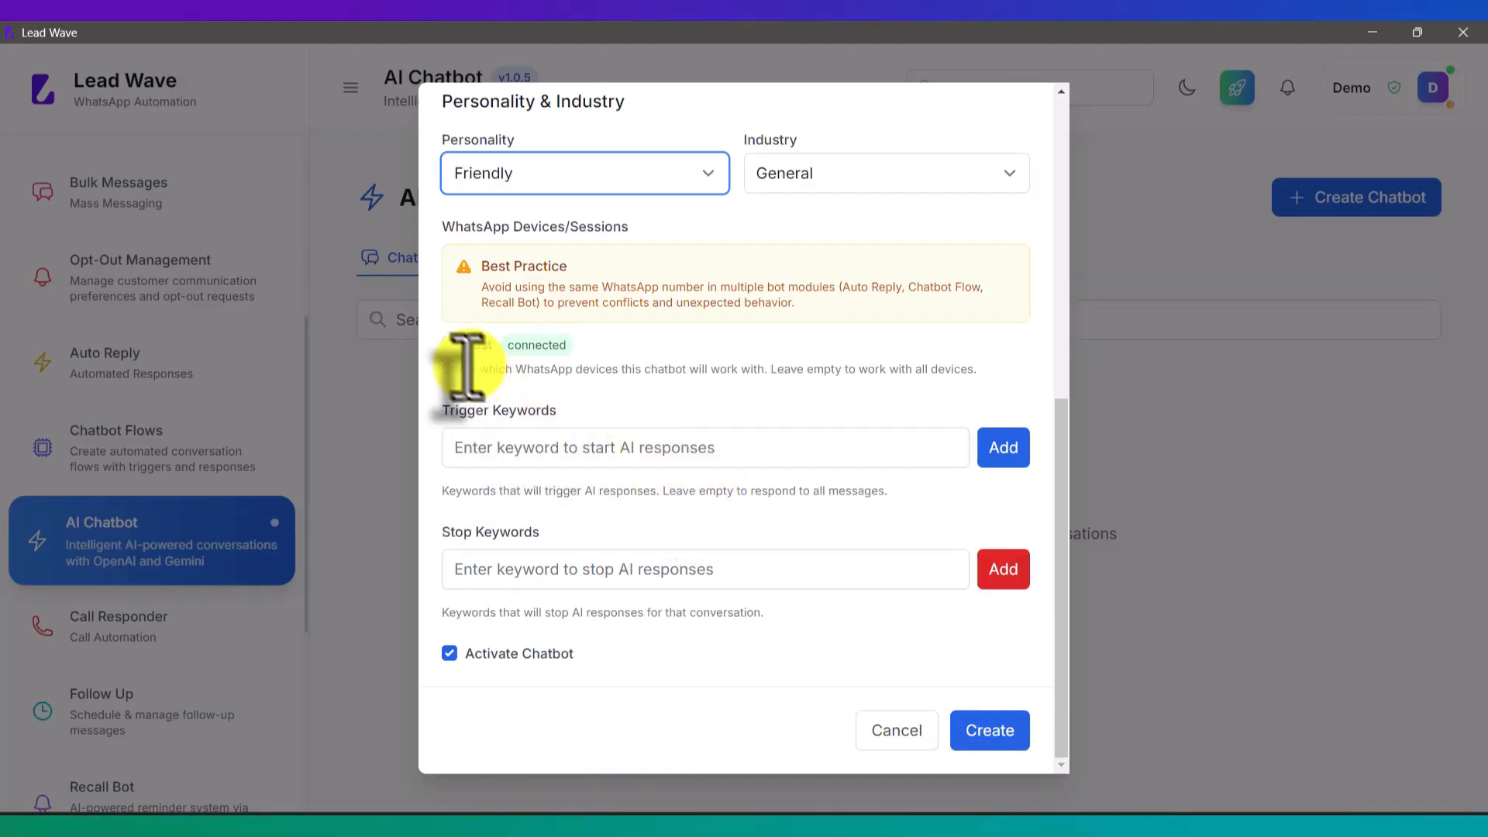
{"action": "left_click", "coordinate": [448, 343]}
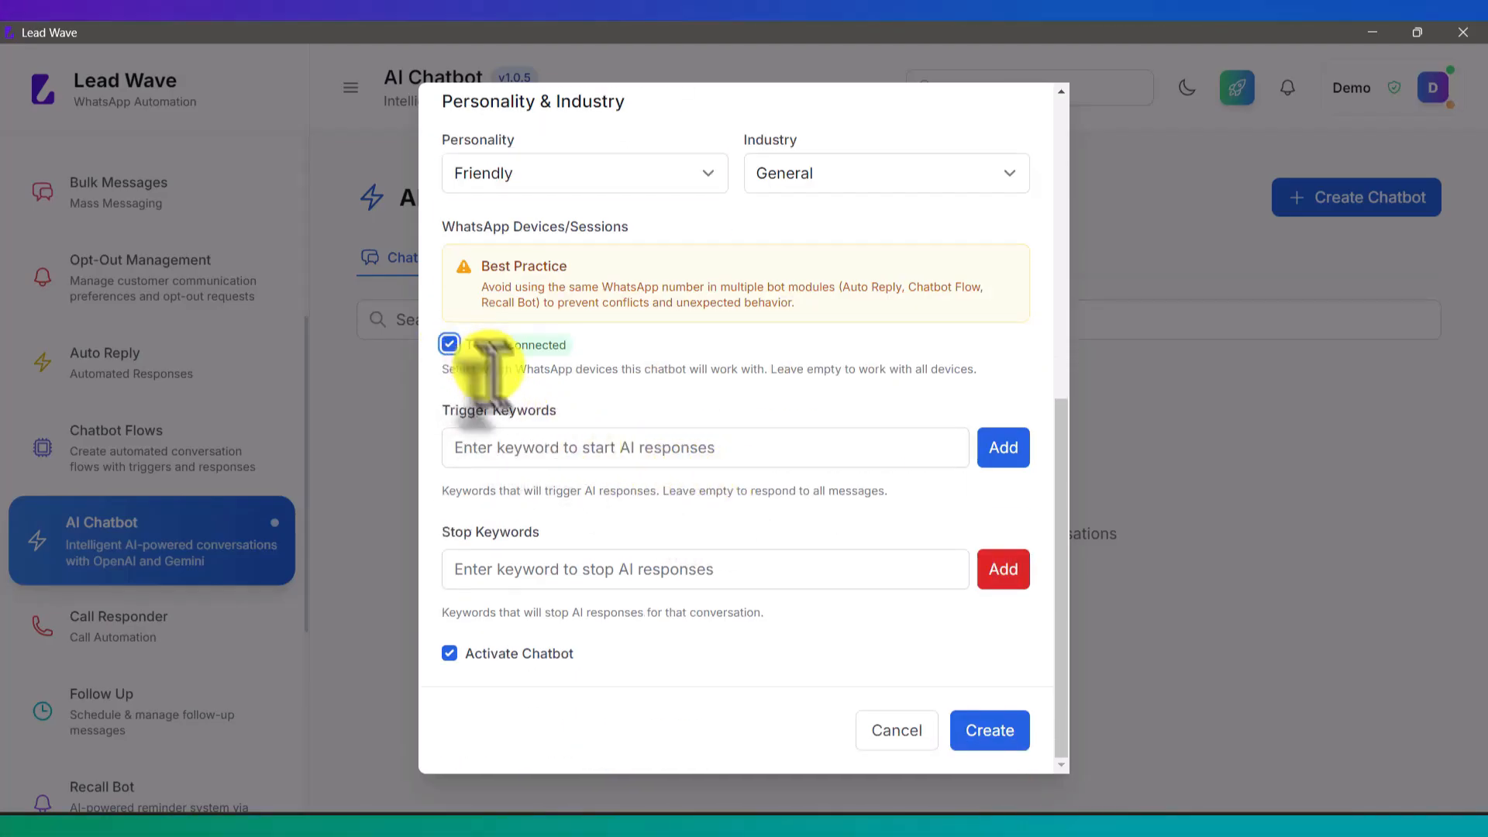
{"action": "left_click", "coordinate": [503, 444]}
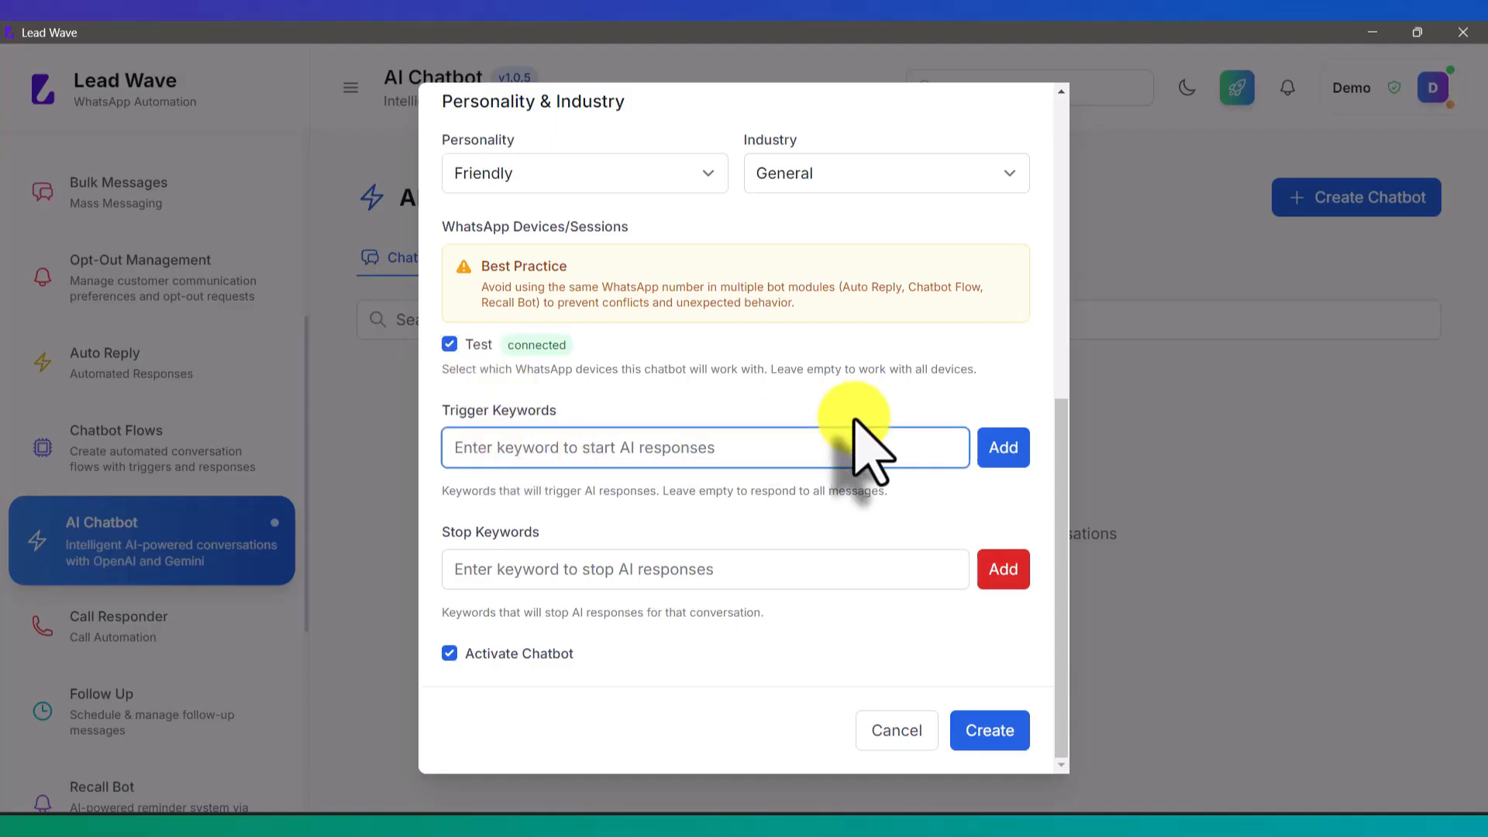
{"action": "type", "text": "start"}
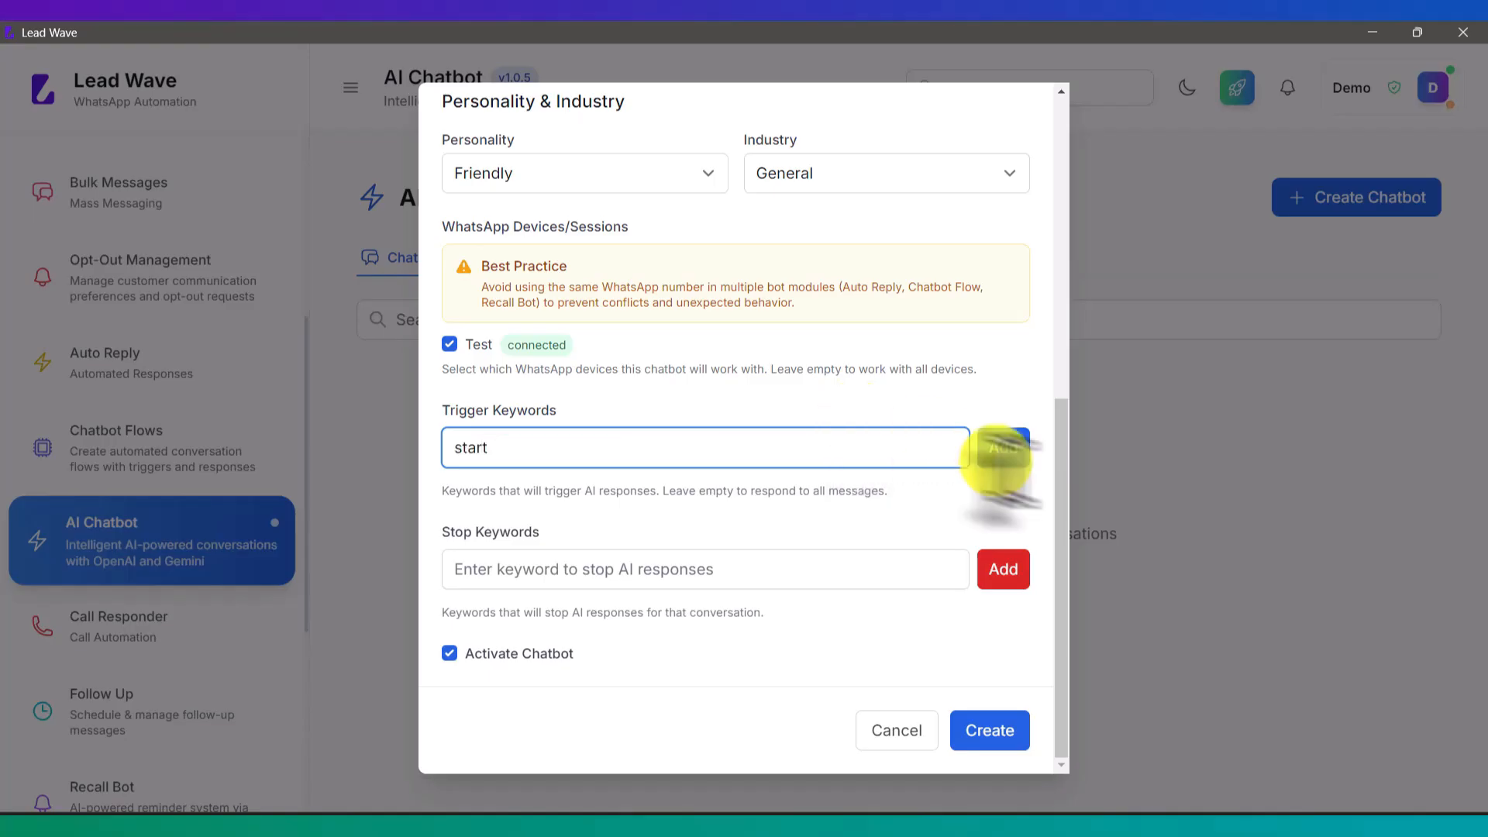
{"action": "left_click", "coordinate": [1003, 448]}
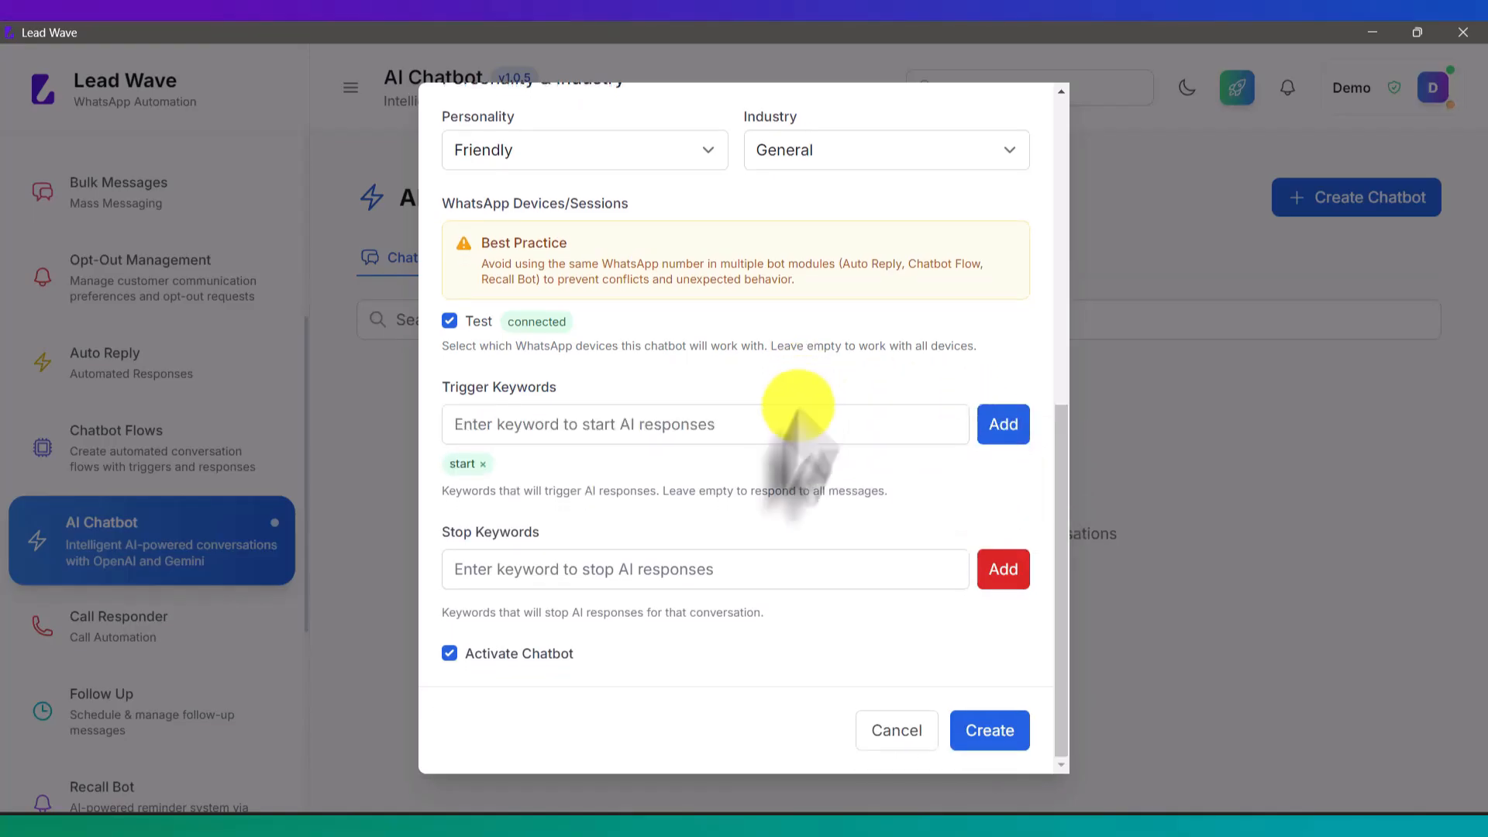
{"action": "left_click", "coordinate": [567, 572]}
{"action": "type", "text": "en"}
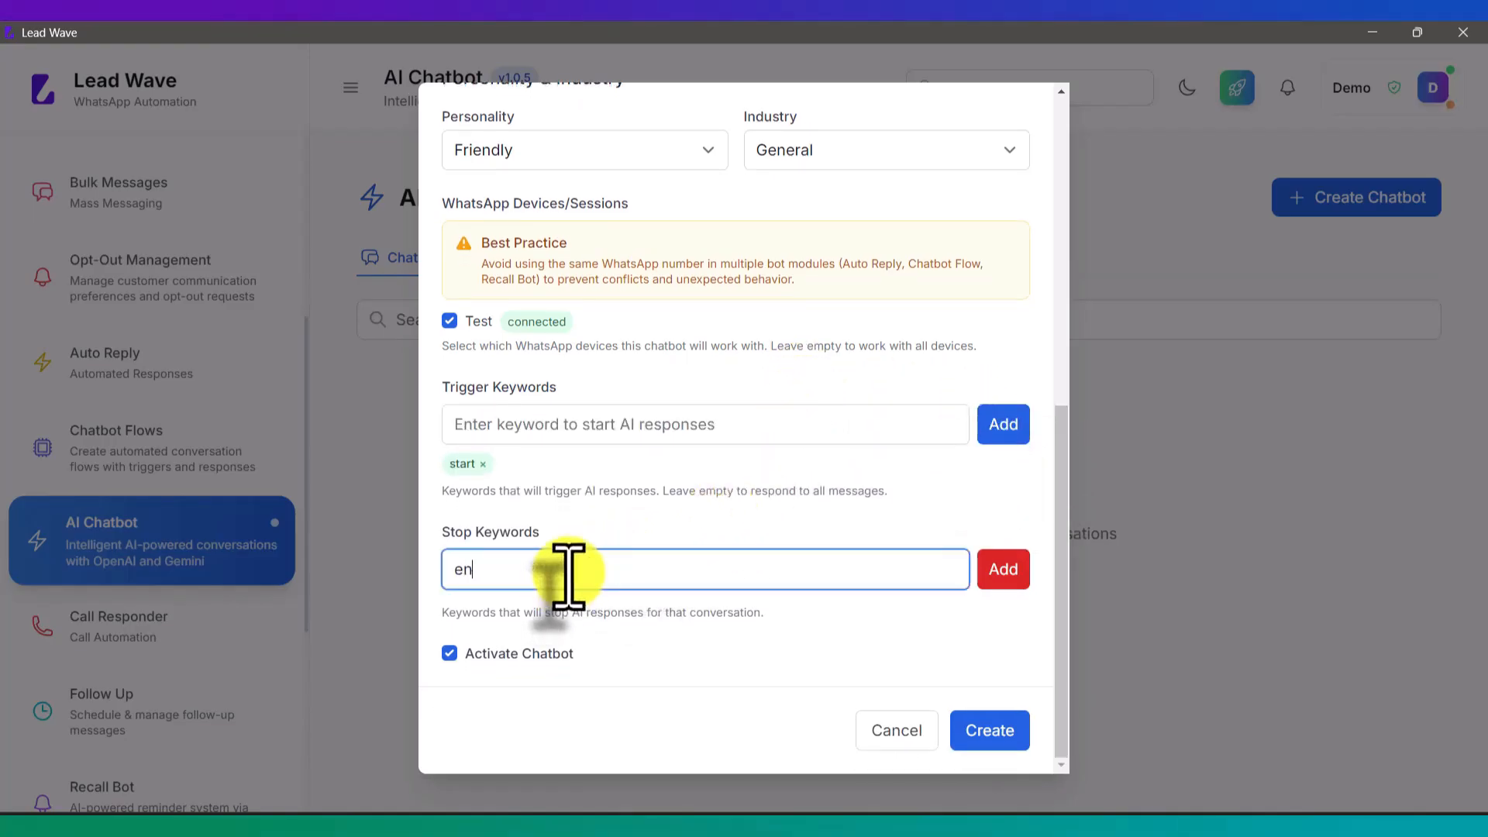
{"action": "type", "text": "d"}
{"action": "left_click", "coordinate": [1000, 571]}
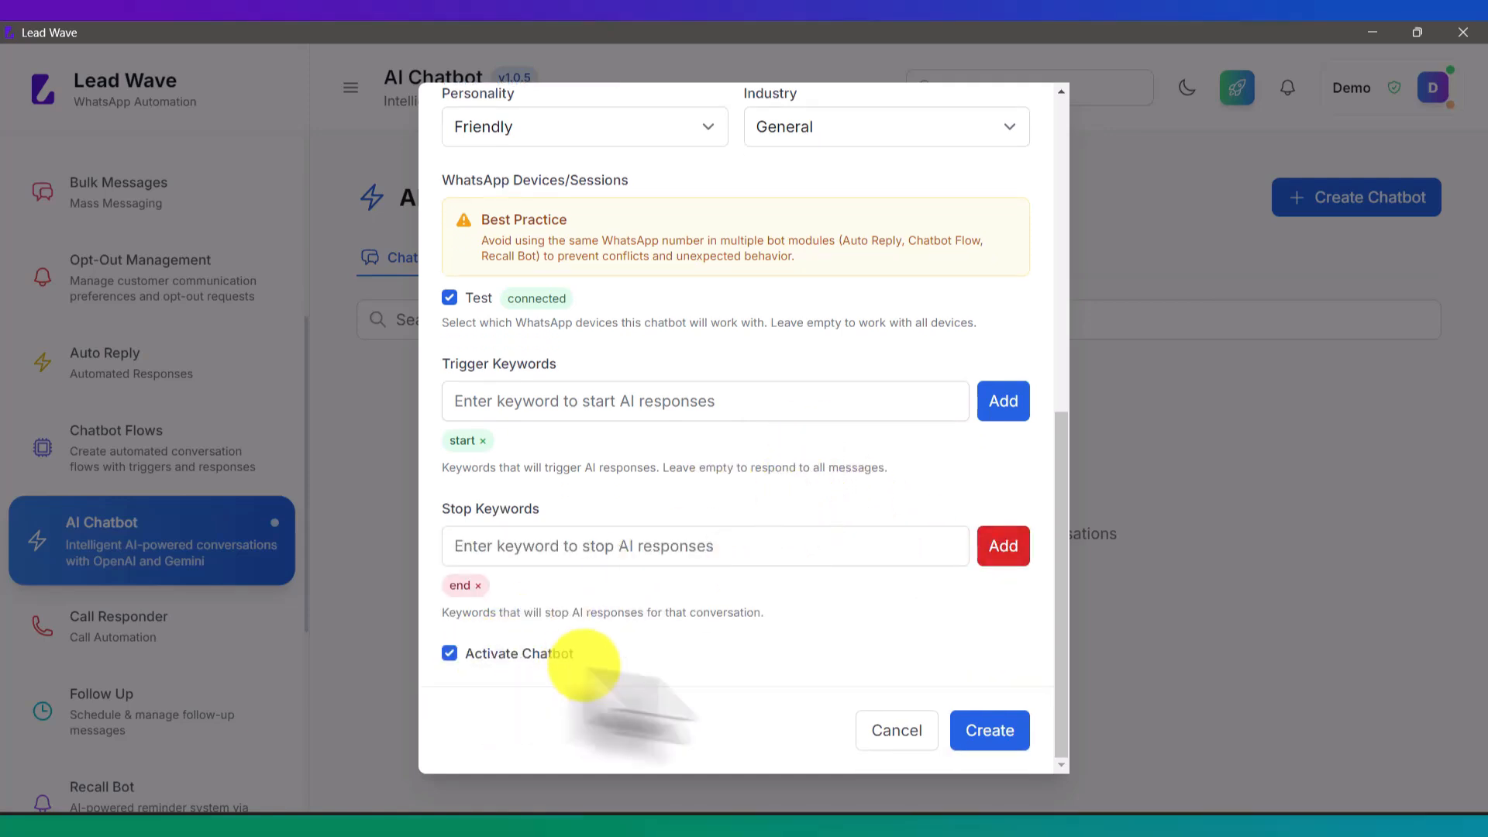
{"action": "left_click", "coordinate": [990, 731]}
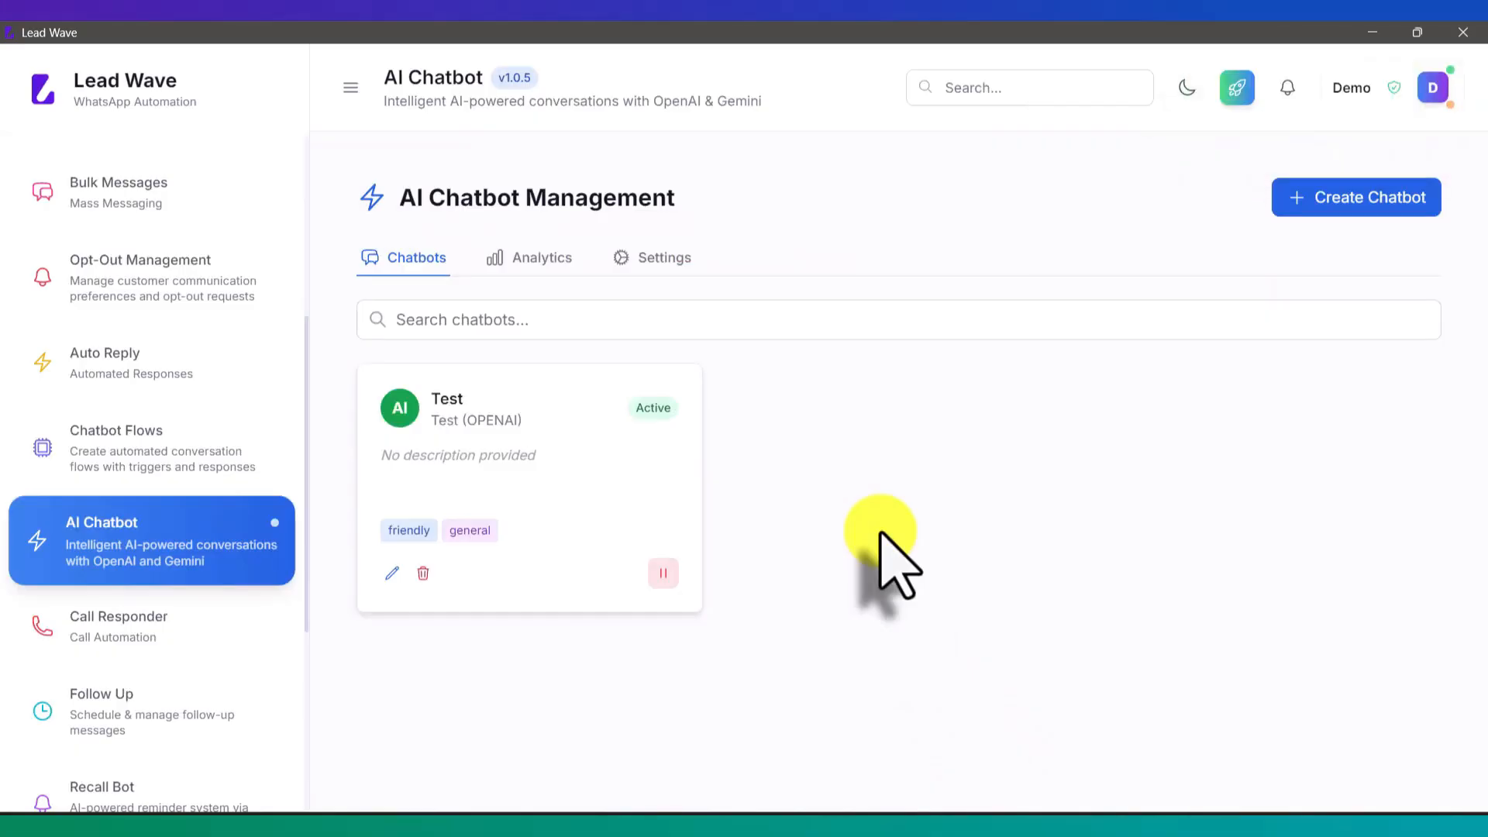
Step: Send 'start' to the bot in WhatsApp, then ask 'Where is your office ?'
{"action": "left_click", "coordinate": [731, 824]}
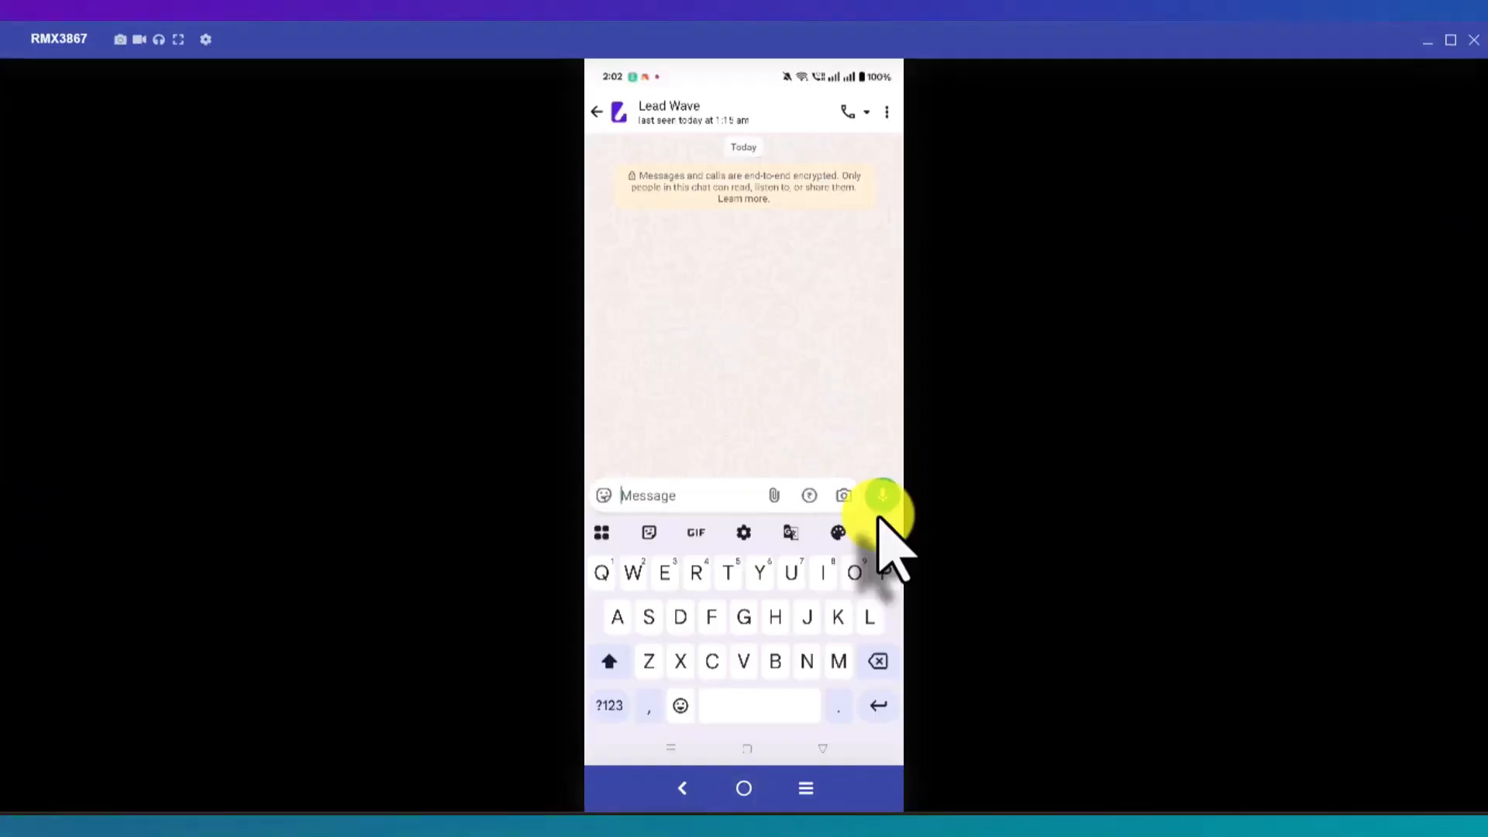
{"action": "type", "text": "A"}
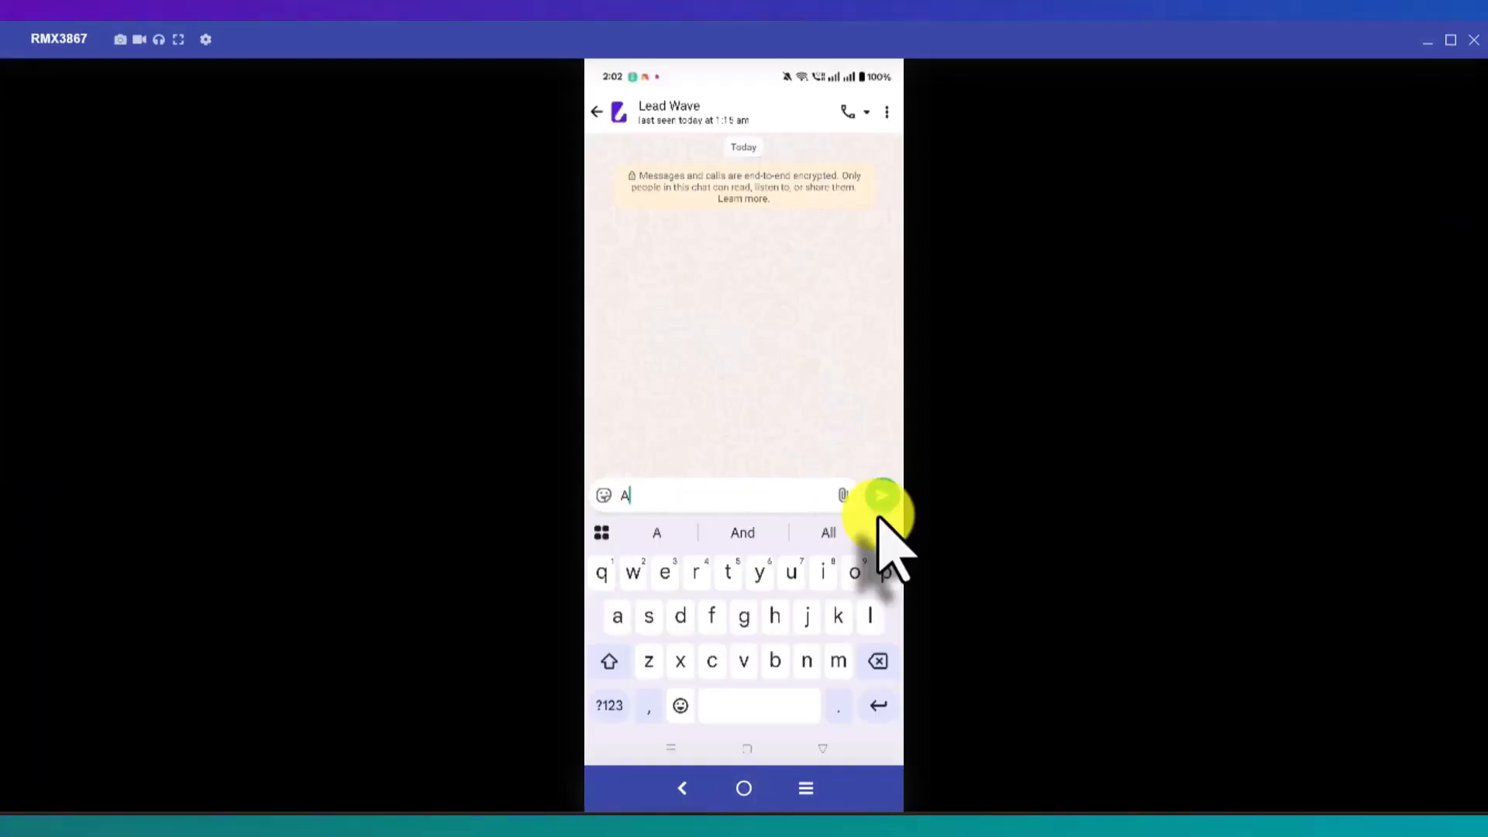
{"action": "key", "text": "BackSpace"}
{"action": "type", "text": "start"}
{"action": "left_click", "coordinate": [882, 500]}
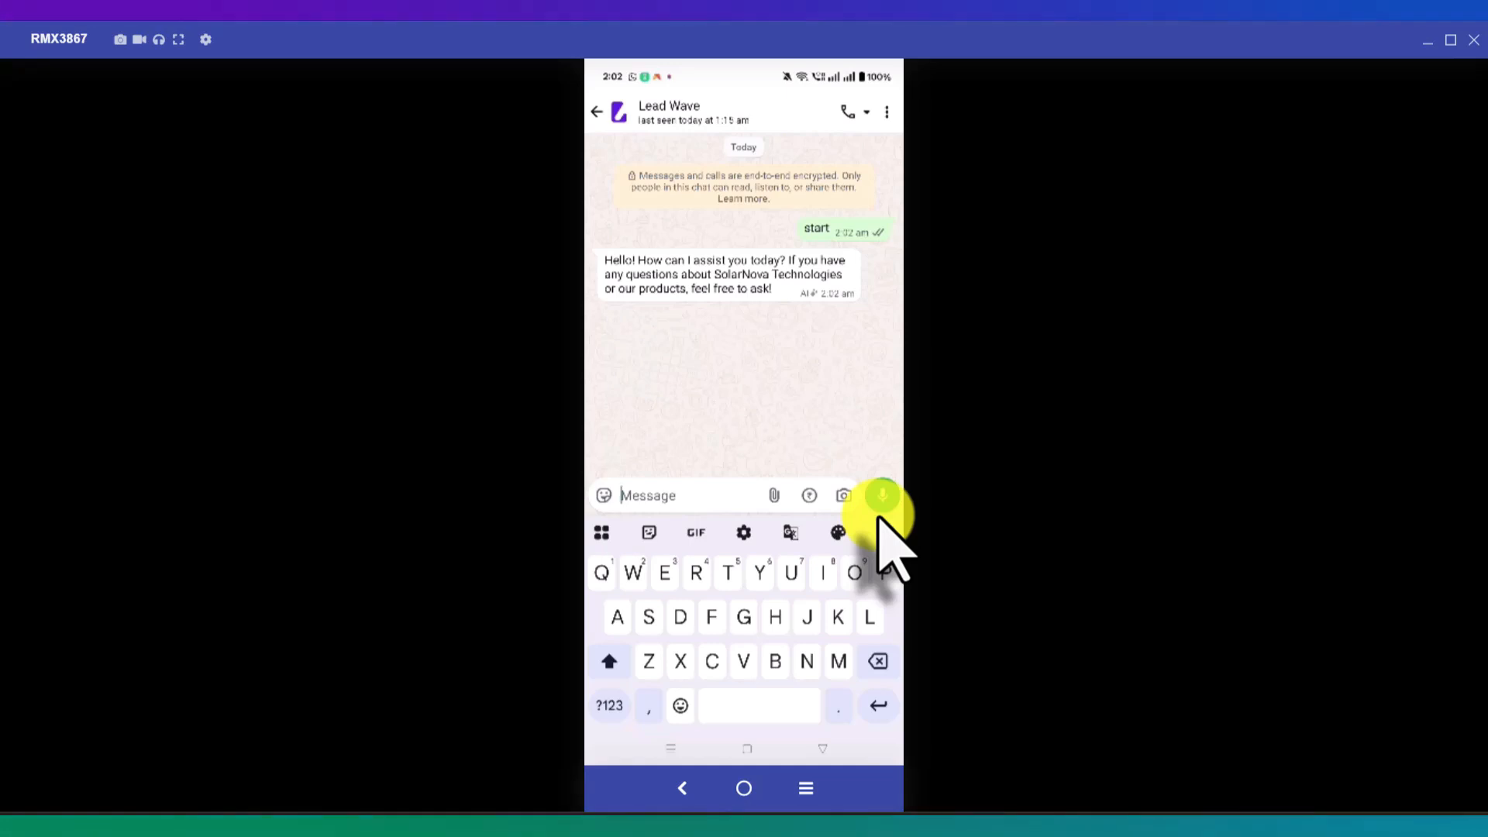
{"action": "type", "text": "W"}
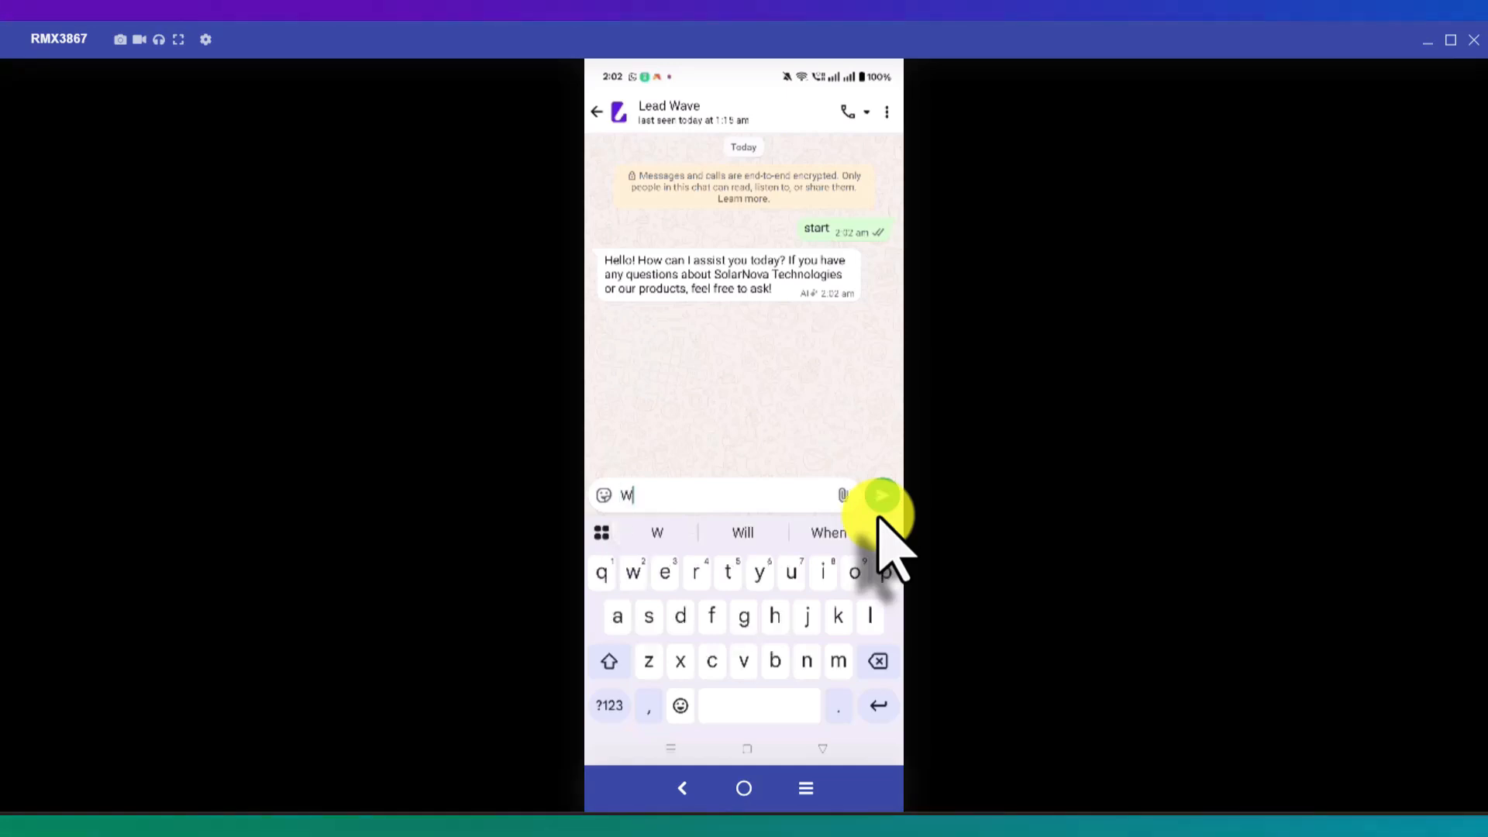
{"action": "type", "text": "here "}
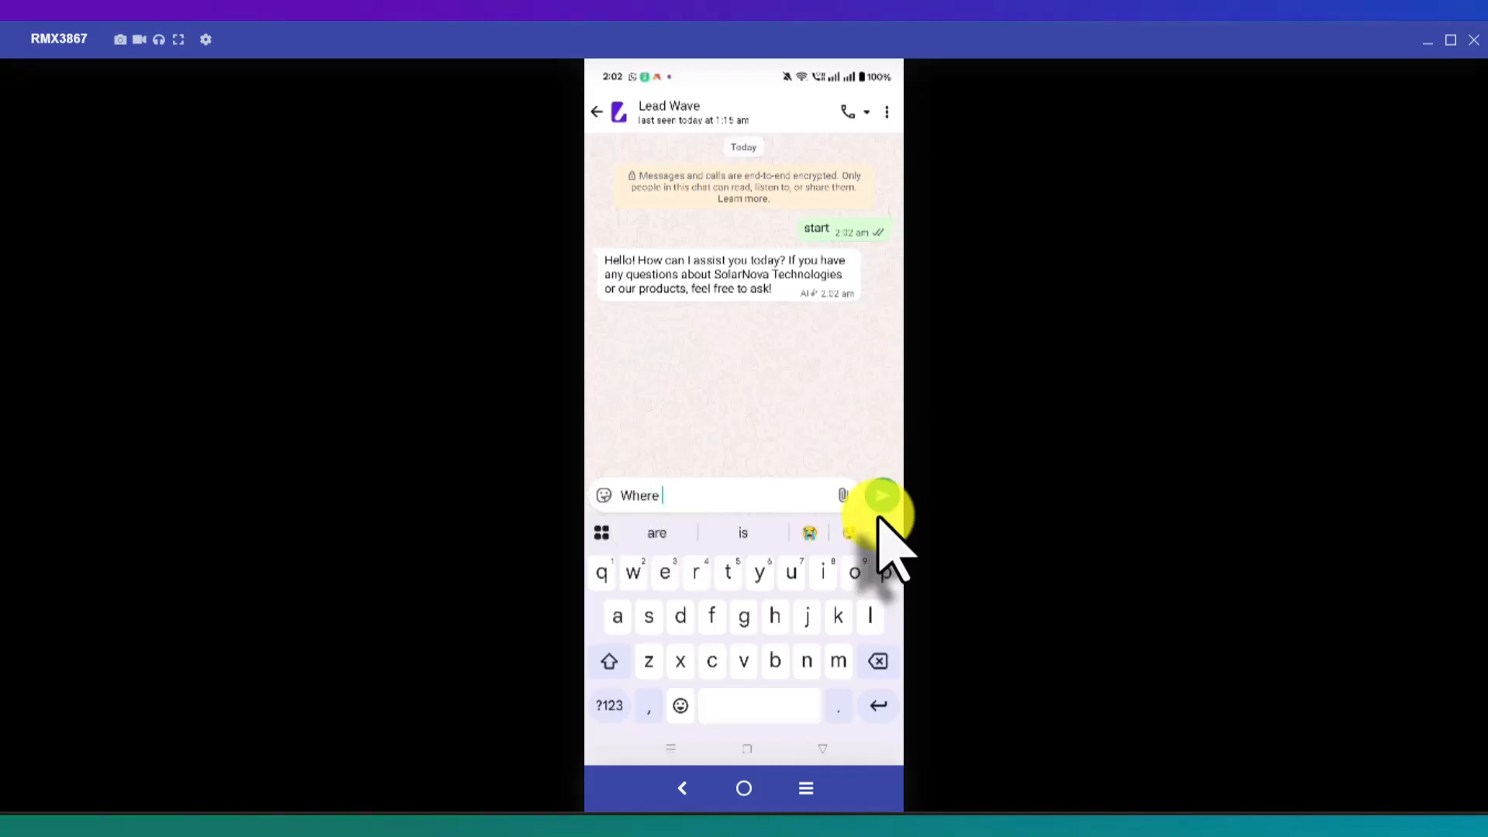
{"action": "type", "text": "is yo"}
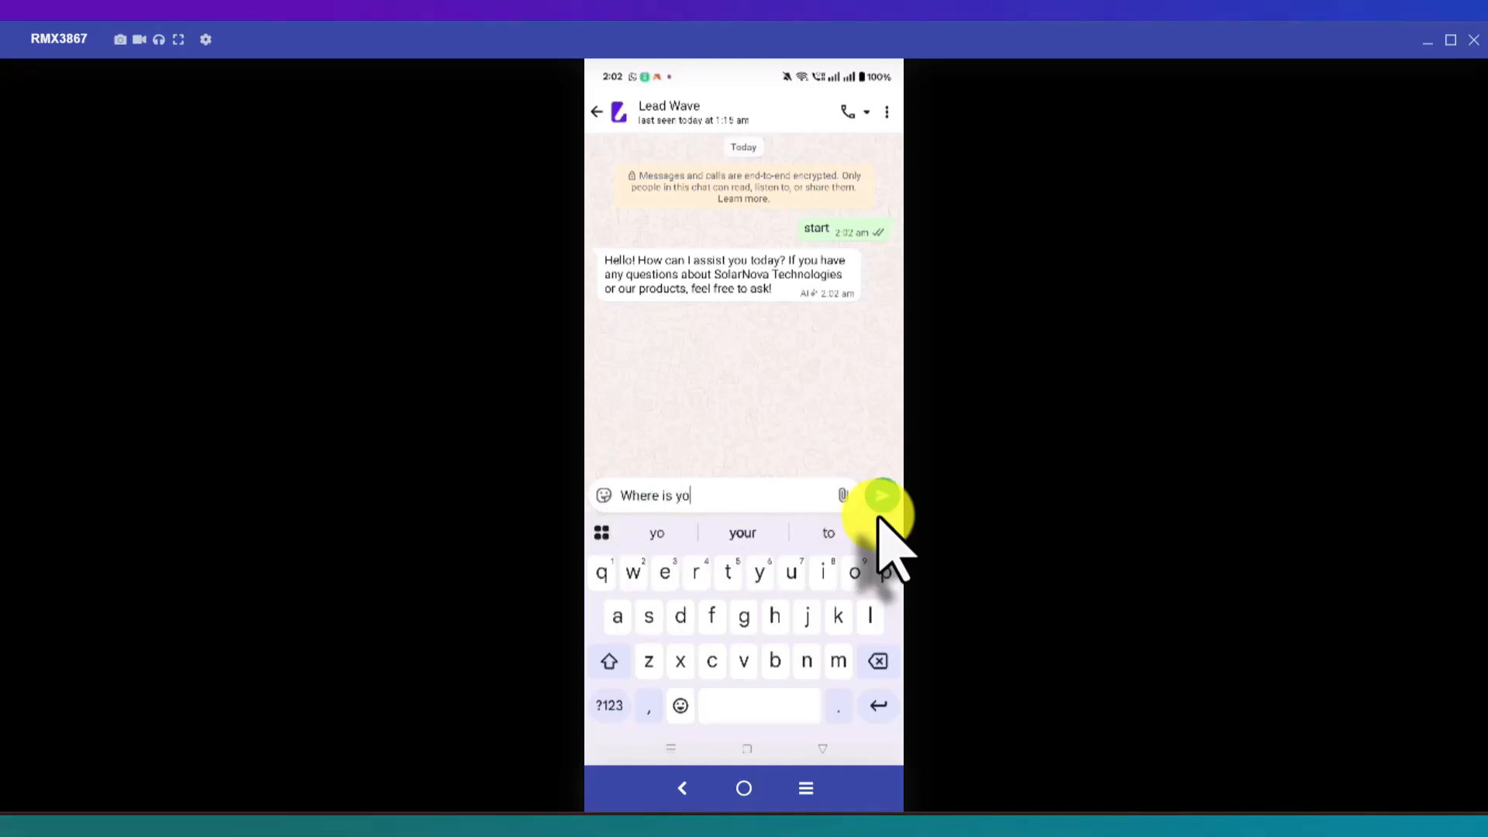
{"action": "type", "text": "ur office "}
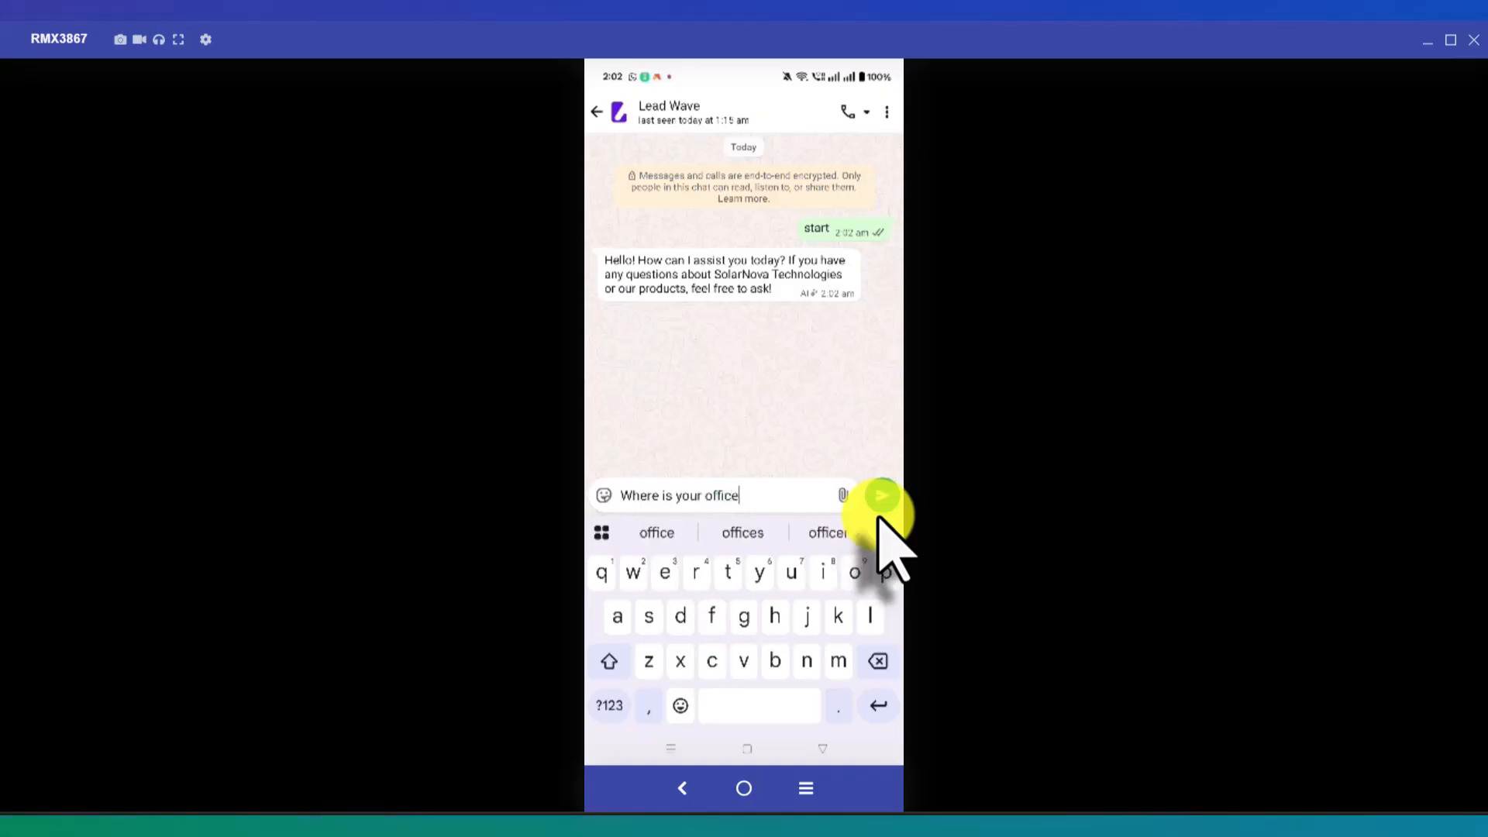
{"action": "type", "text": "?"}
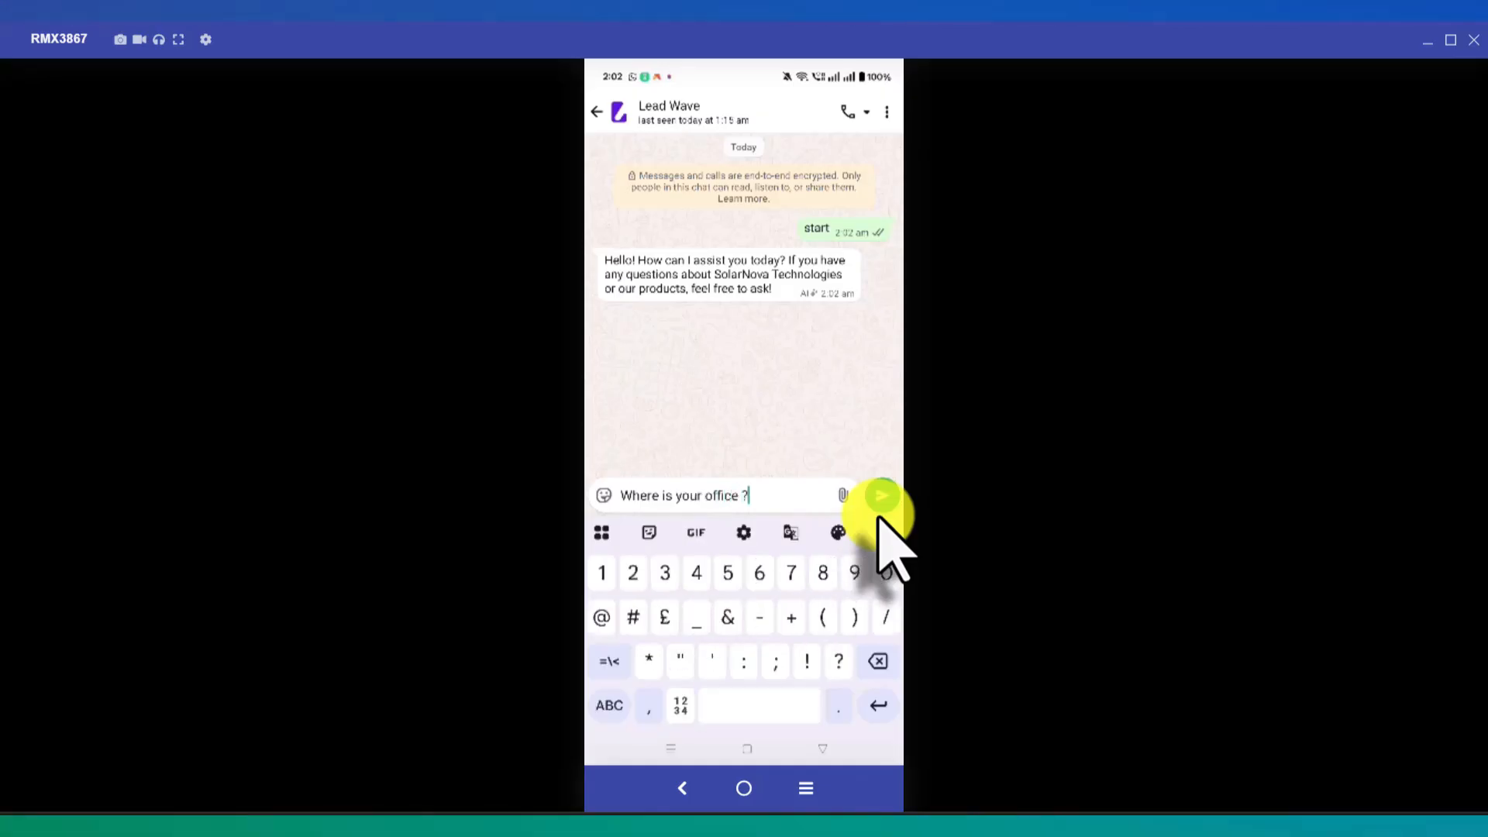
{"action": "left_click", "coordinate": [879, 515]}
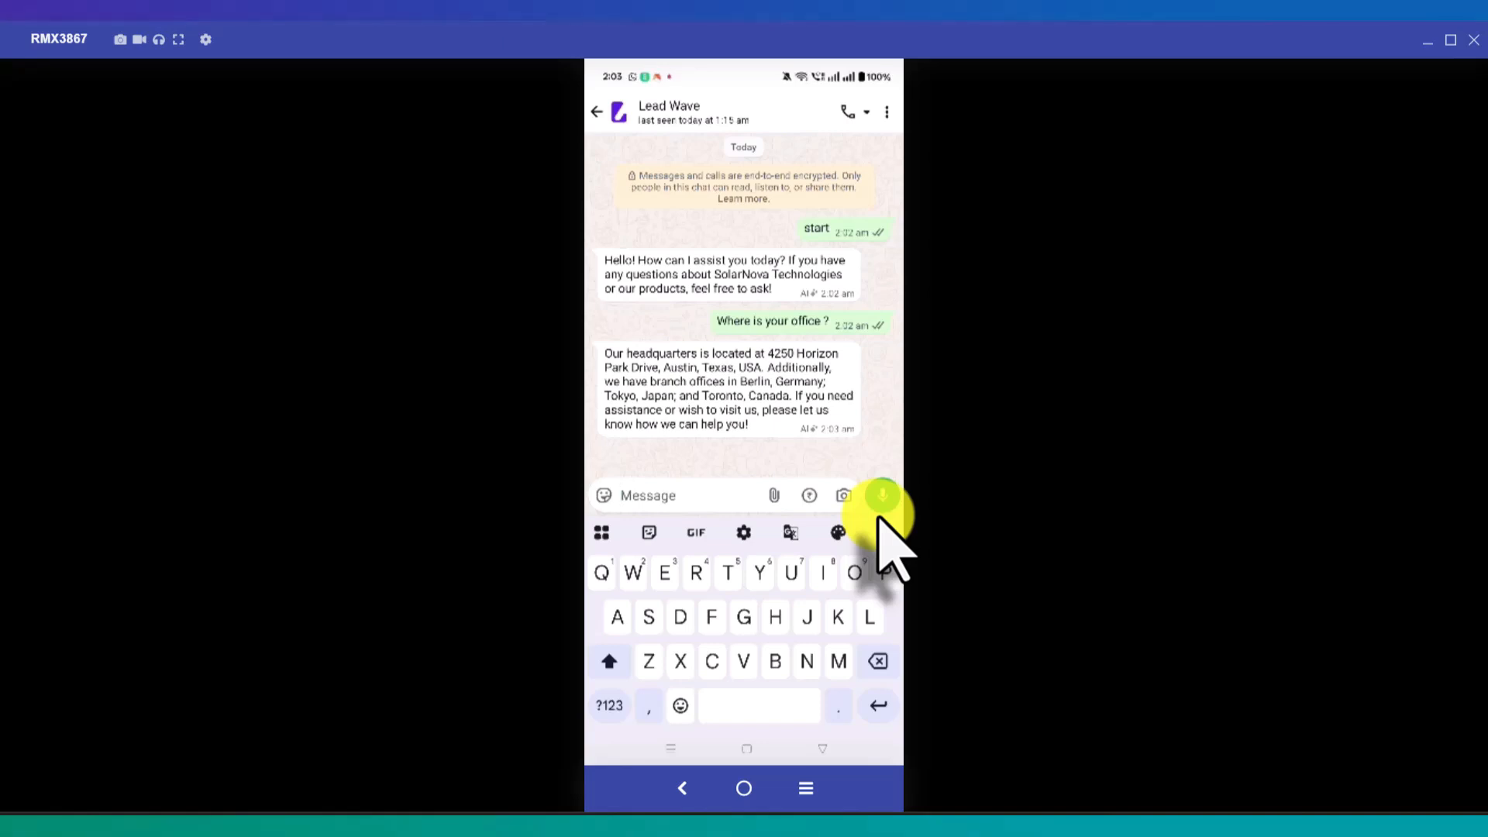
Step: Ask the bot 'Give me your contact number' and 'Who is the owner', then go back to Lead Wave
{"action": "type", "text": "Gi"}
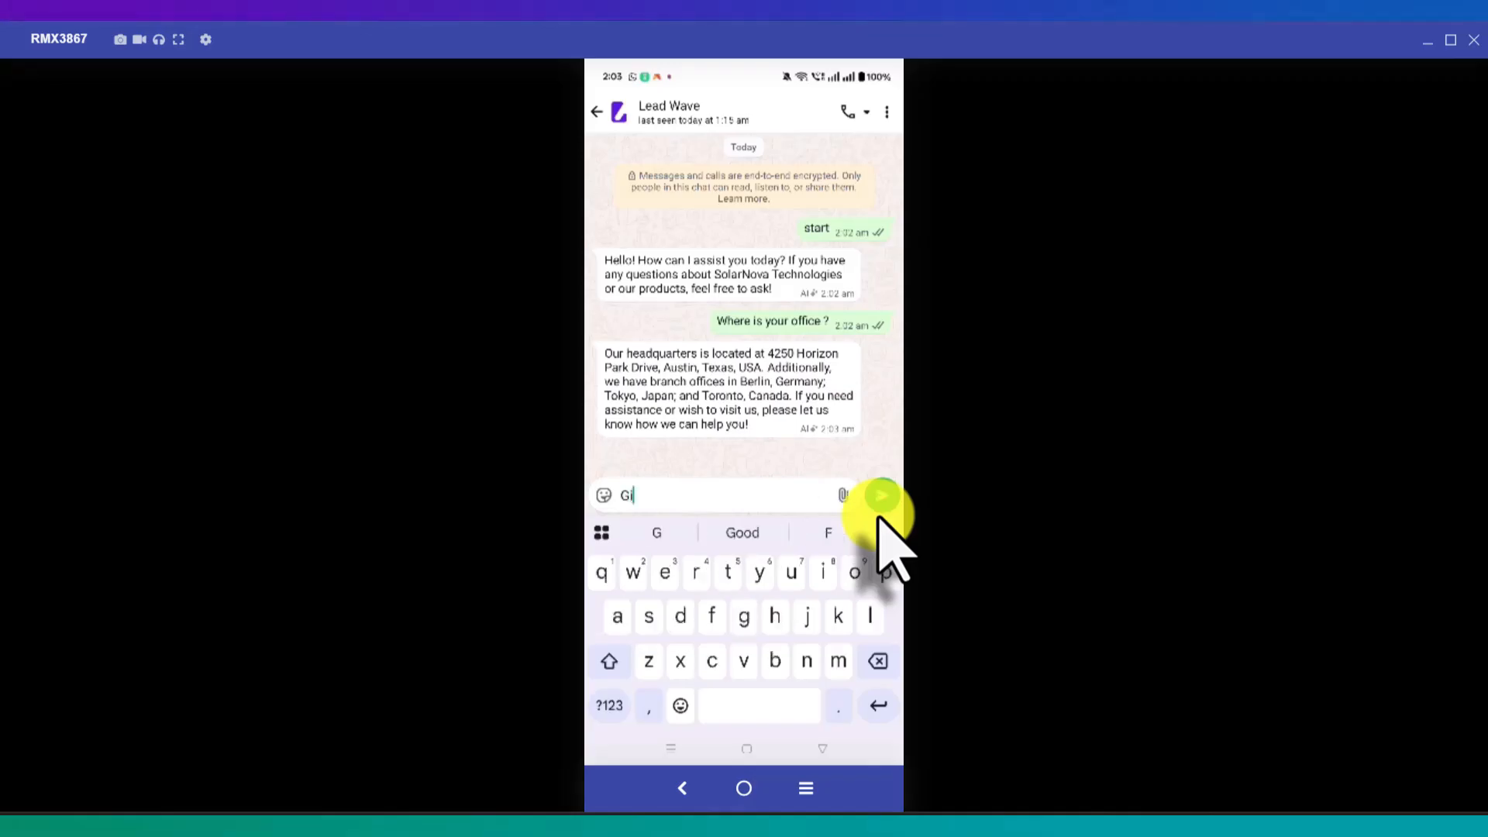
{"action": "type", "text": "ve m"}
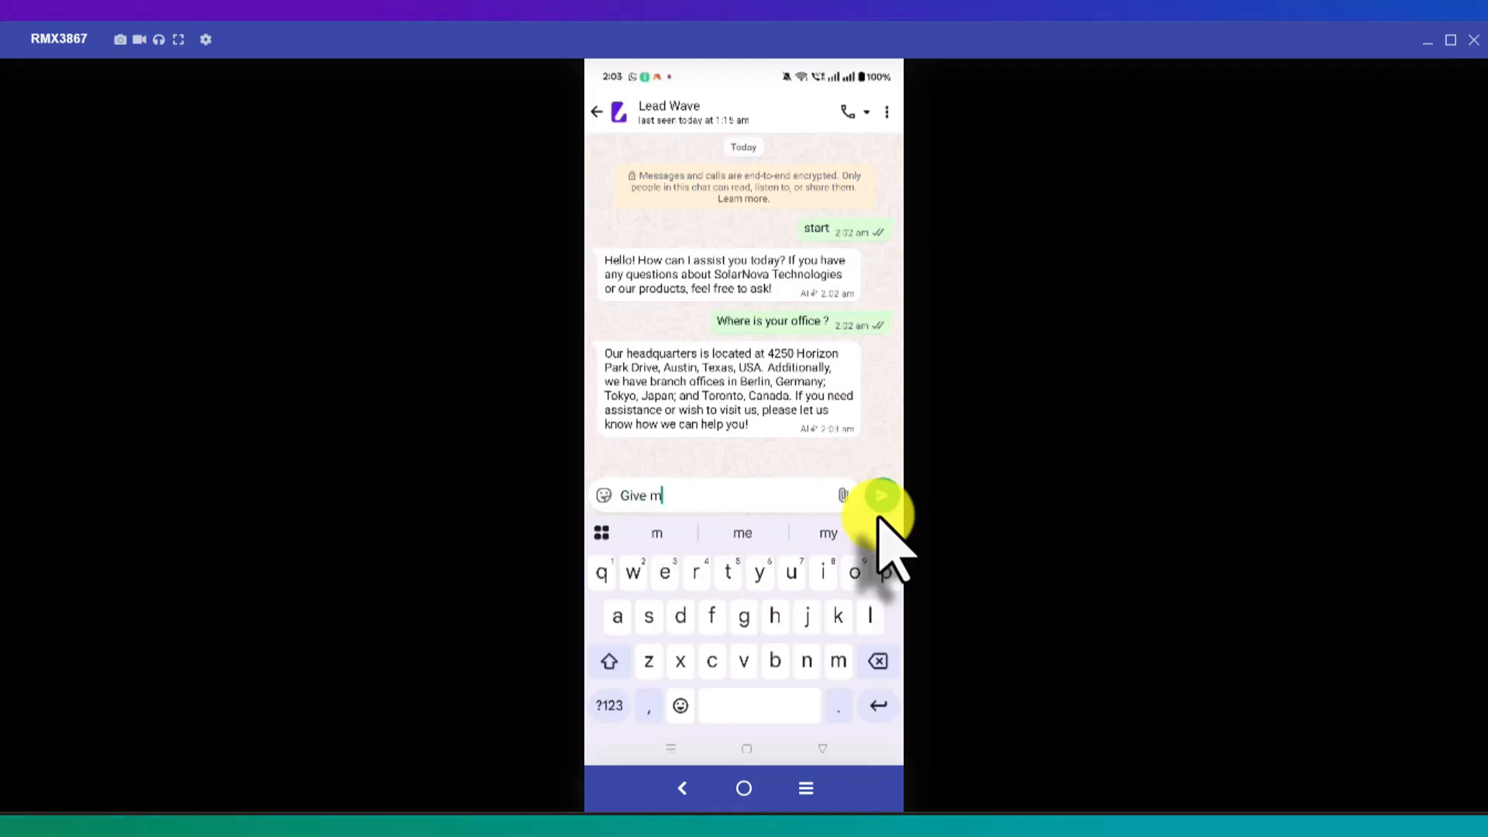
{"action": "type", "text": "e you"}
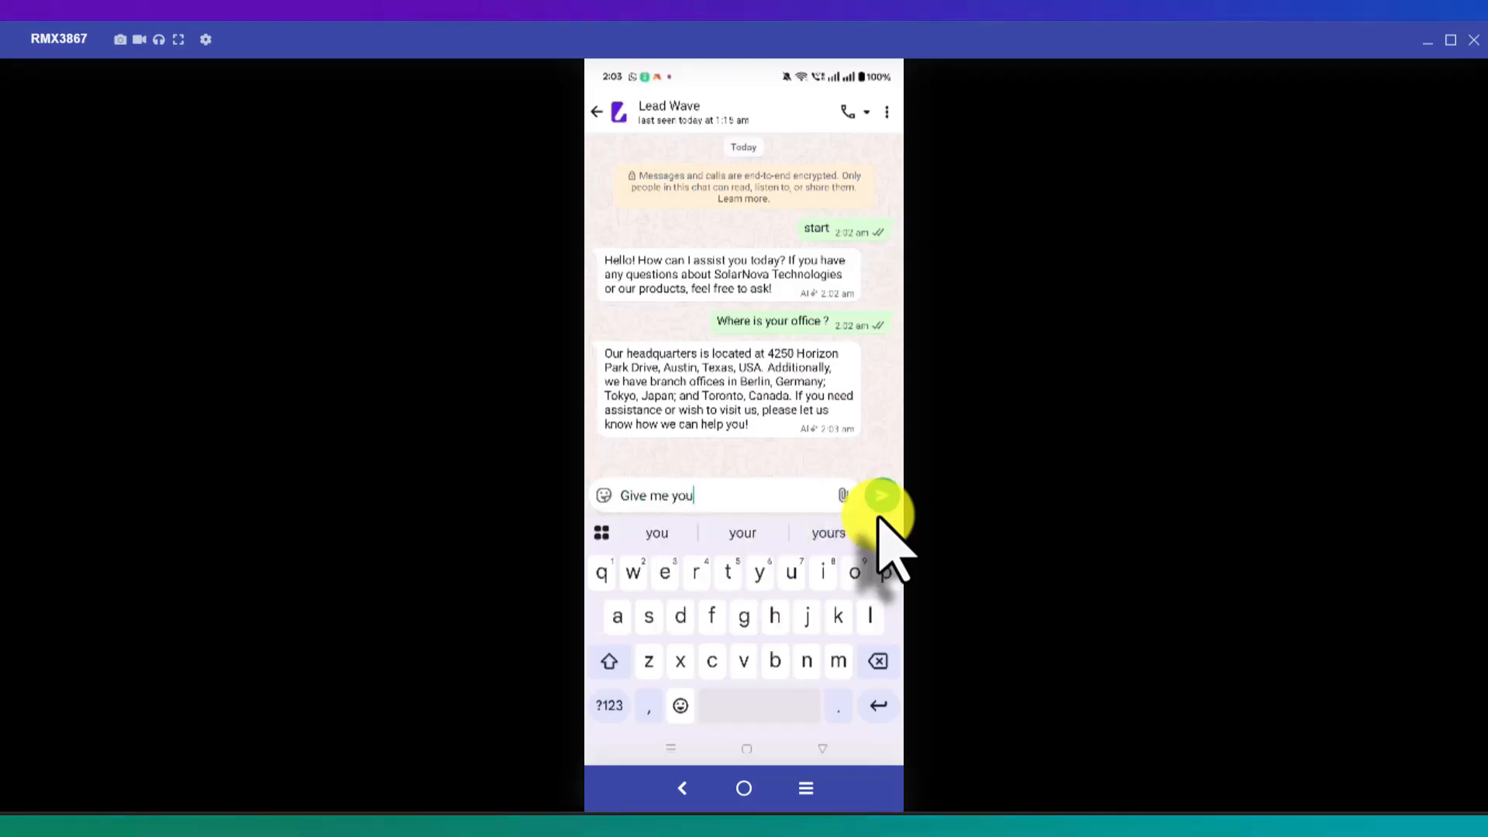
{"action": "type", "text": "r con"}
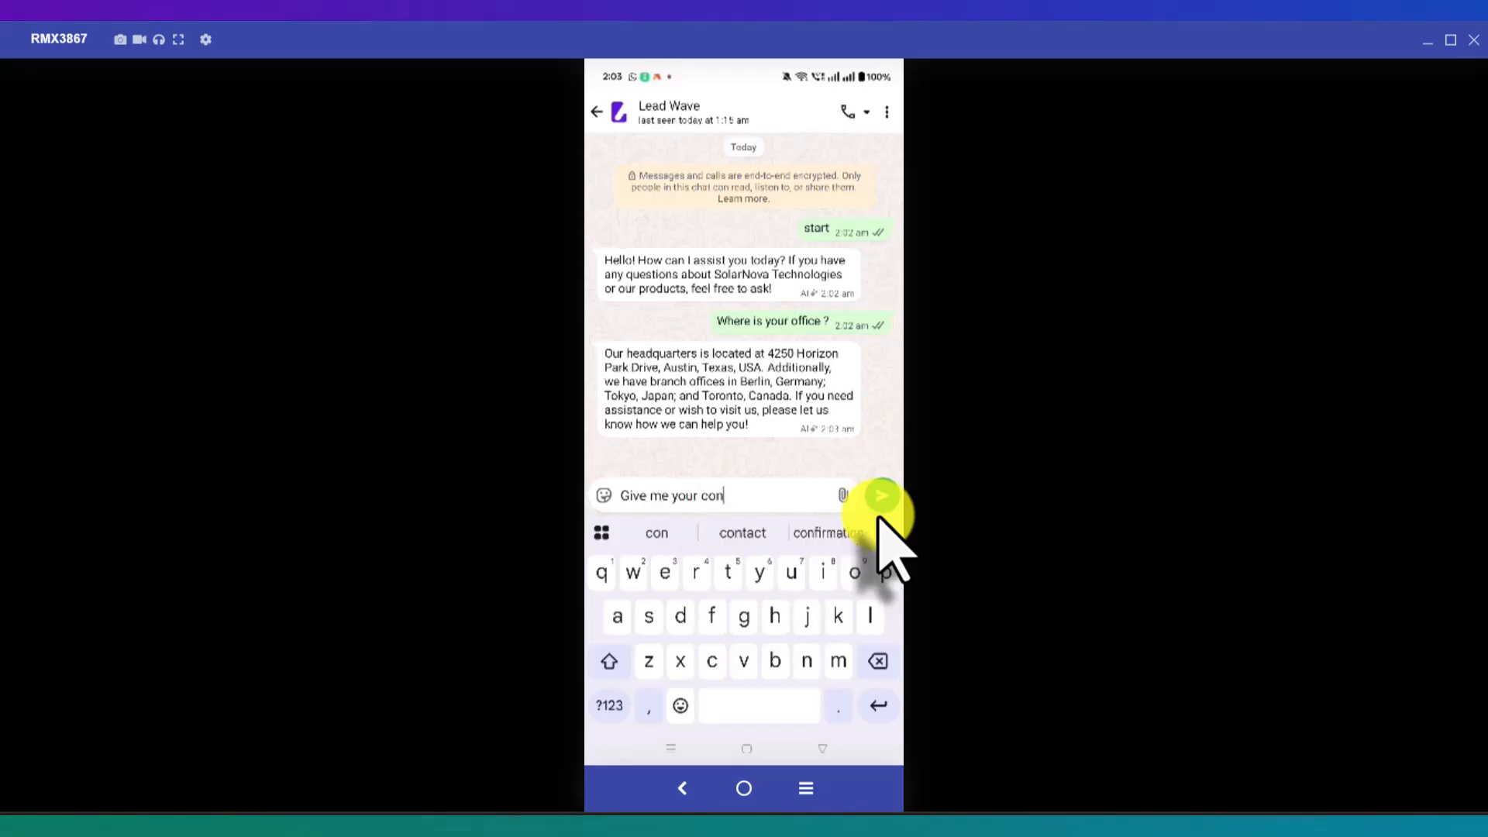
{"action": "type", "text": "tact"}
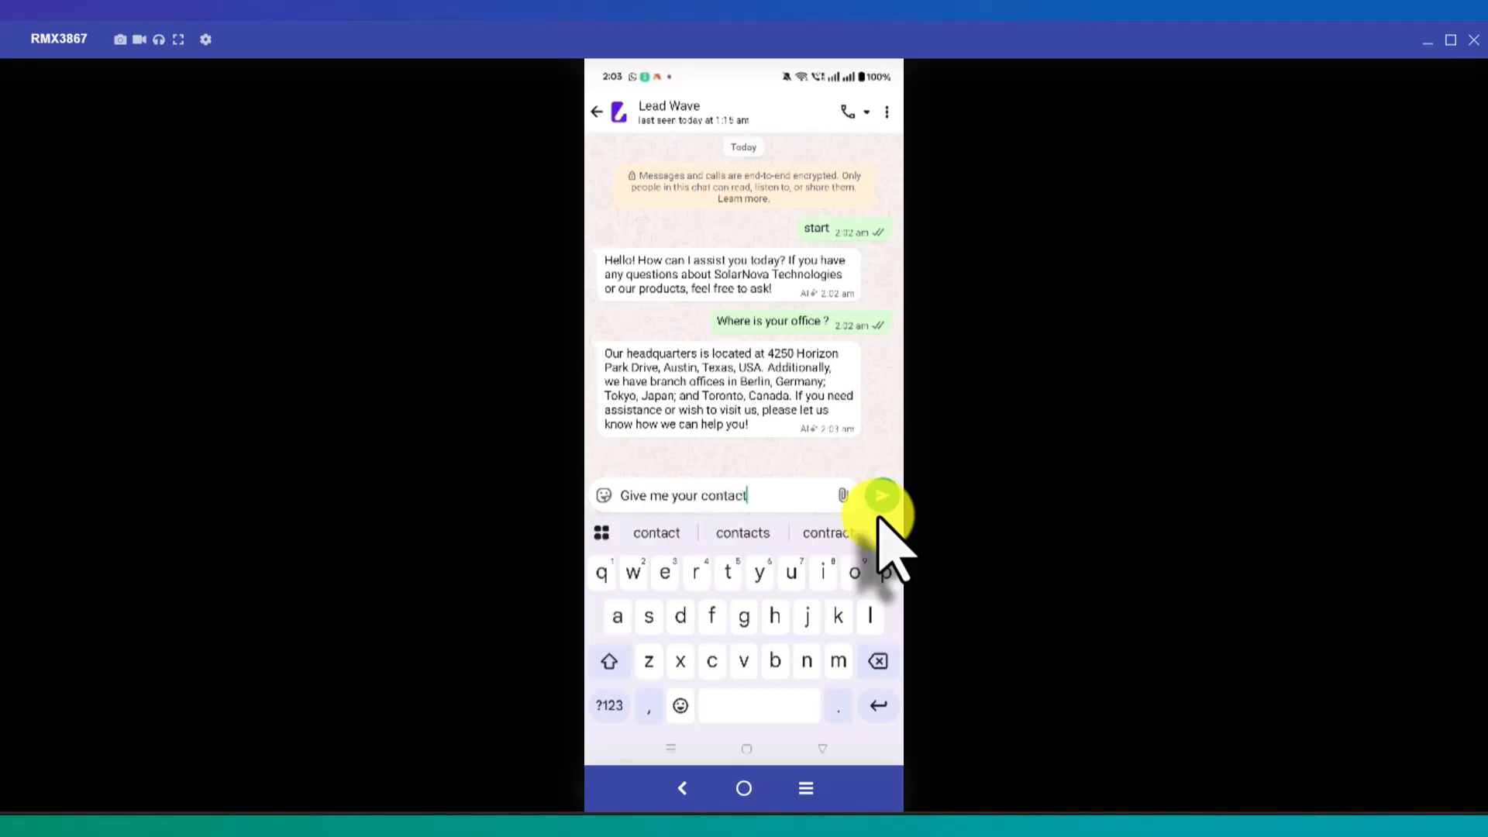
{"action": "type", "text": " num"}
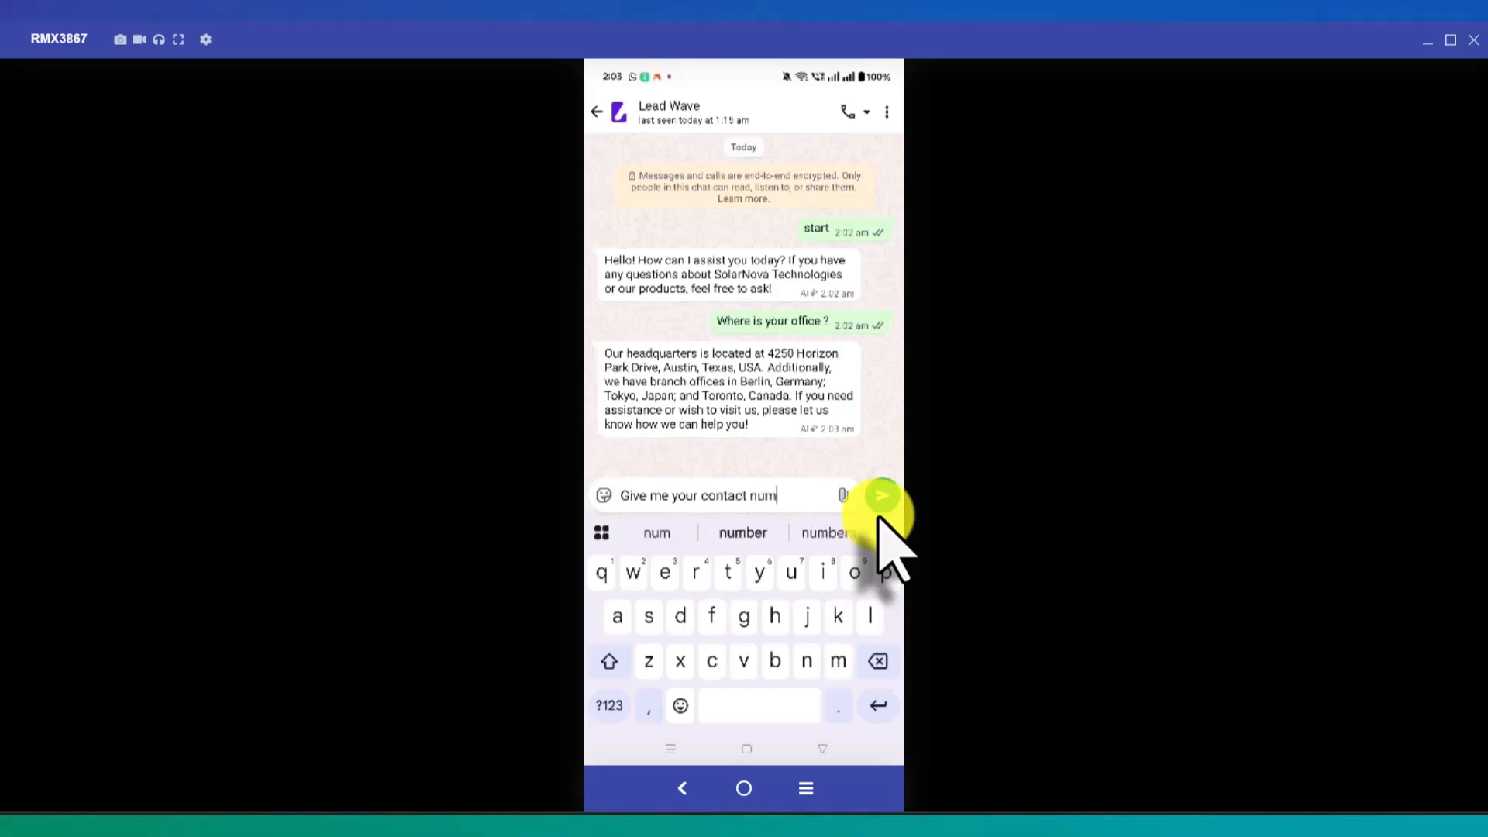
{"action": "type", "text": "ber"}
{"action": "left_click", "coordinate": [879, 517]}
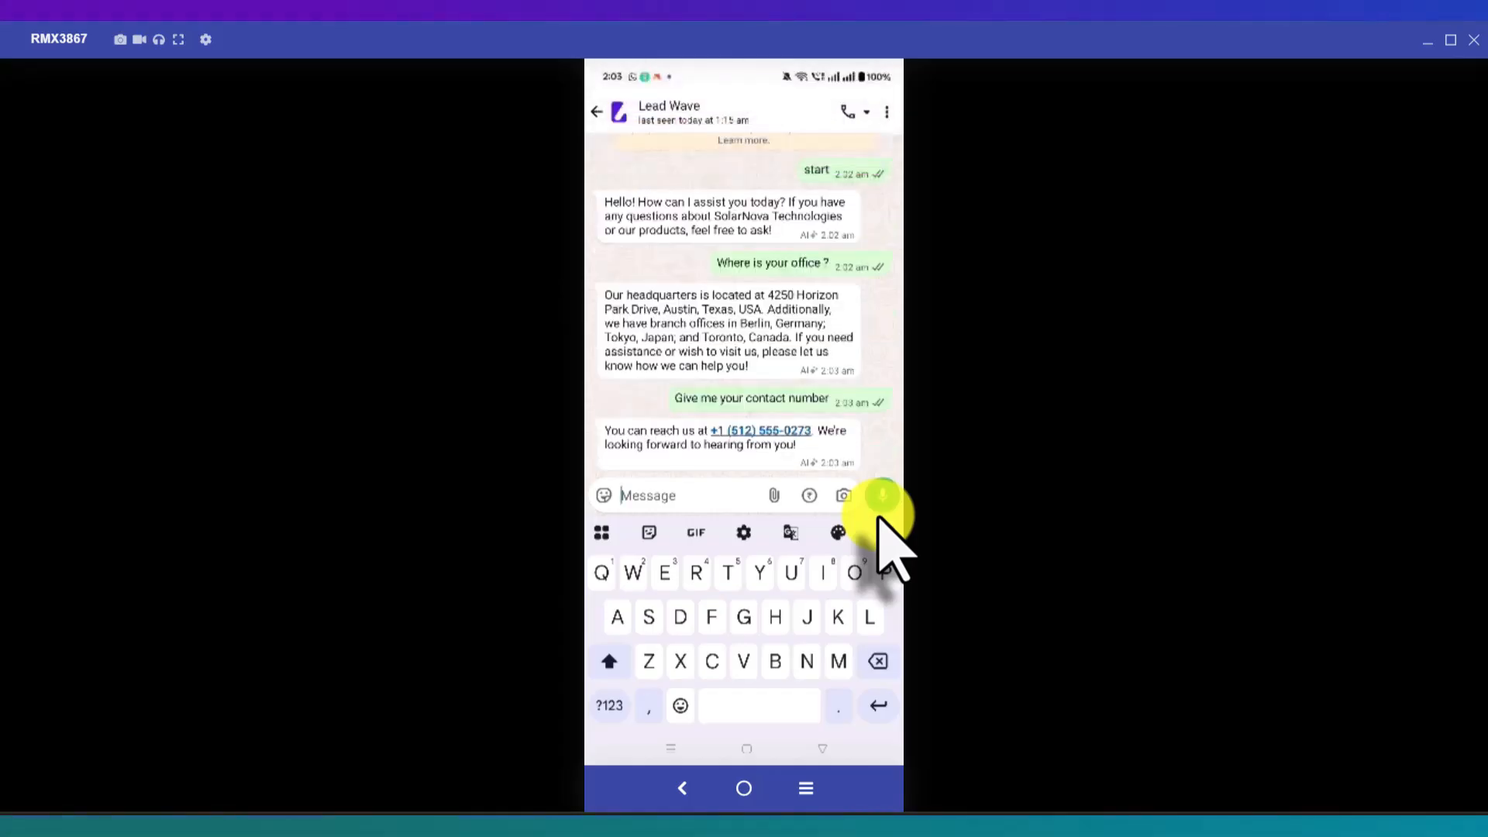
{"action": "type", "text": "Who"}
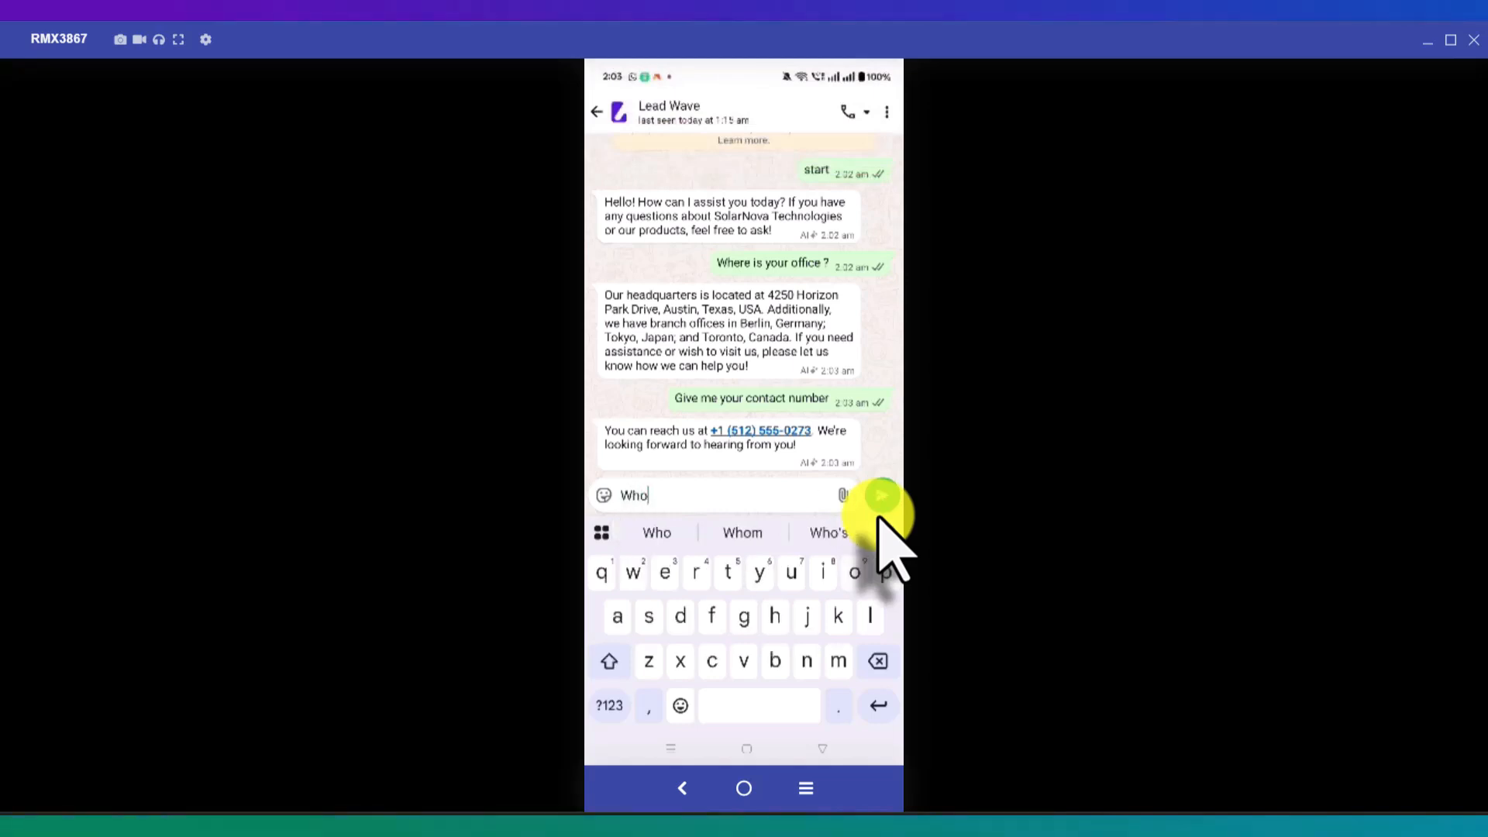
{"action": "type", "text": " is "}
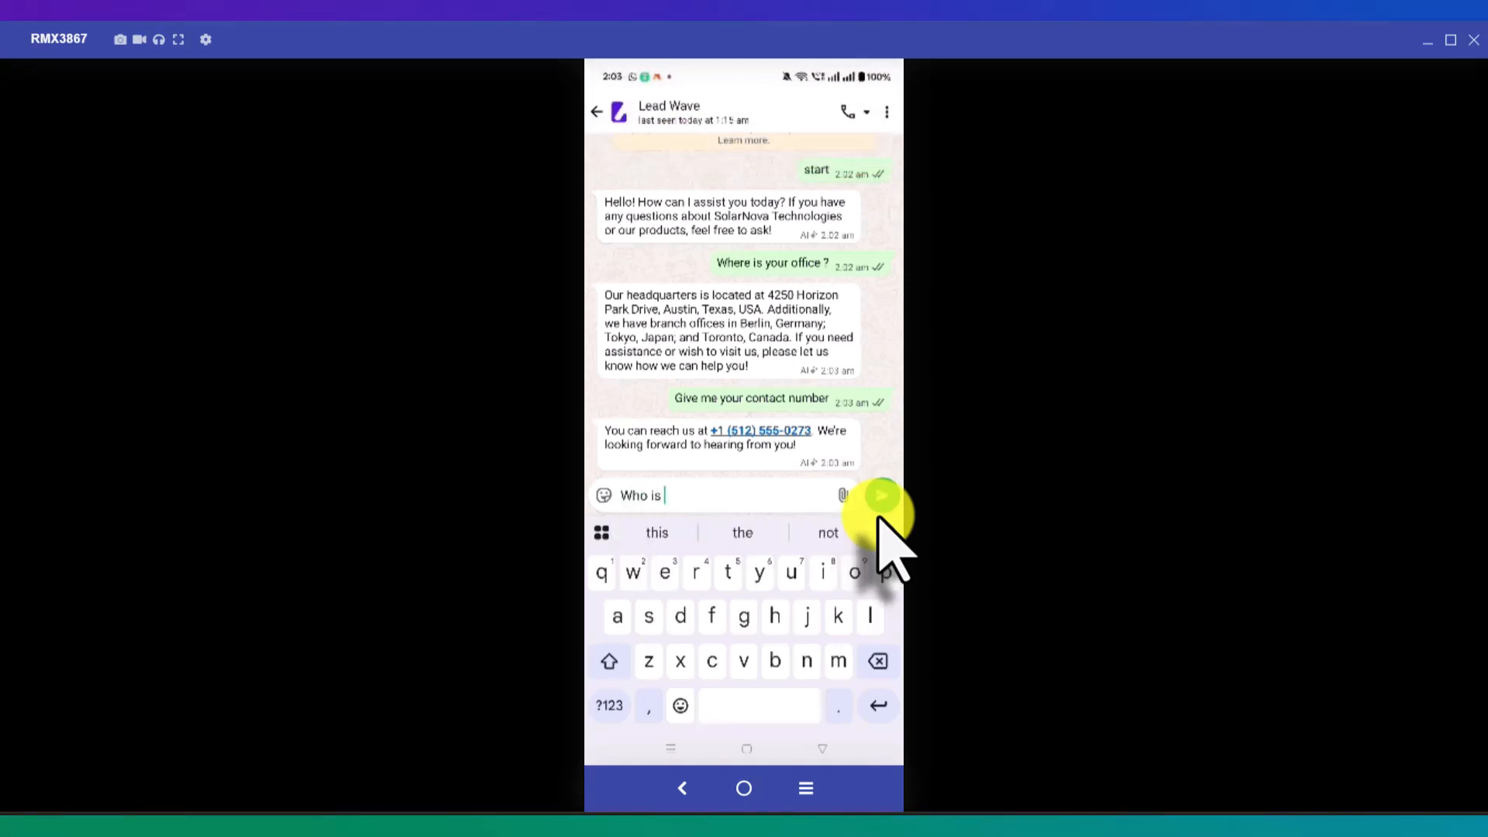
{"action": "type", "text": "the owner"}
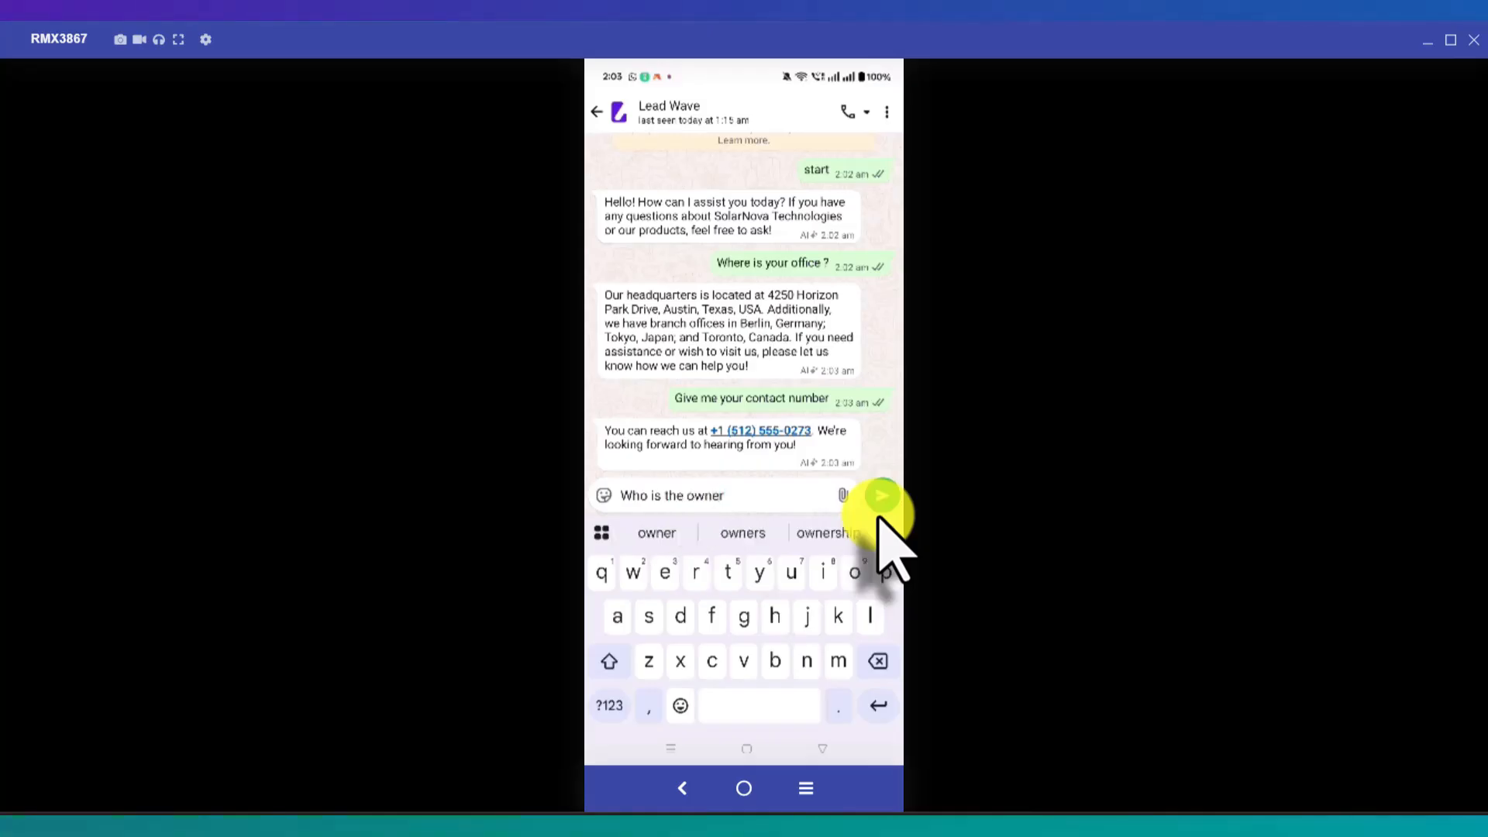
{"action": "left_click", "coordinate": [881, 513]}
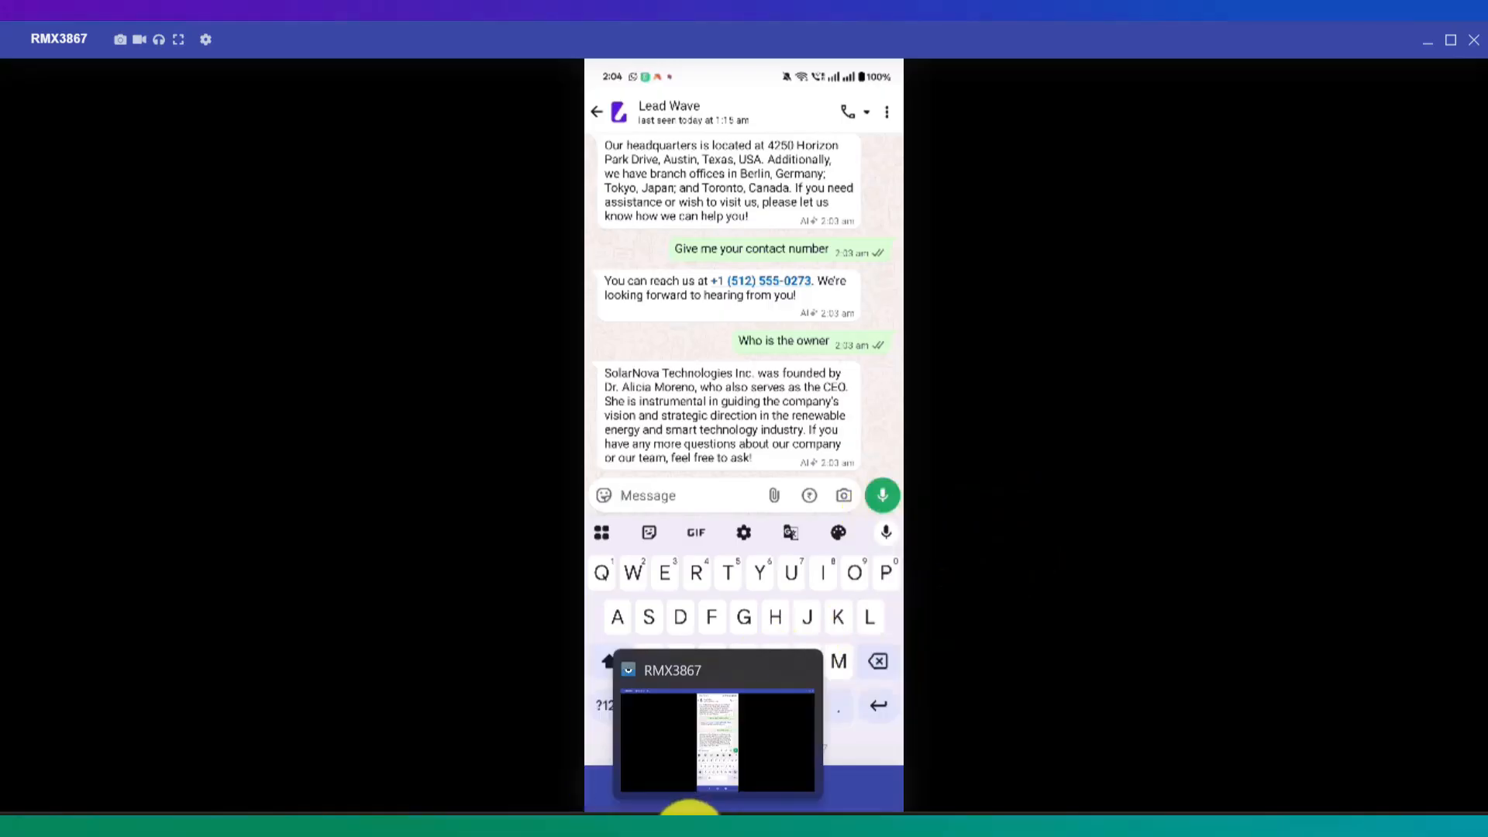
{"action": "left_click", "coordinate": [668, 810]}
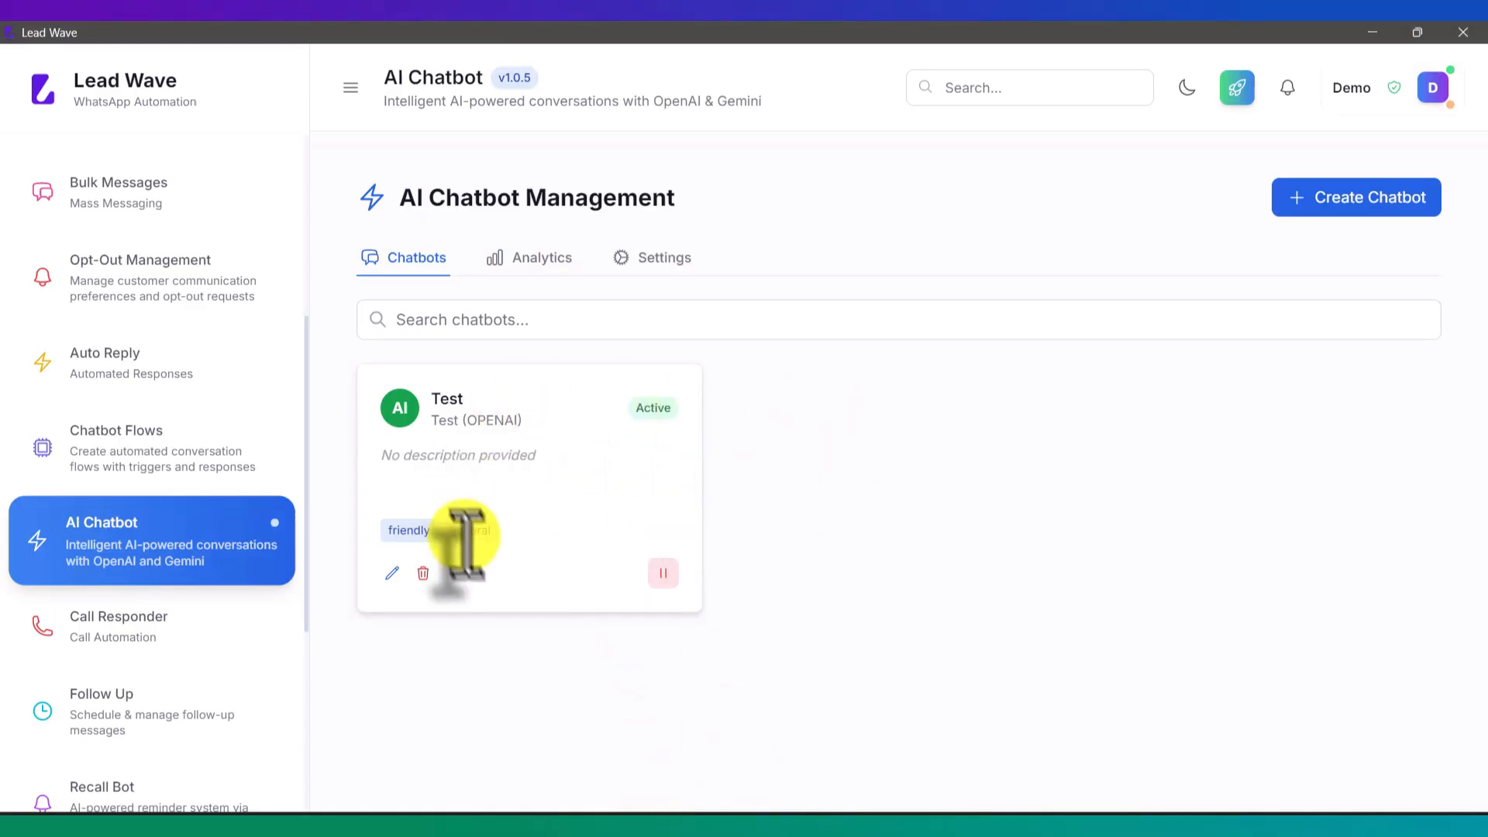
{"action": "left_click", "coordinate": [392, 573]}
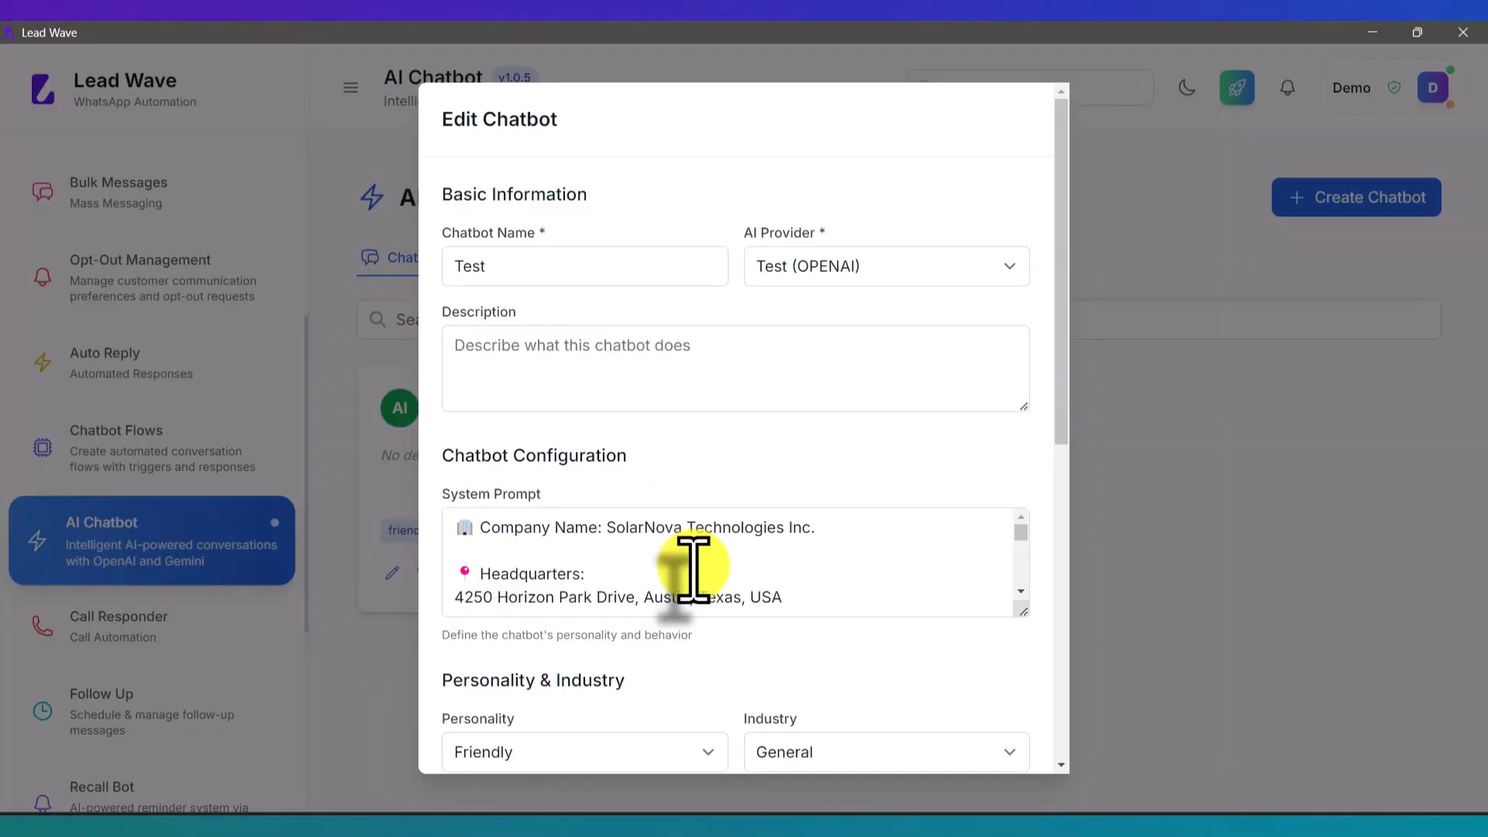
{"action": "scroll", "coordinate": [754, 569], "scroll_direction": "down", "scroll_amount": 10}
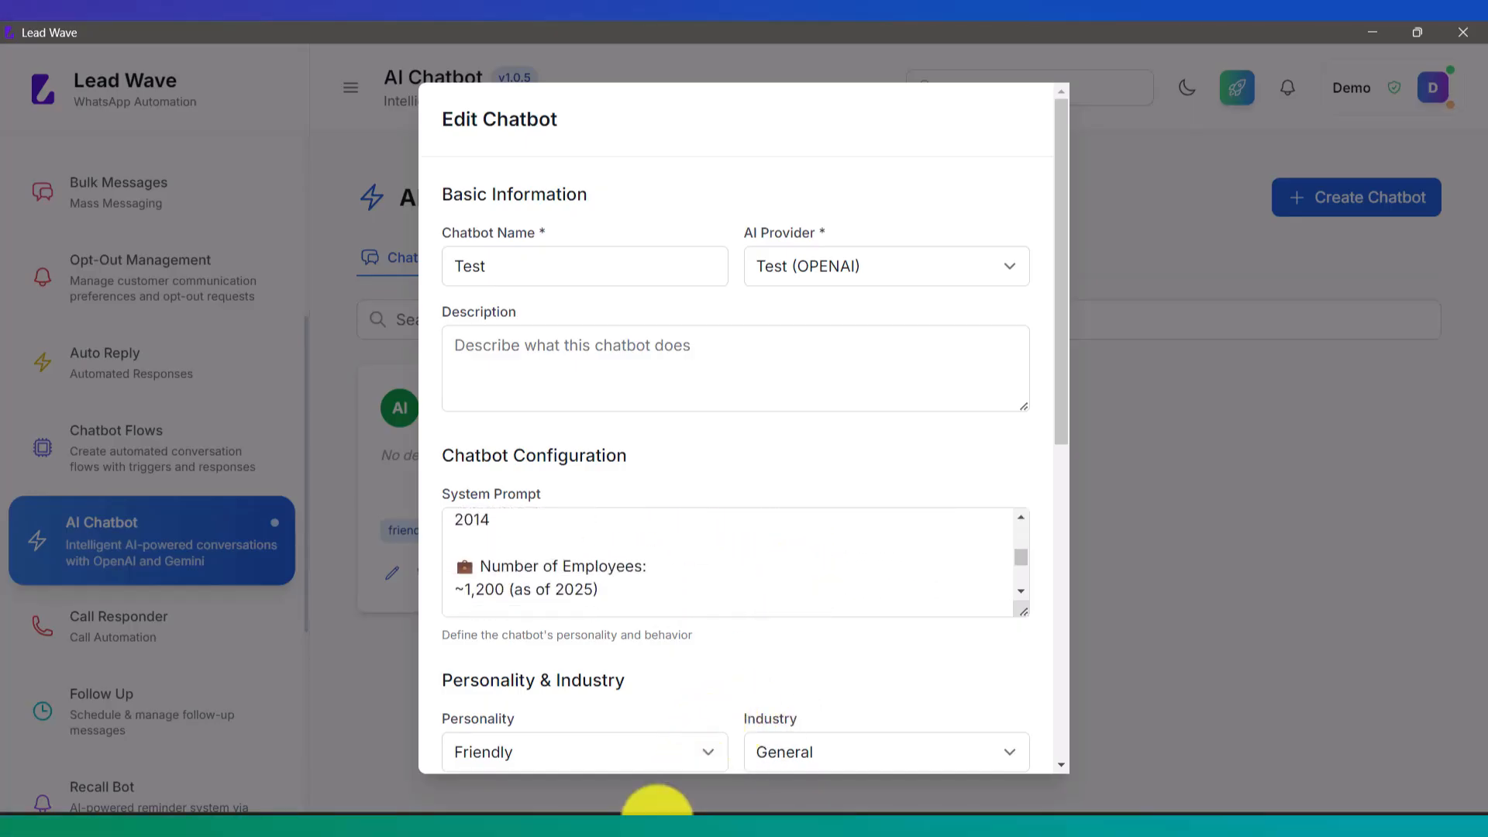
{"action": "left_click", "coordinate": [710, 820]}
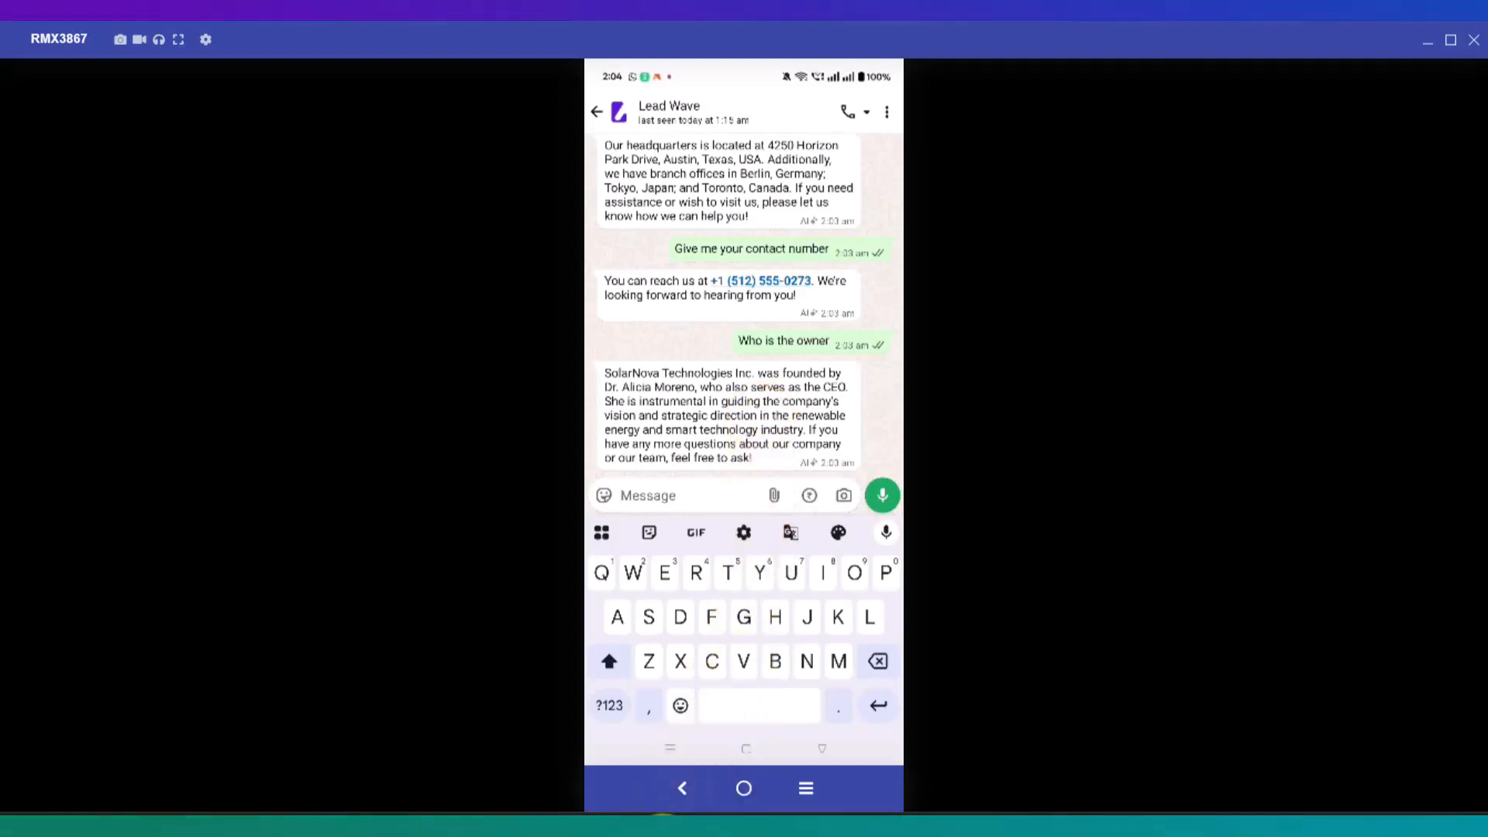
{"action": "left_click", "coordinate": [665, 822]}
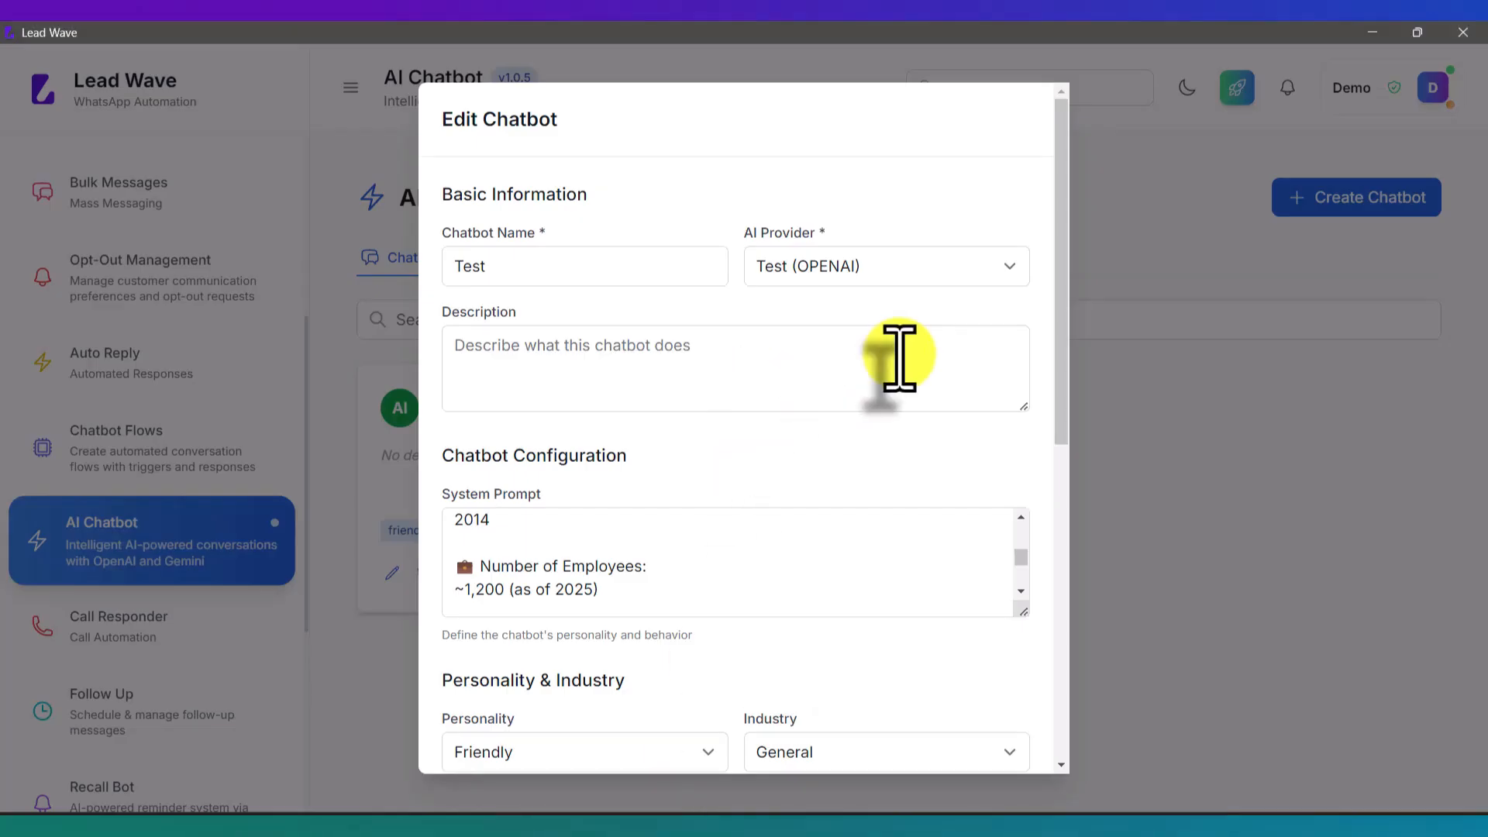
{"action": "scroll", "coordinate": [891, 357], "scroll_direction": "down", "scroll_amount": 5}
{"action": "scroll", "coordinate": [930, 543], "scroll_direction": "down", "scroll_amount": 2}
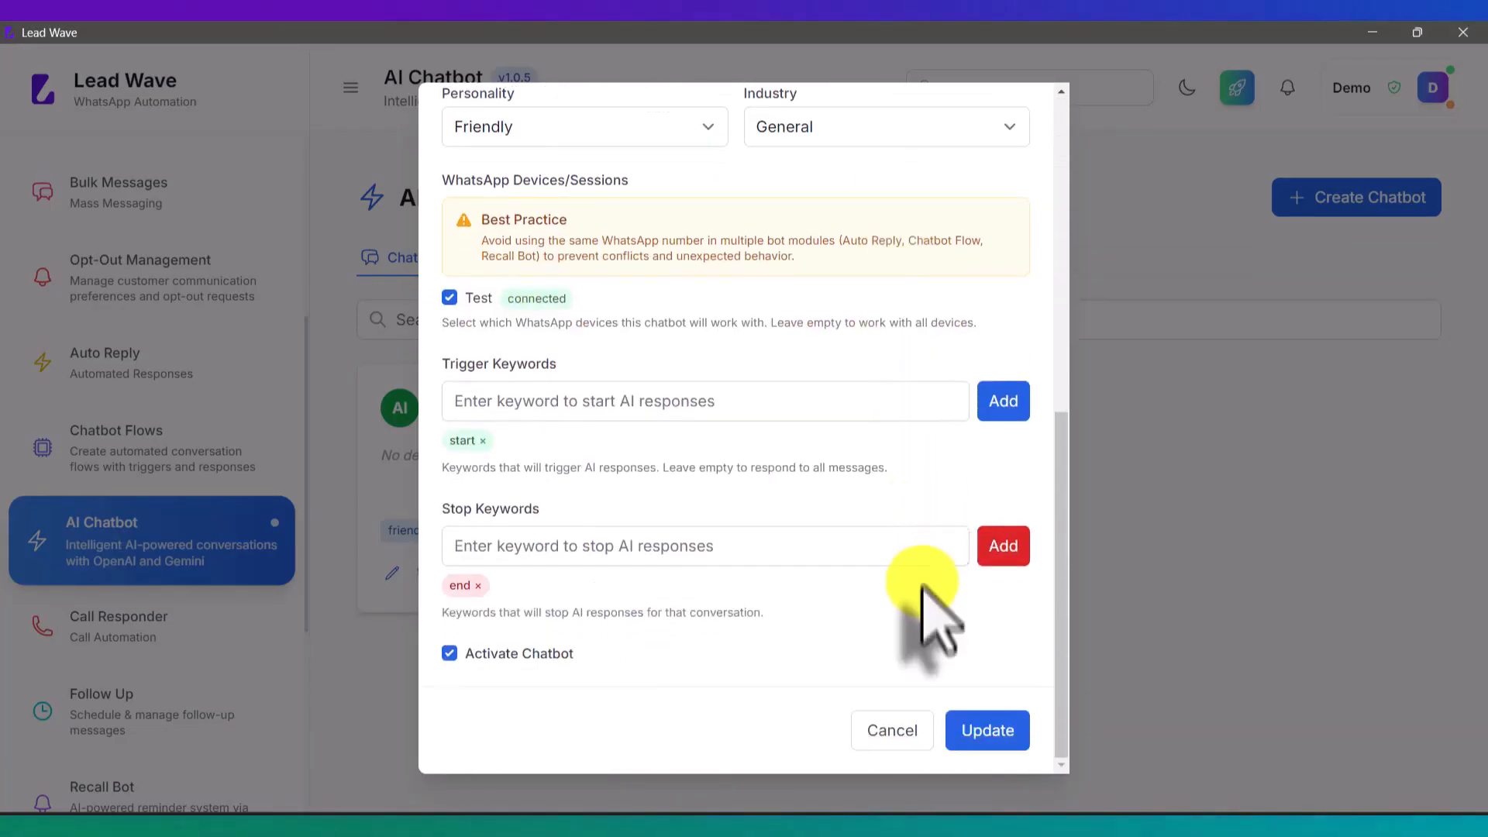
{"action": "left_click", "coordinate": [891, 727]}
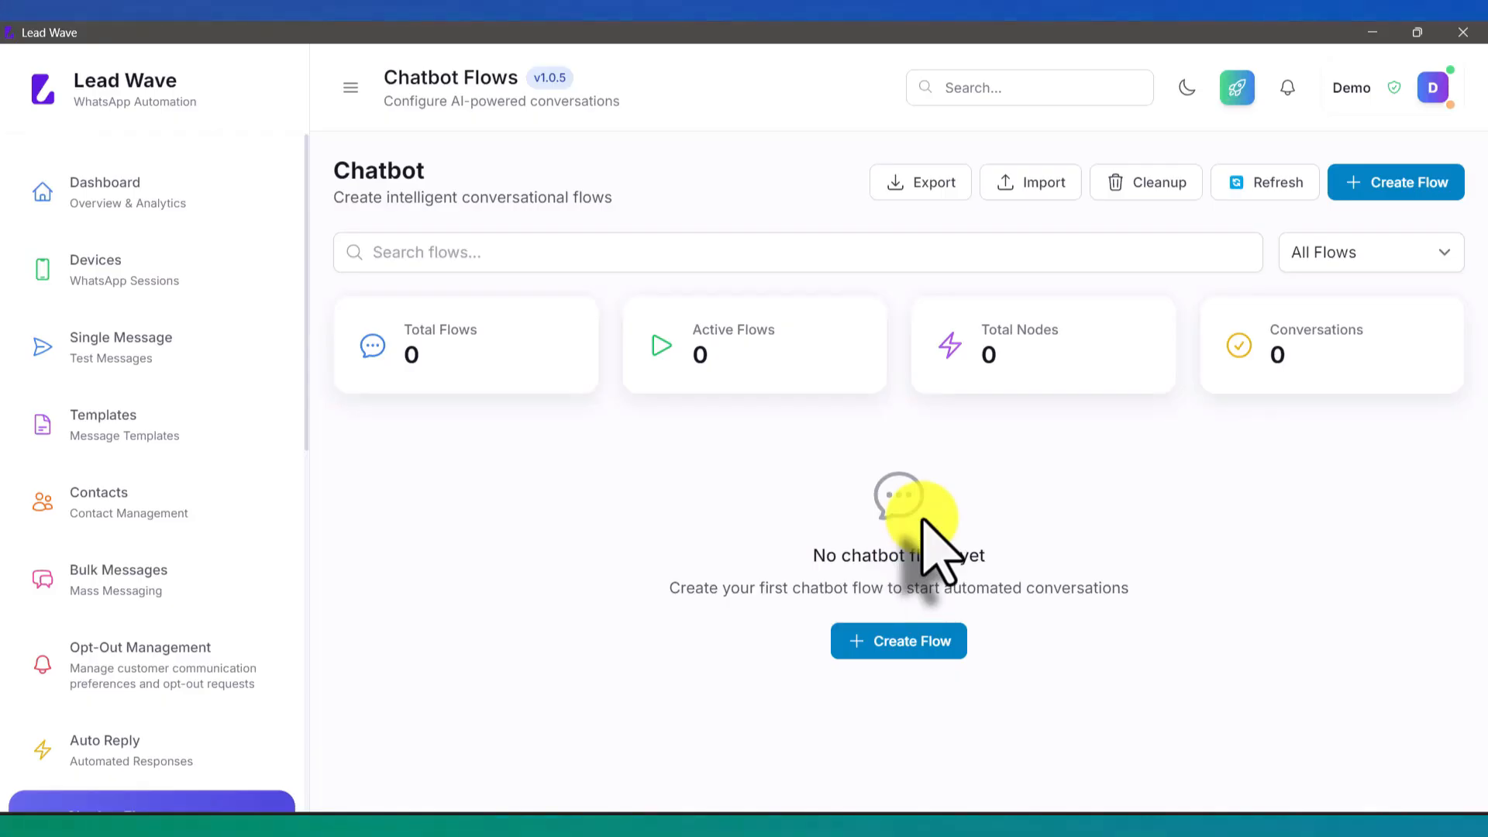
Step: Scroll down the empty Chatbot Flows page, where all counts are 0
{"action": "scroll", "coordinate": [261, 426], "scroll_direction": "down", "scroll_amount": 3}
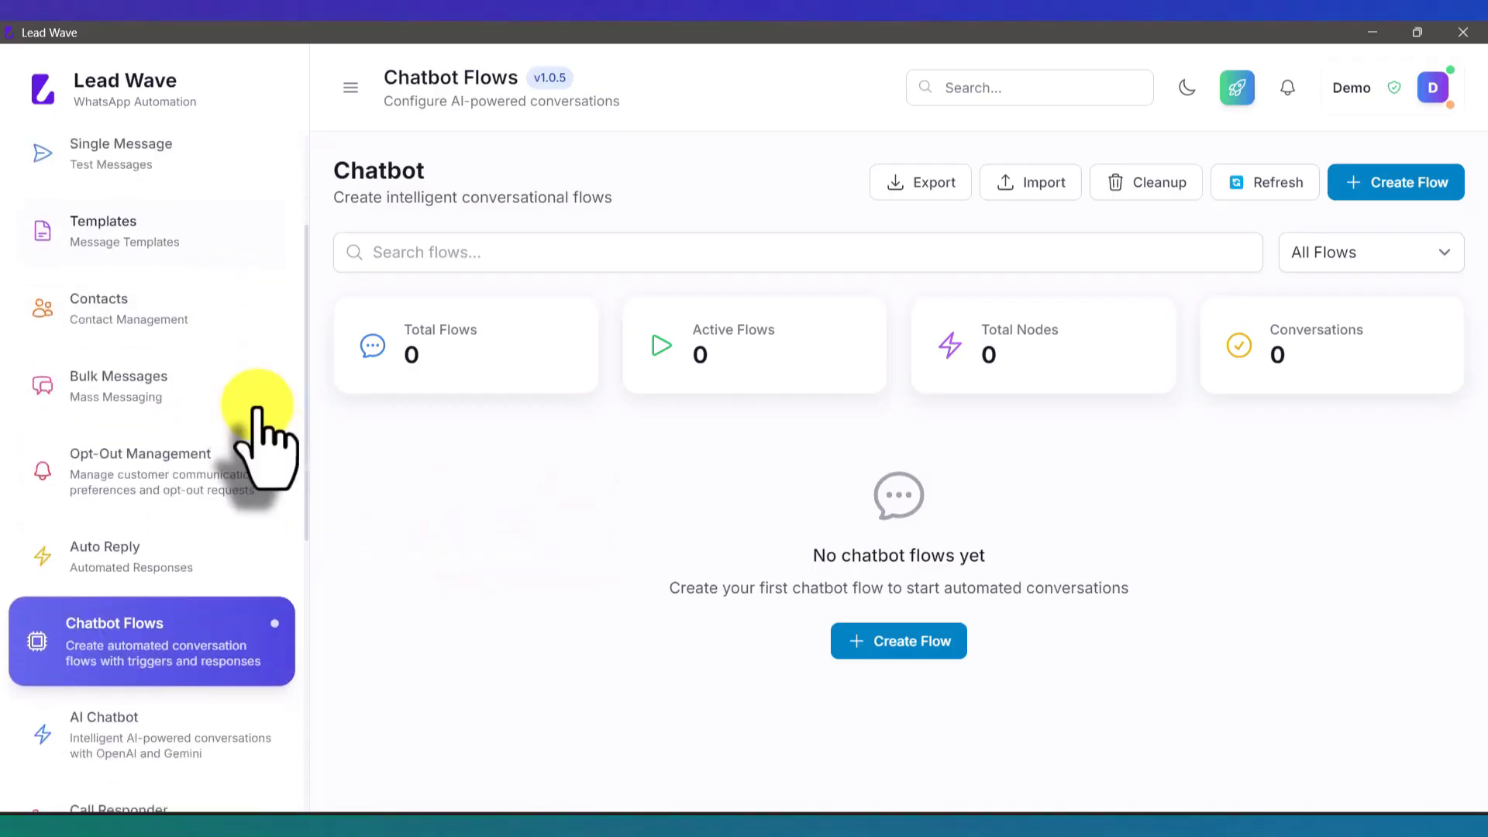
{"action": "scroll", "coordinate": [255, 419], "scroll_direction": "down", "scroll_amount": 4}
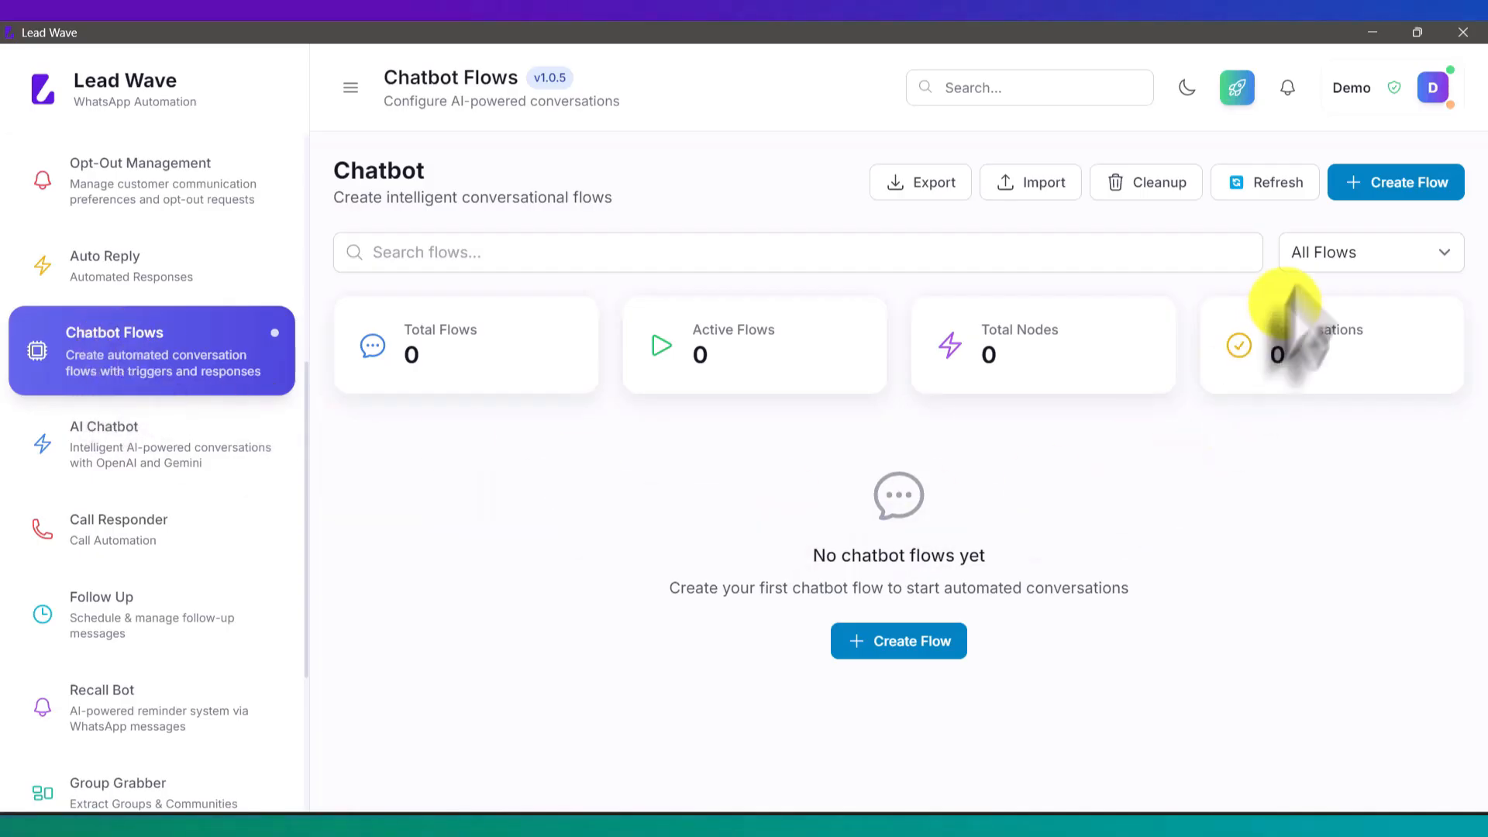
Step: Create a flow named Test on the Test WhatsApp session with trigger keyword help
{"action": "left_click", "coordinate": [1396, 186]}
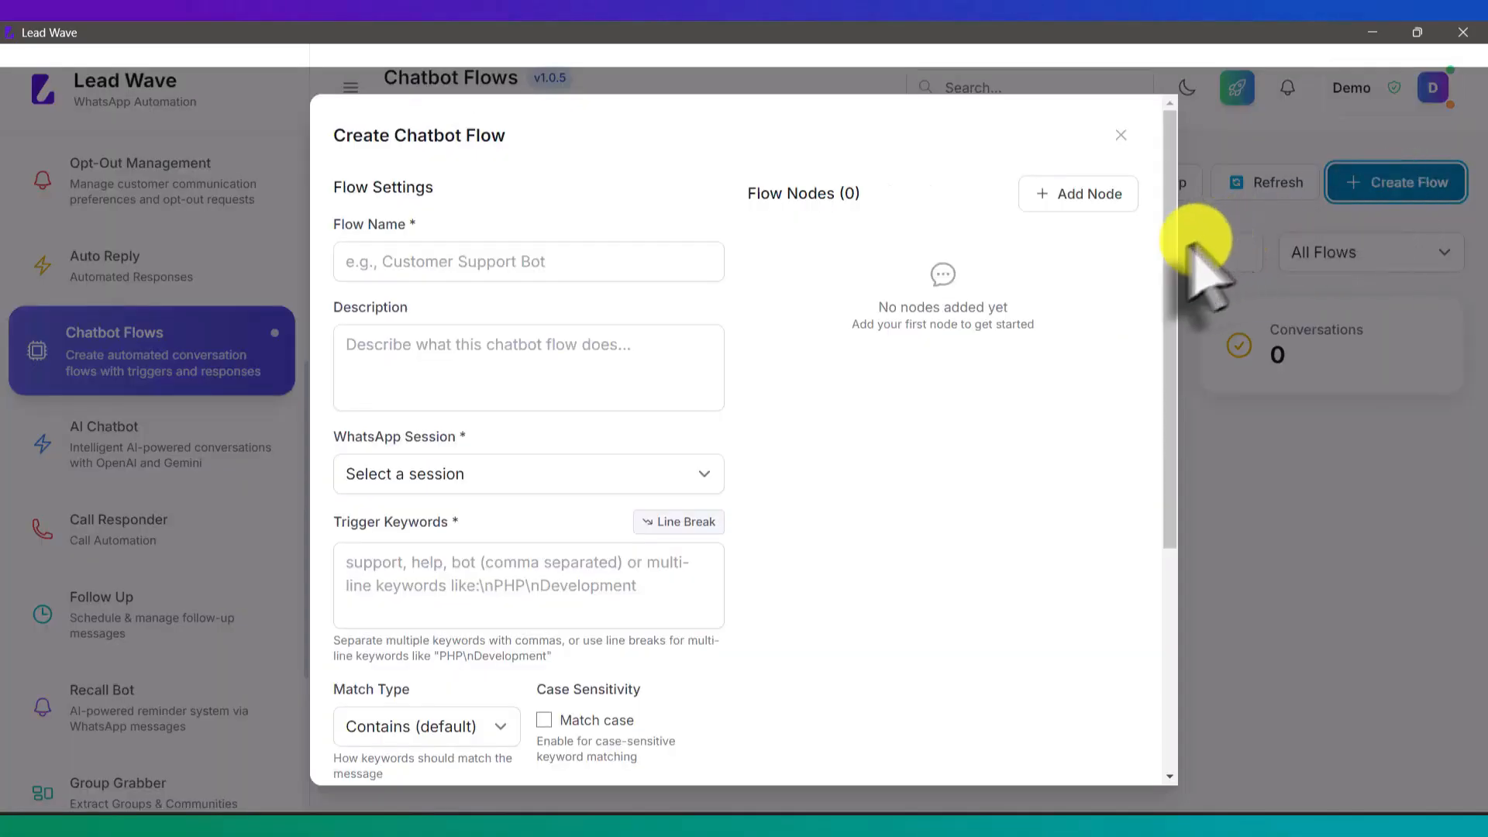
{"action": "left_click", "coordinate": [620, 271]}
{"action": "type", "text": "Test"}
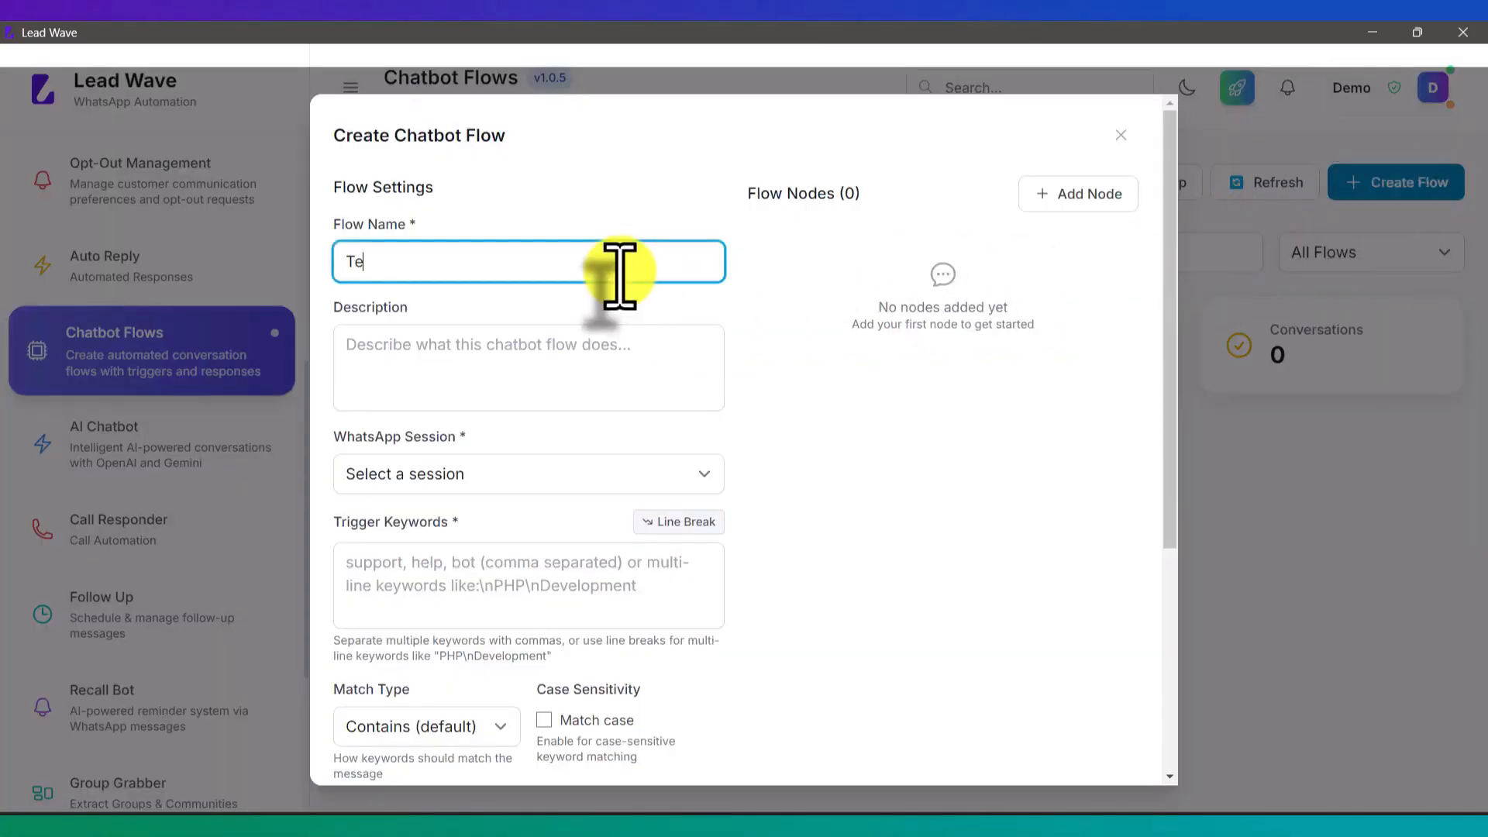
{"action": "left_click", "coordinate": [542, 362]}
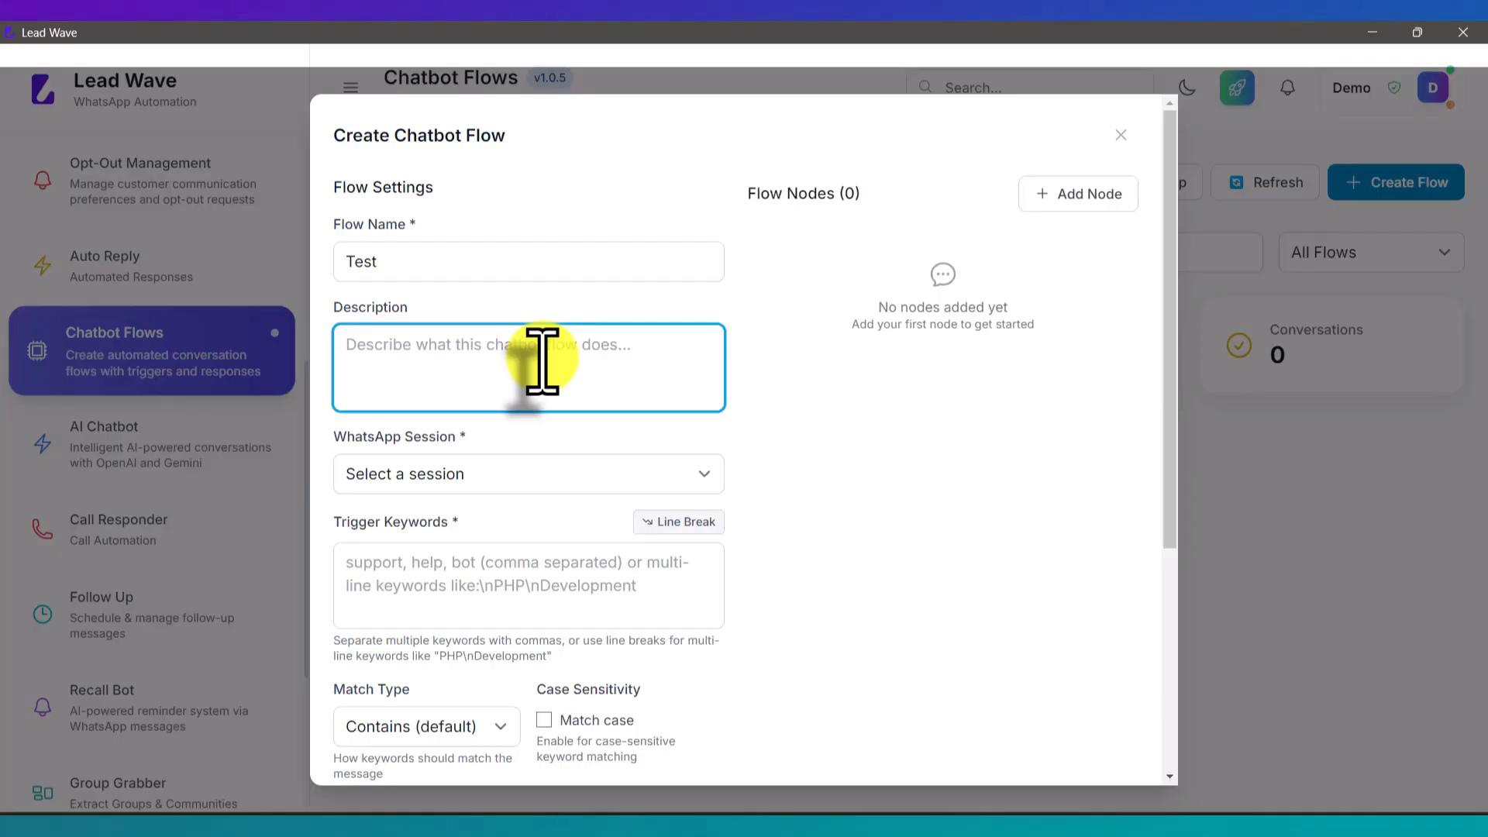
{"action": "left_click", "coordinate": [467, 486]}
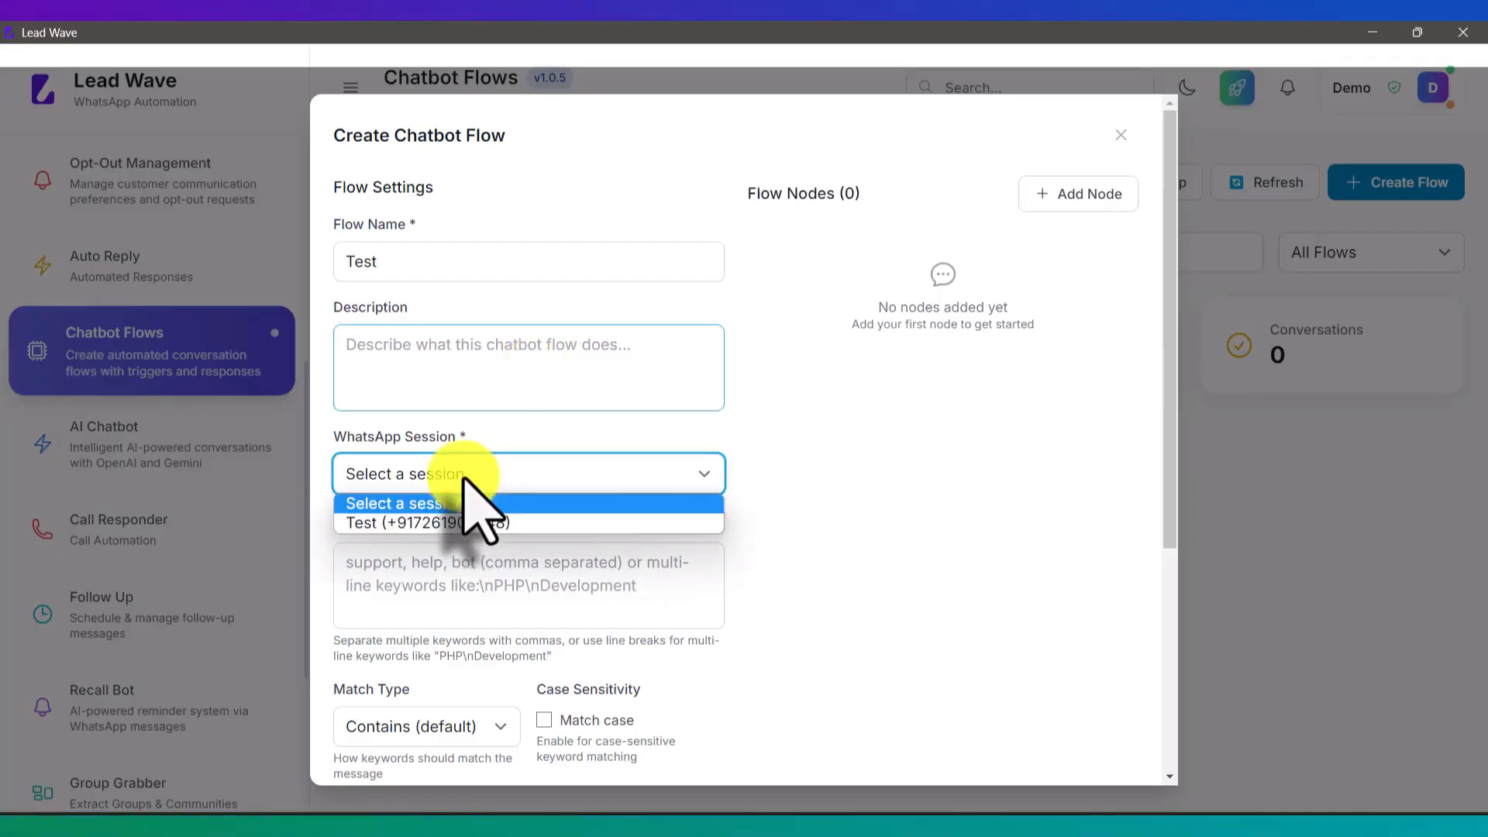
{"action": "left_click", "coordinate": [418, 523]}
{"action": "left_click", "coordinate": [452, 574]}
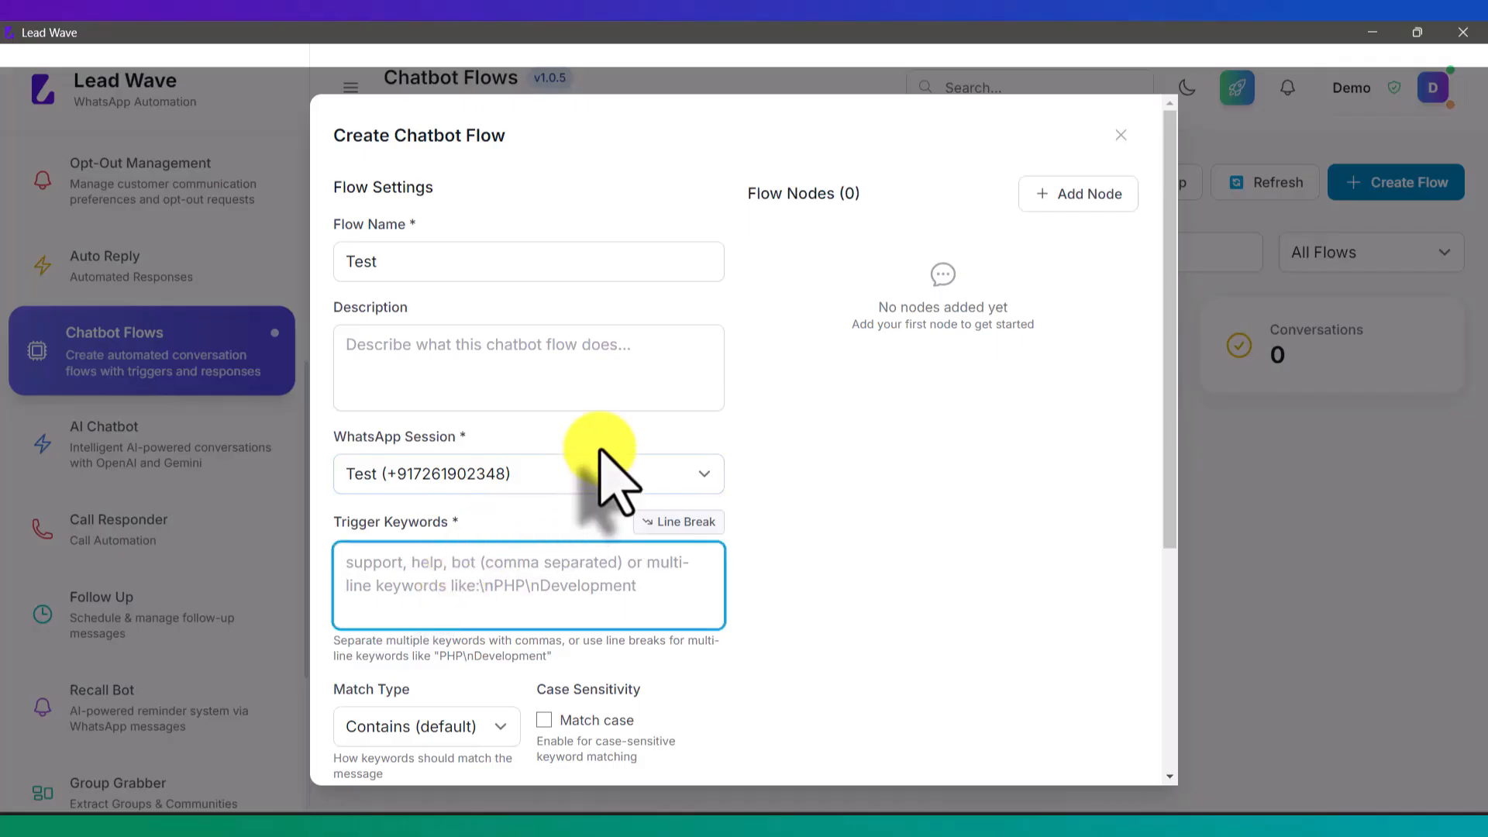
{"action": "type", "text": "he"}
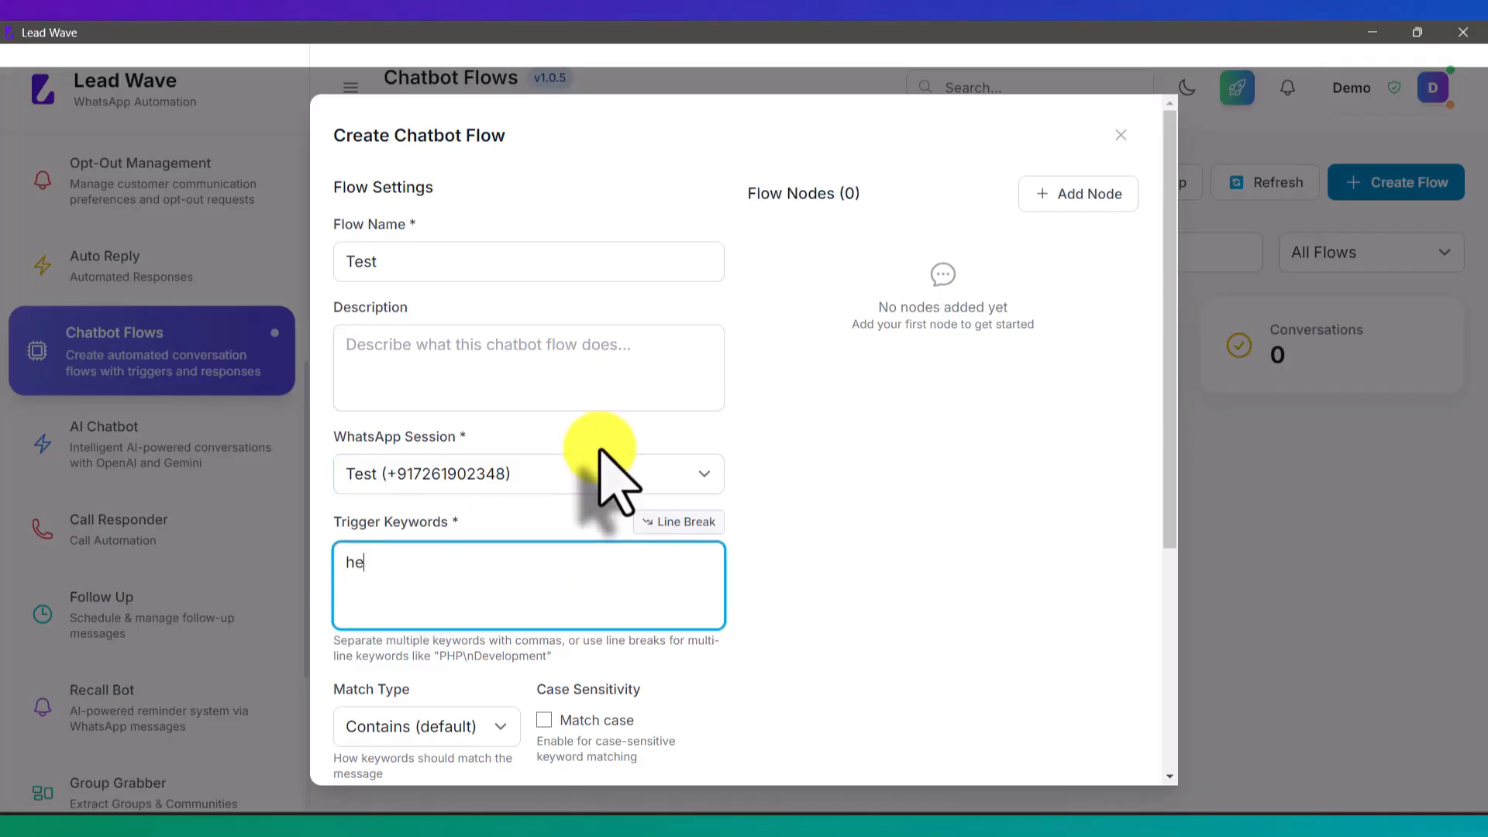
{"action": "type", "text": "lp"}
{"action": "scroll", "coordinate": [899, 500], "scroll_direction": "down", "scroll_amount": 1}
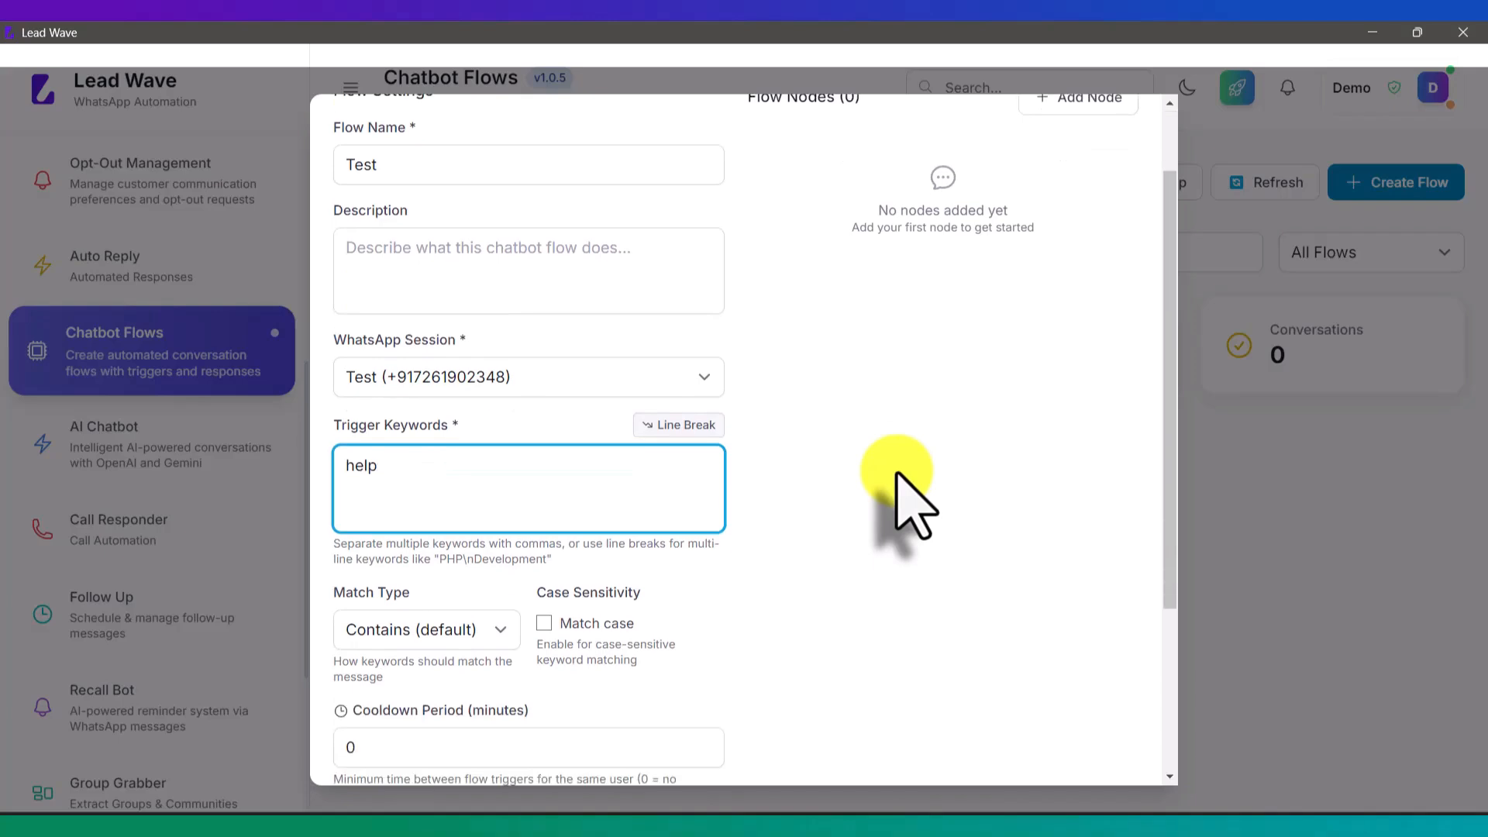
{"action": "scroll", "coordinate": [811, 469], "scroll_direction": "down", "scroll_amount": 2}
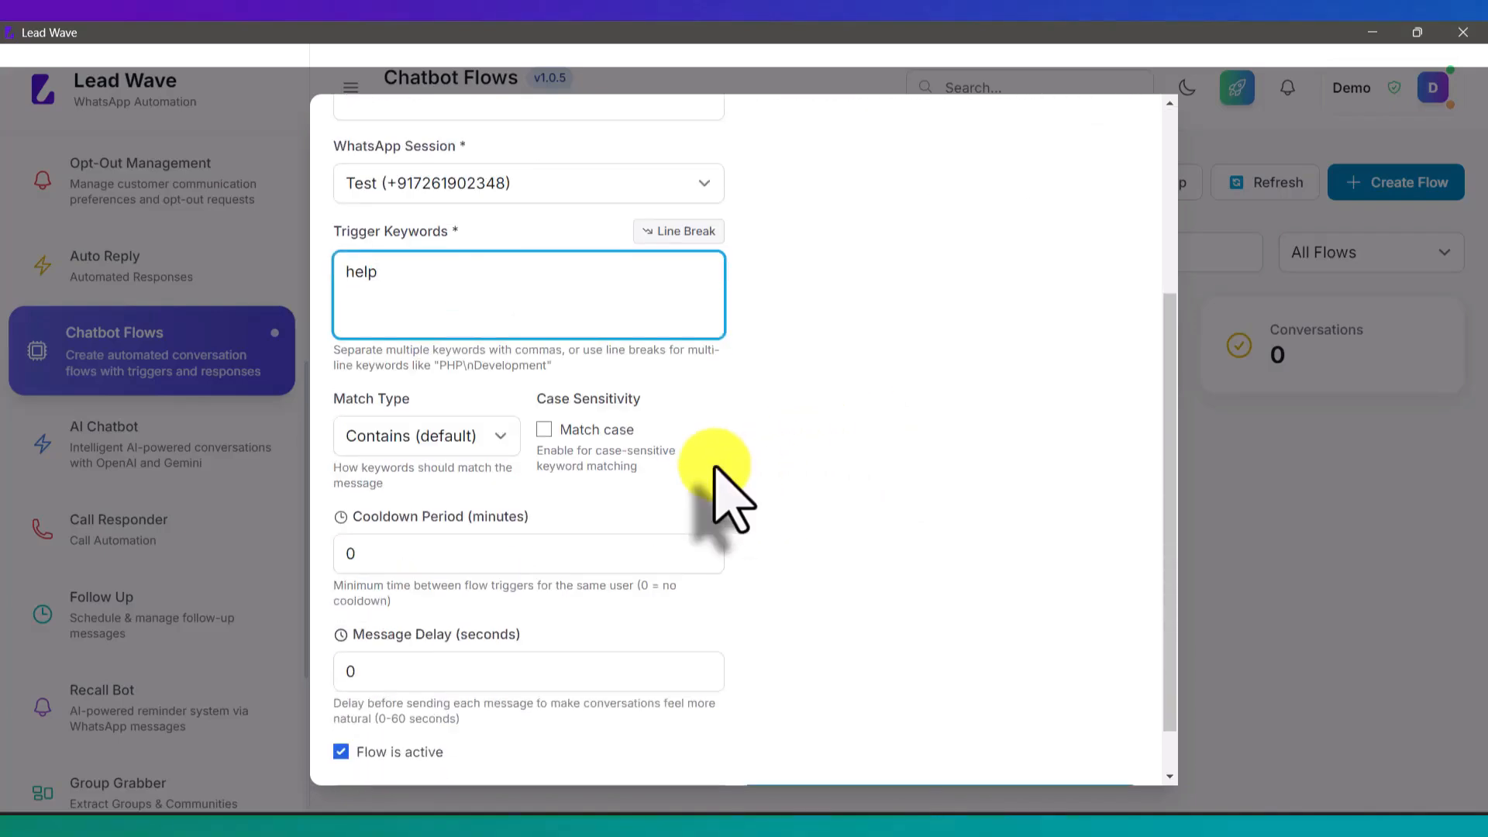
{"action": "left_click_drag", "start_coordinate": [462, 292], "coordinate": [299, 292]}
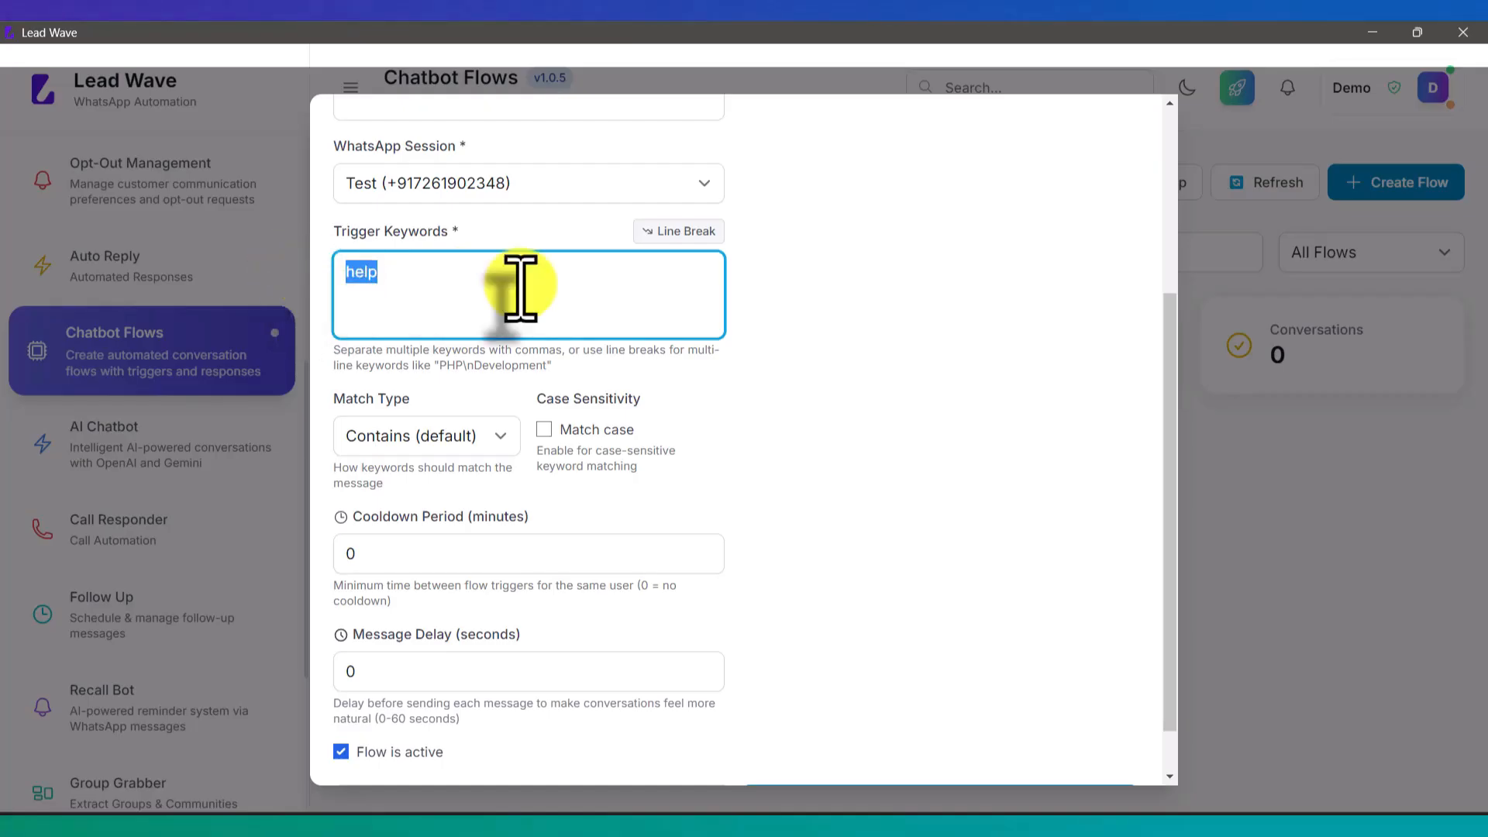
{"action": "type", "text": "Help"}
{"action": "left_click", "coordinate": [545, 430]}
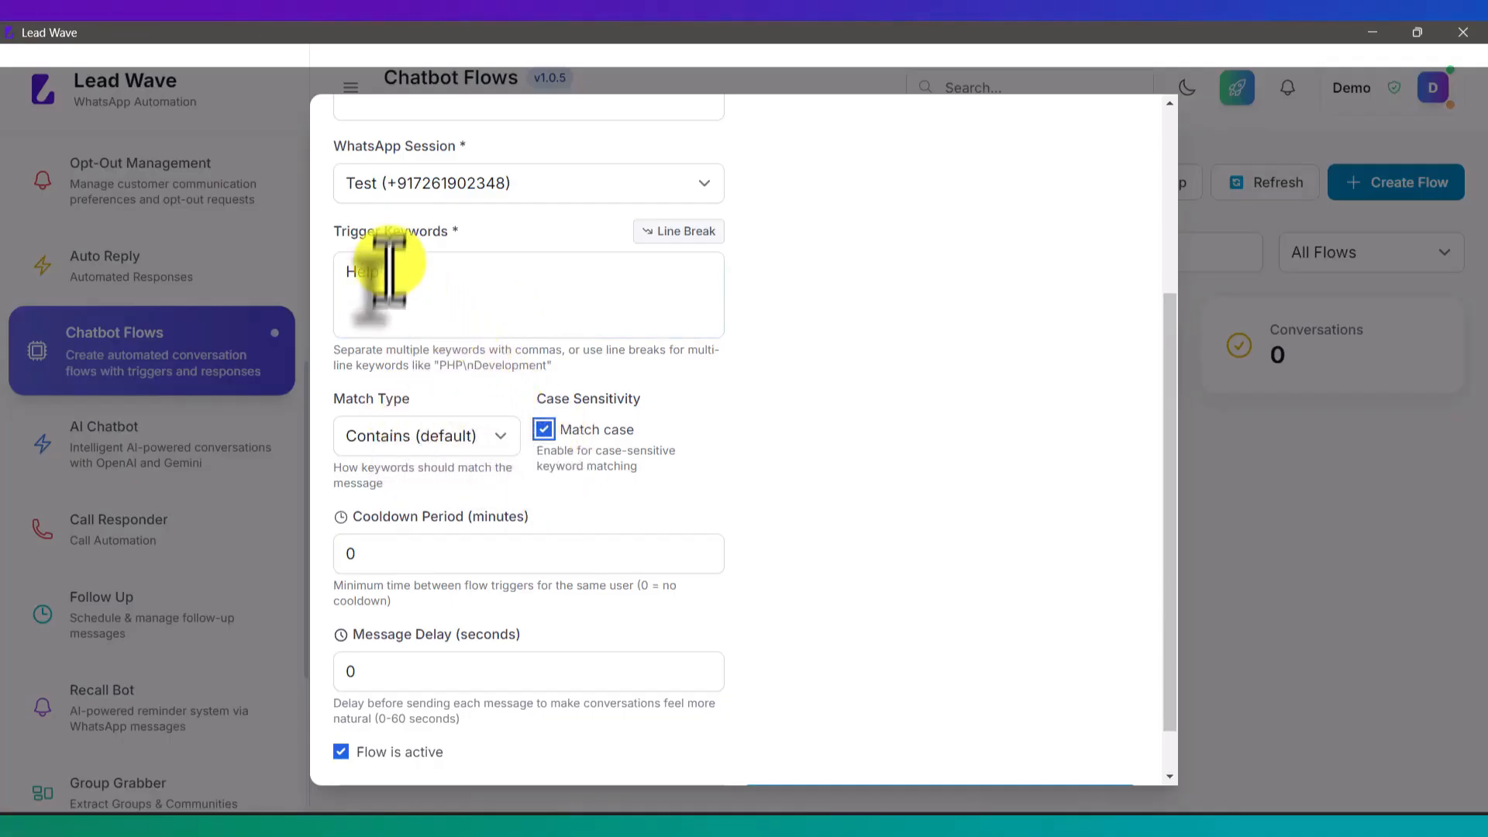
{"action": "left_click_drag", "start_coordinate": [391, 272], "coordinate": [332, 266]}
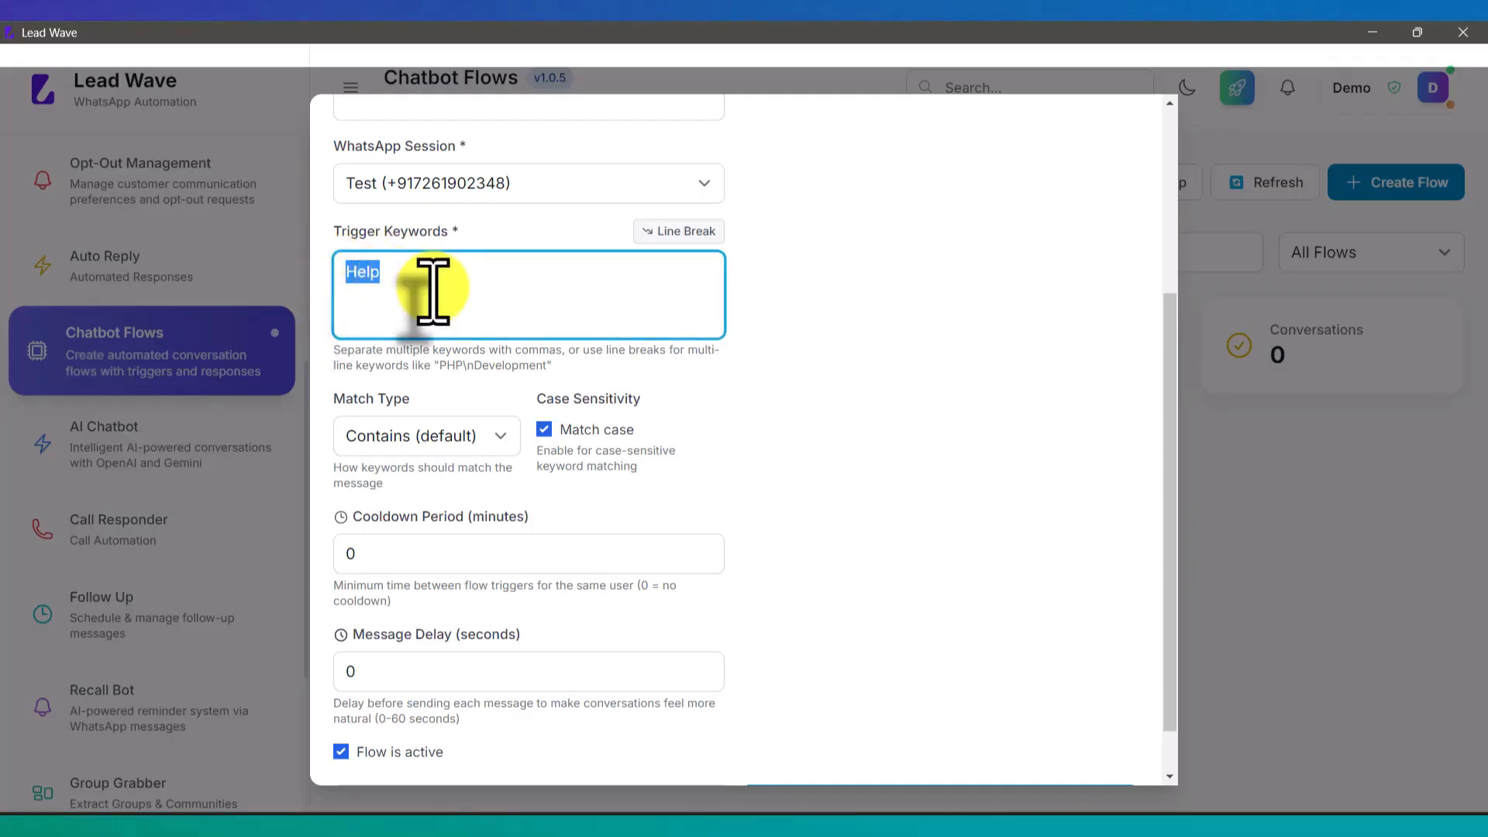
{"action": "left_click", "coordinate": [544, 429]}
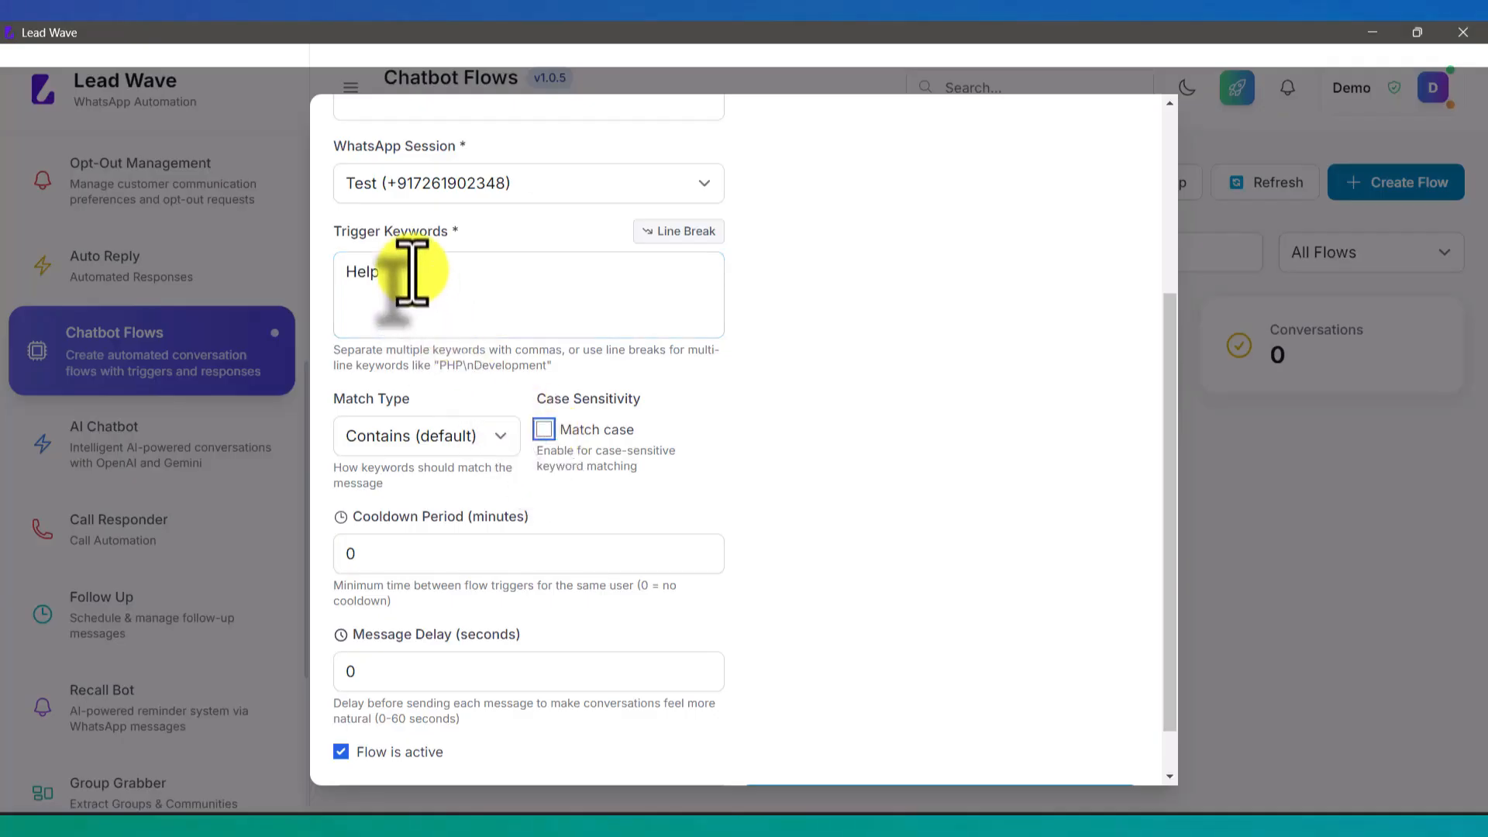
{"action": "left_click_drag", "start_coordinate": [411, 271], "coordinate": [276, 265]}
{"action": "type", "text": "help"}
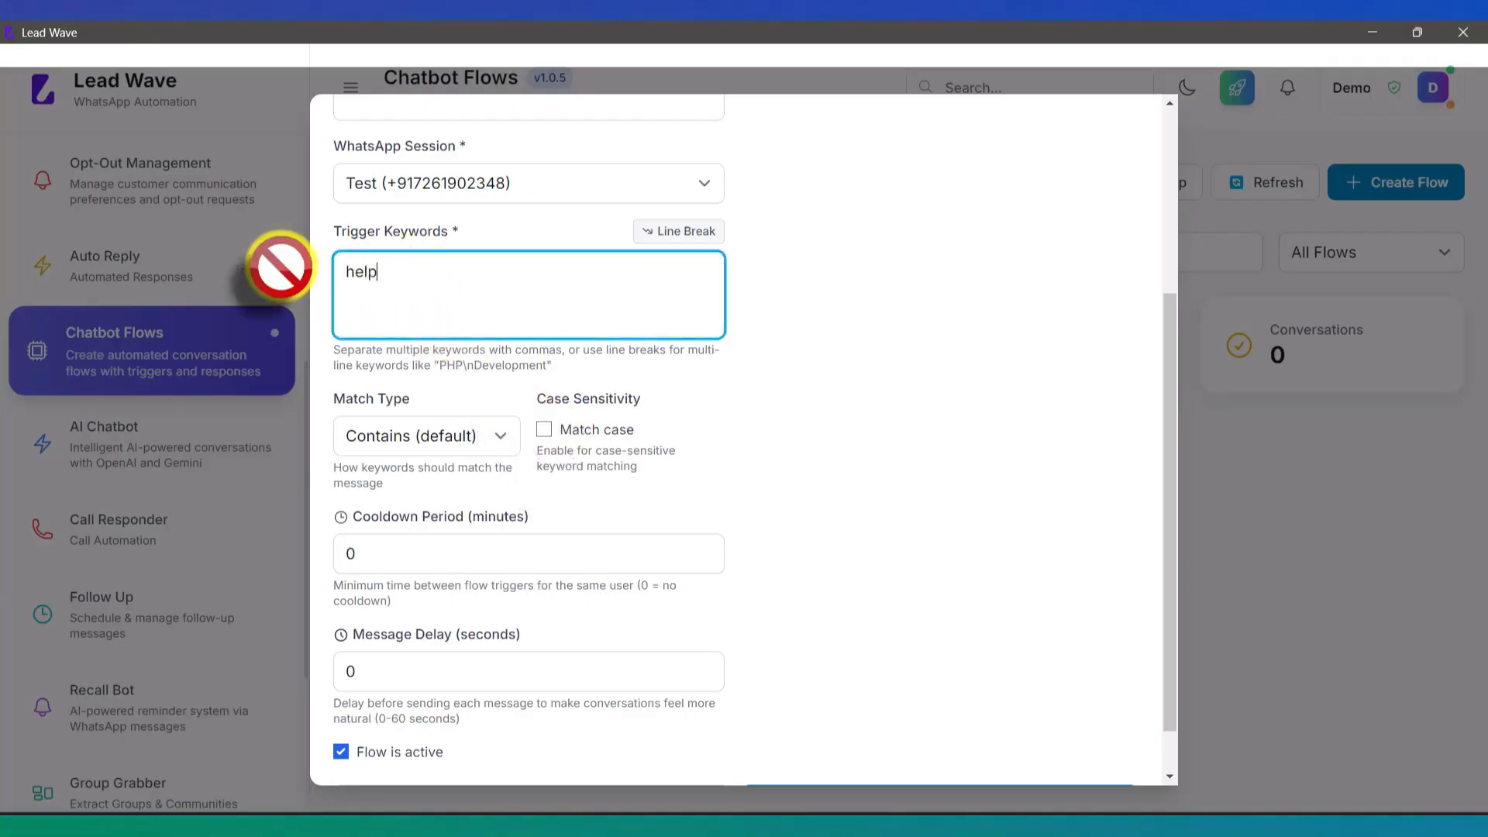
Step: Keep Contains matching and a 0-minute cooldown, and set the message delay to 5 seconds
{"action": "left_click", "coordinate": [448, 436]}
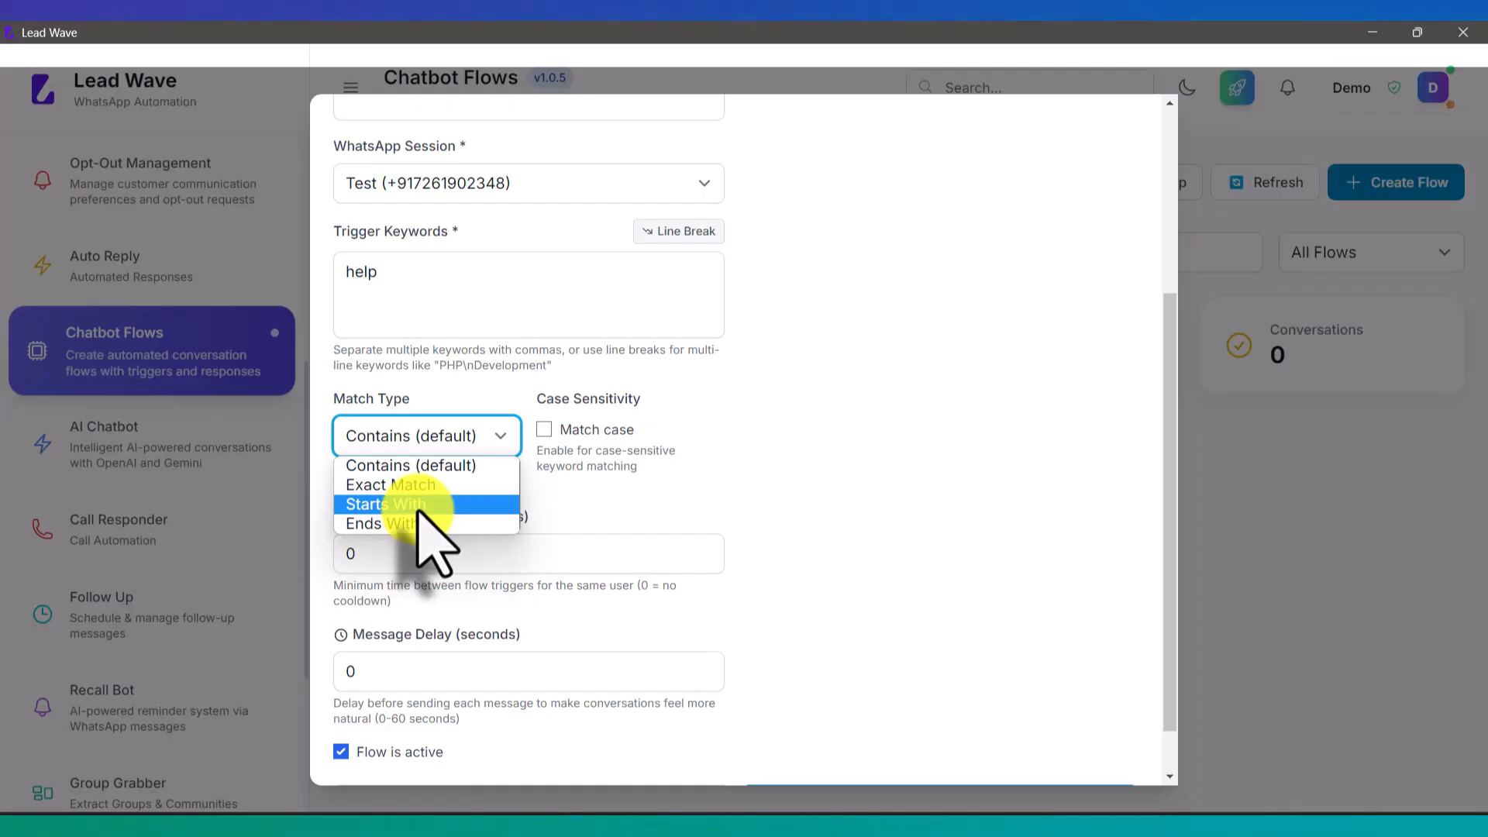
{"action": "left_click", "coordinate": [417, 467]}
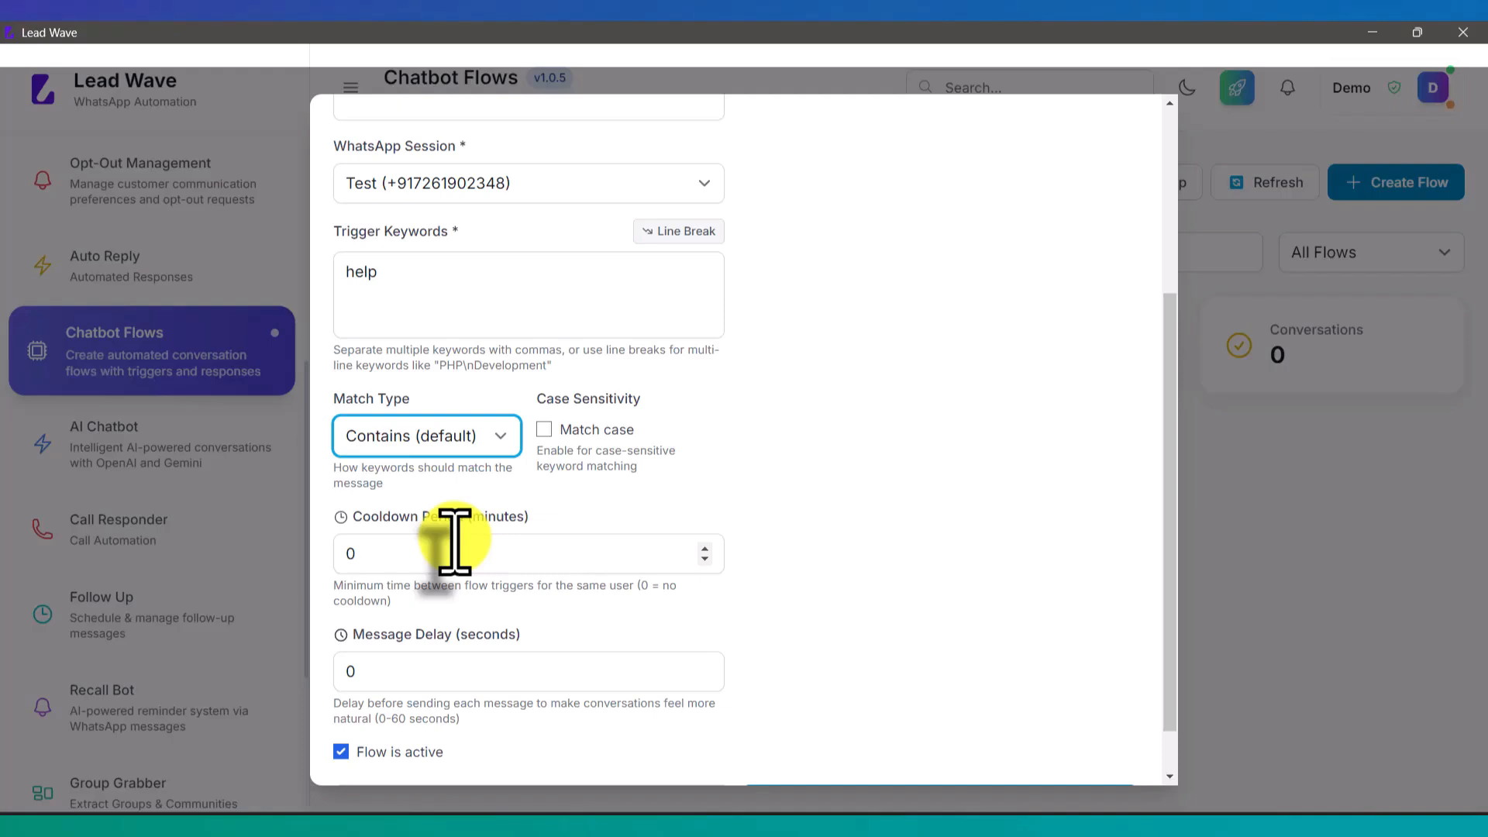
{"action": "left_click_drag", "start_coordinate": [407, 271], "coordinate": [340, 273]}
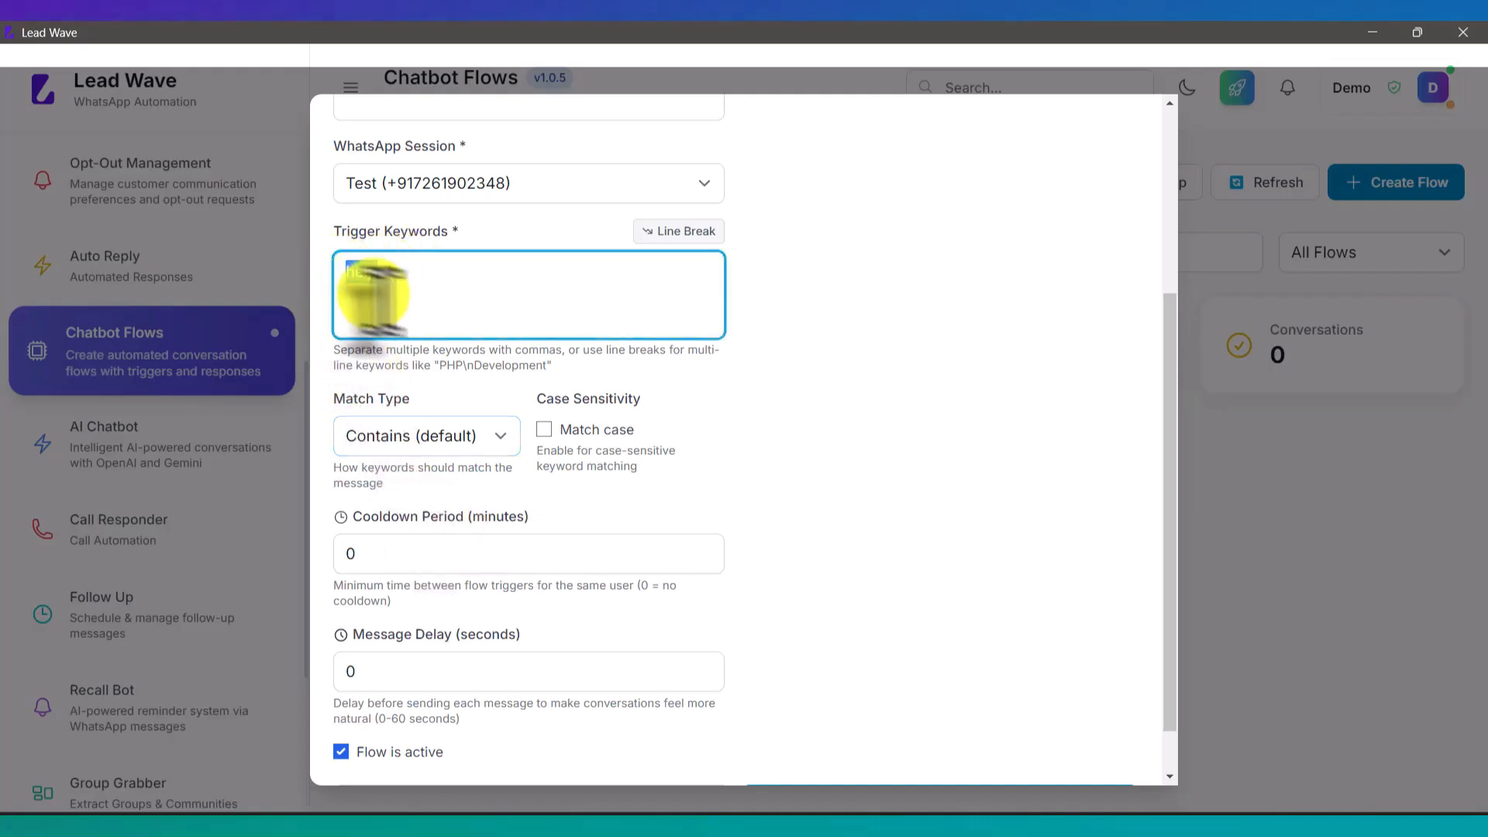
{"action": "left_click", "coordinate": [381, 553]}
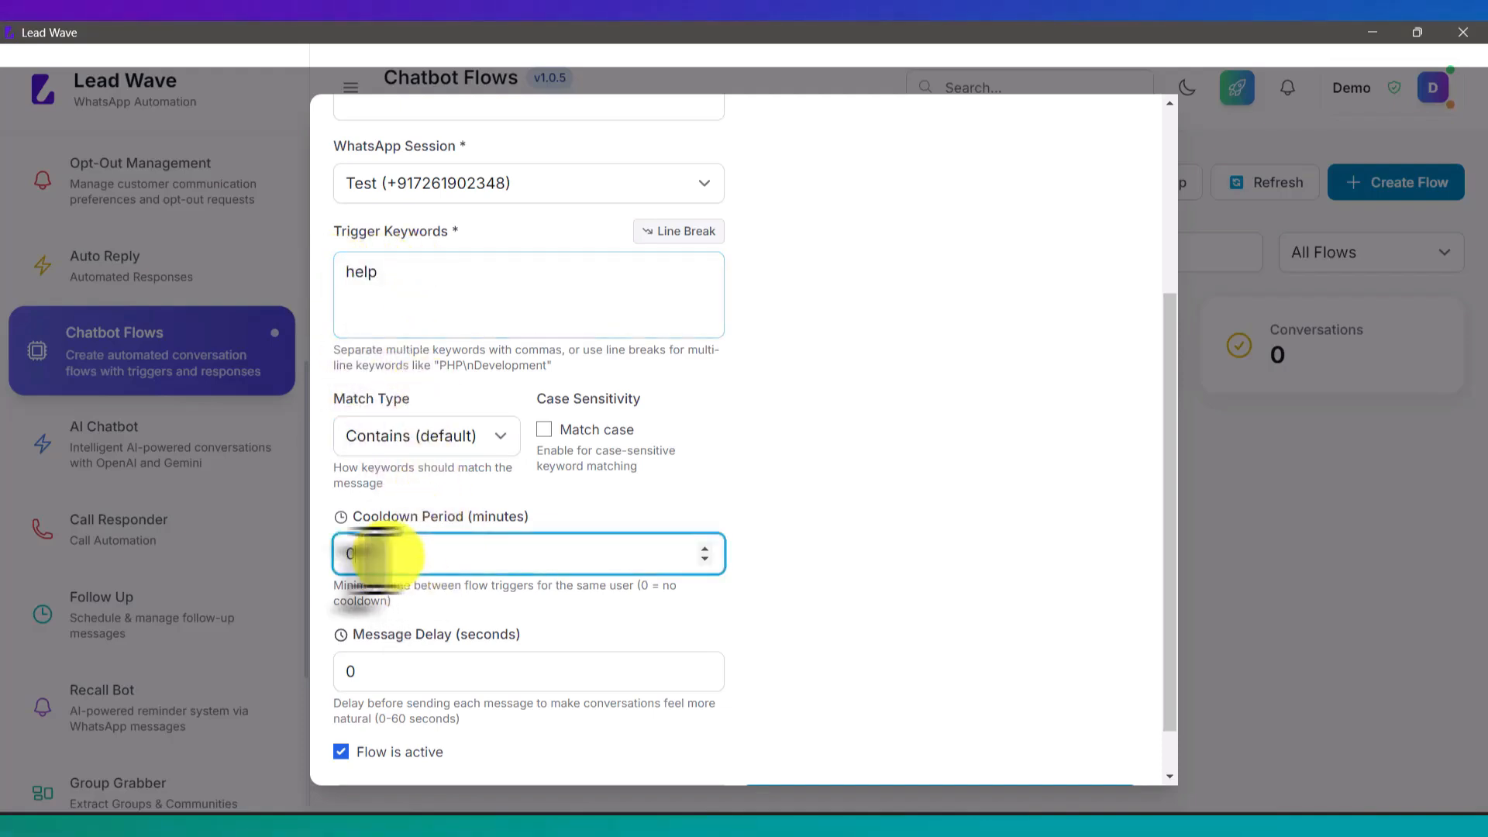
{"action": "left_click", "coordinate": [821, 441]}
{"action": "scroll", "coordinate": [820, 443], "scroll_direction": "down", "scroll_amount": 1}
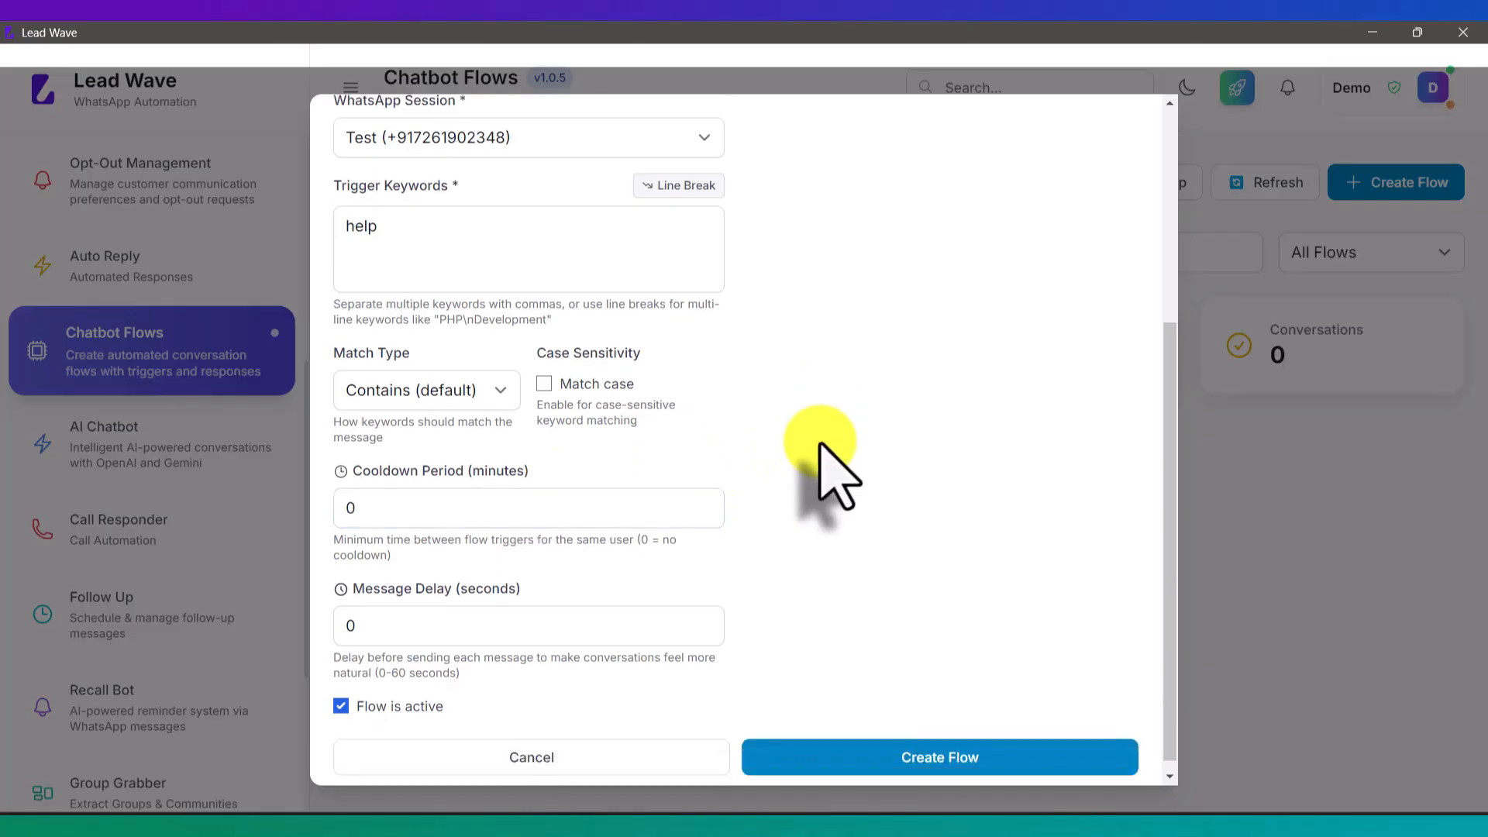
{"action": "left_click_drag", "start_coordinate": [392, 613], "coordinate": [334, 613]}
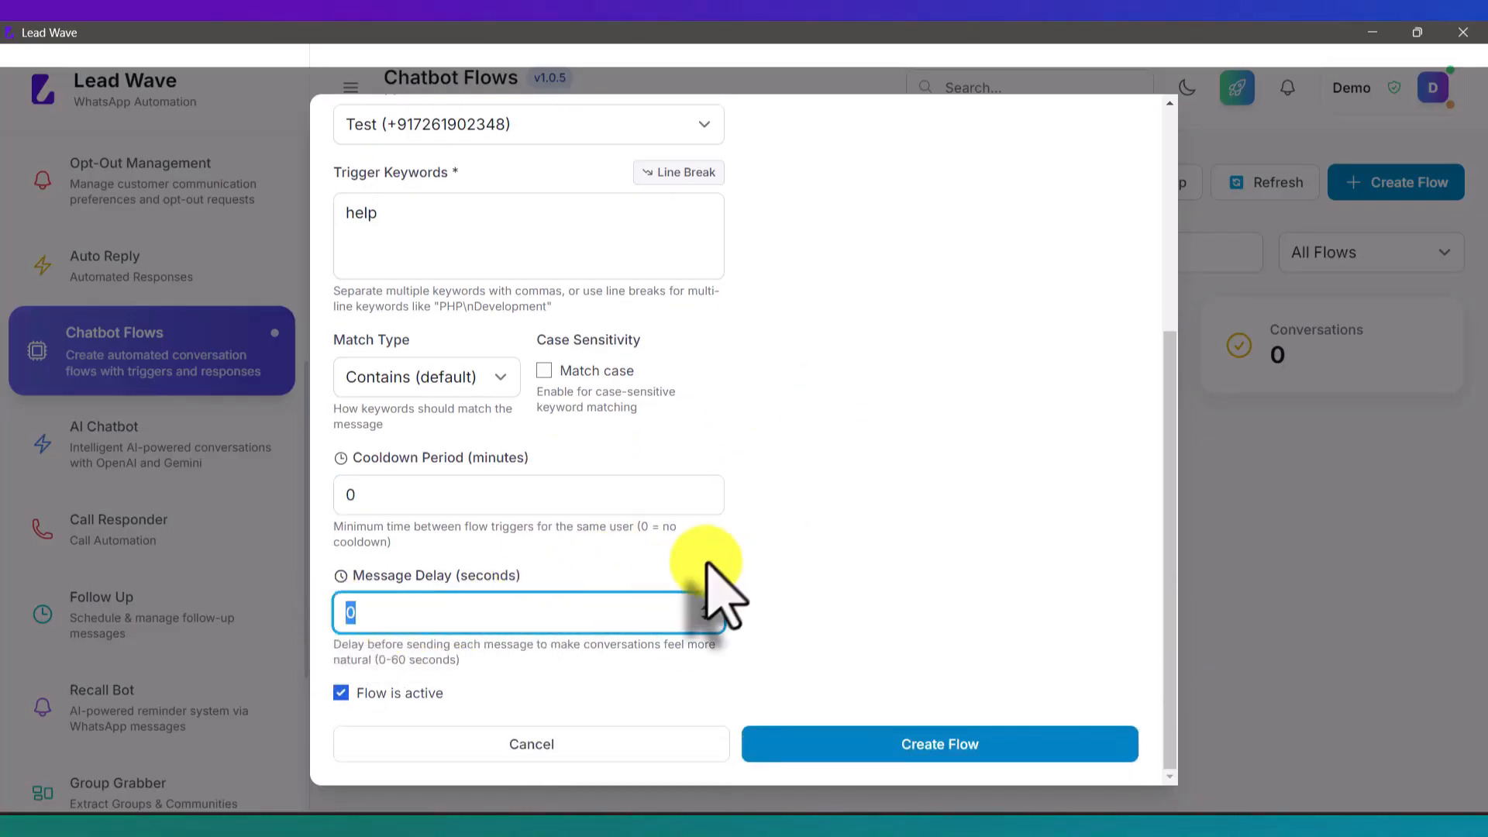
{"action": "type", "text": "5"}
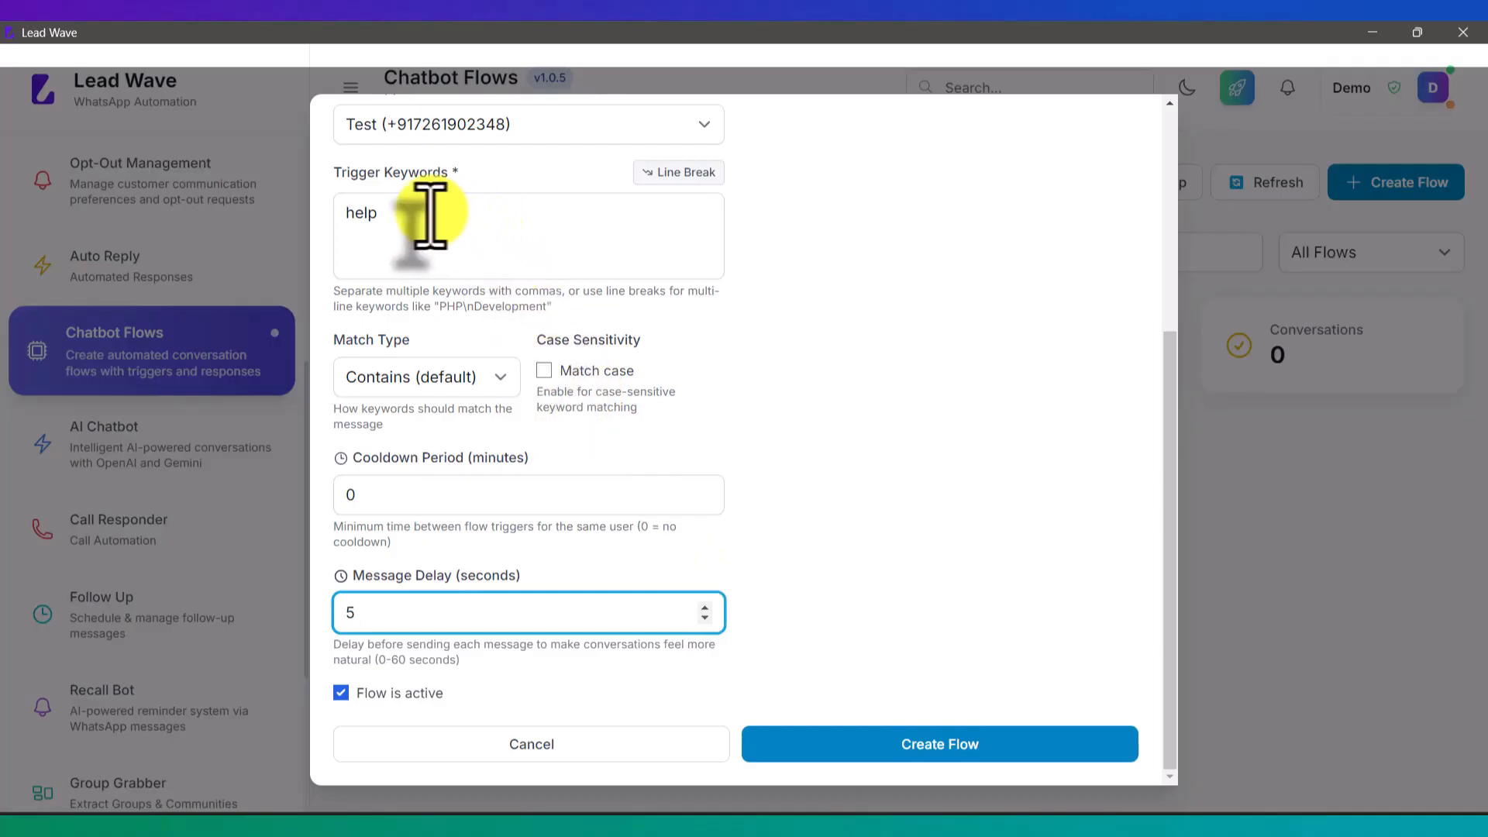
{"action": "left_click_drag", "start_coordinate": [386, 216], "coordinate": [324, 218]}
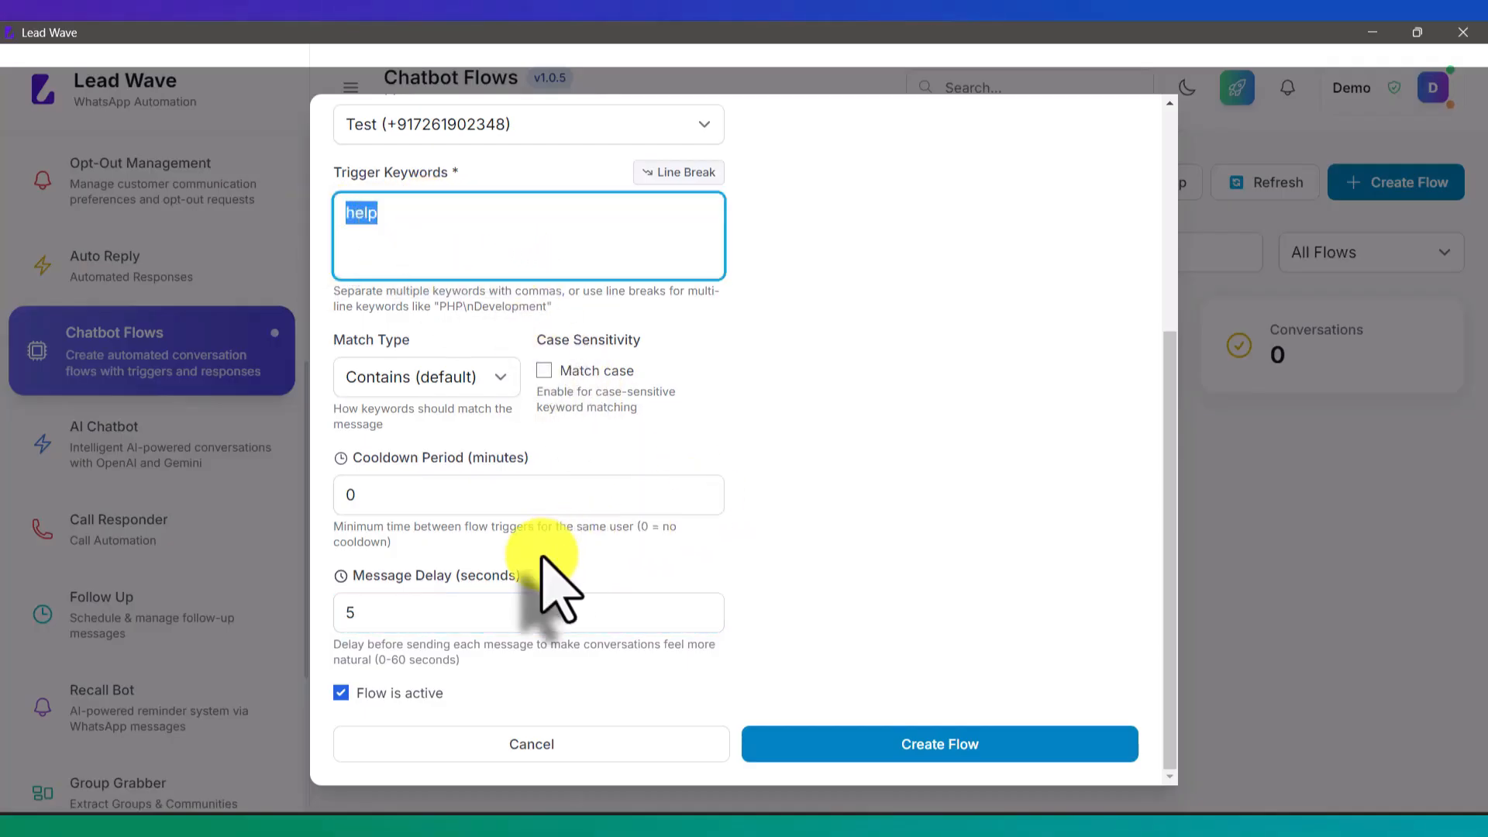
{"action": "left_click", "coordinate": [381, 614]}
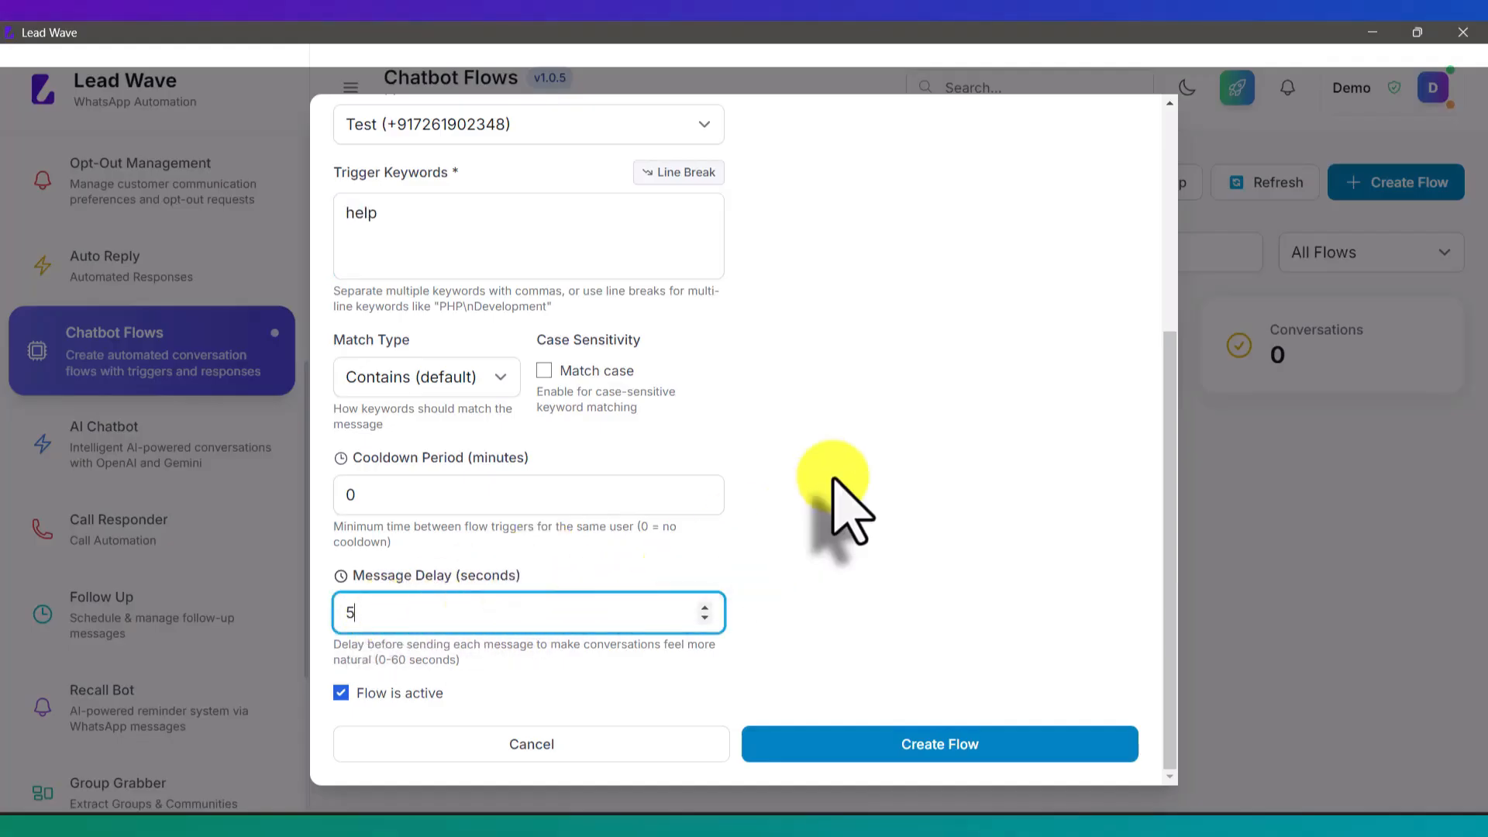
Step: Scroll back to the top of the Create Chatbot Flow form
{"action": "scroll", "coordinate": [808, 434], "scroll_direction": "up", "scroll_amount": 3}
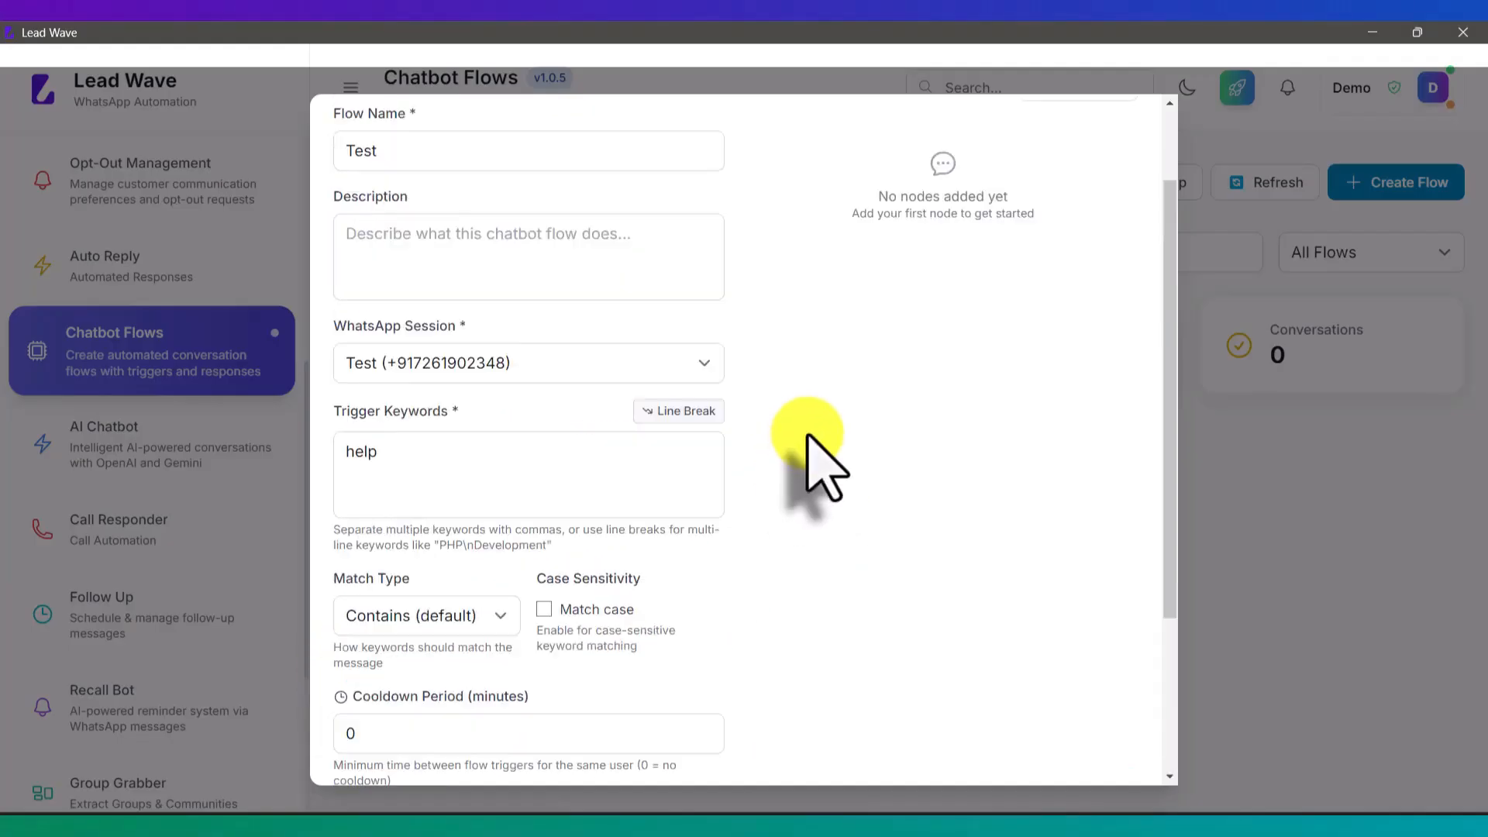
{"action": "scroll", "coordinate": [808, 436], "scroll_direction": "up", "scroll_amount": 2}
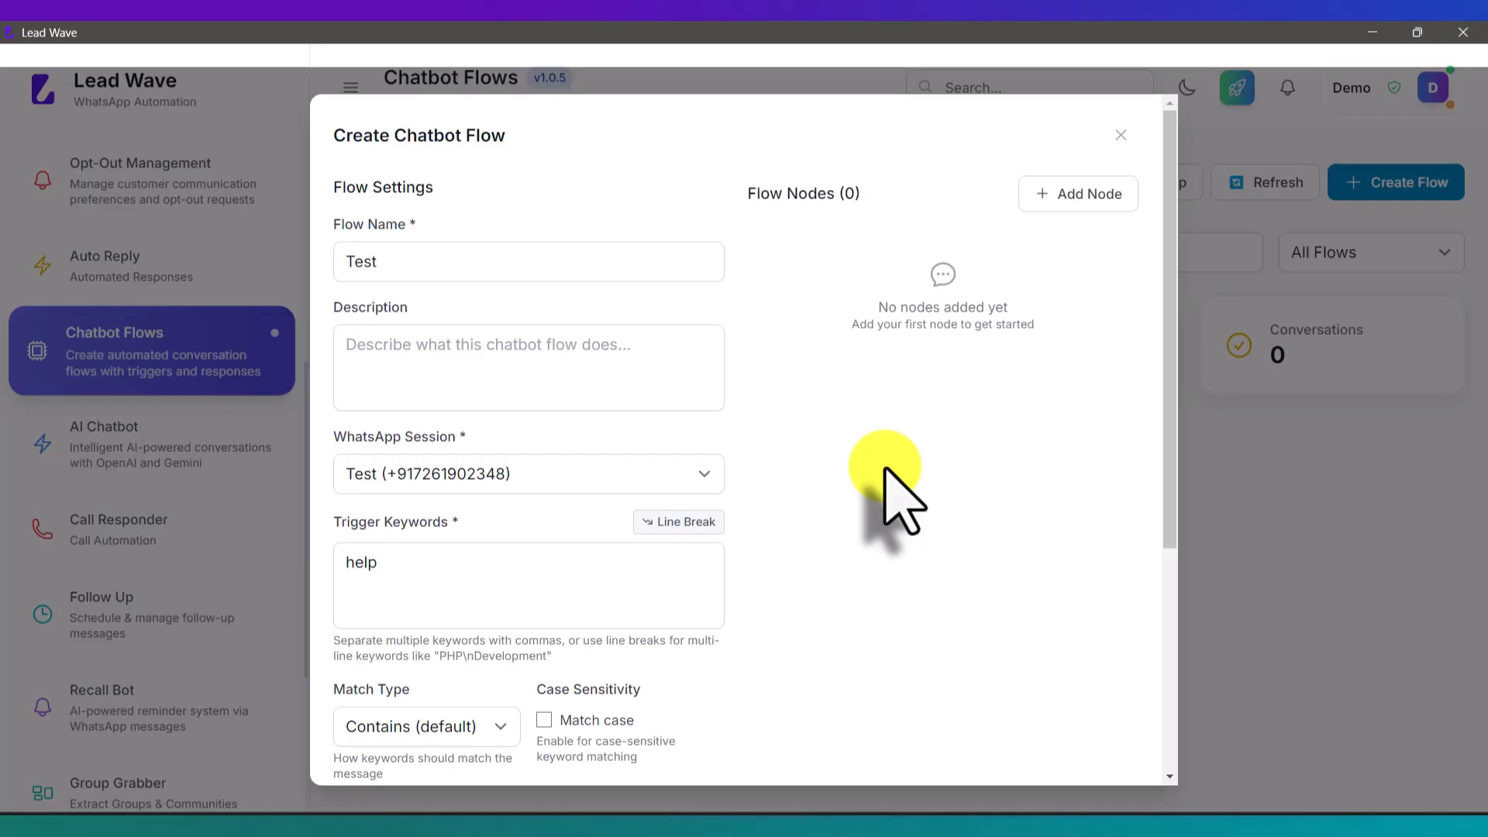
Step: Add a node named Welcome with message 'Thanks for messaging Lead Wave, how may i help you ?'
{"action": "left_click", "coordinate": [1056, 195]}
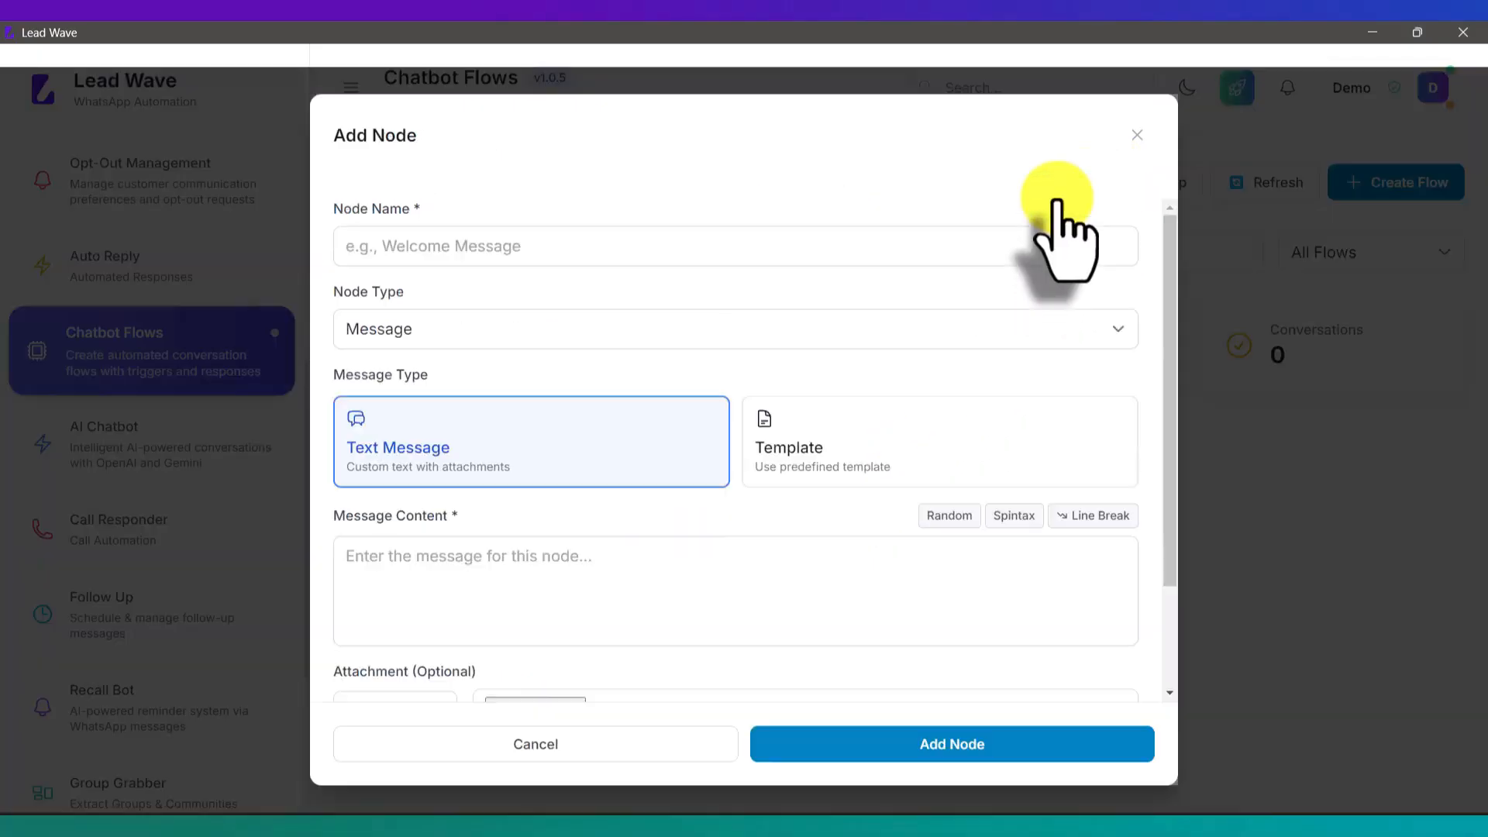
{"action": "left_click", "coordinate": [572, 249]}
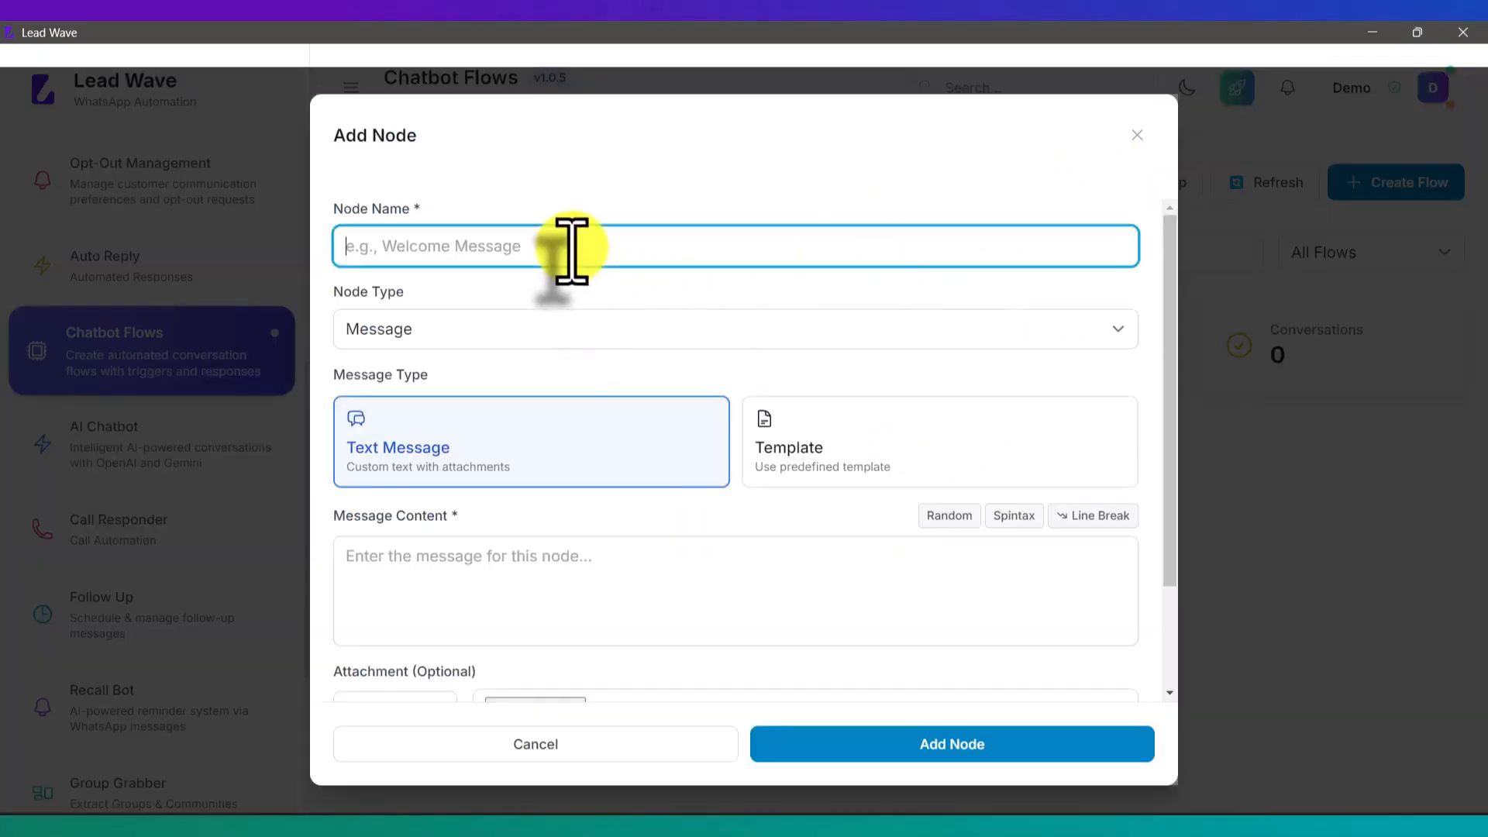
{"action": "type", "text": "Welcome"}
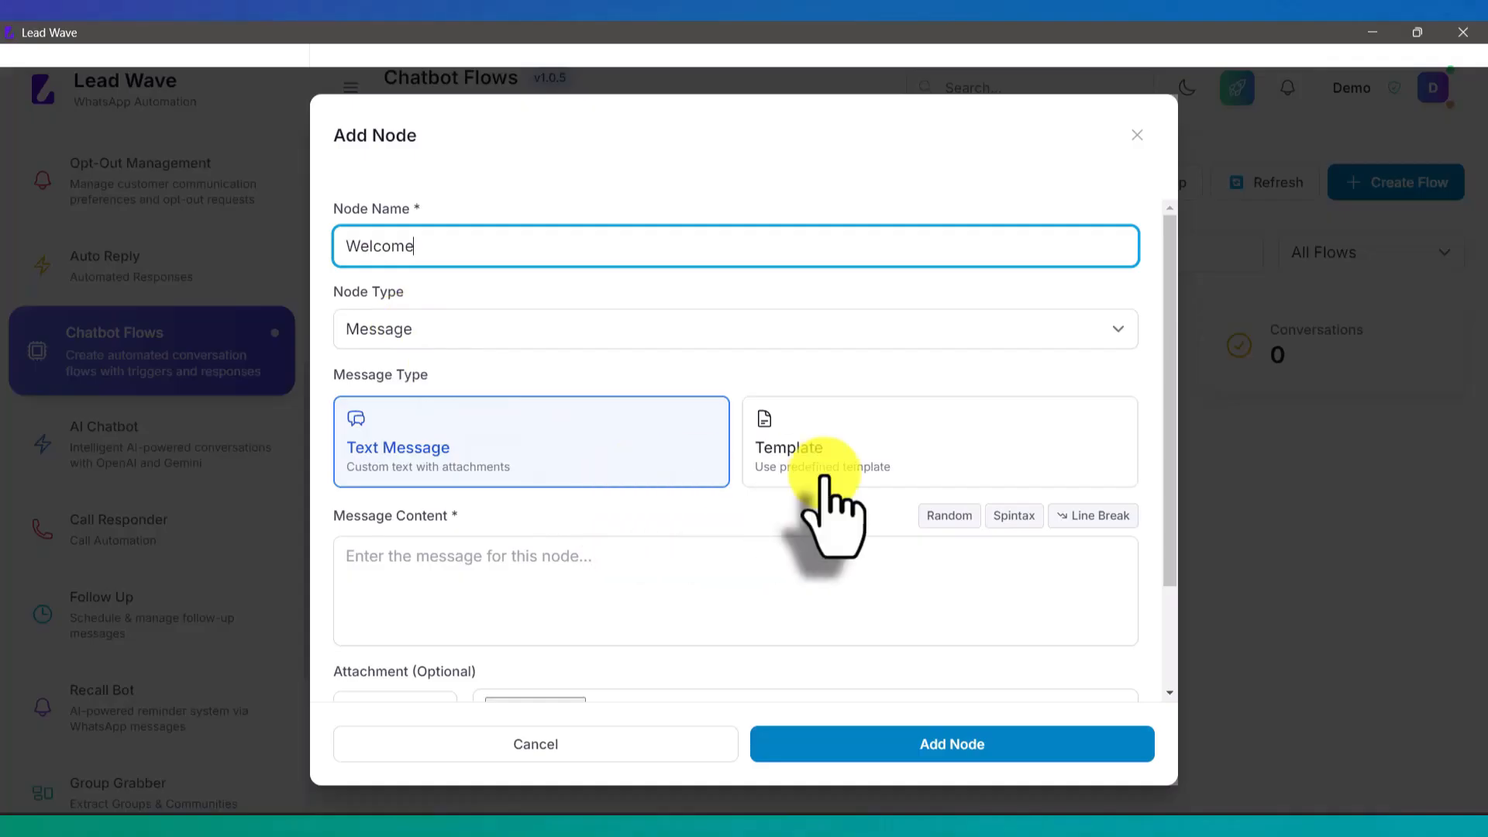
{"action": "scroll", "coordinate": [828, 513], "scroll_direction": "down", "scroll_amount": 1}
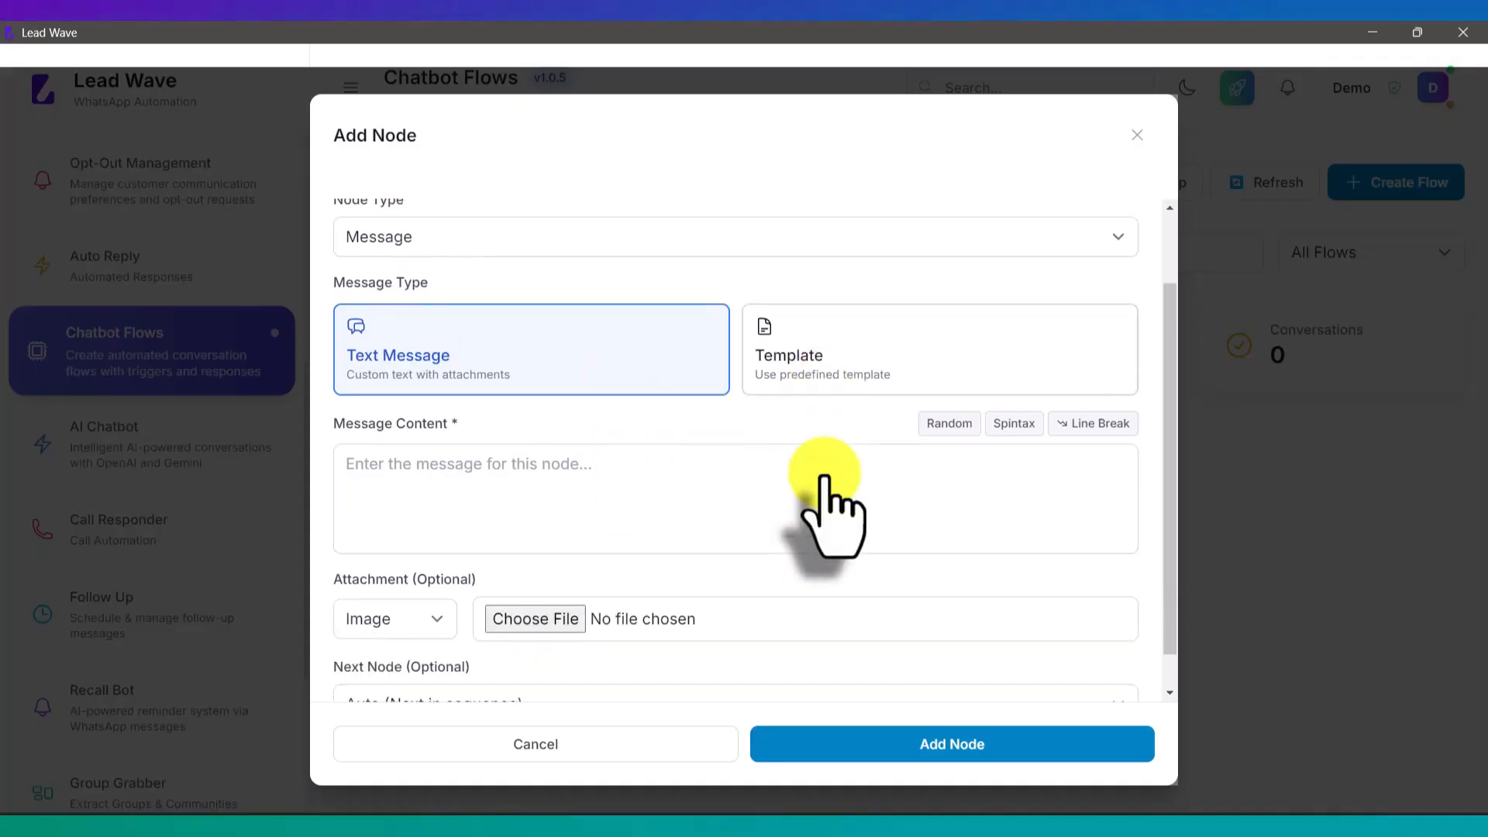
{"action": "left_click", "coordinate": [465, 472]}
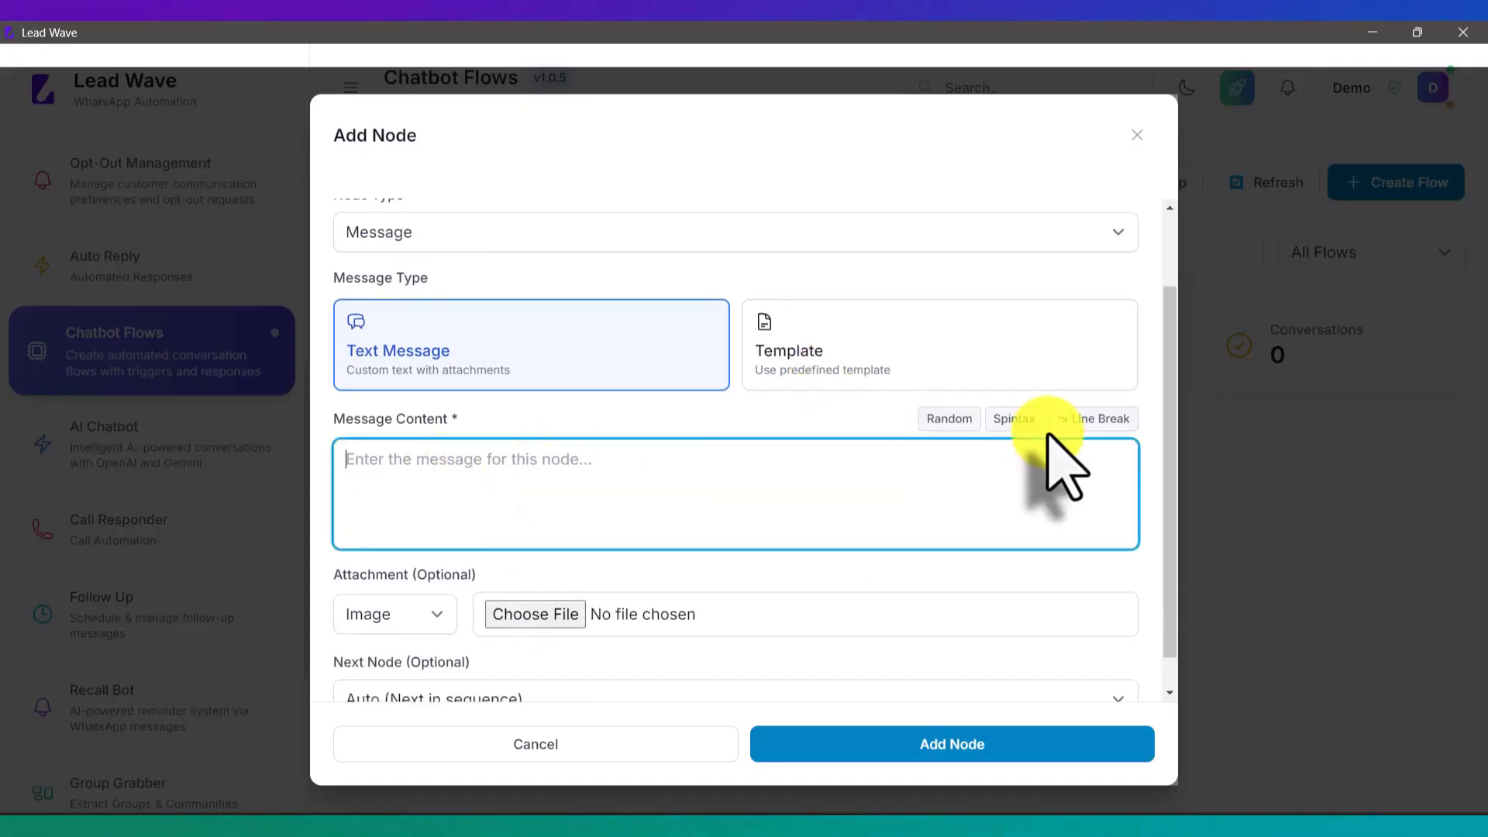
{"action": "type", "text": "Thank"}
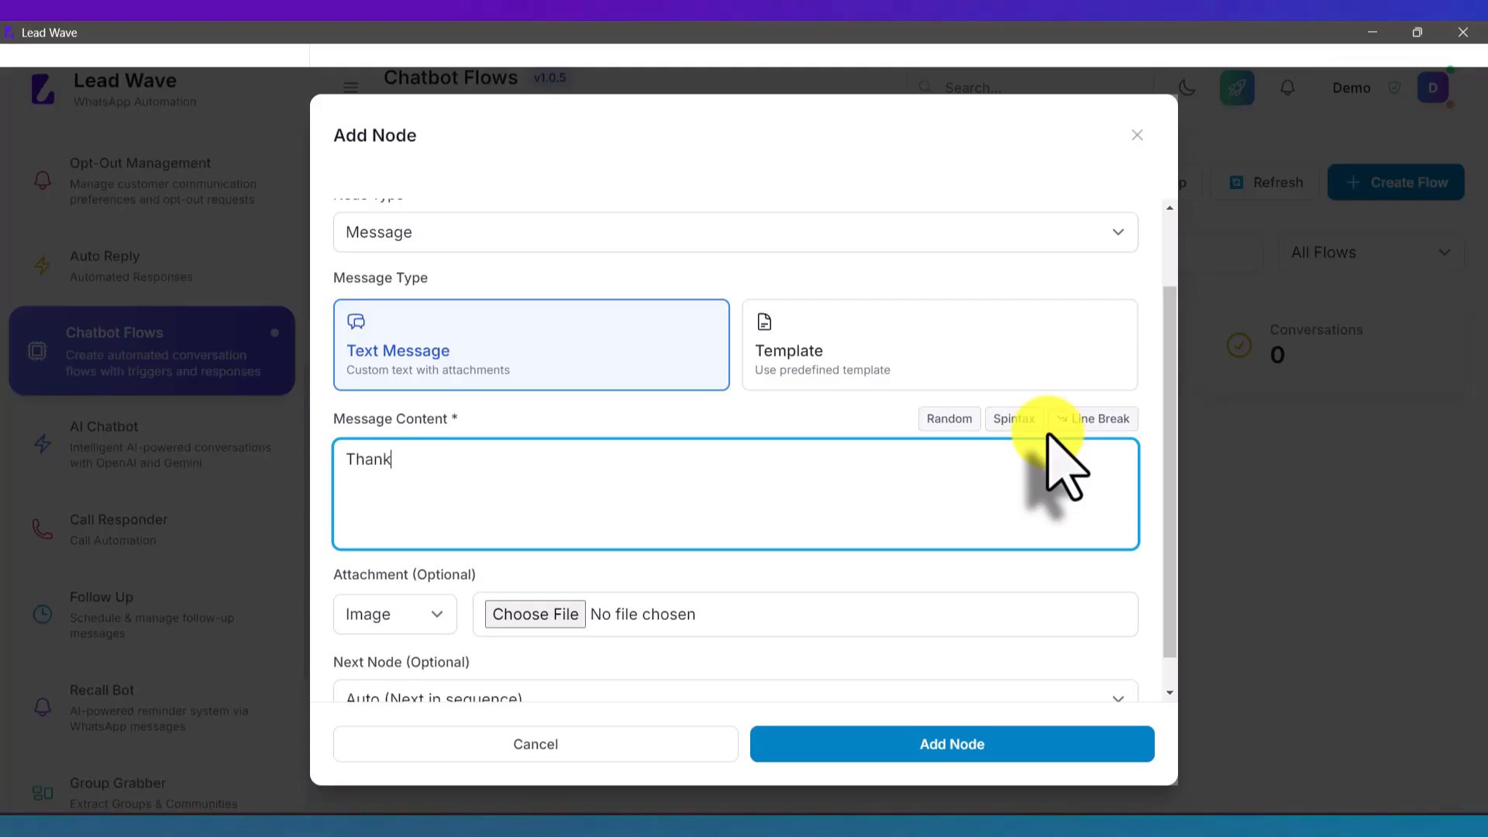
{"action": "type", "text": "s for message"}
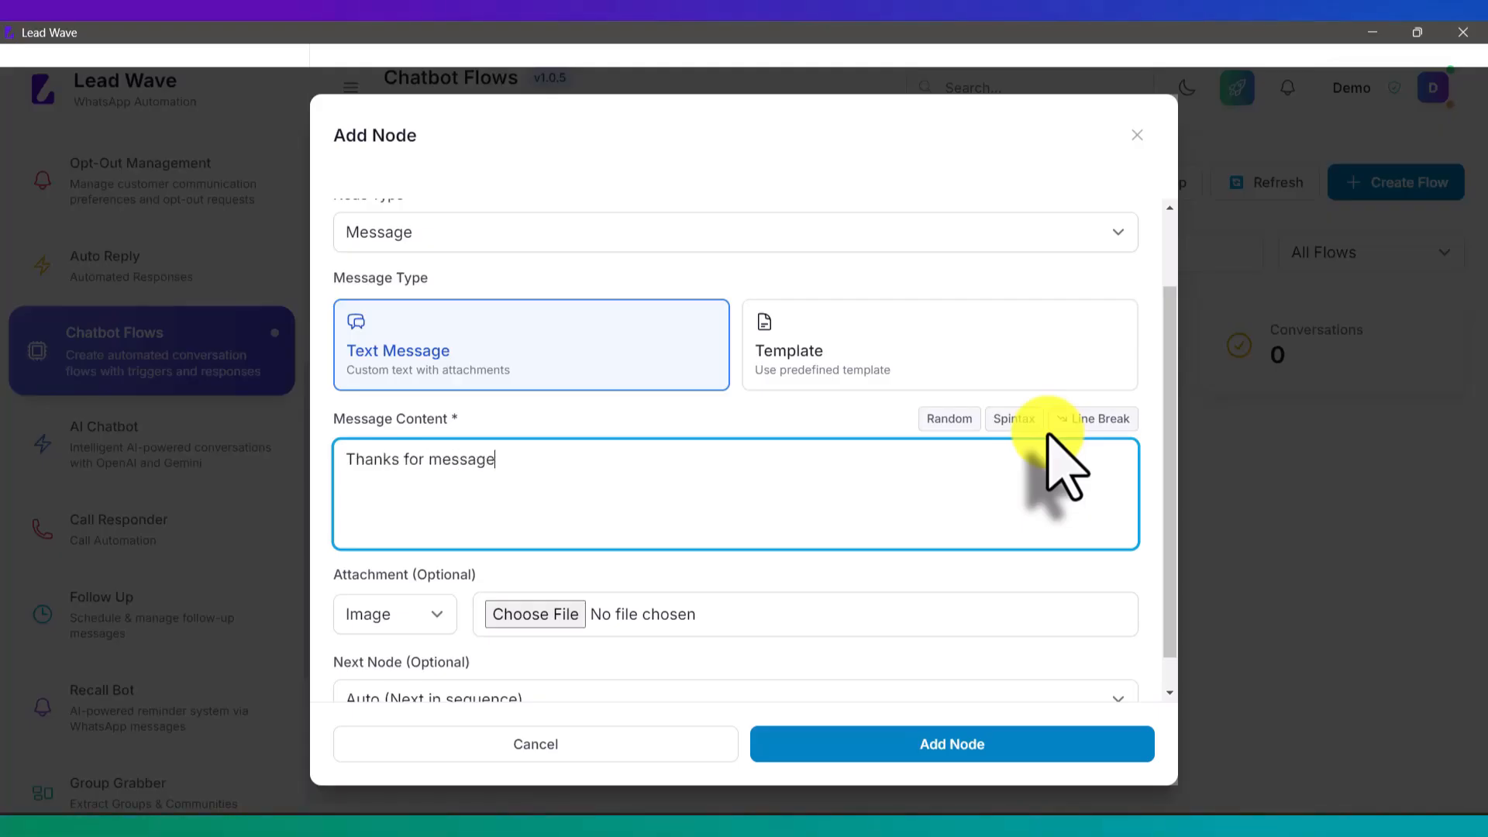
{"action": "key", "text": "BackSpace"}
{"action": "type", "text": "ing Lead Wave, hw"}
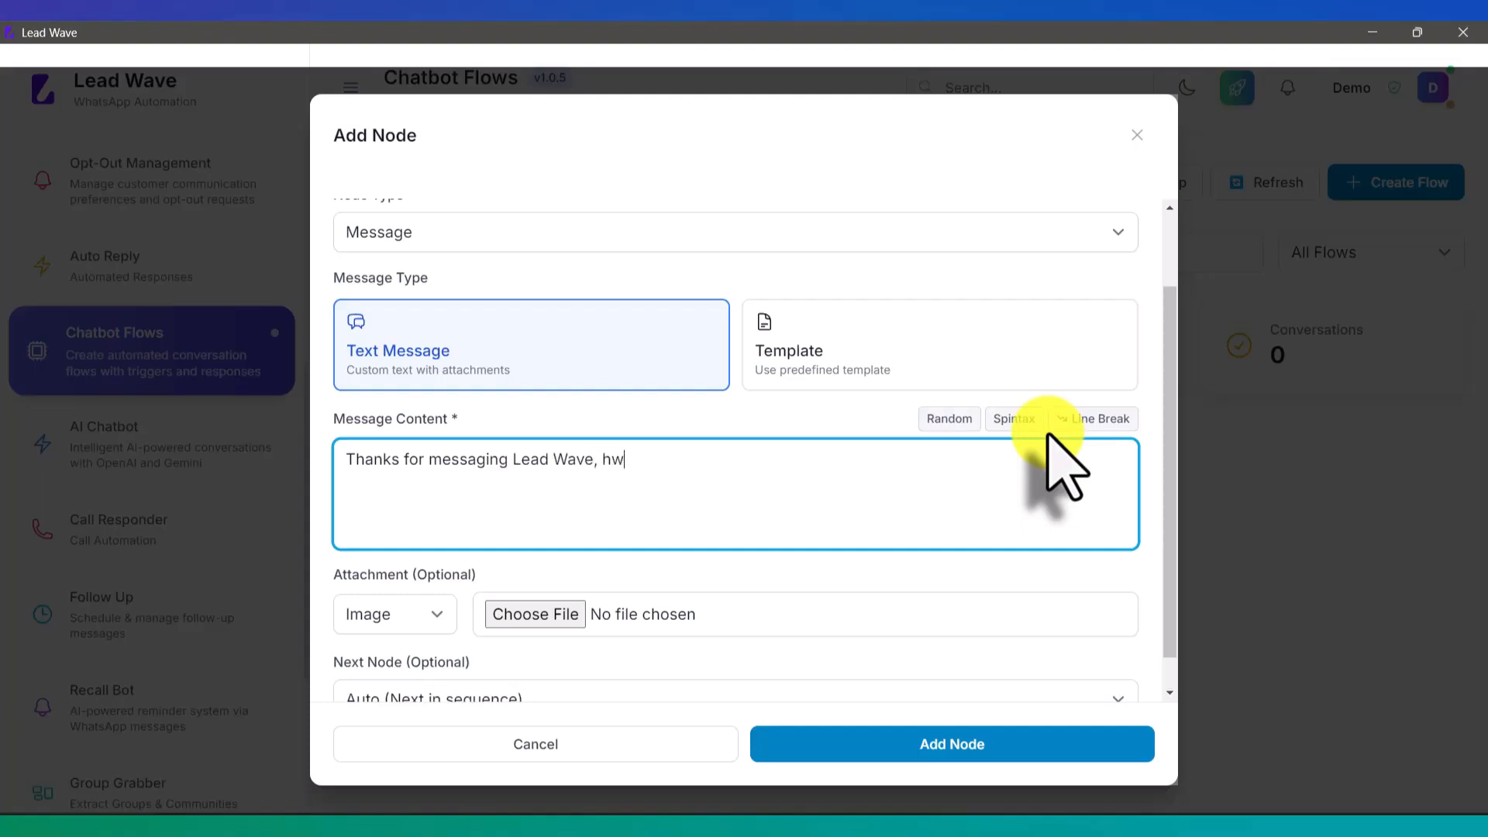
{"action": "key", "text": "BackSpace"}
{"action": "type", "text": "ow may i help you"}
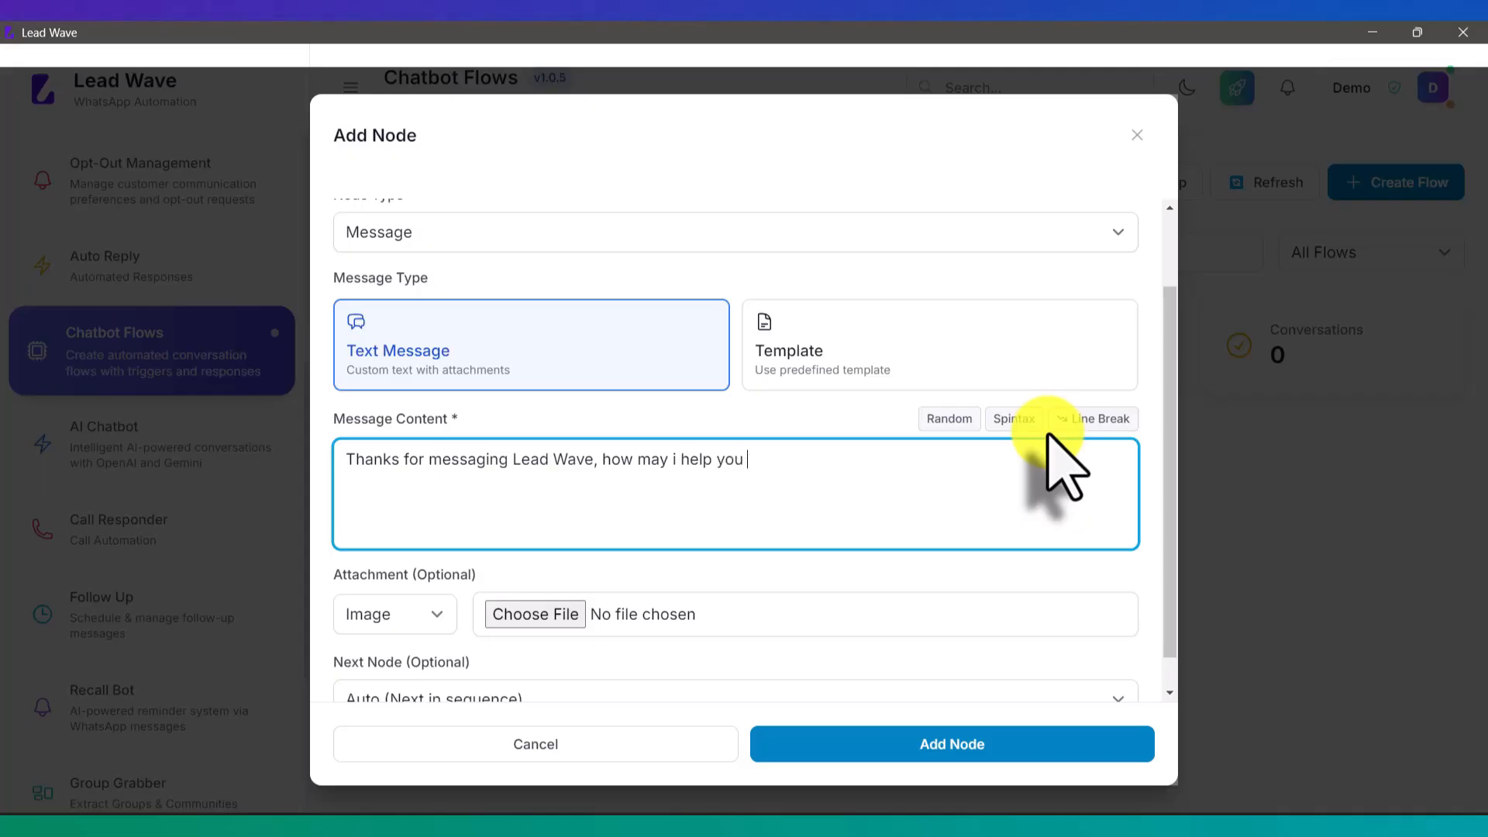
{"action": "type", "text": " ?"}
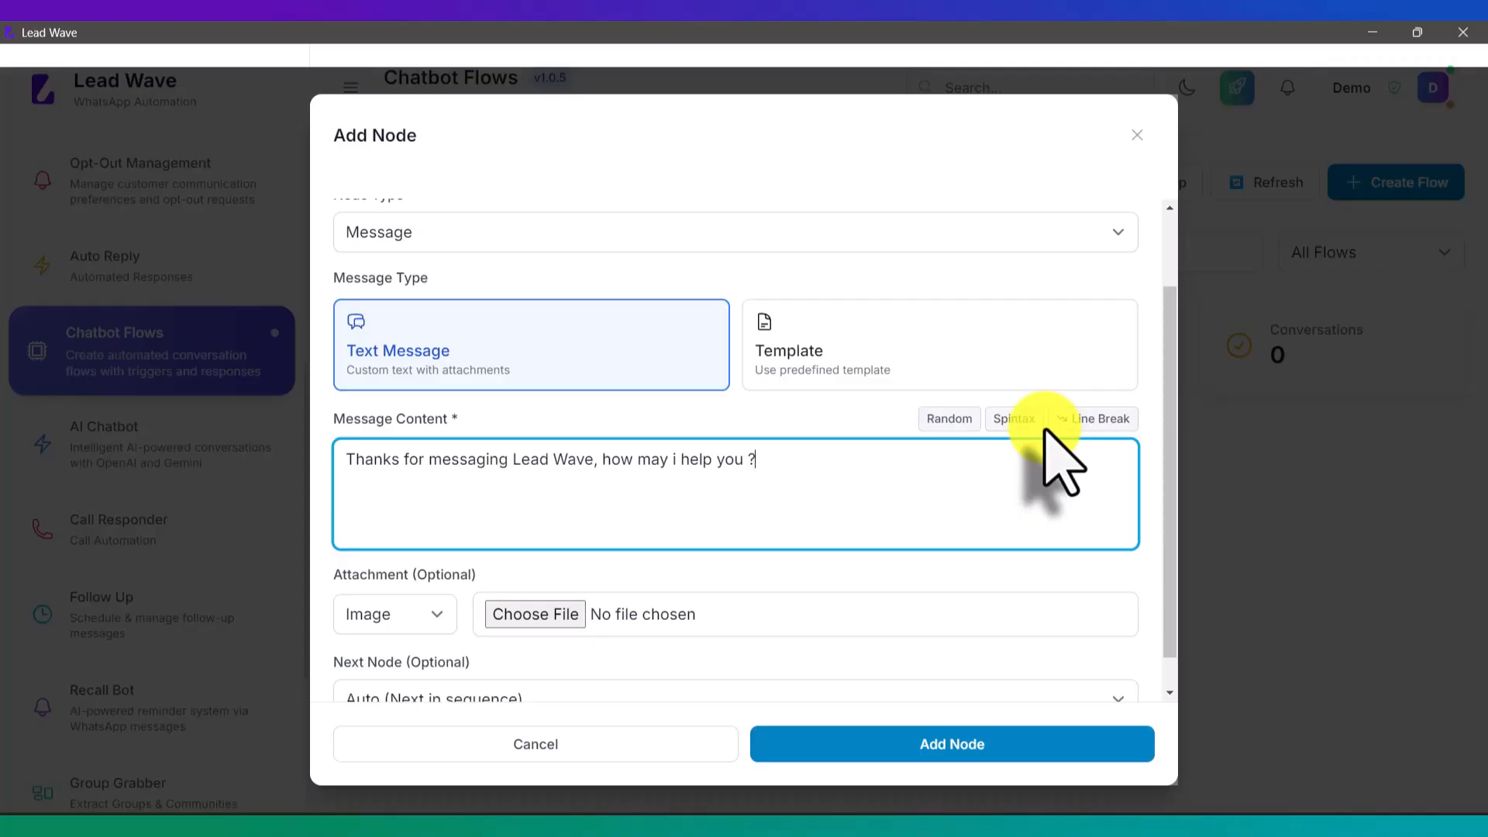
{"action": "scroll", "coordinate": [1047, 430], "scroll_direction": "down", "scroll_amount": 1}
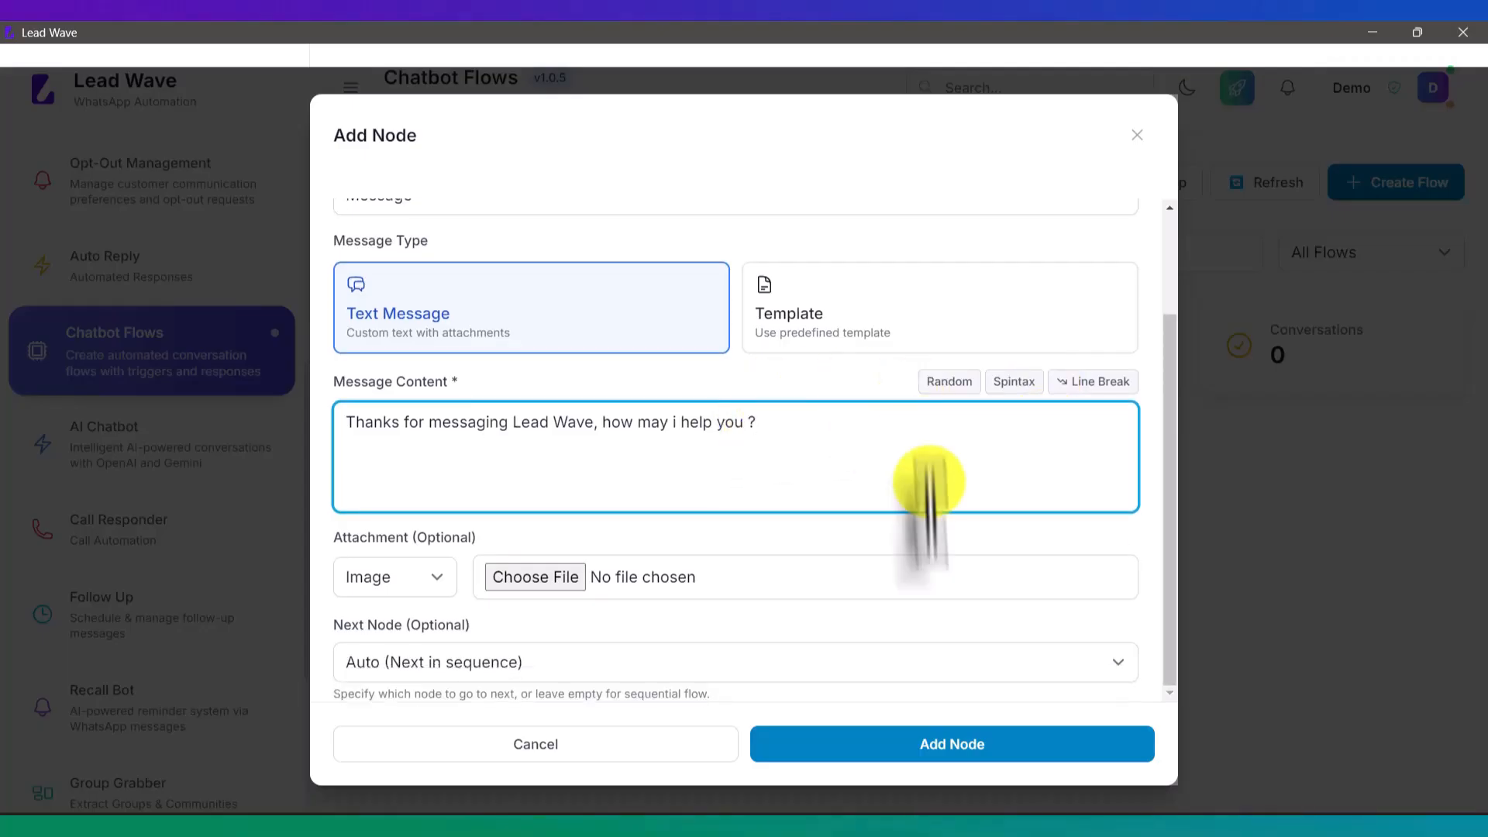
{"action": "left_click", "coordinate": [952, 744]}
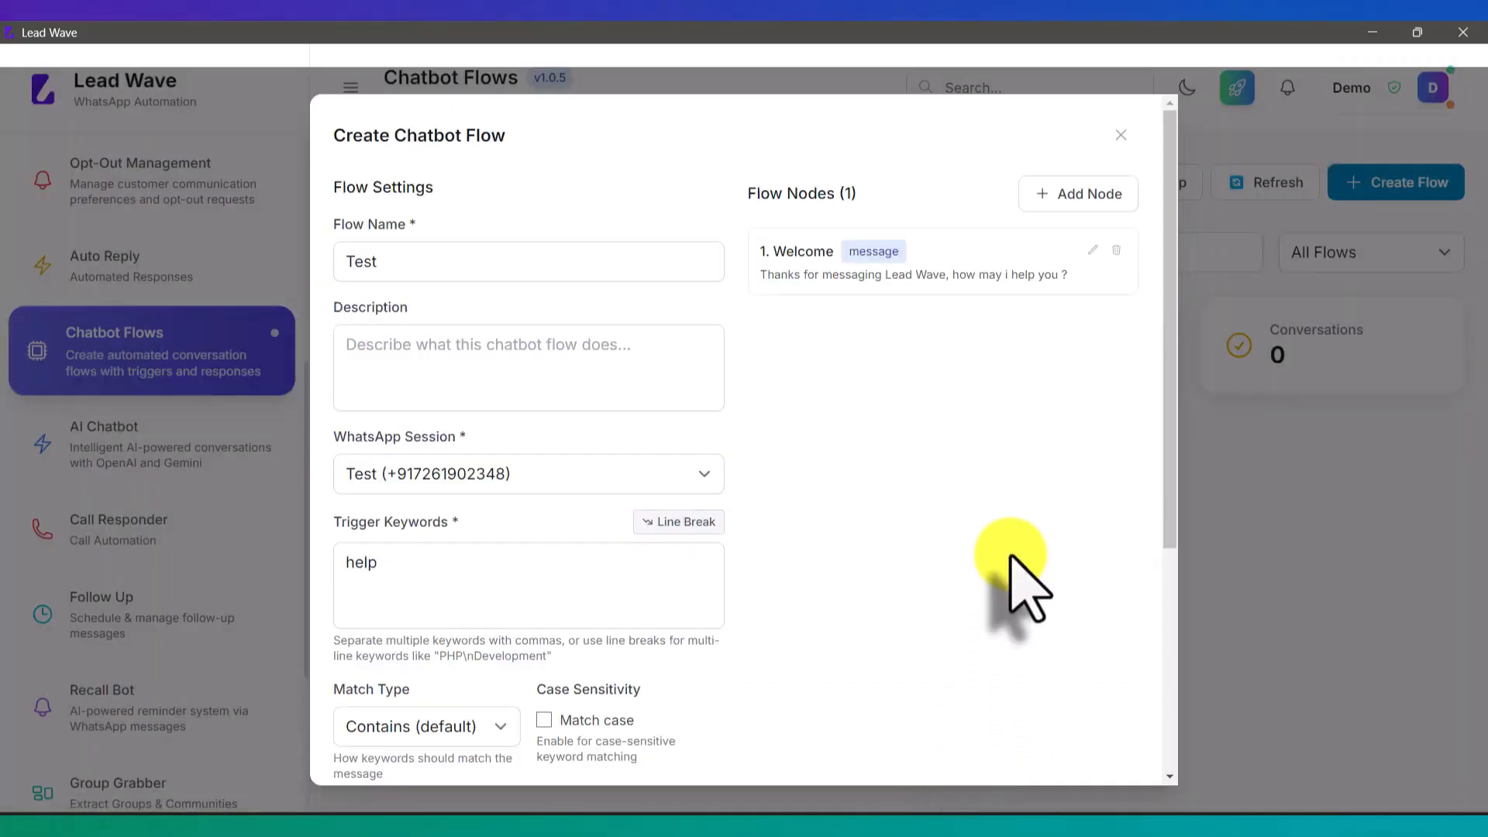
Step: Add a Question node named Name asking 'Please mention your name', storing the reply in variable name
{"action": "left_click", "coordinate": [1092, 194]}
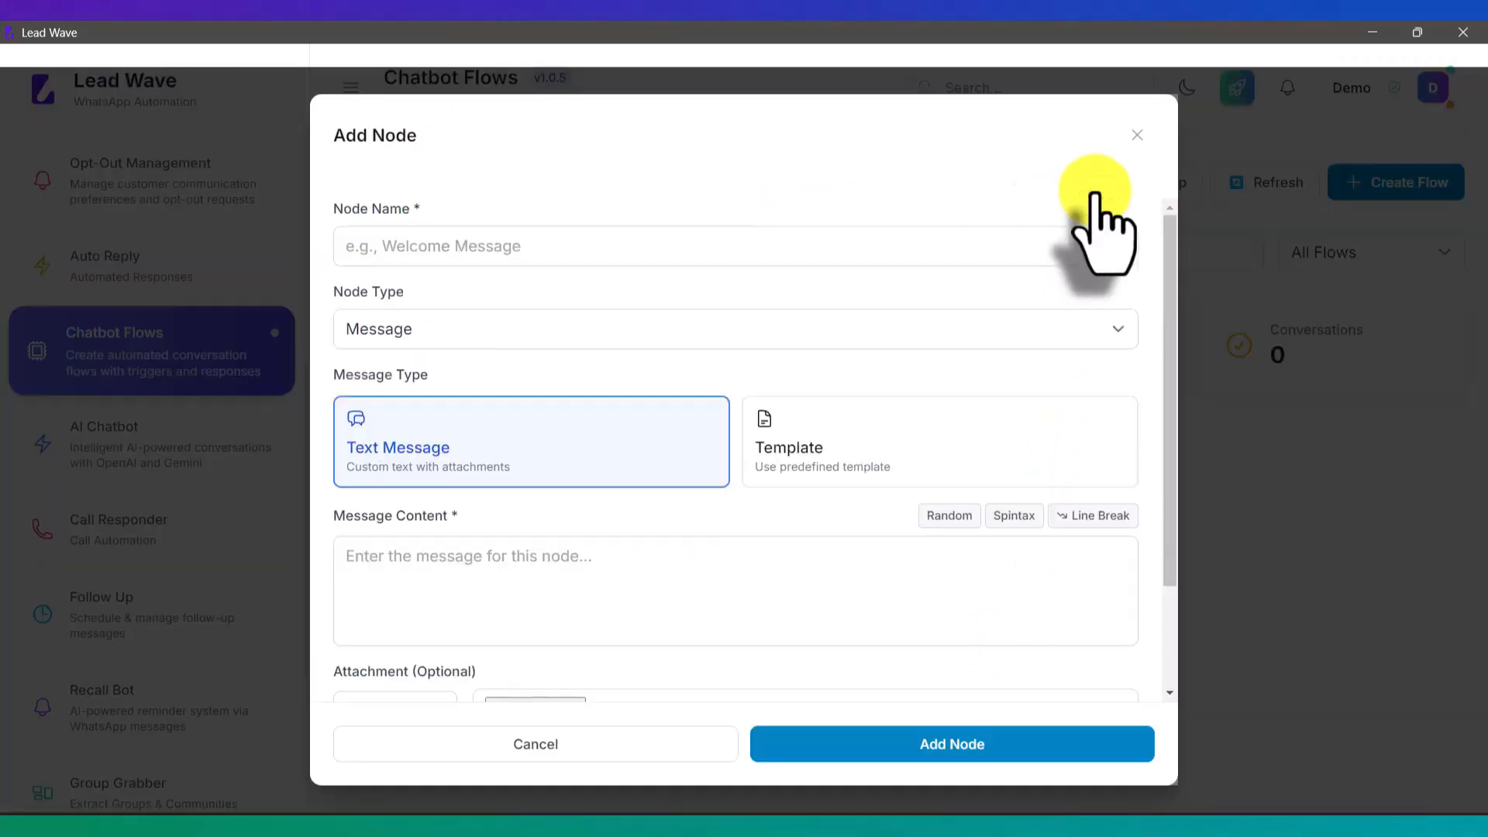
{"action": "left_click", "coordinate": [669, 247]}
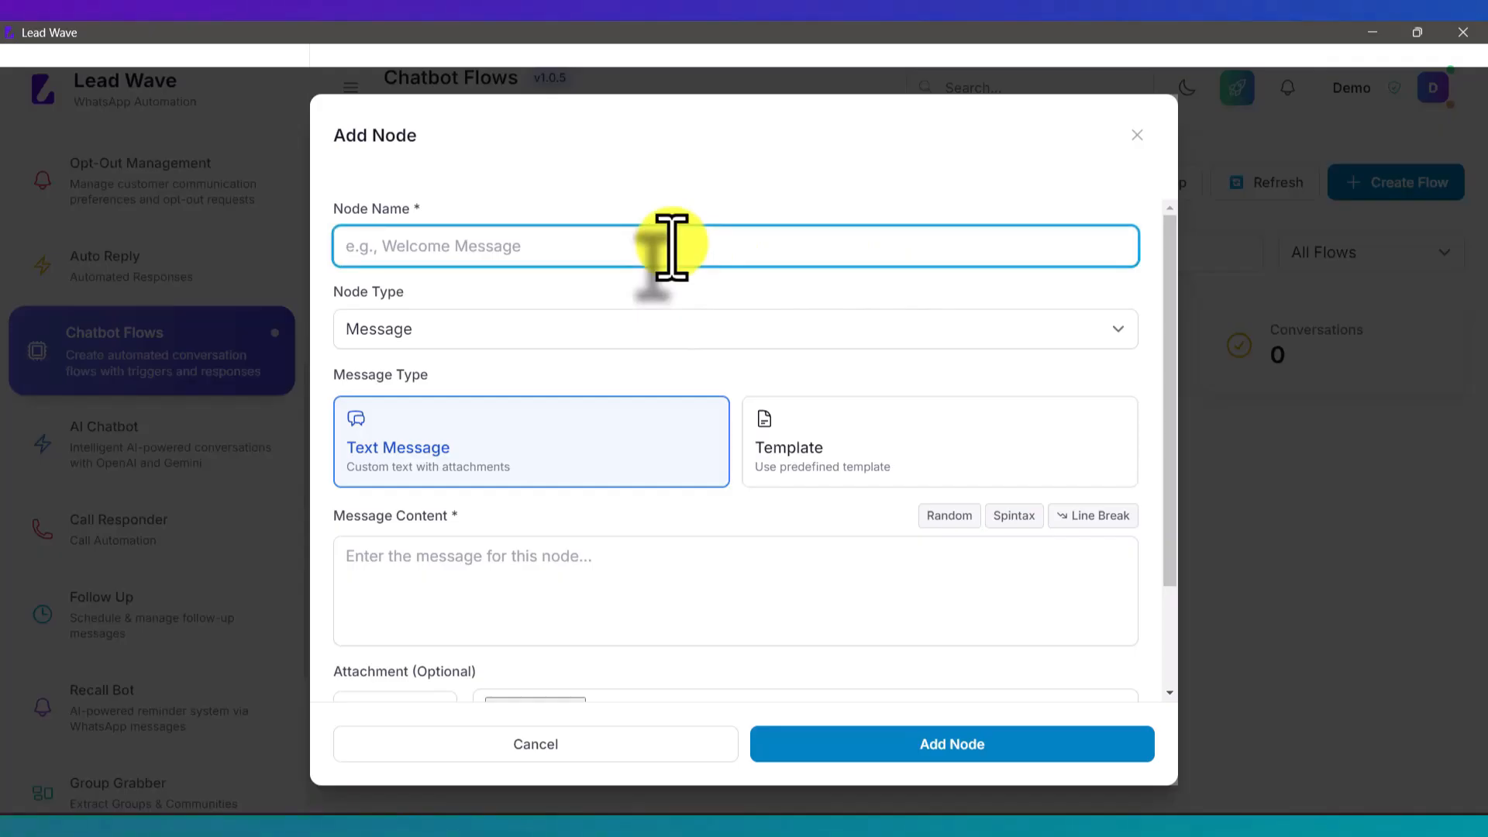
{"action": "type", "text": "Name"}
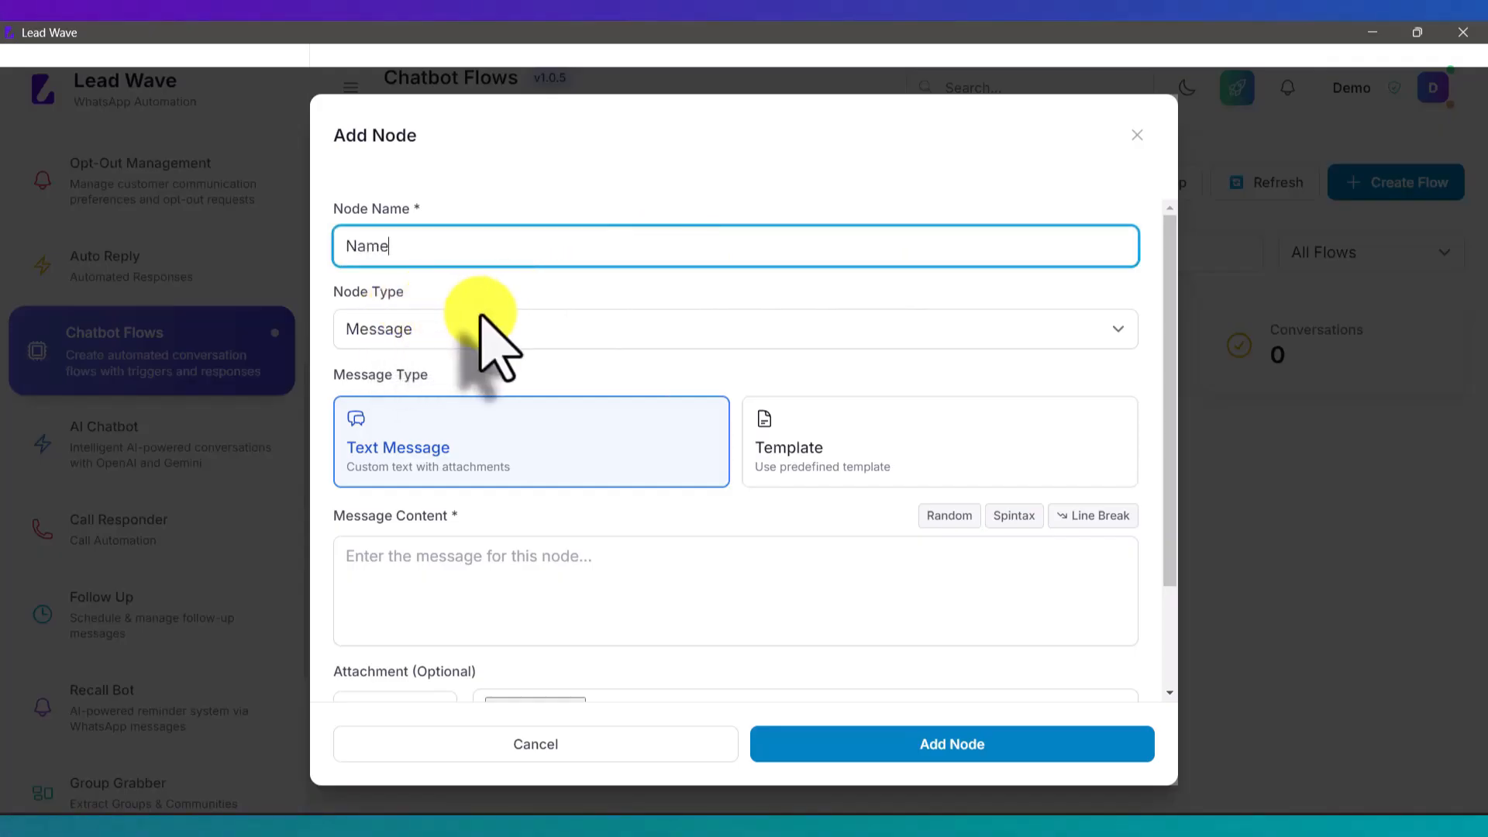
{"action": "left_click", "coordinate": [457, 335]}
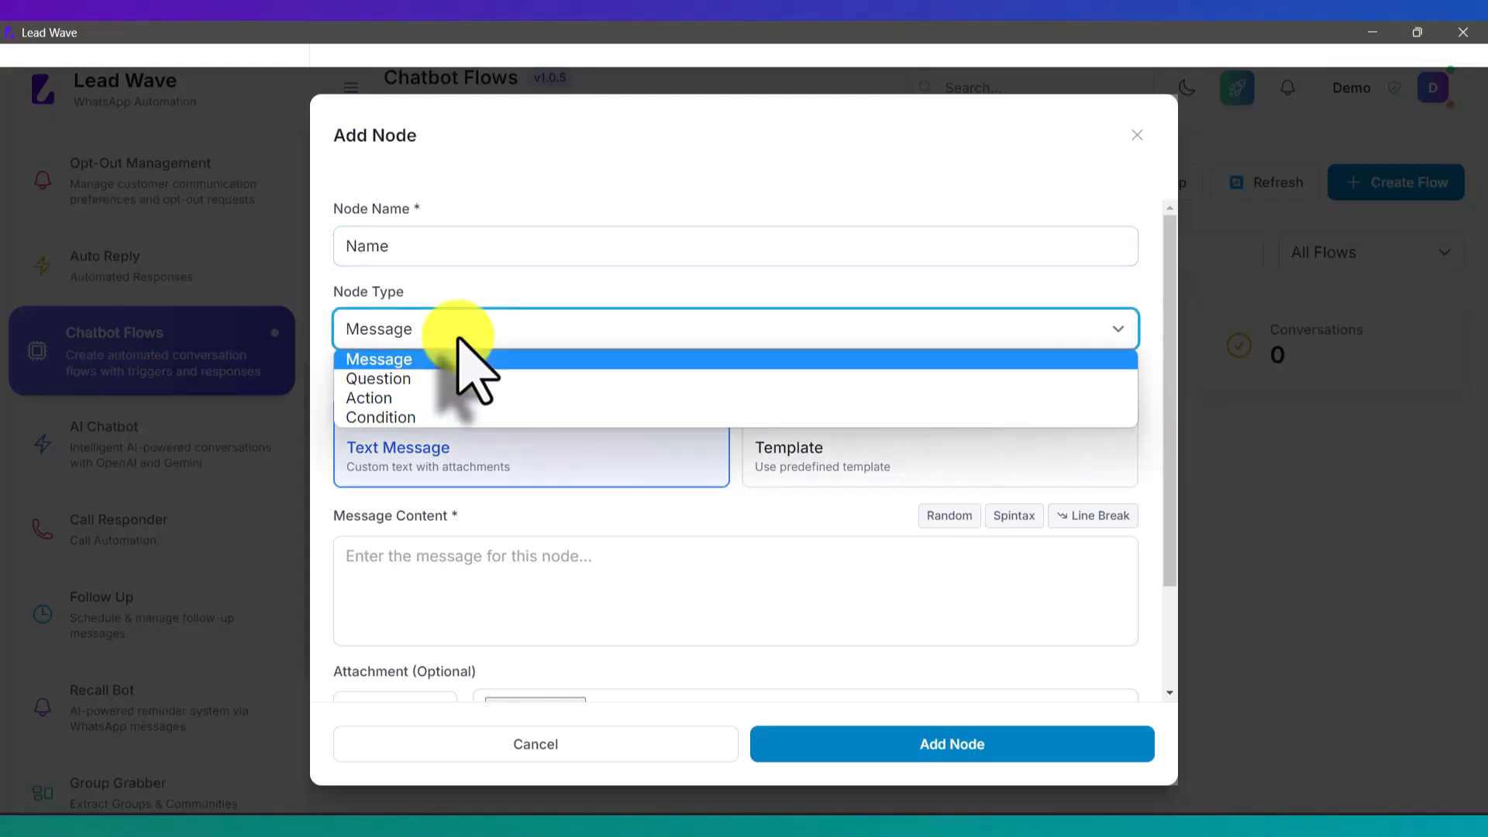
{"action": "left_click", "coordinate": [422, 375]}
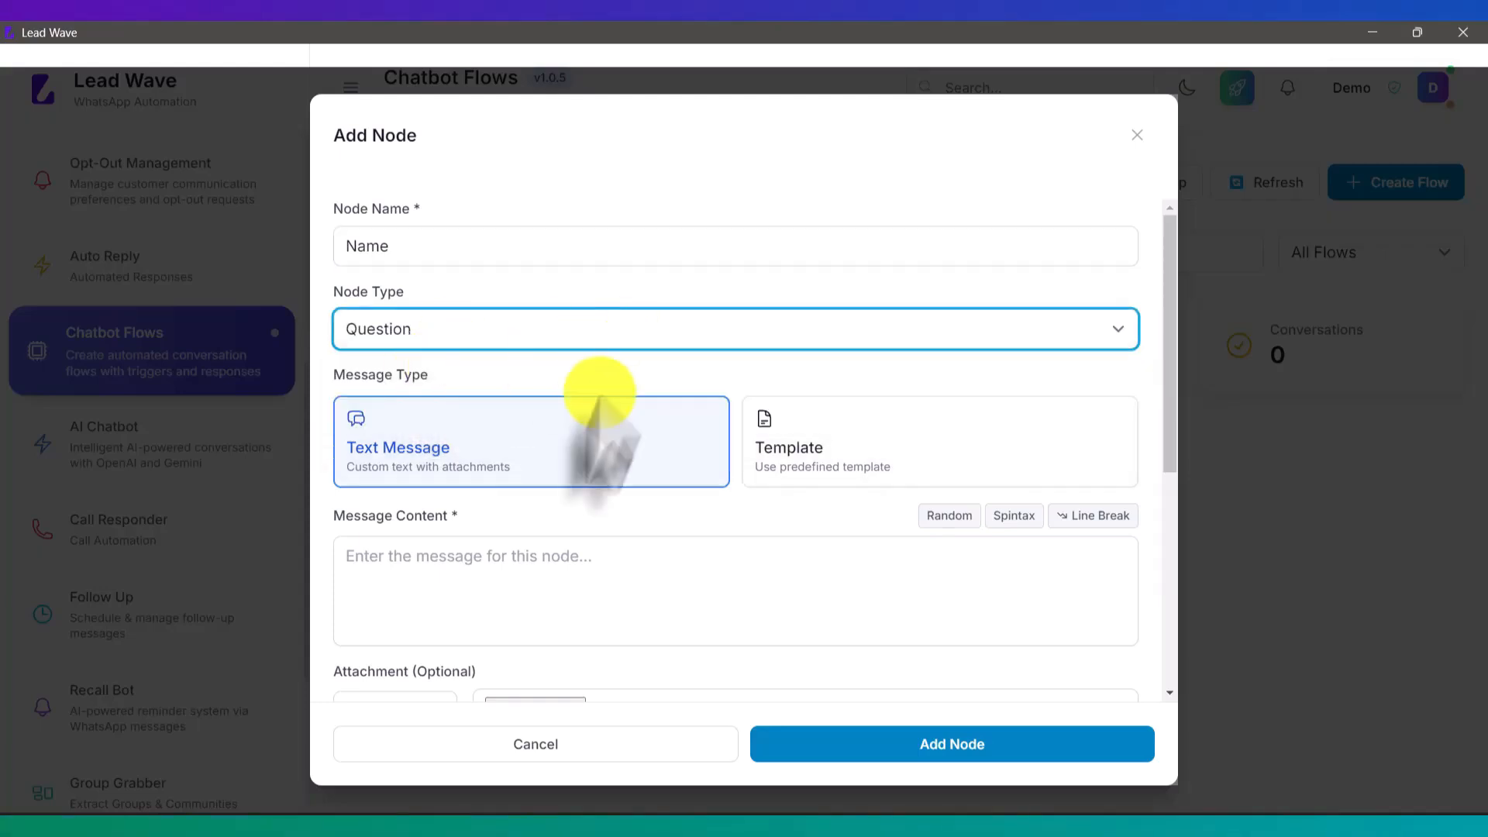
{"action": "left_click", "coordinate": [508, 572]}
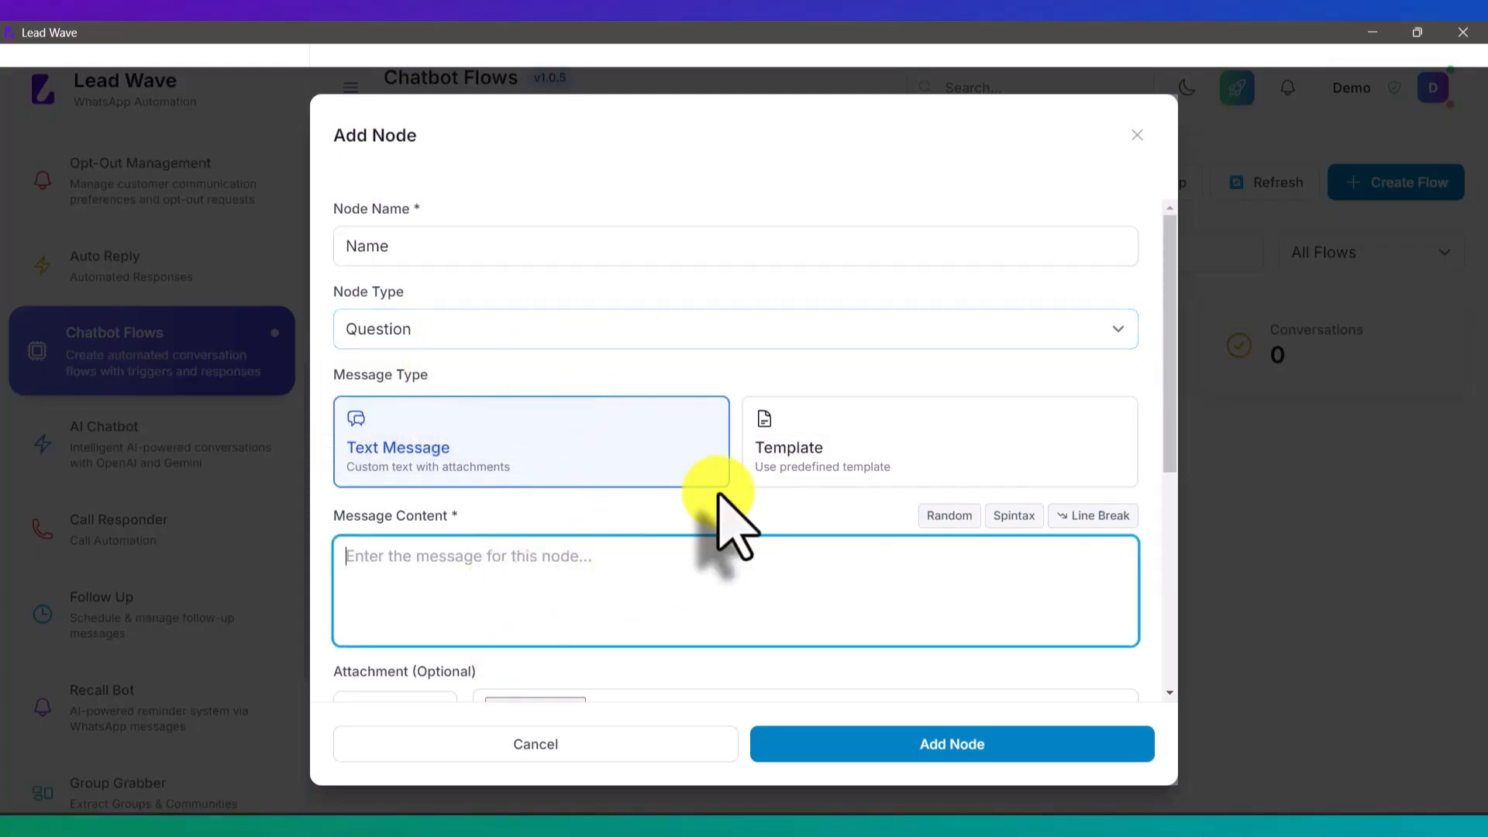
{"action": "type", "text": "Please "}
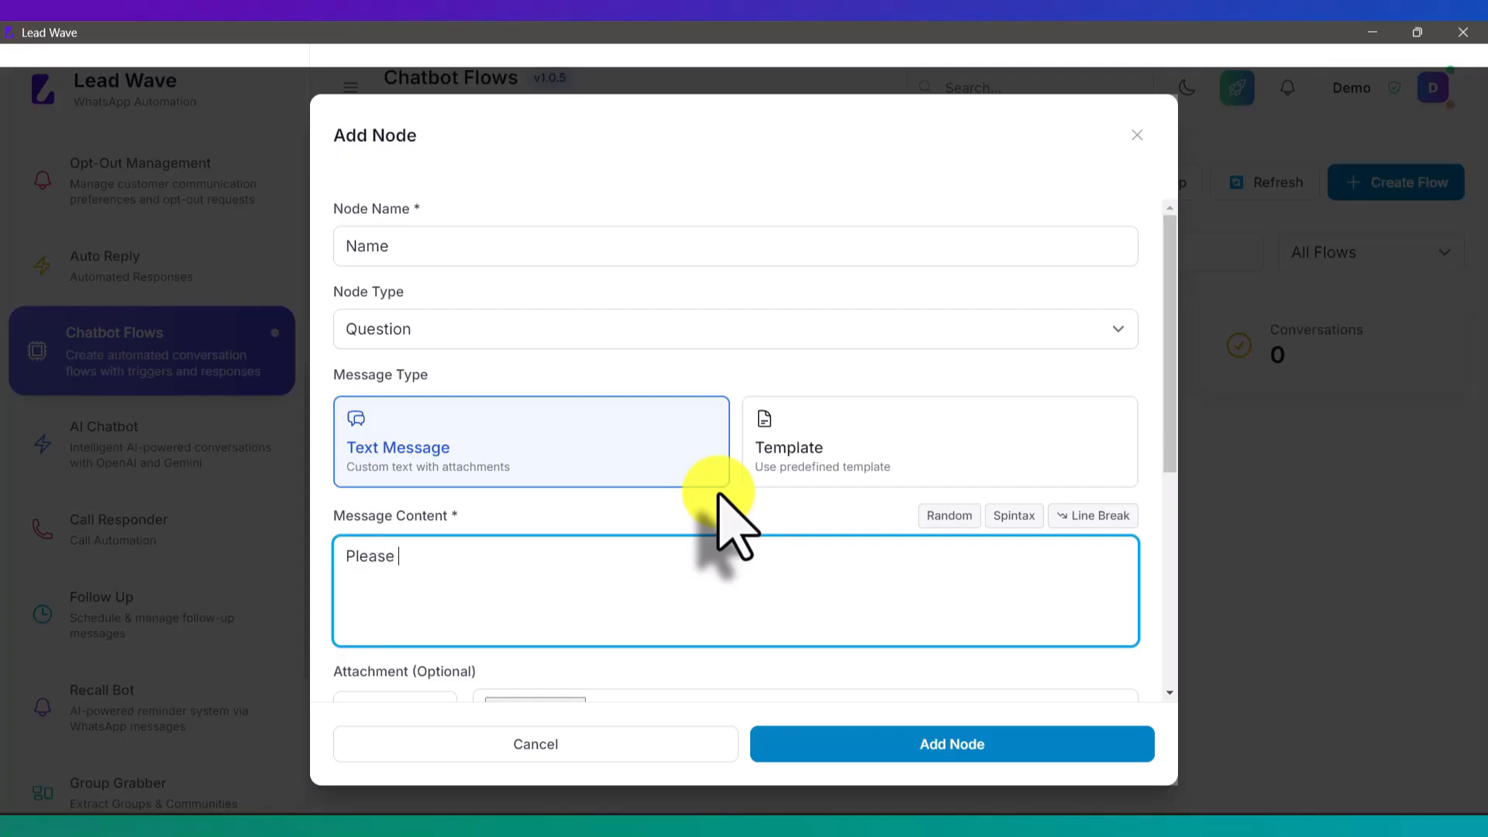
{"action": "type", "text": "mention your name"}
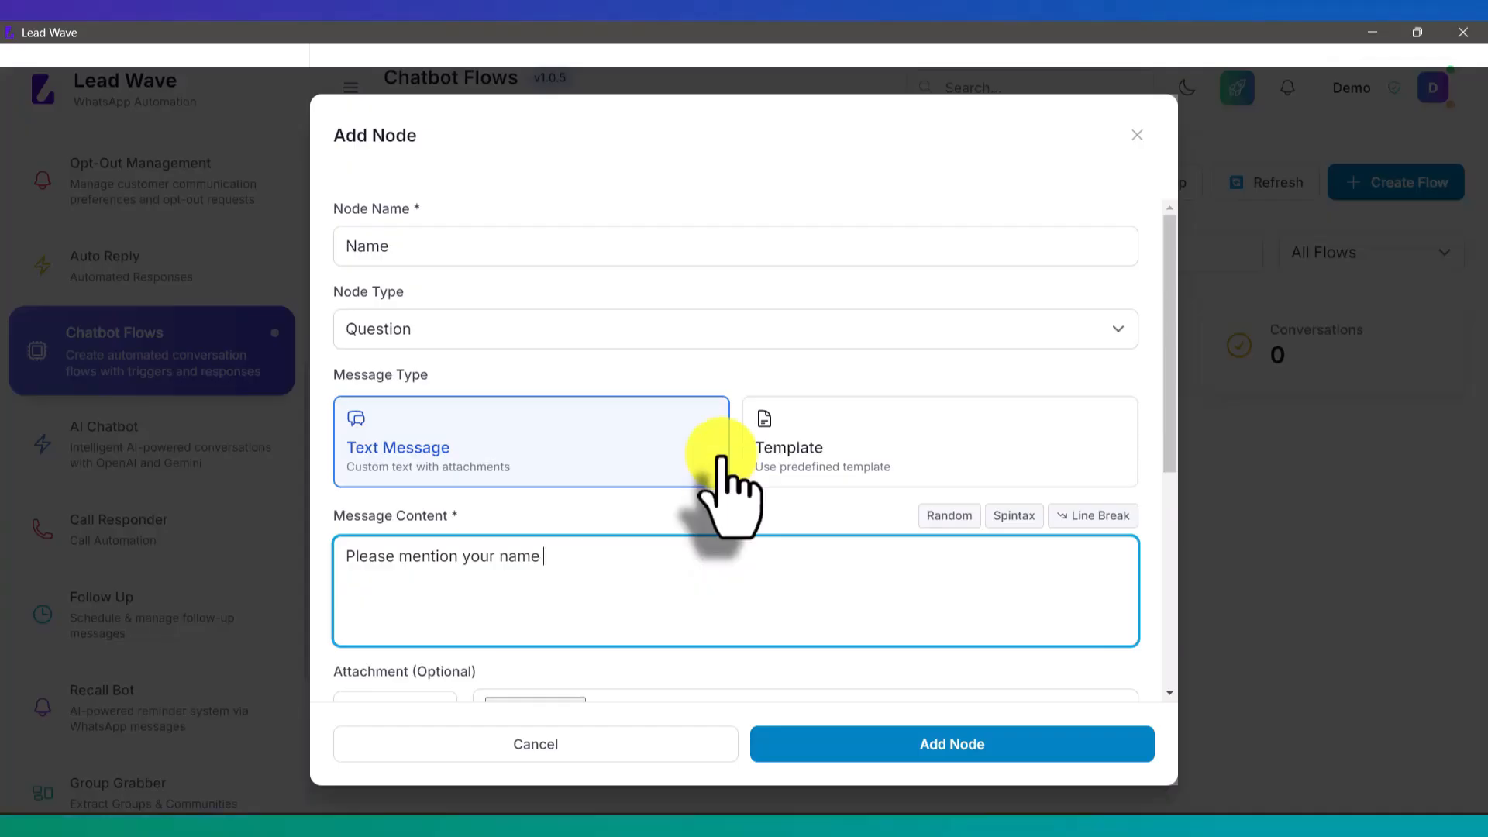
{"action": "scroll", "coordinate": [721, 465], "scroll_direction": "down", "scroll_amount": 5}
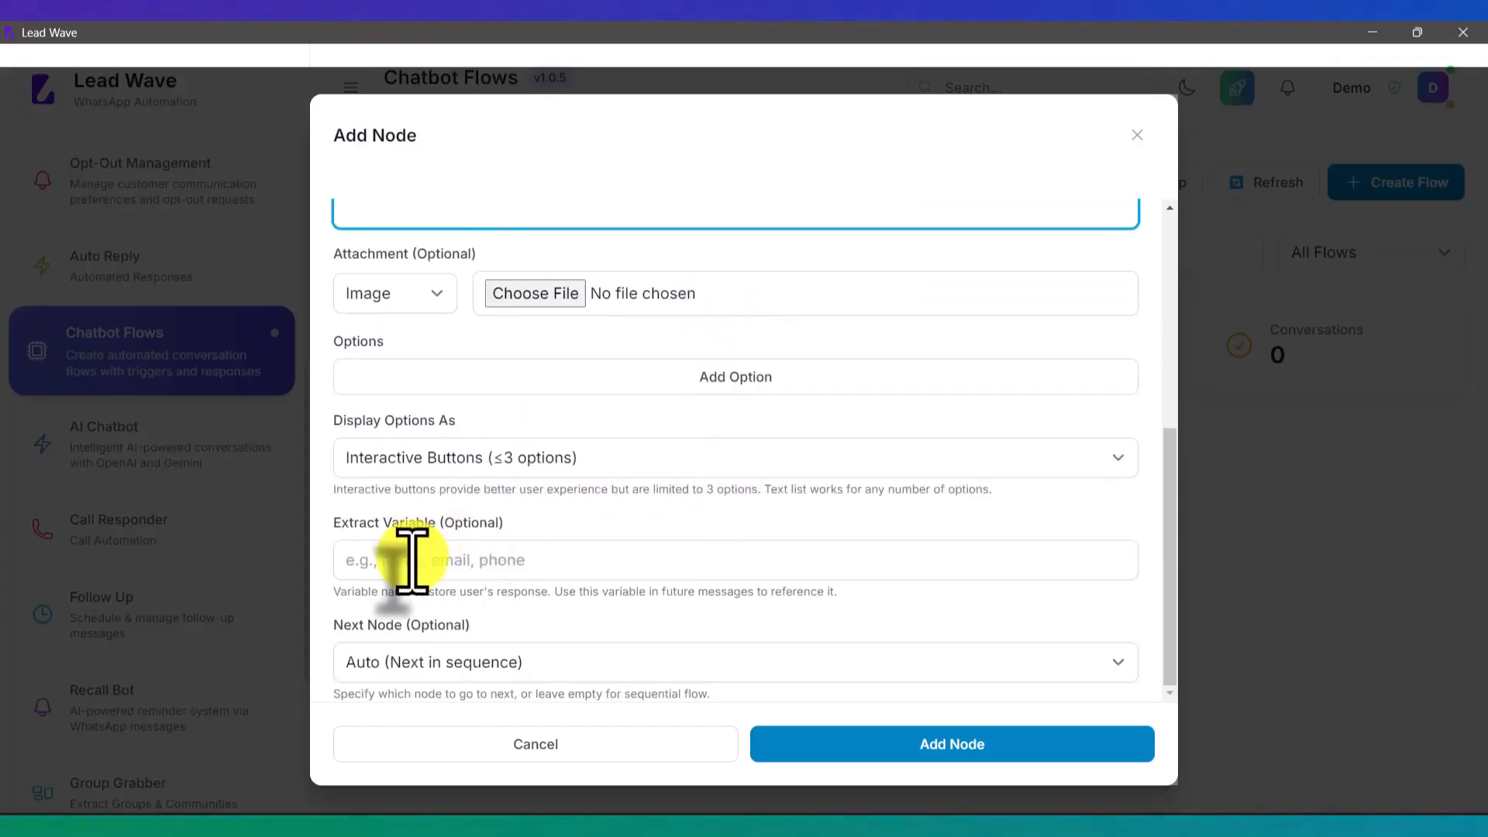
{"action": "left_click", "coordinate": [408, 561]}
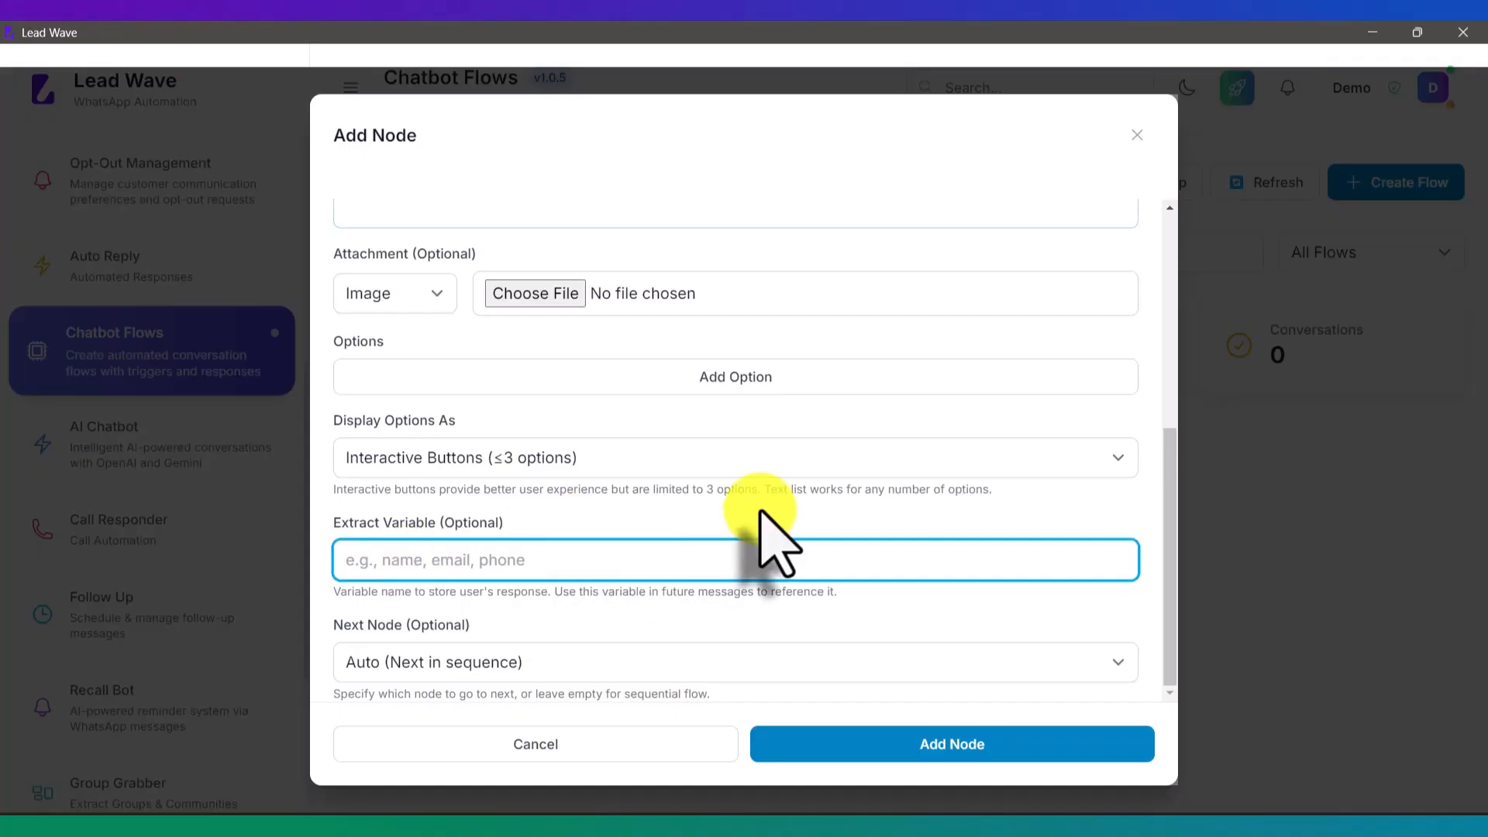
{"action": "type", "text": "name"}
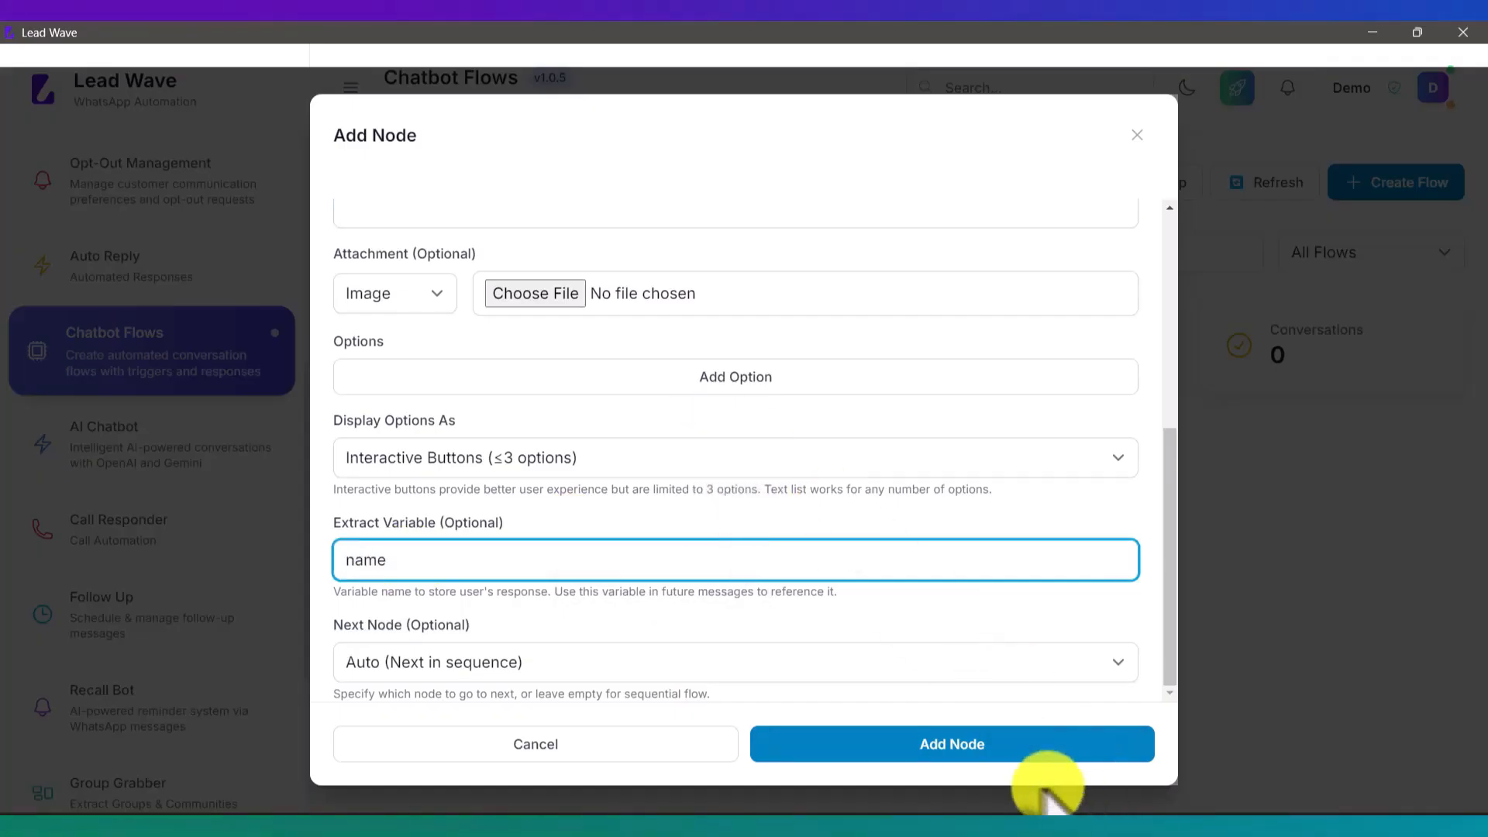
Step: Save the Name node and start a third node named 'Products'
{"action": "left_click", "coordinate": [961, 744]}
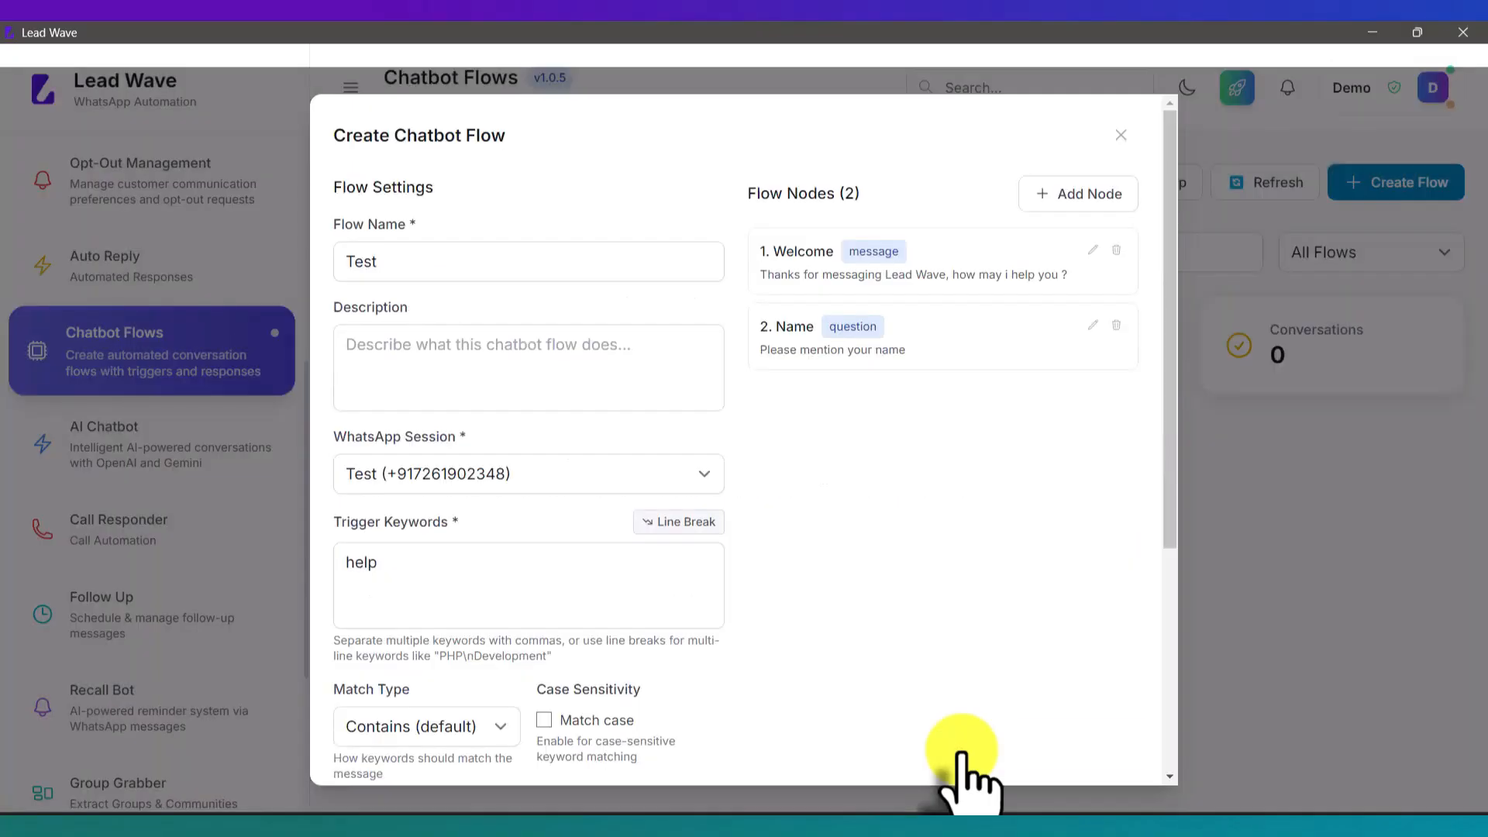
{"action": "left_click", "coordinate": [1091, 193]}
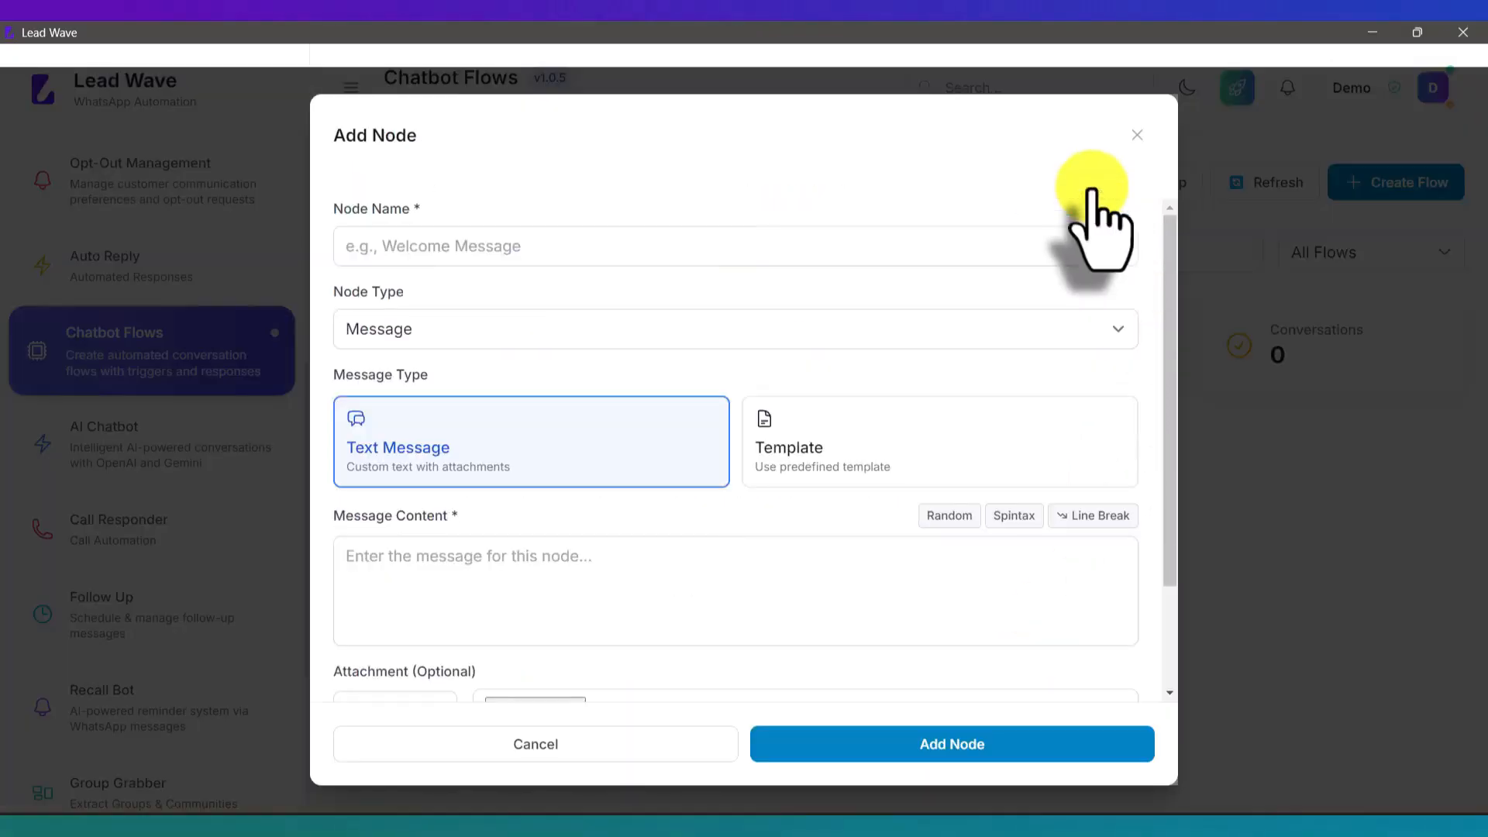
{"action": "left_click", "coordinate": [622, 231]}
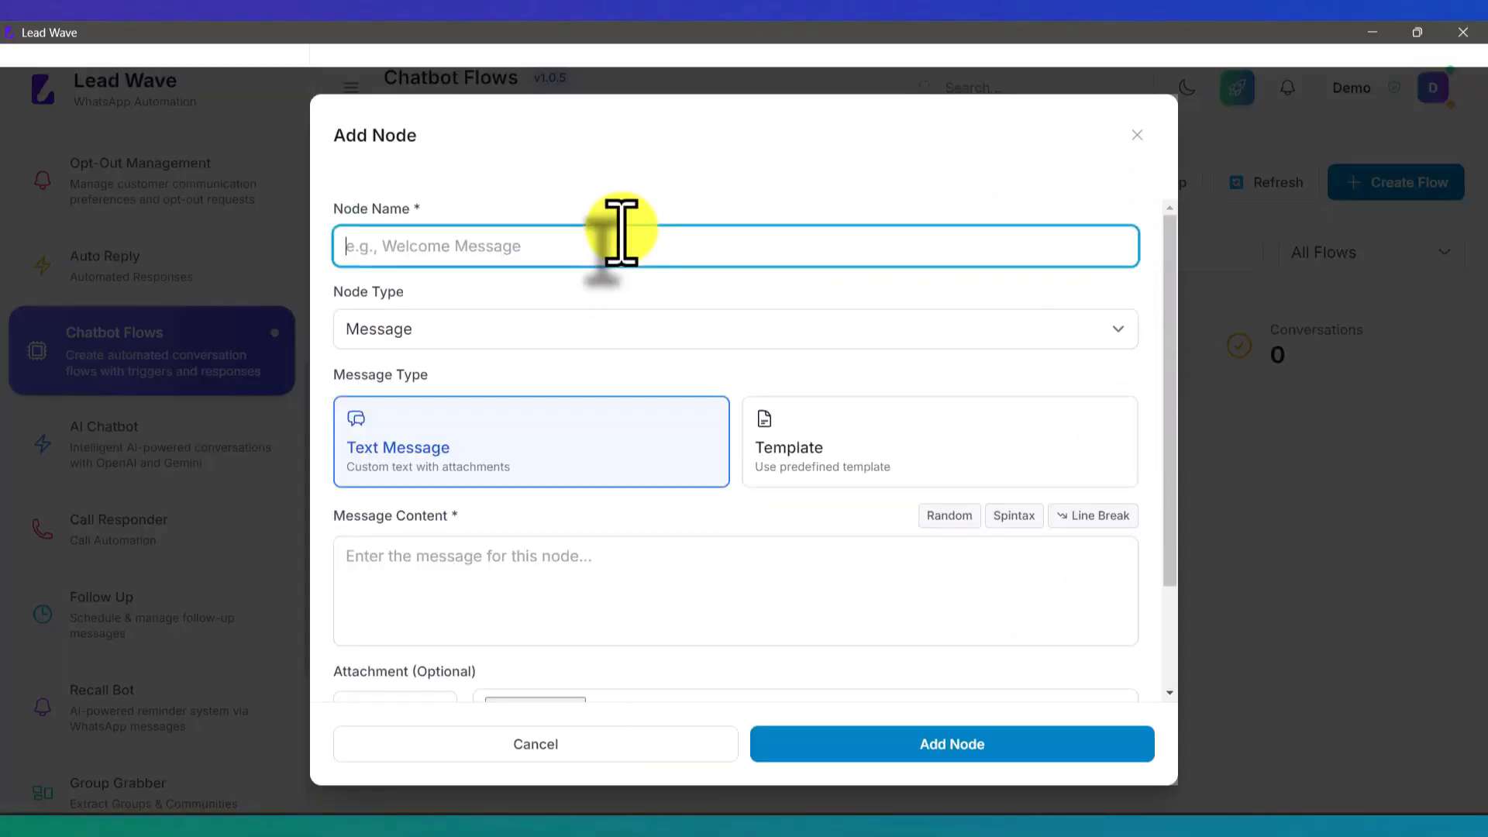
{"action": "type", "text": "Pro"}
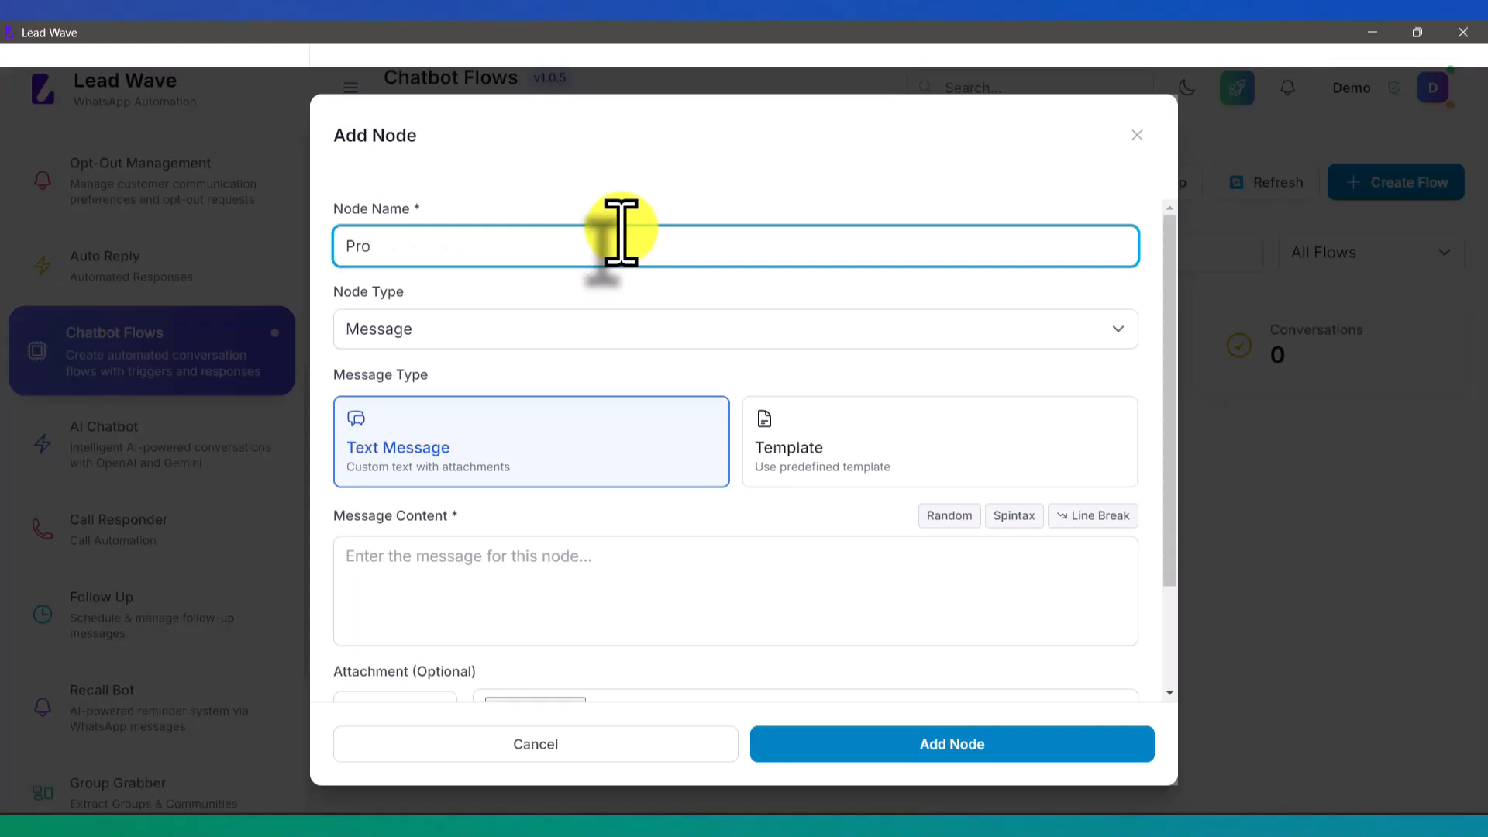
{"action": "type", "text": "ducts"}
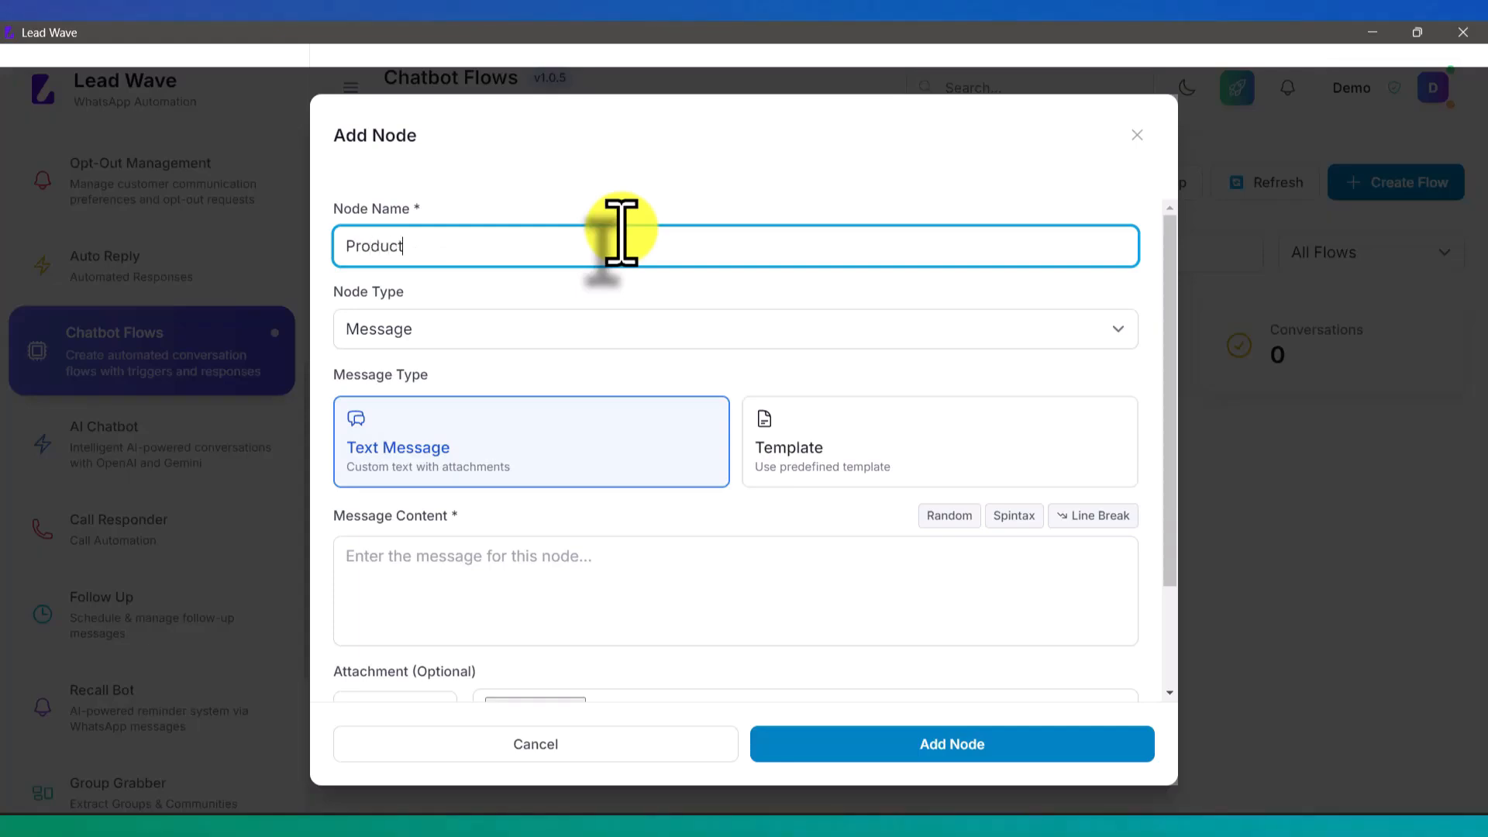
Step: Make Products a Question node asking 'Hello {{name}}, which product are you interested in ?'
{"action": "left_click", "coordinate": [413, 325]}
{"action": "left_click", "coordinate": [399, 376]}
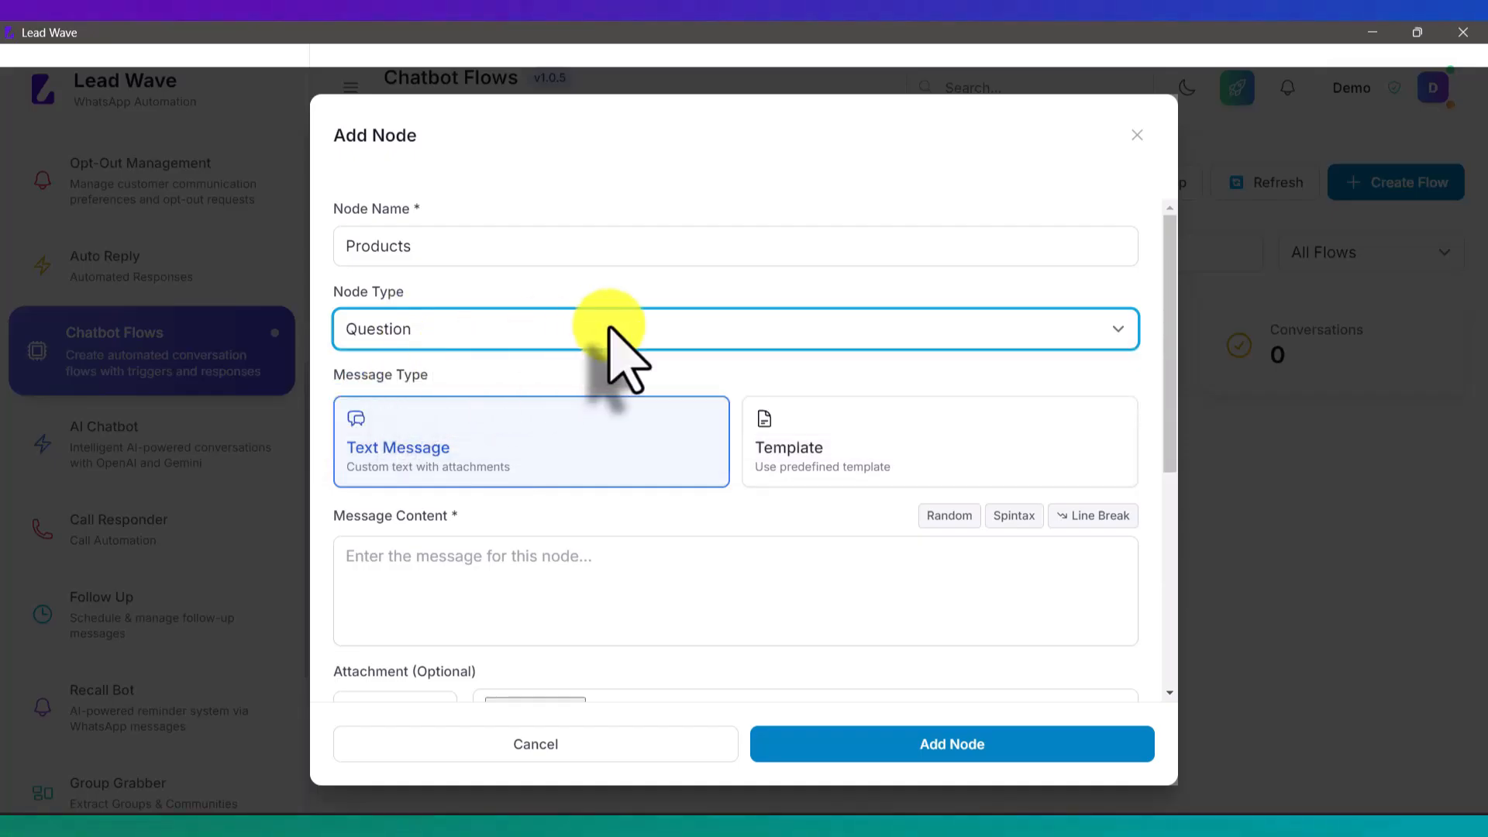
{"action": "scroll", "coordinate": [609, 328], "scroll_direction": "down", "scroll_amount": 3}
{"action": "left_click", "coordinate": [621, 349]}
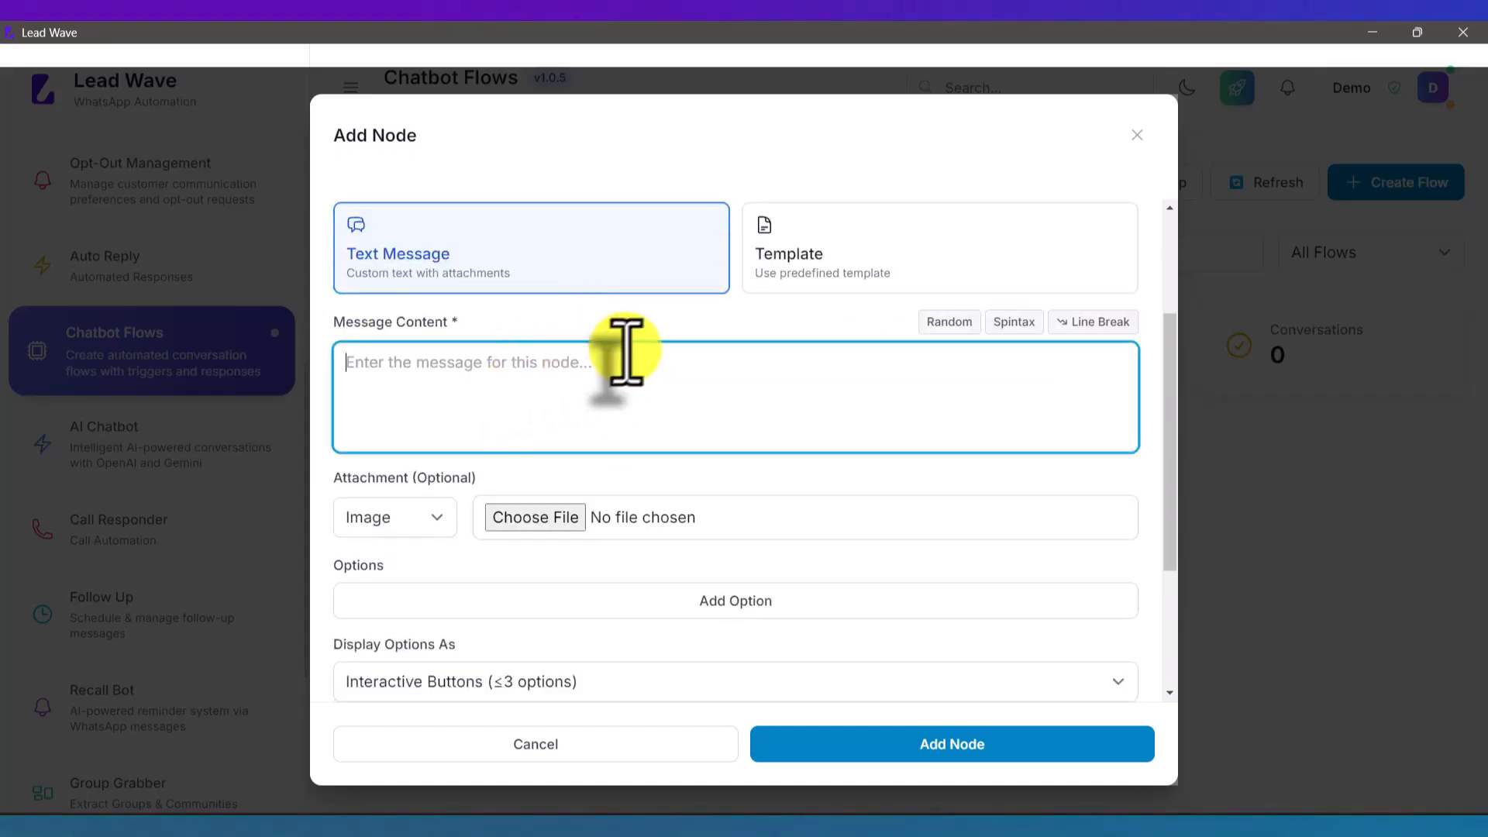
{"action": "type", "text": "Hello "}
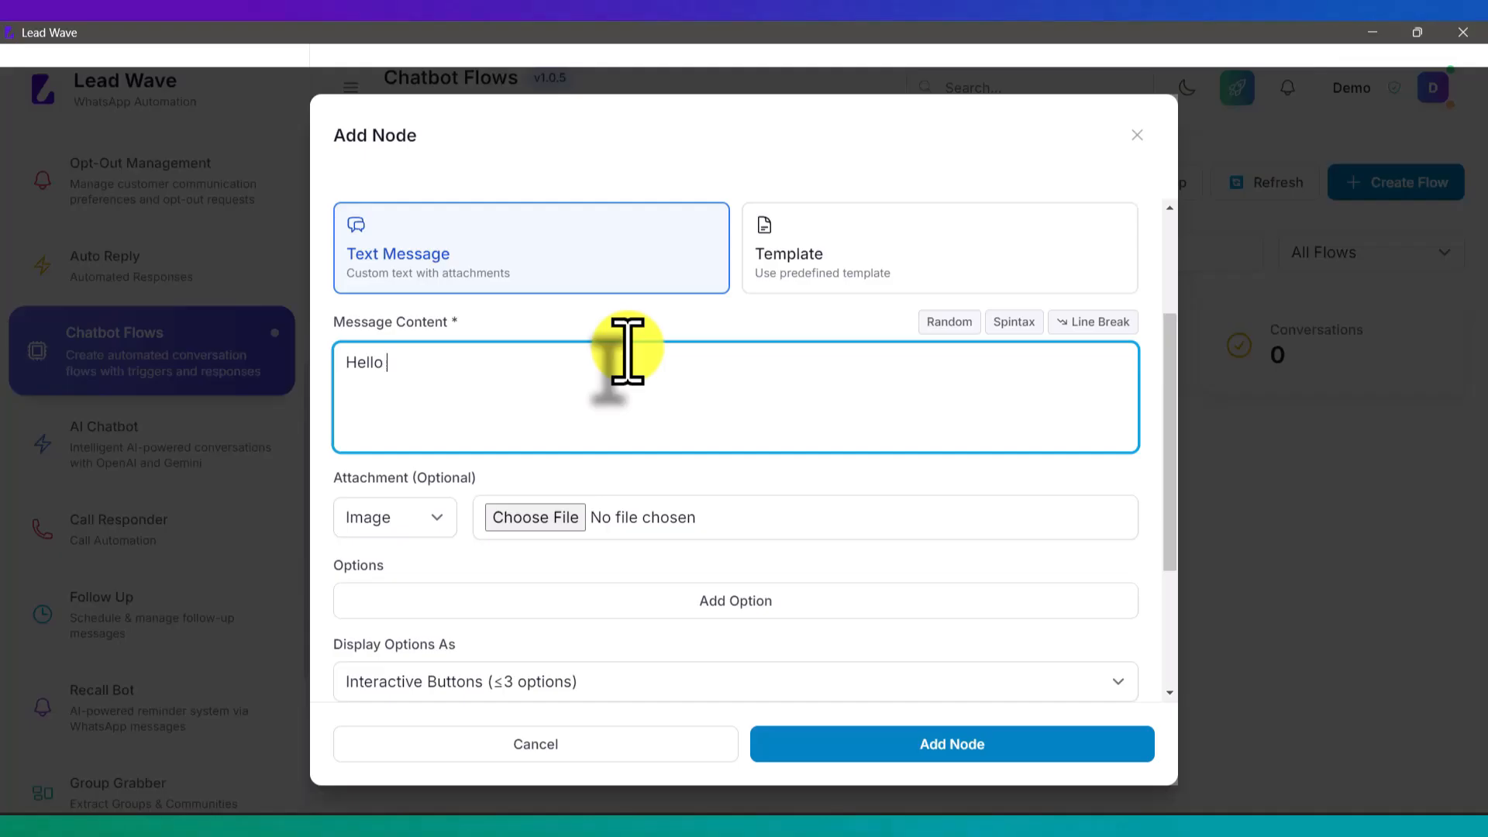
{"action": "type", "text": "{{name"}
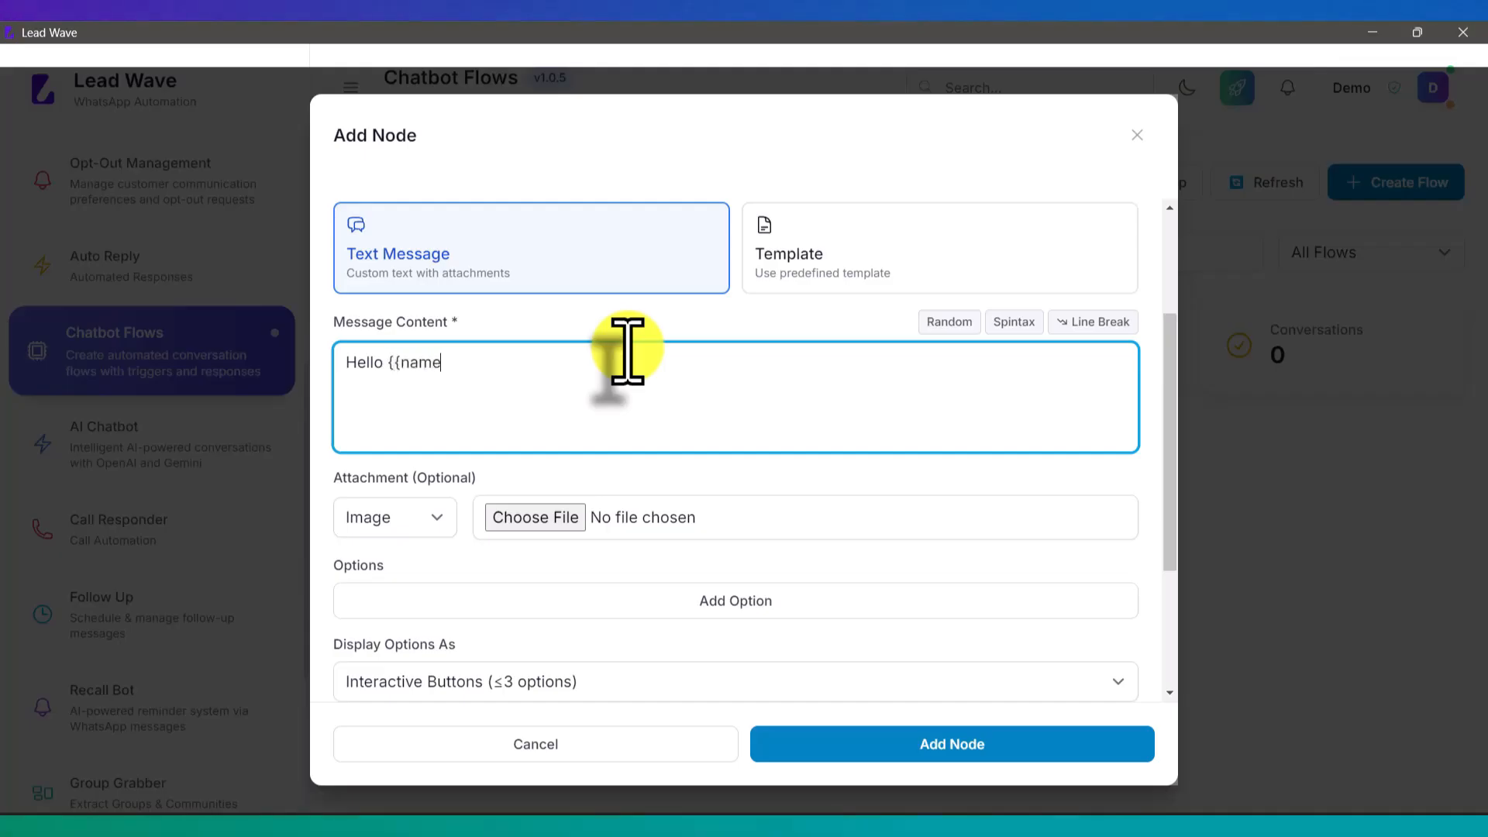
{"action": "type", "text": "}}"}
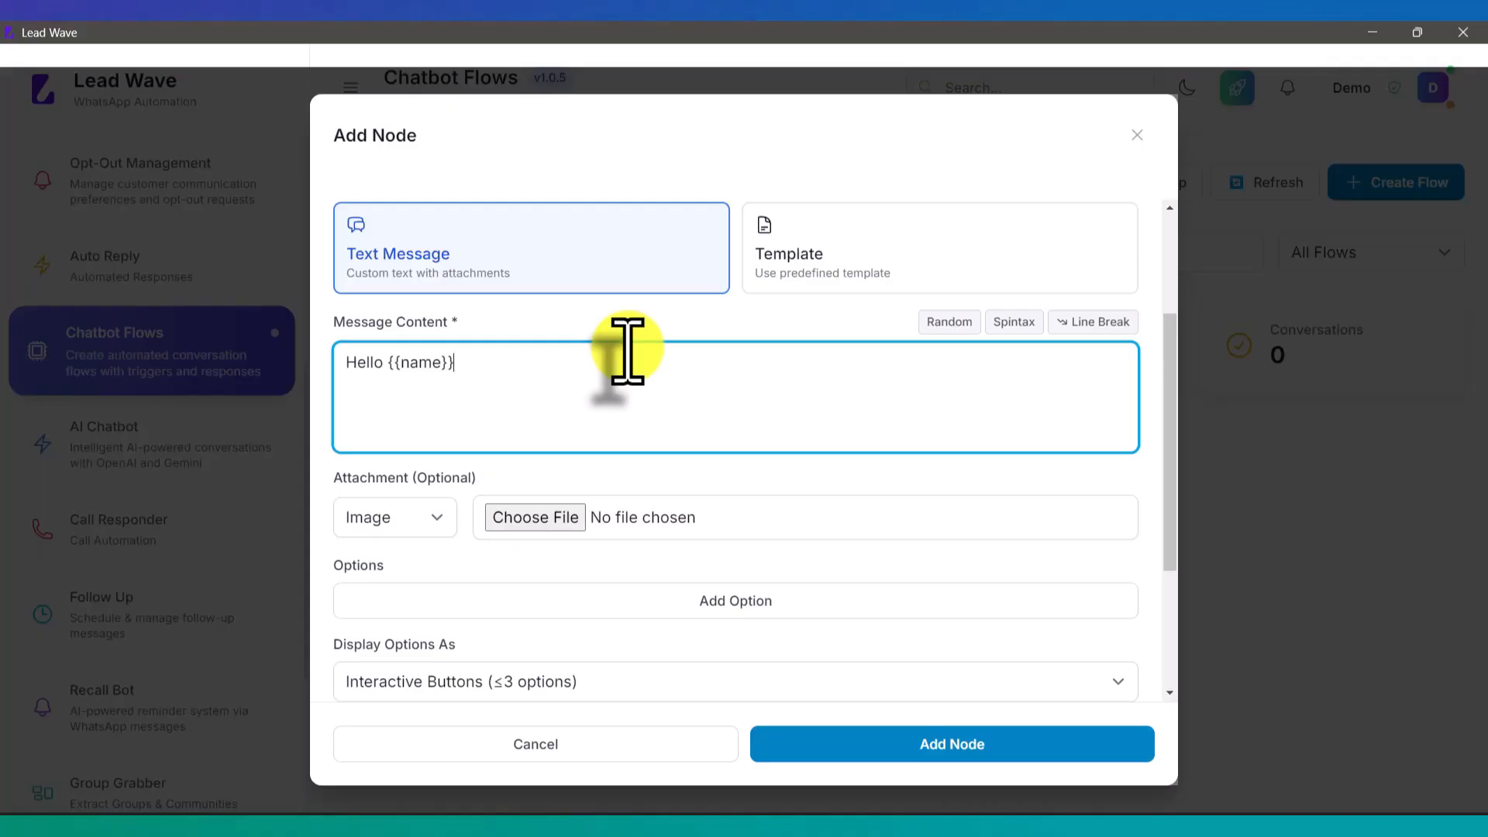
{"action": "type", "text": ", w"}
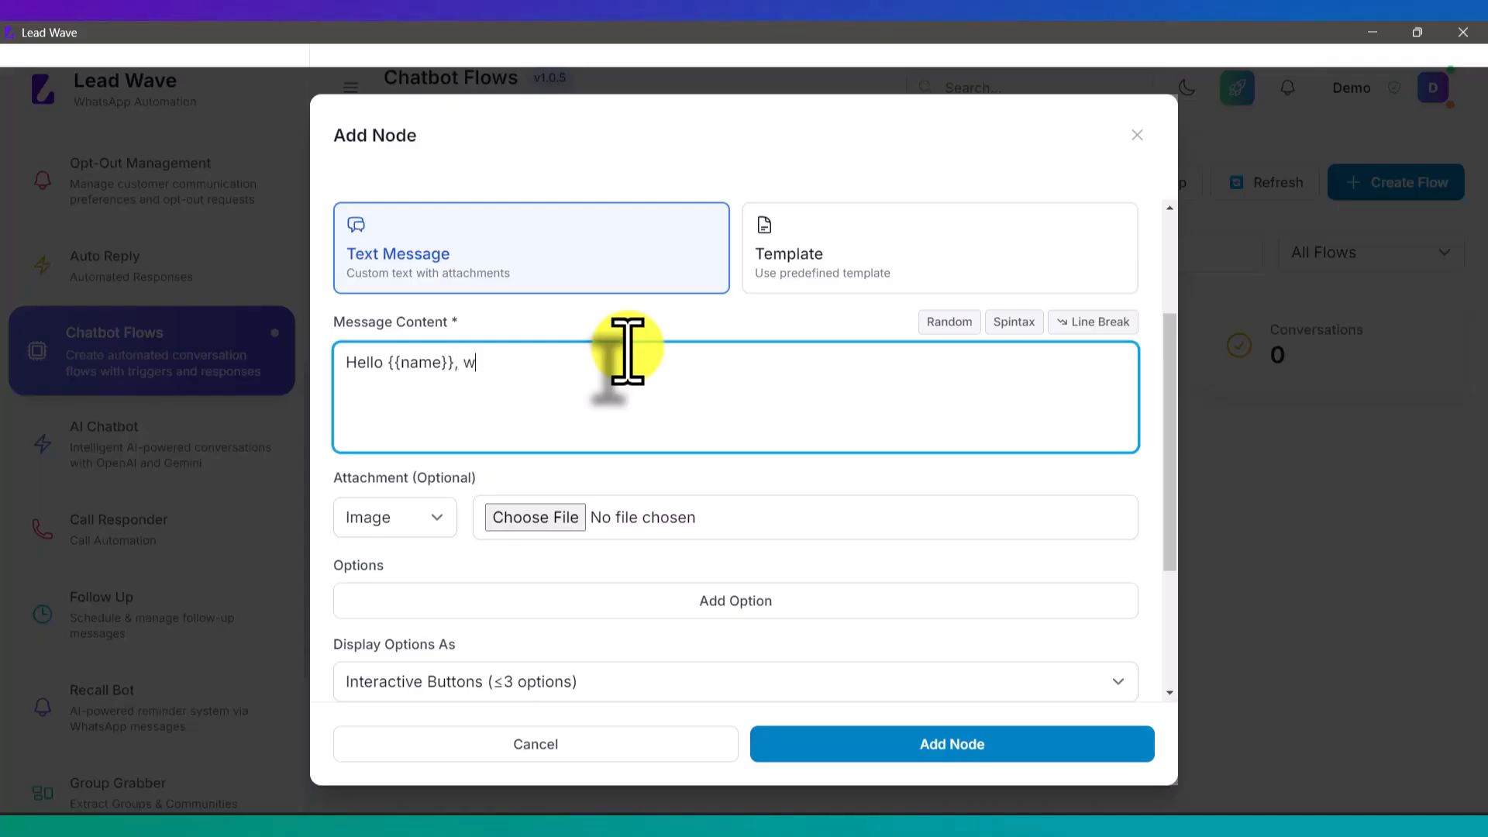
{"action": "type", "text": "hich product are y"}
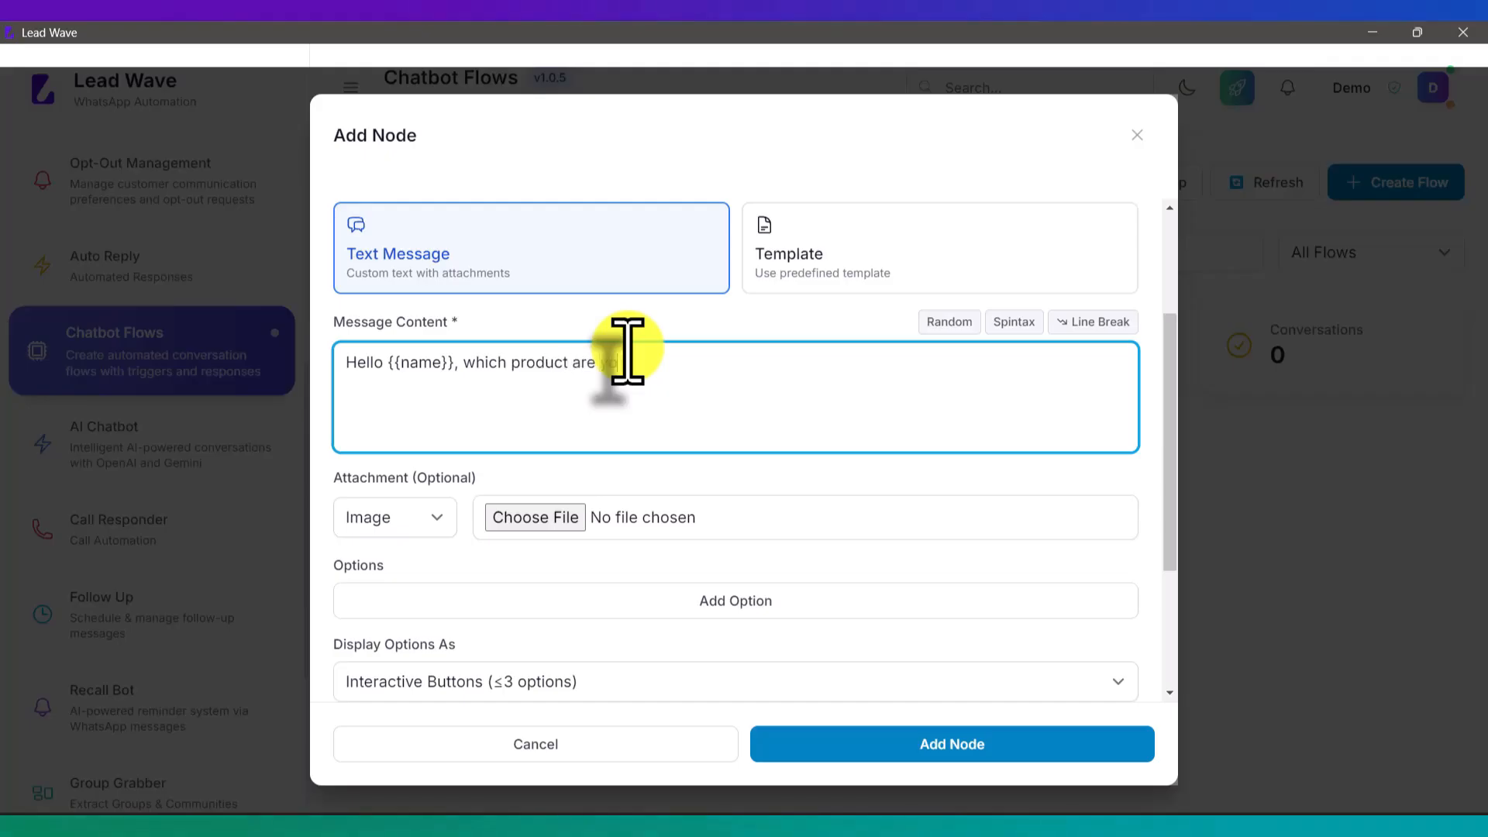
{"action": "type", "text": "ou interested "}
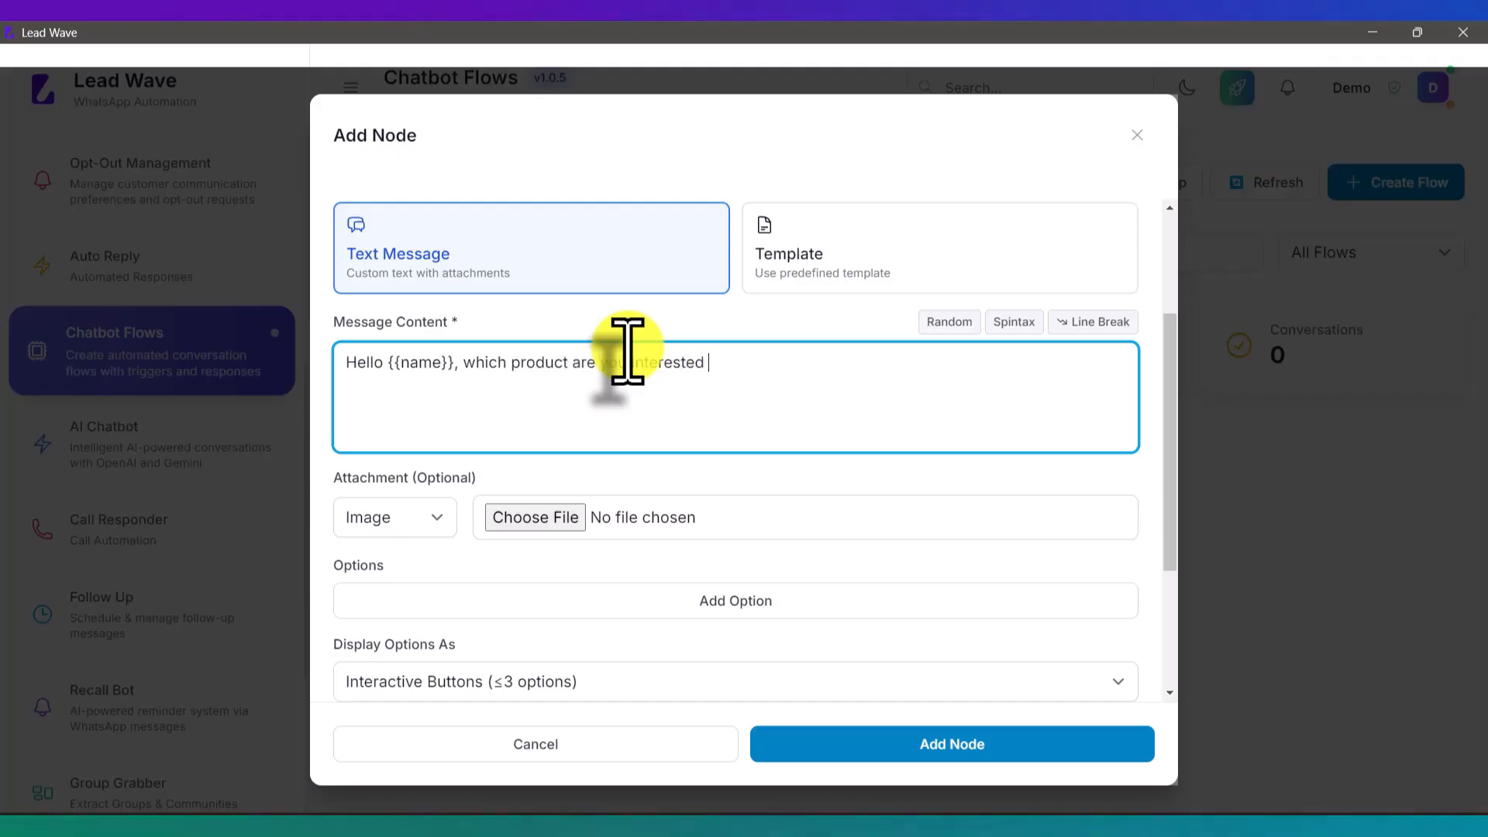
{"action": "type", "text": "in ?"}
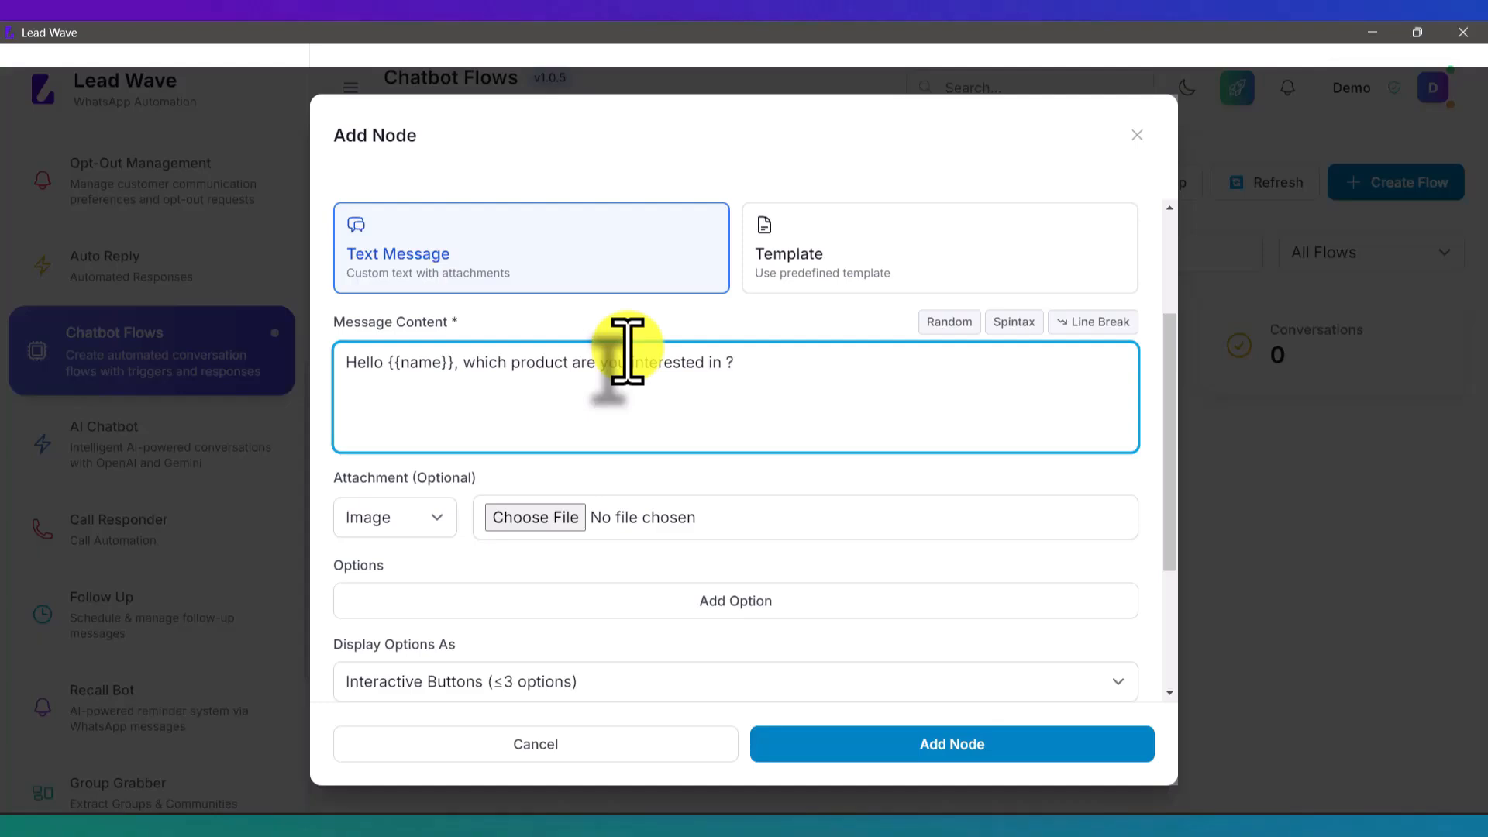
Step: Give the Products question options Lead Wave, Lead Flow and Whatsapp API, then save the node
{"action": "scroll", "coordinate": [589, 348], "scroll_direction": "down", "scroll_amount": 3}
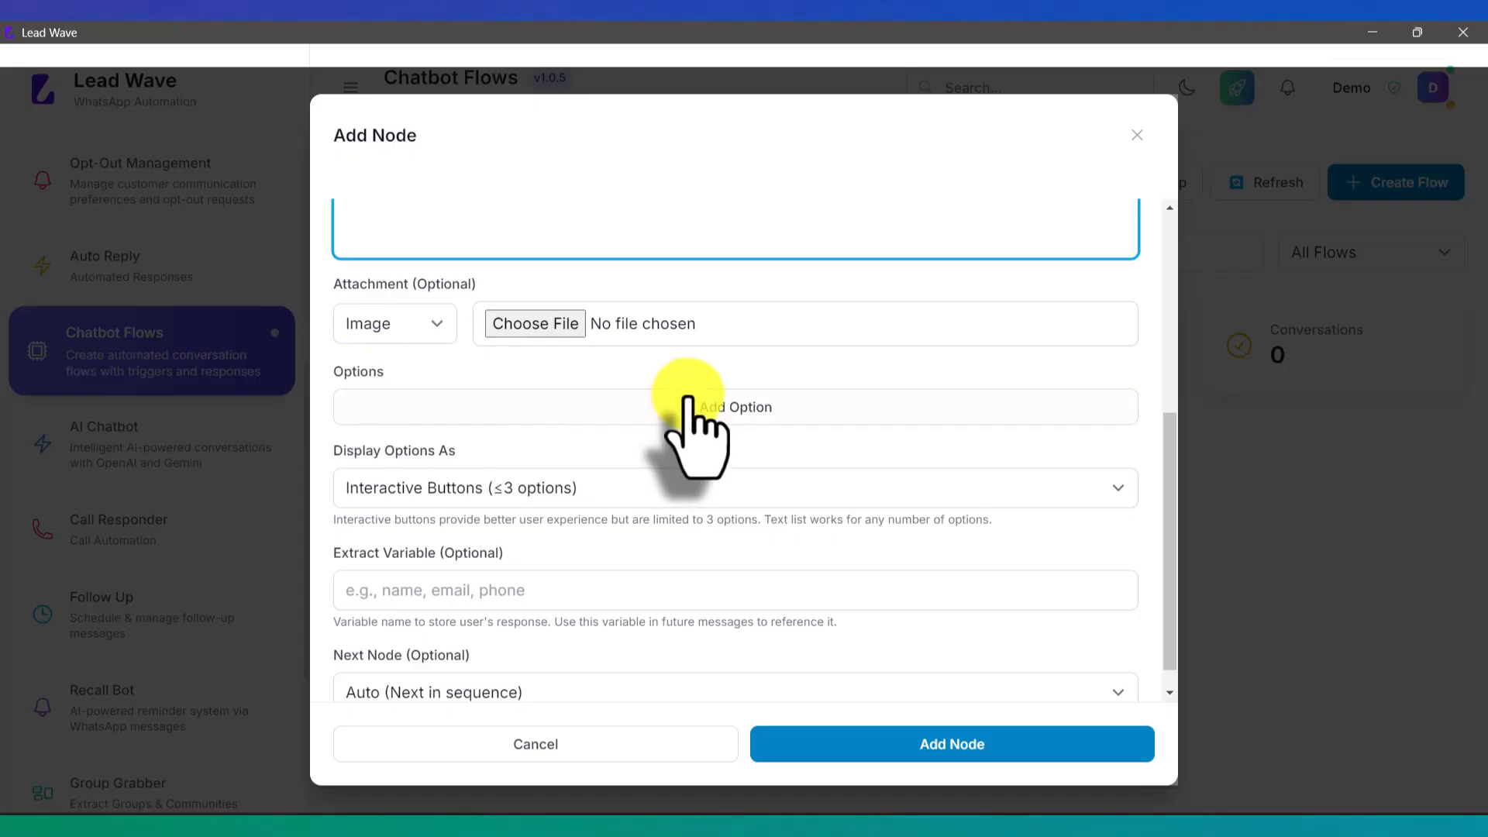
{"action": "left_click", "coordinate": [732, 407]}
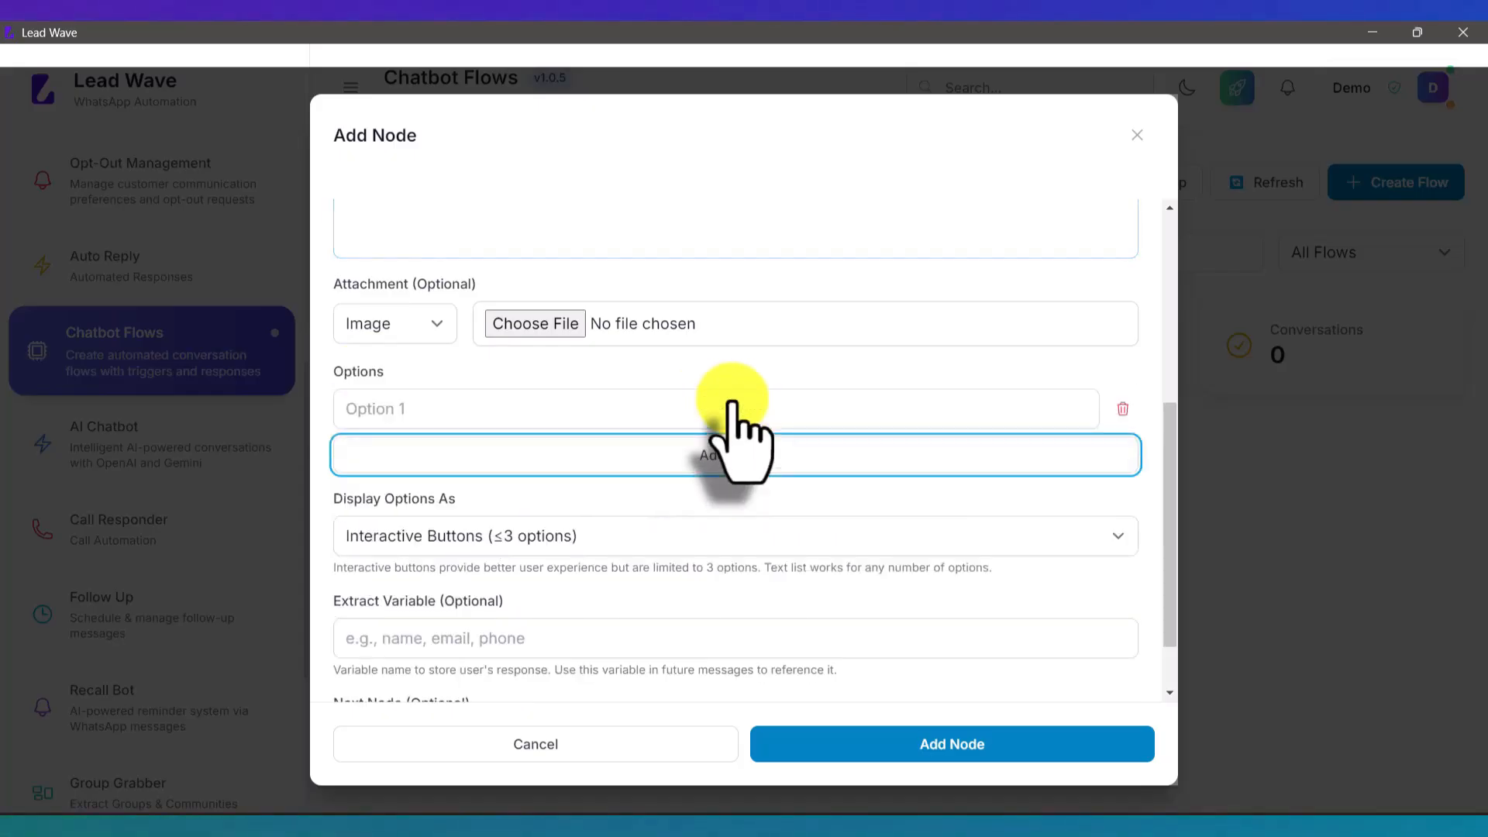
{"action": "left_click", "coordinate": [498, 408]}
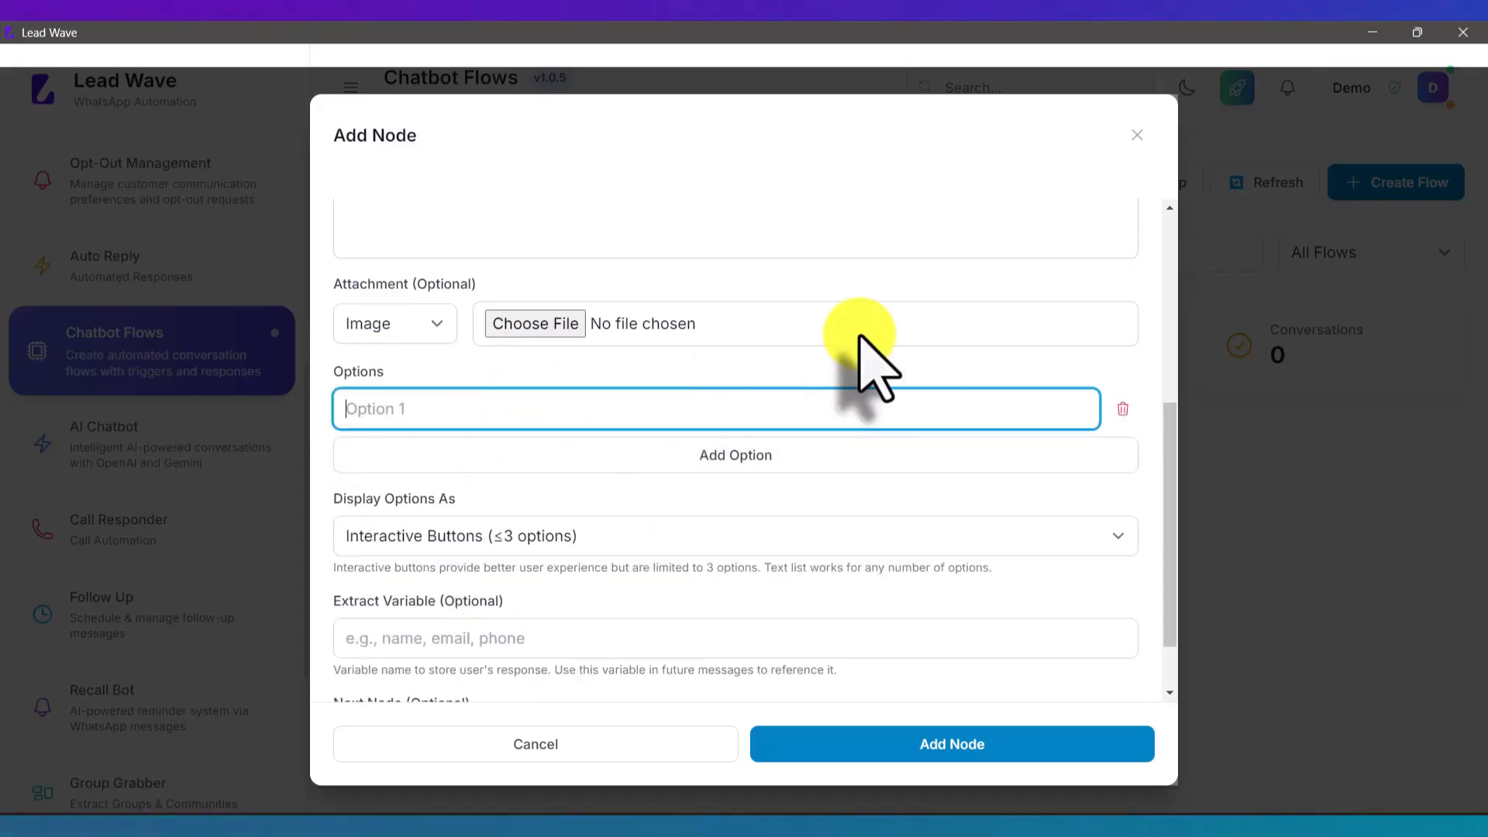
{"action": "type", "text": "Lead Wave"}
{"action": "left_click", "coordinate": [712, 457]}
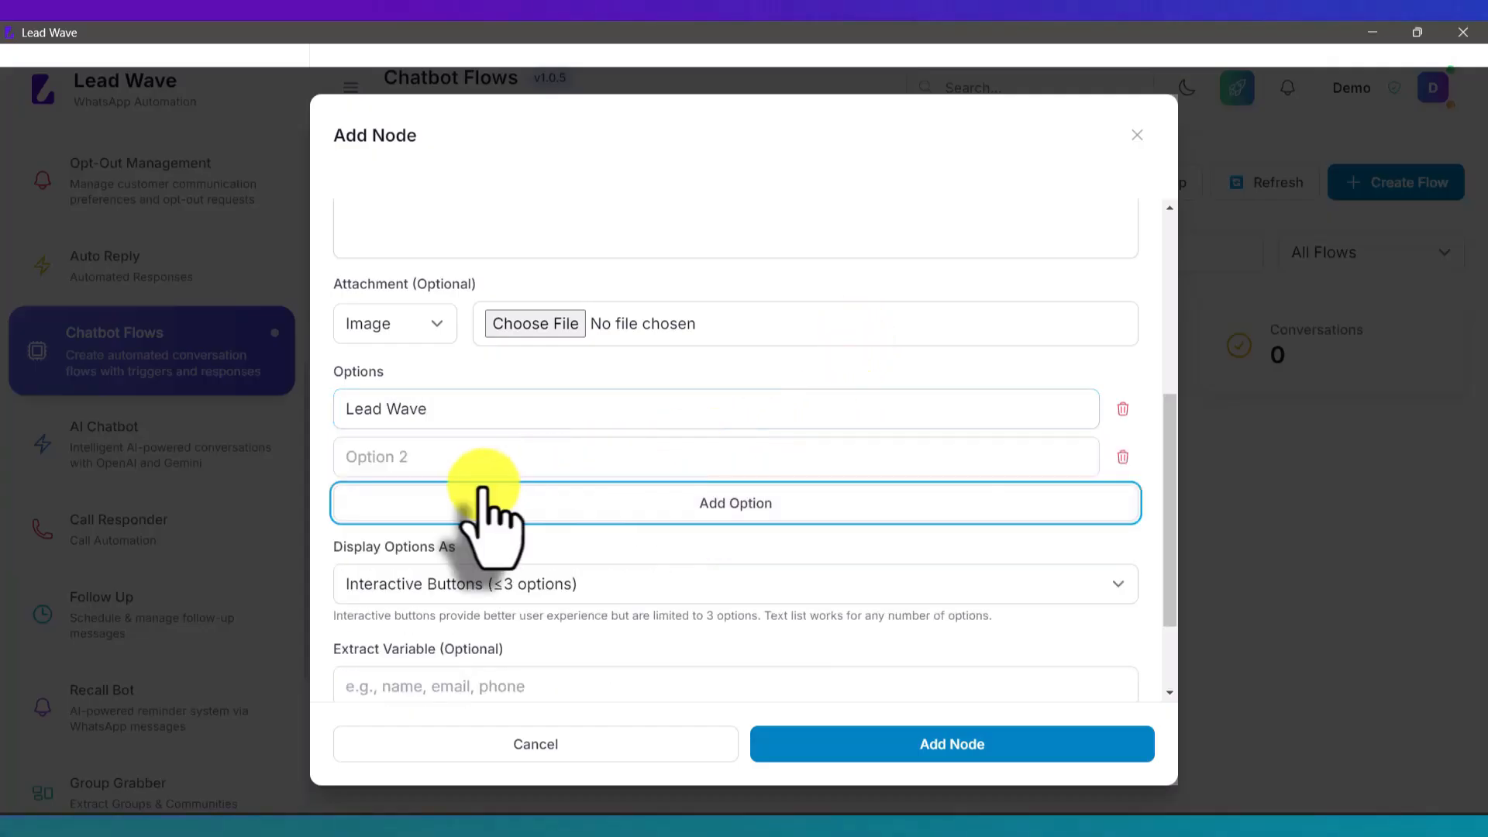
{"action": "left_click", "coordinate": [456, 459]}
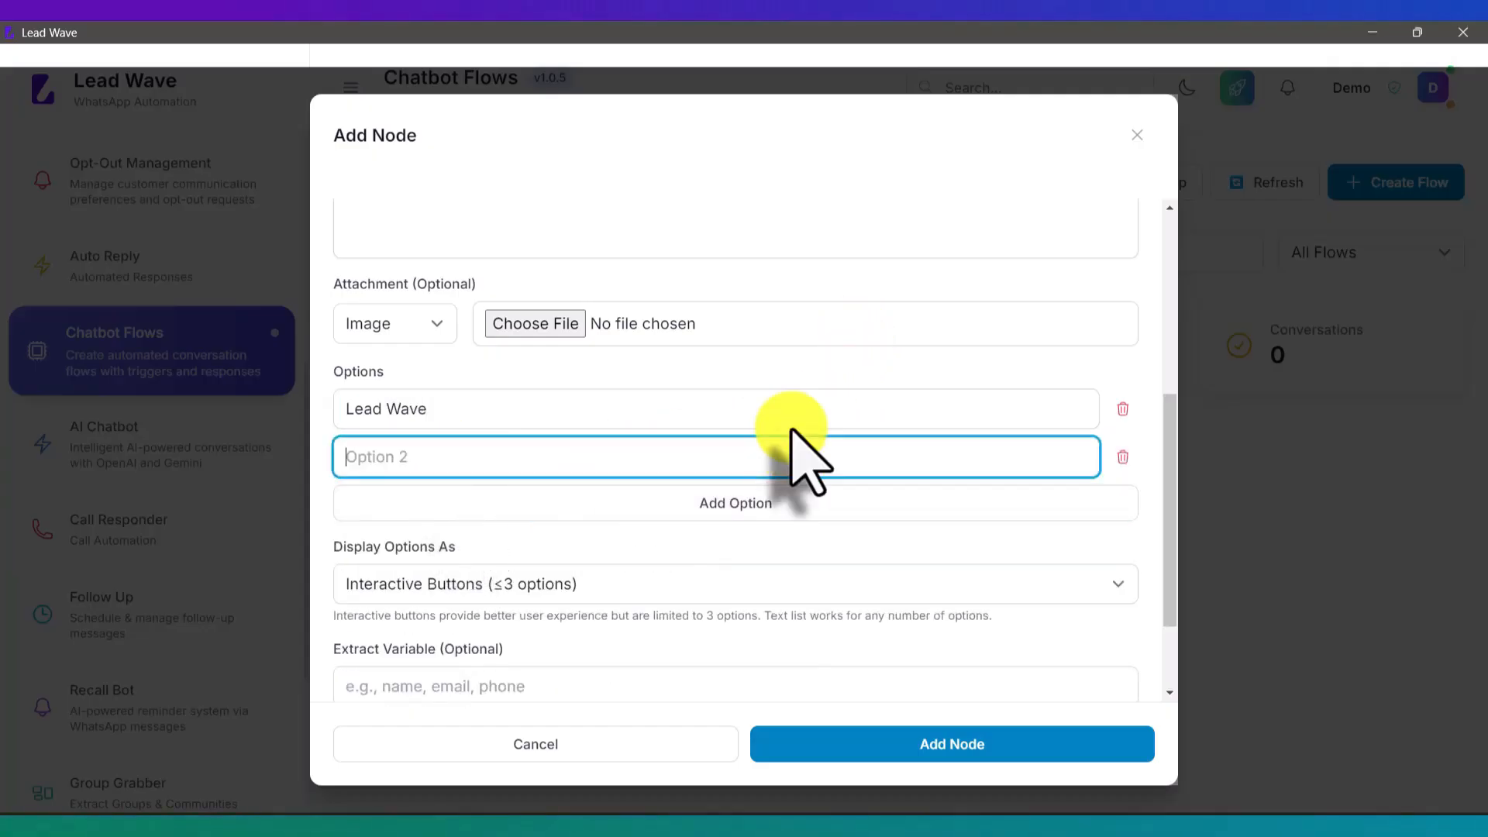
{"action": "type", "text": "Lead Flow"}
{"action": "left_click", "coordinate": [756, 504]}
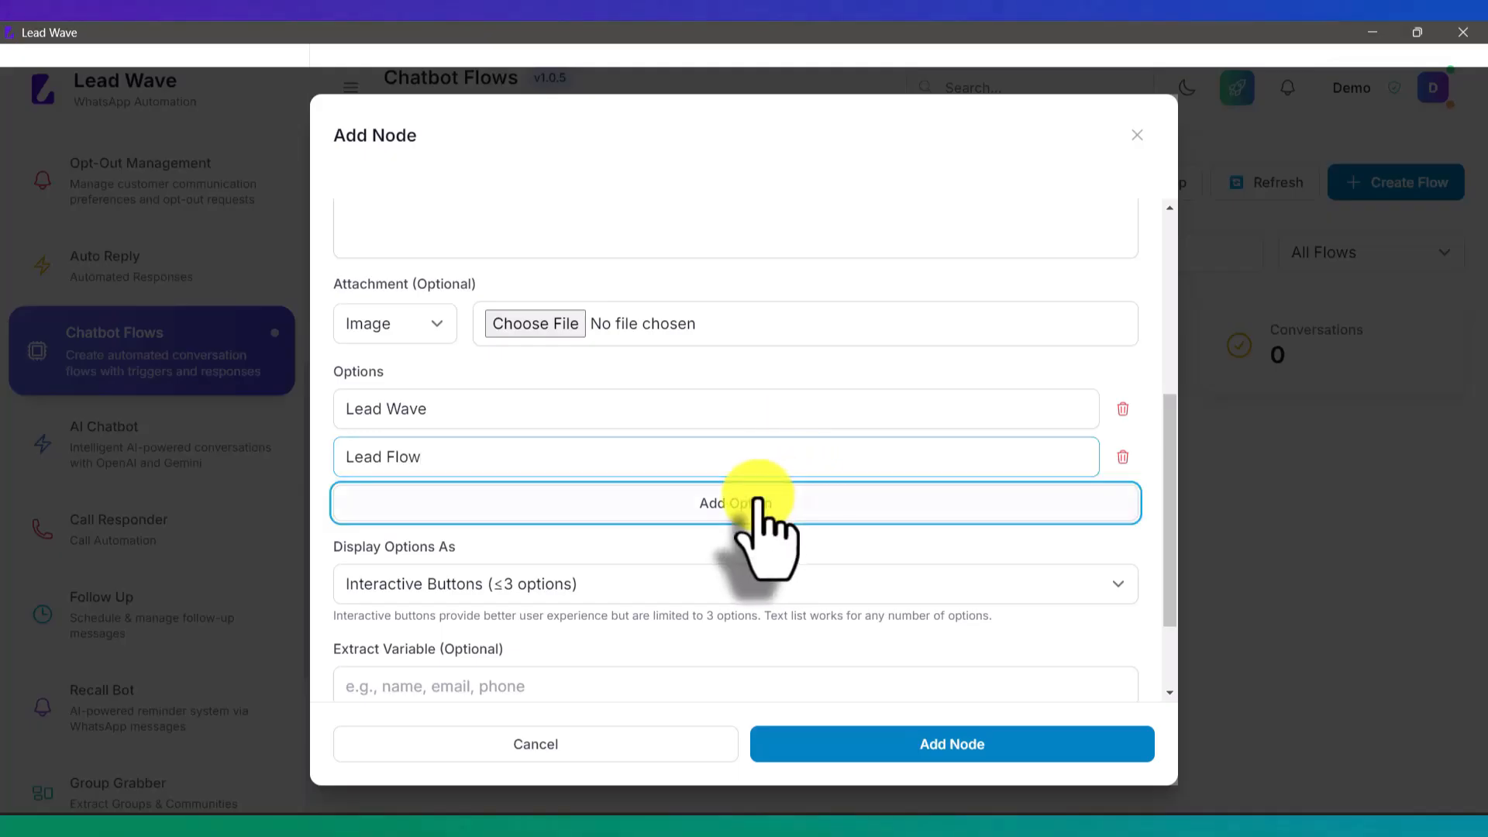
{"action": "left_click", "coordinate": [496, 504]}
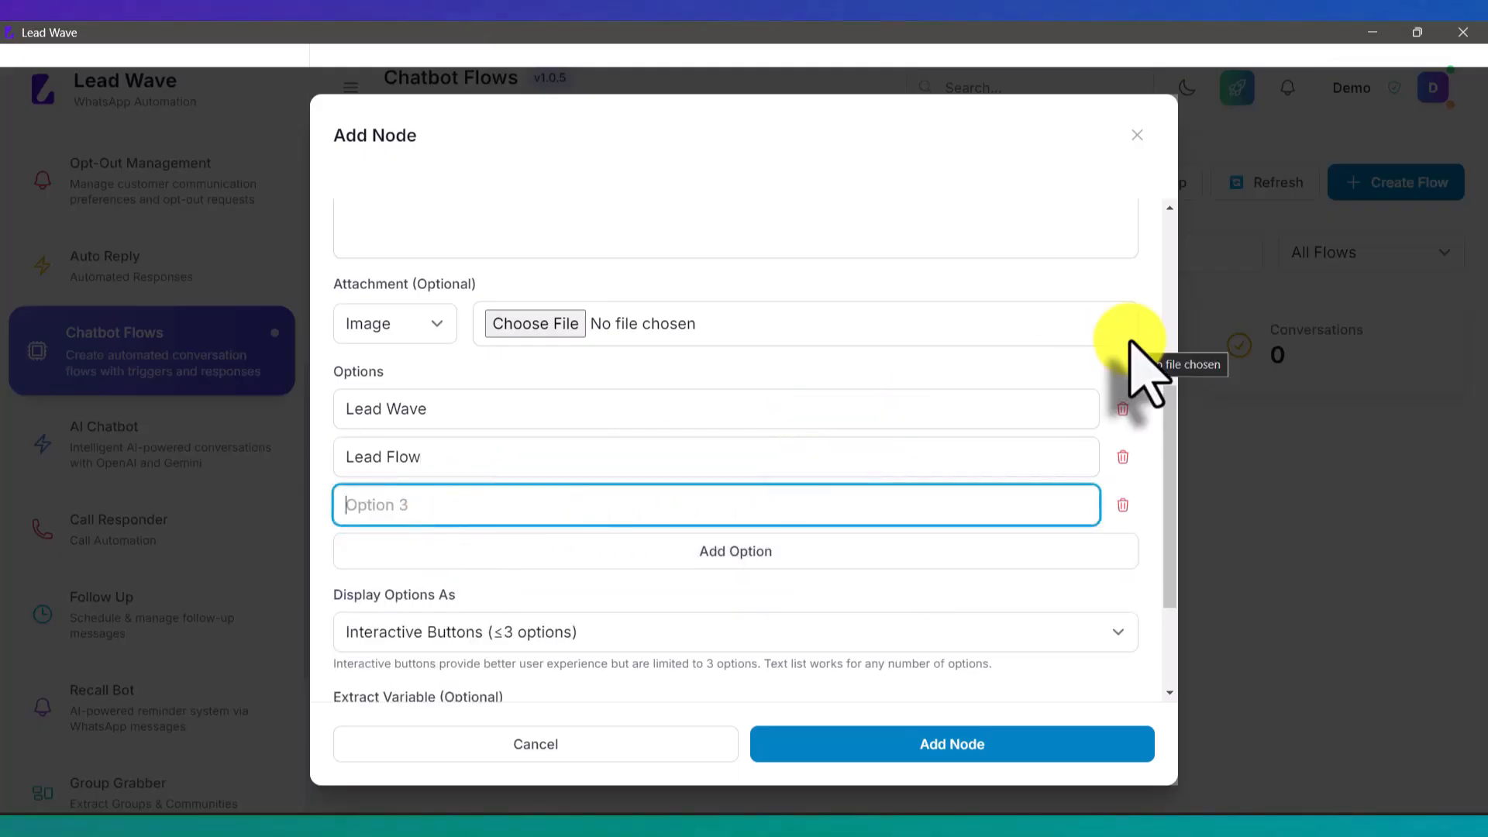
{"action": "type", "text": "Whatsapp"}
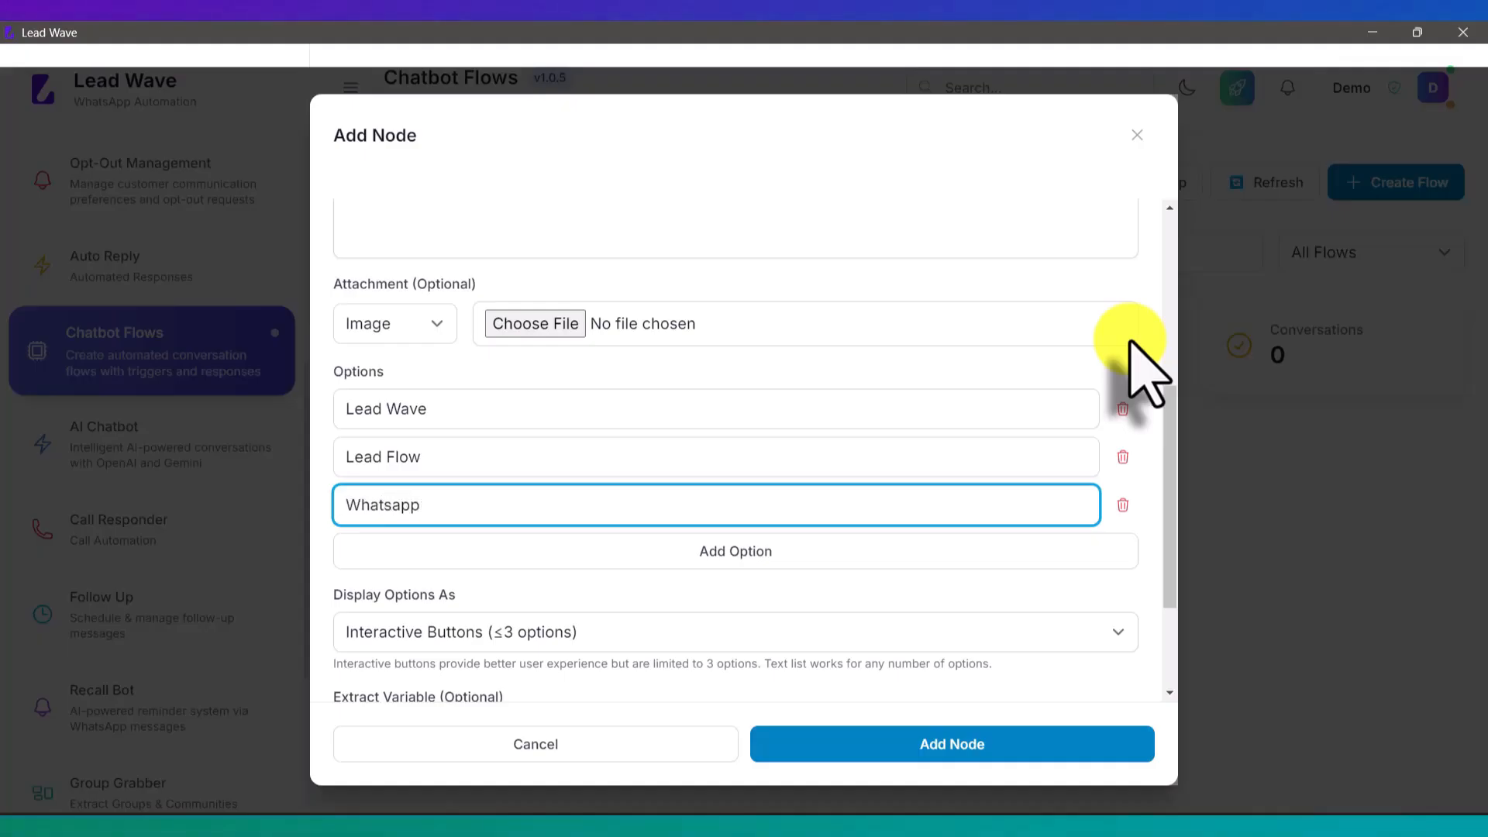
{"action": "type", "text": " API"}
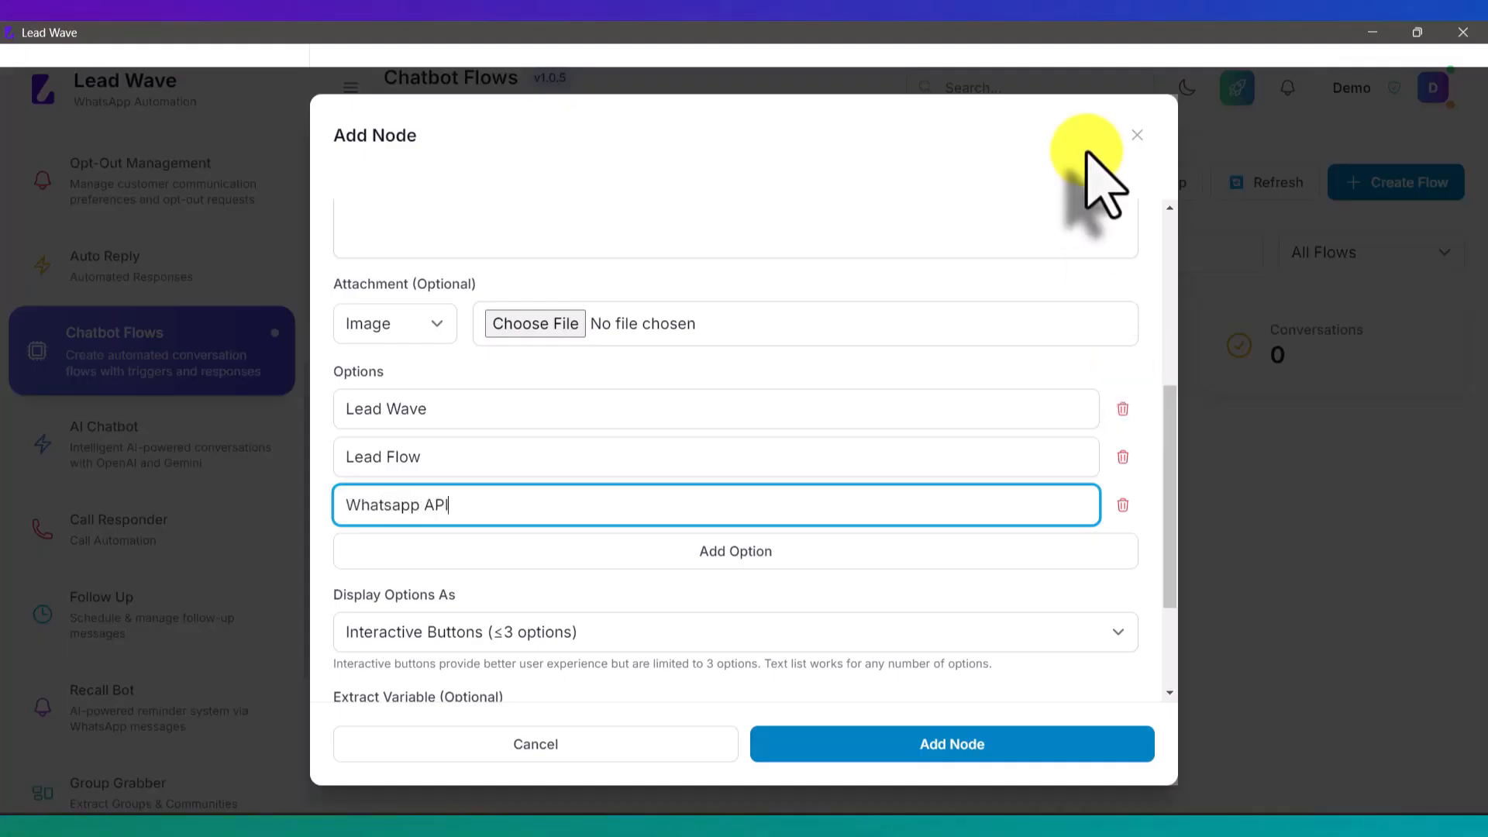
{"action": "scroll", "coordinate": [944, 225], "scroll_direction": "down", "scroll_amount": 2}
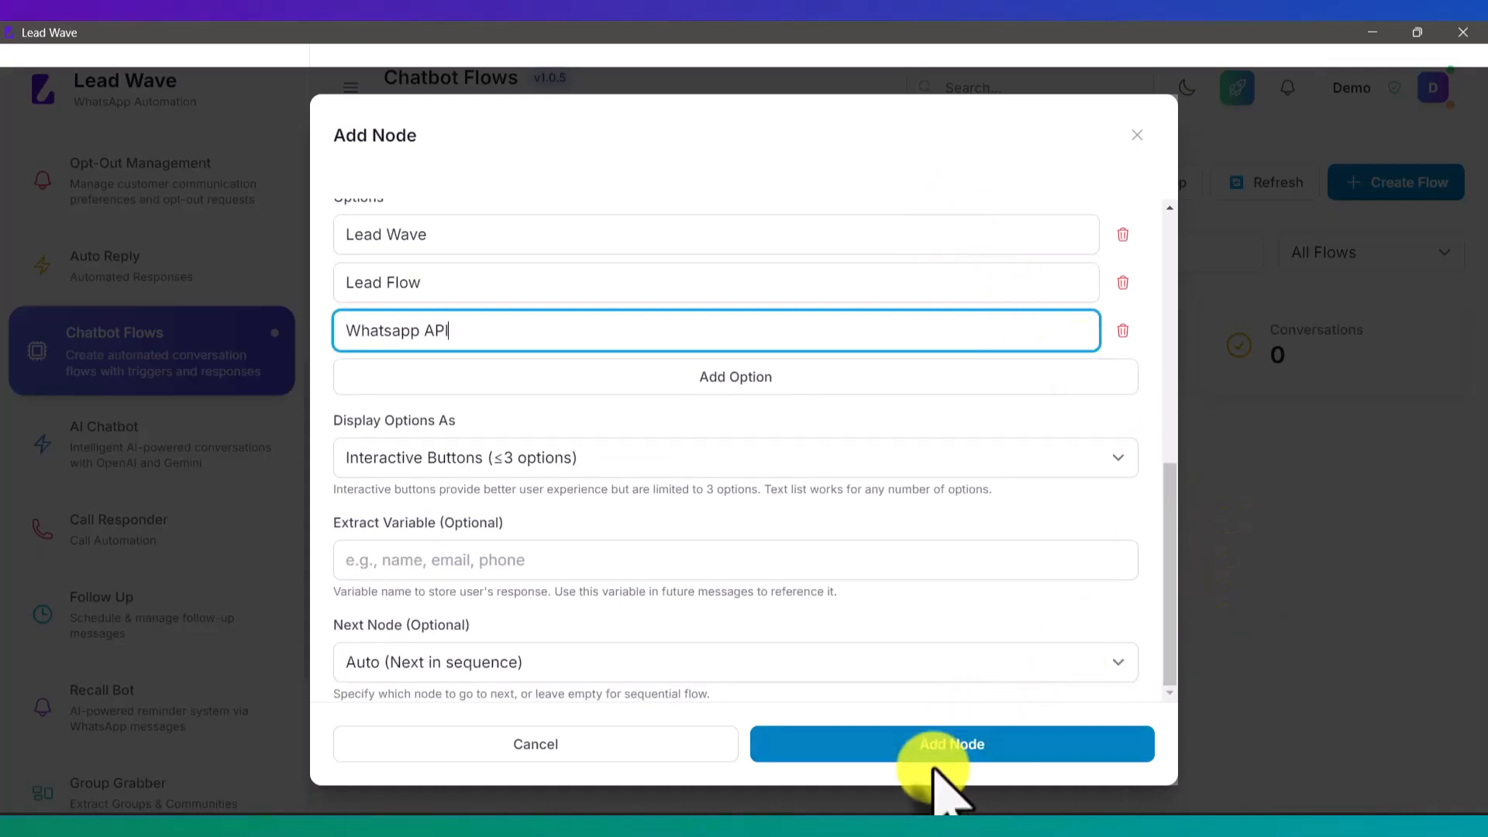
{"action": "left_click", "coordinate": [944, 745]}
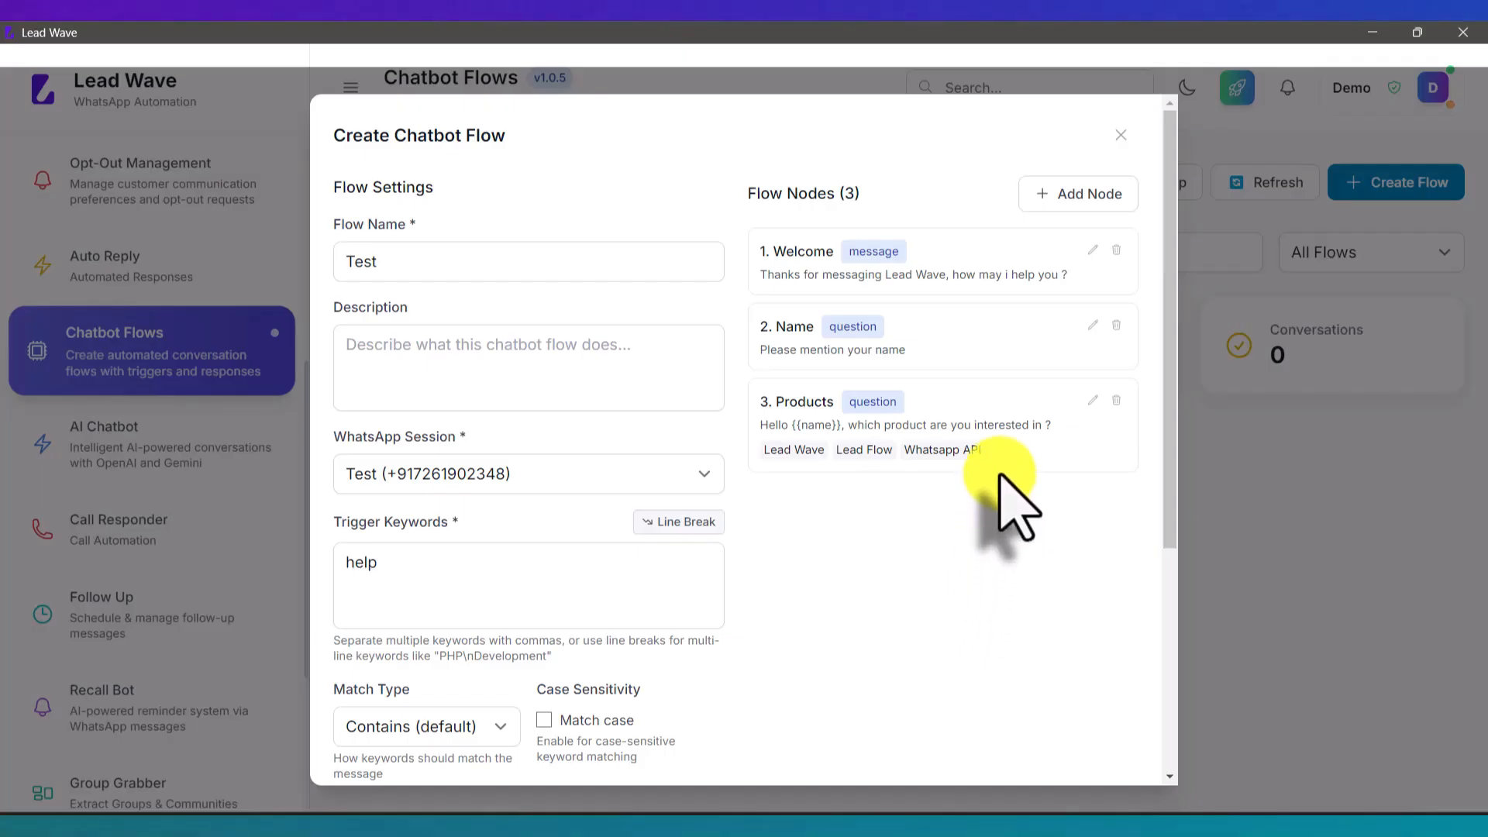
Step: Set the Welcome node's next node to 2. Name and update it
{"action": "left_click", "coordinate": [1091, 252]}
{"action": "scroll", "coordinate": [756, 372], "scroll_direction": "down", "scroll_amount": 2}
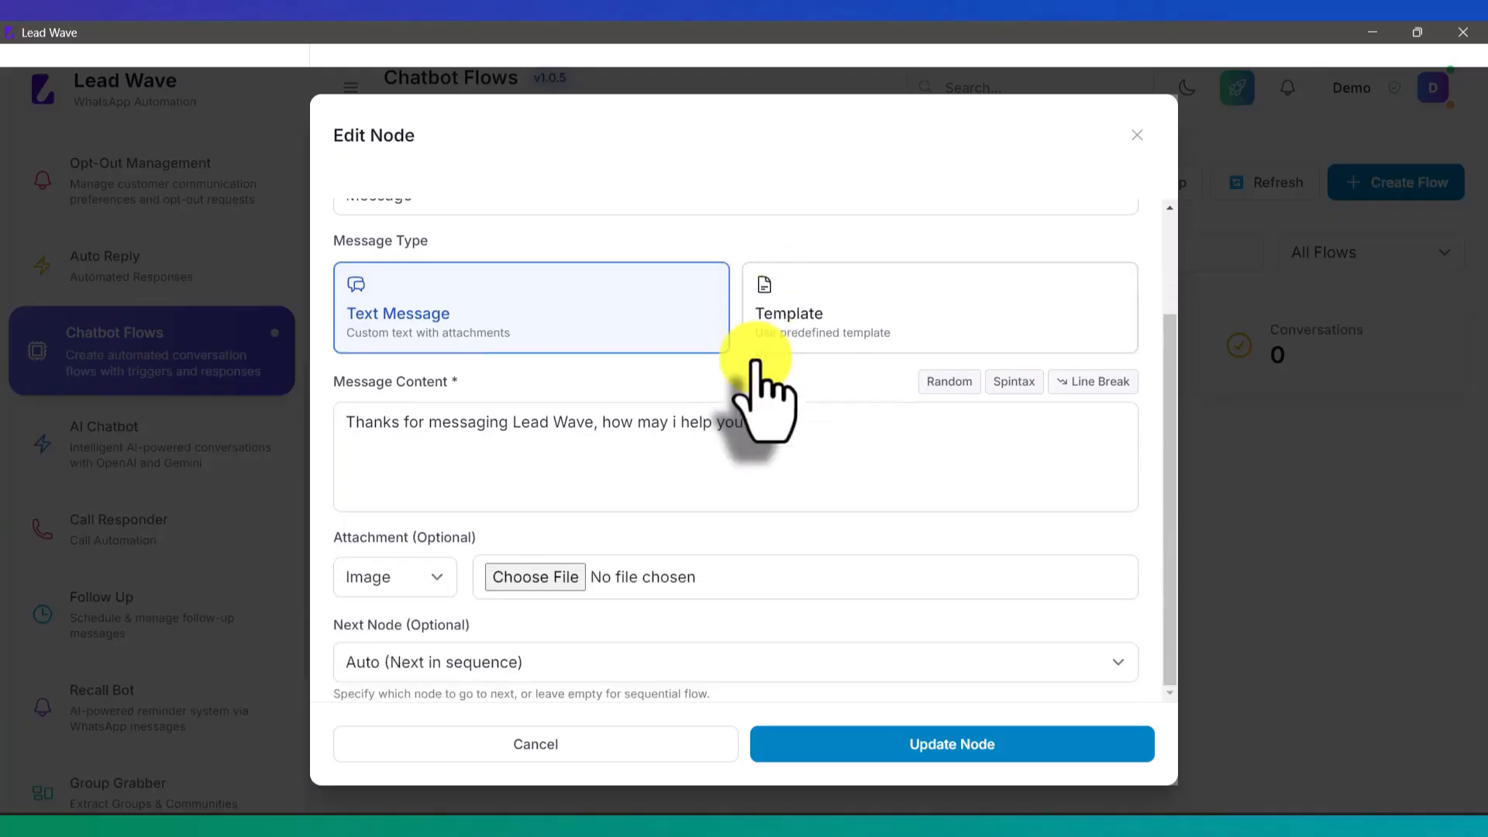
{"action": "left_click", "coordinate": [402, 665]}
{"action": "left_click", "coordinate": [390, 731]}
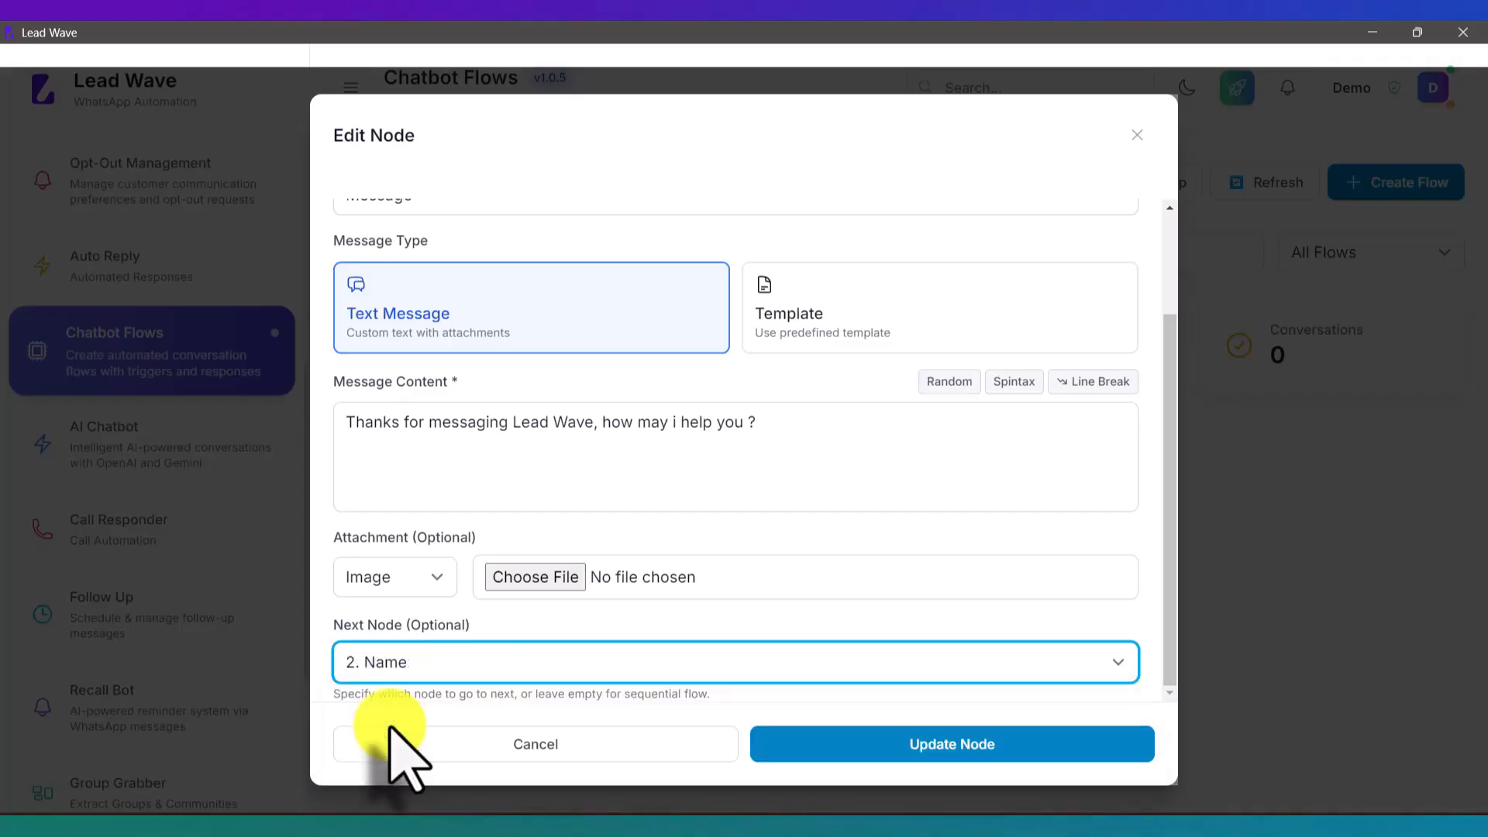
{"action": "left_click", "coordinate": [960, 746]}
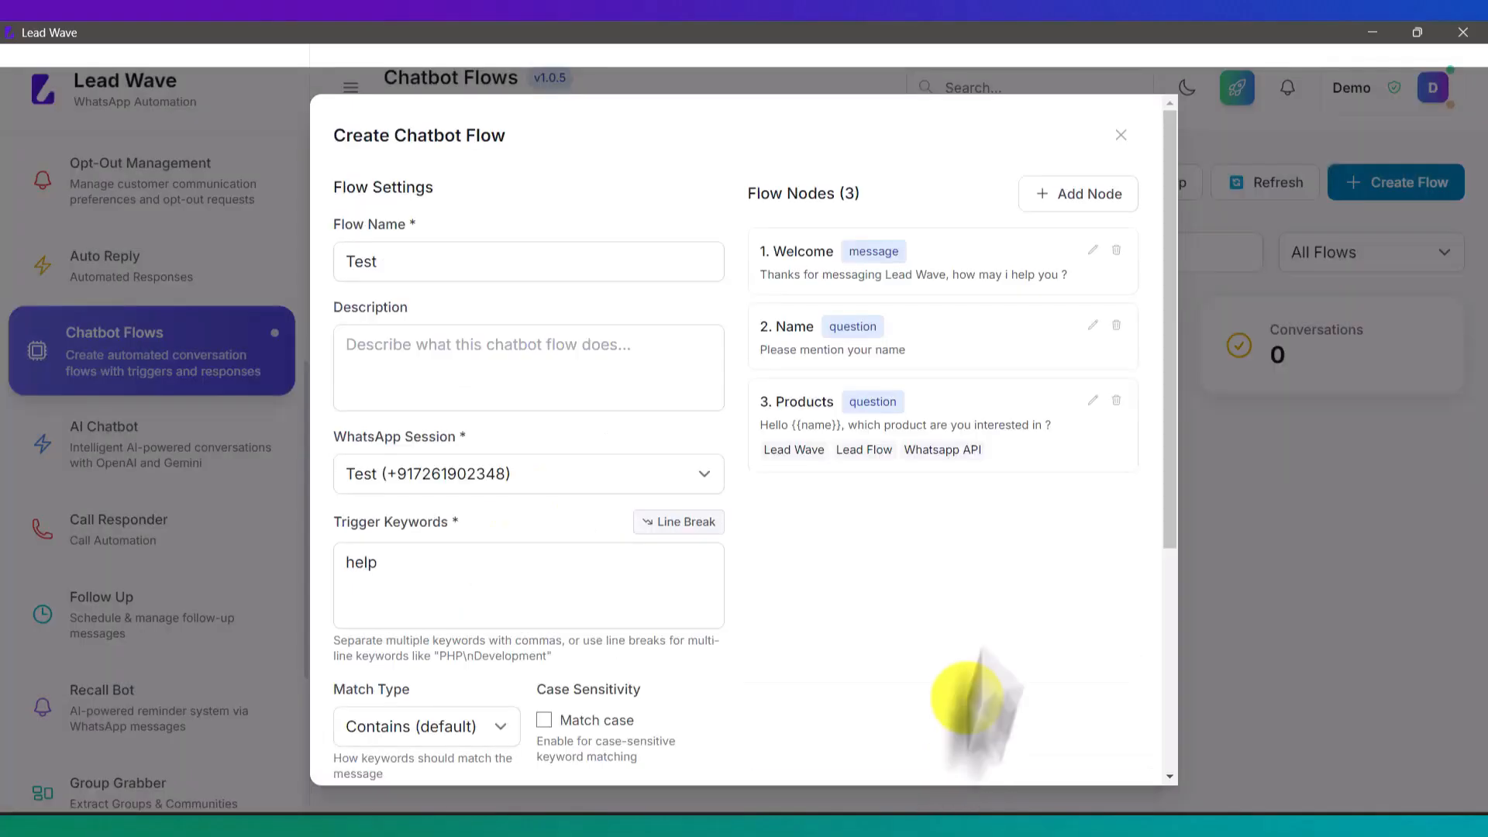
Step: Set the Name node's next node to 3. Products and update it
{"action": "left_click", "coordinate": [1094, 326]}
{"action": "scroll", "coordinate": [620, 469], "scroll_direction": "down", "scroll_amount": 5}
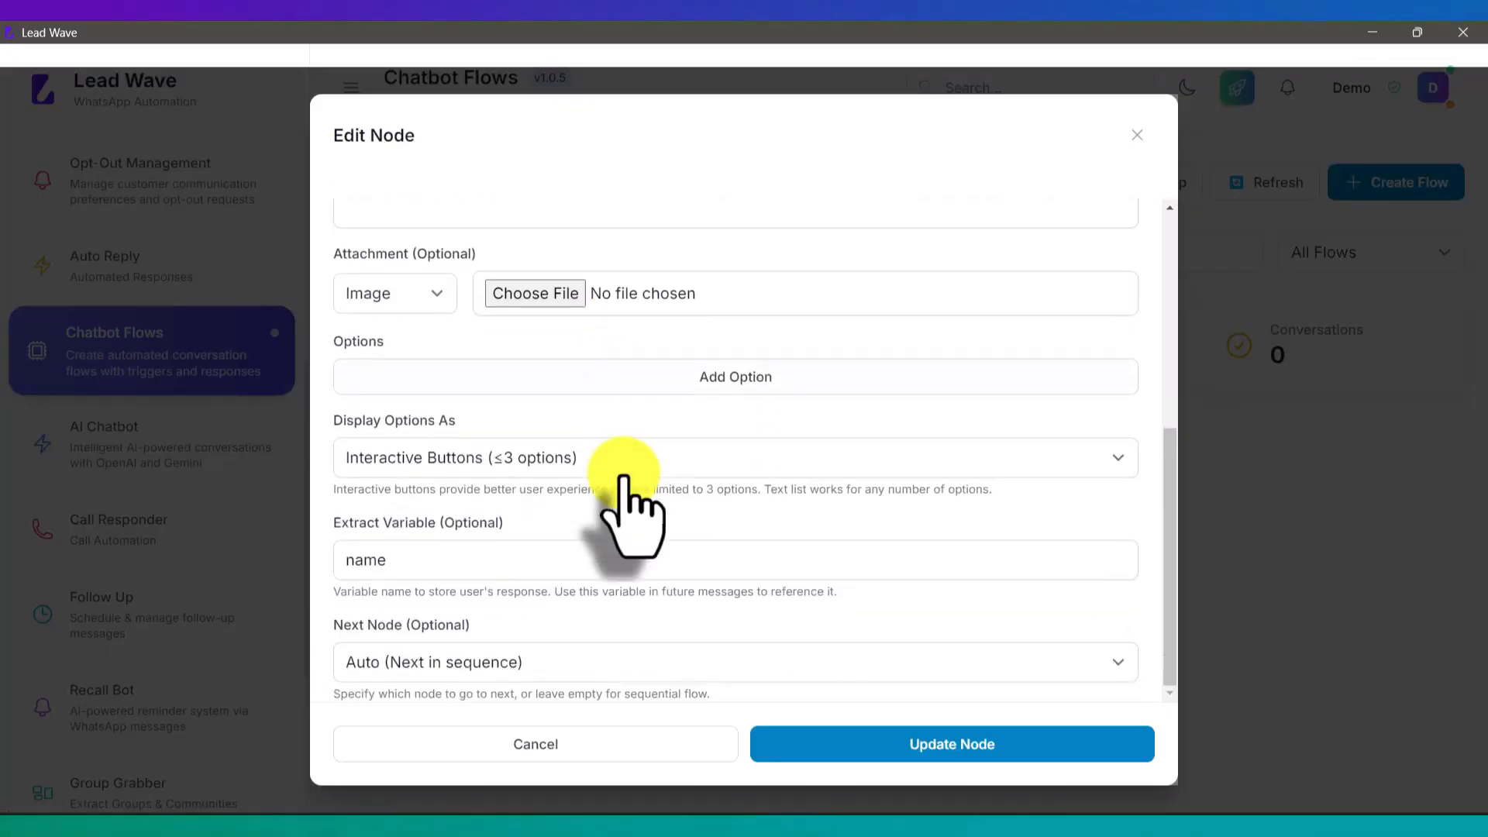
{"action": "left_click", "coordinate": [468, 664]}
{"action": "left_click", "coordinate": [426, 749]}
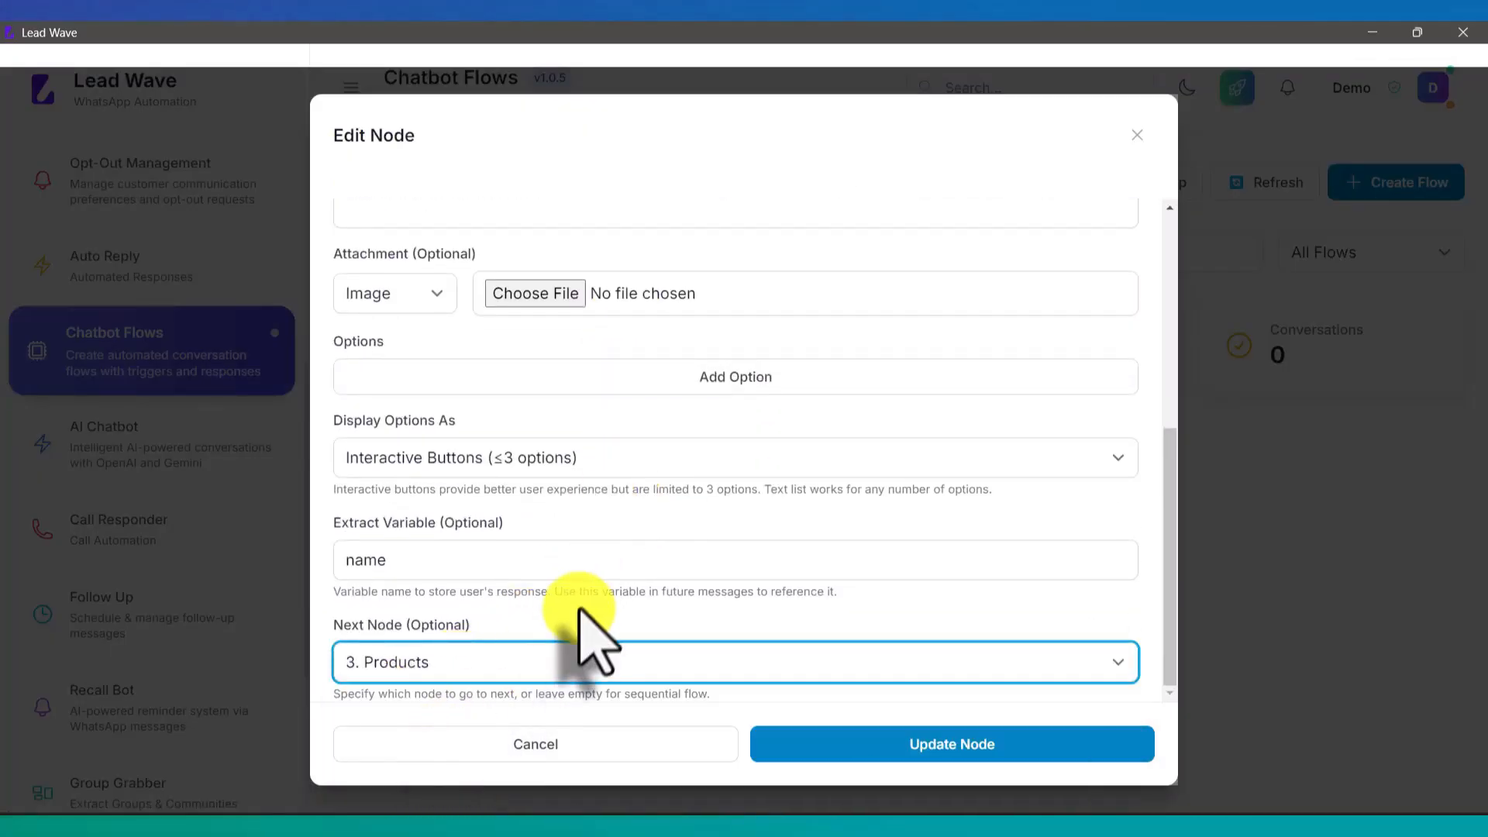
{"action": "left_click", "coordinate": [970, 746]}
{"action": "scroll", "coordinate": [952, 604], "scroll_direction": "down", "scroll_amount": 5}
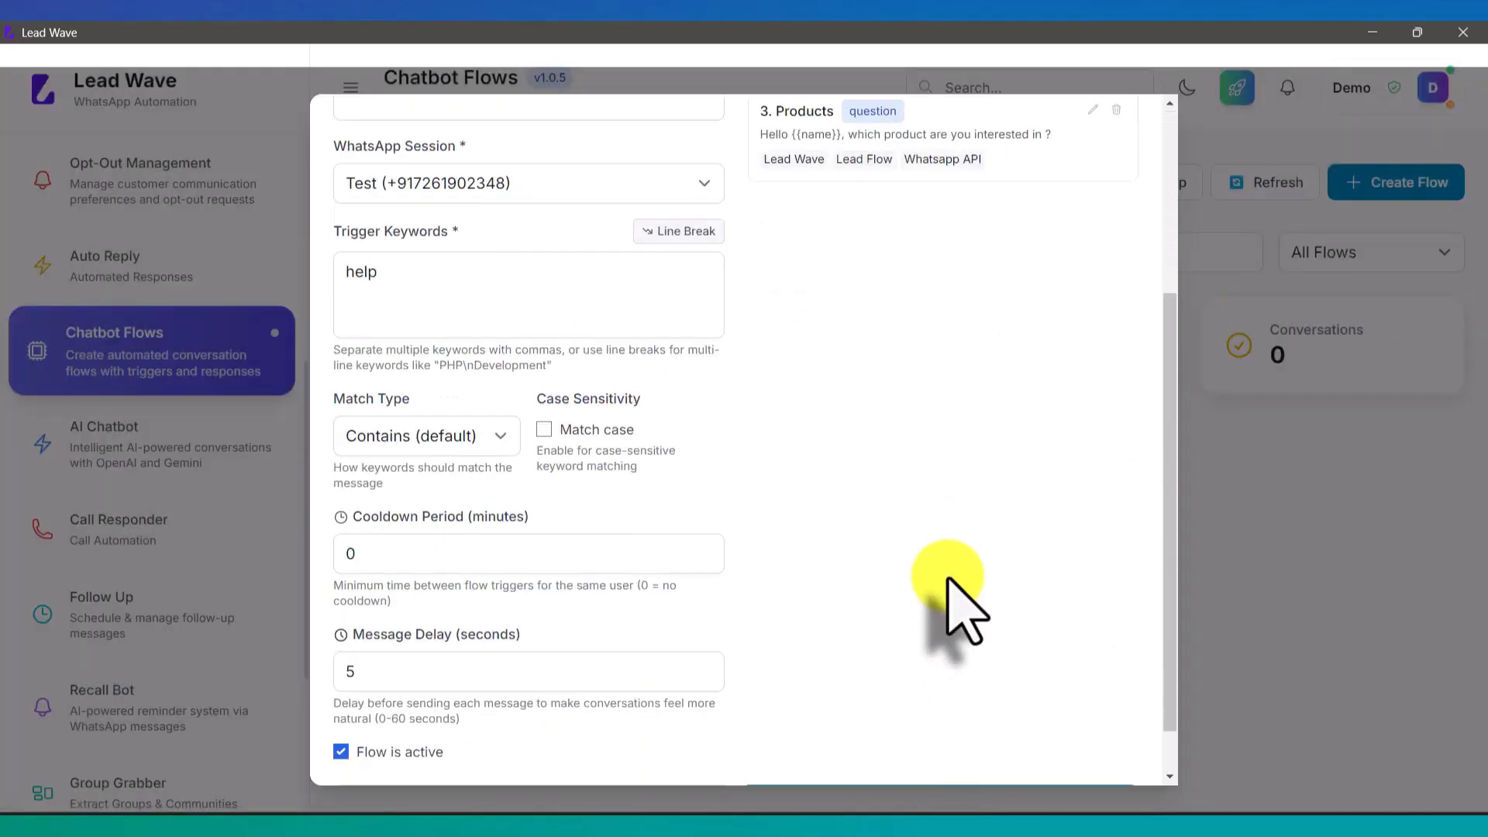
Step: Create the three-node Test flow and bring up the phone's WhatsApp chat
{"action": "left_click", "coordinate": [942, 744]}
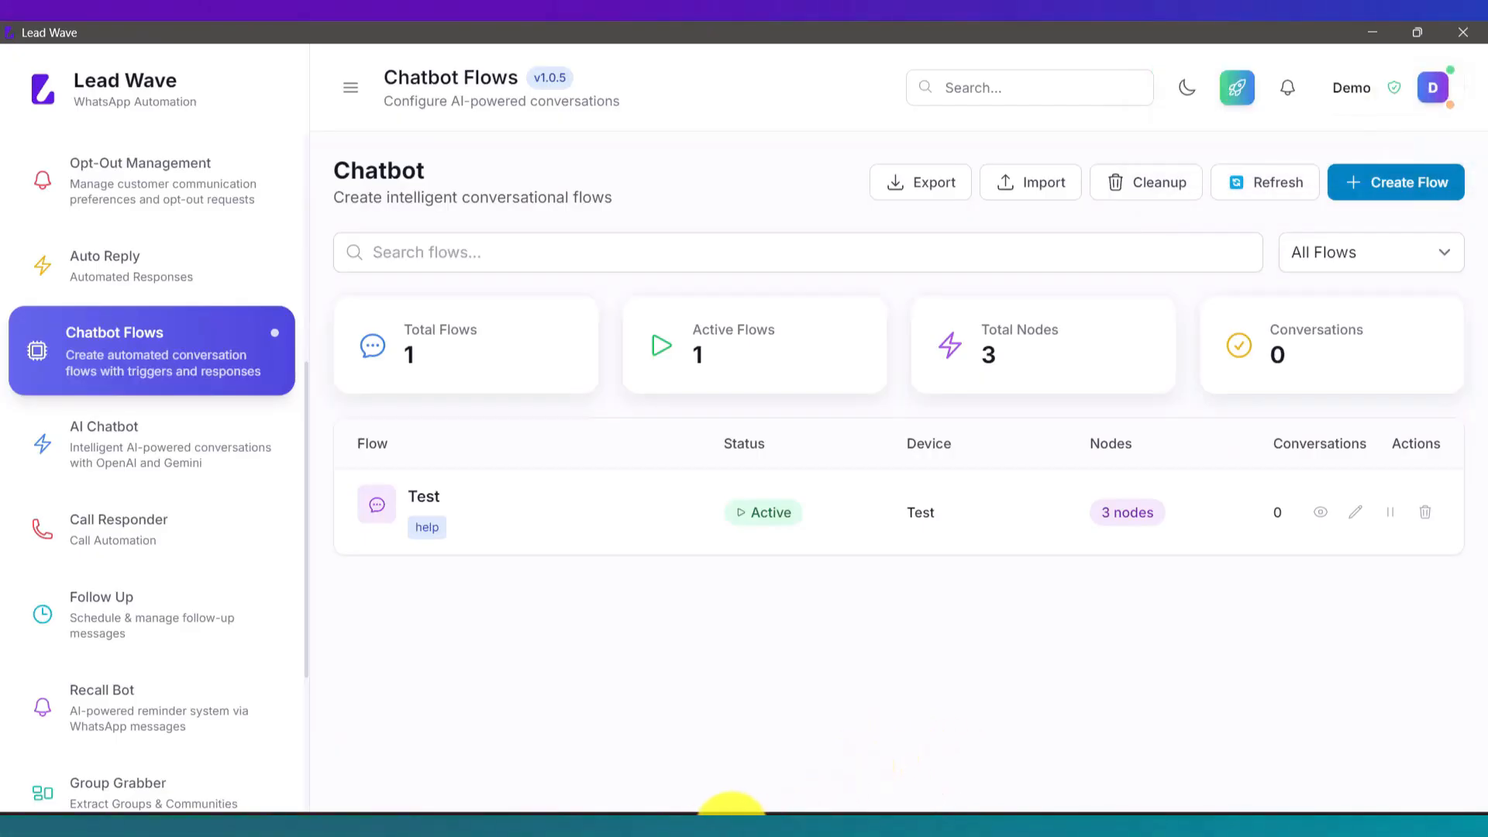
{"action": "left_click", "coordinate": [708, 828]}
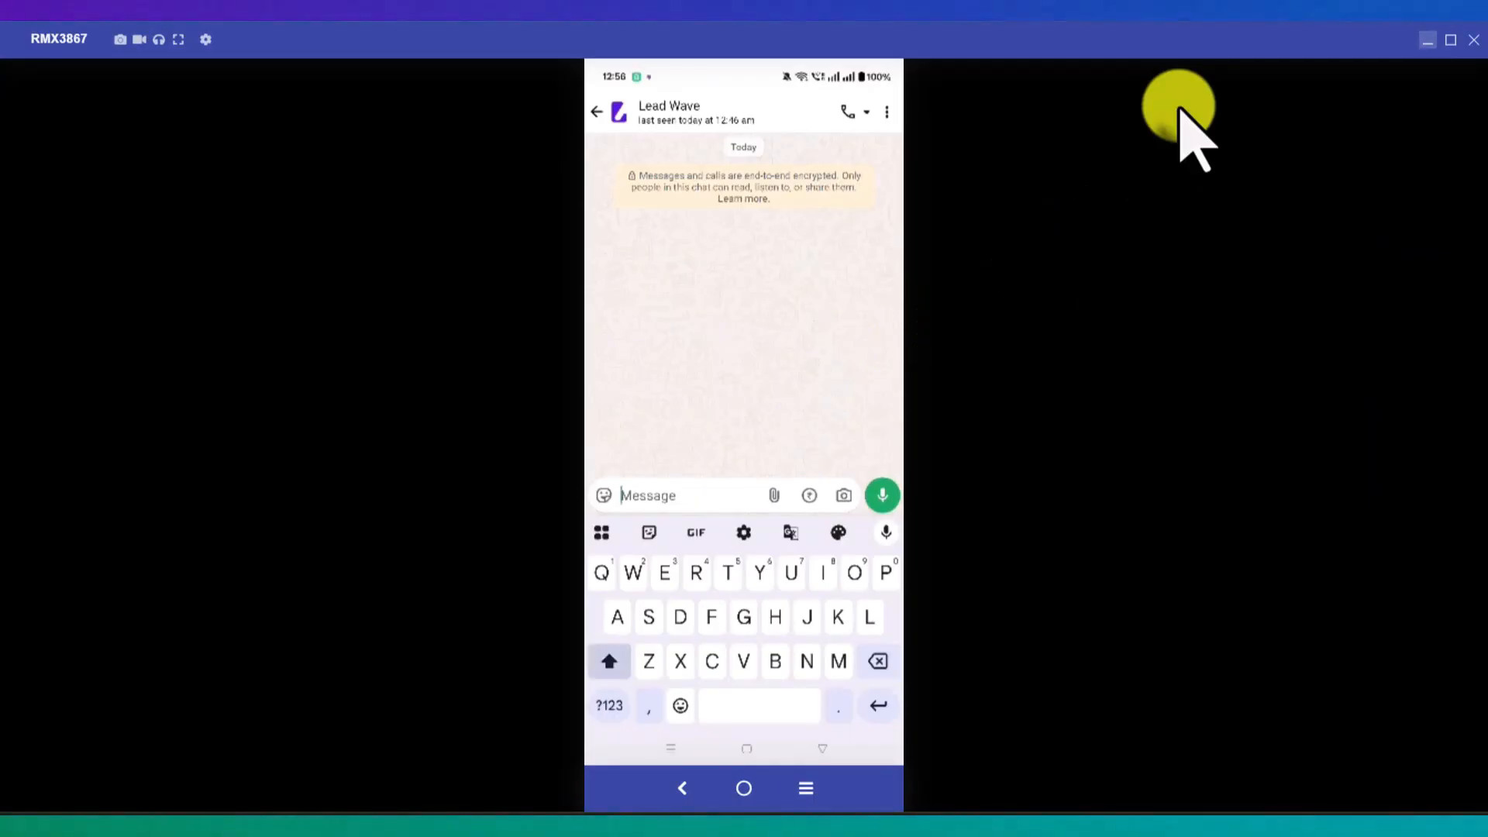
Step: In WhatsApp, send 'help', then 'I need product', then reply with a name
{"action": "type", "text": "help"}
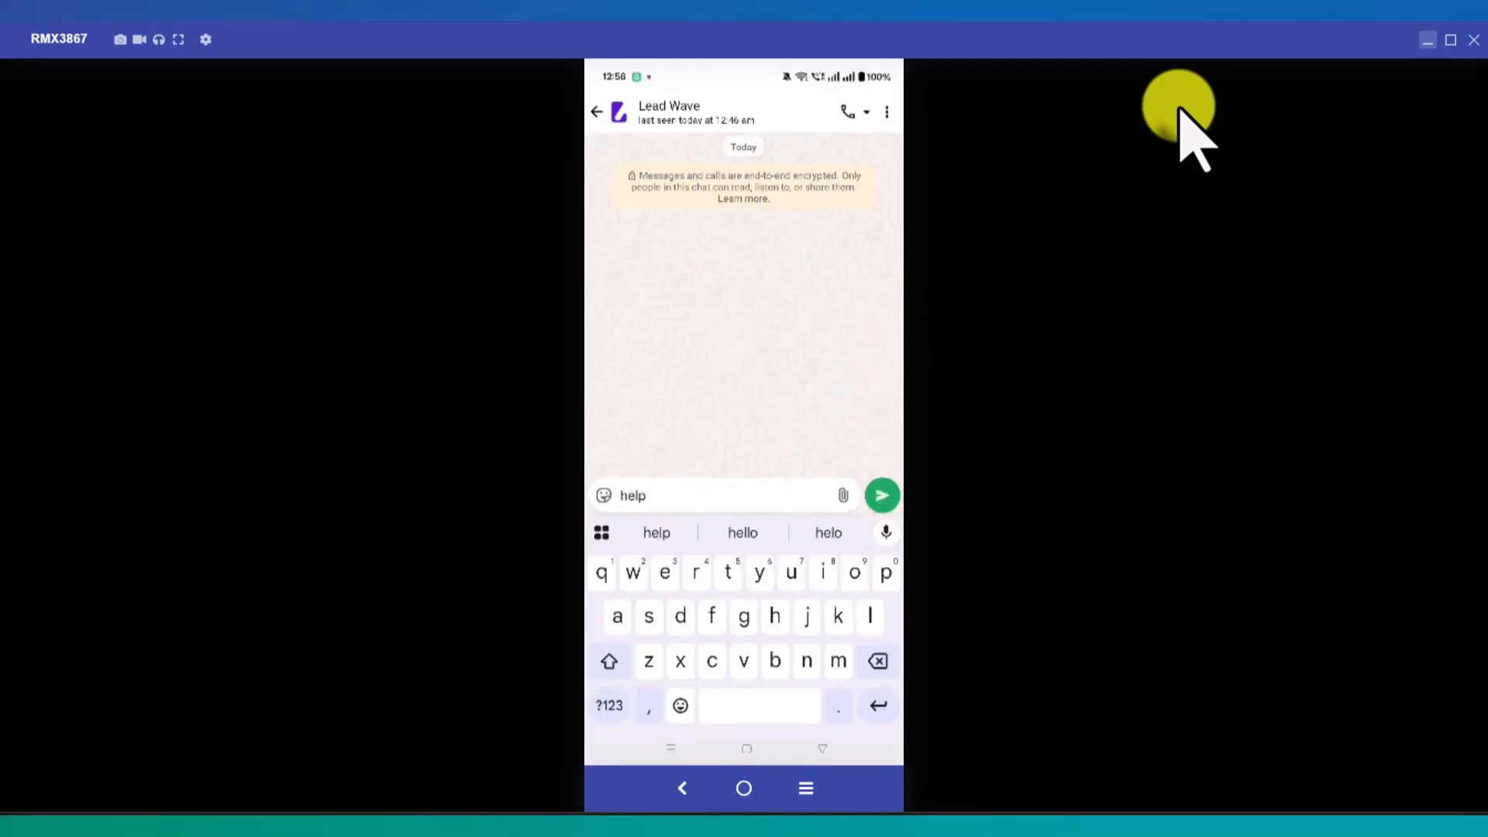
{"action": "key", "text": "Return"}
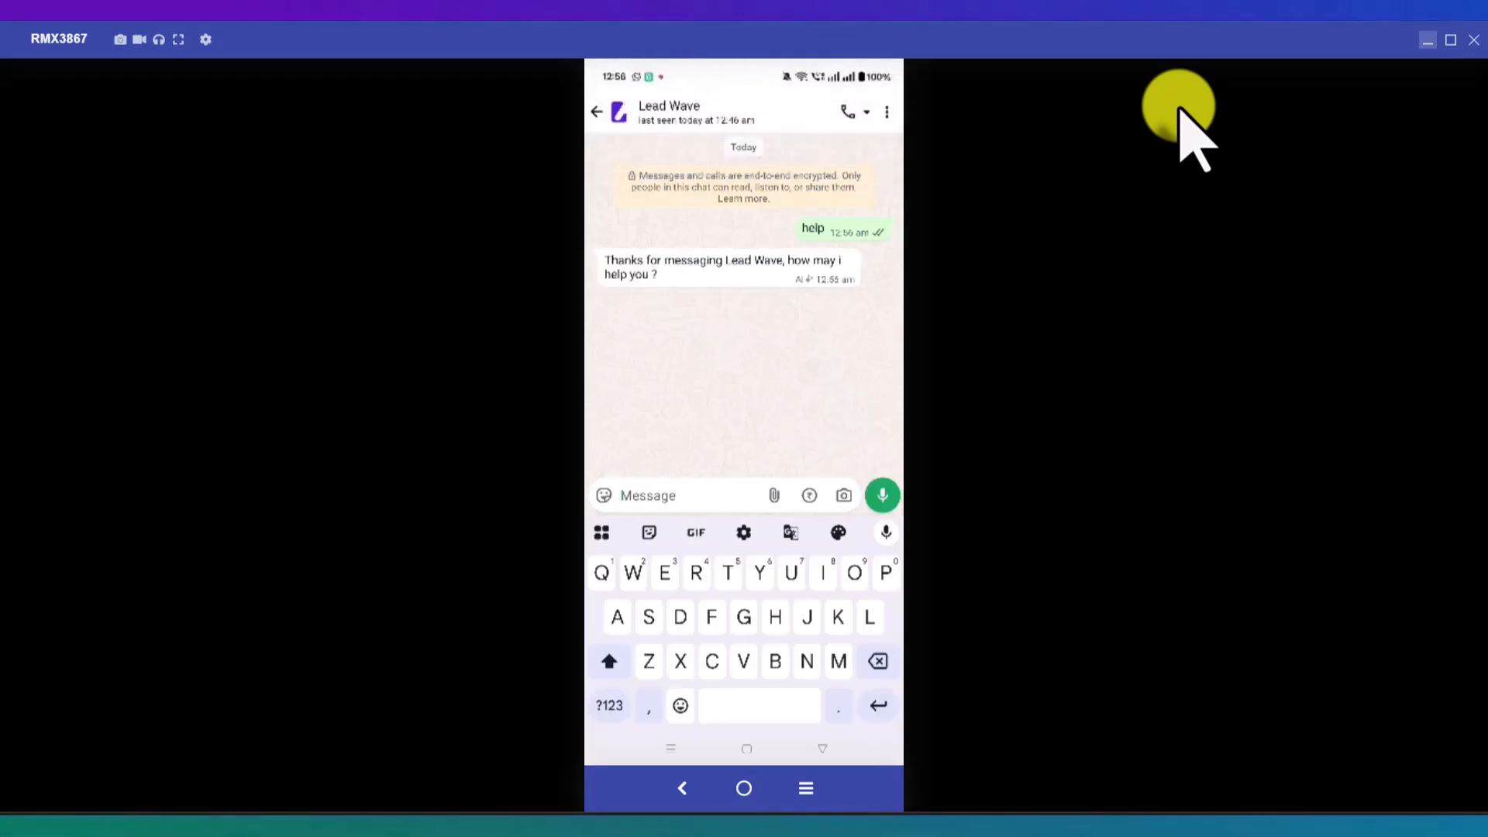
{"action": "type", "text": "I n"}
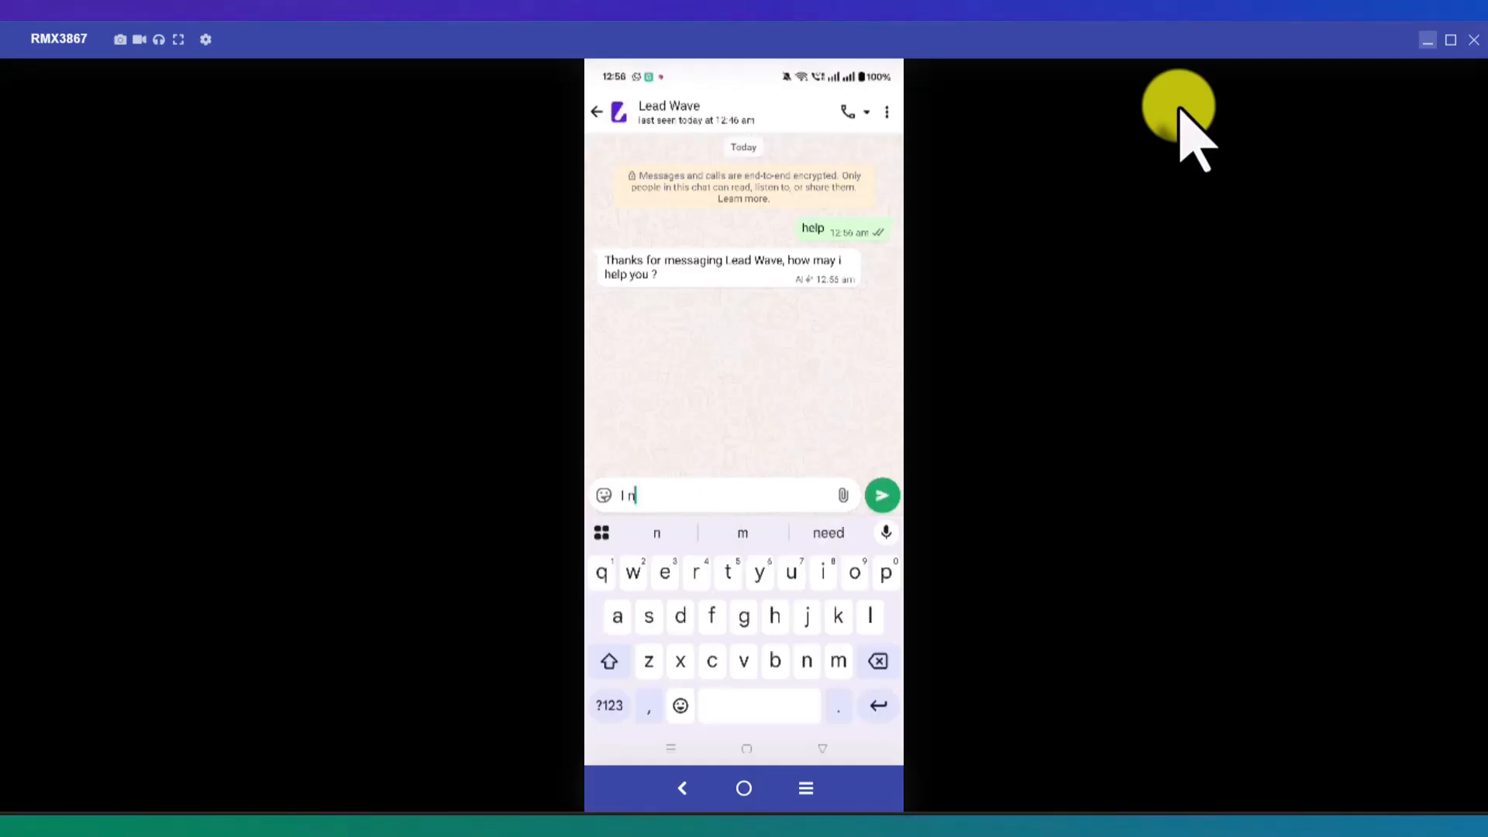
{"action": "type", "text": "eed "}
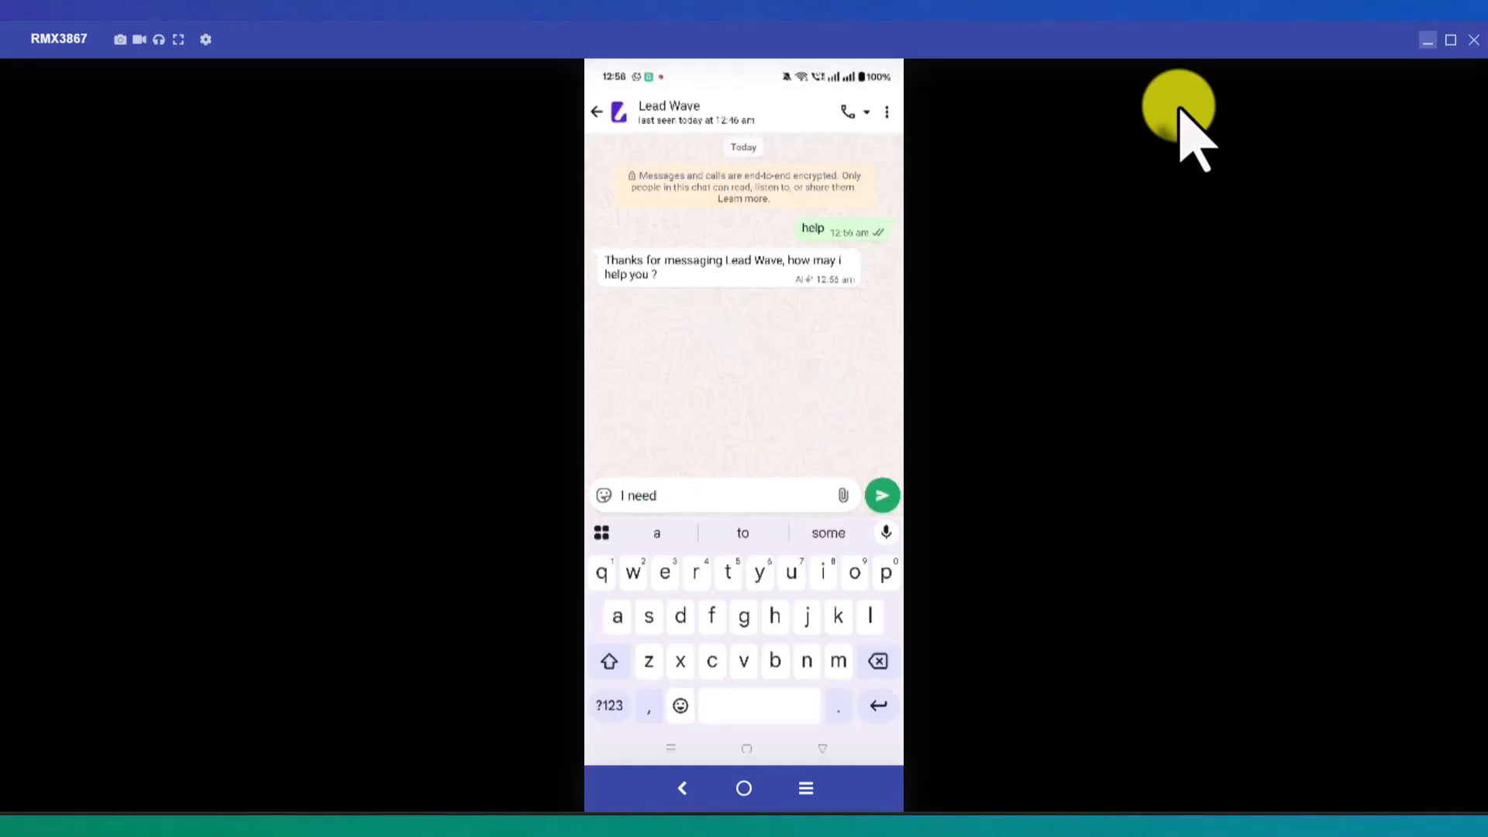
{"action": "type", "text": "p"}
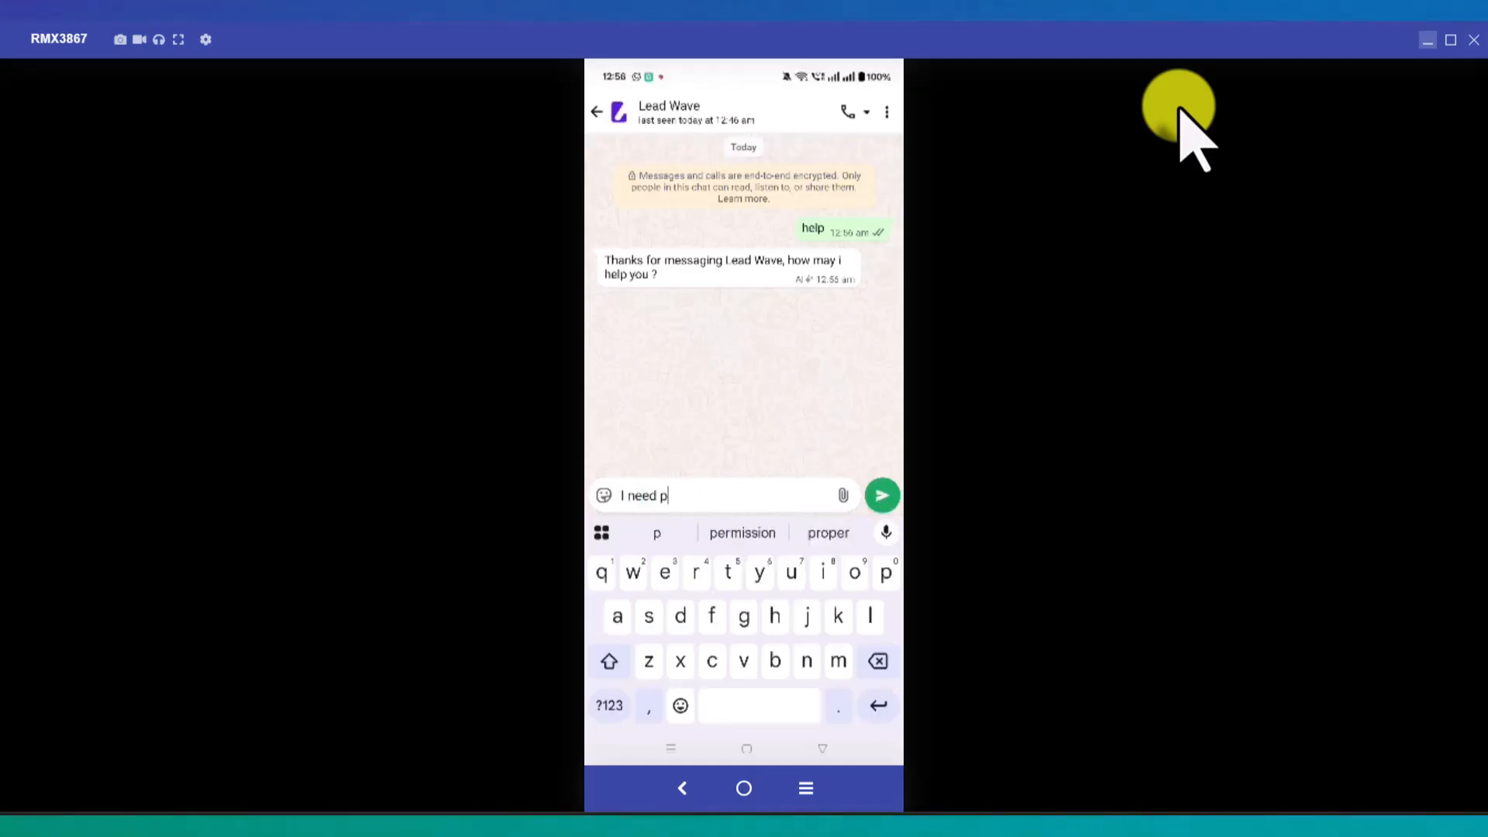
{"action": "type", "text": "roduct"}
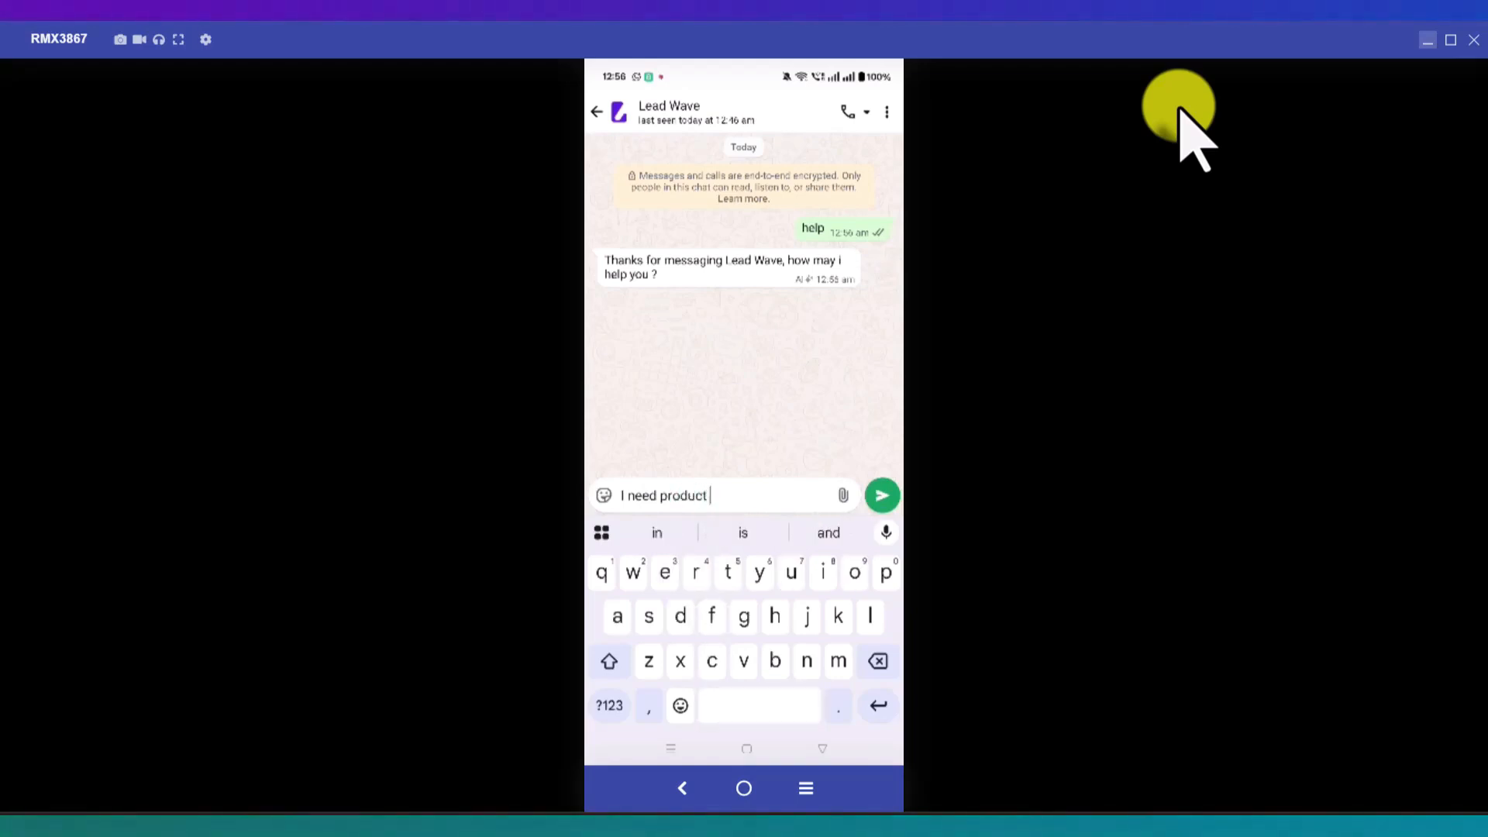
{"action": "key", "text": "Return"}
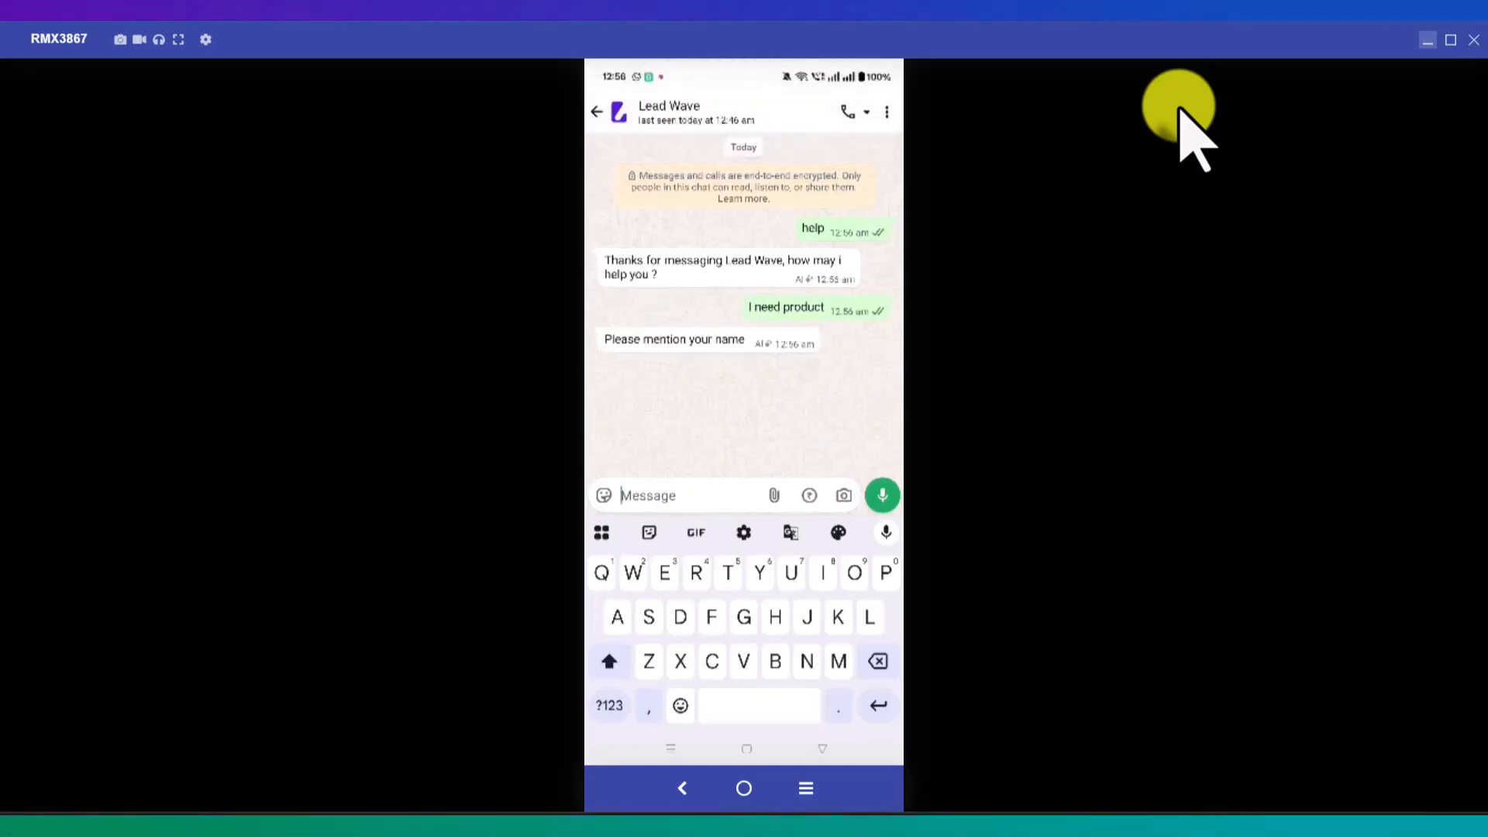
{"action": "type", "text": "Rahu"}
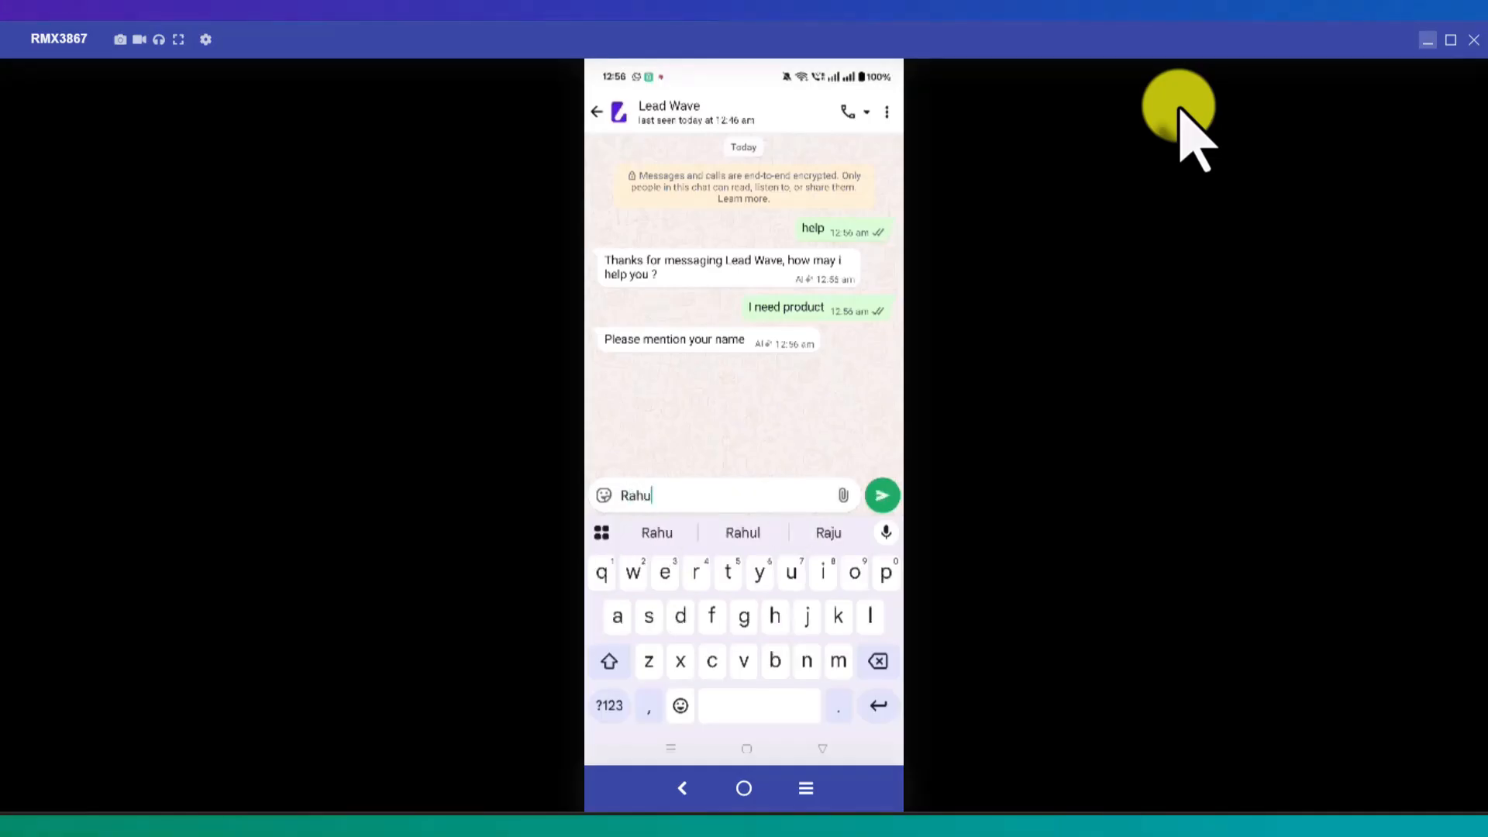
{"action": "type", "text": "l"}
{"action": "key", "text": "Return"}
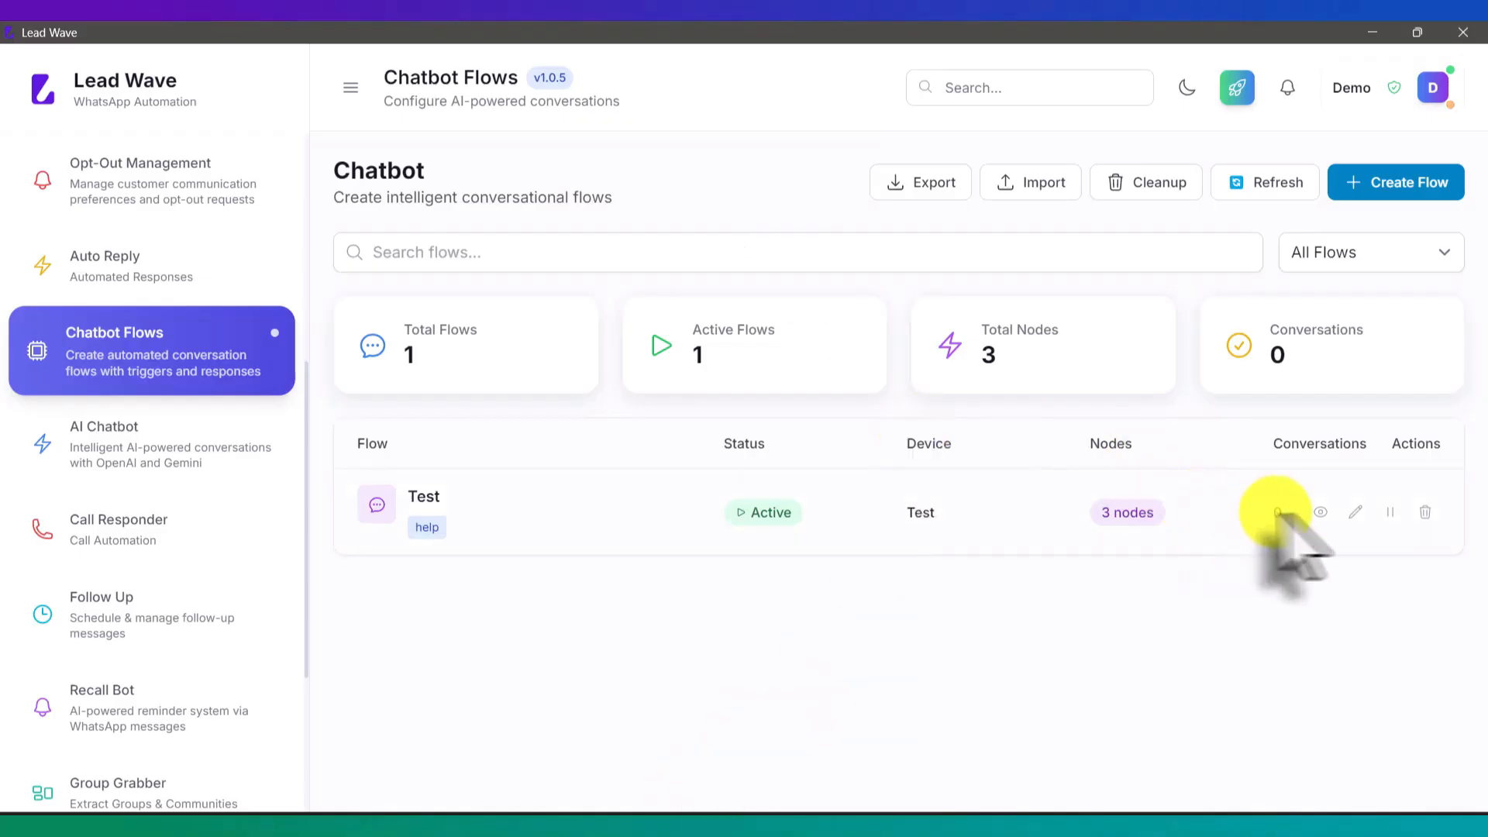
Step: Open the Test flow editor, check the phone's product-choice reply, and return to Lead Wave
{"action": "left_click", "coordinate": [1349, 508]}
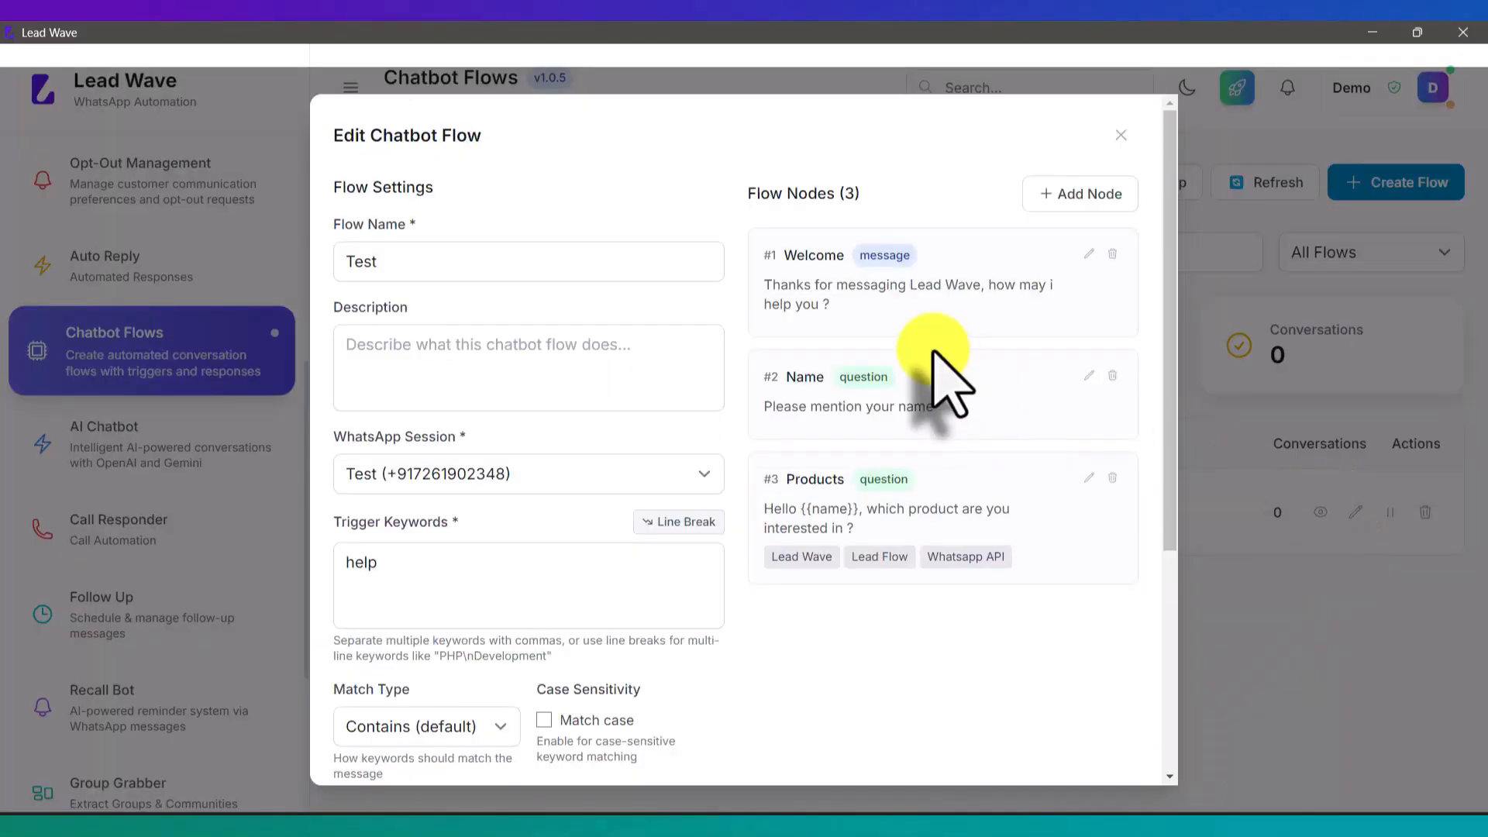
{"action": "left_click", "coordinate": [714, 834]}
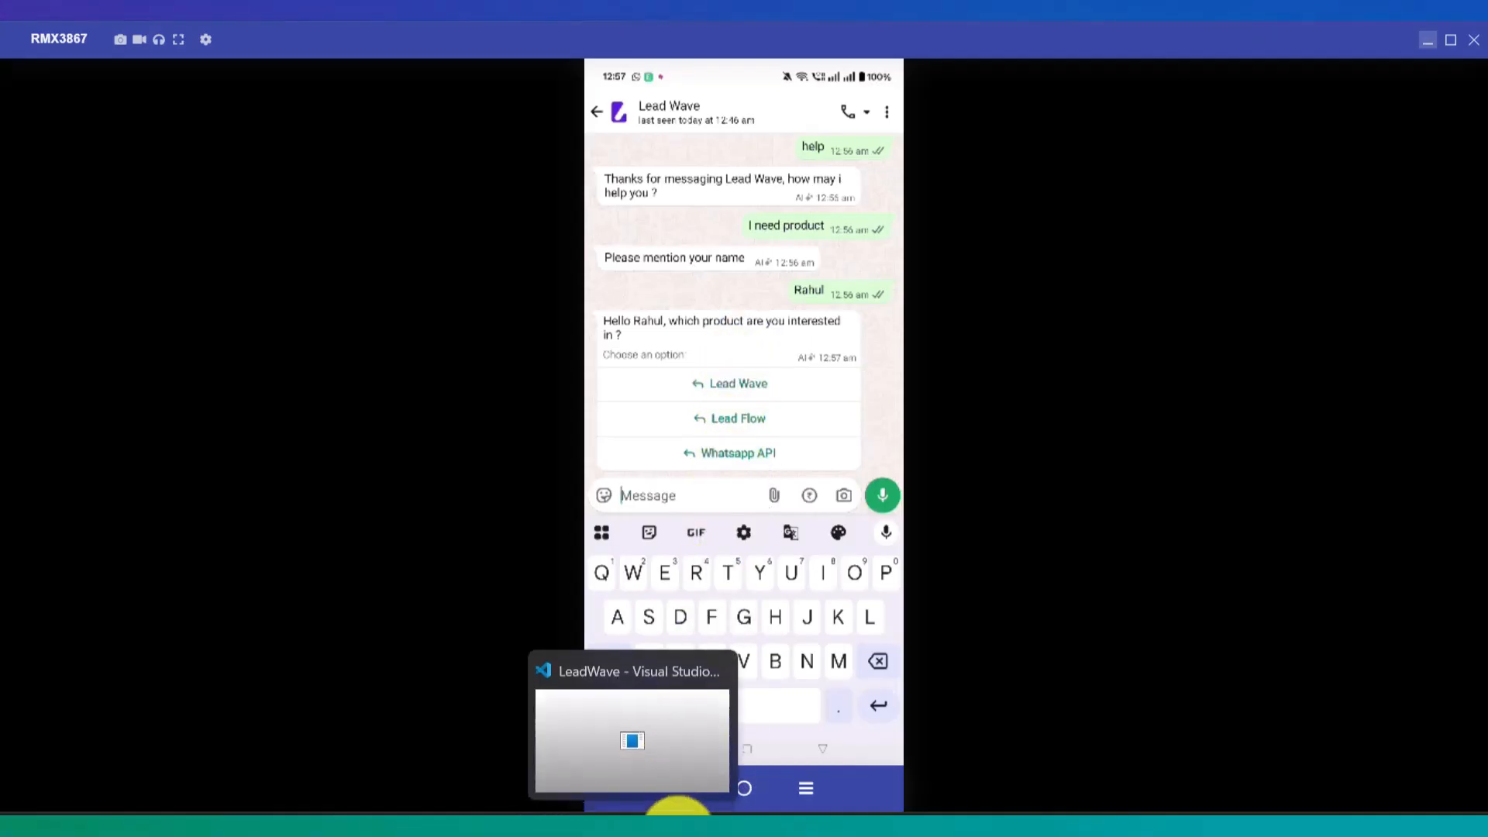
{"action": "left_click", "coordinate": [681, 824]}
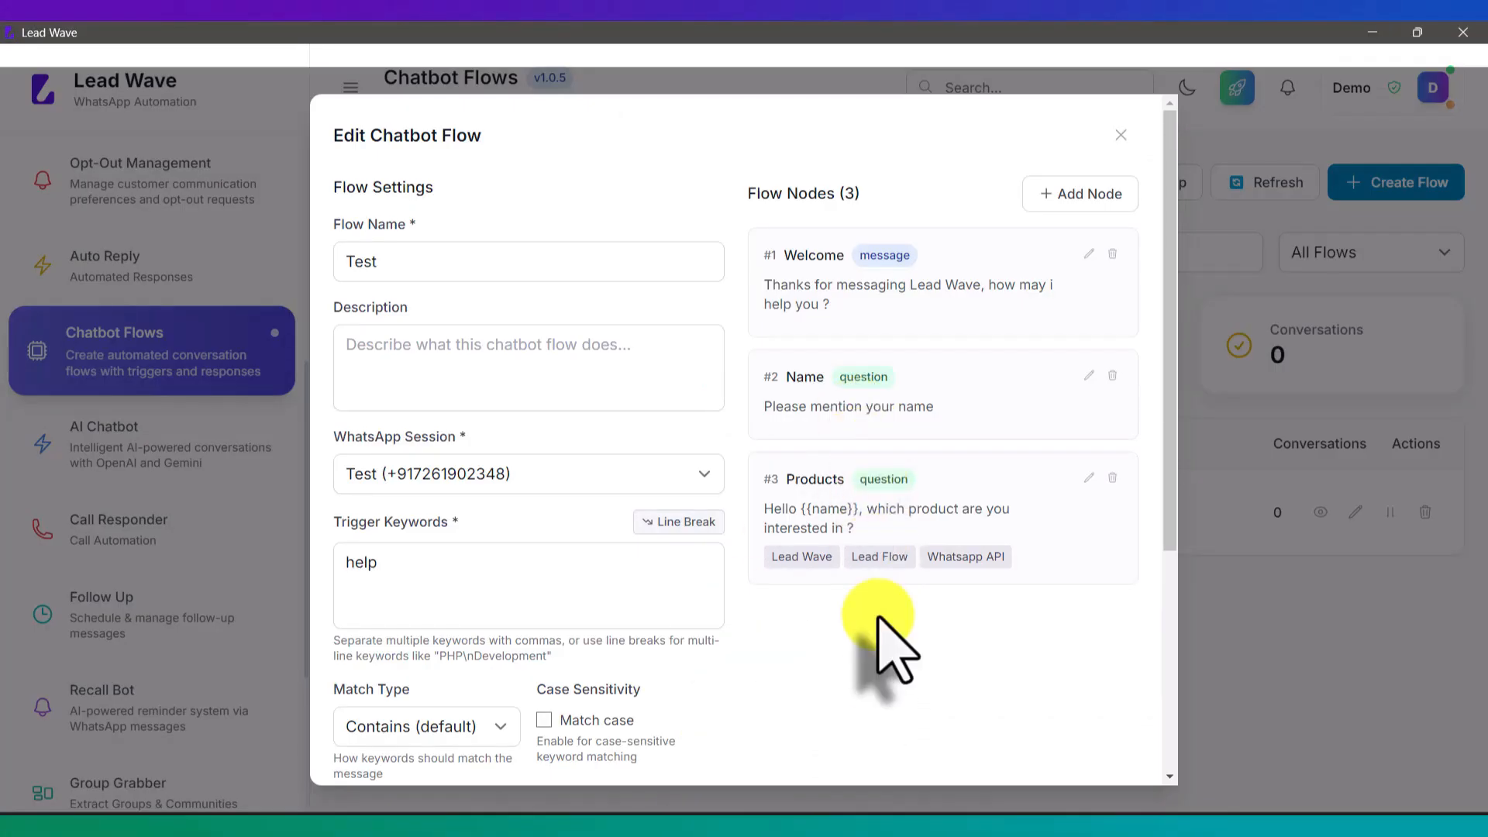
{"action": "left_click", "coordinate": [1122, 135]}
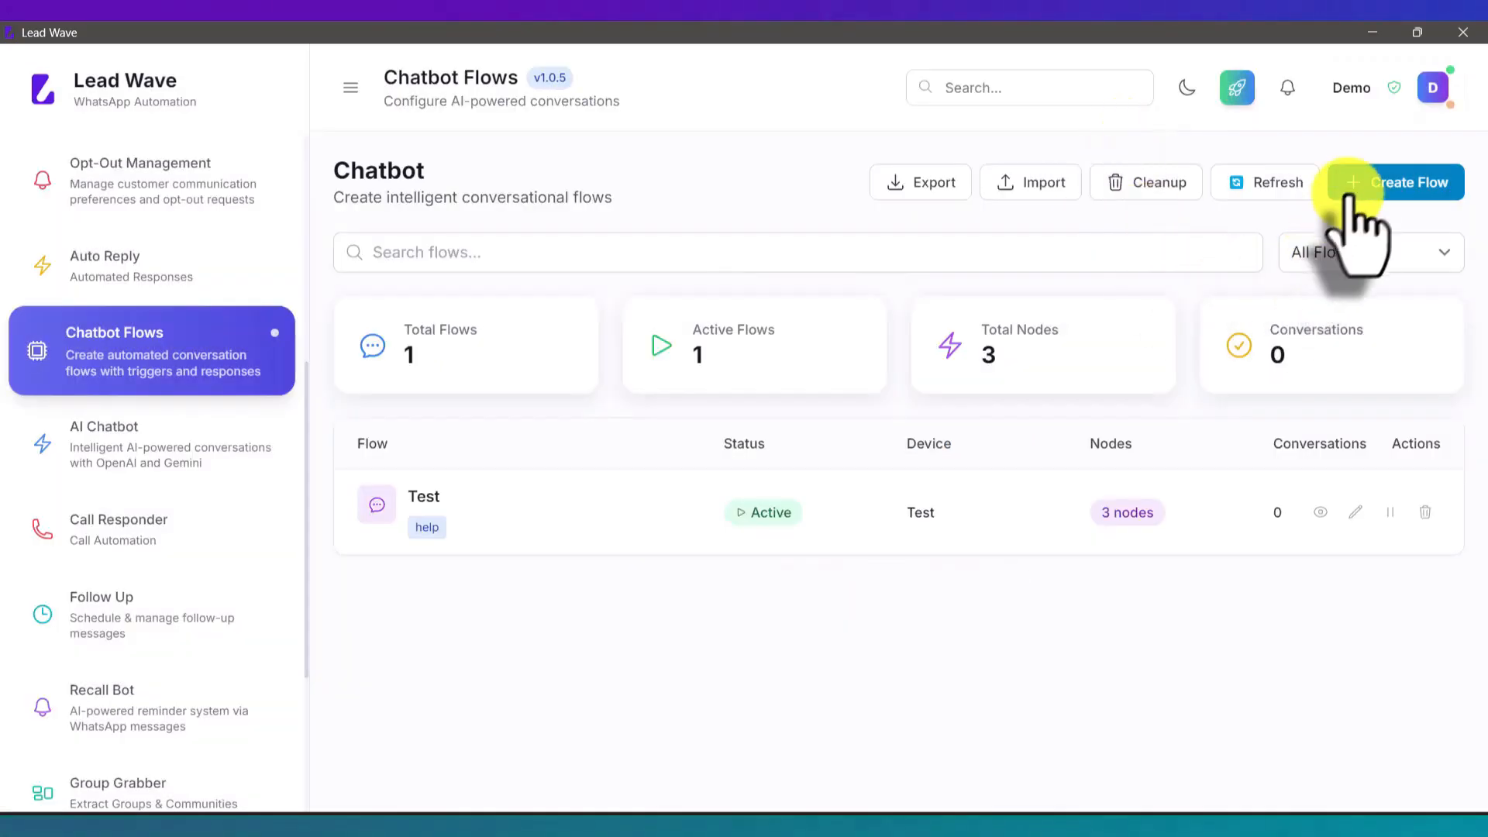
{"action": "left_click", "coordinate": [1364, 186]}
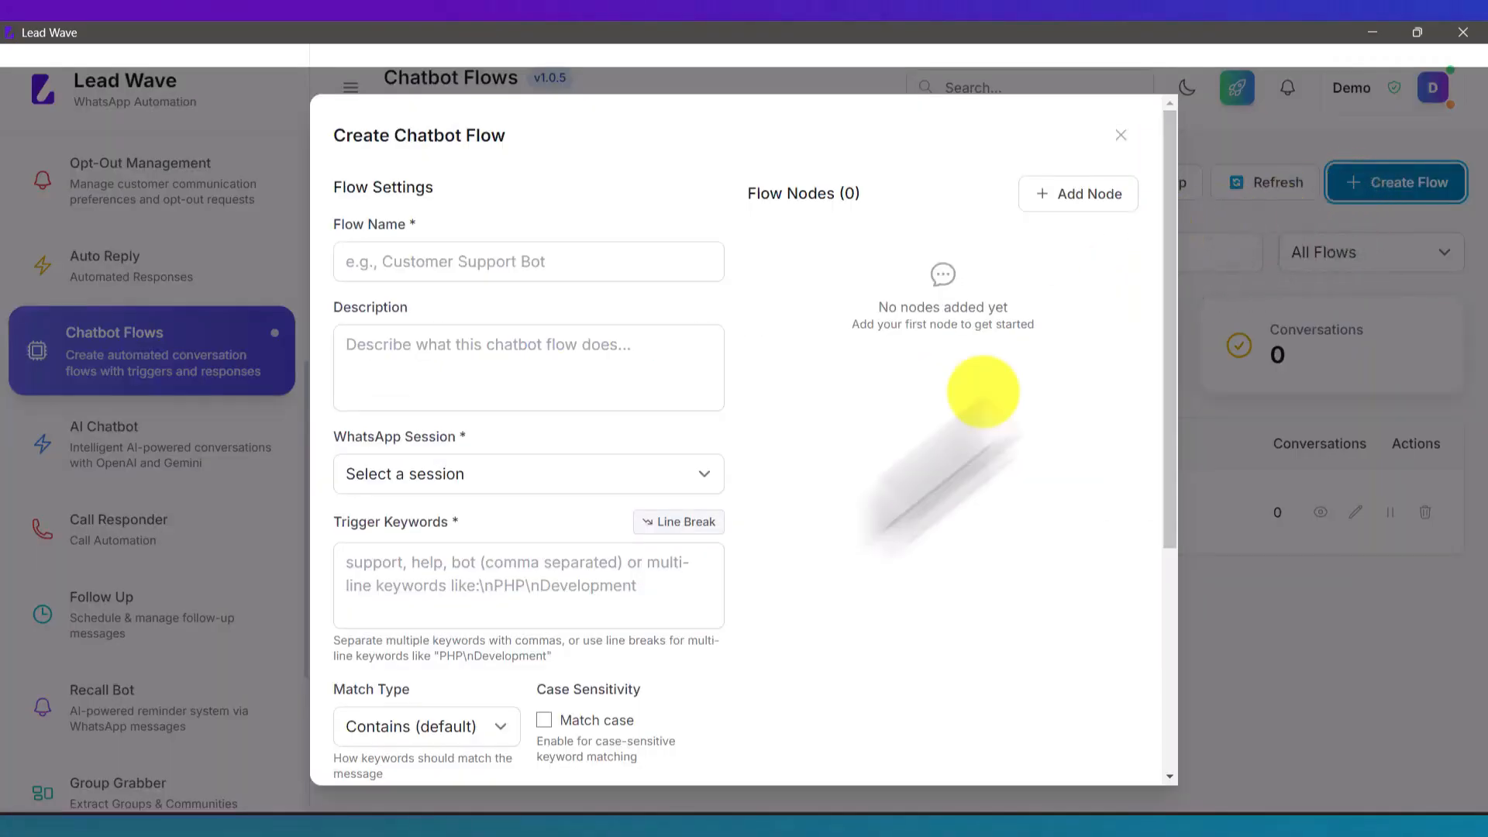
{"action": "left_click", "coordinate": [452, 574]}
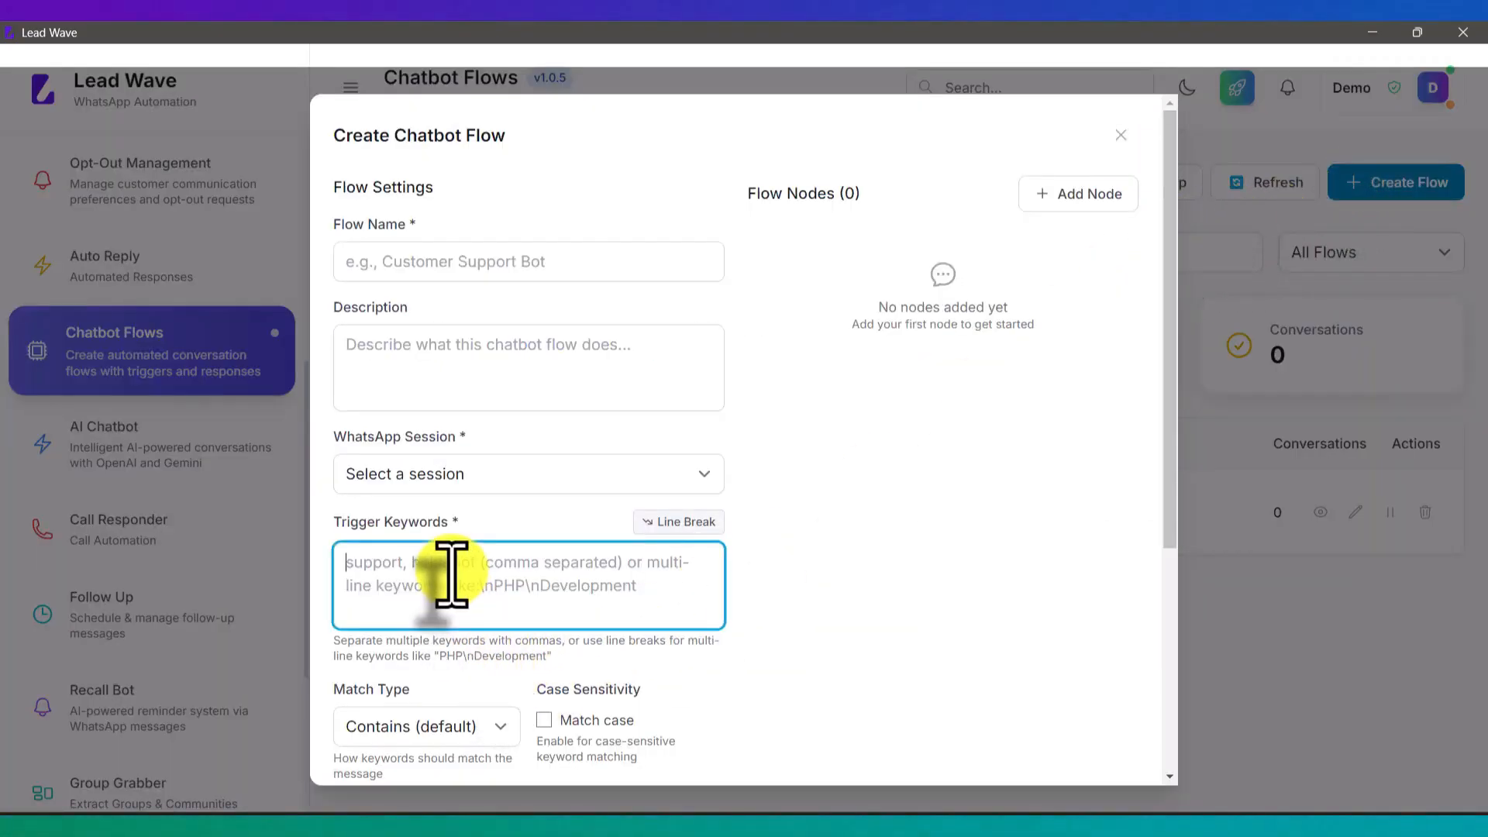
{"action": "type", "text": "Lead Wa"}
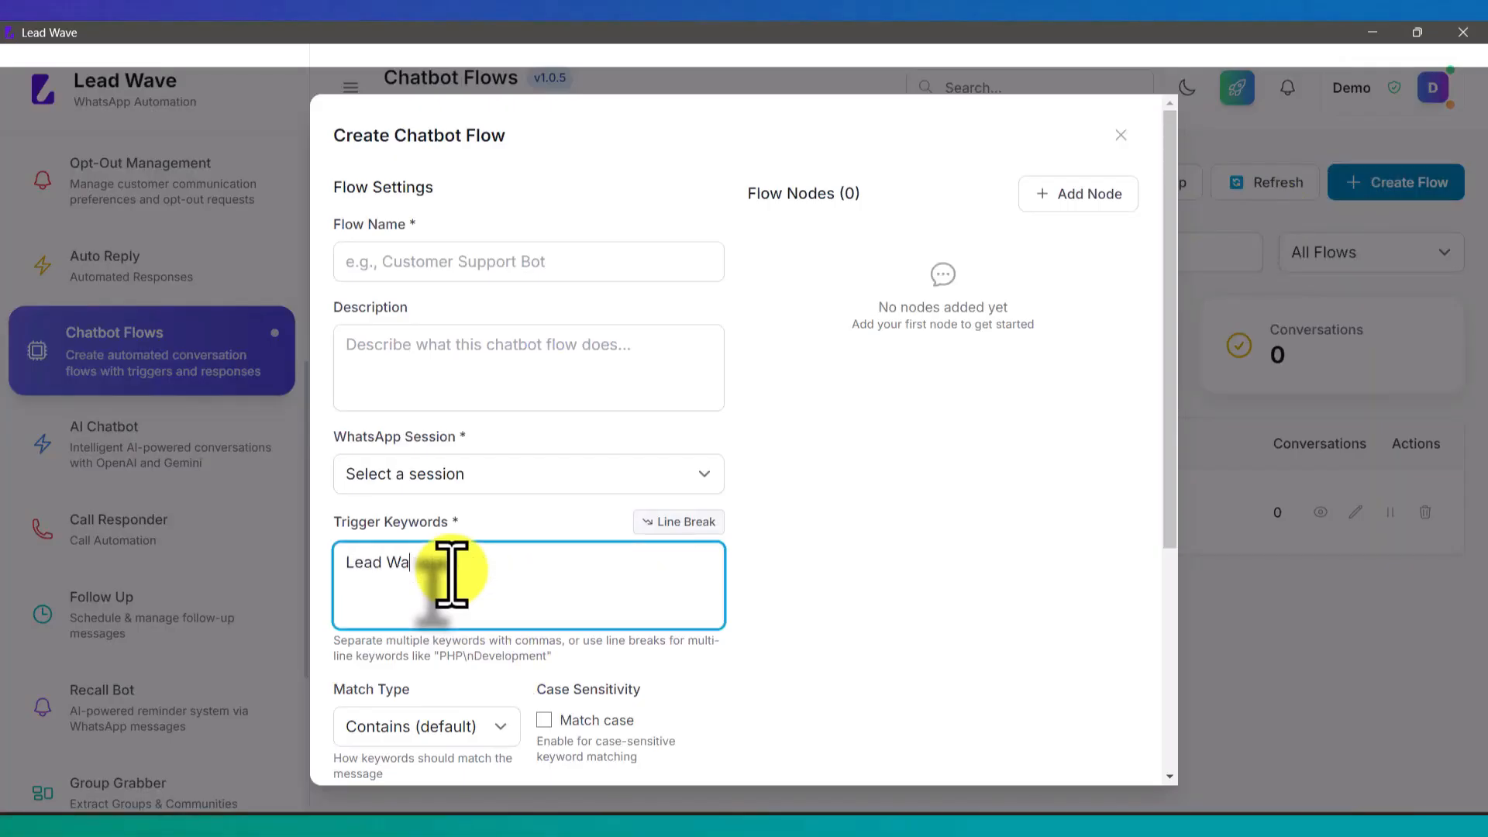
{"action": "type", "text": "ve"}
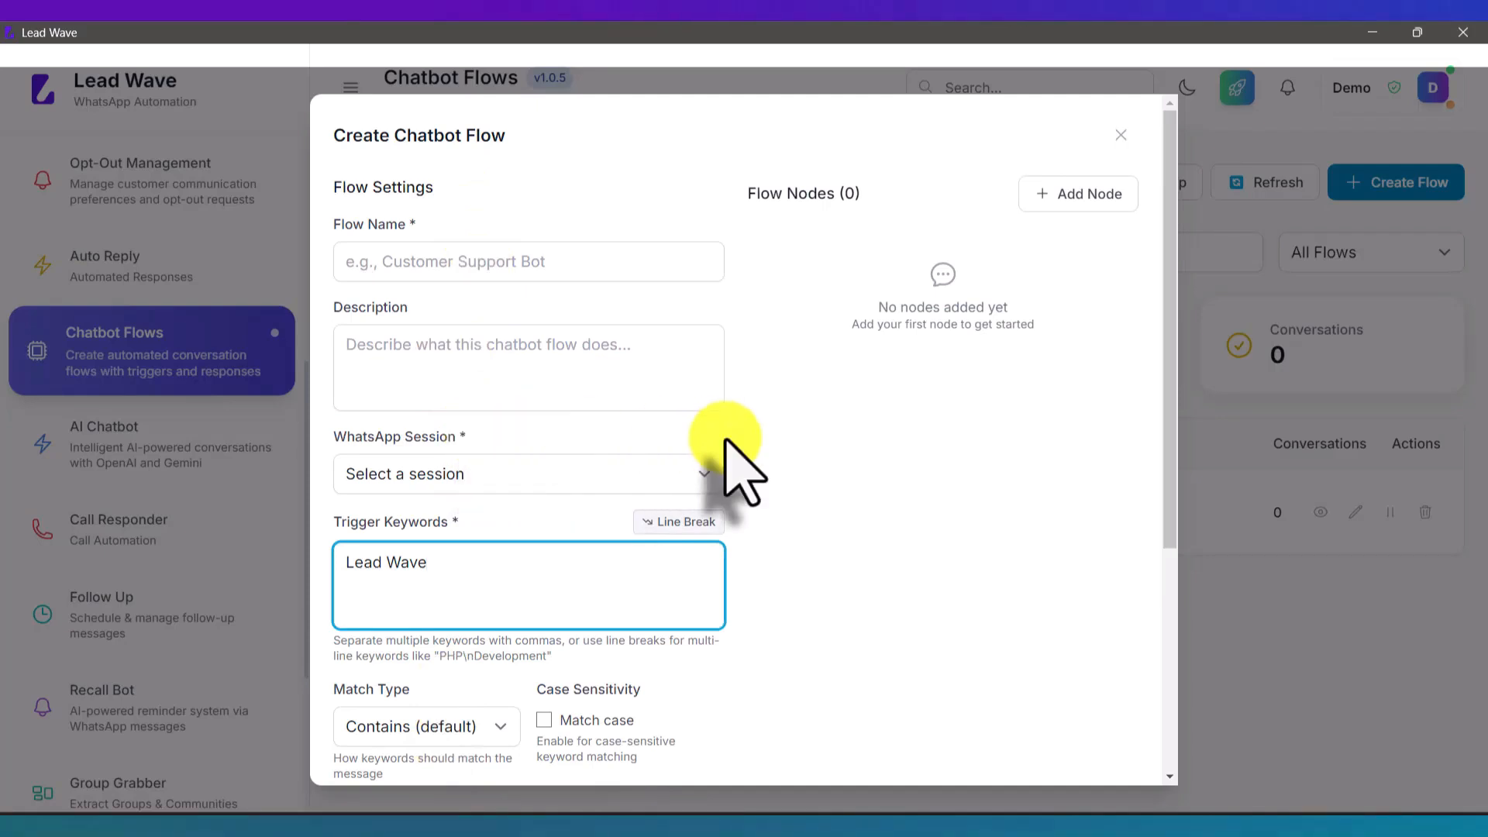
{"action": "left_click", "coordinate": [1120, 135]}
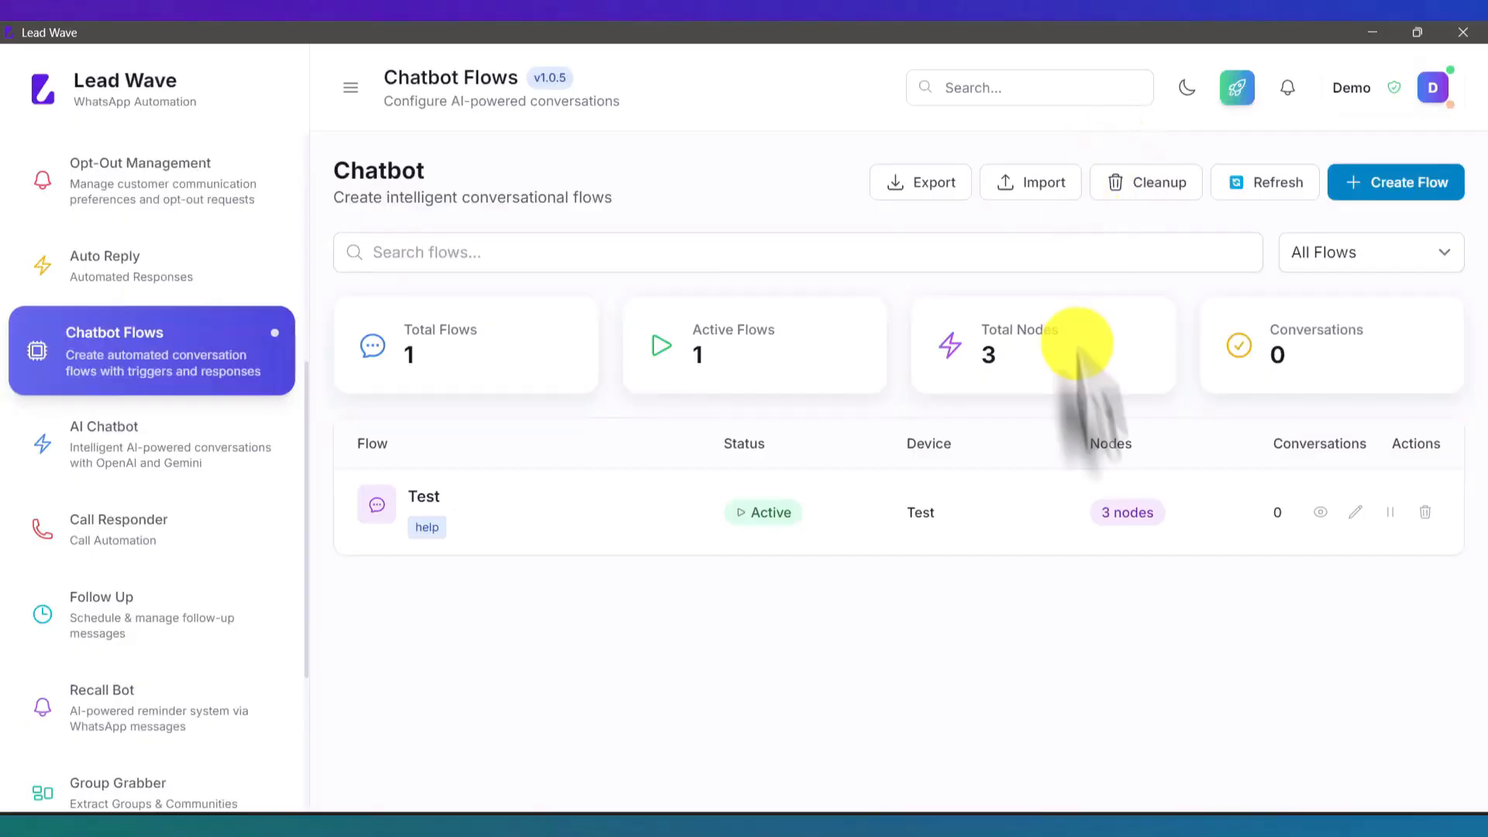
{"action": "left_click", "coordinate": [1355, 512]}
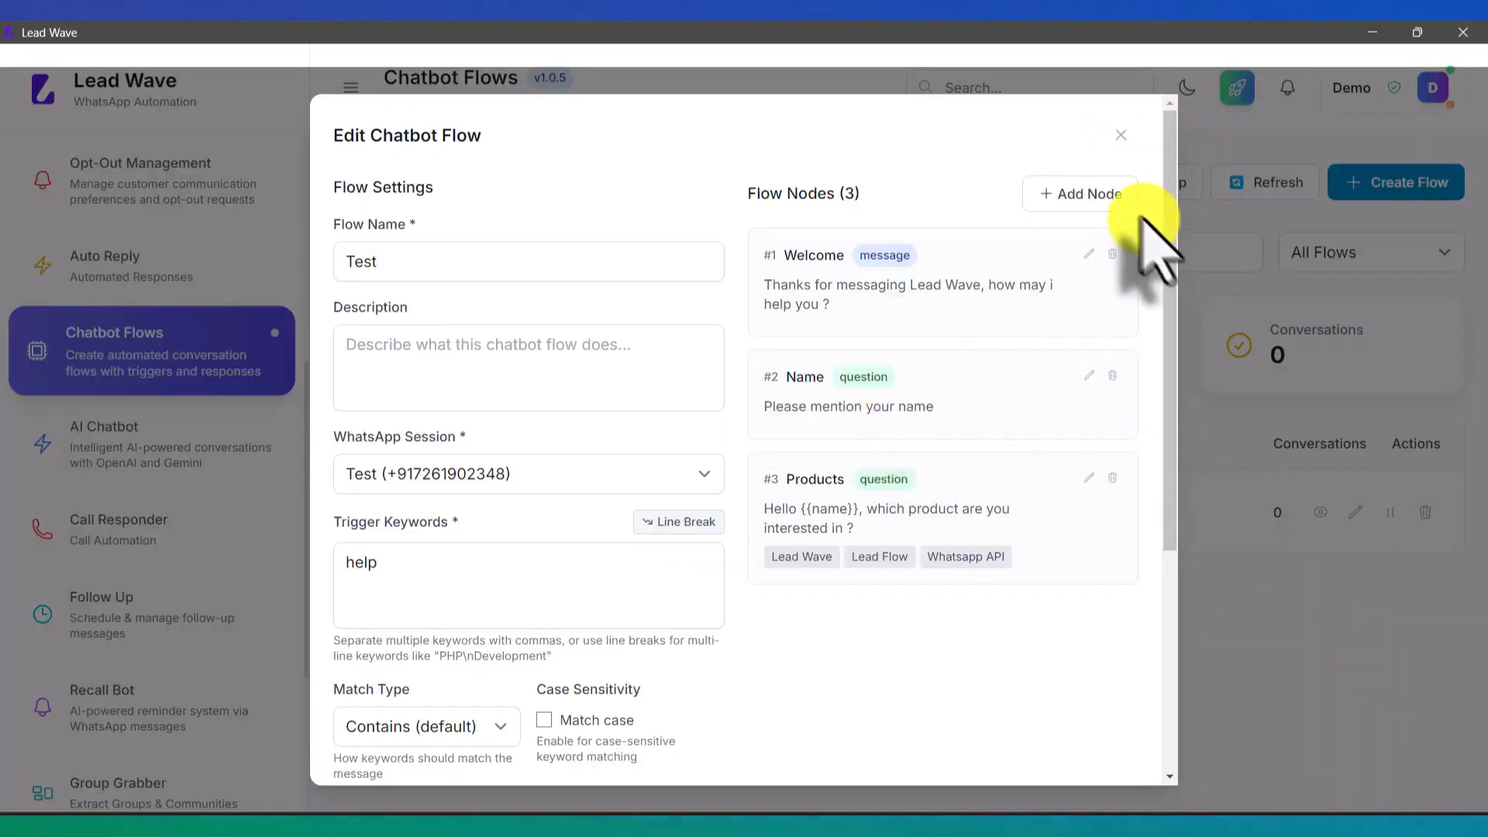
{"action": "left_click", "coordinate": [1116, 195]}
{"action": "scroll", "coordinate": [728, 399], "scroll_direction": "down", "scroll_amount": 3}
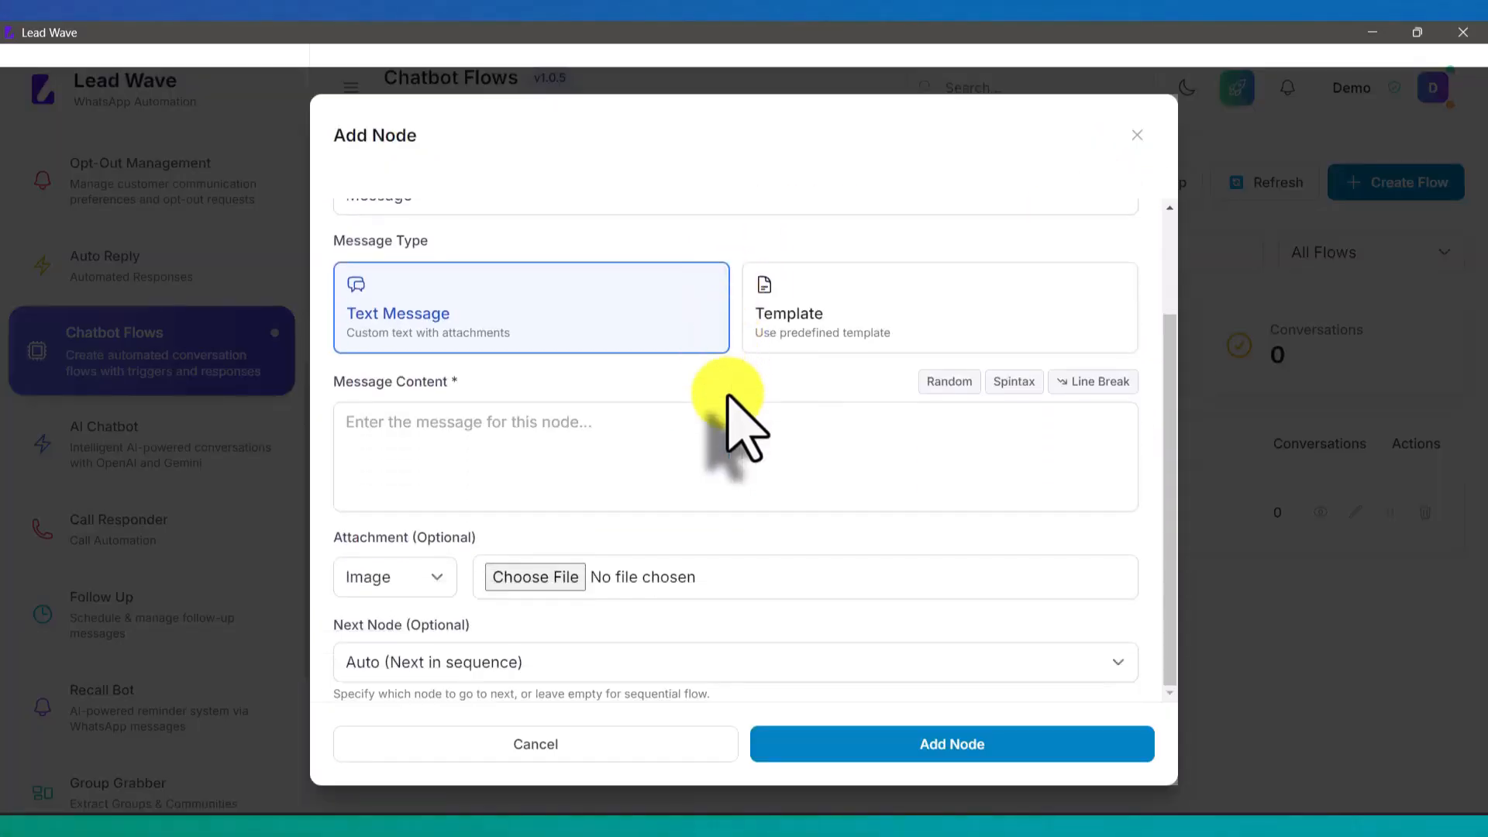
{"action": "scroll", "coordinate": [728, 399], "scroll_direction": "up", "scroll_amount": 3}
{"action": "left_click", "coordinate": [548, 336]}
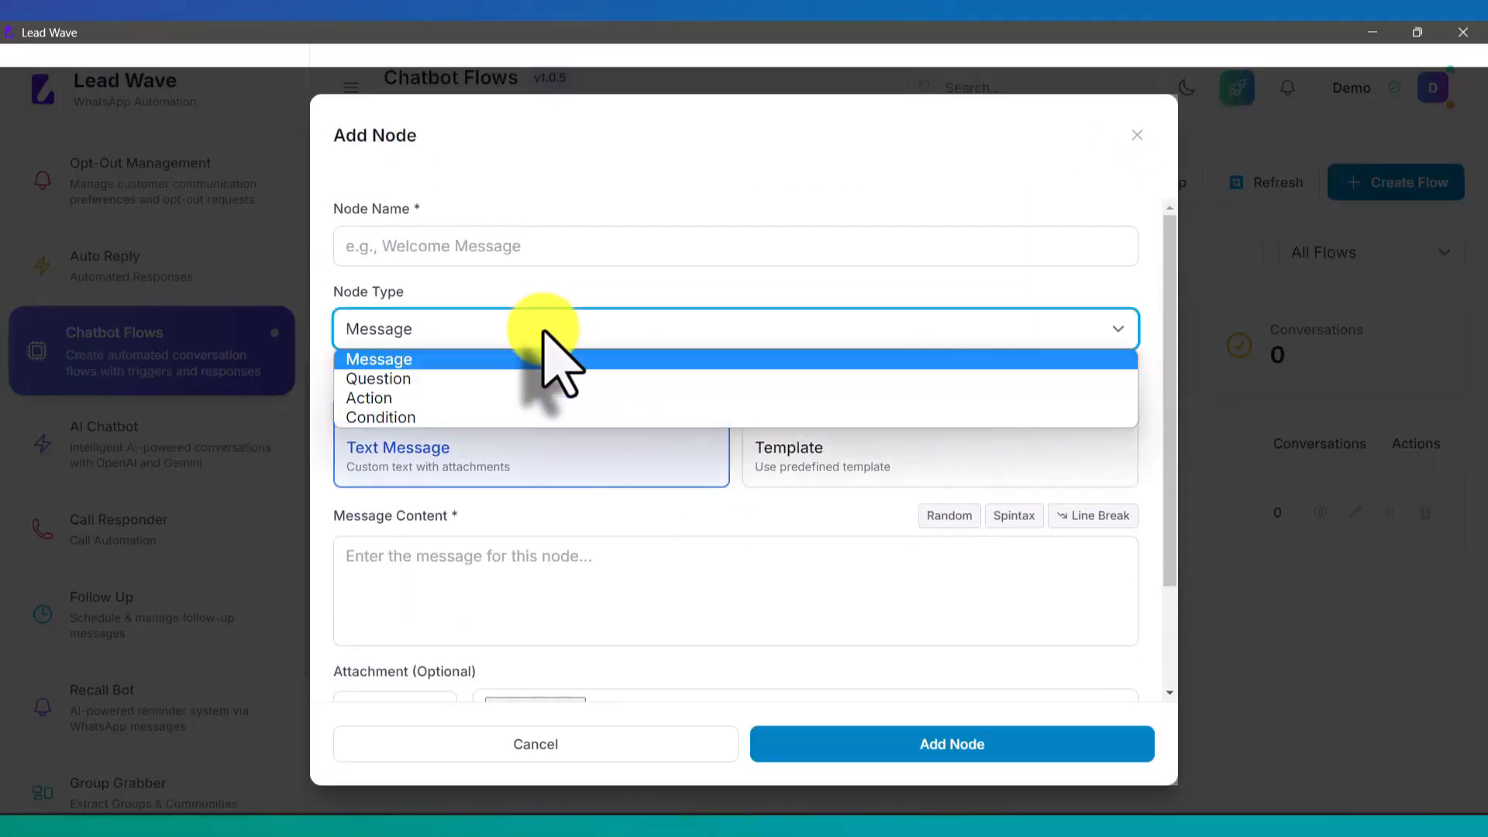
{"action": "left_click", "coordinate": [435, 397]}
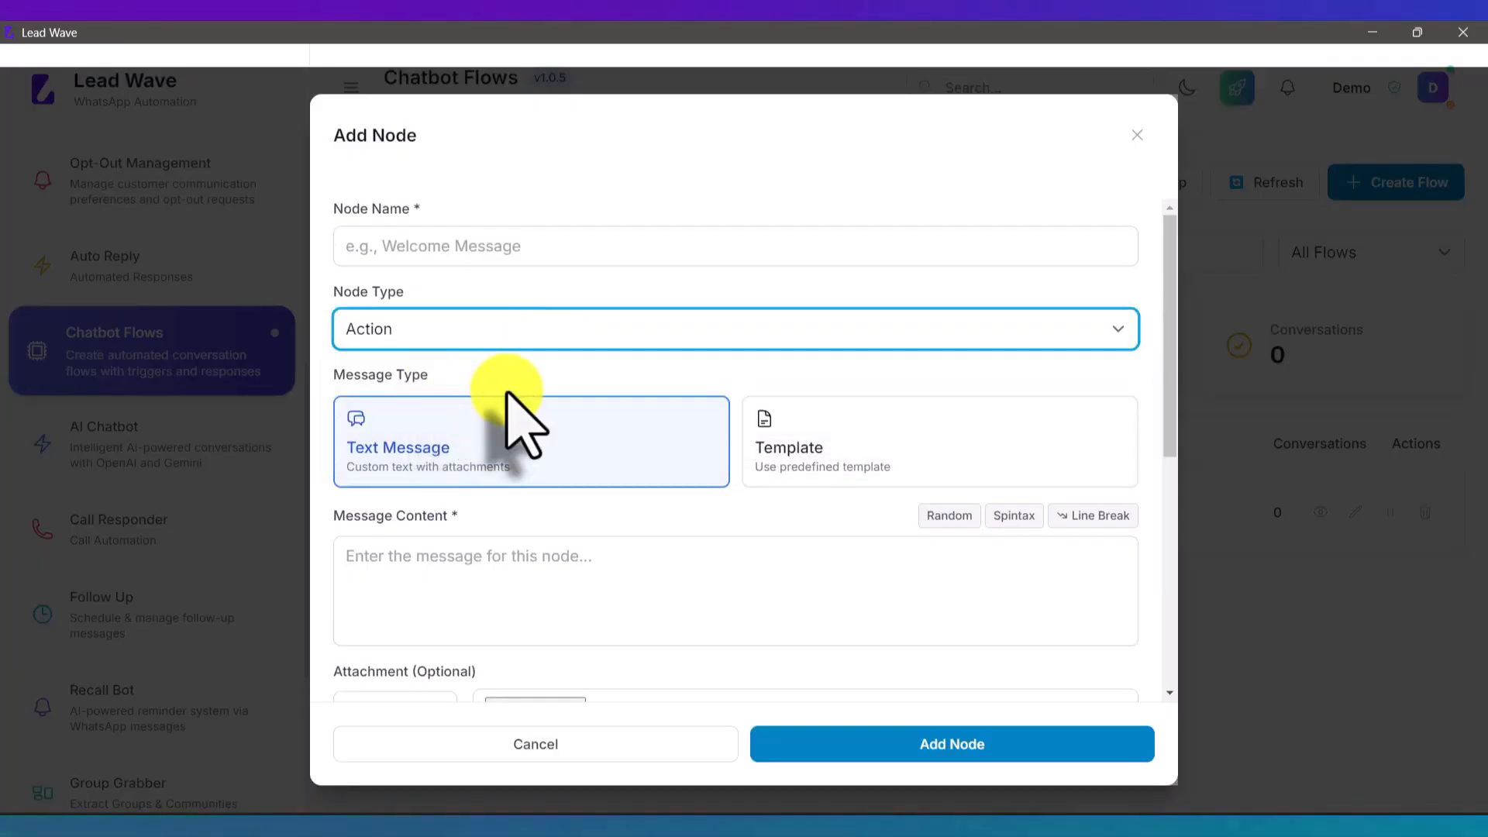
{"action": "scroll", "coordinate": [513, 422], "scroll_direction": "down", "scroll_amount": 5}
{"action": "scroll", "coordinate": [514, 422], "scroll_direction": "down", "scroll_amount": 1}
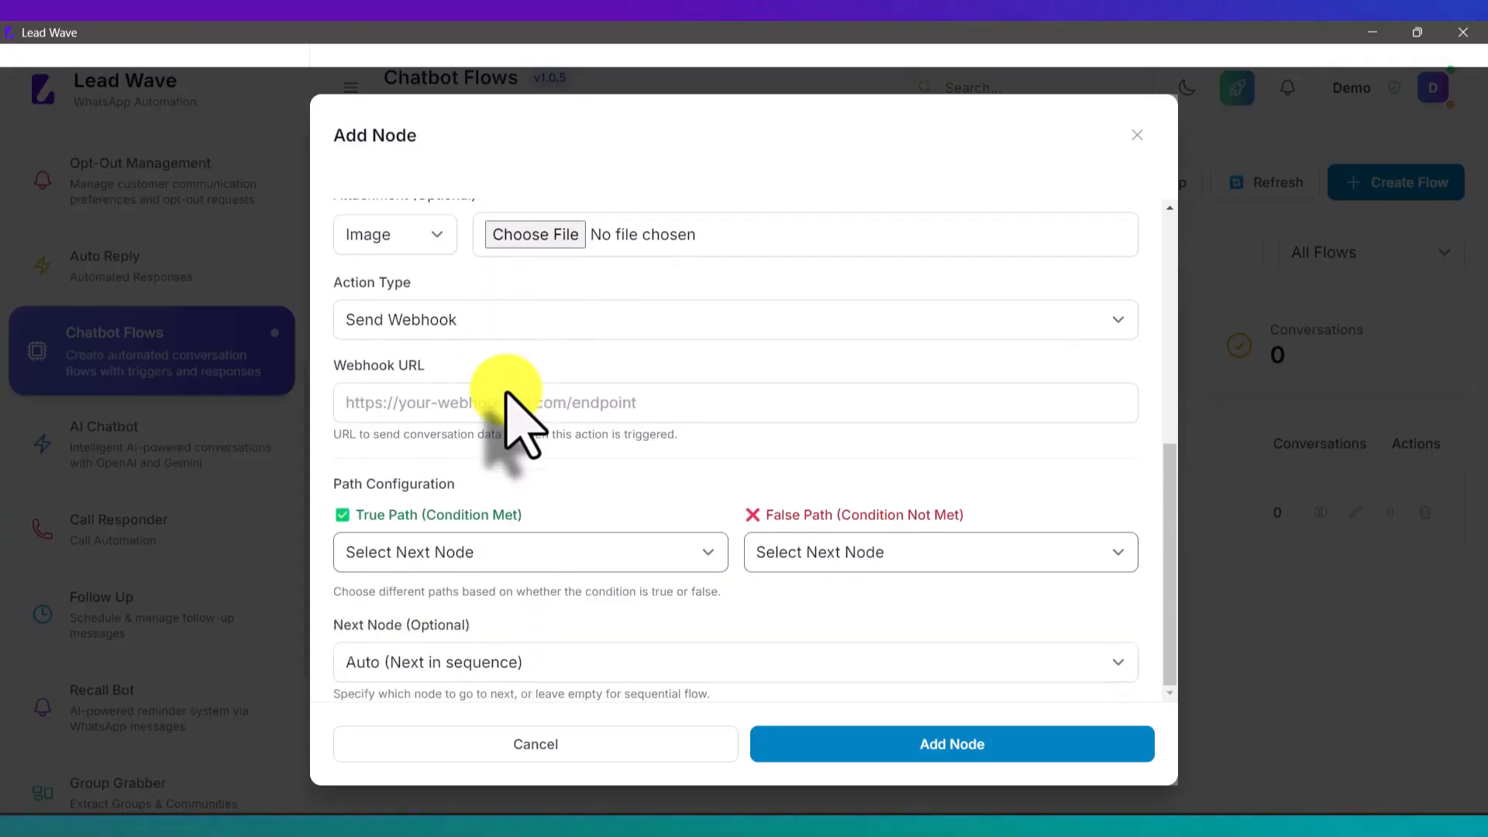
{"action": "left_click", "coordinate": [478, 326]}
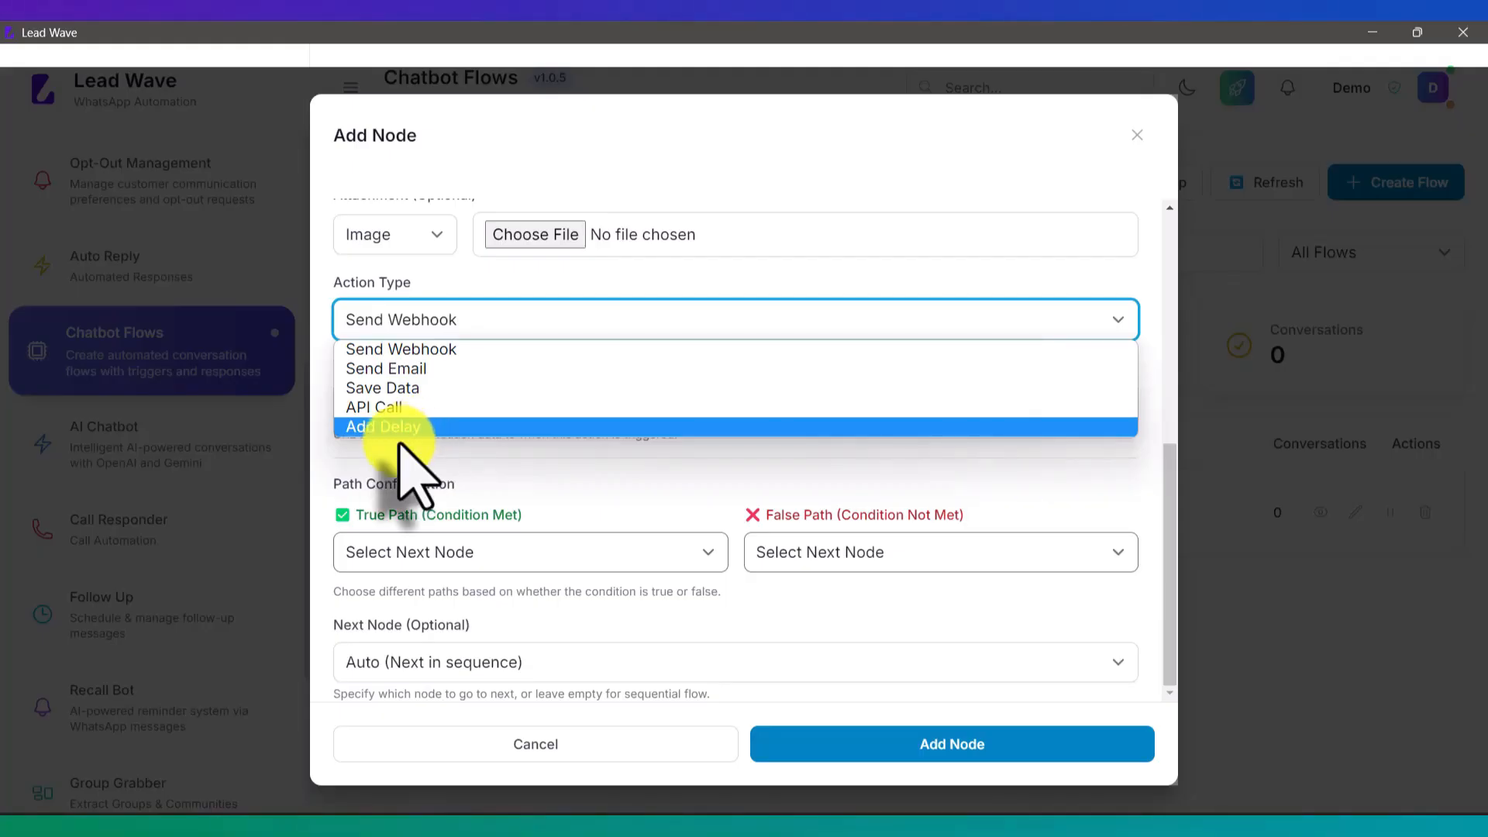
{"action": "left_click", "coordinate": [414, 369]}
{"action": "left_click", "coordinate": [532, 756]}
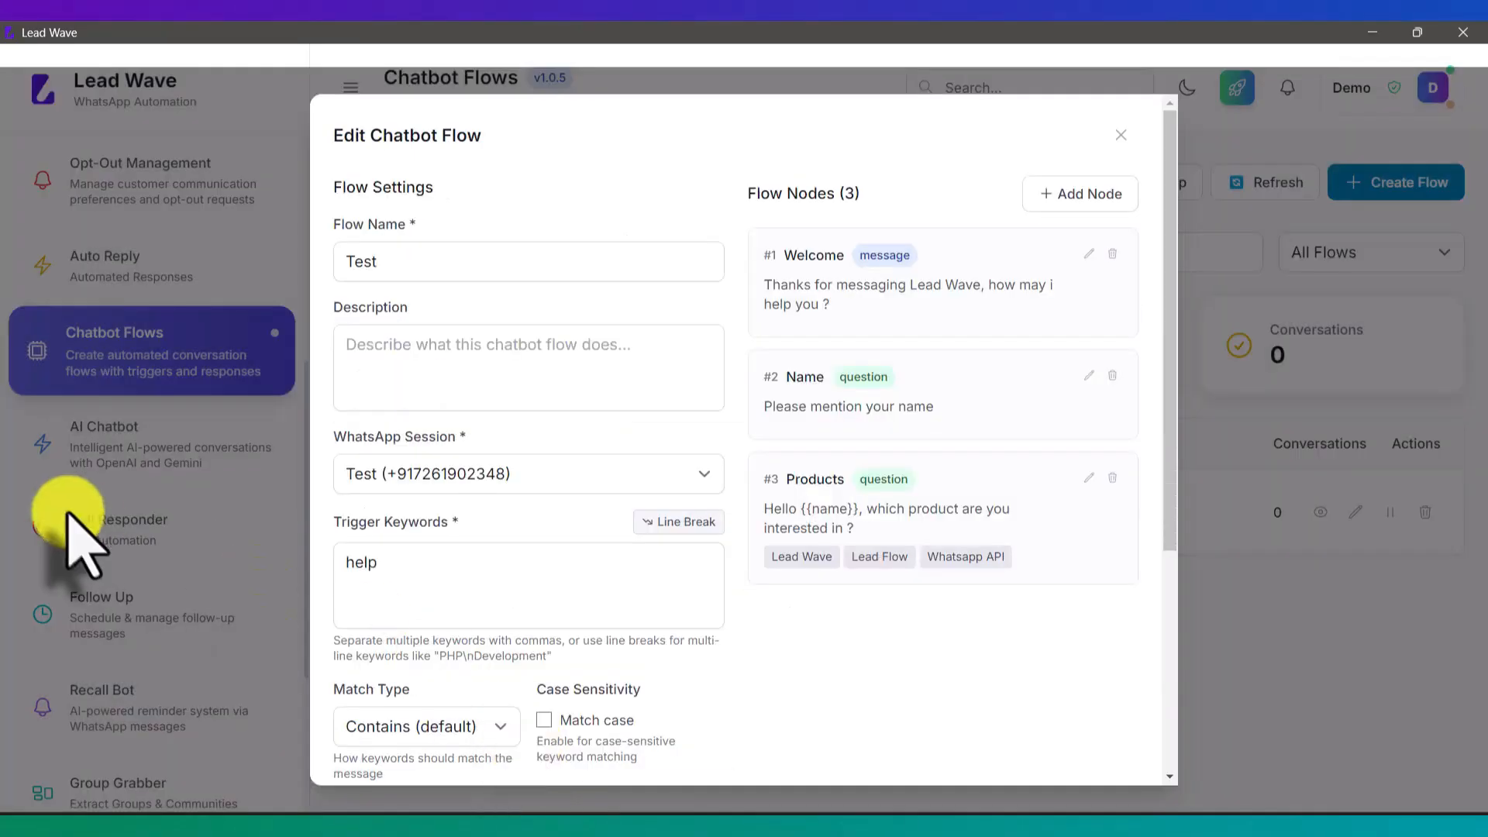
{"action": "left_click", "coordinate": [1121, 135]}
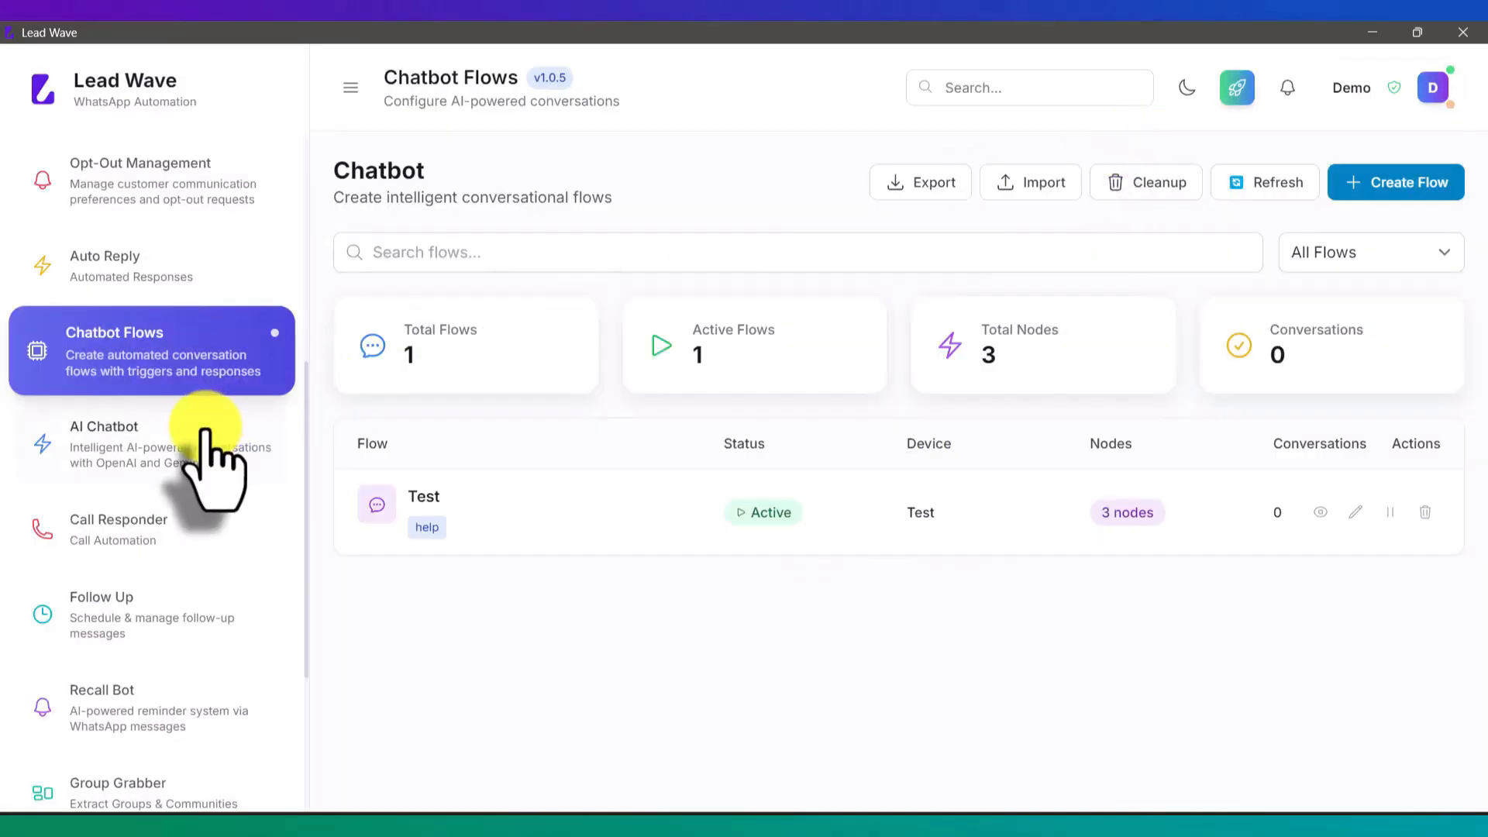
Step: Open Settings and review the Email Settings and Email Templates tabs, which have no configurations
{"action": "scroll", "coordinate": [198, 457], "scroll_direction": "down", "scroll_amount": 4}
{"action": "left_click", "coordinate": [140, 767]}
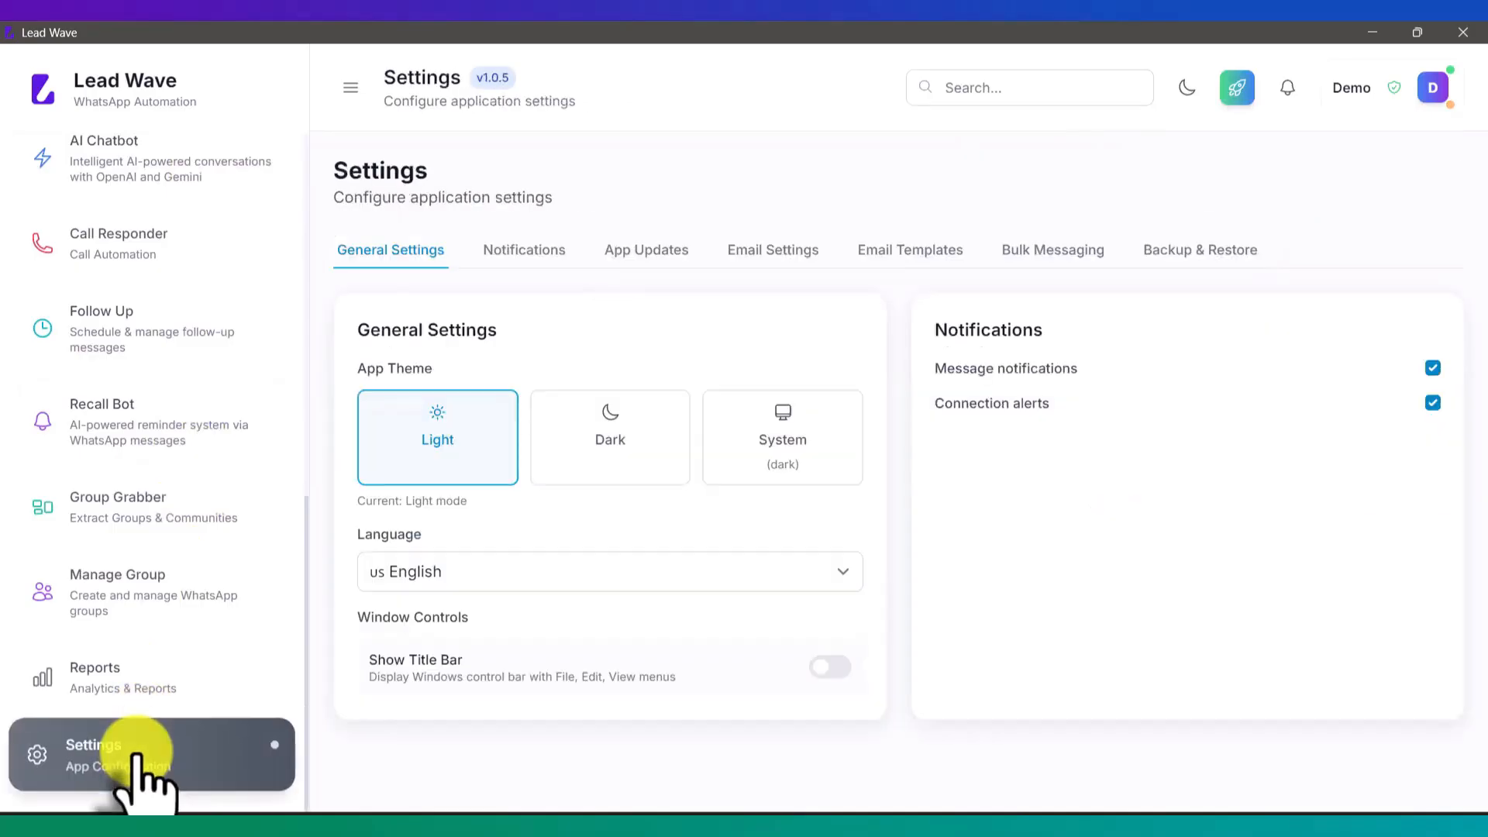
{"action": "left_click", "coordinate": [766, 252]}
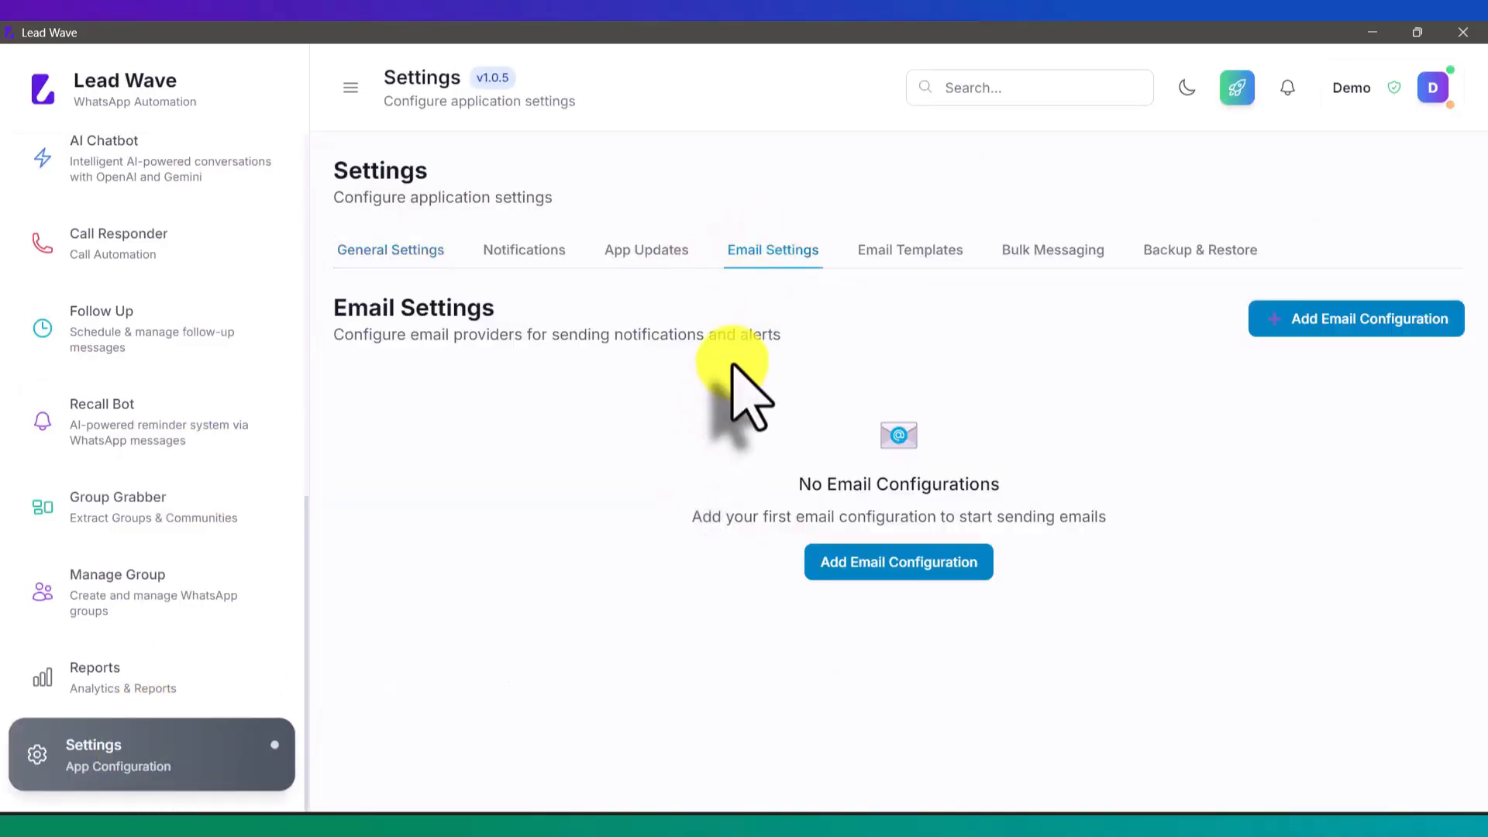
{"action": "left_click", "coordinate": [900, 252]}
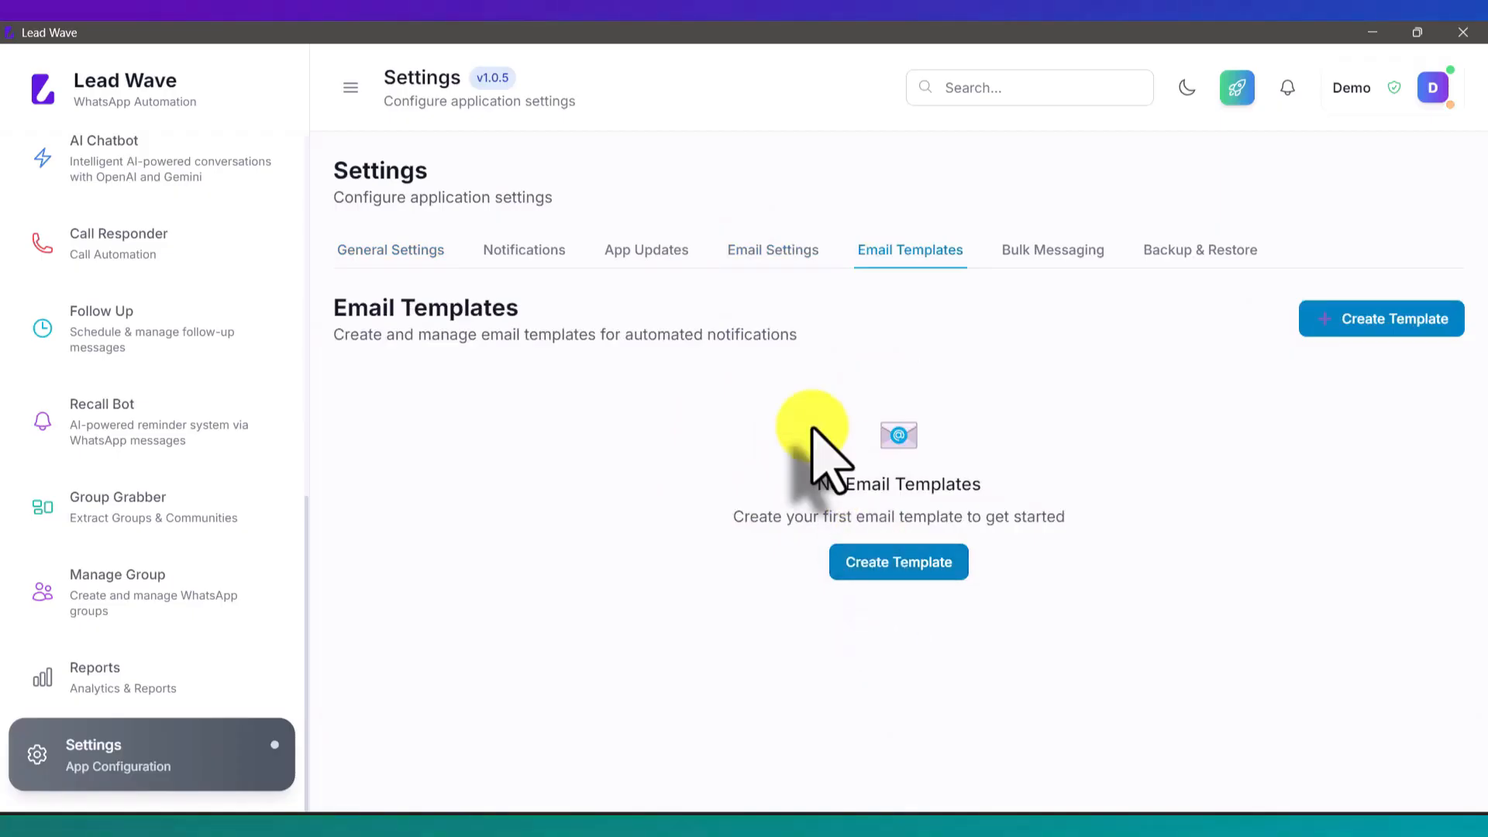
{"action": "left_click", "coordinate": [777, 251]}
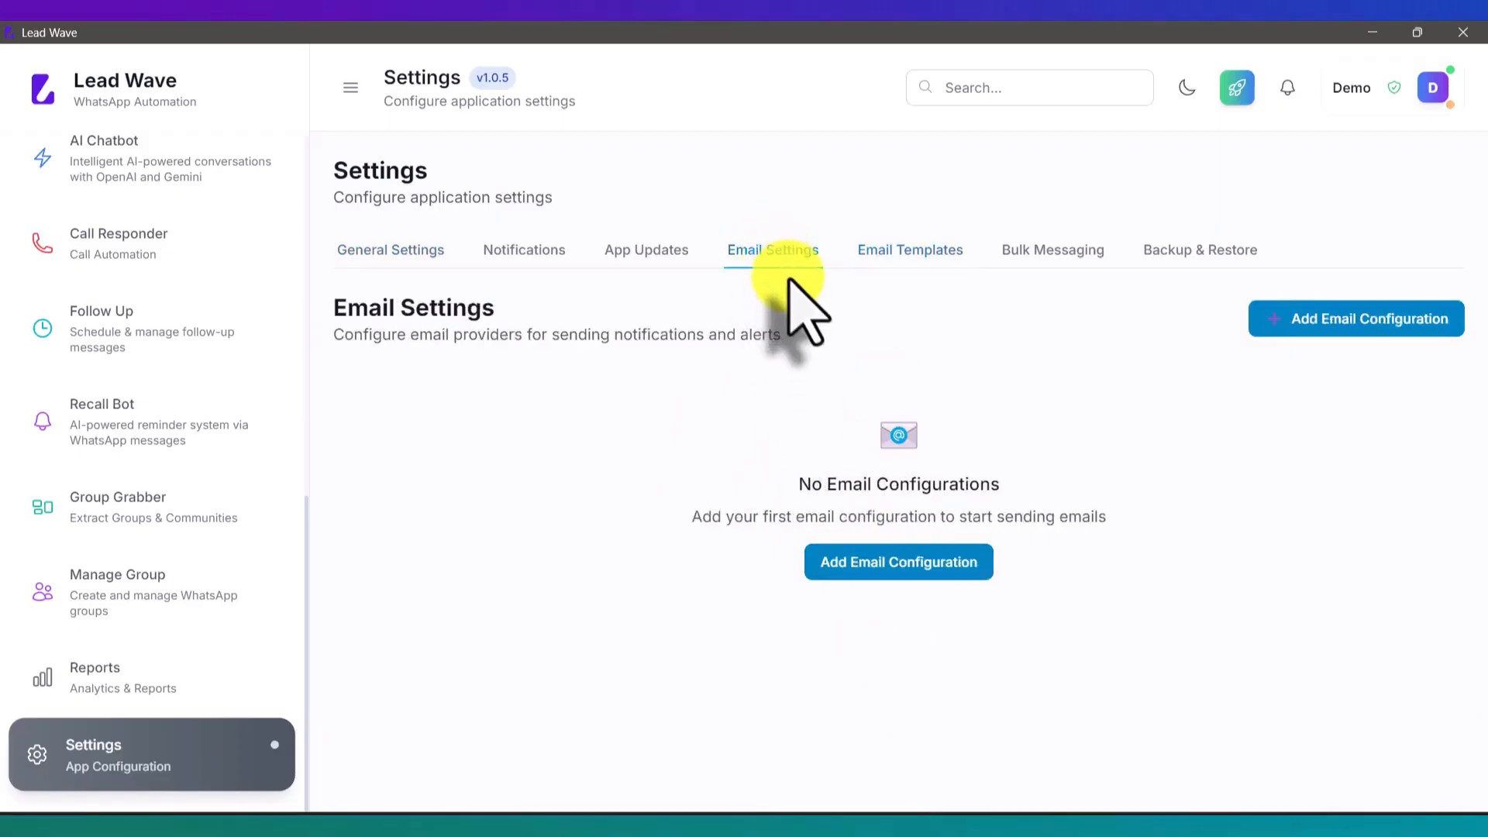
{"action": "scroll", "coordinate": [136, 512], "scroll_direction": "up", "scroll_amount": 3}
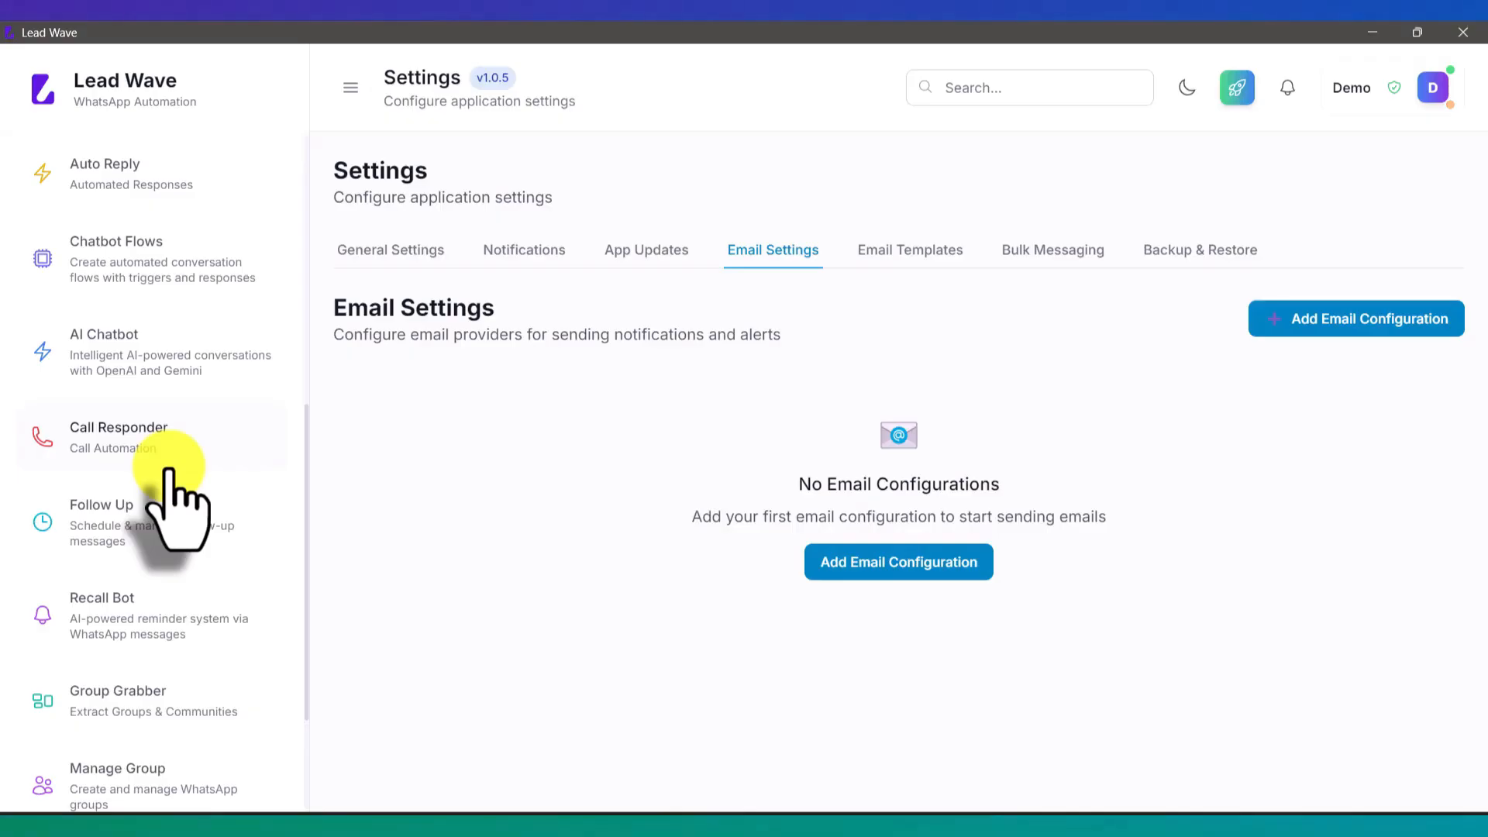
{"action": "scroll", "coordinate": [172, 644], "scroll_direction": "down", "scroll_amount": 1}
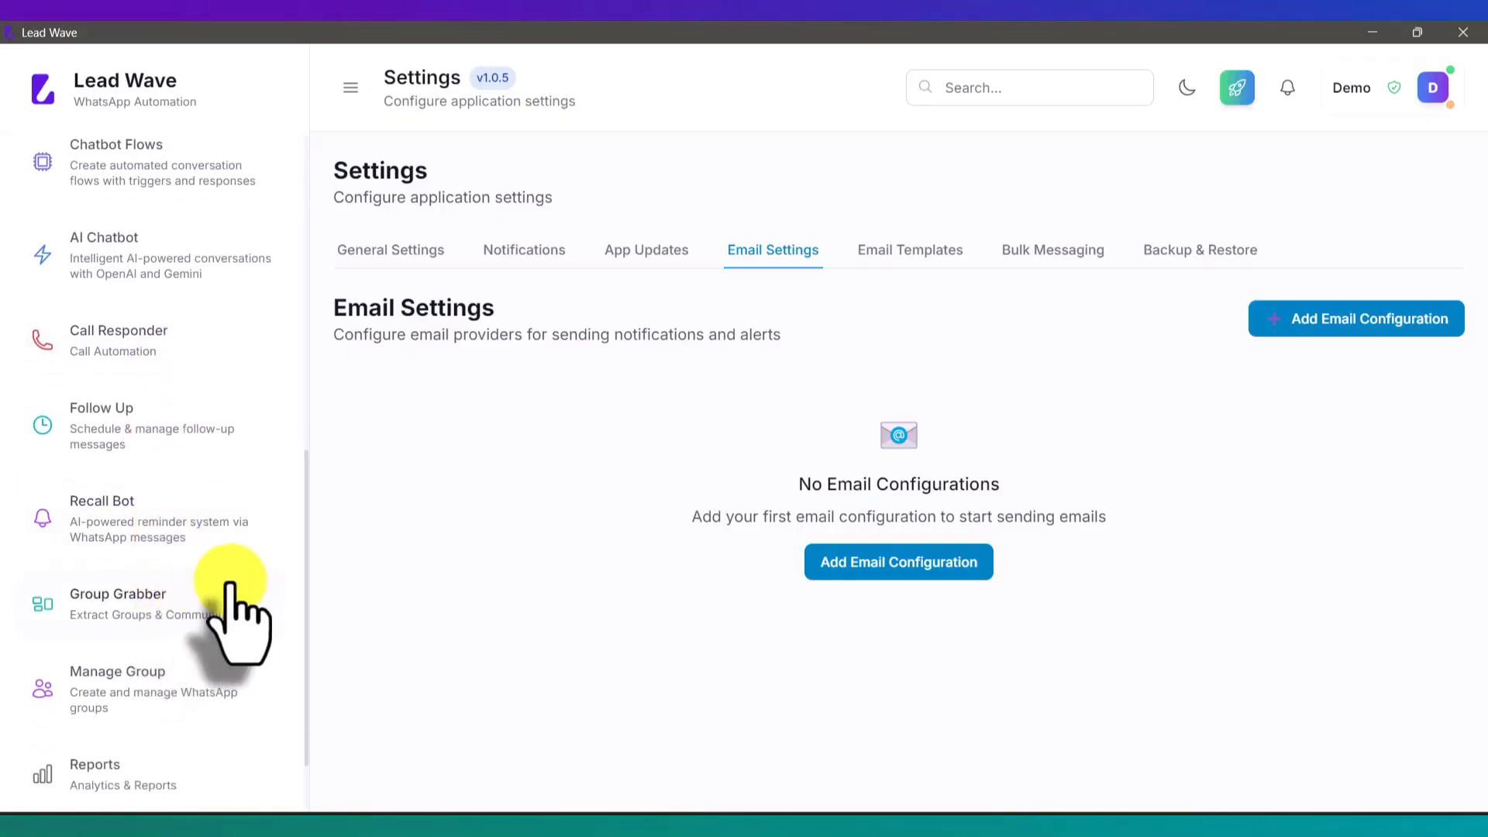
{"action": "scroll", "coordinate": [230, 613], "scroll_direction": "up", "scroll_amount": 1}
Step: Reopen the Test flow from Chatbot Flows and begin adding a new node
{"action": "left_click", "coordinate": [190, 264]}
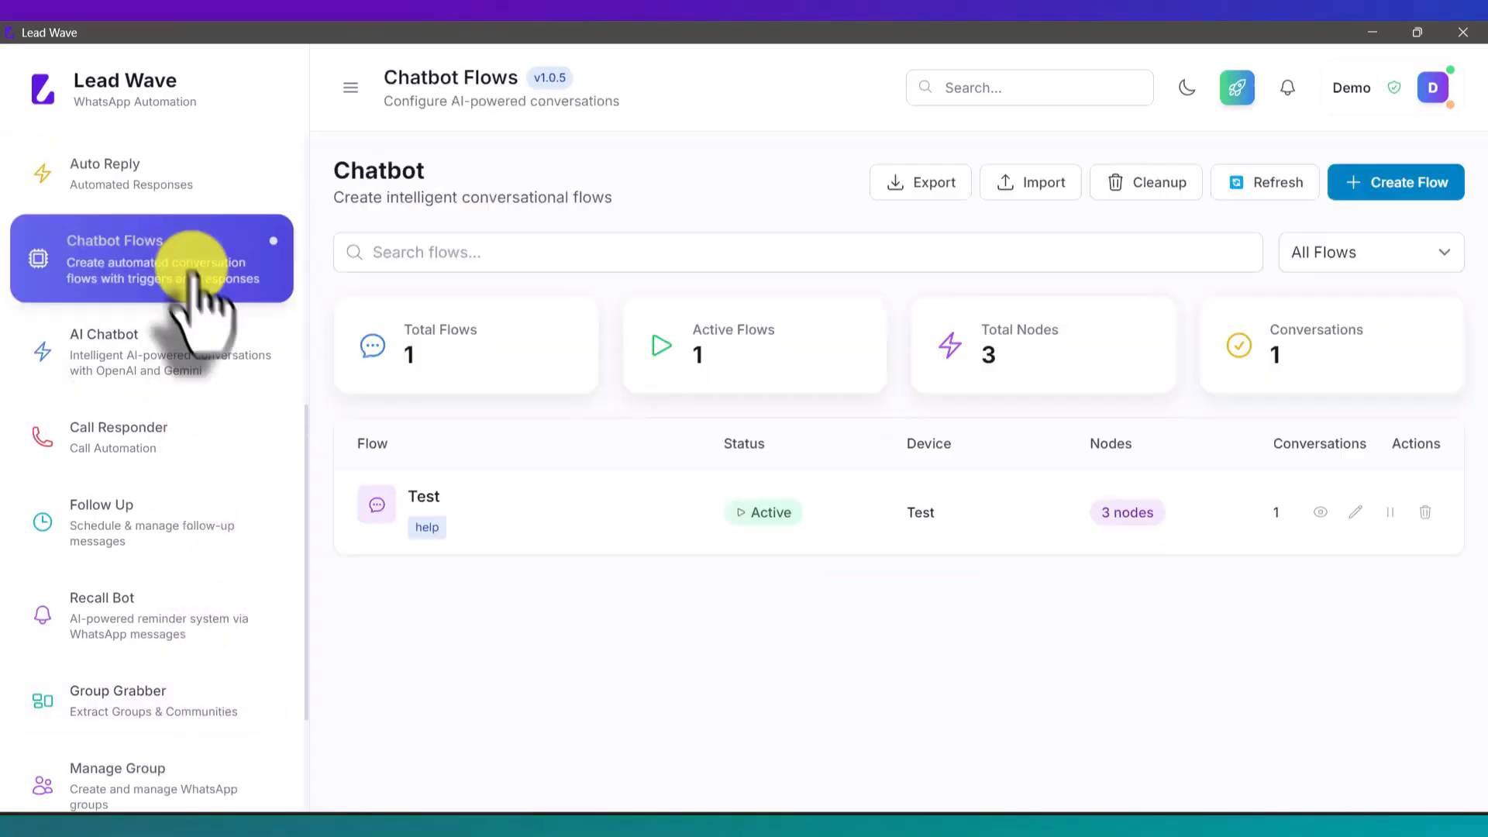
{"action": "left_click", "coordinate": [1356, 511]}
{"action": "left_click", "coordinate": [1080, 193]}
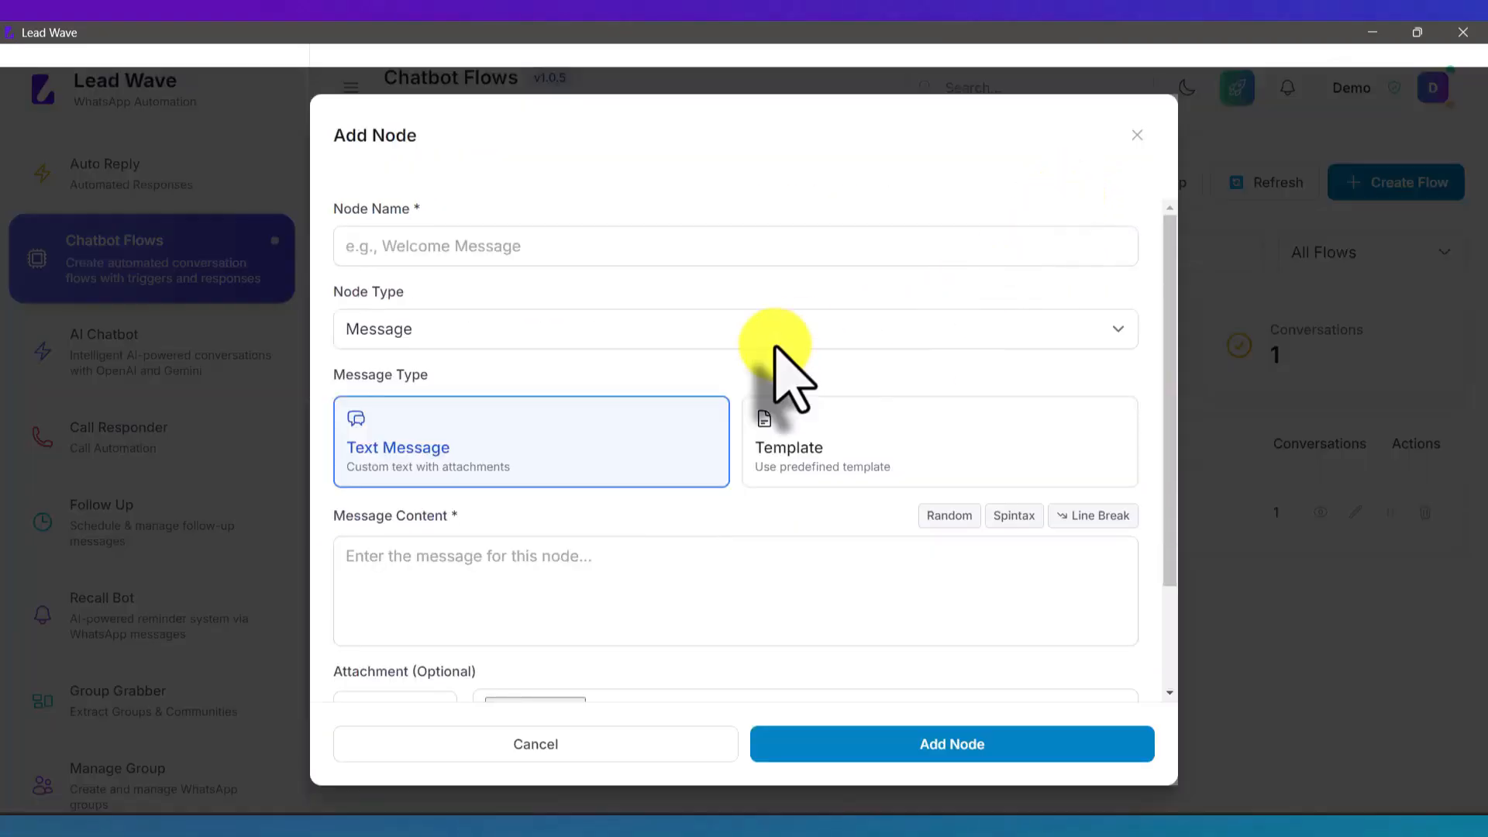
{"action": "scroll", "coordinate": [772, 356], "scroll_direction": "down", "scroll_amount": 2}
{"action": "scroll", "coordinate": [766, 347], "scroll_direction": "down", "scroll_amount": 1}
{"action": "scroll", "coordinate": [589, 335], "scroll_direction": "up", "scroll_amount": 1}
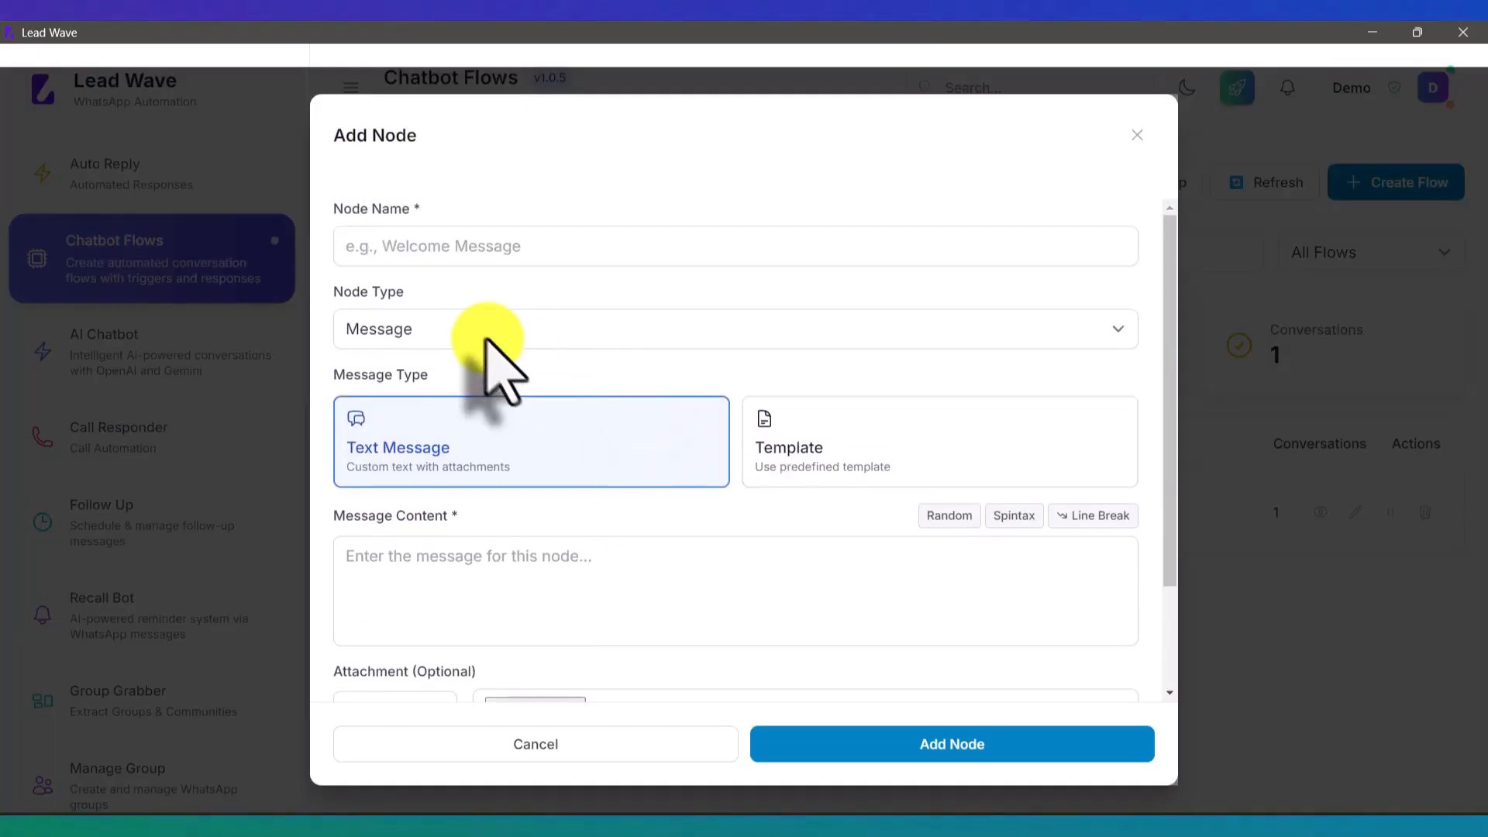
Step: Try the Action node type, discard the node, and go to Follow Up Messages
{"action": "left_click", "coordinate": [491, 331]}
{"action": "left_click", "coordinate": [442, 399]}
{"action": "scroll", "coordinate": [549, 557], "scroll_direction": "down", "scroll_amount": 6}
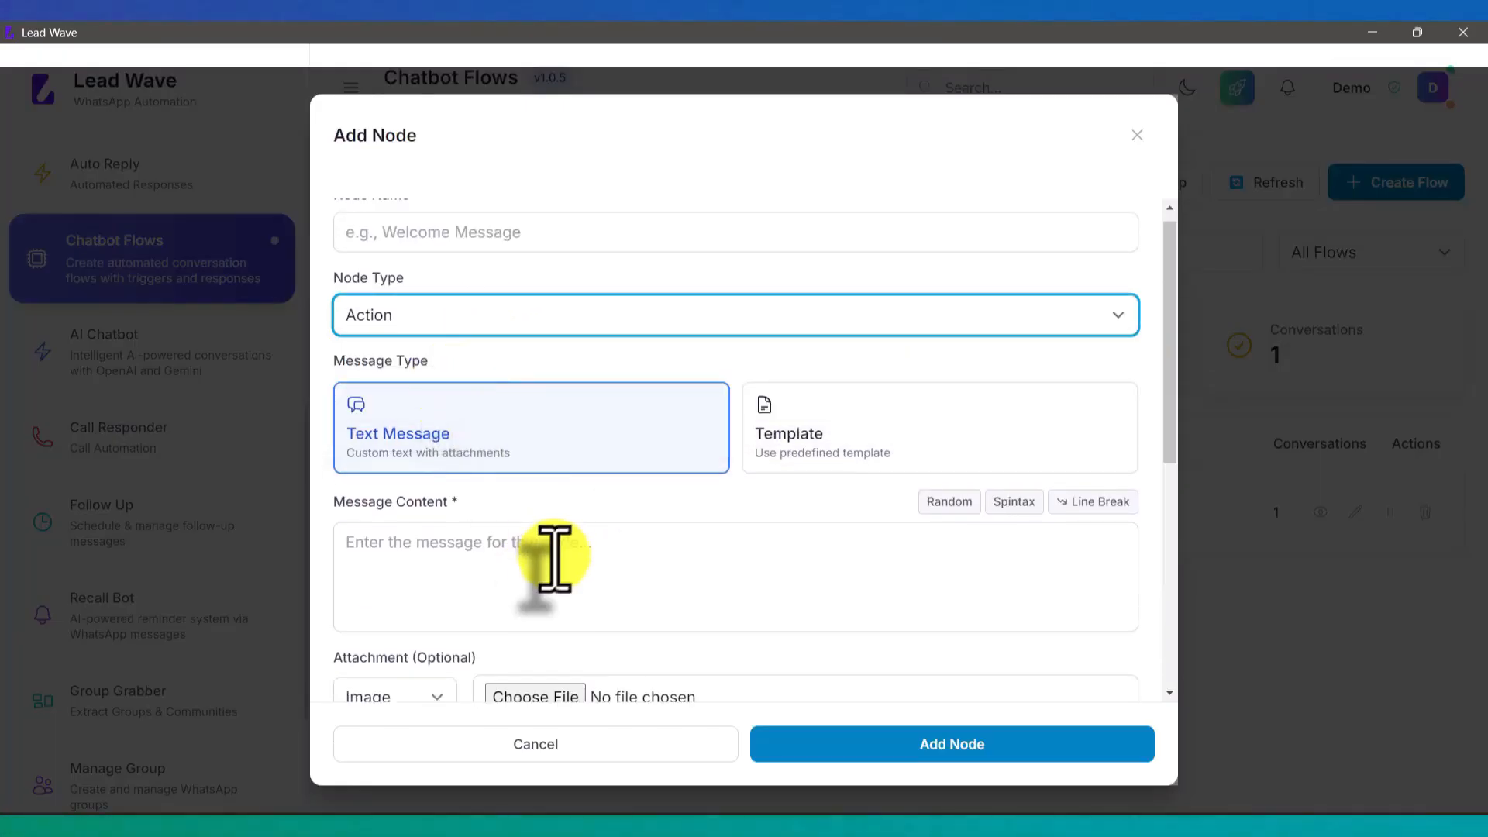
{"action": "scroll", "coordinate": [586, 504], "scroll_direction": "up", "scroll_amount": 6}
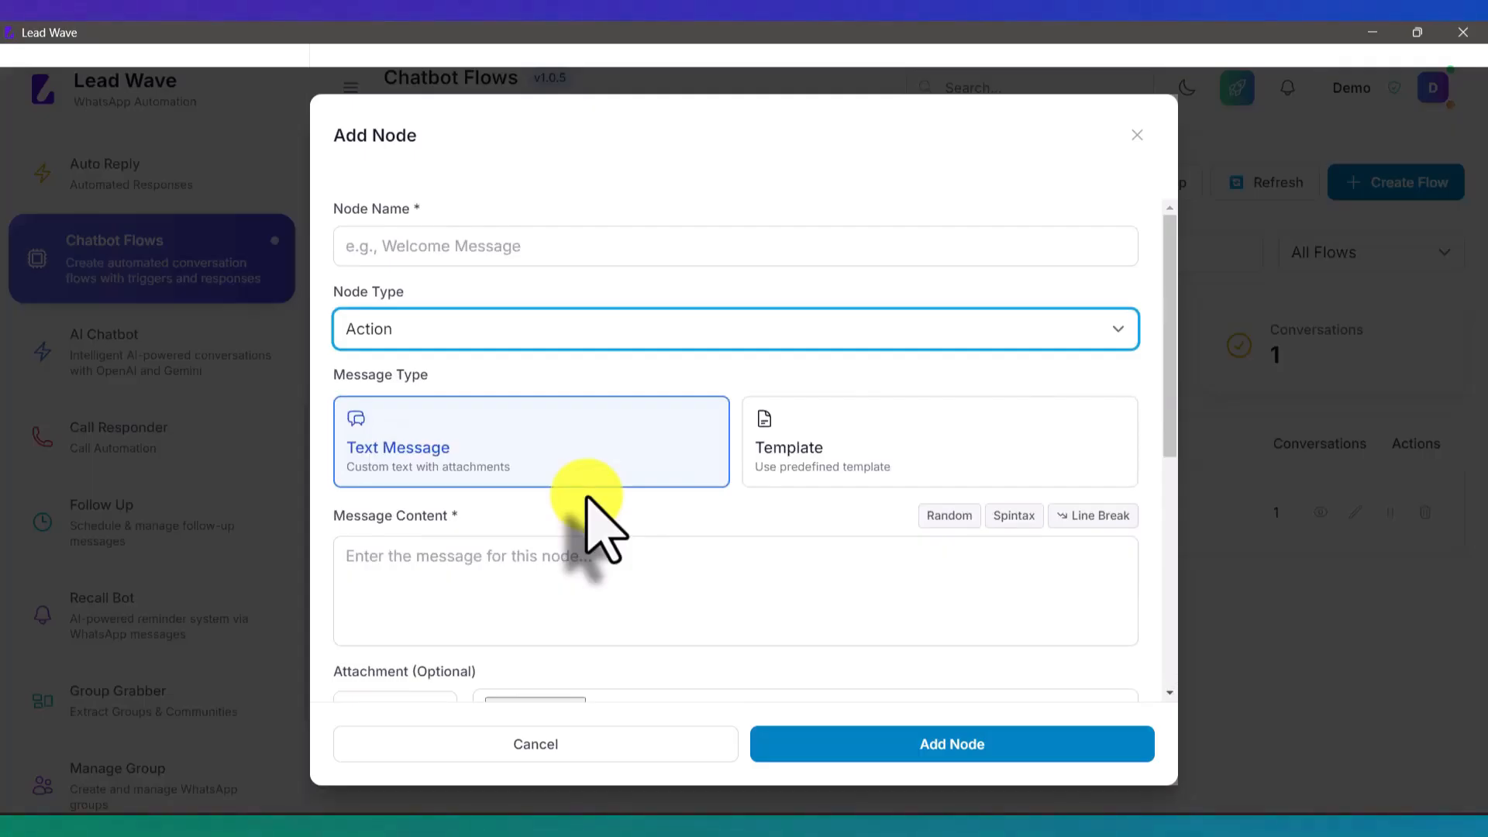
{"action": "left_click", "coordinate": [559, 746]}
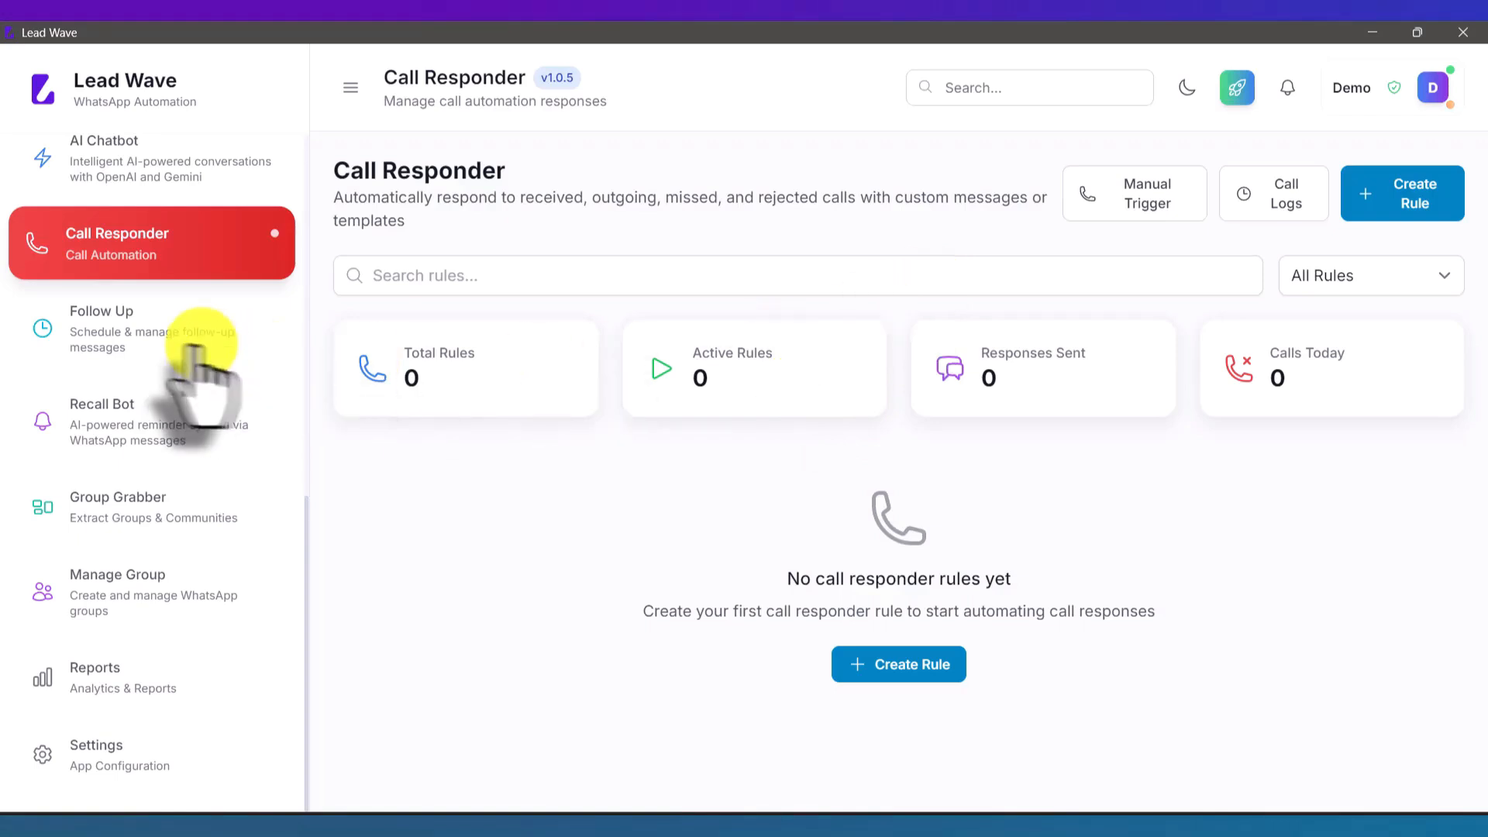
{"action": "left_click", "coordinate": [122, 341]}
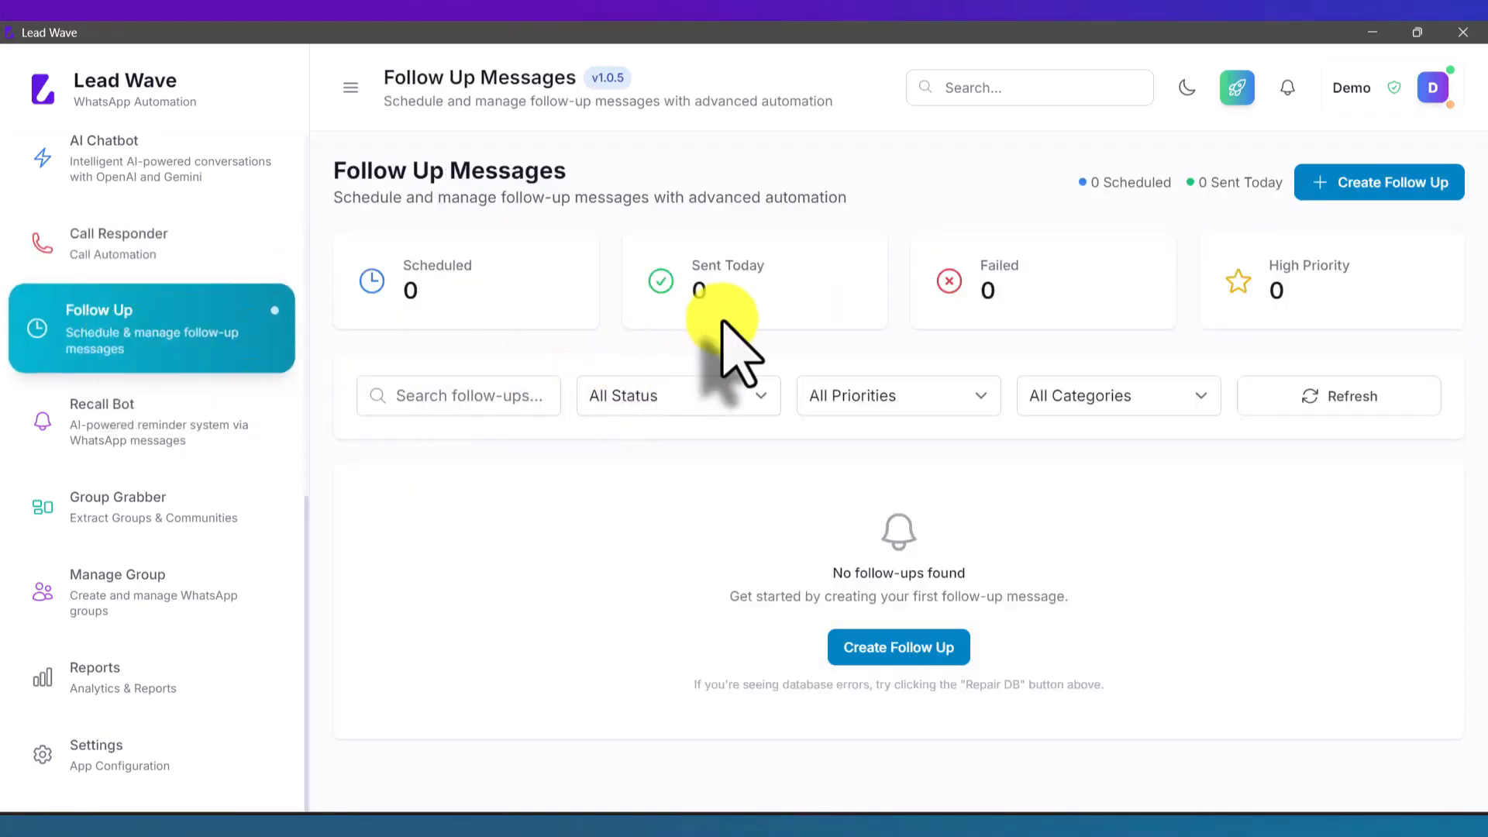
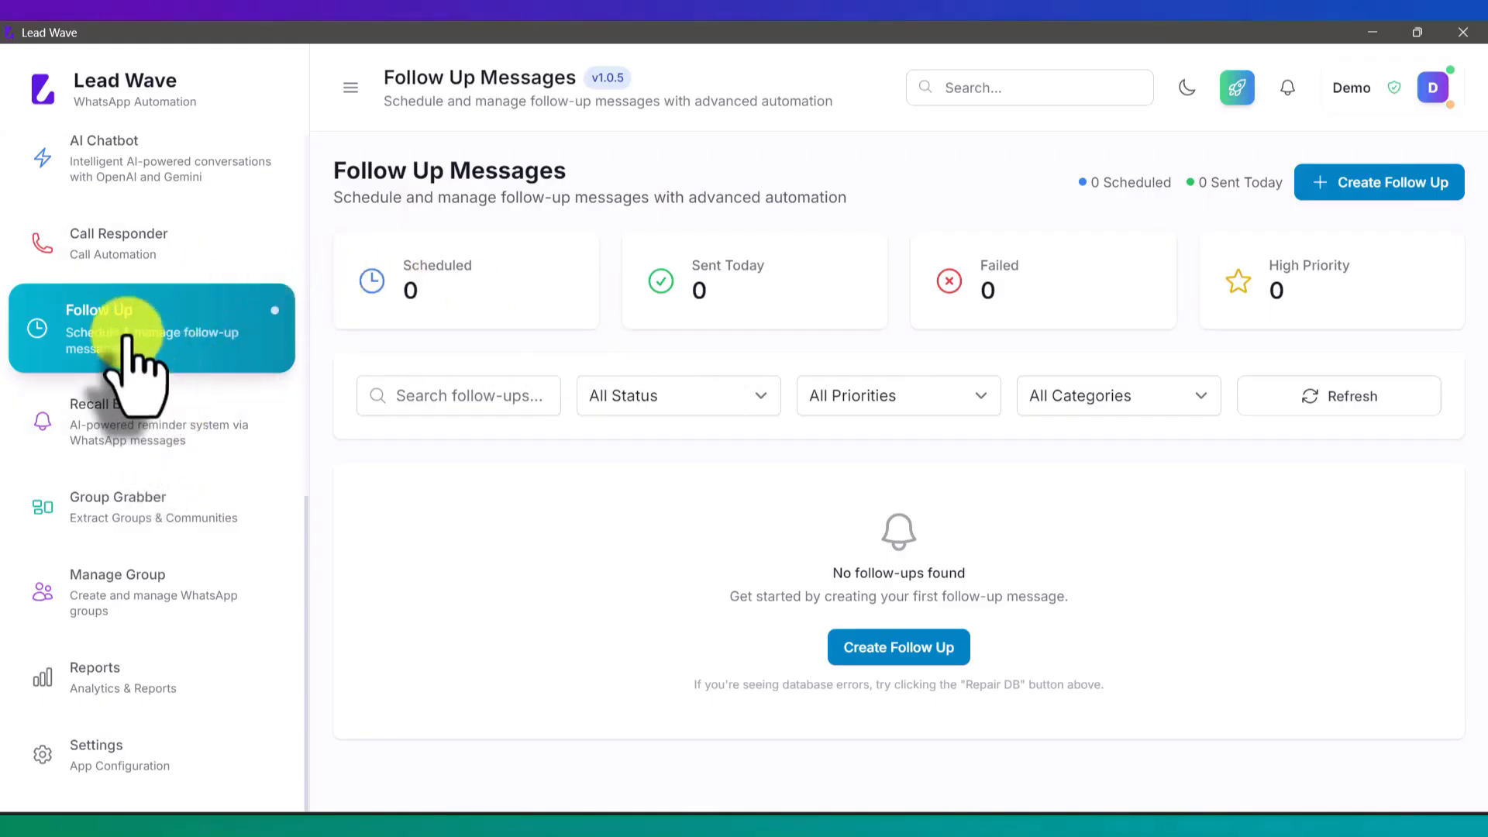
Step: Check the WhatsApp Devices page, then go back to Follow Up and open the Create Follow Up form
{"action": "left_click", "coordinate": [1371, 192]}
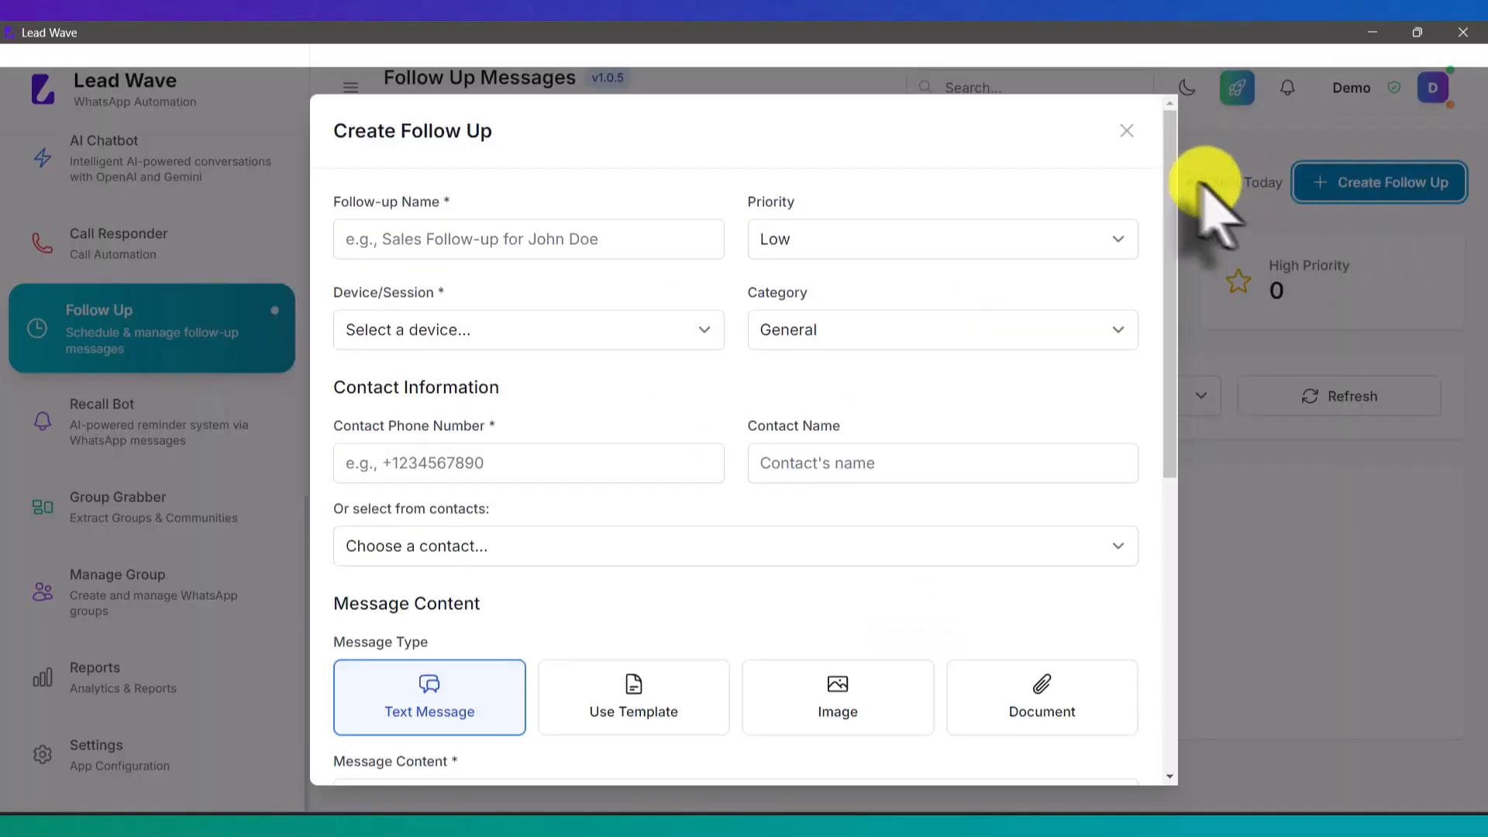
{"action": "left_click", "coordinate": [1126, 132]}
{"action": "scroll", "coordinate": [124, 330], "scroll_direction": "up", "scroll_amount": 10}
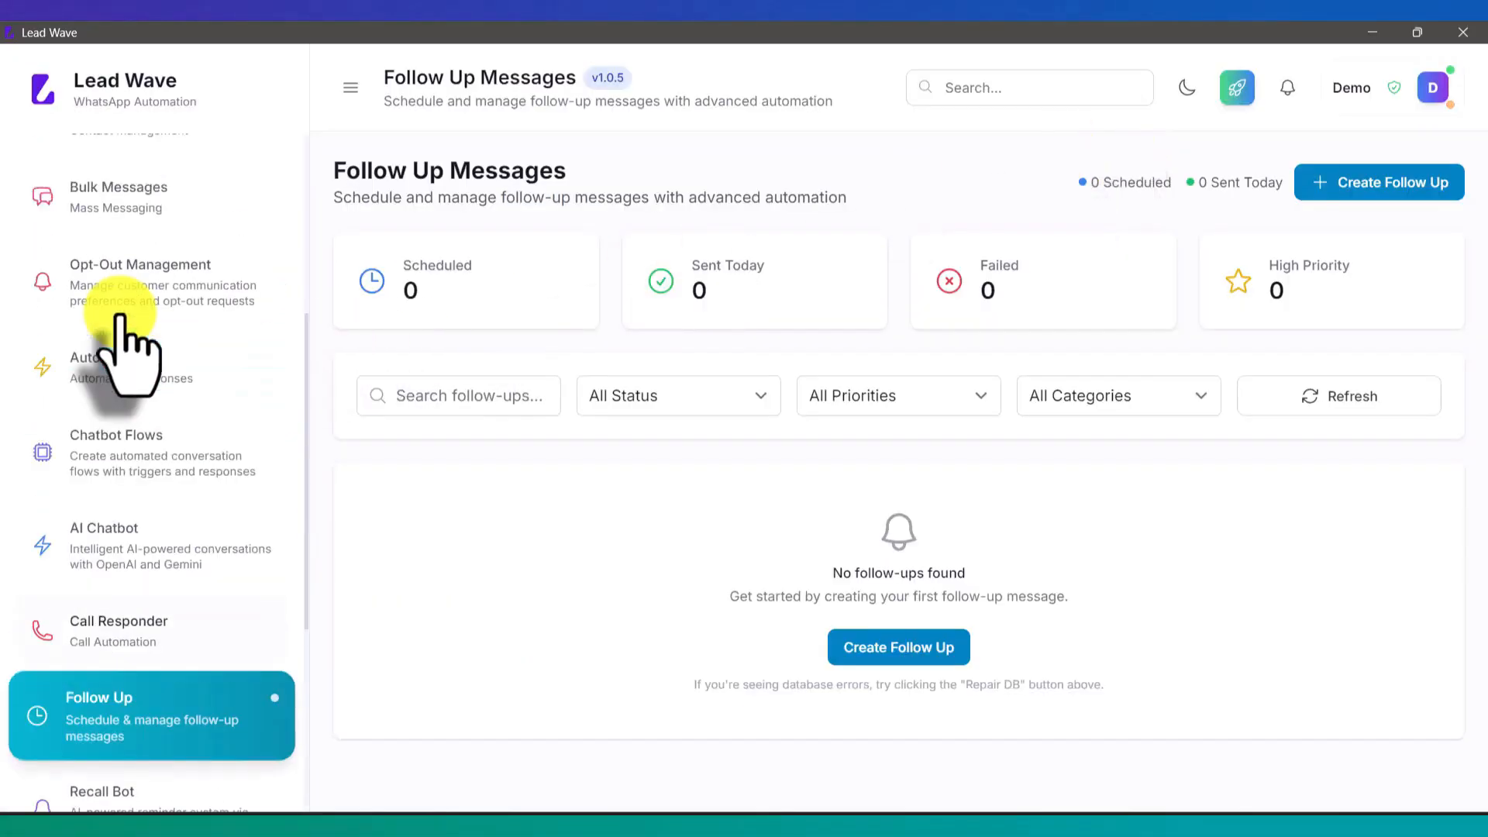
{"action": "left_click", "coordinate": [148, 271]}
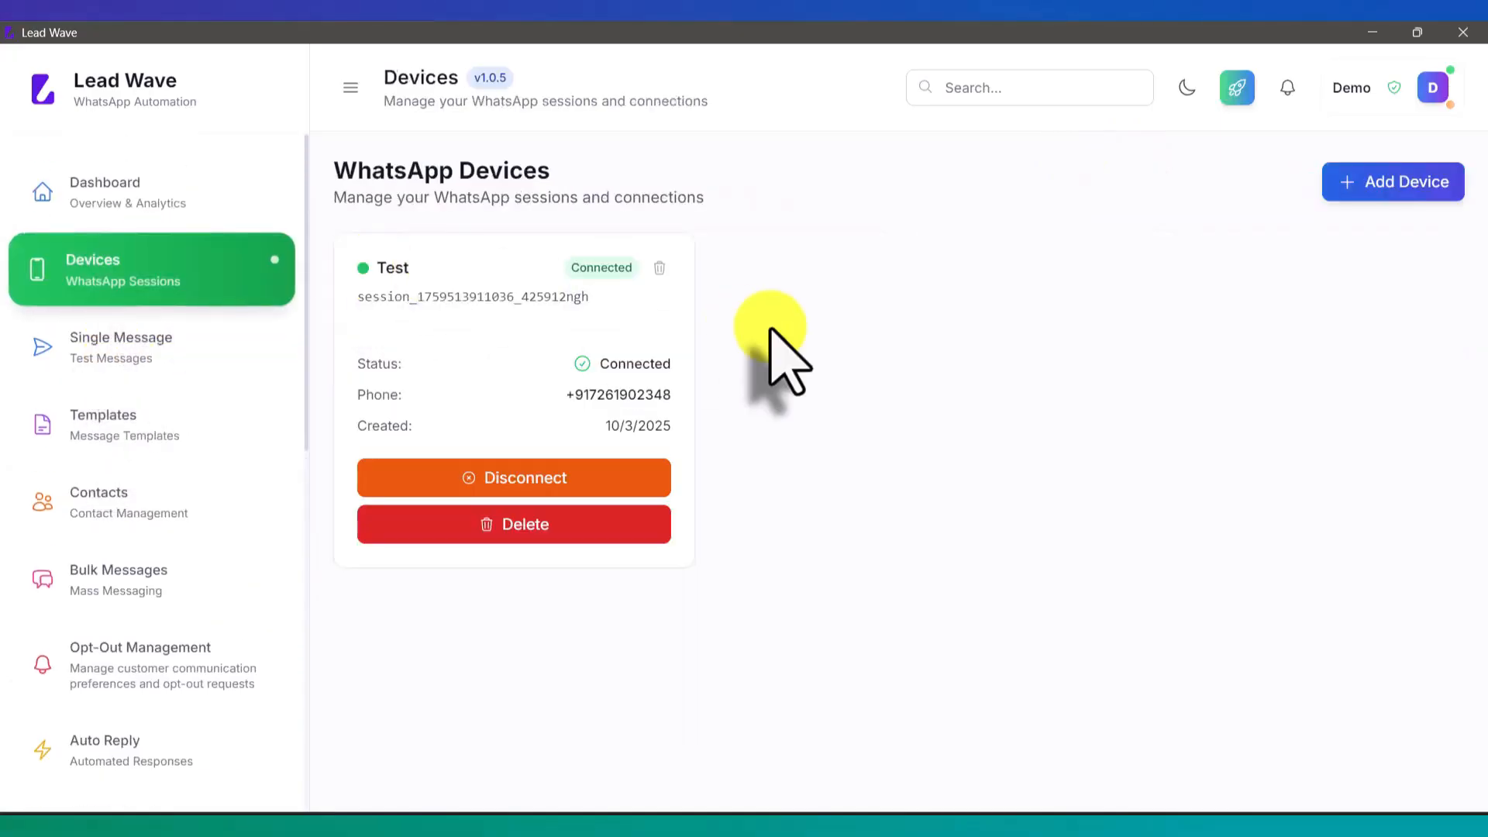
{"action": "scroll", "coordinate": [136, 341], "scroll_direction": "down", "scroll_amount": 5}
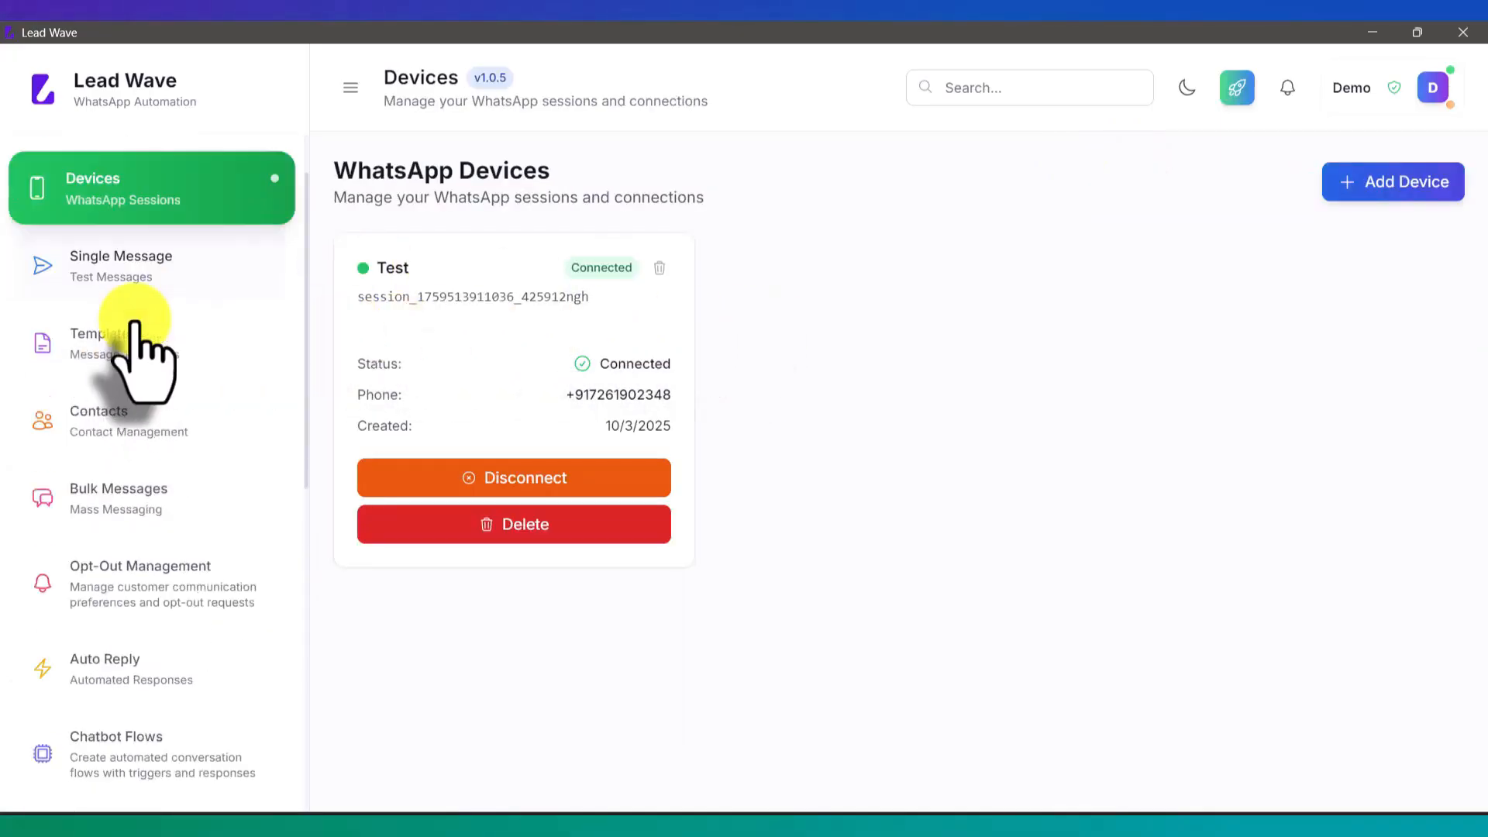
{"action": "scroll", "coordinate": [132, 338], "scroll_direction": "down", "scroll_amount": 3}
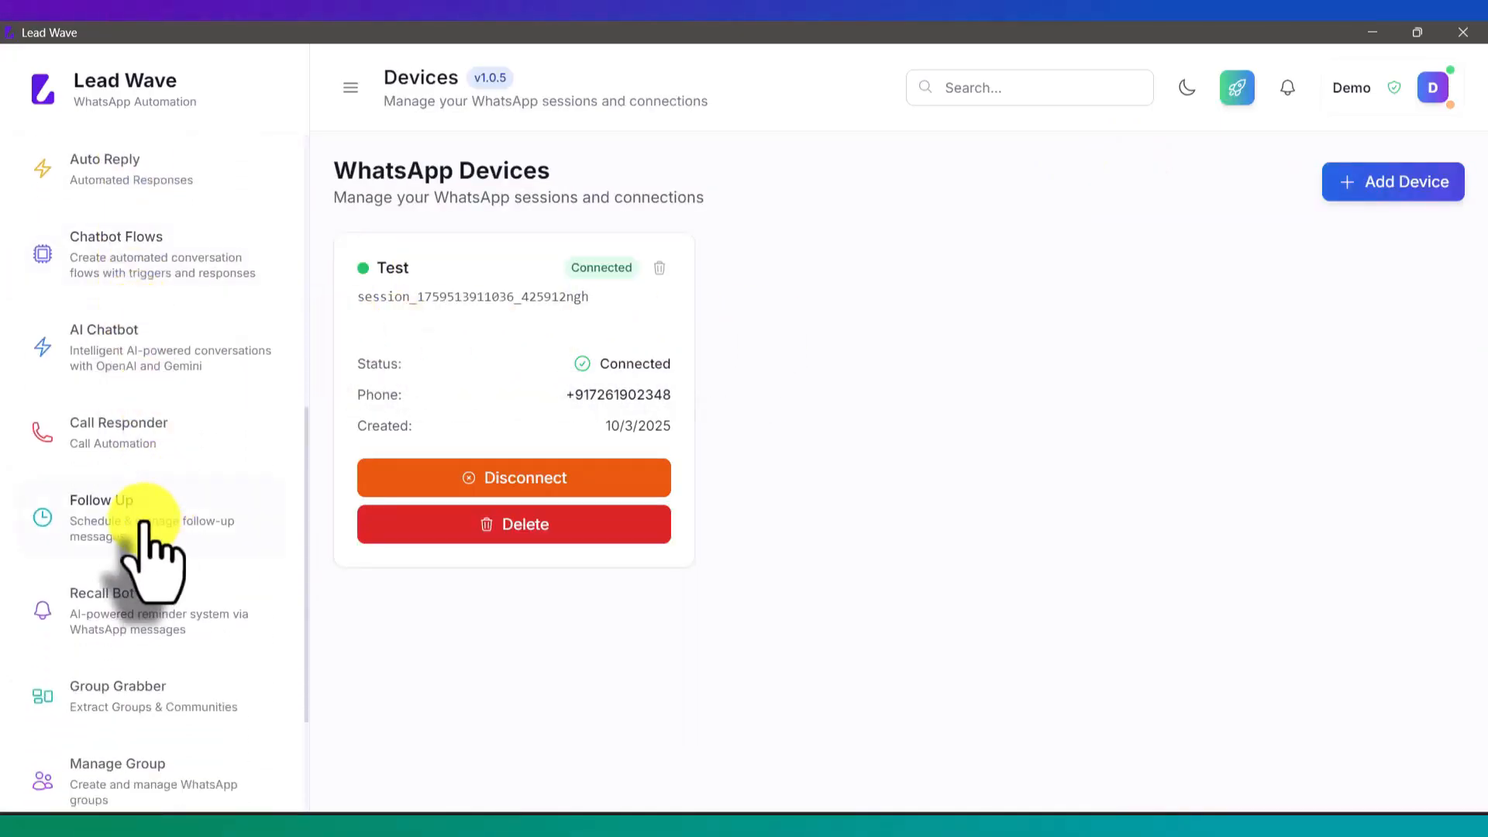
{"action": "left_click", "coordinate": [138, 513]}
{"action": "left_click", "coordinate": [1362, 182]}
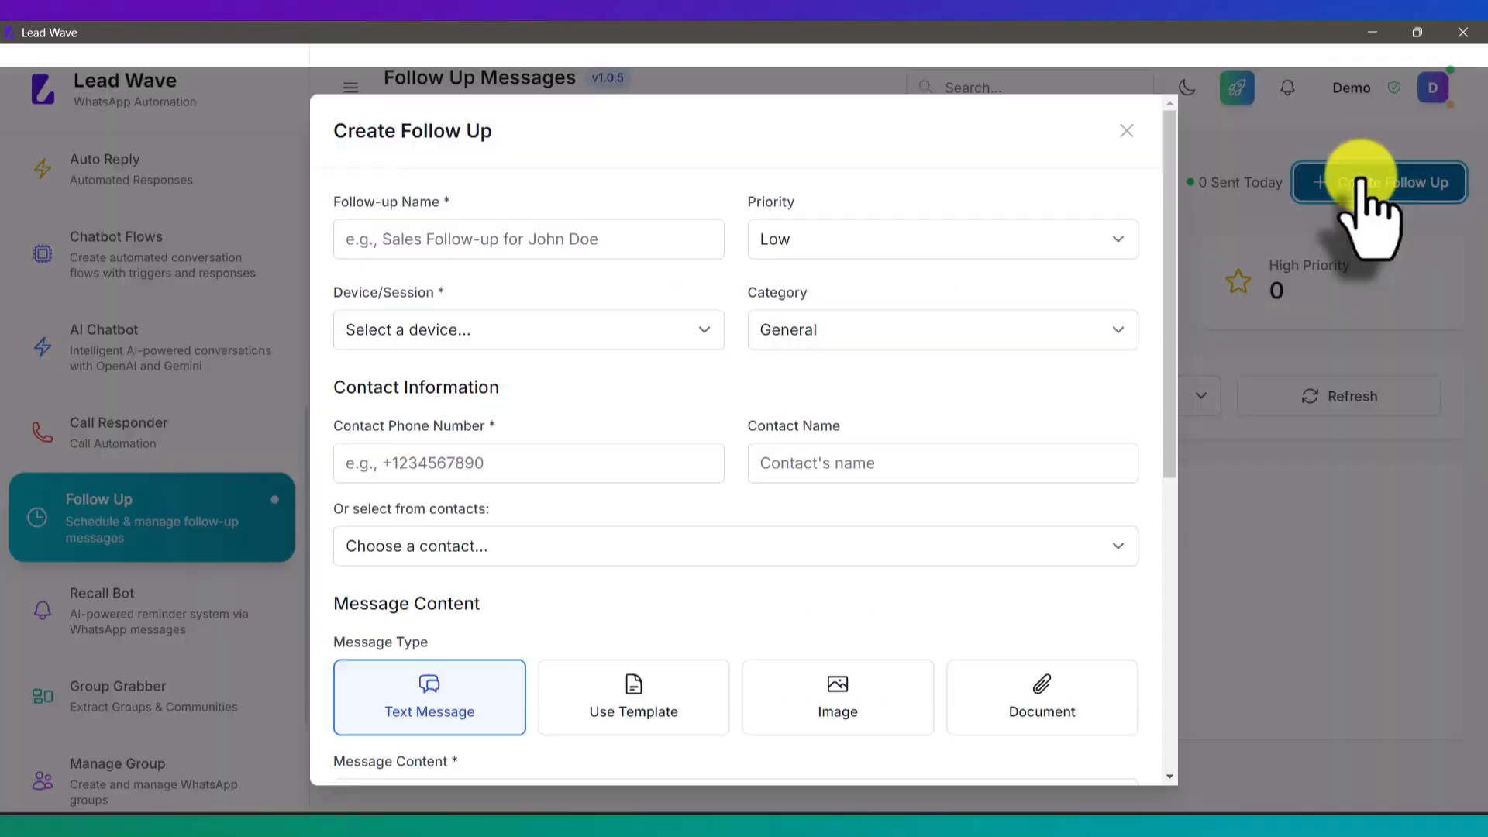
Step: Name the follow-up Test and send it from the connected Test device
{"action": "left_click", "coordinate": [400, 255]}
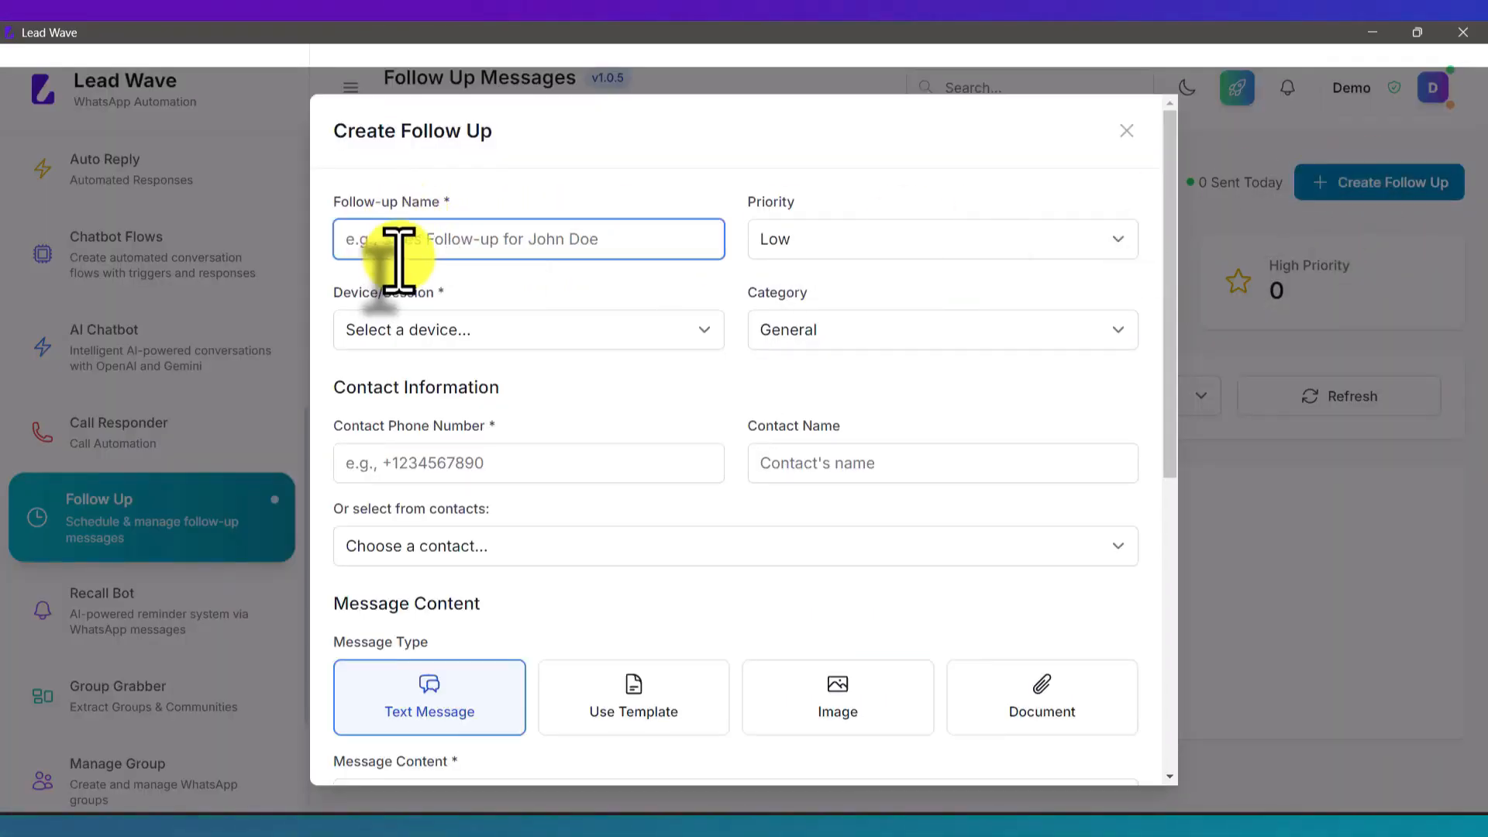
{"action": "type", "text": "Test"}
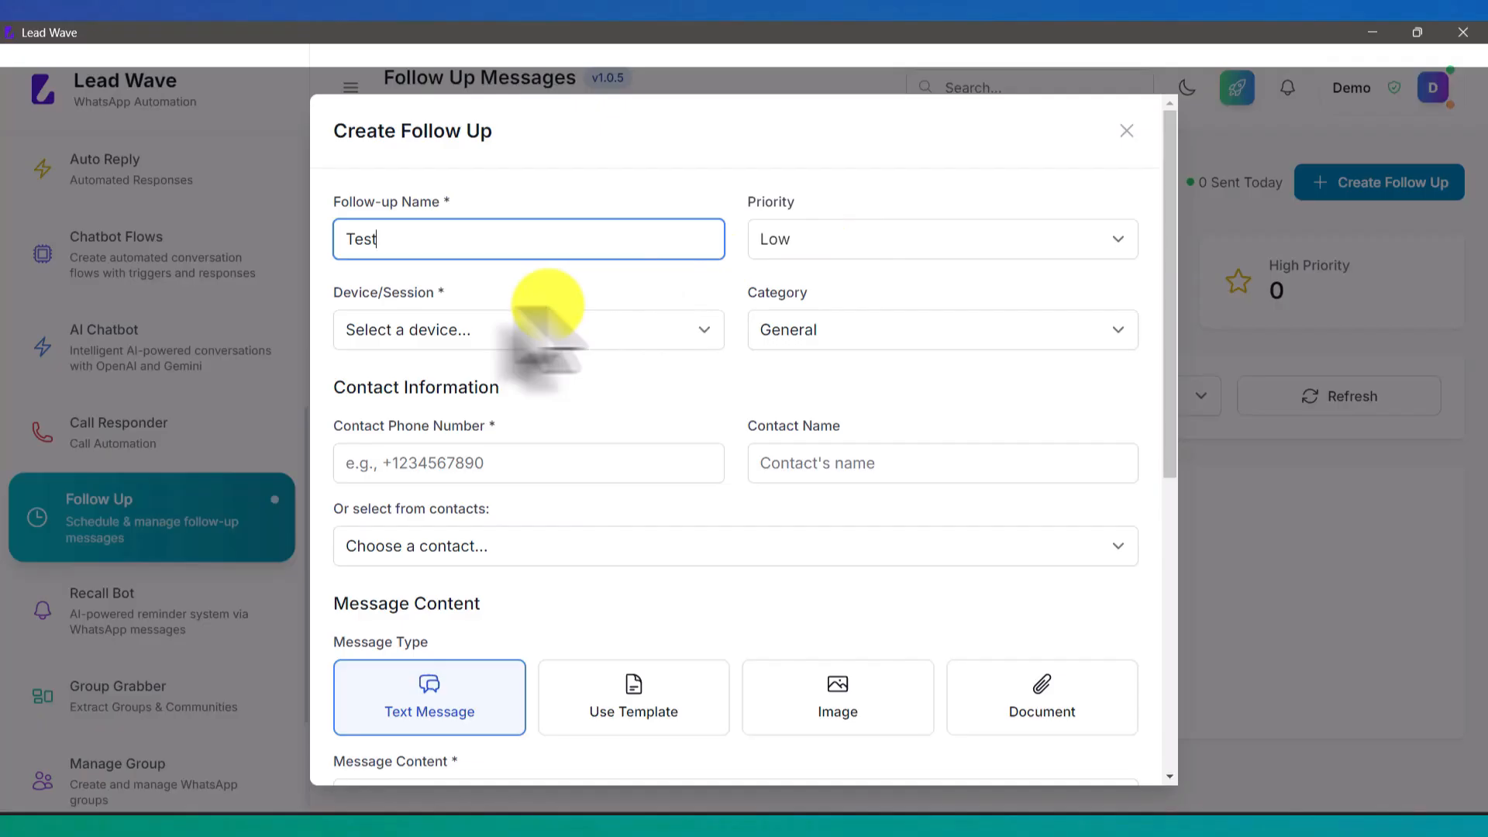
{"action": "left_click", "coordinate": [446, 332]}
{"action": "left_click", "coordinate": [446, 380]}
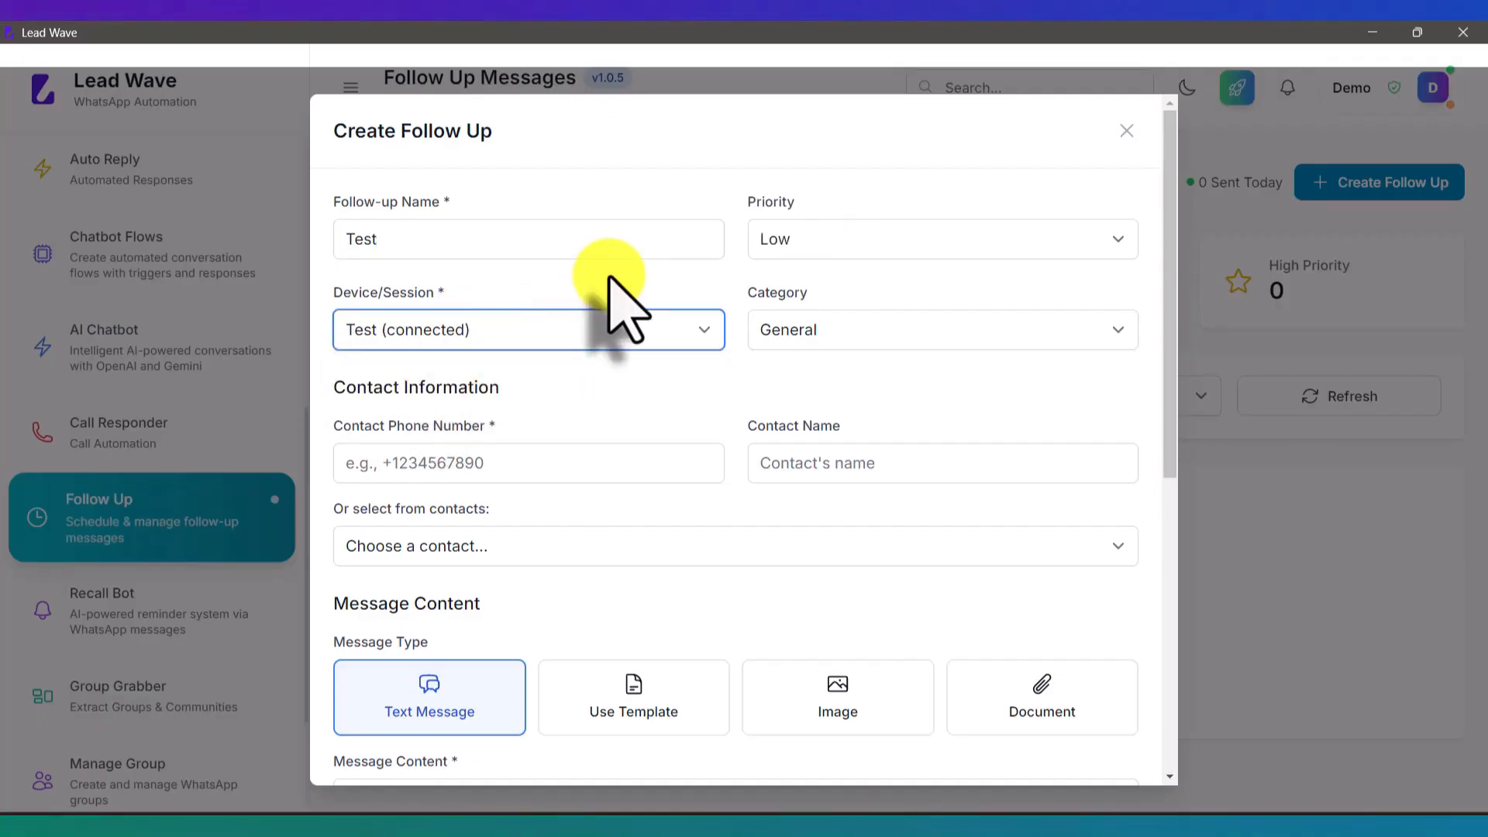
Step: Enter the contact's phone number and start typing the contact's name
{"action": "left_click", "coordinate": [481, 465]}
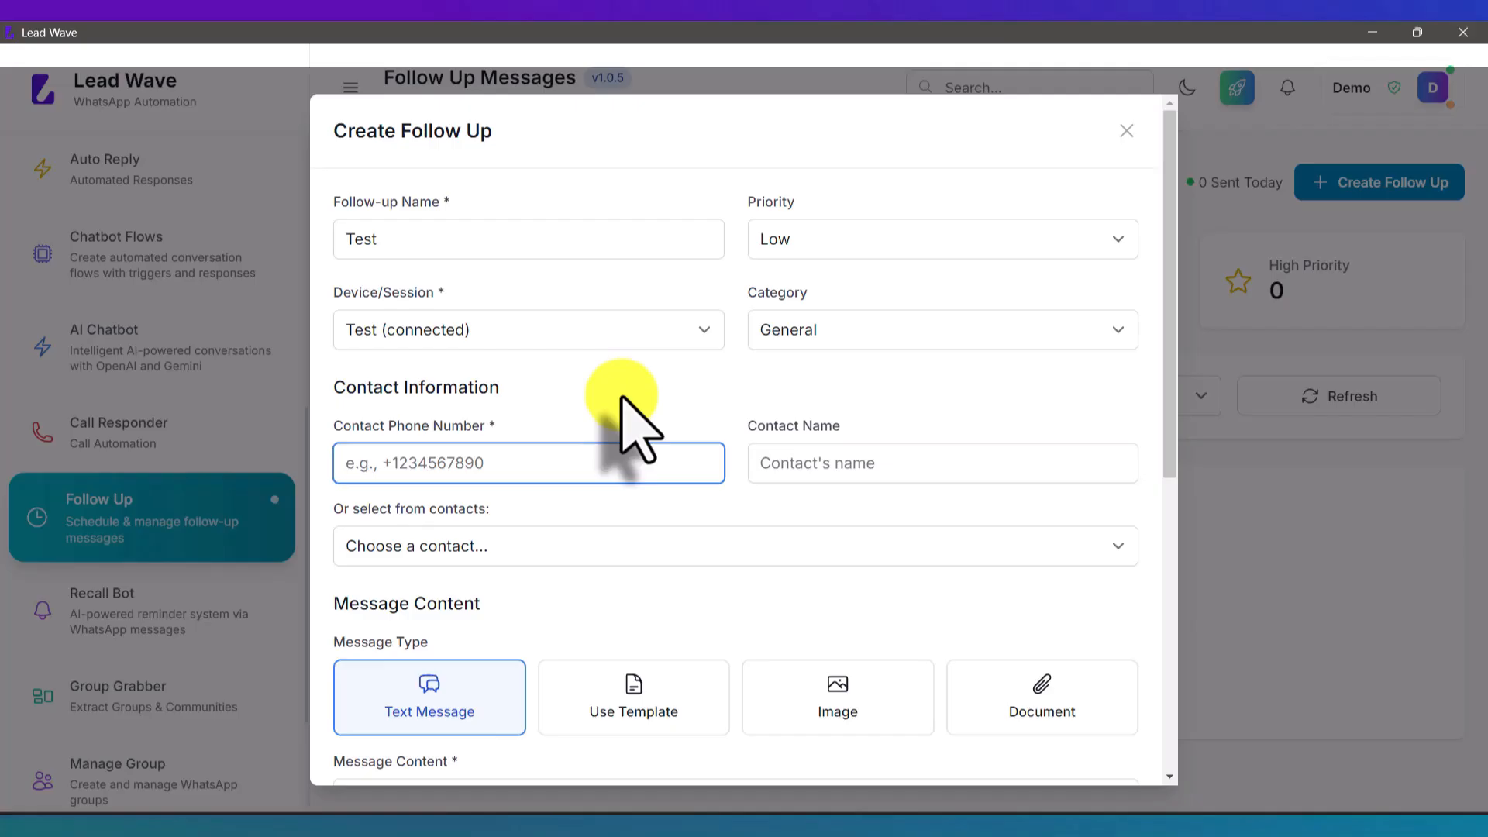
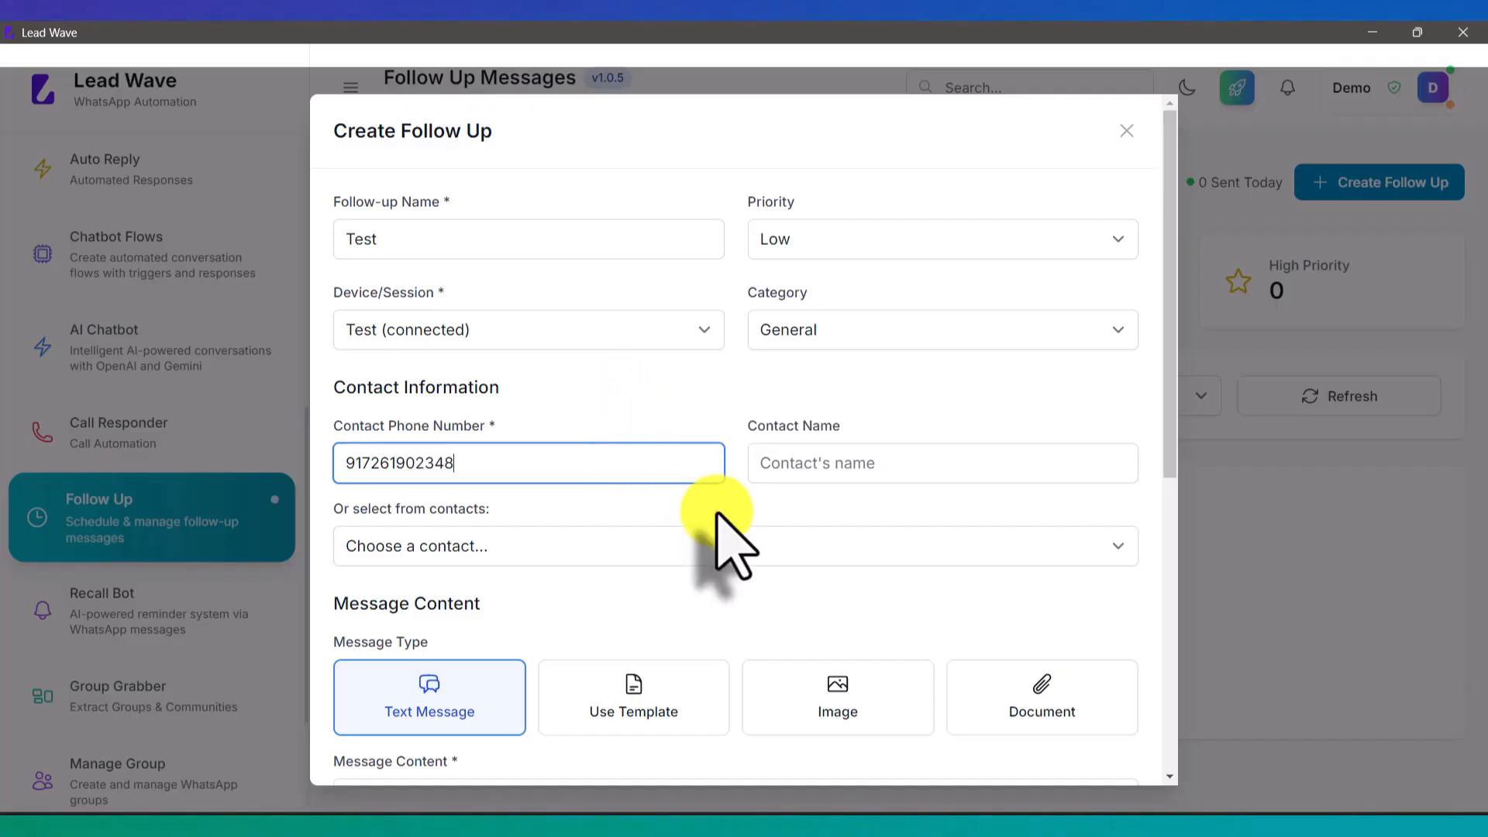
{"action": "left_click", "coordinate": [814, 465]}
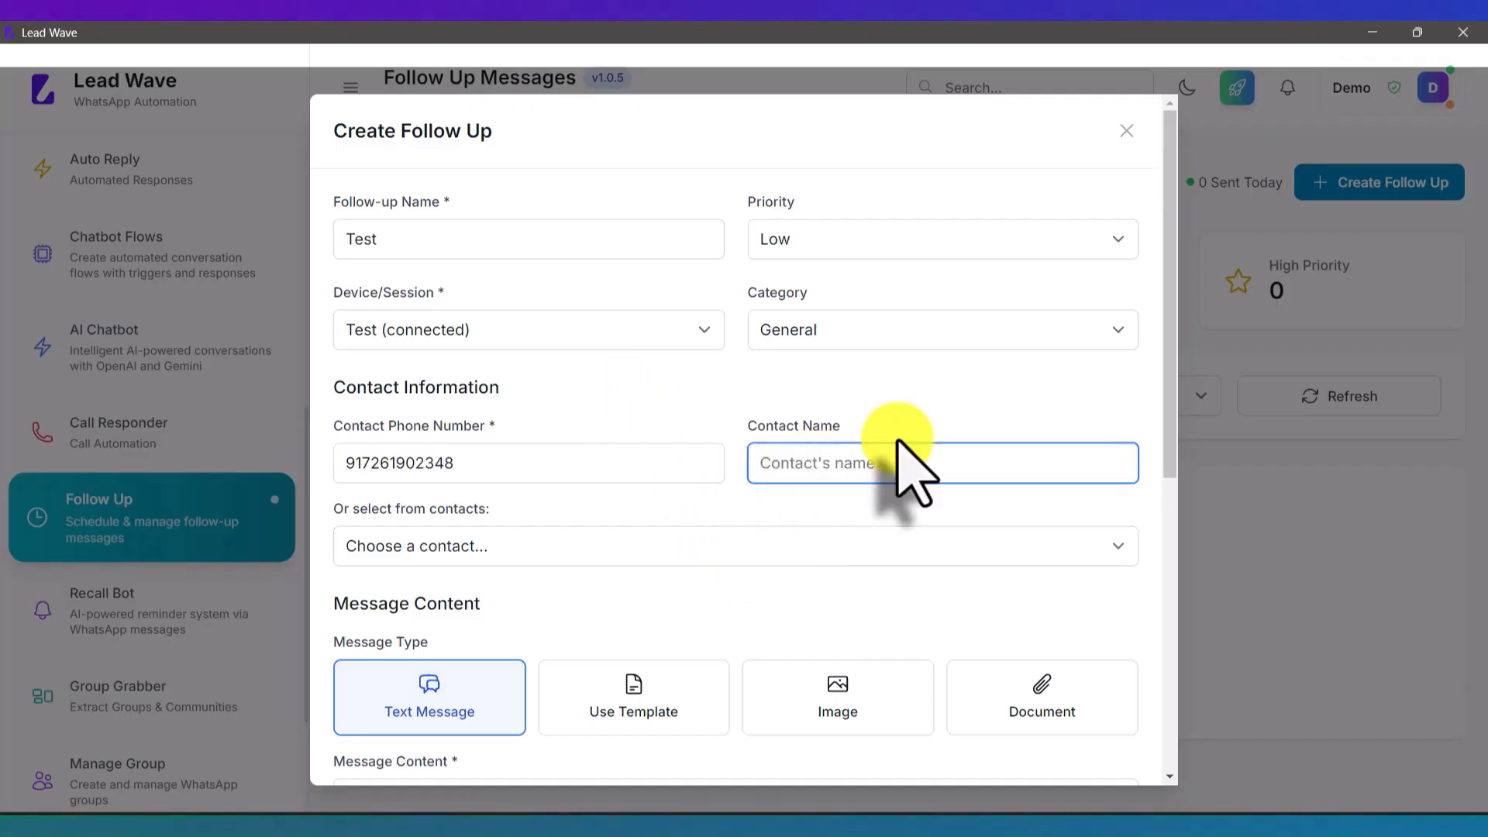
{"action": "type", "text": "Rav"}
{"action": "key", "text": "BackSpace"}
Step: Finish the contact's name and look through the saved-contacts list without choosing one
{"action": "type", "text": "hul"}
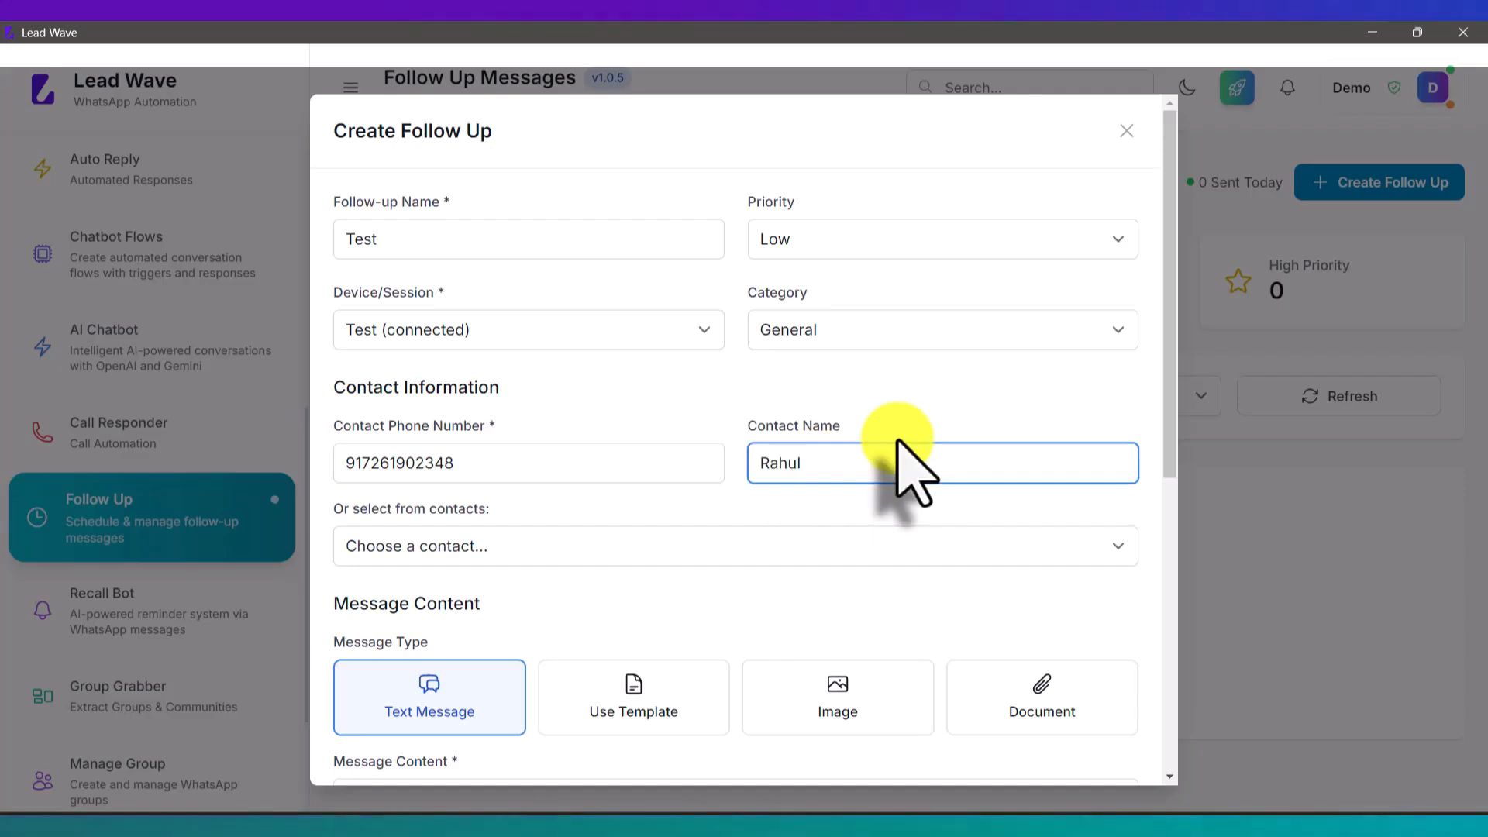
{"action": "scroll", "coordinate": [898, 445], "scroll_direction": "down", "scroll_amount": 3}
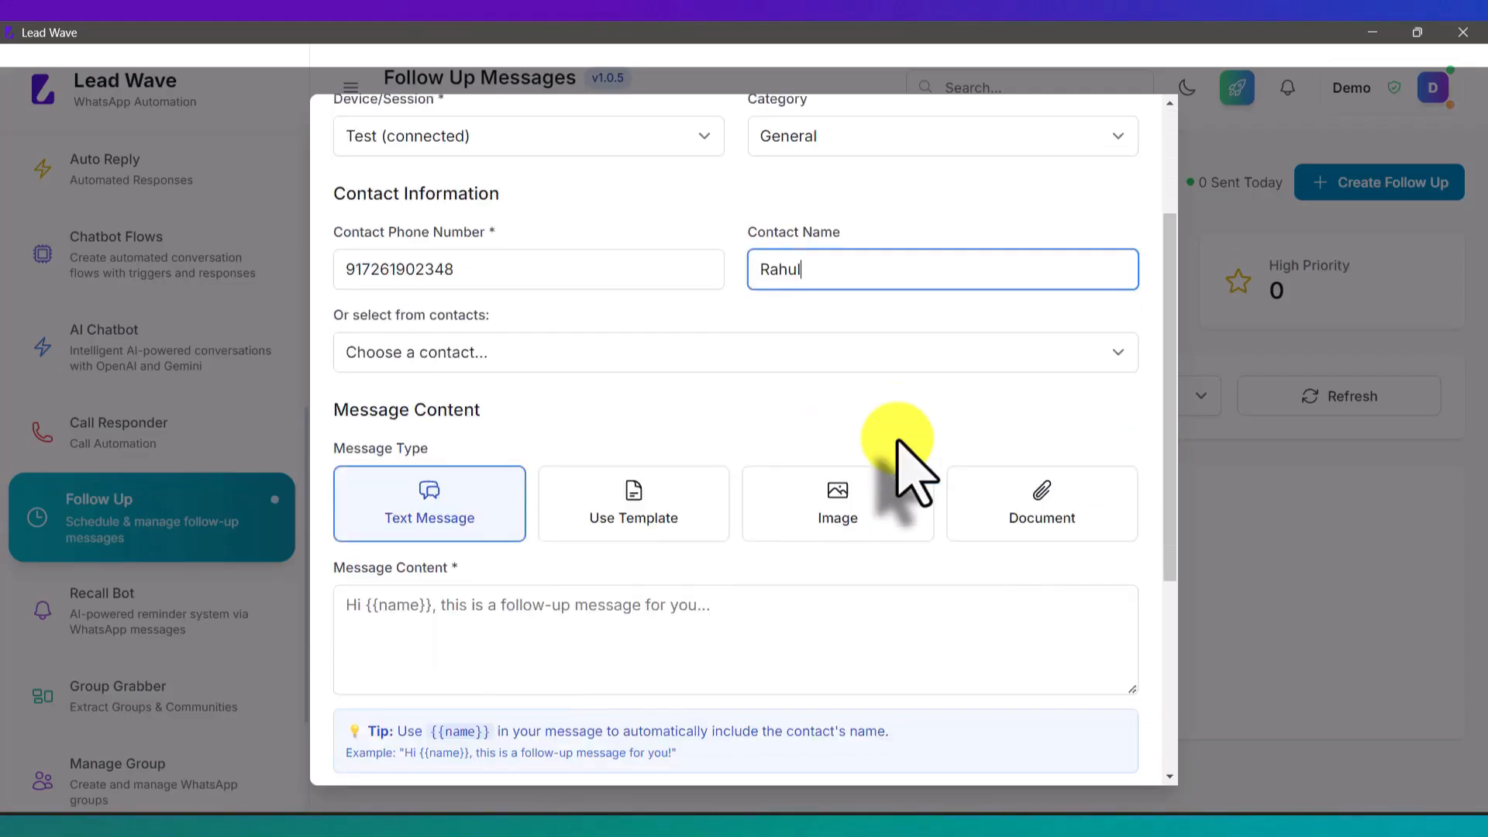
{"action": "left_click", "coordinate": [496, 354]}
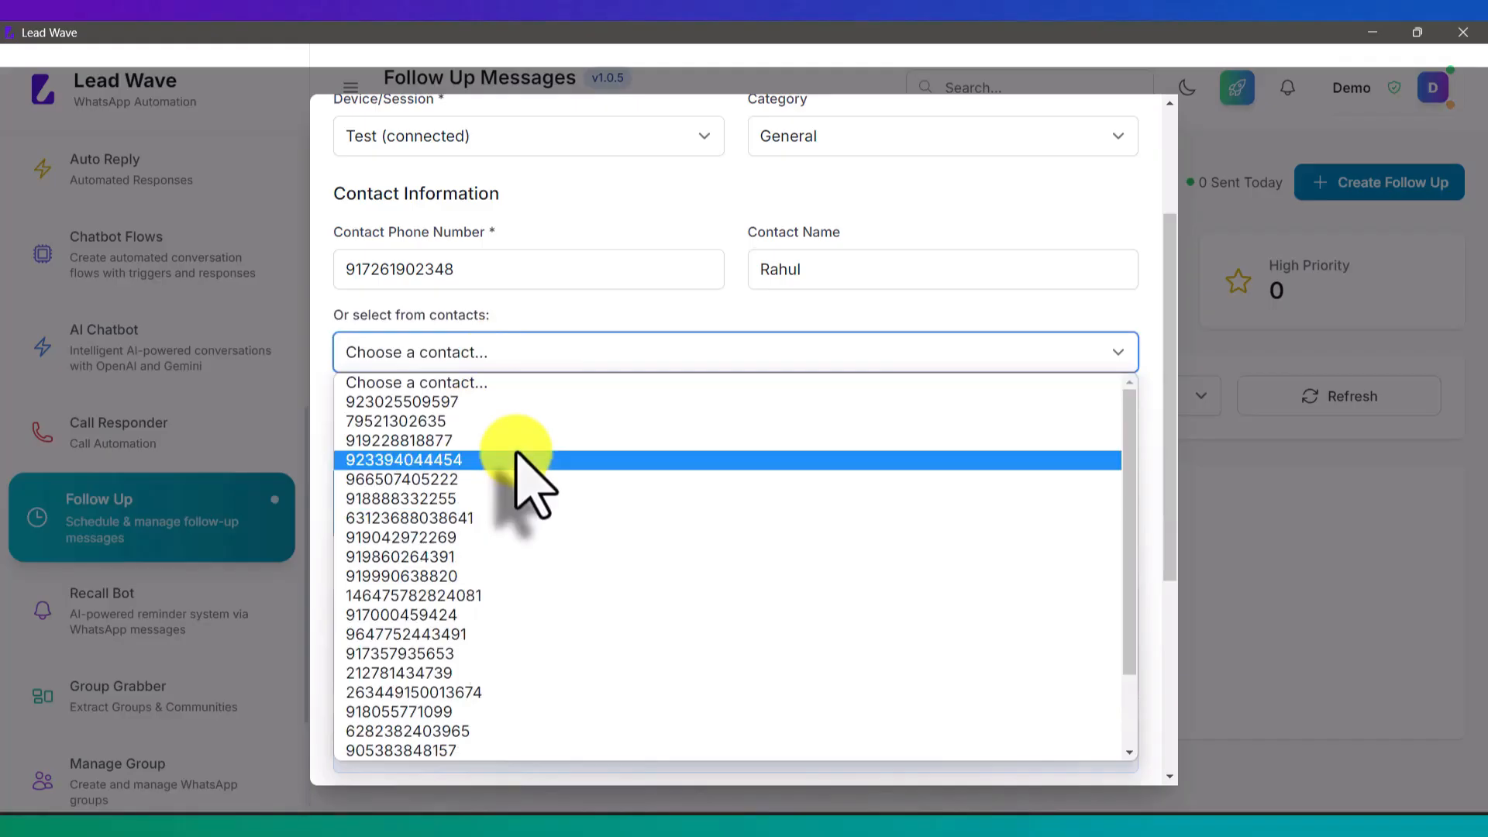
{"action": "left_click", "coordinate": [540, 319]}
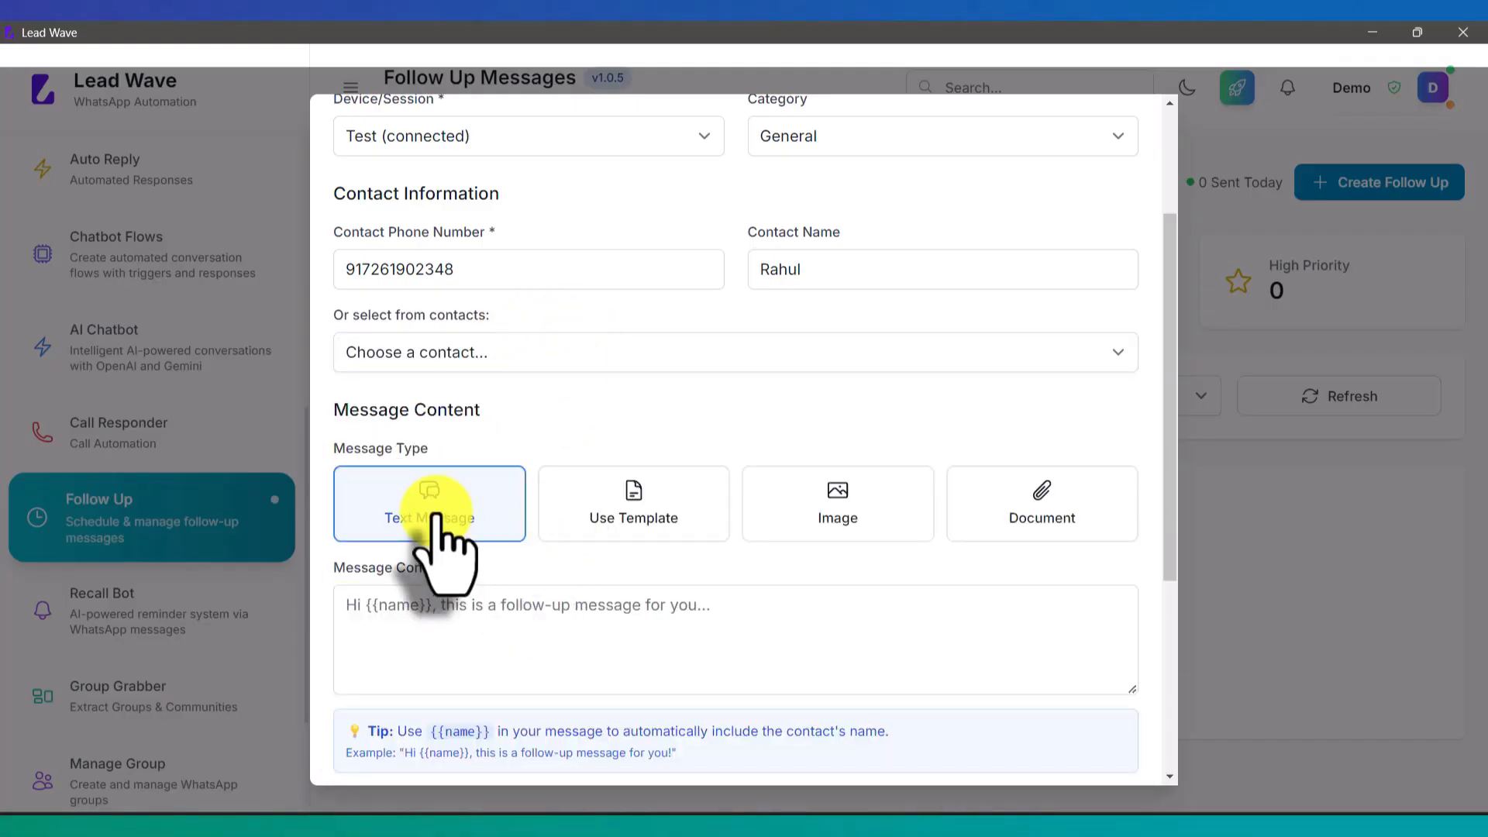
Step: Write a message greeting {{name}} about buying the Wave application and asking if they've decided
{"action": "left_click", "coordinate": [541, 620]}
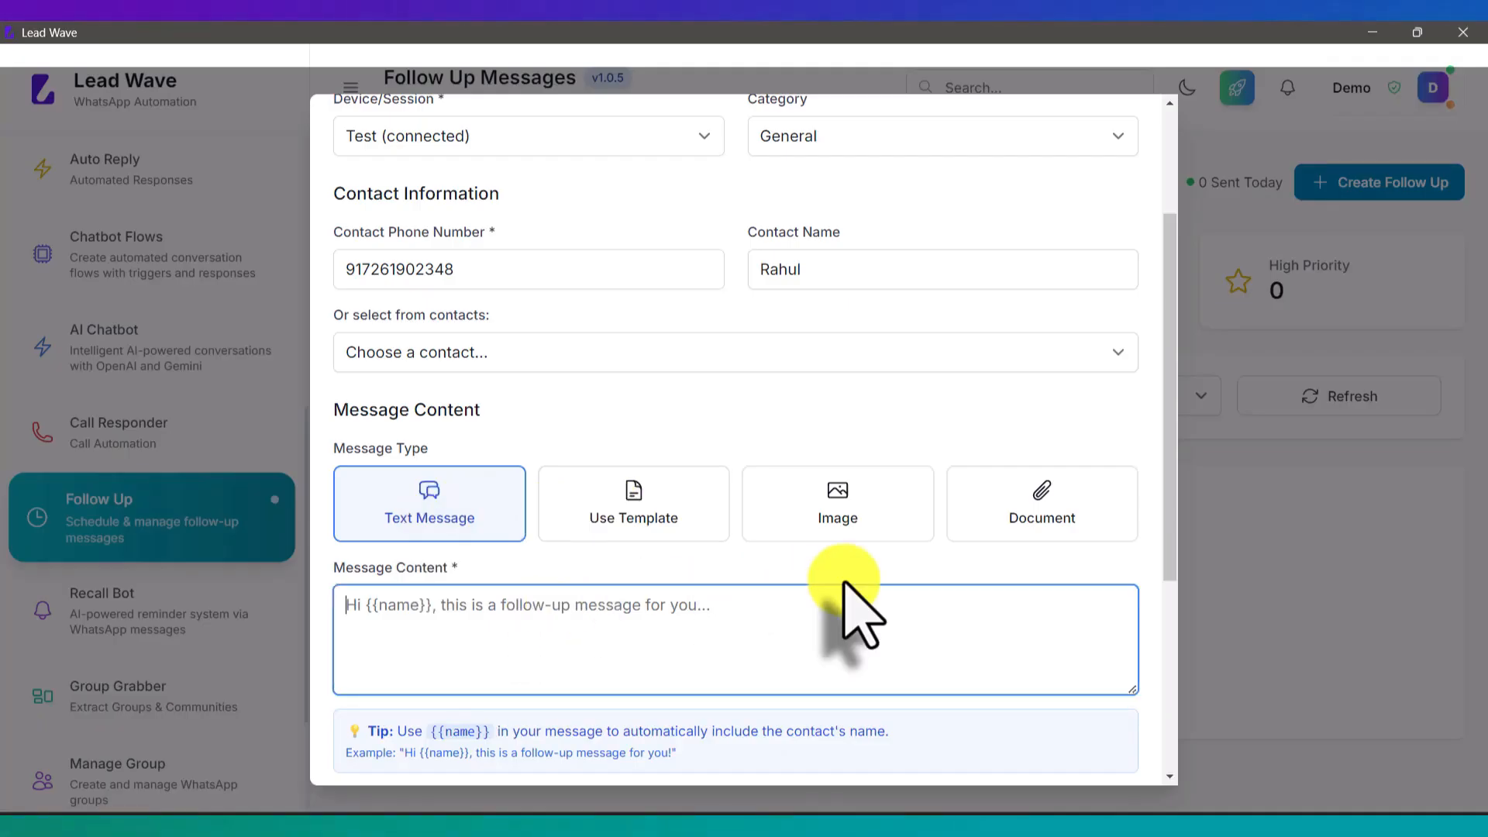
{"action": "type", "text": "Hell"}
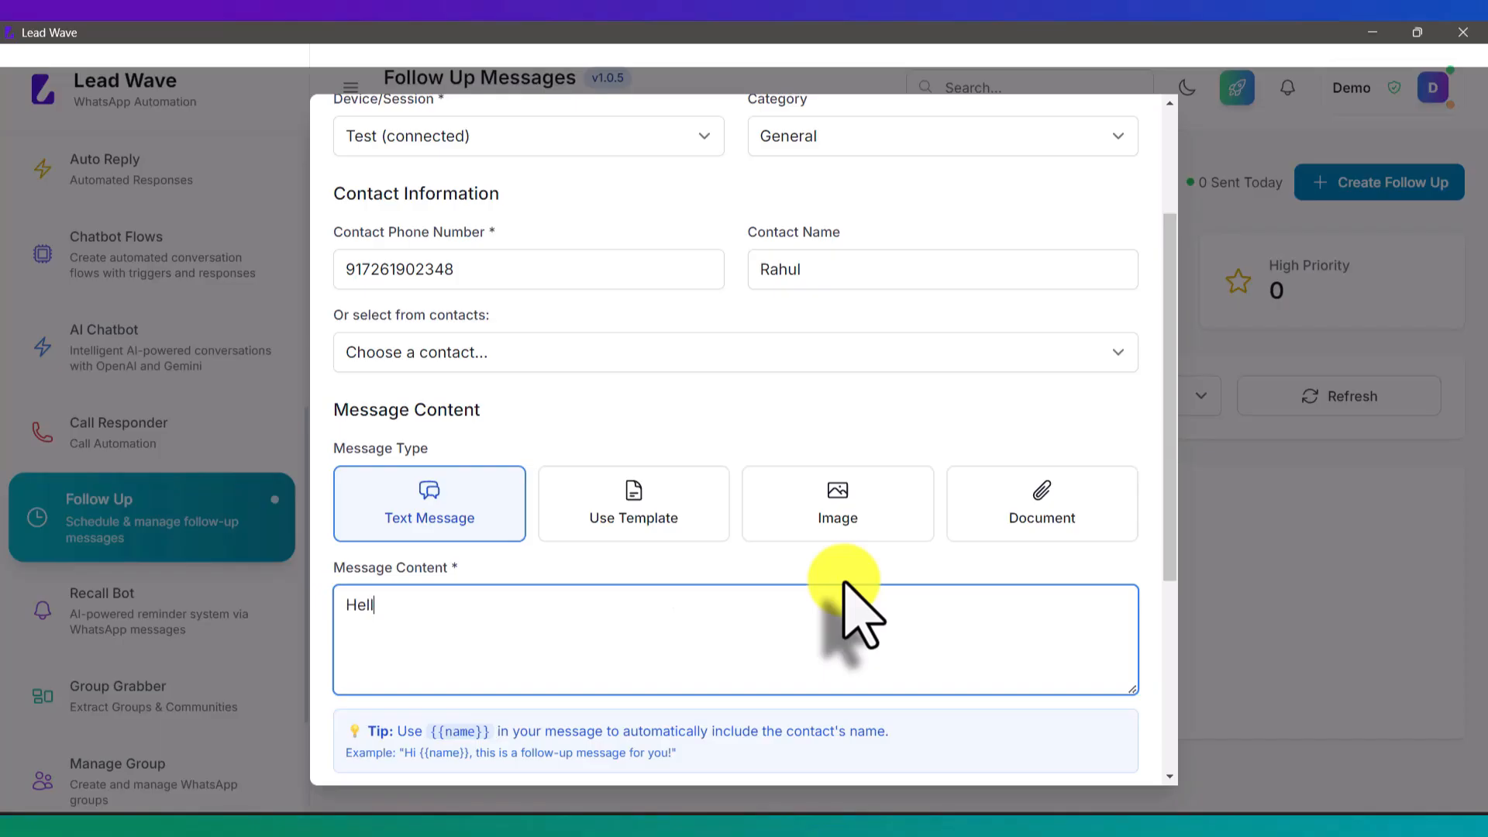
{"action": "type", "text": "o {{name"}
{"action": "type", "text": "}}"}
{"action": "type", "text": ". th"}
{"action": "key", "text": "BackSpace"}
{"action": "key", "text": "BackSpace"}
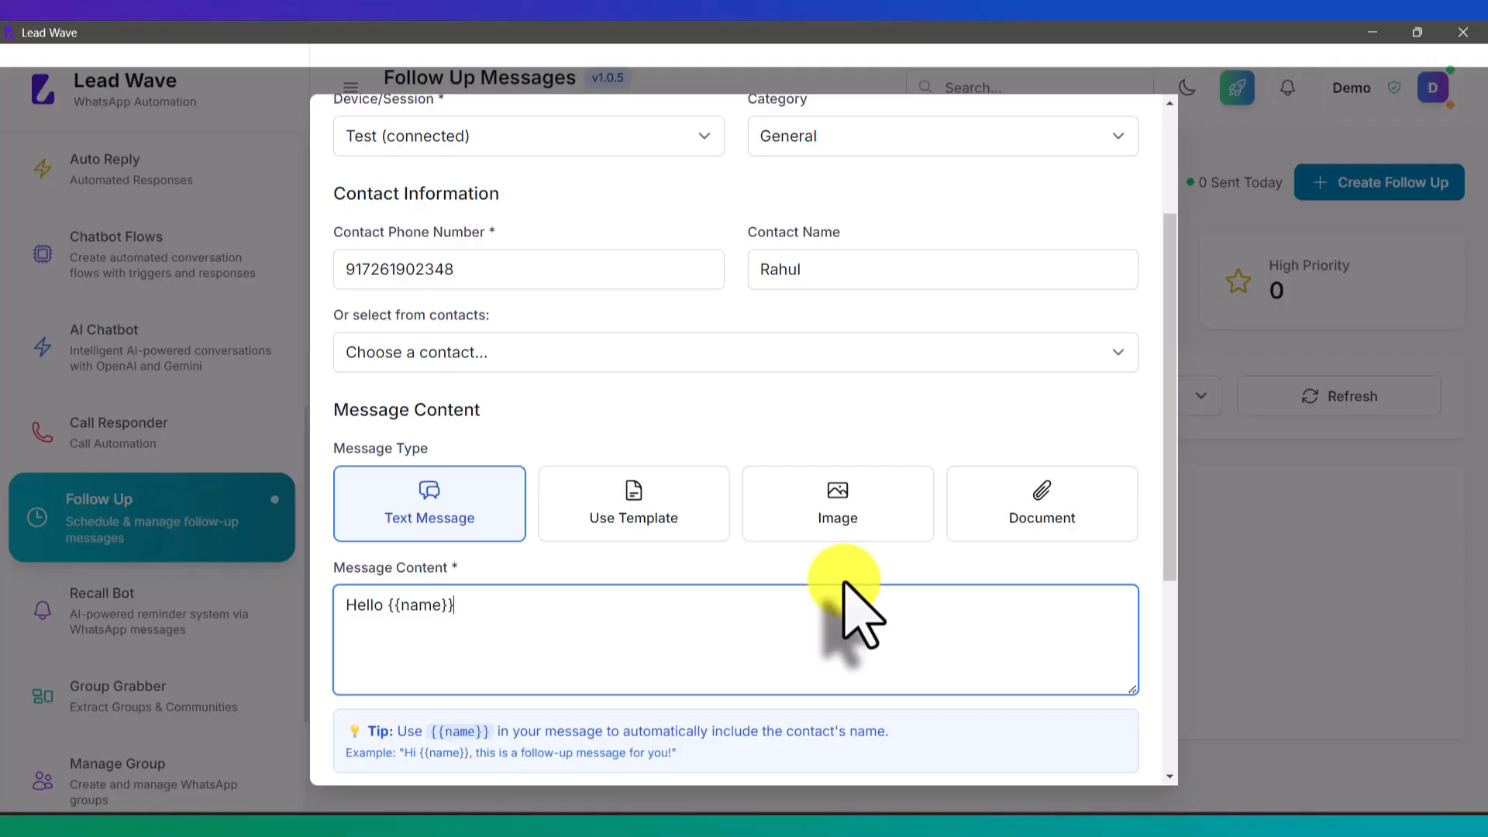
{"action": "type", "text": ", this is with reference to our d"}
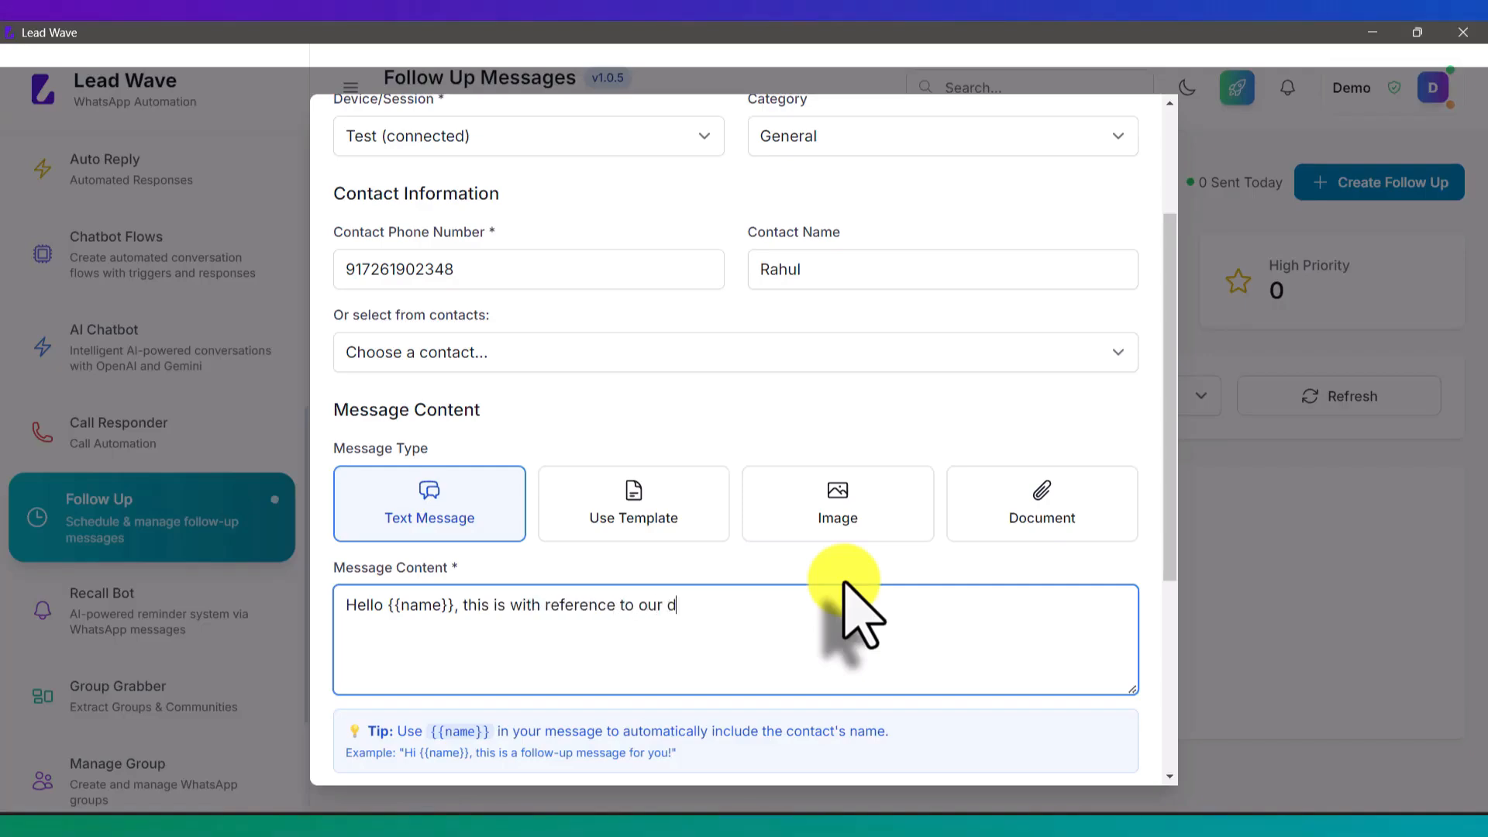
{"action": "type", "text": "isco"}
{"action": "key", "text": "BackSpace"}
{"action": "key", "text": "BackSpace"}
{"action": "type", "text": "cussion on buying"}
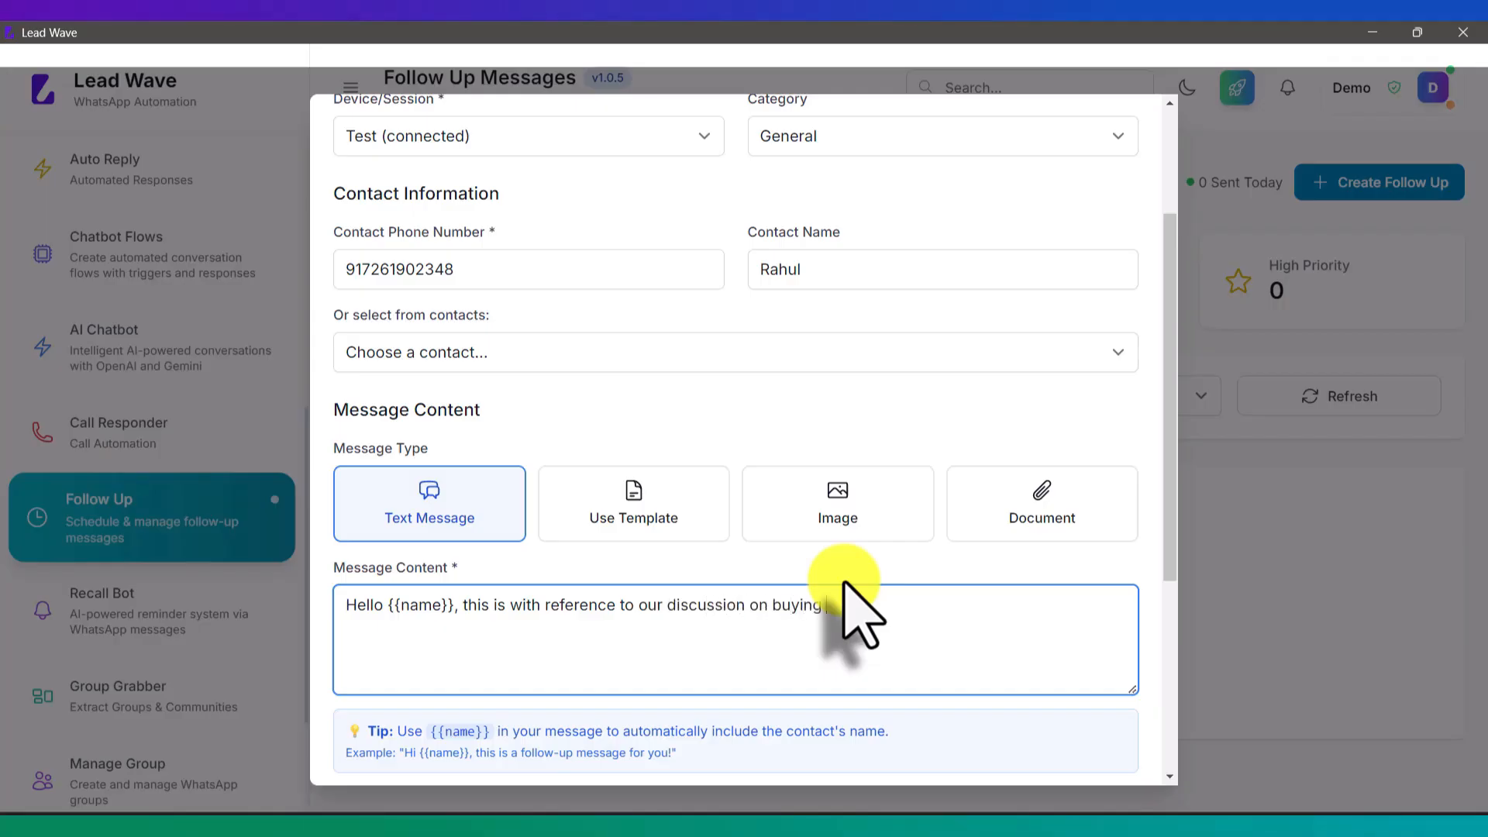
{"action": "type", "text": " a"}
{"action": "type", "text": "Wav"}
{"action": "key", "text": "BackSpace"}
{"action": "key", "text": "BackSpace"}
{"action": "key", "text": "BackSpace"}
{"action": "type", "text": "Wav"}
{"action": "key", "text": "BackSpace"}
{"action": "key", "text": "BackSpace"}
{"action": "key", "text": "BackSpace"}
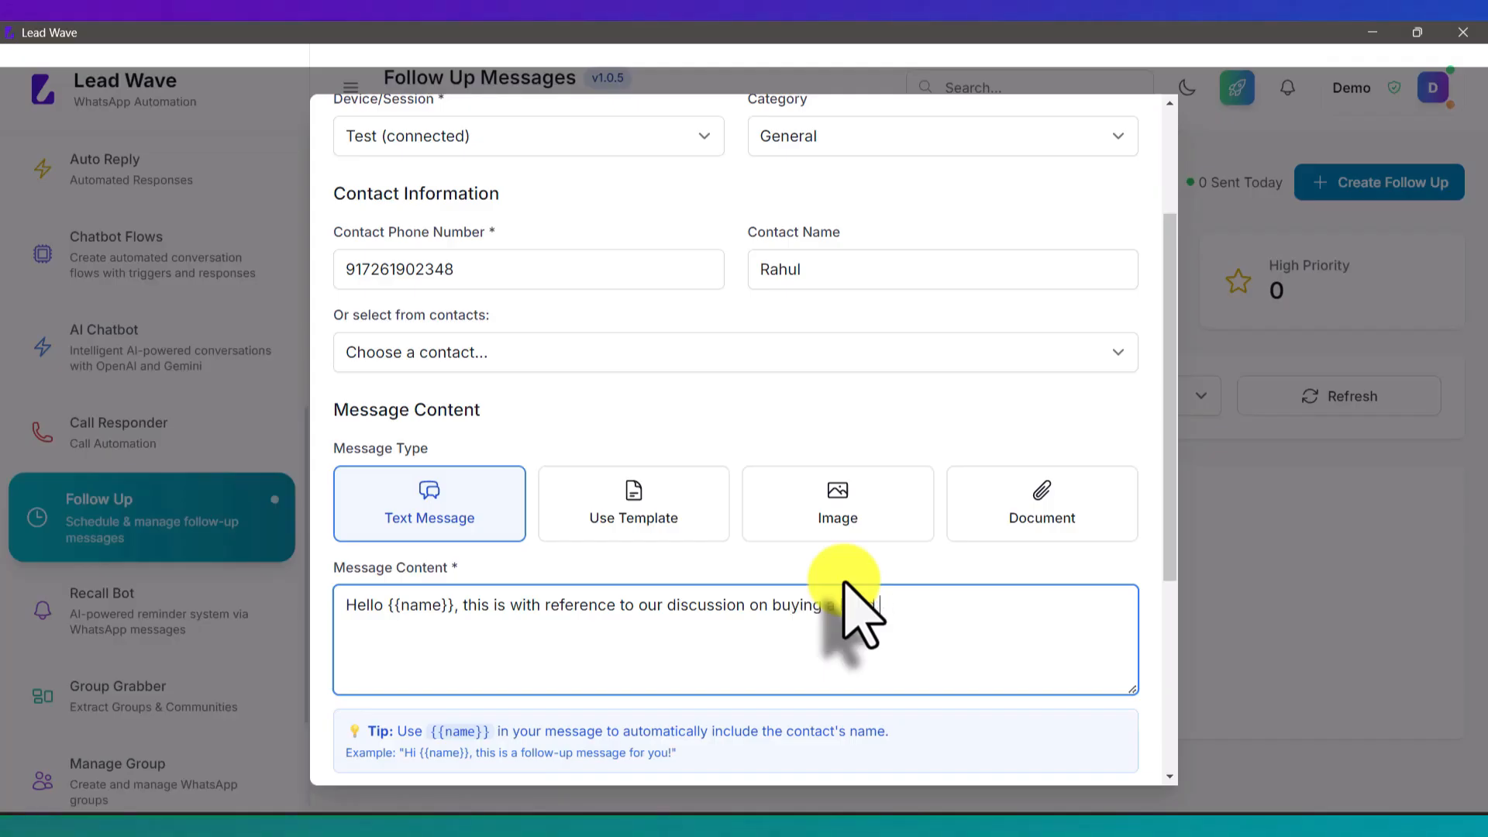
{"action": "type", "text": "Wave application, this is a foll"}
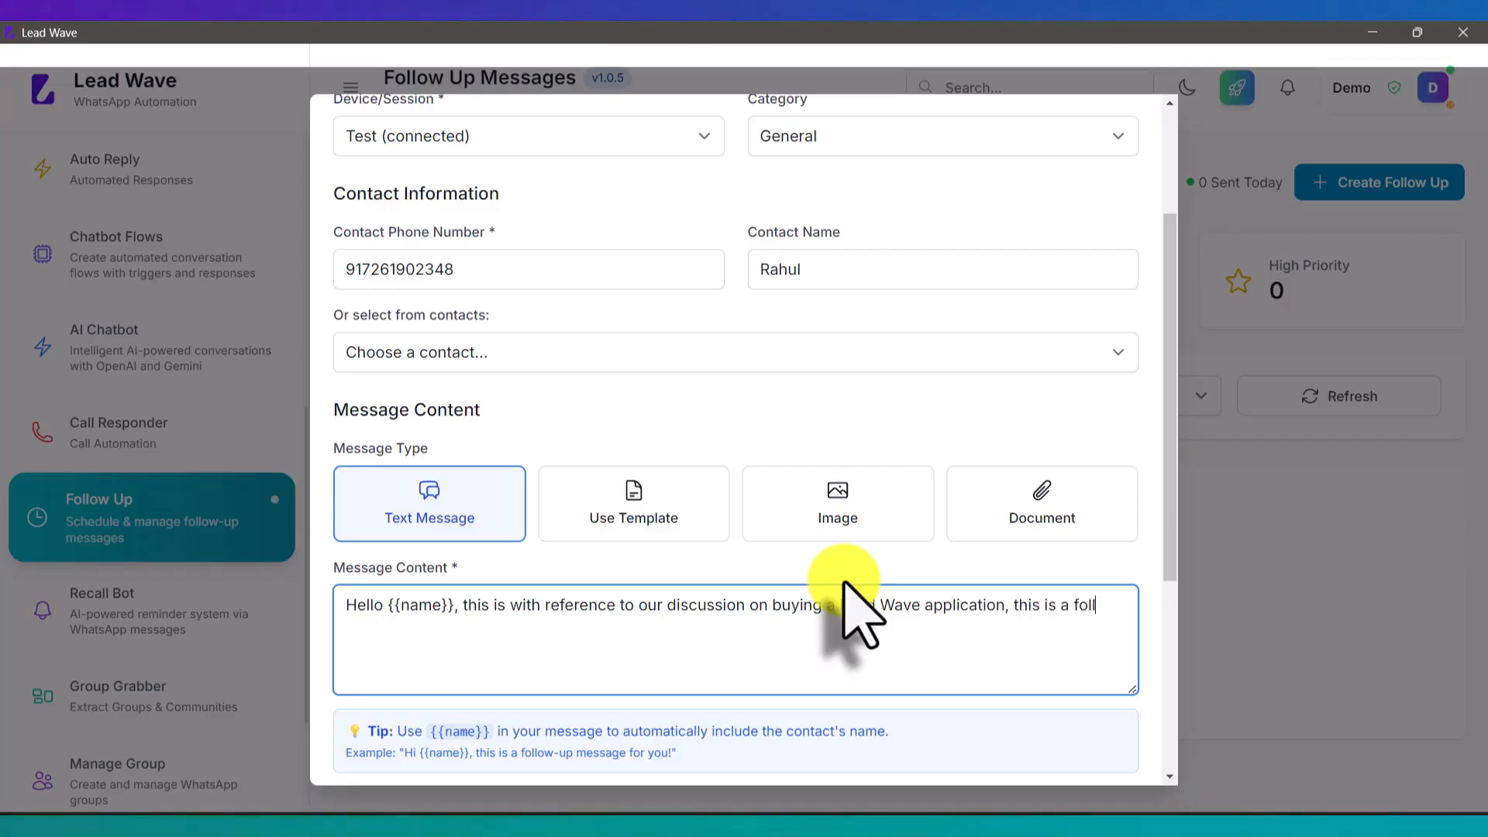
{"action": "type", "text": "ow up message, please"}
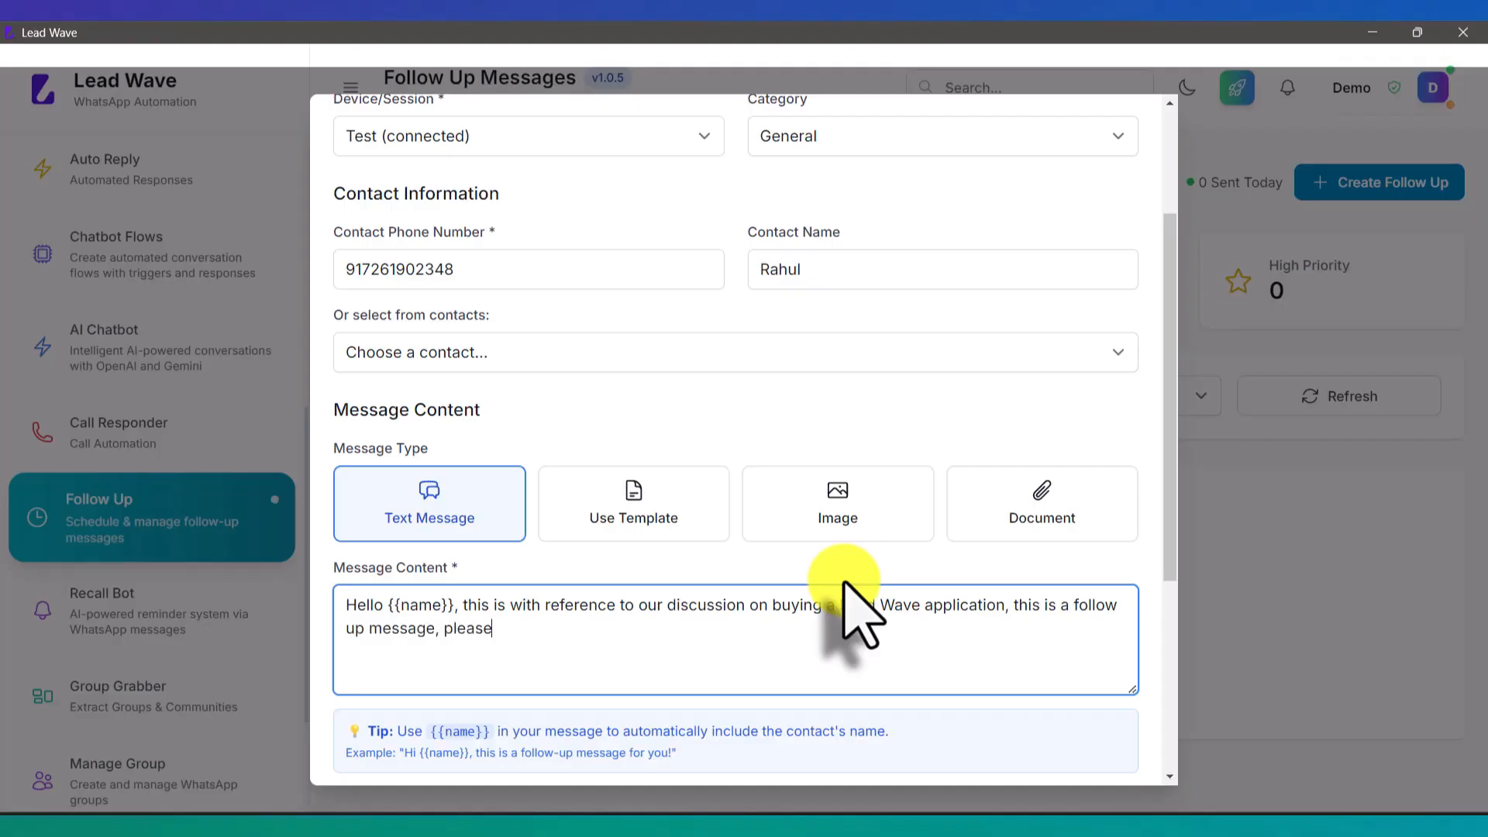
{"action": "type", "text": " let me know if yo"}
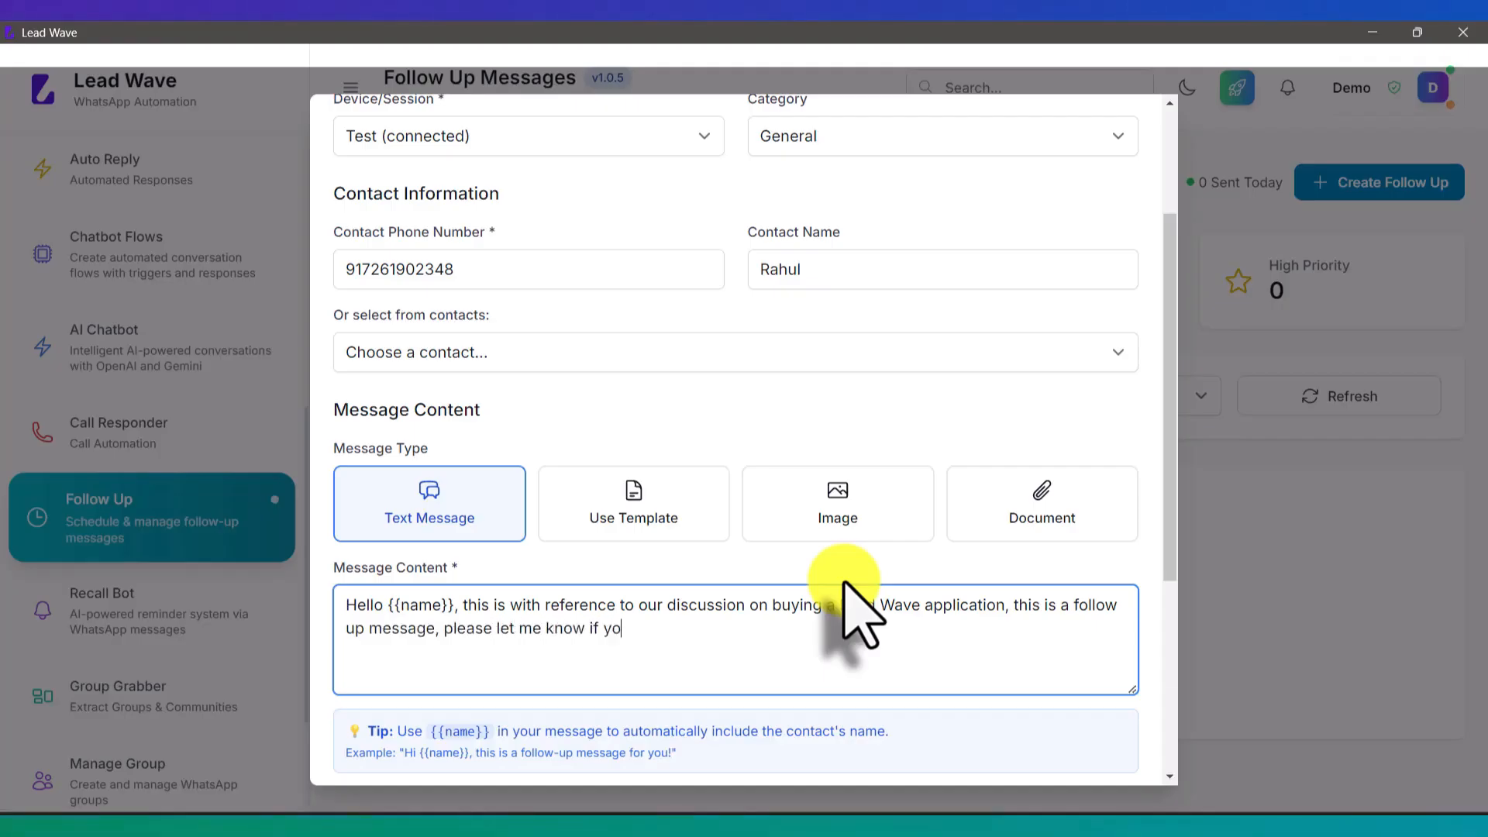
{"action": "type", "text": "u have"}
{"action": "type", "text": "cided on"}
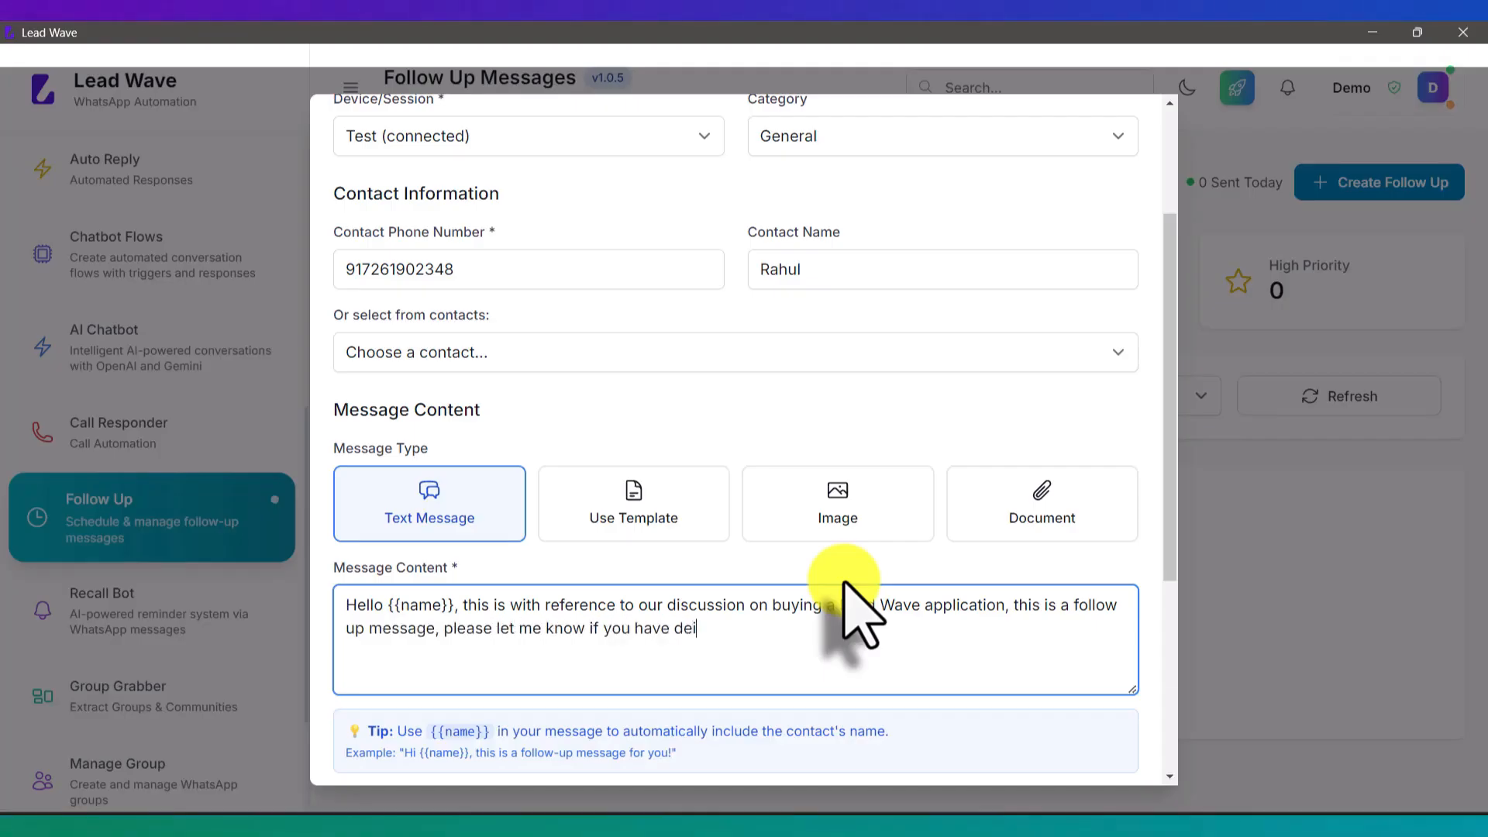
{"action": "type", "text": " this ?"}
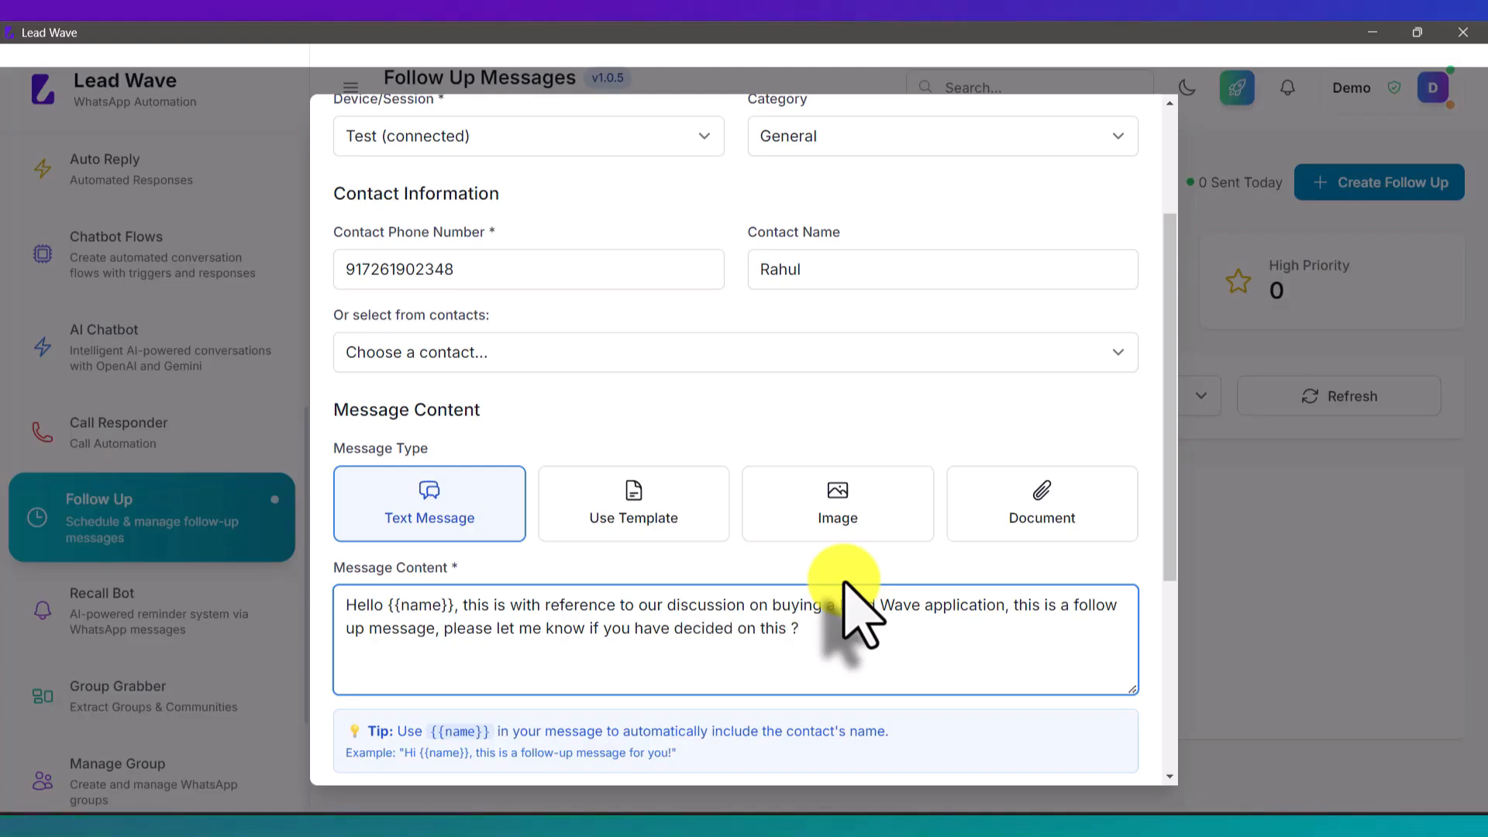
Step: Set the scheduled date to the 7th (07-10-2025)
{"action": "scroll", "coordinate": [845, 586], "scroll_direction": "down", "scroll_amount": 4}
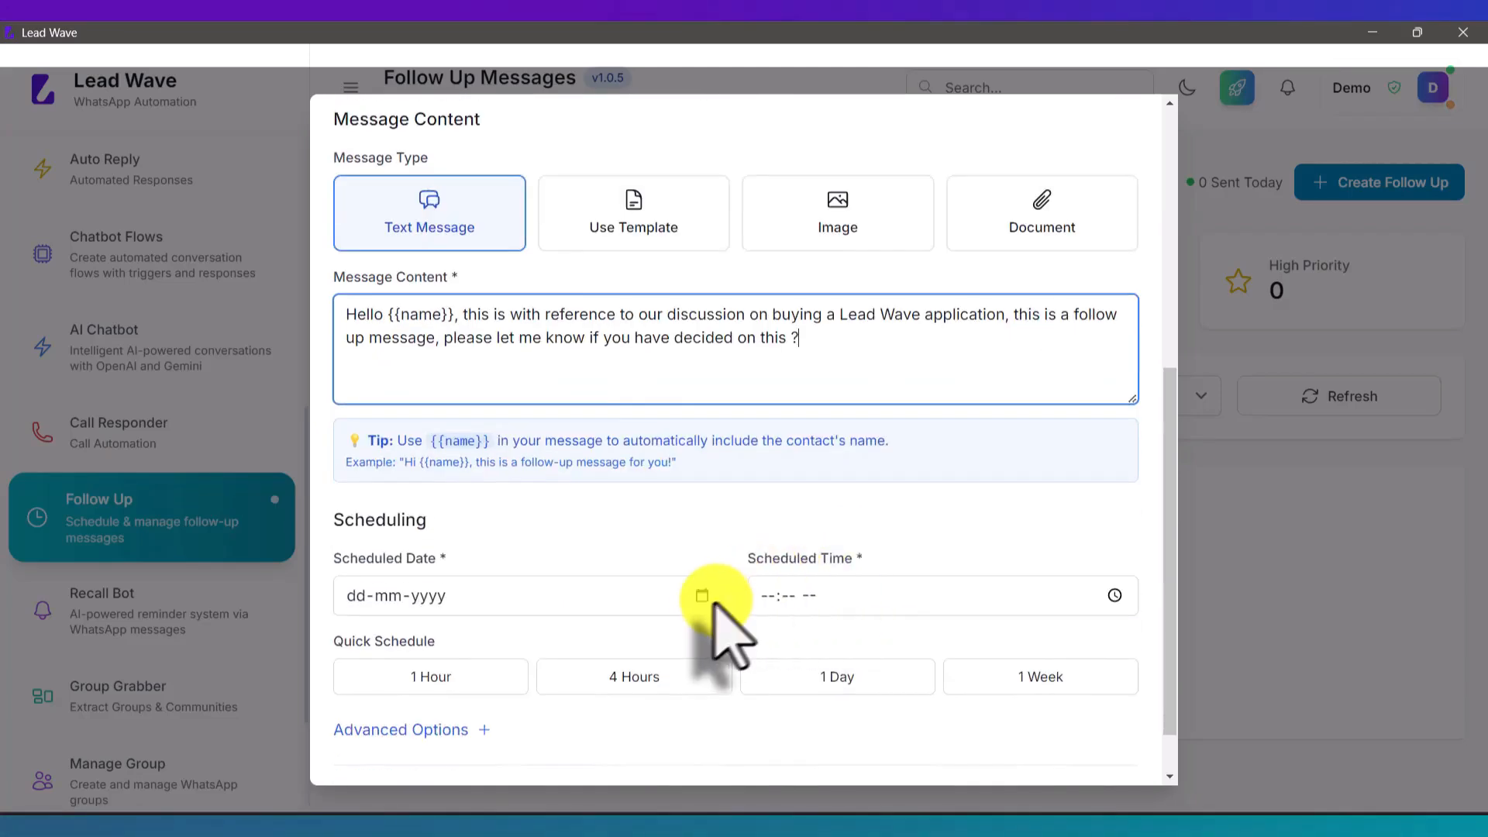
{"action": "scroll", "coordinate": [642, 458], "scroll_direction": "down", "scroll_amount": 1}
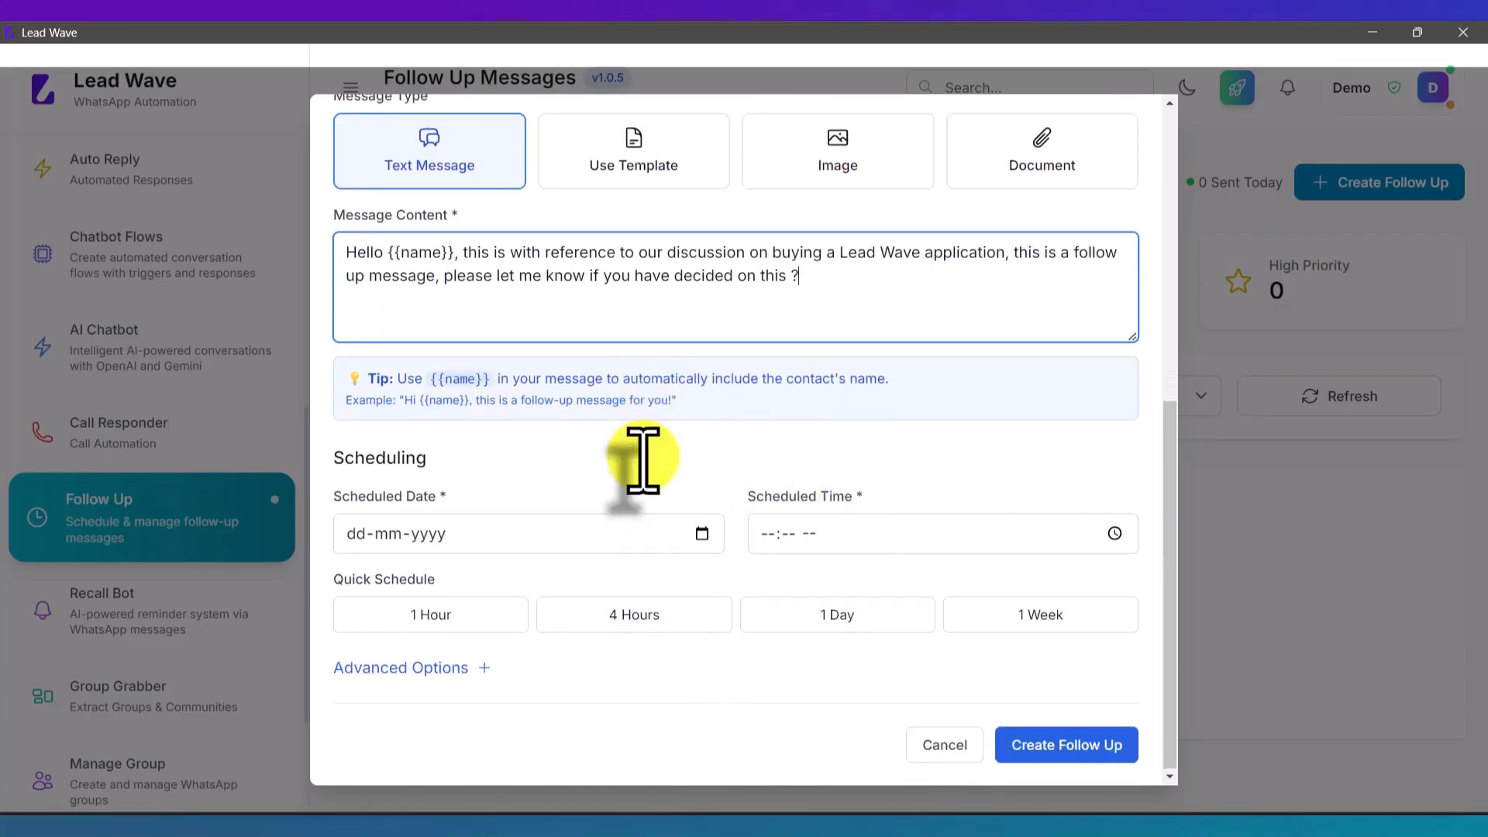
{"action": "left_click", "coordinate": [701, 533]}
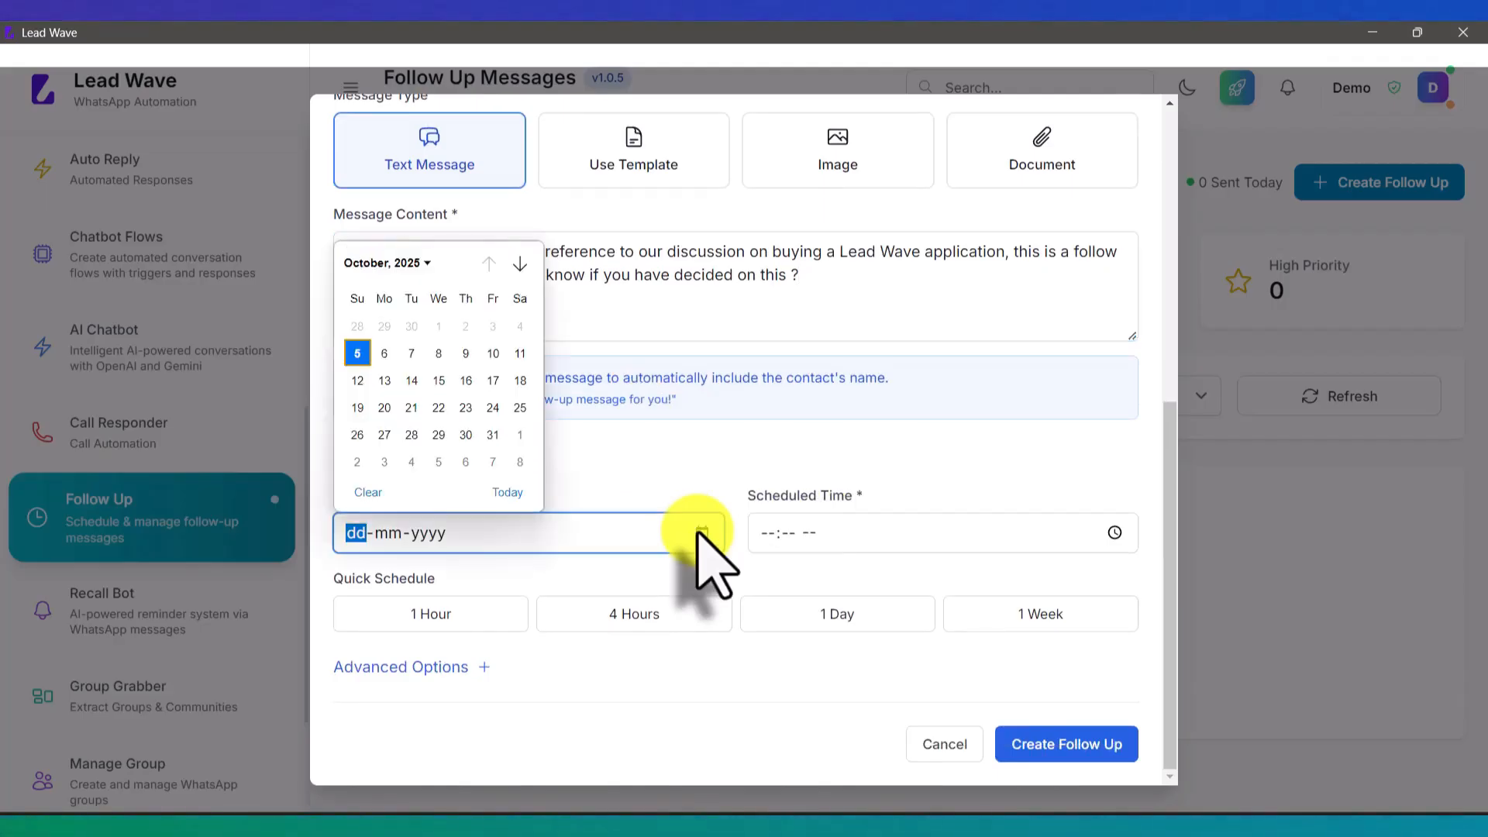
{"action": "left_click", "coordinate": [411, 353]}
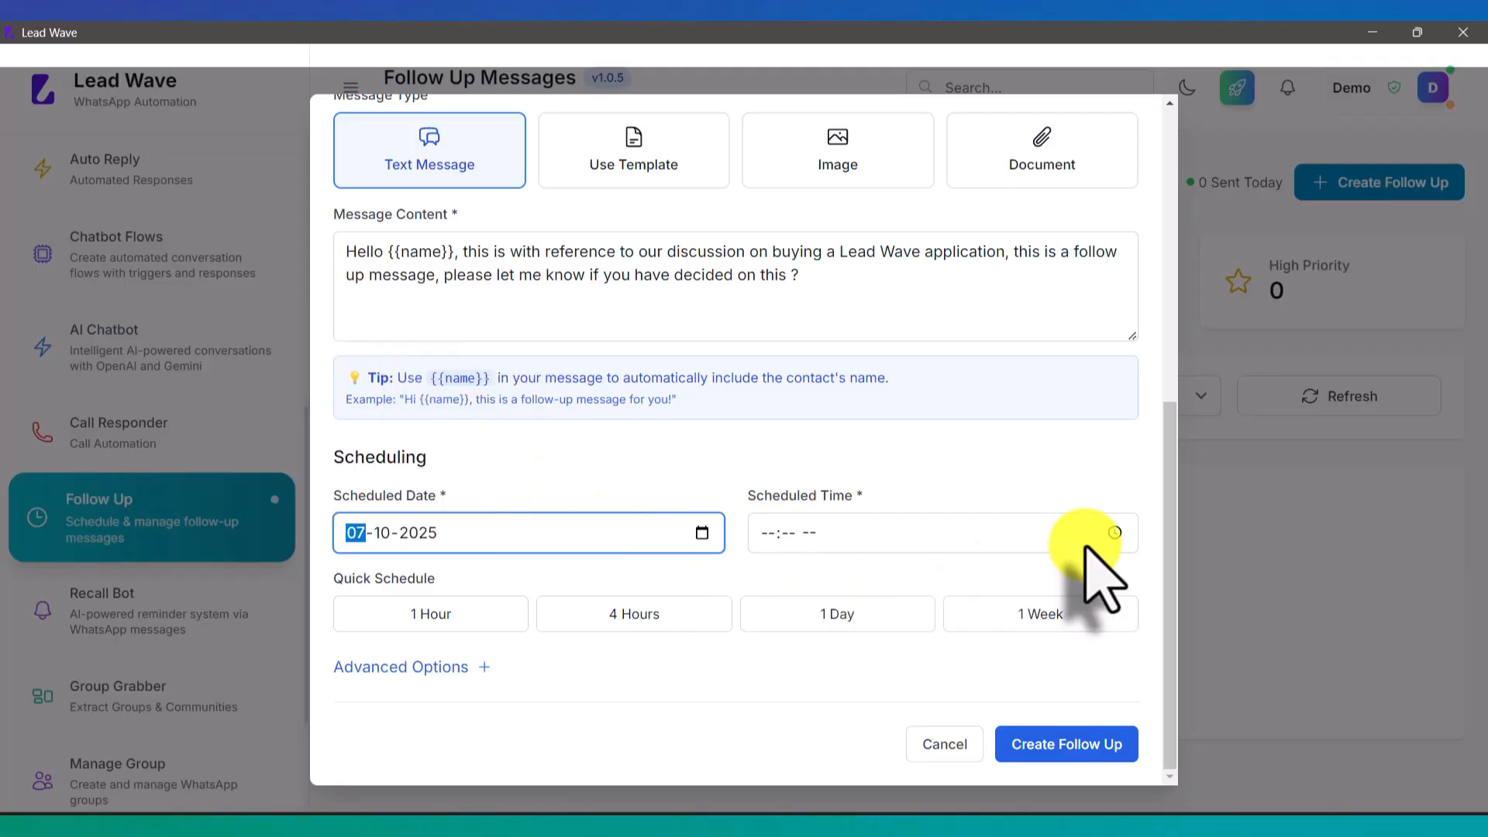
Step: Set the scheduled time to 10:59 AM and expand the Advanced Options
{"action": "left_click", "coordinate": [1117, 534]}
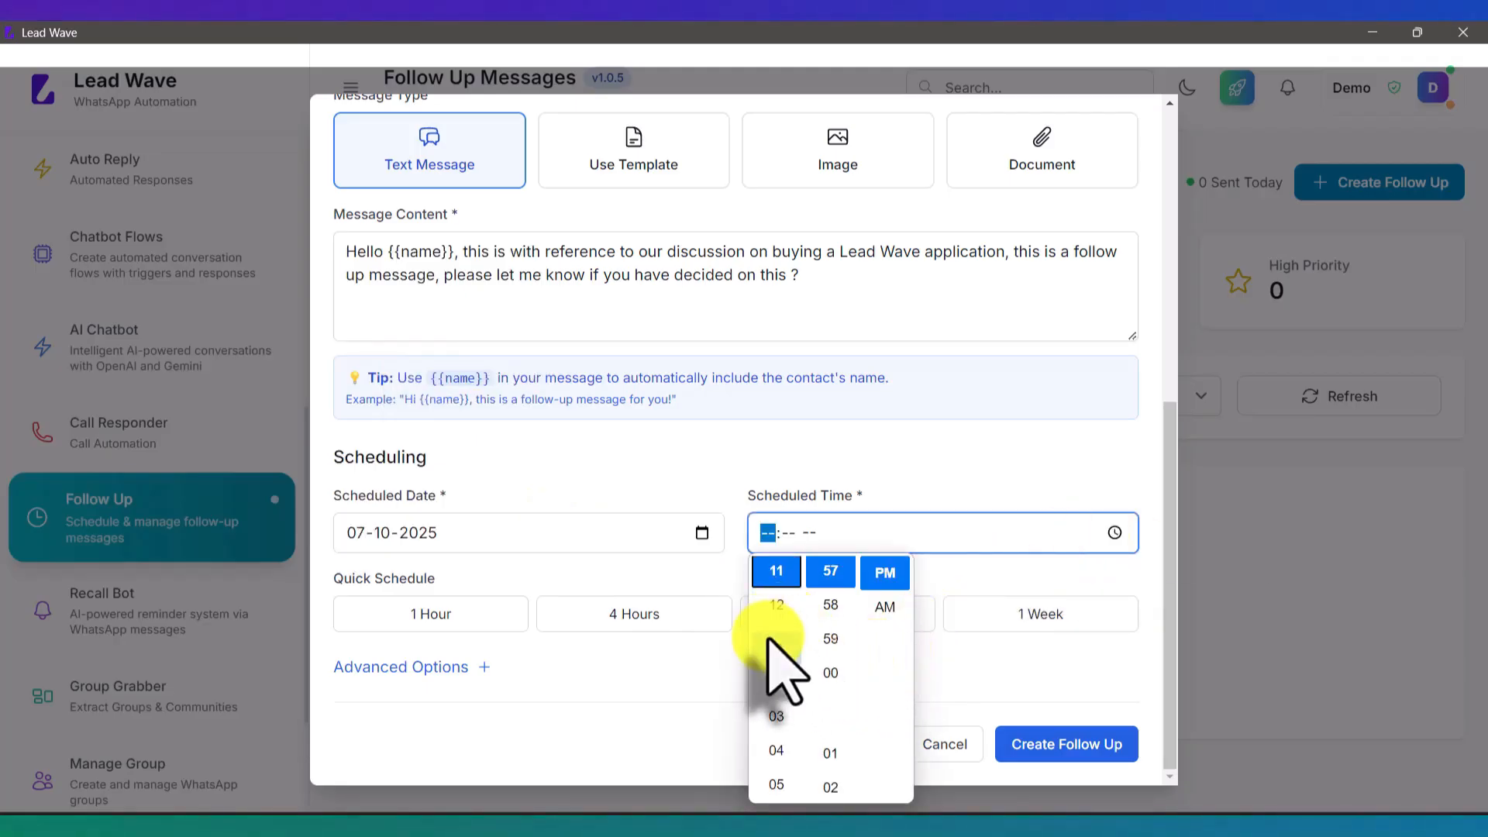
{"action": "scroll", "coordinate": [772, 651], "scroll_direction": "down", "scroll_amount": 1}
{"action": "scroll", "coordinate": [771, 651], "scroll_direction": "down", "scroll_amount": 5}
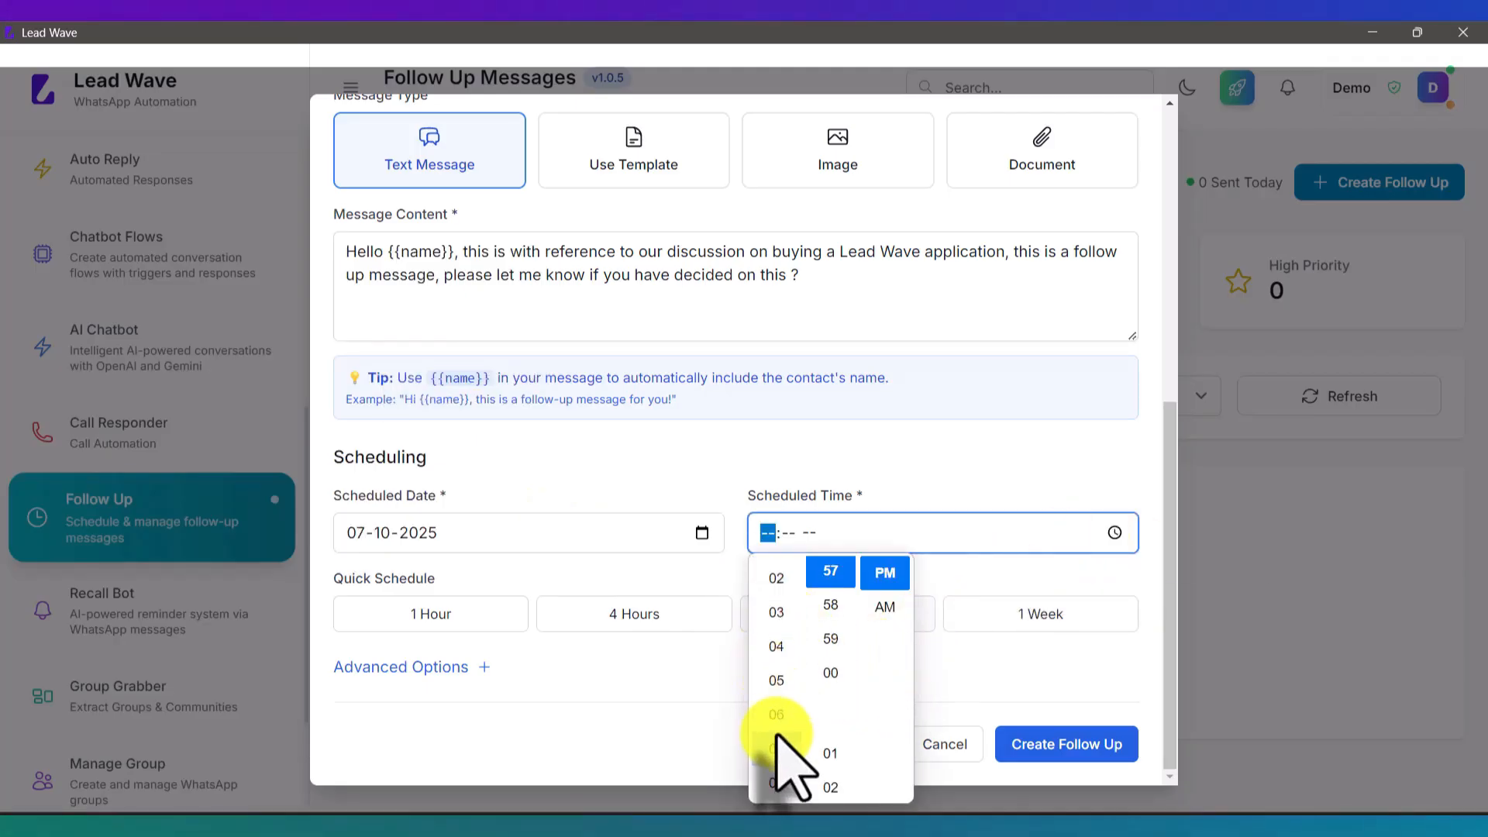
{"action": "left_click", "coordinate": [777, 744]}
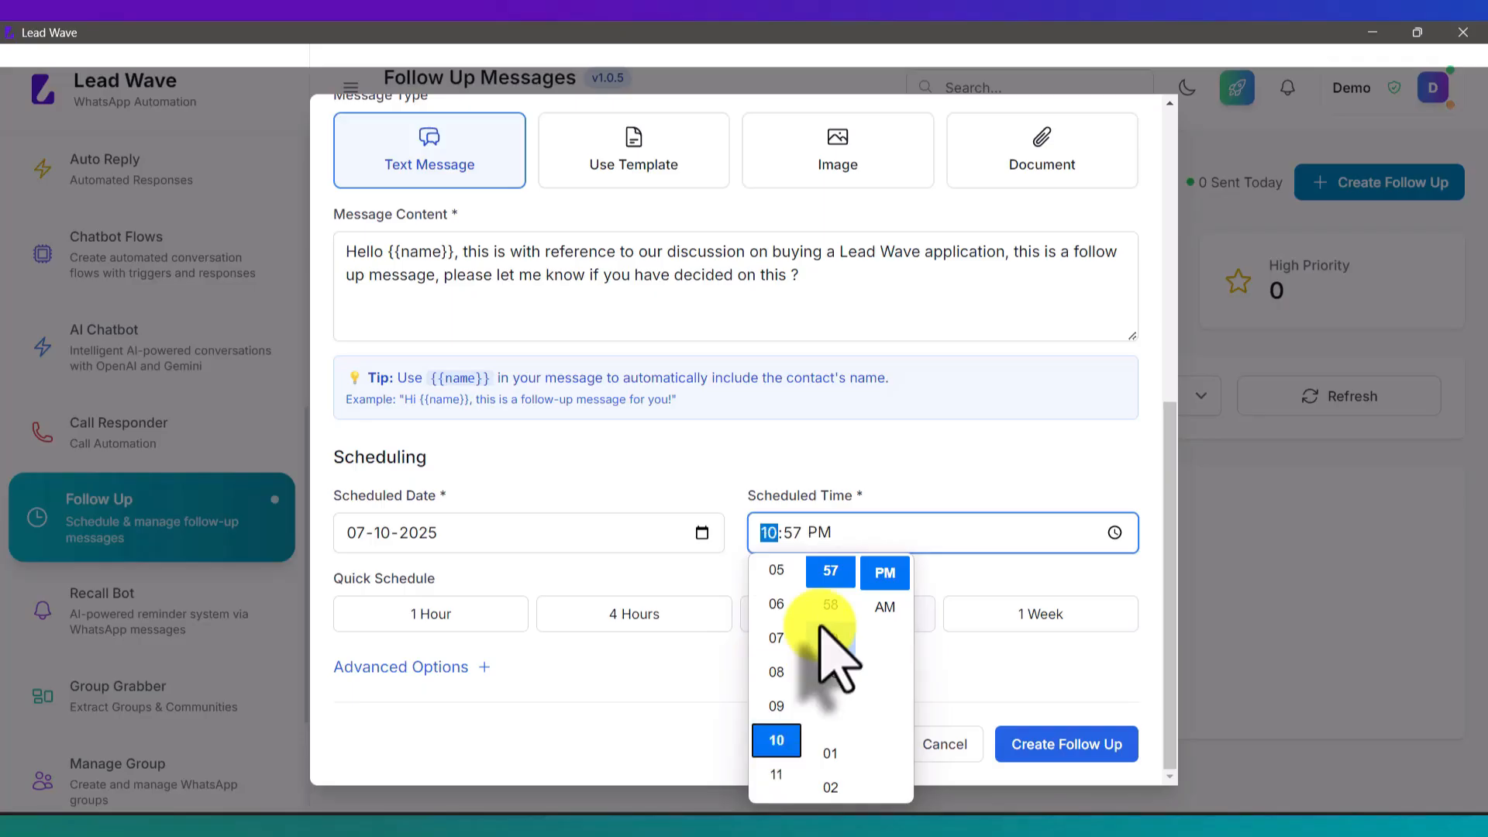
{"action": "scroll", "coordinate": [826, 643], "scroll_direction": "up", "scroll_amount": 4}
{"action": "scroll", "coordinate": [834, 657], "scroll_direction": "up", "scroll_amount": 15}
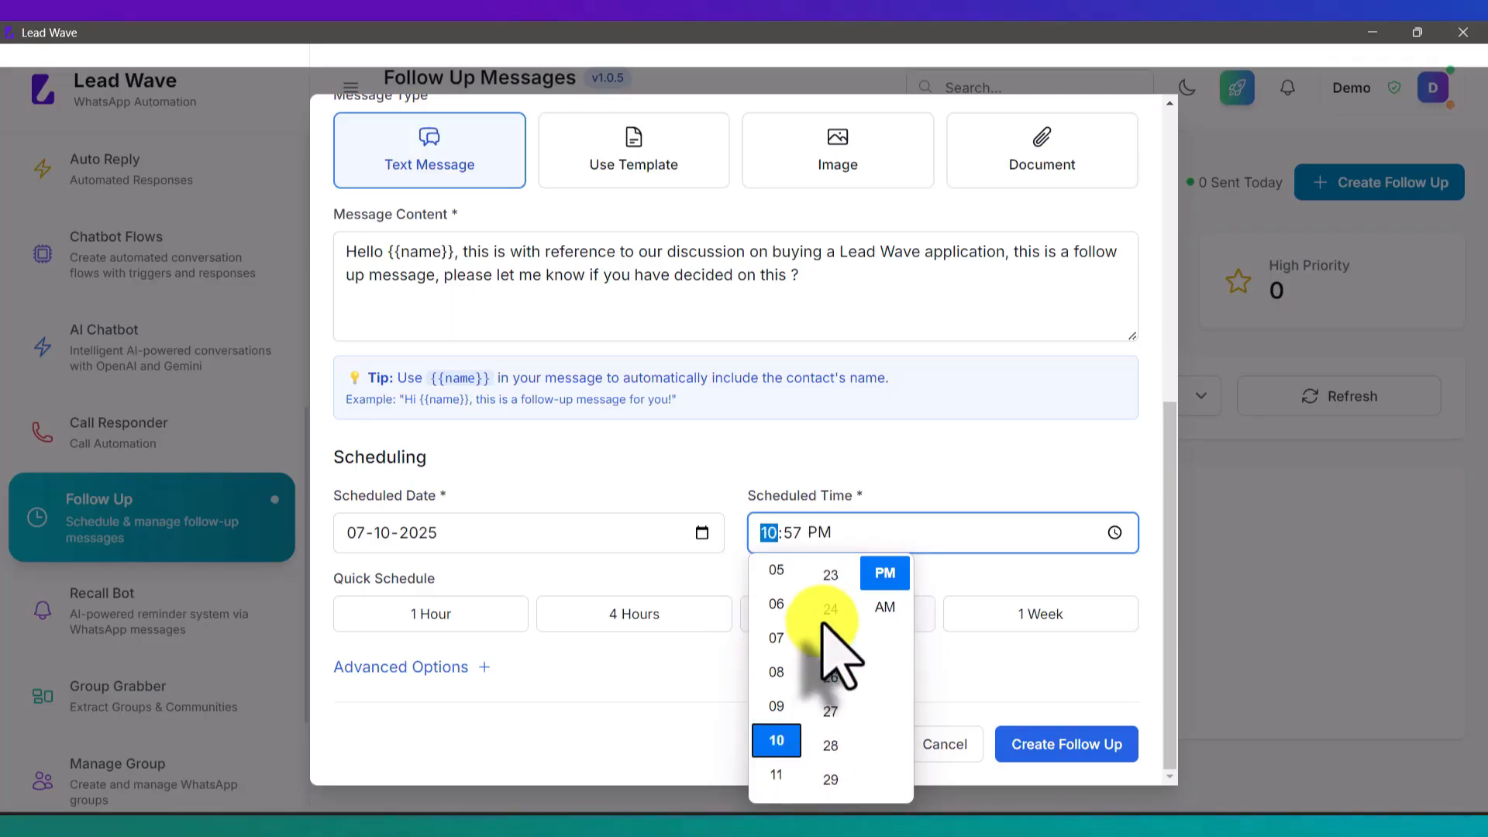
{"action": "scroll", "coordinate": [823, 625], "scroll_direction": "up", "scroll_amount": 6}
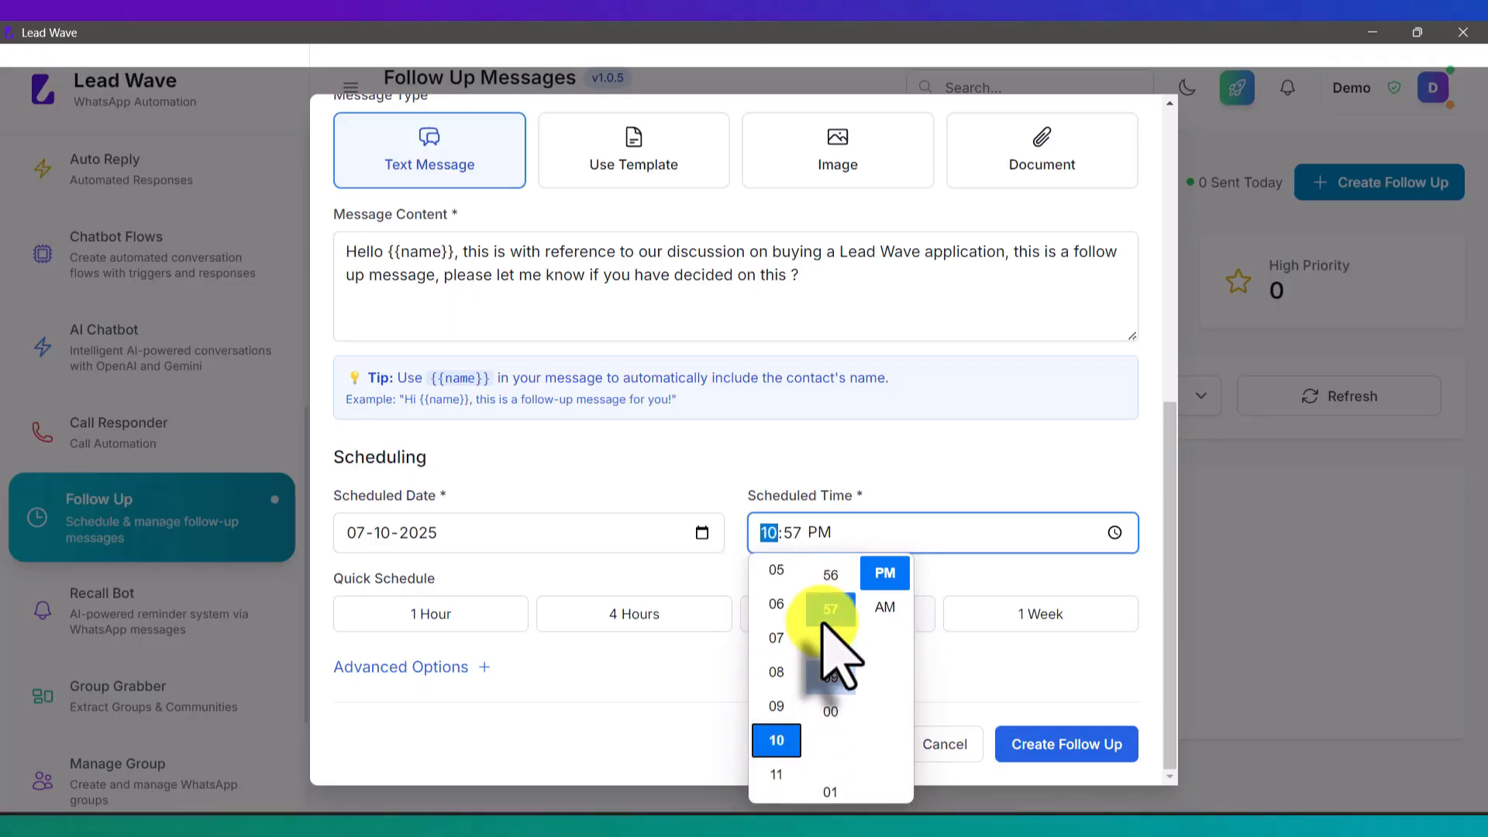
{"action": "scroll", "coordinate": [824, 631], "scroll_direction": "up", "scroll_amount": 1}
{"action": "scroll", "coordinate": [836, 666], "scroll_direction": "up", "scroll_amount": 1}
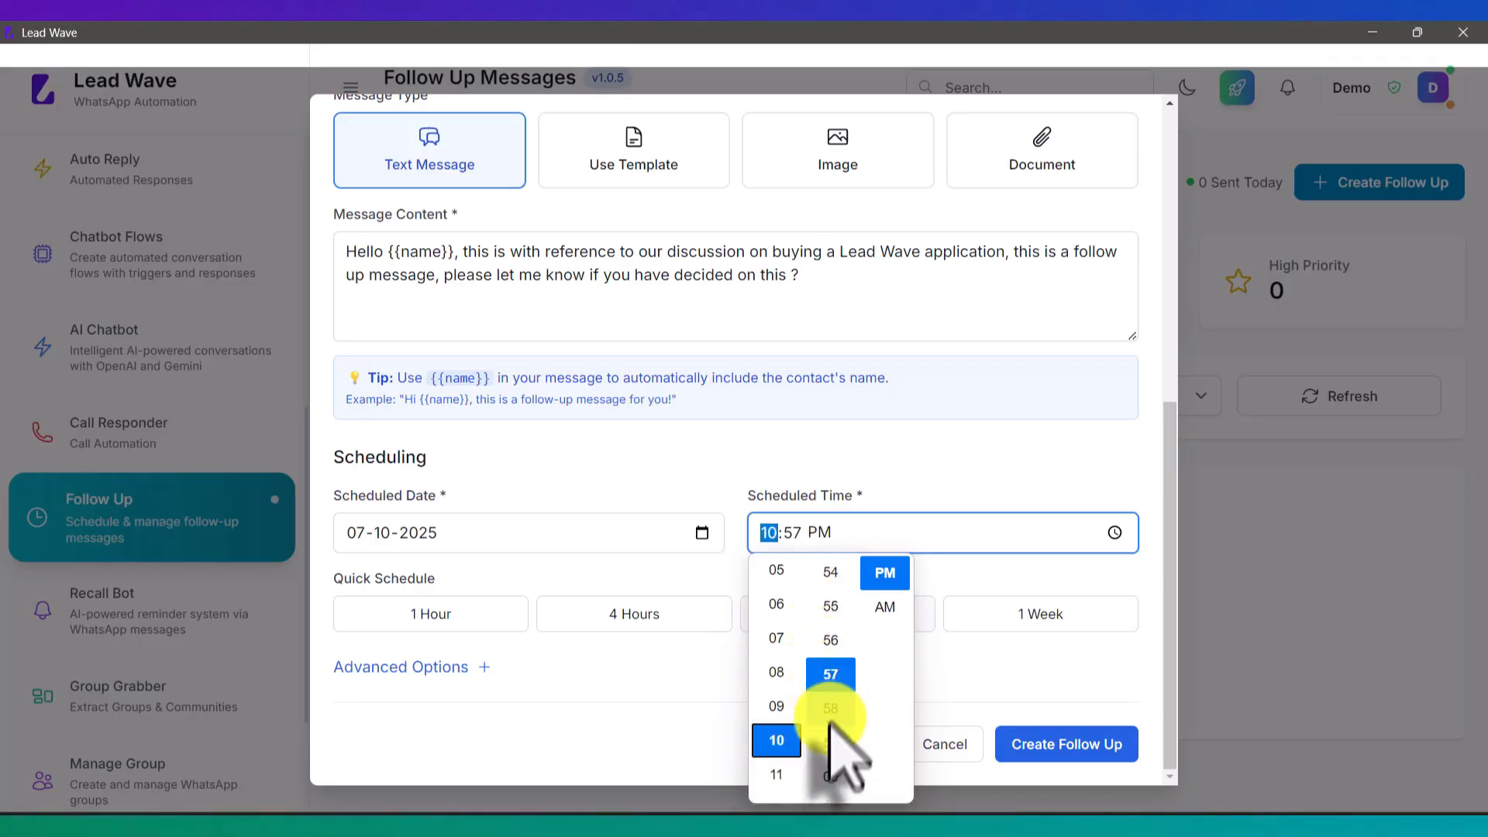
{"action": "left_click", "coordinate": [827, 775]}
{"action": "left_click", "coordinate": [891, 607]}
{"action": "left_click", "coordinate": [978, 578]}
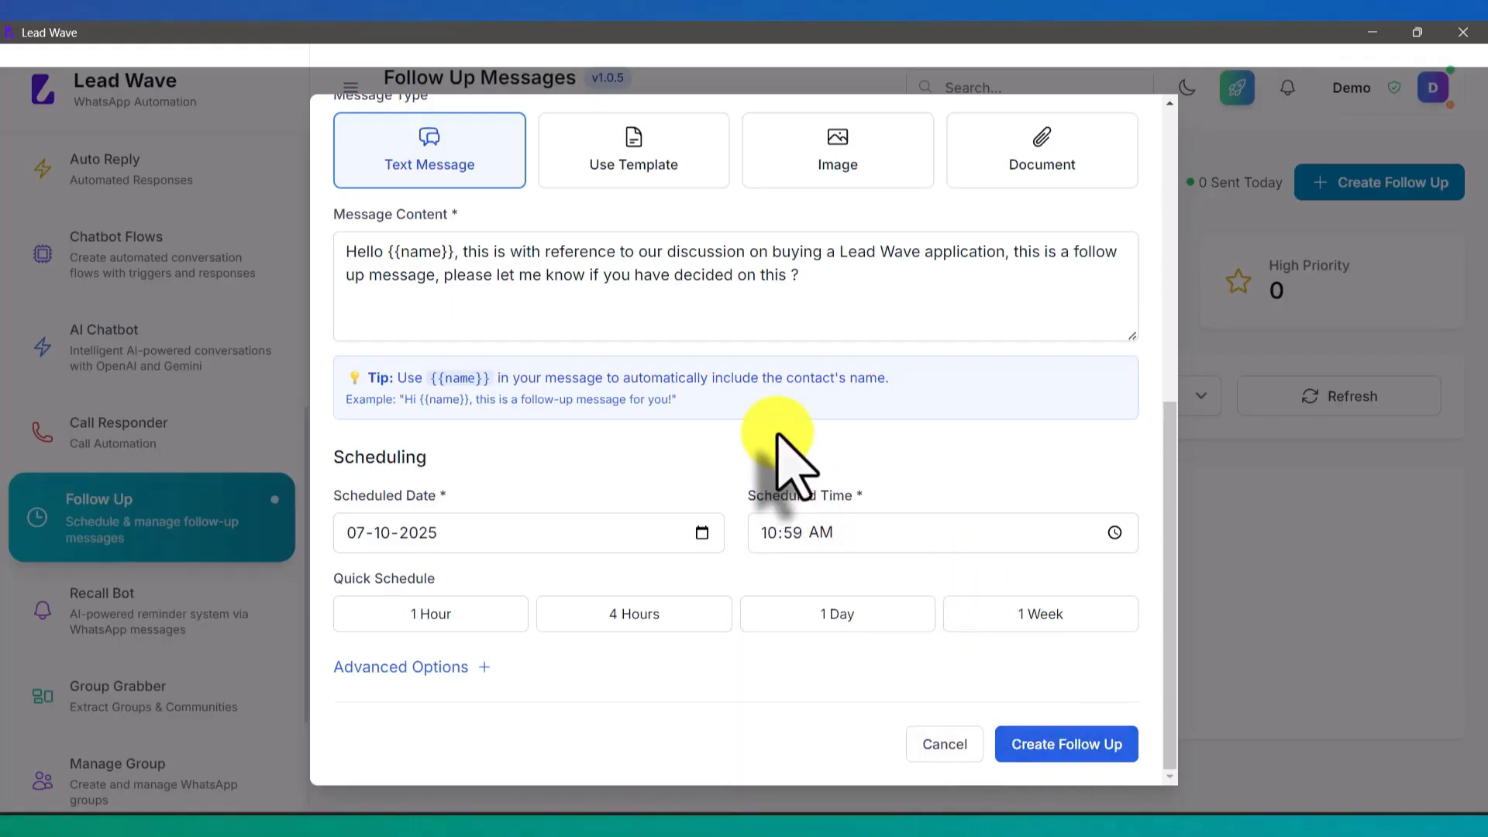
{"action": "left_click", "coordinate": [465, 668]}
{"action": "scroll", "coordinate": [598, 615], "scroll_direction": "down", "scroll_amount": 5}
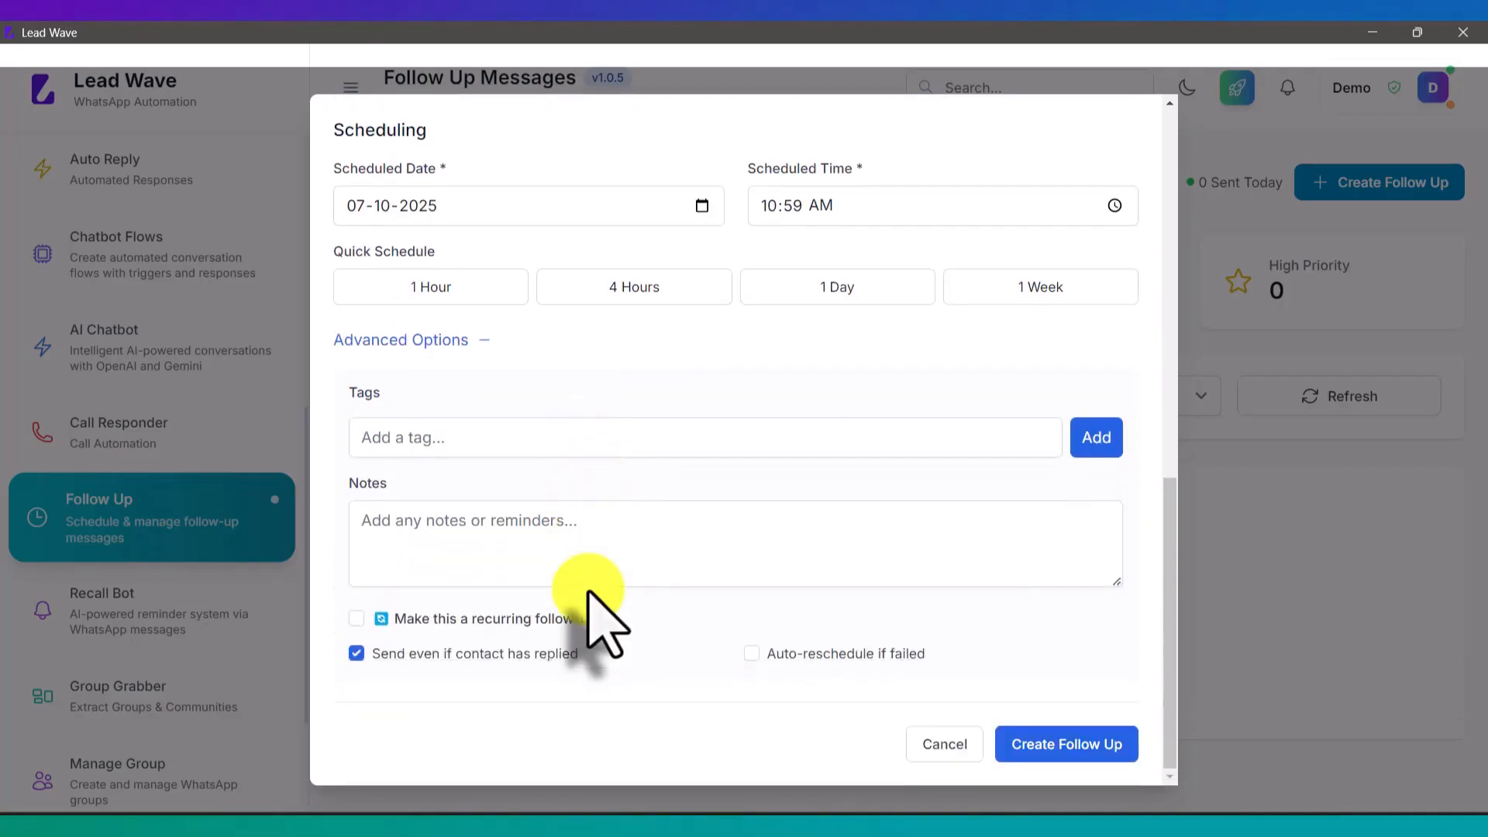
Step: Try a recurring follow-up, then untick recurrence and create it as a one-time follow-up
{"action": "left_click", "coordinate": [356, 618]}
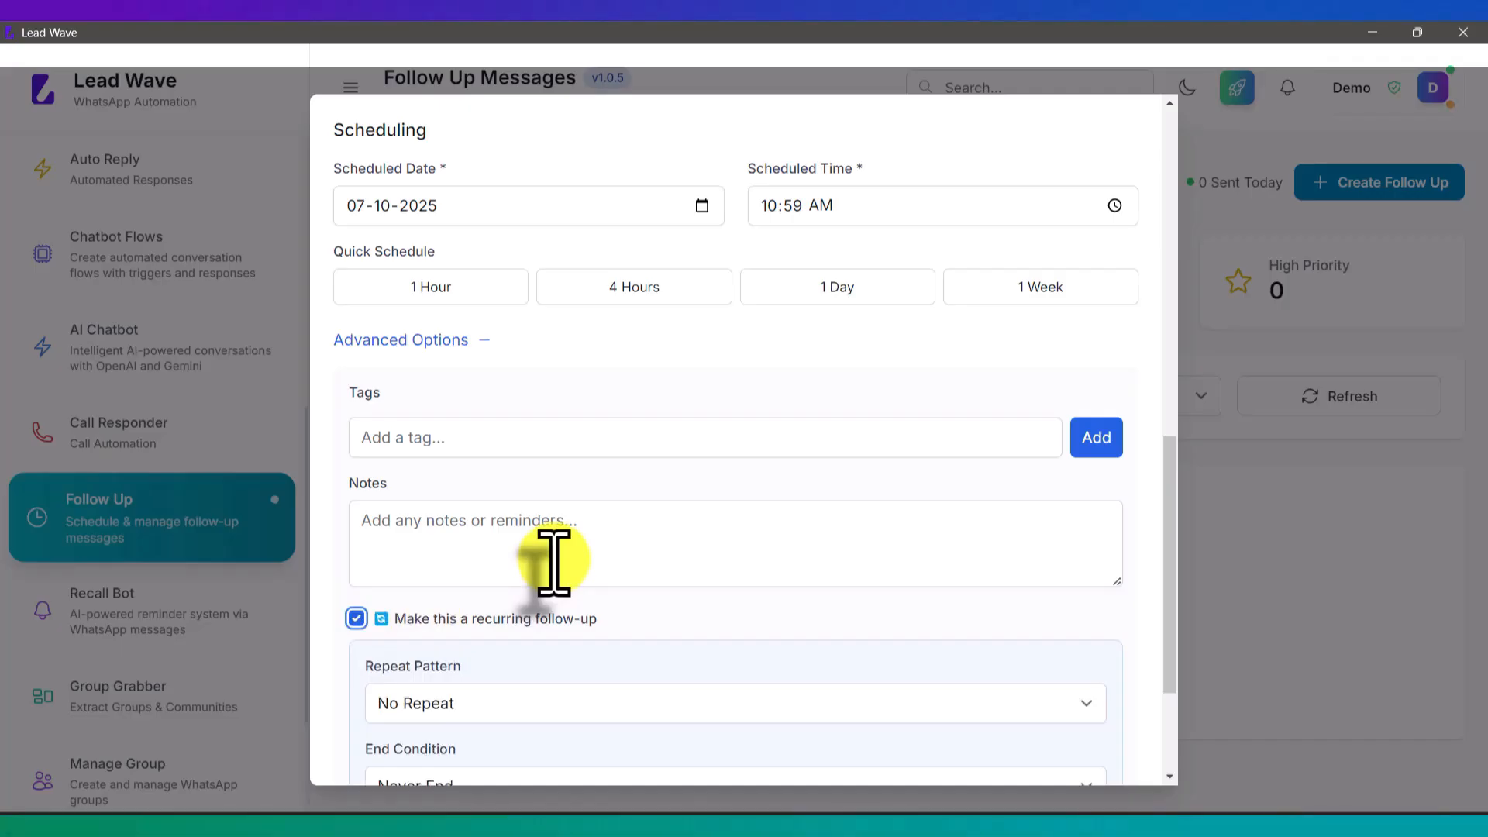
{"action": "scroll", "coordinate": [553, 561], "scroll_direction": "down", "scroll_amount": 3}
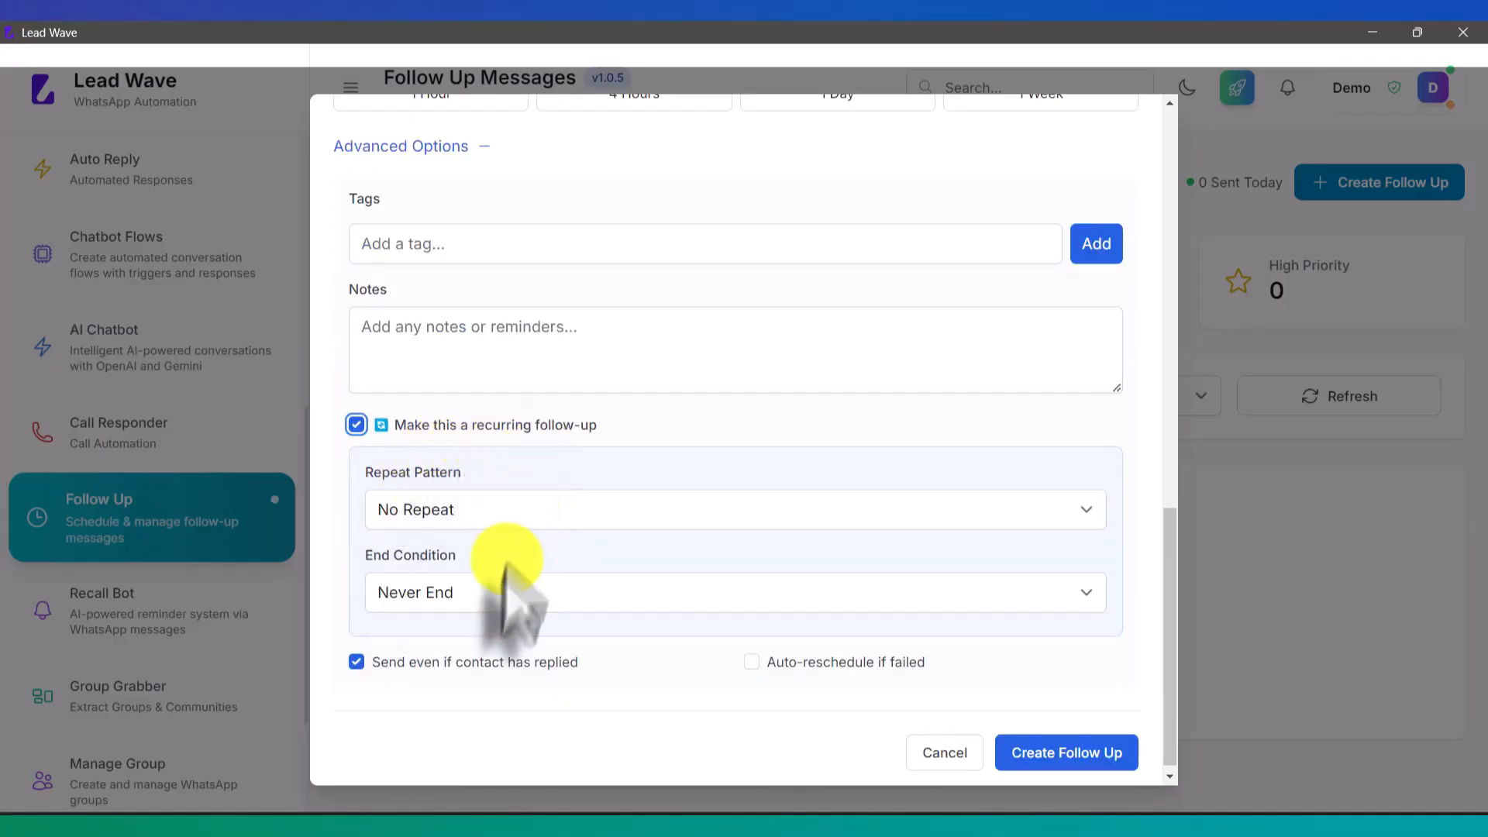
{"action": "left_click", "coordinate": [484, 507]}
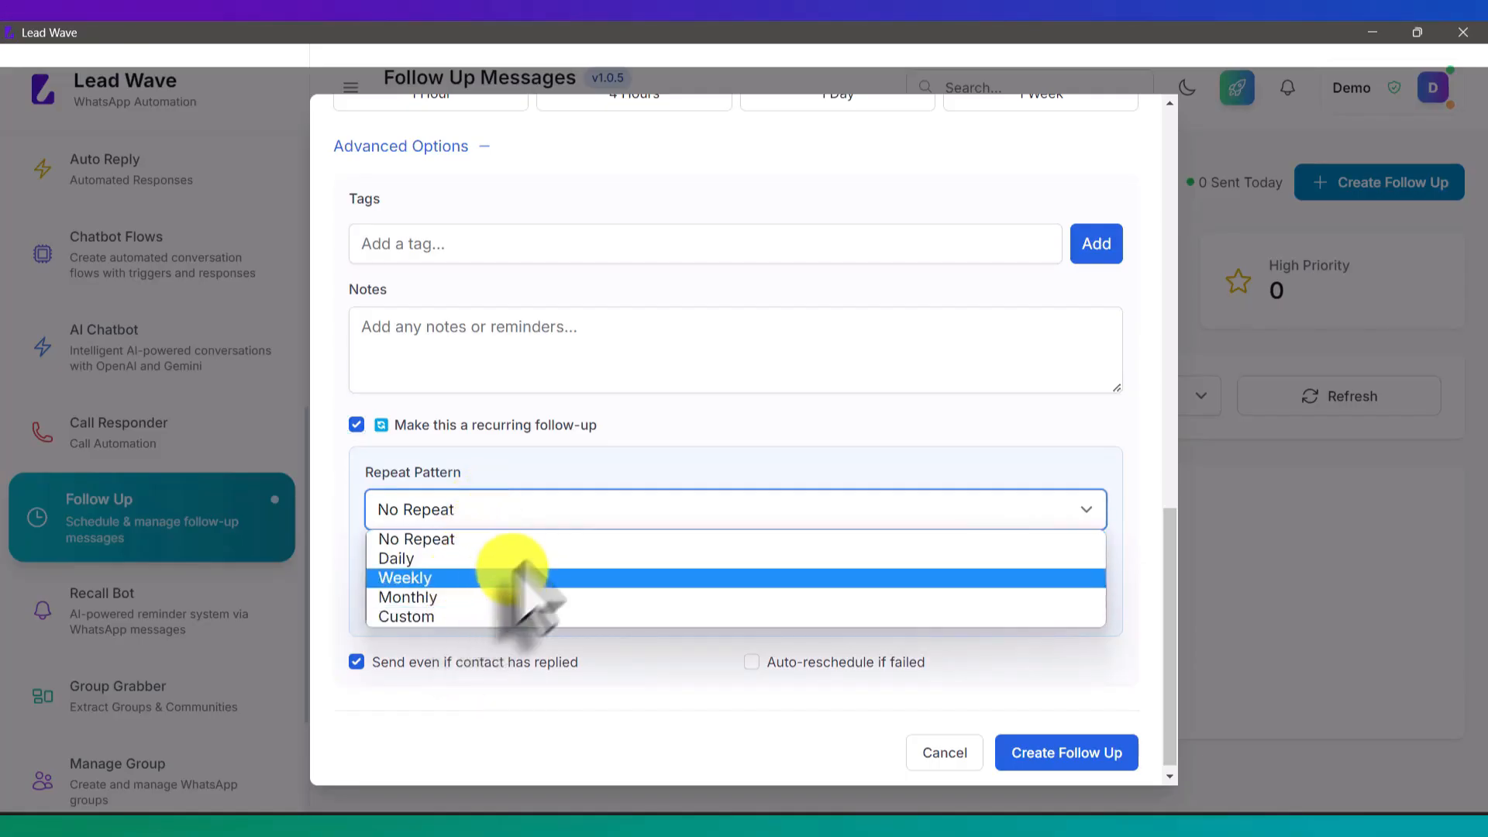
{"action": "left_click", "coordinate": [598, 505]}
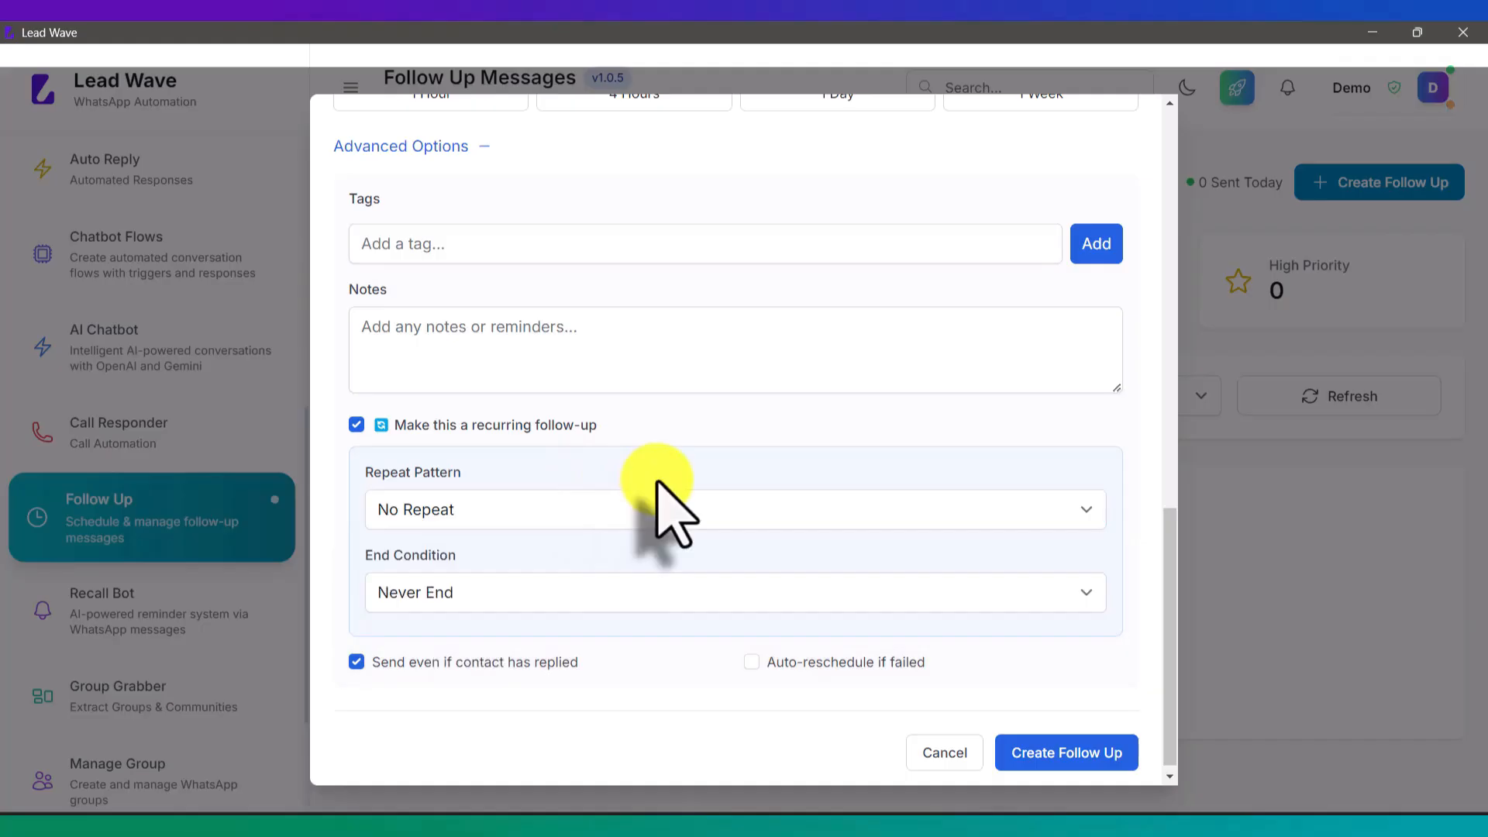
{"action": "left_click", "coordinate": [1047, 756]}
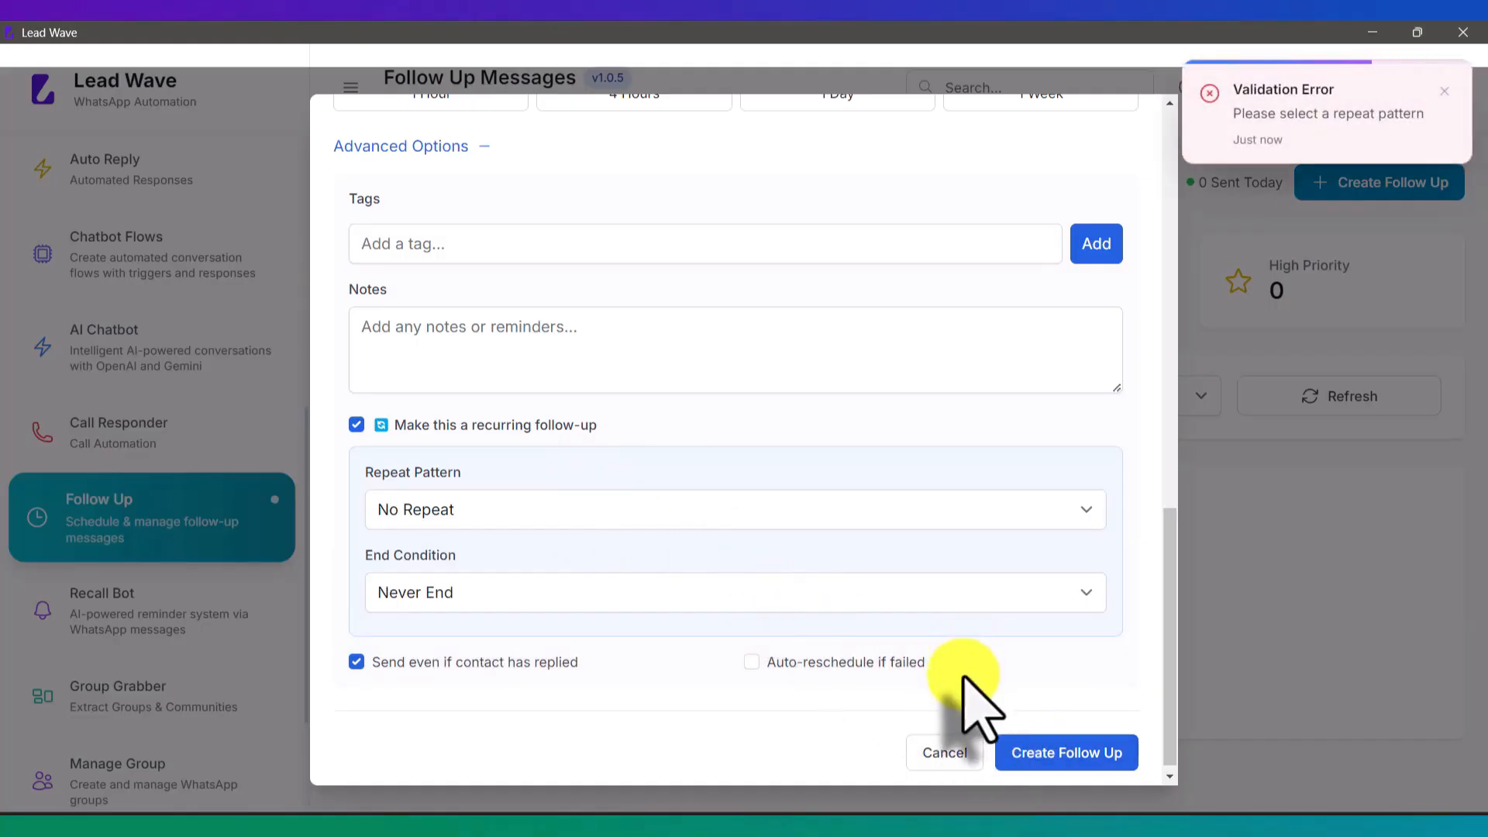
{"action": "left_click", "coordinate": [356, 425]}
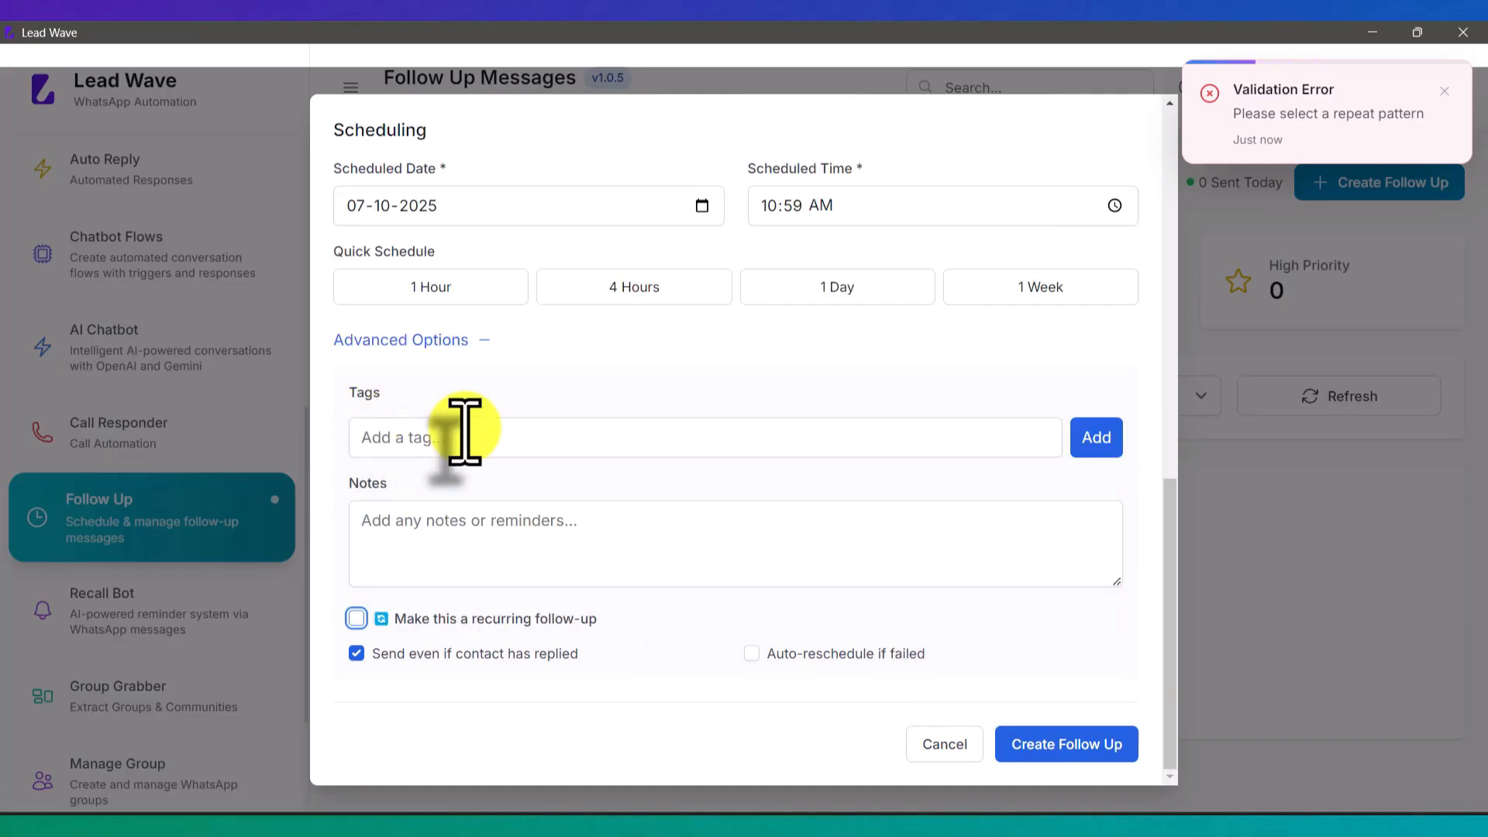
{"action": "left_click", "coordinate": [1054, 744]}
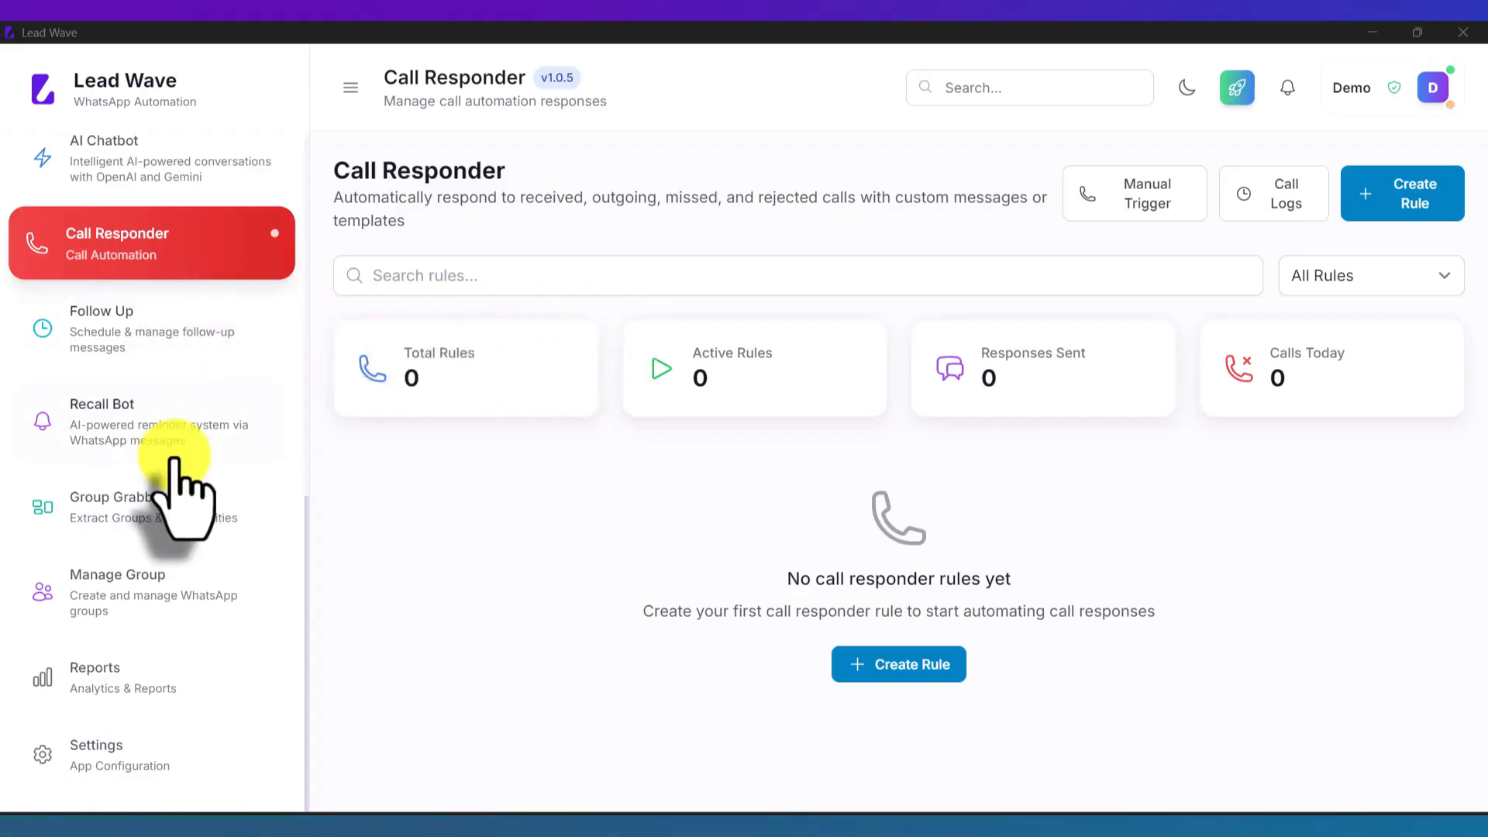
Step: Open the Create Rule form on the Call Responder page
{"action": "scroll", "coordinate": [172, 459], "scroll_direction": "up", "scroll_amount": 3}
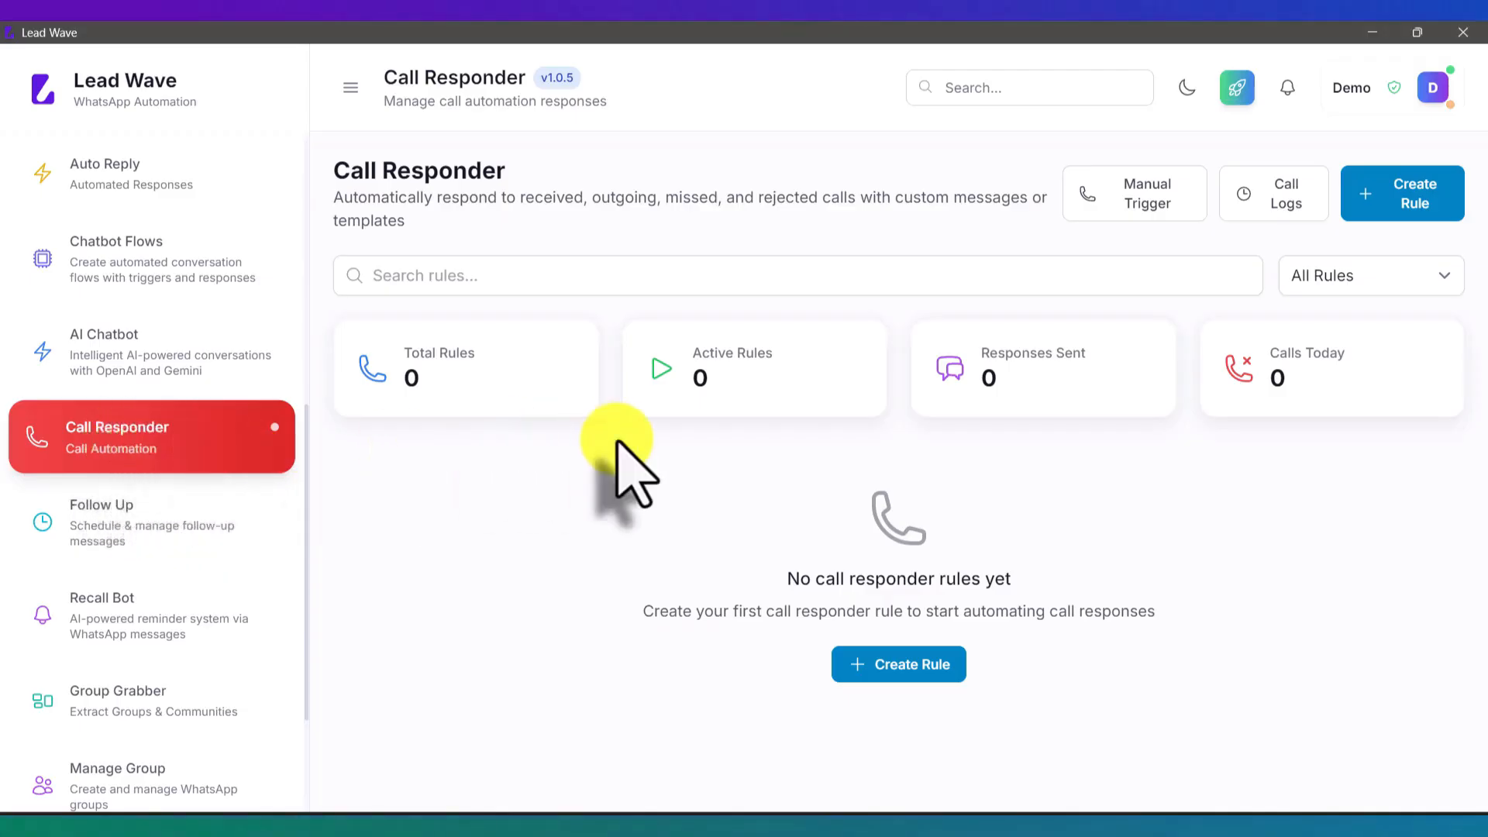
{"action": "left_click", "coordinate": [1391, 208]}
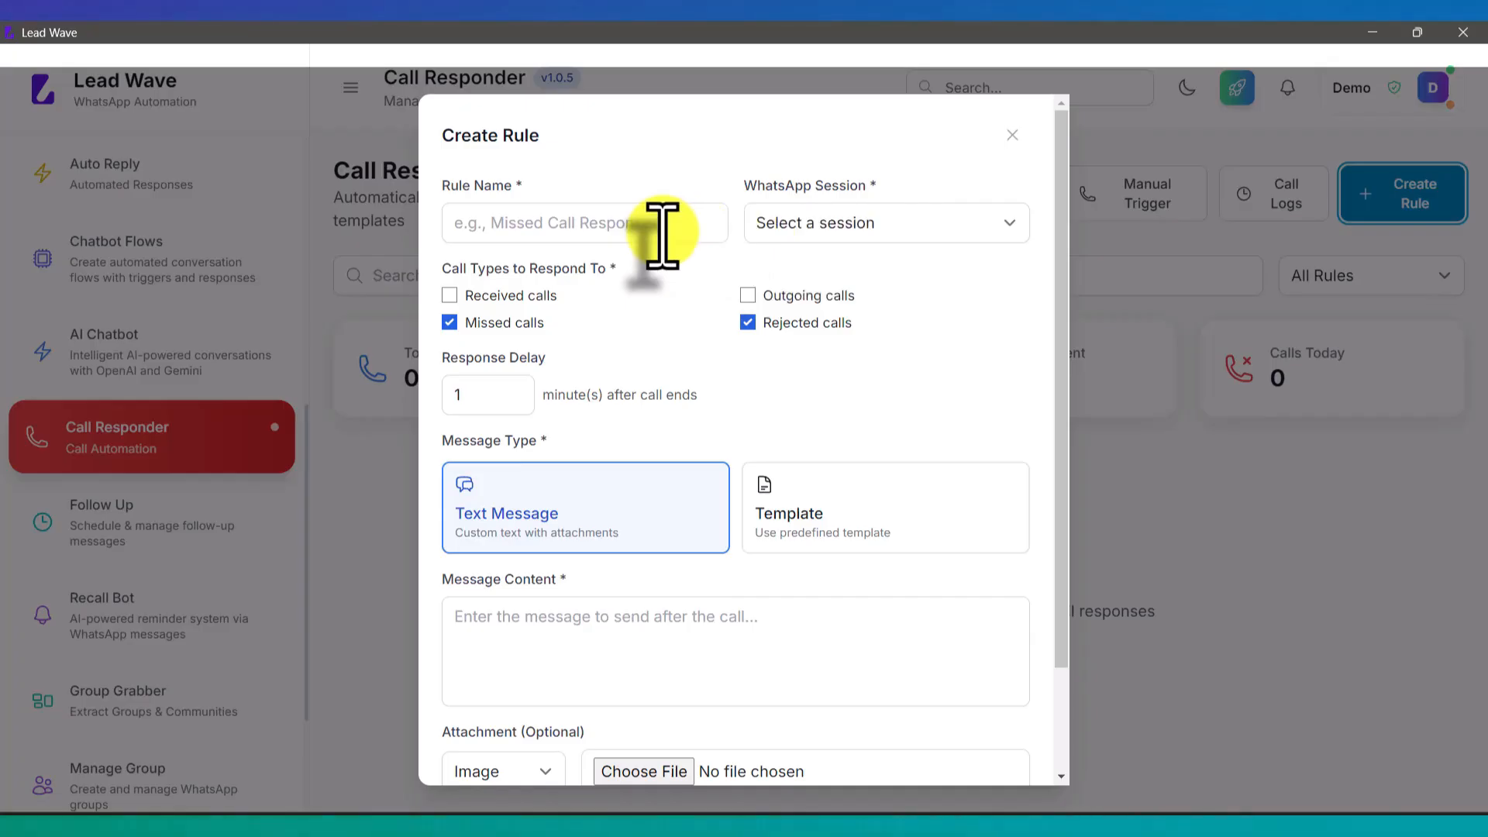
Step: Name the rule Test and assign it the Test WhatsApp session
{"action": "left_click", "coordinate": [634, 222]}
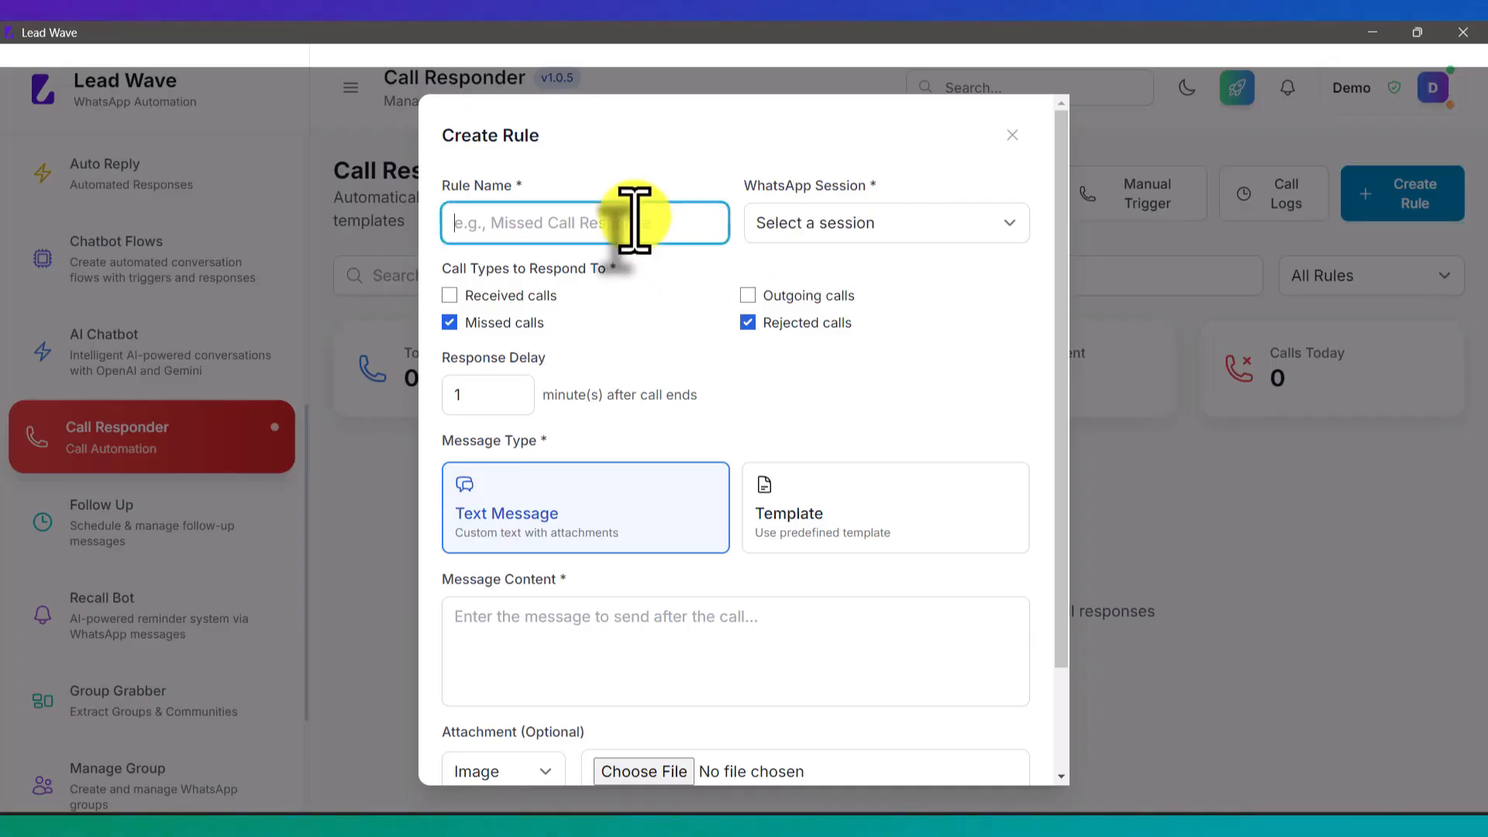
{"action": "type", "text": "Test"}
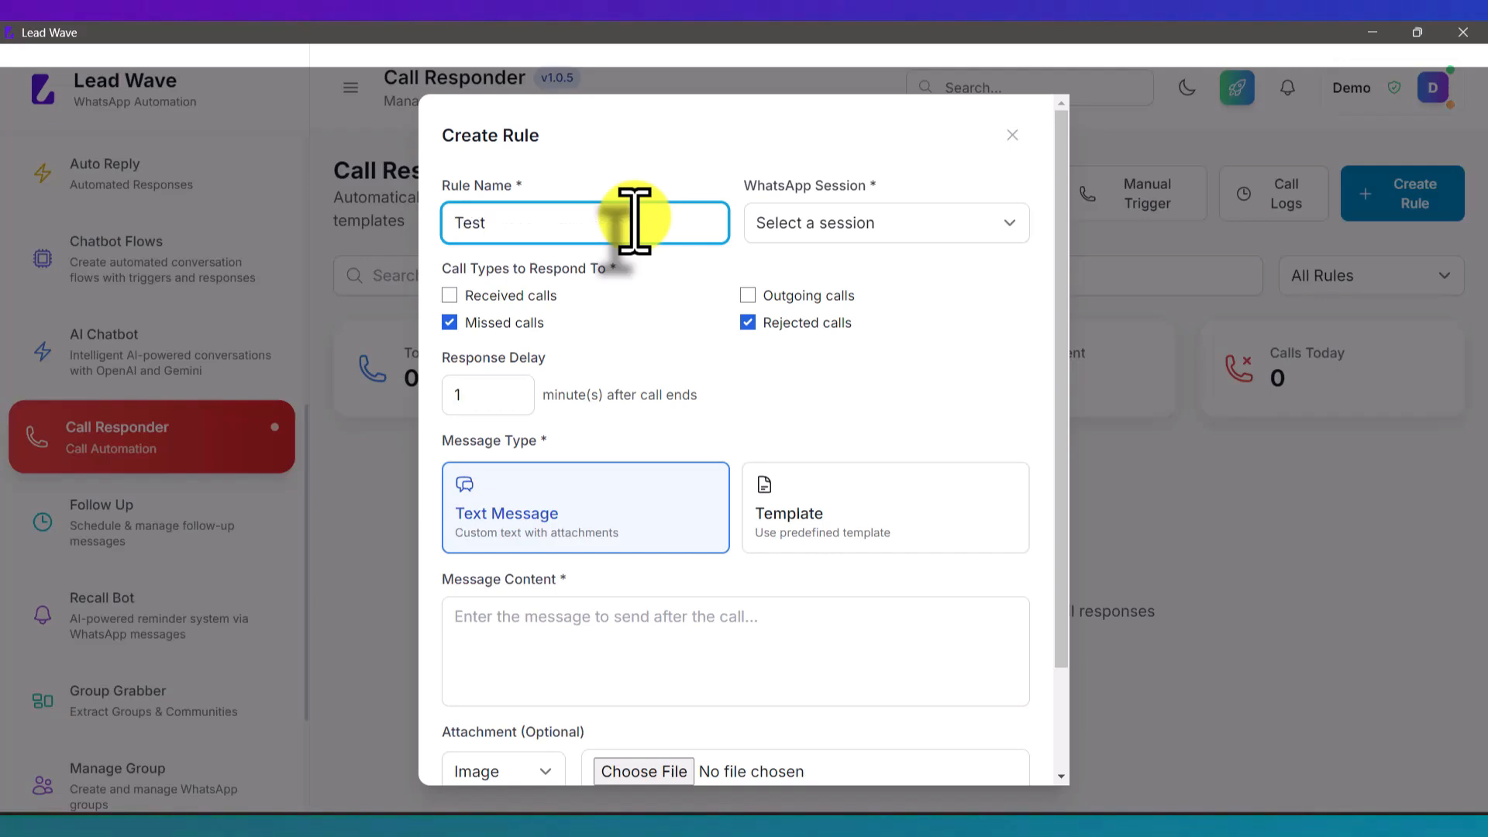
{"action": "left_click", "coordinate": [884, 223]}
{"action": "left_click", "coordinate": [834, 273]}
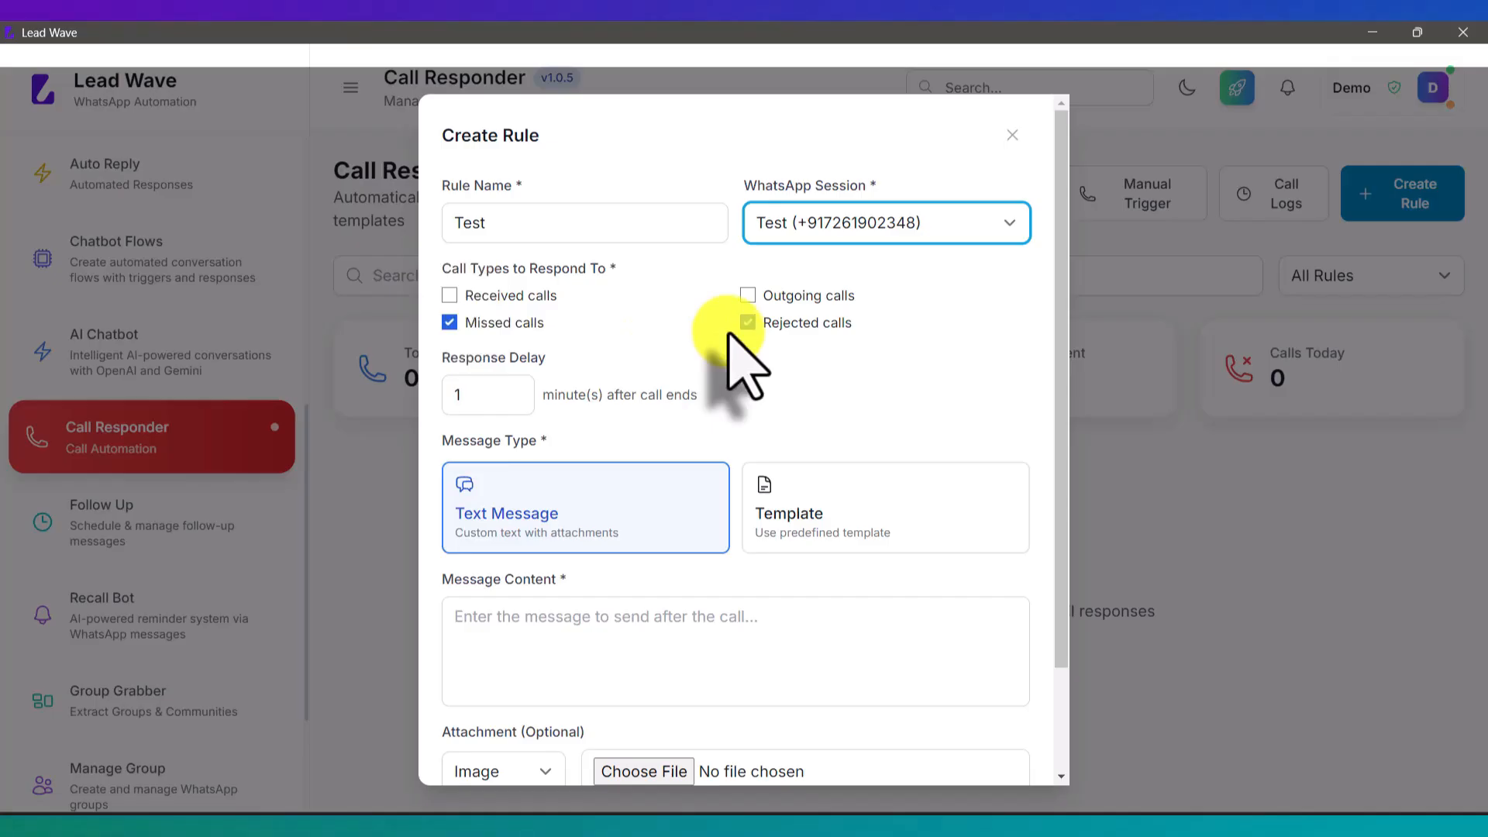
Step: Respond only to received calls, unticking missed and rejected calls
{"action": "left_click", "coordinate": [478, 320]}
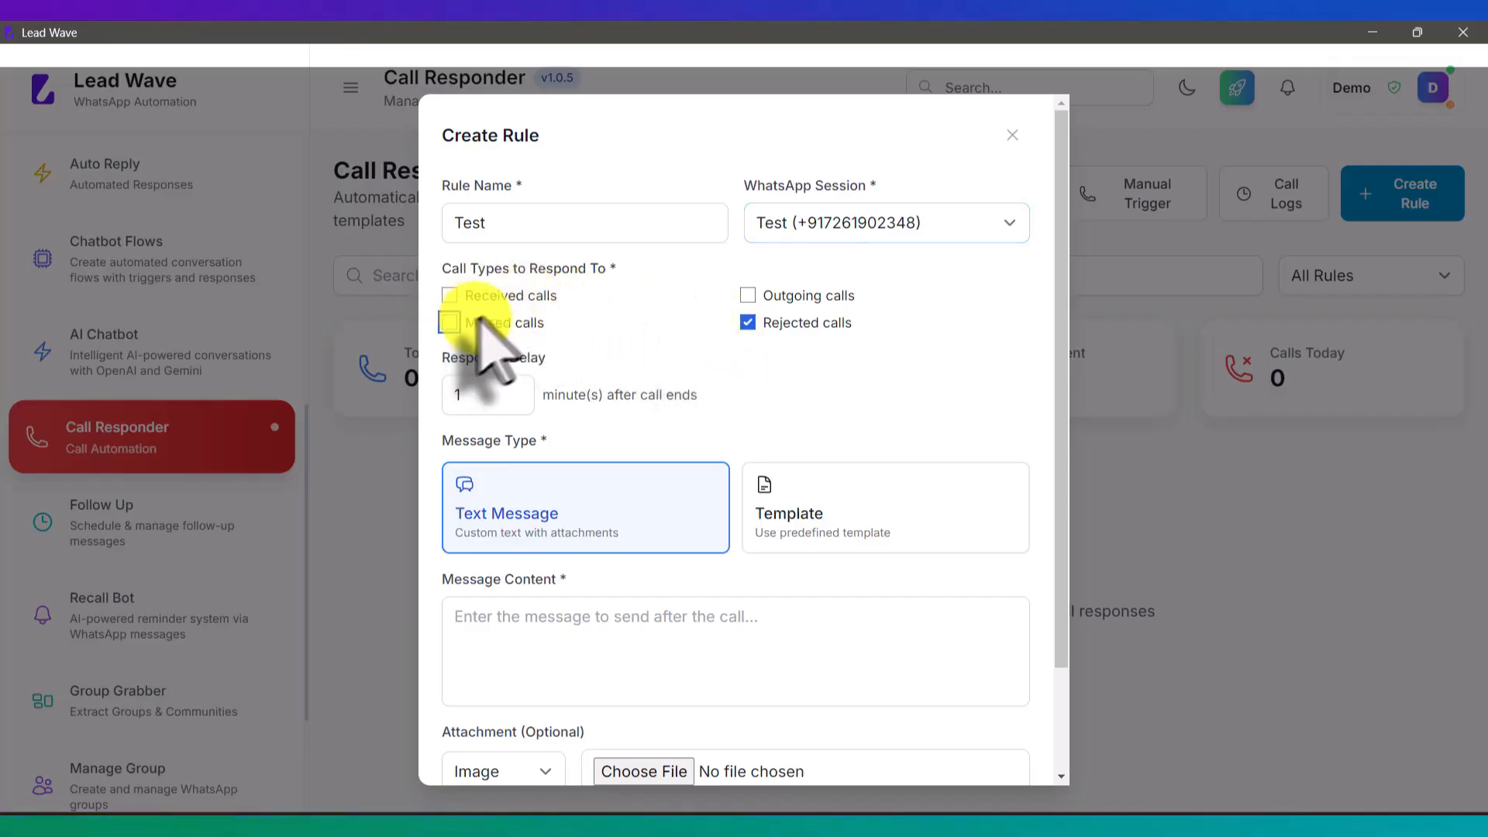
{"action": "left_click", "coordinate": [763, 322]}
{"action": "left_click", "coordinate": [535, 295]}
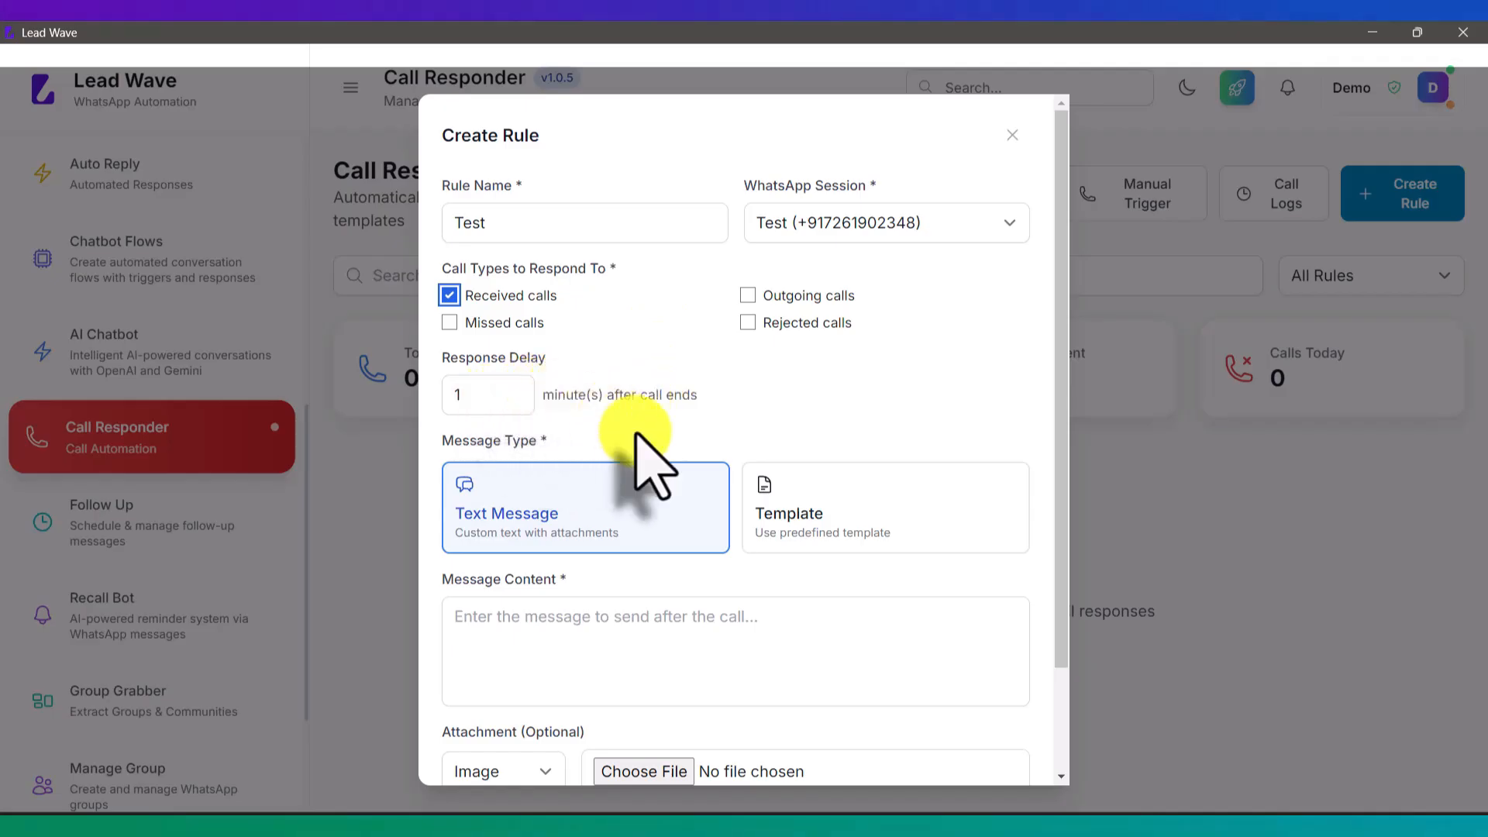
{"action": "scroll", "coordinate": [670, 465], "scroll_direction": "down", "scroll_amount": 1}
{"action": "left_click", "coordinate": [597, 529]}
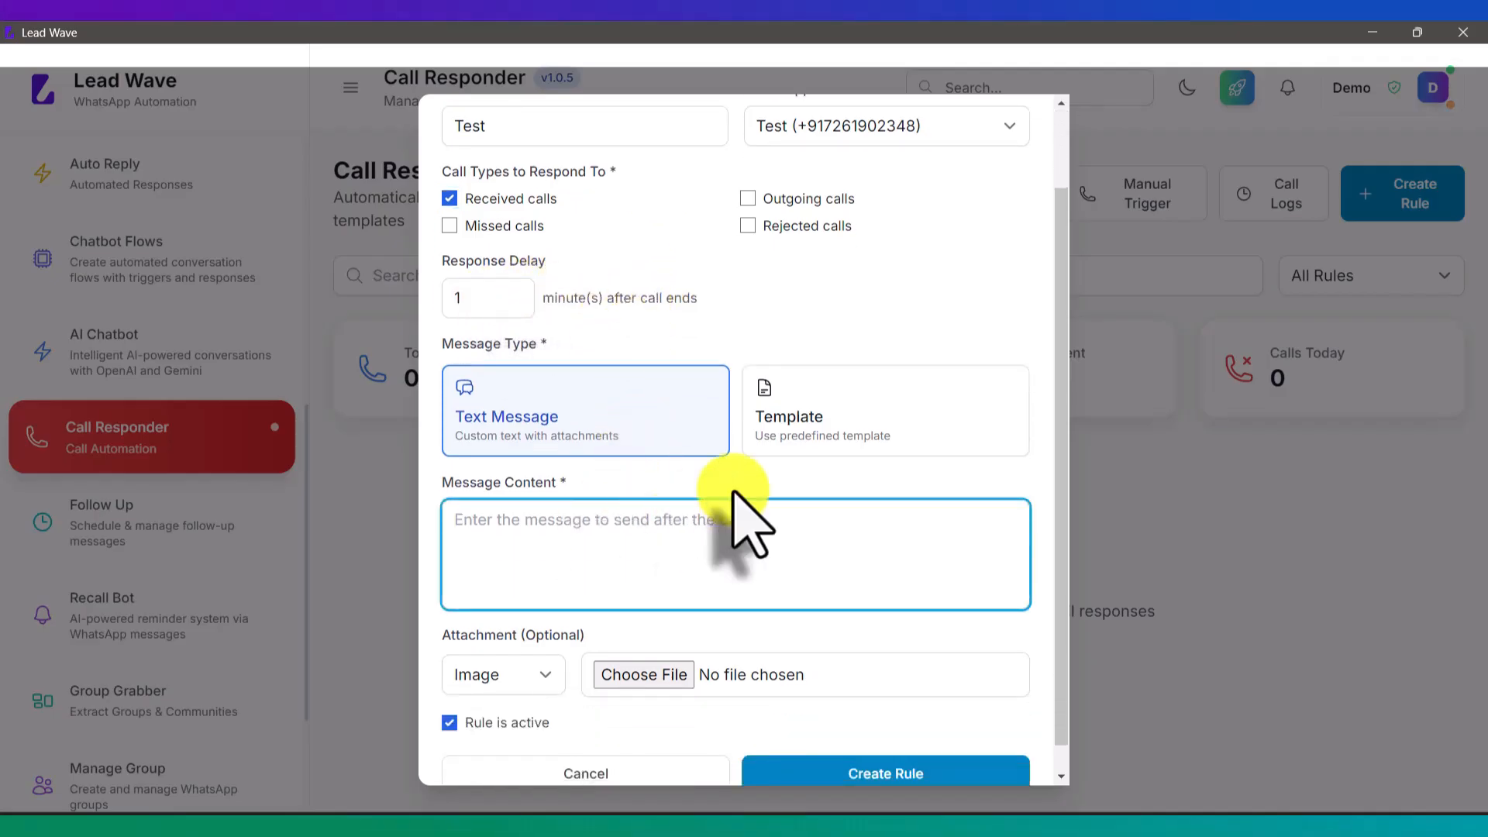
Step: Type a reply thanking the caller for calling Lead Wave and mentioning the contact's name
{"action": "type", "text": "T"}
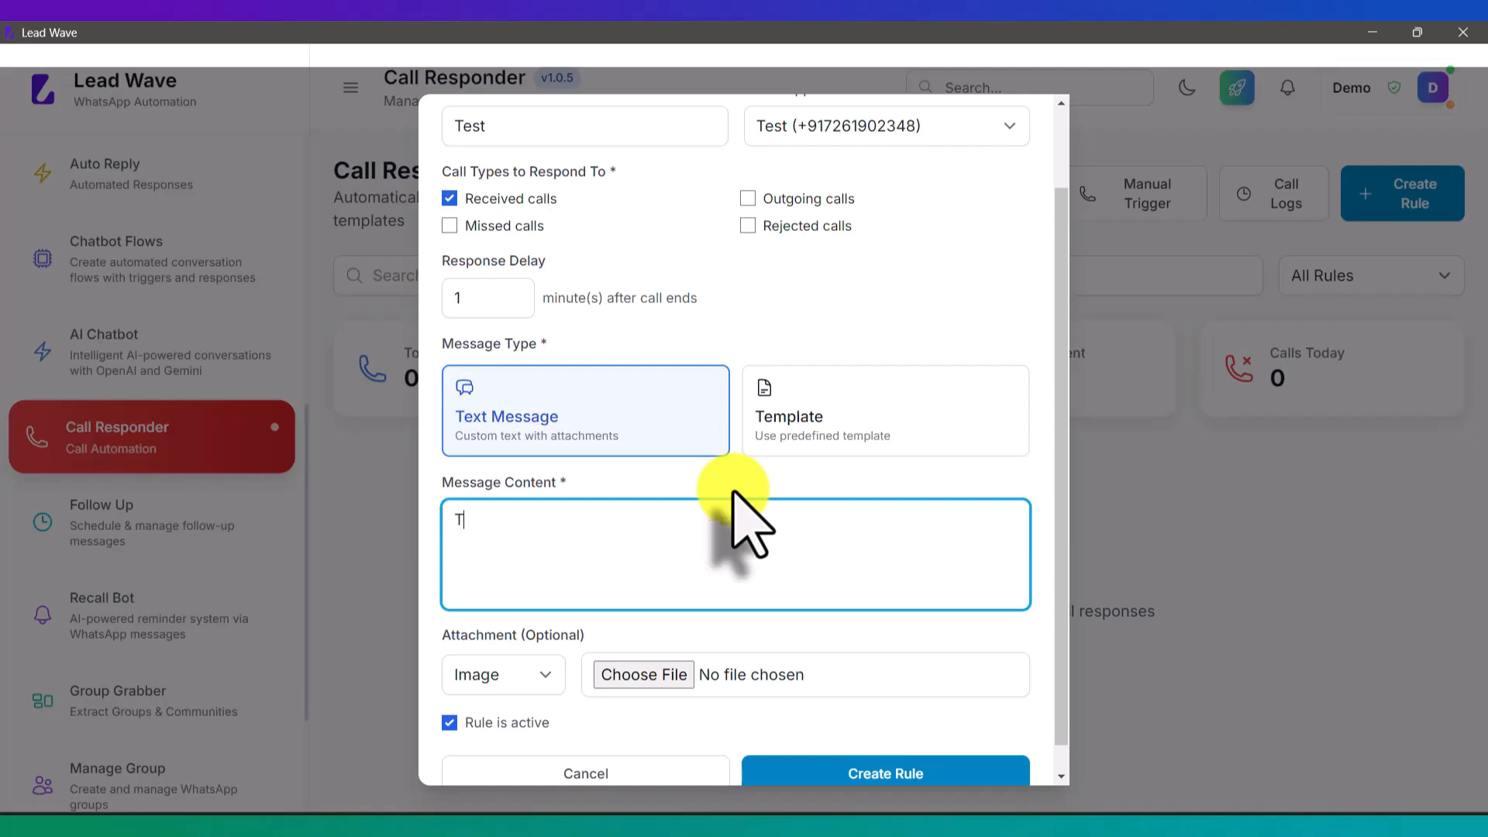
{"action": "type", "text": "hanks for callig"}
{"action": "key", "text": "BackSpace"}
{"action": "type", "text": "ng Lead "}
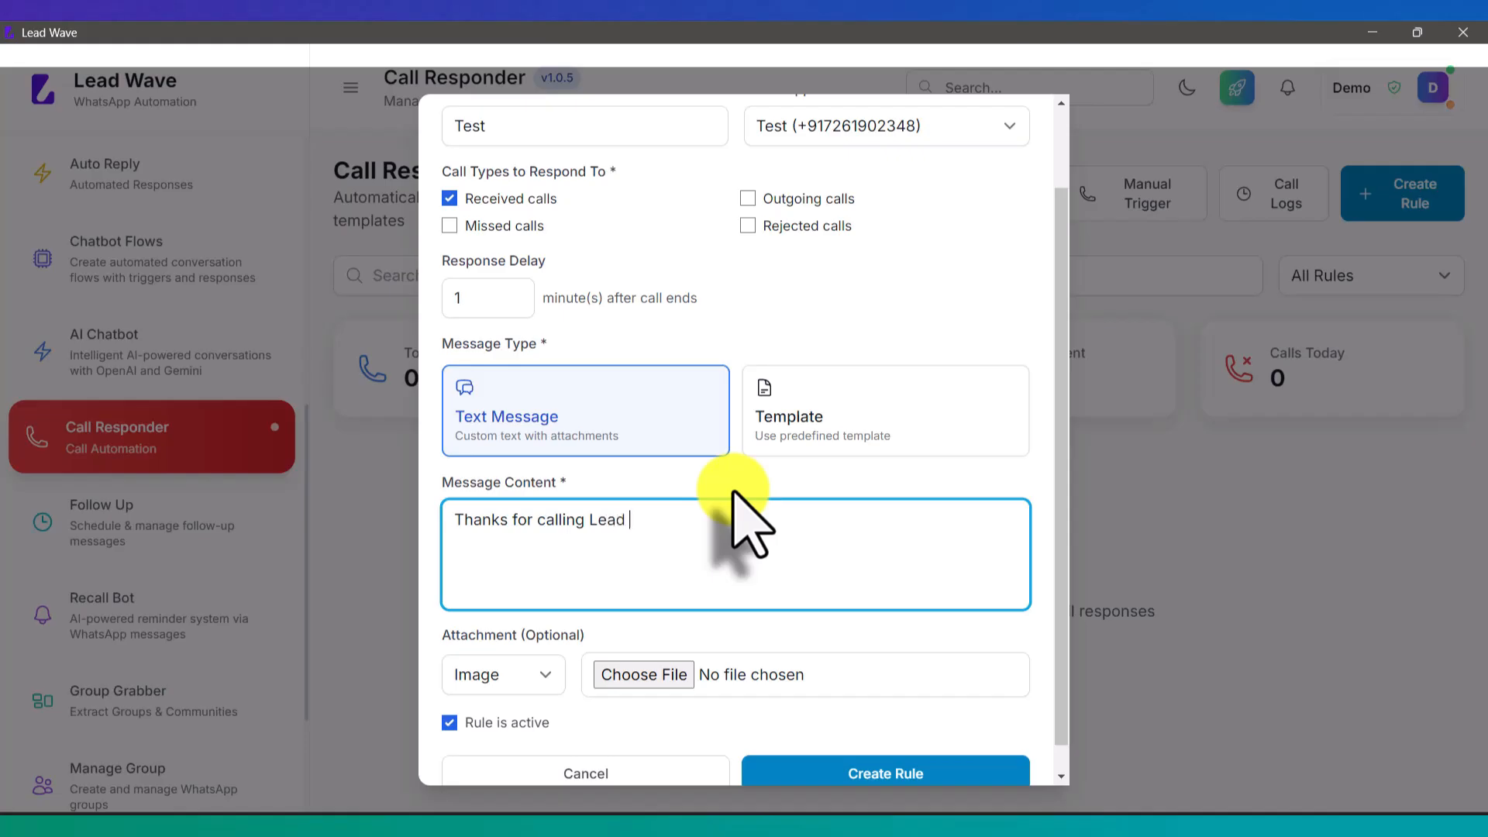
{"action": "type", "text": "Wave, we just spoke to Rau"}
{"action": "key", "text": "BackSpace"}
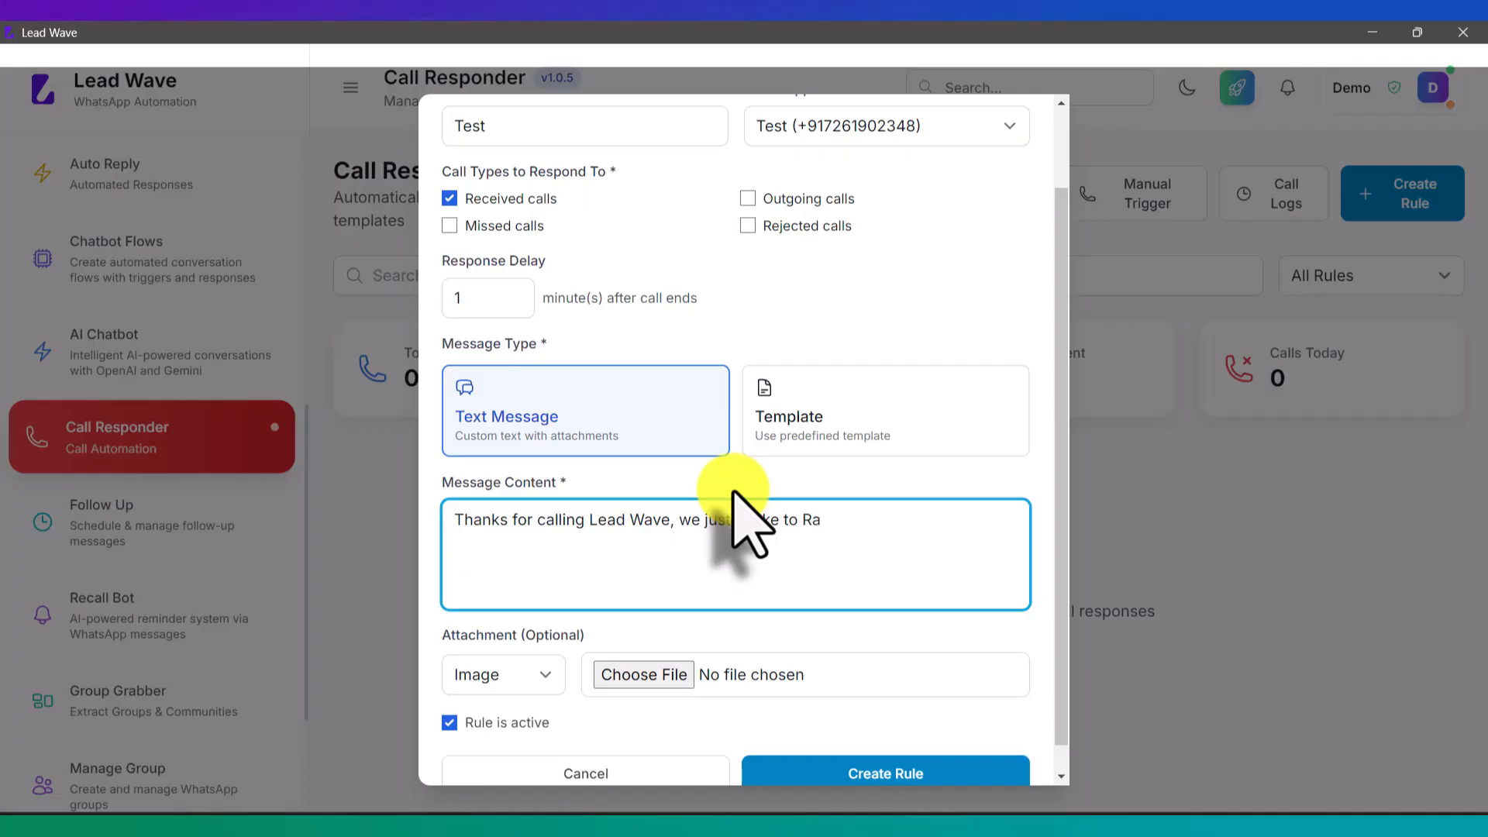
{"action": "type", "text": "hul"}
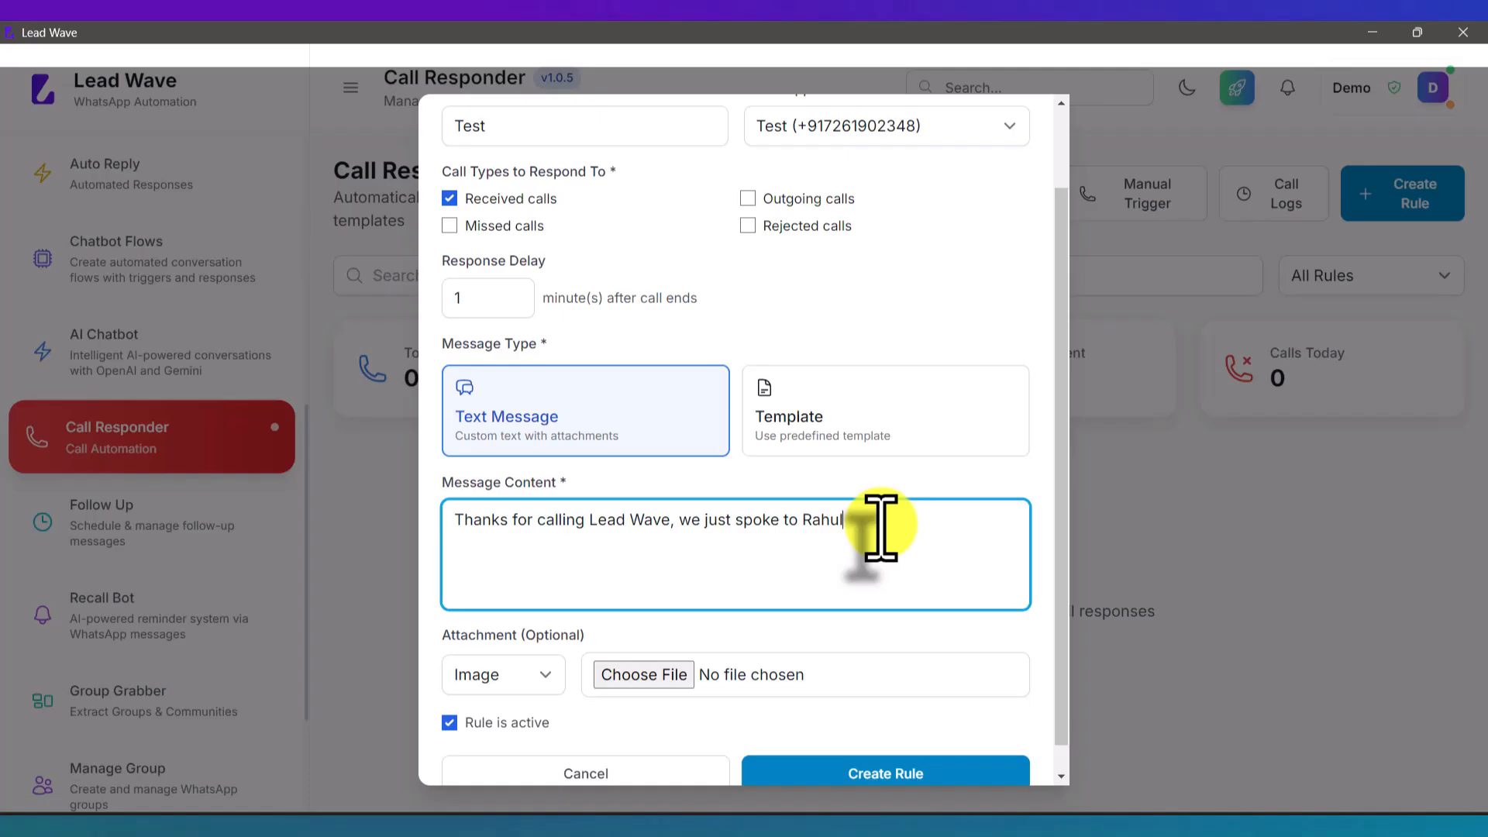
Step: Switch call types from Received to Missed, Outgoing and Rejected calls
{"action": "left_click", "coordinate": [514, 200]}
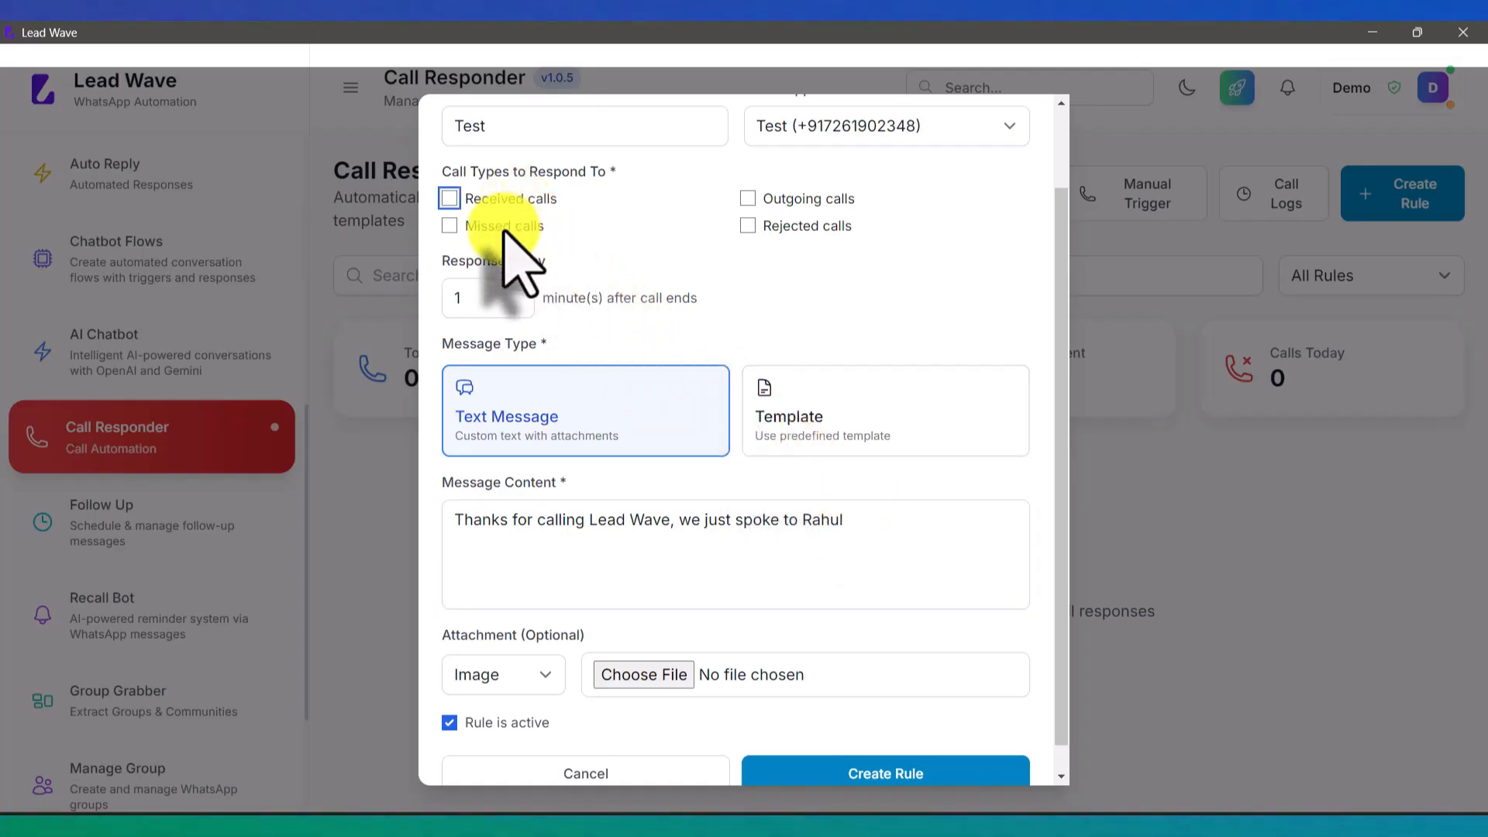
{"action": "left_click", "coordinate": [504, 226]}
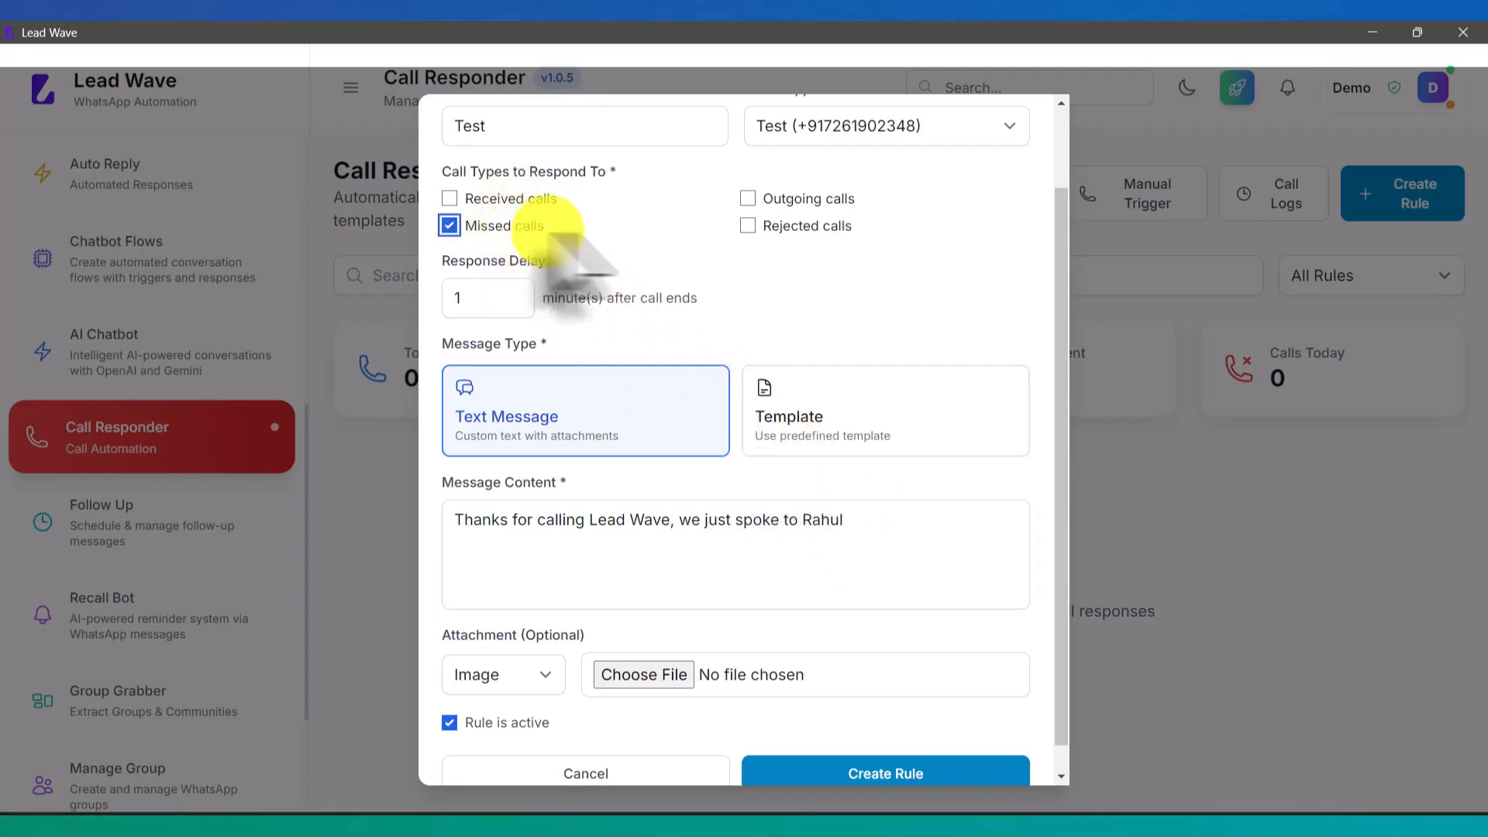
{"action": "left_click", "coordinate": [749, 200]}
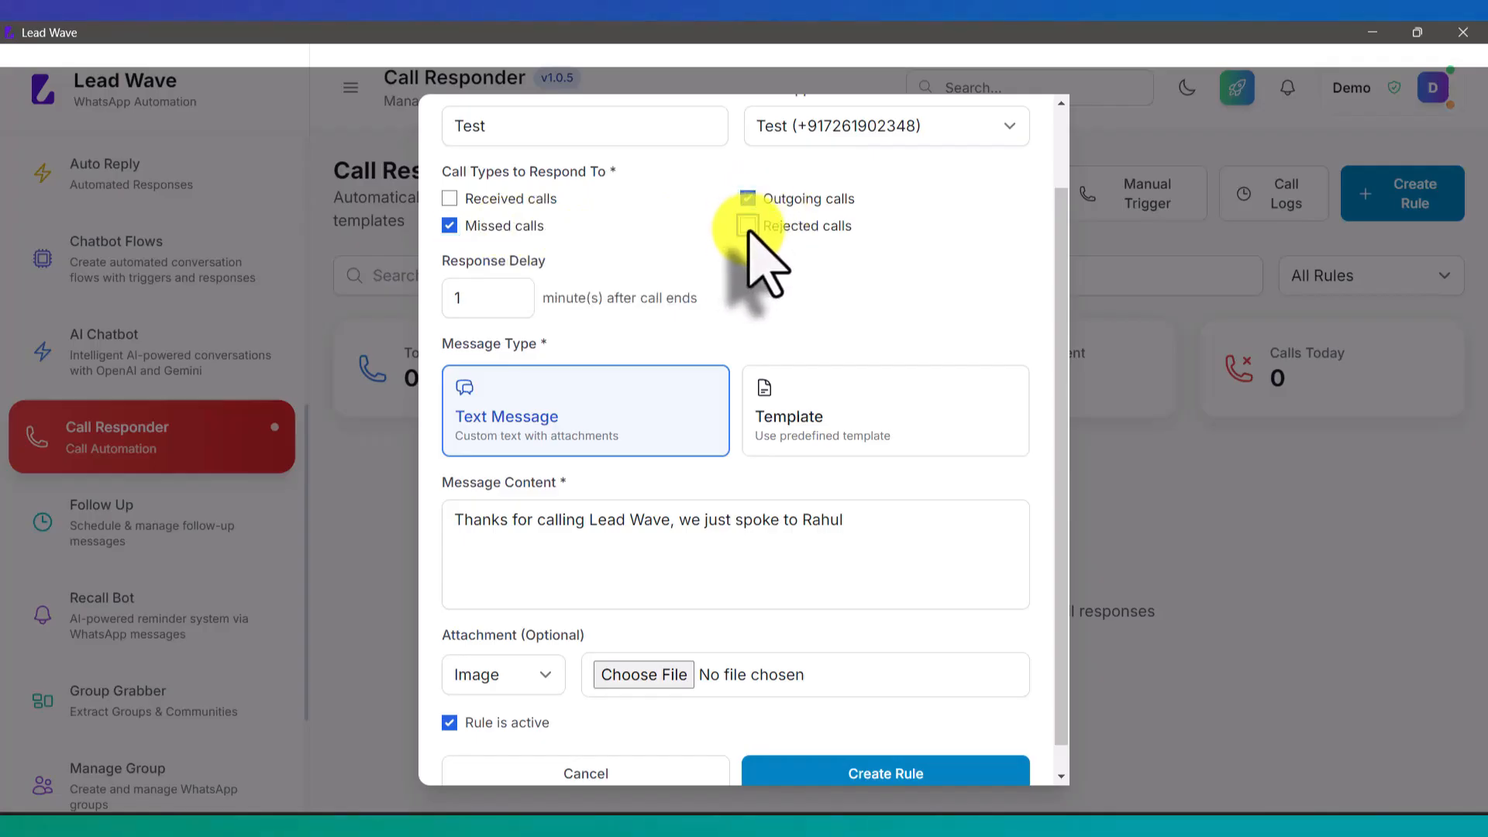
{"action": "left_click", "coordinate": [748, 226]}
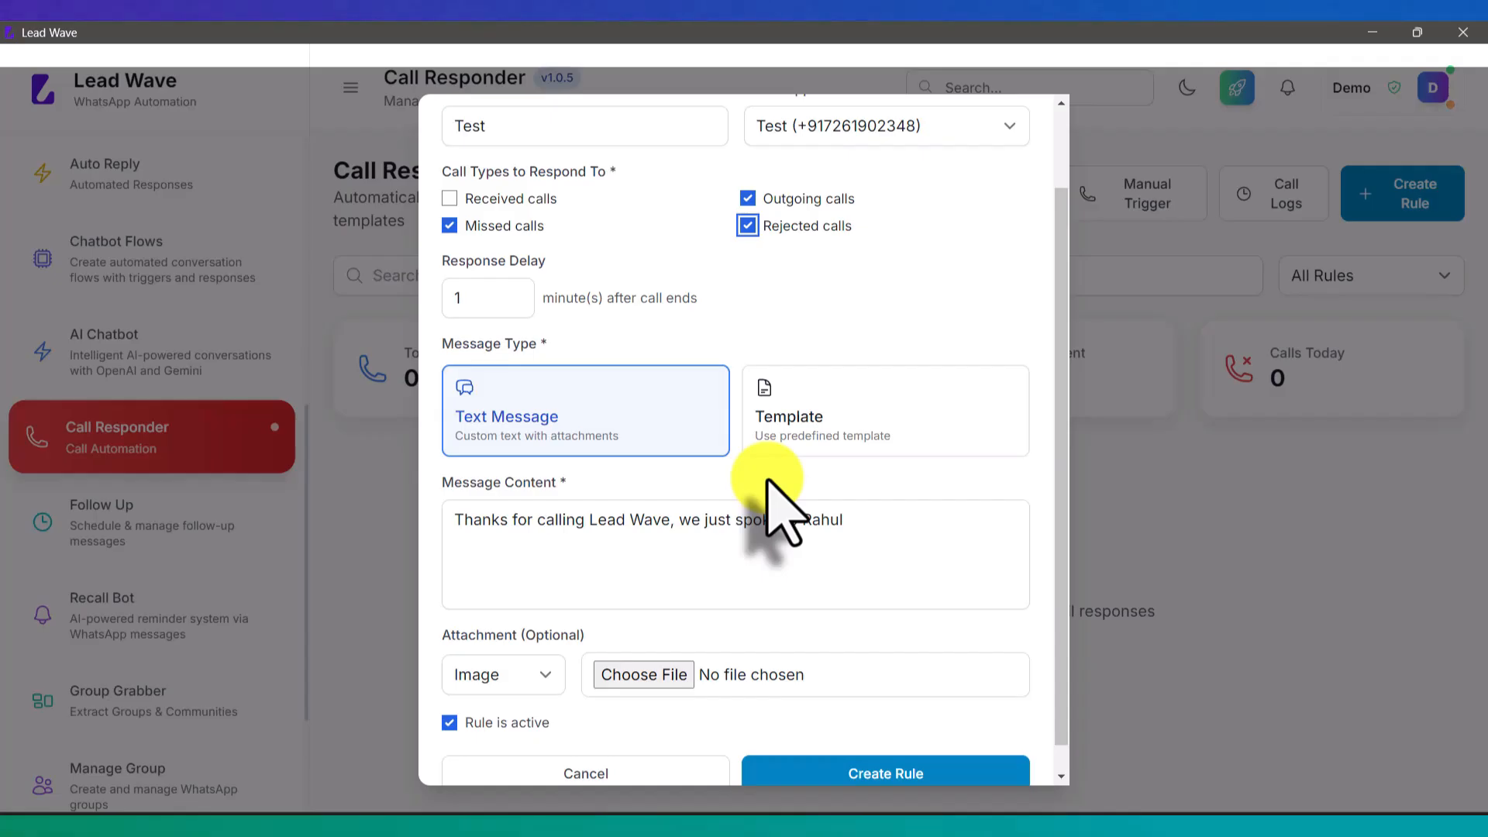
{"action": "scroll", "coordinate": [782, 515], "scroll_direction": "up", "scroll_amount": 2}
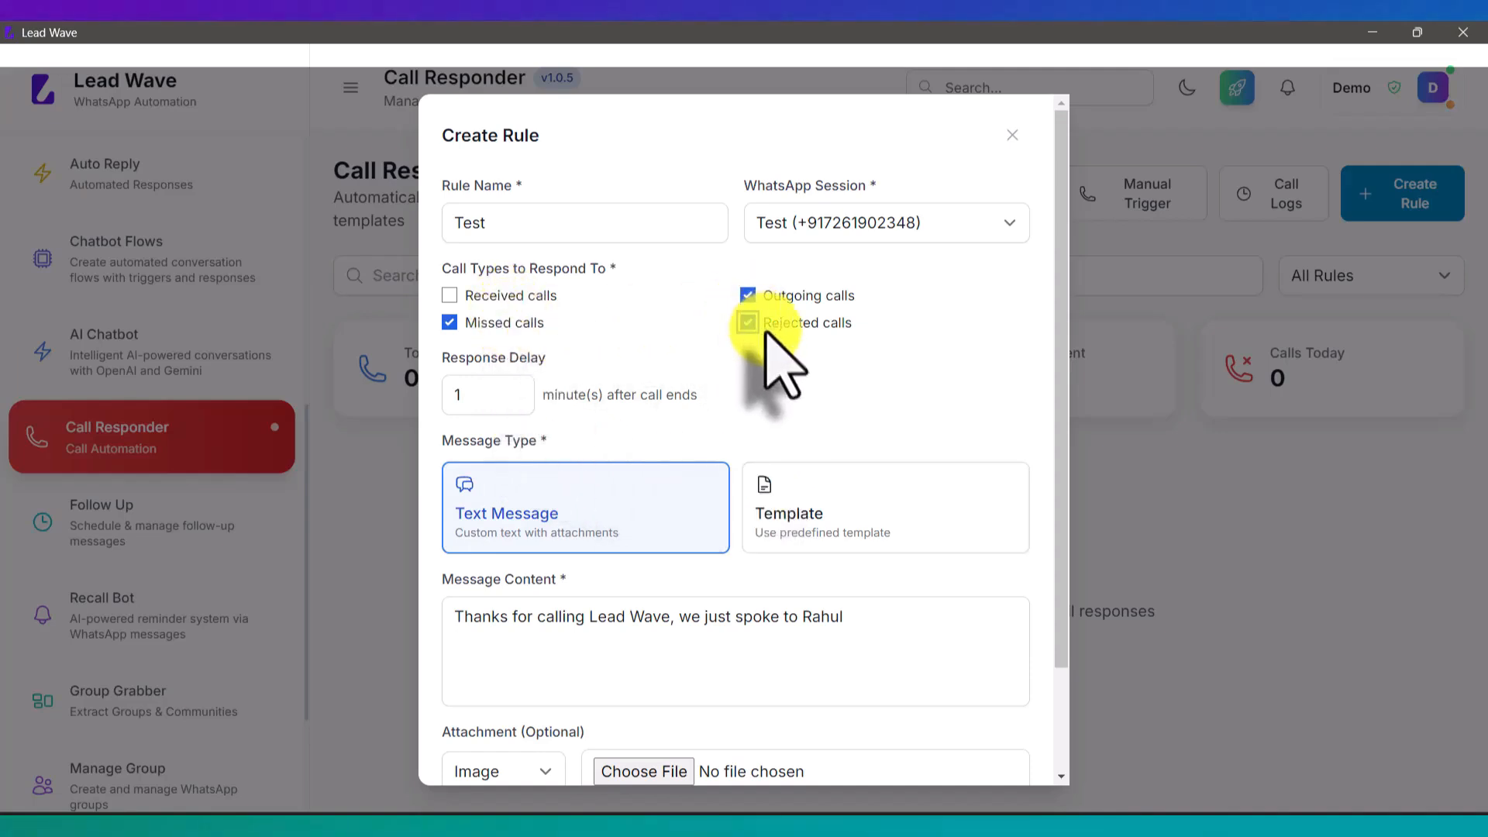
Step: Scroll through the sidebar modules while returning to the Follow Up Messages page
{"action": "scroll", "coordinate": [781, 371], "scroll_direction": "down", "scroll_amount": 2}
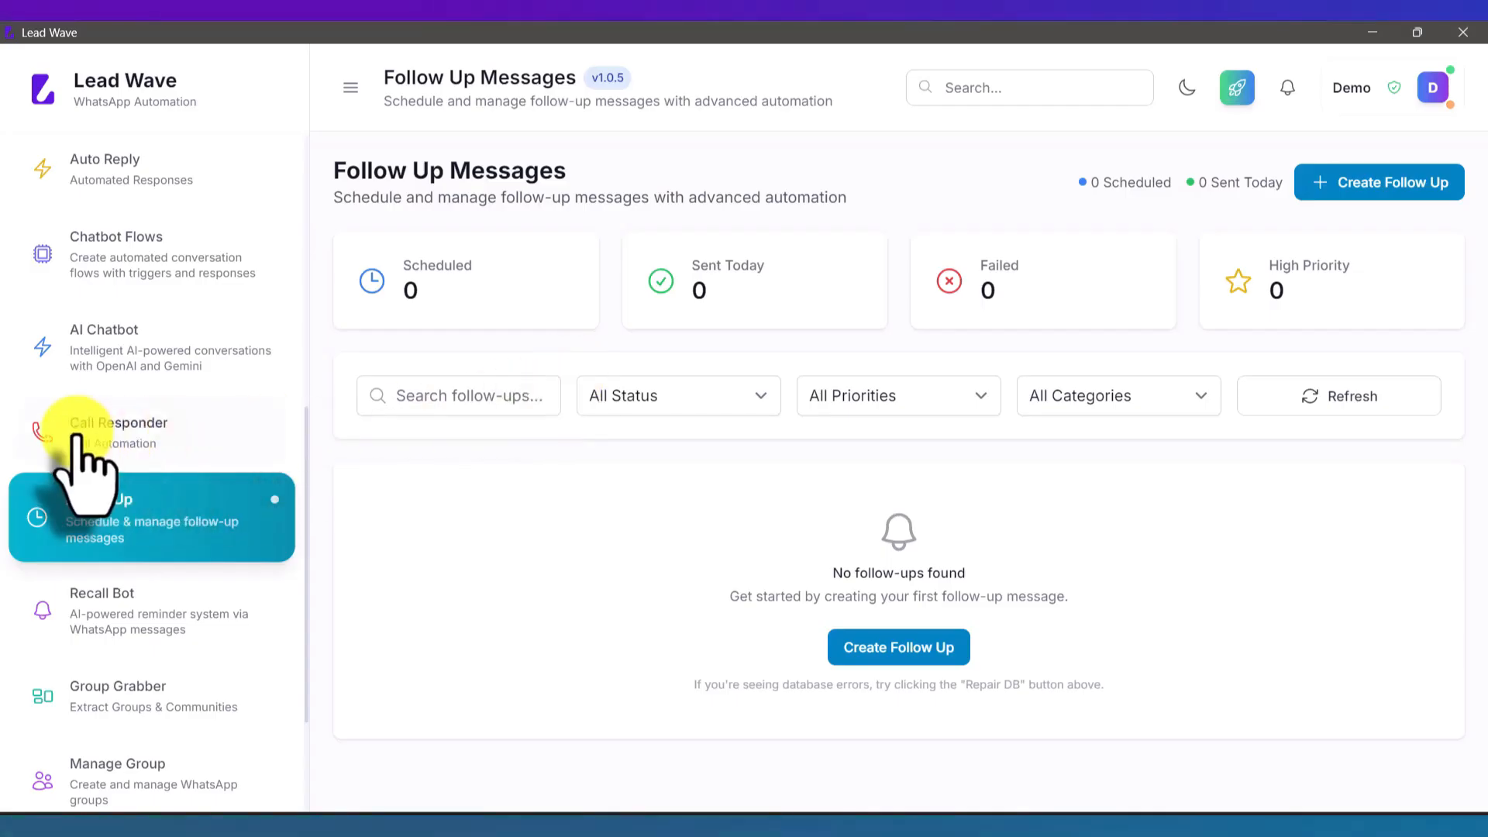
{"action": "scroll", "coordinate": [78, 450], "scroll_direction": "down", "scroll_amount": 1}
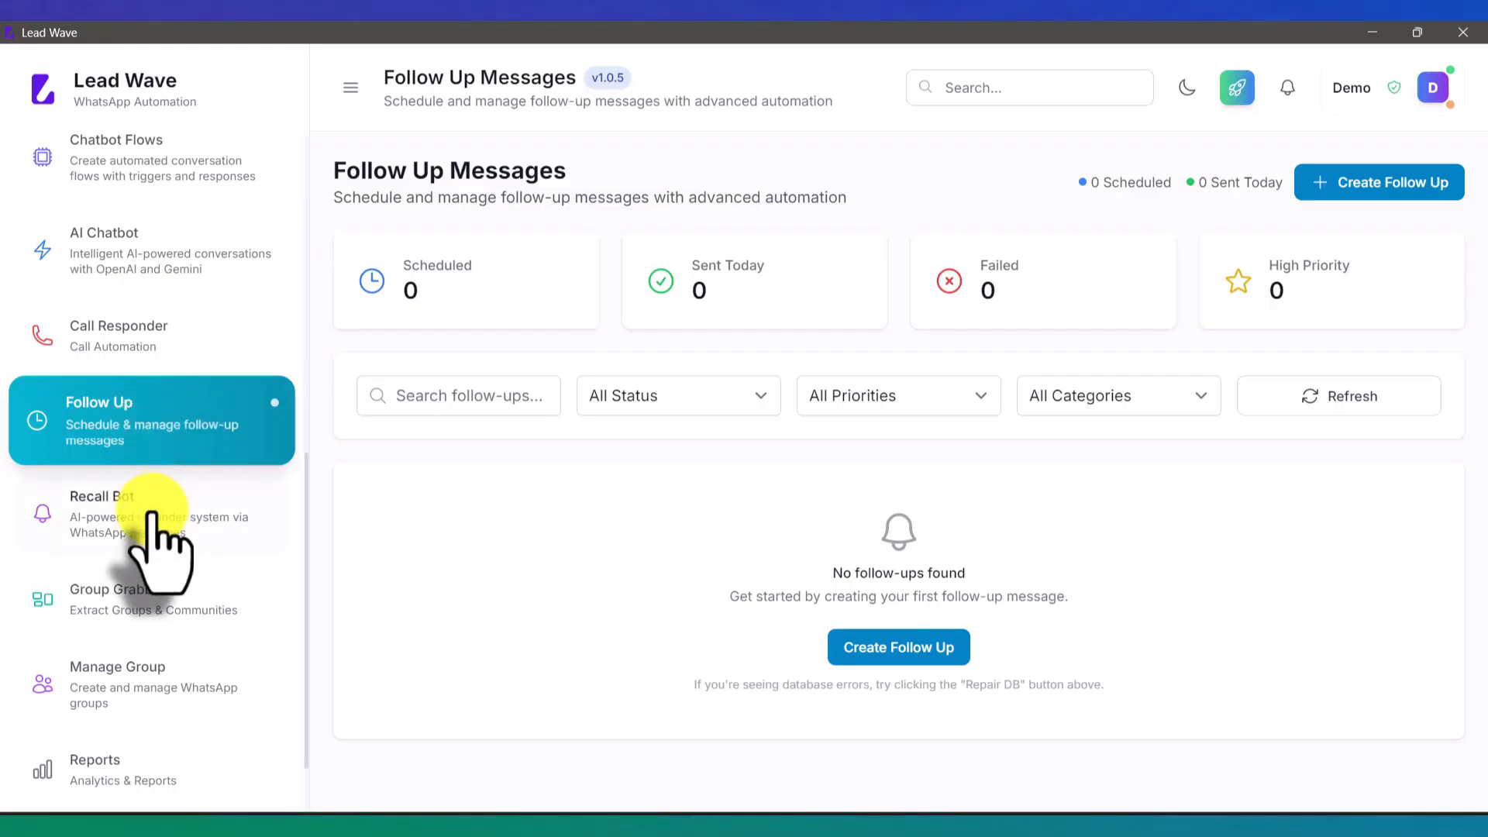
Step: Open Recall Bot from the sidebar to view its inactive Overview on the Test session
{"action": "left_click", "coordinate": [159, 535]}
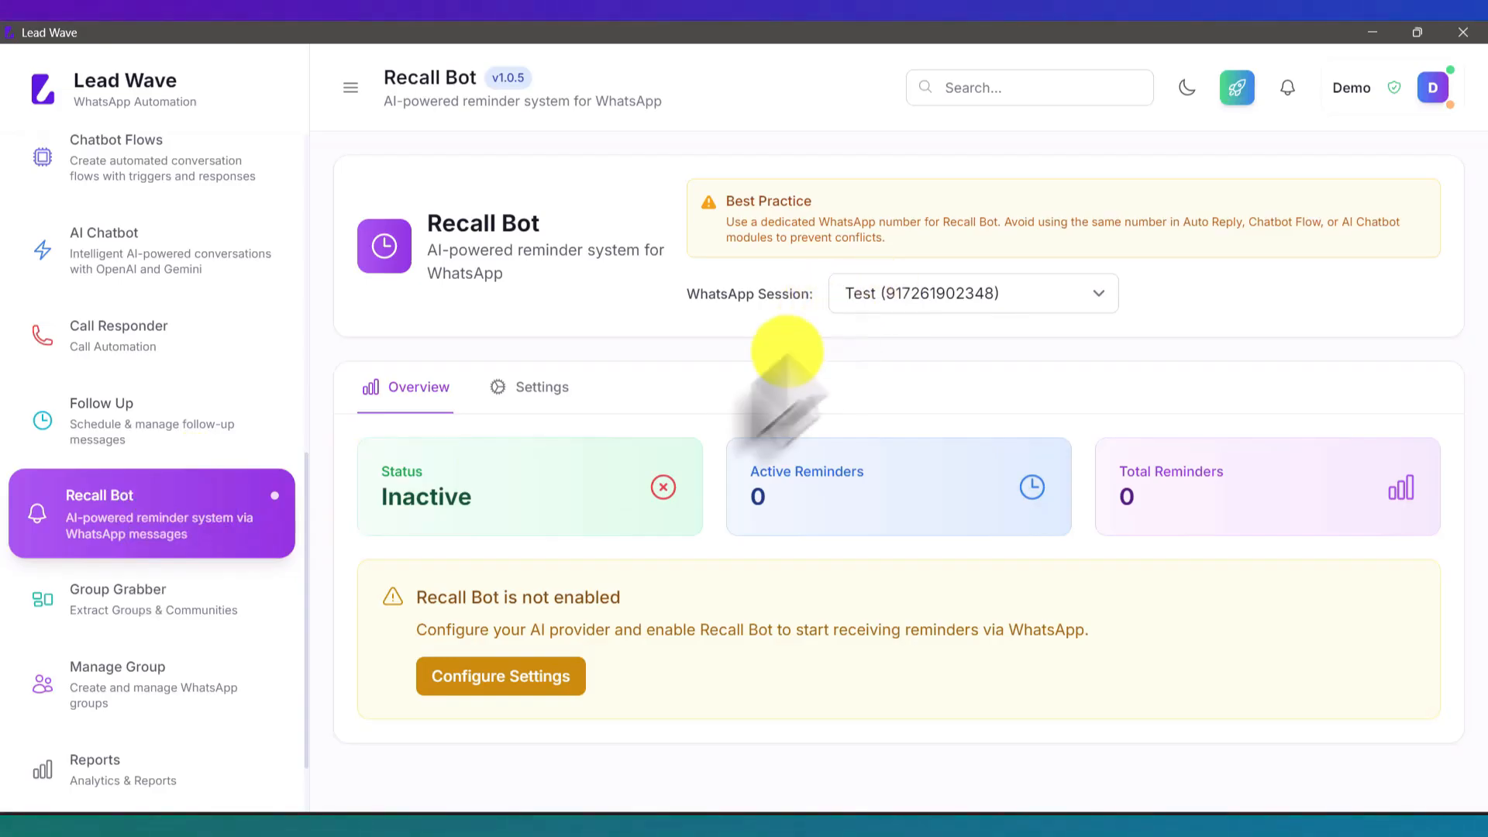
Step: Enable Recall Bot with OpenAI ChatGPT and the pasted API key, save, and show the phone chat
{"action": "left_click", "coordinate": [511, 682]}
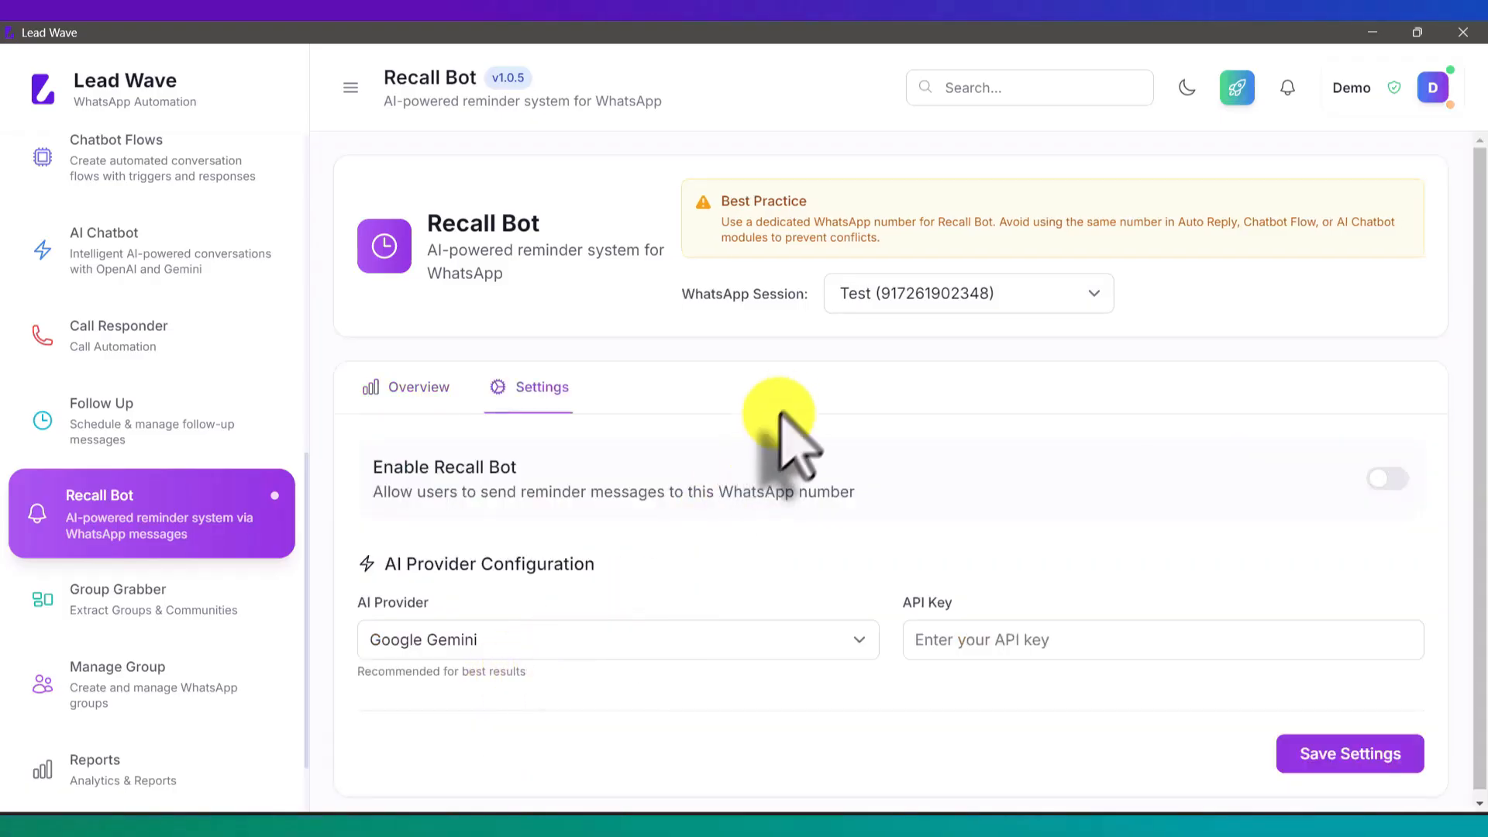
{"action": "left_click", "coordinate": [452, 643]}
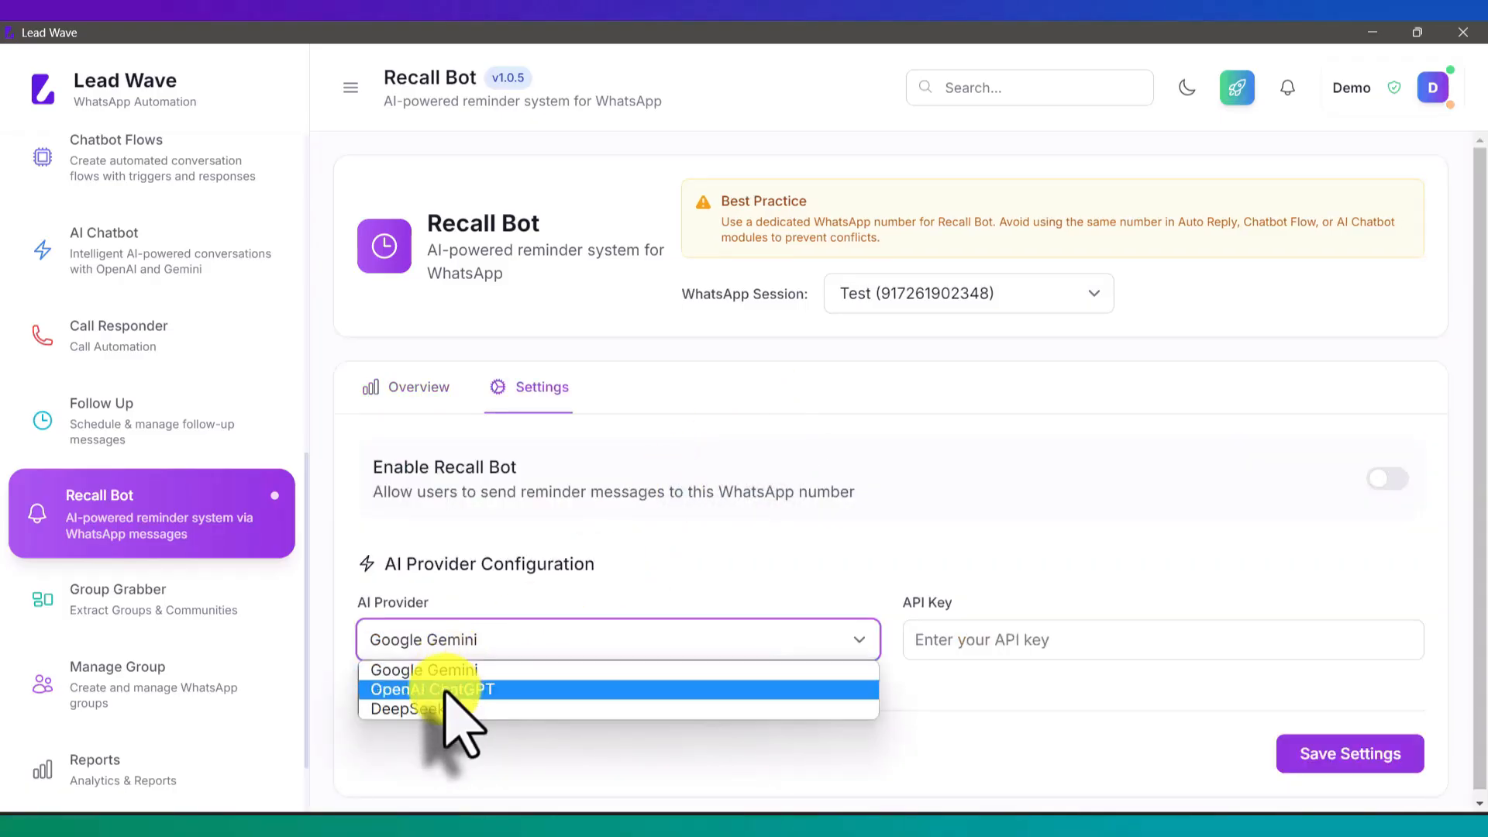
{"action": "left_click", "coordinate": [445, 690]}
{"action": "left_click", "coordinate": [1015, 644]}
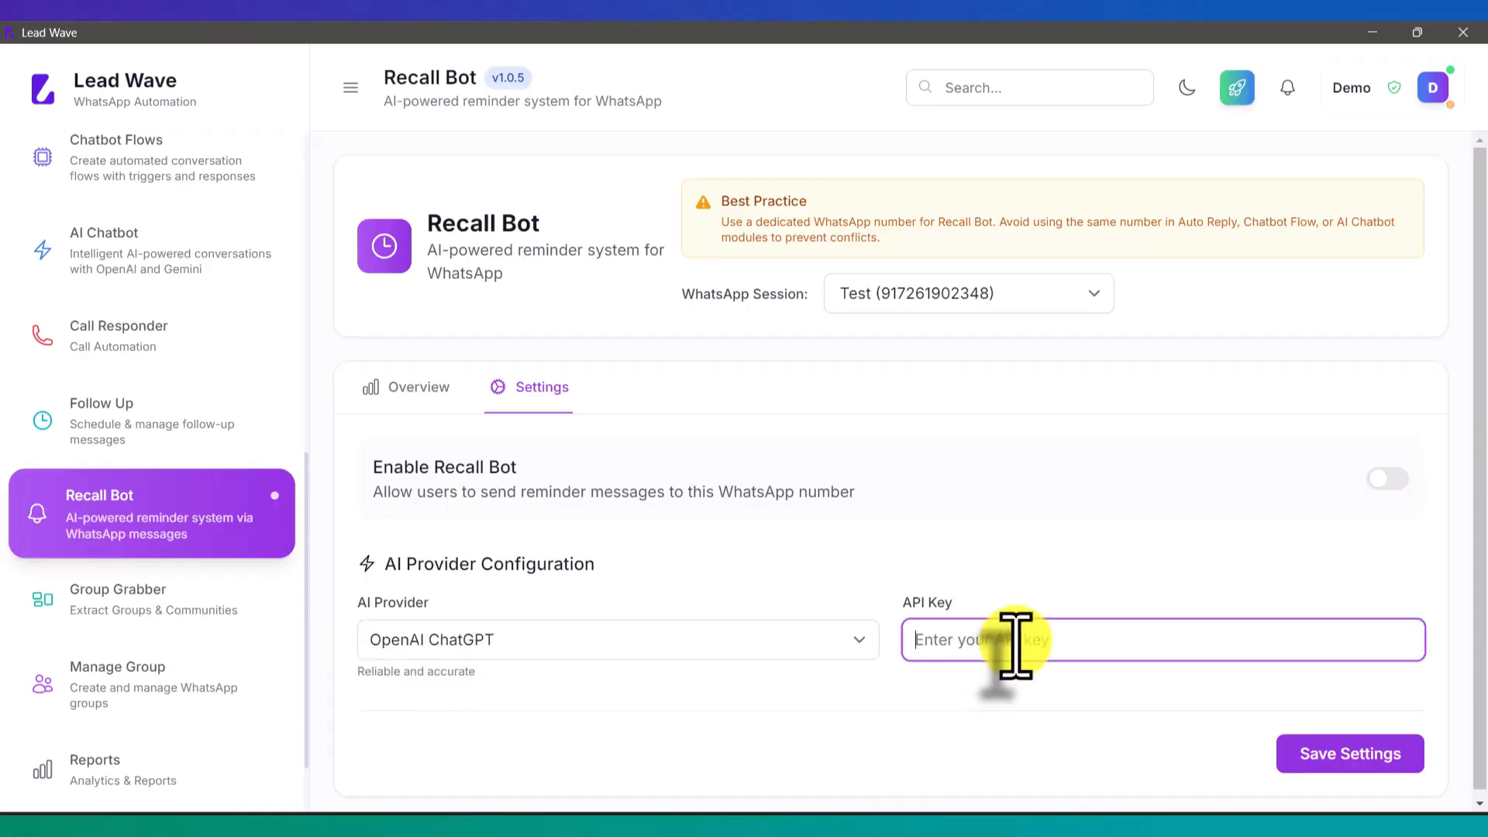
{"action": "key", "text": "ctrl+v"}
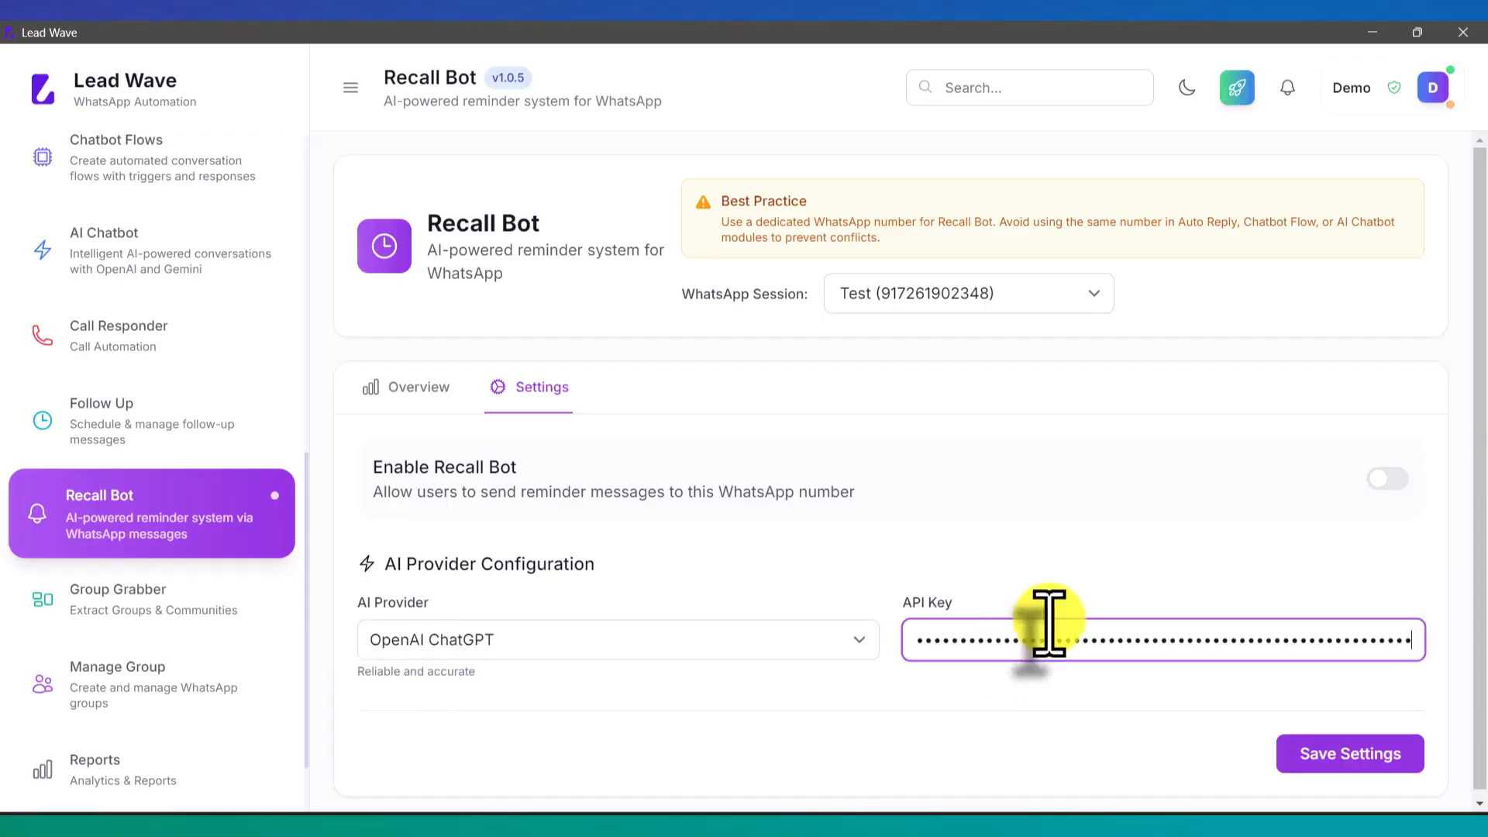
{"action": "left_click", "coordinate": [1391, 481]}
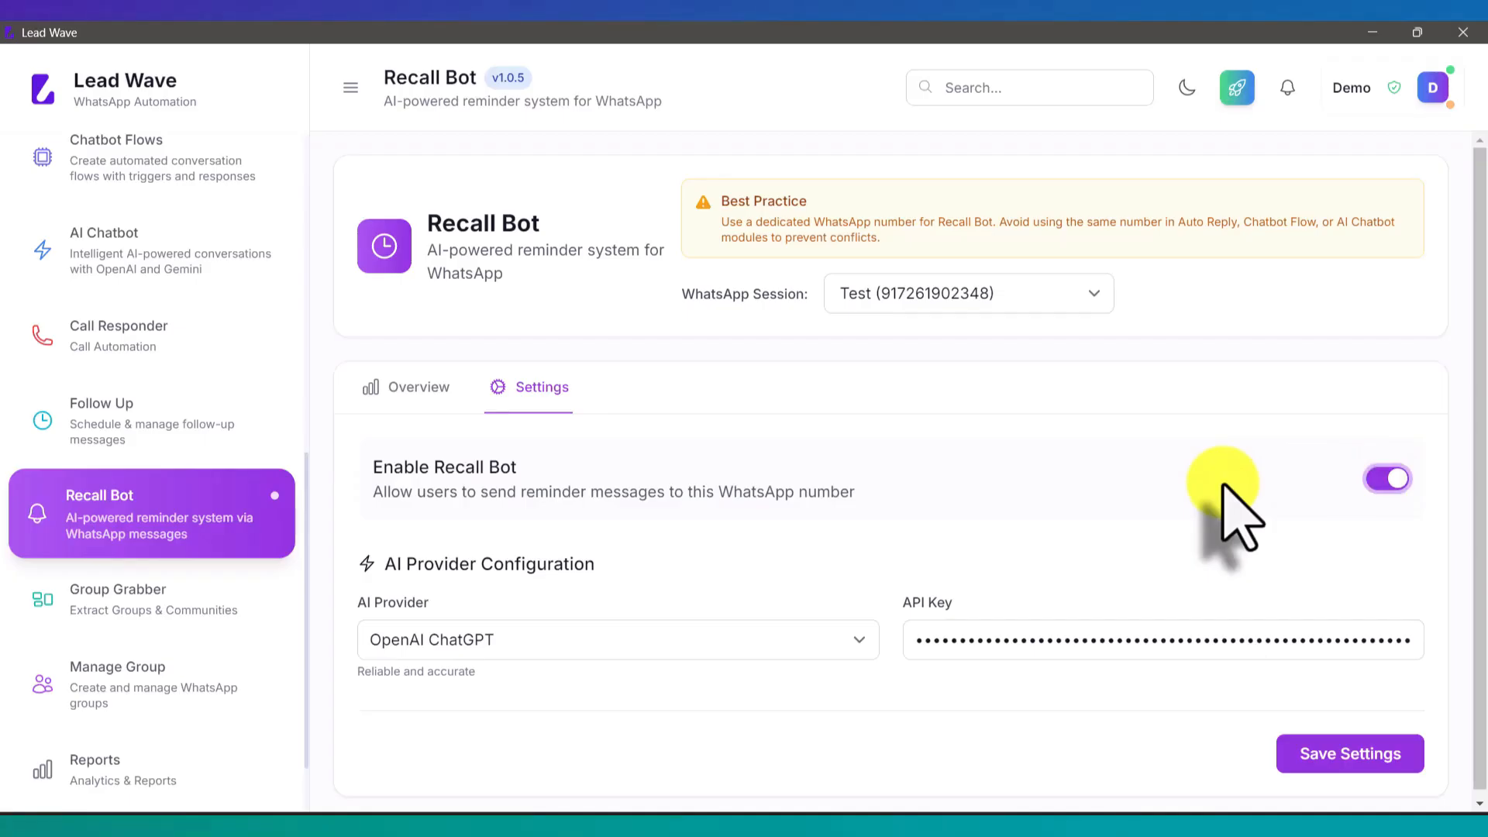
{"action": "left_click", "coordinate": [1337, 756]}
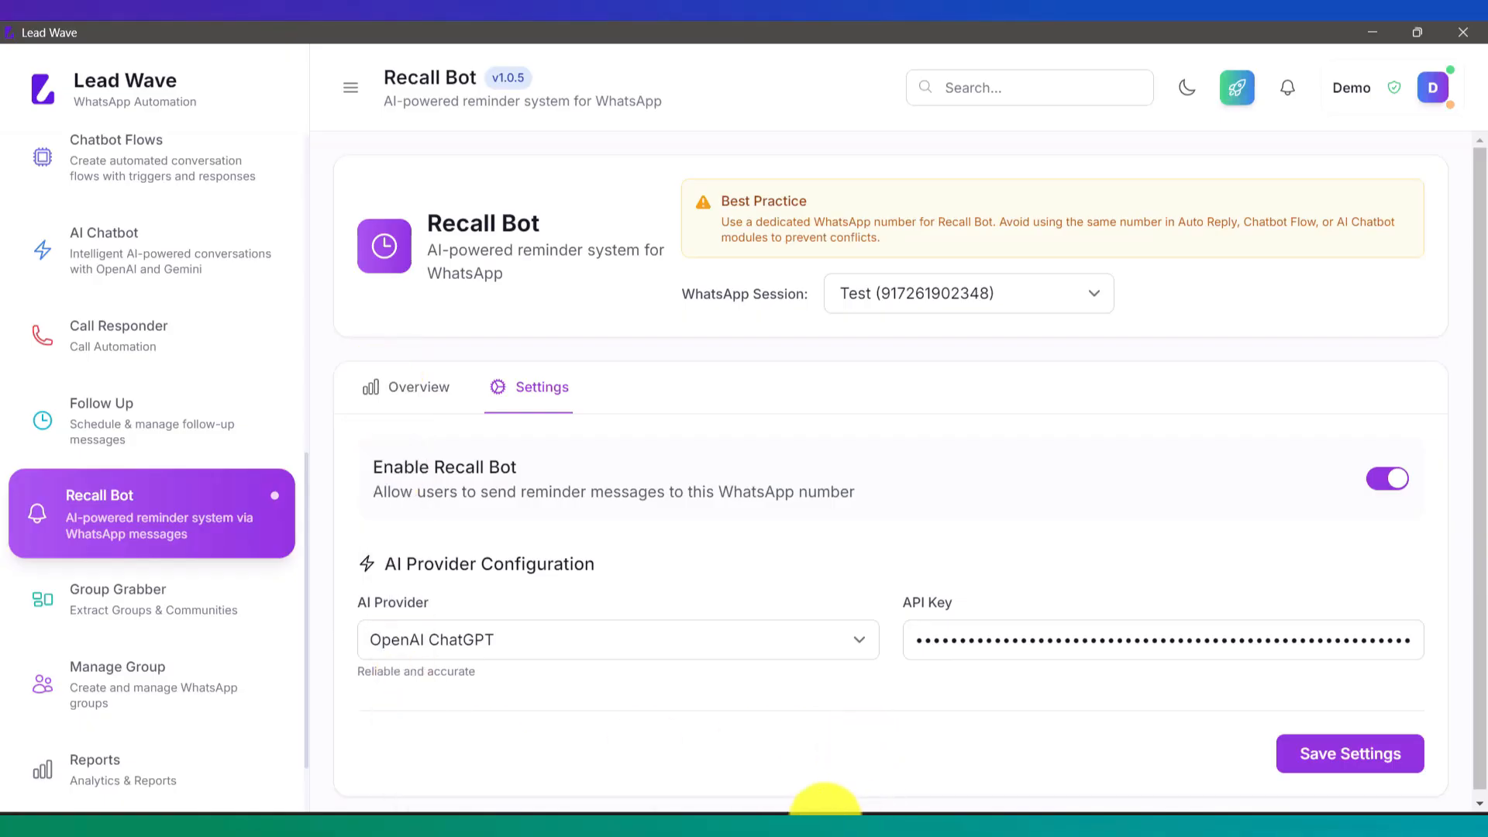
{"action": "left_click", "coordinate": [802, 831]}
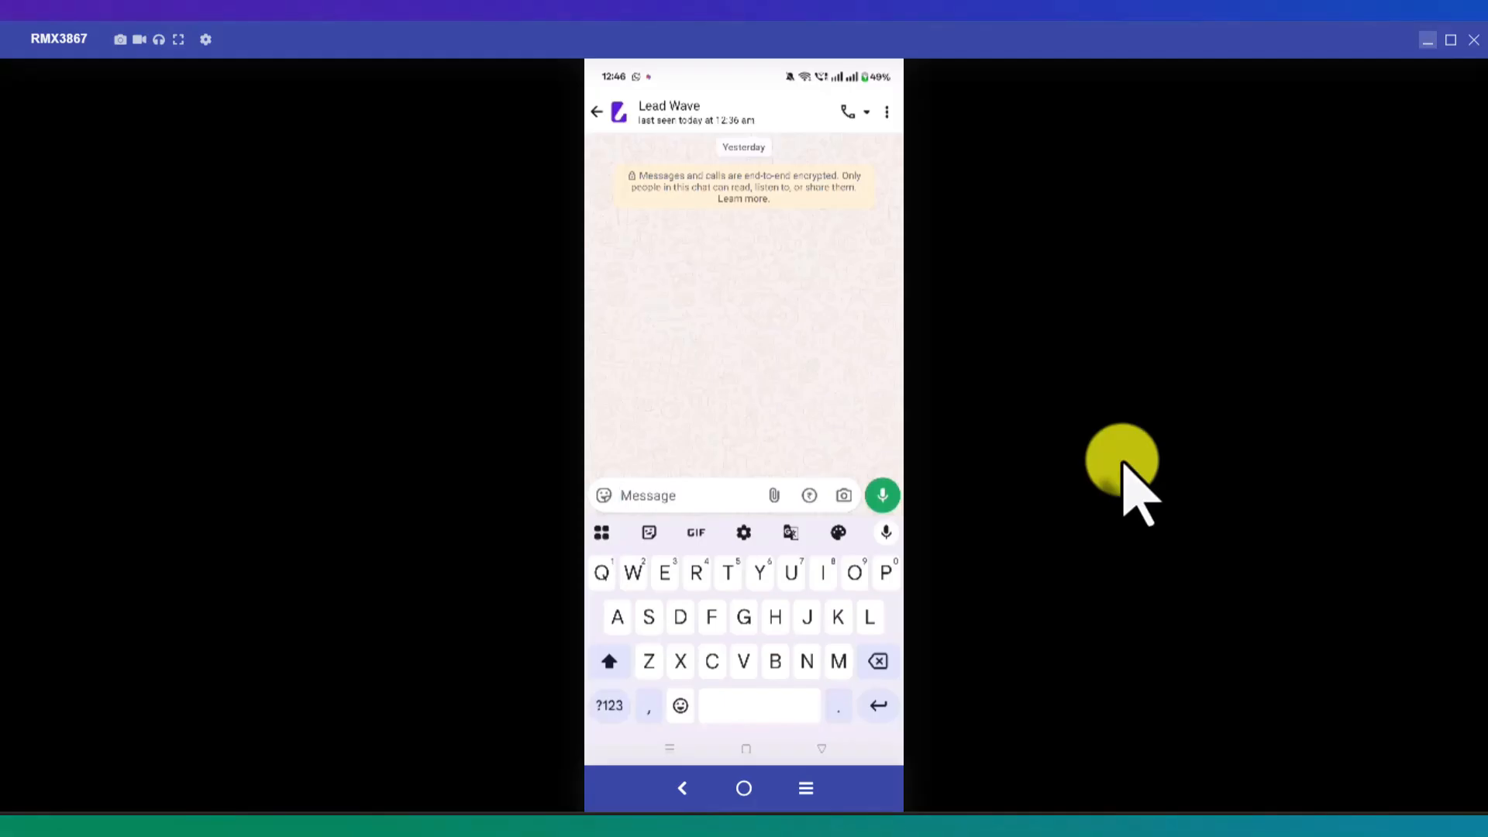
Step: Send Recall Bot a WhatsApp request to remind you to call a contact in 1 minute
{"action": "type", "text": "Re"}
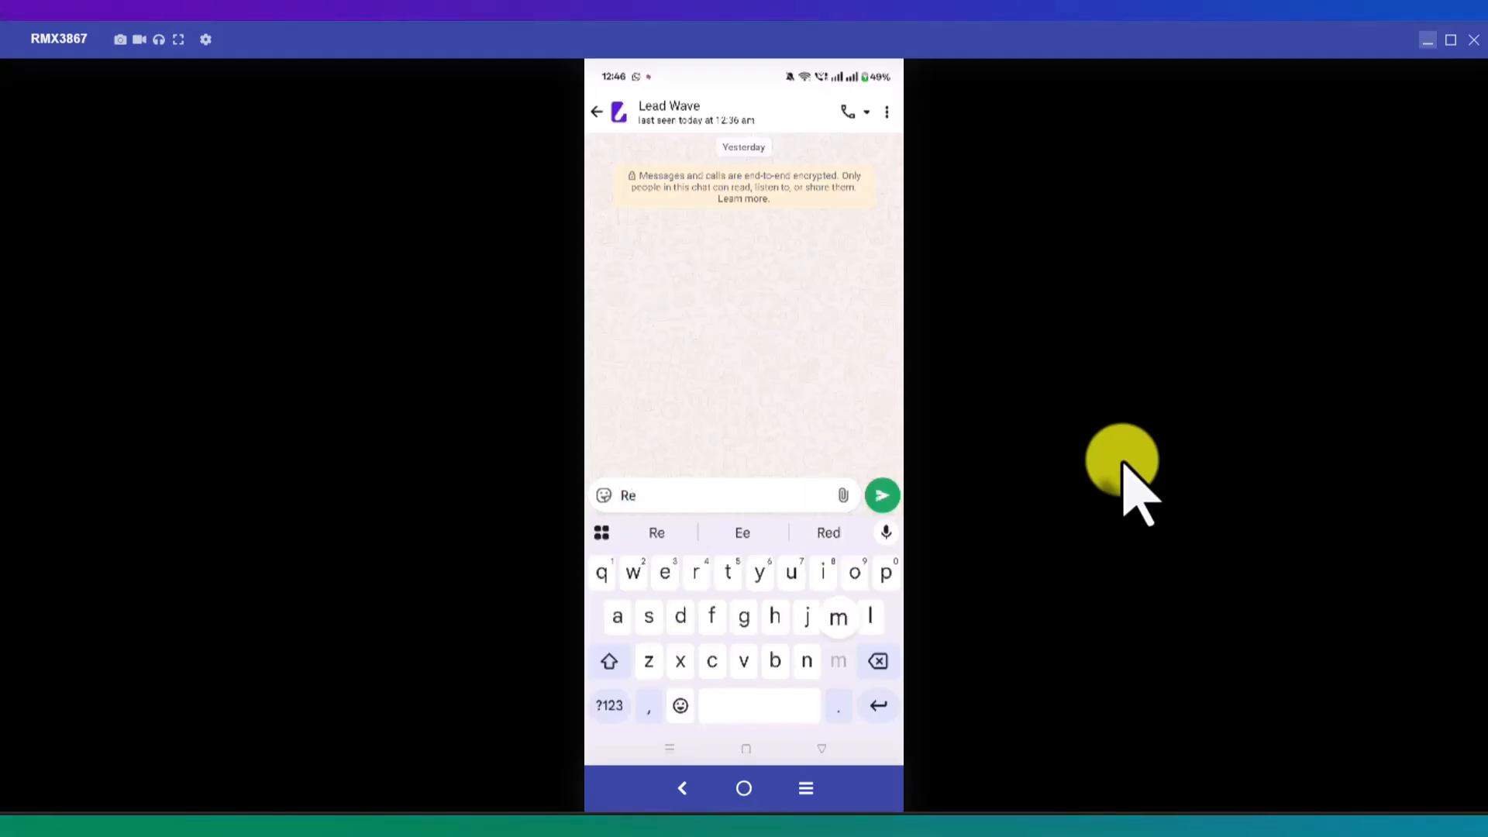
{"action": "type", "text": "mind"}
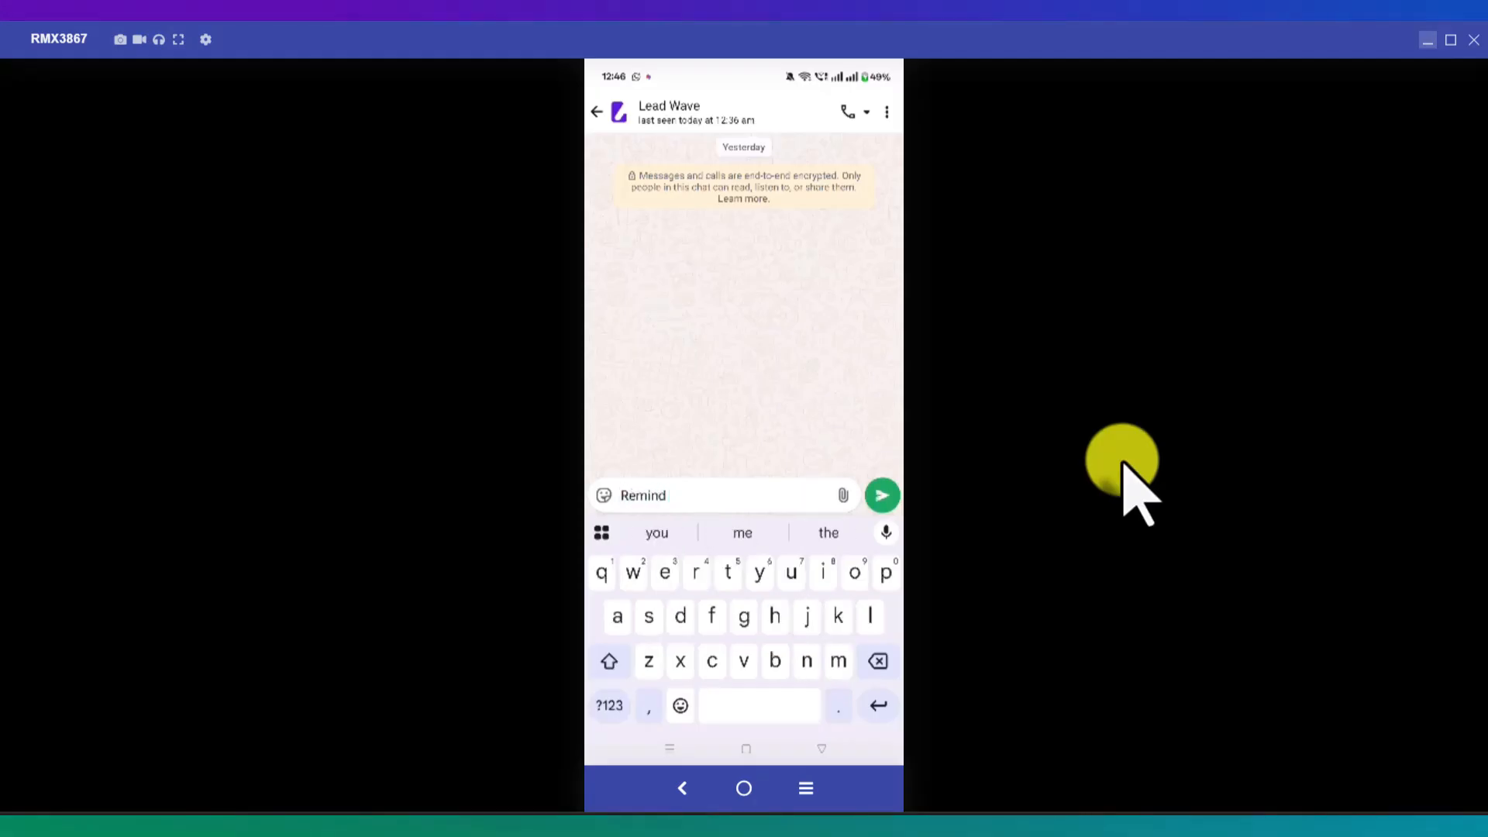
{"action": "type", "text": " me to call "}
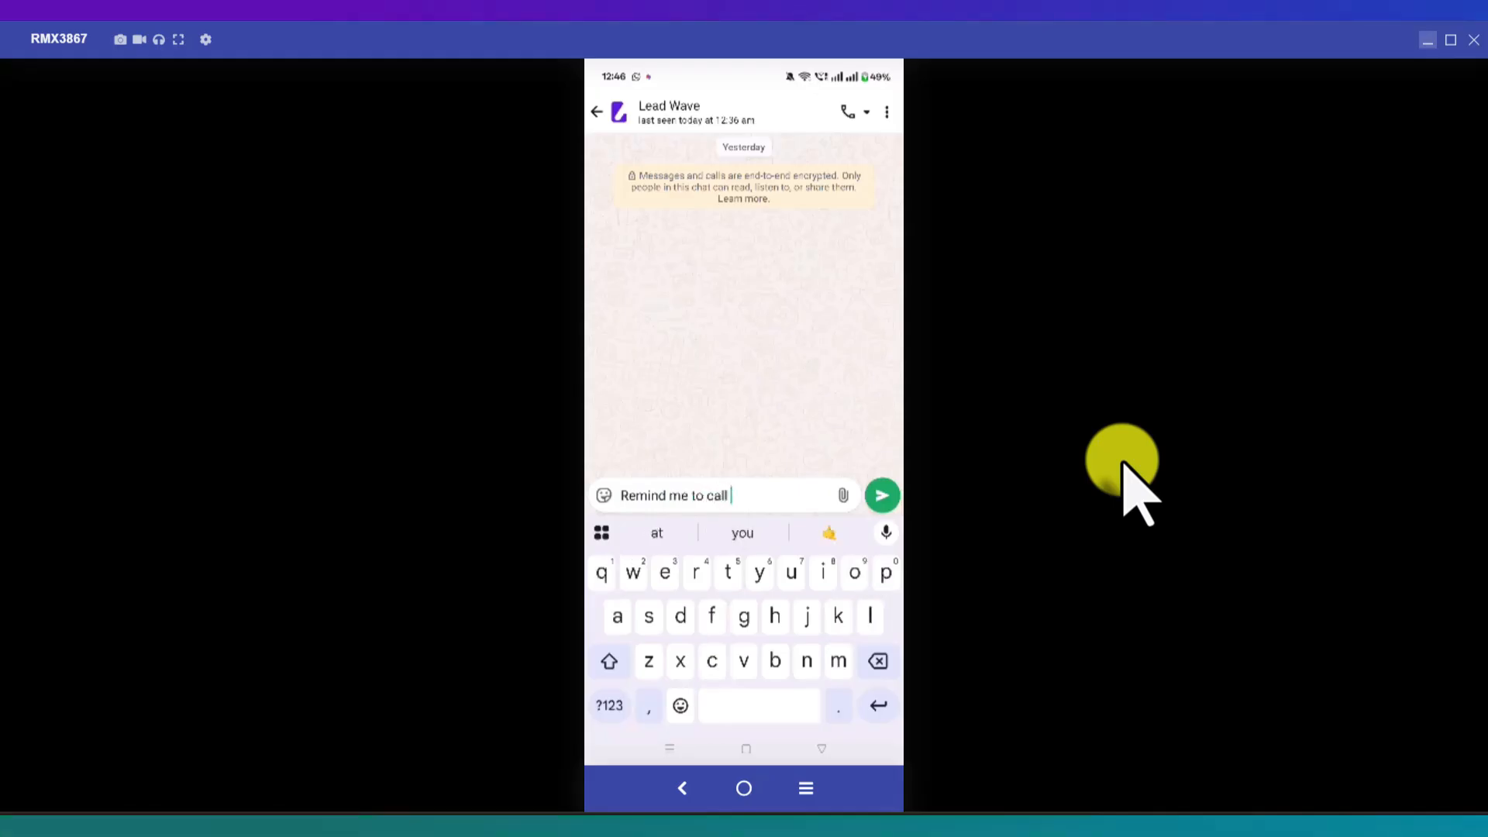
{"action": "type", "text": "rahul"}
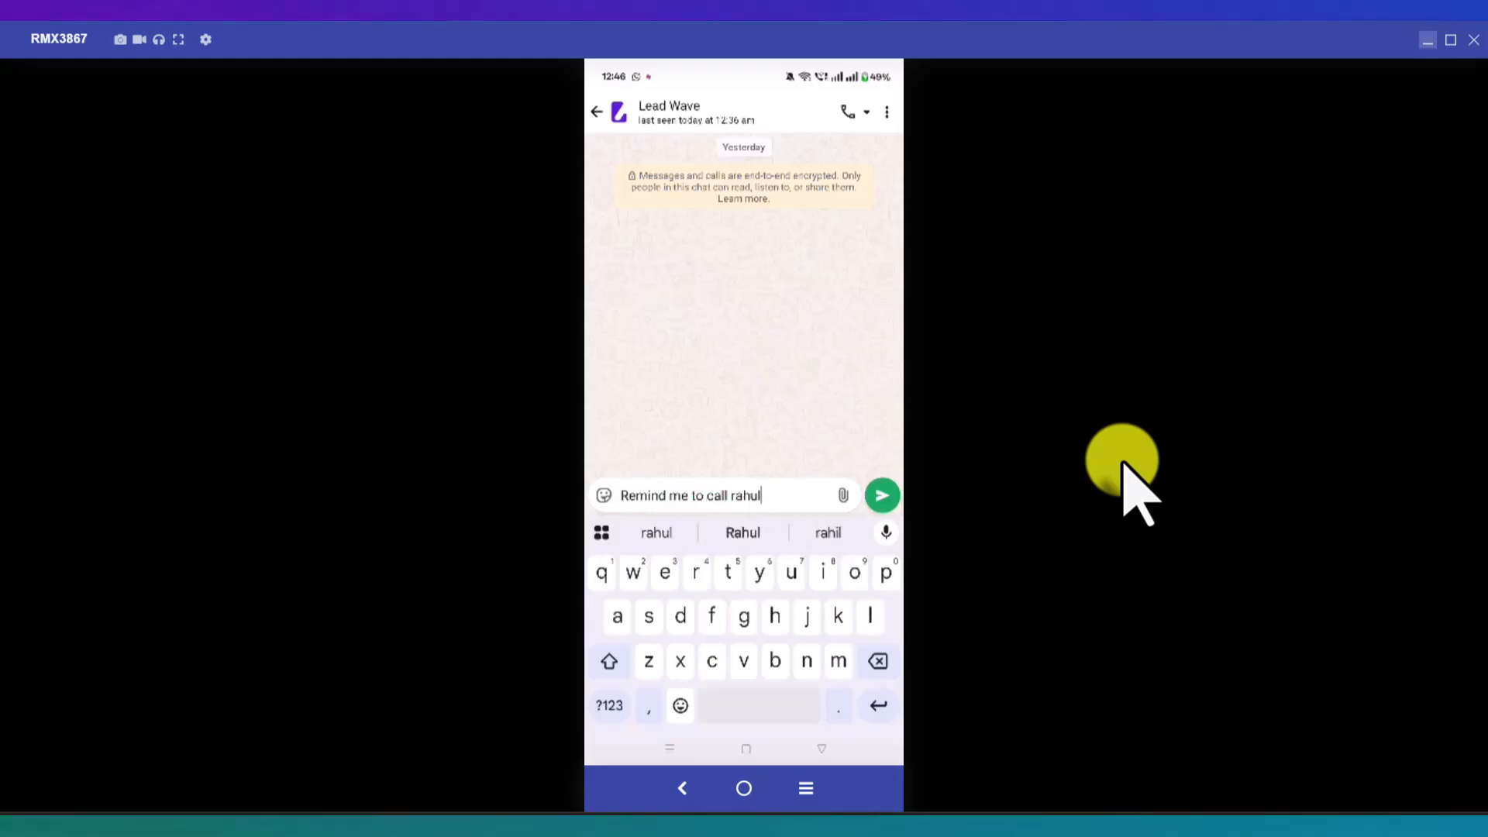
{"action": "type", "text": " in "}
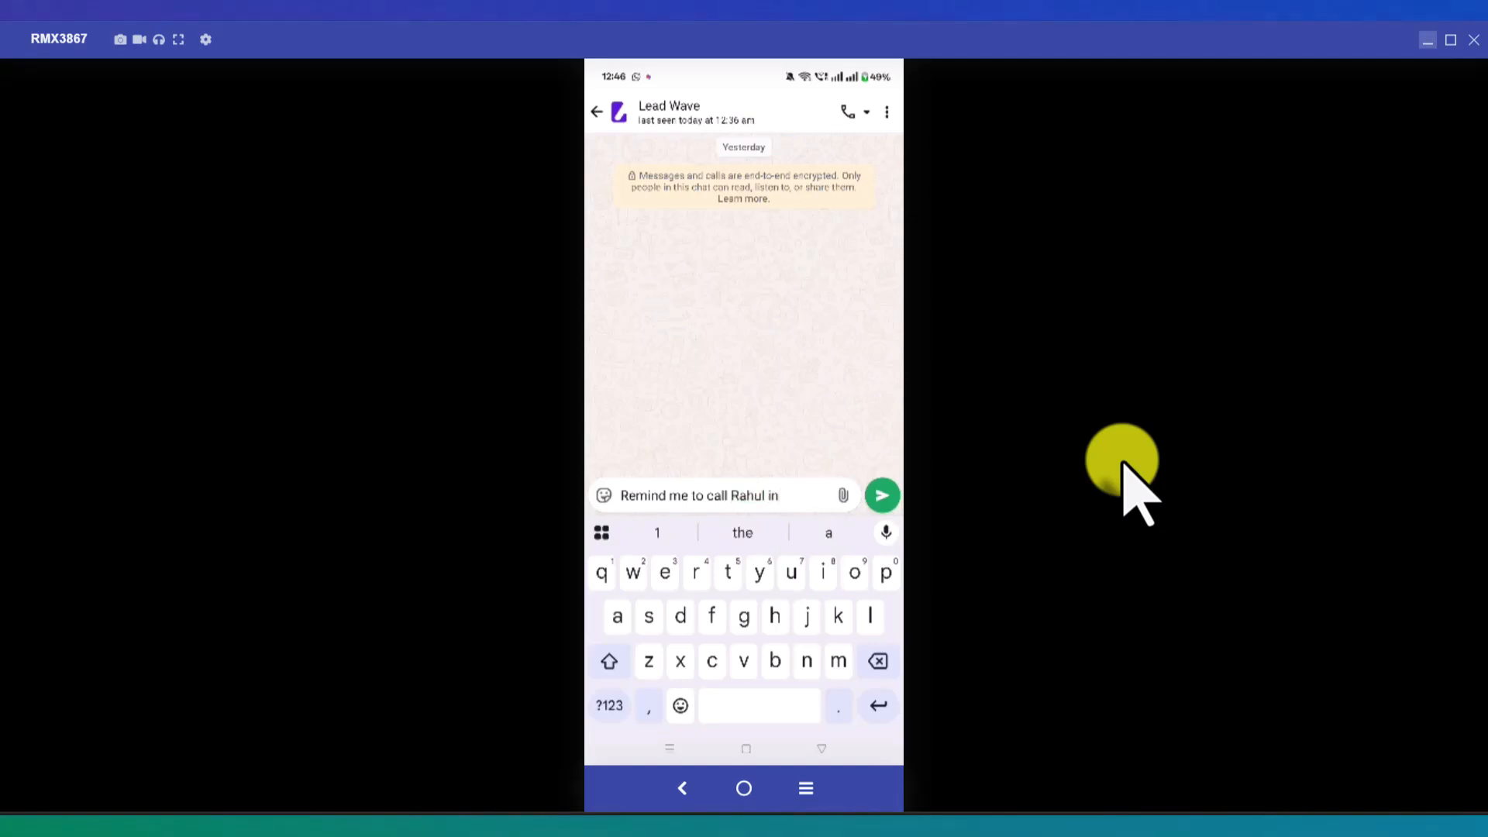
{"action": "type", "text": "1"}
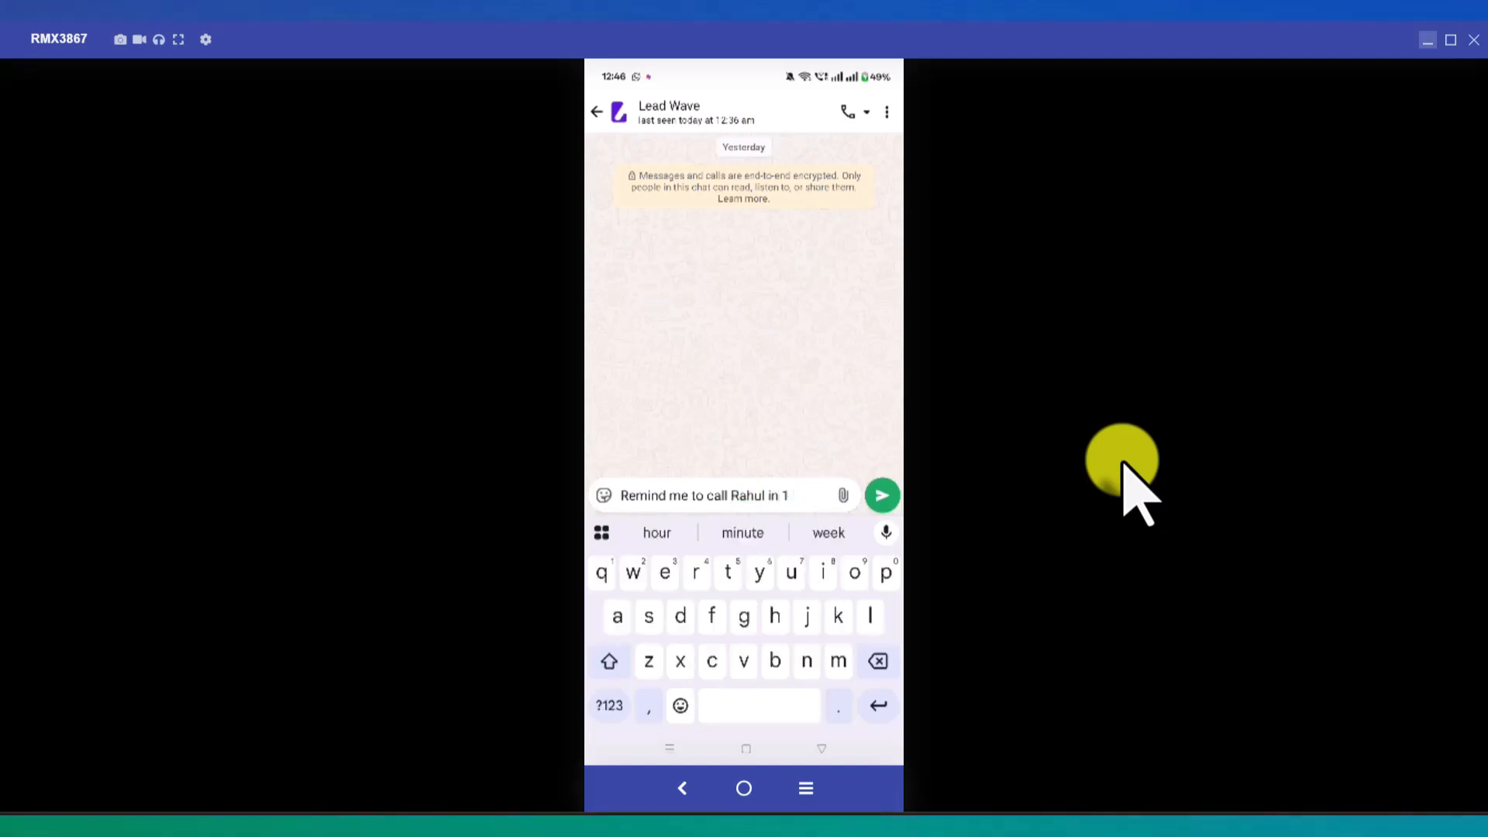
{"action": "type", "text": " mbts"}
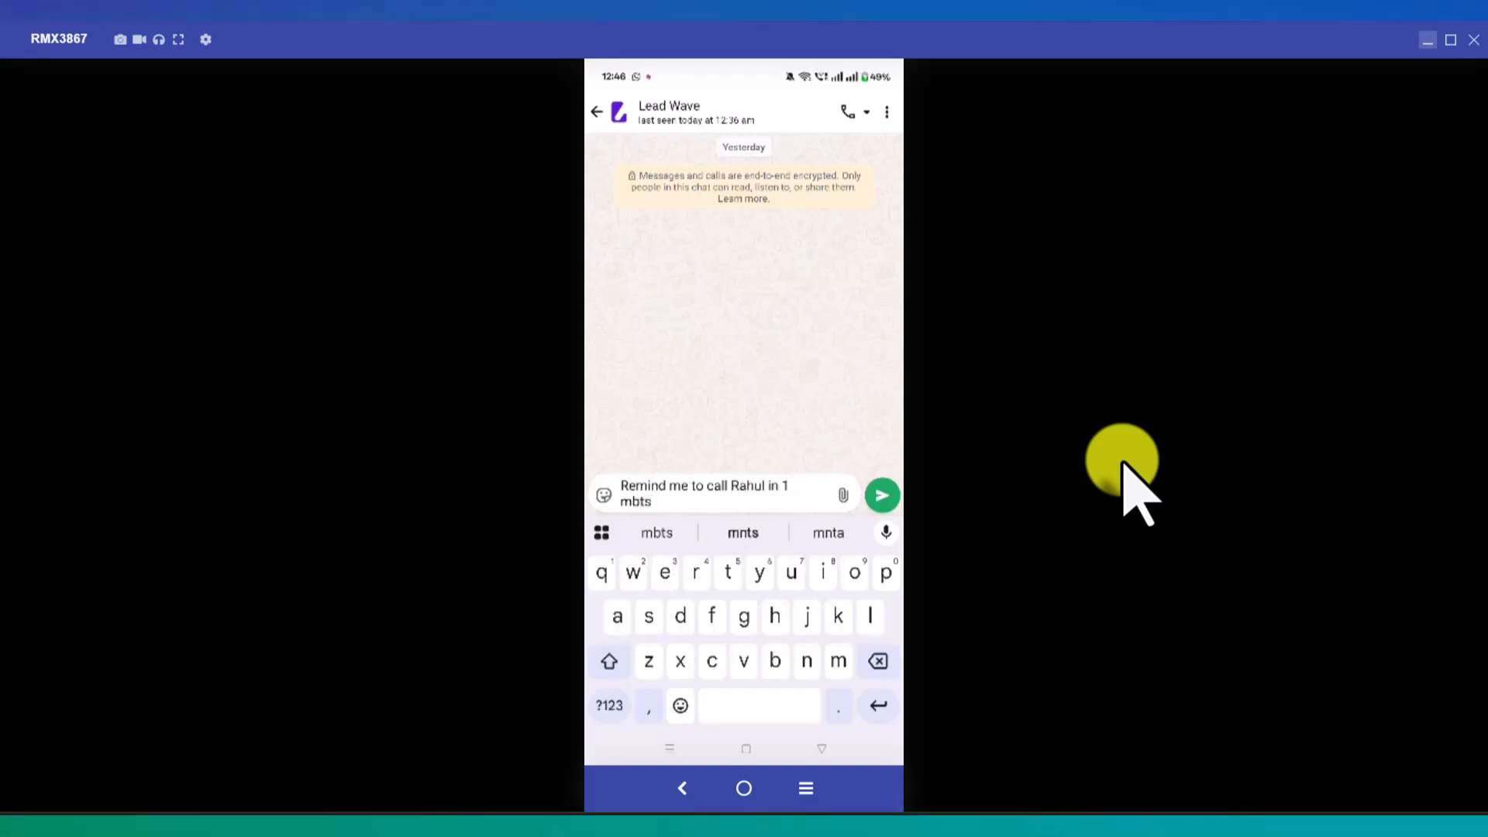
{"action": "key", "text": "BackSpace"}
{"action": "key", "text": "BackSpace"}
{"action": "key", "text": "BackSpace"}
{"action": "type", "text": "n"}
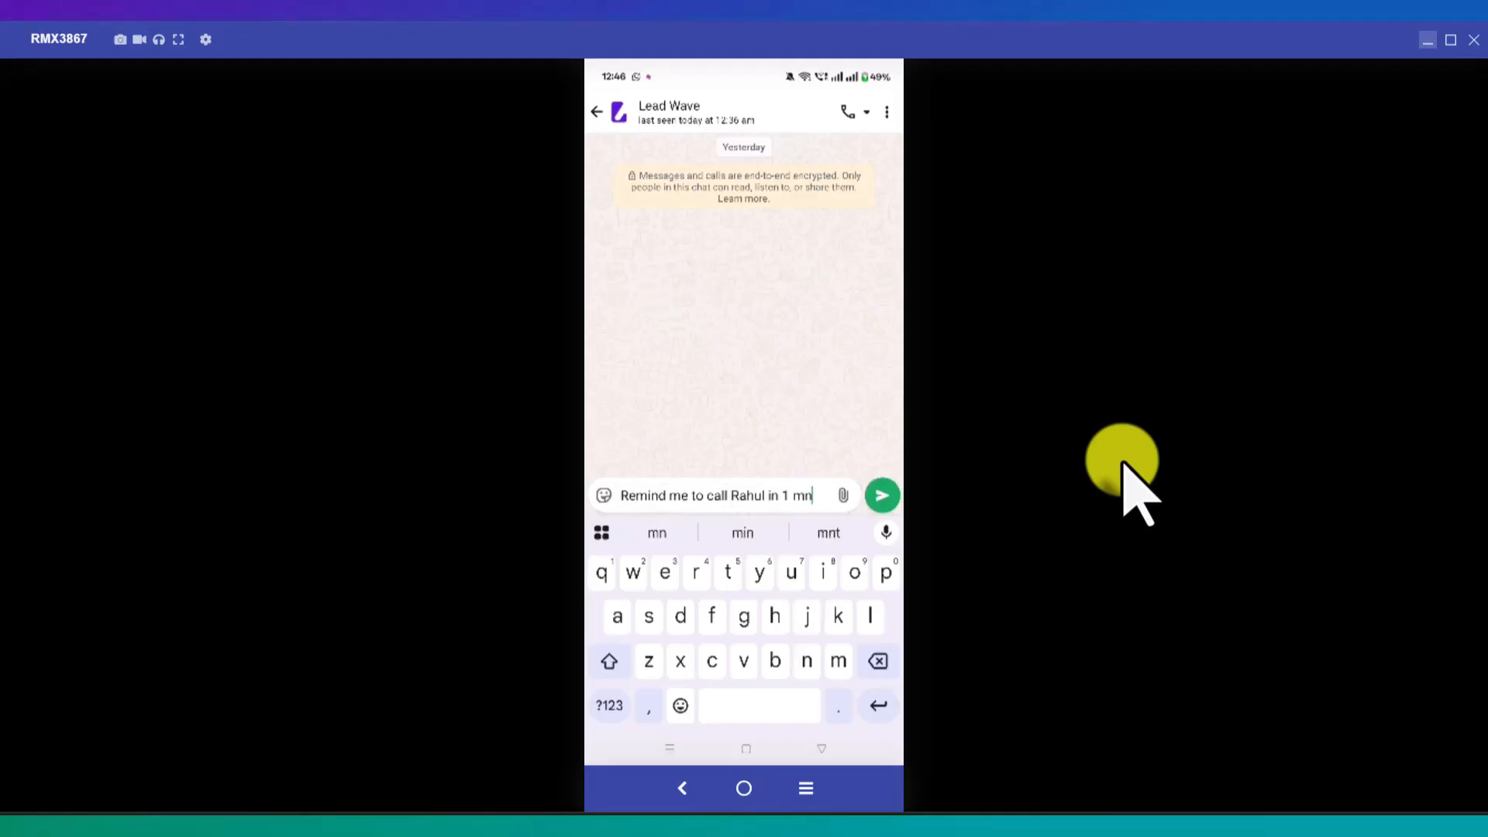
{"action": "type", "text": "t"}
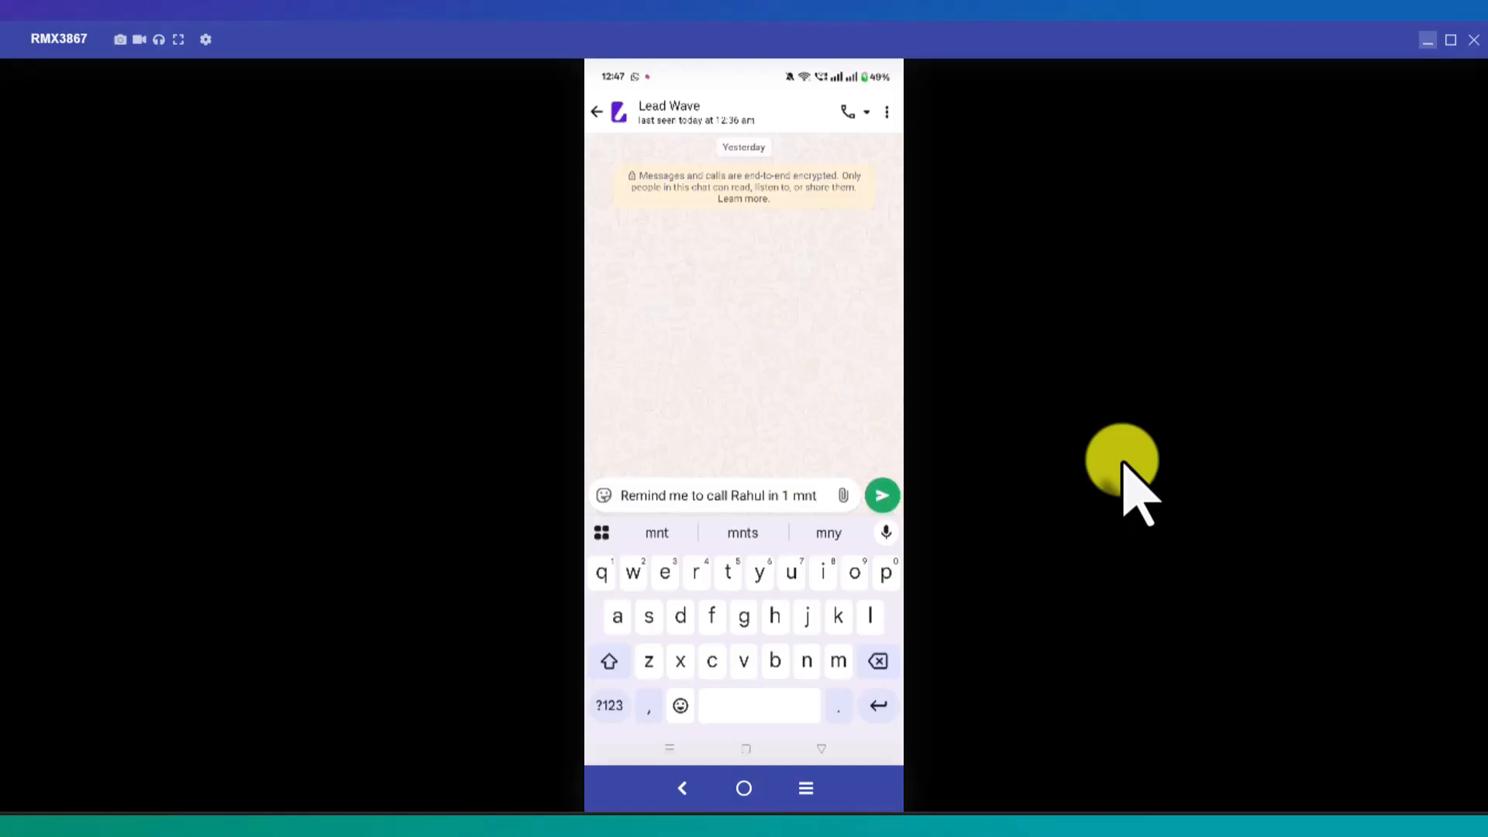
{"action": "key", "text": "Return"}
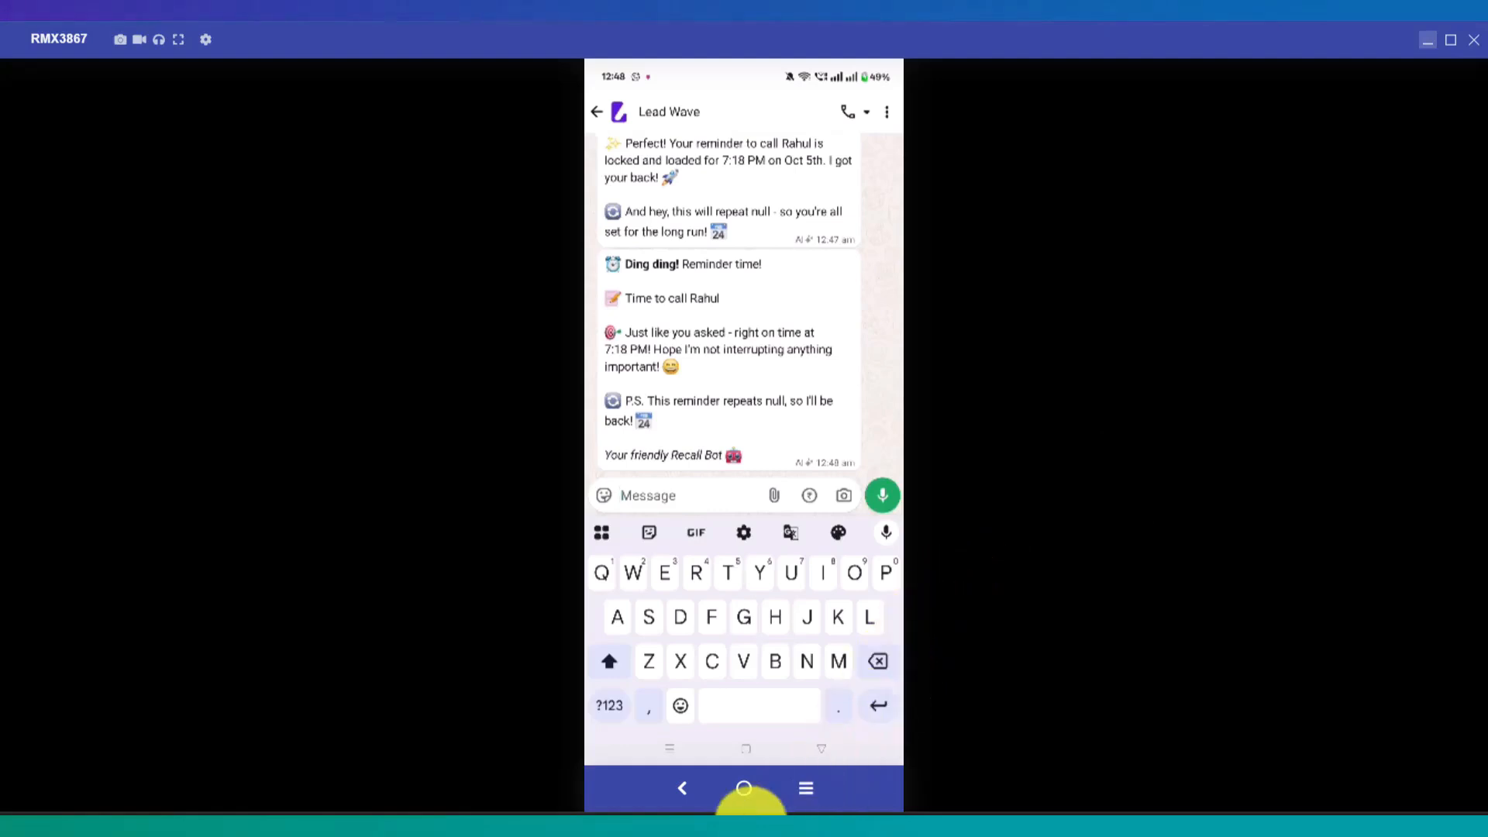
Step: Return to the Lead Wave window and show the Opt-Out Management page
{"action": "mouse_move", "coordinate": [547, 830]}
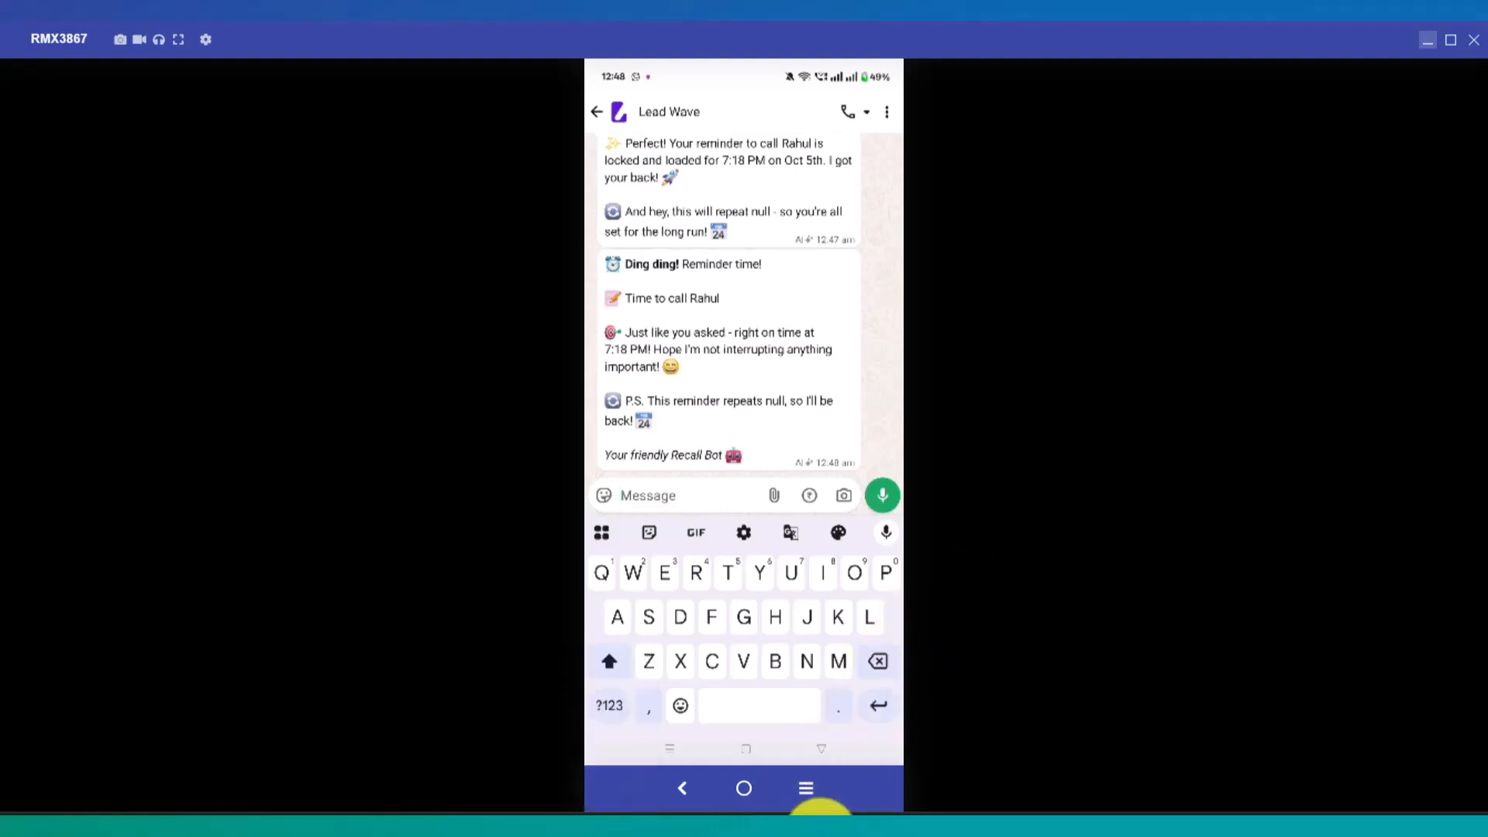
{"action": "left_click", "coordinate": [849, 818]}
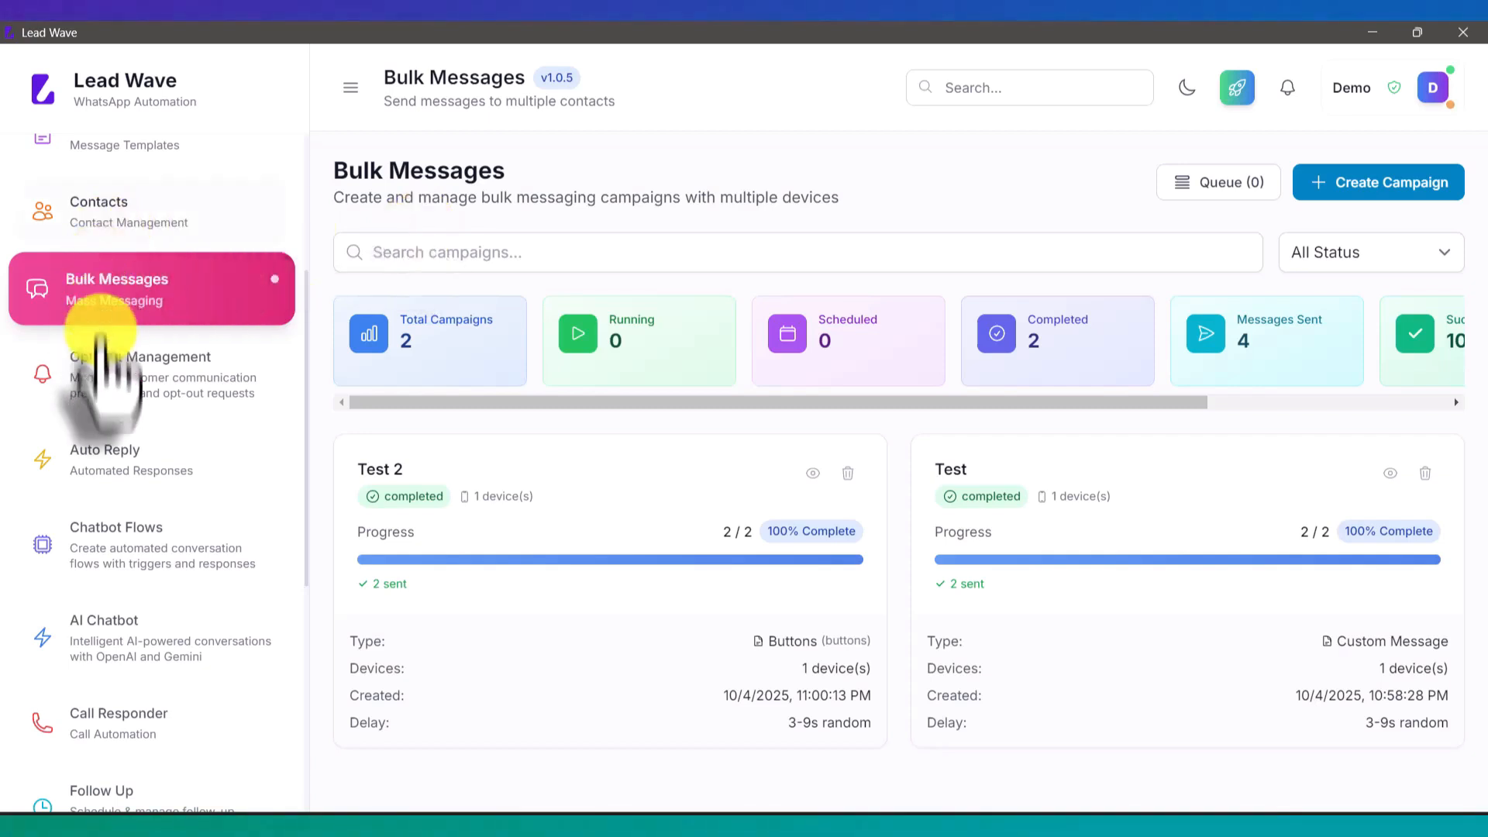
{"action": "left_click", "coordinate": [119, 380]}
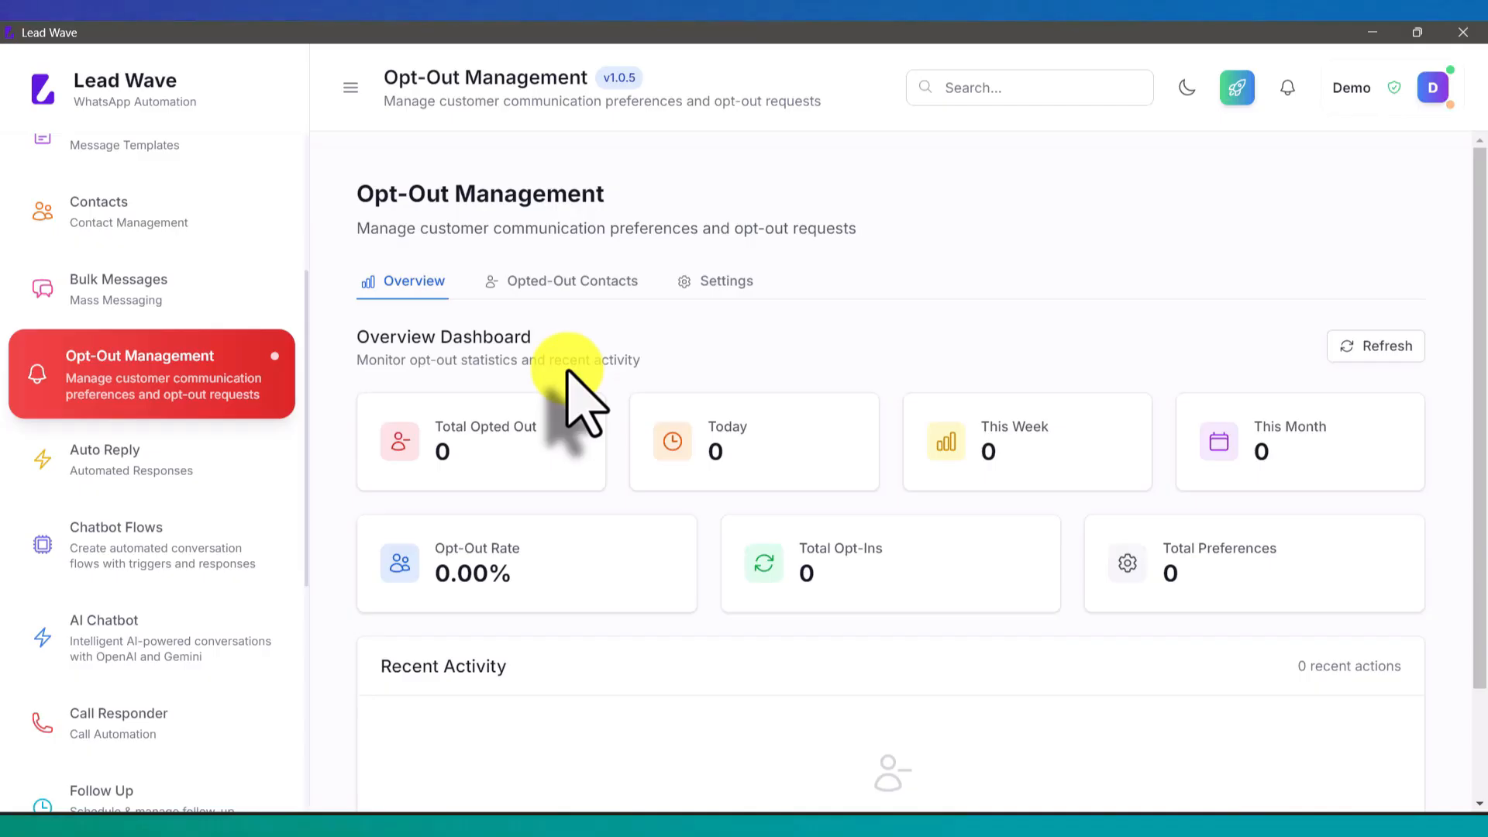
Step: Start a new Message + Buttons template named Unsub
{"action": "left_click", "coordinate": [185, 287]}
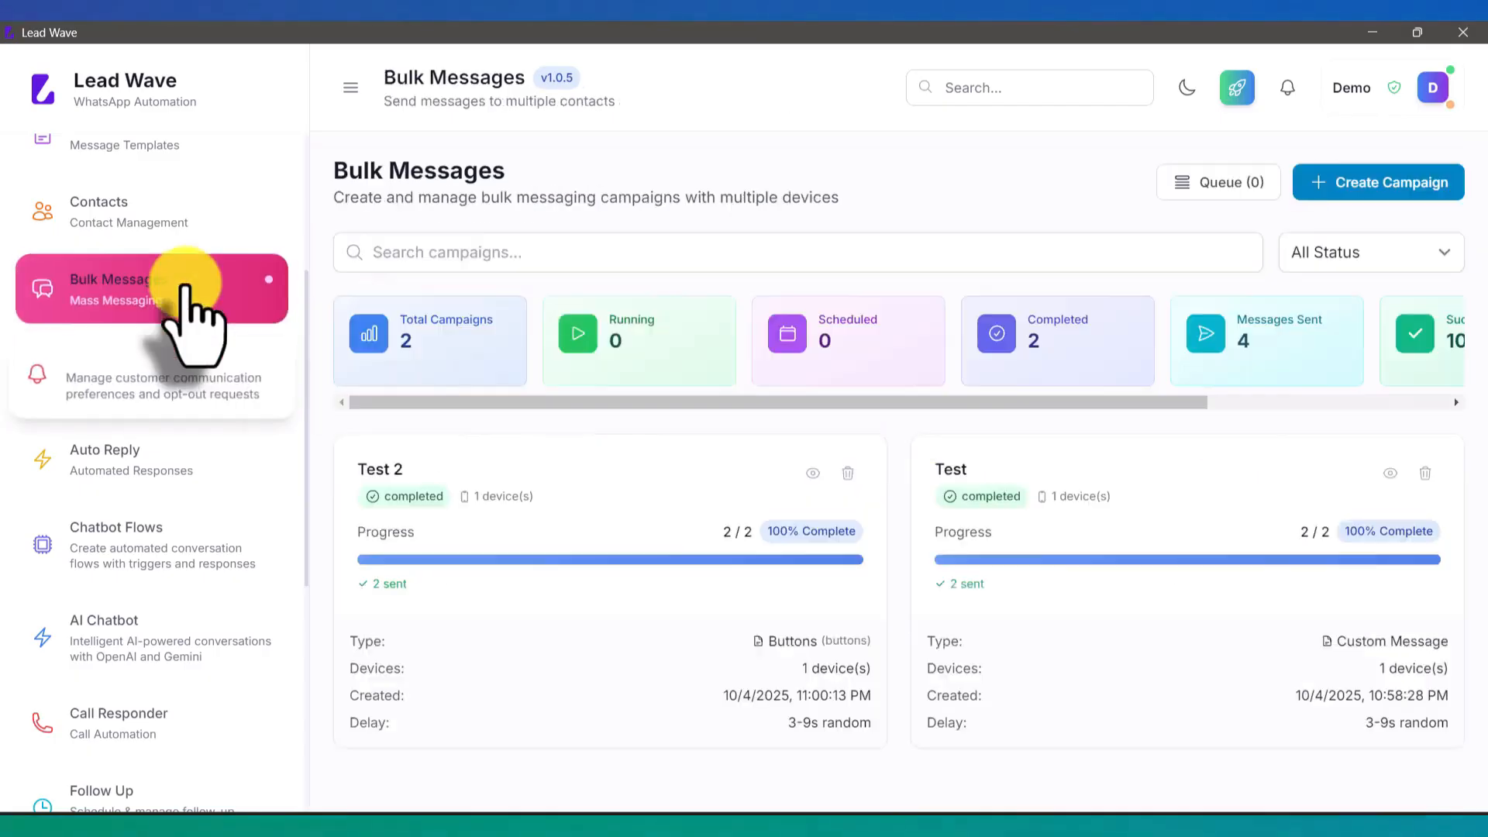
{"action": "scroll", "coordinate": [193, 318], "scroll_direction": "up", "scroll_amount": 4}
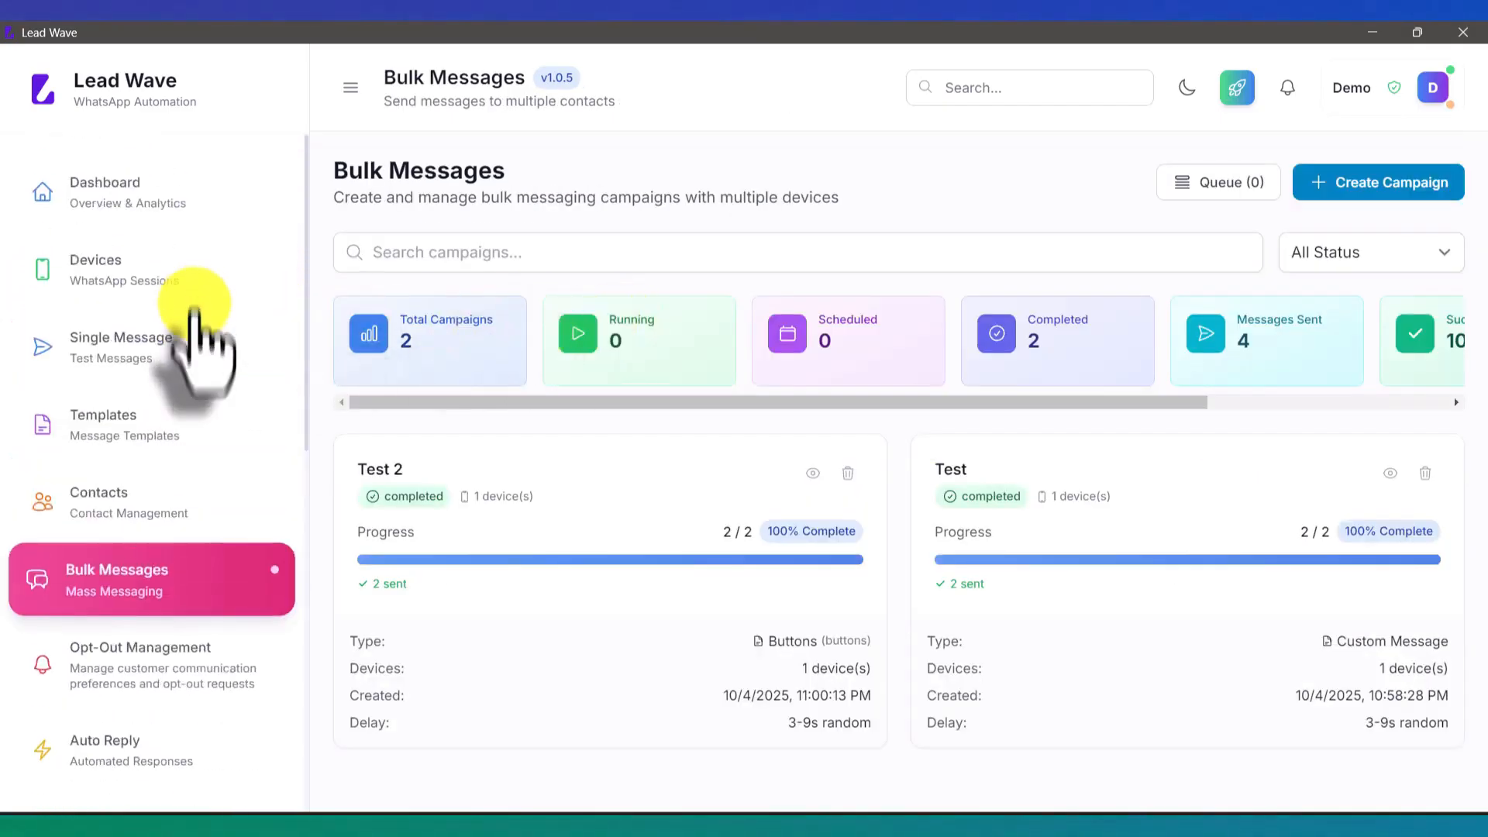
{"action": "scroll", "coordinate": [200, 382], "scroll_direction": "down", "scroll_amount": 4}
{"action": "scroll", "coordinate": [203, 475], "scroll_direction": "up", "scroll_amount": 3}
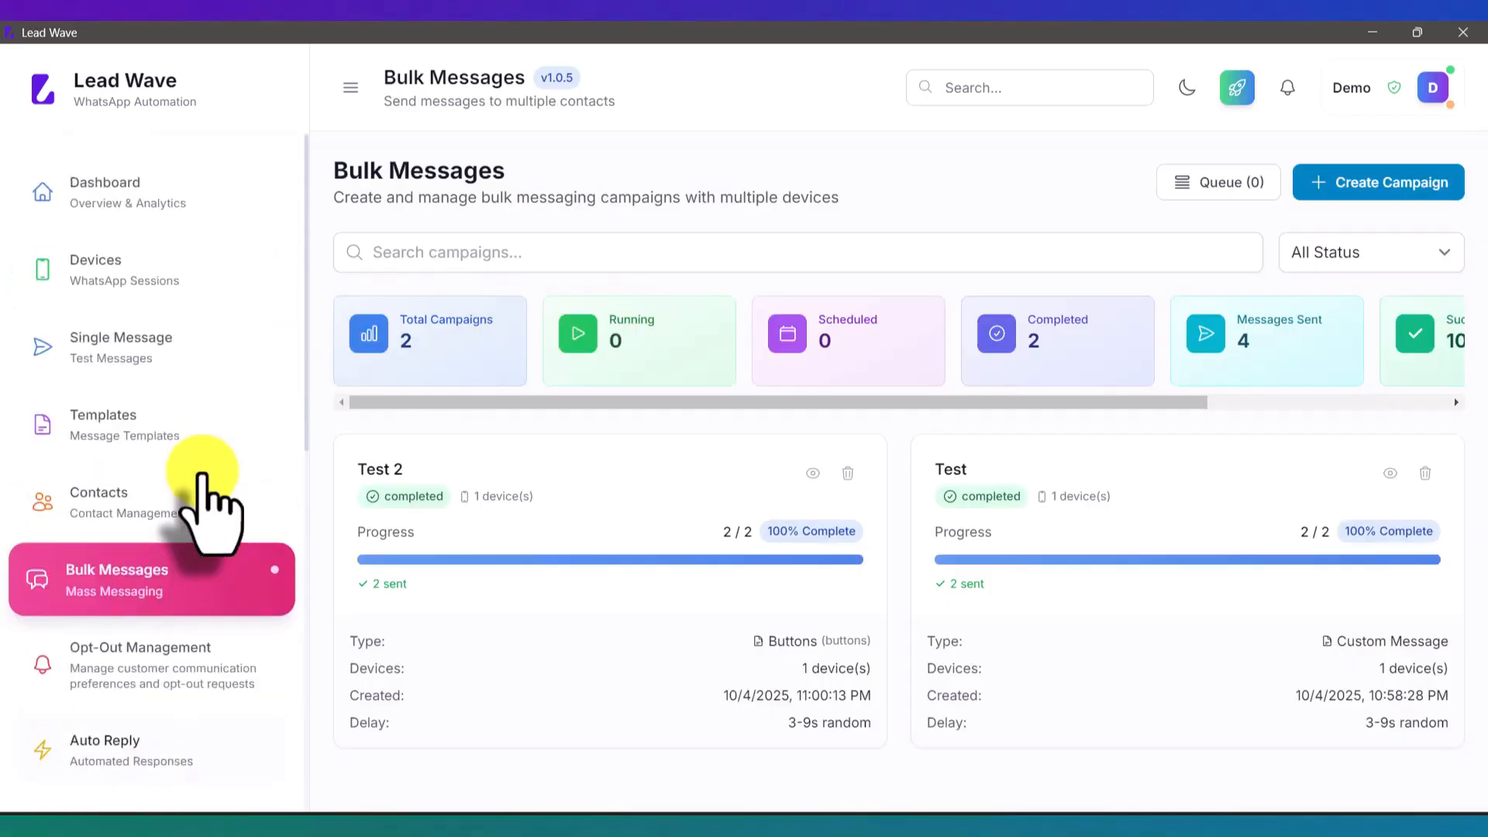
{"action": "left_click", "coordinate": [180, 419]}
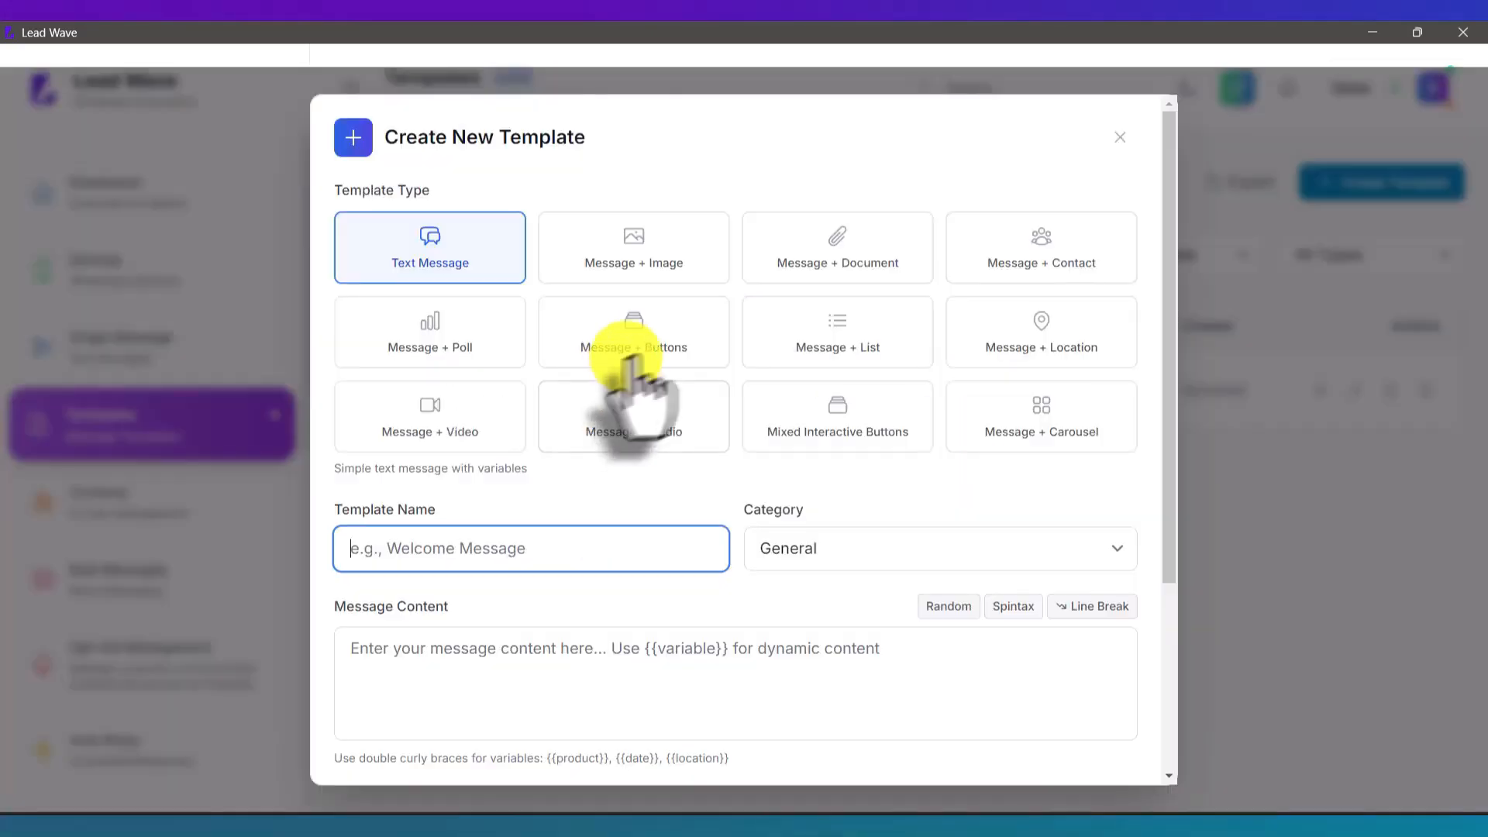
{"action": "left_click", "coordinate": [672, 333]}
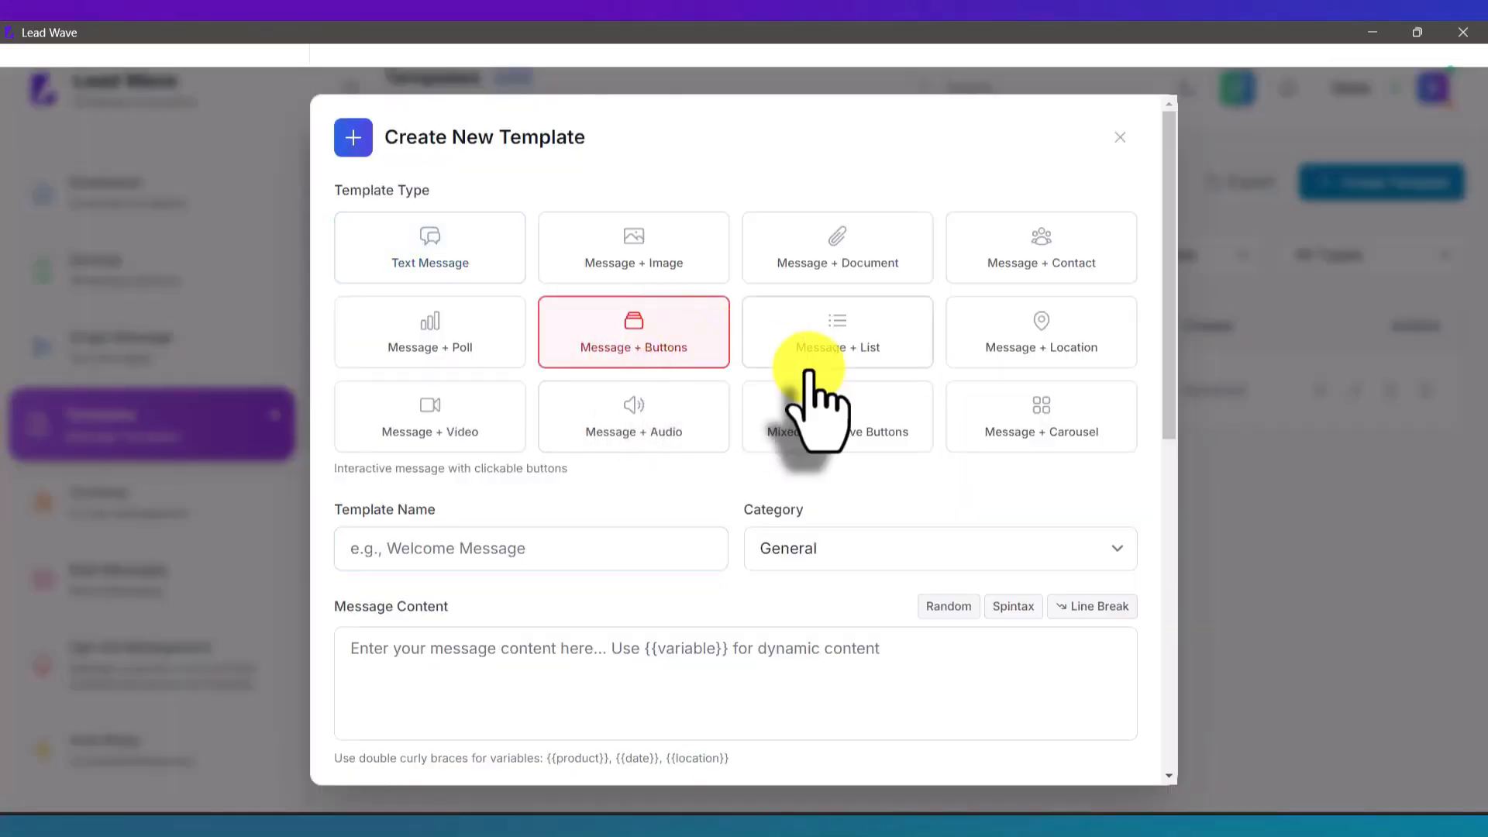
{"action": "left_click", "coordinate": [546, 550]}
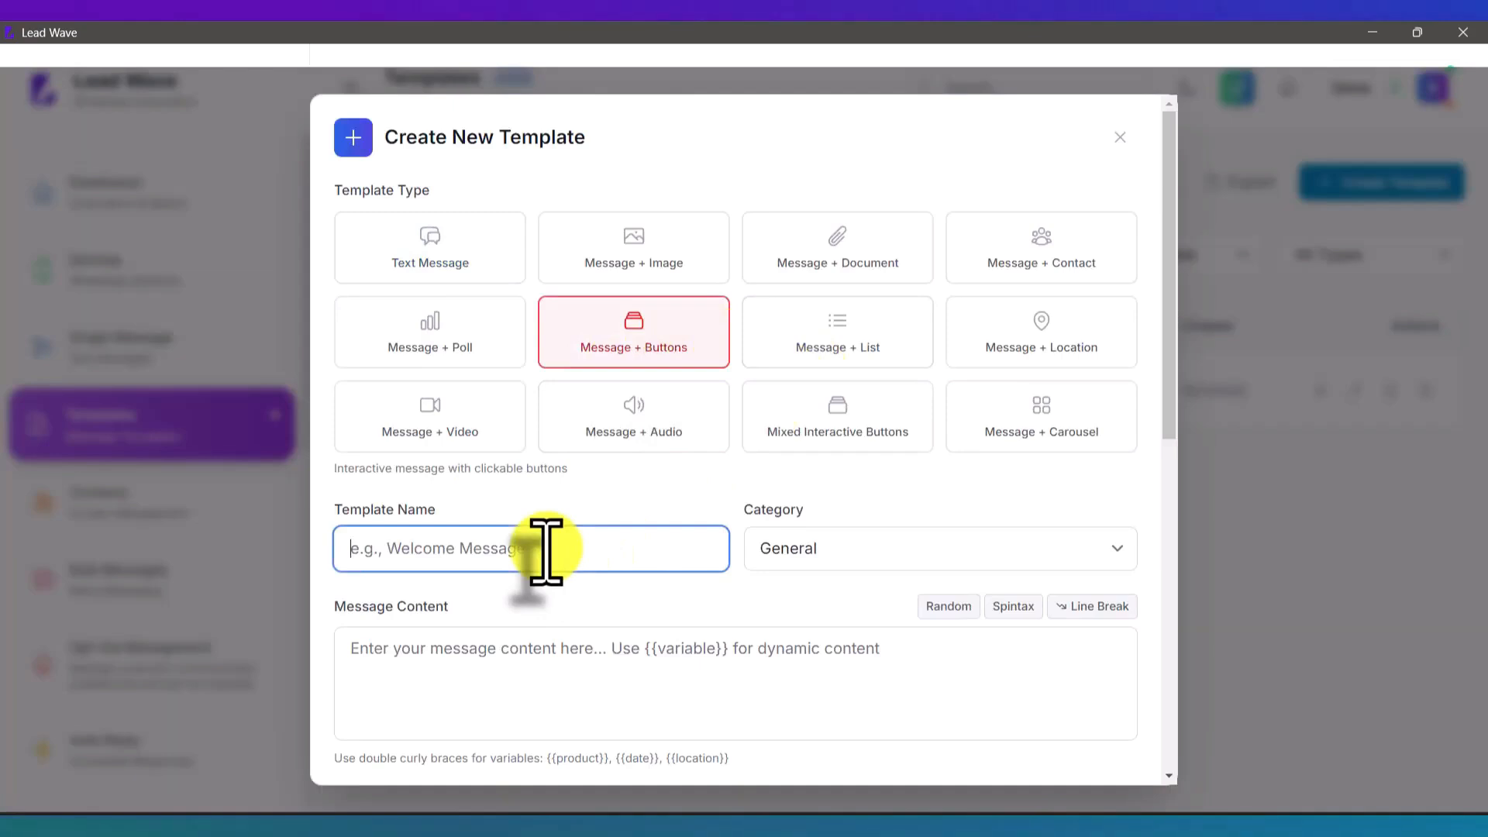
{"action": "type", "text": "Uns"}
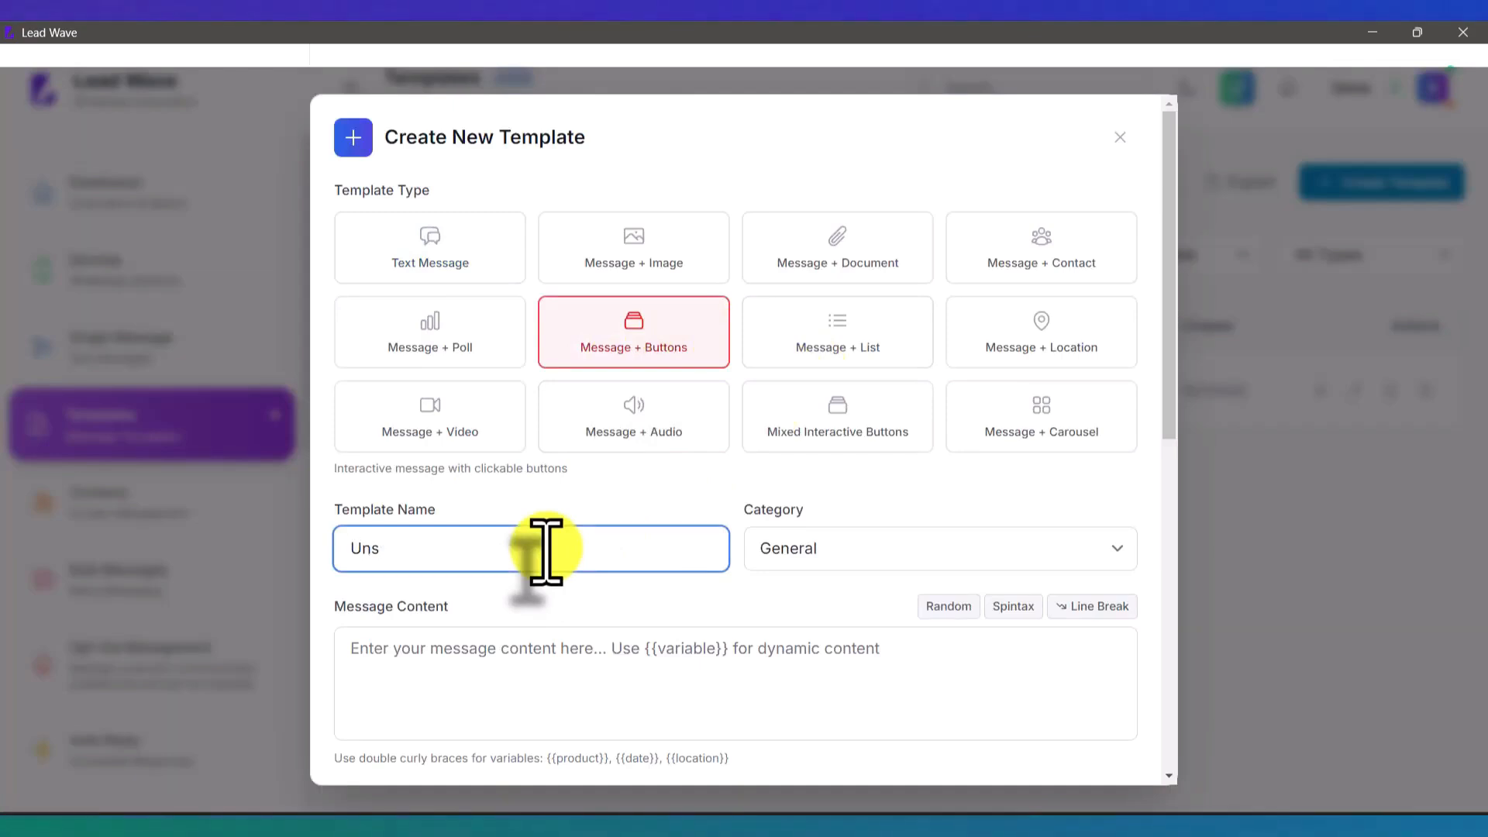
{"action": "type", "text": "vub"}
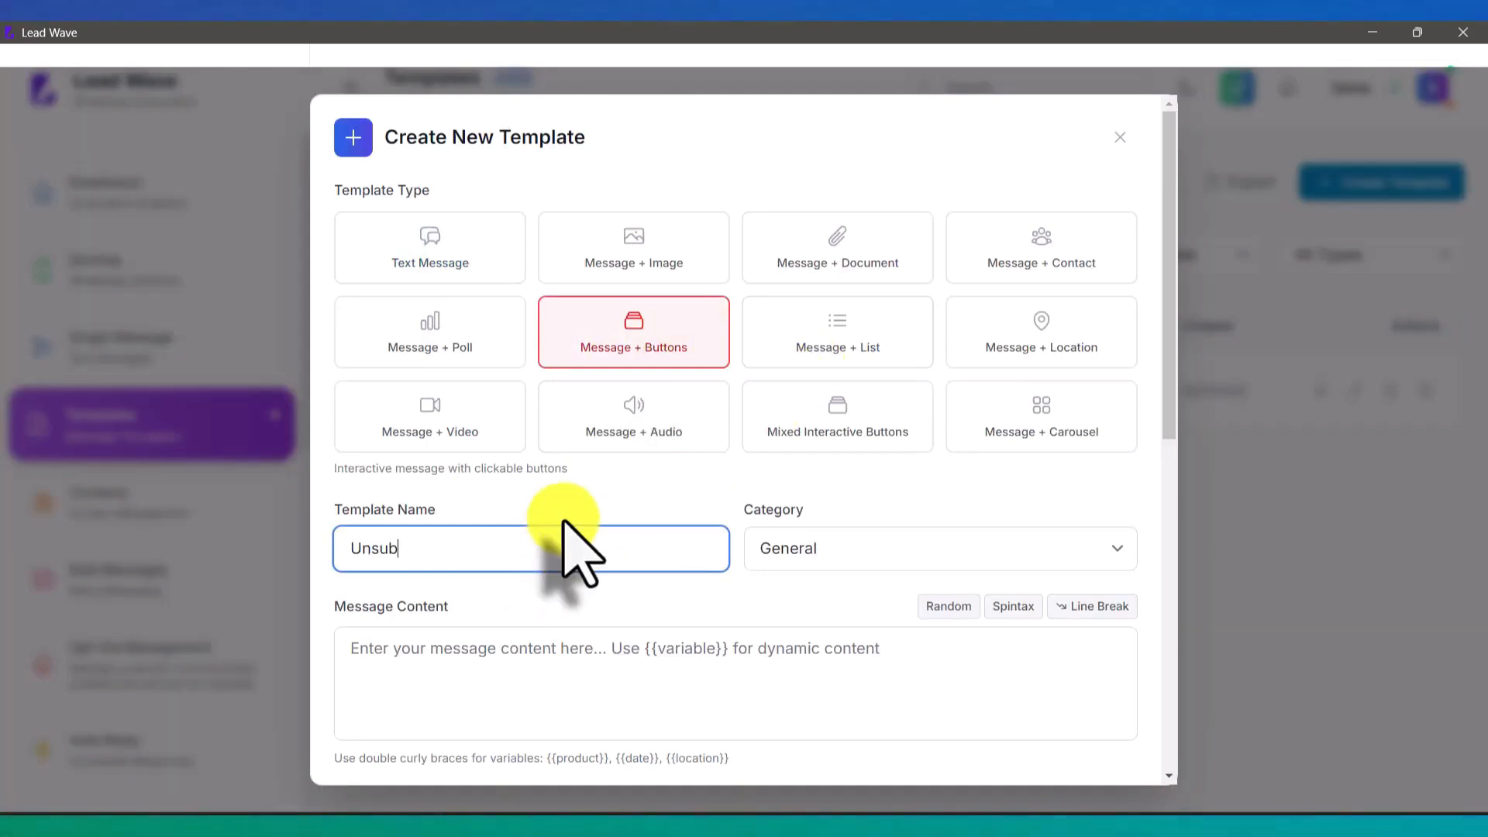
Step: Write the message 'if you wish to opt out from our messages, please click the button below'
{"action": "scroll", "coordinate": [564, 535], "scroll_direction": "down", "scroll_amount": 3}
{"action": "left_click", "coordinate": [528, 347]}
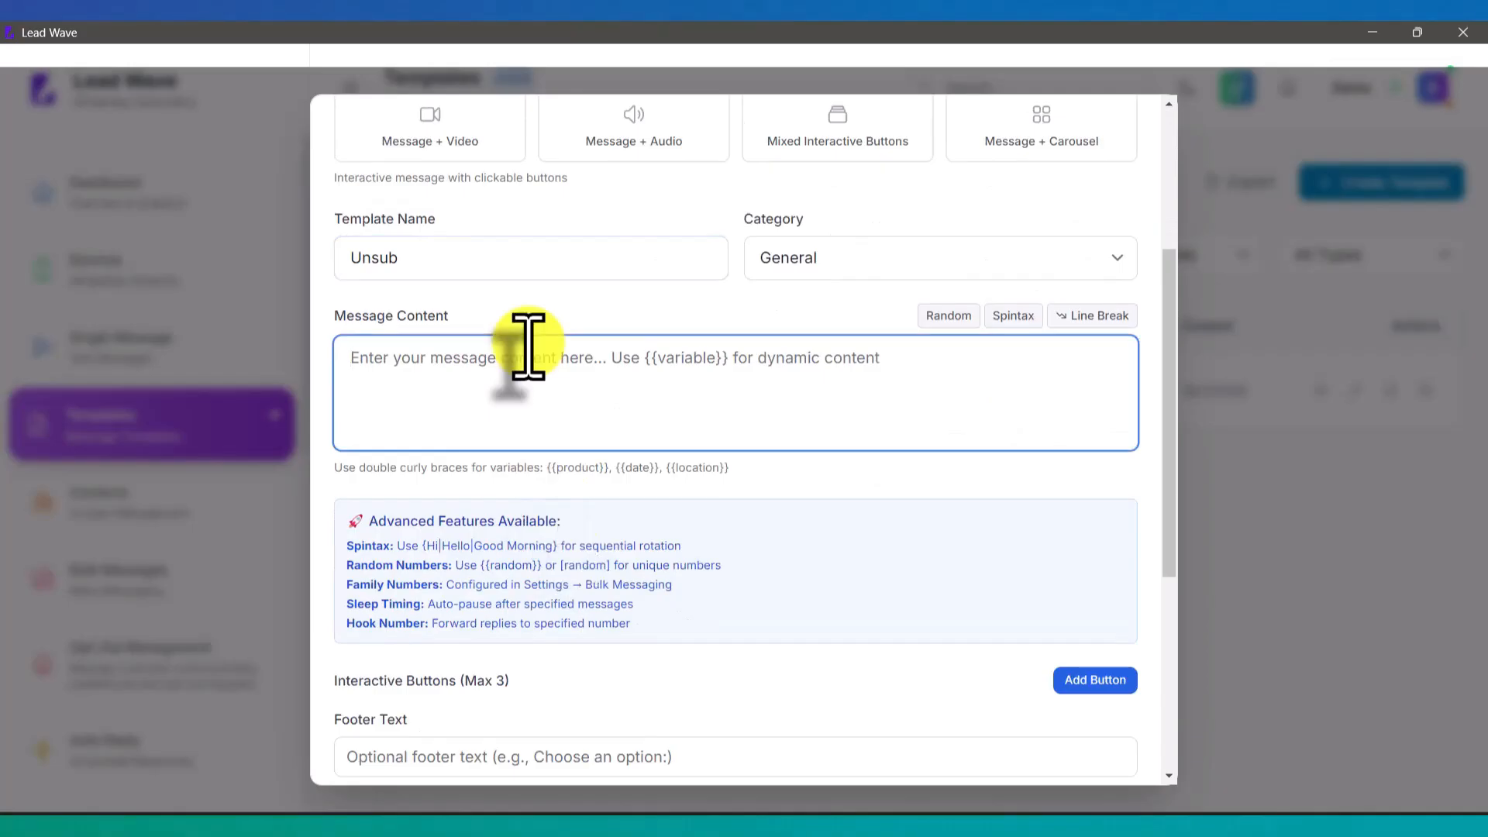
{"action": "type", "text": "if you"}
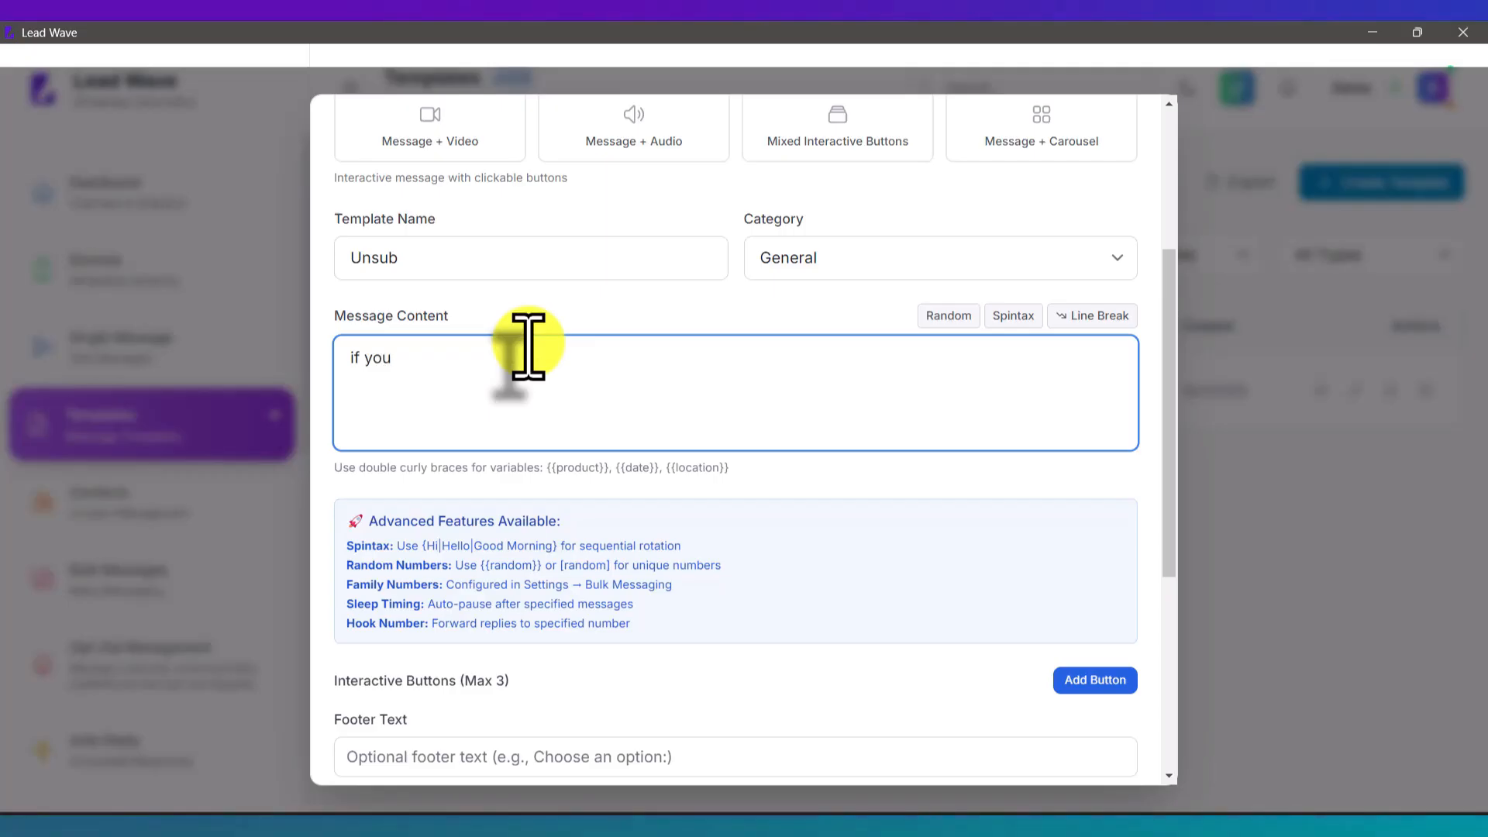
{"action": "type", "text": "wish "}
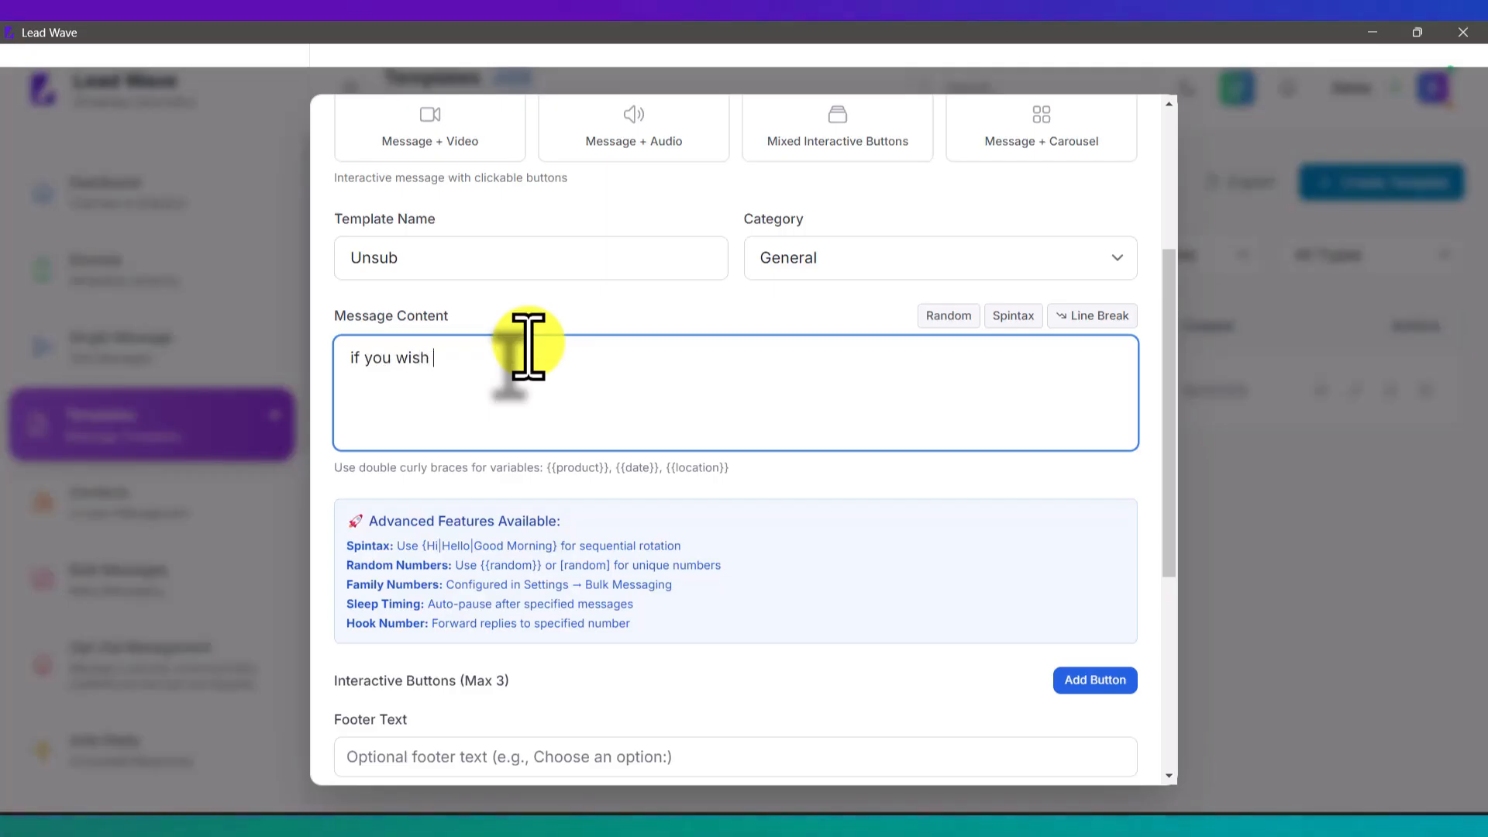
{"action": "type", "text": "to opt out fr"}
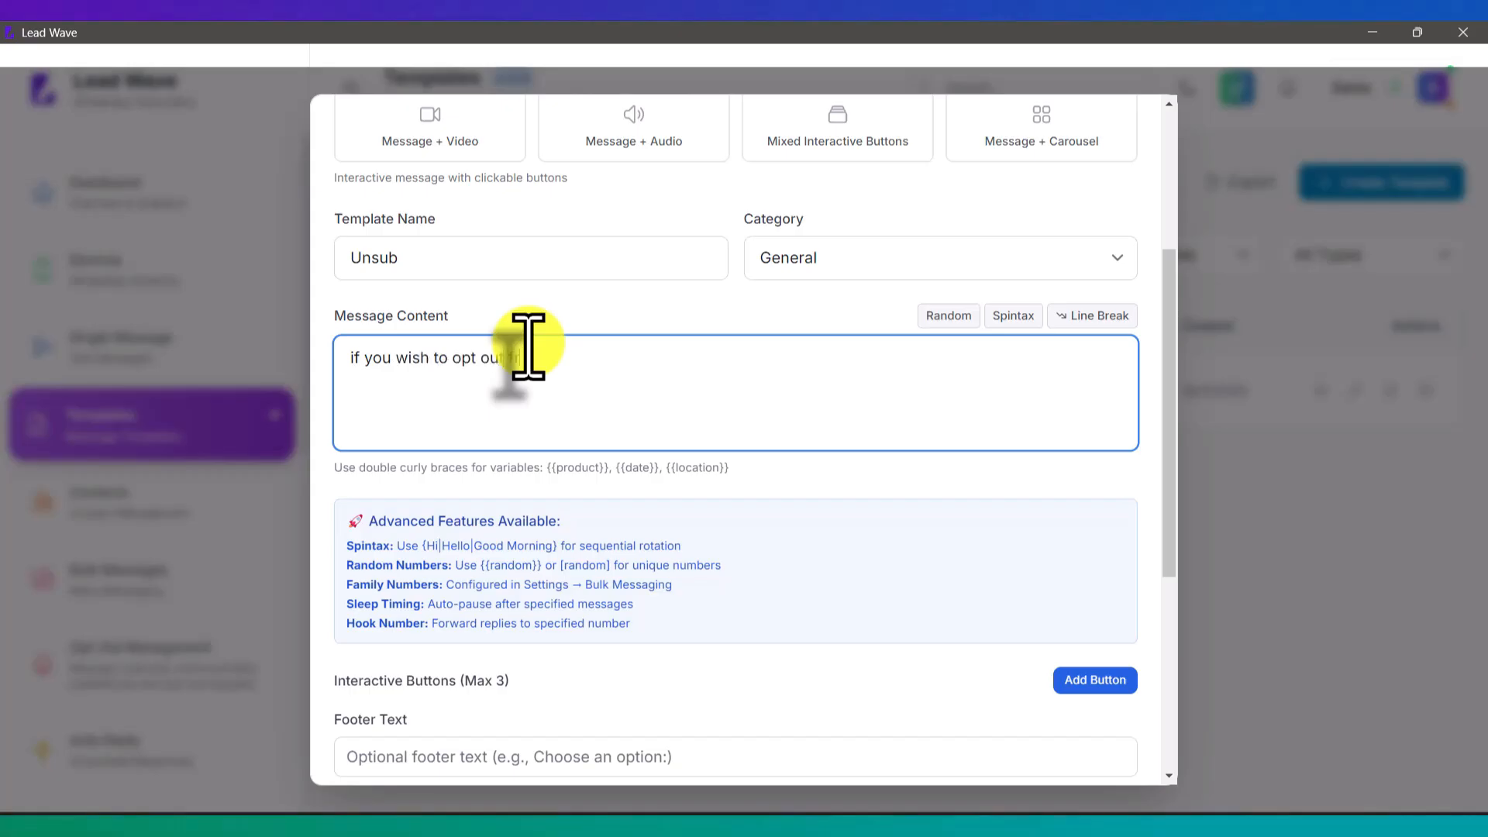
{"action": "type", "text": "om o"}
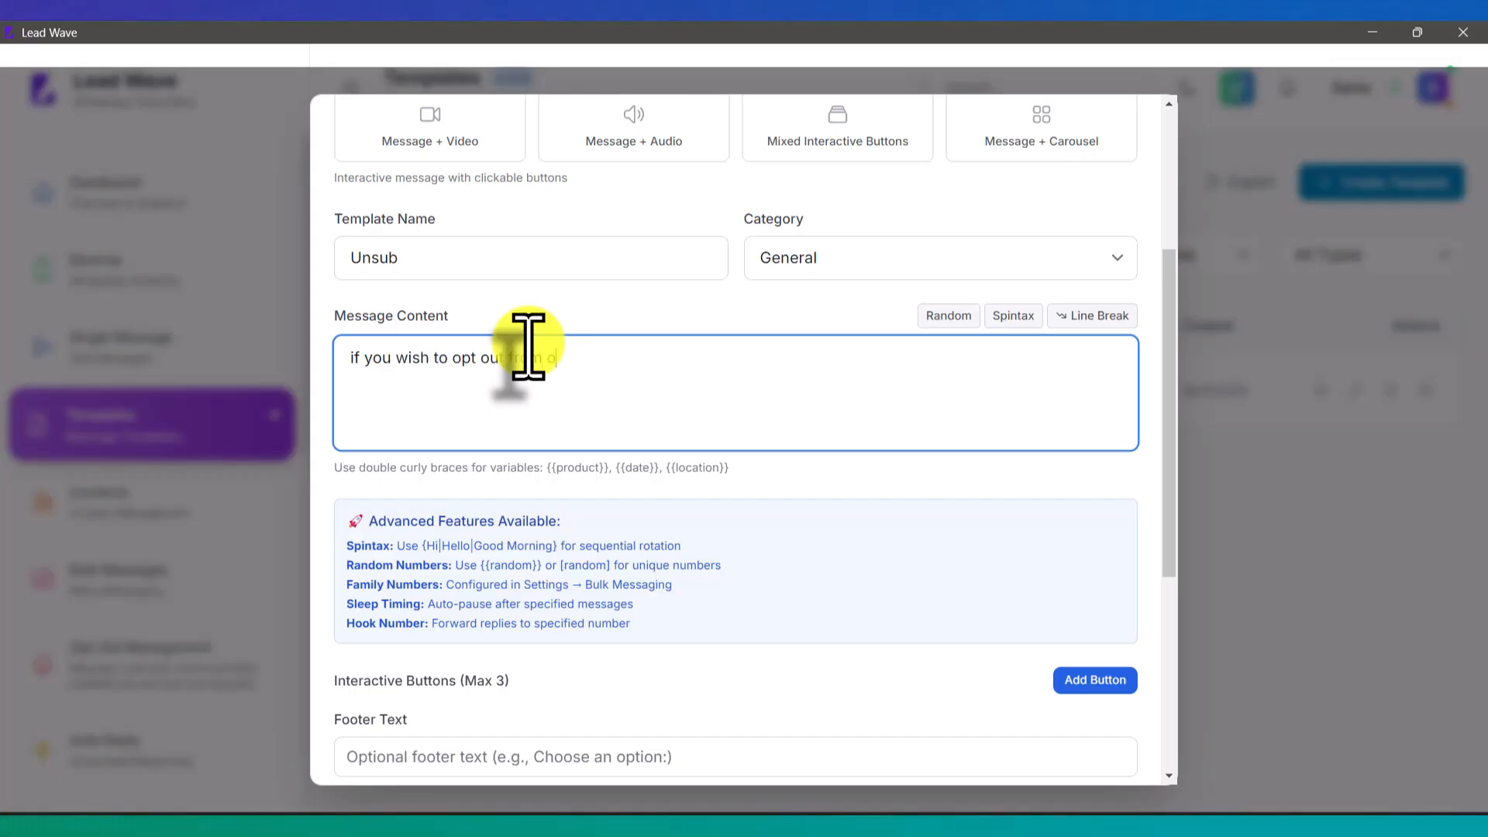
{"action": "type", "text": "ur messages, please c"}
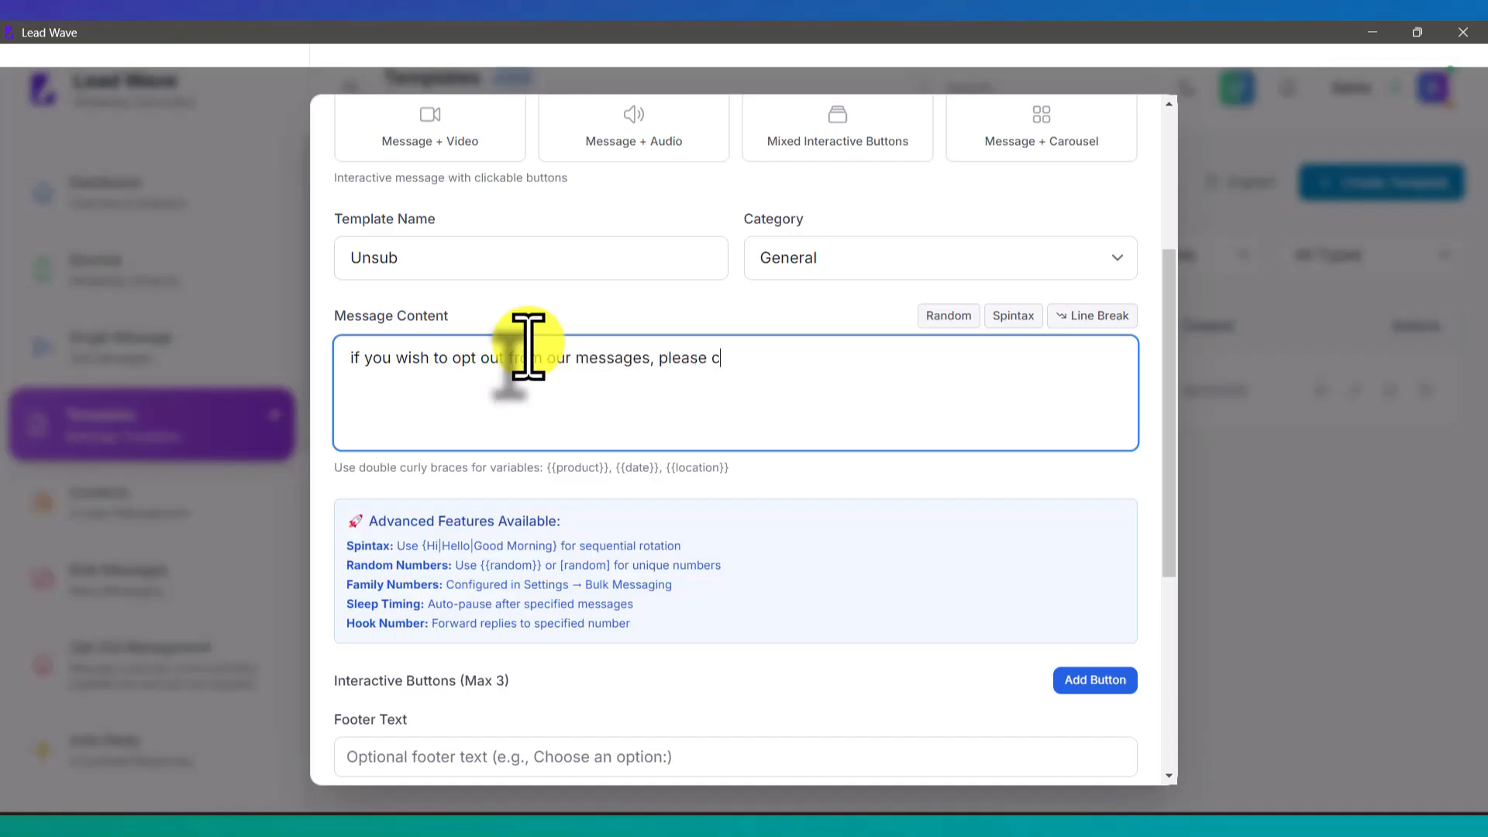
{"action": "type", "text": "lick the but"}
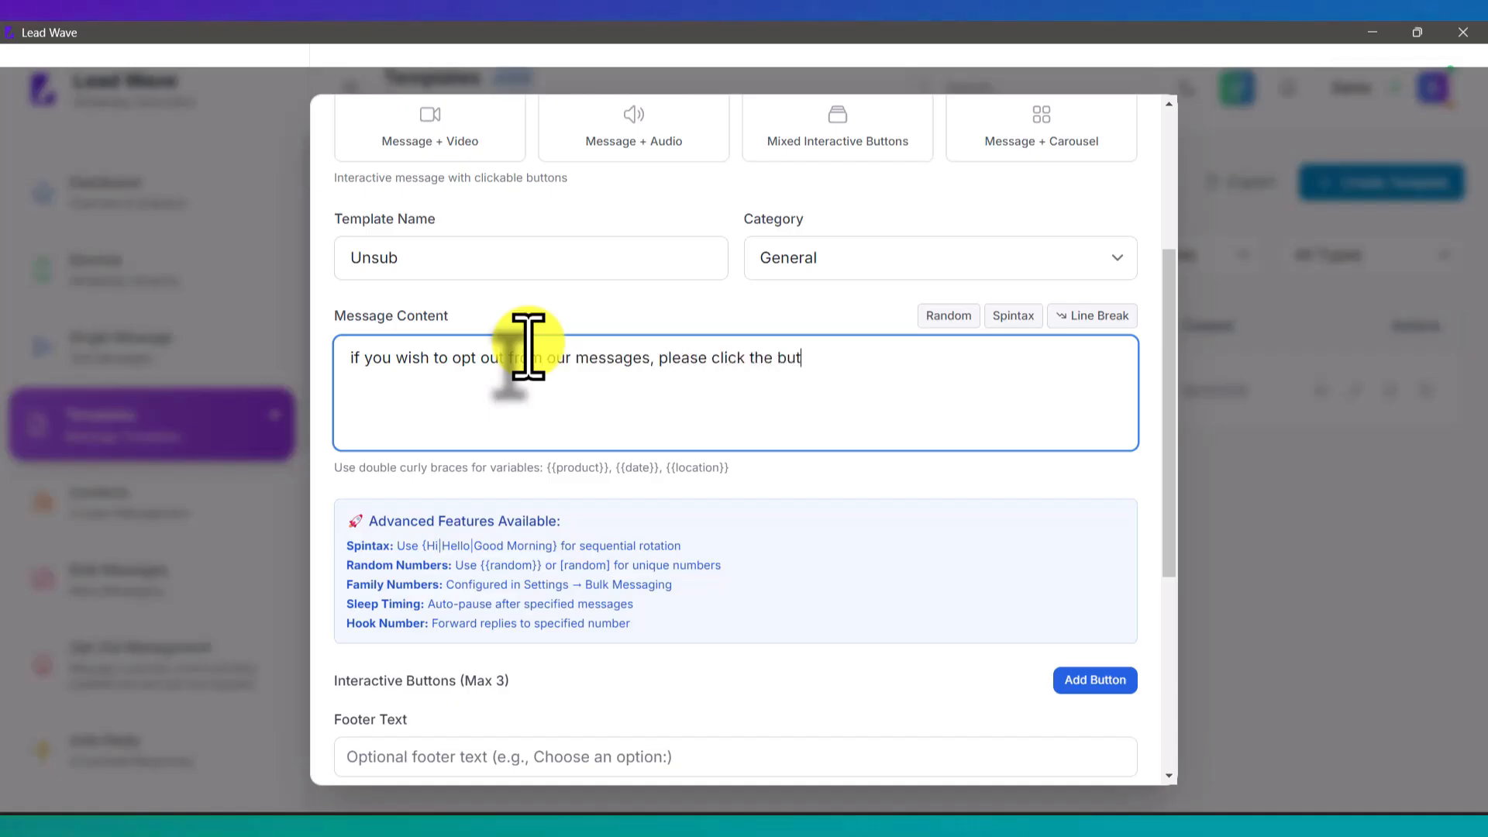
{"action": "type", "text": "ton be"}
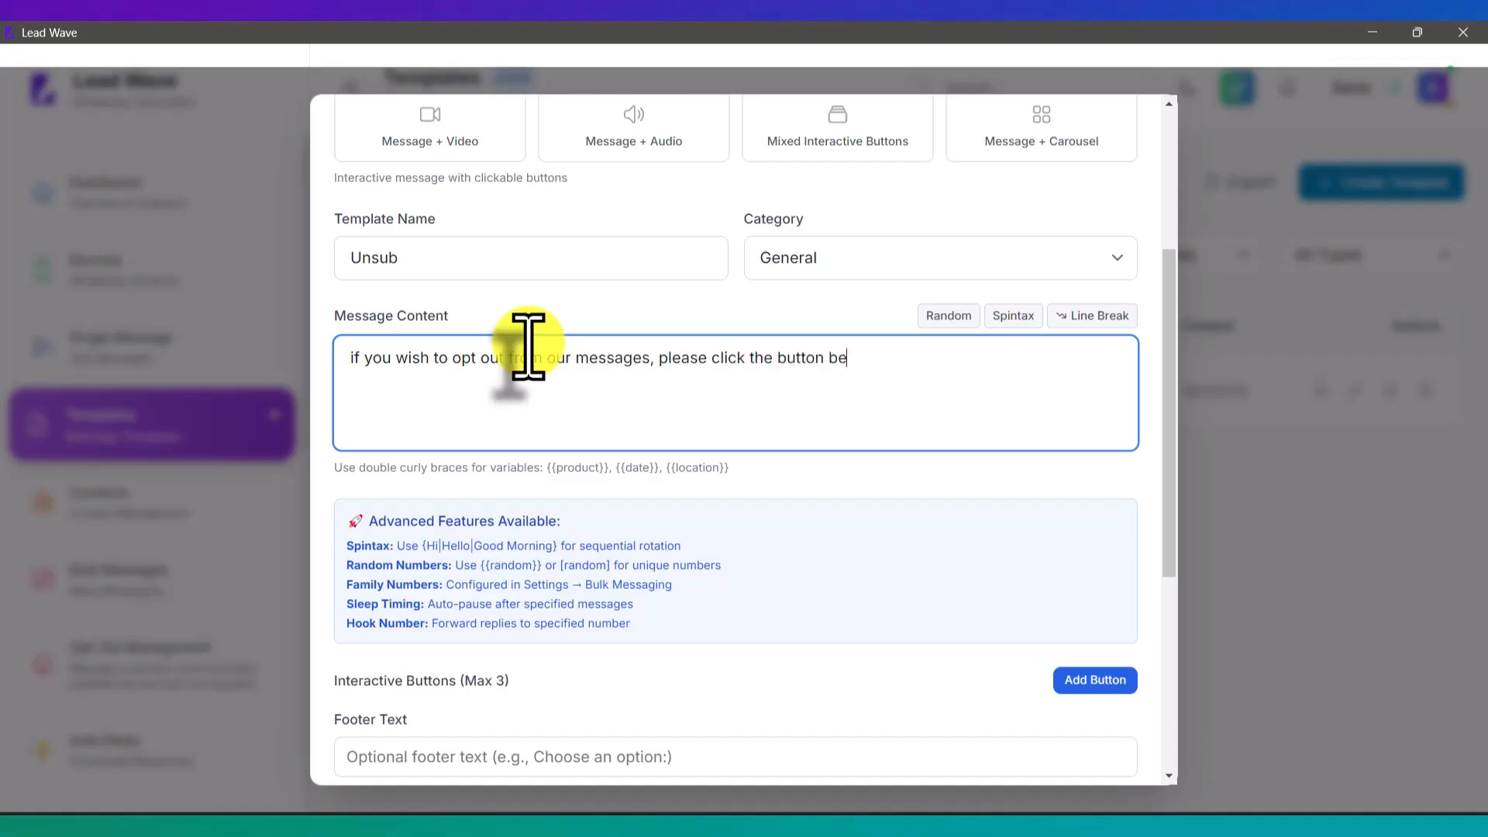
{"action": "type", "text": "low"}
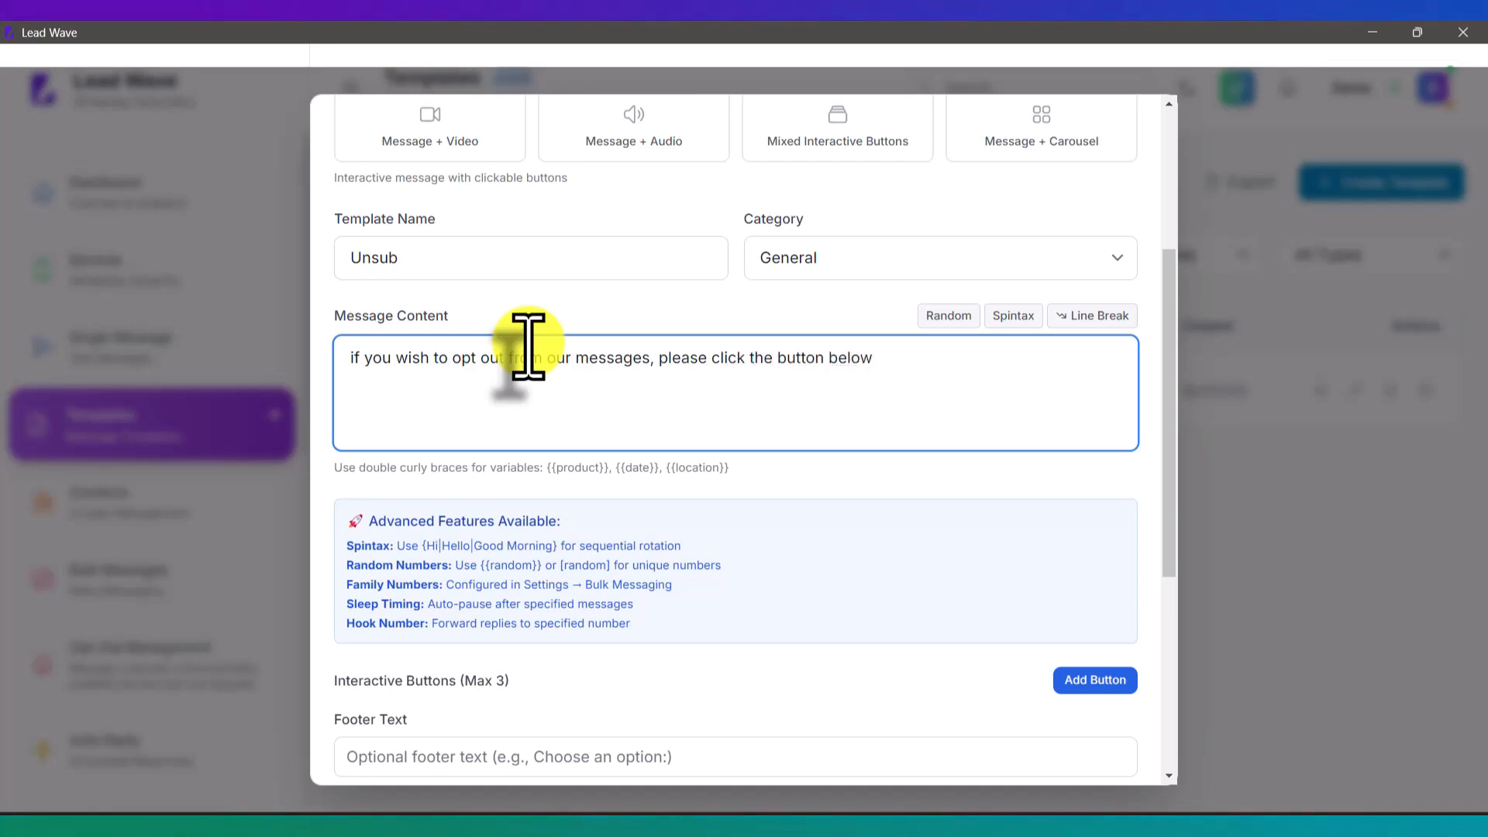
Step: Add an Unsubscribe button and create the template
{"action": "scroll", "coordinate": [530, 345], "scroll_direction": "down", "scroll_amount": 4}
{"action": "left_click", "coordinate": [1069, 389]}
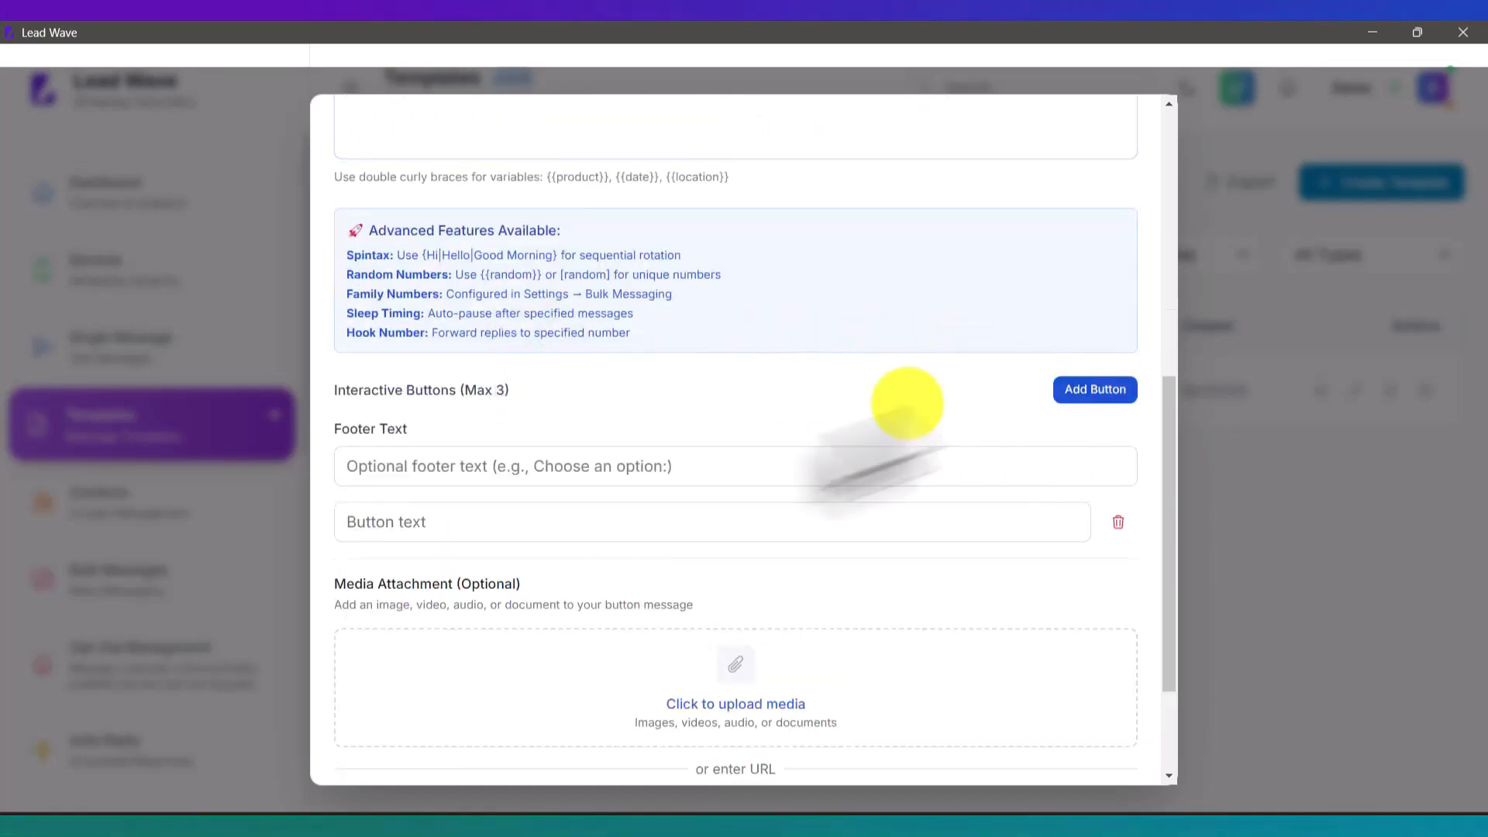
{"action": "left_click", "coordinate": [427, 534]}
{"action": "type", "text": "Unsubscribe"}
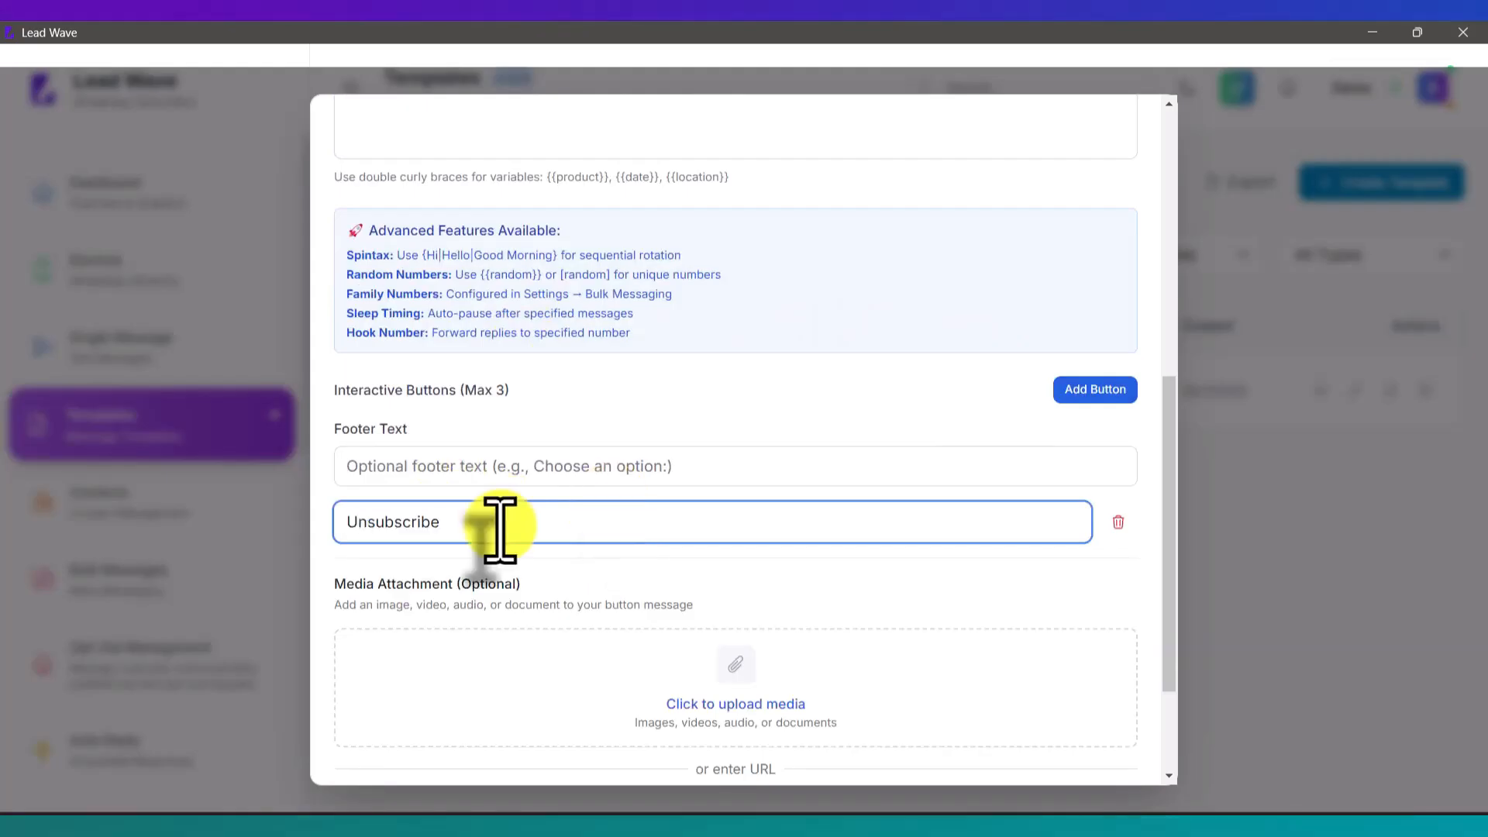
{"action": "scroll", "coordinate": [829, 543], "scroll_direction": "down", "scroll_amount": 1}
{"action": "scroll", "coordinate": [829, 543], "scroll_direction": "down", "scroll_amount": 3}
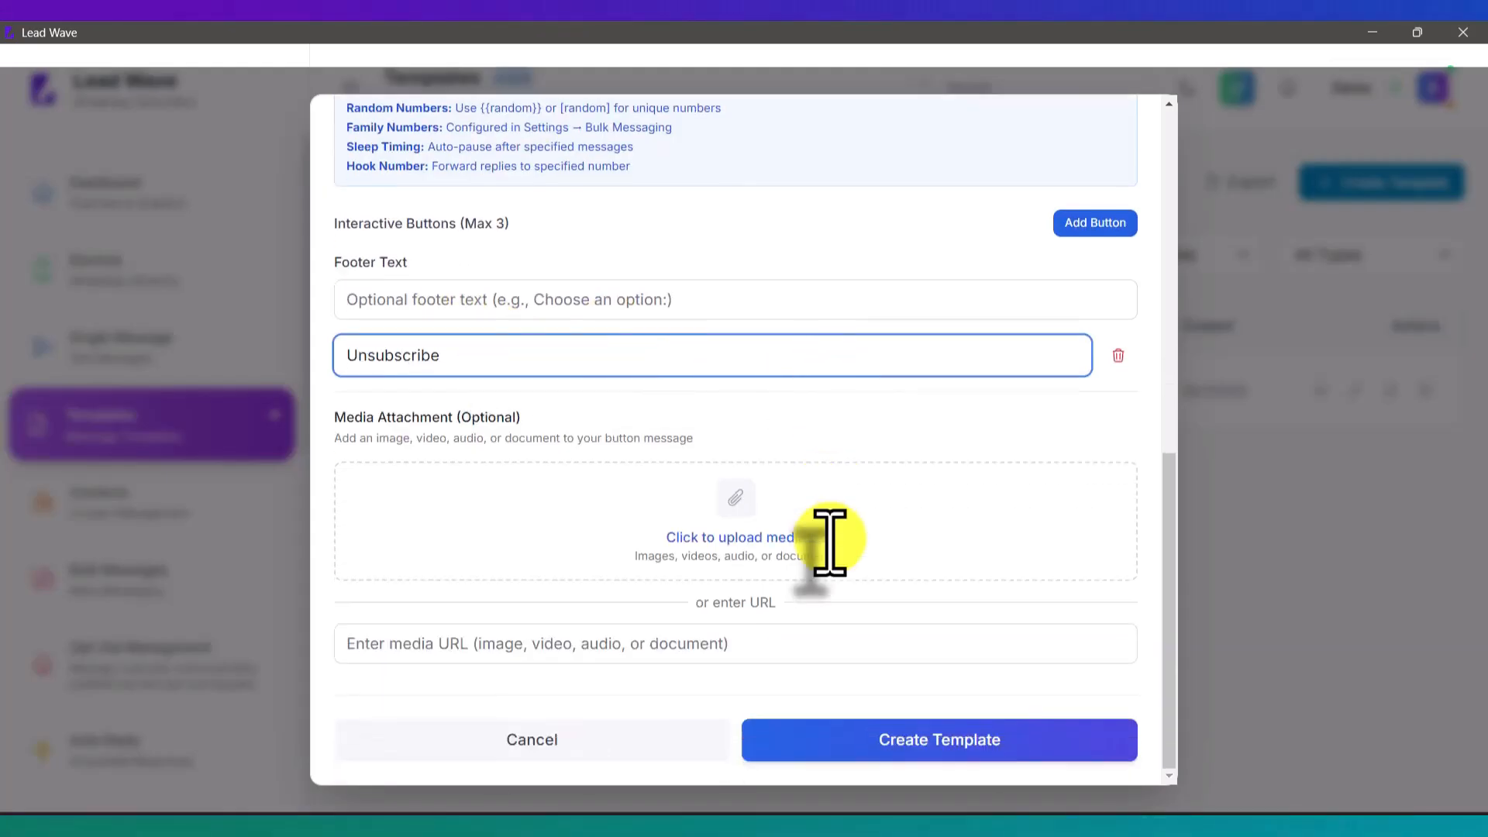
{"action": "left_click", "coordinate": [953, 758]}
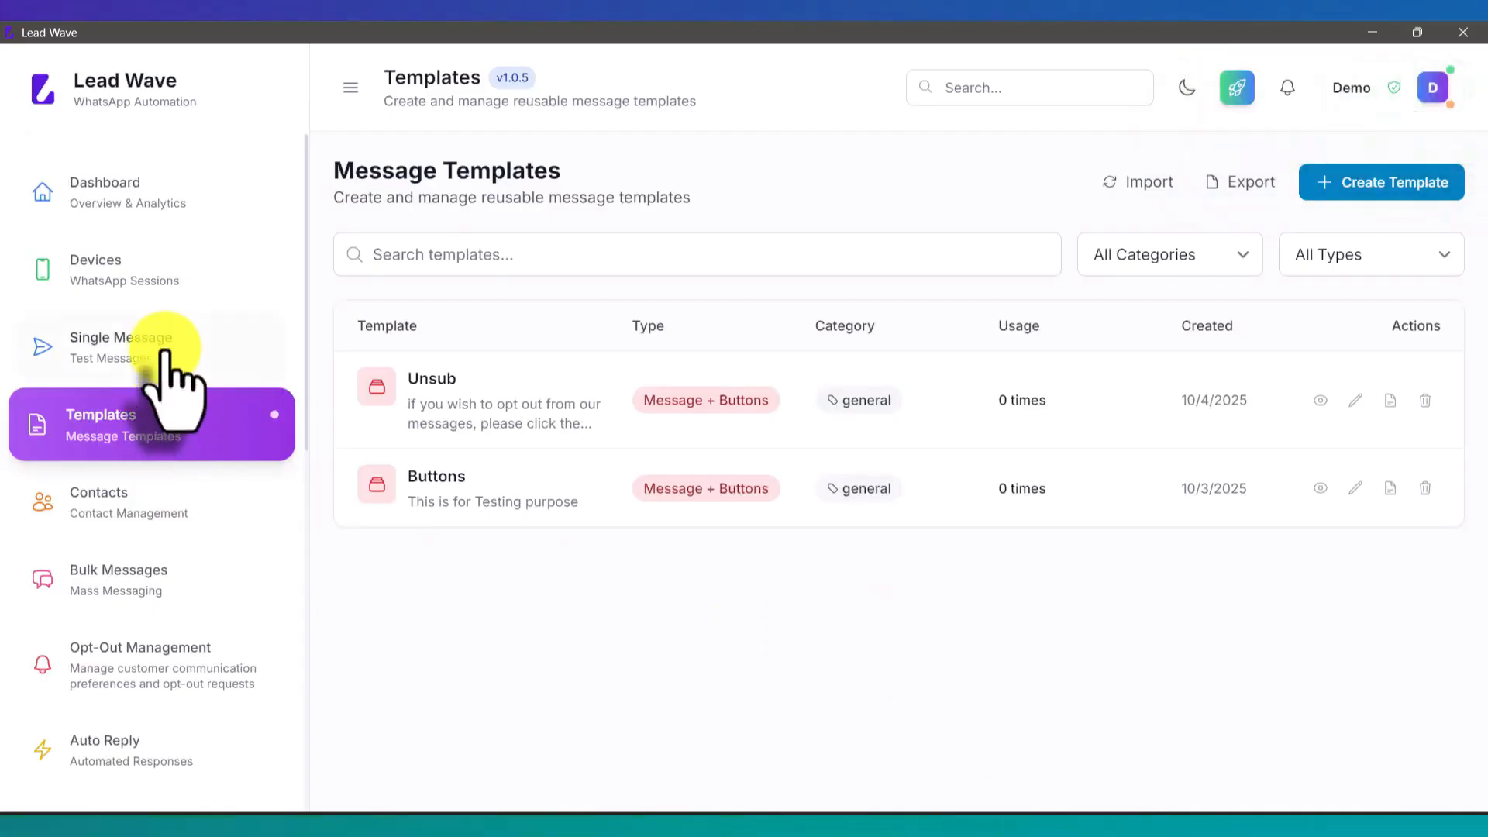
Step: Set up a single message from the Test device to the pasted recipient phone number
{"action": "left_click", "coordinate": [164, 351]}
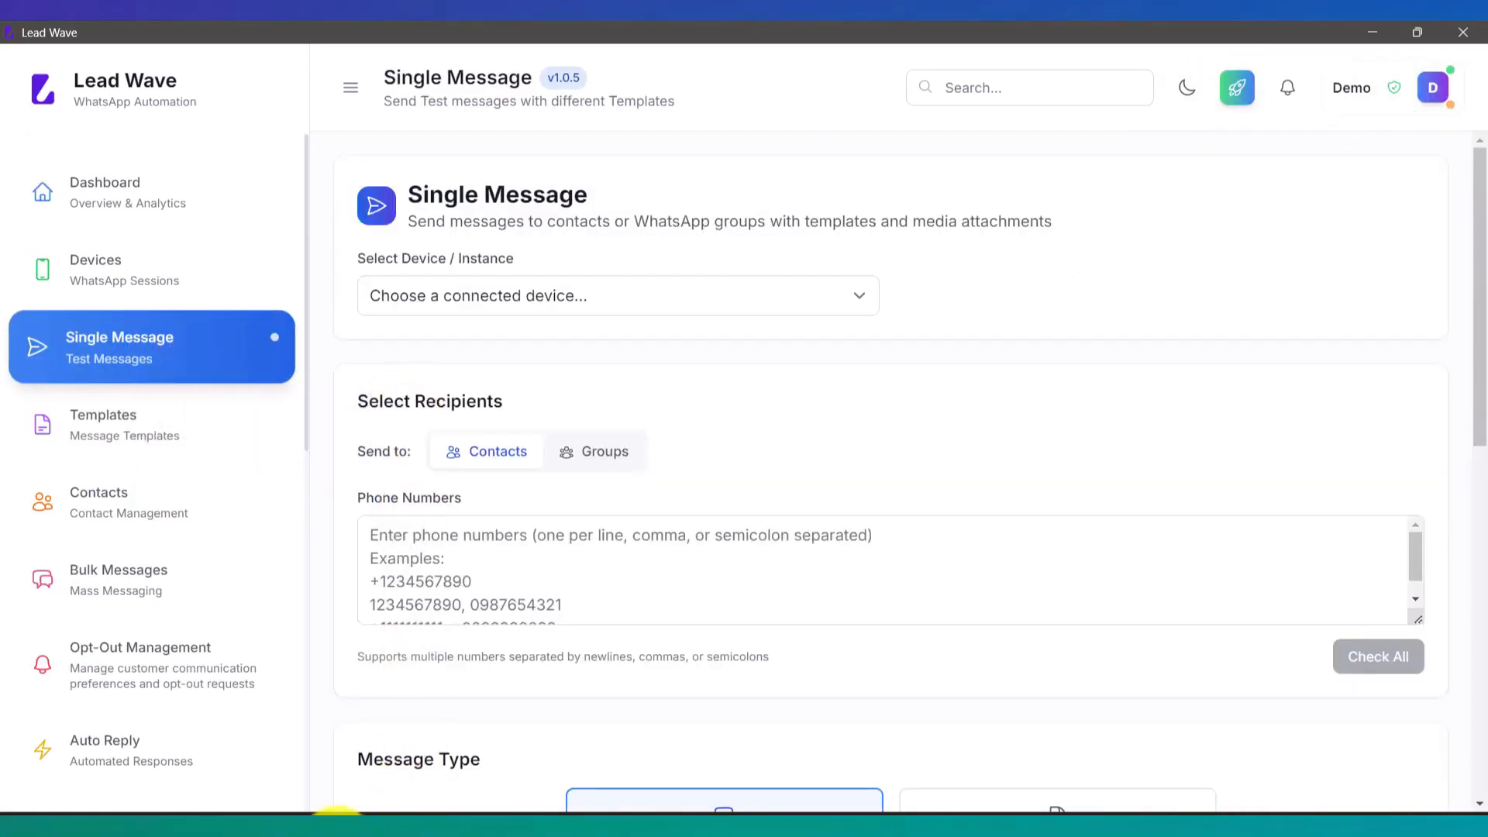
{"action": "left_click", "coordinate": [548, 299]}
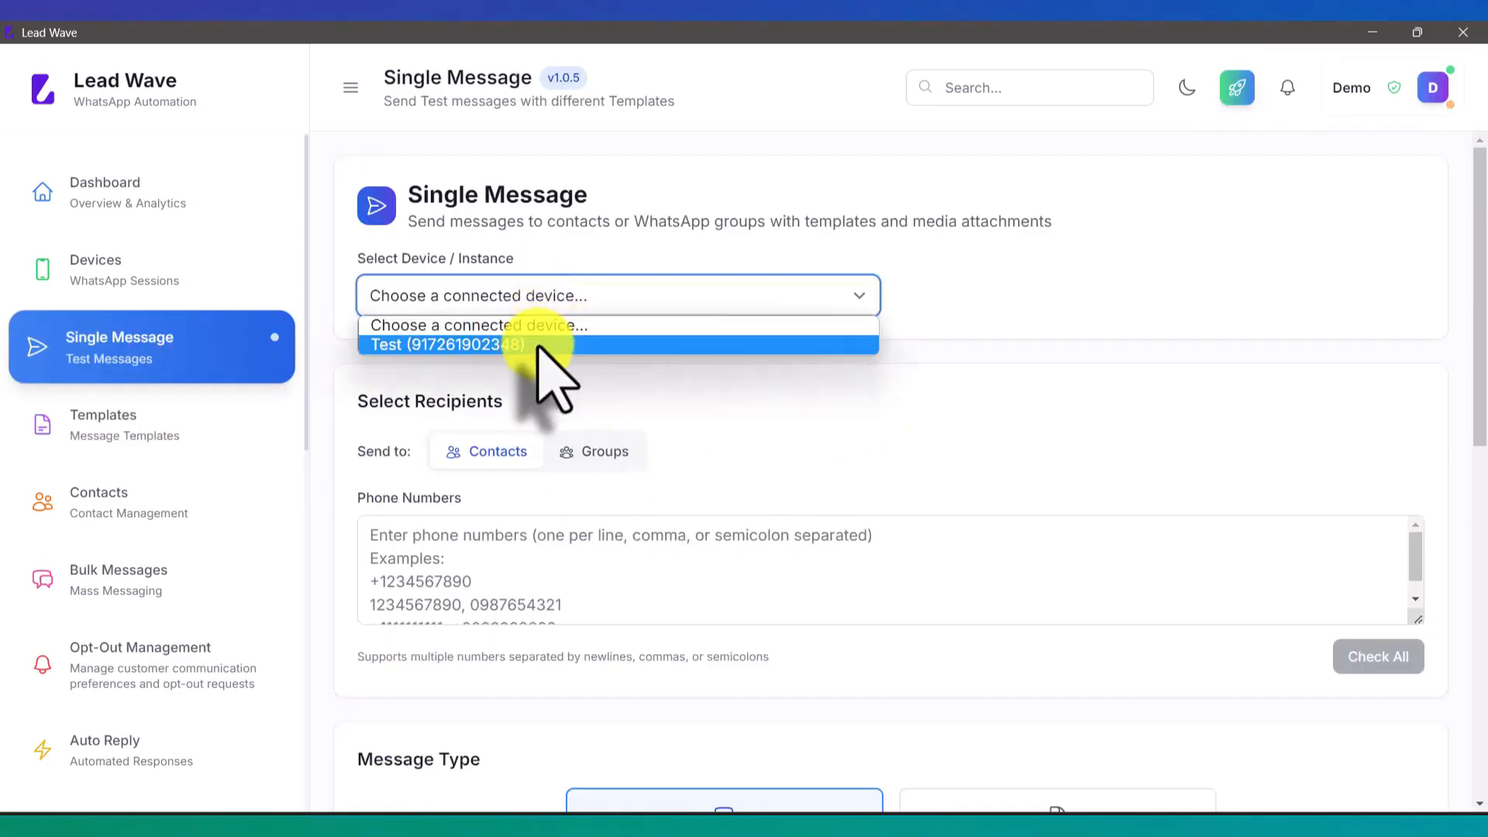
{"action": "left_click", "coordinate": [540, 343]}
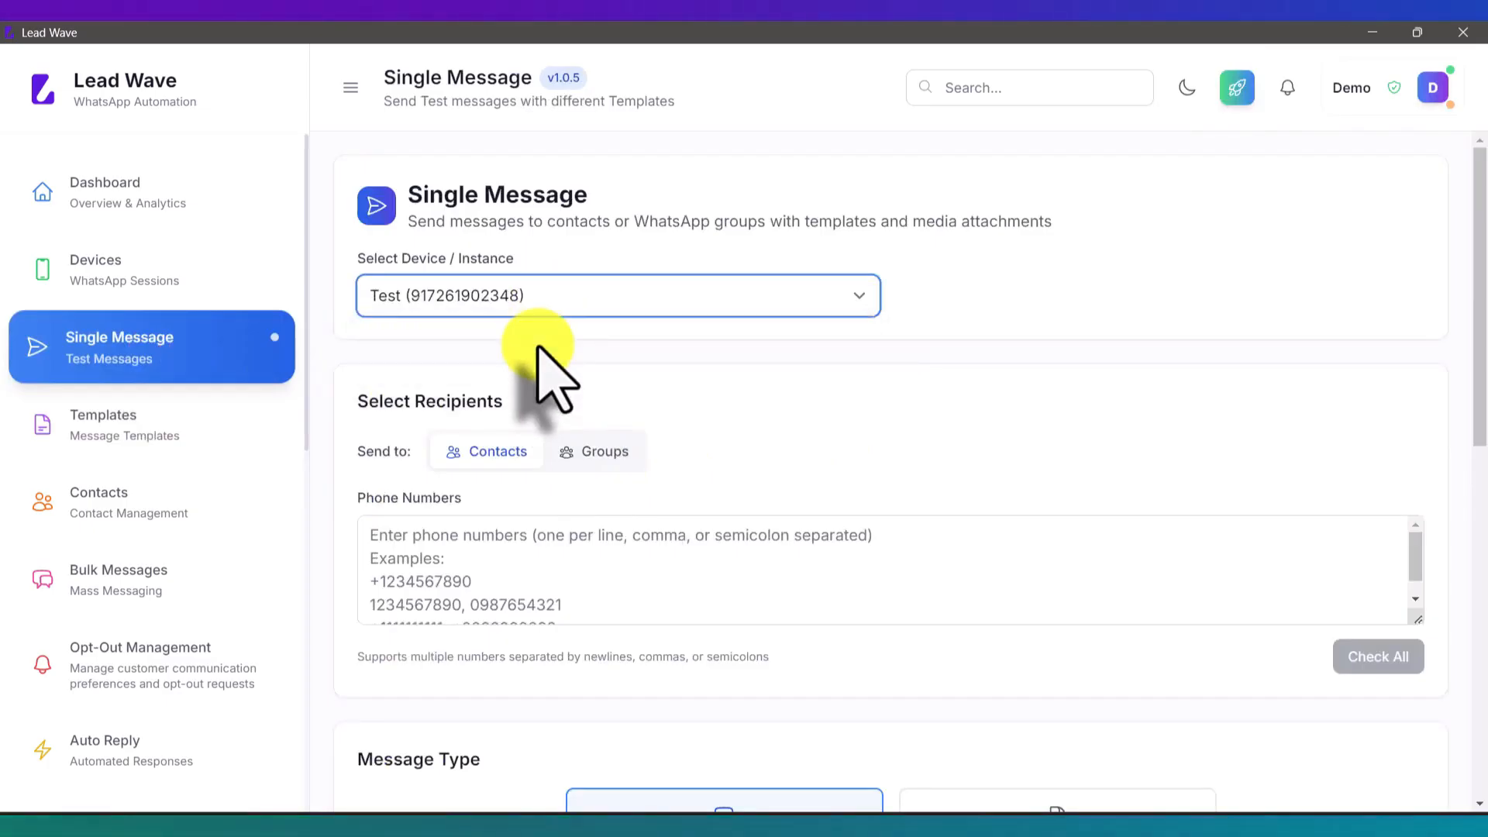
{"action": "left_click", "coordinate": [492, 565]}
{"action": "key", "text": "ctrl+v"}
{"action": "scroll", "coordinate": [659, 511], "scroll_direction": "down", "scroll_amount": 5}
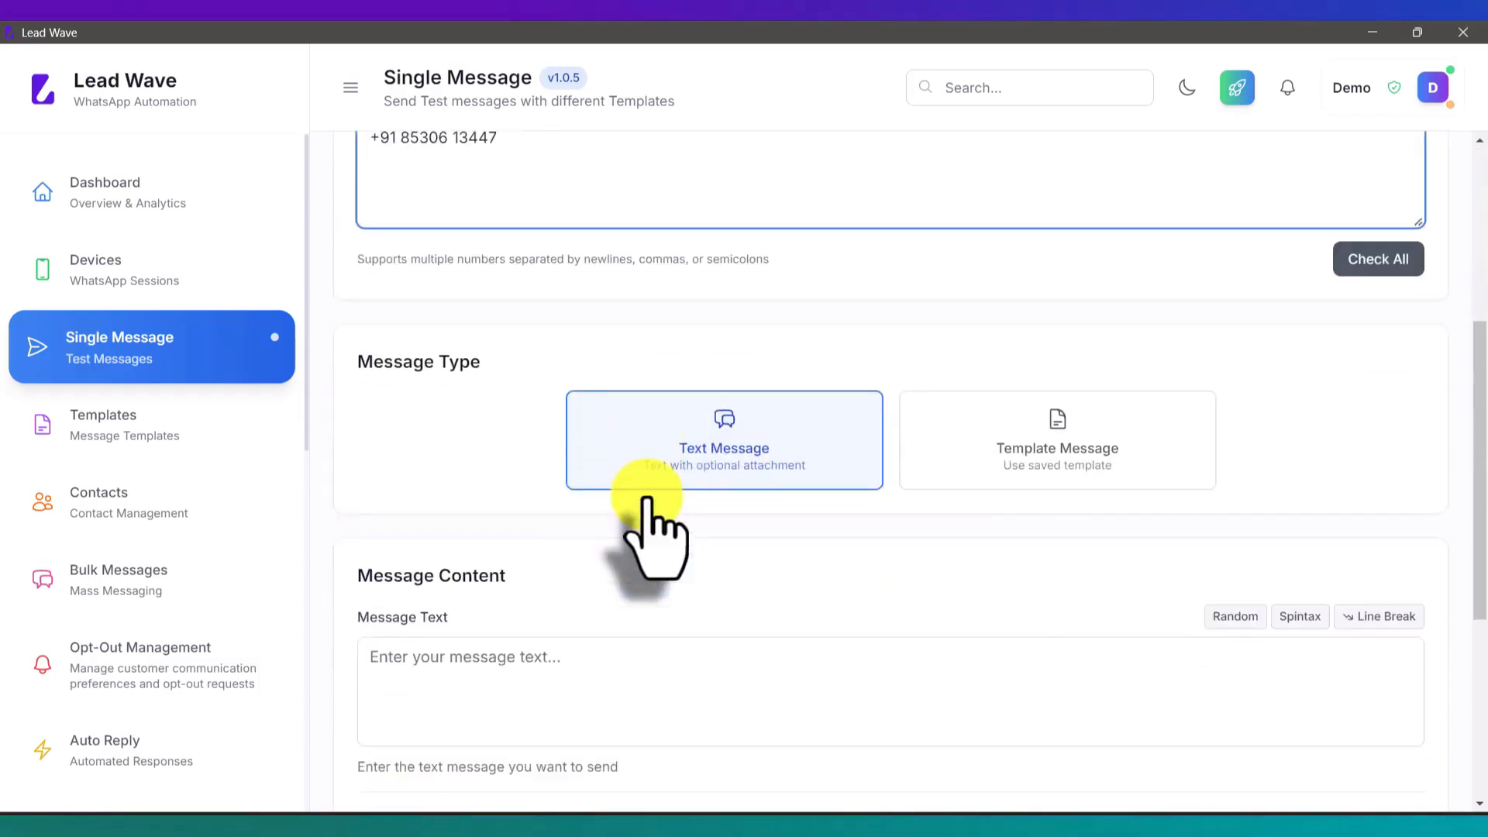
Step: Choose Template Message and select the Unsub template
{"action": "left_click", "coordinate": [1062, 352]}
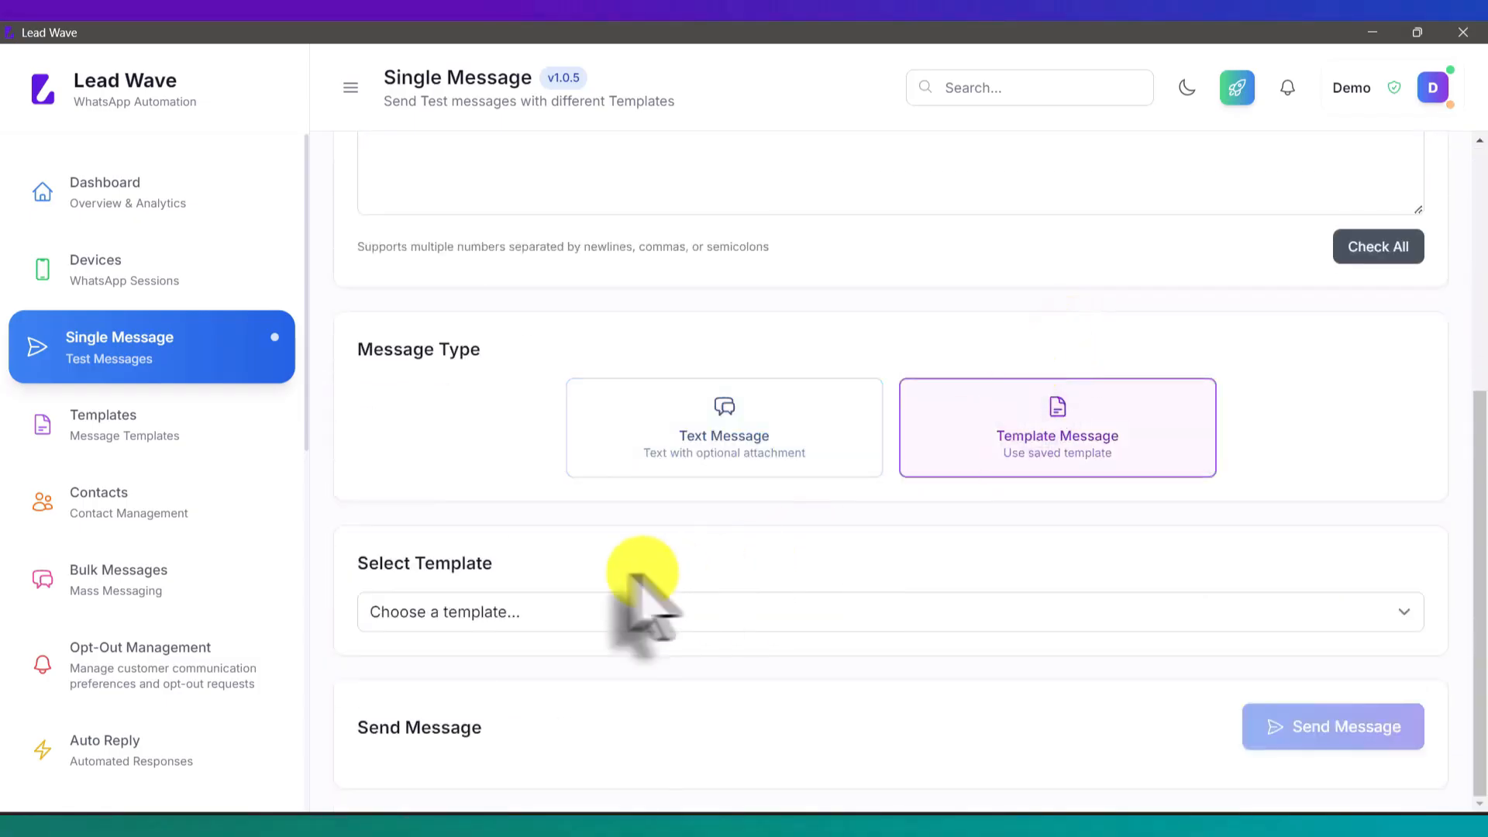
{"action": "left_click", "coordinate": [532, 612]}
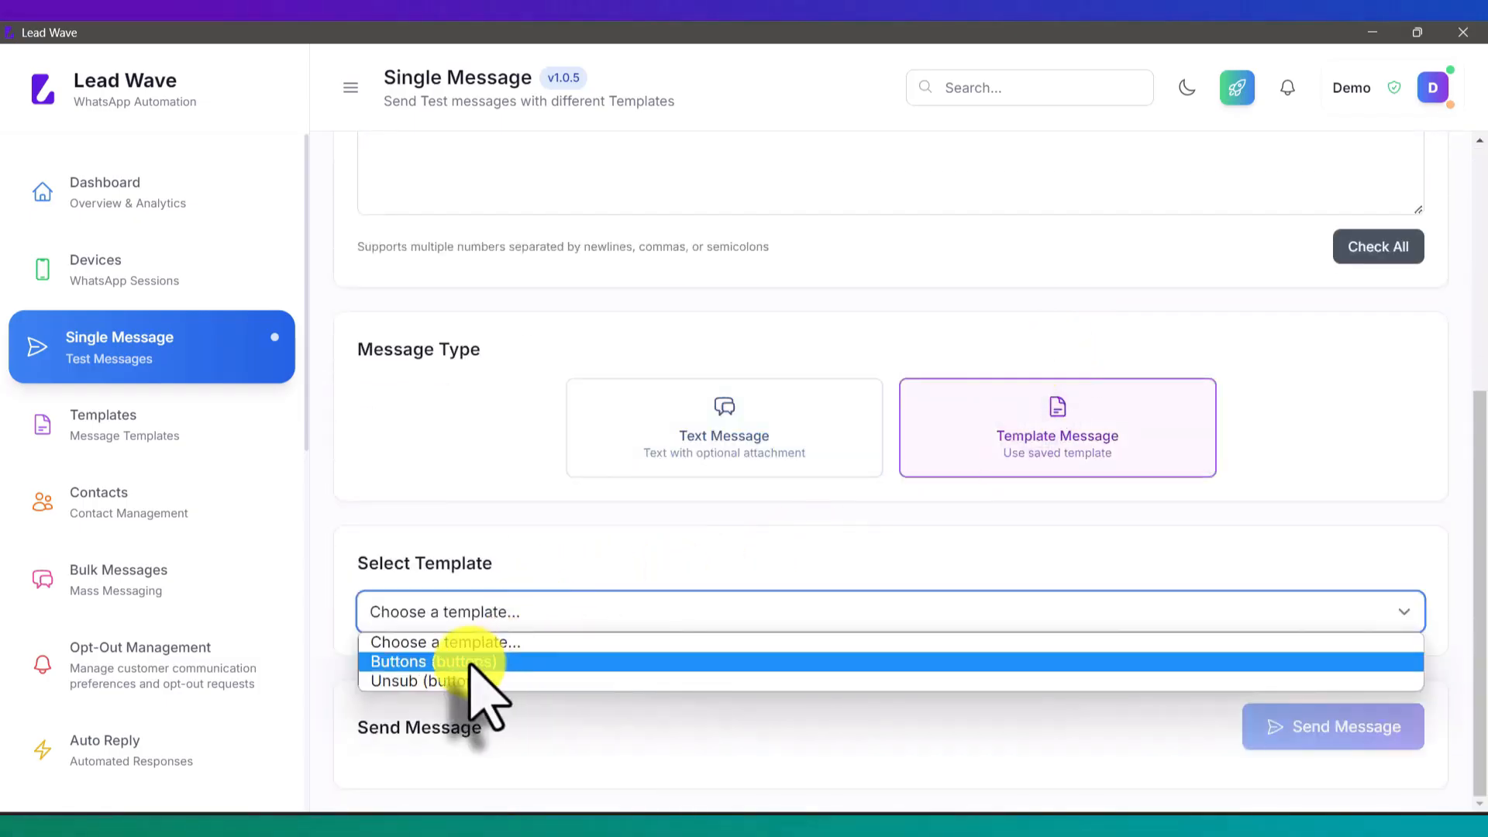
{"action": "left_click", "coordinate": [457, 680]}
{"action": "scroll", "coordinate": [659, 574], "scroll_direction": "down", "scroll_amount": 2}
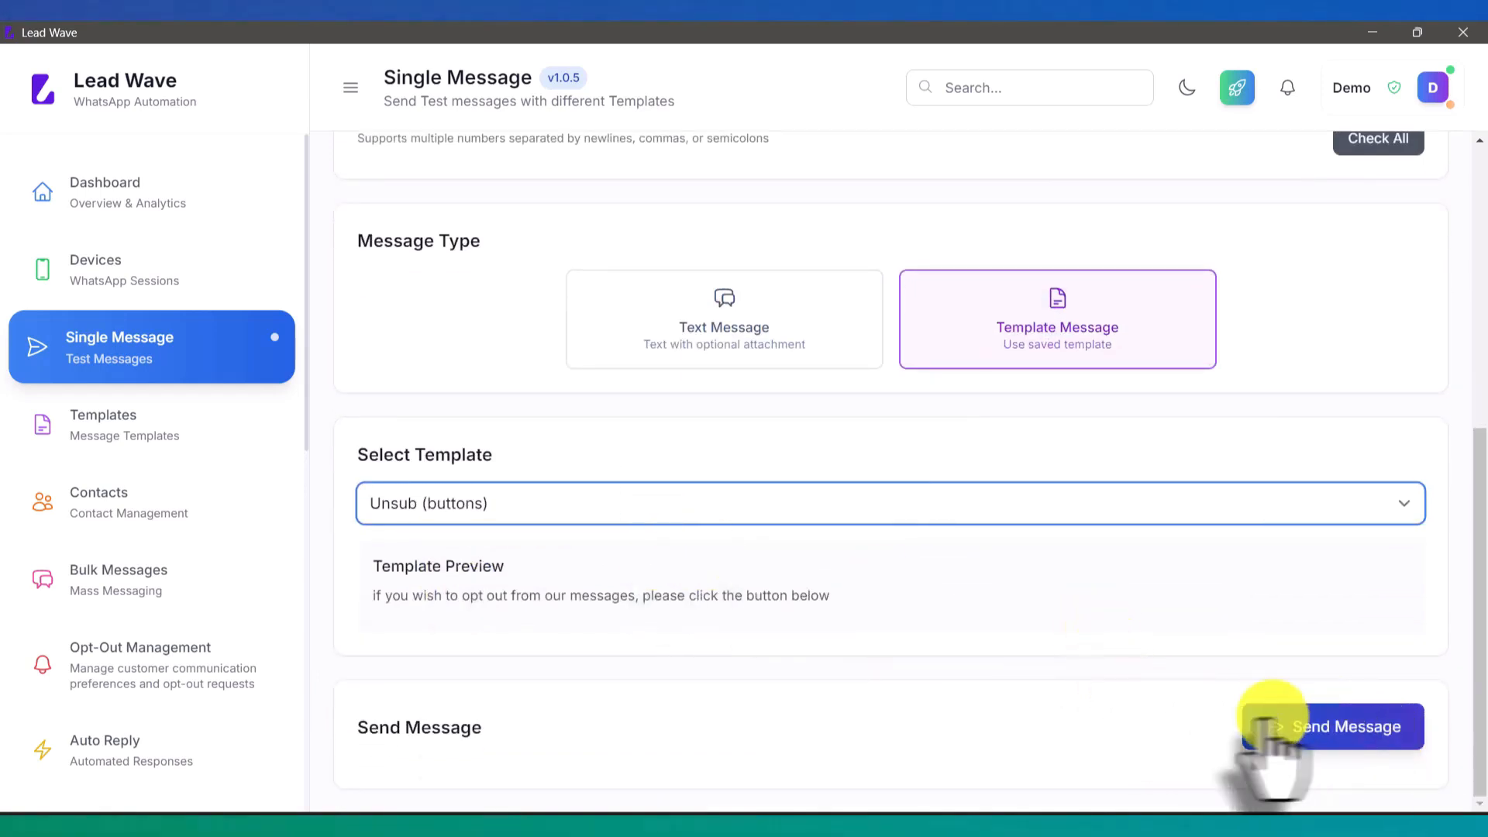
Step: Bring the phone's WhatsApp chat into view, then send the Unsub template
{"action": "left_click", "coordinate": [724, 814]}
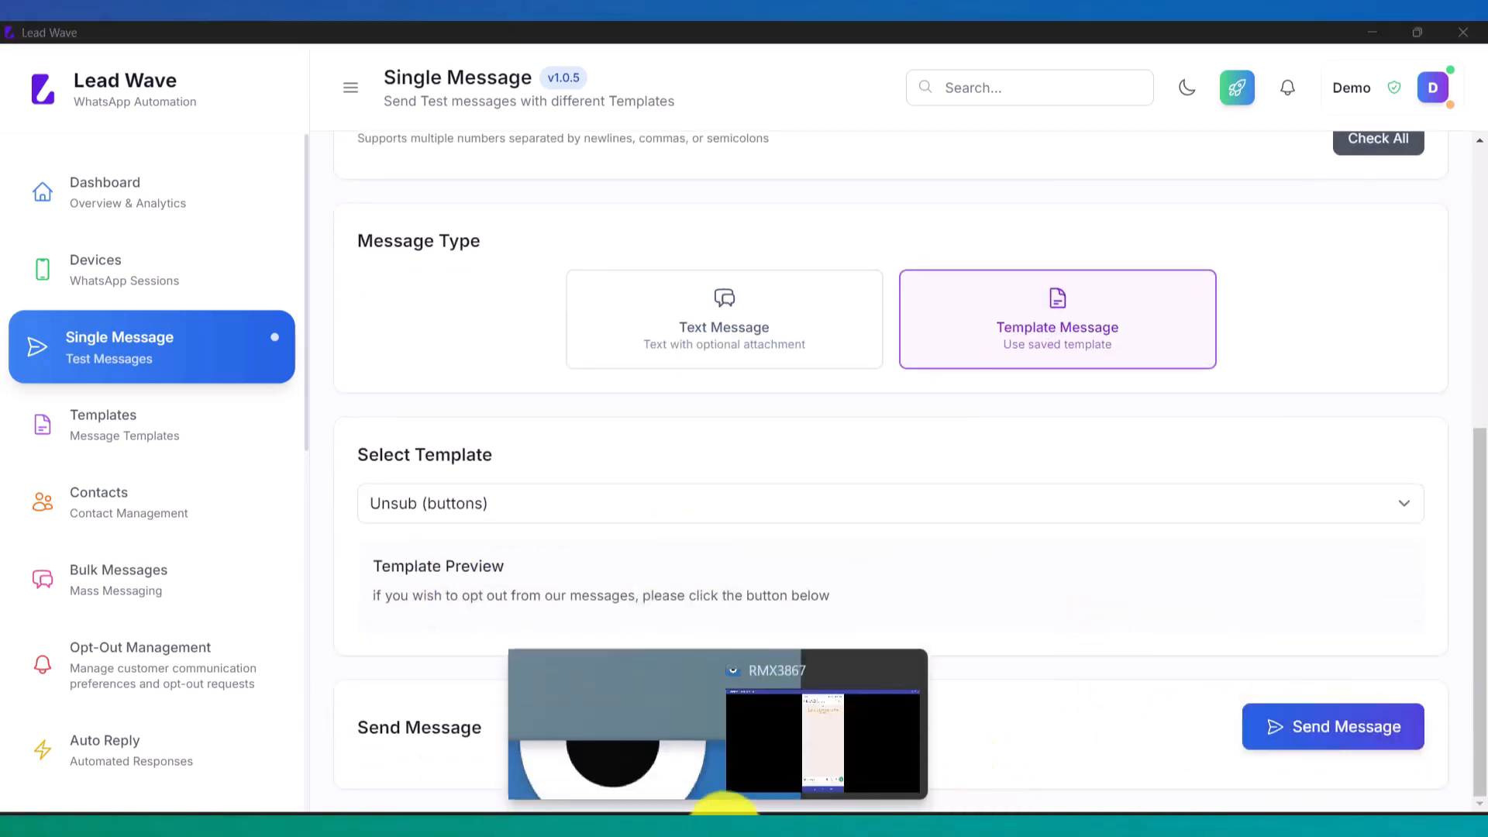
{"action": "left_click", "coordinate": [868, 756]}
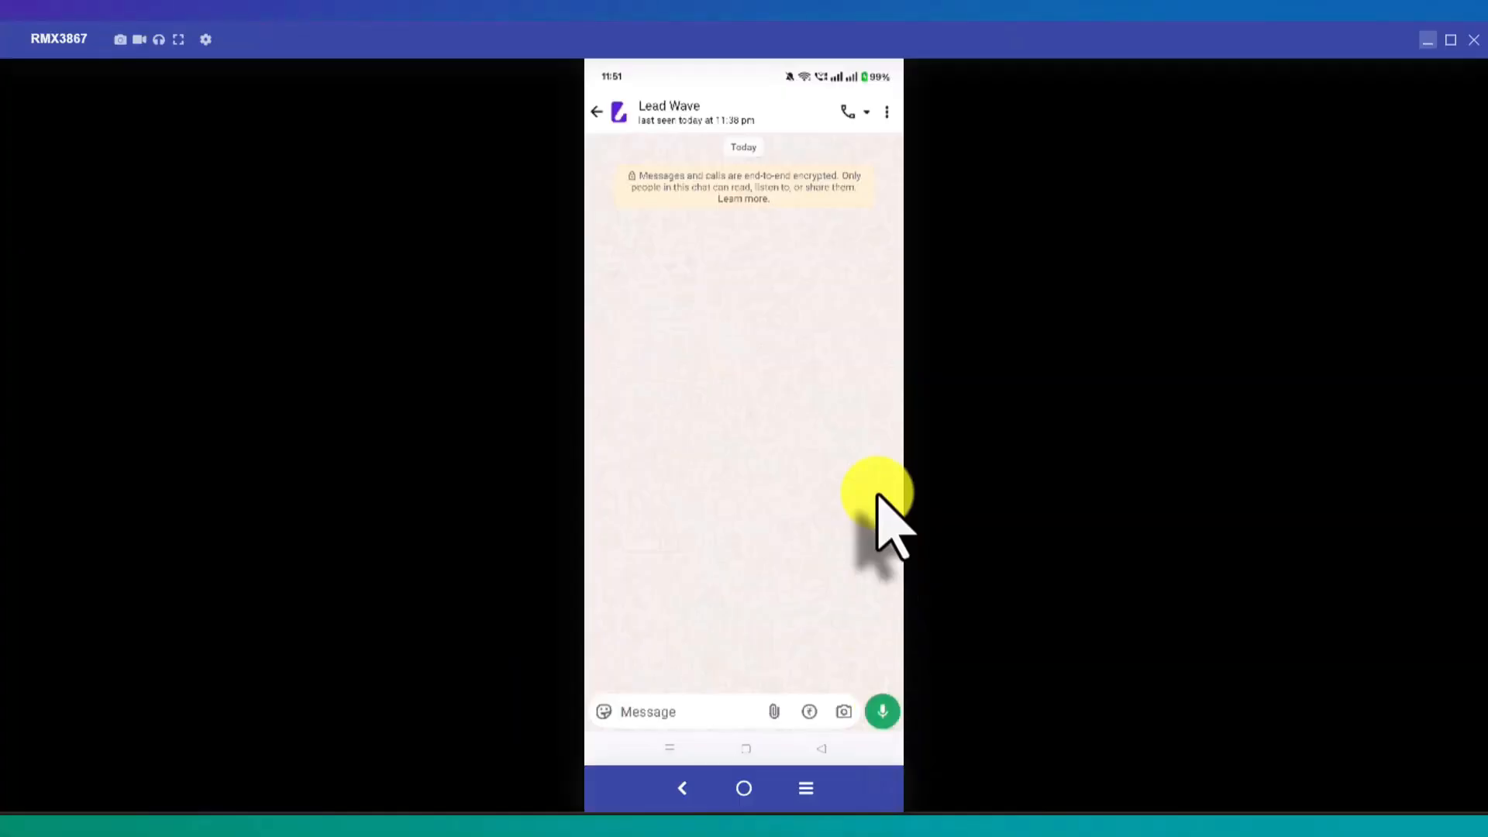
{"action": "key", "text": "alt+Tab"}
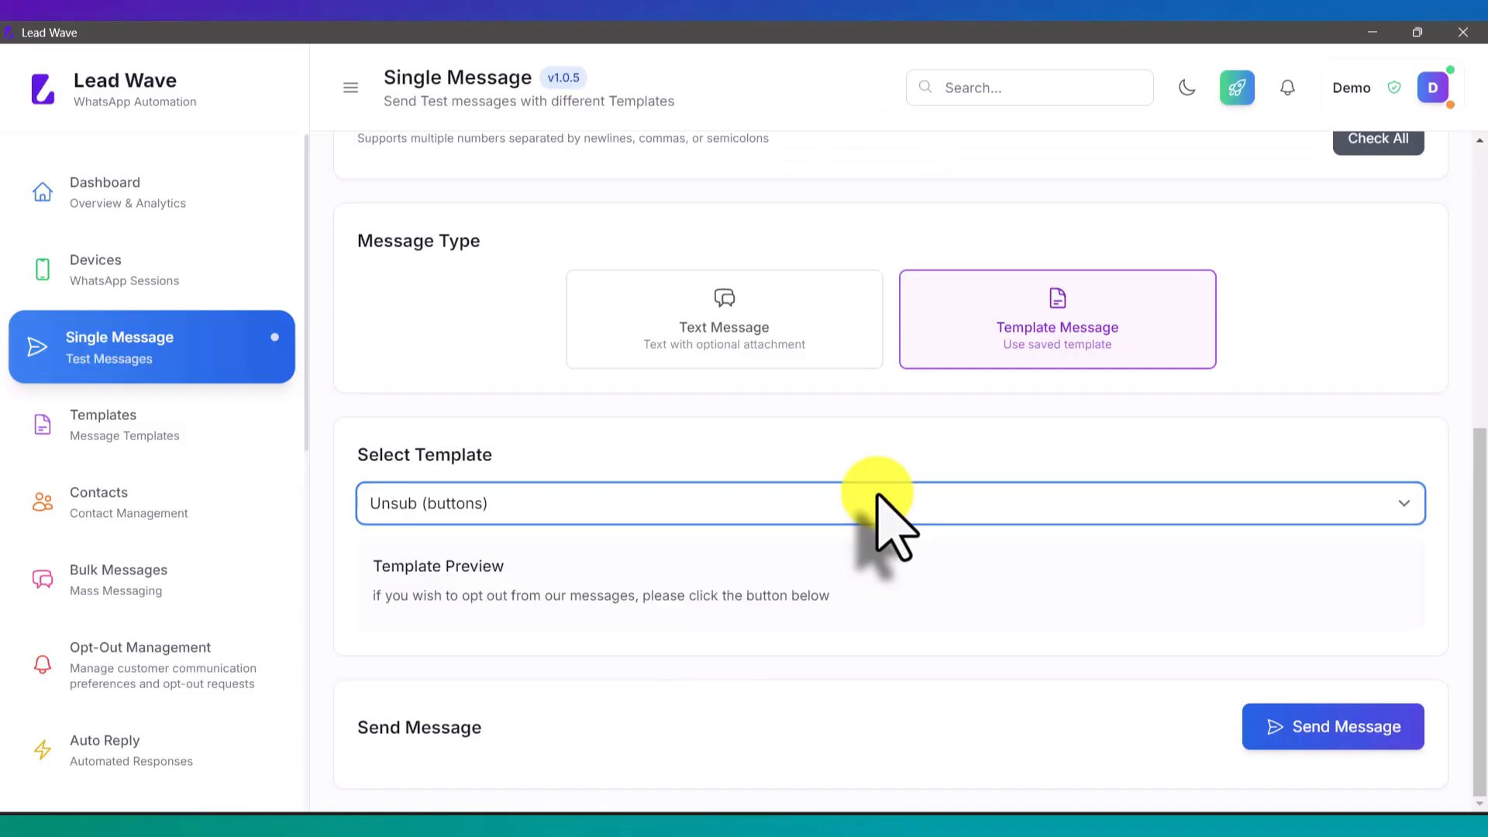
{"action": "left_click", "coordinate": [1347, 733]}
Step: Tap Unsubscribe under the received Lead Wave message in the mirrored WhatsApp chat
{"action": "key", "text": "alt+Tab"}
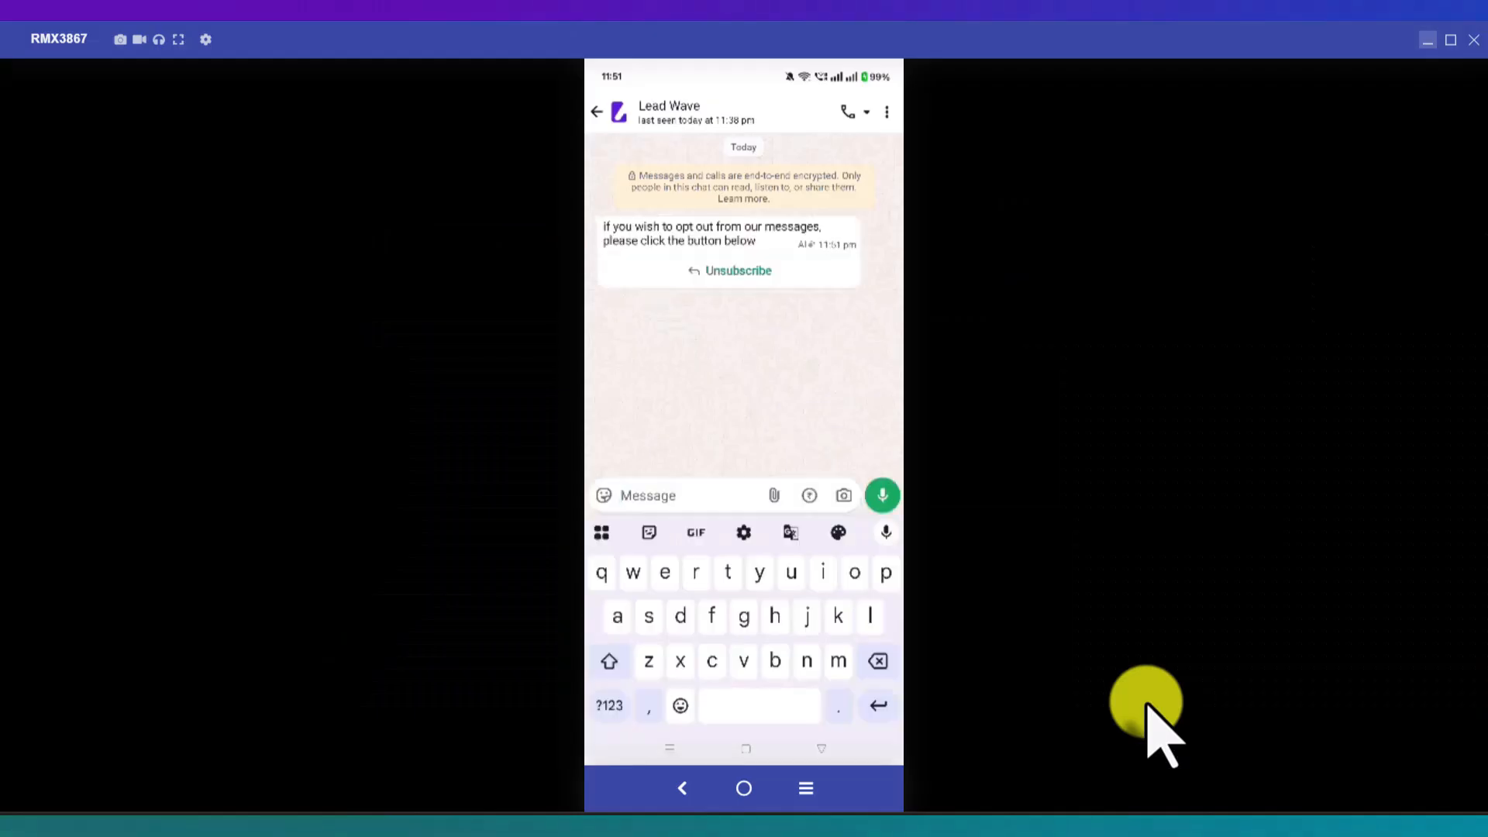
{"action": "left_click", "coordinate": [767, 313]}
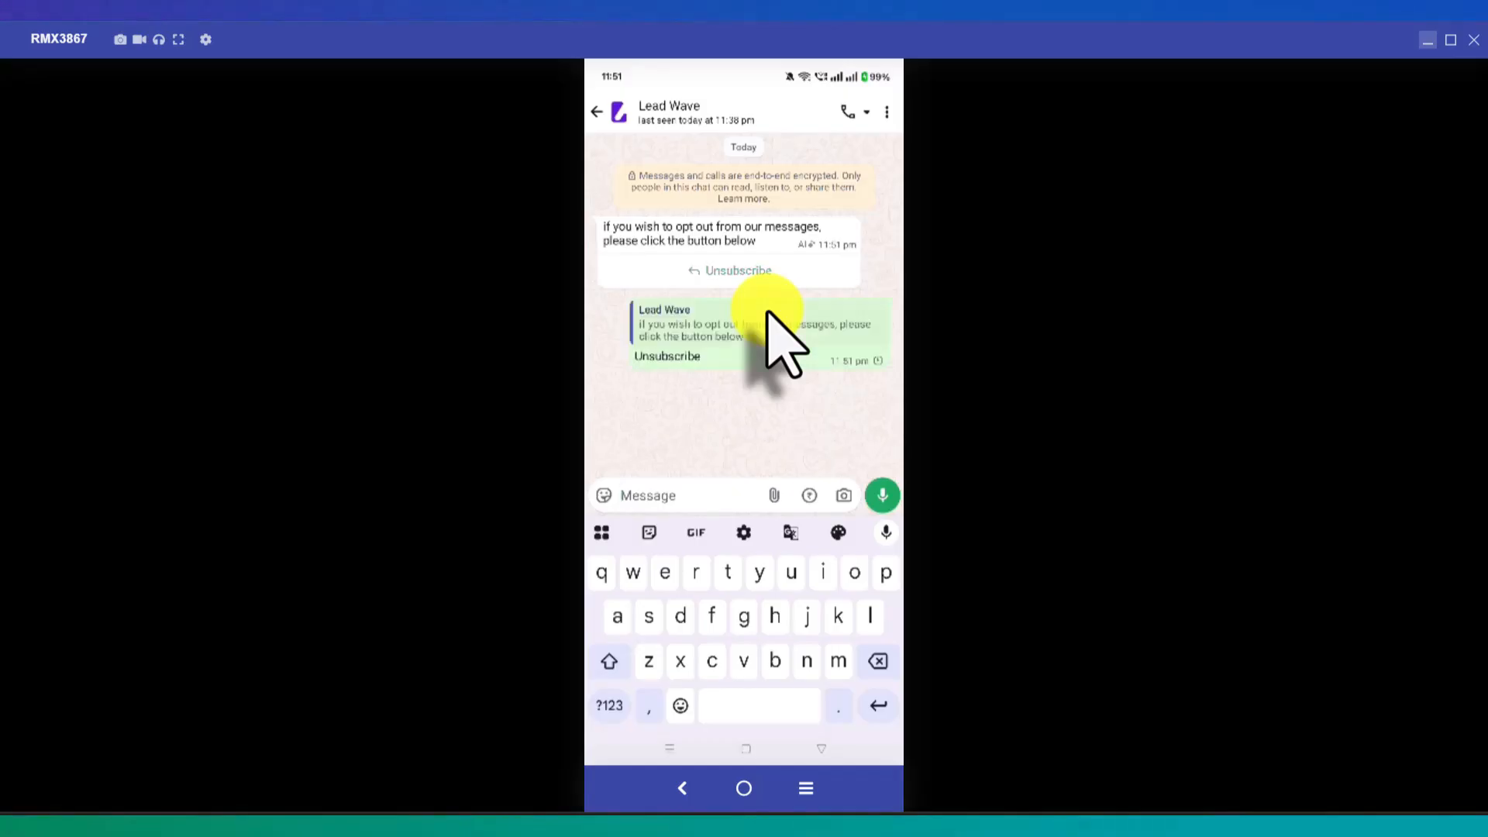